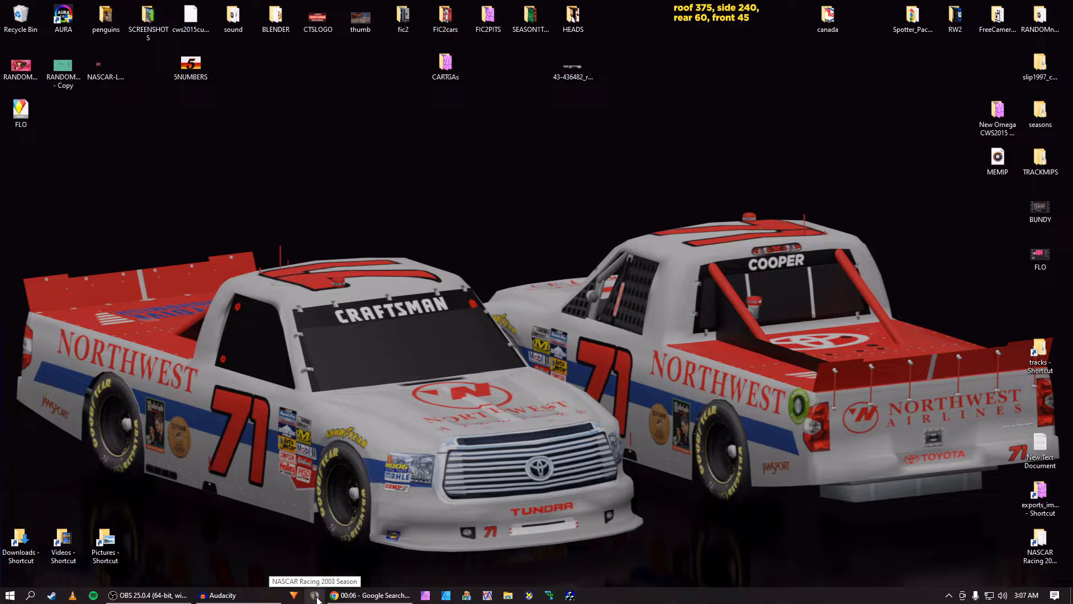
Launch NASCAR Racing 2003 Season, start a single race weekend at Pocono, and show the track view full screen
click(316, 596)
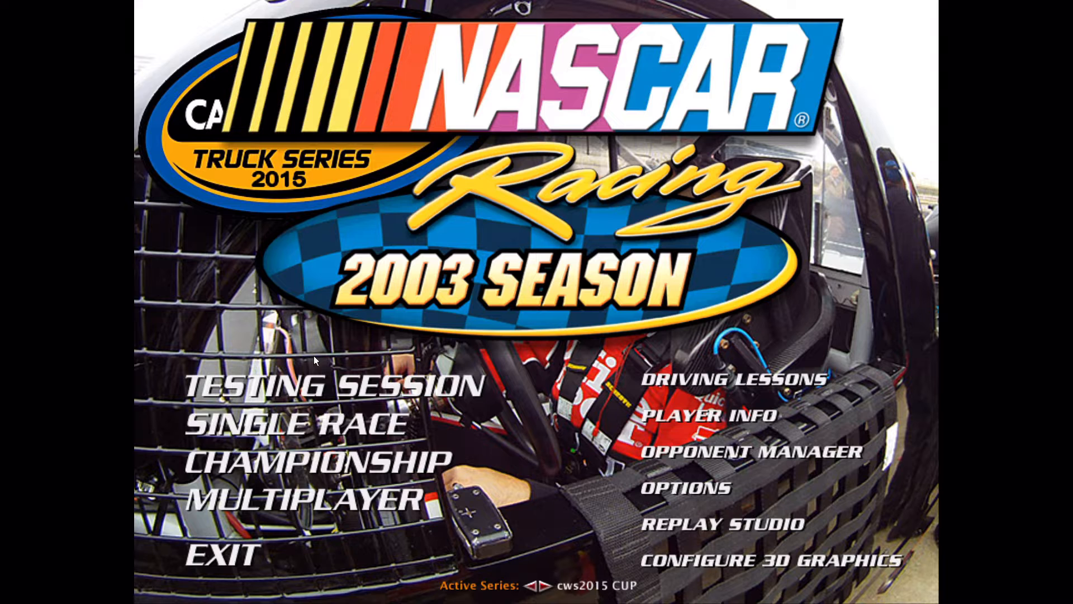
click(350, 431)
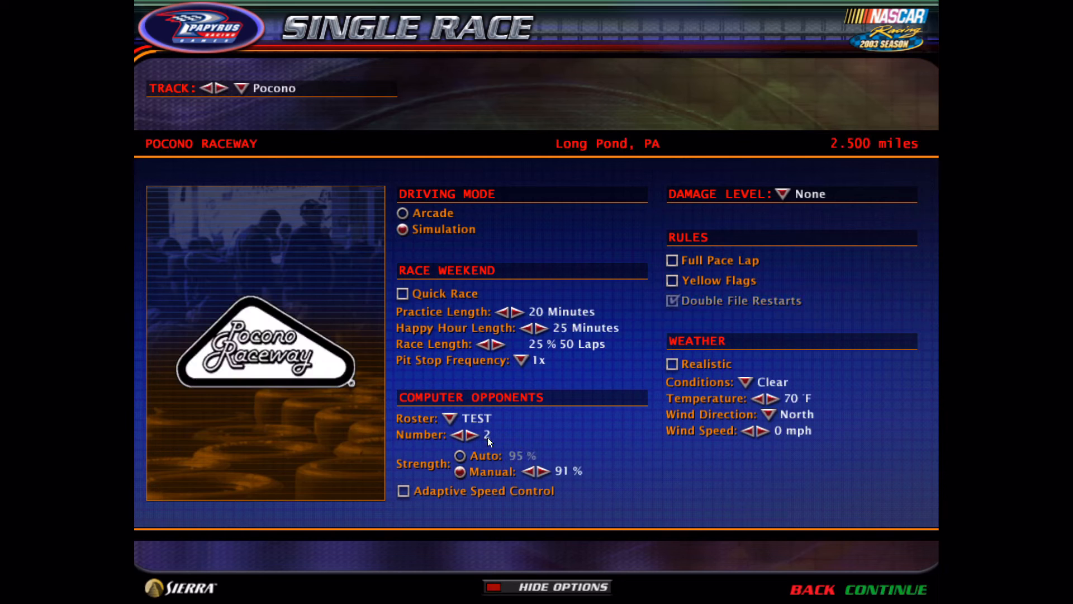
click(851, 581)
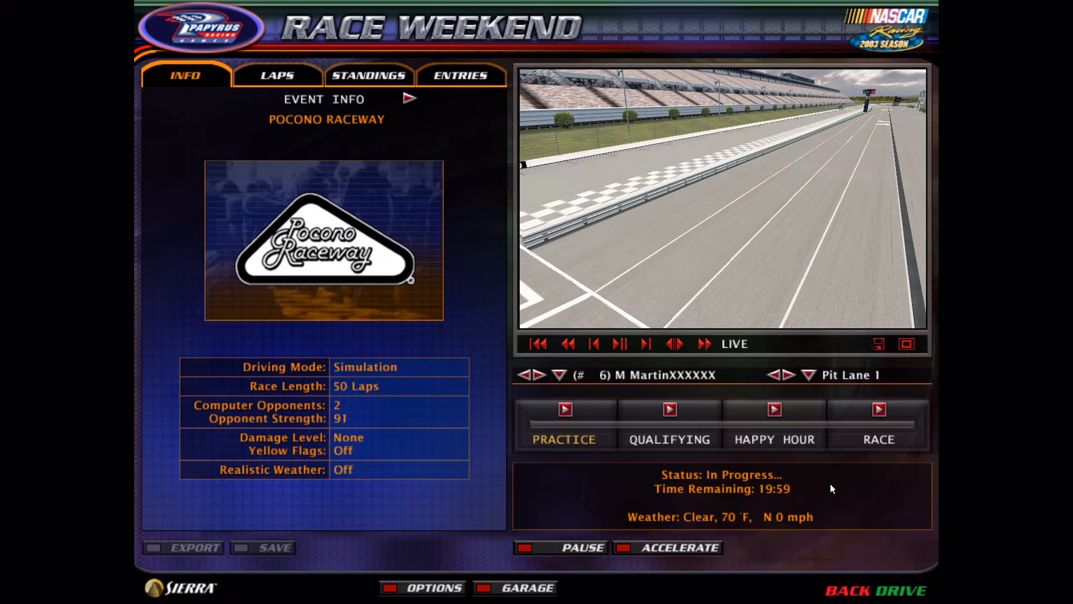
click(911, 344)
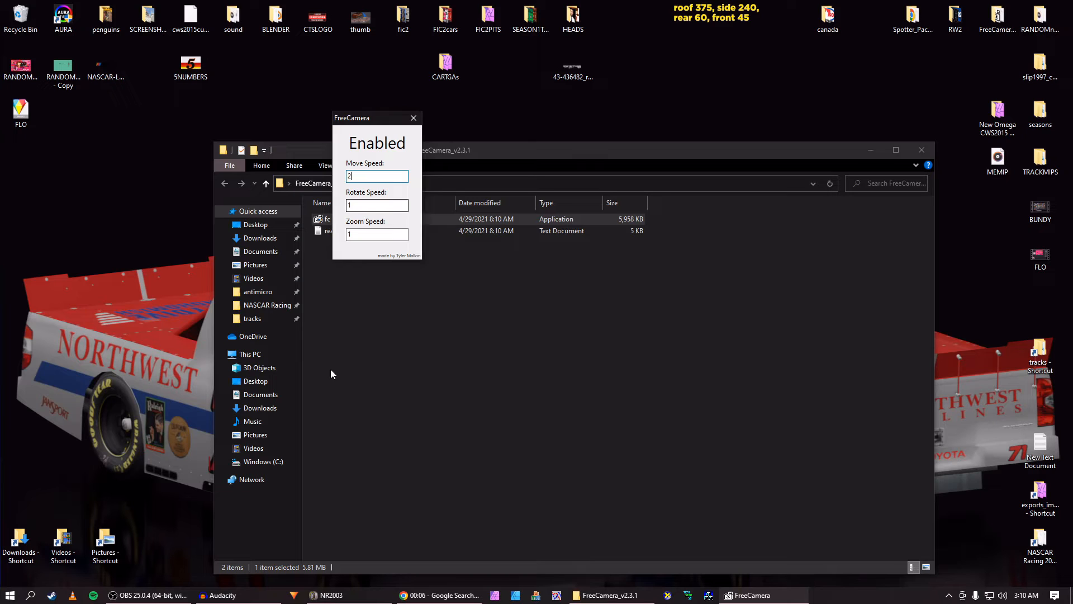
Switch to NR2003, start the Pocono single race weekend again, and expand the track view to full screen
click(331, 372)
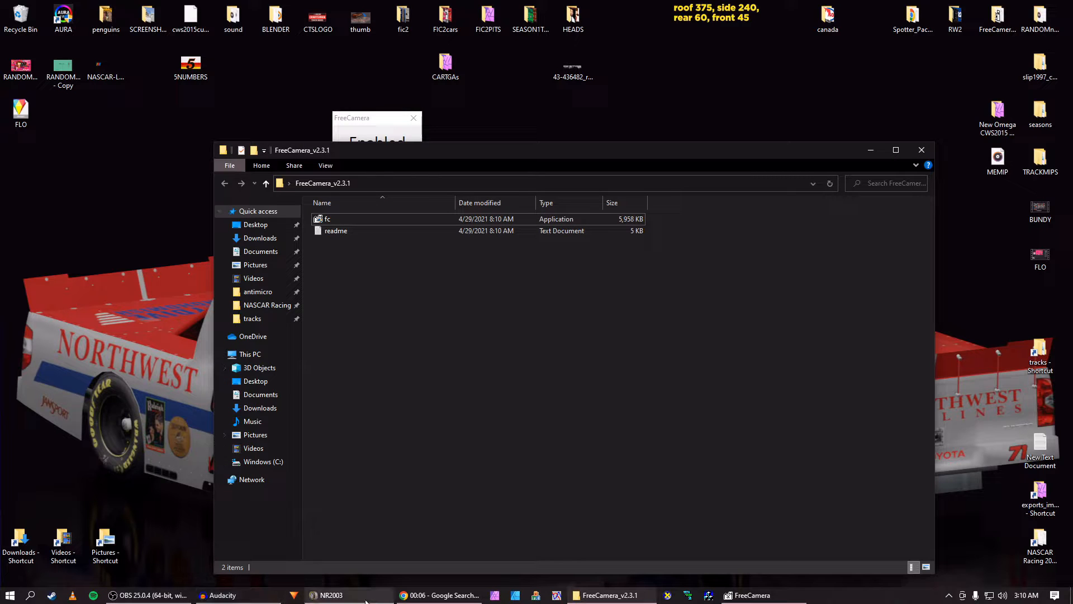
click(331, 594)
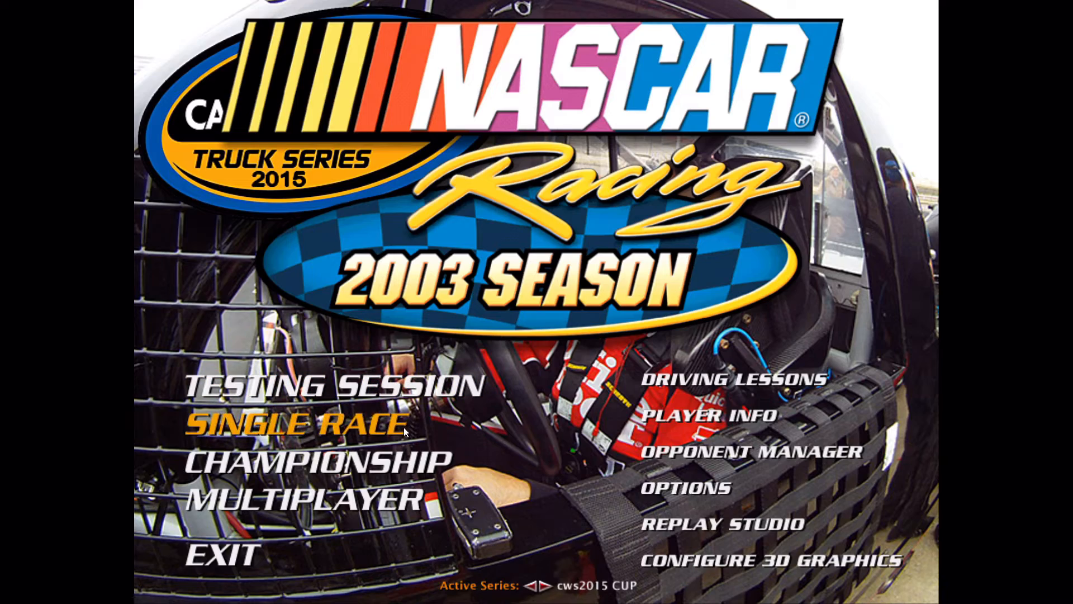
click(404, 430)
click(859, 585)
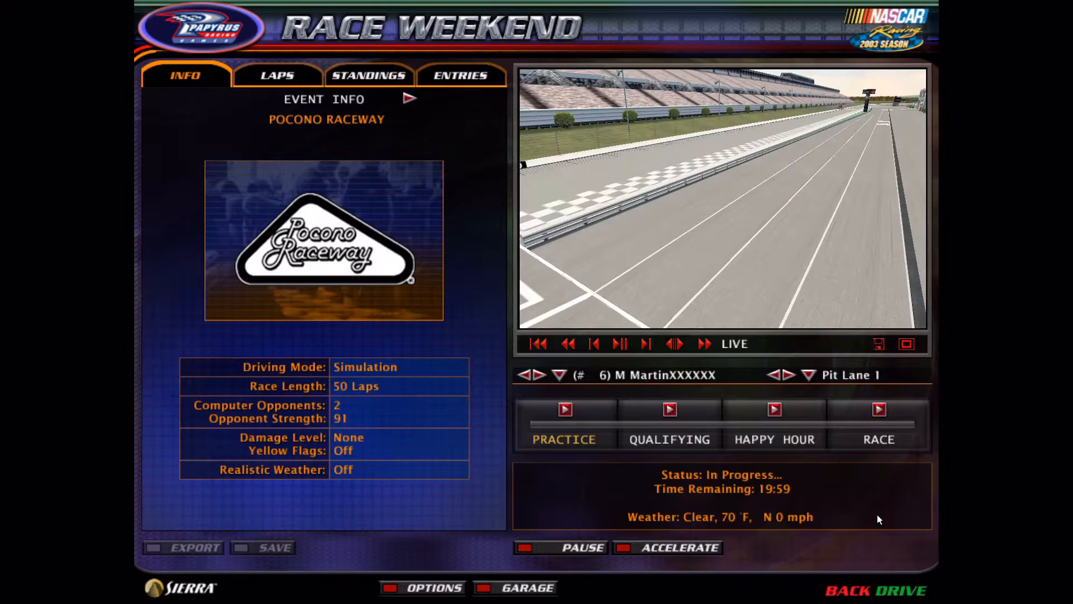
click(905, 344)
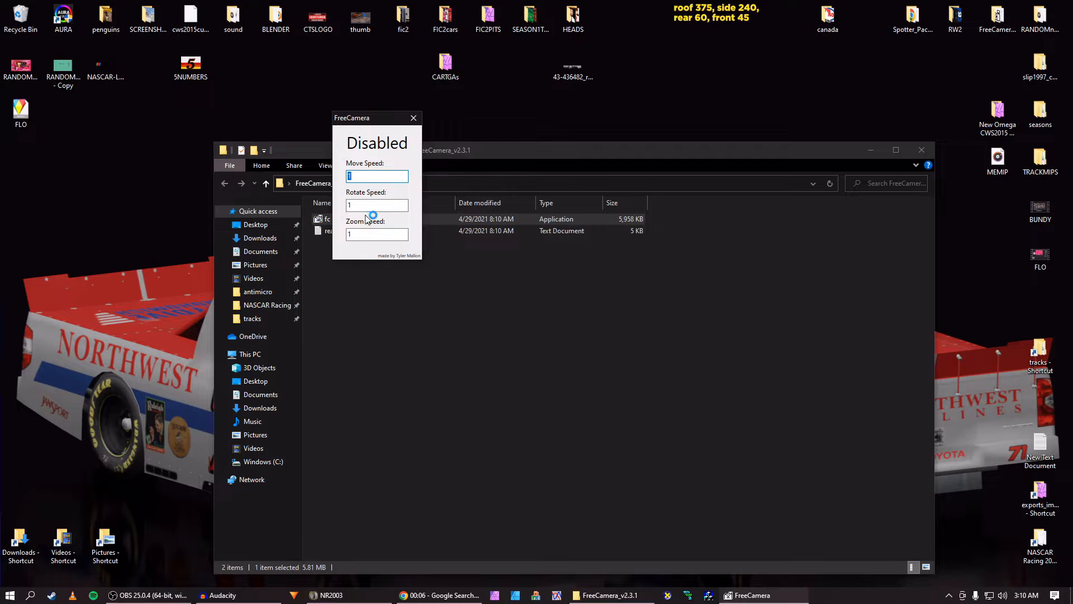
Set FreeCamera's move speed to 2, return to NR2003, and hide the replay controls
double_click(366, 177)
text(2)
click(344, 596)
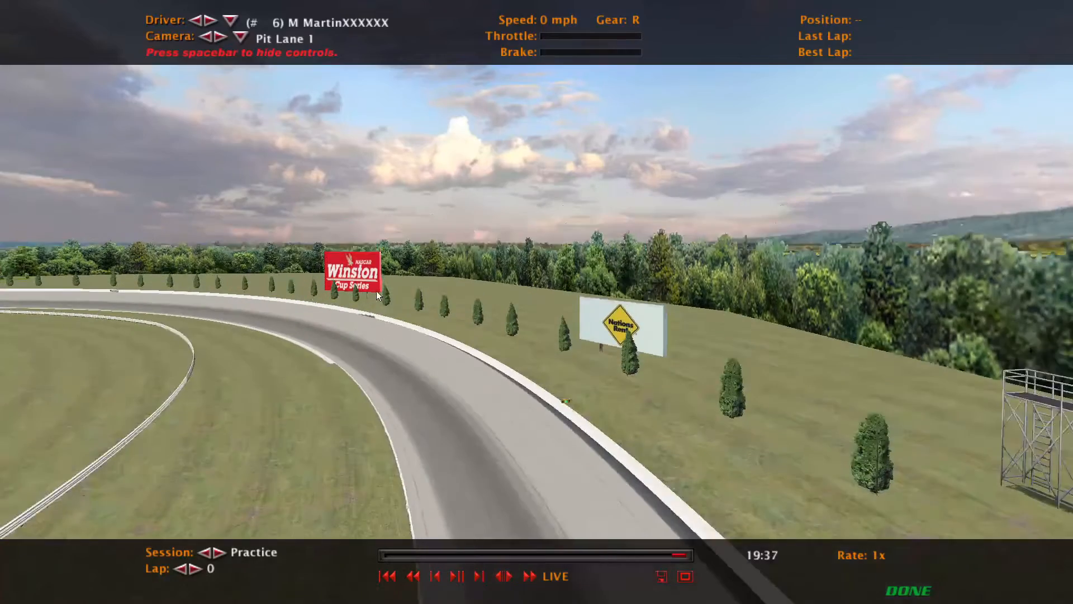
key(space)
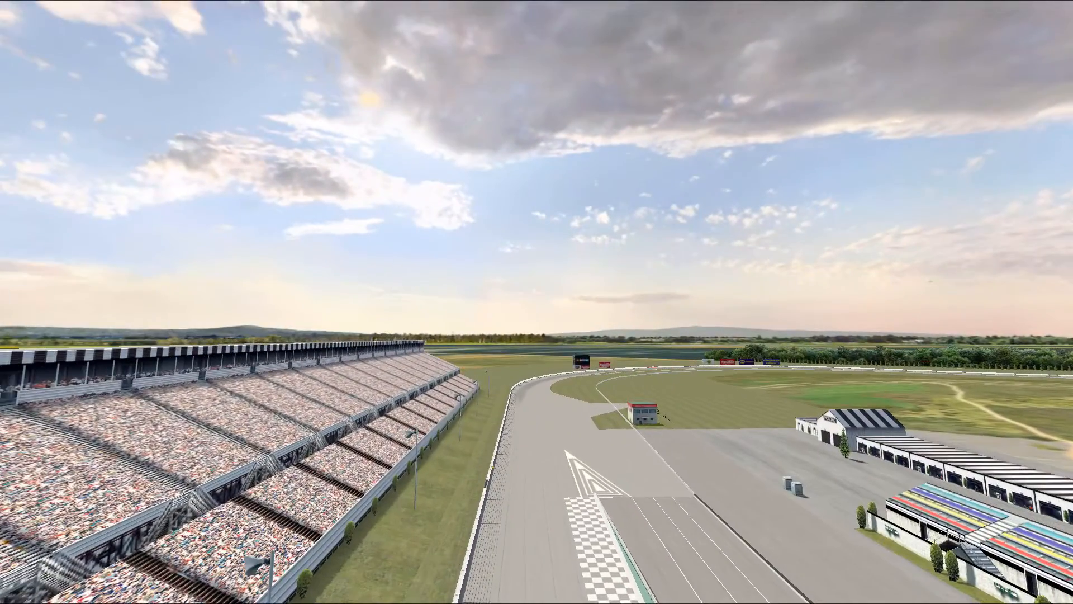
Leave the track view, abandon the Pocono race, and exit NR2003
key(Escape)
key(Escape)
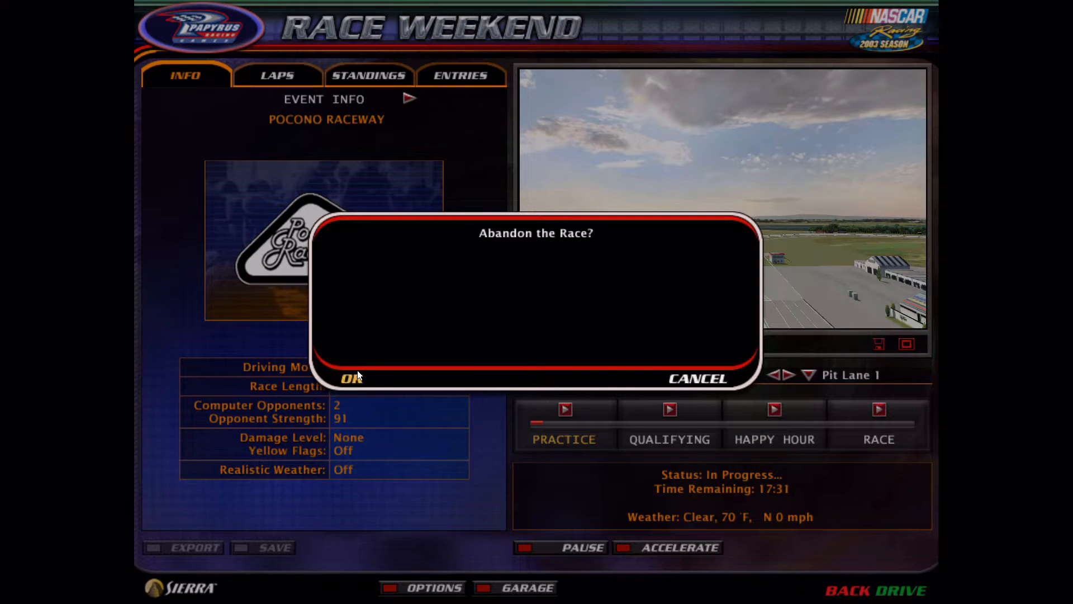
click(358, 376)
key(Escape)
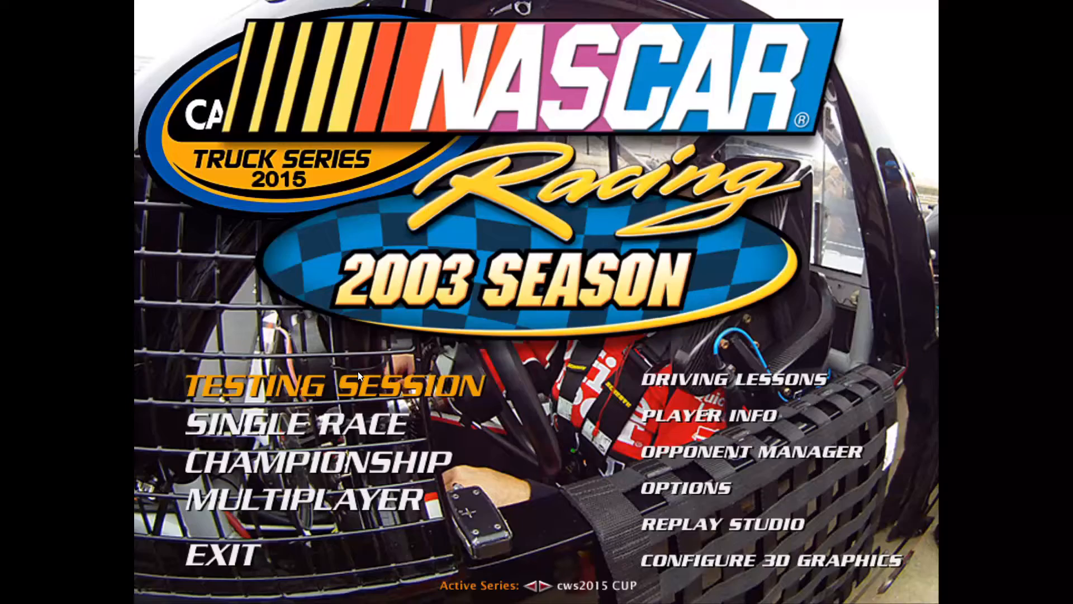
key(Escape)
click(357, 371)
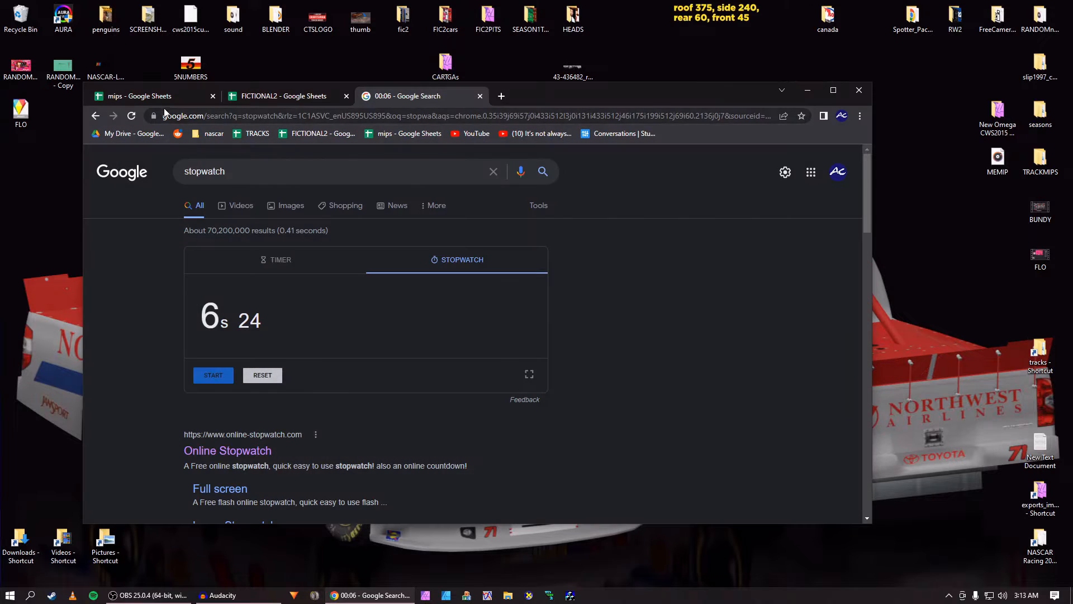
Enter the heading POCONO in cell A200 of the mips spreadsheet in Google Sheets
click(163, 100)
scroll(163, 358, down, 10)
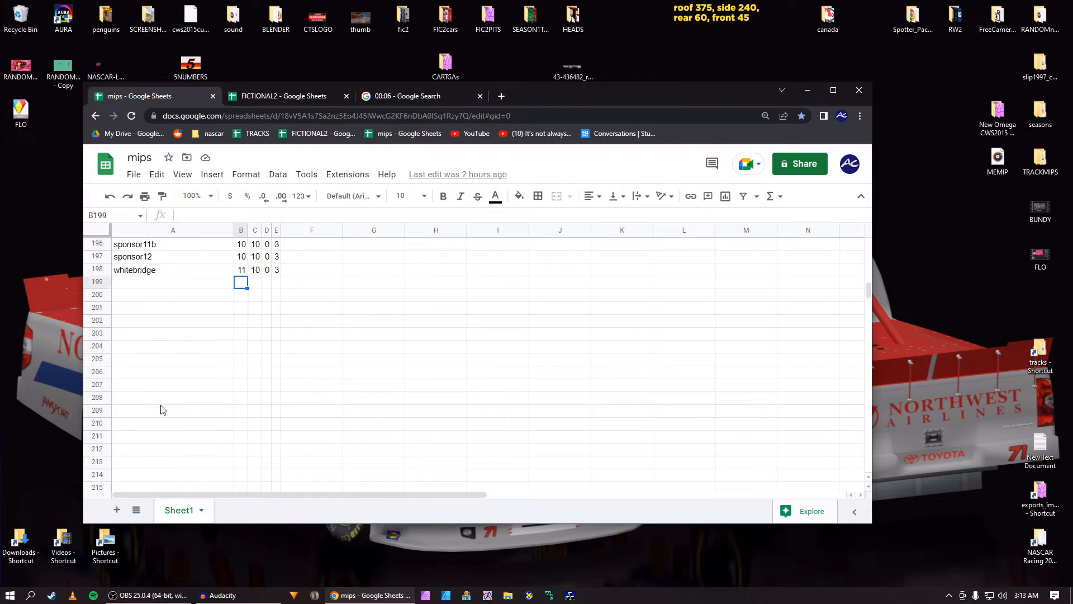
click(144, 300)
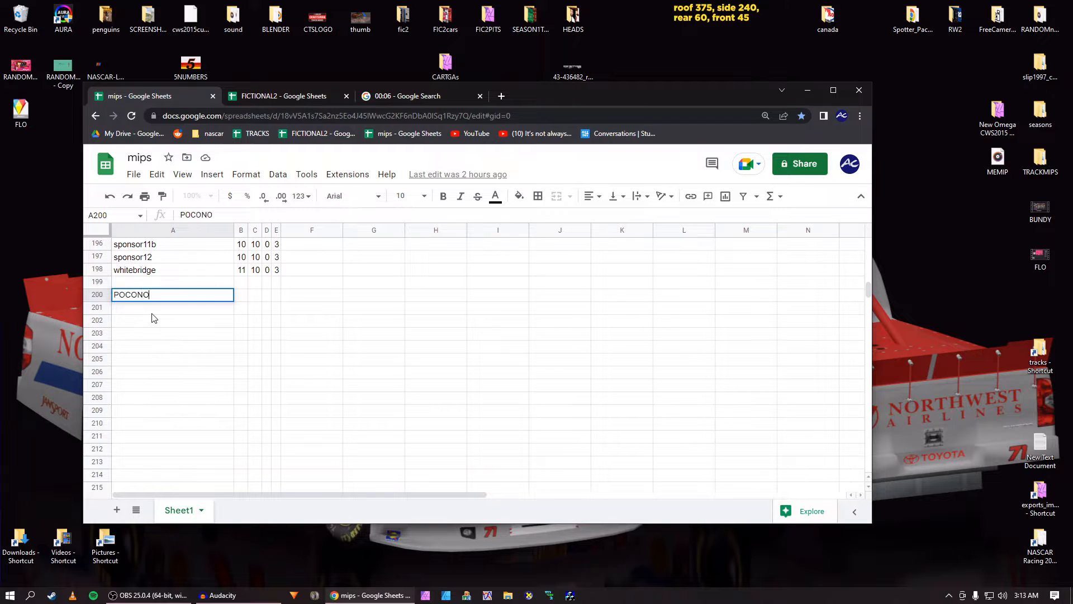
key(Return)
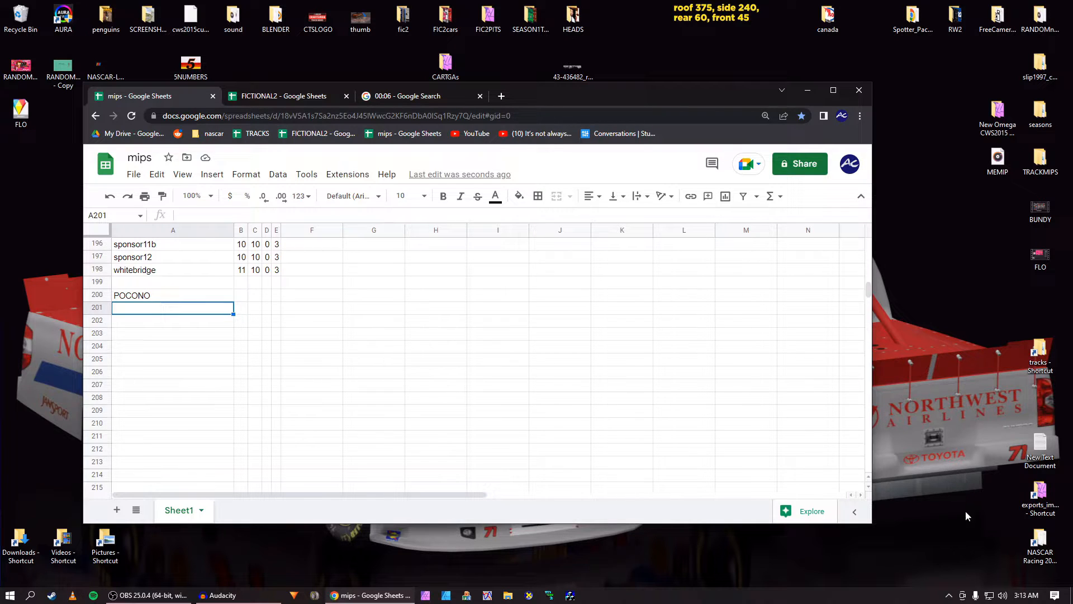
Check the pocono folder inside the tracks folder for mip files with Mip Explorer, and close the program
click(568, 598)
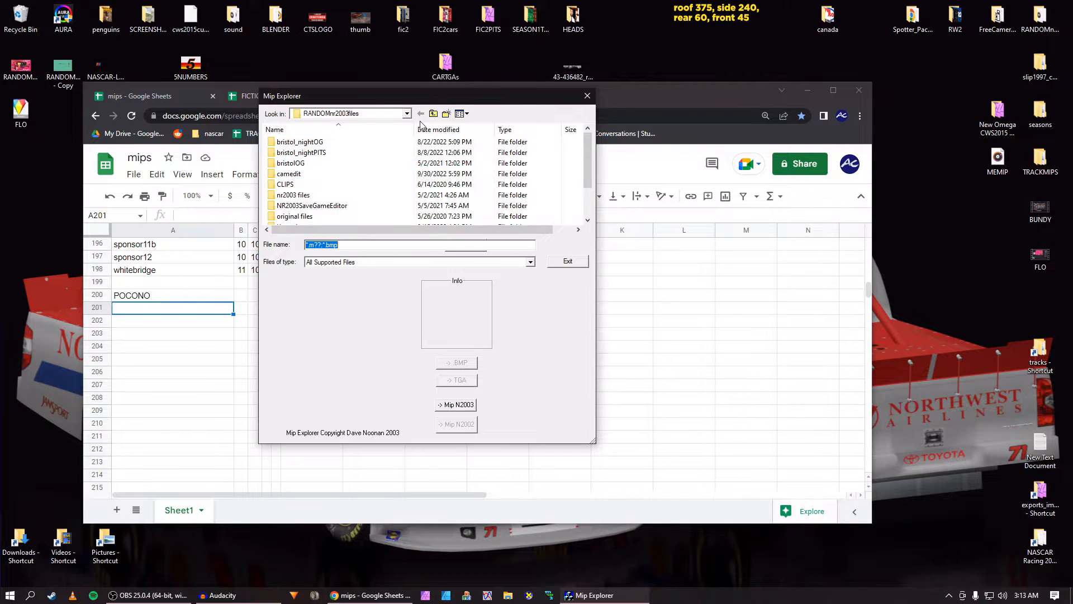
click(433, 113)
scroll(309, 201, down, 1)
click(309, 207)
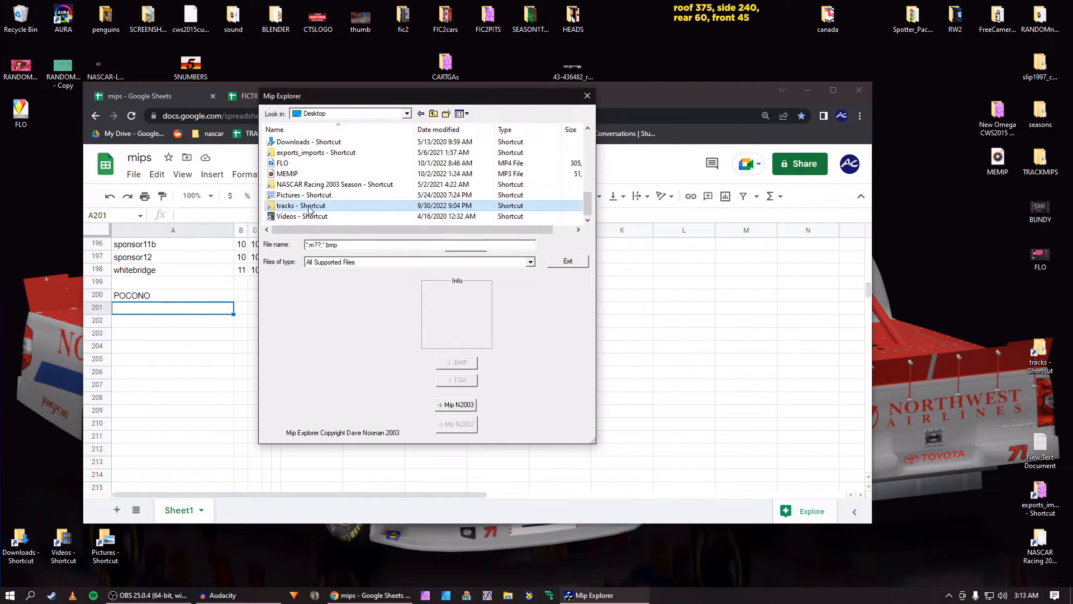
double_click(309, 207)
scroll(325, 185, down, 1)
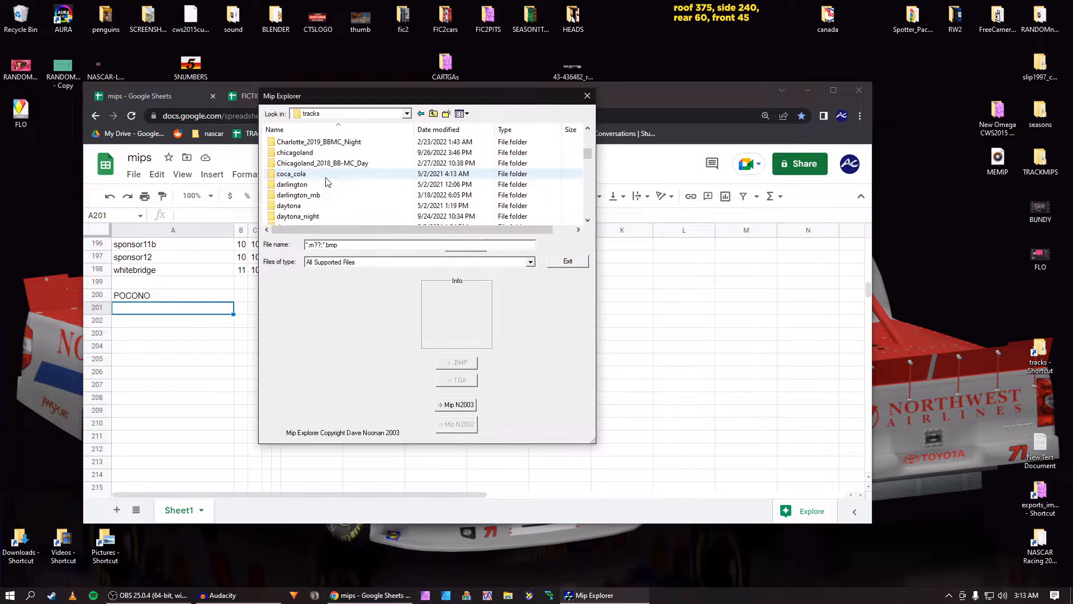
scroll(327, 182, down, 1)
scroll(327, 185, down, 3)
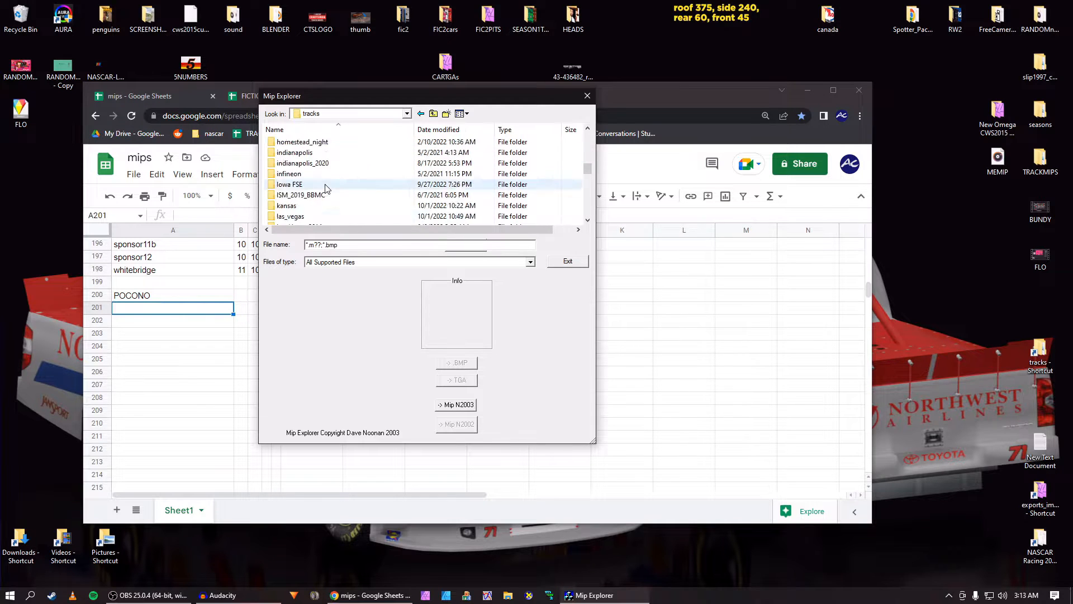
scroll(324, 193, down, 5)
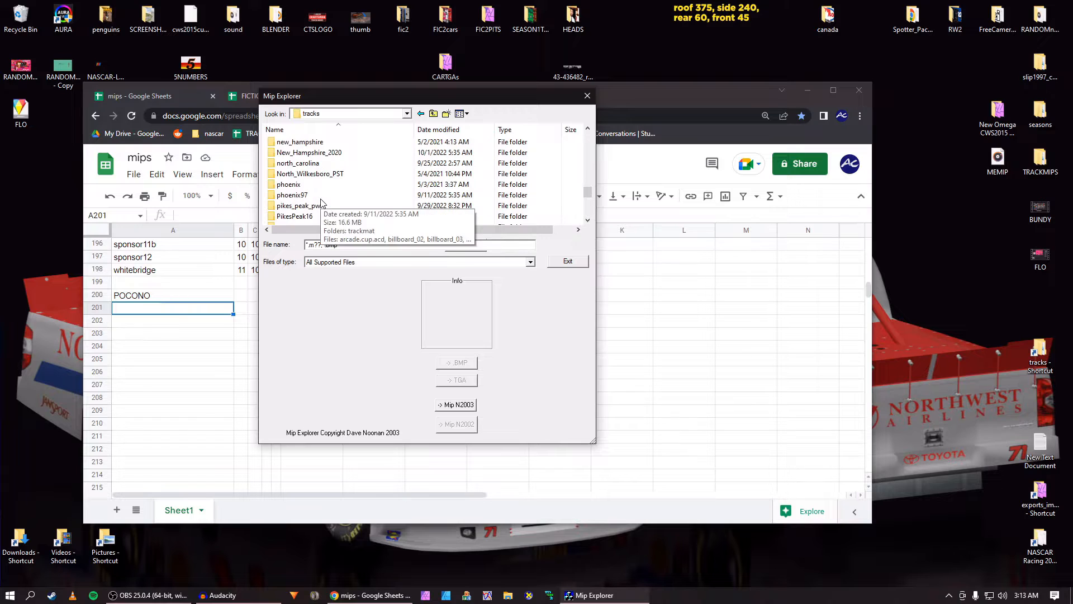
scroll(321, 201, down, 1)
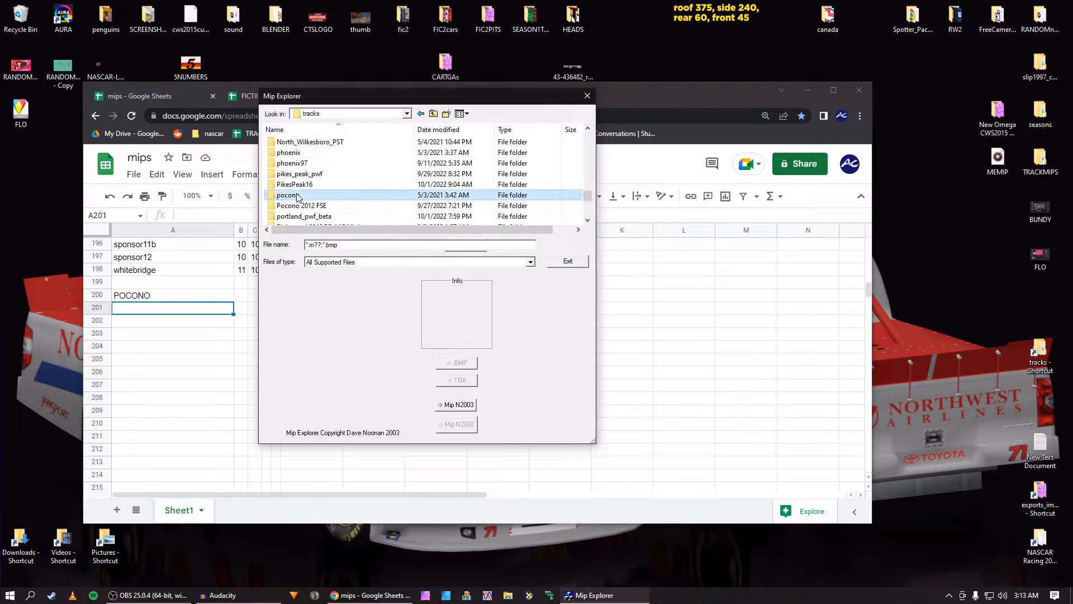
double_click(297, 195)
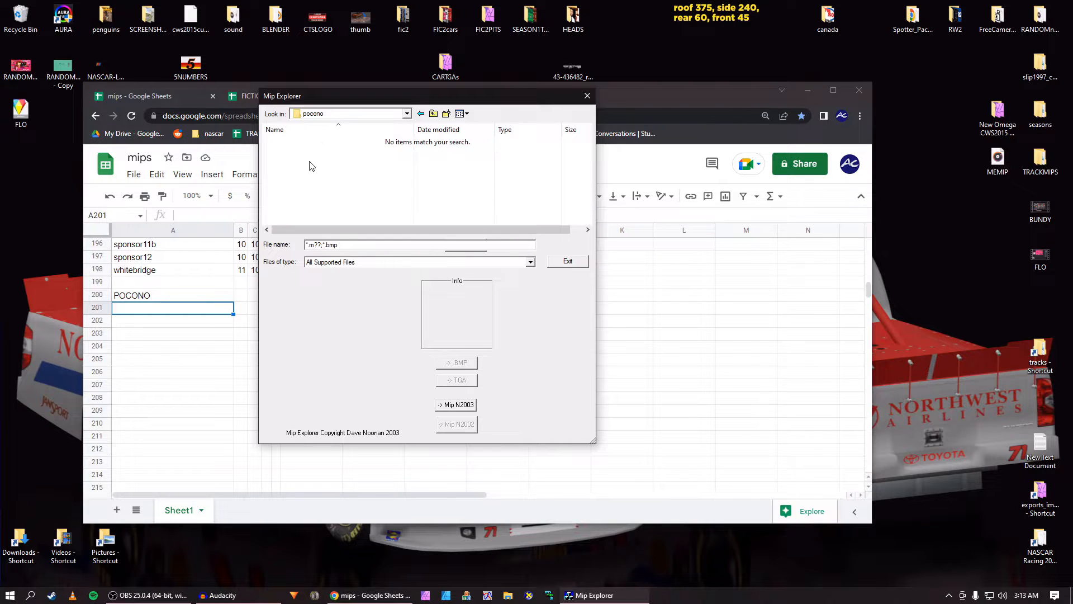
click(587, 97)
Unpack pocono.dat from the game's tracks/pocono folder with WinMip 2, and minimize the program
click(549, 595)
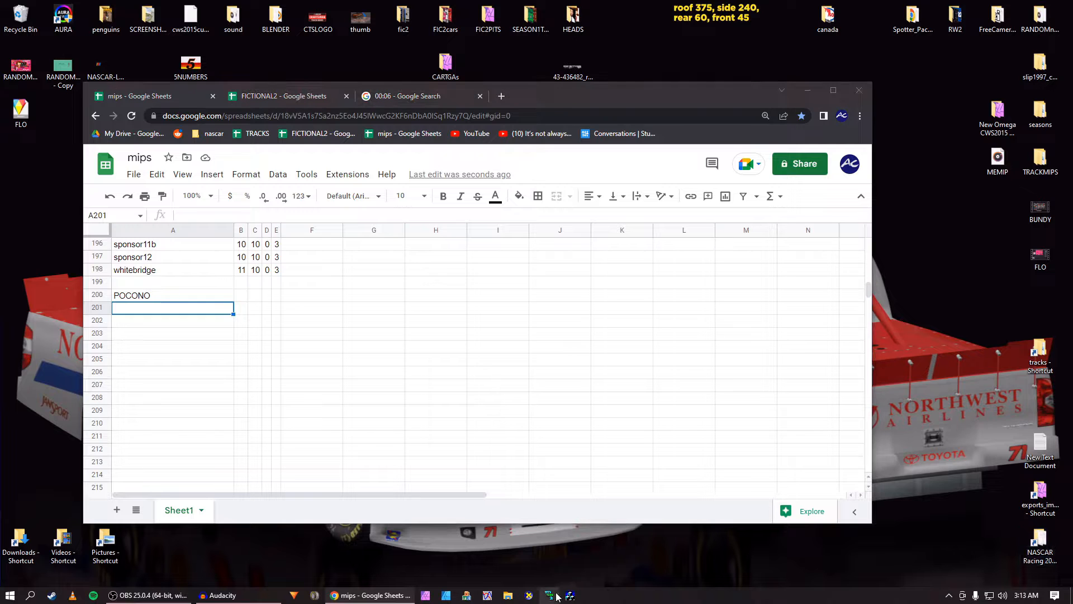
click(79, 35)
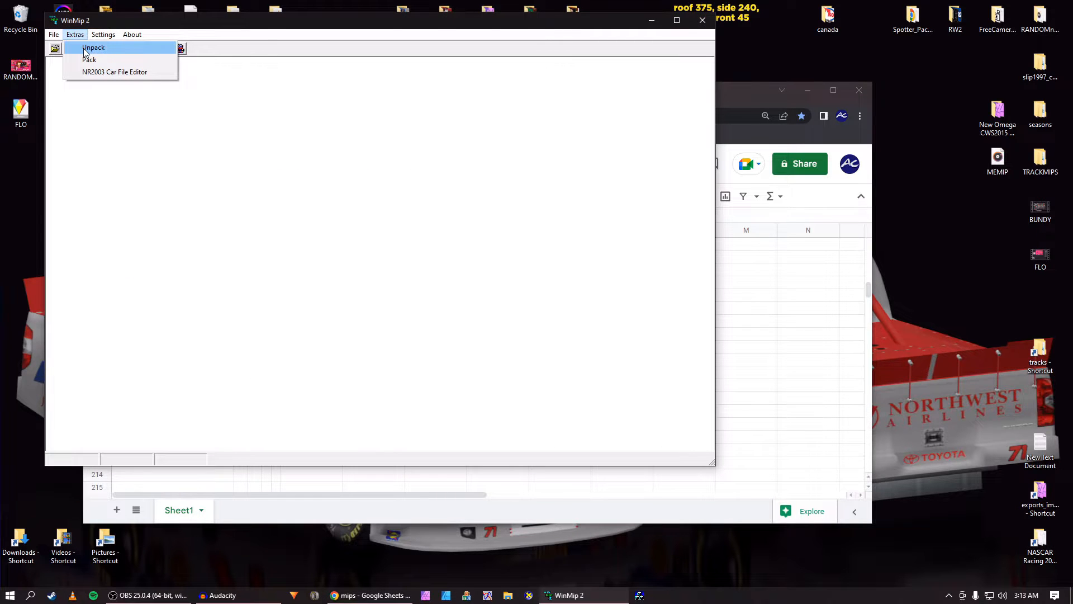
click(85, 50)
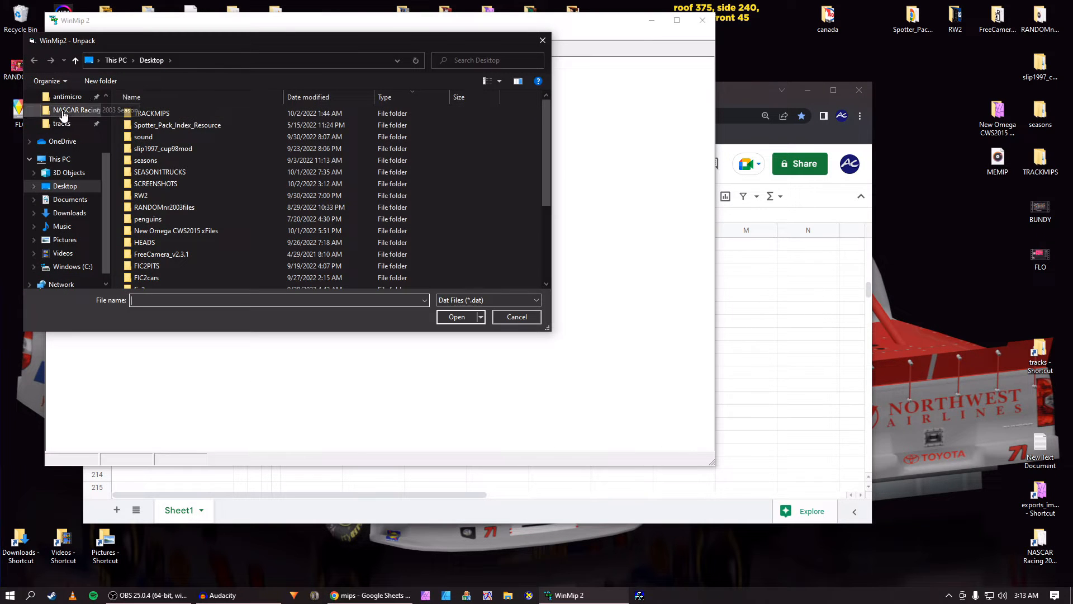
click(63, 110)
double_click(146, 244)
scroll(159, 262, down, 5)
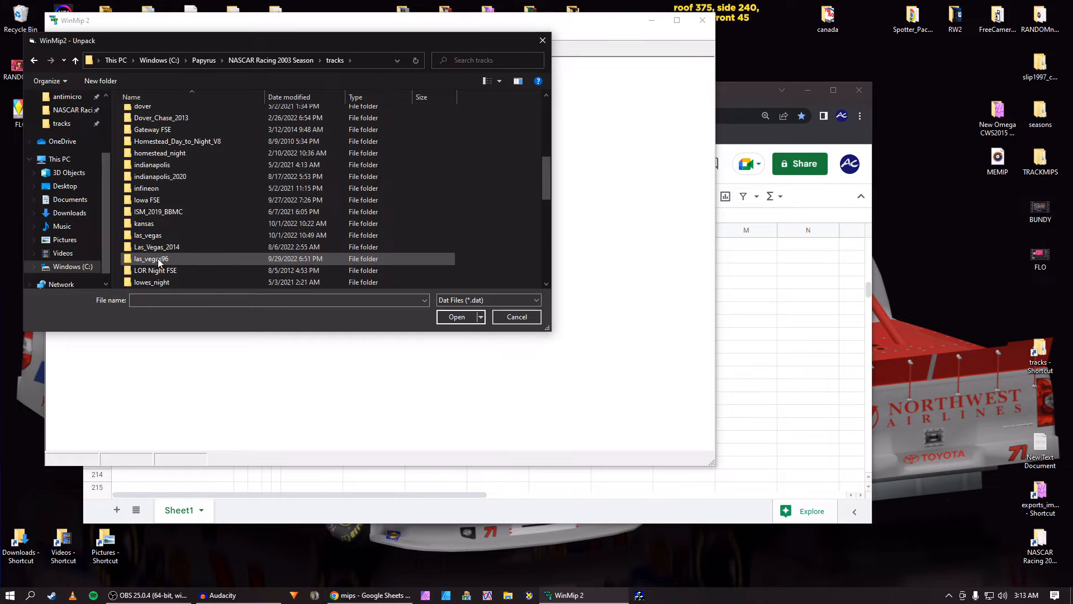
scroll(159, 261, down, 5)
double_click(152, 213)
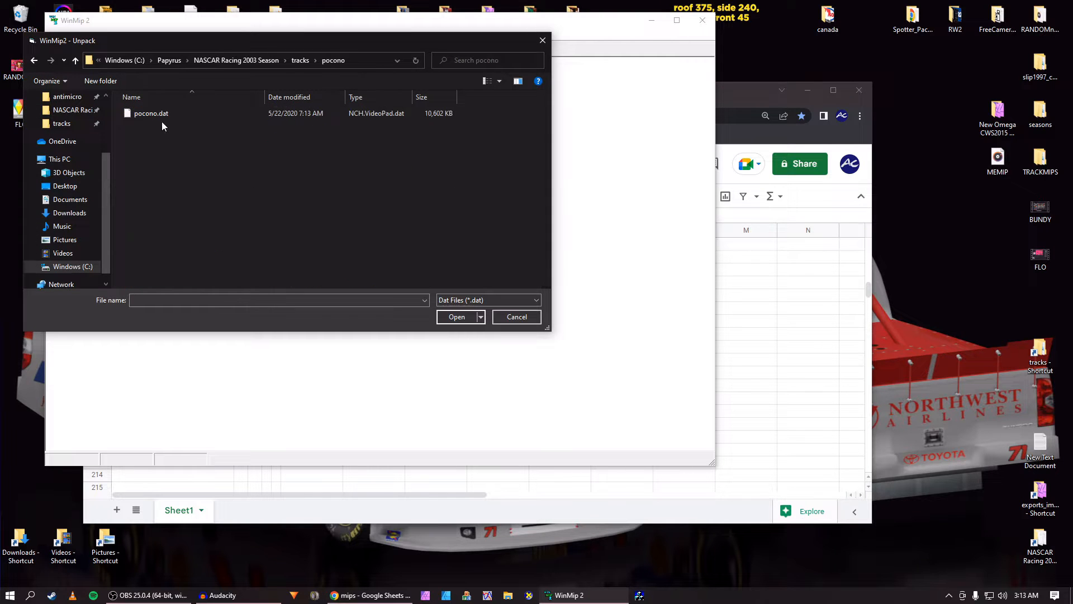
click(168, 117)
click(456, 322)
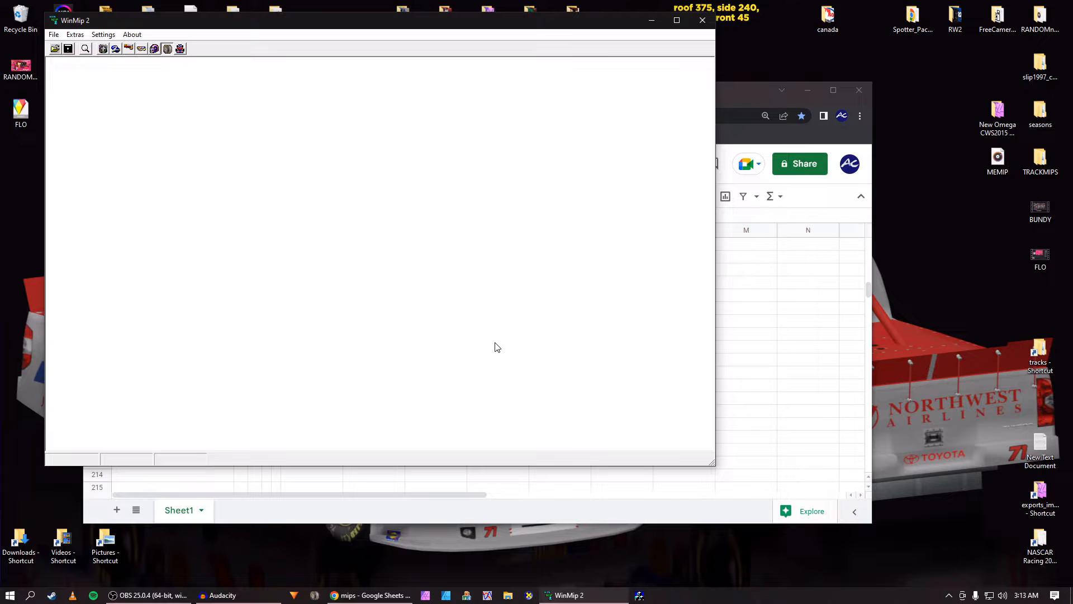
click(654, 22)
Reopen Mip Explorer and select the billboard mip in the pocono track's Unpack folder
click(640, 596)
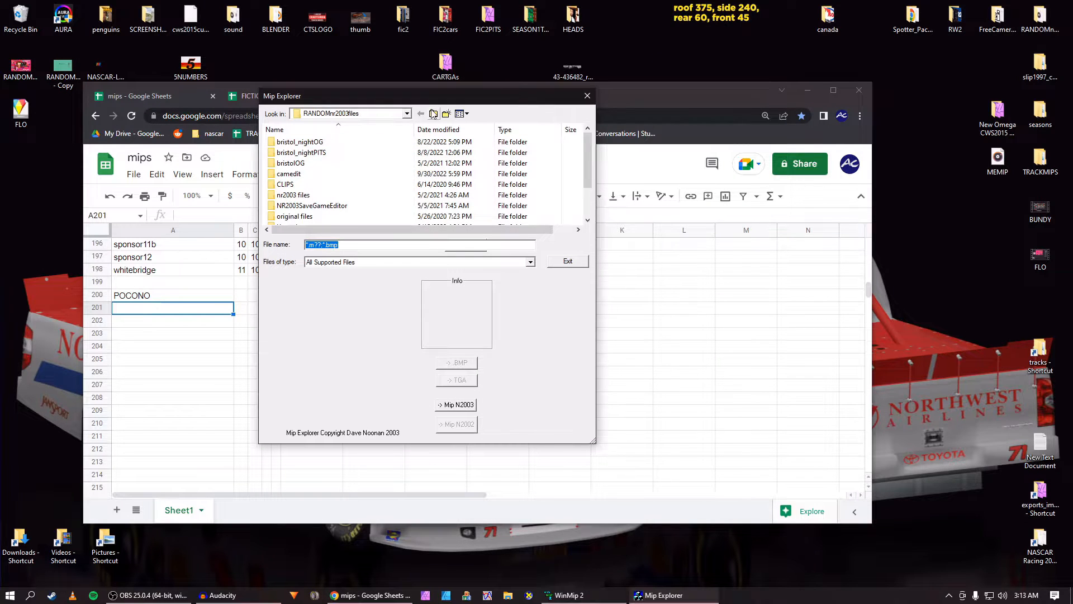
click(434, 114)
scroll(322, 185, down, 5)
double_click(322, 194)
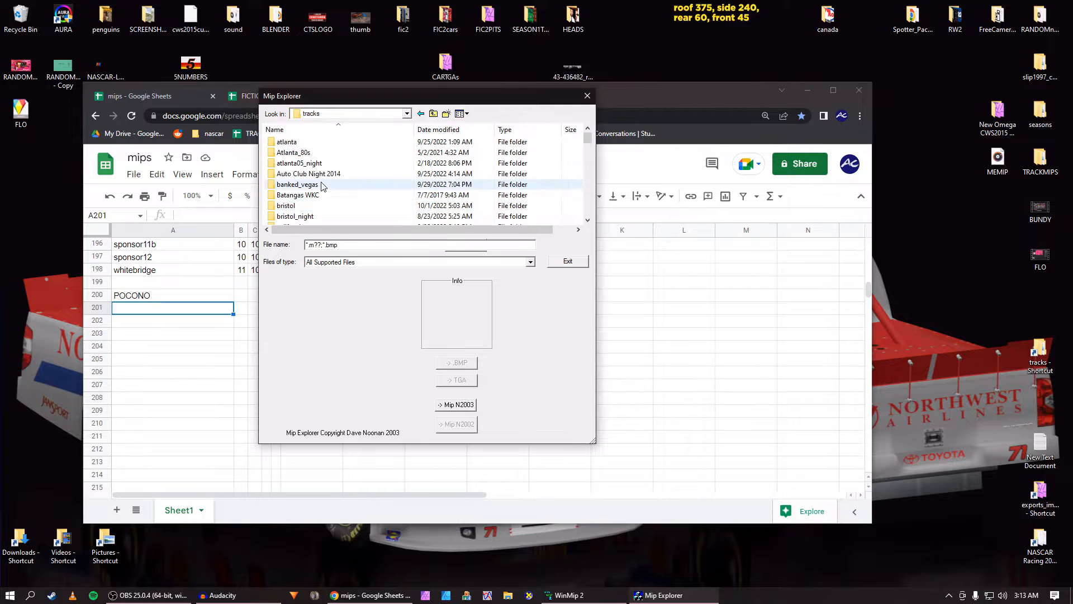
scroll(323, 189, down, 10)
double_click(322, 195)
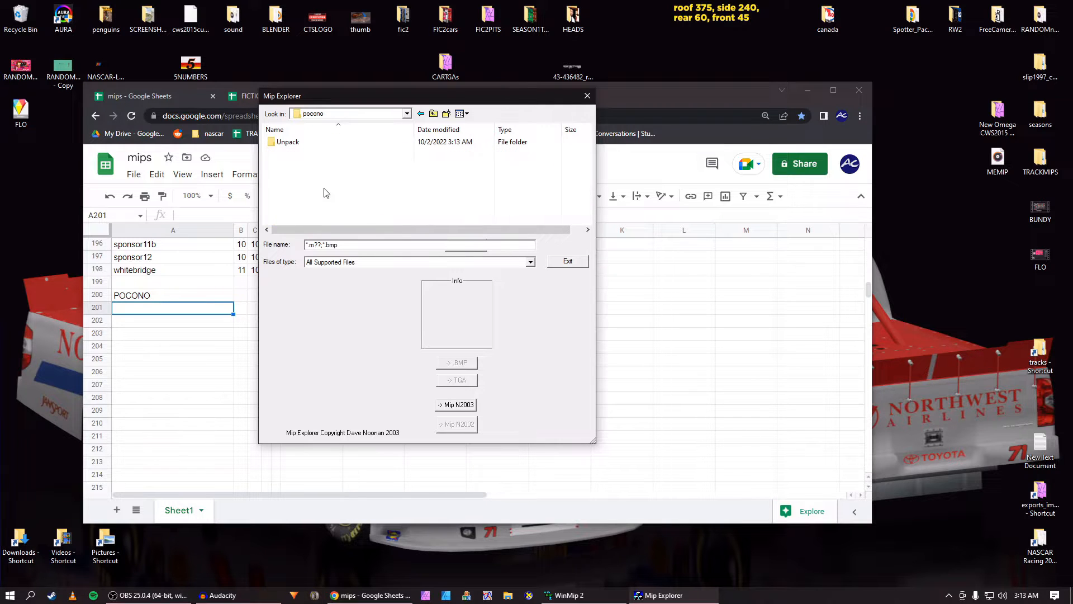
double_click(291, 143)
click(303, 154)
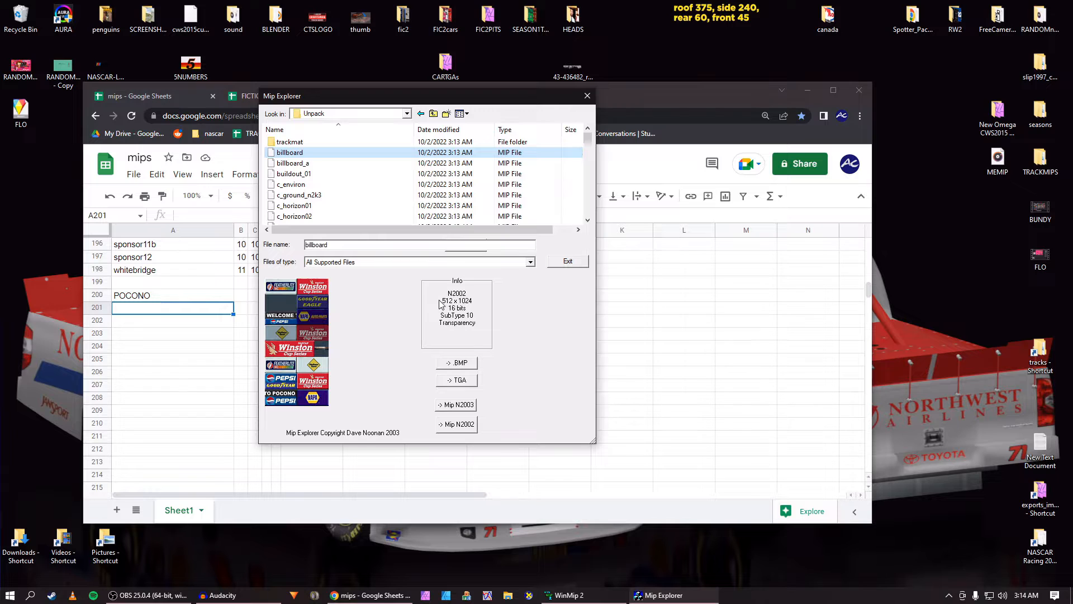
Copy the file name billboard from Mip Explorer into cell A201 of the mips spreadsheet
click(333, 242)
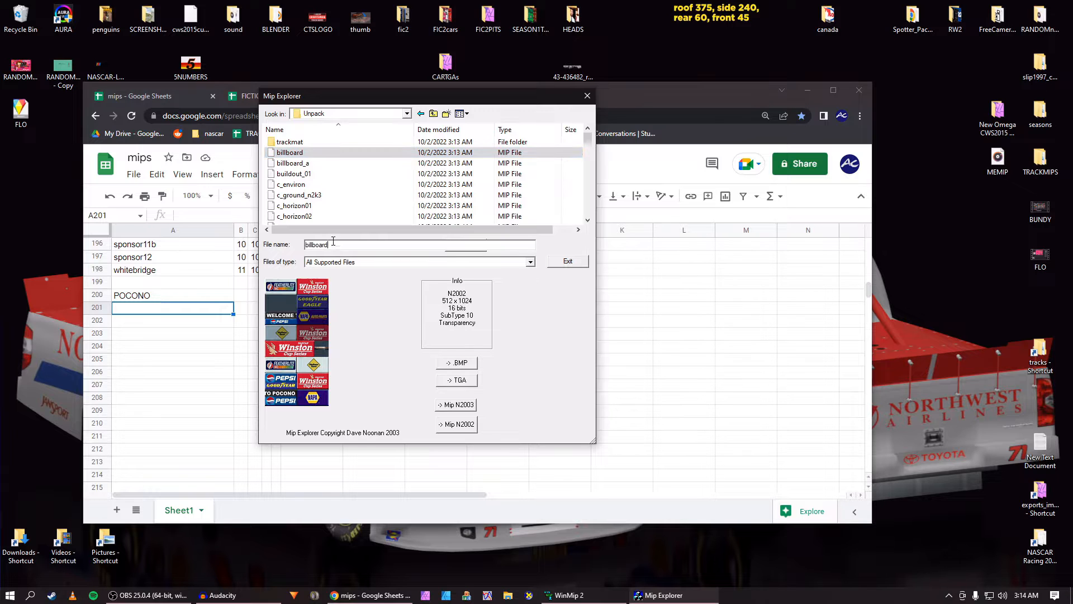
double_click(333, 243)
key(ctrl+c)
click(175, 312)
key(ctrl+v)
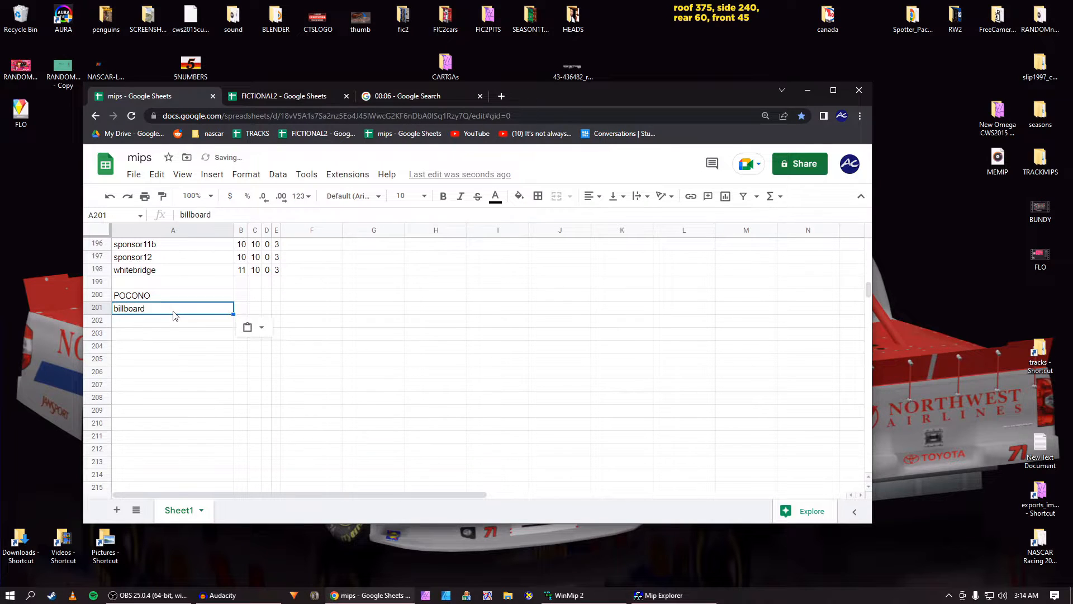
Switch back to Mip Explorer, enlarge its window, and preview the billboard, billboard_a and buildout_01 mips
key(Return)
key(alt+Tab)
click(293, 162)
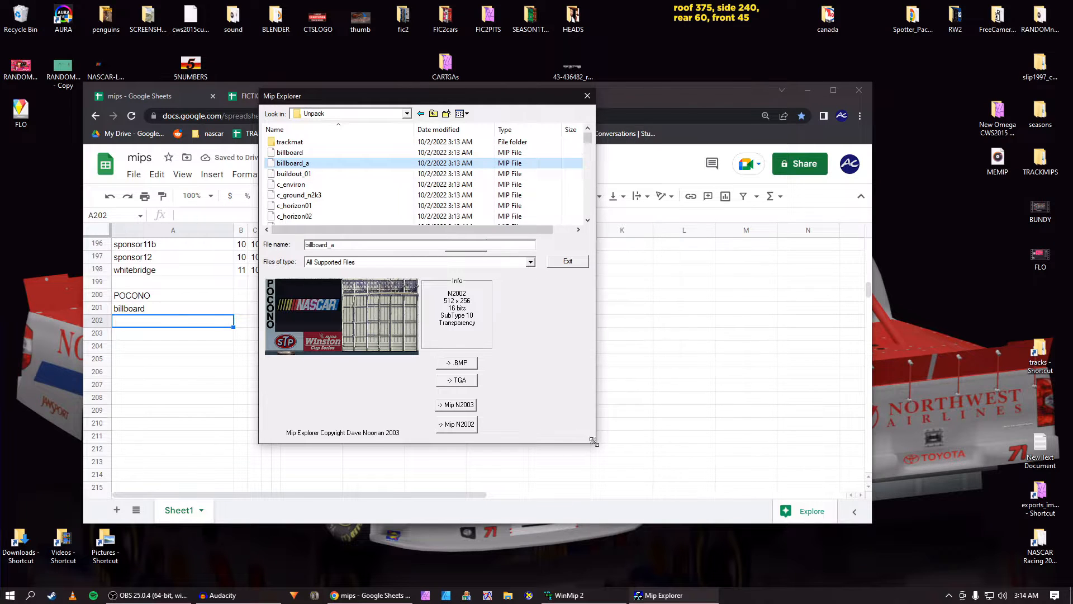
drag(594, 442, 705, 498)
click(302, 174)
click(297, 152)
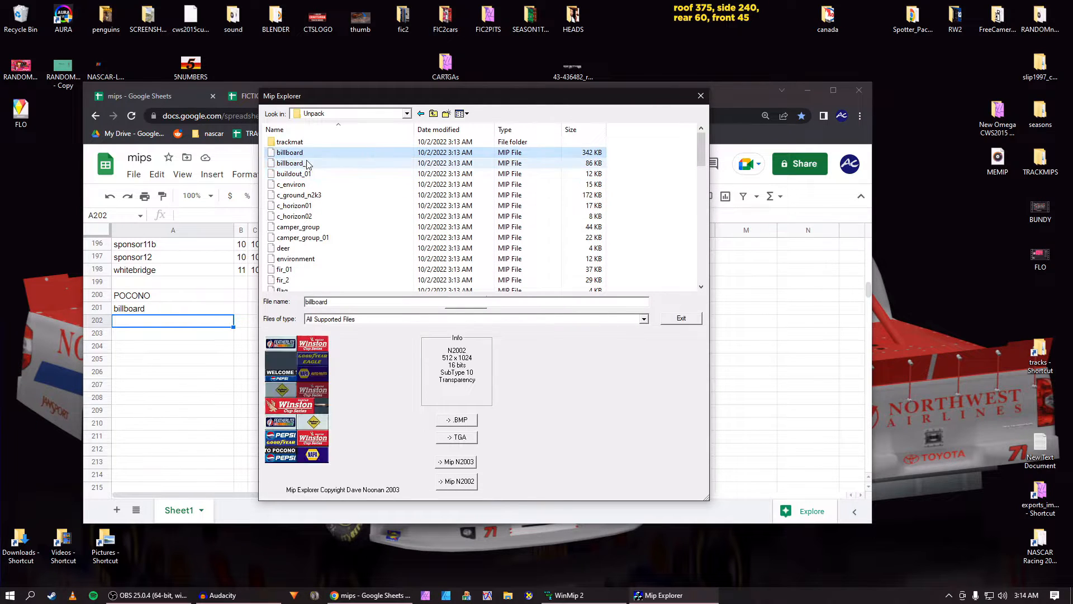
click(311, 174)
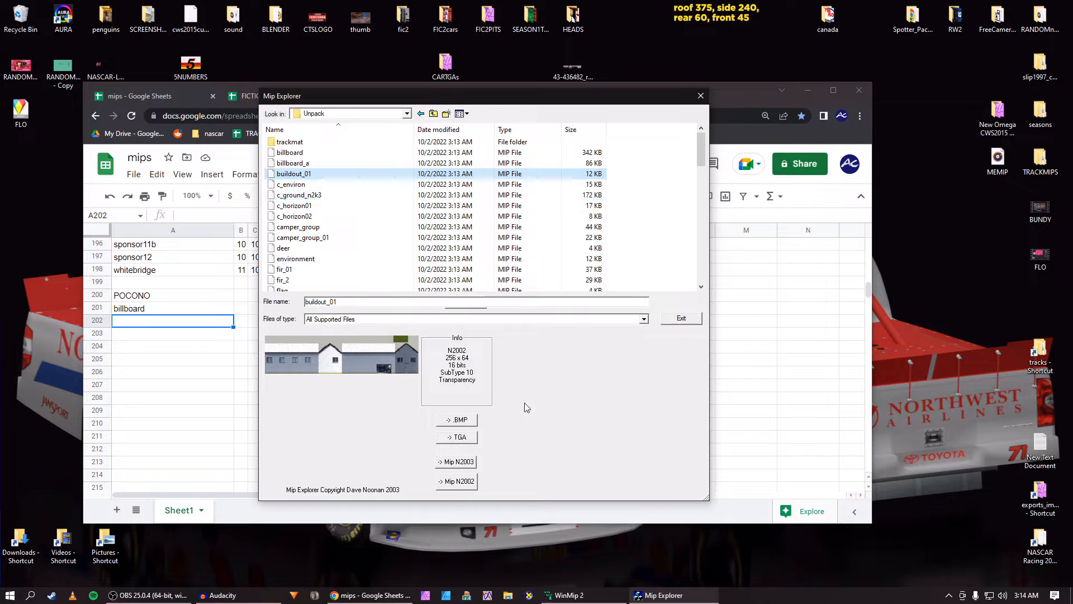
Copy the file name billboard_a from Mip Explorer into cell A202 of the mips spreadsheet
click(283, 163)
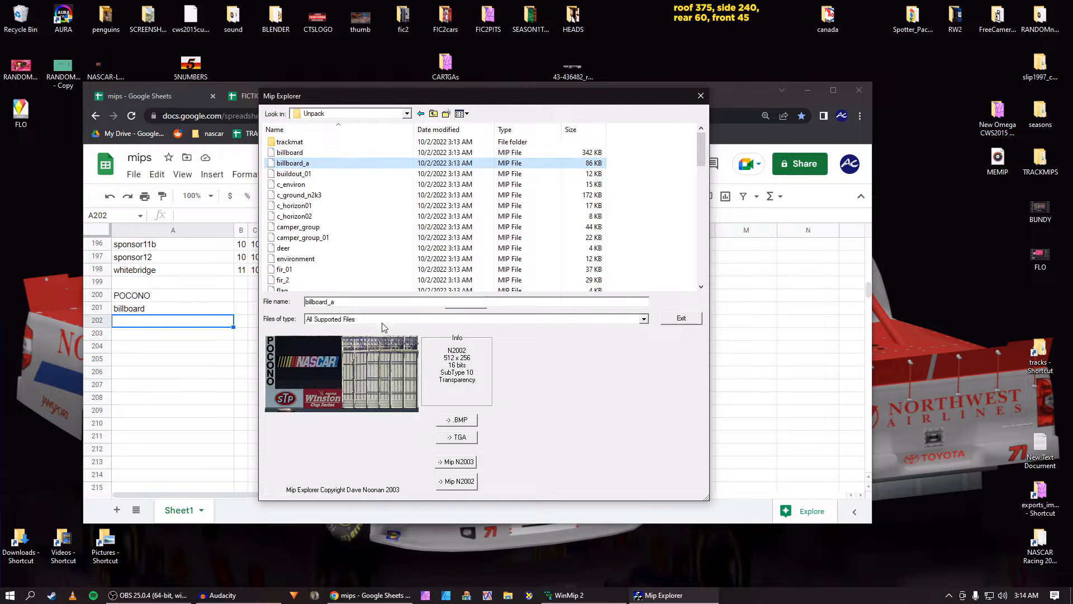
double_click(360, 305)
key(ctrl+c)
click(162, 322)
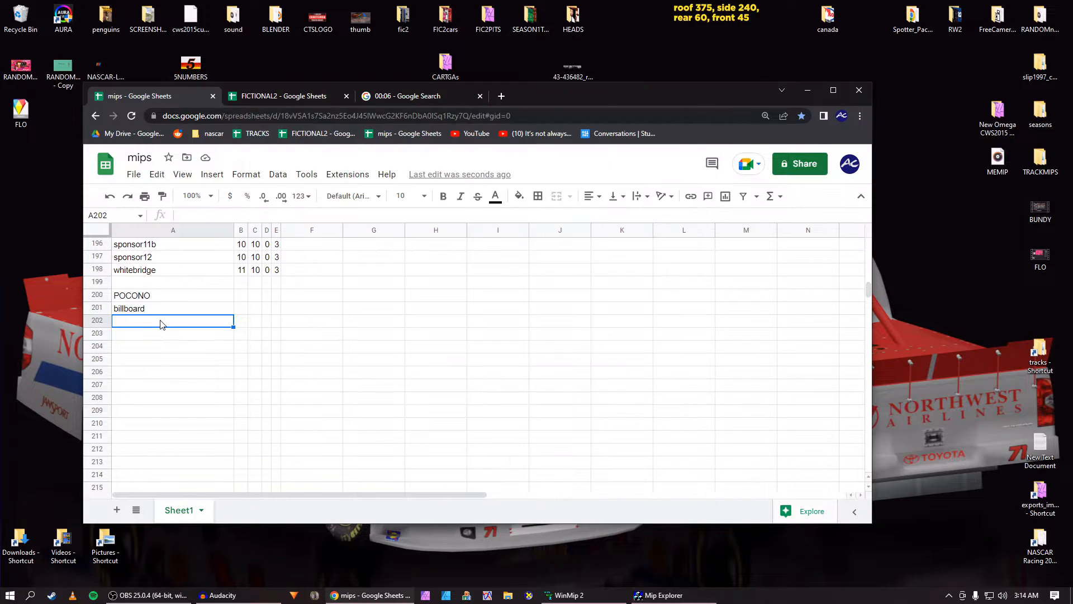
key(ctrl+v)
key(Down)
Return to Mip Explorer, preview the mips from buildout_01 onward, and select the deer mip
key(alt+Tab)
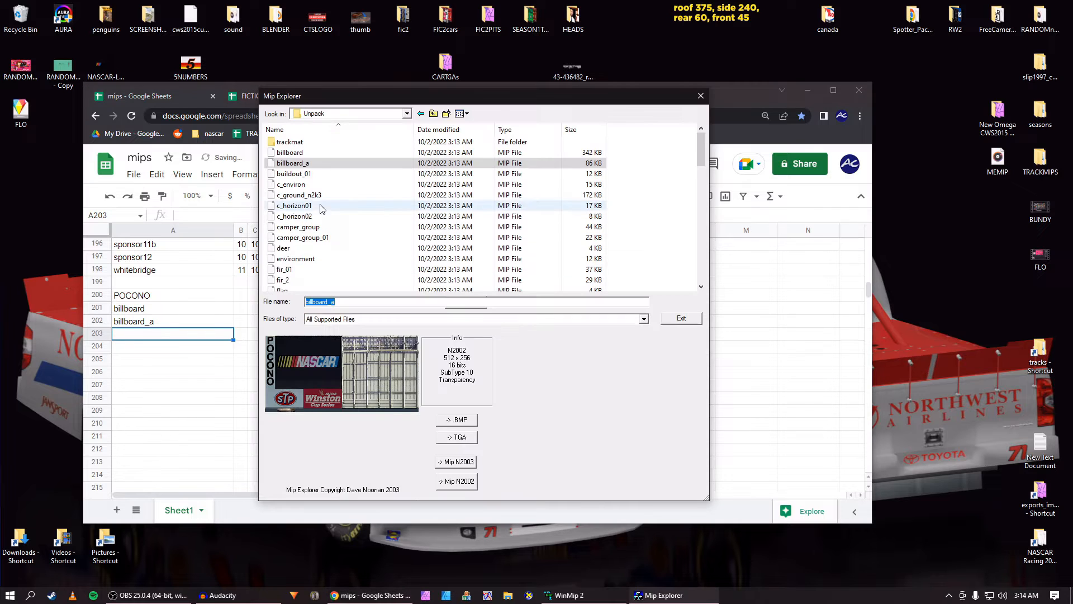
click(300, 174)
key(Down)
key(Down)
key(Down)
key(Down)
key(Down)
key(Down)
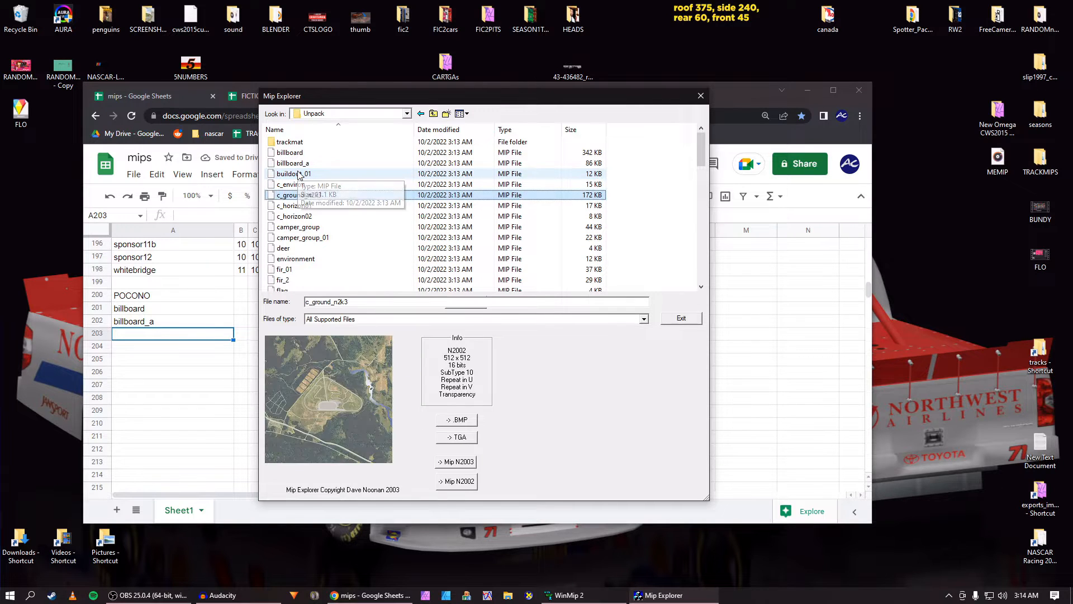
key(Down)
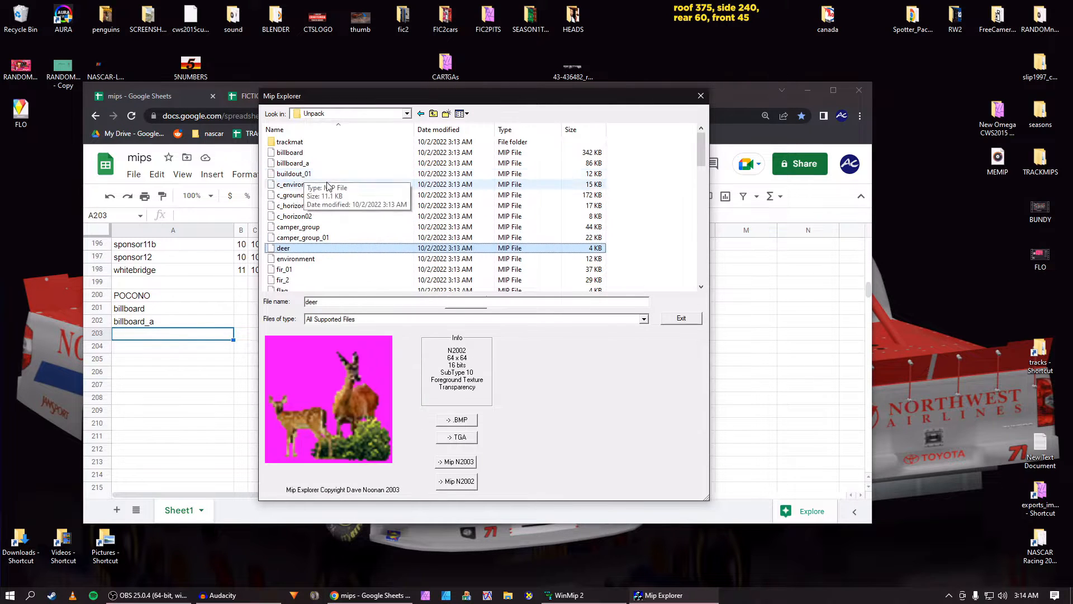
key(Down)
key(Up)
Copy the file name deer into cell A203 of the mips spreadsheet
double_click(330, 305)
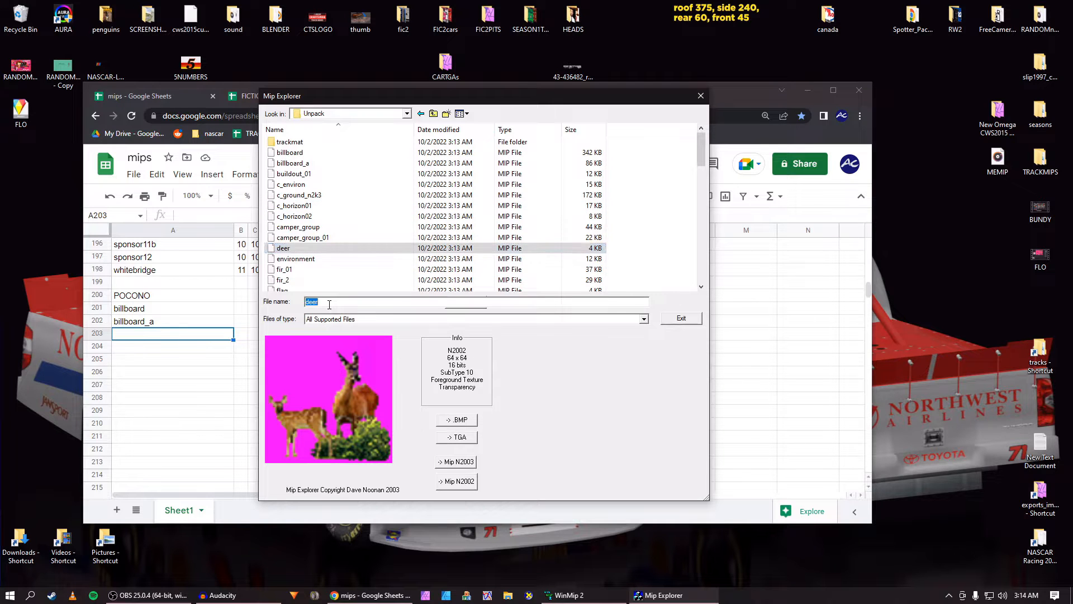
click(187, 339)
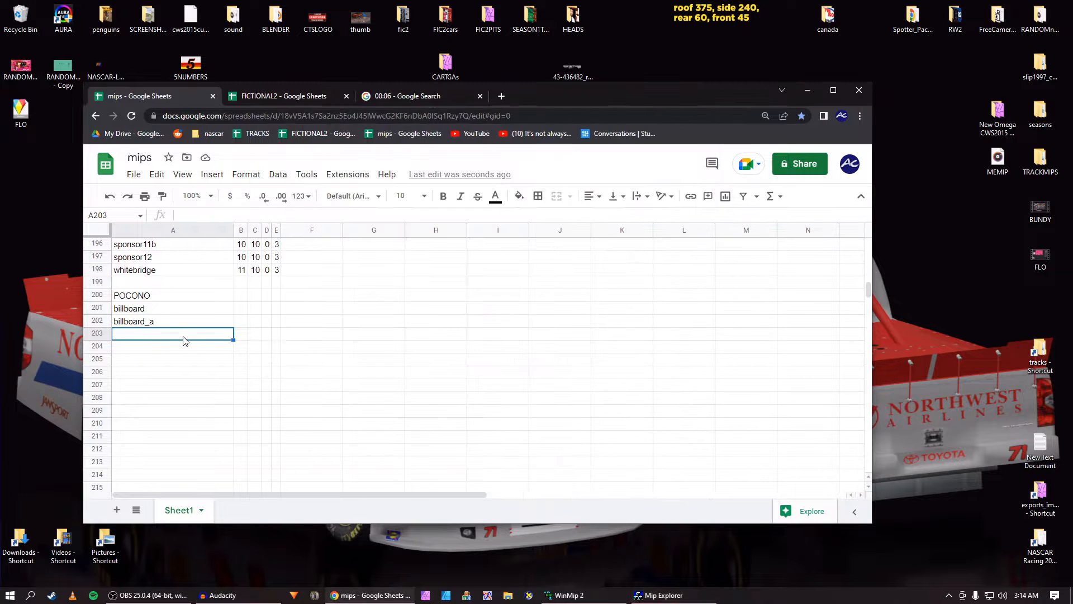
key(ctrl+v)
key(Return)
Return to Mip Explorer and examine the mips from environment through garag for sponsor artwork
key(alt+Tab)
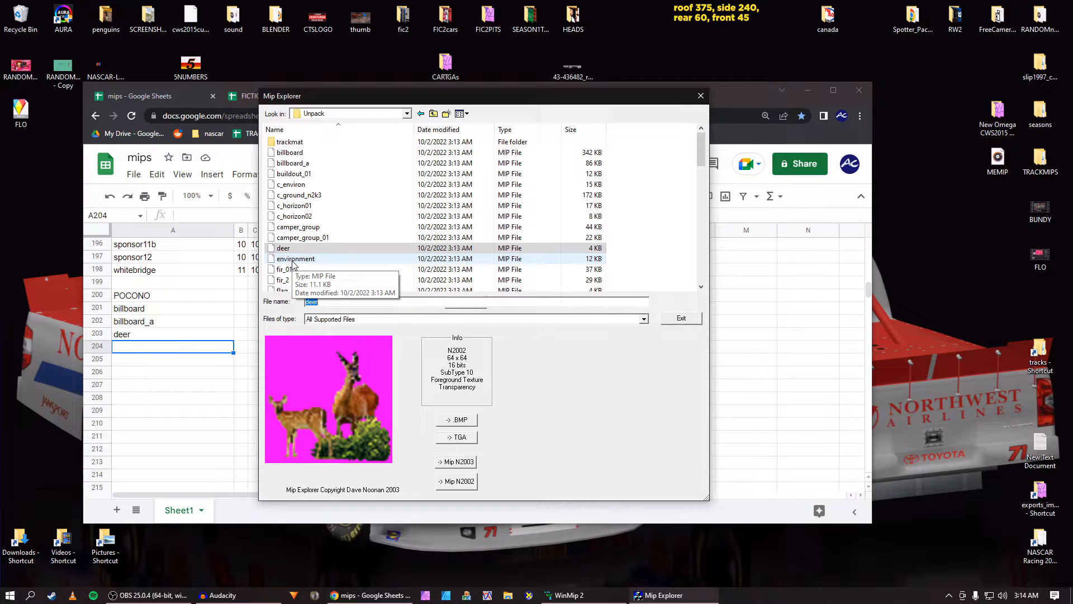
key(Down)
key(Down)
key(Down)
key(Down)
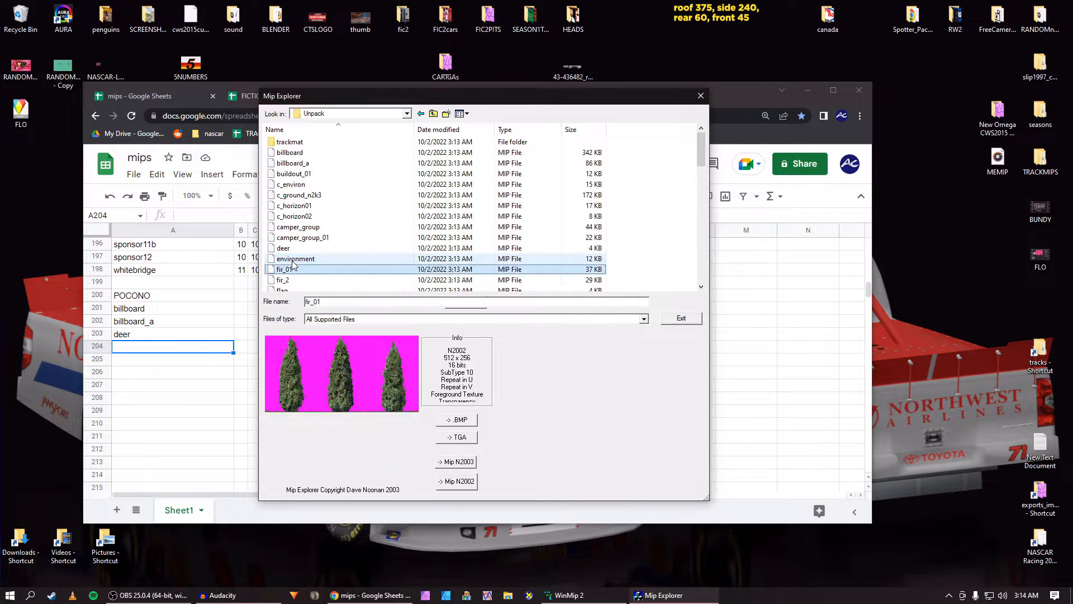
key(Up)
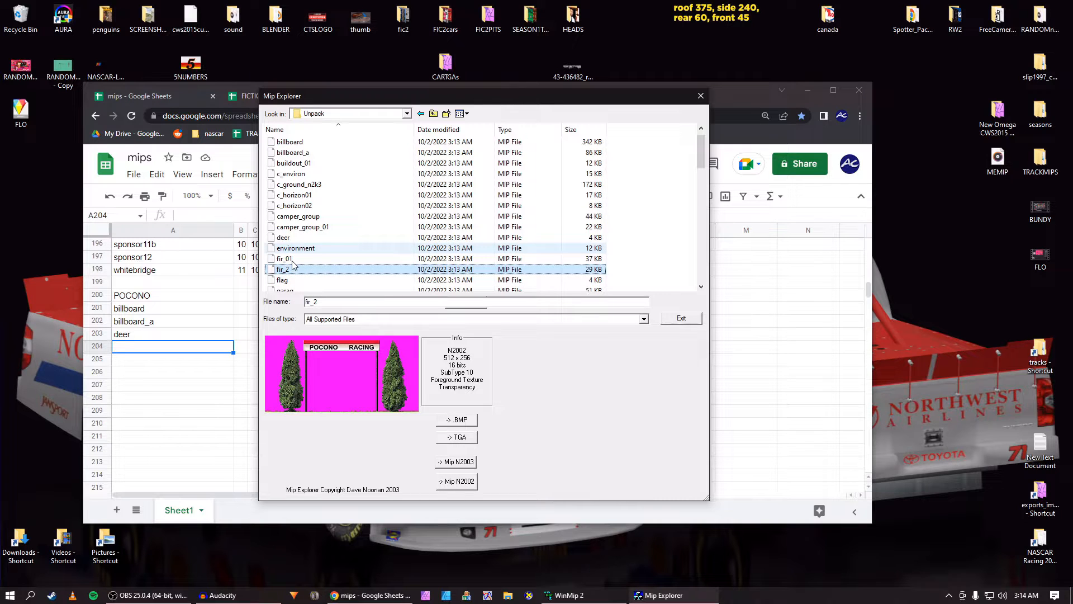
key(Down)
key(Up)
key(Down)
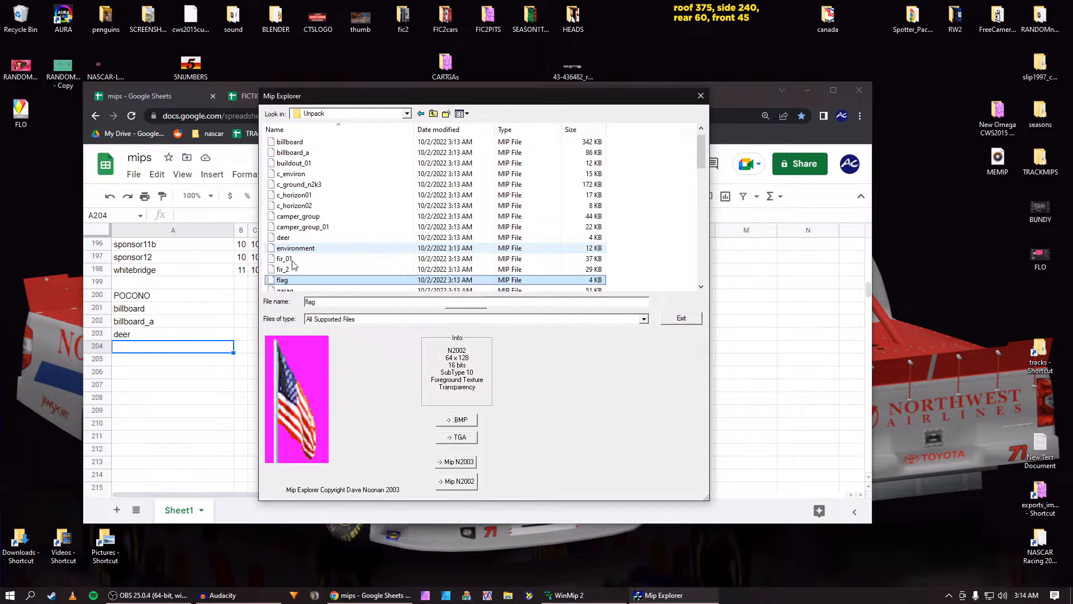
key(Down)
key(Down)
key(Up)
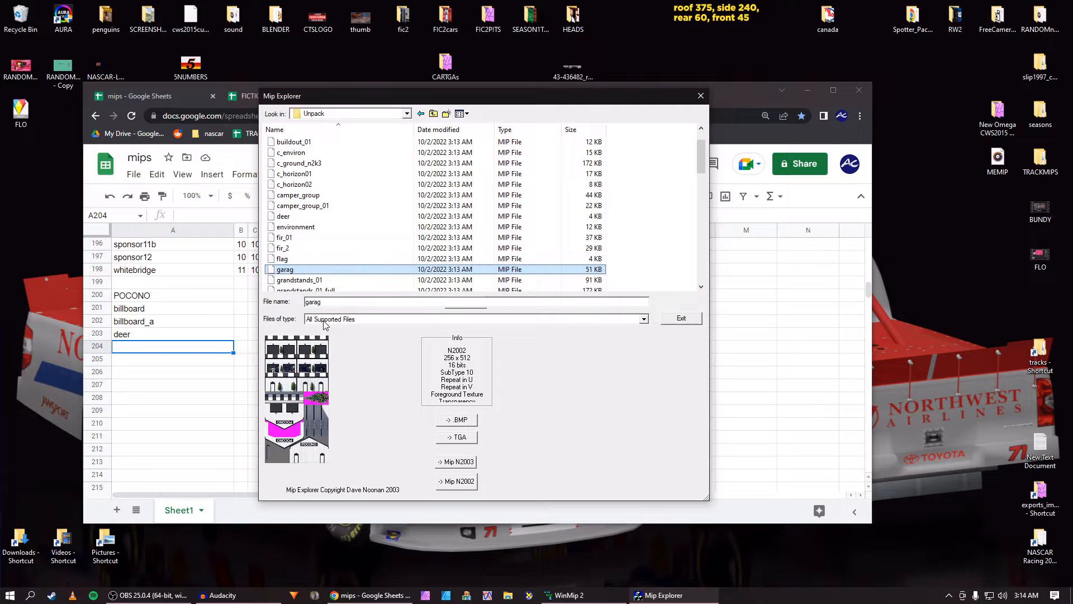
Preview the grandstands, ground, horizon and infield mips in the Unpack folder, and select the marker mip
key(Down)
key(Down)
key(Down)
key(Down)
key(Down)
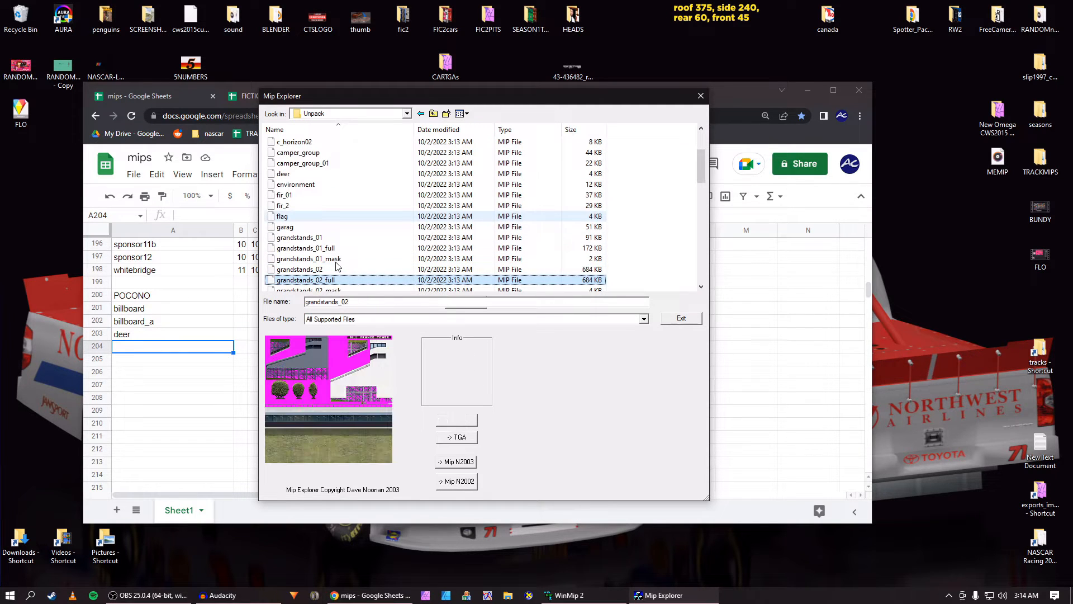
key(Down)
key(Down)
key(Down)
key(Down)
key(Down)
key(Down)
key(Down)
key(Down)
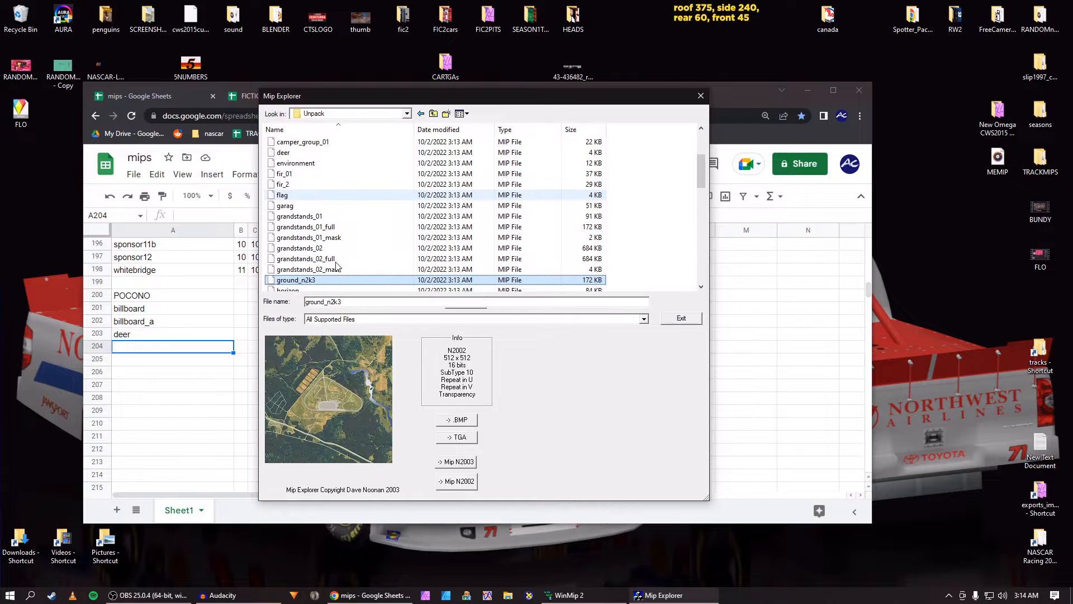
key(Down)
key(Up)
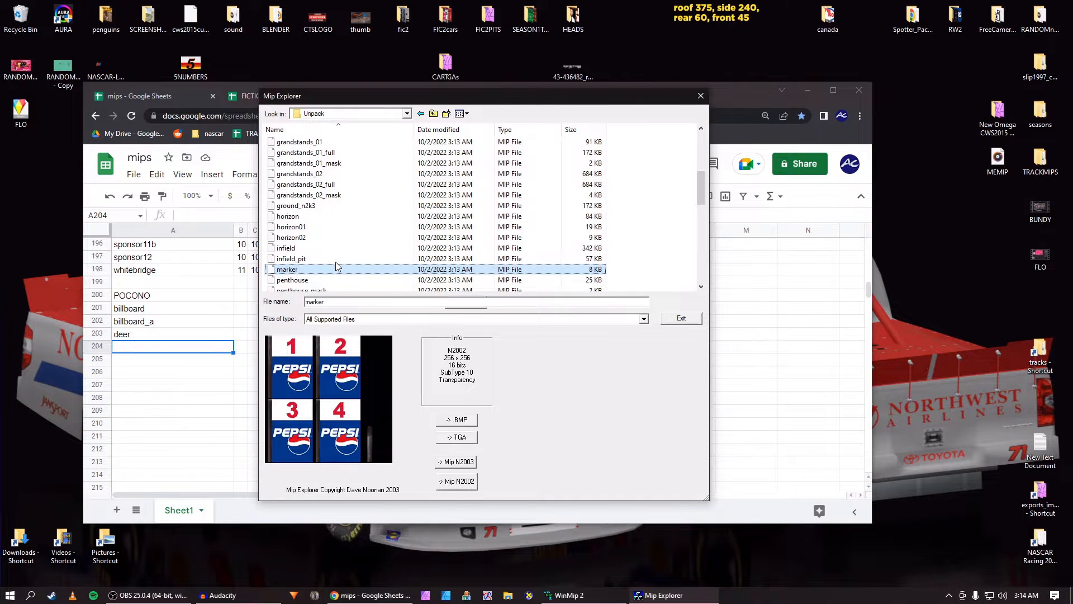
Copy the file name marker into cell A204 of the mips spreadsheet
drag(340, 303, 268, 347)
key(ctrl+c)
click(215, 350)
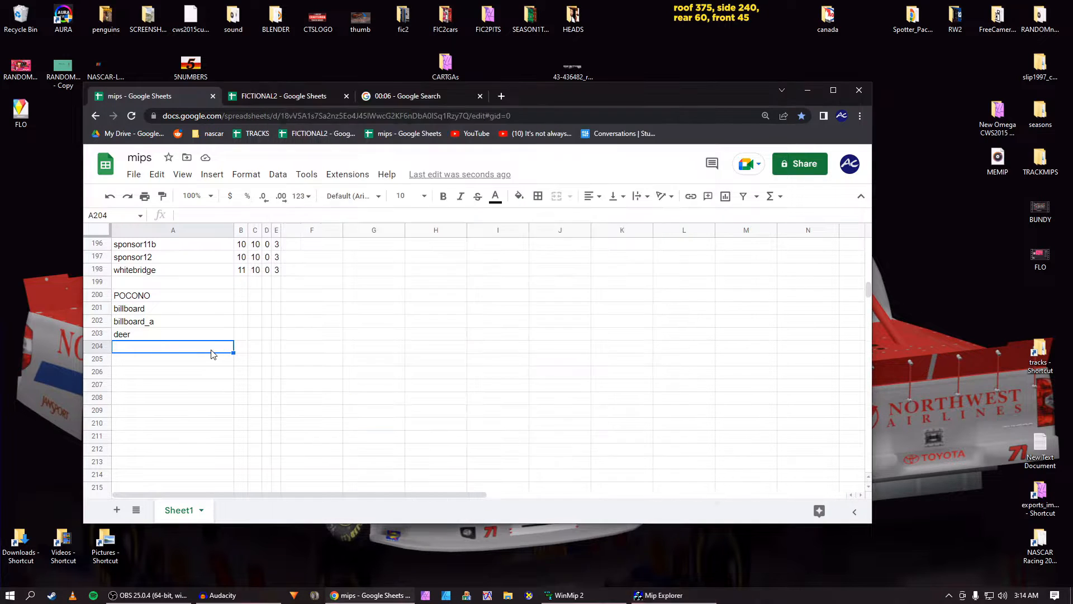
key(ctrl+v)
key(Return)
Check the mips following marker in Mip Explorer and copy the file name po17buil_a01 into cell A205 of the spreadsheet
key(alt+Tab)
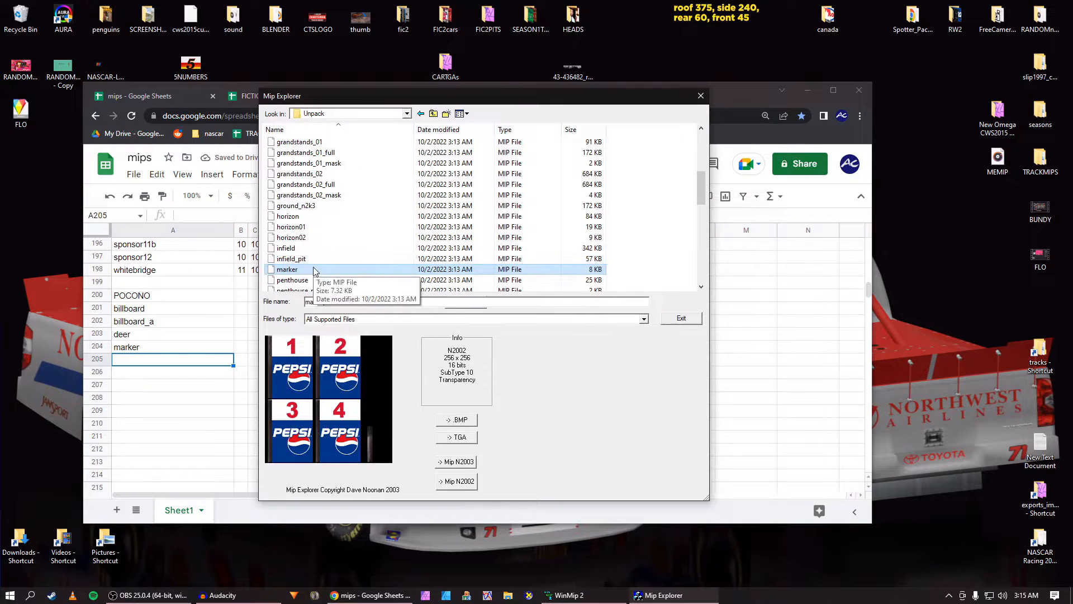
click(312, 281)
key(Down)
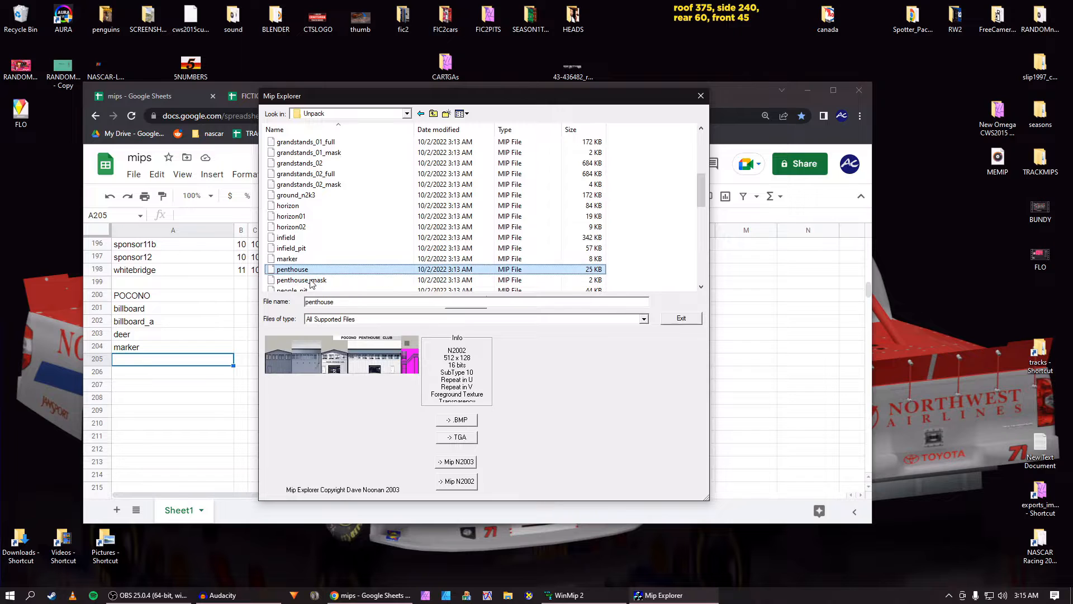
key(Down)
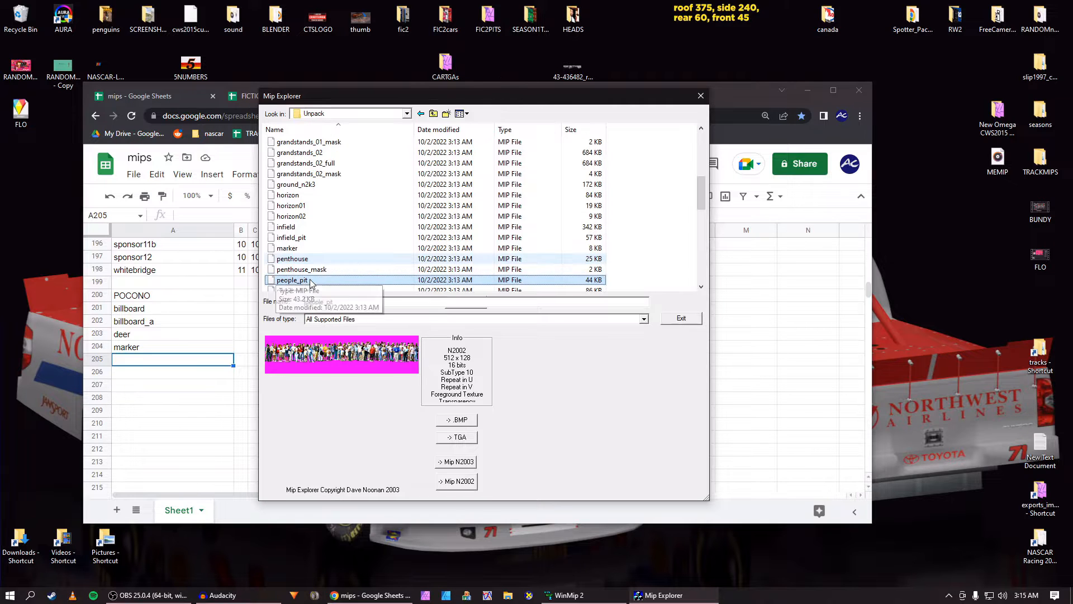
key(Down)
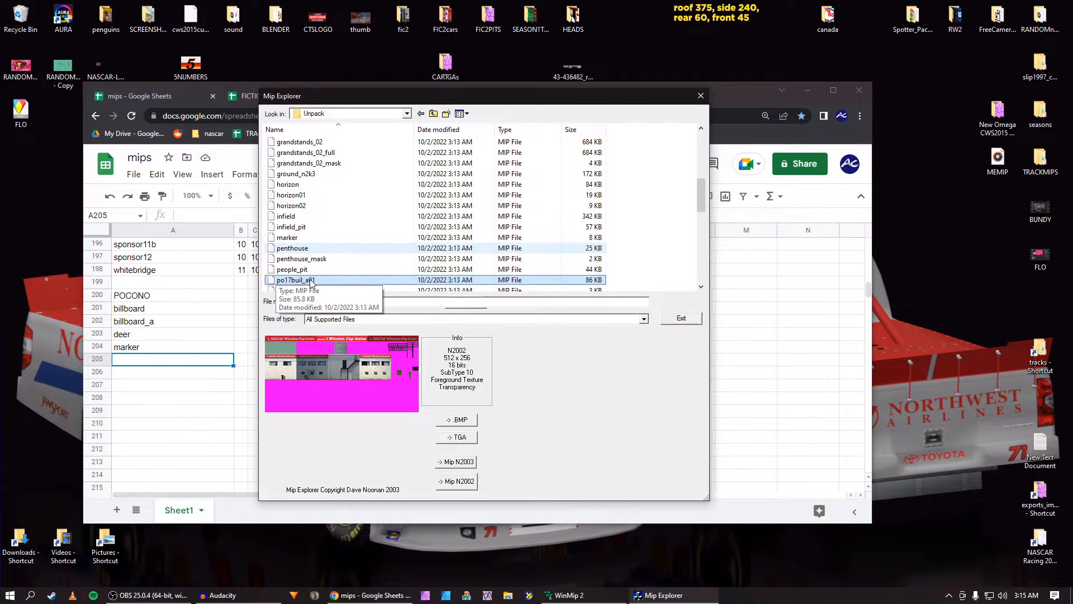
click(386, 302)
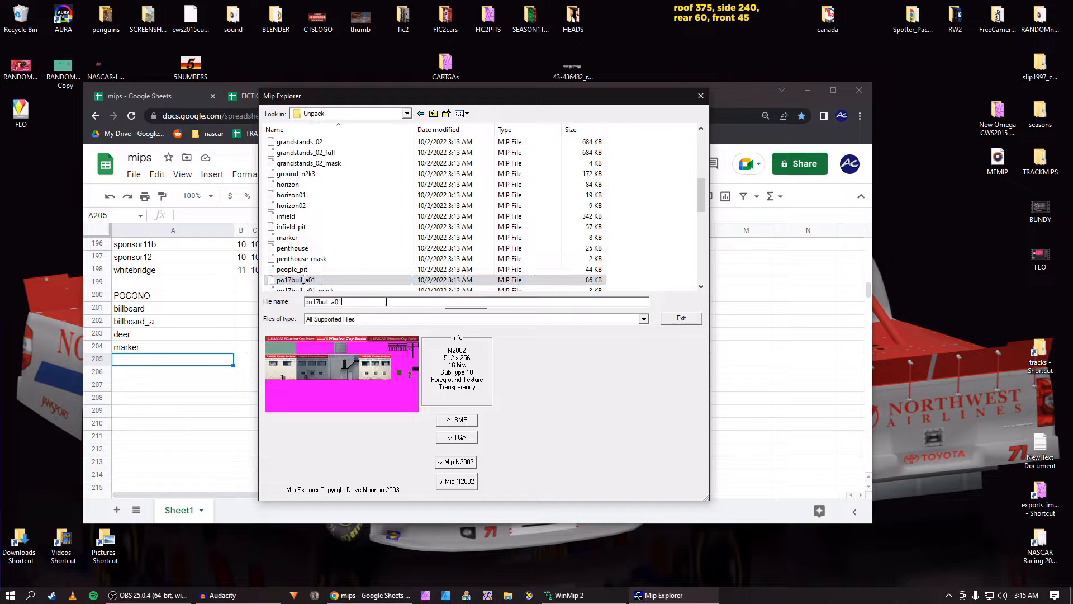
double_click(386, 301)
click(163, 364)
key(ctrl+v)
key(Return)
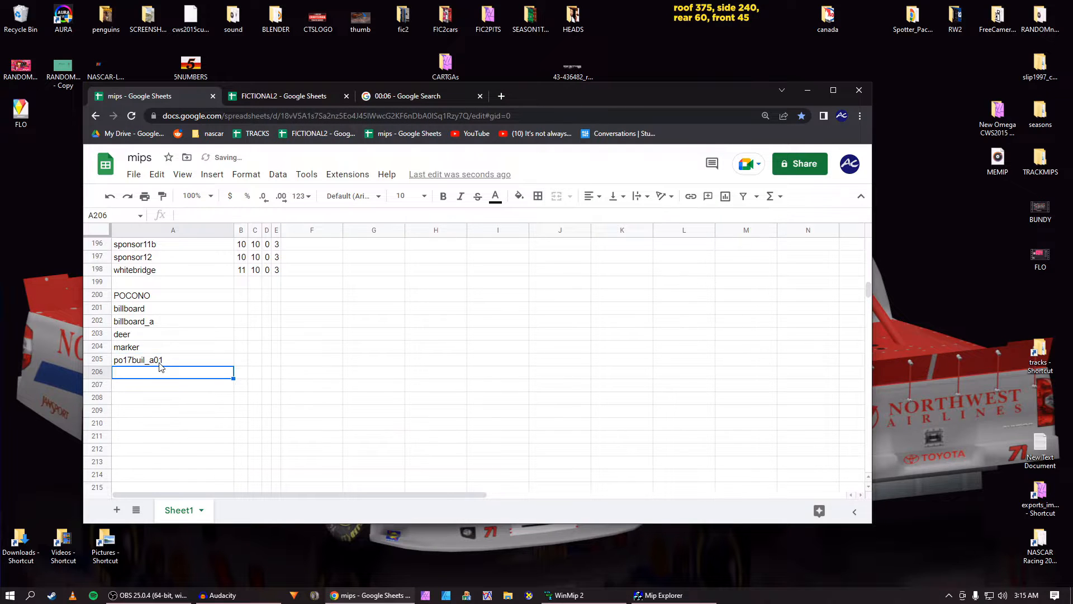
Return to Mip Explorer, preview the mips from po17buil_a01_mask onward, and select the scoretower23 mip
key(alt+Tab)
scroll(305, 279, down, 2)
click(323, 228)
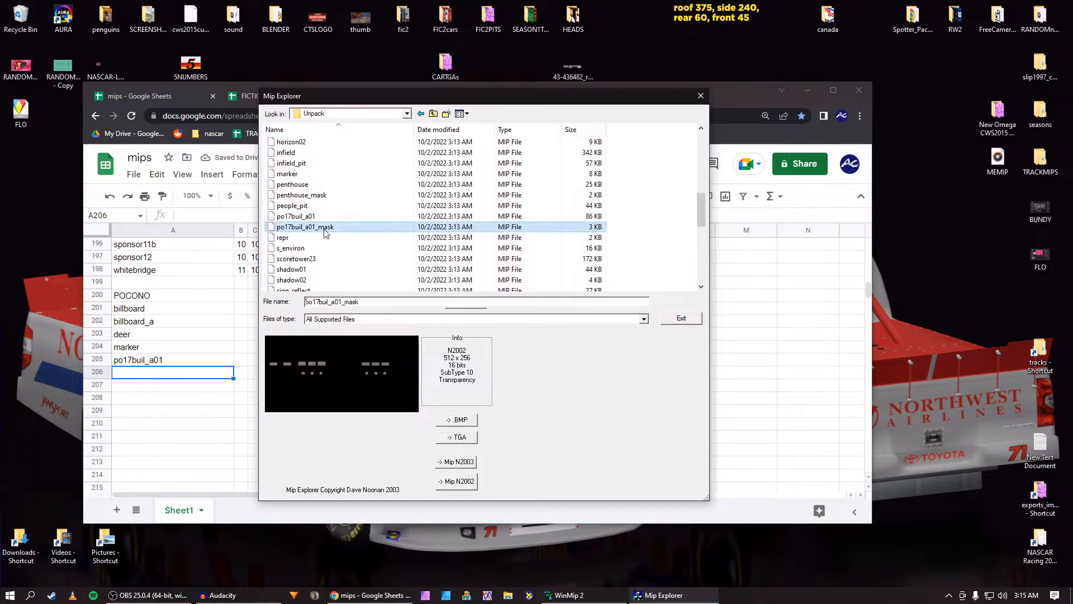
key(Down)
scroll(324, 229, up, 1)
key(Down)
key(Down)
key(Down)
key(Up)
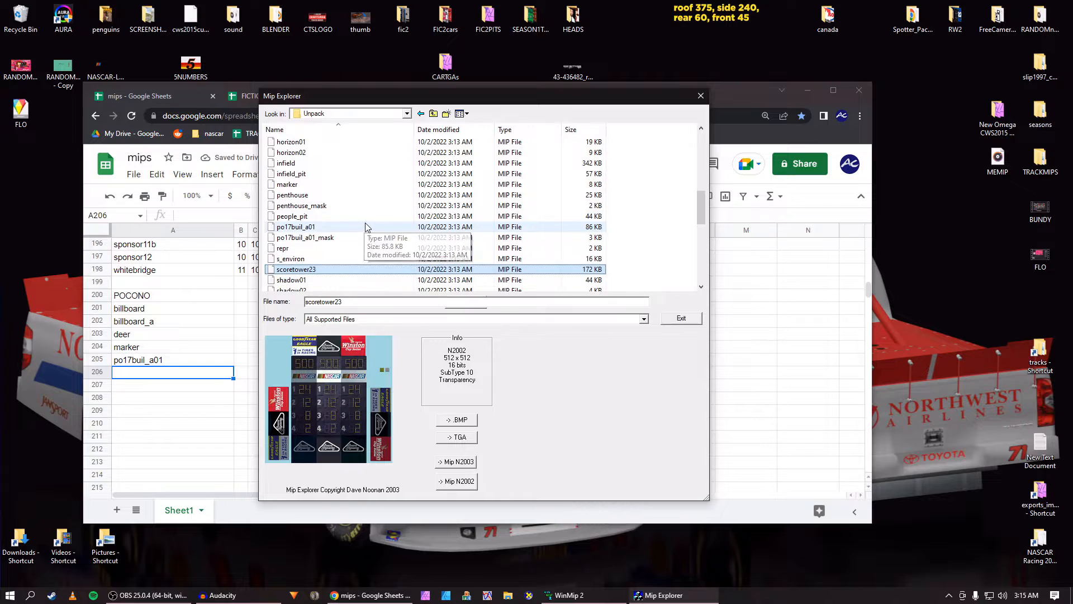
Copy the file name scoretower23 into cell A206 of the mips spreadsheet
double_click(337, 301)
key(ctrl+c)
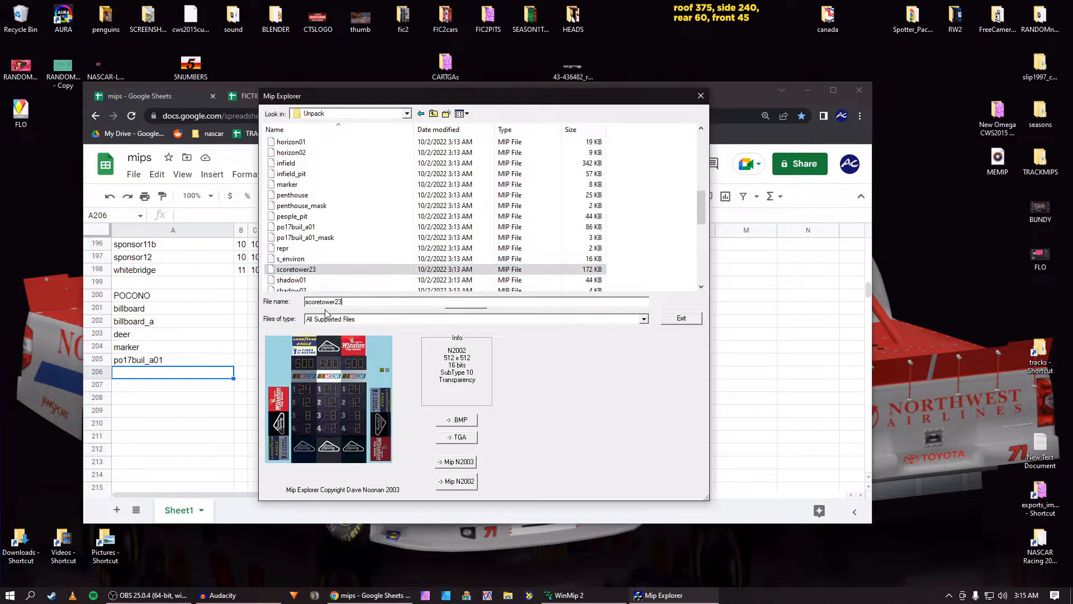
click(155, 376)
key(ctrl+v)
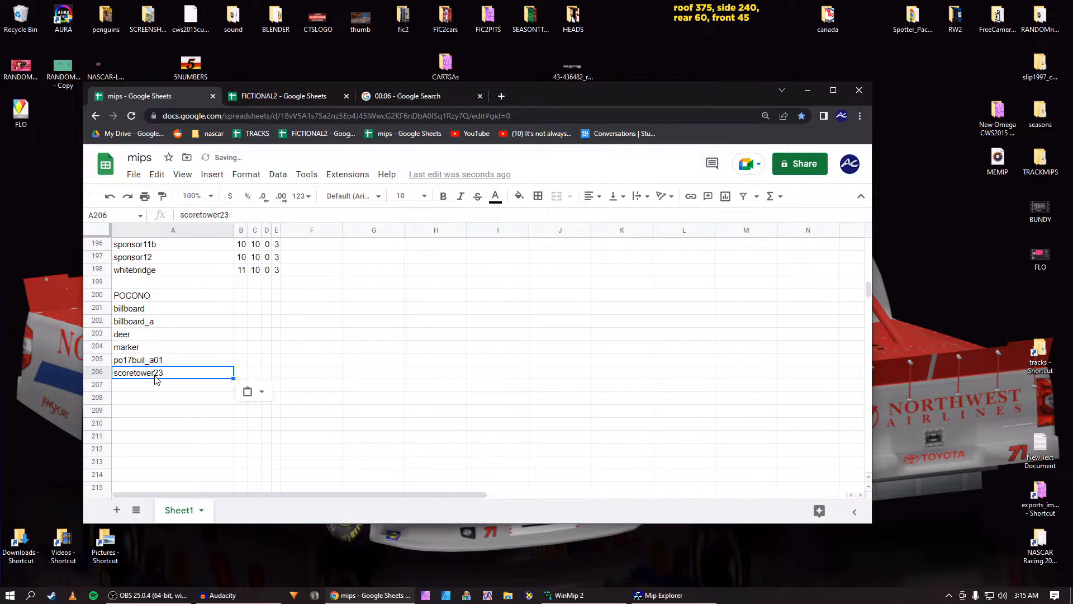
key(Return)
Return to Mip Explorer, preview the mips from shadow01 onward, and select the startbox mip
key(alt+Tab)
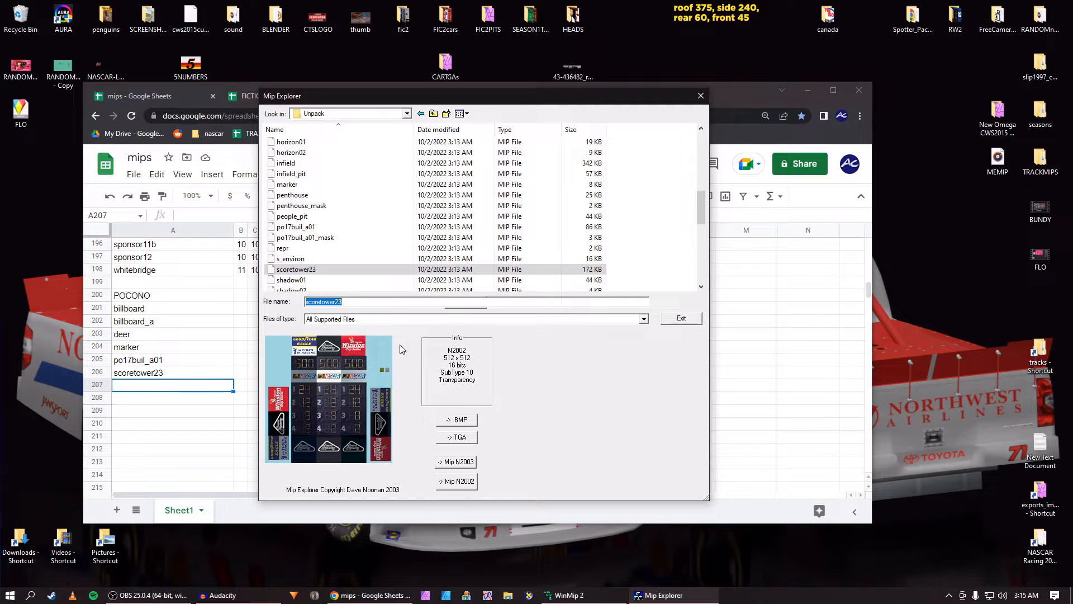
click(318, 282)
key(Down)
key(Down)
key(Up)
key(Up)
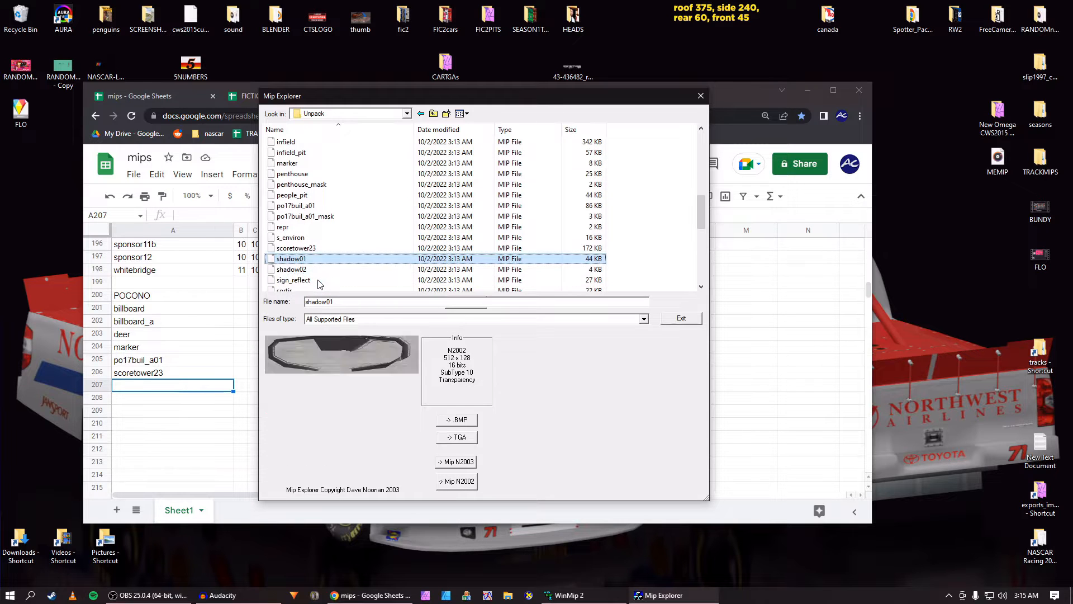
key(Down)
key(Down)
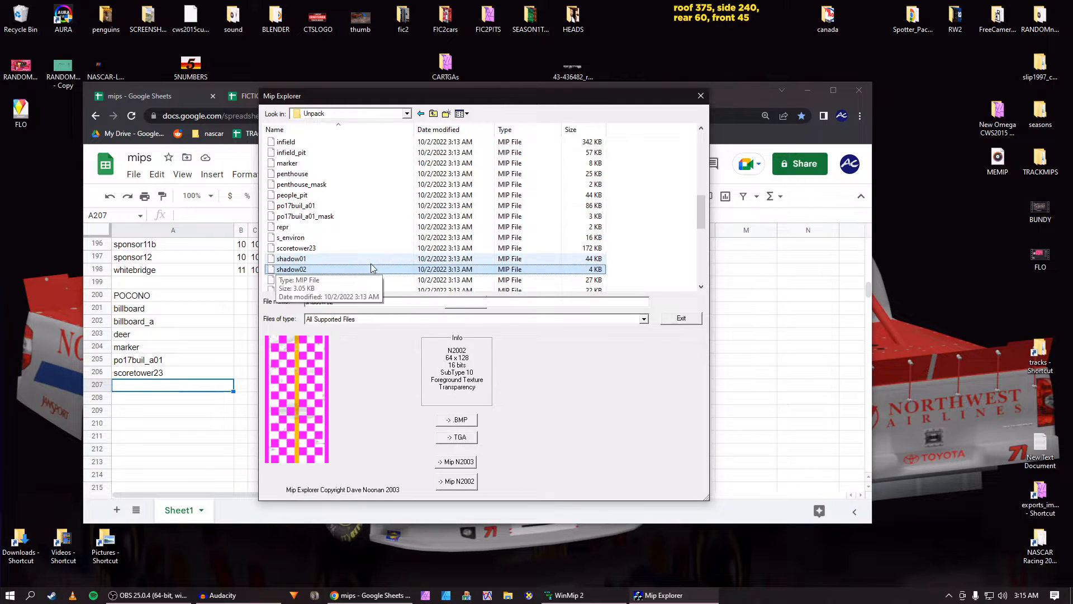
key(Up)
key(Down)
key(Down)
key(Down)
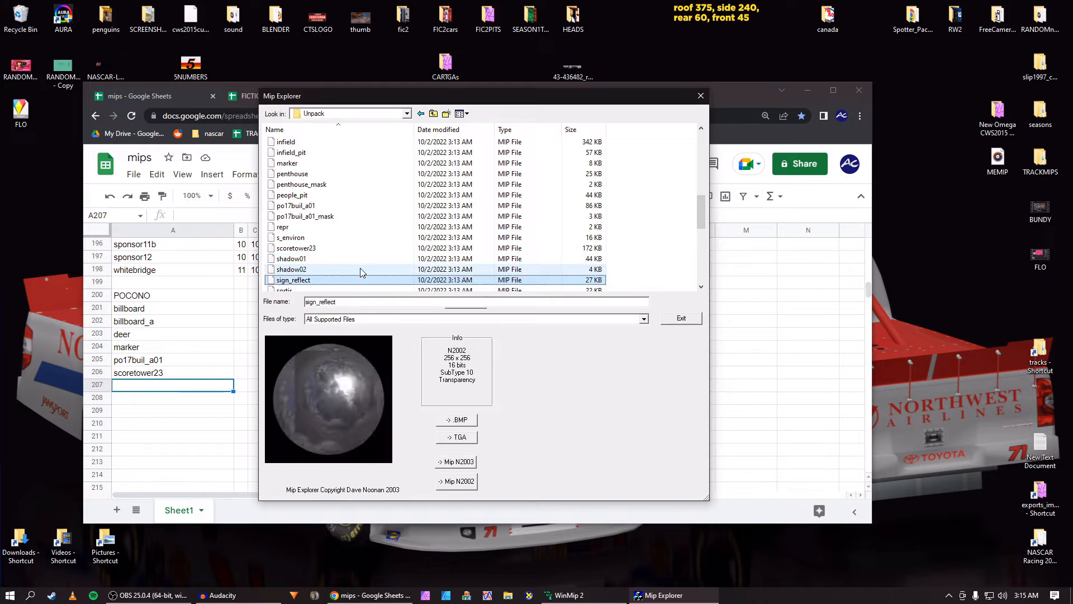
key(Up)
key(Down)
key(Down)
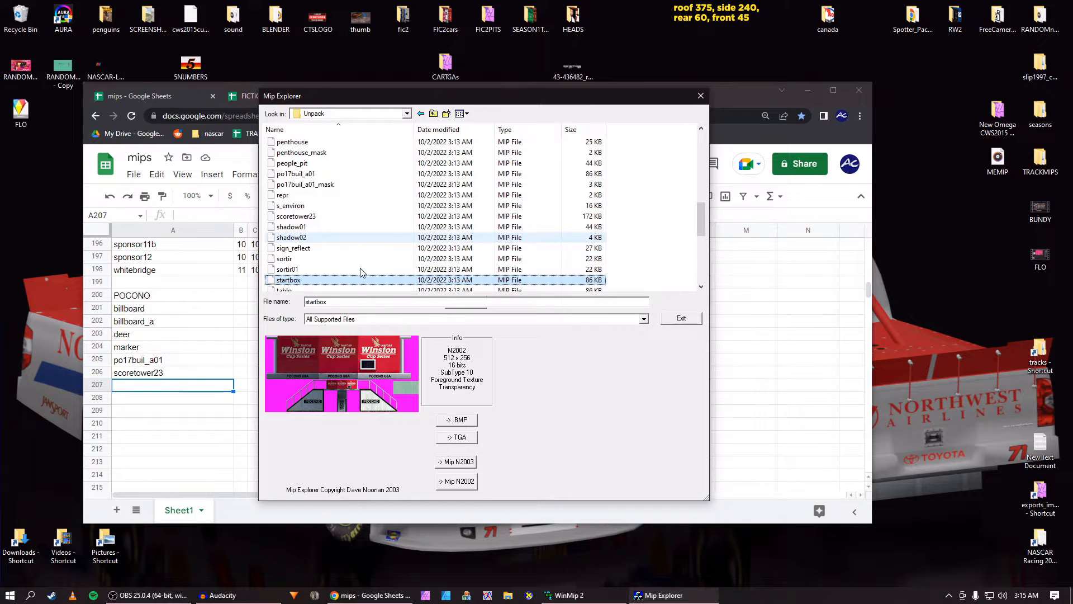
Copy the file name startbox into cell A207 of the mips spreadsheet
click(364, 305)
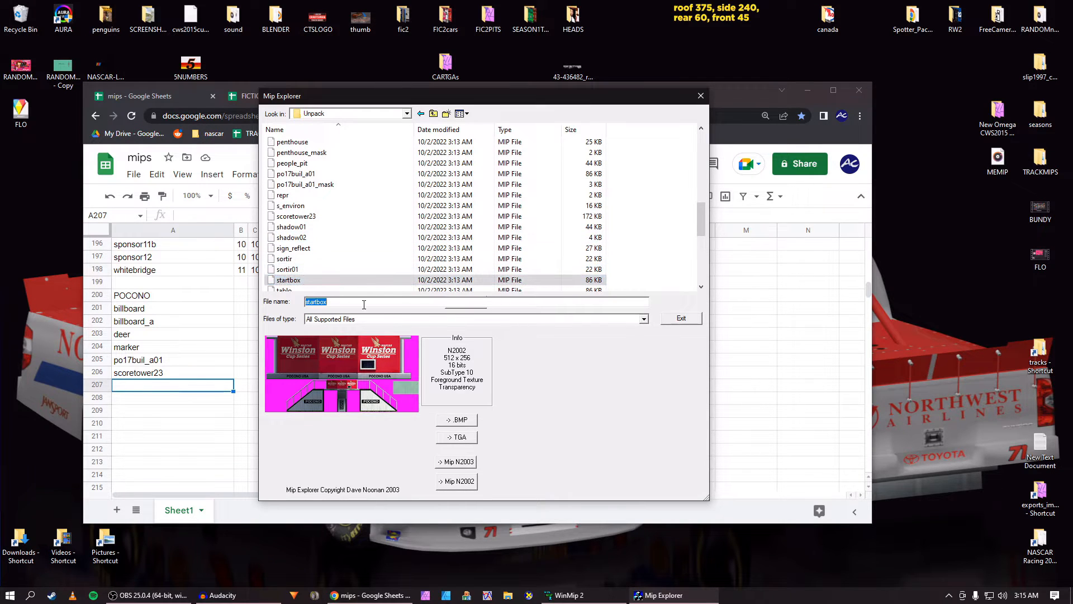
key(ctrl+c)
click(173, 390)
key(ctrl+v)
key(Return)
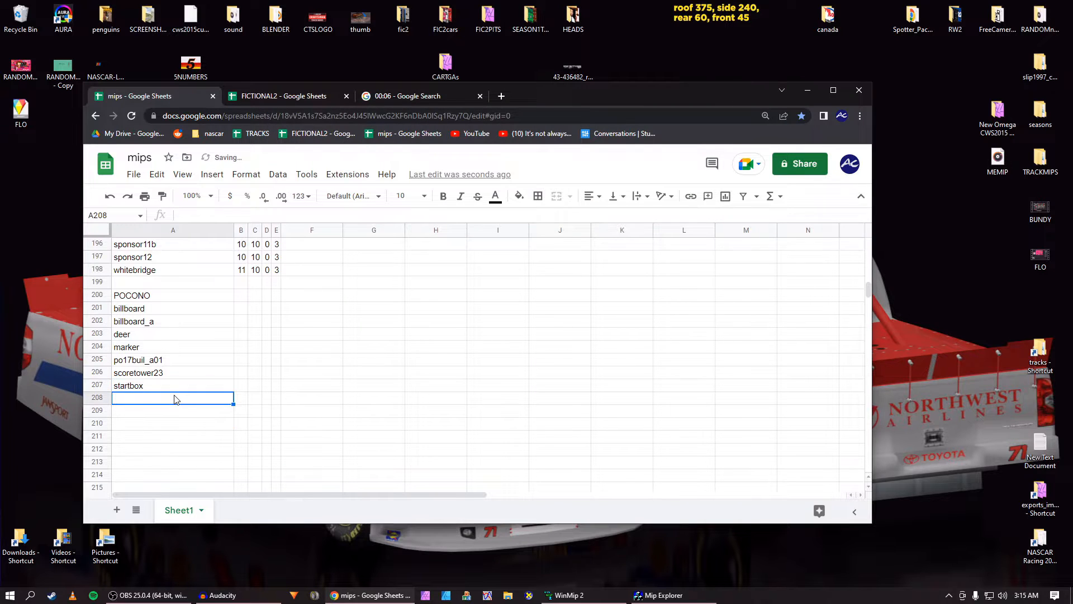
Select the mip following startbox in Mip Explorer and copy the file name tablo into cell A208 of the spreadsheet
key(alt+Tab)
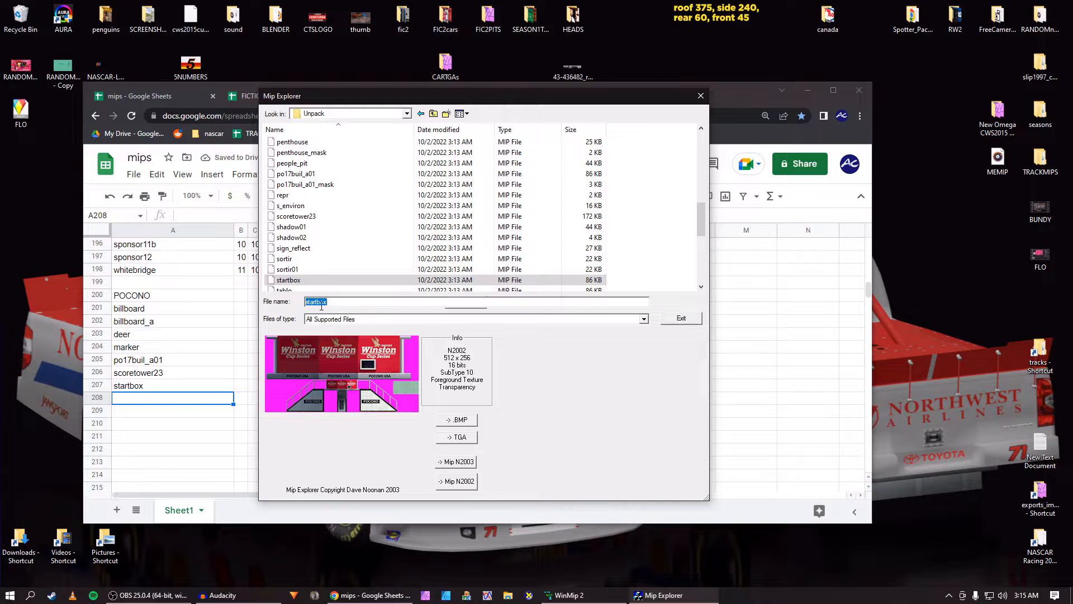
click(312, 288)
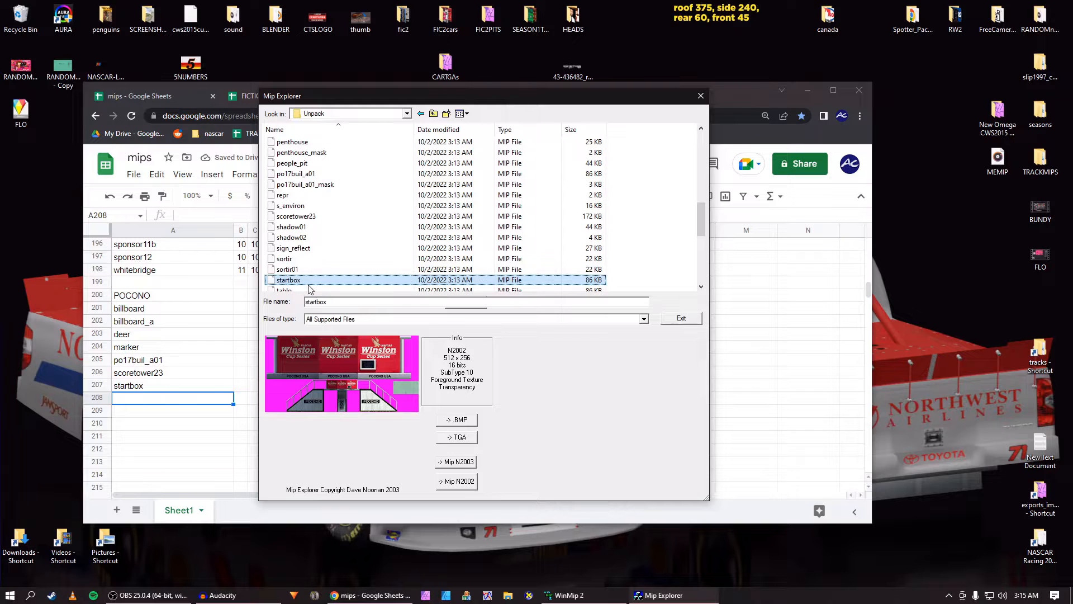
double_click(353, 303)
click(184, 391)
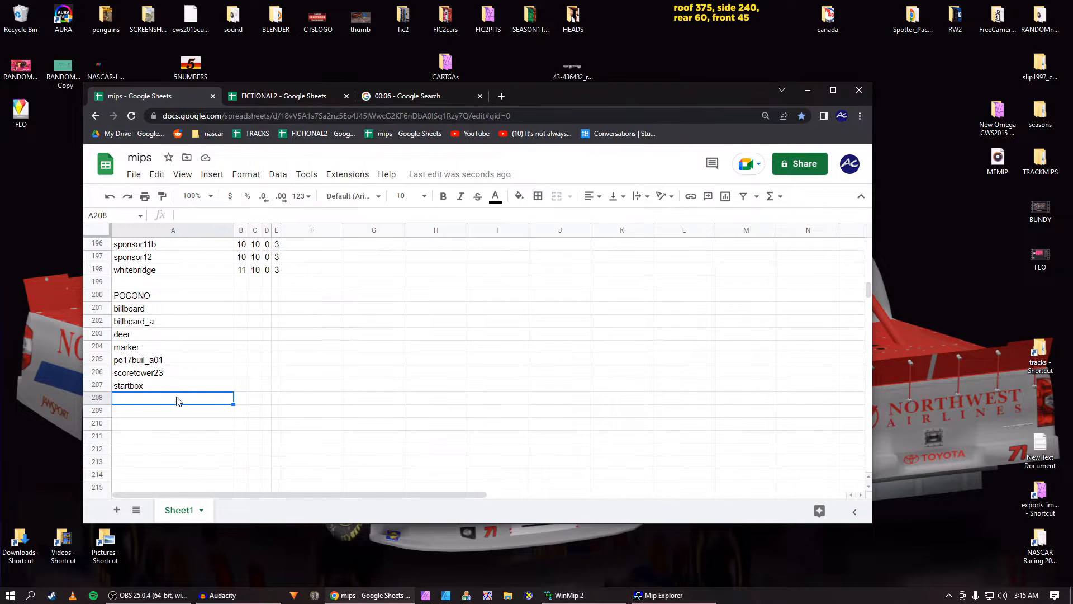
key(ctrl+v)
key(Return)
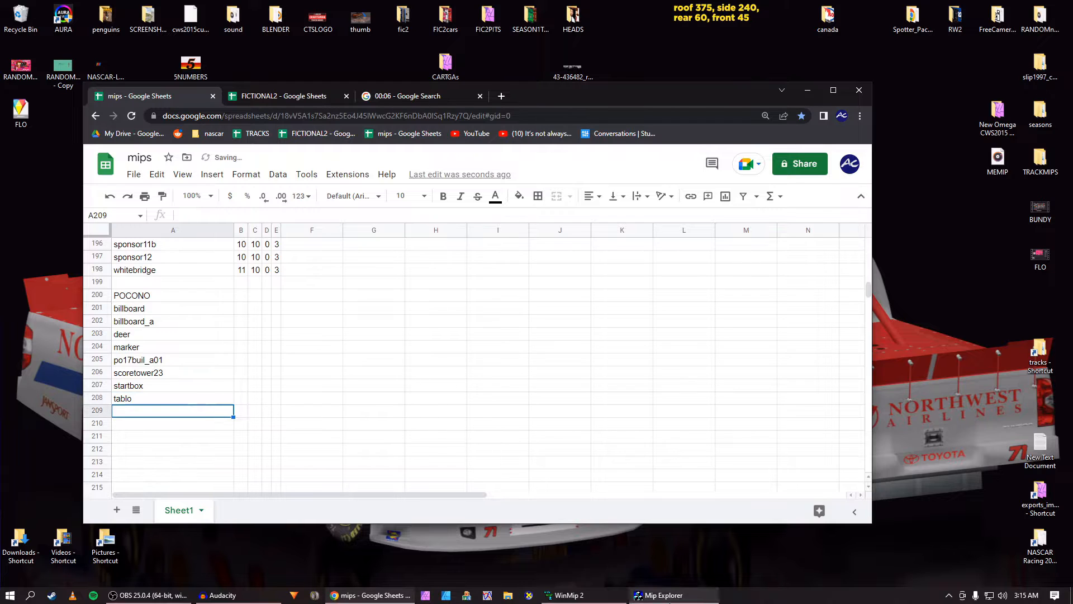
Return to Mip Explorer and preview the mips following tablo, from the tree textures through tsd_01
click(660, 595)
click(318, 282)
key(Down)
key(Down)
key(Down)
key(Down)
key(Down)
key(Down)
key(Down)
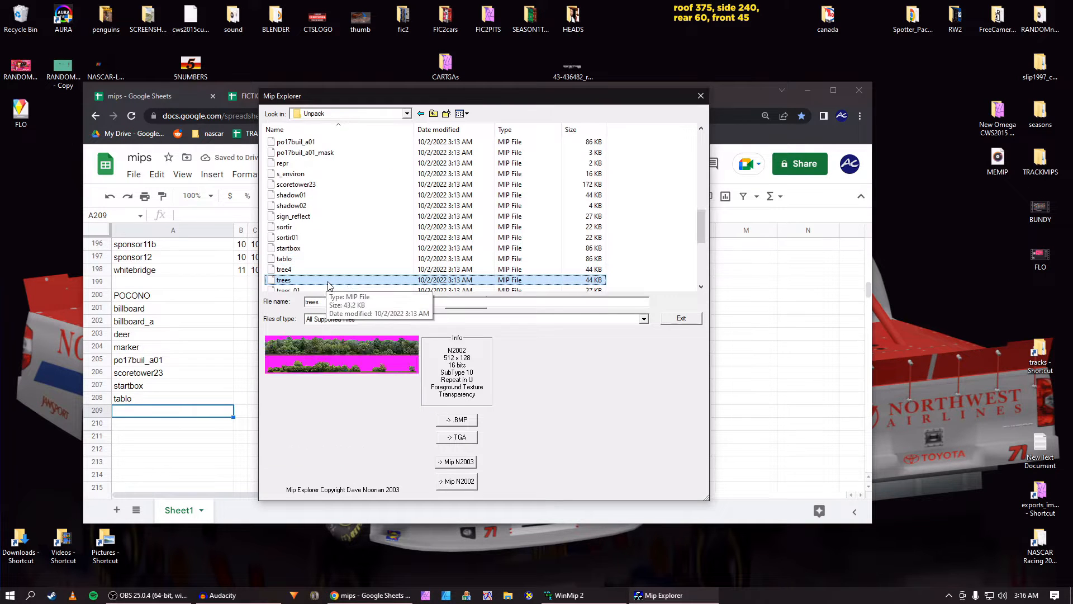
key(Down)
key(Down)
key(Down)
key(Down)
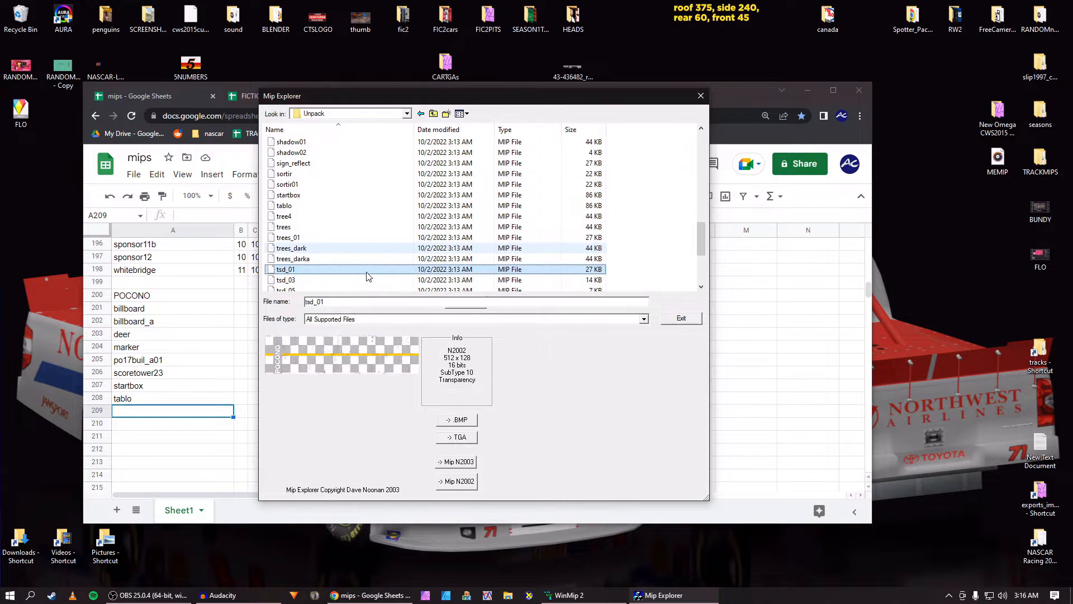
Preview the remaining tsd mips, tunnel, tv_tower and victory01_full, and select the victory02_full mip
key(Down)
key(Down)
key(Down)
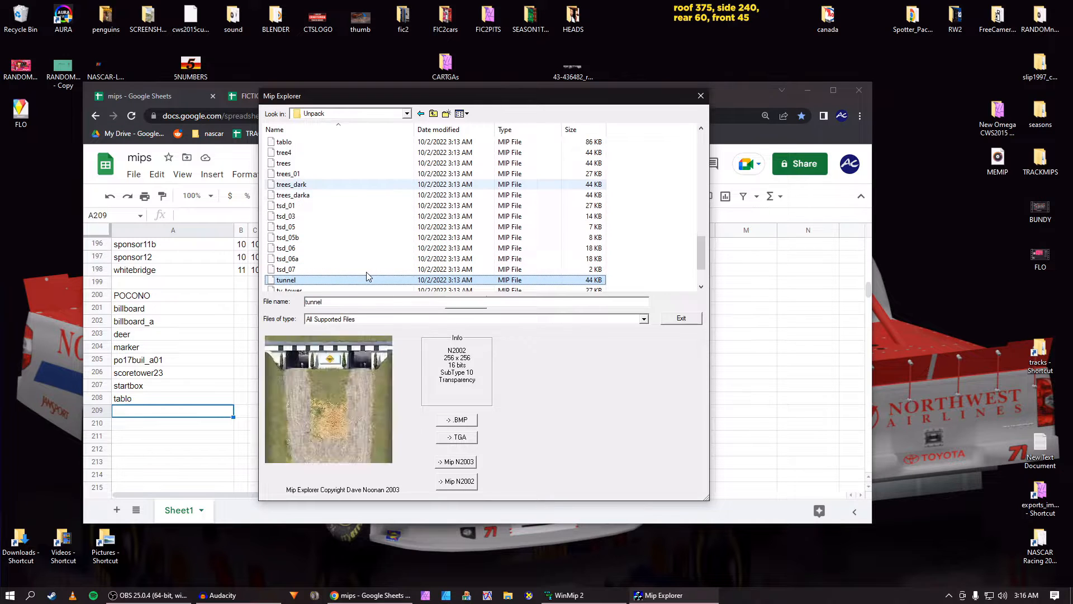
key(Up)
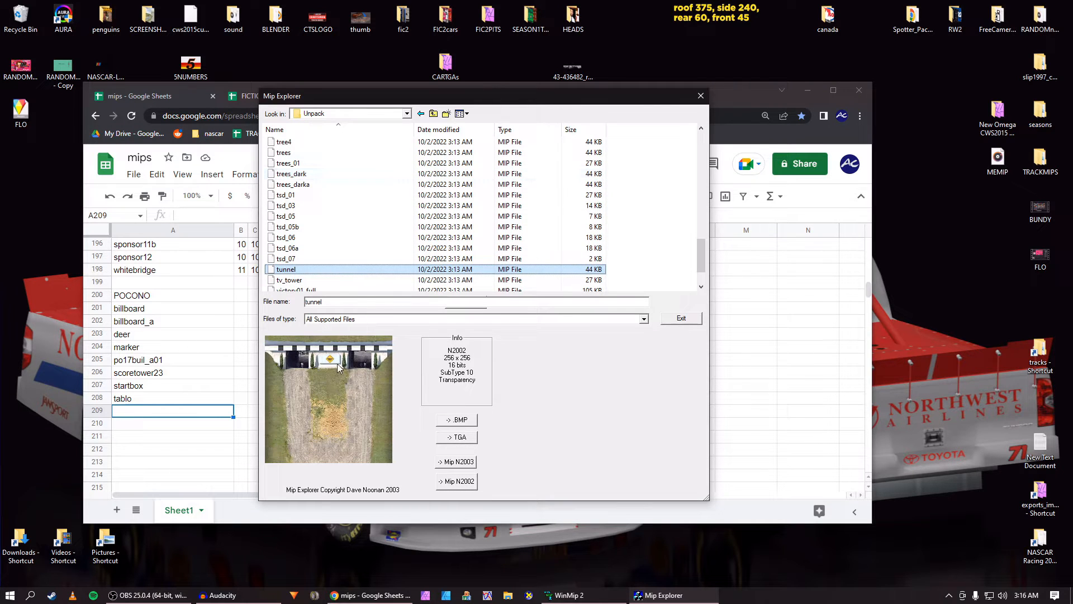
key(Down)
key(Down)
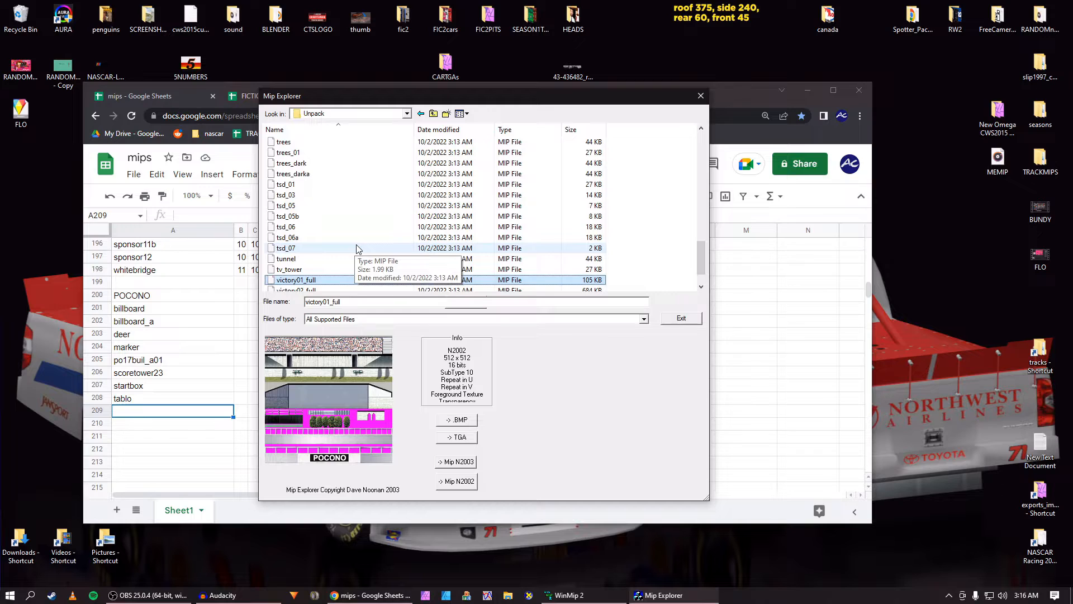
key(Down)
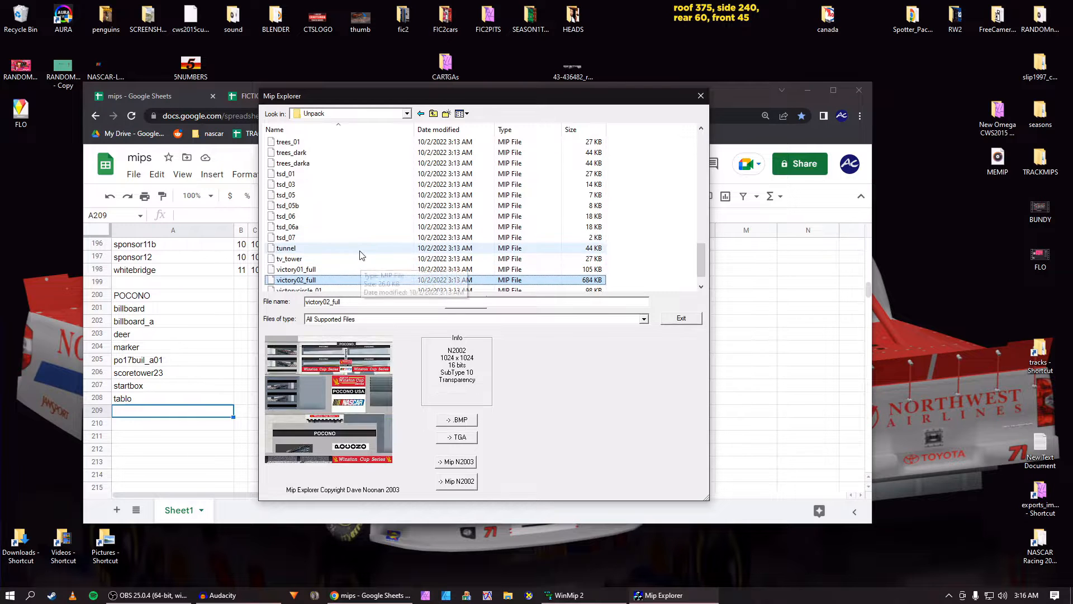
Copy the file name victory02_full into cell A209 of the mips spreadsheet
key(Tab)
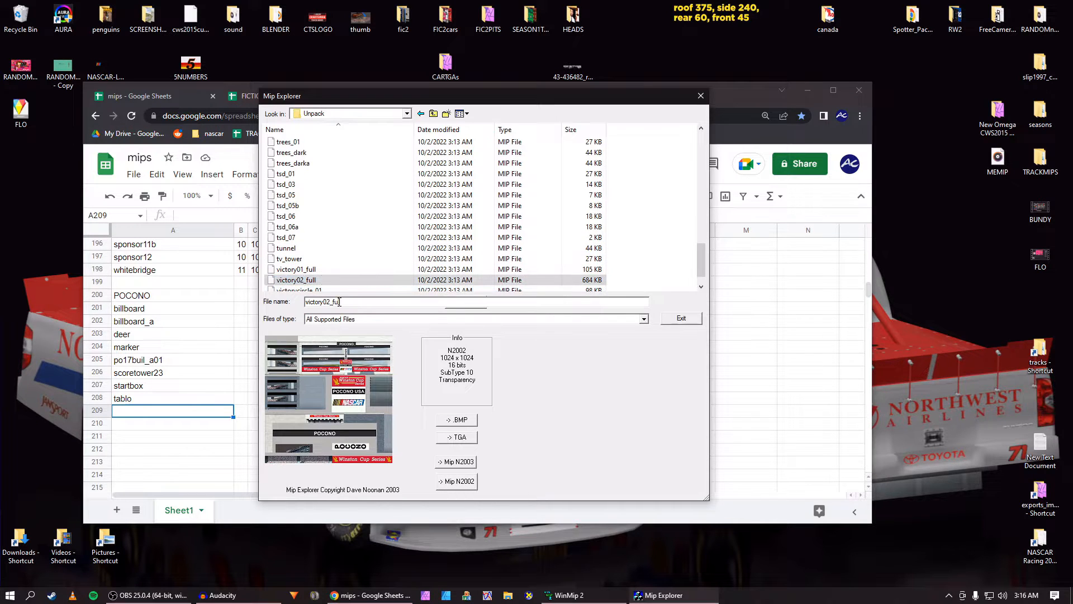
key(ctrl+c)
click(193, 417)
key(ctrl+v)
key(Return)
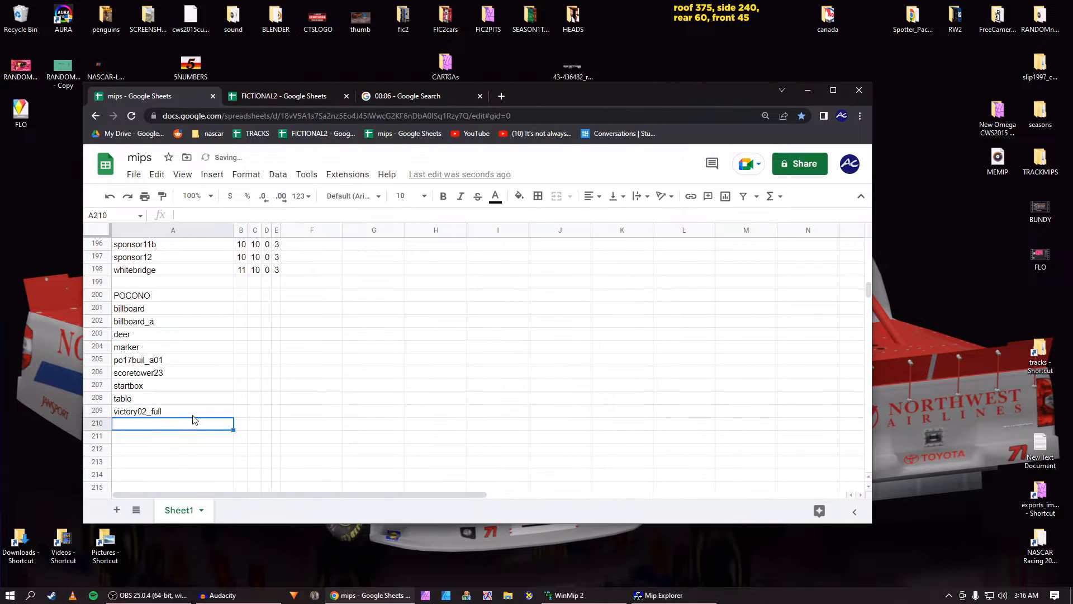
Return to Mip Explorer, preview victorycircle_01 and victorycircle_02, and select the file name of victorycircle_02
key(alt+Tab)
scroll(313, 281, down, 1)
click(316, 271)
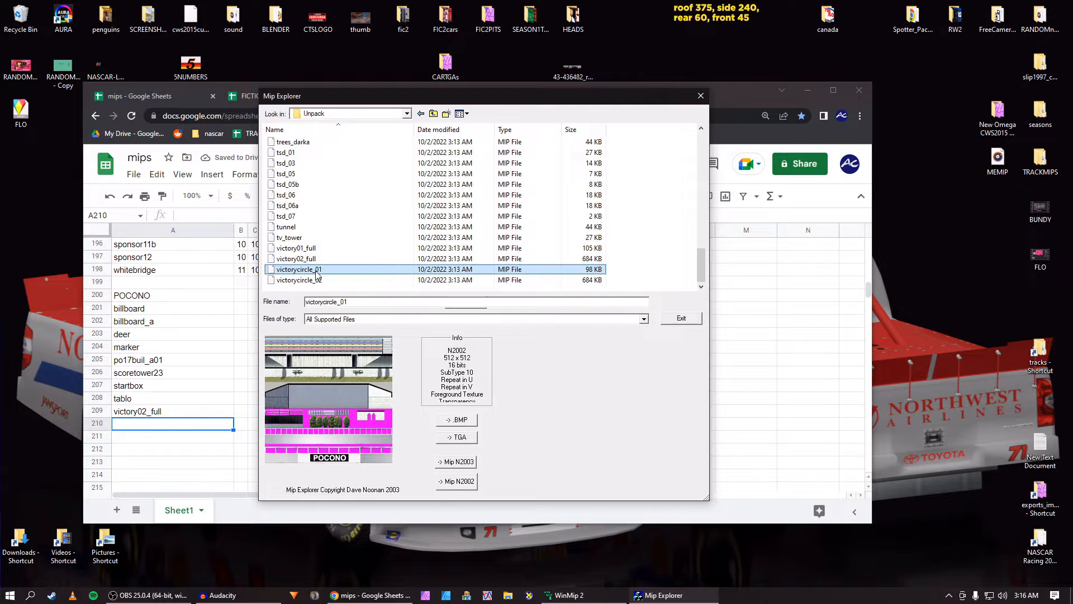
key(Down)
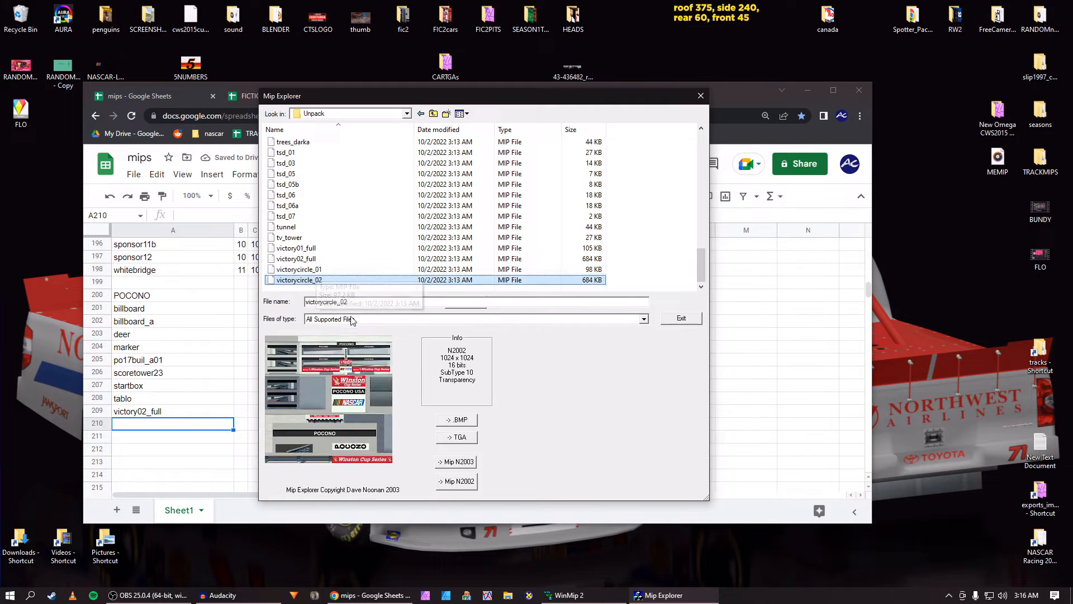
double_click(368, 302)
click(369, 302)
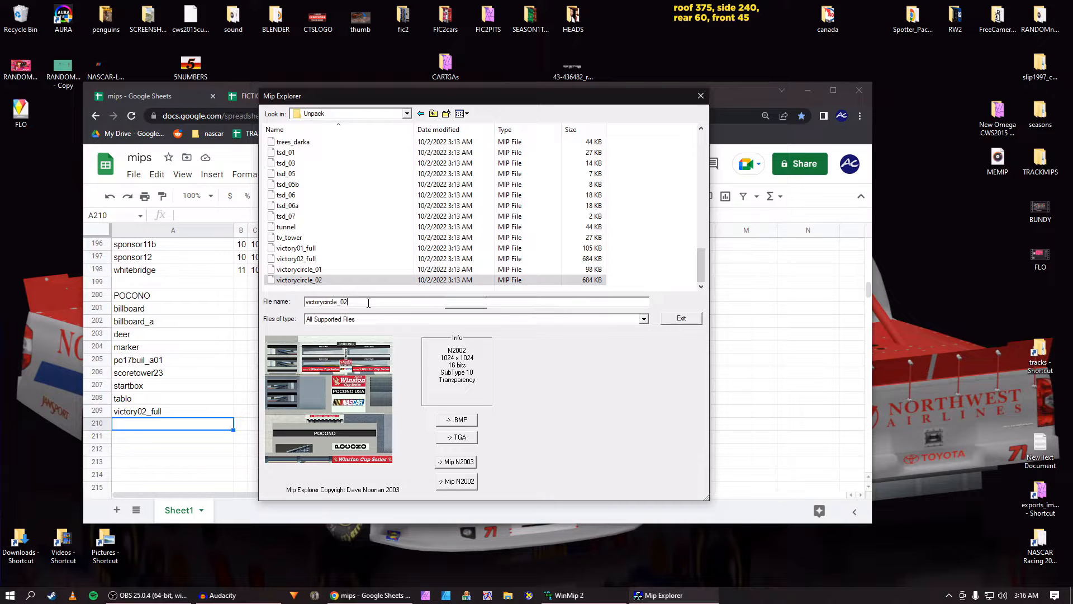
Compare the previews of victory02_full and victorycircle_02 by alternating between them, and recheck victorycircle_01
click(307, 250)
click(310, 258)
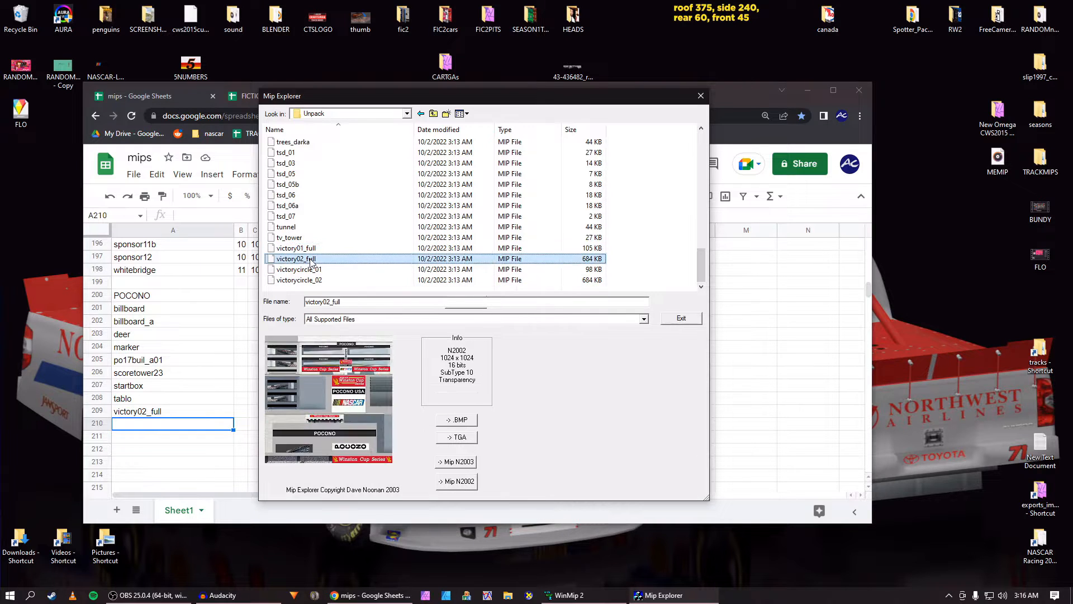
click(315, 281)
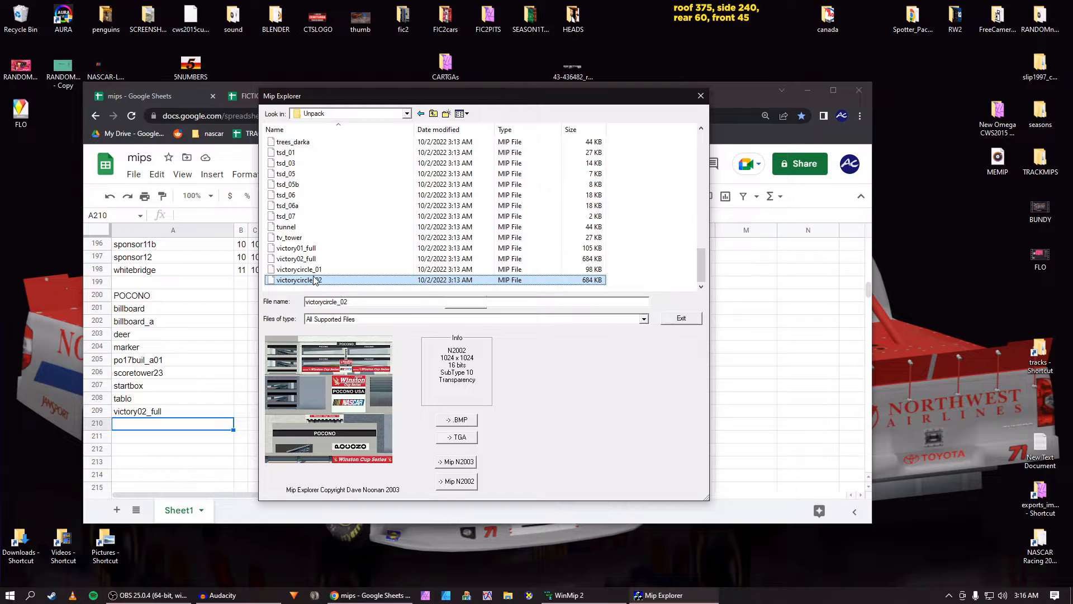
click(310, 259)
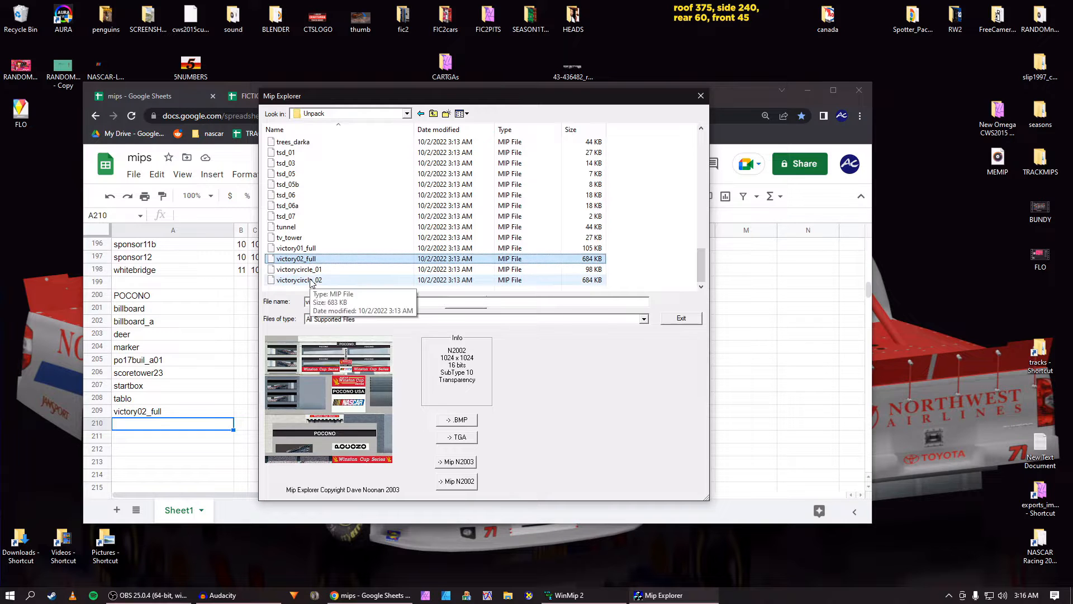
click(311, 281)
click(308, 259)
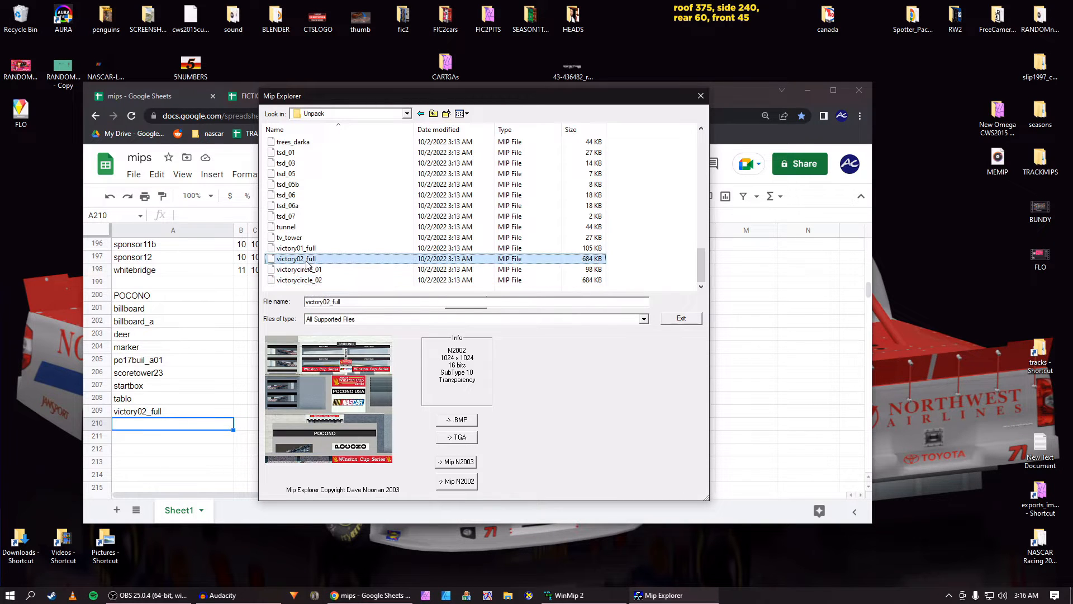
click(307, 281)
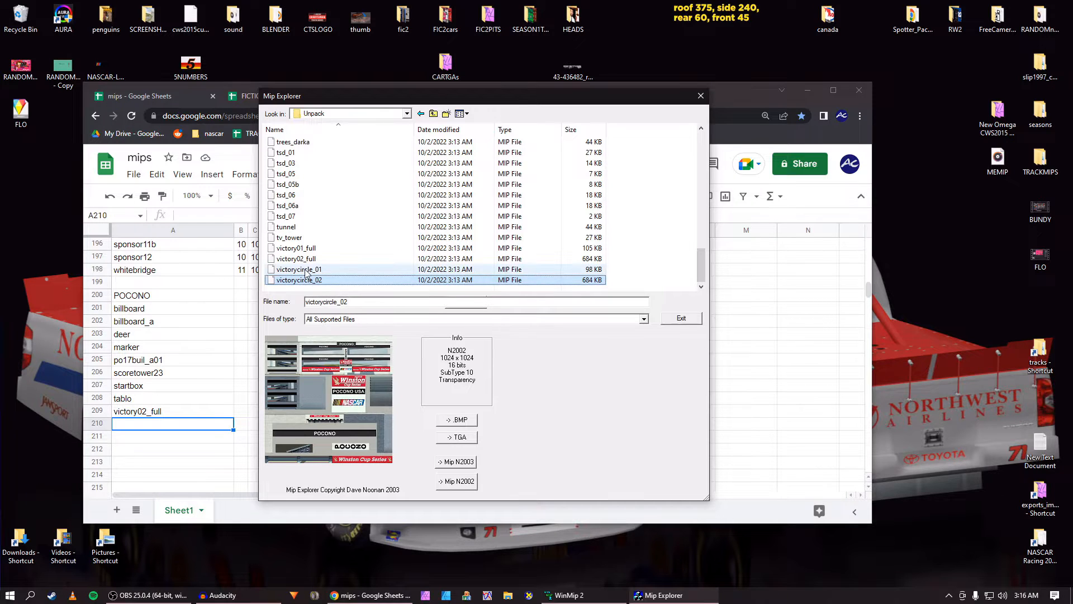
click(302, 259)
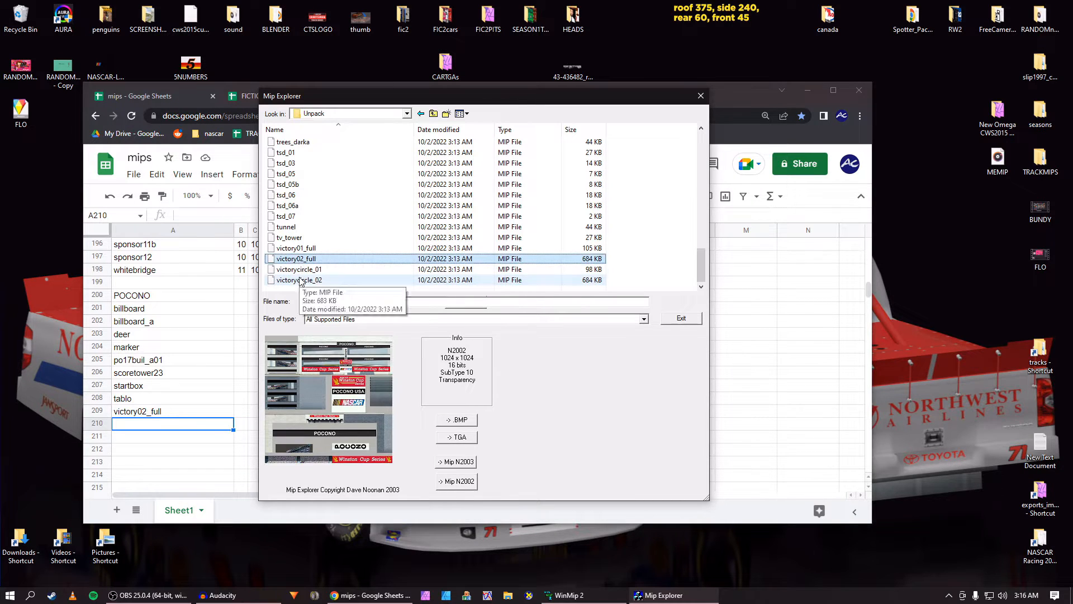
click(302, 280)
key(Up)
key(Up)
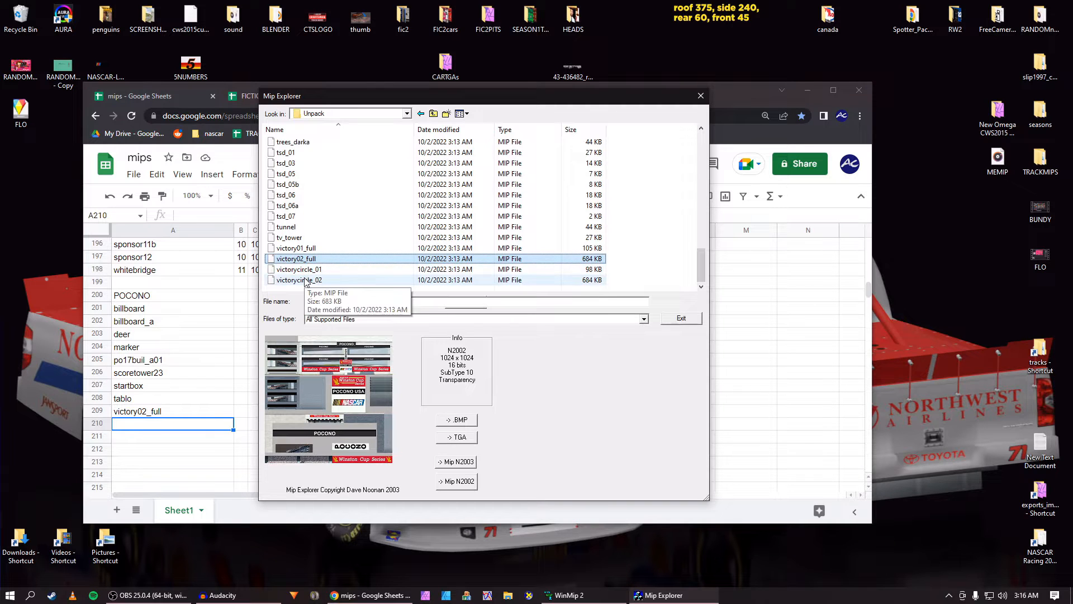
click(305, 280)
key(Up)
key(Up)
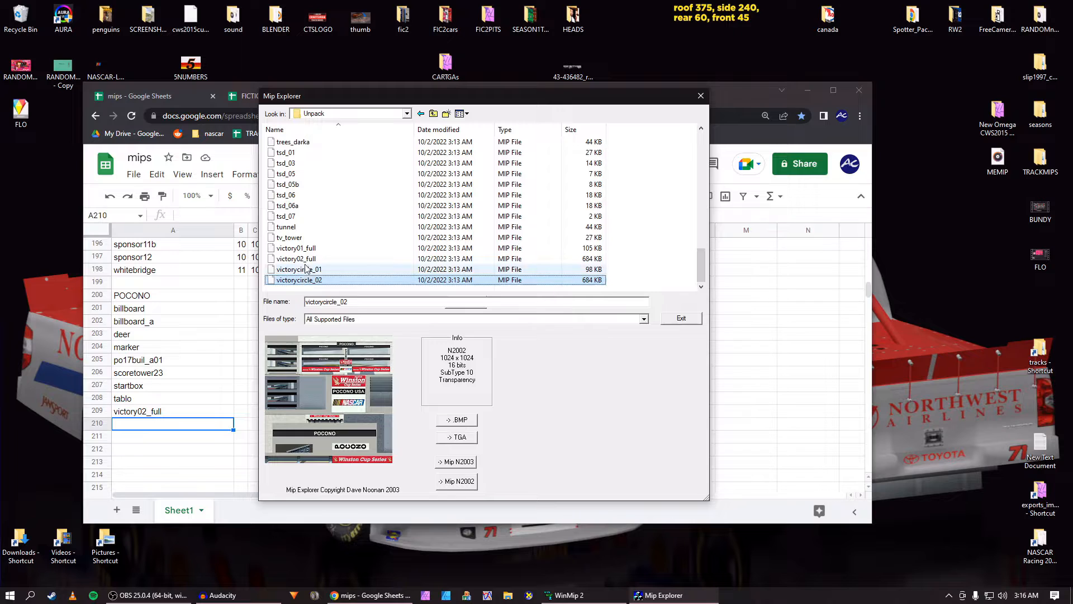
click(361, 303)
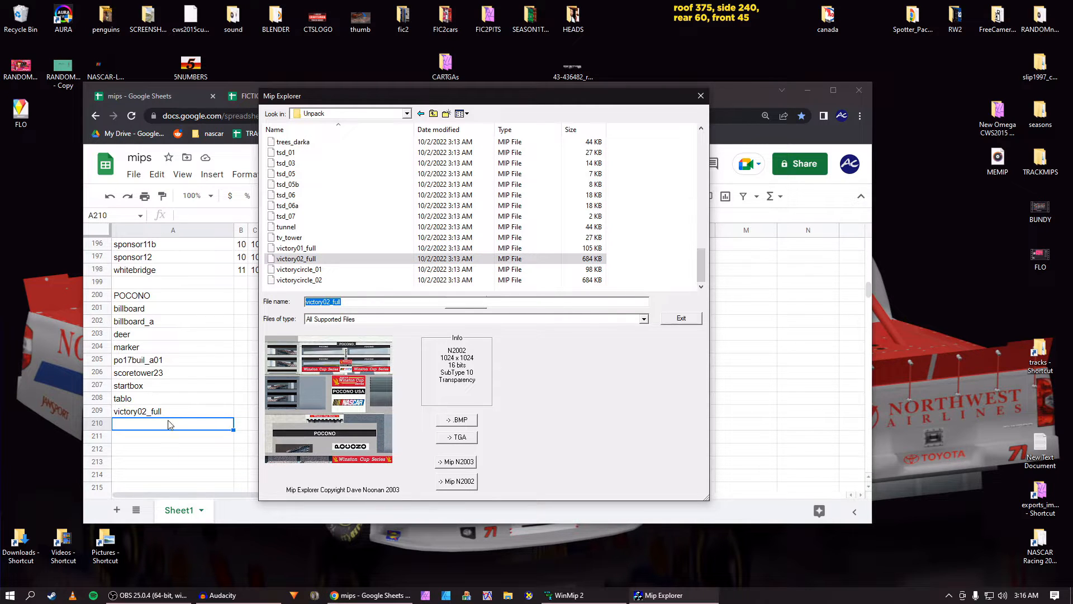
click(297, 269)
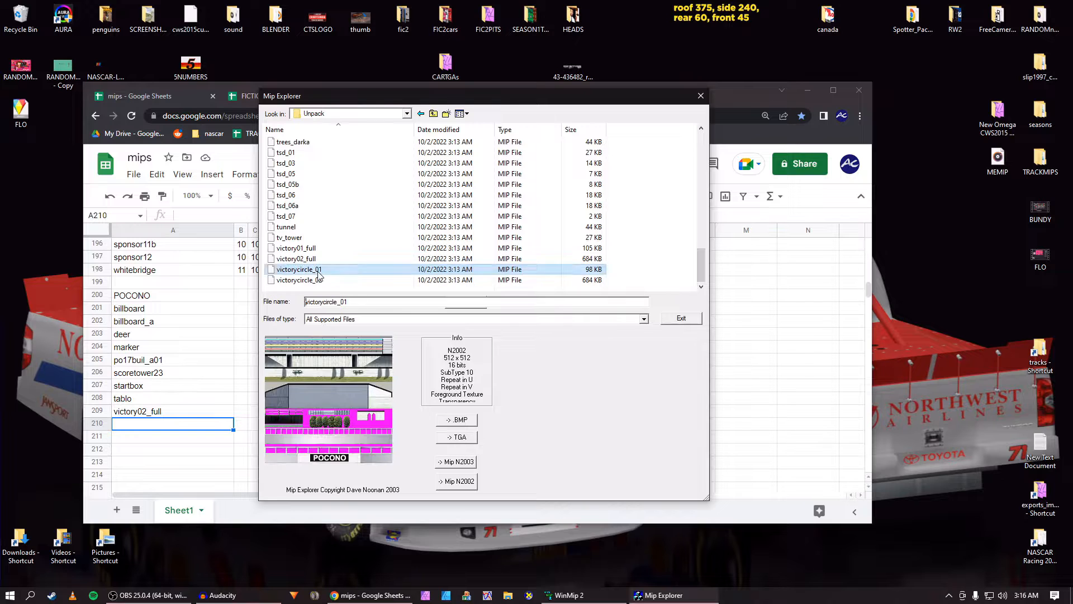
click(317, 280)
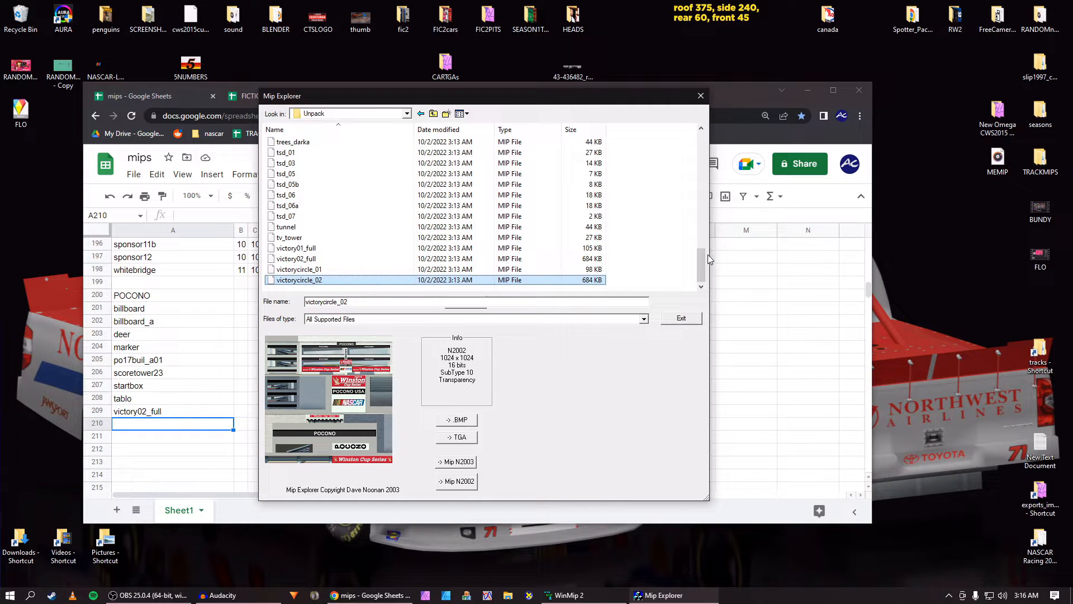
Open the trackmat folder in Mip Explorer and preview its mips one by one from armcoleft_03 to wallleft_01b
drag(703, 250, 702, 135)
double_click(296, 142)
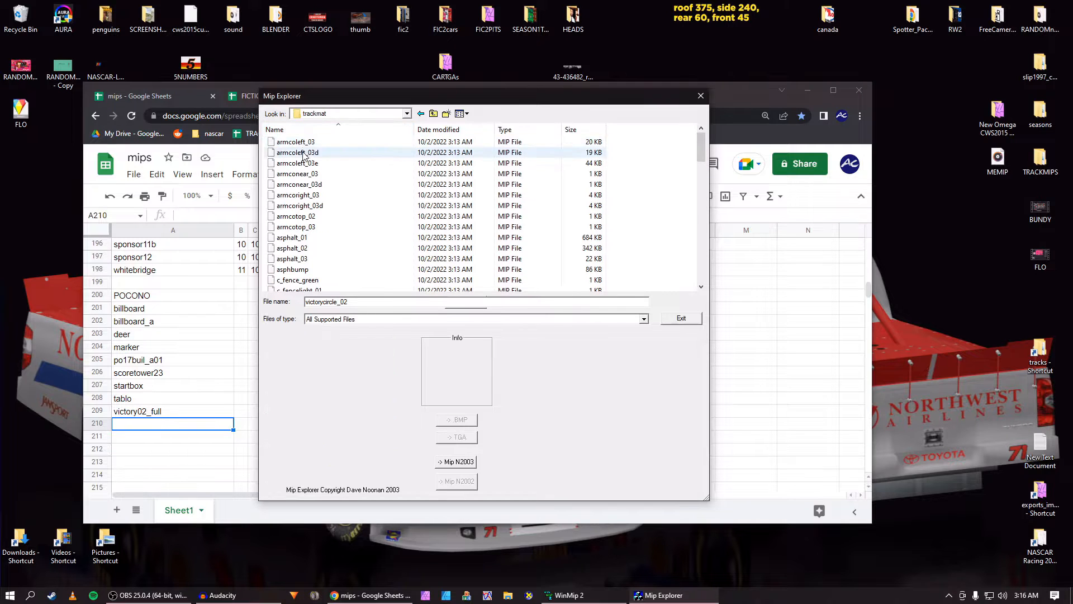
click(303, 146)
key(Down)
key(Down)
key(Down)
key(Down)
key(Down)
key(Down)
key(Down)
key(Down)
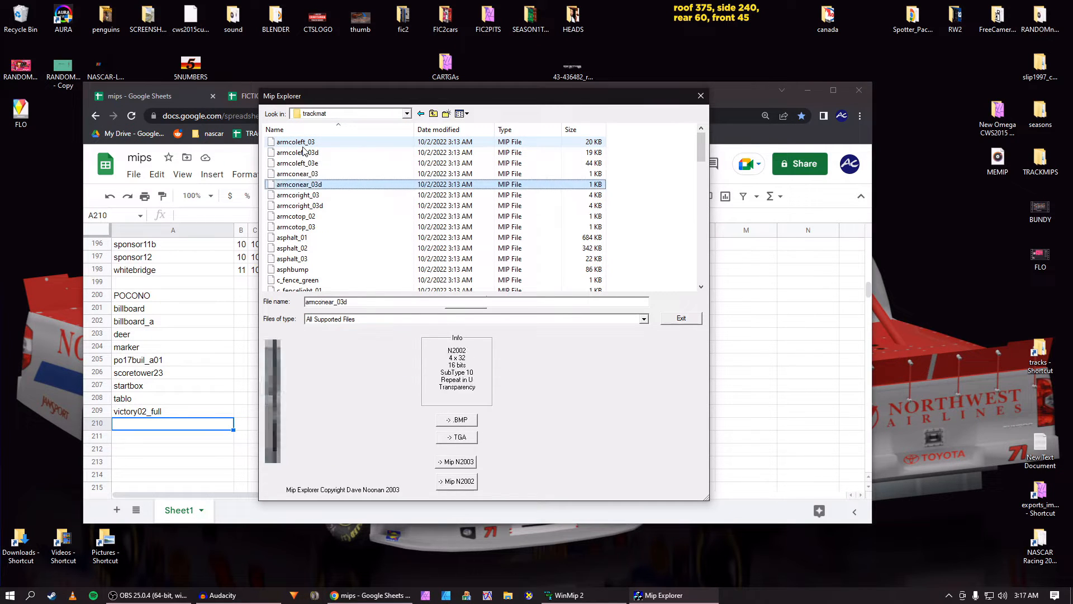
key(Down)
key(Down)
key(Down)
key(Down)
key(Down)
key(Down)
key(Down)
key(Down)
key(Down)
key(Down)
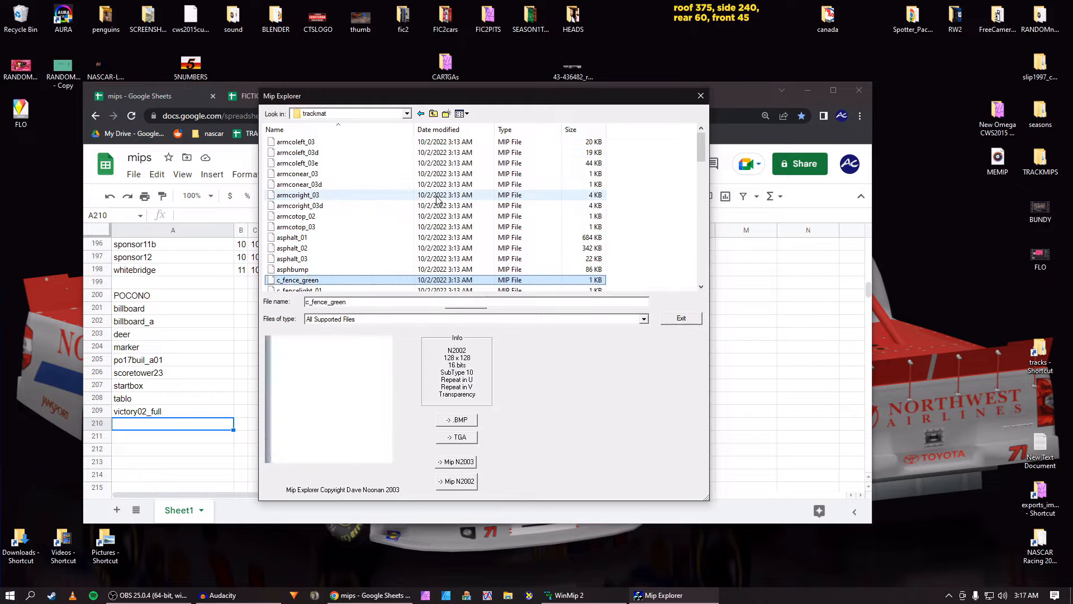
key(Down)
key(Down)
key(Down)
key(Down)
key(Down)
key(Down)
key(Down)
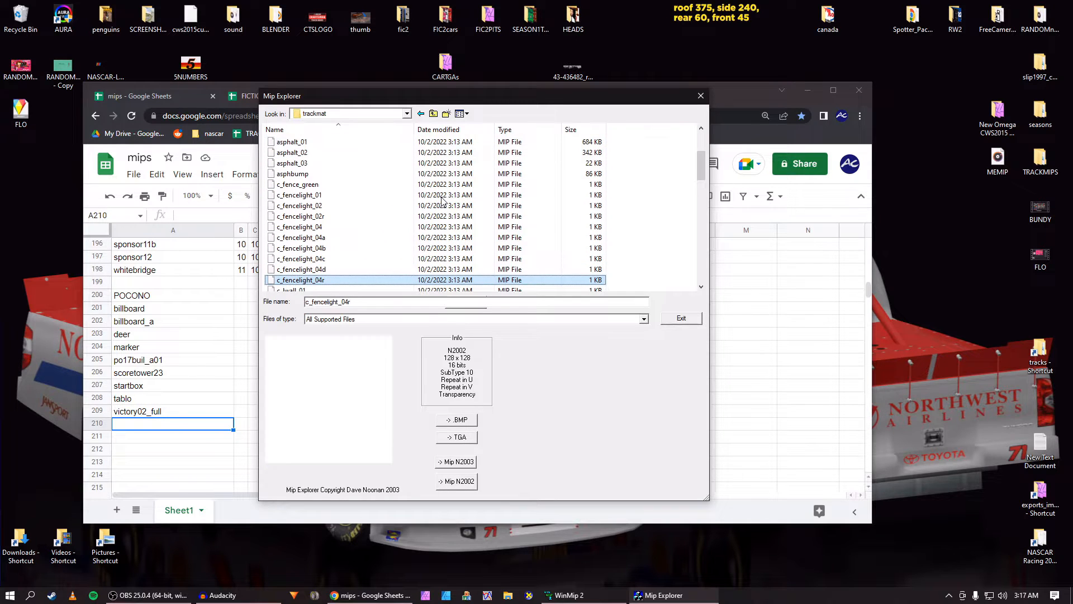
key(Down)
key(Down)
key(Down)
key(Down)
key(Down)
key(Down)
key(Down)
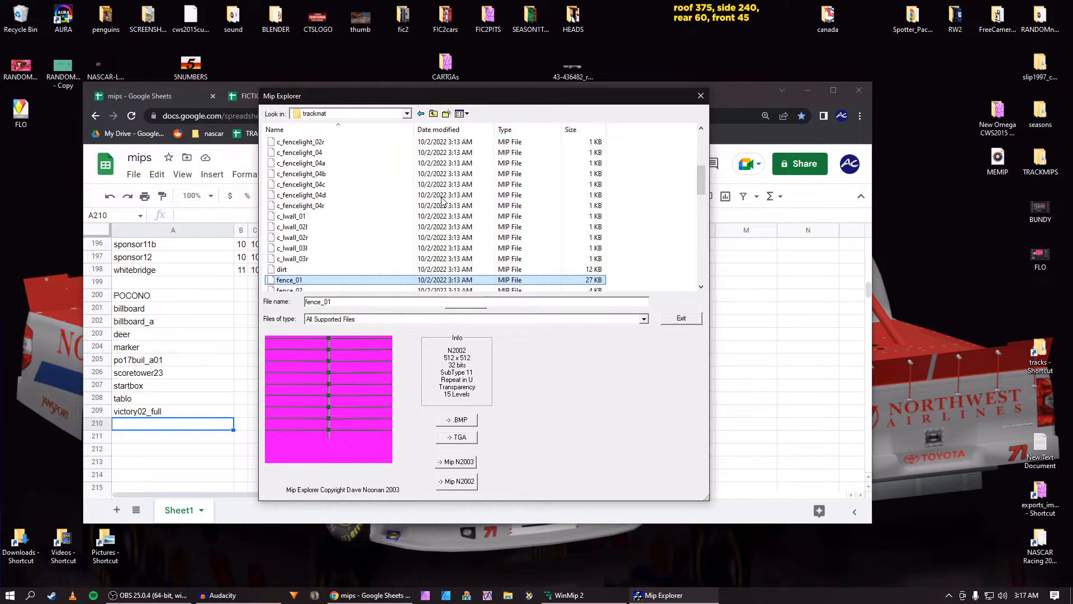
key(Down)
key(Down)
key(Down)
key(Down)
key(Down)
key(Down)
key(Down)
key(Down)
key(Down)
key(Down)
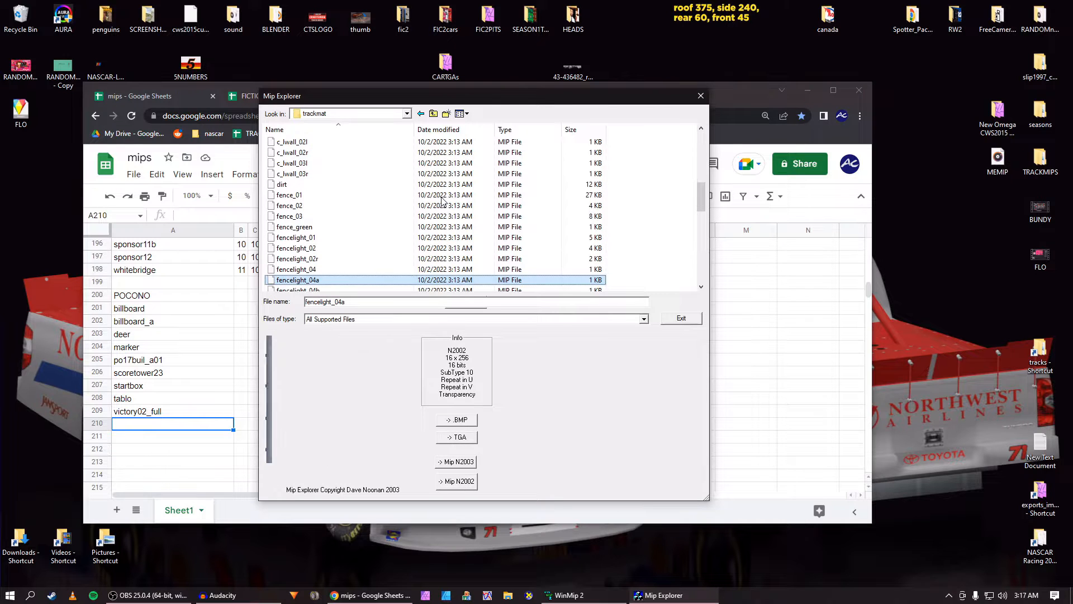
key(Down)
key(Down)
key(Down)
key(Down)
key(Down)
key(Down)
key(Down)
key(Down)
key(Down)
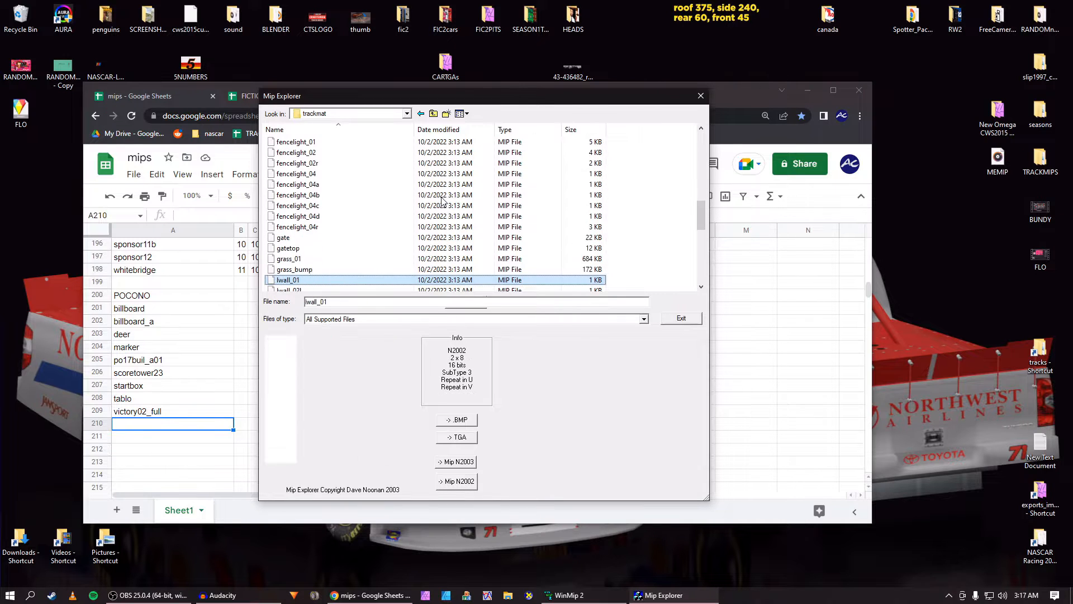
key(Down)
key(Down)
key(Down)
key(Down)
key(Down)
key(Down)
key(Down)
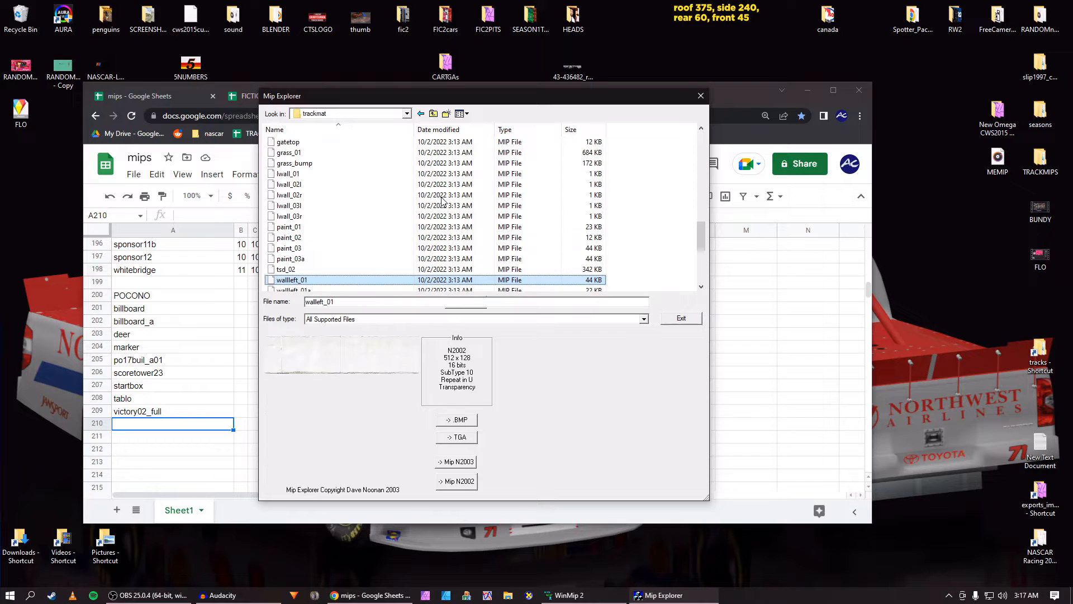
Switch to the mips spreadsheet and enter MAT in cell A210 and the file name wallleft_01b in A211
click(351, 301)
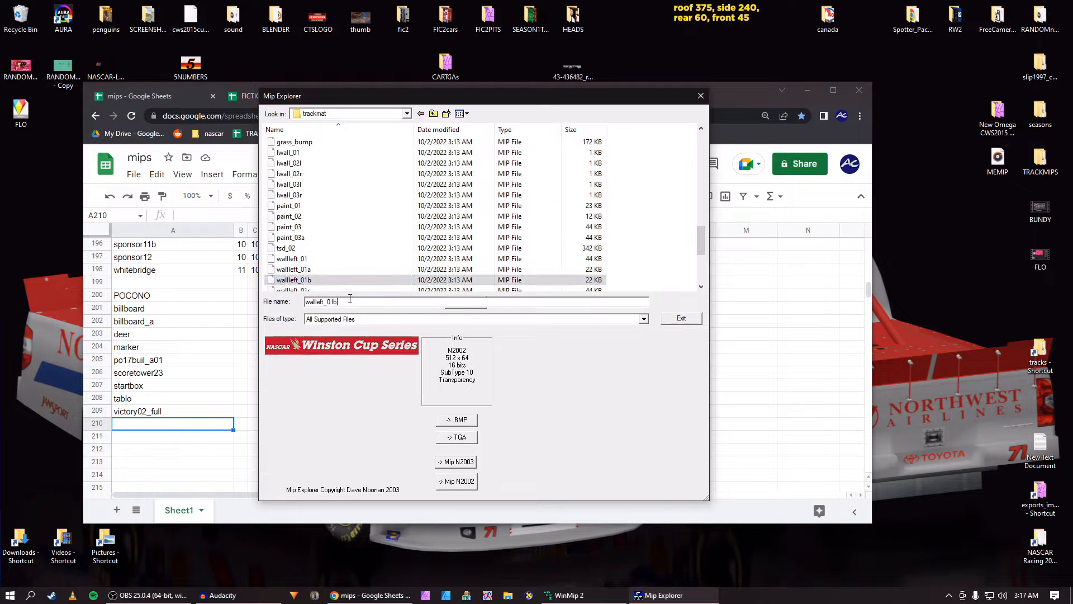
key(alt+Tab)
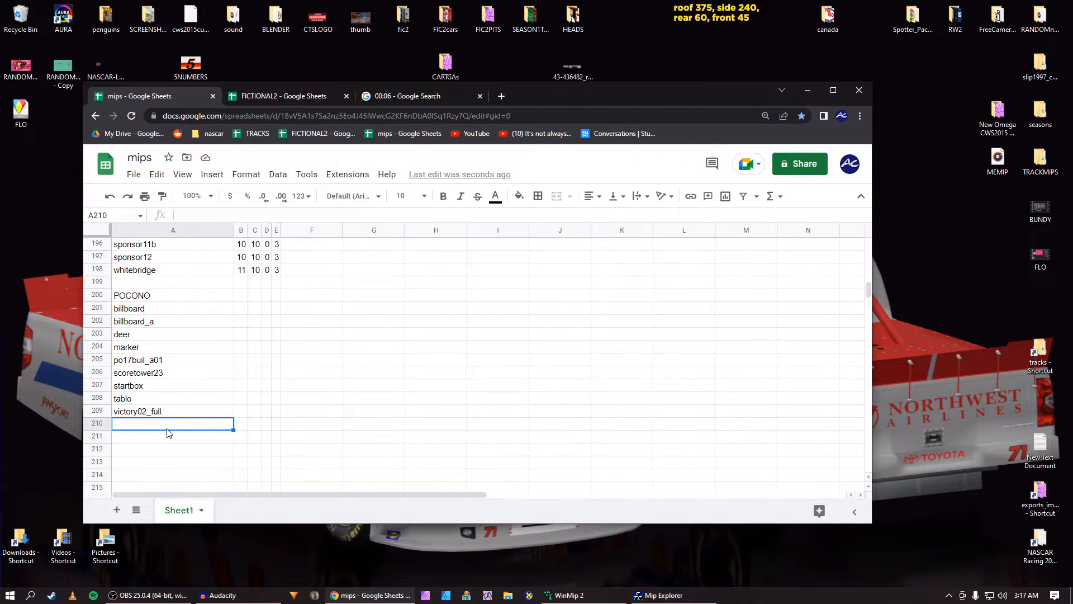
text(MAT)
key(Return)
text(wallleft_01b)
key(Return)
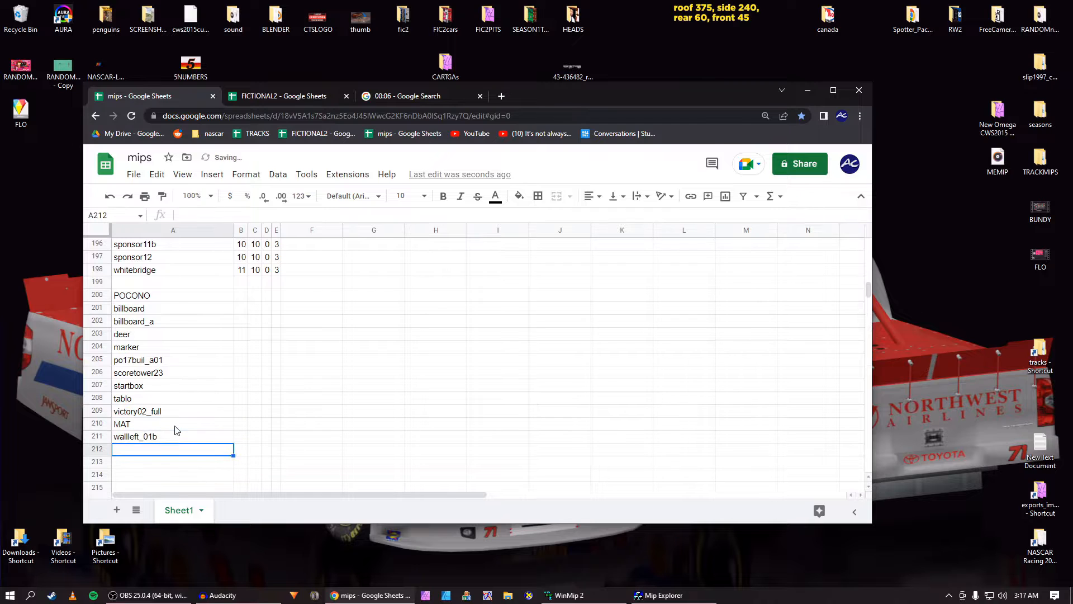
Return to Mip Explorer, preview the following wallleft mips, and copy the file name wallleft_01e into cell A212 of the spreadsheet
key(alt+Tab)
click(309, 288)
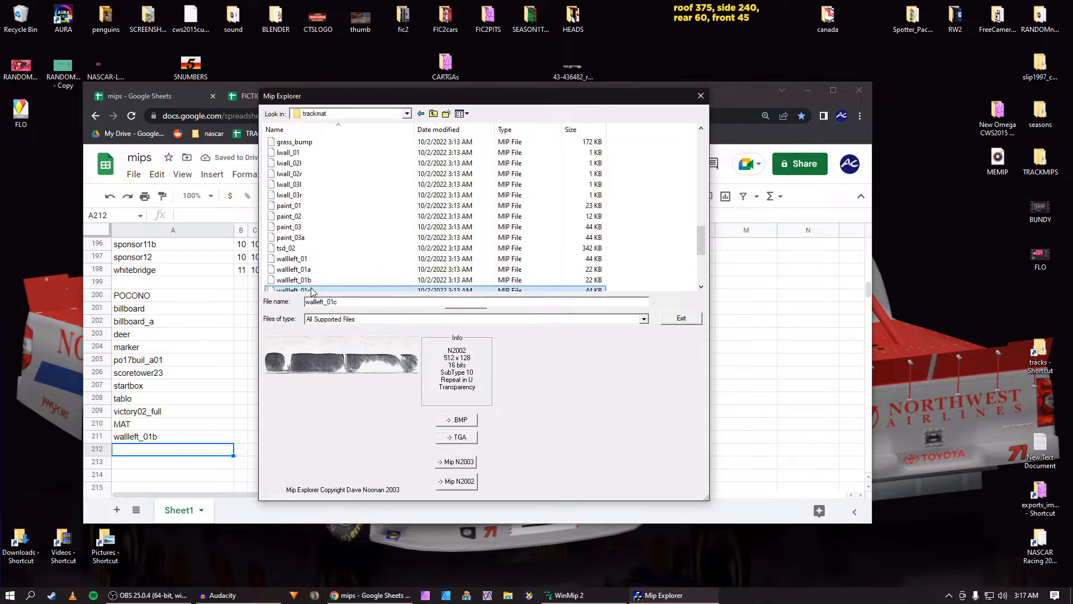
key(Down)
key(Down)
key(Down)
key(Up)
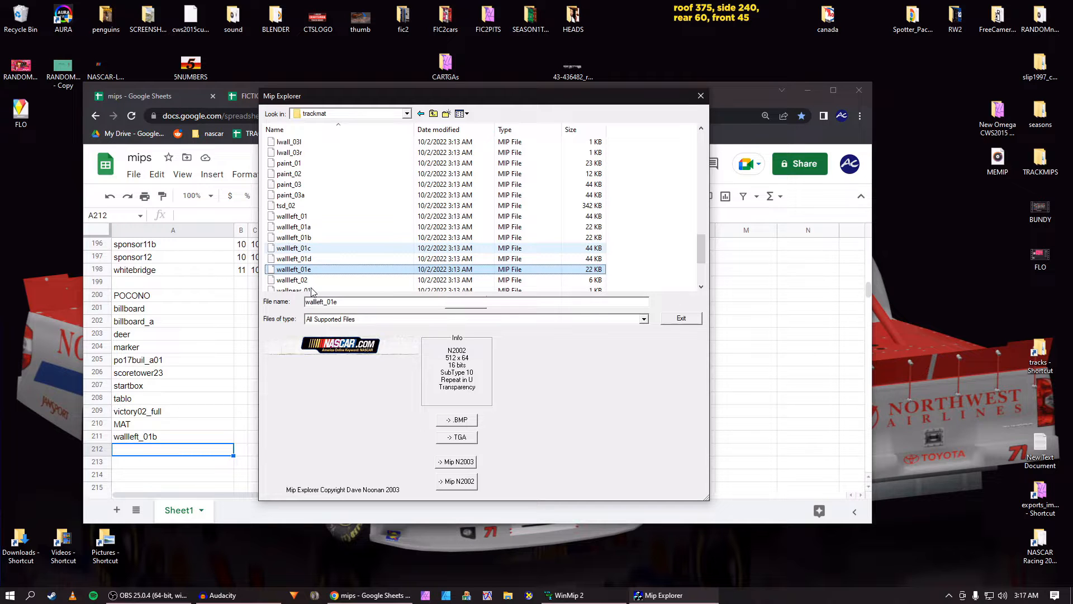
click(338, 301)
double_click(339, 300)
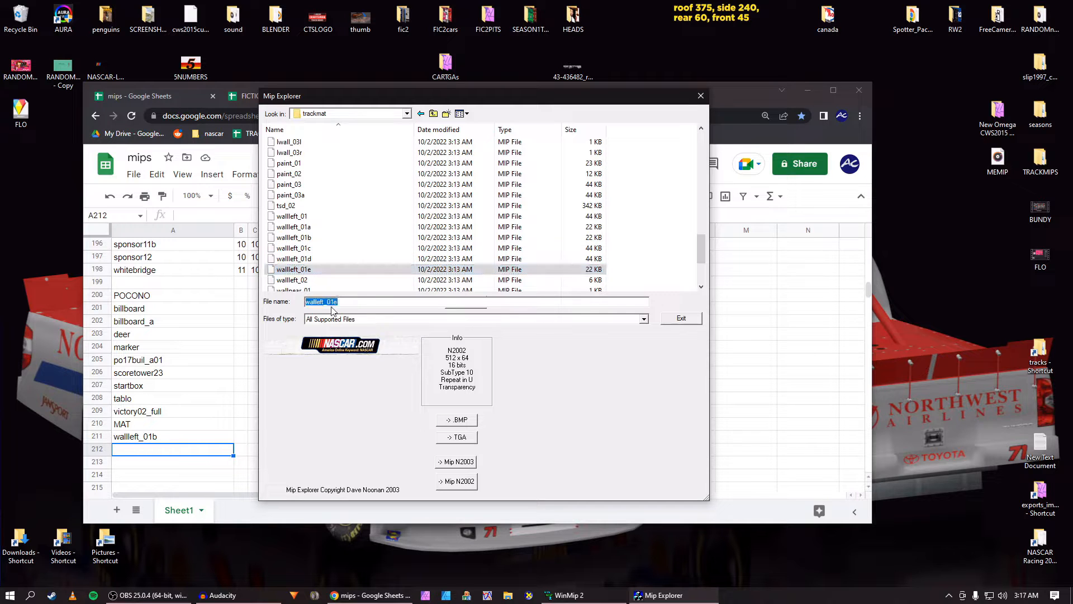
key(ctrl+c)
click(179, 451)
key(ctrl+v)
key(Down)
Return to Mip Explorer, preview the remaining wallnear, wallright and walltop mips in the trackmat folder, and close the program
key(alt+Tab)
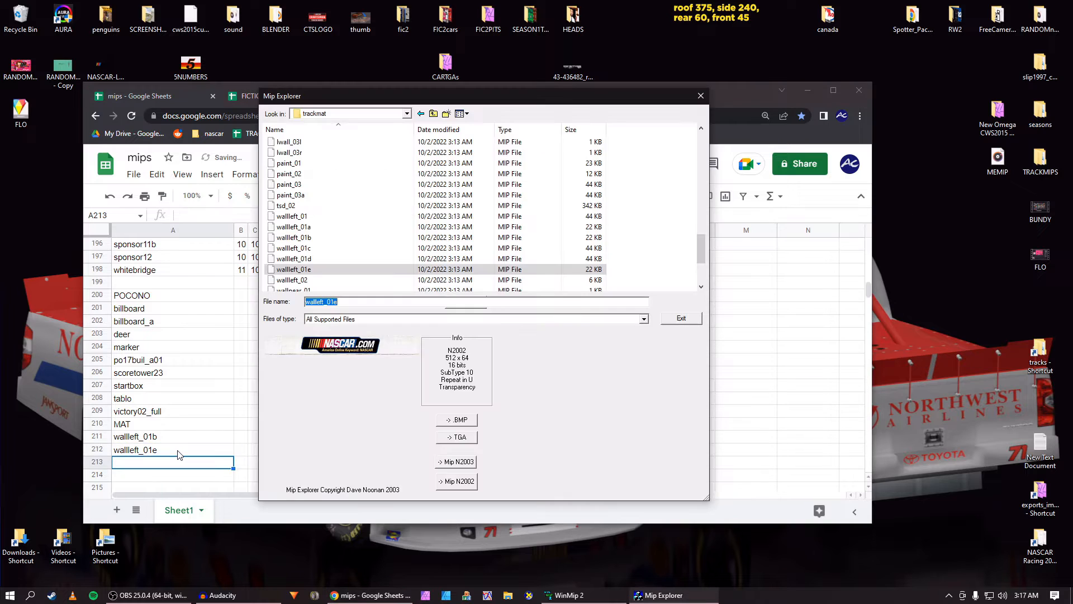
click(341, 288)
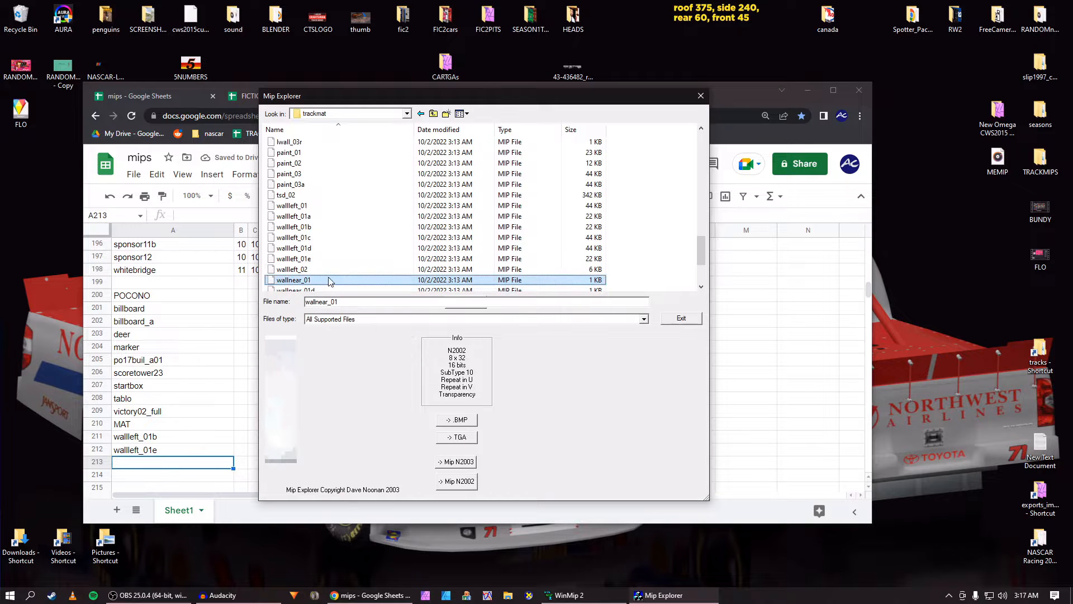
key(Down)
key(Down)
key(Down)
key(Down)
key(Down)
key(Down)
key(Down)
key(Down)
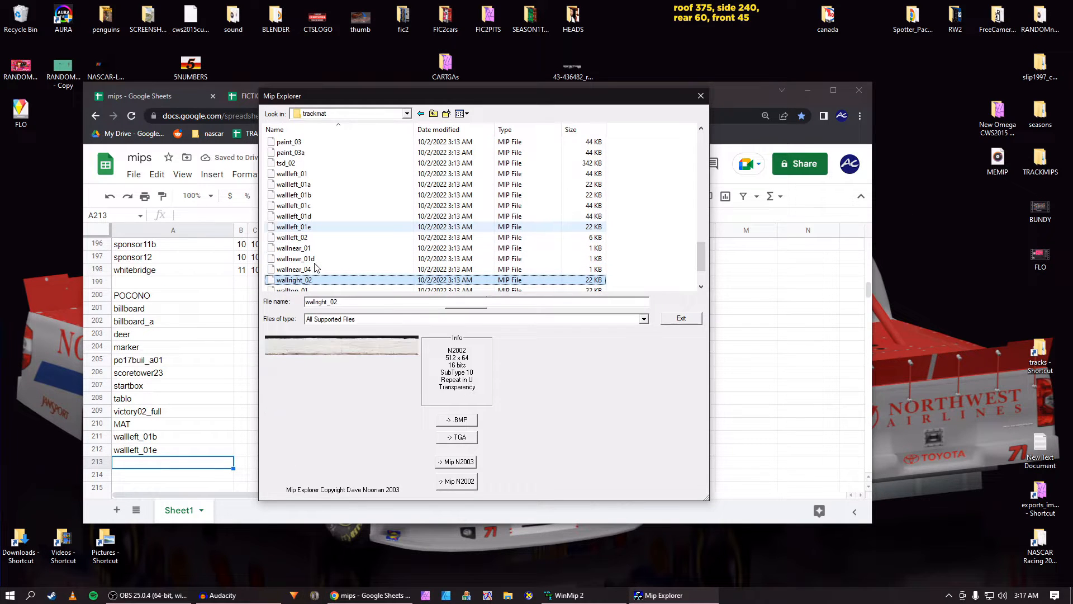
key(Up)
key(Up)
key(Up)
key(Up)
key(Up)
key(Up)
key(Up)
key(Up)
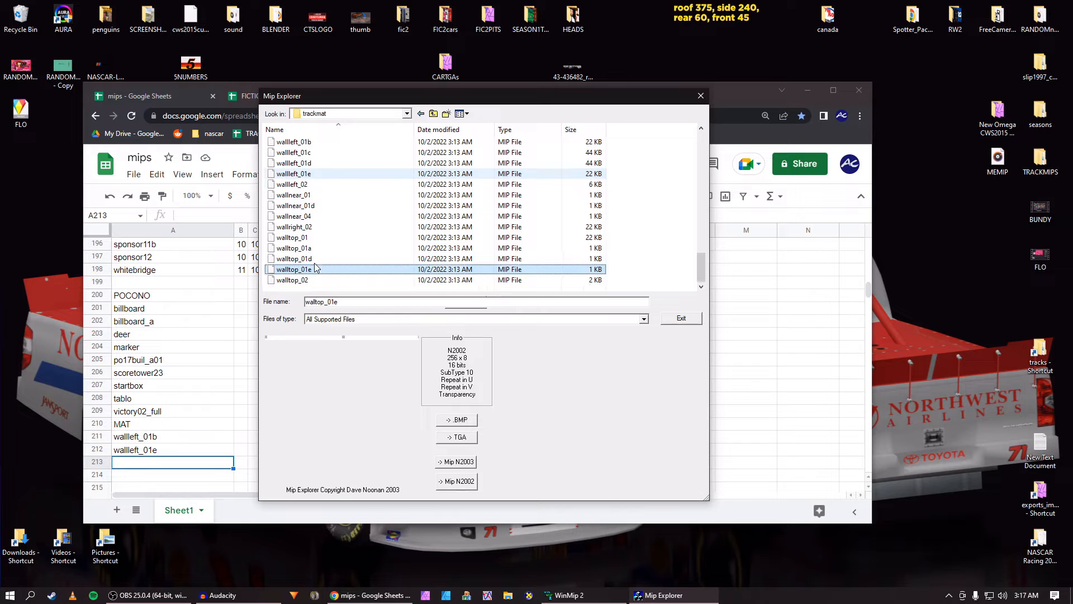
click(700, 96)
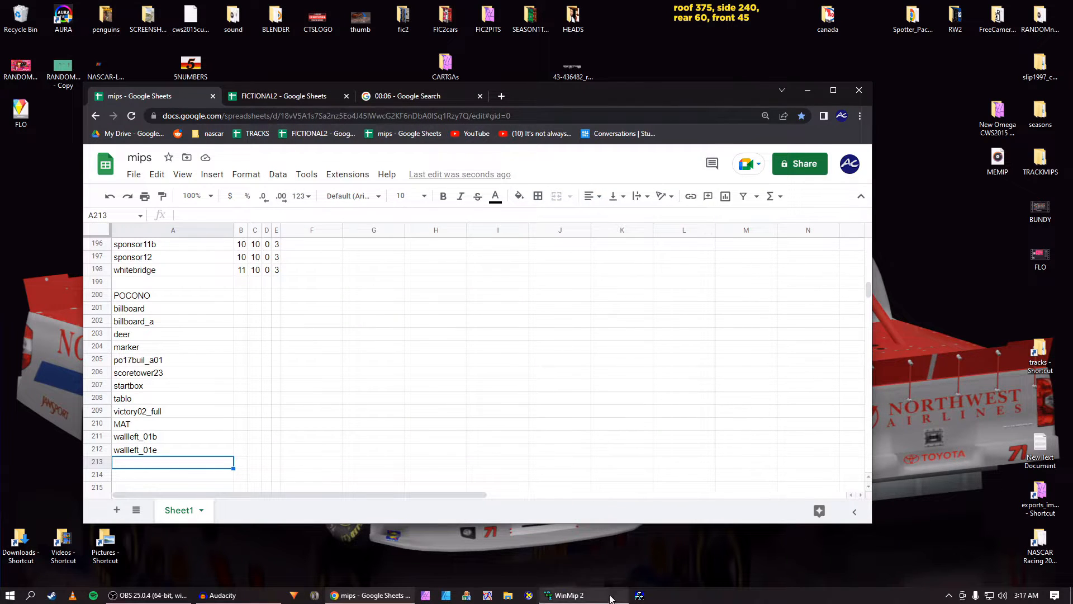
Bring up WinMip 2 and arrange its window beside the mips spreadsheet so the Pocono name list stays visible
click(582, 596)
drag(328, 24, 569, 36)
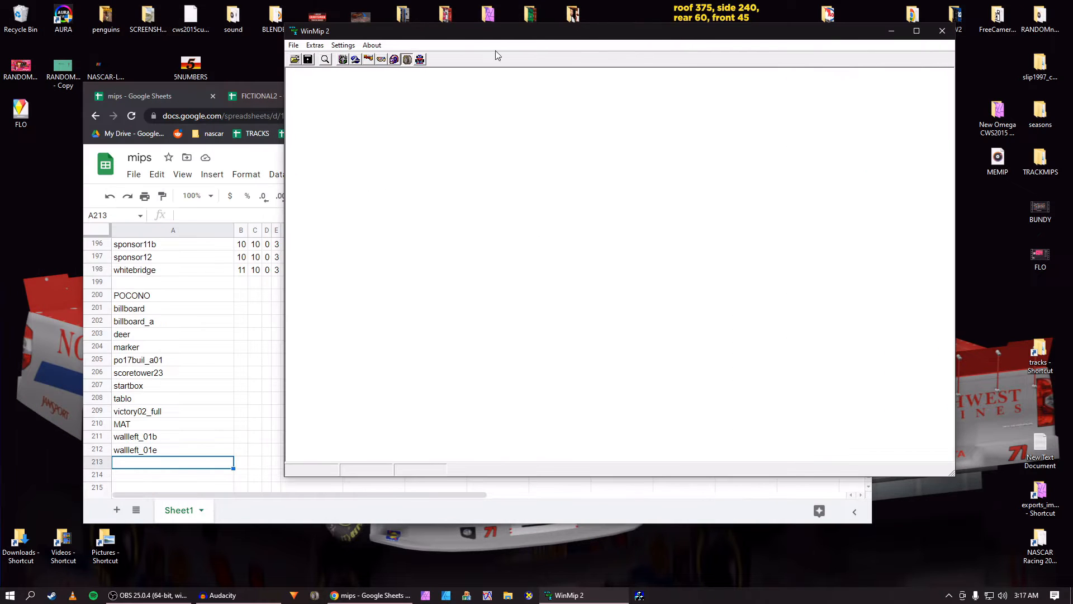
click(250, 95)
click(175, 103)
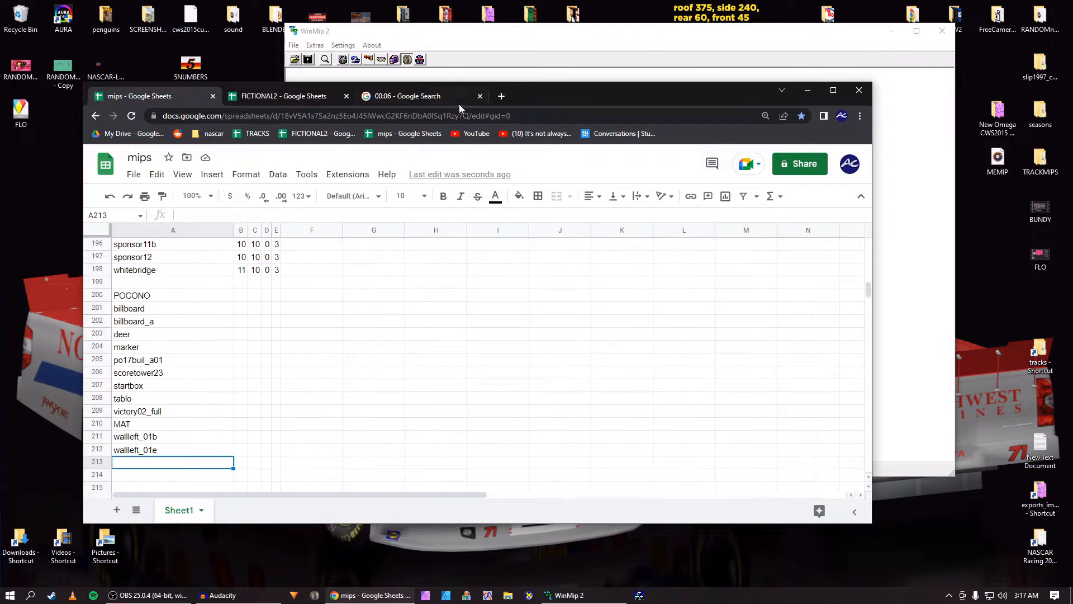
drag(527, 98, 464, 128)
drag(447, 41, 424, 42)
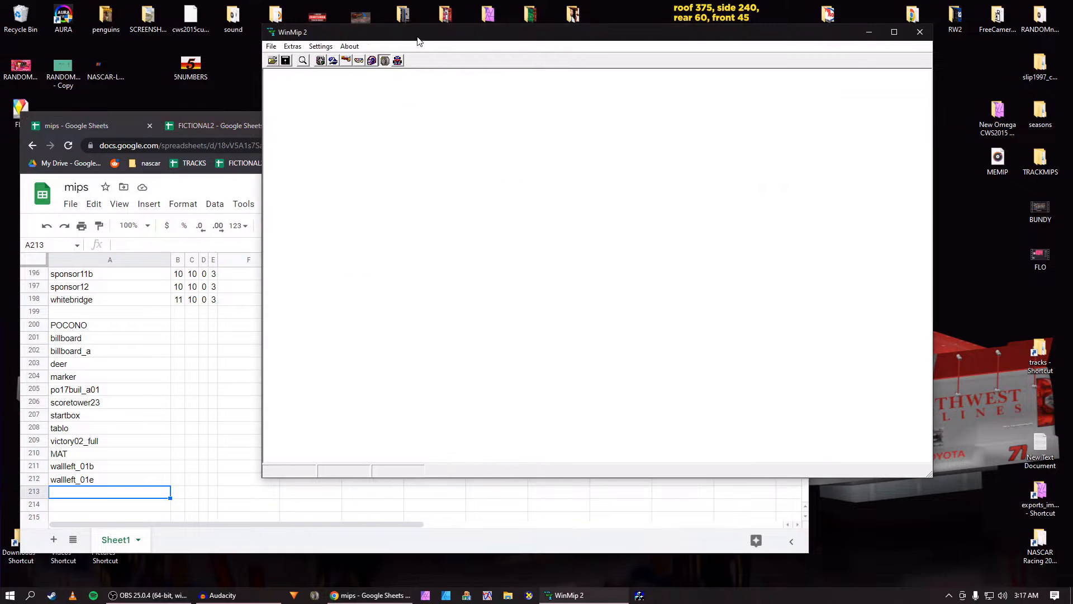
Open the billboard mip from the pocono Unpack folder in WinMip 2
click(292, 47)
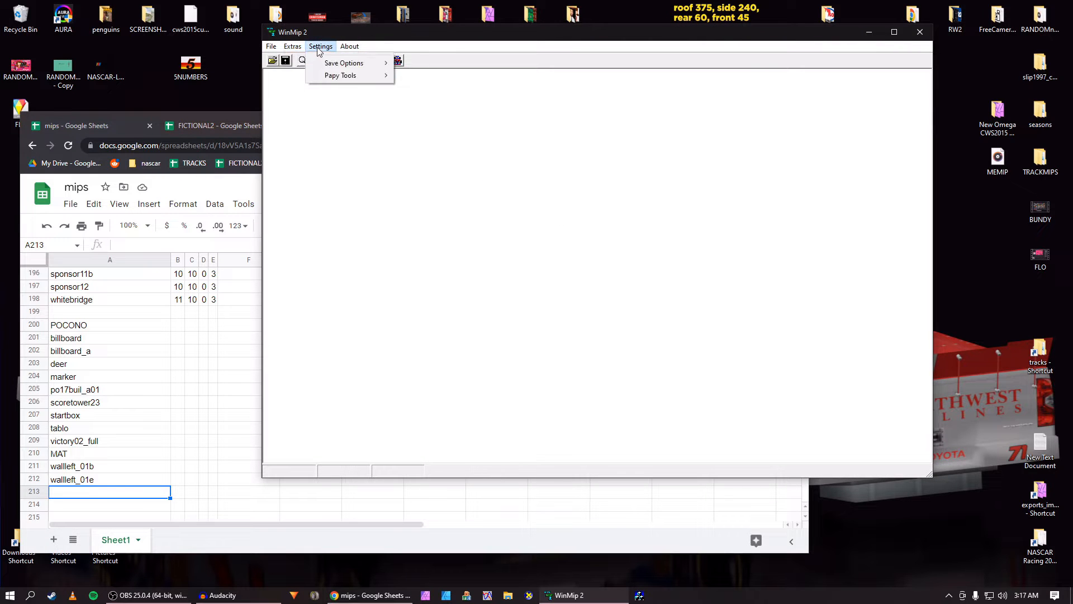
click(276, 59)
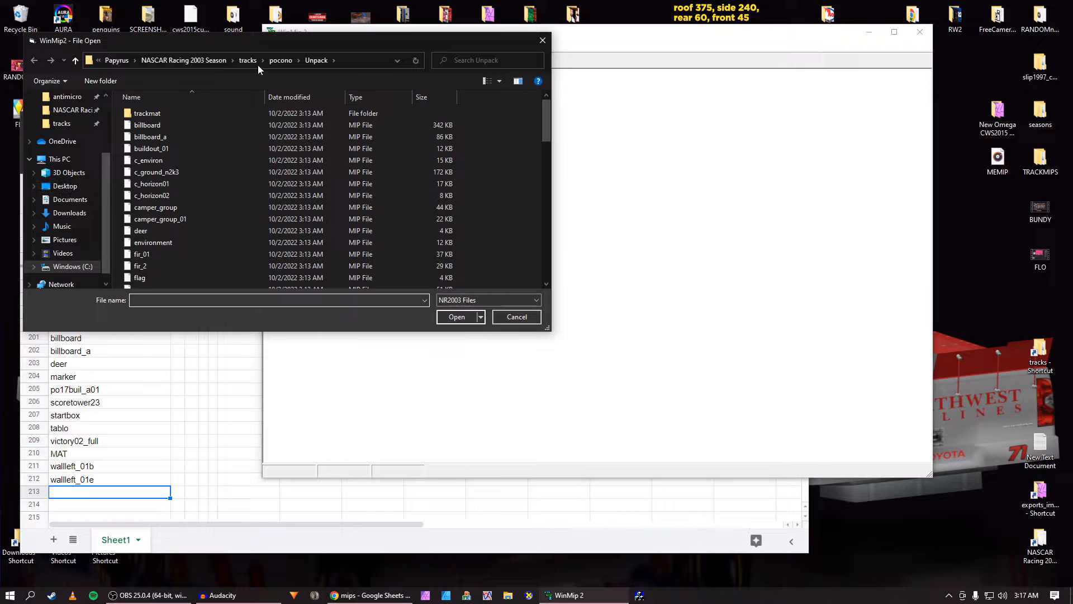
drag(225, 42, 378, 54)
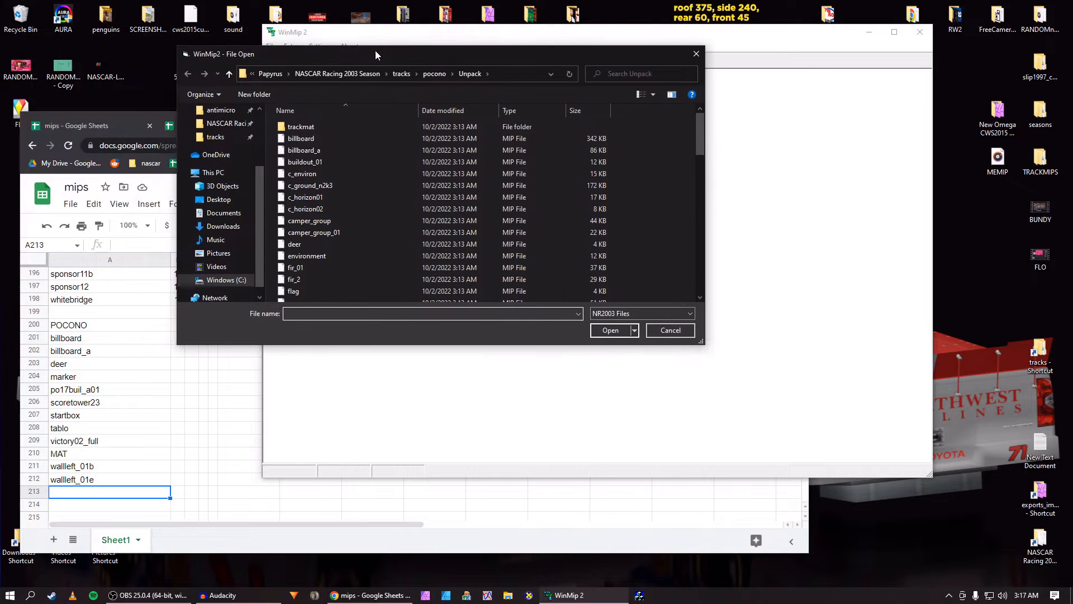
click(314, 139)
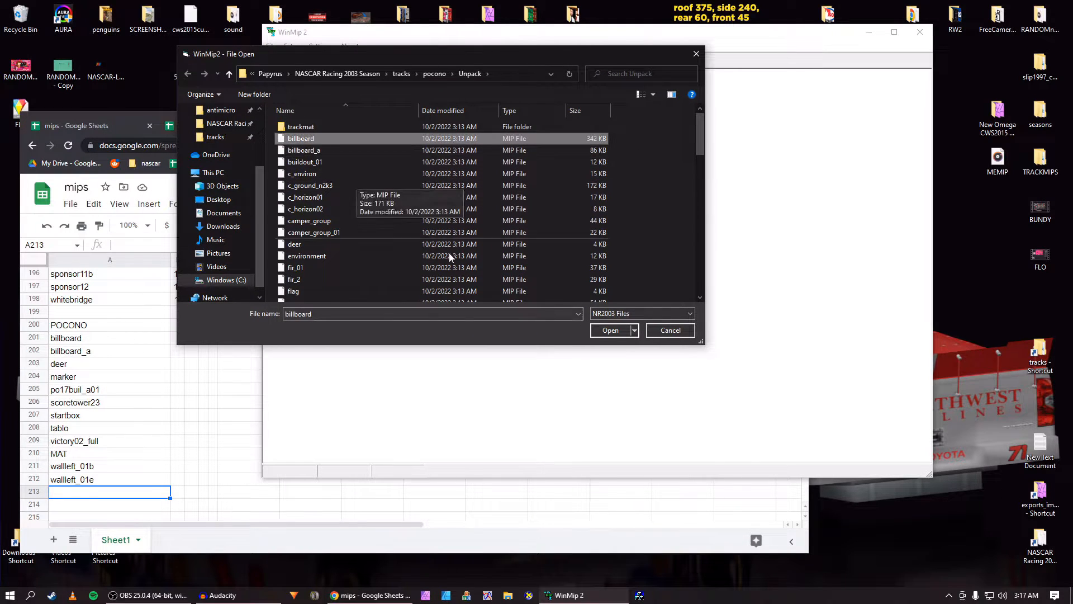
click(611, 330)
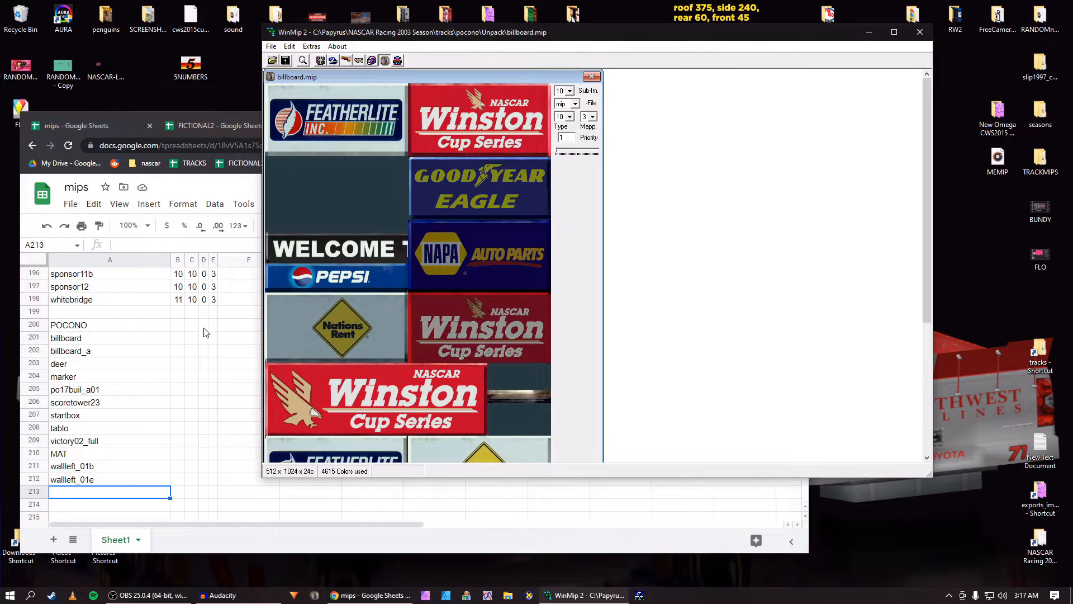
Enter the billboard mip's settings 10, 10, 3 and 1 in cells B201 to E201 of the mips spreadsheet
click(180, 343)
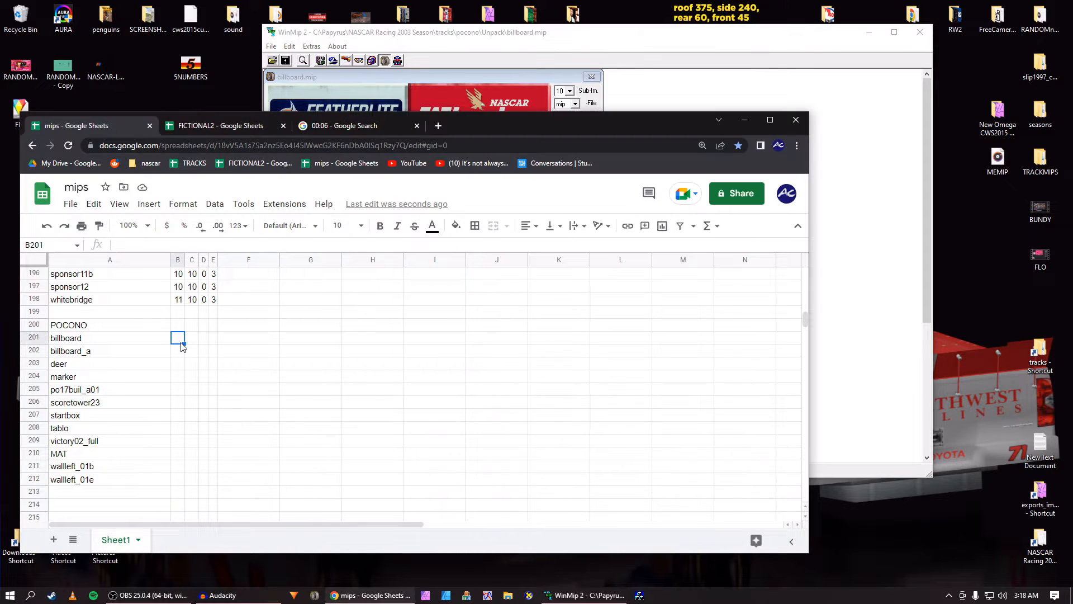
text(10)
key(Tab)
text(10)
key(Tab)
text(3)
key(Tab)
text(1)
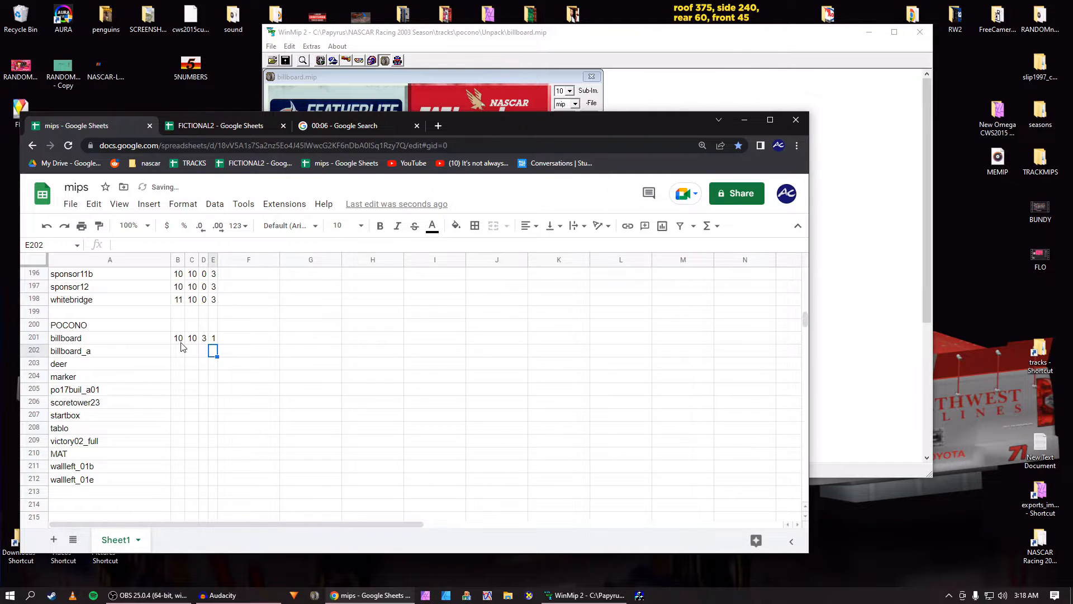
key(Return)
Switch to WinMip 2, set the billboard image's file format to bmp, save it to the Desktop, and close the image
key(alt+Tab)
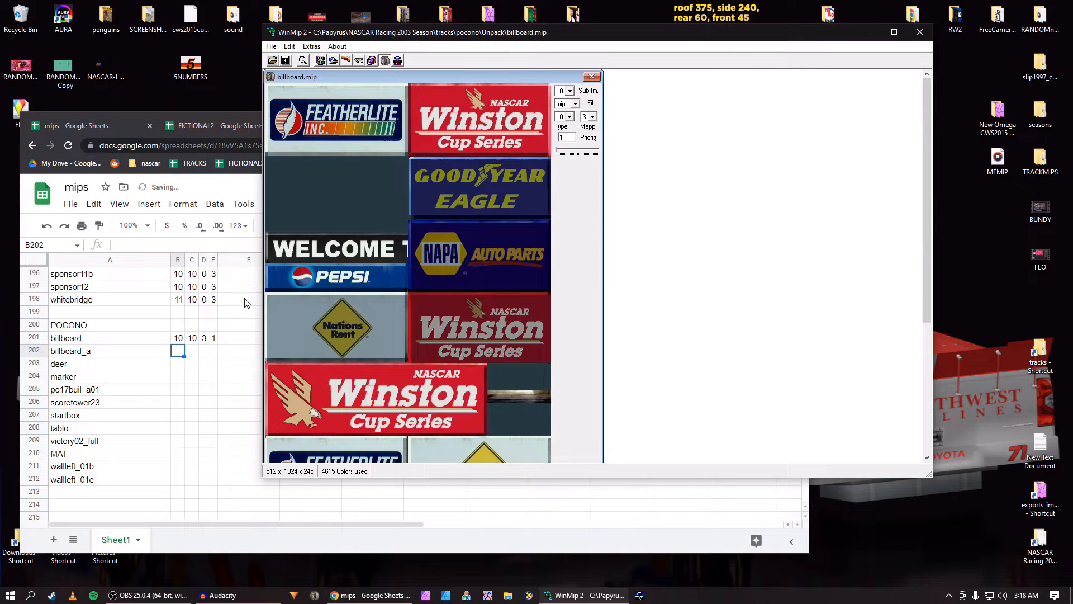
click(575, 104)
click(570, 120)
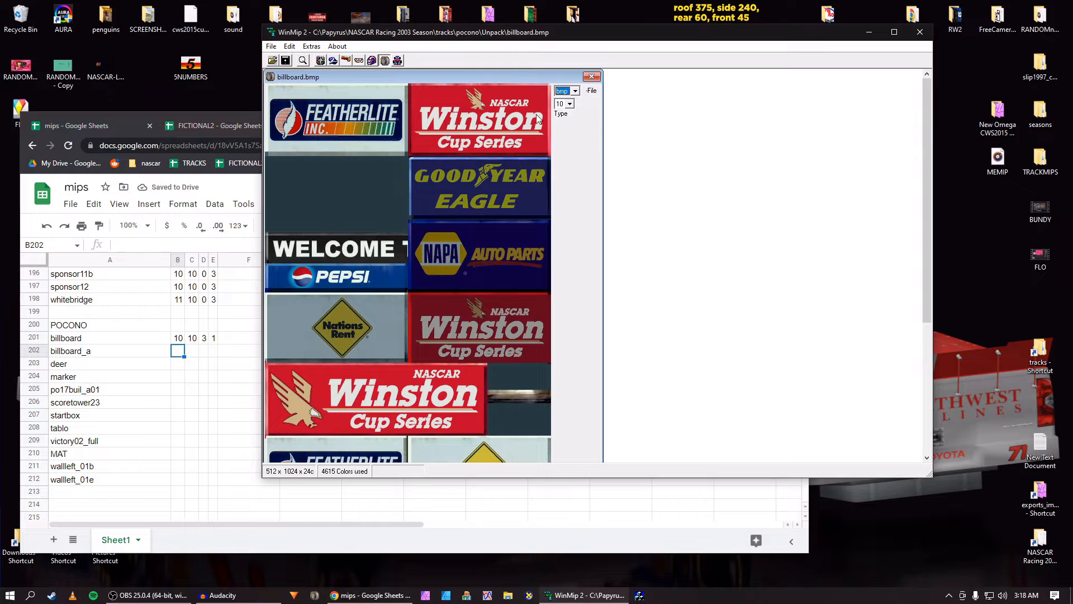
click(285, 60)
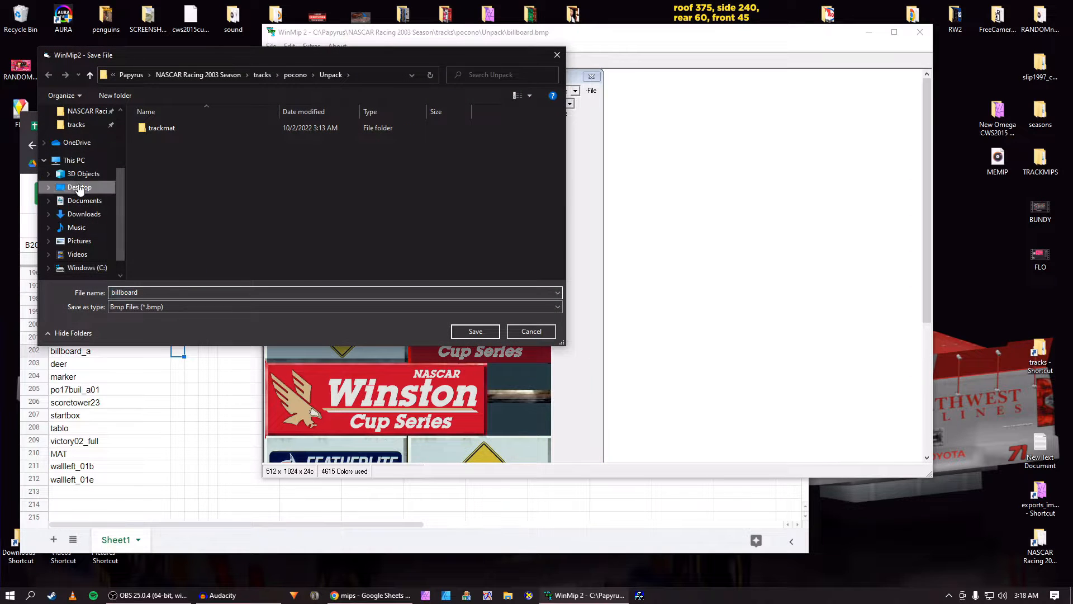
click(78, 189)
click(486, 333)
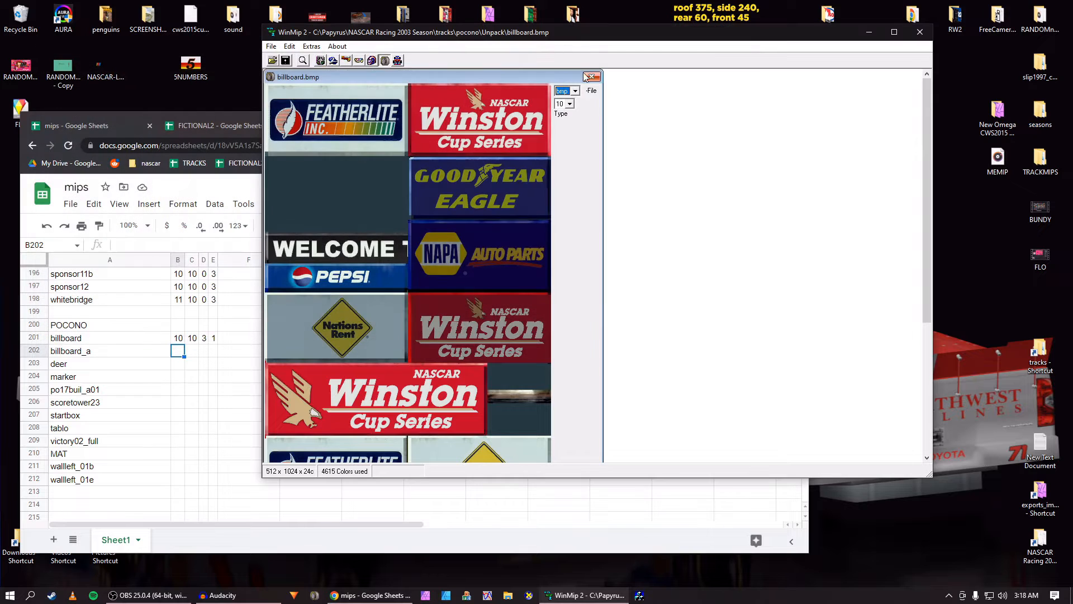
click(591, 77)
Open the billboard_a mip from the pocono Unpack folder
click(272, 60)
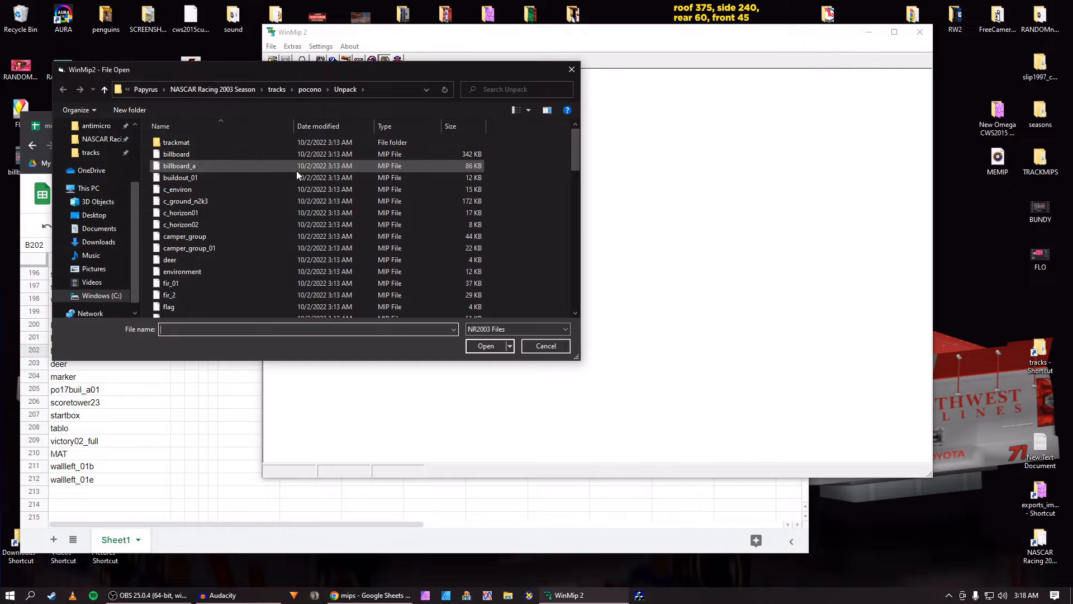
drag(283, 69, 425, 116)
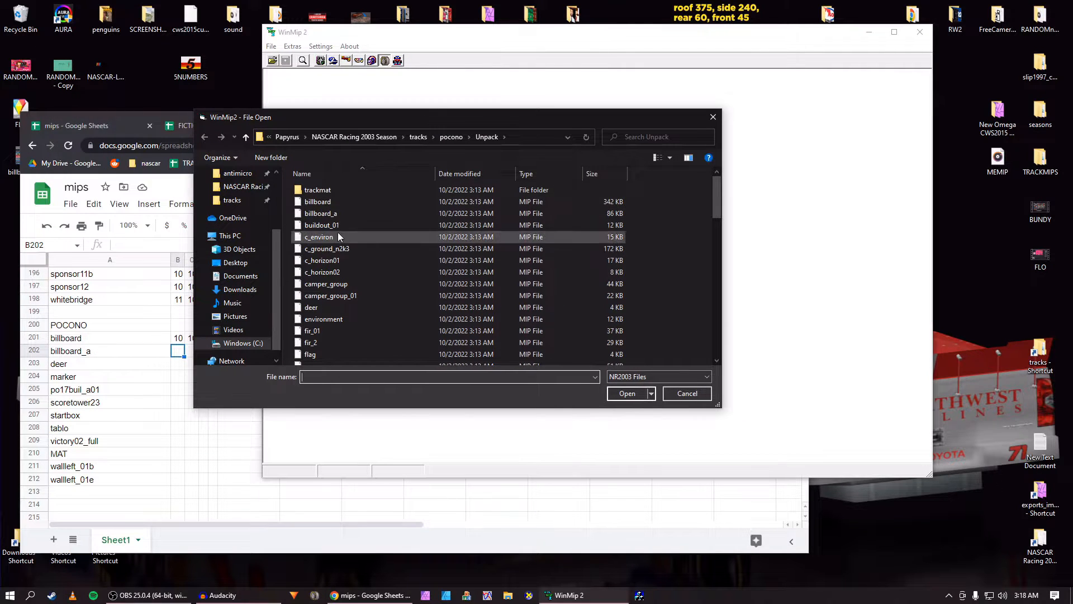
click(341, 213)
click(615, 395)
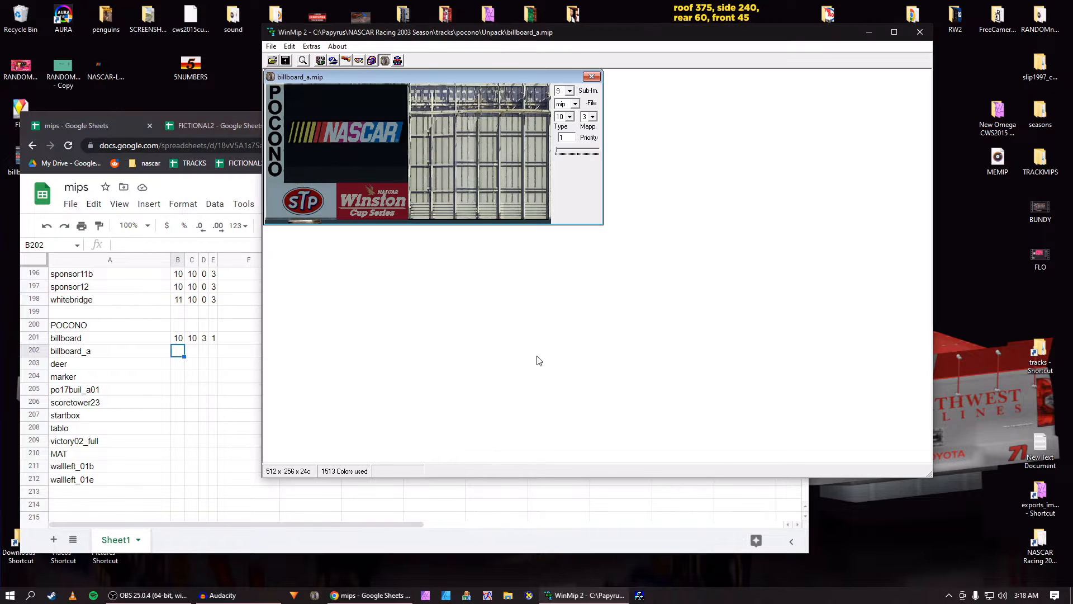
Switch to the mips spreadsheet and enter billboard_a's settings 9, 10, 3 and 1 in cells B202 to E202
click(182, 356)
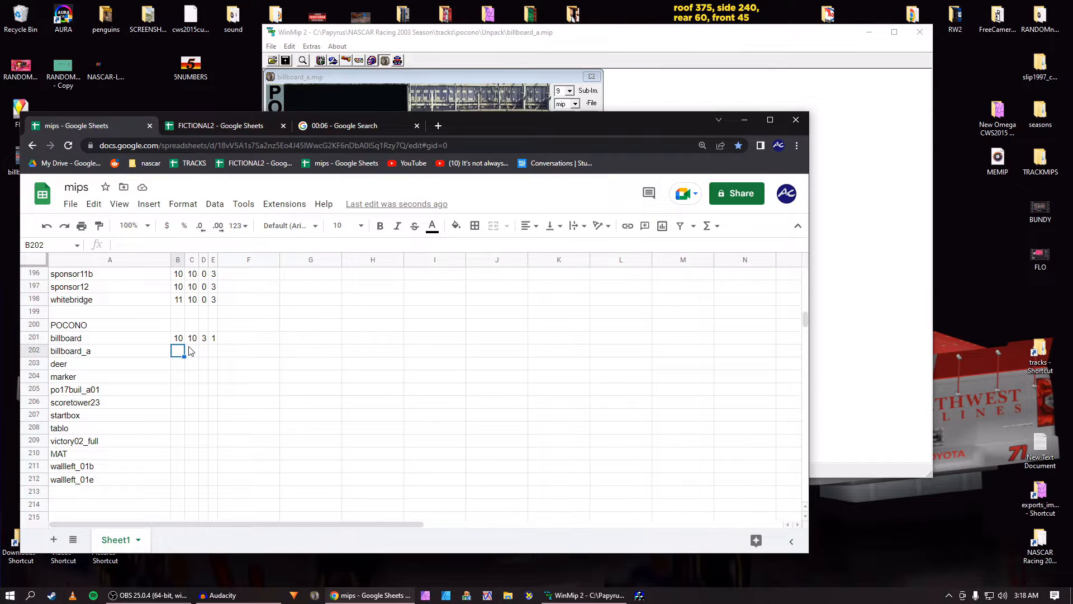
text(9)
key(Tab)
text(10)
key(Tab)
text(3)
key(Tab)
text(1)
key(Return)
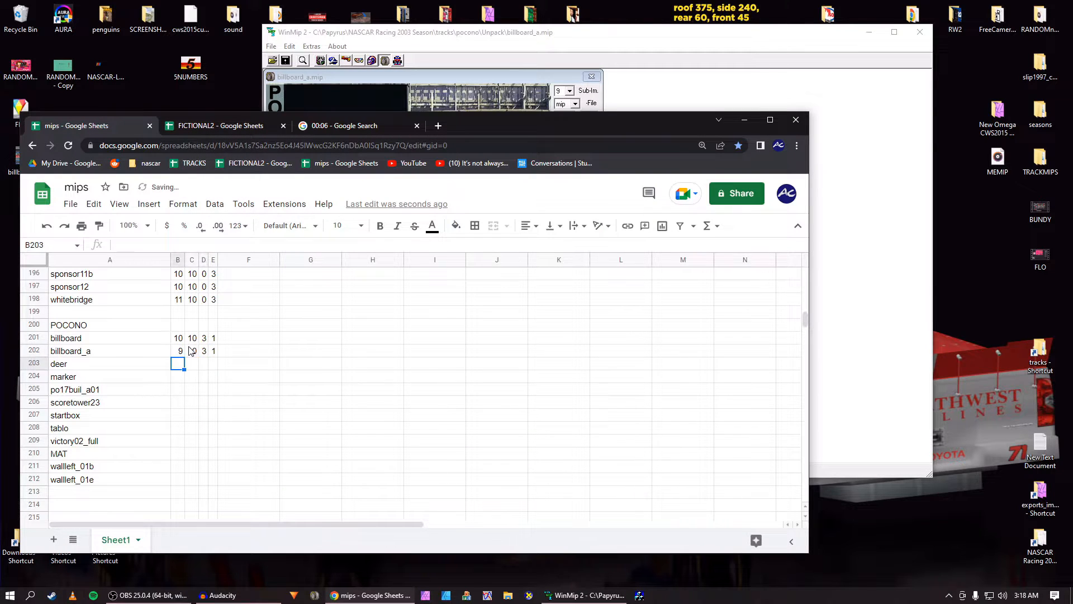
Switch to WinMip 2, set the billboard_a image's file format to bmp, save it to the Desktop, and close the image
key(alt+Tab)
click(575, 104)
click(565, 119)
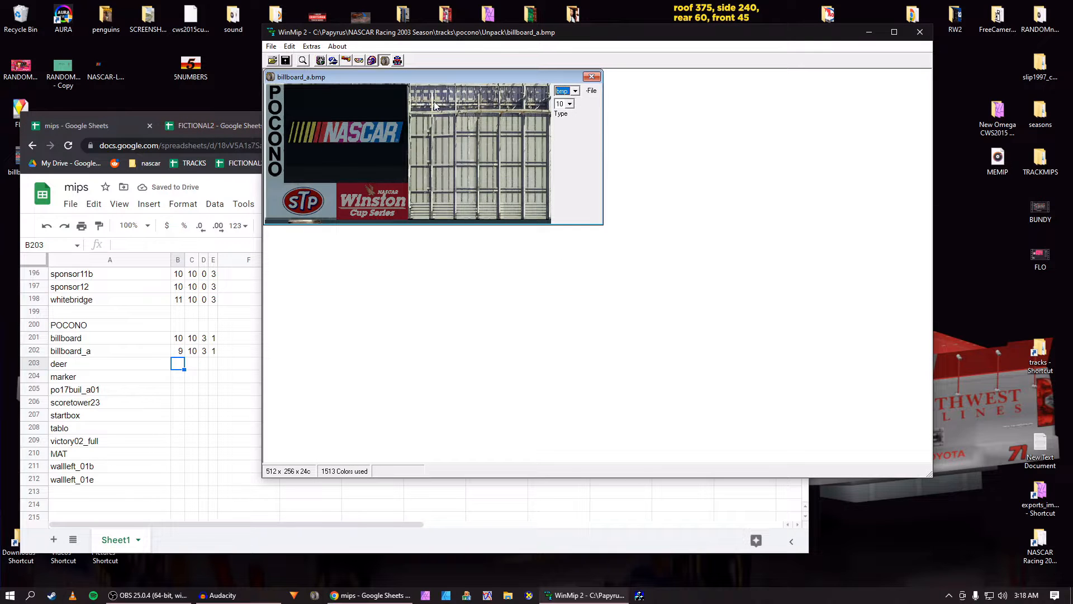
click(285, 60)
key(Return)
click(591, 78)
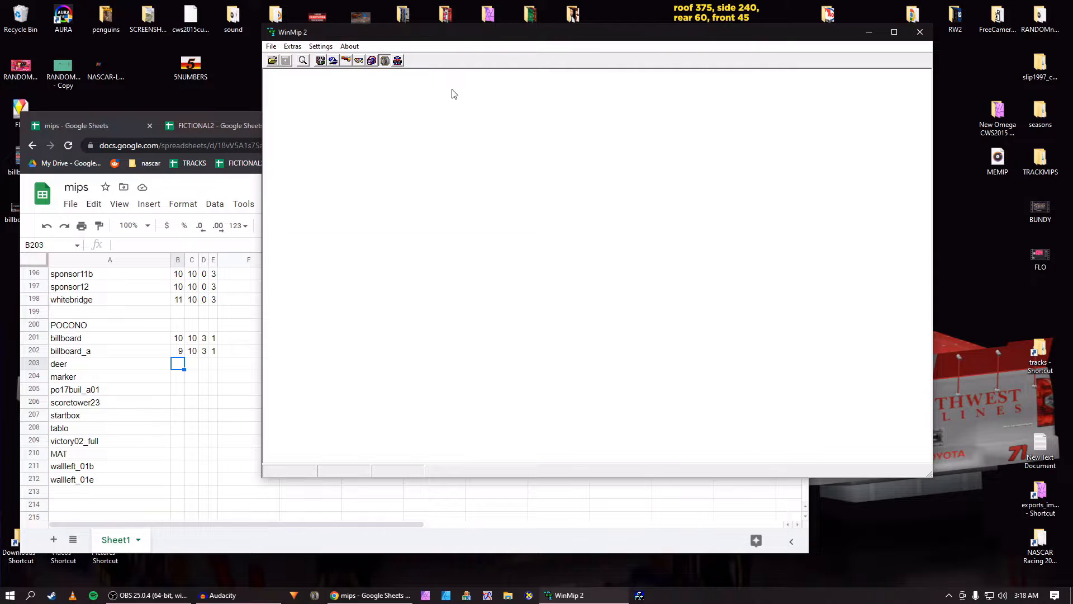
Open the deer mip from the pocono Unpack folder
click(273, 60)
drag(292, 101, 389, 105)
scroll(308, 252, down, 1)
click(307, 260)
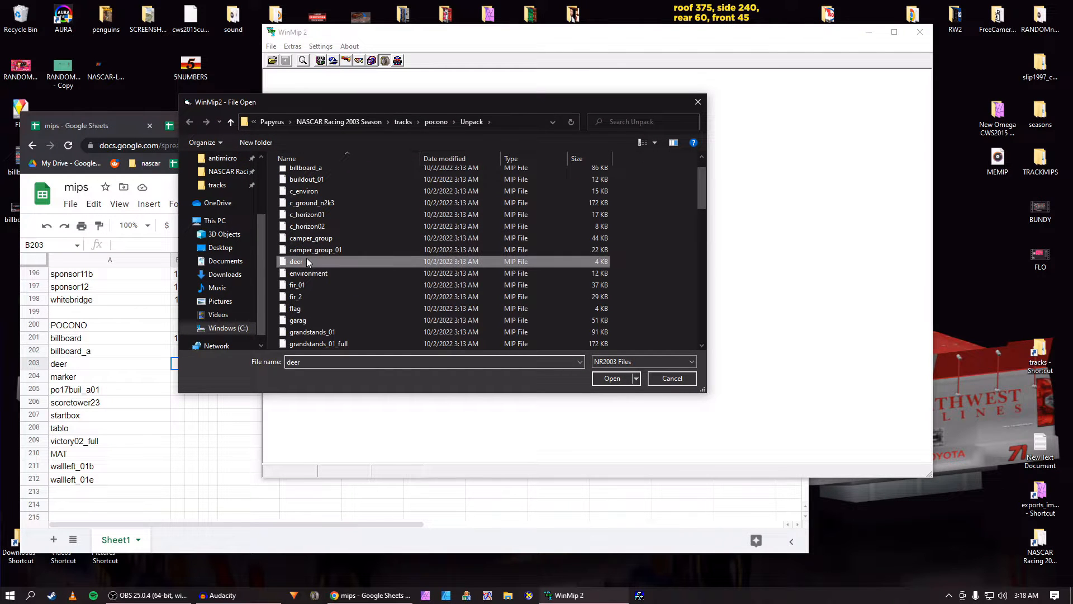
click(607, 379)
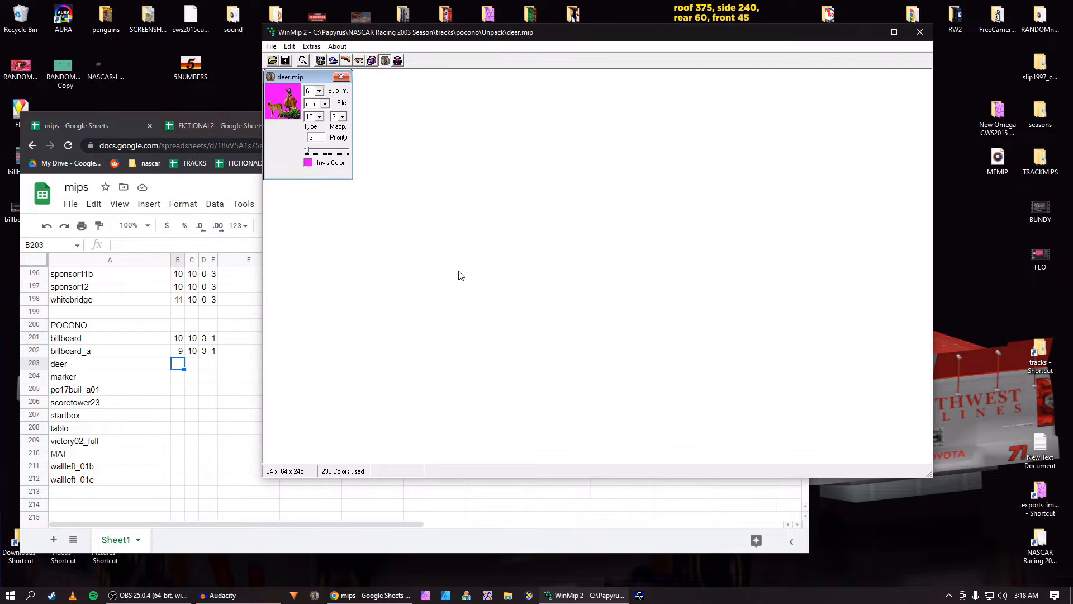
Switch to the mips spreadsheet and enter deer's settings 6, 10, 3 and 3 in cells B203 to E203
click(181, 370)
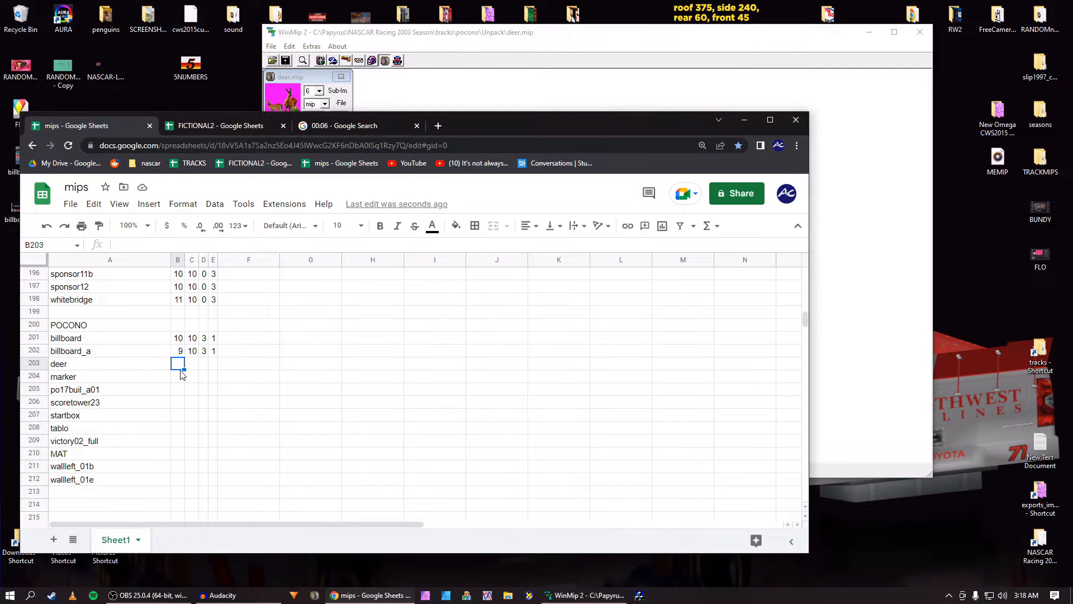
text(6)
key(Tab)
text(10)
key(Tab)
text(3)
key(Tab)
text(3)
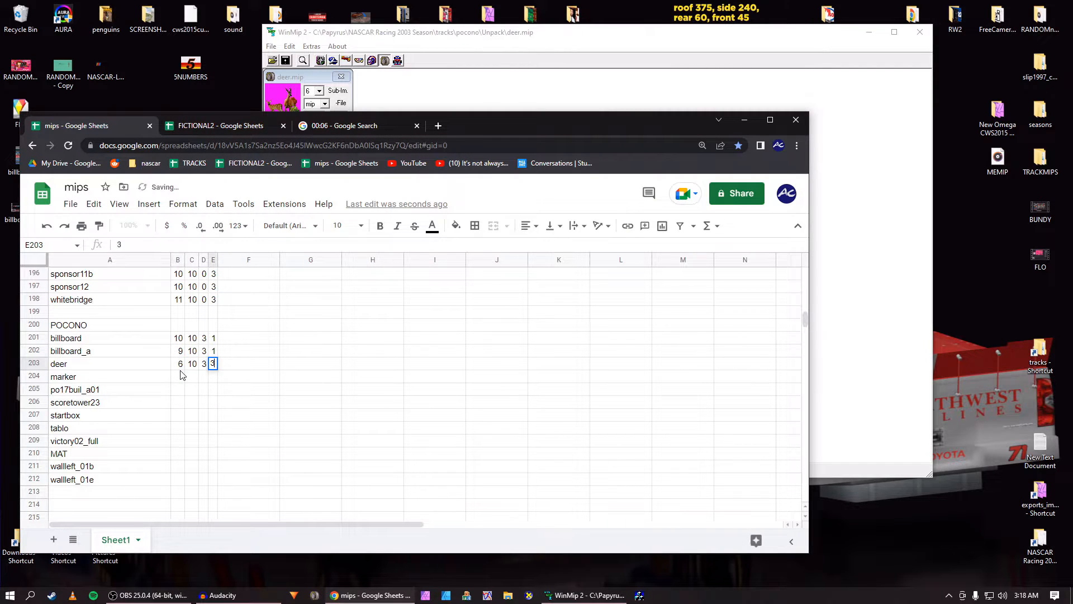
key(Return)
Switch to WinMip 2, set the deer image's file format to bmp, save it to the Desktop, and close the image
key(alt+Tab)
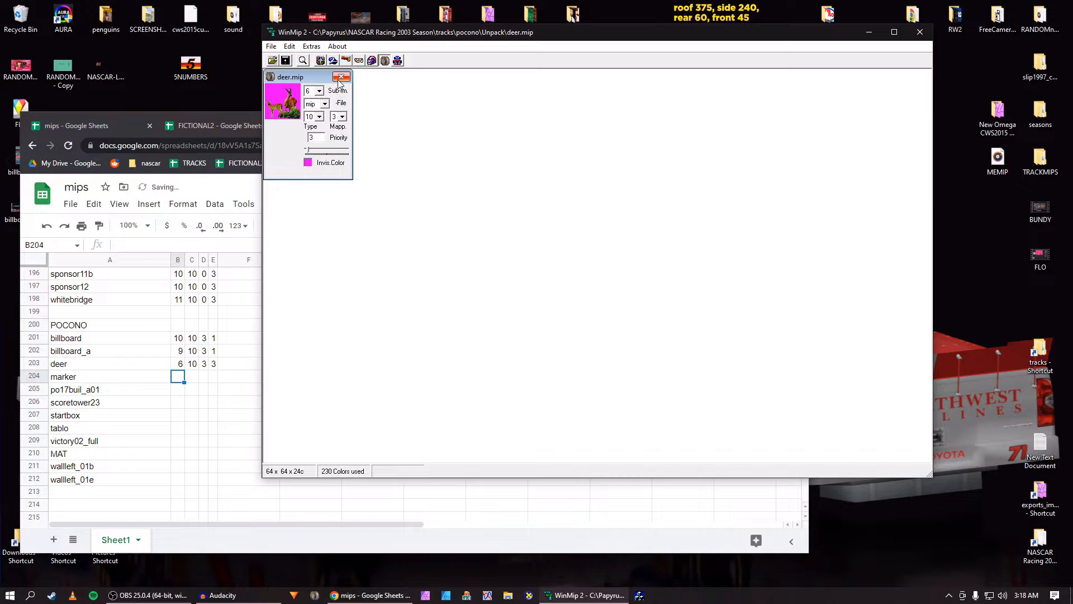
click(324, 104)
click(313, 119)
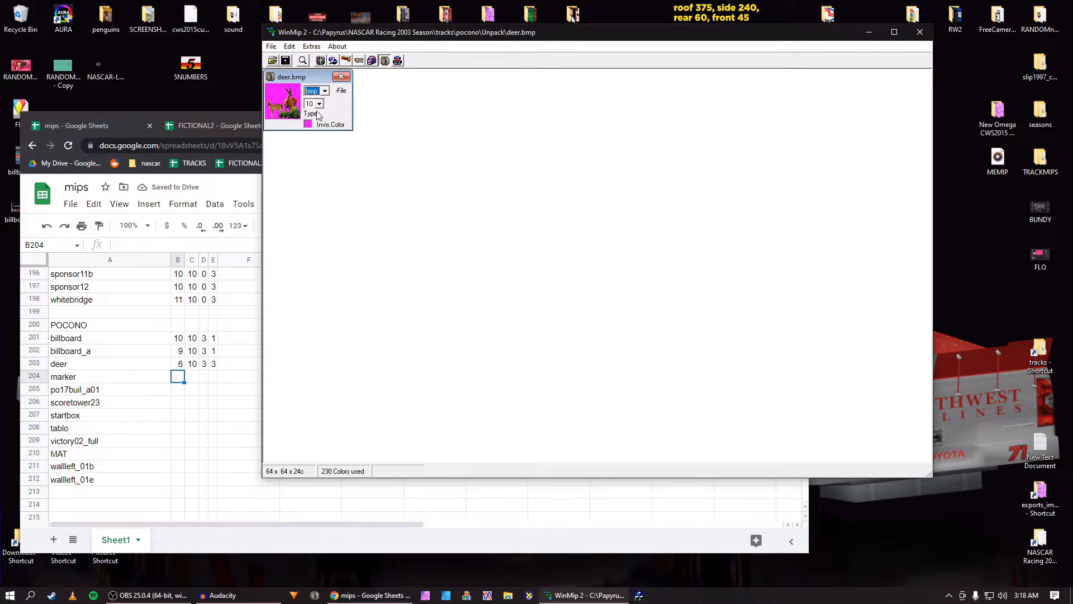
click(285, 60)
key(Return)
click(342, 77)
Open the marker mip from the pocono Unpack folder
click(272, 60)
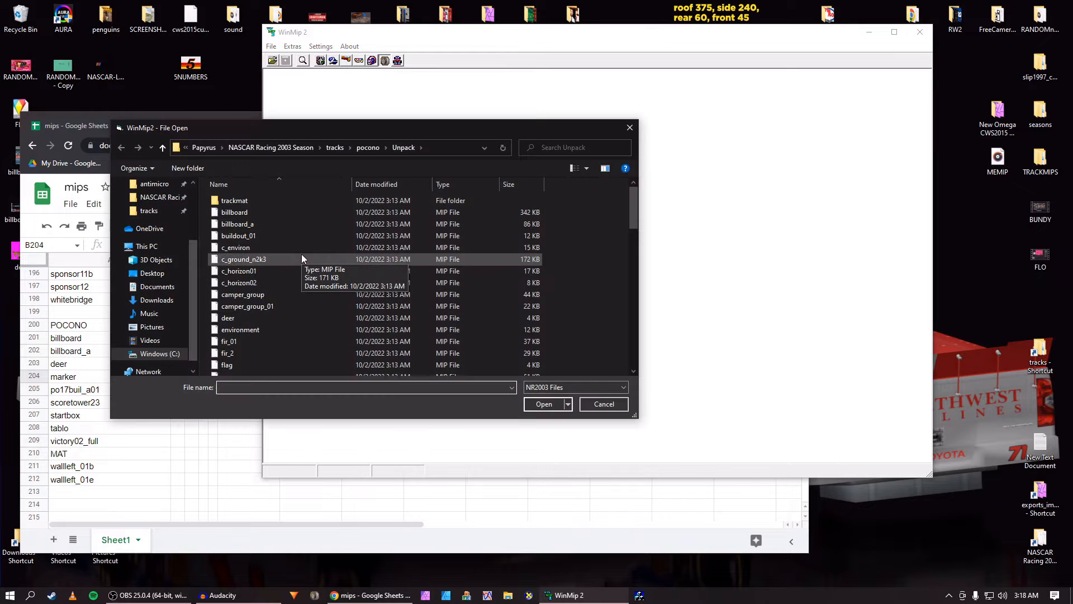
scroll(277, 309, down, 6)
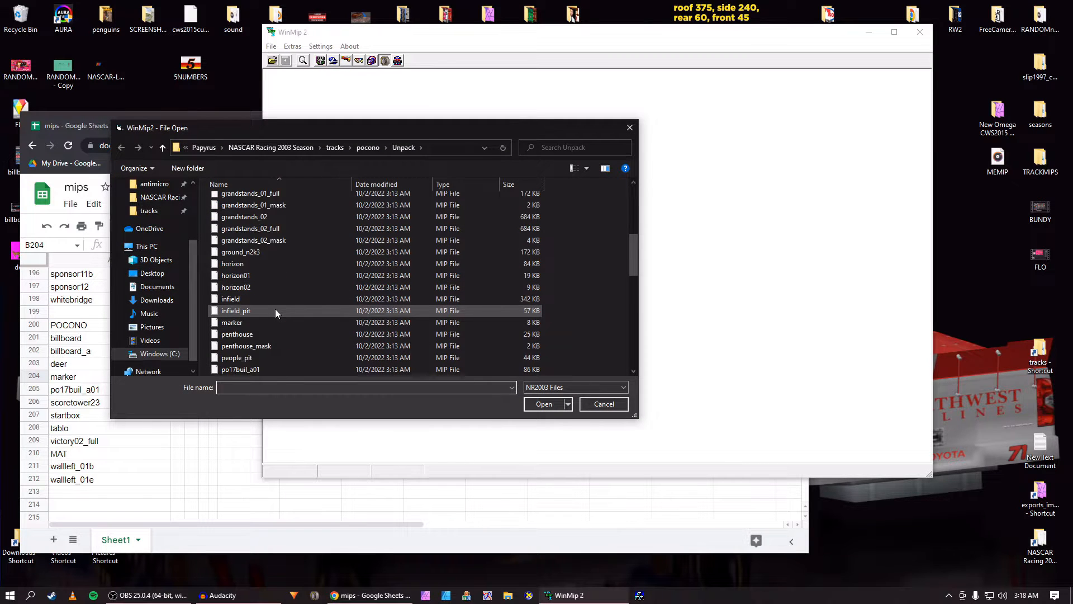
scroll(275, 309, down, 3)
scroll(274, 313, up, 3)
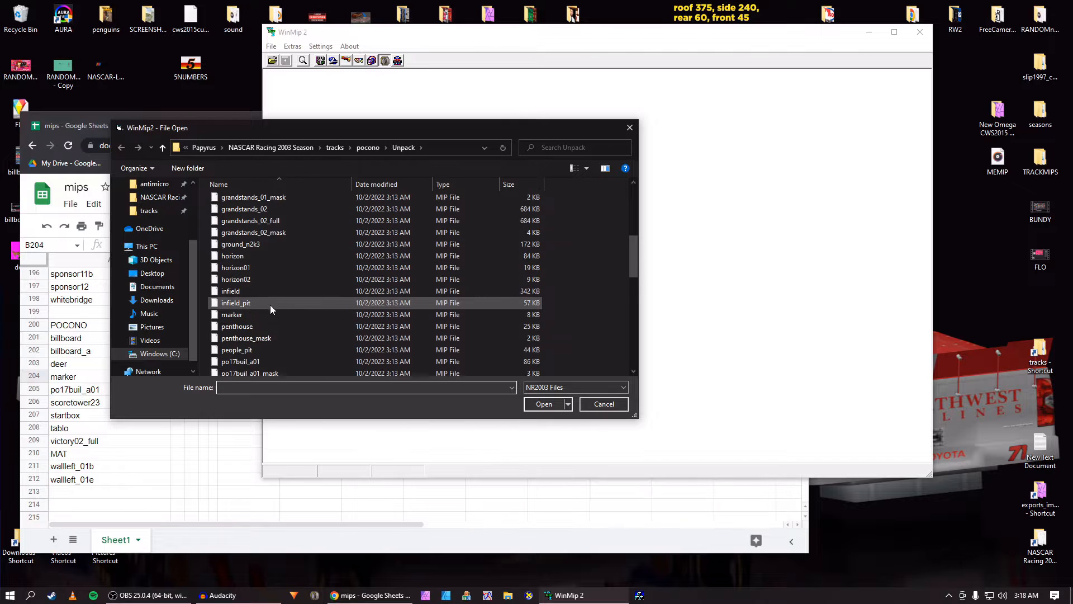
scroll(270, 304, down, 1)
click(250, 289)
click(543, 404)
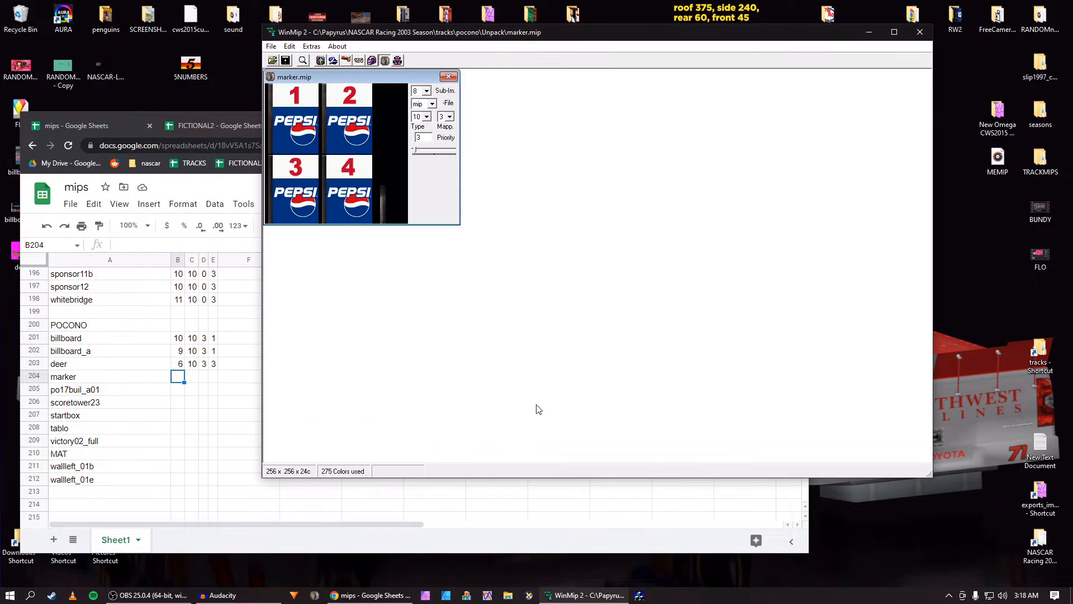
Switch to the mips spreadsheet and enter marker's settings 8, 10, 3 and 3 in cells B204 to E204
click(180, 381)
text(8)
key(Tab)
text(10)
key(Tab)
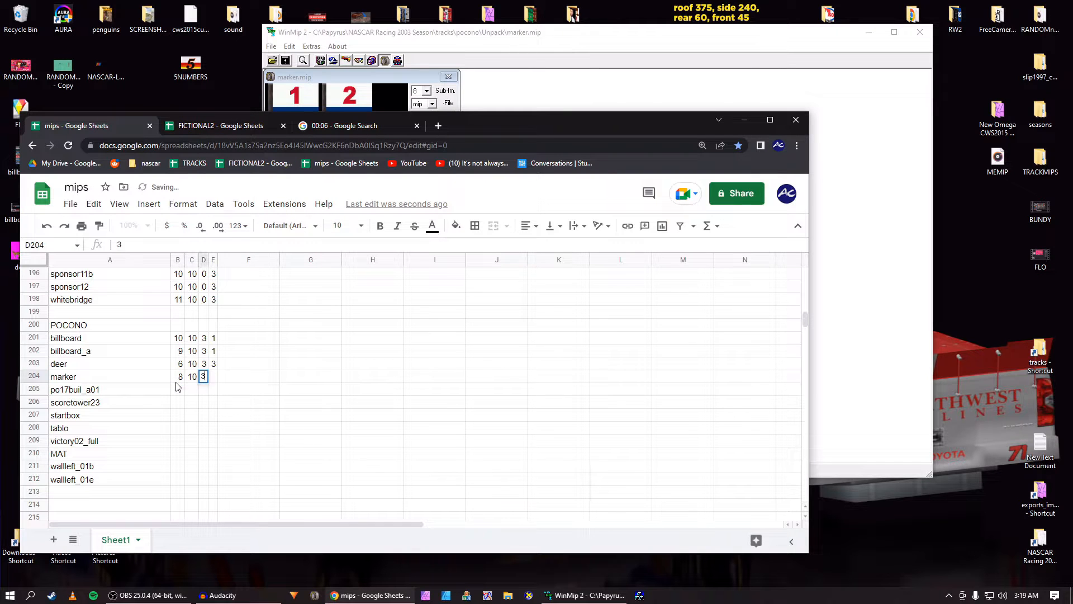
text(3)
key(Tab)
text(3)
key(Return)
click(177, 387)
Switch to WinMip 2, set the marker image's file format to bmp, save it to the Desktop, and close the image
click(499, 98)
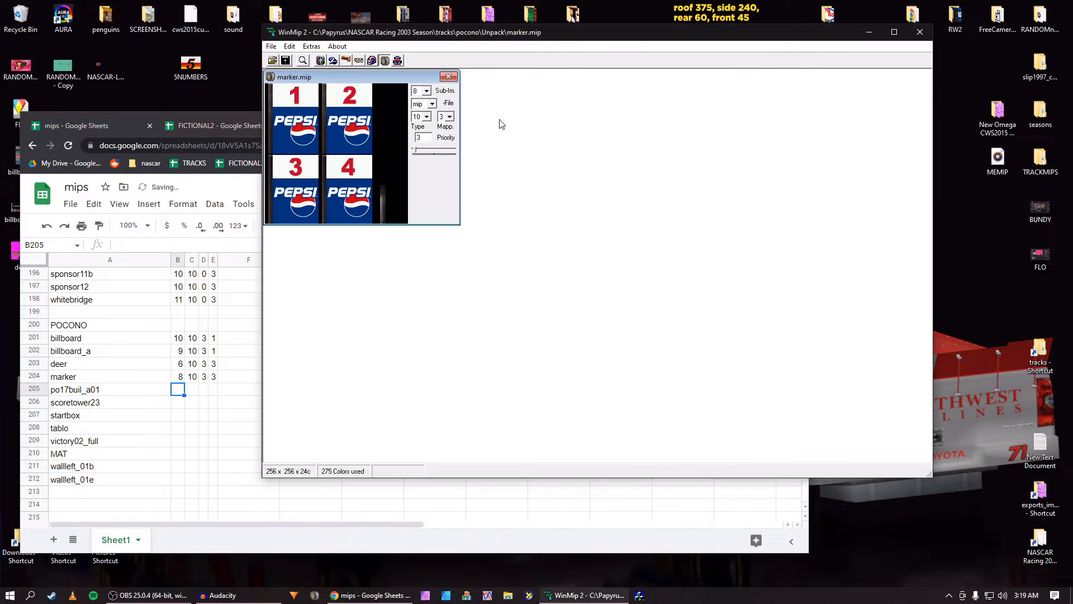
click(433, 102)
click(420, 118)
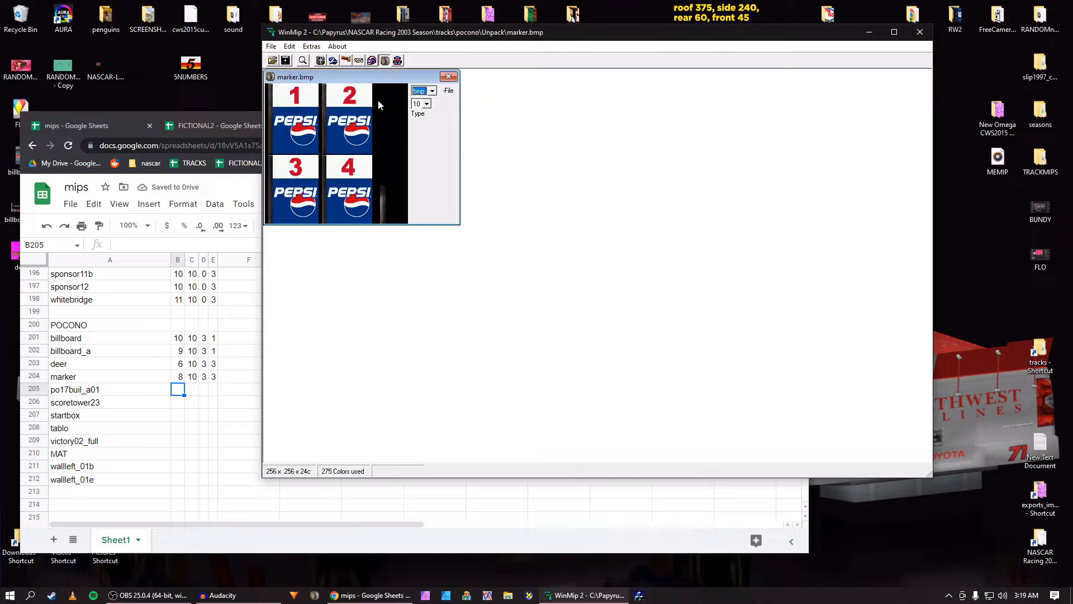
click(286, 60)
key(Return)
click(448, 77)
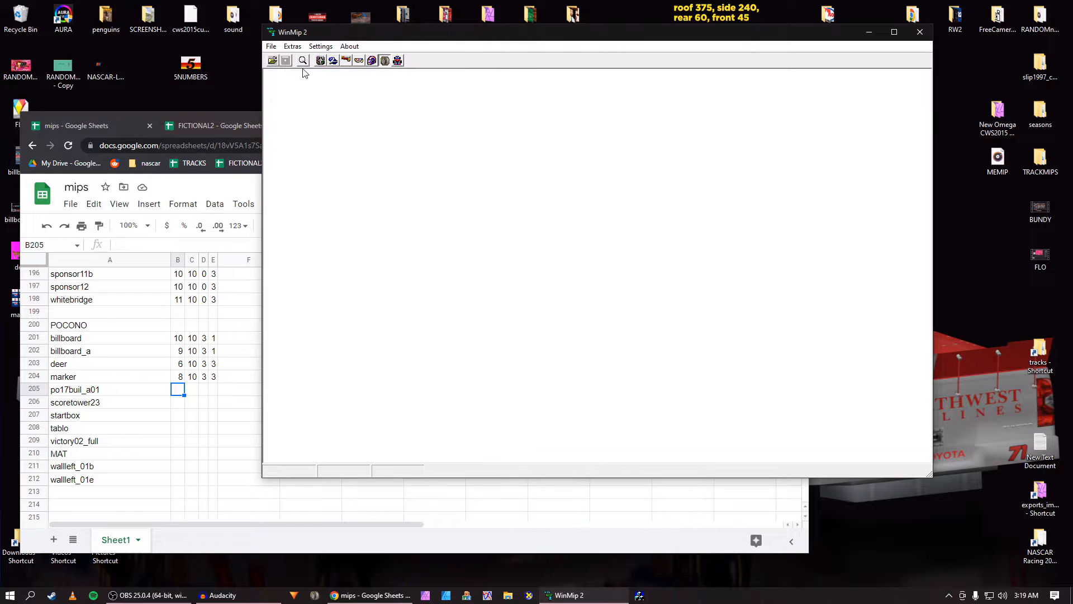
Open the po17buil_a01 mip from the pocono Unpack folder
click(272, 61)
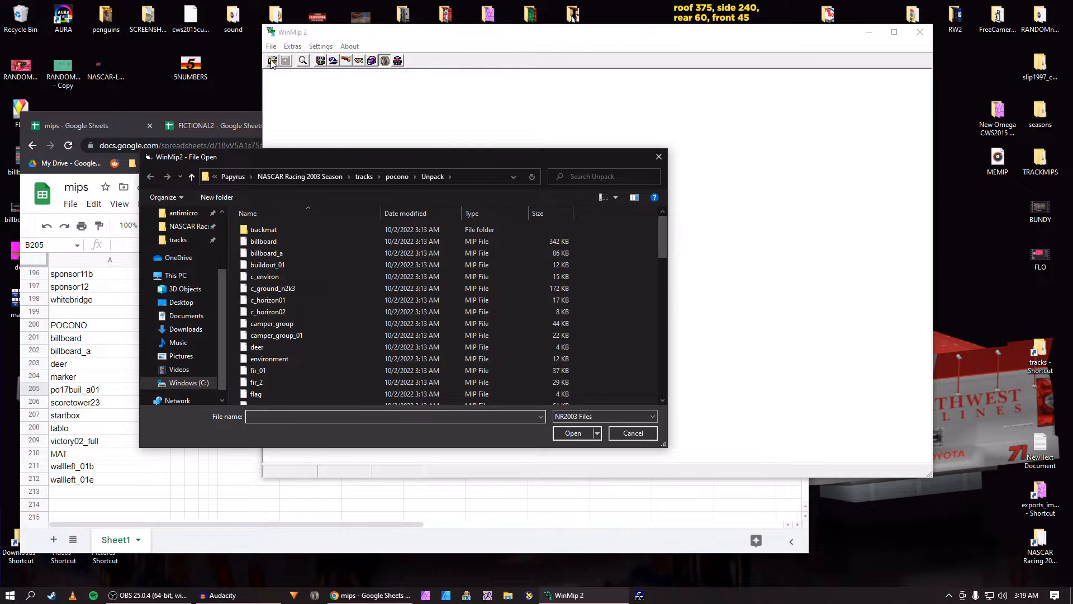
drag(305, 157, 312, 156)
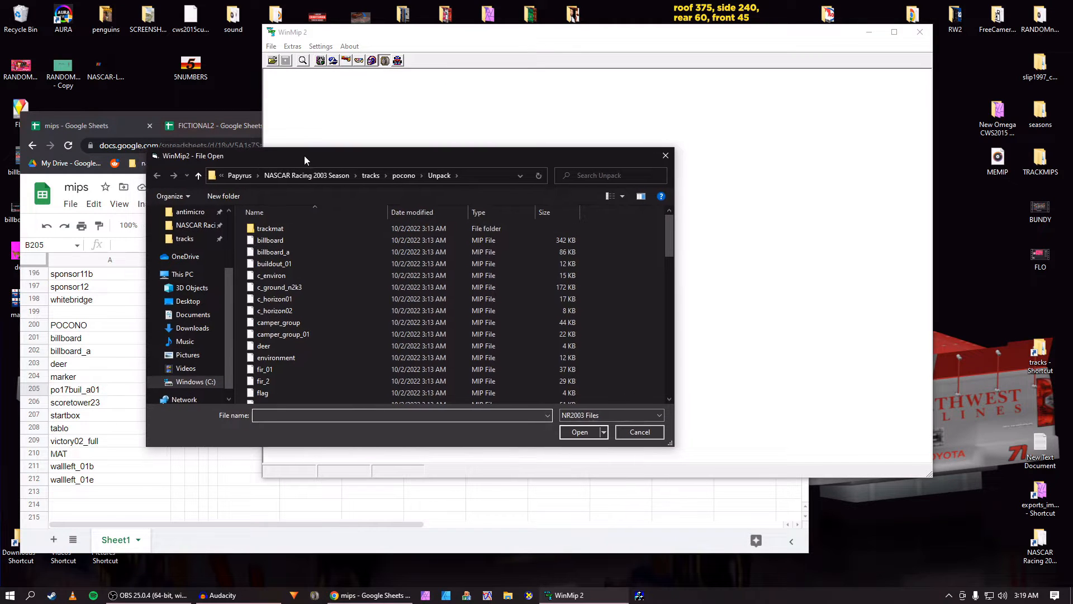
scroll(322, 303, down, 3)
scroll(321, 316, down, 5)
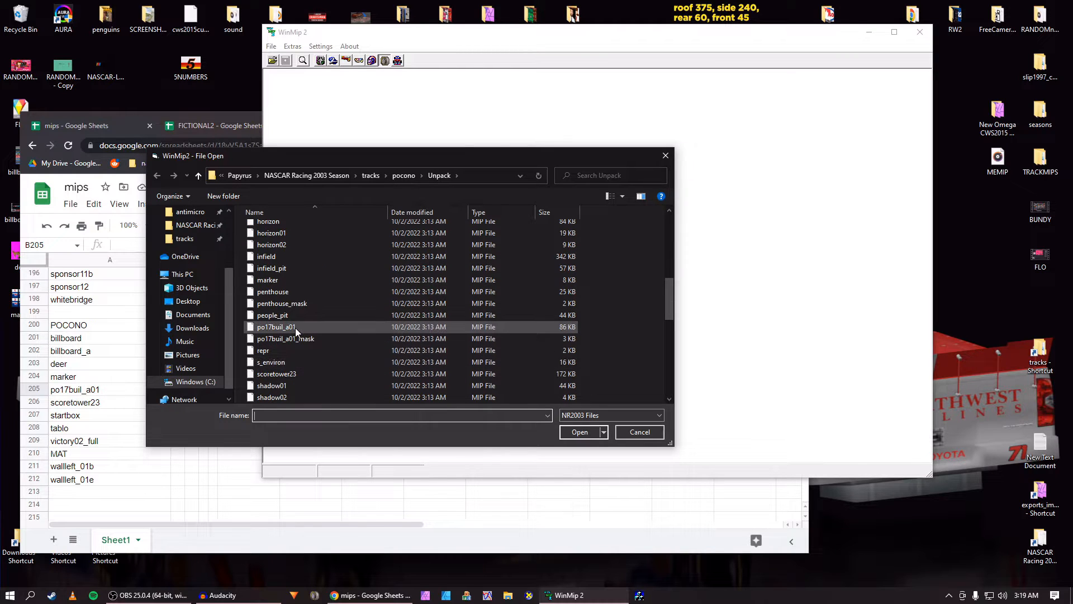
click(295, 328)
click(569, 432)
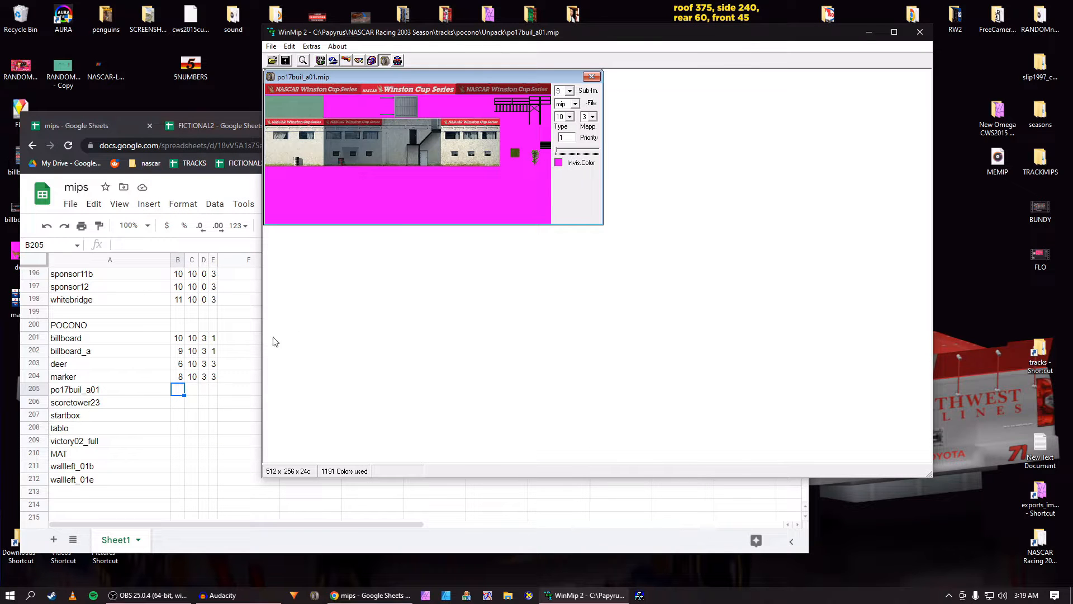
Switch to the mips spreadsheet and enter po17buil_a01's settings 9, 10, 3 and 1 in cells B205 to E205
click(177, 391)
text(9)
key(Tab)
text(10)
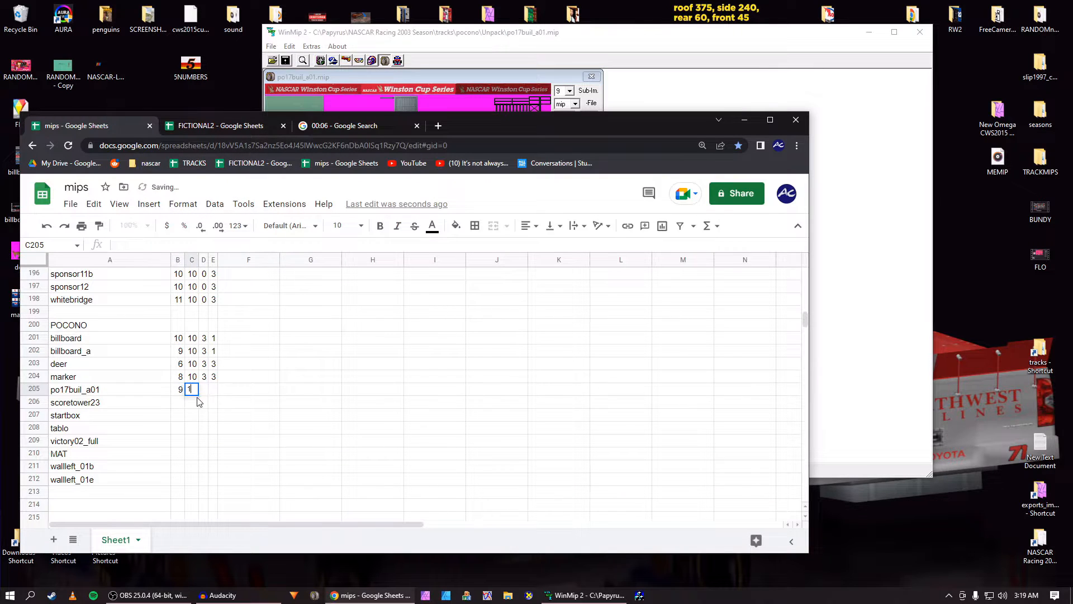
key(Tab)
text(3)
key(Tab)
text(1)
key(Return)
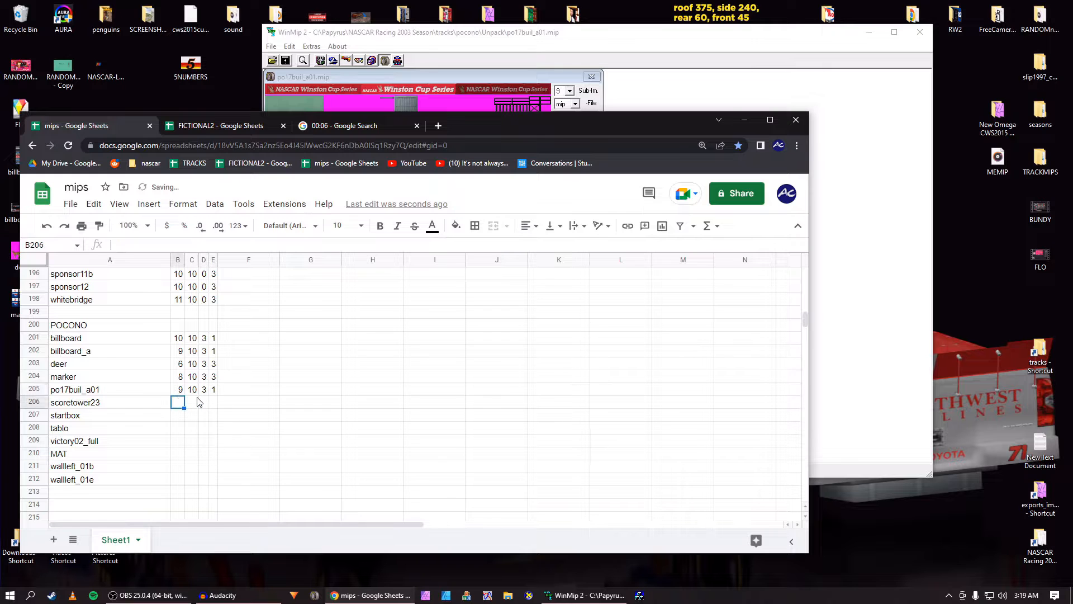
Switch to WinMip 2, set the po17buil_a01 image's file format to bmp, save it to the Desktop, and close the image
key(alt+Tab)
click(570, 103)
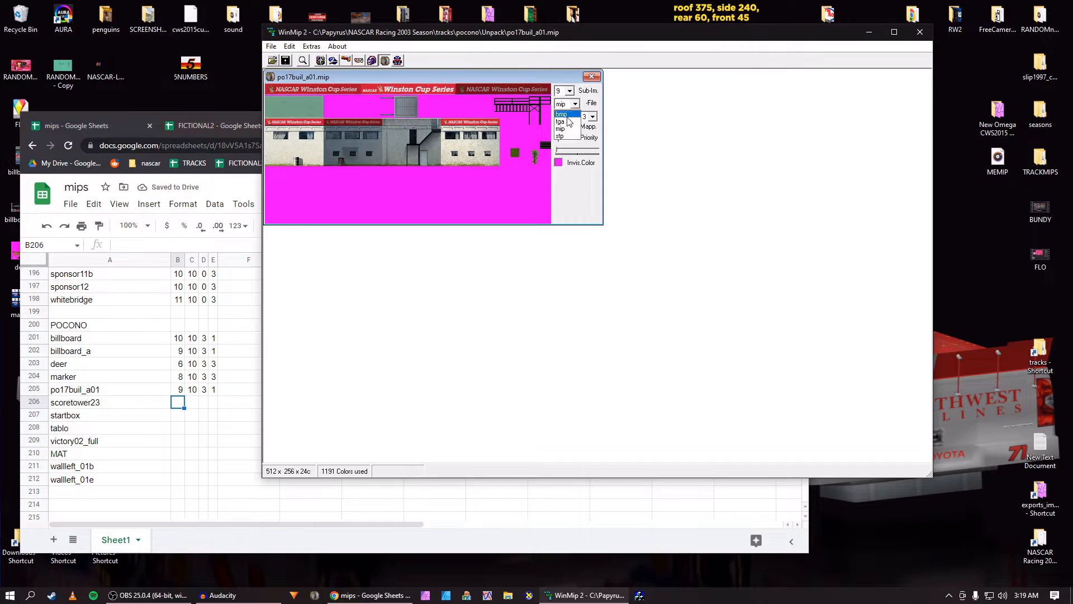
click(568, 115)
click(289, 62)
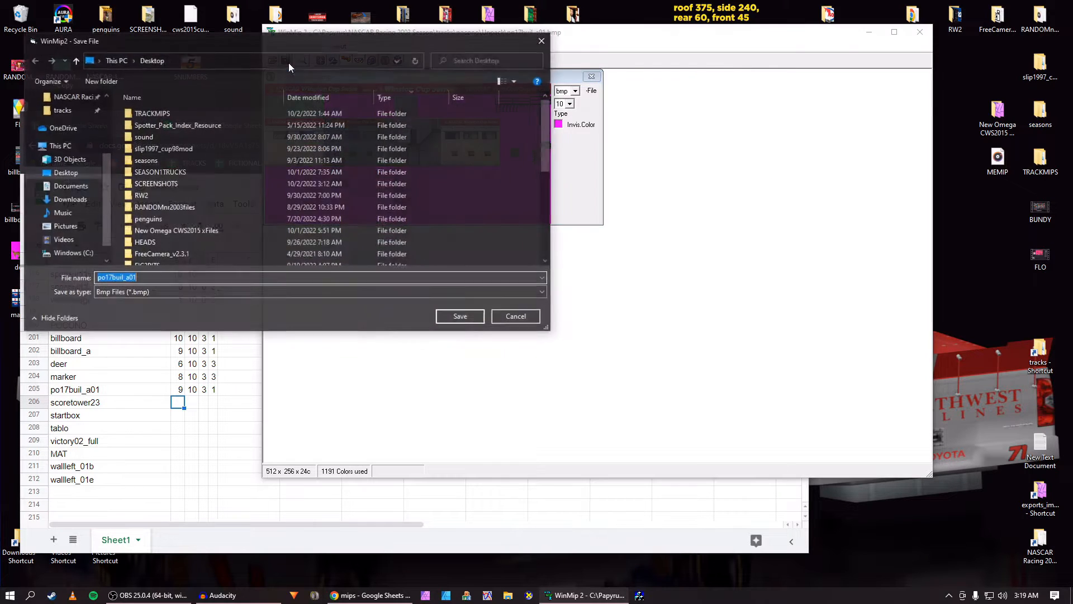
key(Return)
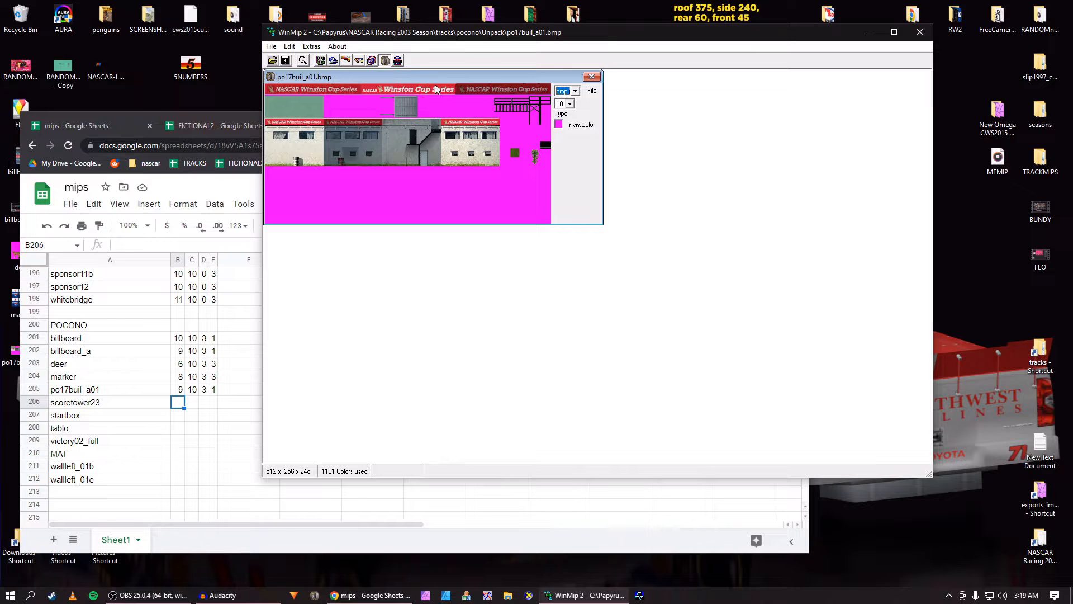
click(594, 76)
Open the scoretower23 mip from the pocono Unpack folder
click(274, 61)
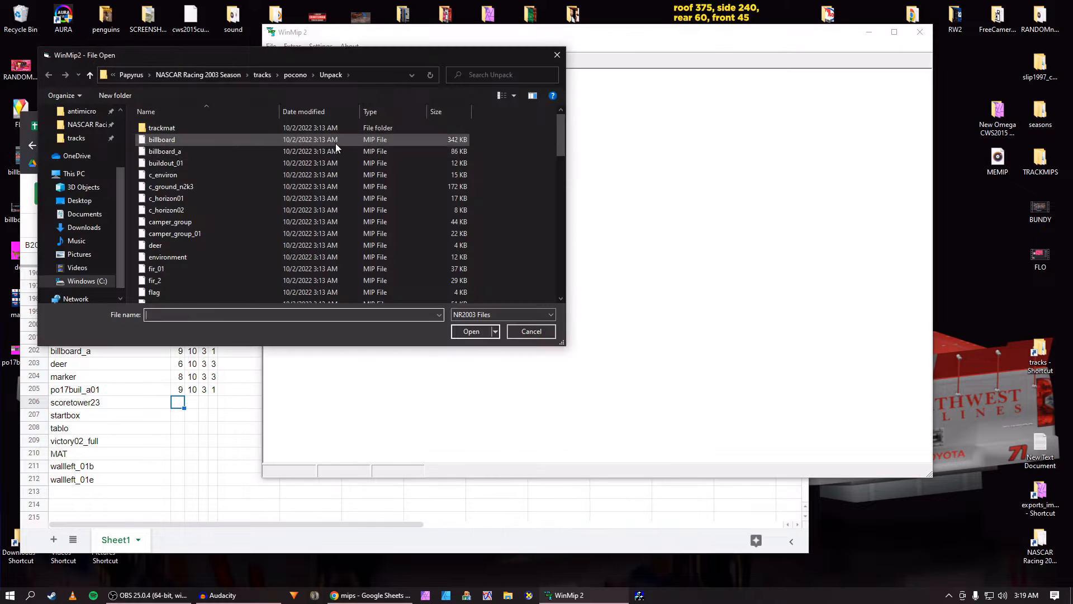
scroll(317, 216, down, 7)
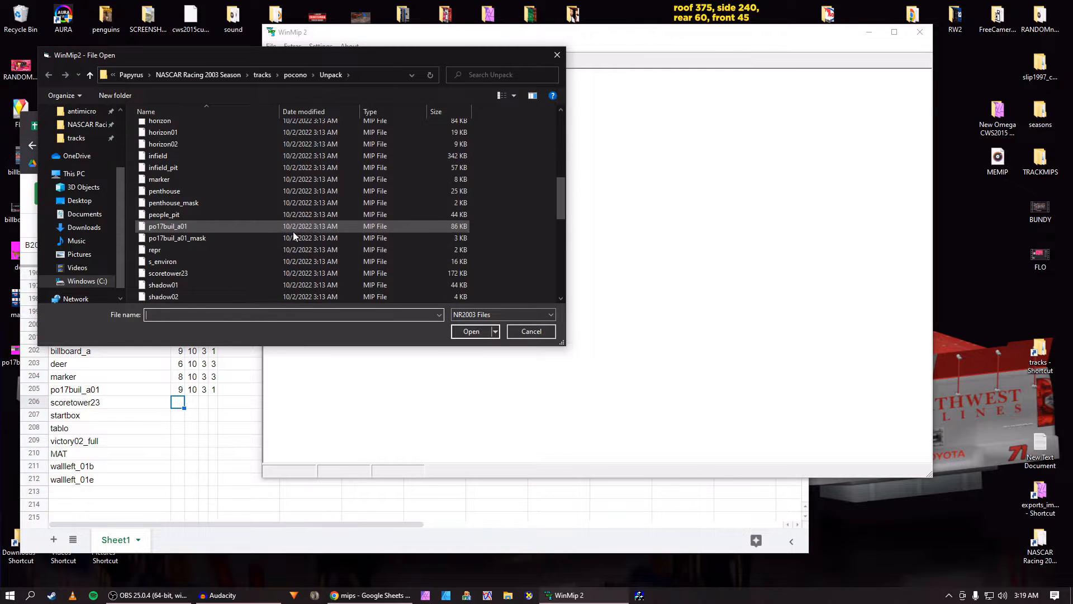
scroll(217, 235, down, 2)
click(186, 202)
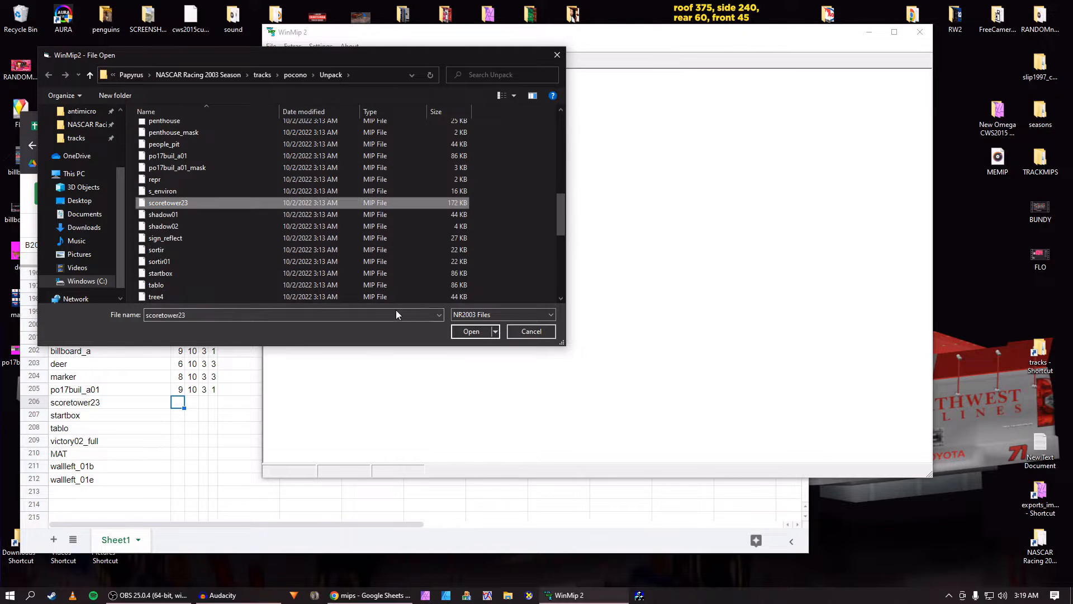
click(454, 332)
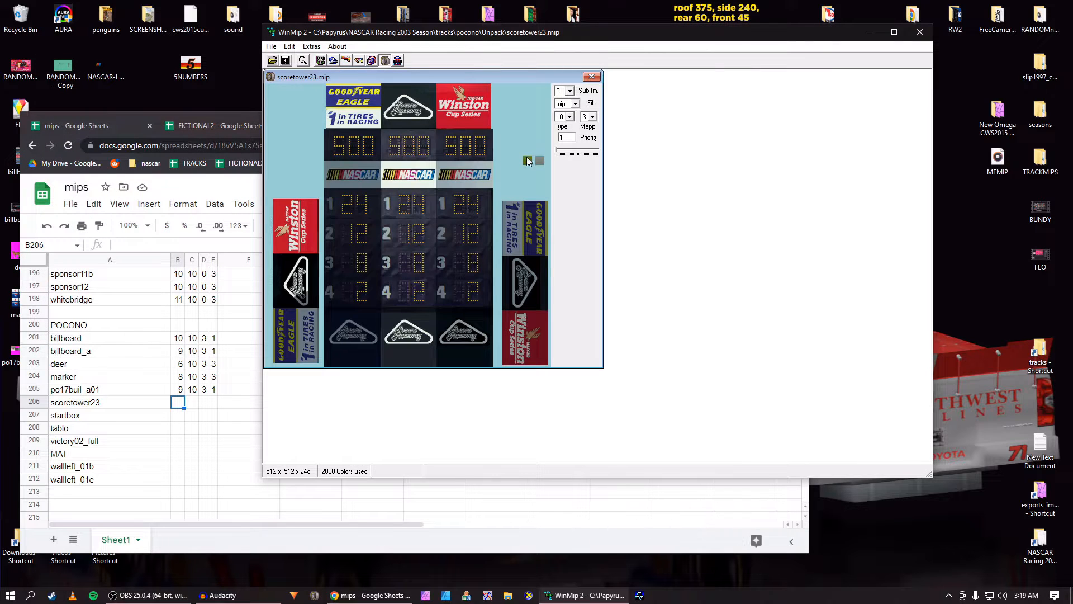
Switch to the mips spreadsheet and enter scoretower23's settings 9, 10, 3 and 1 in cells B206 to E206
click(178, 404)
text(9)
key(Tab)
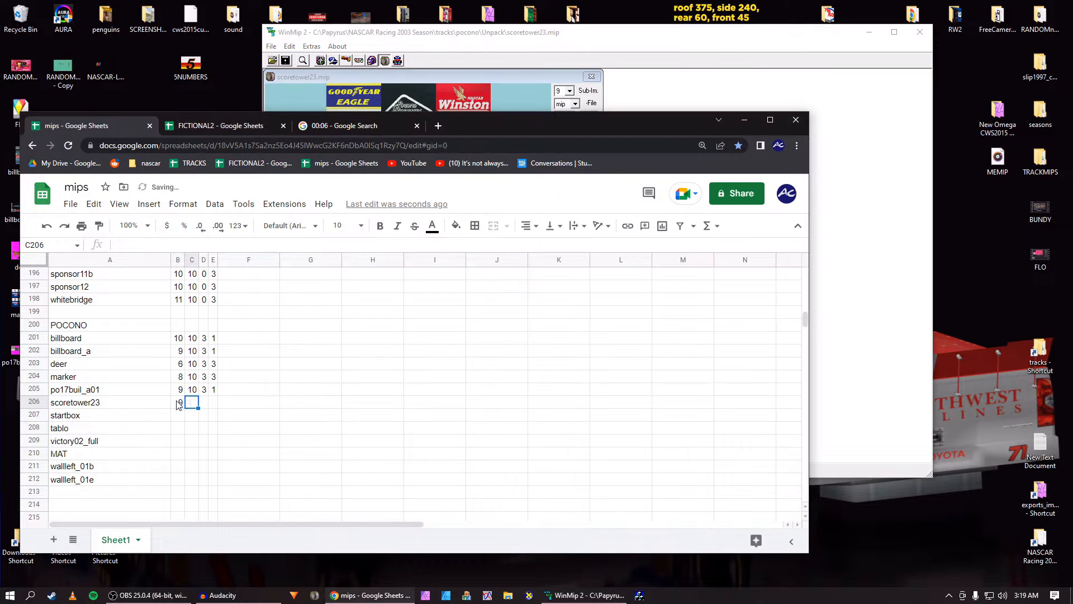
text(10)
key(Tab)
text(3)
key(Tab)
text(1)
key(Return)
Switch to WinMip 2, set the scoretower23 image's file format to bmp, save it to the Desktop, and close the image
key(alt+Tab)
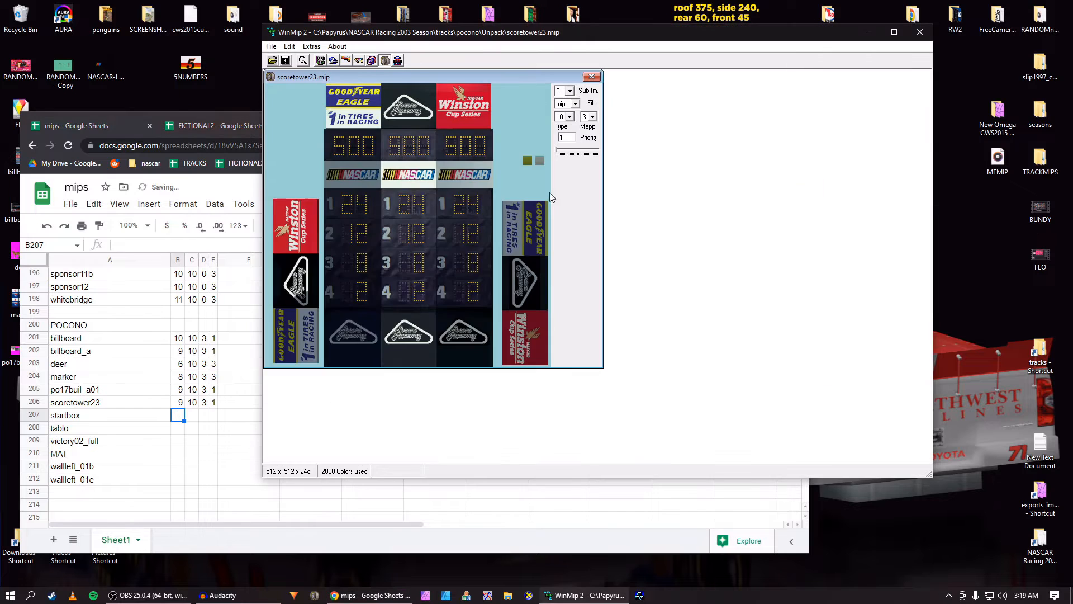
click(575, 104)
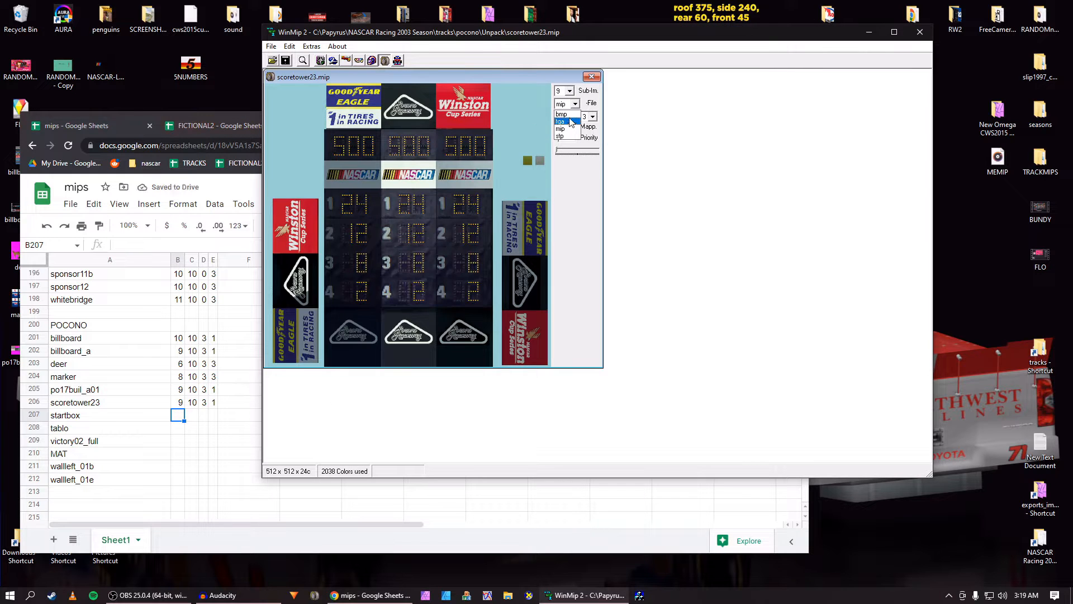
click(570, 122)
click(575, 91)
click(562, 102)
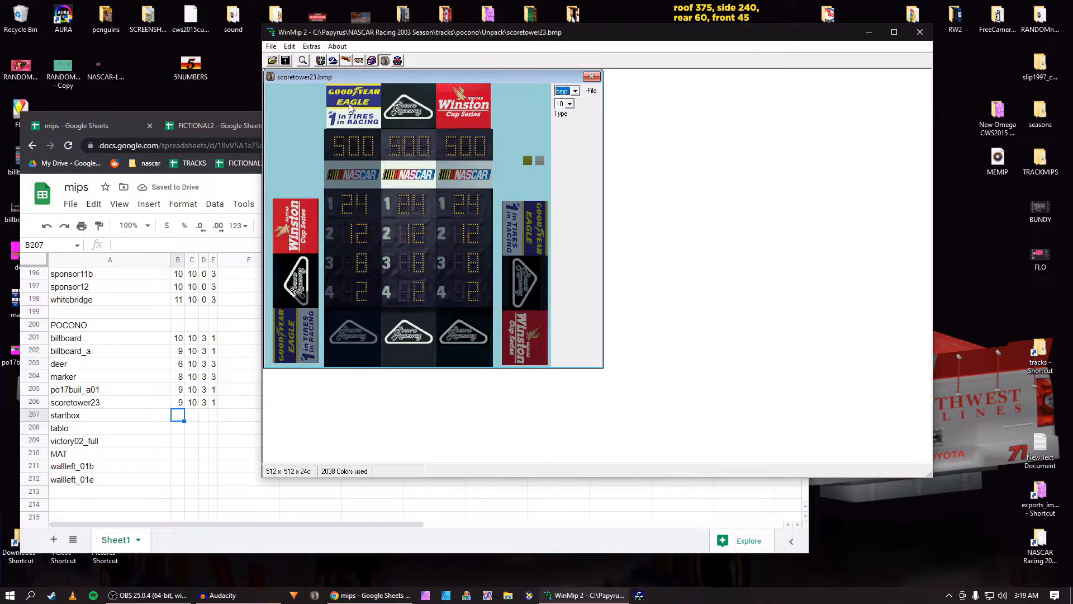
click(285, 60)
key(Return)
click(592, 76)
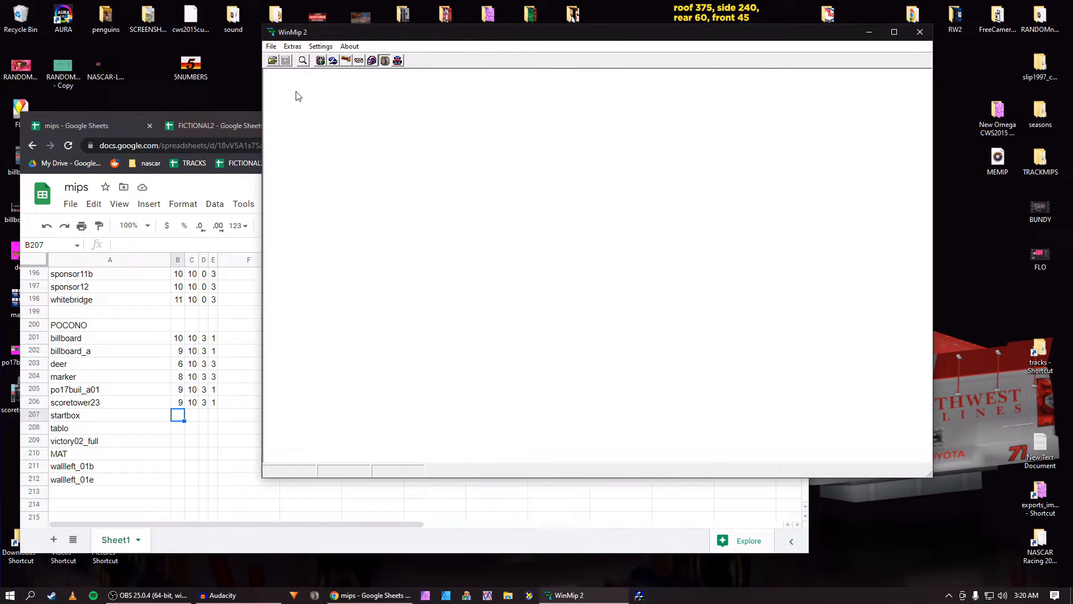
Open the startbox mip from the pocono Unpack folder
click(272, 60)
scroll(330, 225, down, 8)
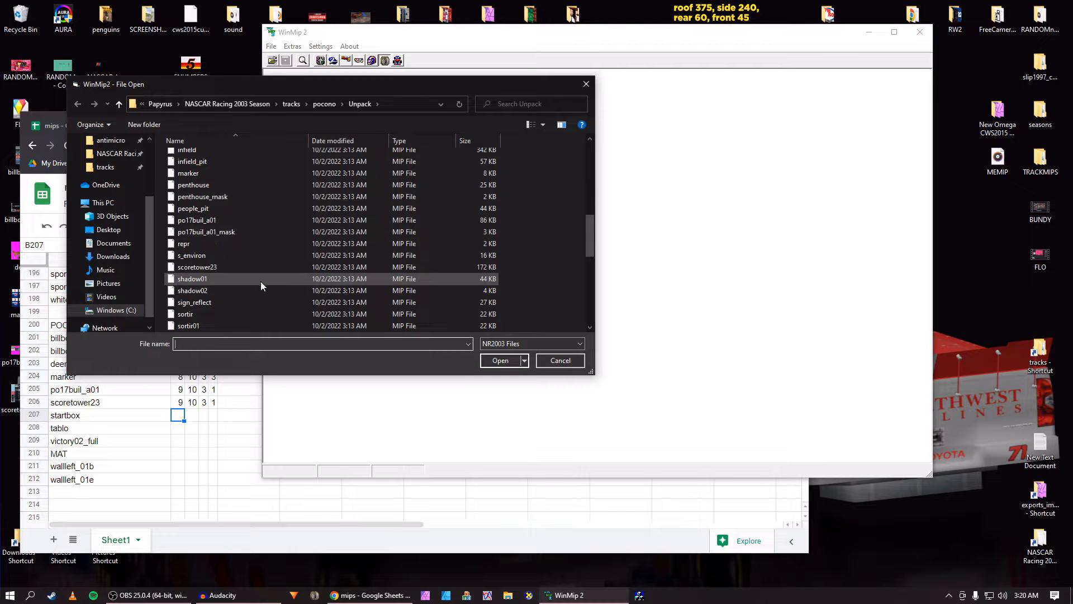
scroll(229, 305, down, 1)
click(204, 302)
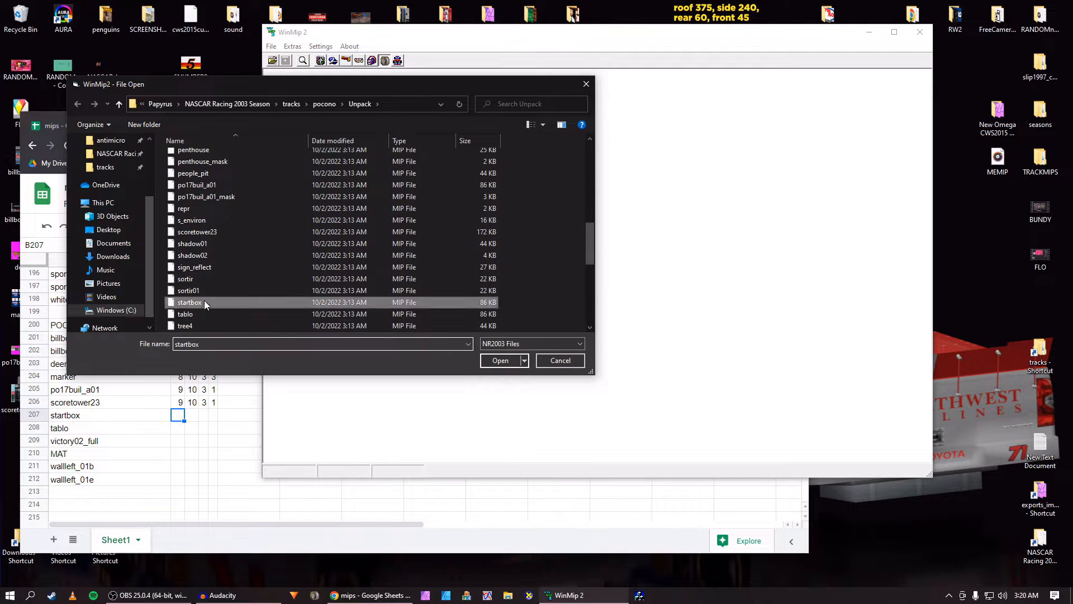
click(501, 361)
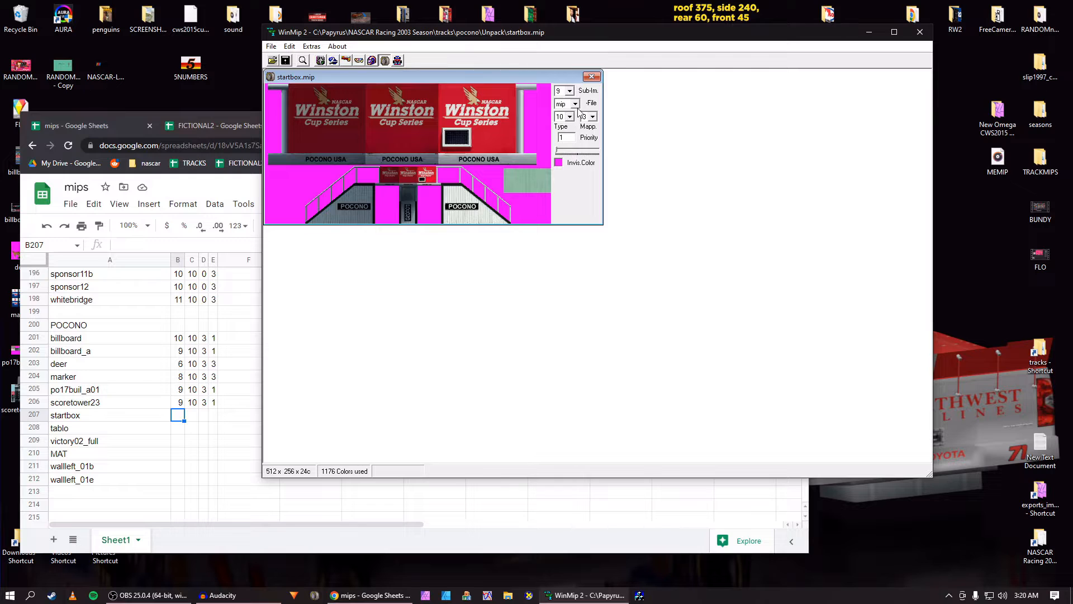
Switch to the mips spreadsheet and enter startbox's settings 9, 10, 3 and 1 in cells B207 to E207
key(alt+Tab)
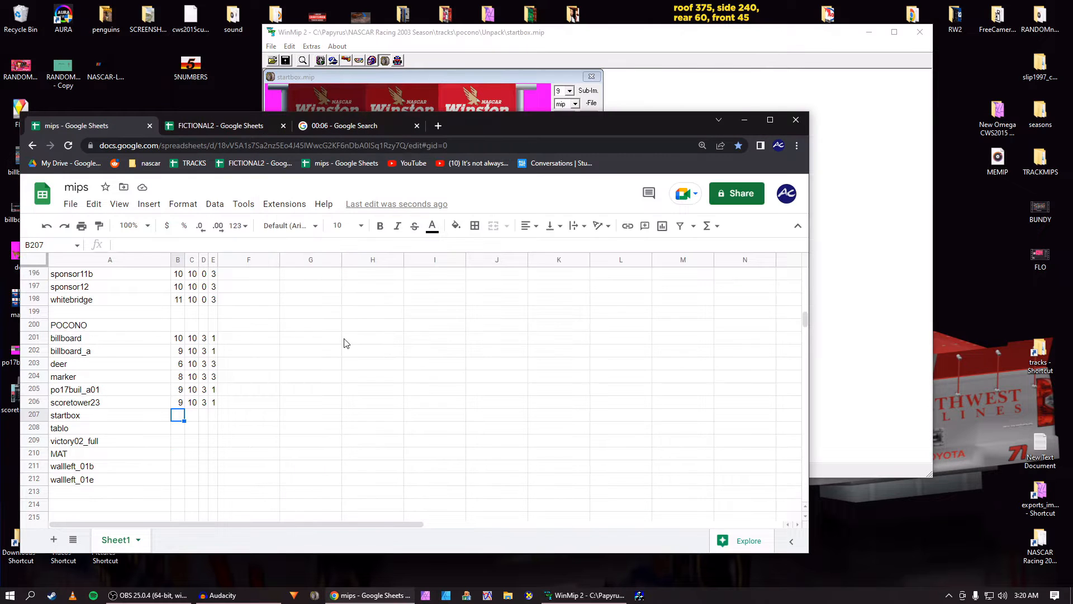
text(9	10	3	1)
key(Return)
Switch to WinMip 2, set the startbox image's file format to bmp, save it to the Desktop, and close the image
key(alt+Tab)
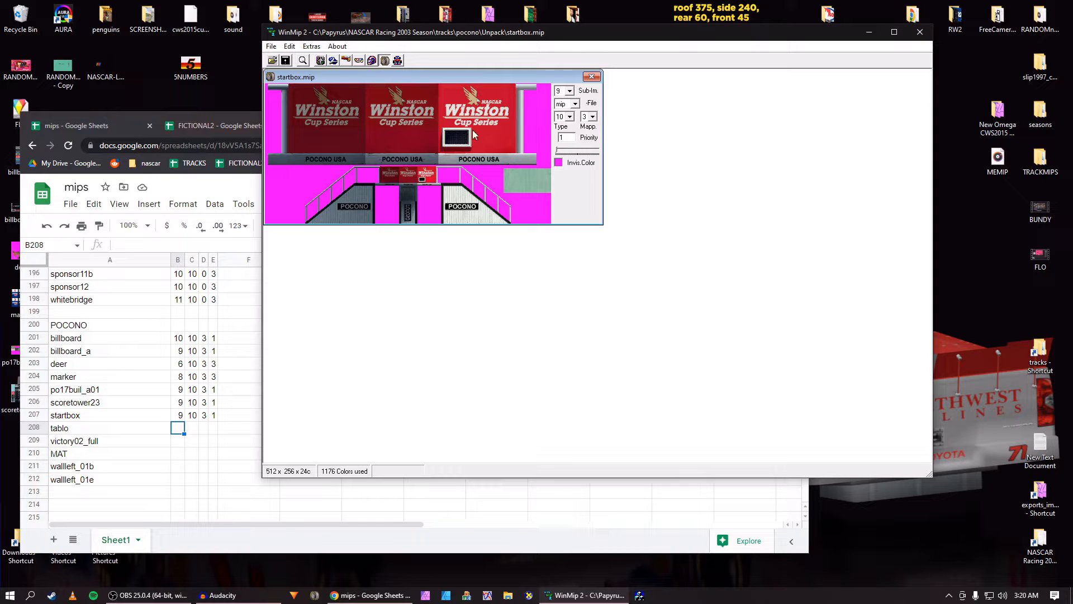
click(561, 104)
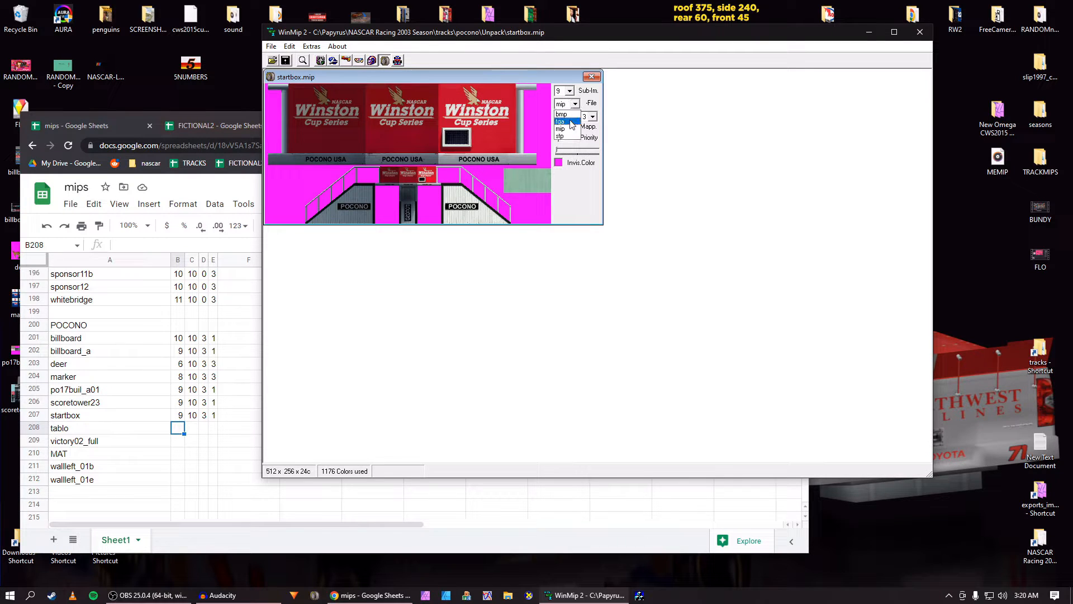
click(562, 118)
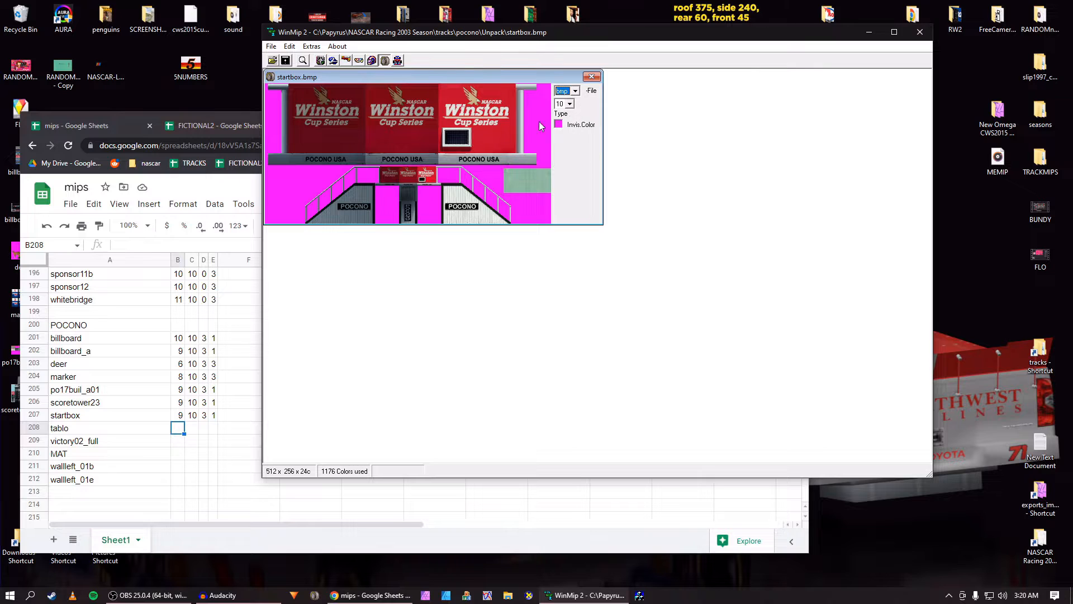
click(285, 60)
key(Return)
click(591, 77)
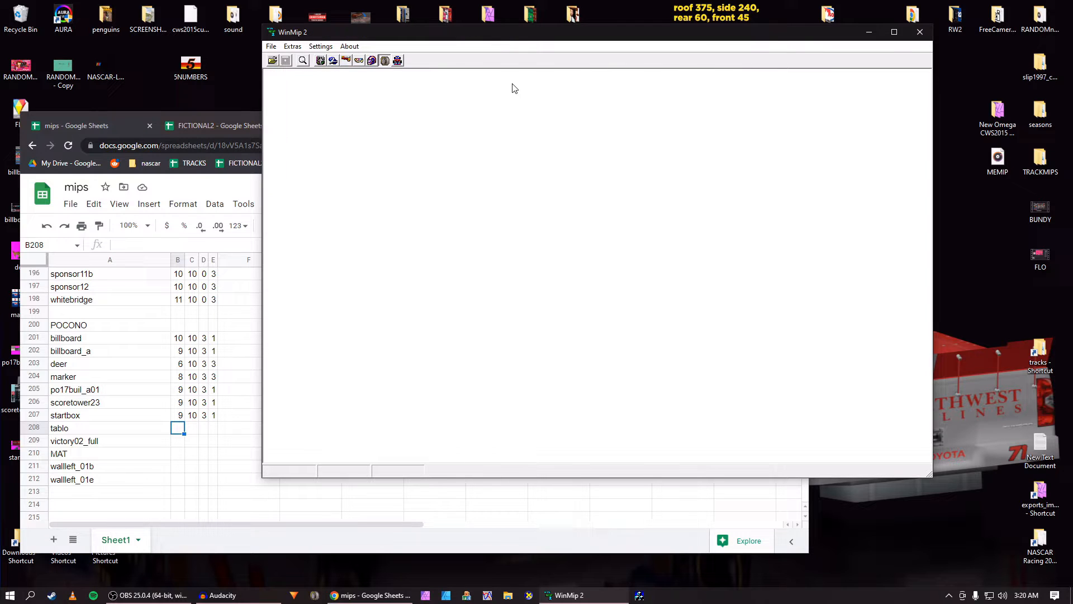
Open the tablo mip from the pocono Unpack folder
click(272, 60)
scroll(360, 257, down, 5)
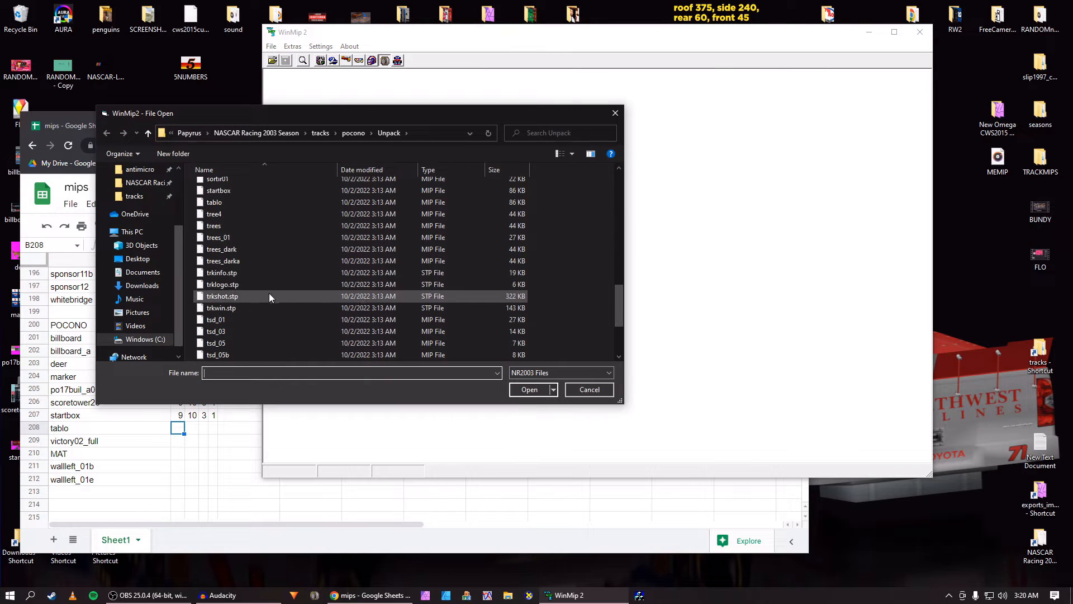
scroll(240, 257, up, 1)
click(227, 230)
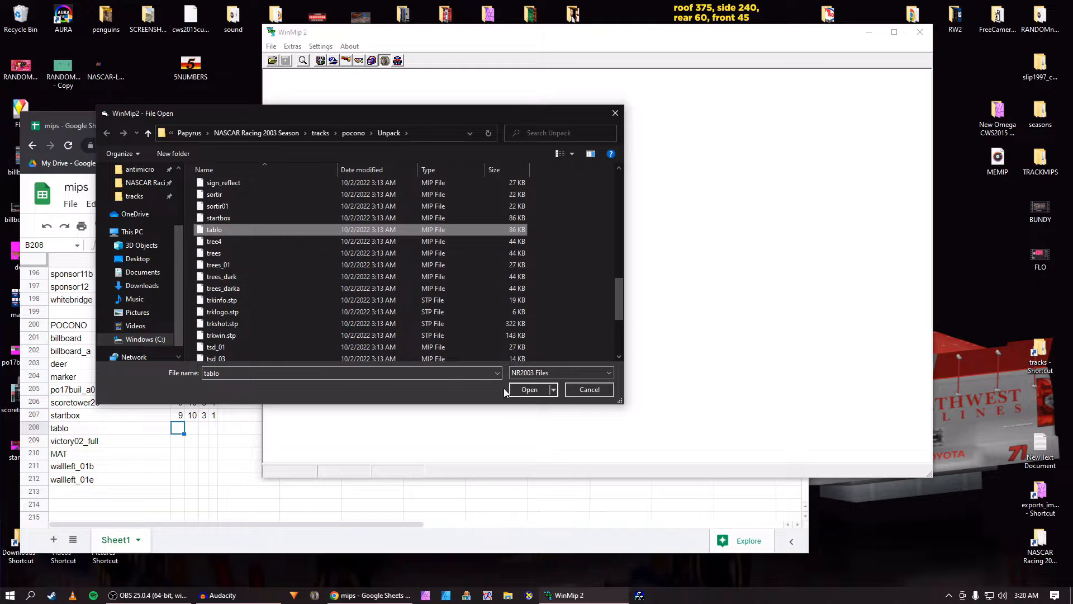
click(528, 390)
Switch to the mips spreadsheet and enter tablo's settings 9, 10, 3 and 1 in cells B208 to E208
key(alt+Tab)
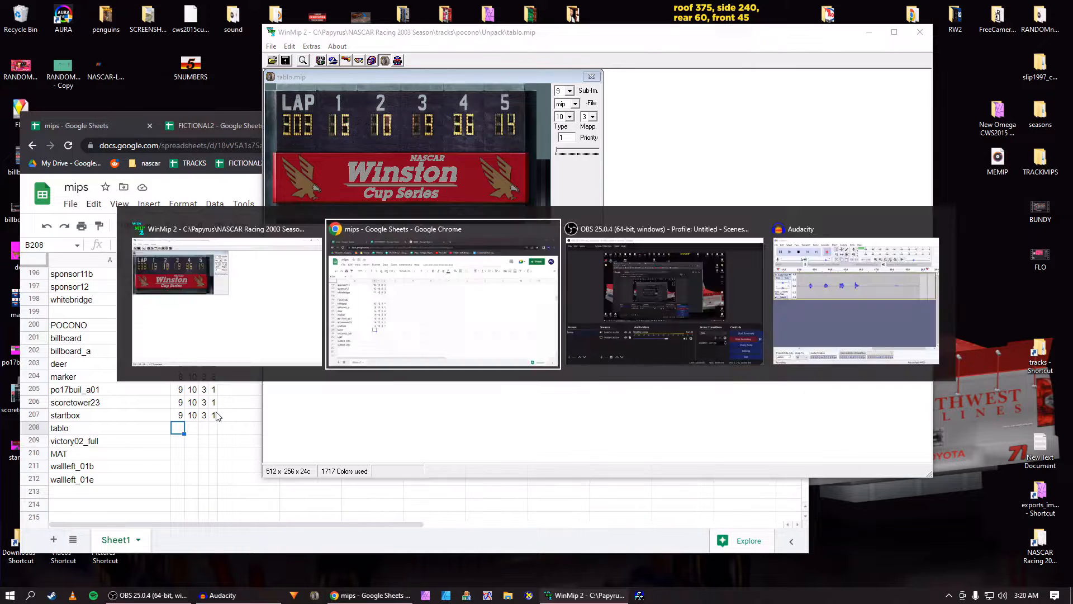
text(9)
key(Tab)
text(10)
key(Tab)
text(3)
key(Tab)
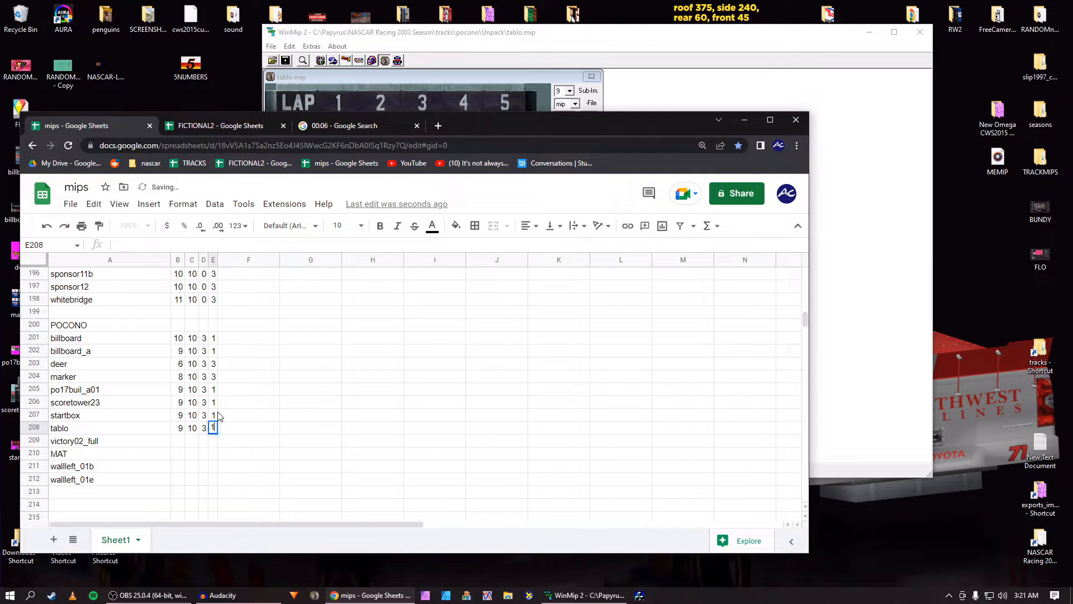
text(1)
key(Return)
Switch to WinMip 2, set the tablo image's file format to bmp, save it to the Desktop, and close the image
key(alt+Tab)
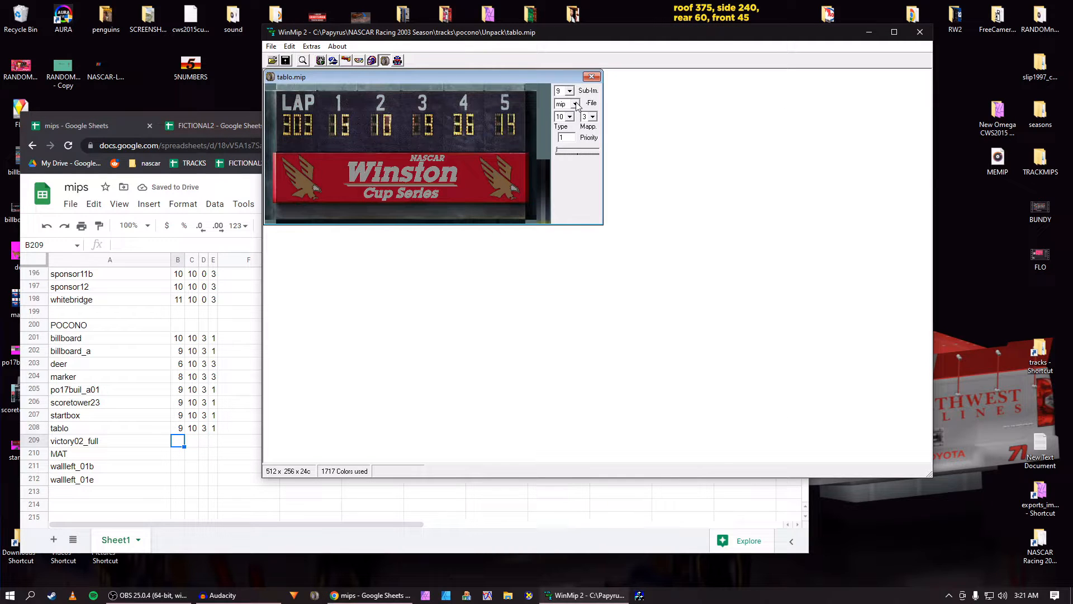
click(575, 104)
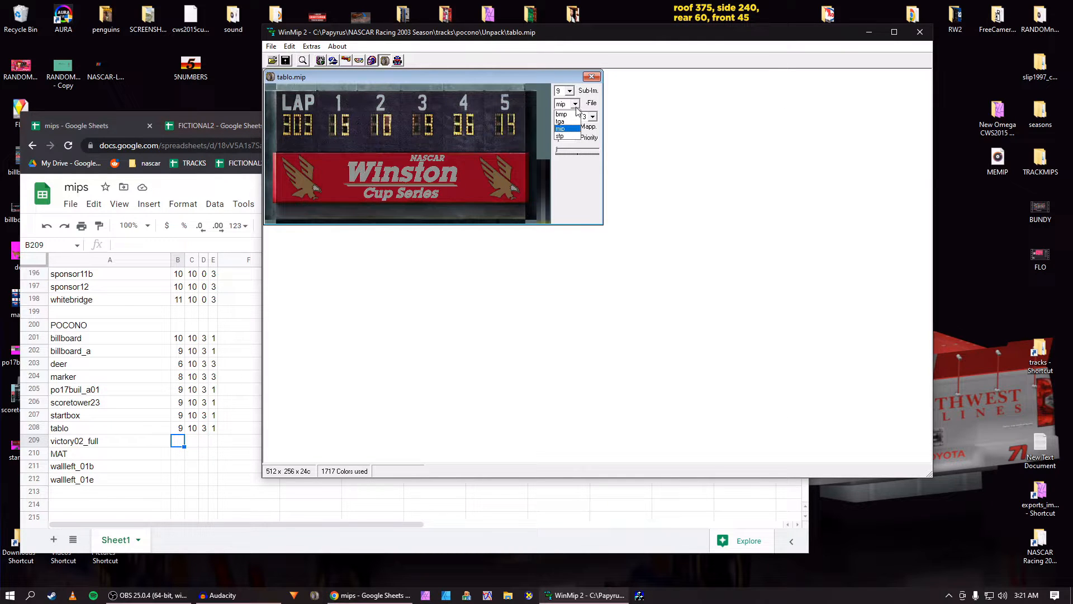
click(576, 114)
click(285, 60)
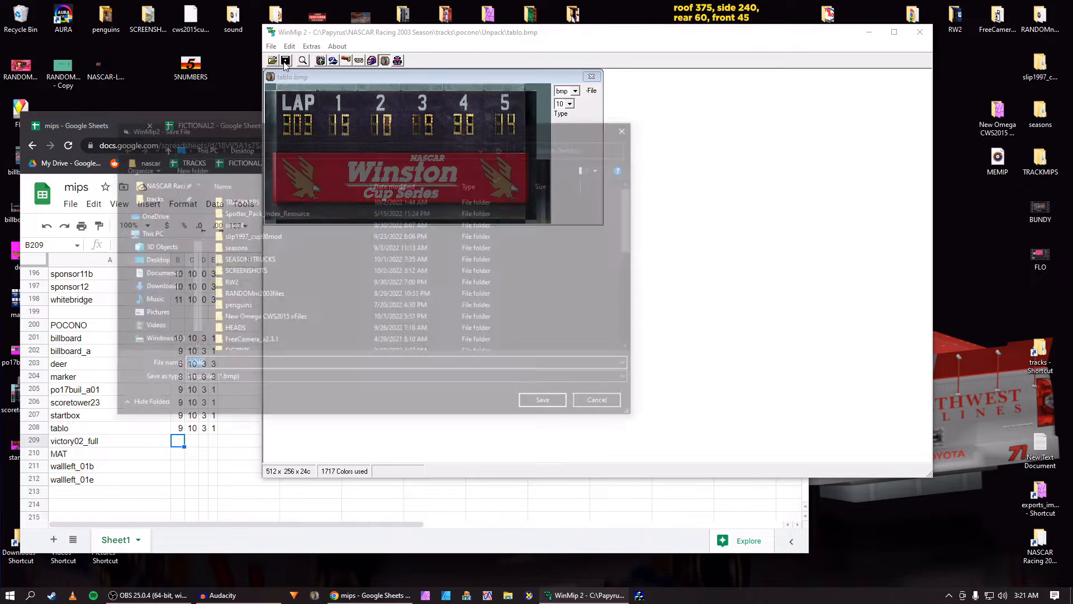
key(Return)
click(592, 77)
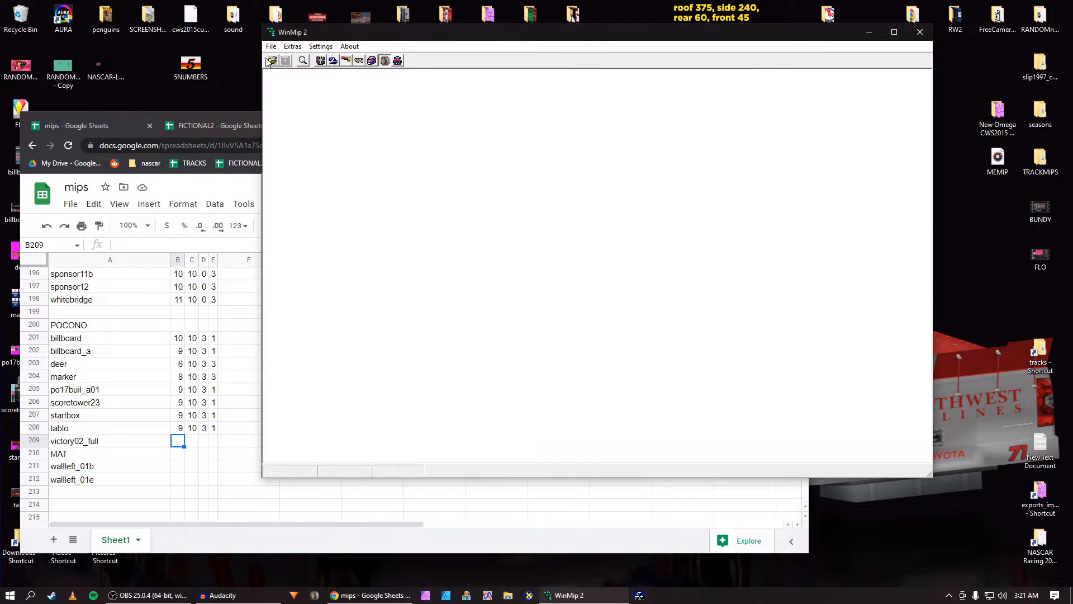
Open the victory02_full mip from the pocono Unpack folder and look over the whole image
click(272, 61)
drag(317, 153, 373, 133)
scroll(335, 307, down, 6)
scroll(349, 313, down, 10)
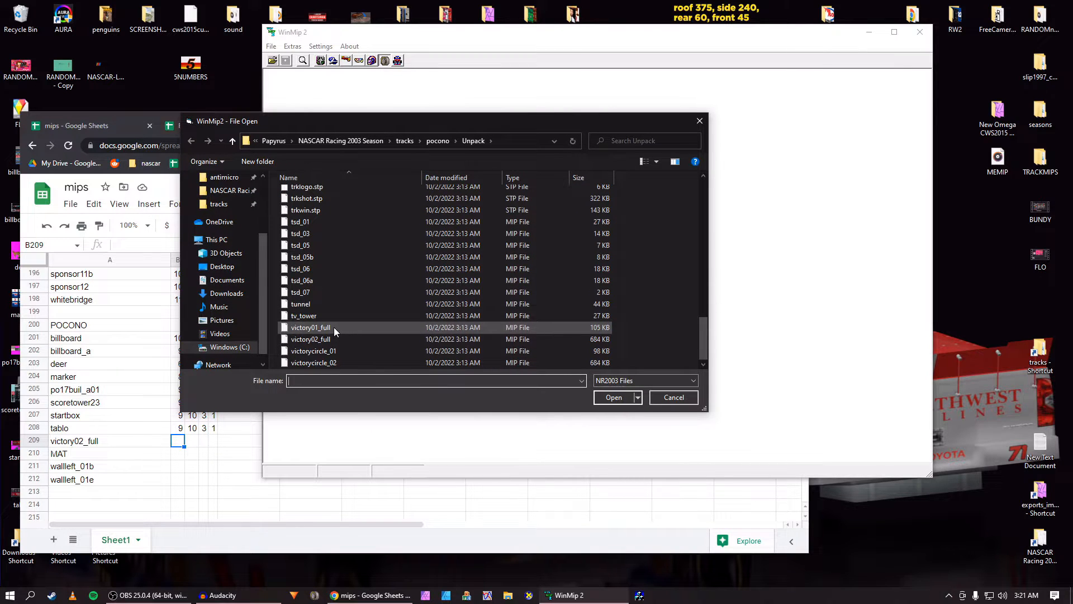
click(330, 338)
click(613, 397)
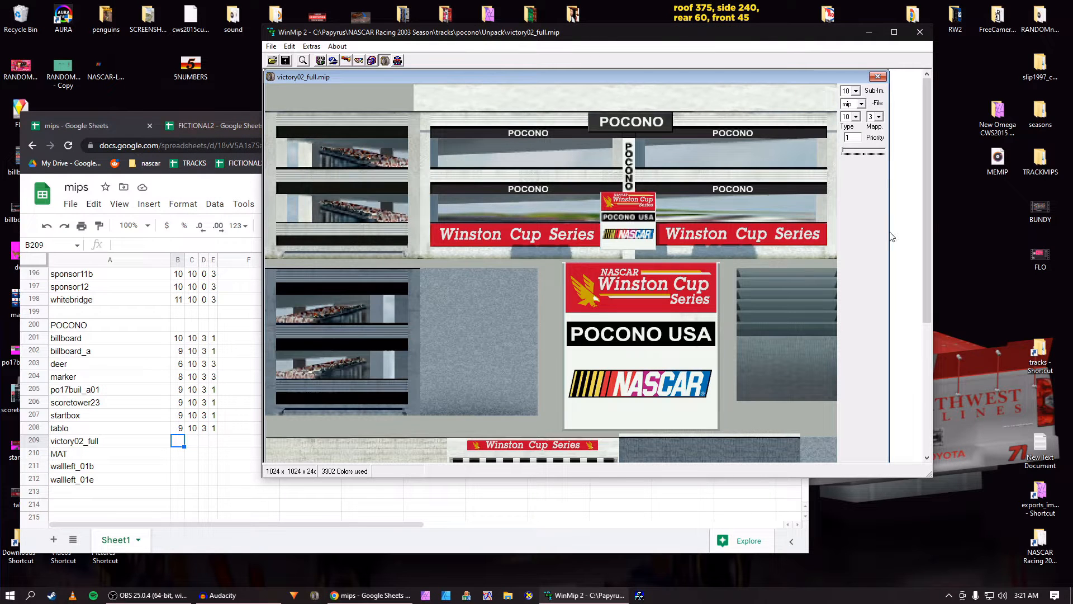
drag(927, 217, 933, 348)
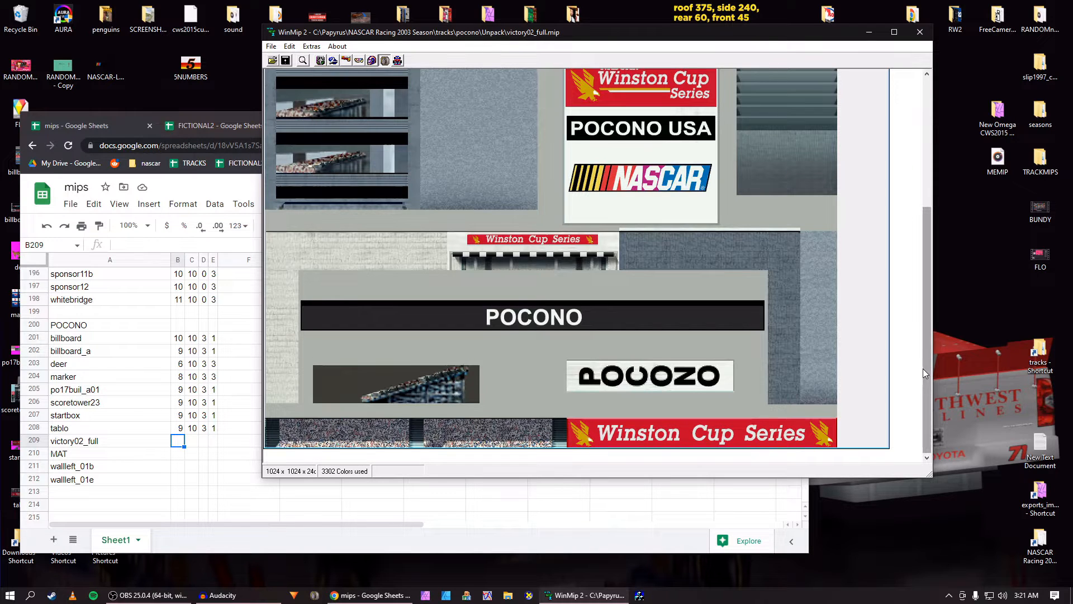
drag(924, 368, 923, 238)
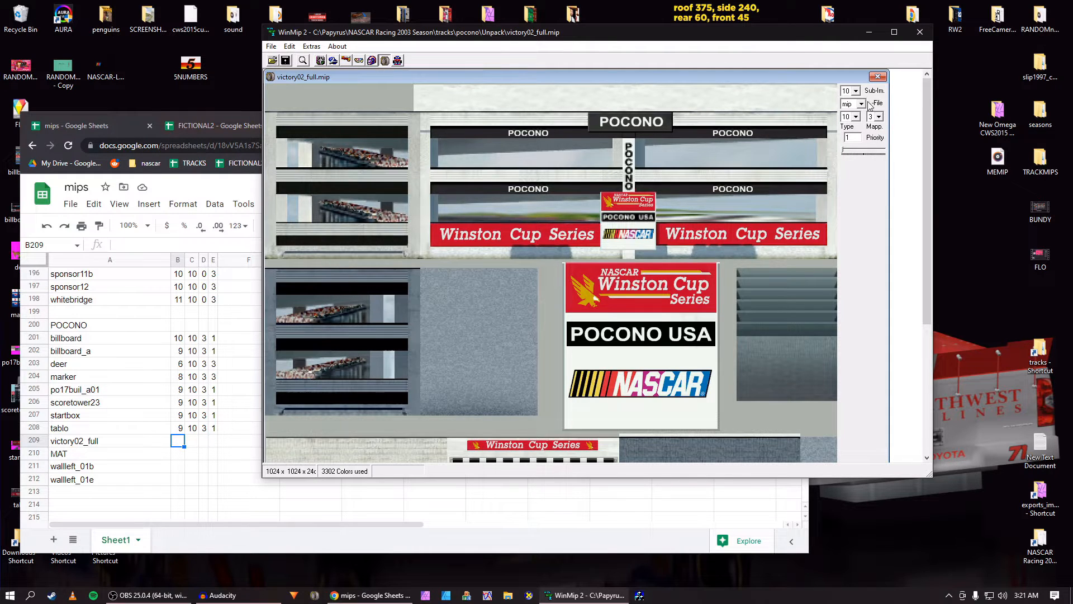
Switch to the mips spreadsheet, enter victory02_full's settings 10, 10, 3 and 1 in cells B209 to E209, and select cell B211
click(175, 453)
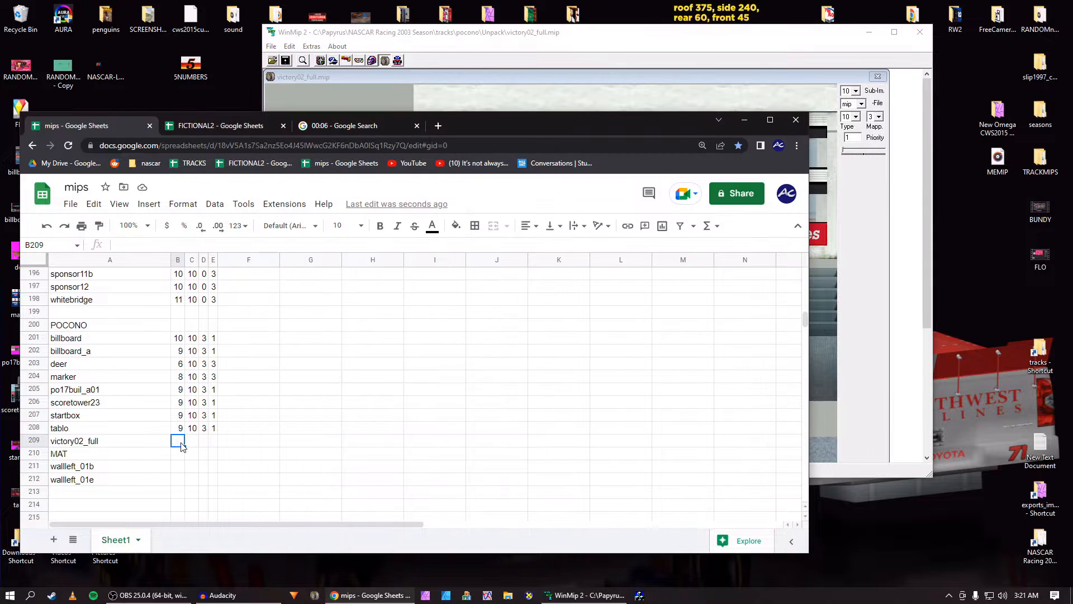
text(10)
key(Tab)
text(10)
key(Tab)
text(3)
key(Tab)
text(1)
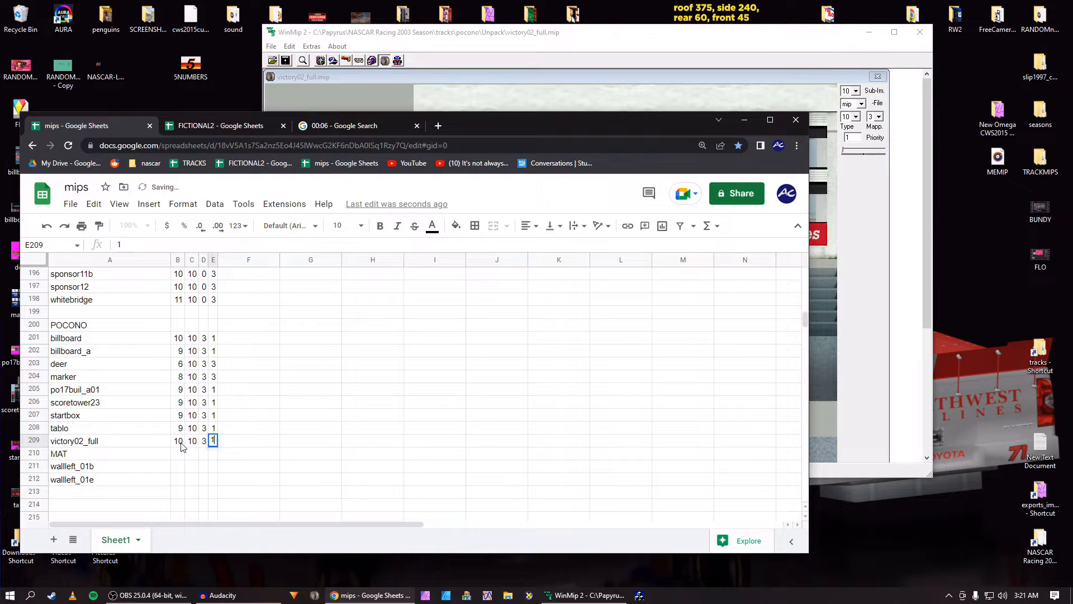
key(Down)
key(Down)
key(Left)
key(Left)
key(Left)
Switch to WinMip 2, set the victory02_full image's file format to bmp, save it to the Desktop, and close the image
key(alt+Tab)
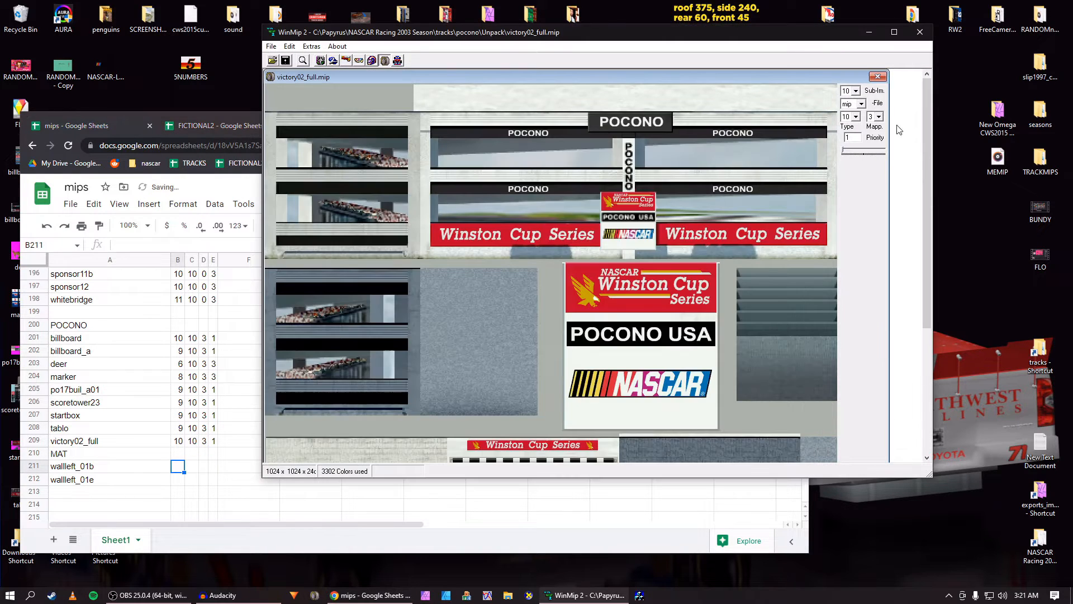
click(858, 104)
click(853, 115)
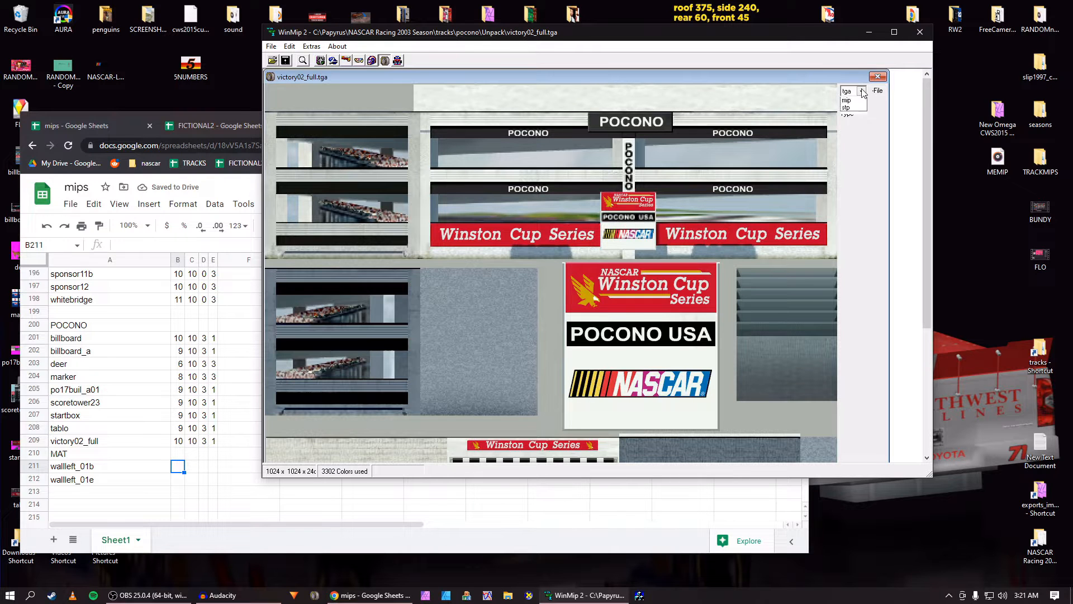
click(286, 60)
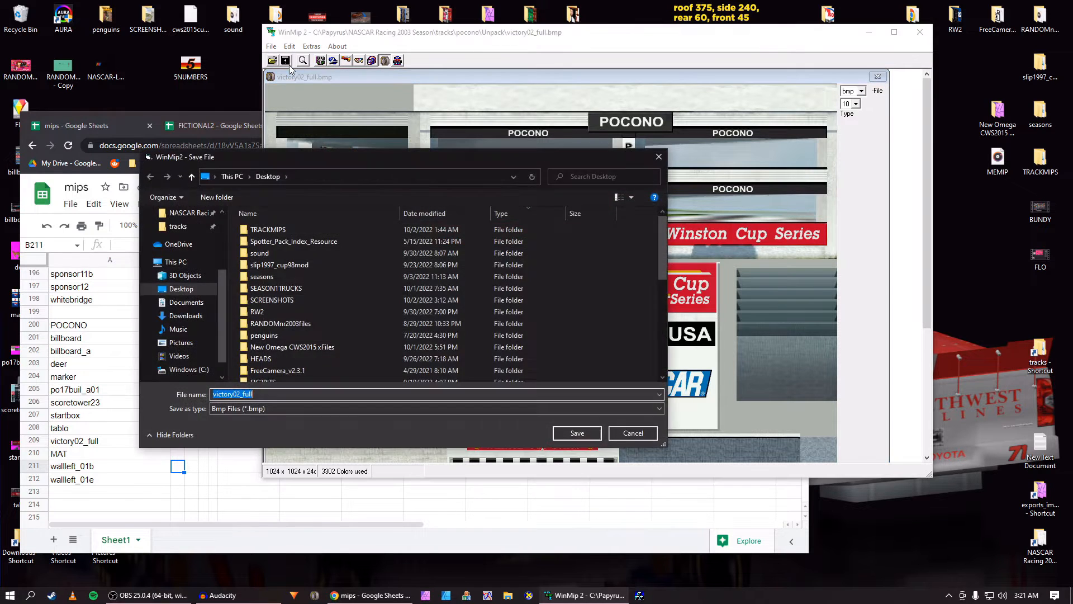
key(Return)
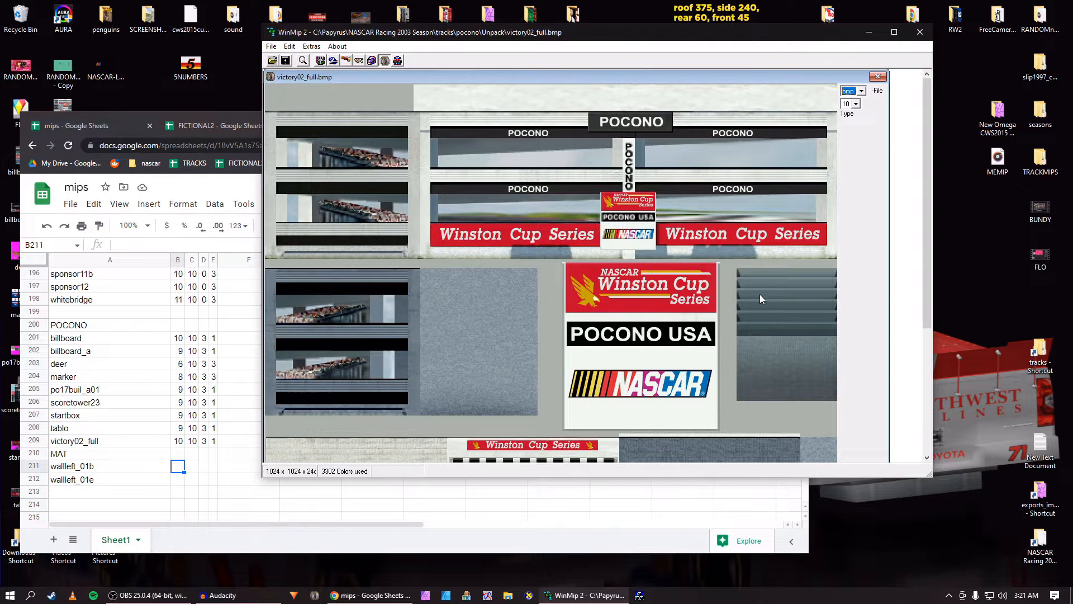
click(878, 76)
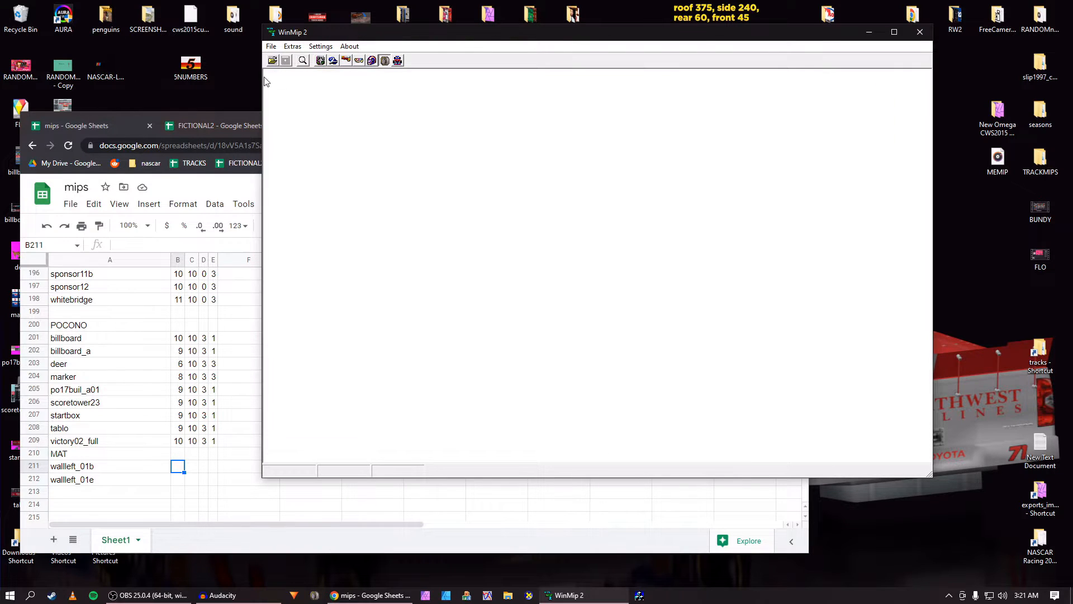
Open the wallleft_01b mip from the trackmat folder inside pocono's Unpack folder, with the files sorted by name
click(272, 60)
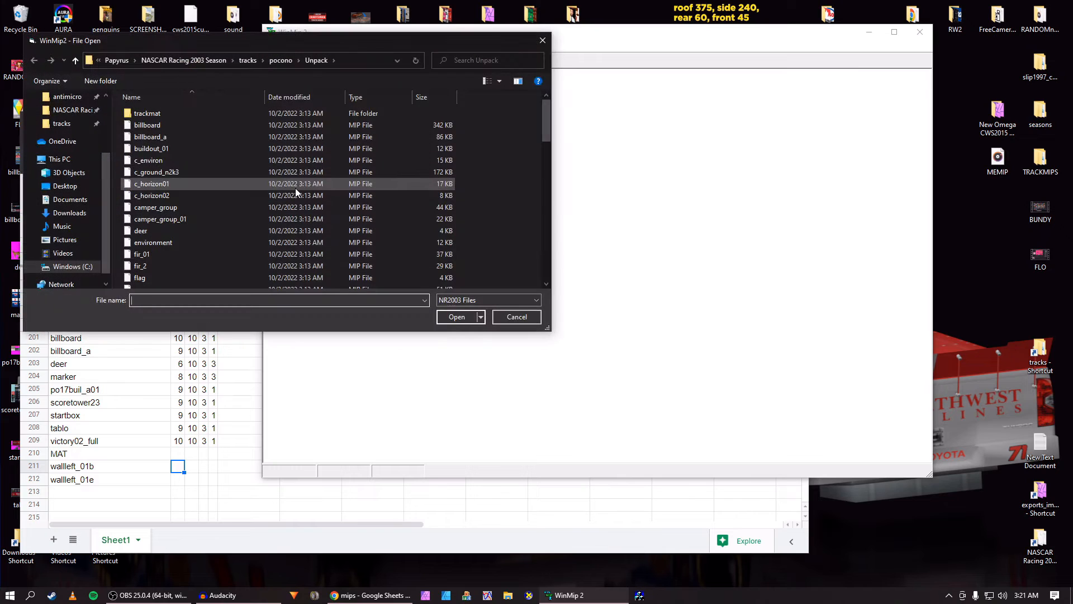
scroll(252, 197, down, 3)
scroll(252, 196, up, 5)
double_click(171, 114)
scroll(181, 164, down, 5)
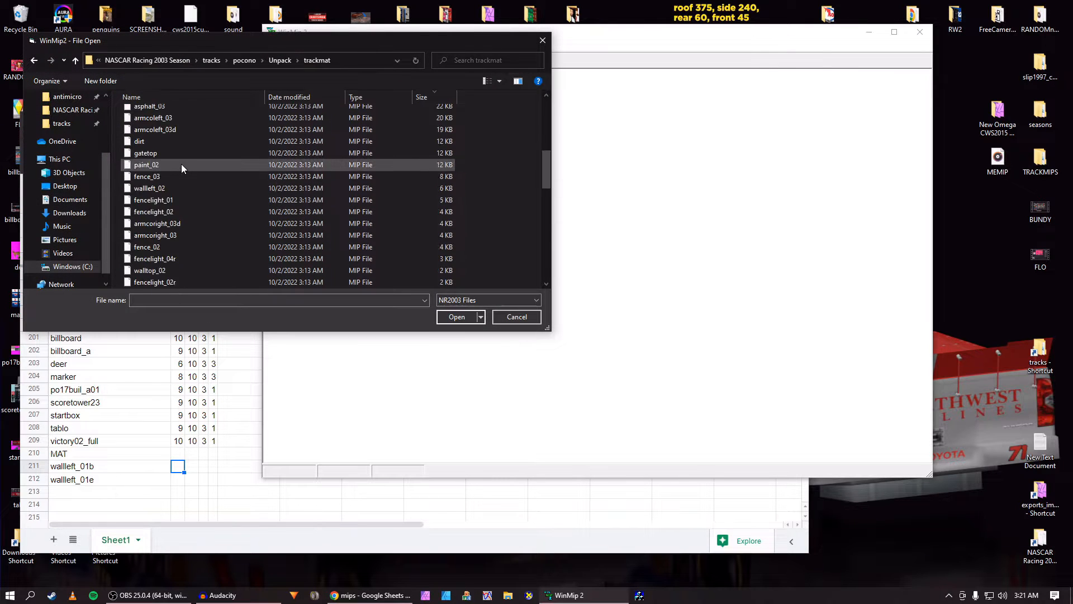
scroll(181, 200, down, 5)
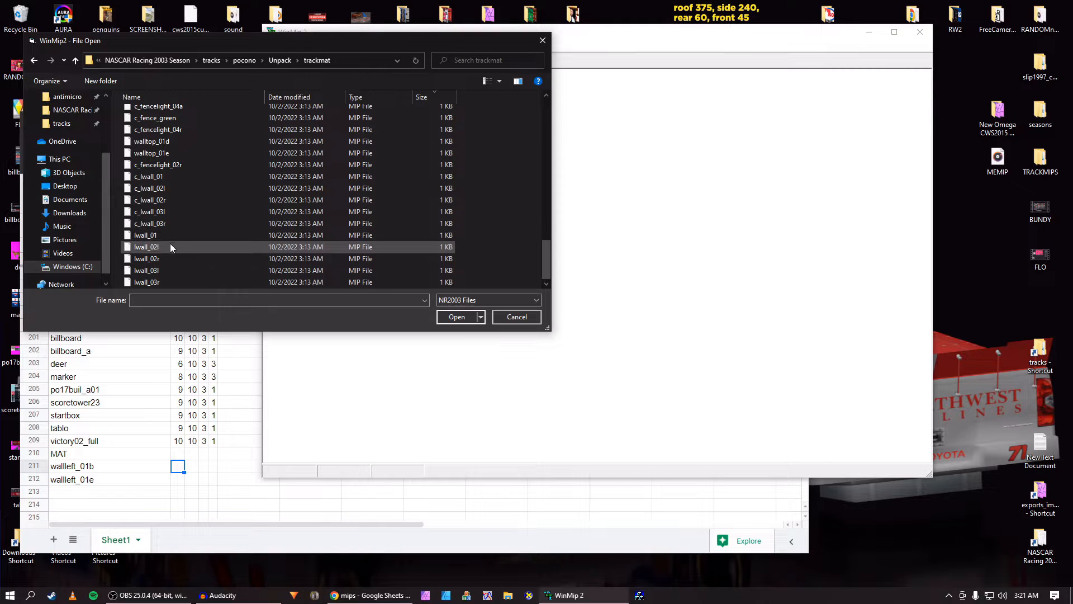
scroll(173, 229, up, 1)
scroll(176, 224, down, 1)
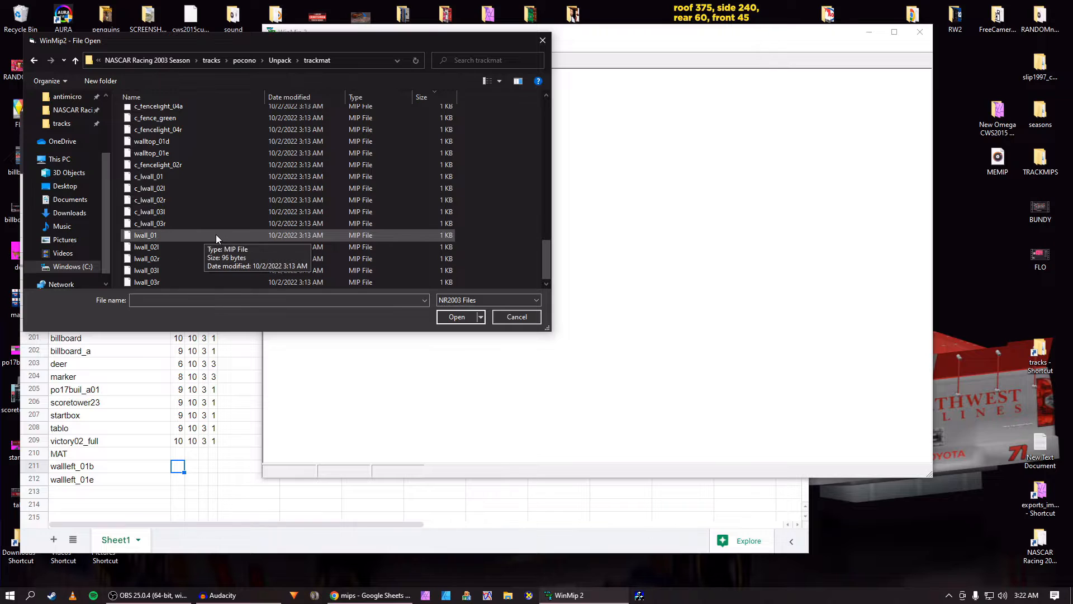
scroll(216, 234, up, 5)
scroll(217, 239, up, 12)
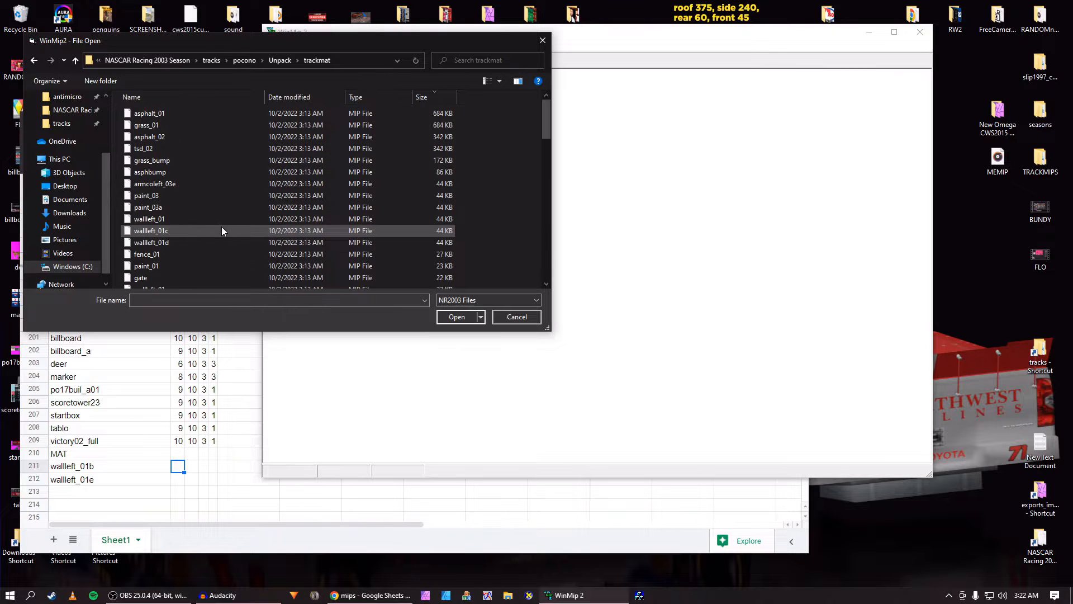
click(185, 98)
scroll(229, 201, down, 10)
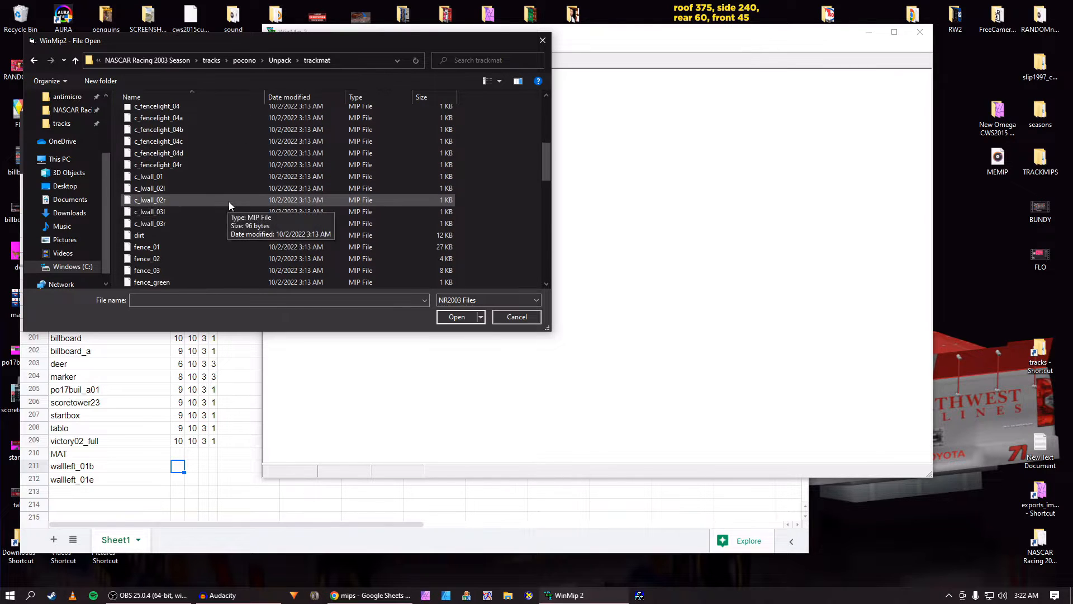
click(191, 199)
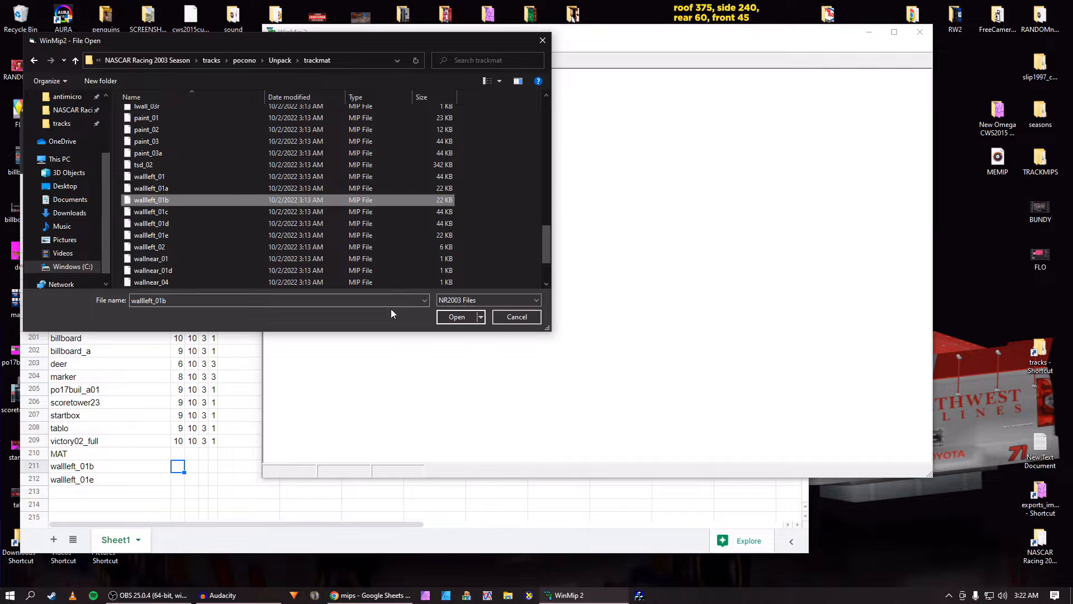
click(440, 317)
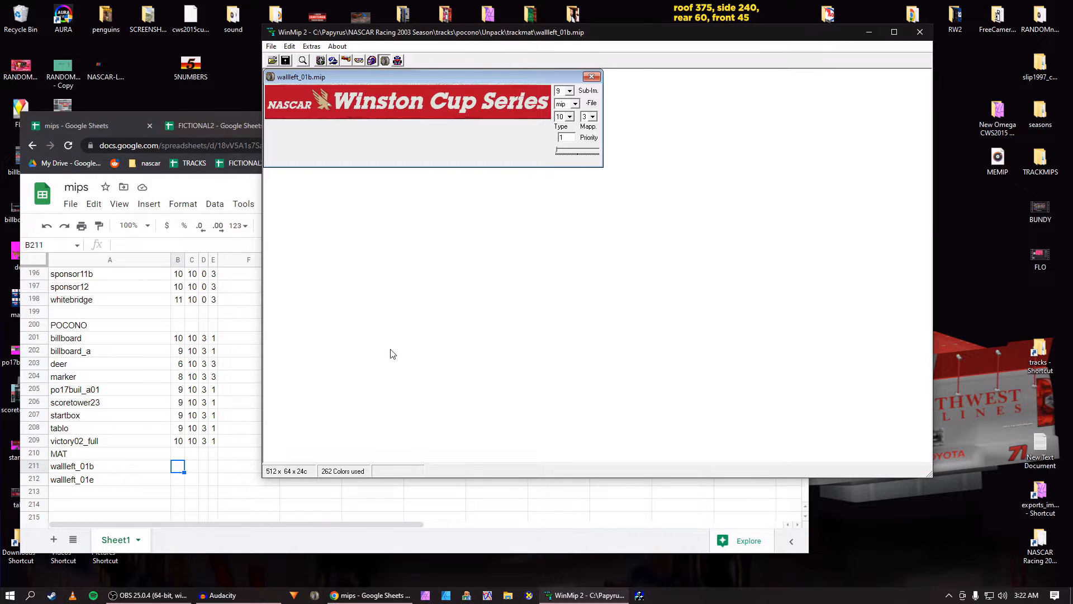
Switch to the mips spreadsheet and enter wallleft_01b's settings 9, 10, 3 and 1 in cells B211 to E211
click(181, 472)
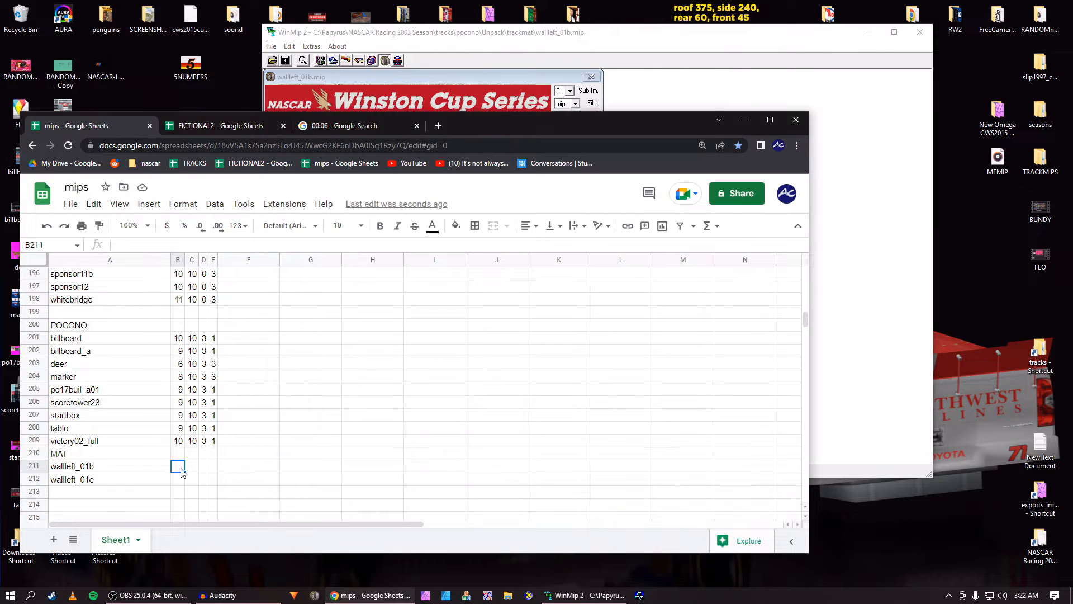
text(9)
key(Tab)
text(10)
key(Tab)
text(3)
key(Tab)
text(1)
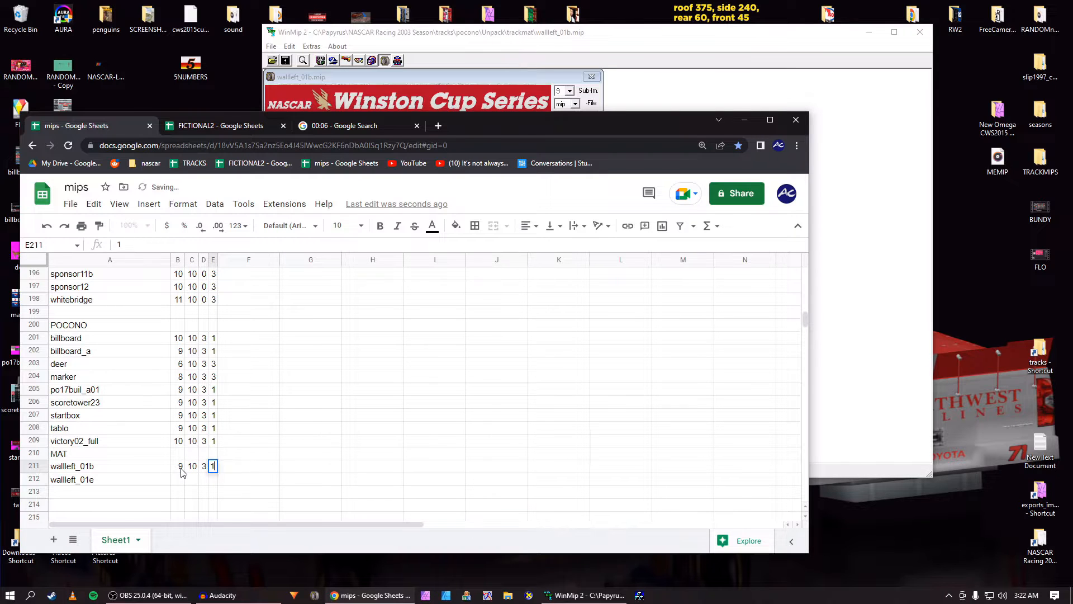
key(Return)
Switch to WinMip 2, set the wallleft_01b image's file format to bmp, save it to the Desktop, and close the image
key(alt+Tab)
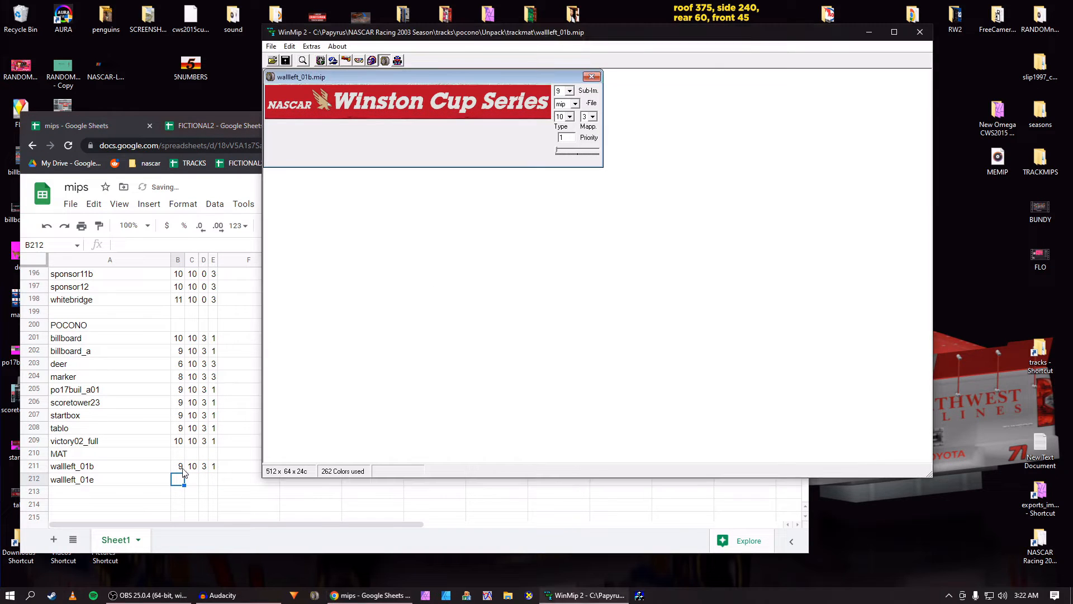
click(575, 105)
click(563, 114)
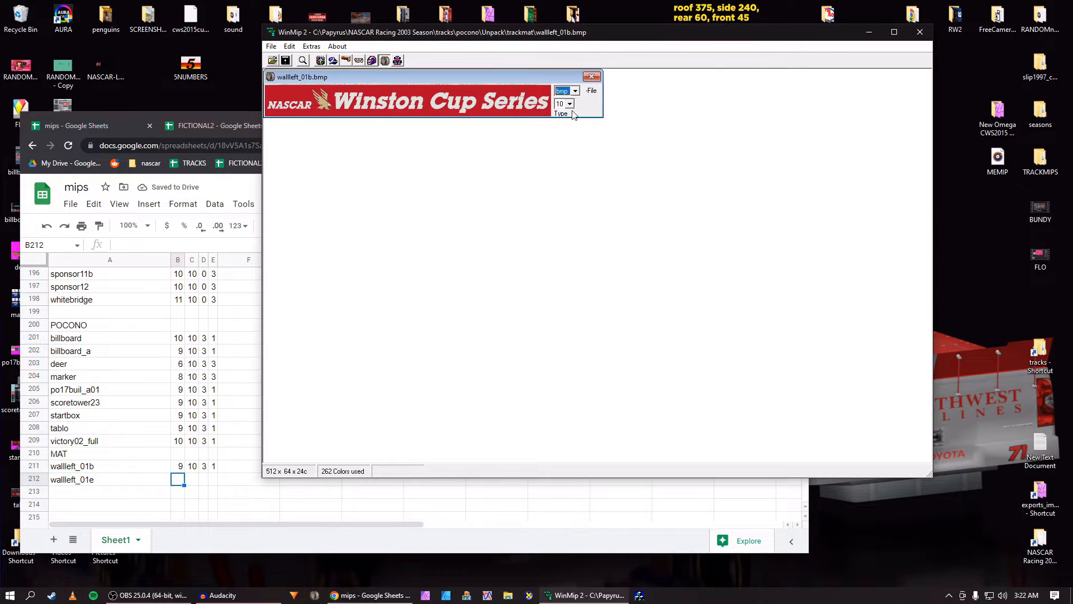
click(286, 60)
key(Return)
click(592, 77)
Open the wallleft_01e mip from pocono's trackmat folder
click(273, 60)
scroll(351, 227, down, 3)
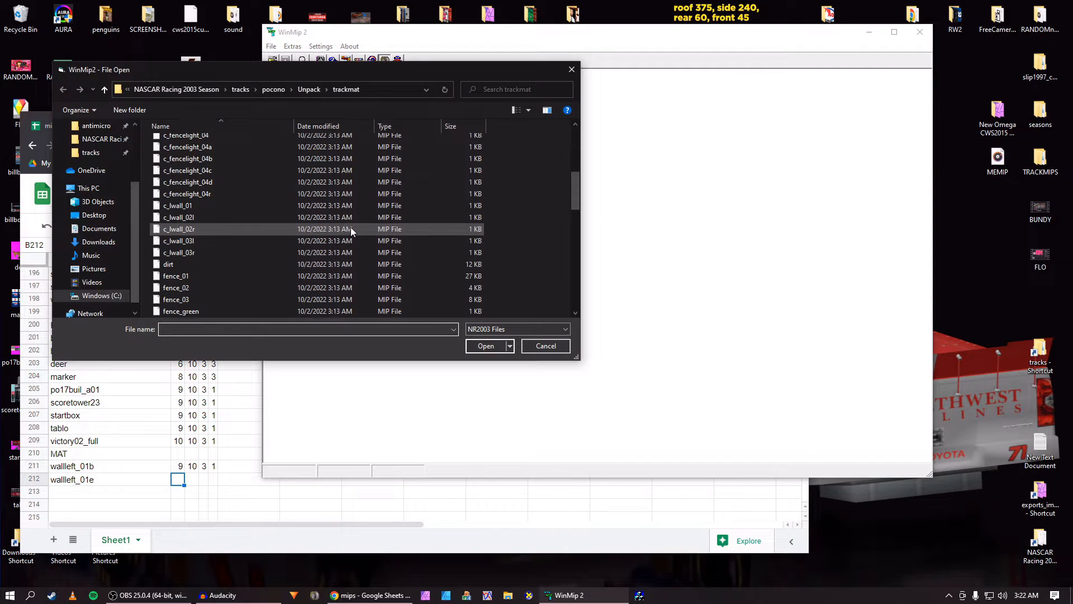
scroll(350, 227, down, 8)
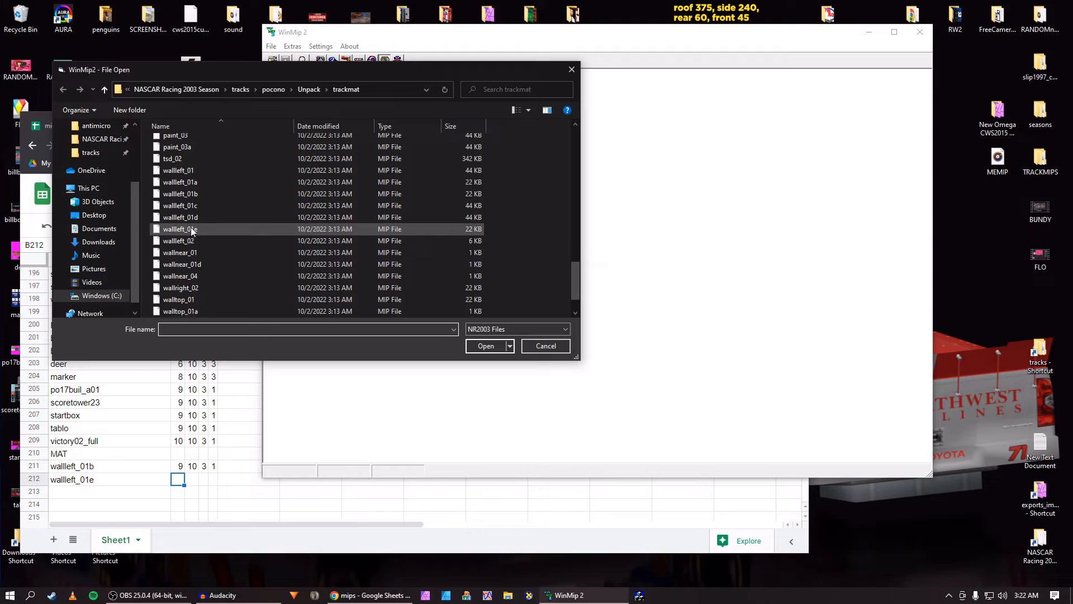
click(192, 230)
click(486, 345)
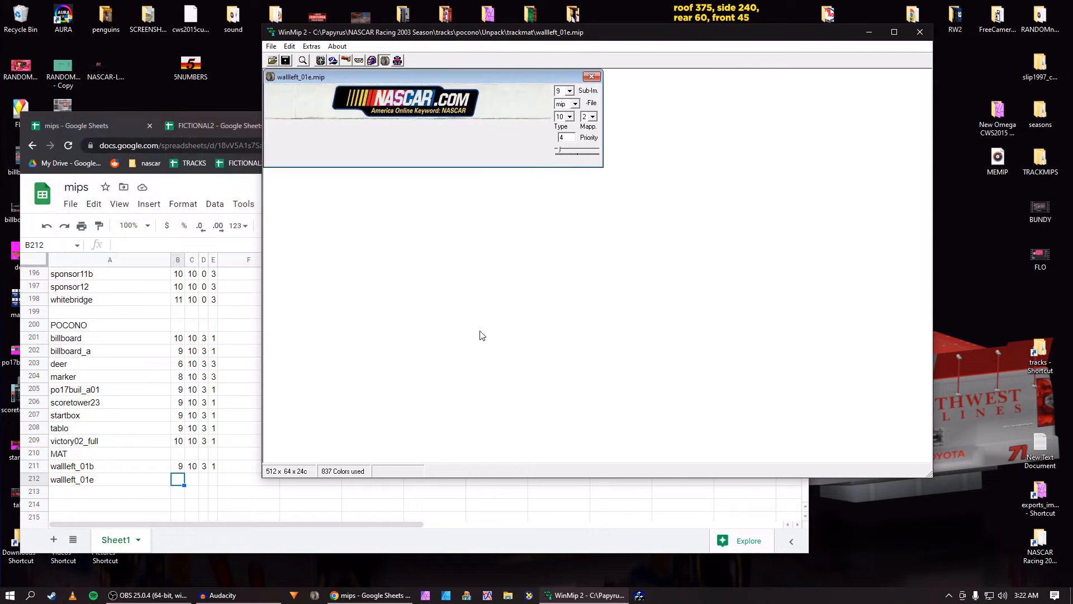
Switch to the mips spreadsheet and enter wallleft_01e's settings 9, 10, 2 and 4 in cells B212 to E212
click(182, 482)
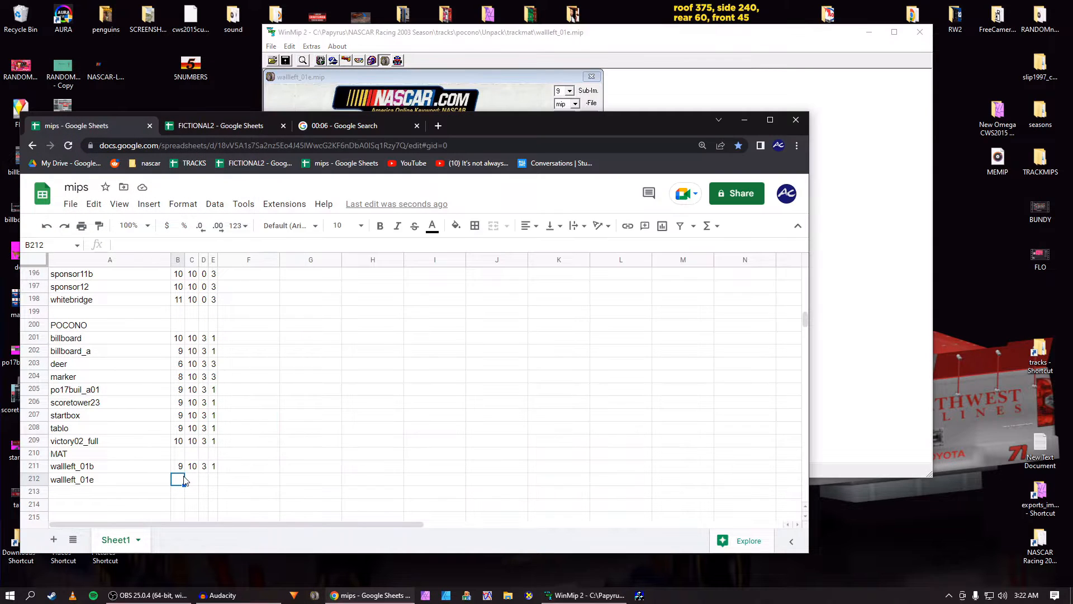
text(9)
key(Tab)
text(10)
key(Tab)
text(2)
key(Tab)
text(4)
key(Return)
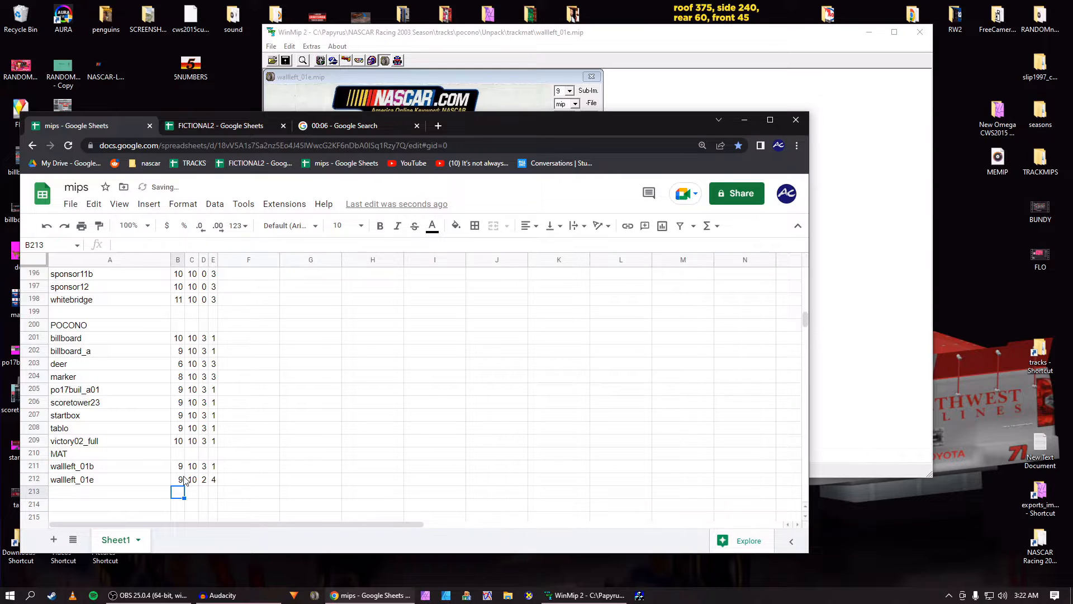
Switch to WinMip 2, set the wallleft_01e image's file format to bmp, save it to the Desktop, and close the image and WinMip 2
click(543, 186)
click(575, 104)
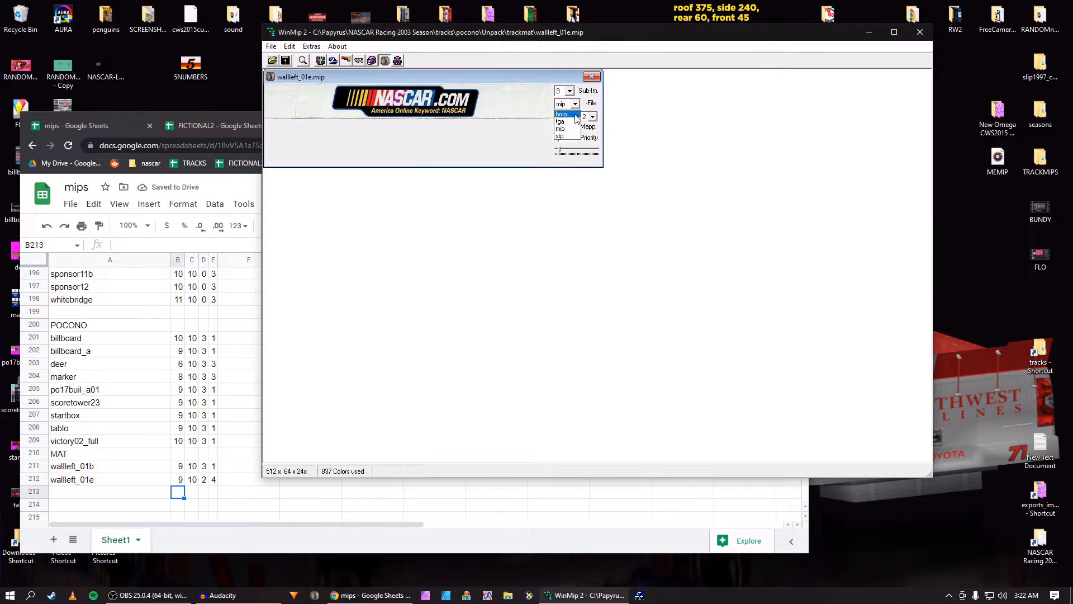
click(576, 115)
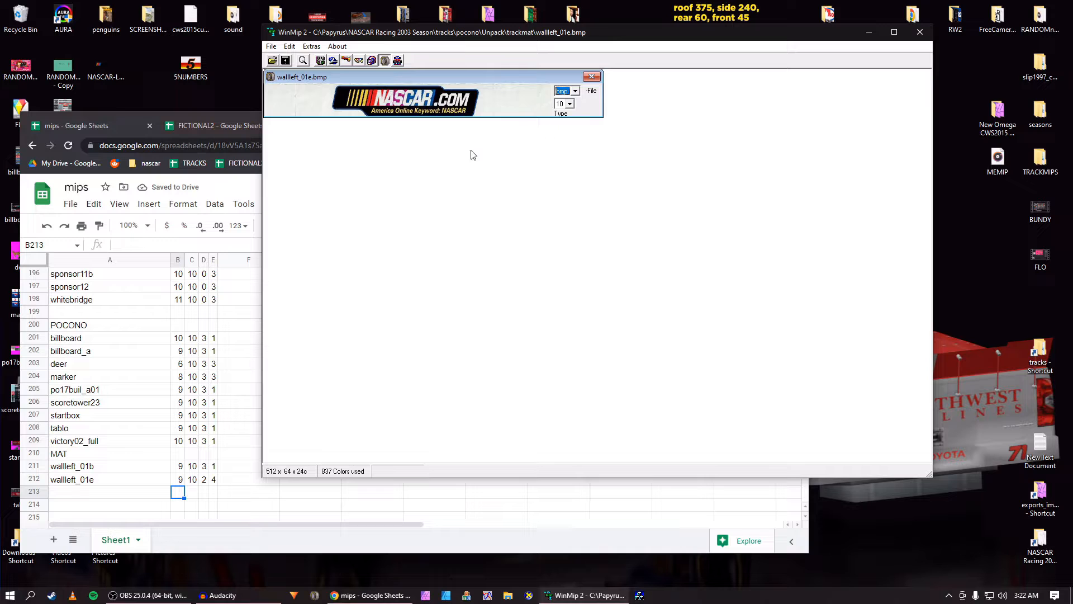
click(285, 59)
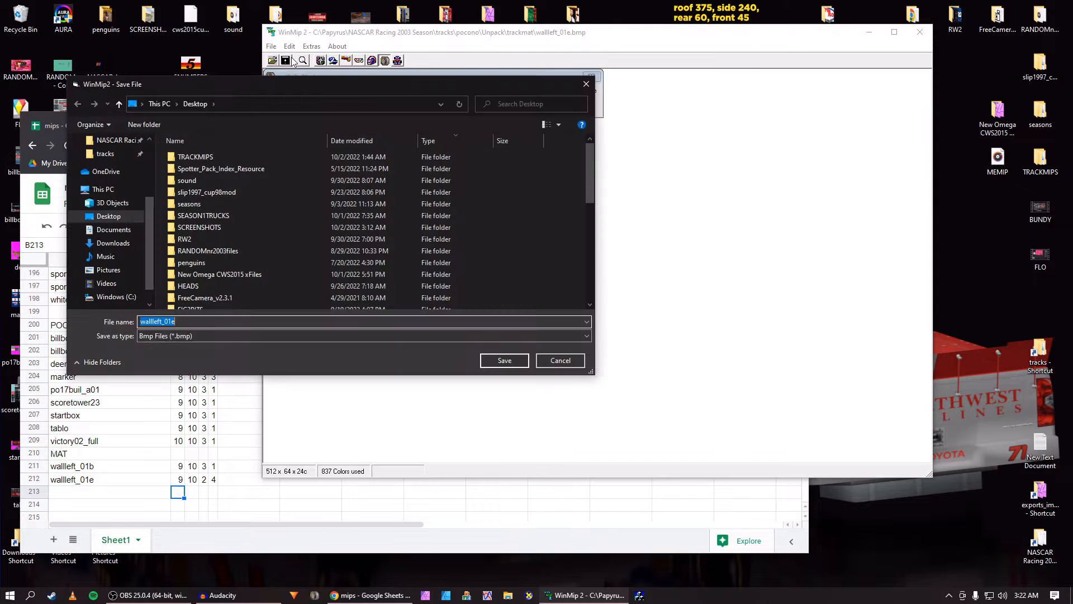
key(Return)
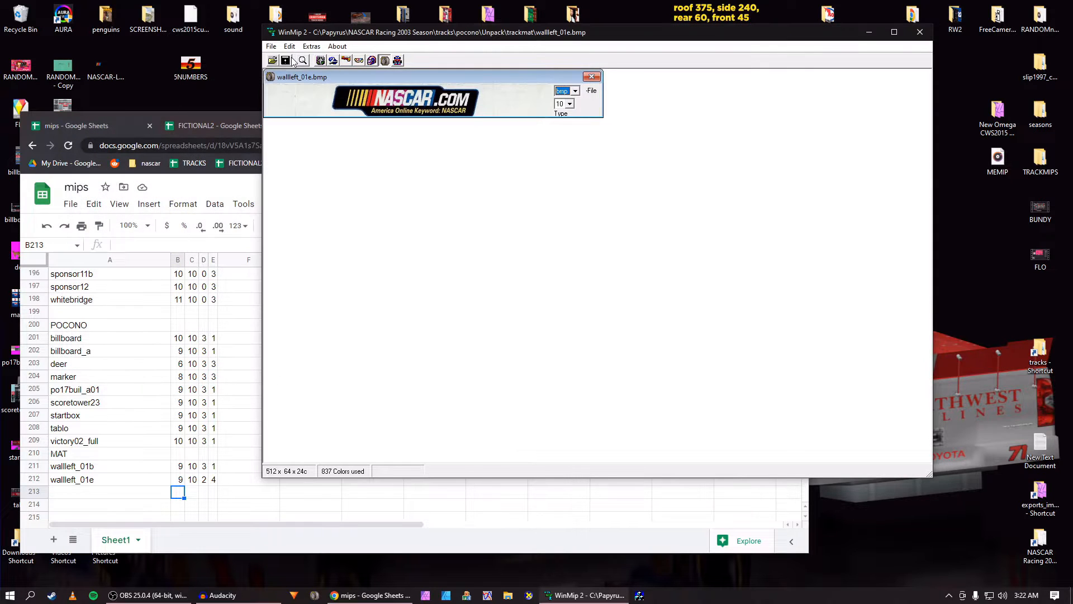
click(593, 77)
click(920, 32)
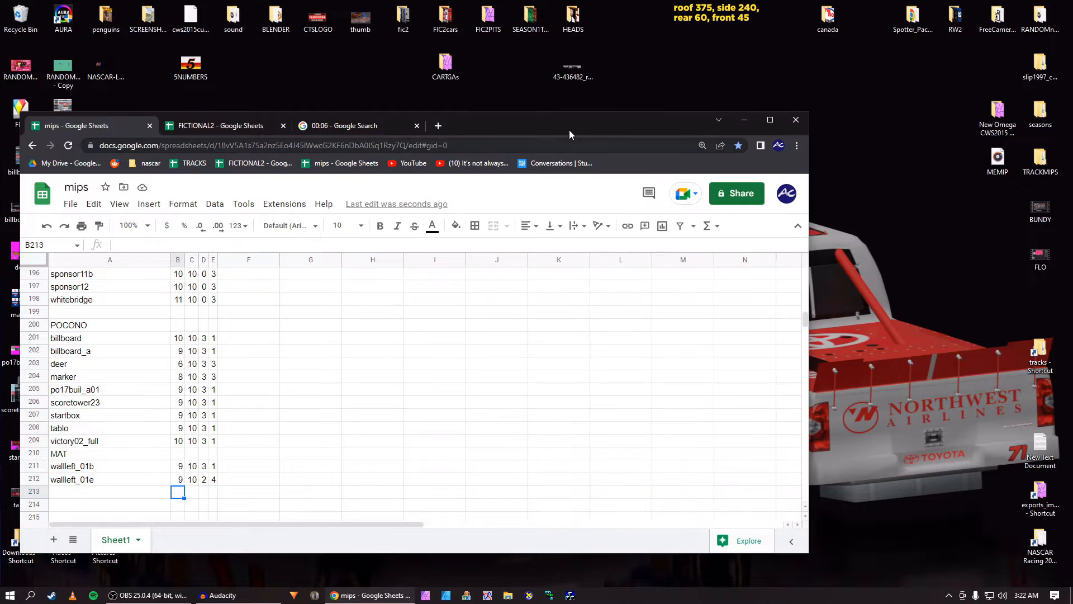
Move the browser window aside, start Affinity Designer, and close its welcome panel
drag(569, 134, 637, 100)
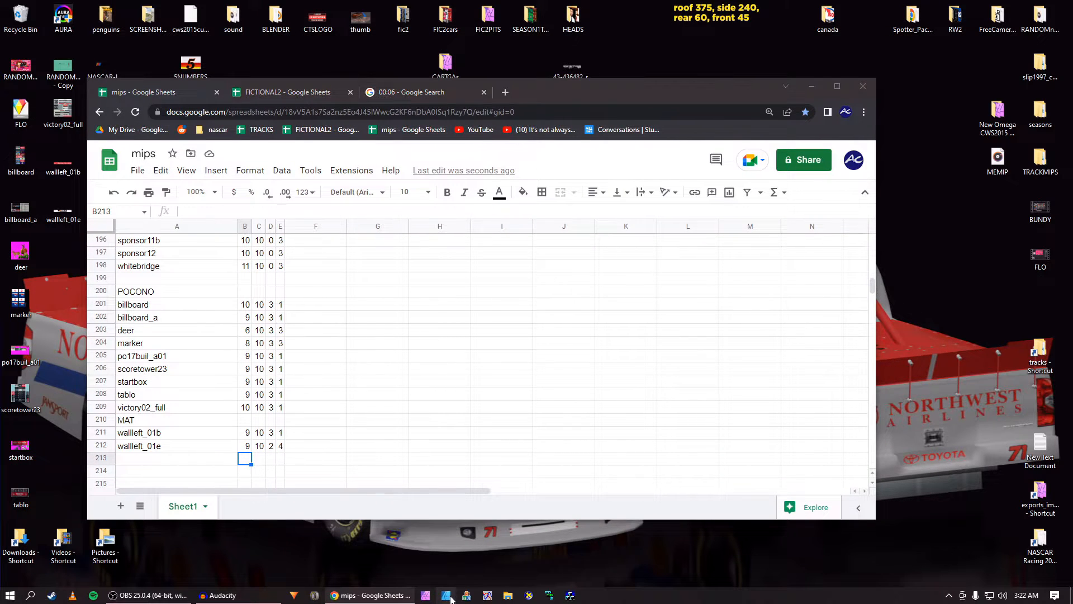
click(452, 596)
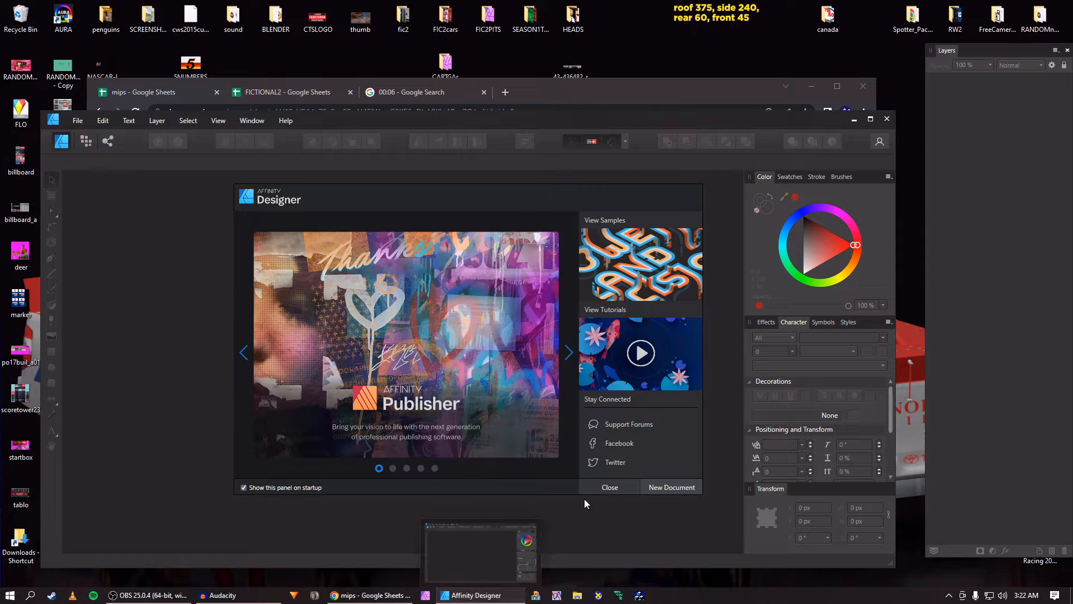
click(602, 486)
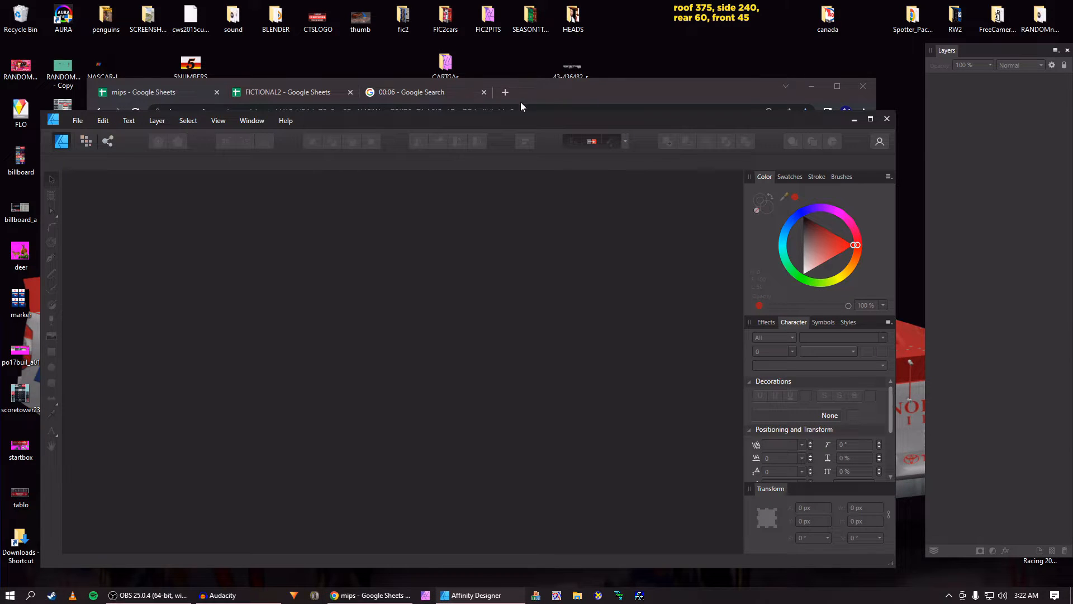
drag(502, 115, 545, 83)
click(535, 92)
click(88, 304)
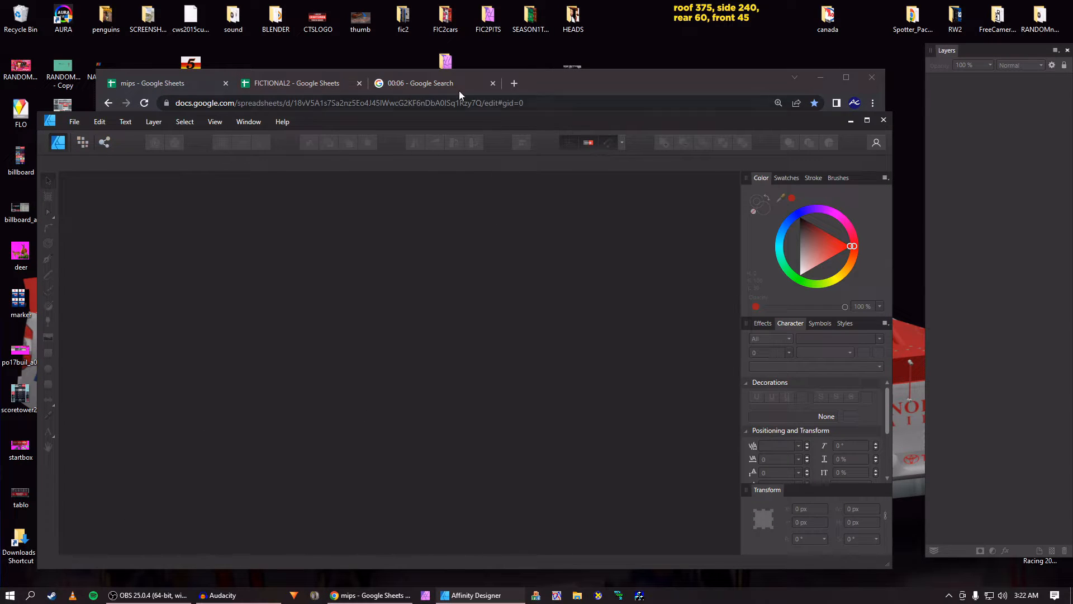
click(458, 597)
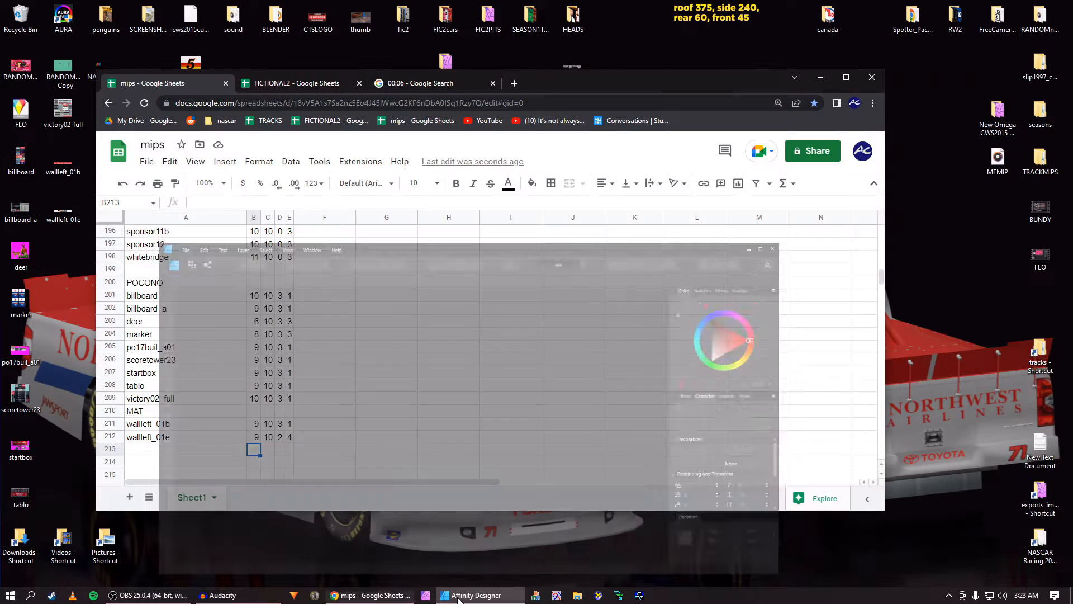
click(459, 597)
click(458, 597)
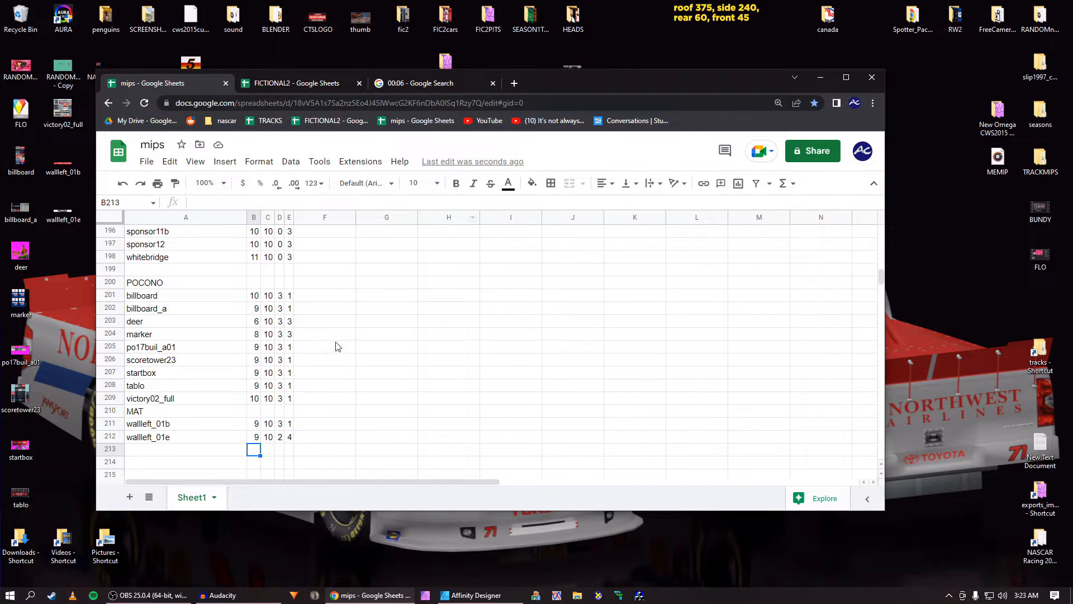
click(474, 596)
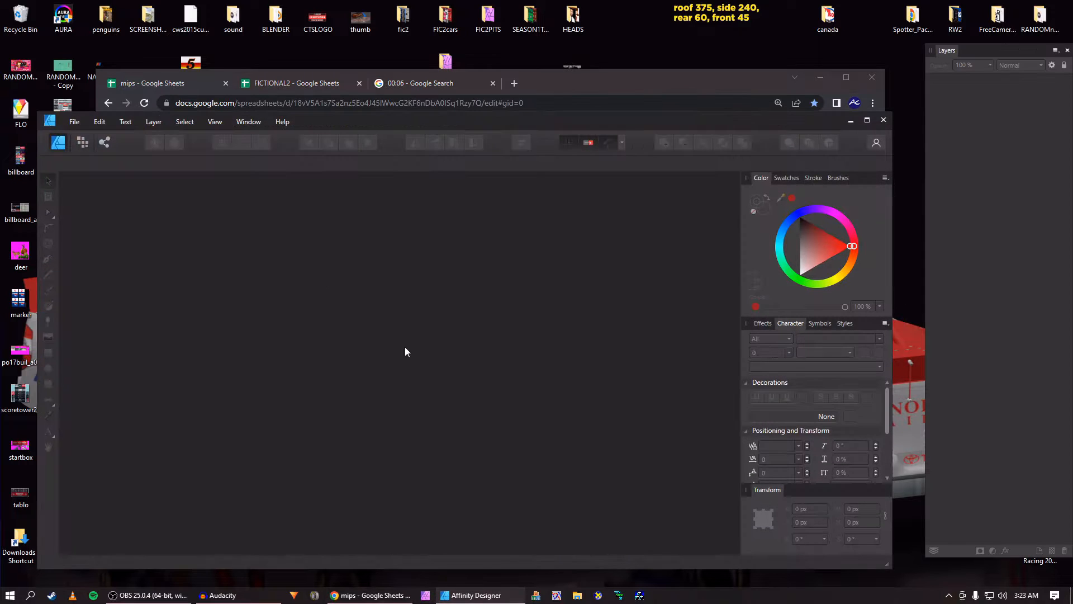
Show the Desktop and create a new folder on it named POCONO
key(super+d)
right_click(312, 307)
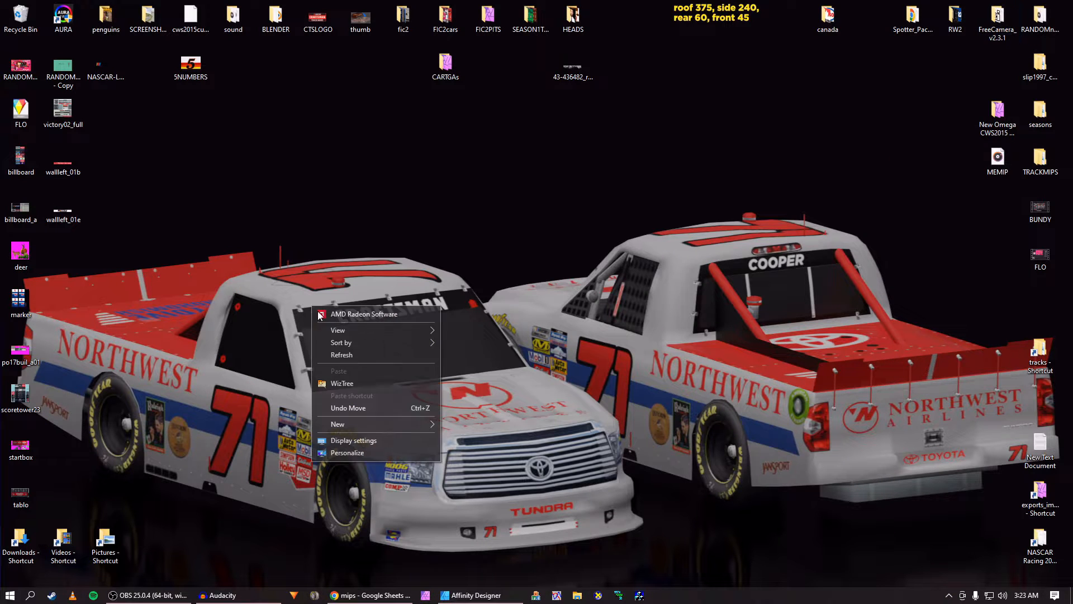
mouse_move(389, 425)
click(492, 420)
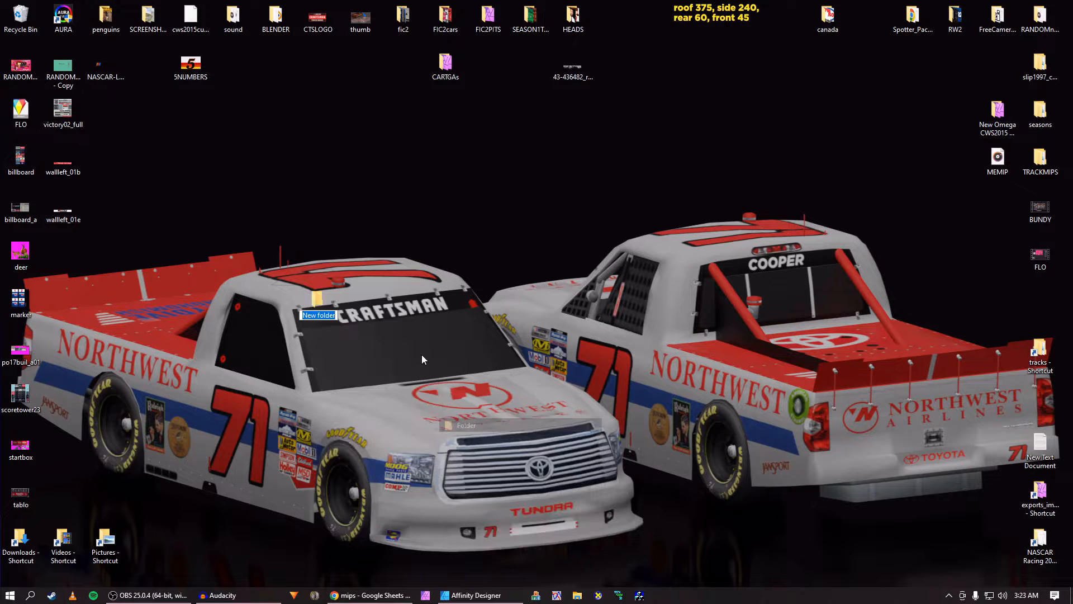
text(POCONO)
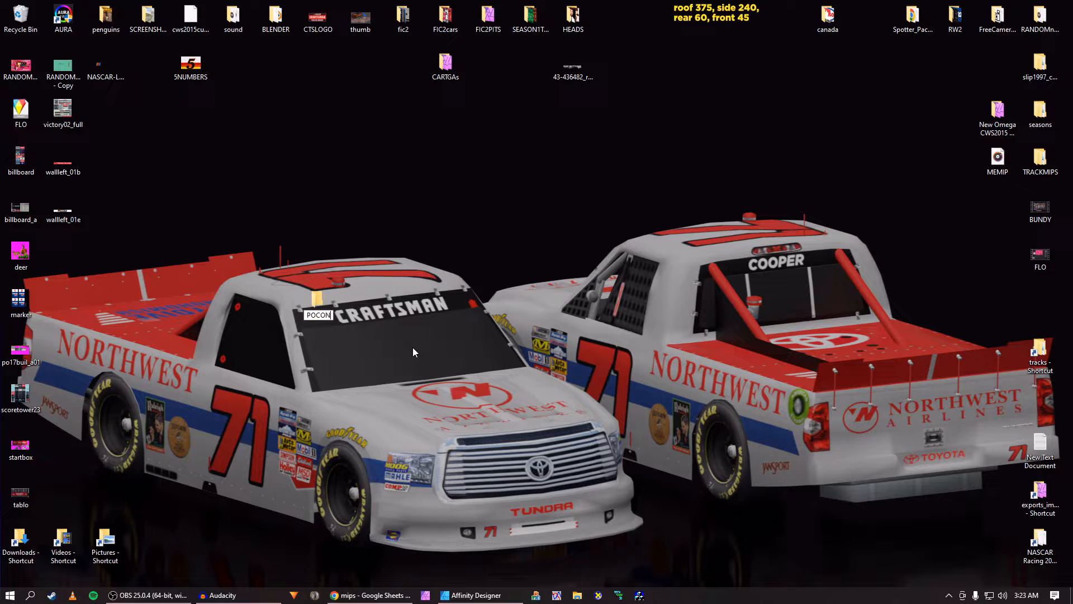
key(Return)
Move all the exported Pocono bmp files, including victory02_full, from the Desktop into the POCONO folder and open that folder
drag(85, 499, 1, 146)
ctrl+click(62, 110)
drag(63, 110, 317, 305)
double_click(317, 305)
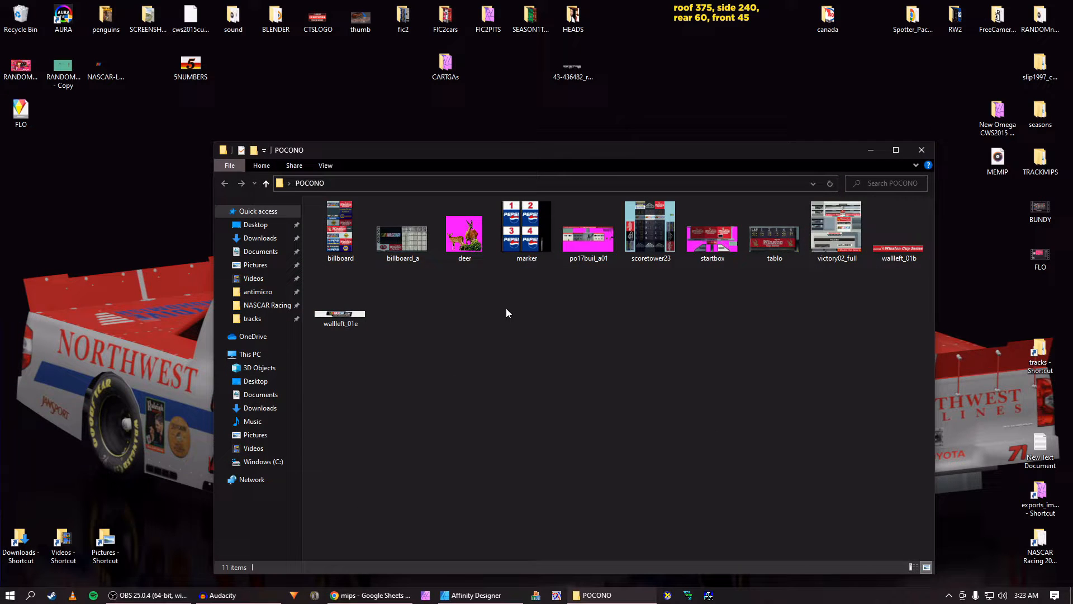
Switch to the mips spreadsheet and review the POCONO entries from billboard through wallleft_01e
click(372, 594)
click(187, 297)
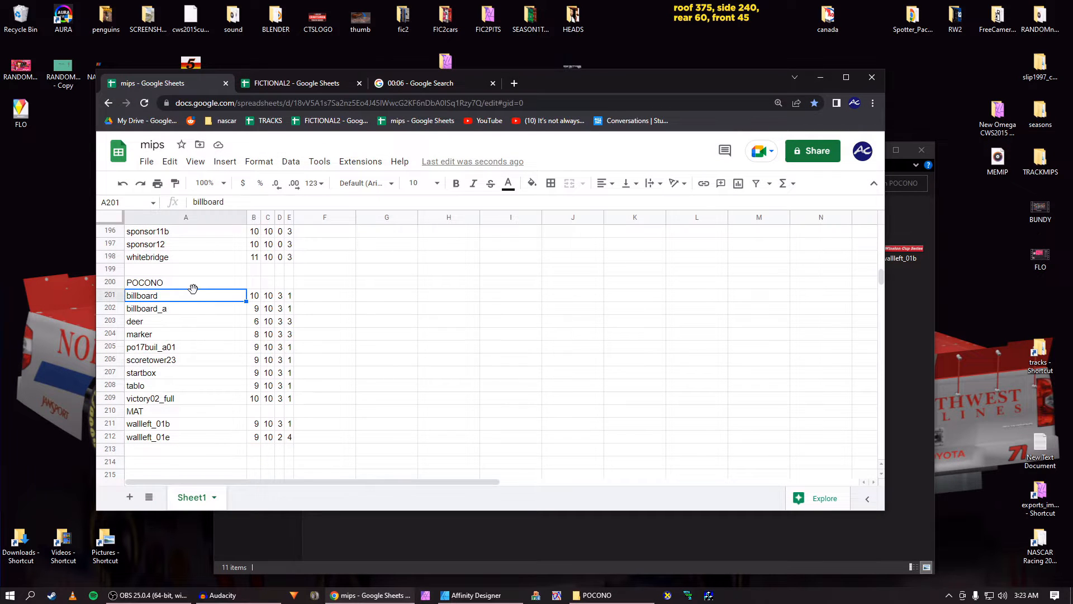
key(Down)
key(Down)
key(Down)
key(Down)
key(Down)
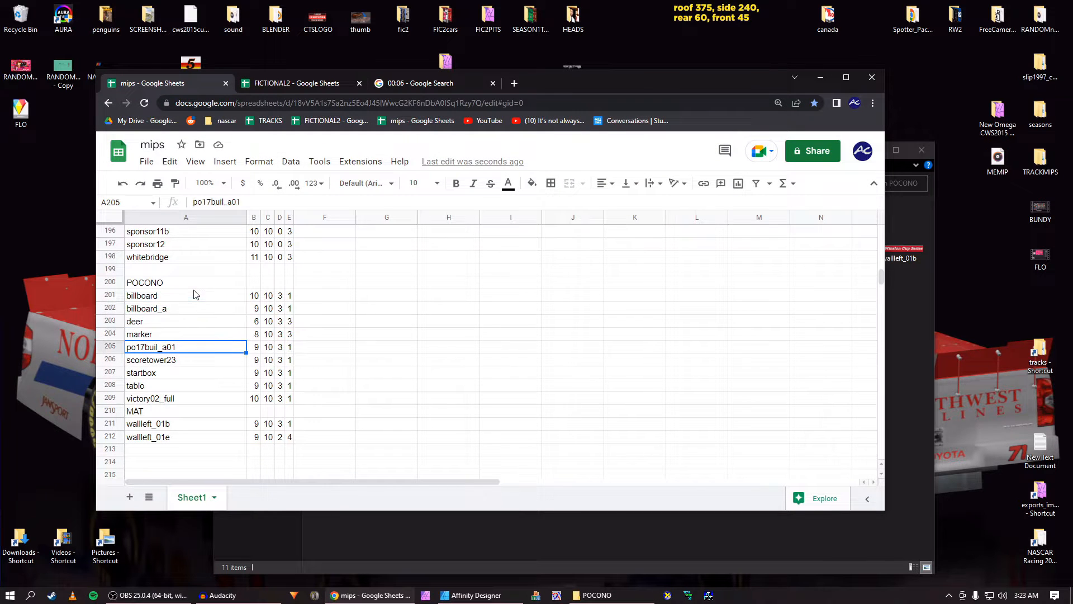
key(Down)
key(Down)
key(Down)
key(Down)
key(Down)
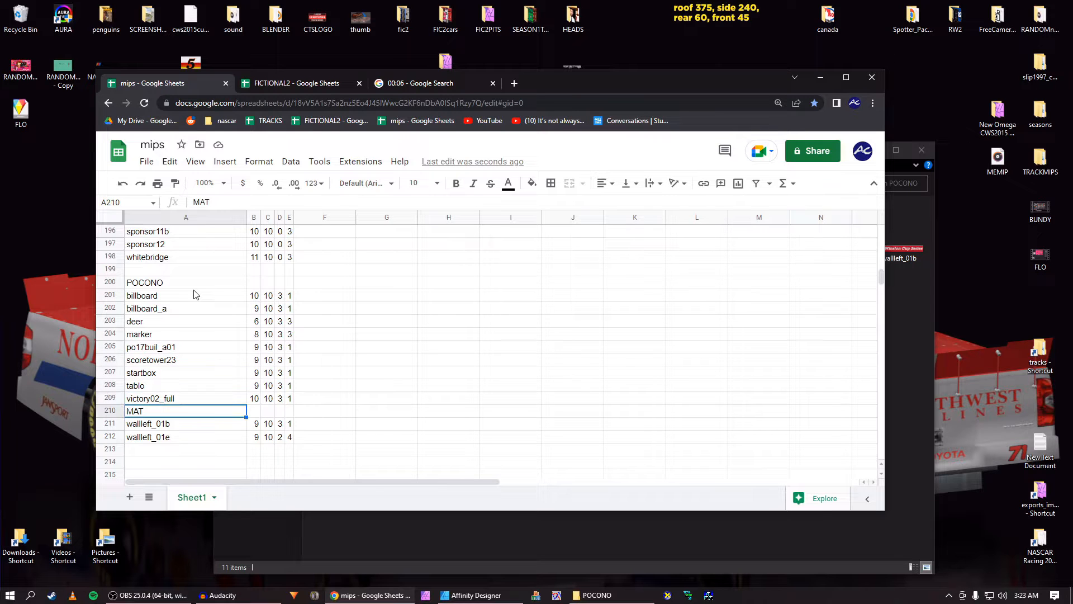
key(Down)
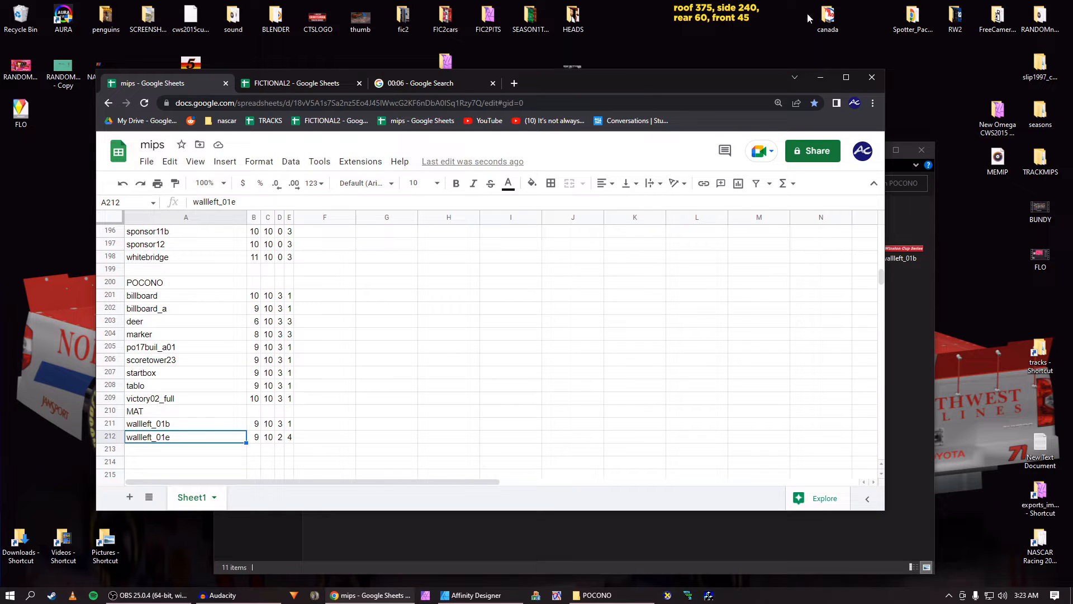
Put the browser away, reposition the POCONO folder window, and open its deer bmp as a document in Affinity Designer
click(821, 79)
drag(682, 149, 646, 128)
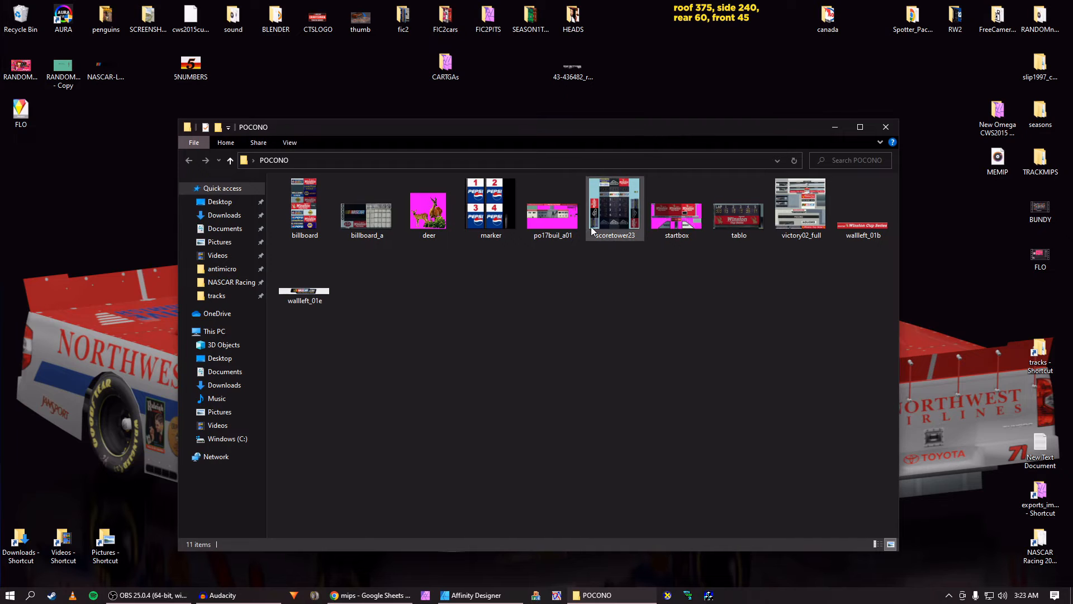
mouse_move(592, 230)
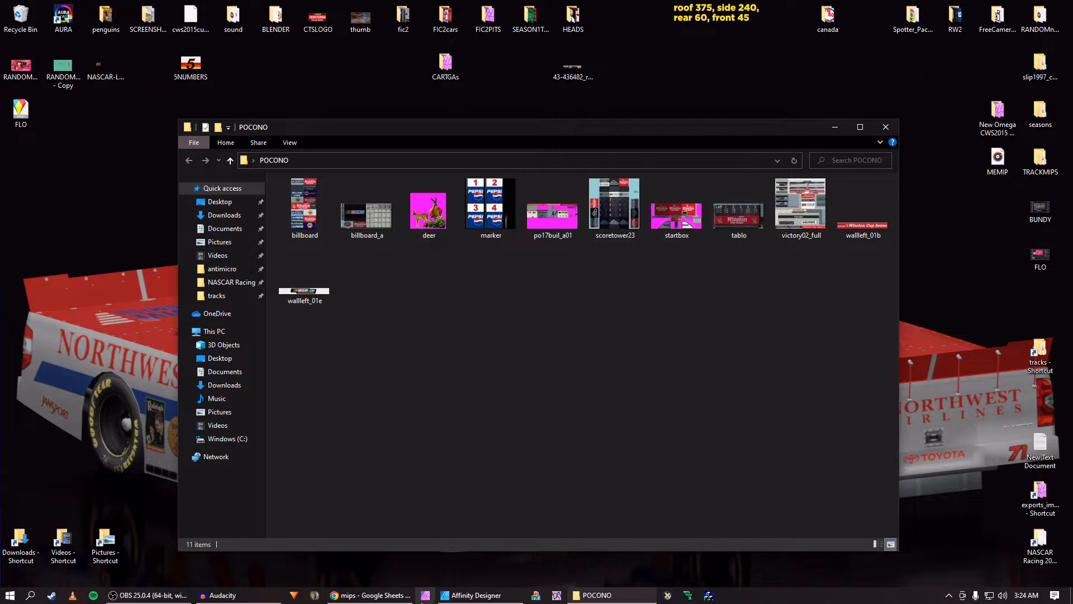
click(471, 594)
click(597, 595)
drag(429, 211, 122, 335)
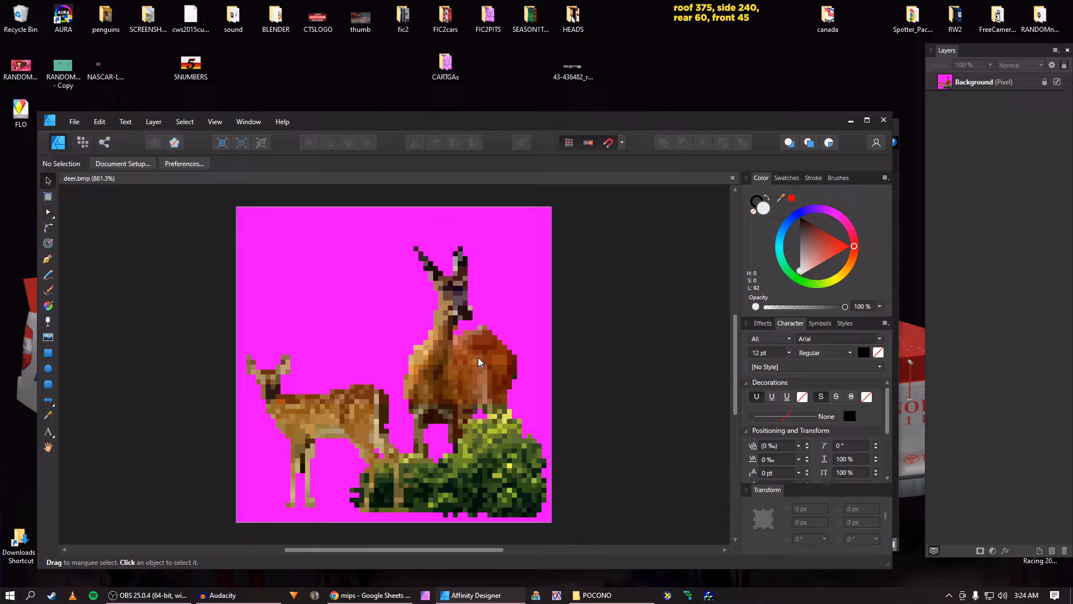
drag(466, 124, 473, 83)
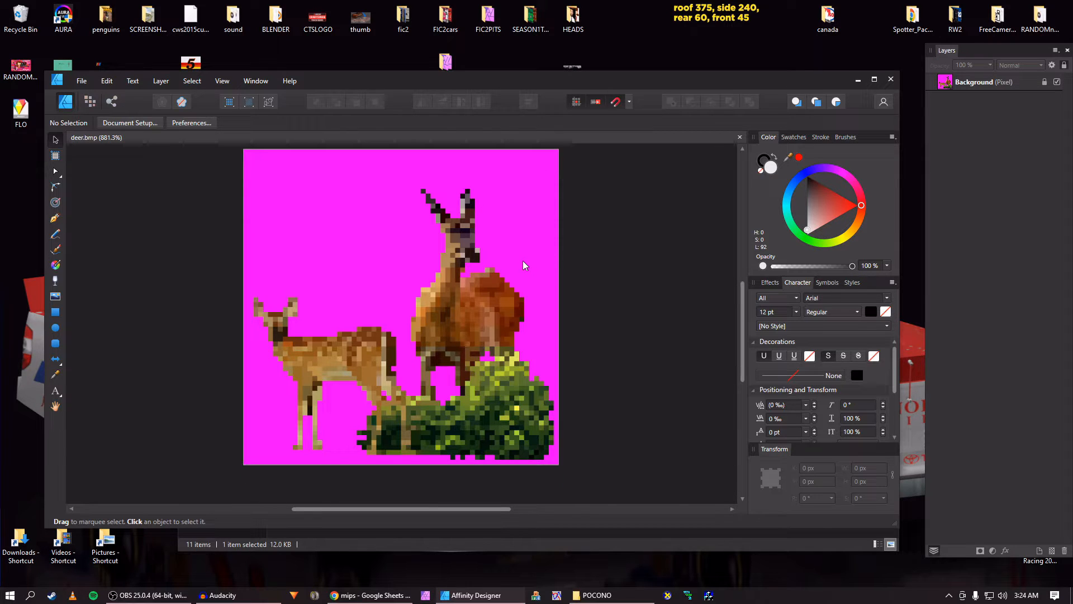
scroll(463, 288, down, 6)
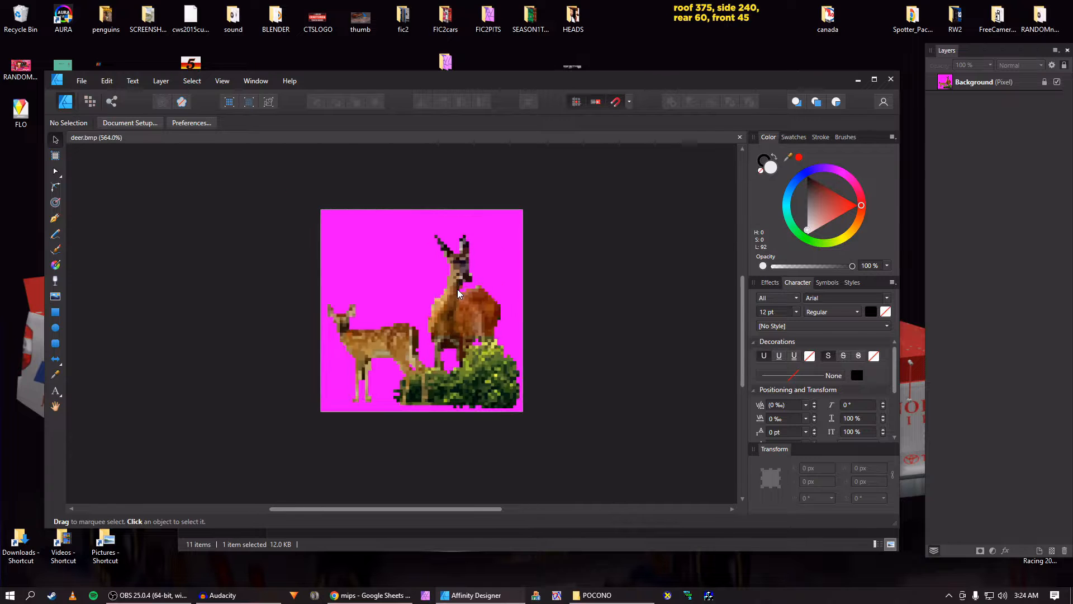
scroll(455, 291, up, 2)
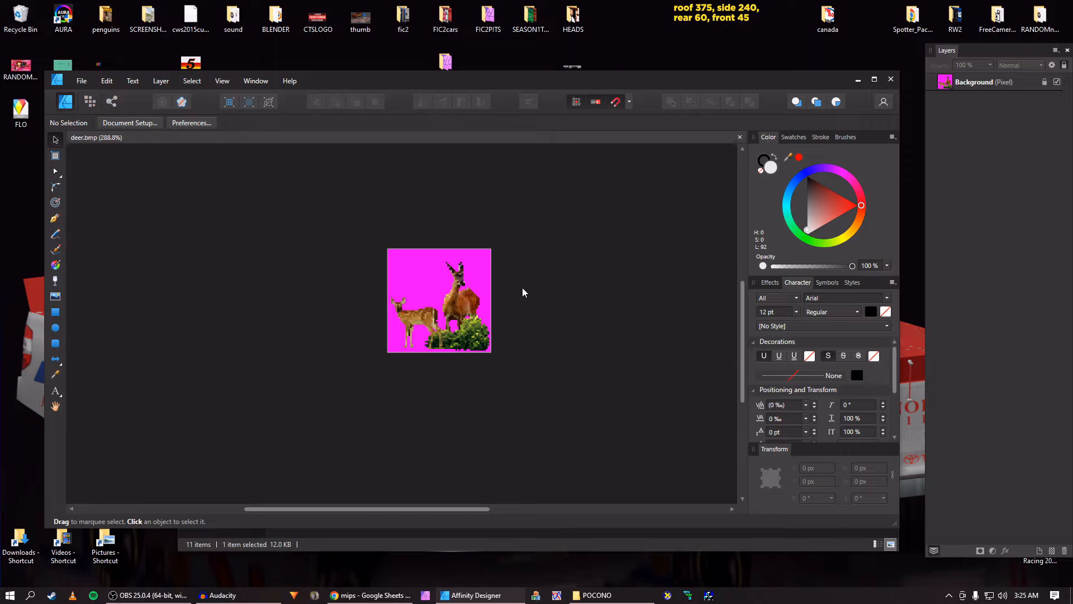
Switch to the browser, search Google for Davey Allison, and browse the image results
click(369, 595)
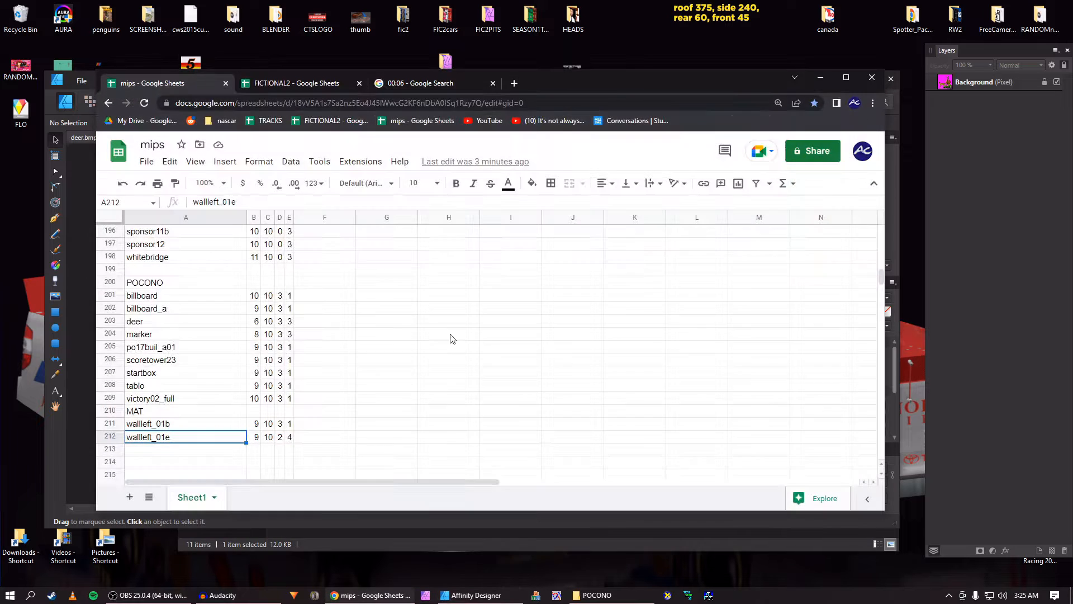
click(441, 83)
click(445, 104)
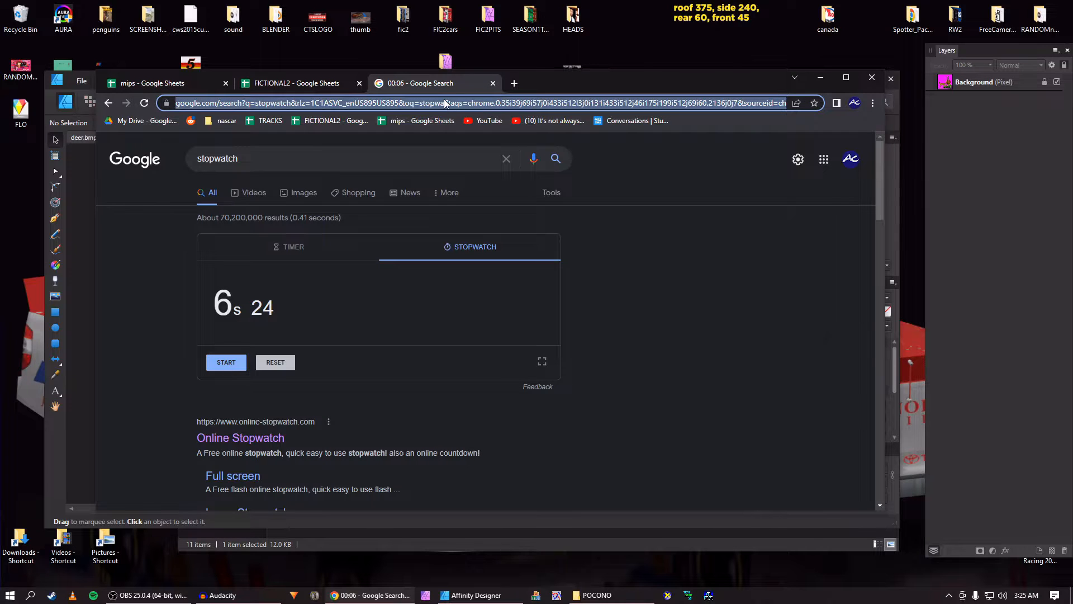
text(DAVEY A)
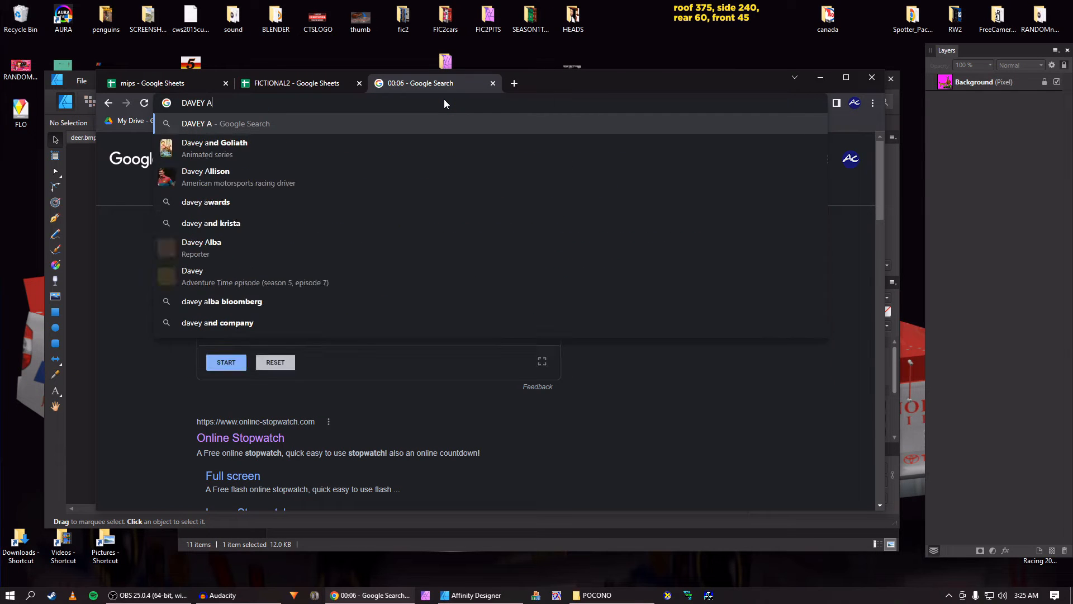
text(LLISON)
key(Return)
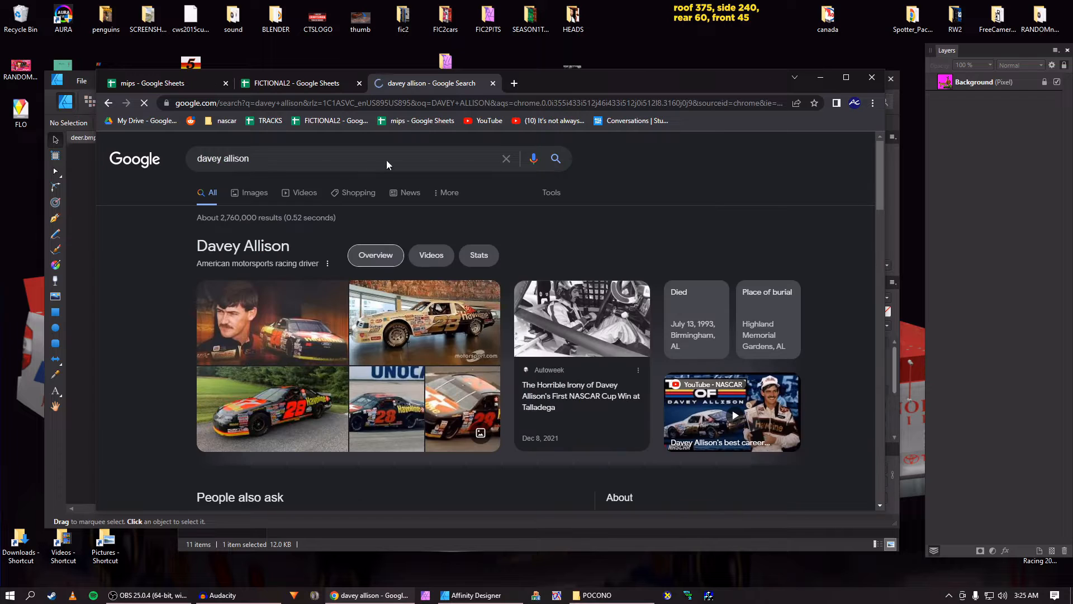
click(251, 193)
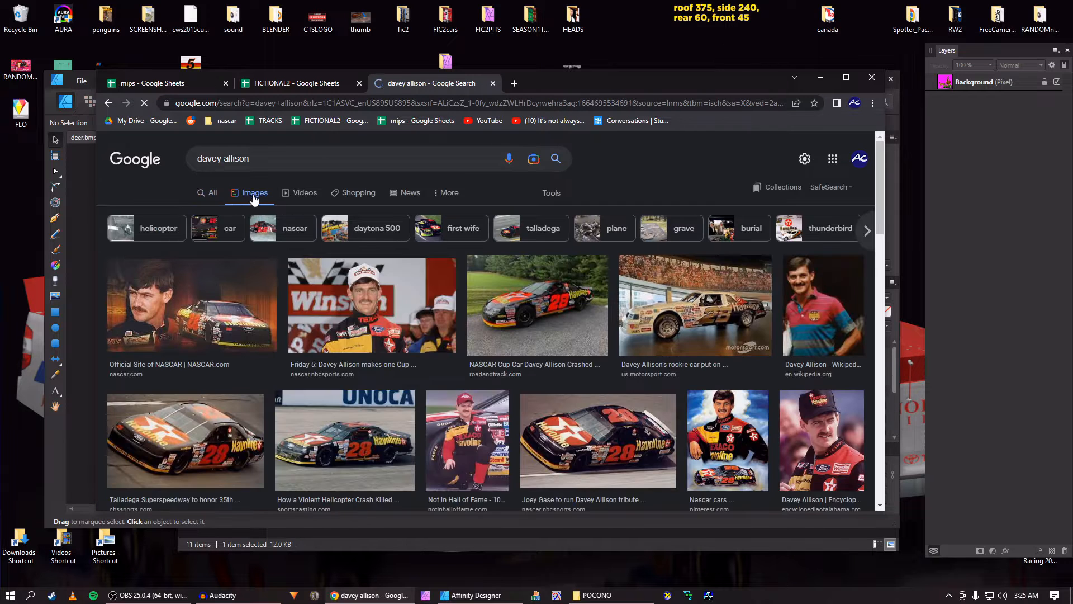
scroll(393, 302, down, 4)
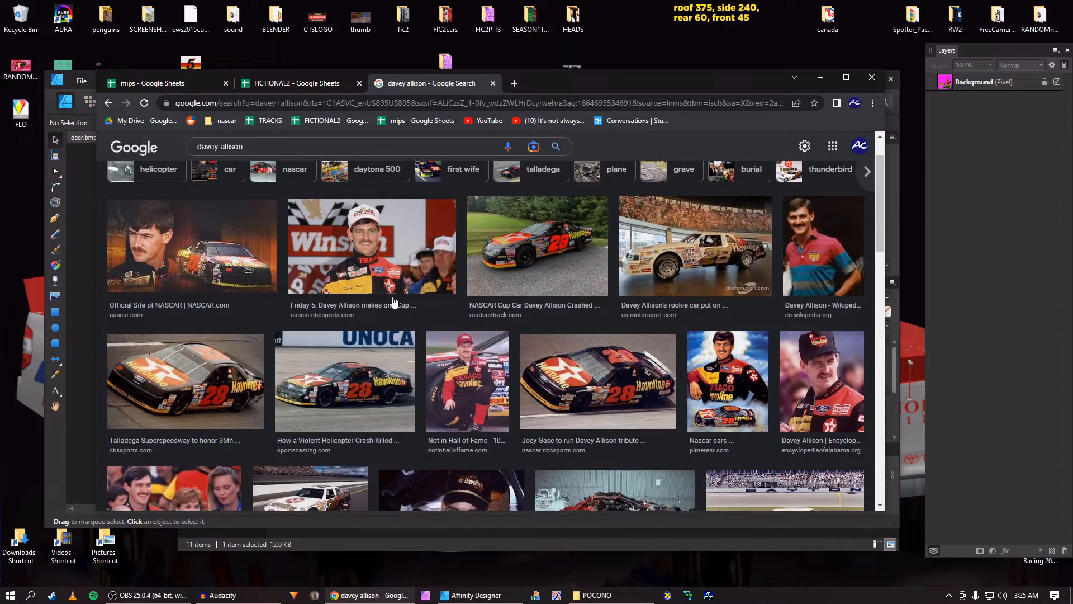
scroll(393, 296, up, 2)
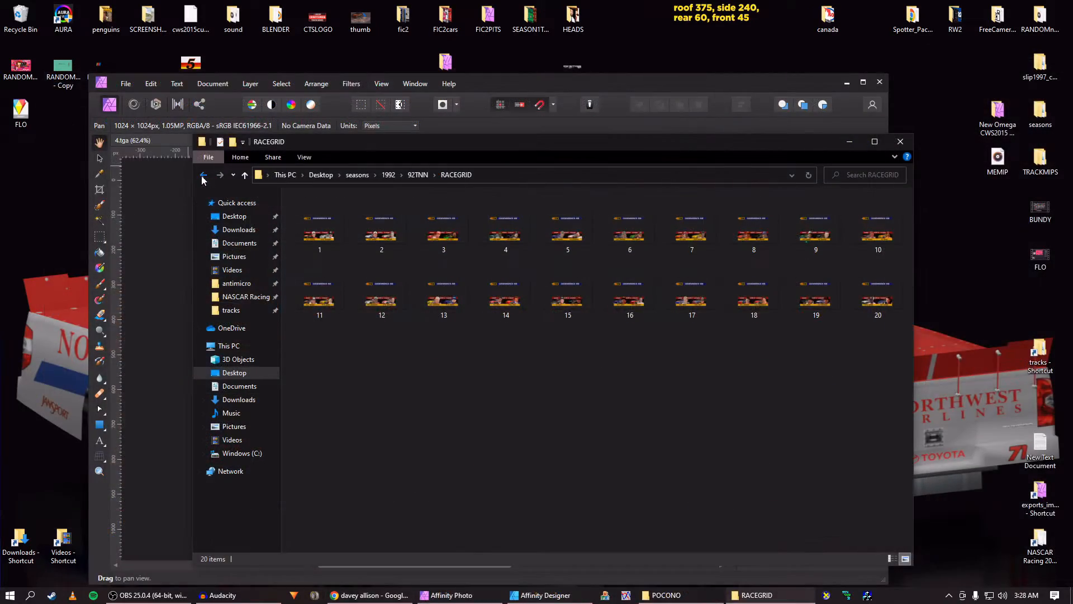
Place the number 28 car image from the 92TNN season's TNNcars folder into the deer.bmp document in Affinity Designer
click(203, 177)
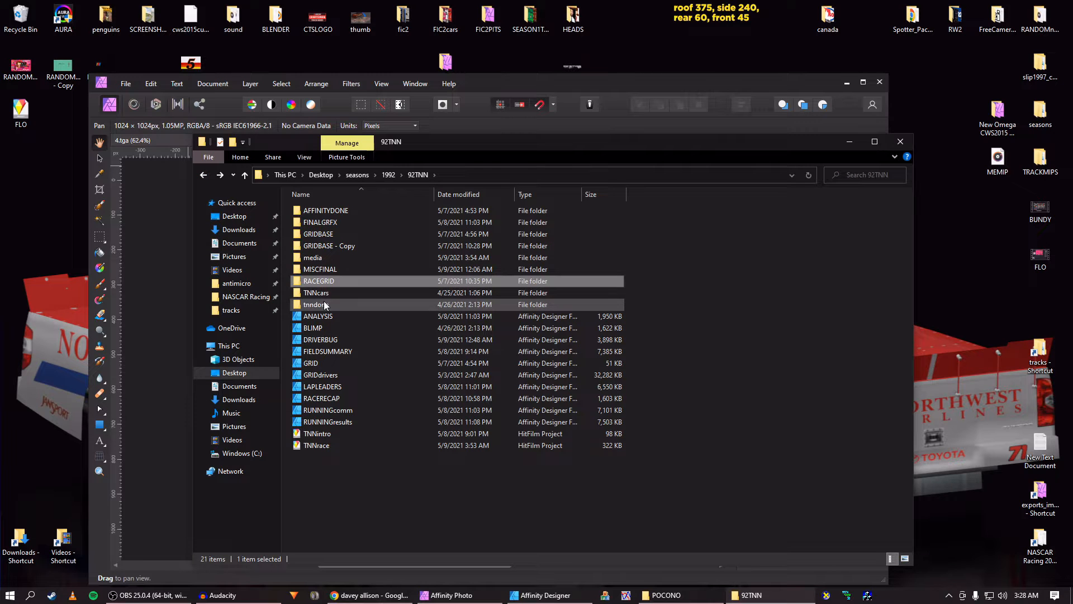
double_click(321, 293)
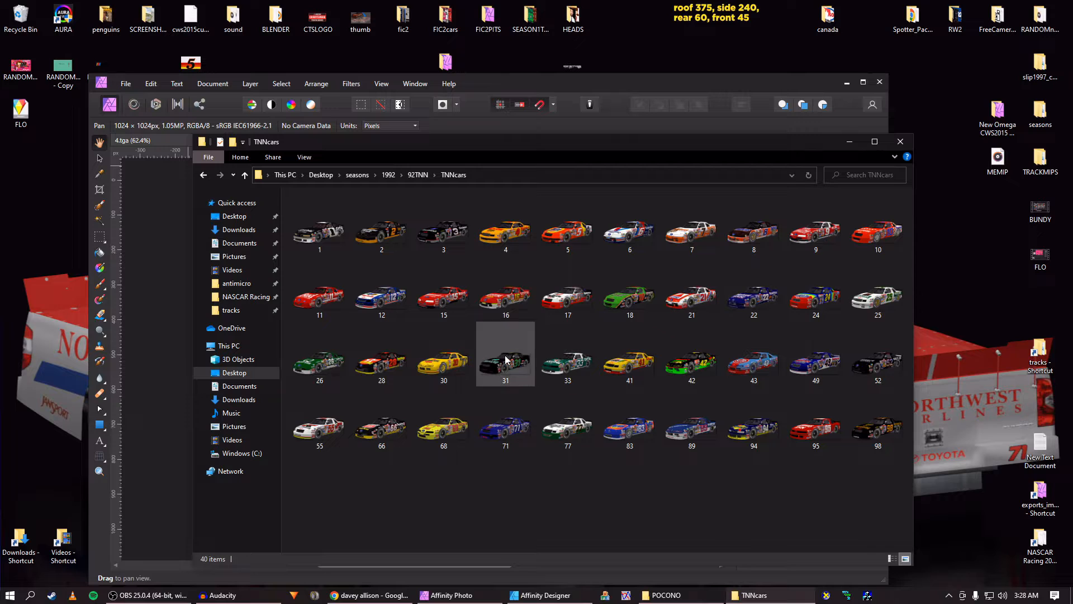
click(385, 366)
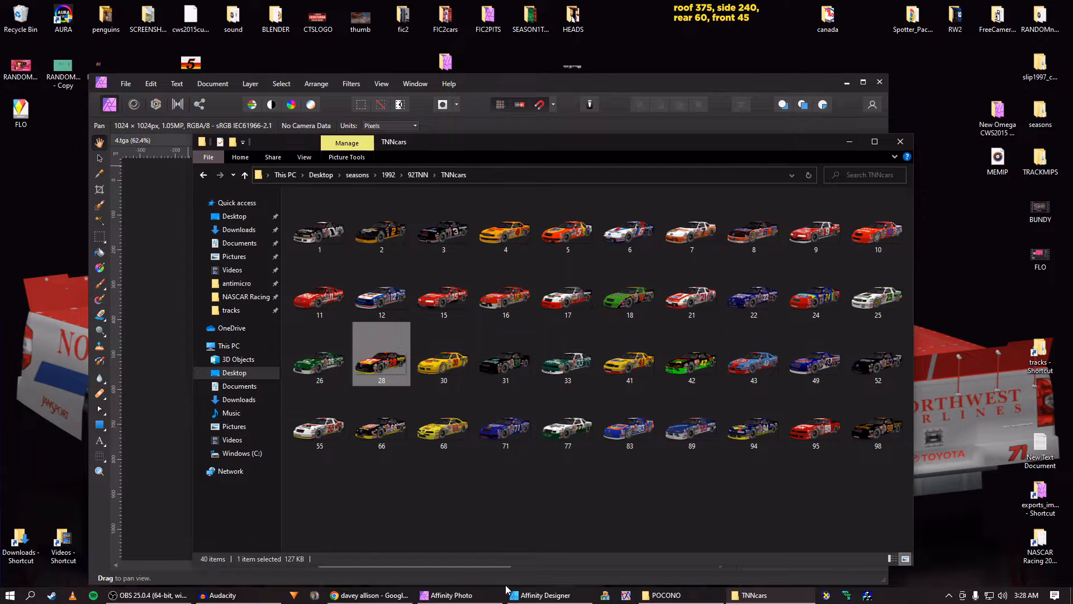
click(523, 595)
click(782, 595)
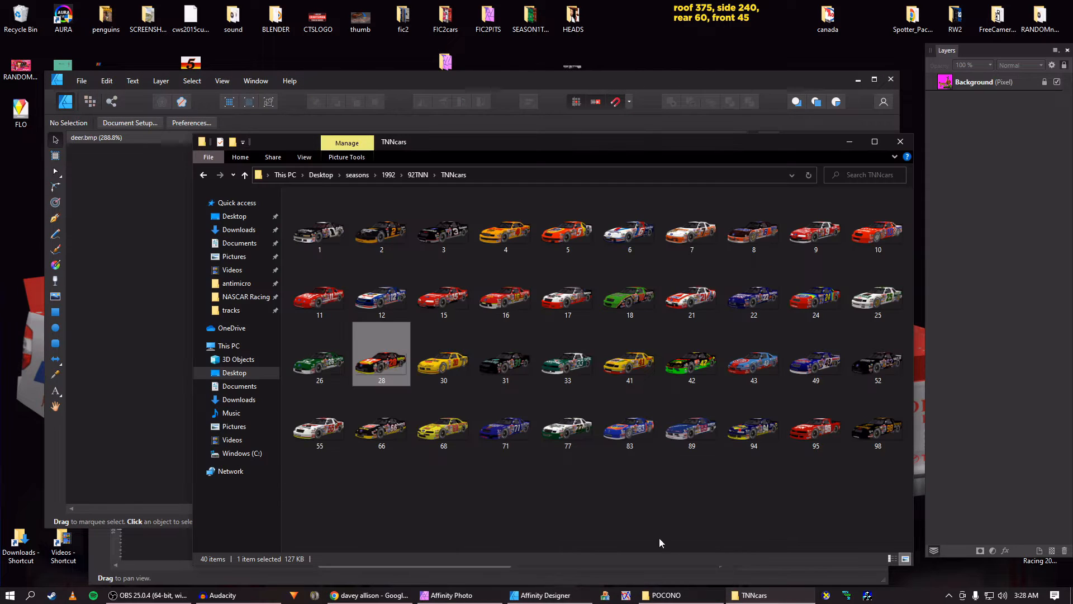
drag(395, 369, 124, 328)
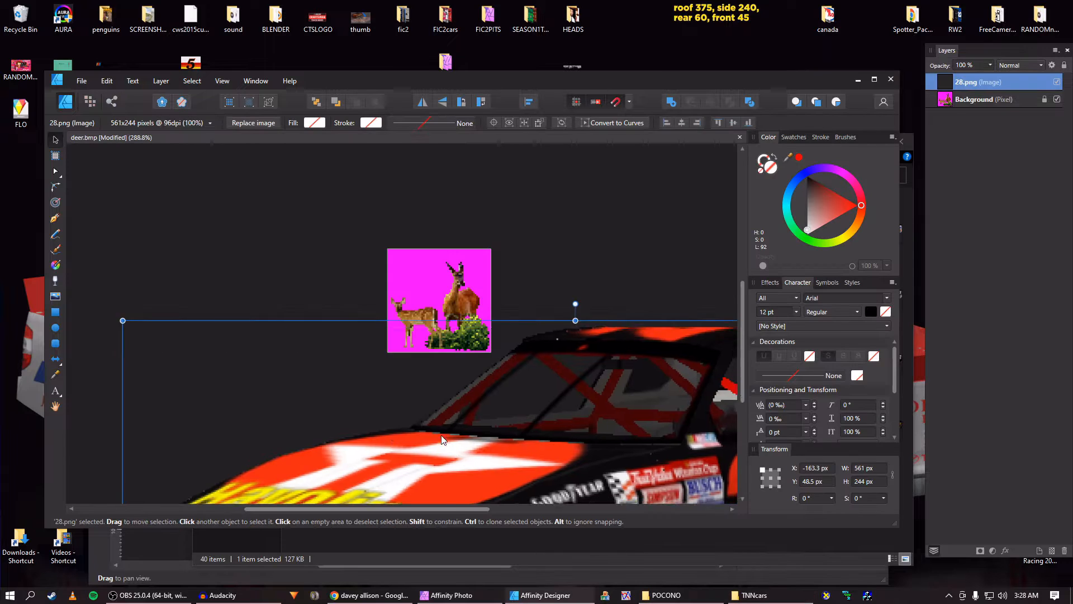
Scale the 28 car image down to about 57 × 29.5 px and position it over the lower part of the deer picture
scroll(257, 299, down, 5)
drag(147, 268, 344, 327)
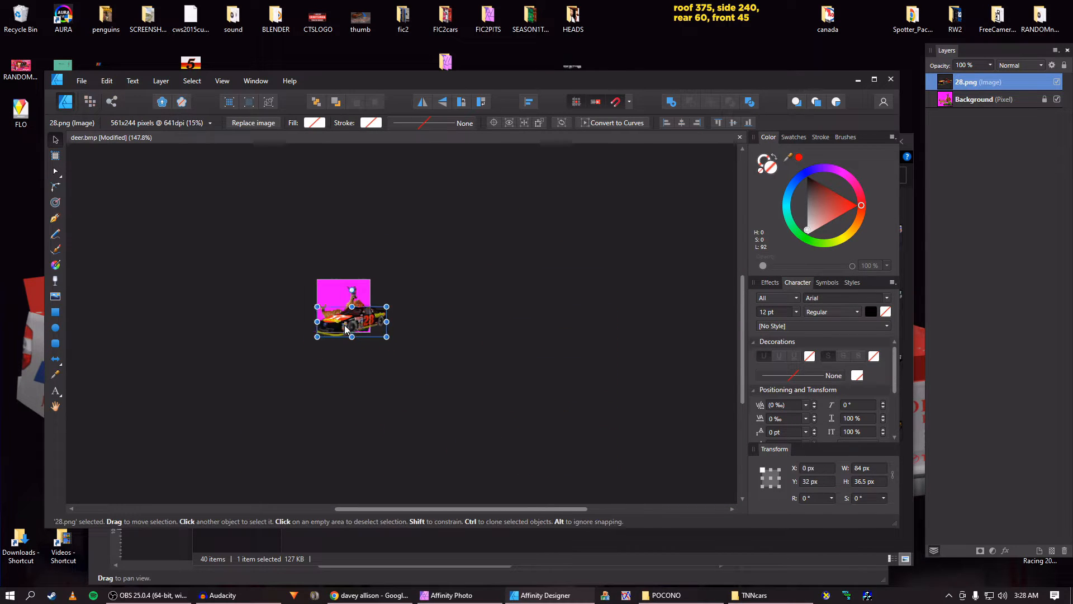
scroll(346, 325, up, 5)
drag(467, 273, 392, 292)
drag(329, 330, 338, 270)
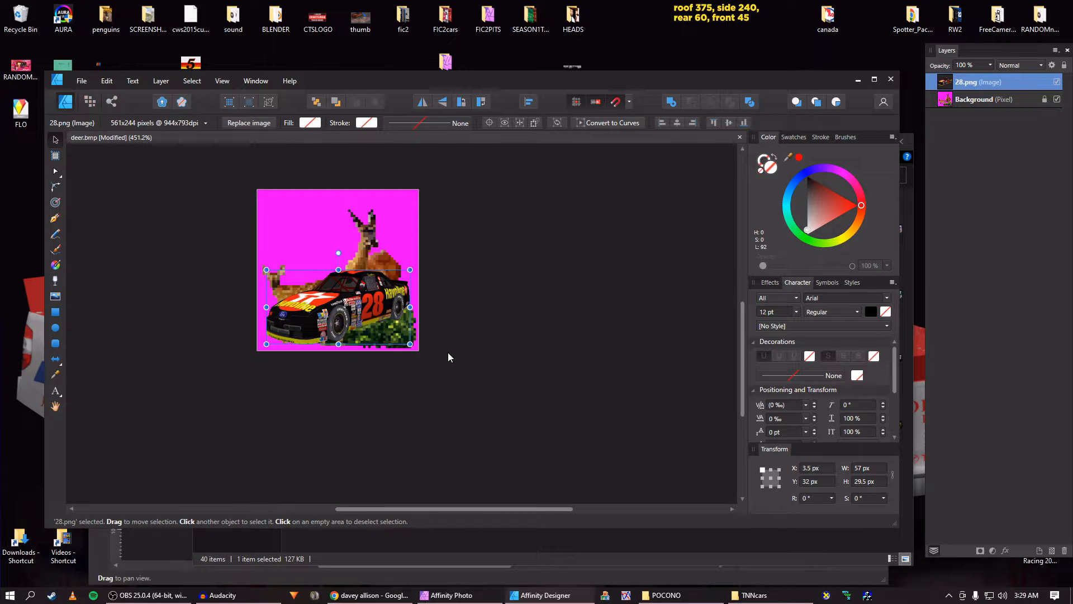
scroll(347, 310, up, 5)
scroll(346, 310, down, 5)
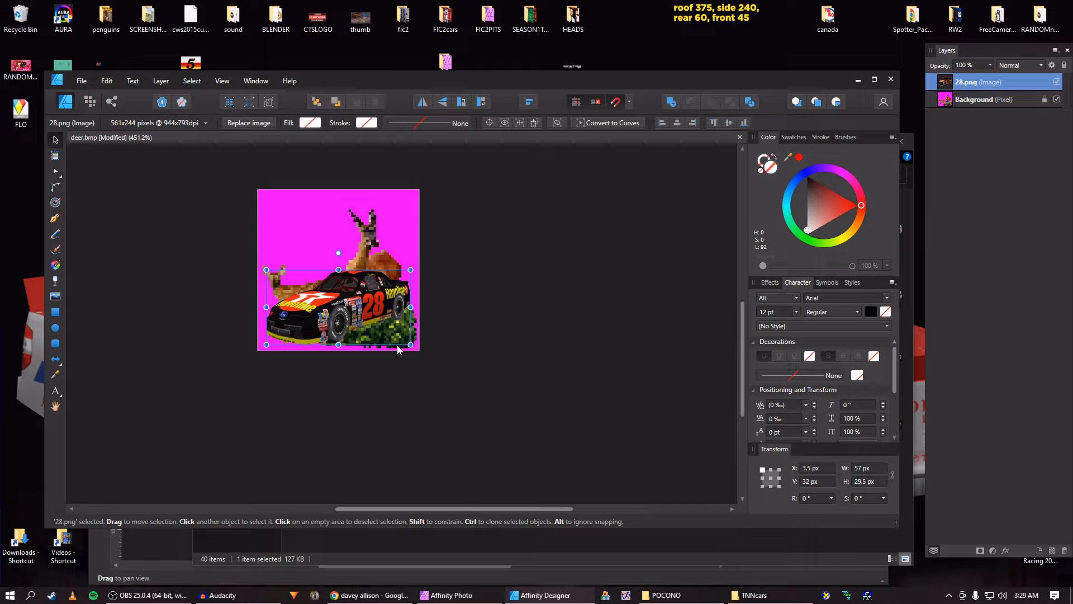
Switch to Affinity Photo, open the POCONO folder's deer bmp as its own document, and dismiss the profile notice
click(461, 596)
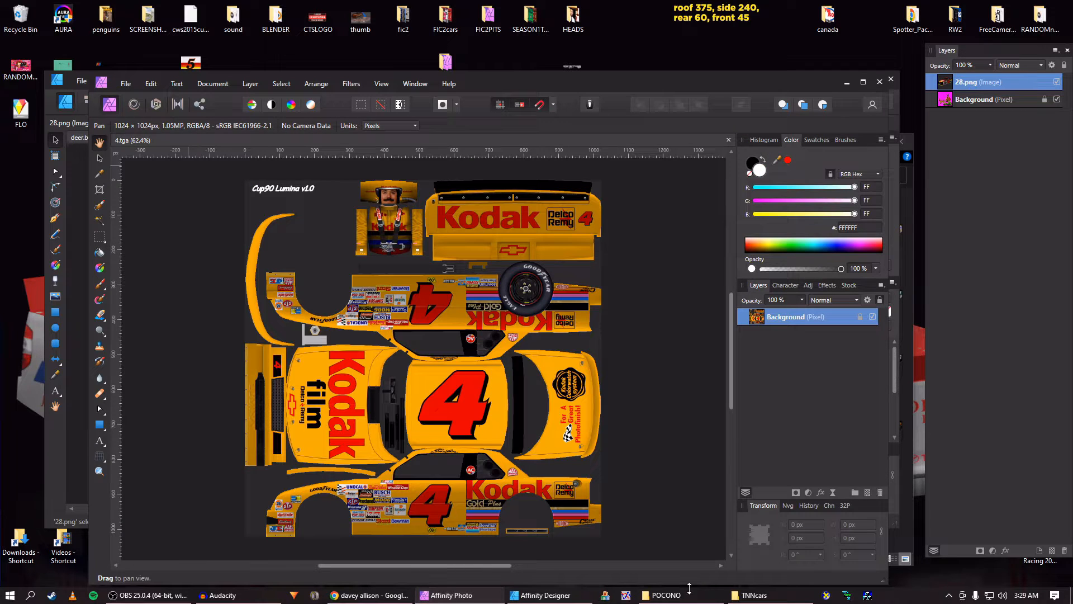
click(667, 595)
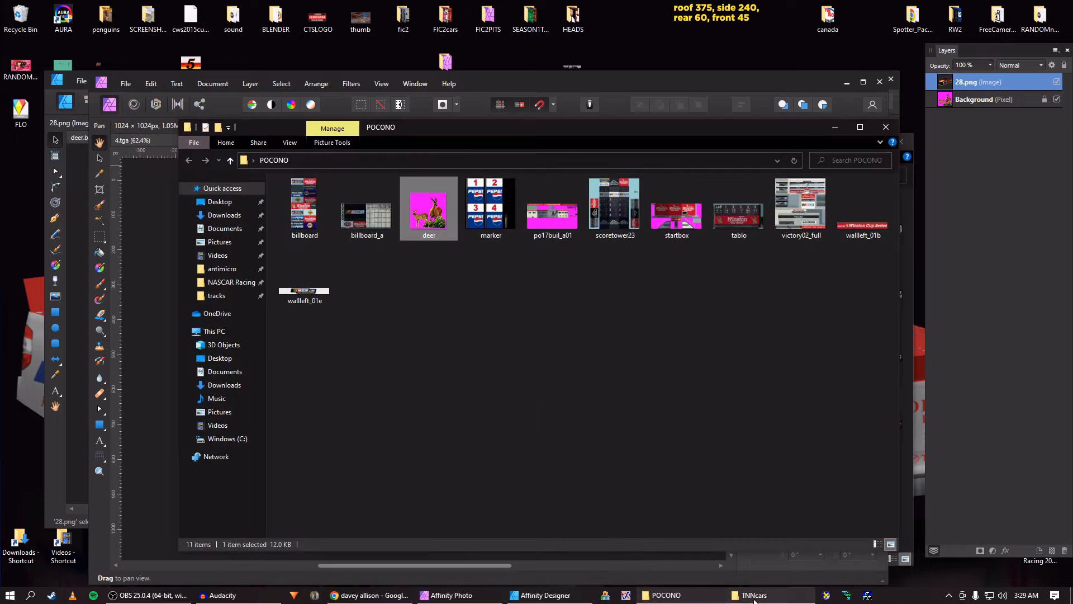
drag(442, 207, 153, 294)
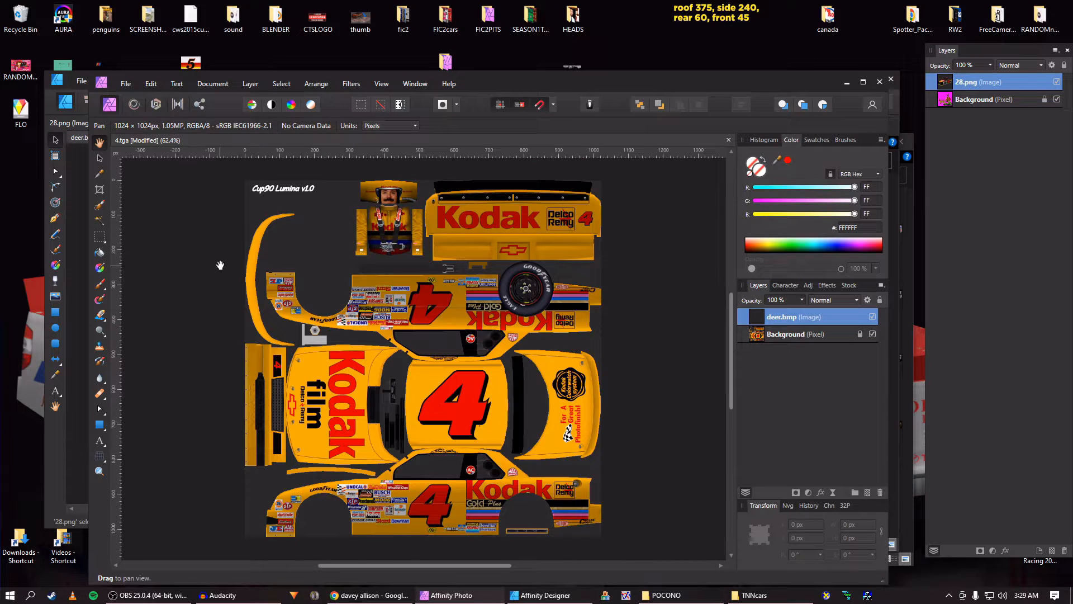
click(689, 594)
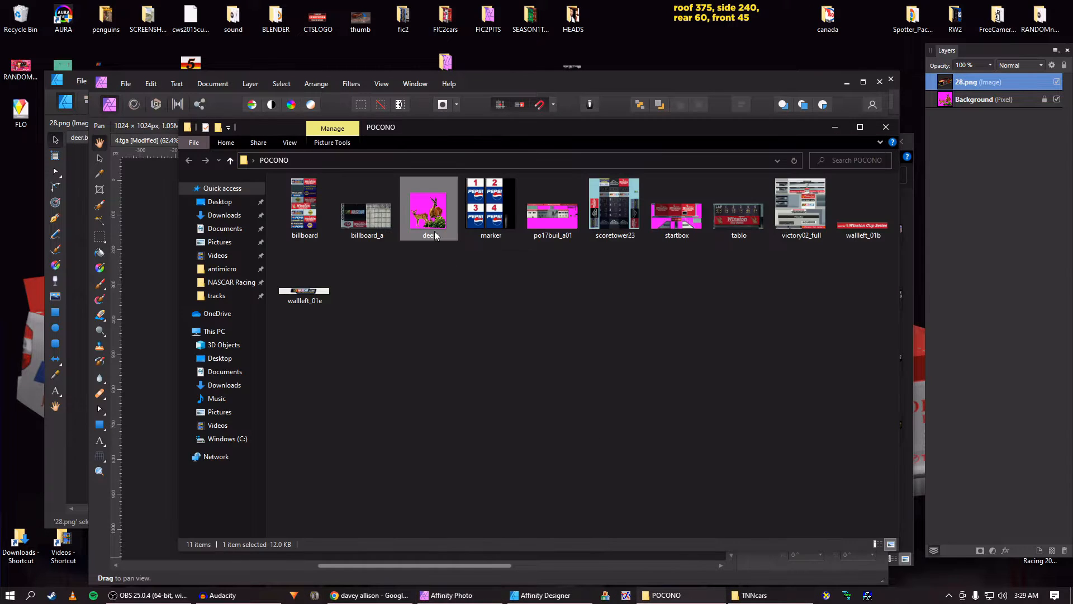
drag(435, 231, 135, 140)
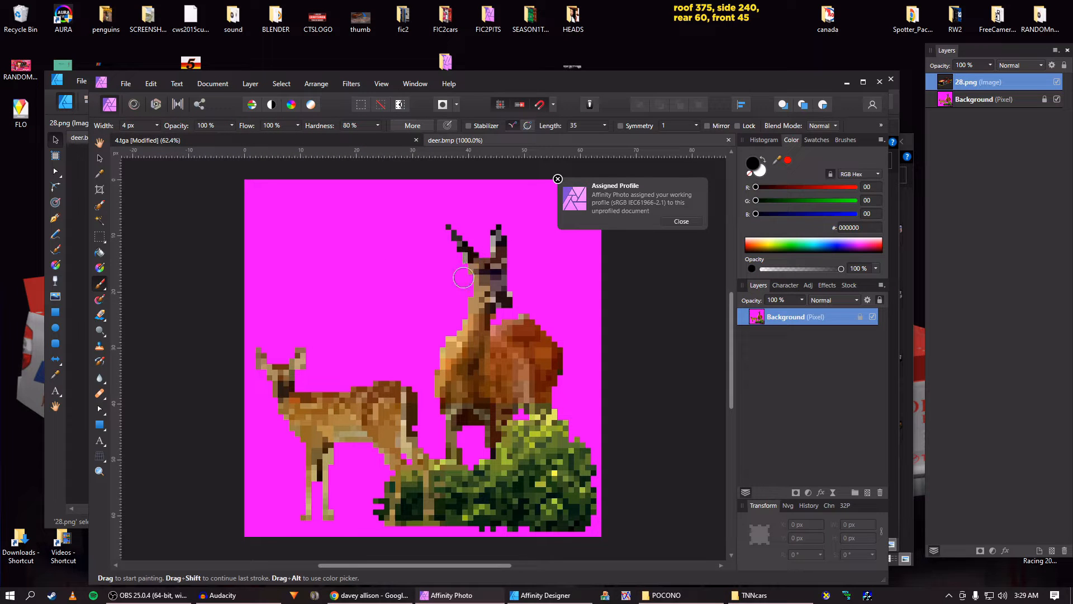
click(556, 190)
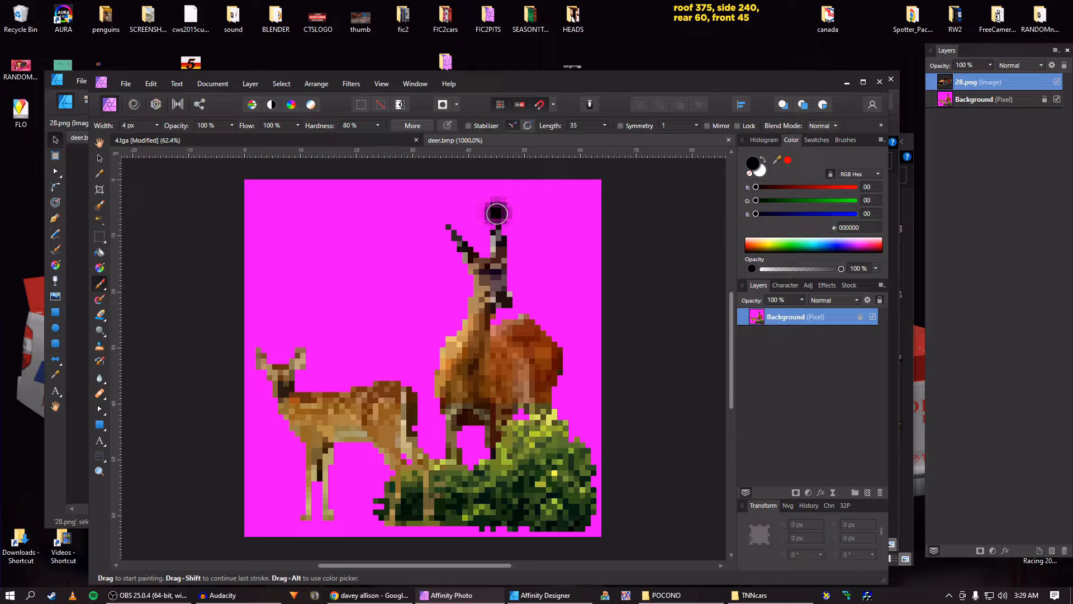
Draw a rectangle covering the whole deer image in Affinity Photo, and return to the deer document in Affinity Designer
key(v)
key(x)
scroll(484, 227, down, 3)
click(485, 227)
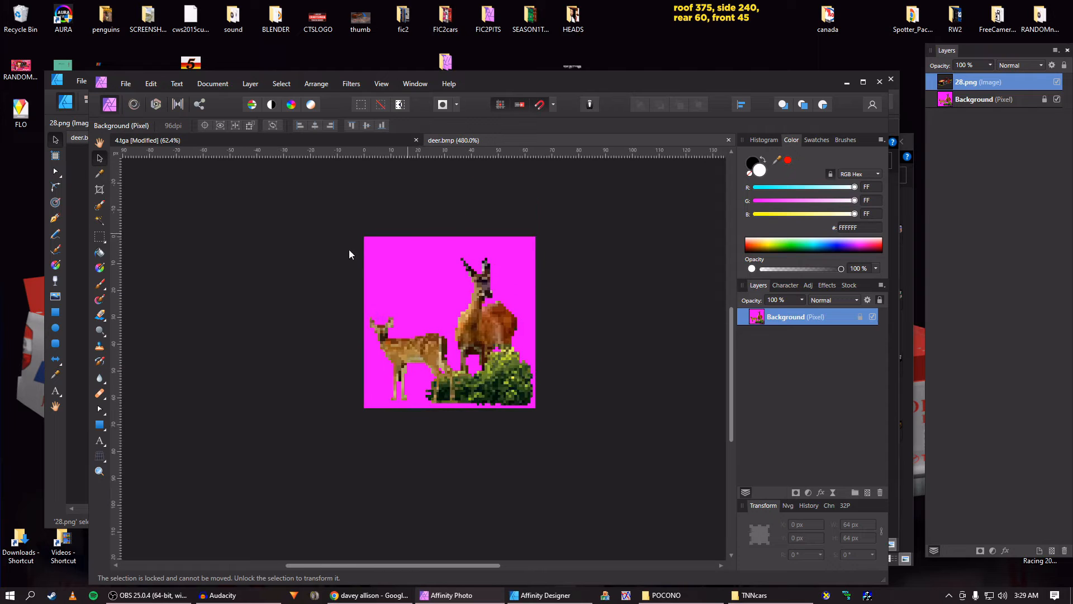
click(100, 425)
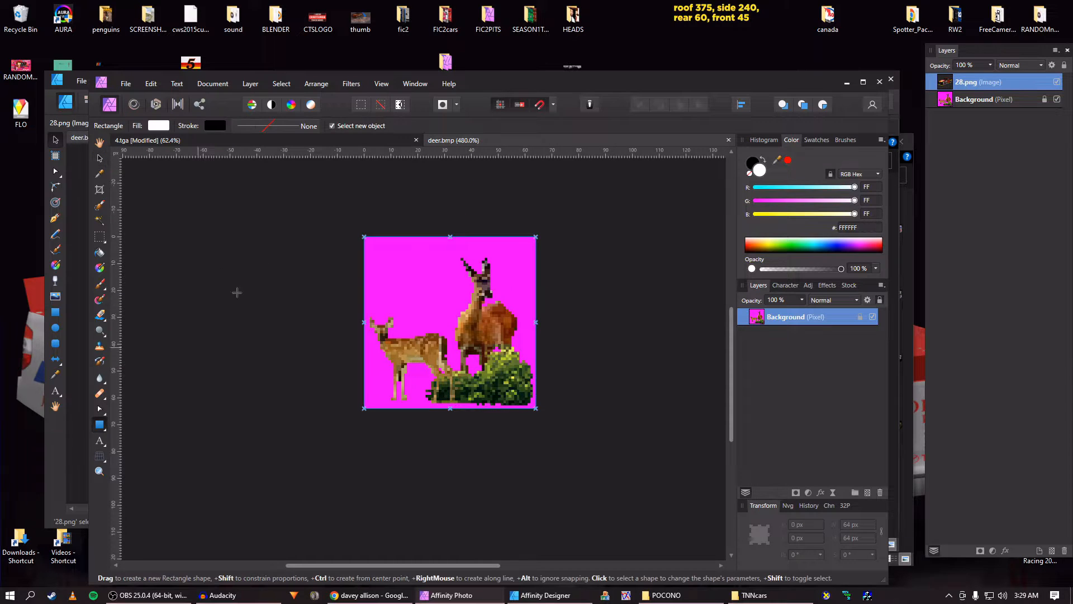
drag(308, 210, 553, 446)
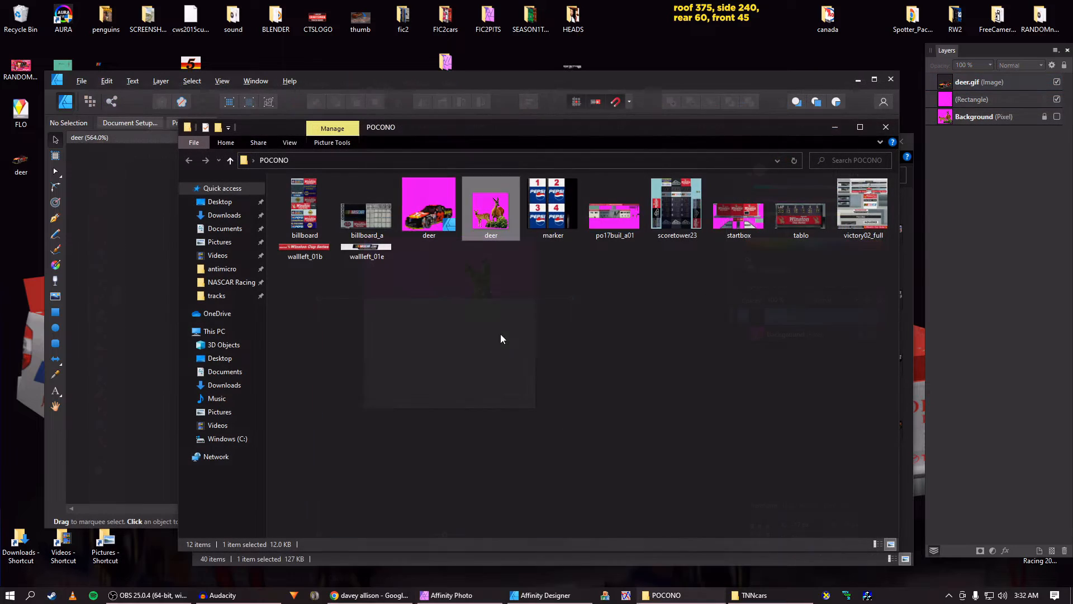
click(111, 297)
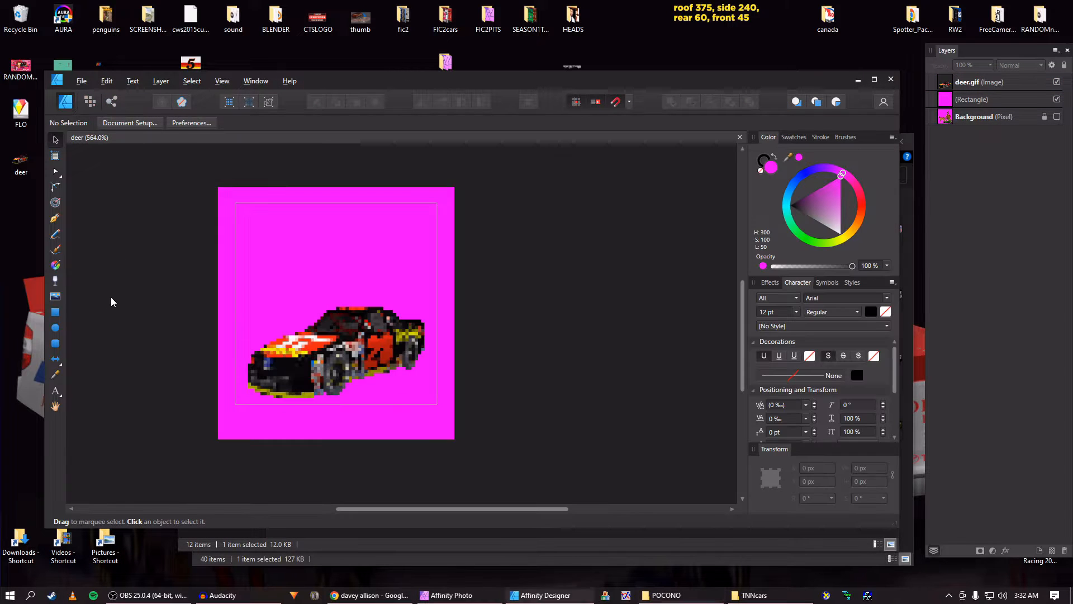
Move the car image to X 0 px, Y 1 px in the deer document, check its pixels up close, and save
click(316, 361)
drag(336, 352, 332, 352)
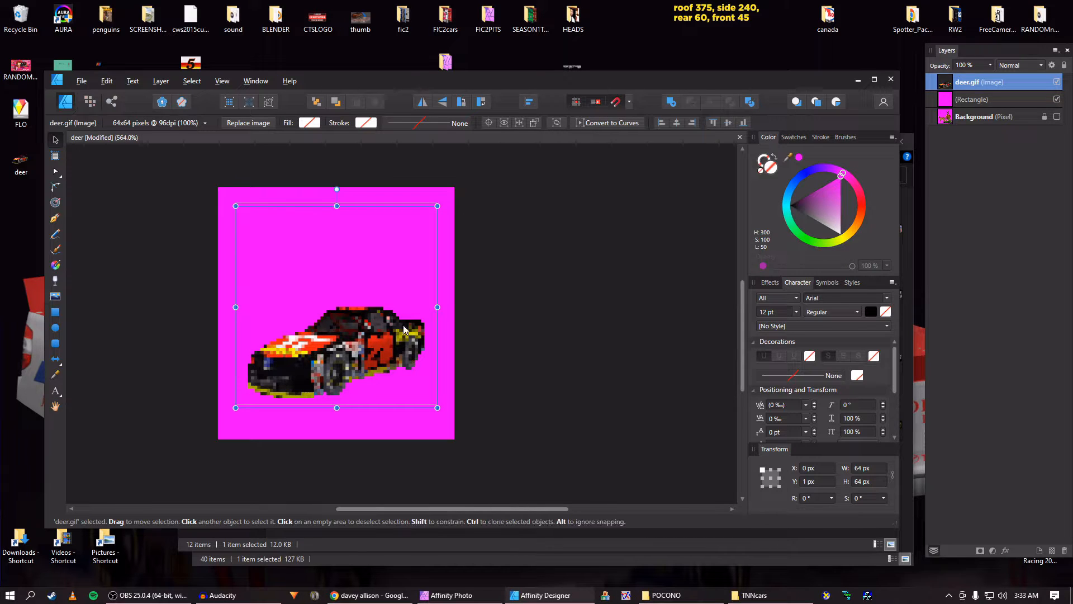
scroll(349, 344, up, 3)
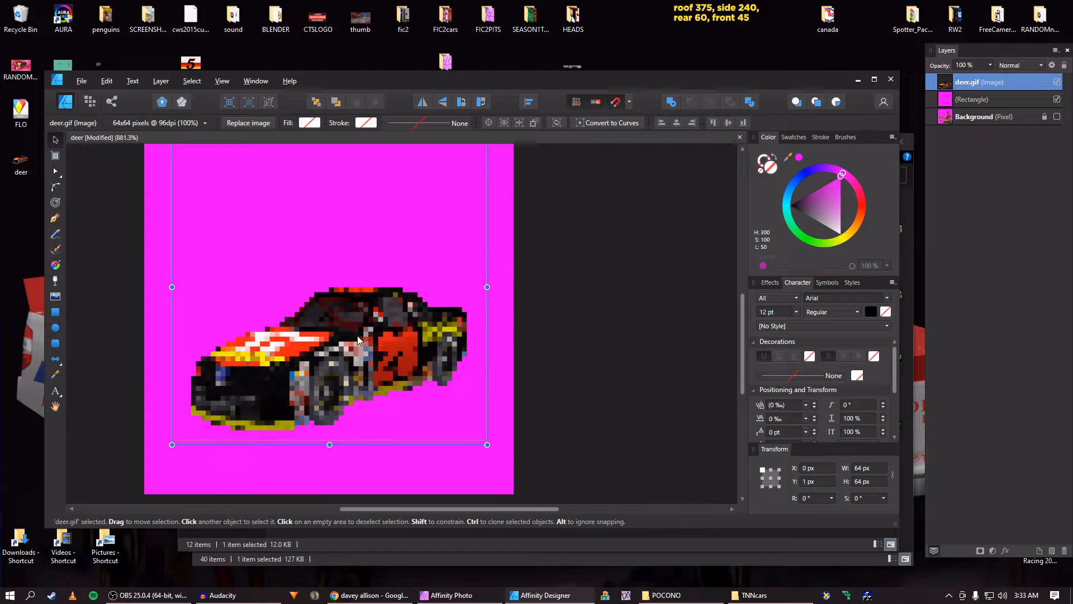
scroll(354, 301, down, 3)
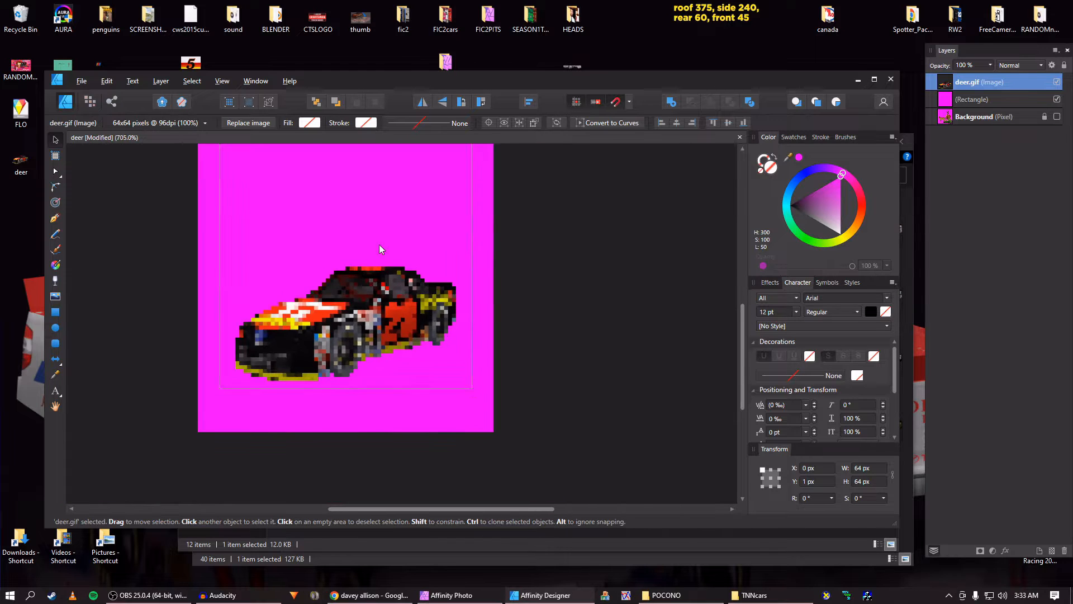
scroll(334, 240, up, 1)
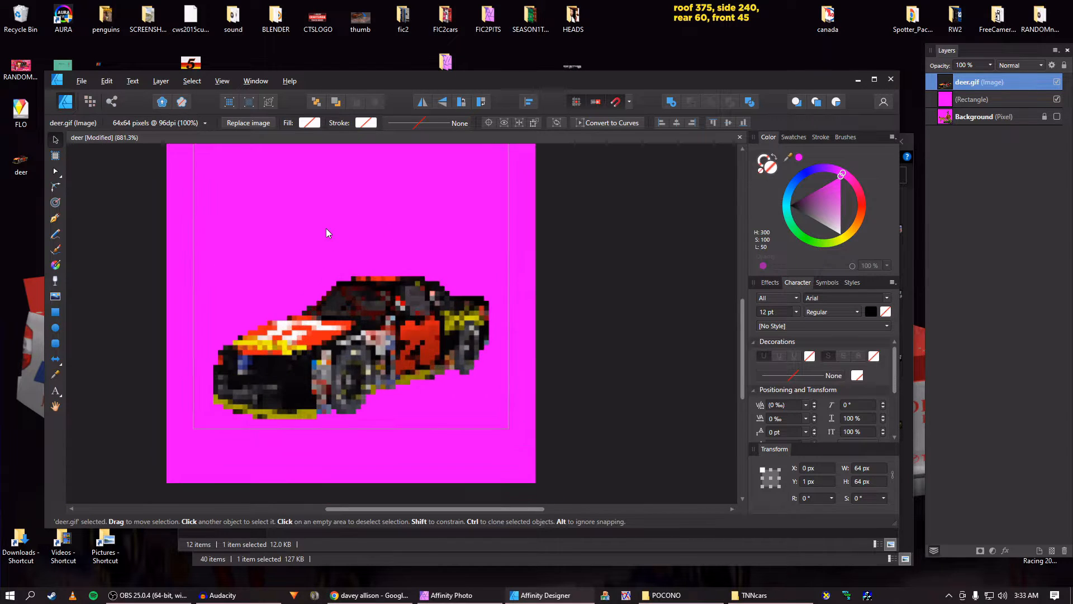
scroll(305, 274, up, 2)
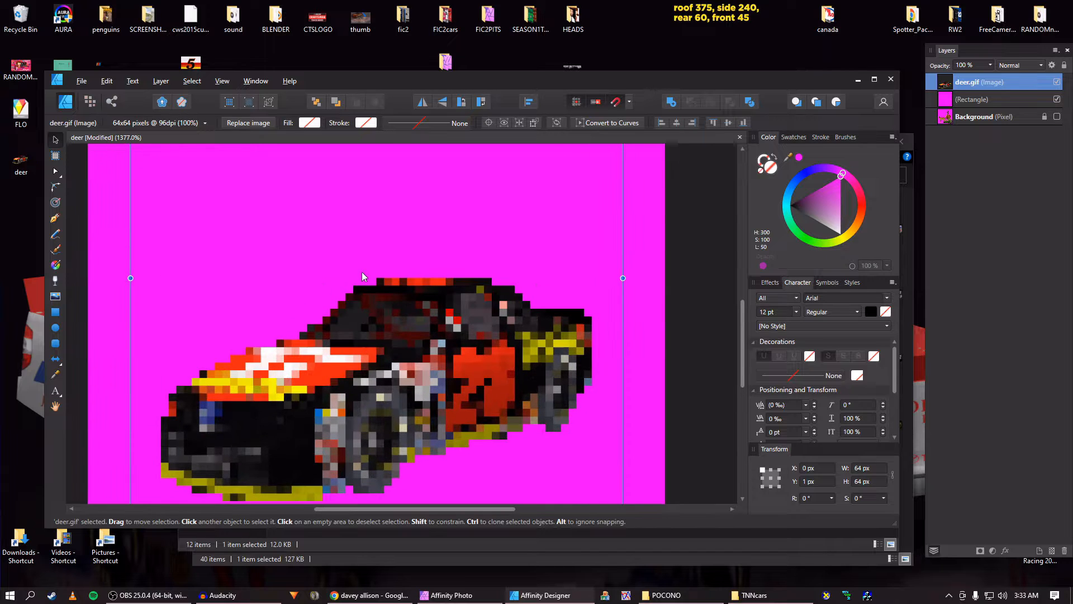
scroll(559, 307, down, 2)
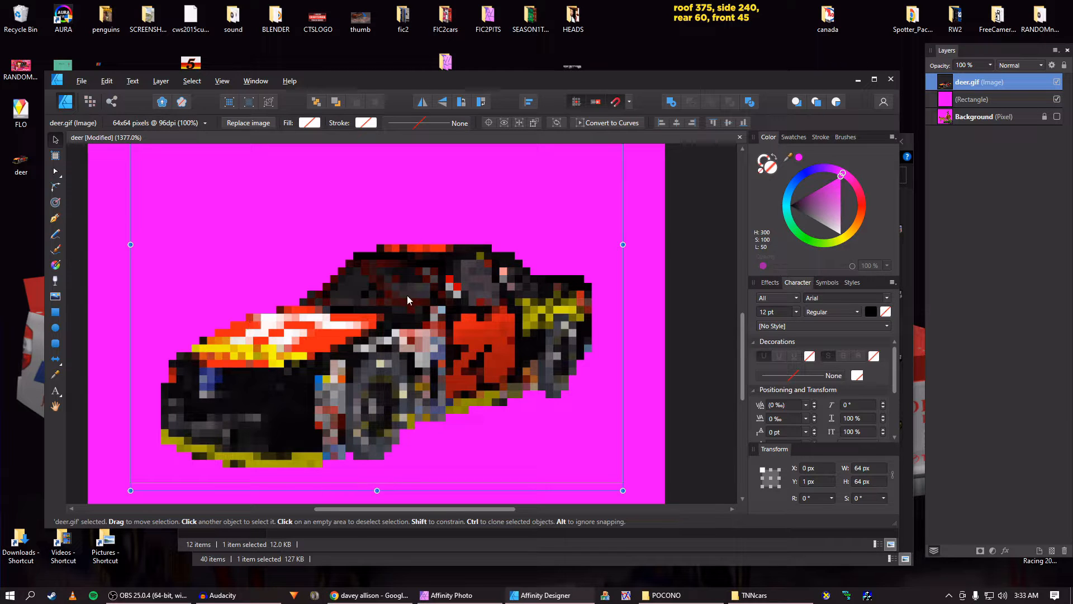
scroll(412, 291, down, 4)
scroll(413, 293, down, 1)
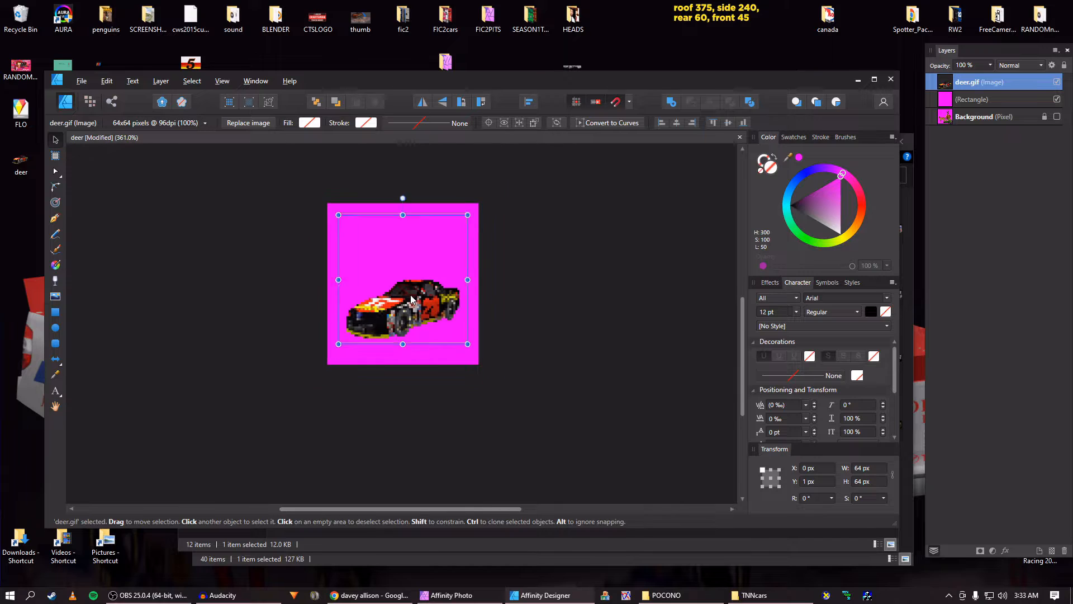
key(ctrl+s)
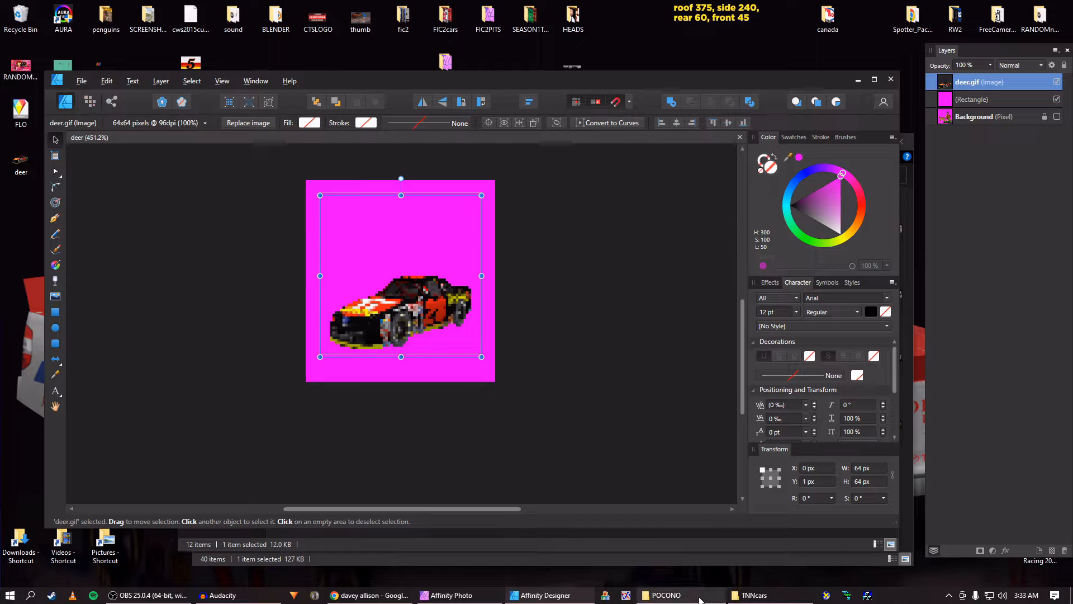
Close the TNNcars folder and open the POCONO folder's billboard bmp as its own document in Affinity Designer
mouse_move(700, 599)
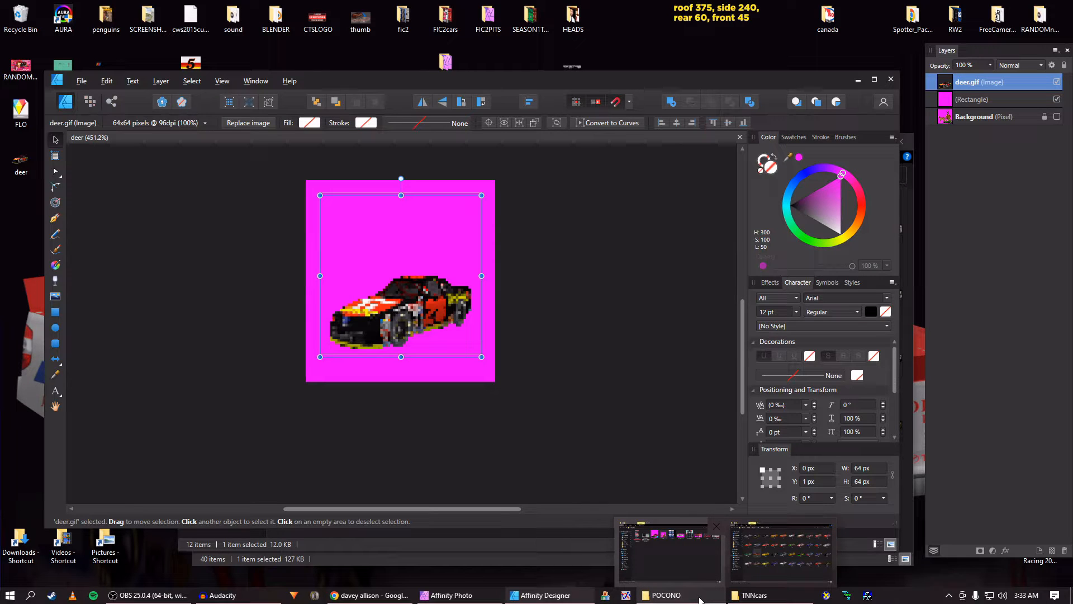
click(762, 599)
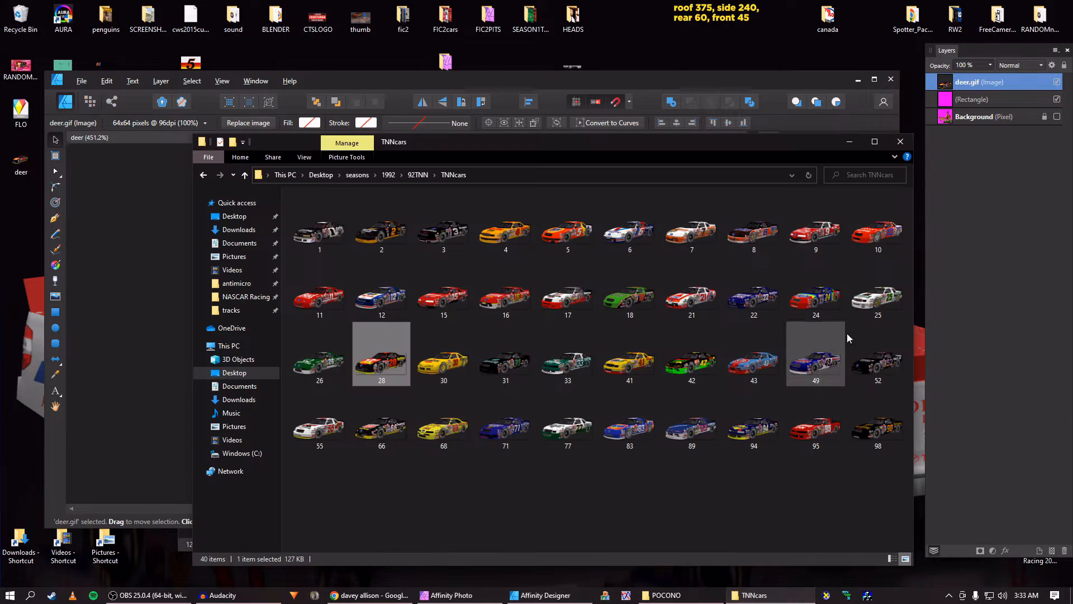
click(898, 142)
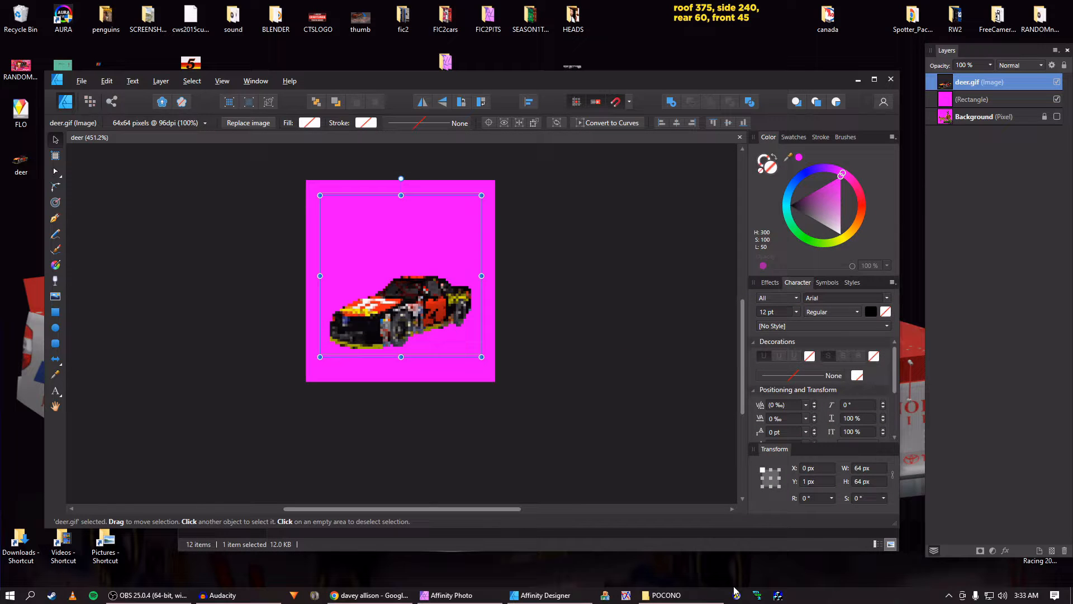
click(683, 600)
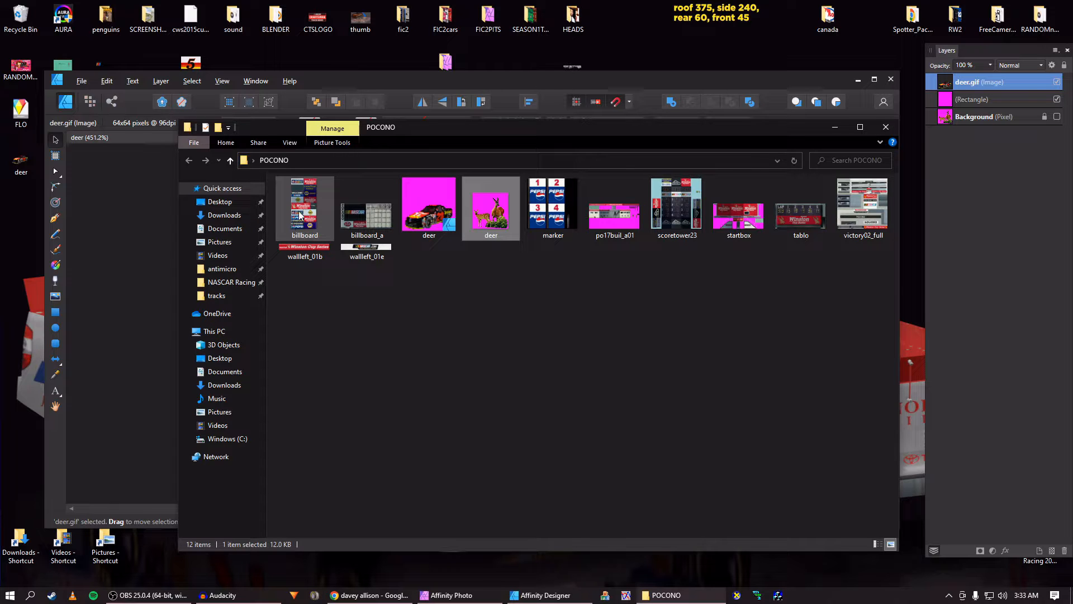
mouse_move(300, 215)
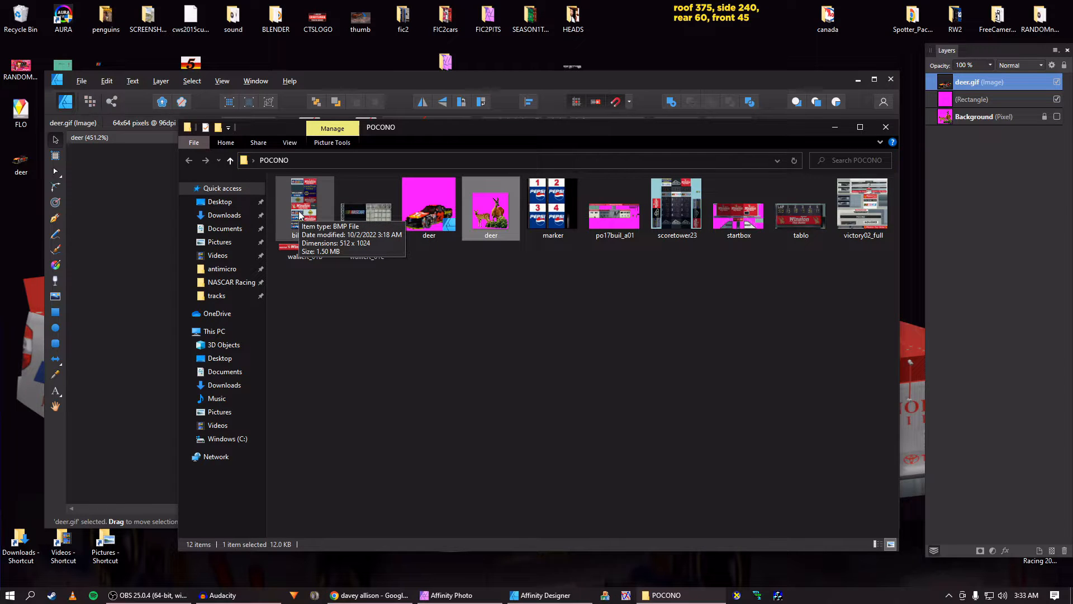
drag(300, 215, 130, 133)
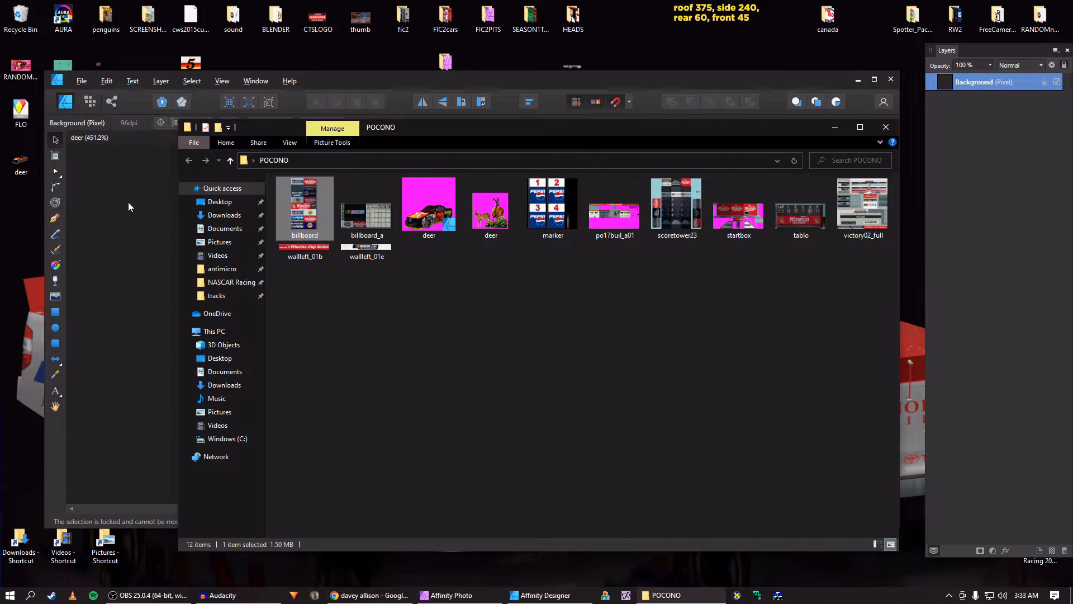
click(569, 176)
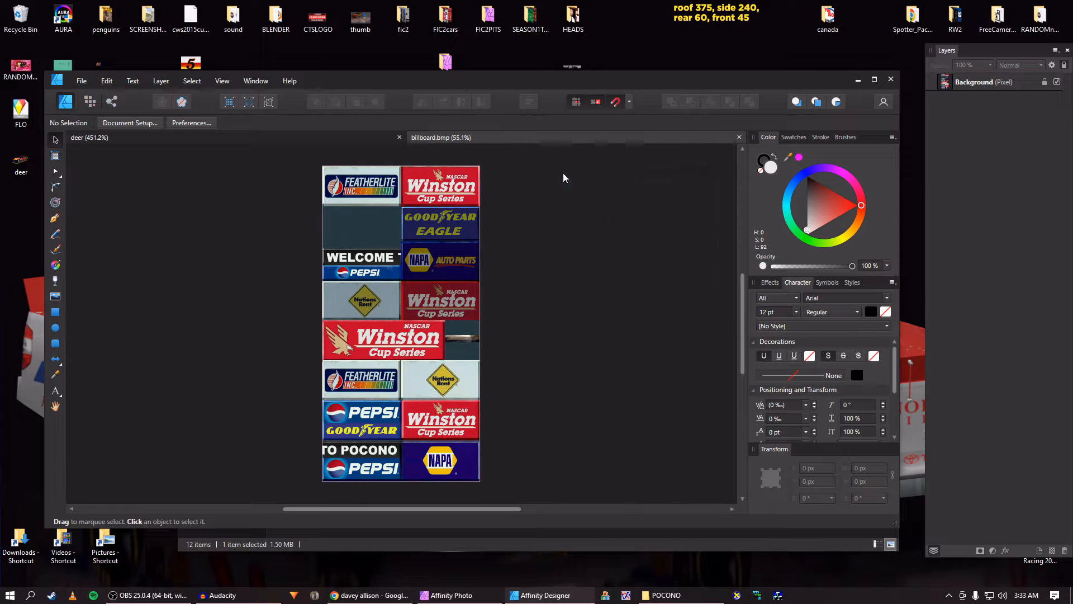
click(161, 20)
double_click(162, 20)
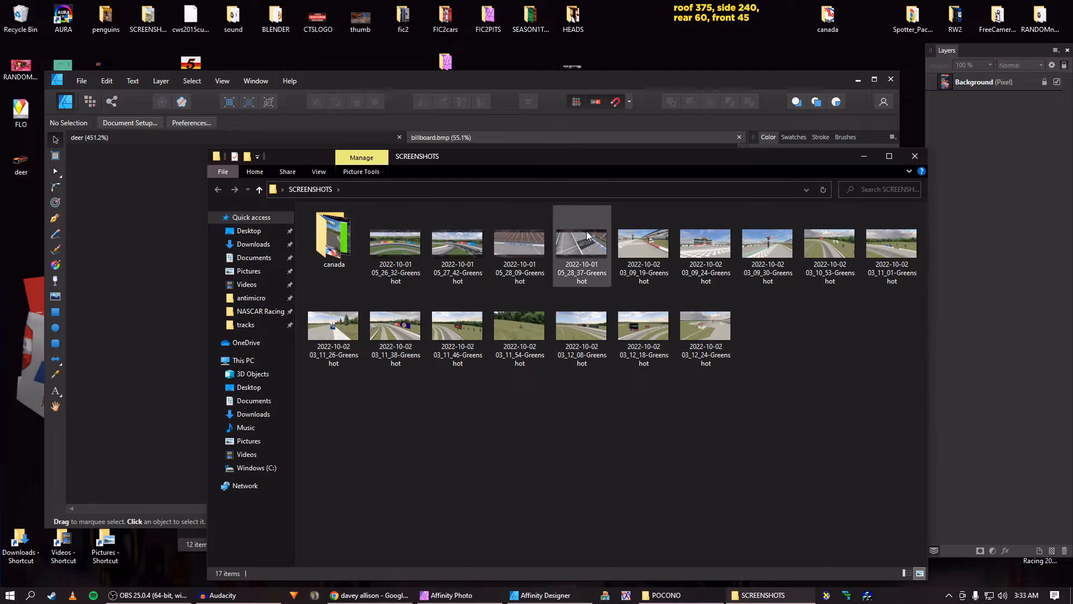
click(703, 328)
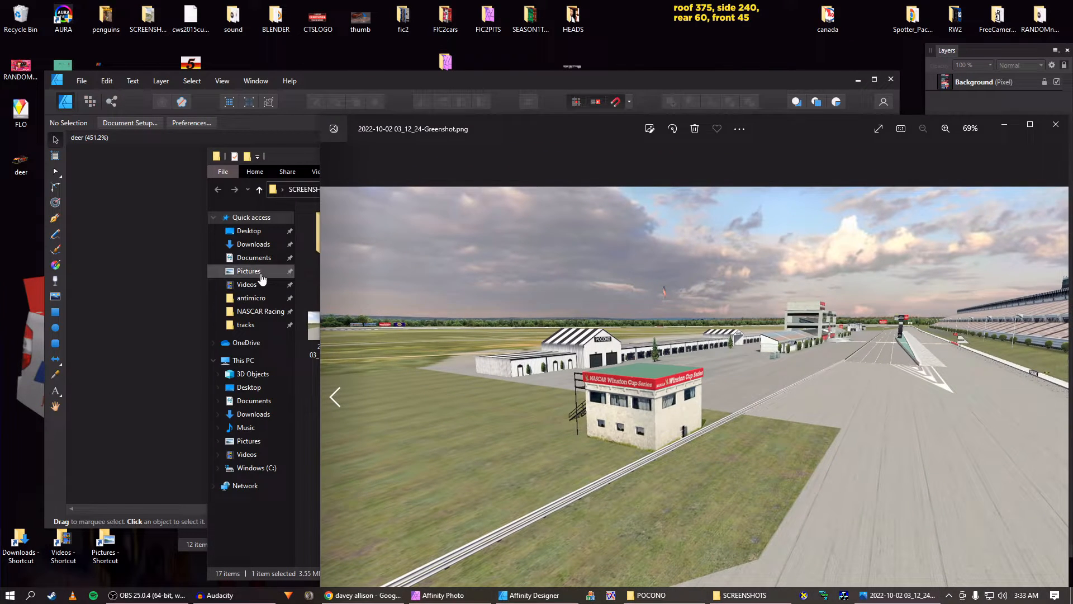
click(189, 305)
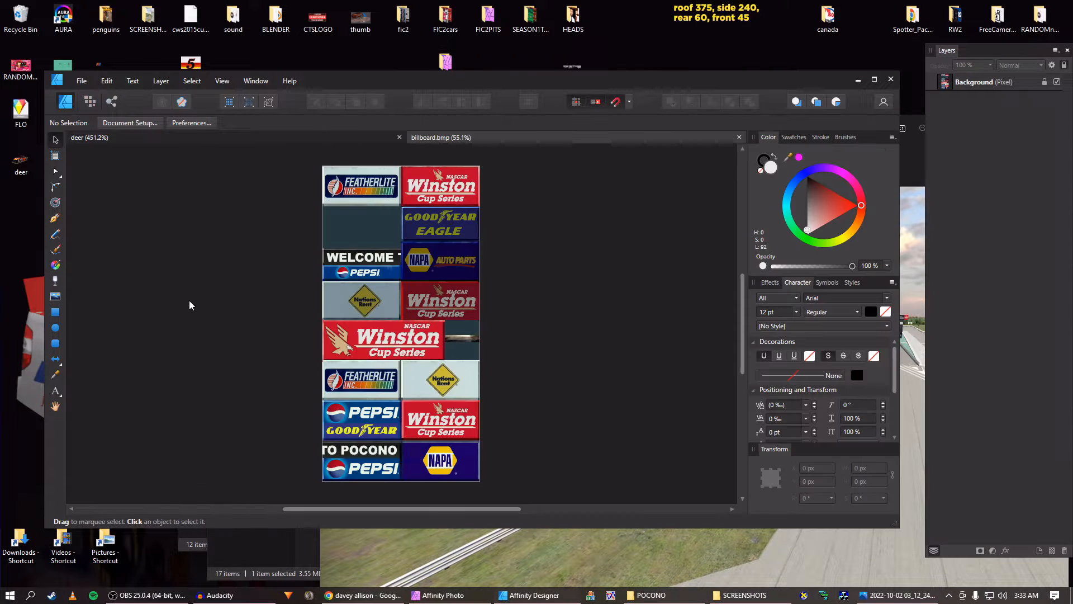
key(alt+Tab)
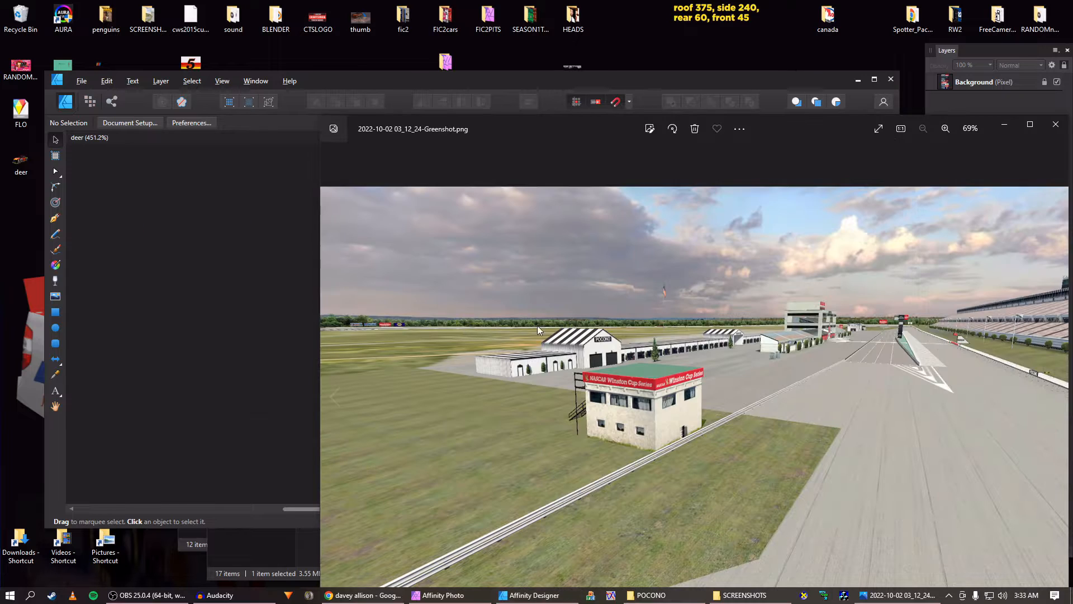
Go back through the track screenshots to 03_11_38 and compare its trackside boards with the panels in billboard.bmp
key(Left)
key(Left)
key(Left)
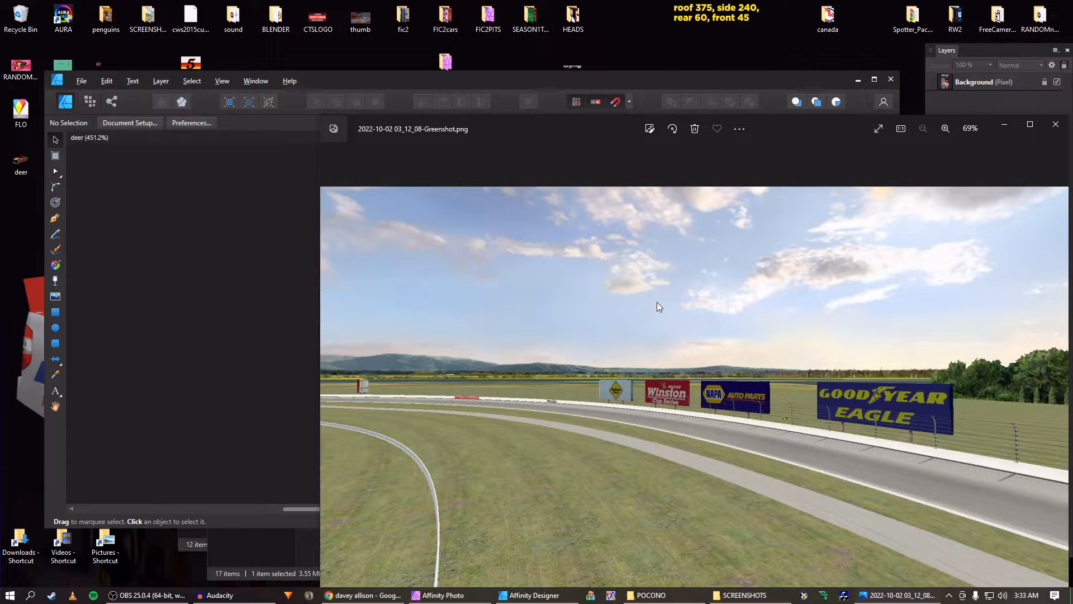
key(Left)
key(Left)
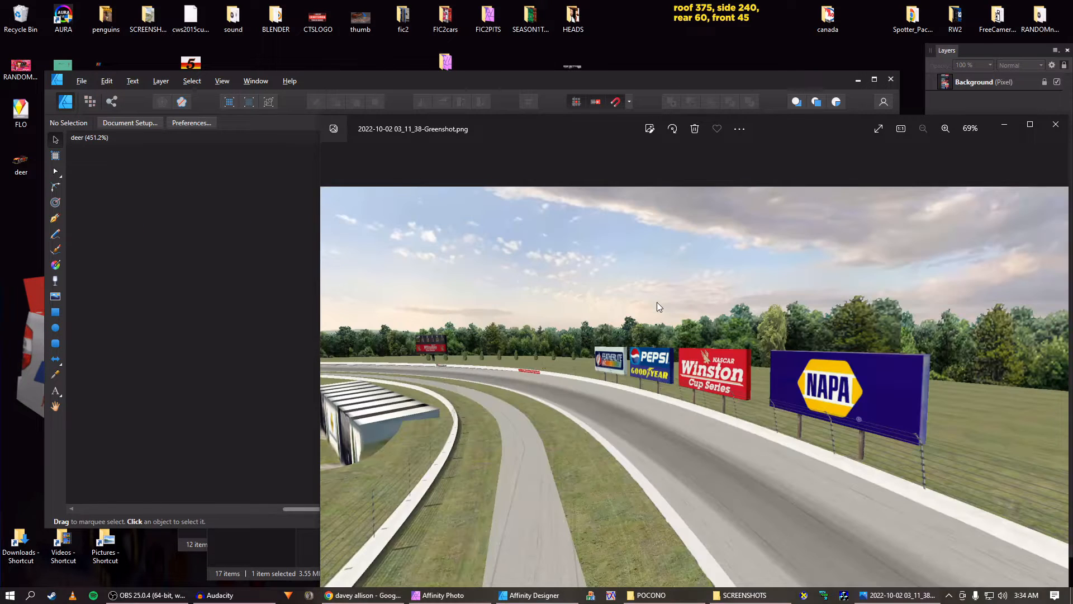
key(alt+Tab)
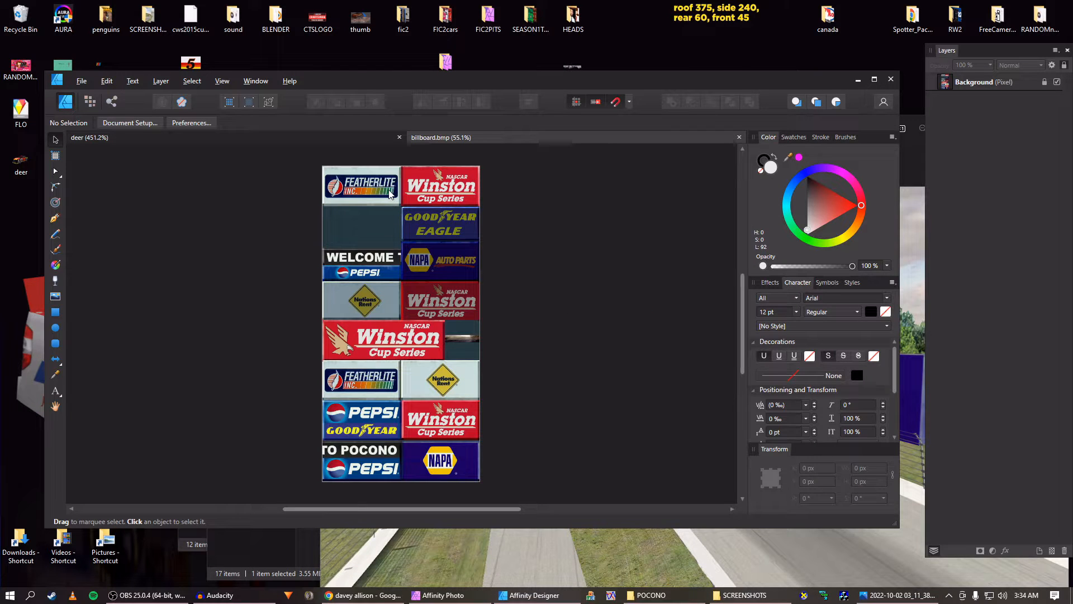
key(alt+Tab)
key(alt+Tab)
key(alt+Tab)
key(alt+Tab)
key(alt+Tab)
key(alt+Tab)
key(alt+Tab)
Look through the Pocono track screenshots back to 03_09_19 for sponsor signs, and return to the 03_11_01 view
key(Left)
key(Left)
key(Left)
key(Left)
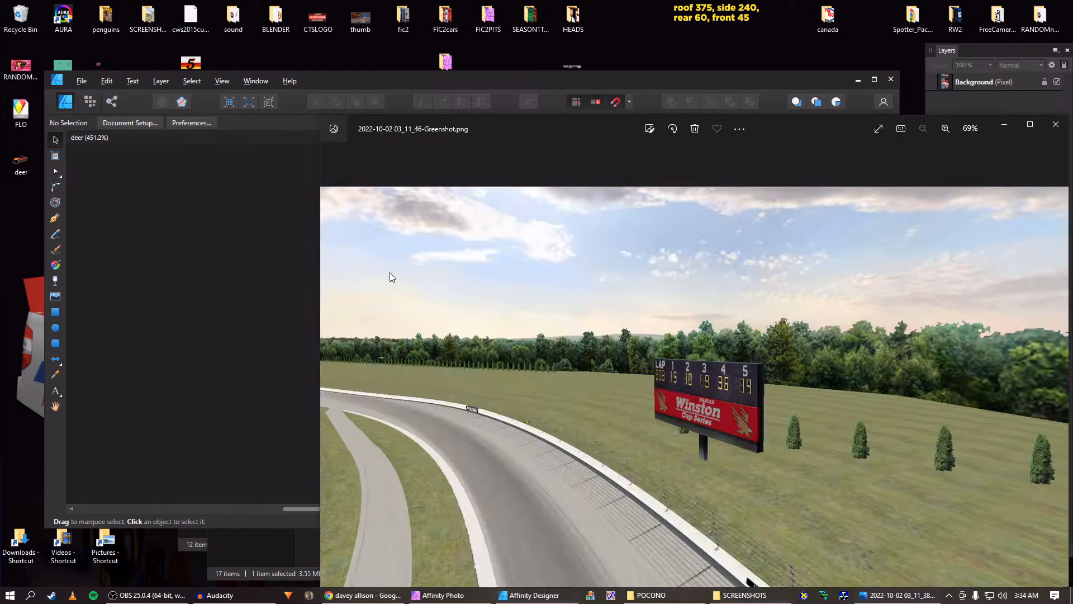
key(Left)
key(Left)
key(Left)
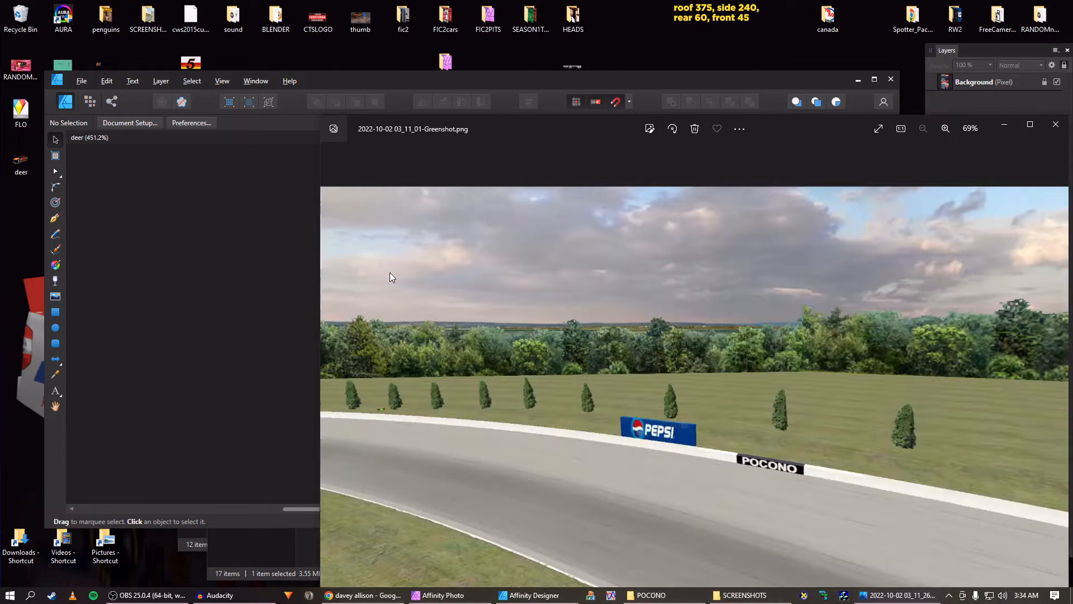
key(Left)
key(Left)
key(Left)
key(Left)
key(Left)
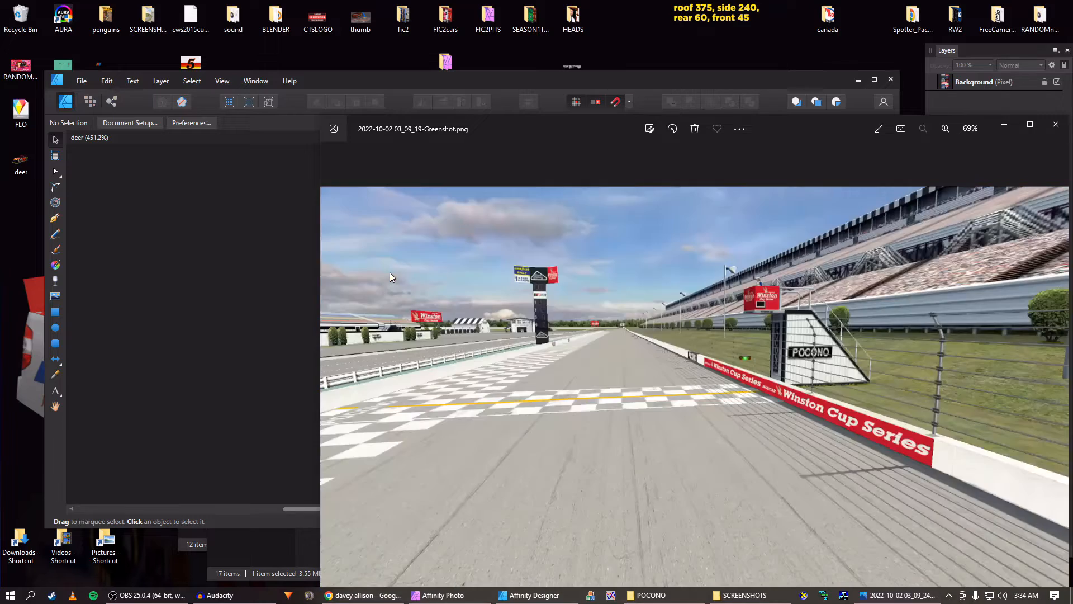
key(Left)
key(Left)
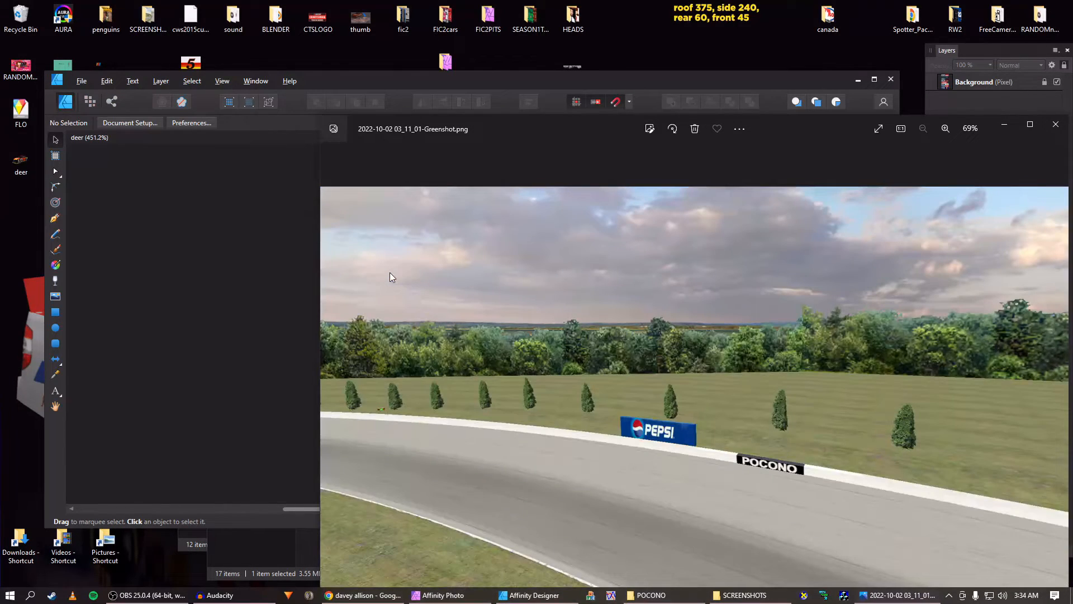
Compare the Pepsi board in the 03_11_01 screenshot up close with the Pepsi panels in billboard.bmp
key(alt+Tab)
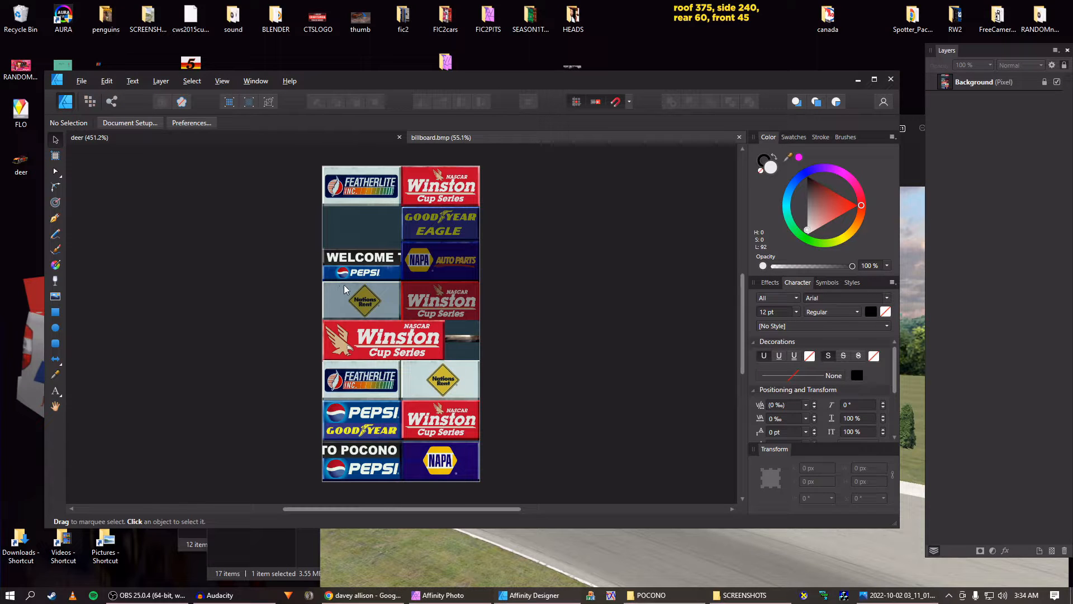
key(alt+Tab)
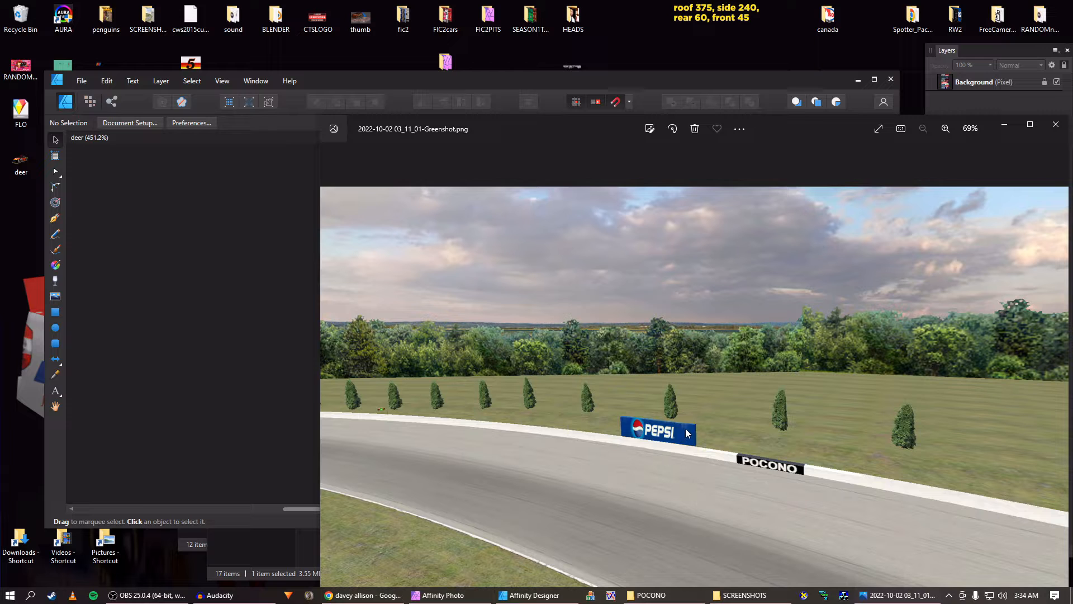
scroll(690, 426, up, 3)
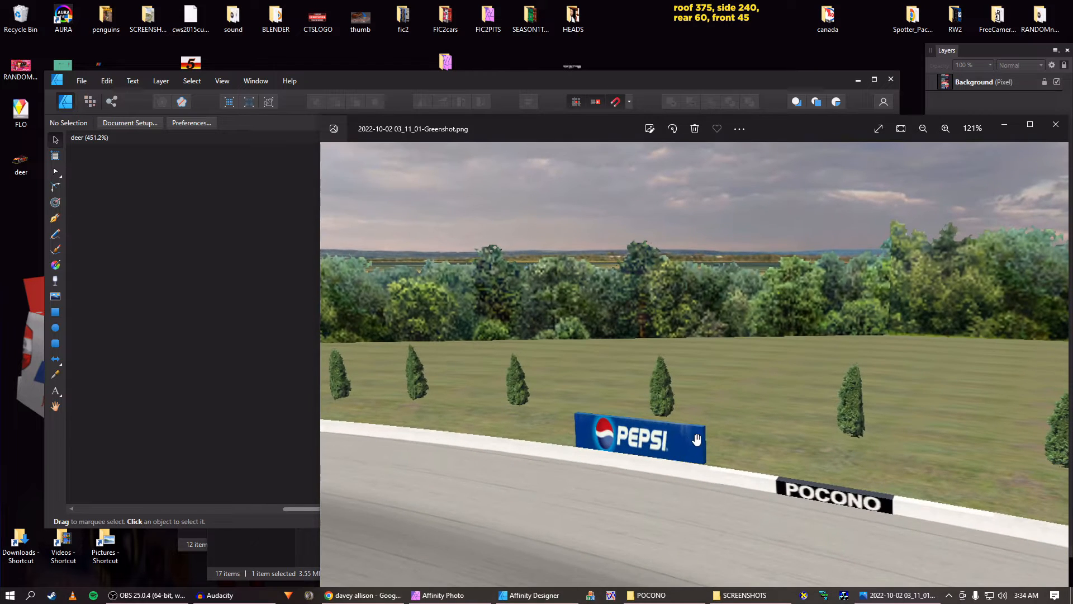
click(303, 303)
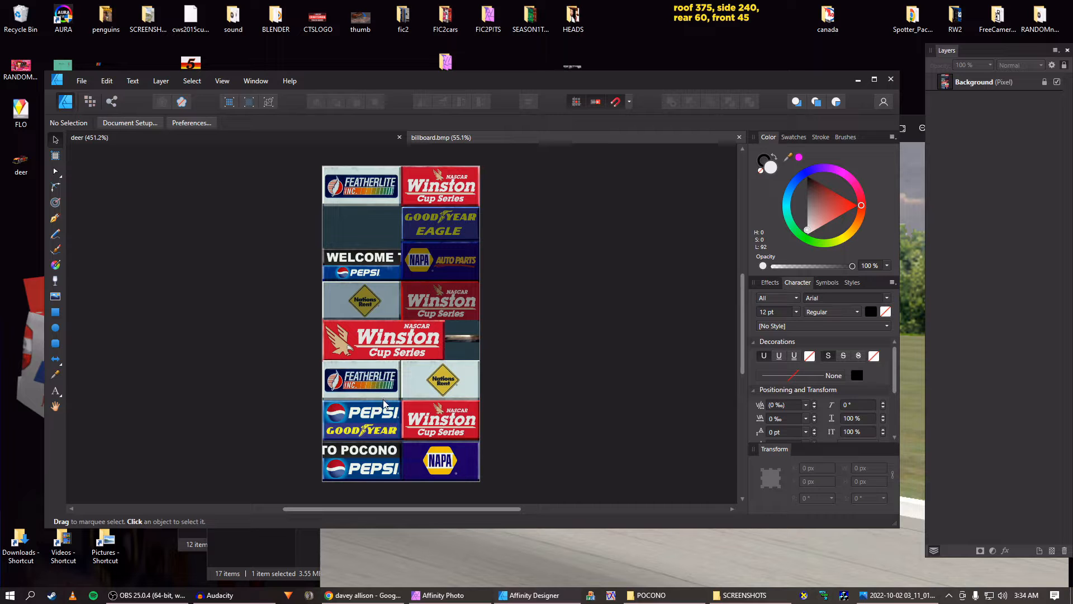
scroll(384, 414, up, 3)
scroll(383, 414, down, 4)
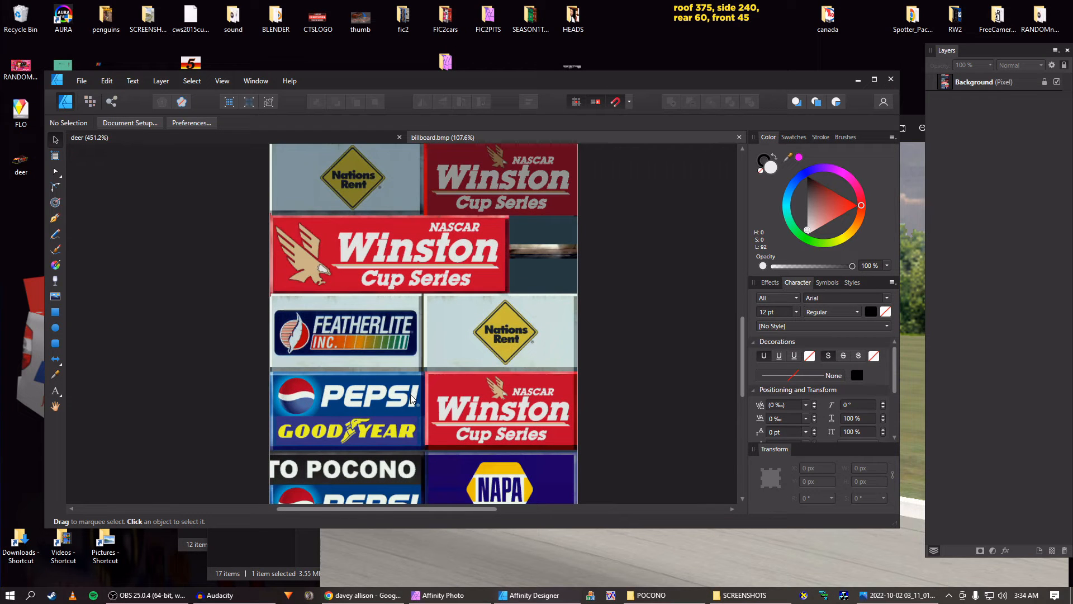
scroll(378, 450, down, 5)
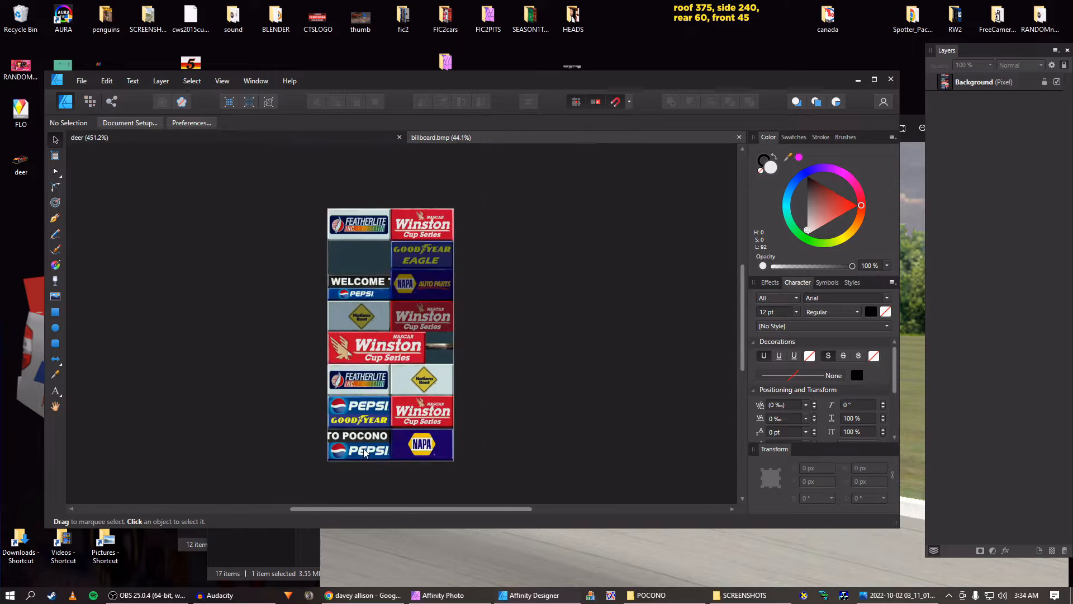
drag(378, 281, 378, 307)
key(alt+Tab)
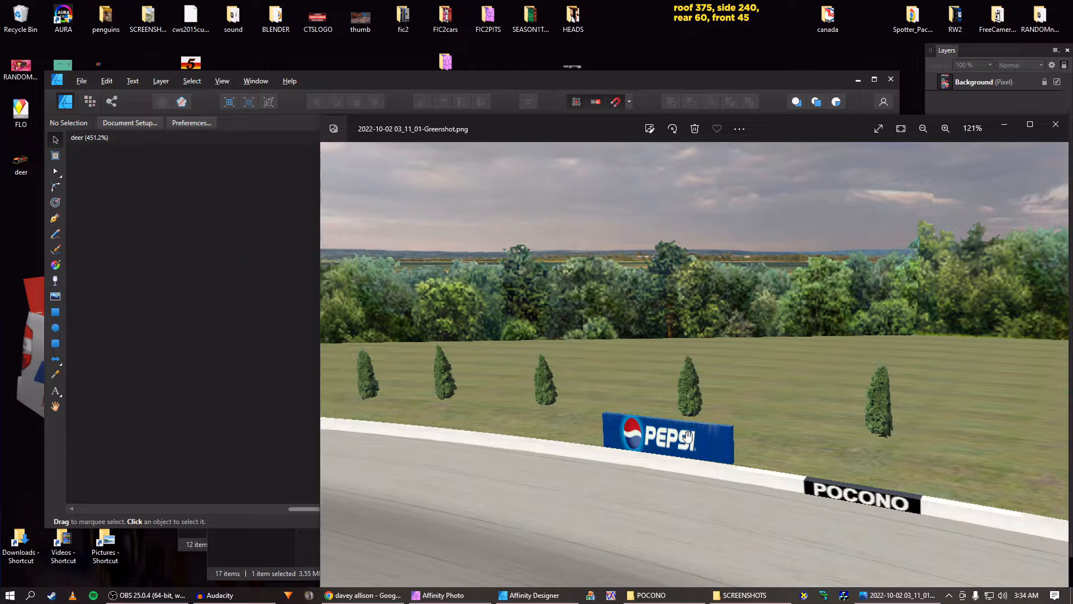
scroll(687, 436, down, 3)
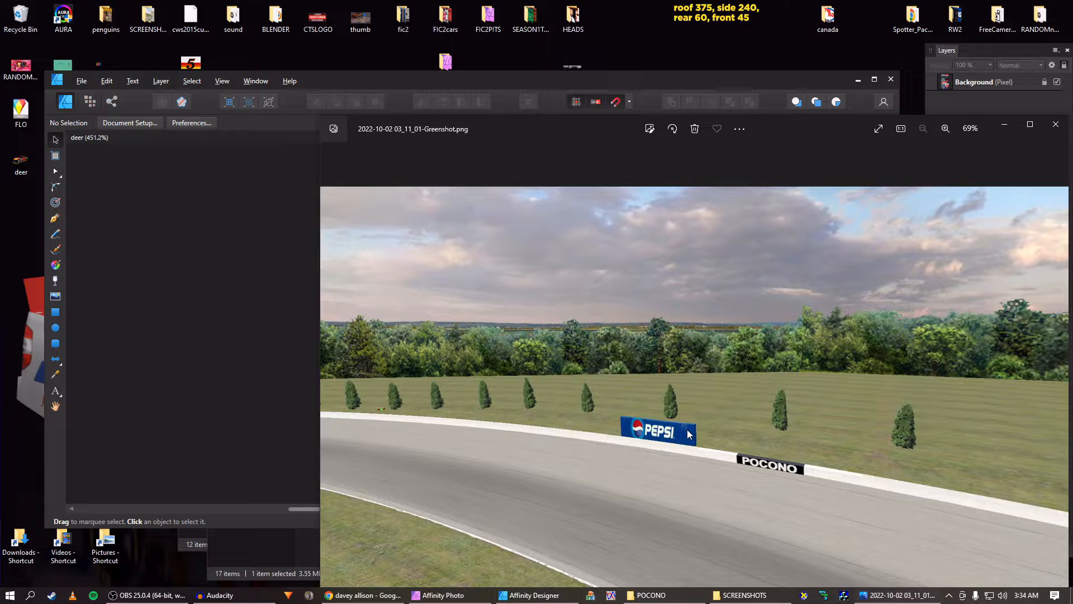
key(Left)
key(Left)
key(Left)
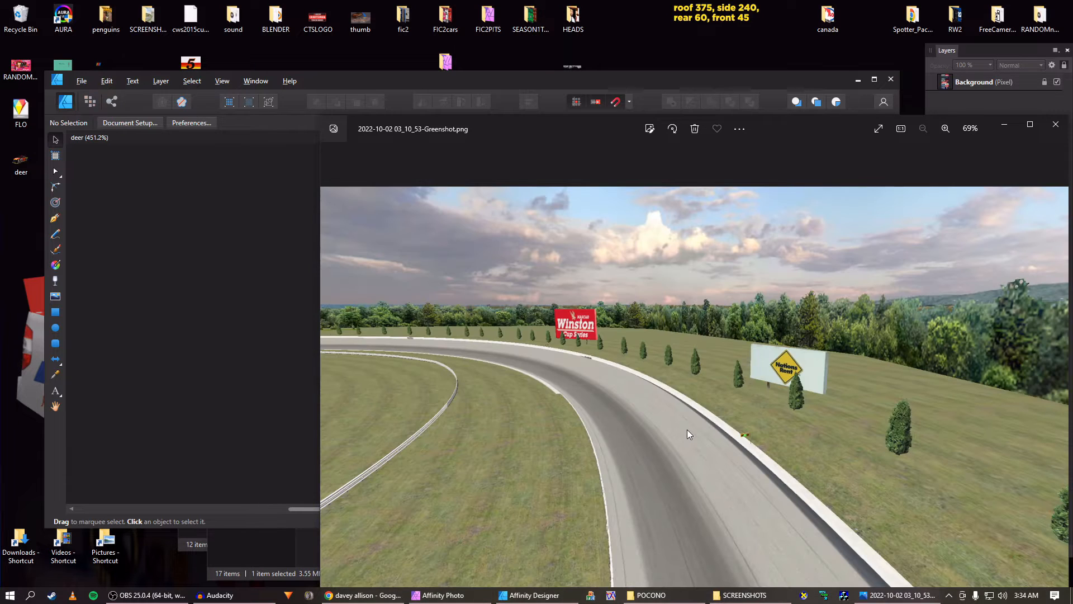
Compare the Nations Rent and Winston Cup Series boards in the 03_10_53 screenshot with the matching panels in billboard.bmp
key(alt+Tab)
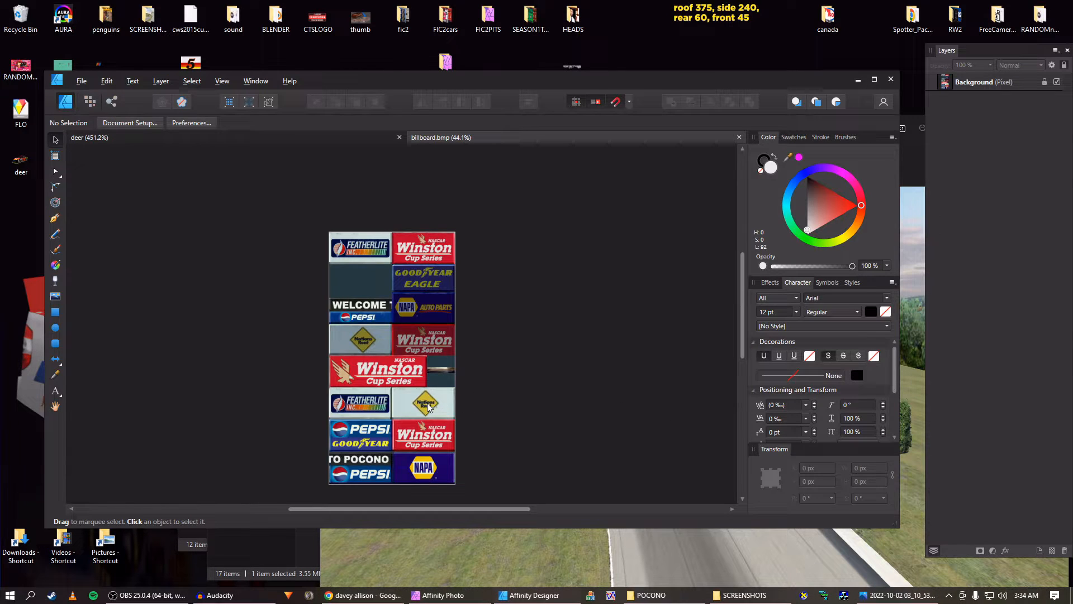
key(alt+Tab)
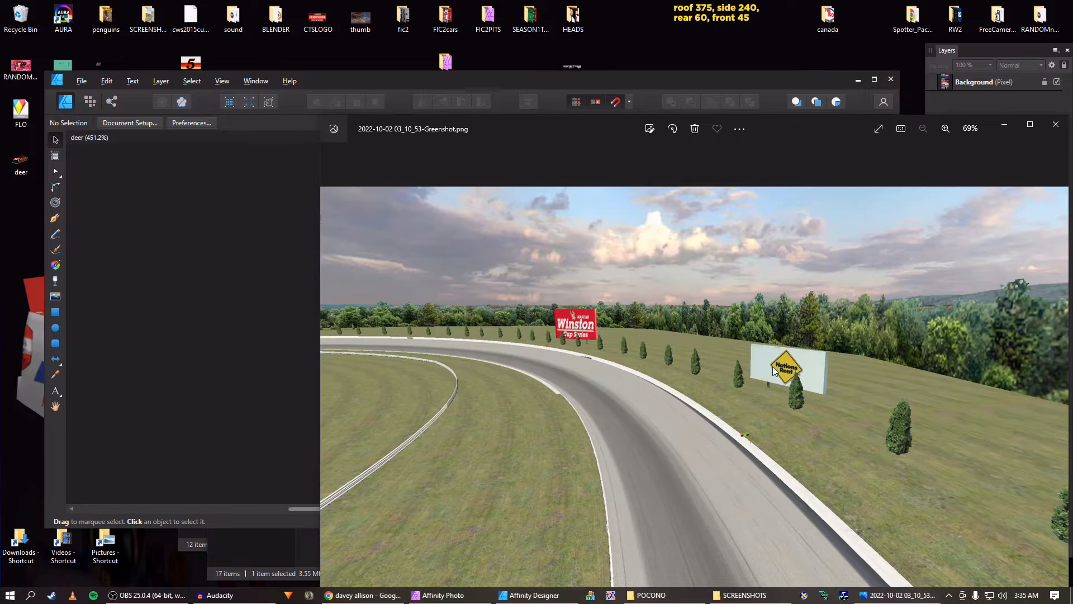
key(alt+Tab)
key(alt+Tab)
key(alt+Tab)
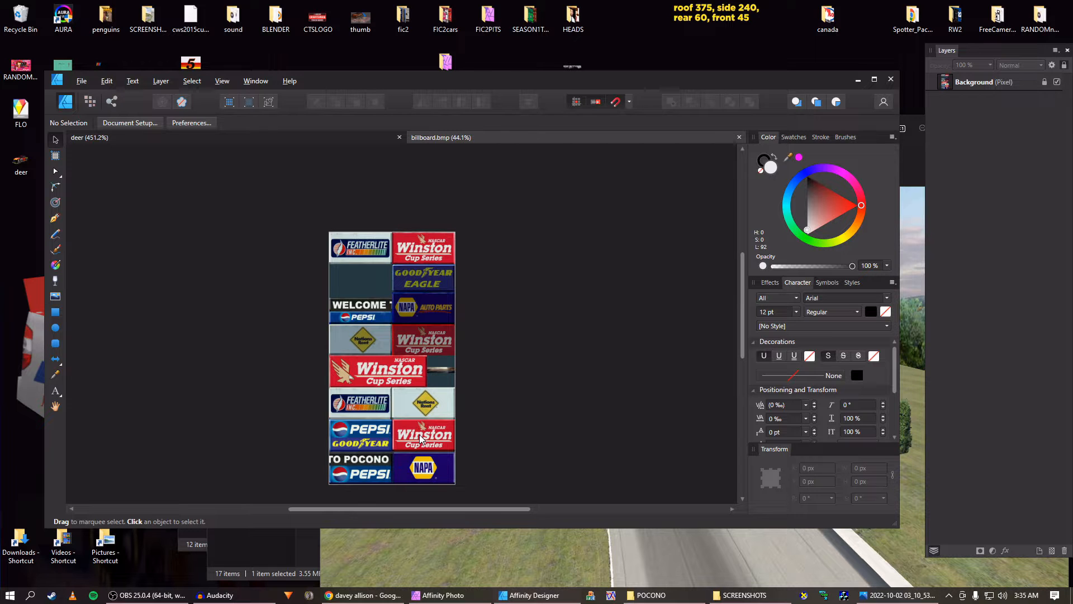
Look through the neighbouring track screenshots up to 03_11_46 for sponsor boards, and return to the 03_11_38 view
key(alt+Tab)
key(Right)
key(Left)
key(Left)
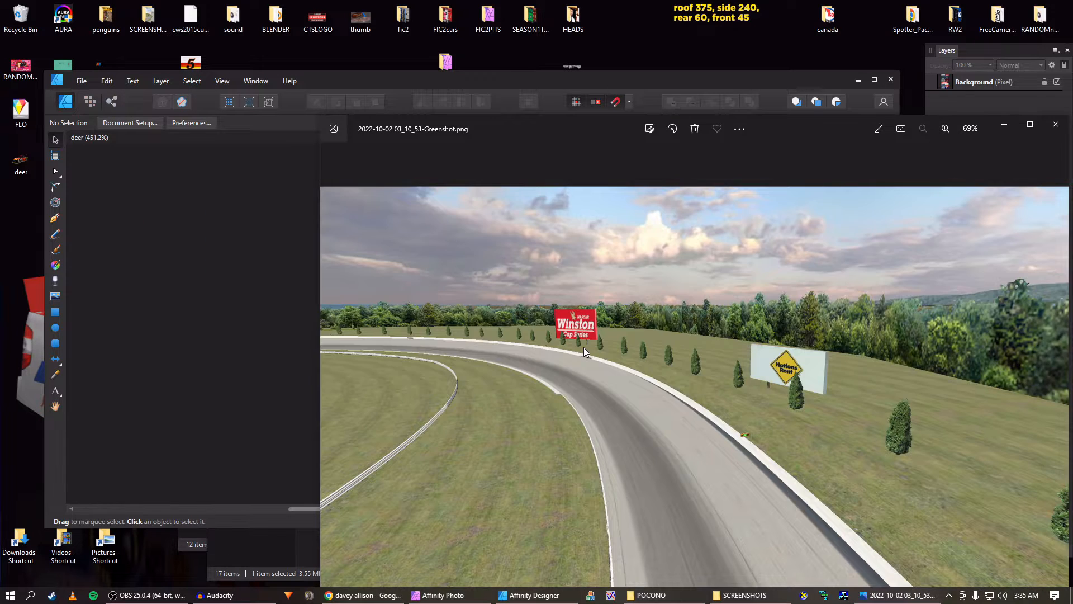
key(Right)
key(Right)
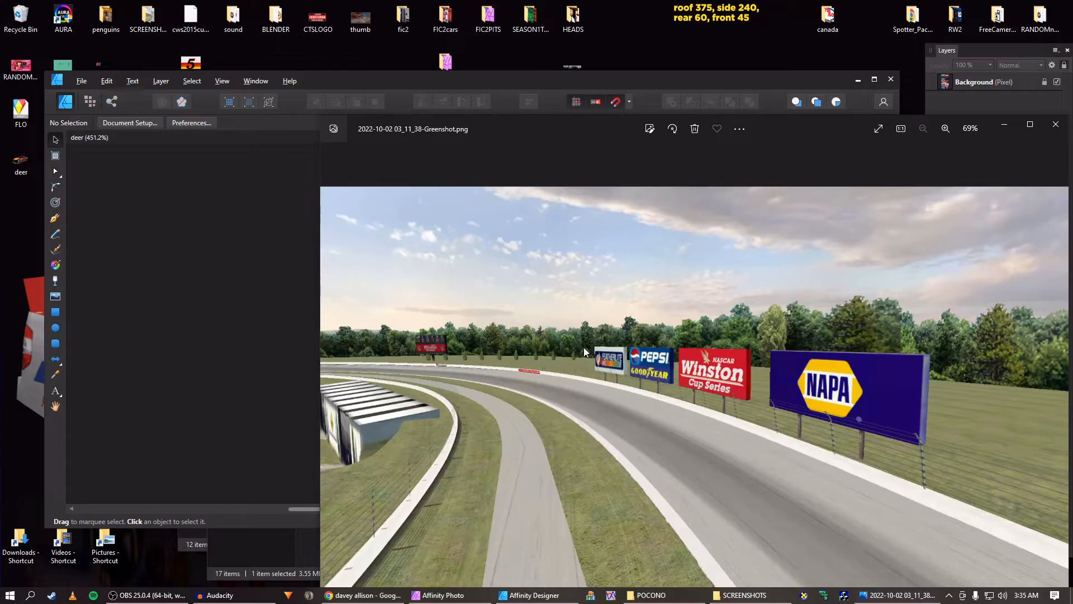
key(Right)
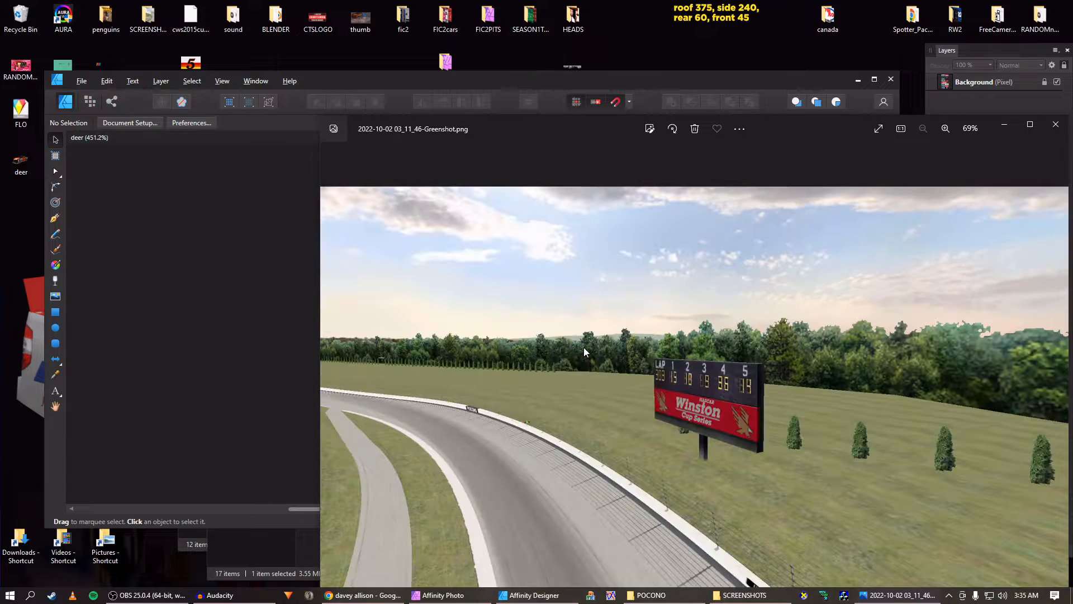
key(Left)
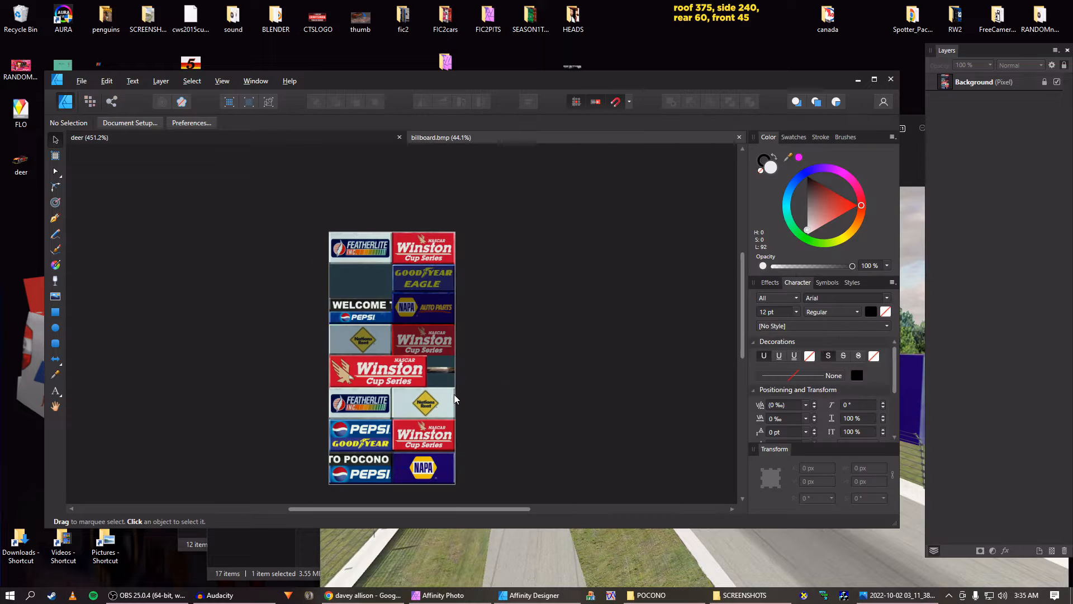
Compare the row of trackside boards in the 03_11_38 screenshot with the lower panels of billboard.bmp
scroll(454, 395, down, 2)
scroll(451, 389, up, 1)
key(alt+Tab)
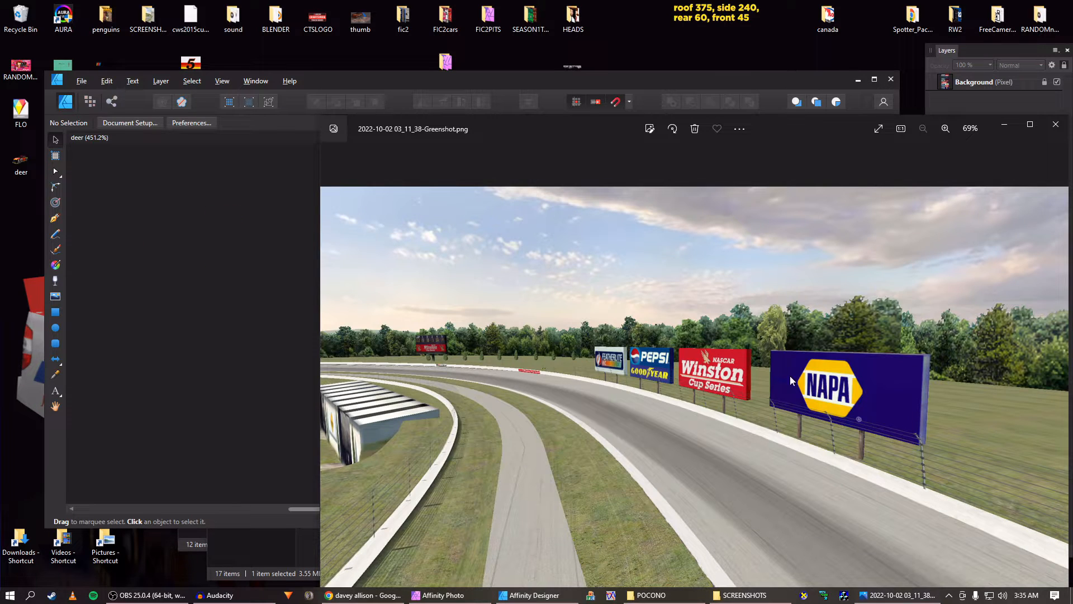
key(alt+Tab)
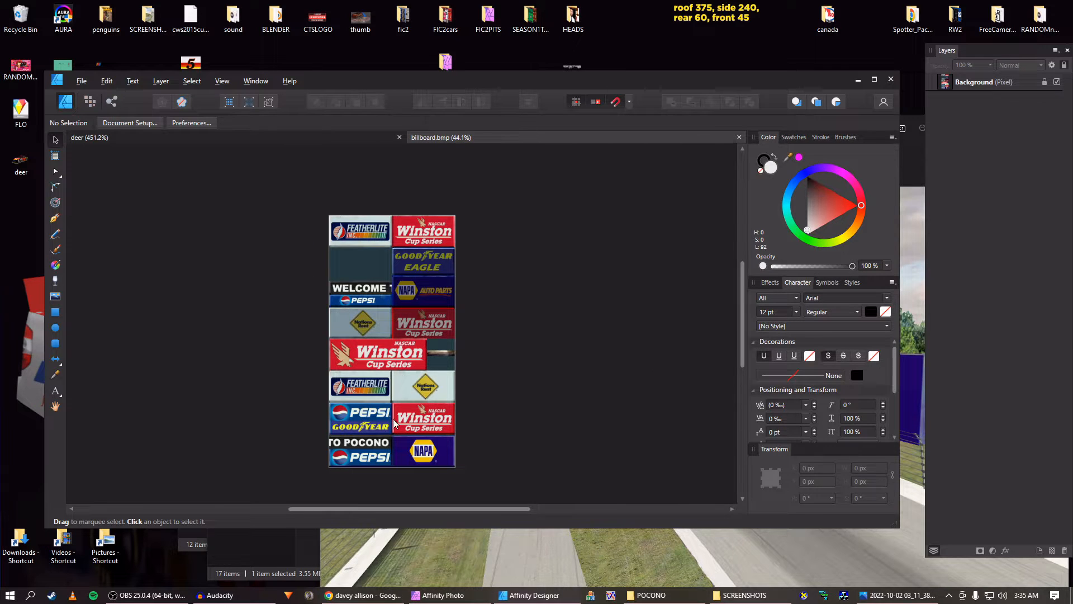
key(alt+Tab)
key(alt+Tab)
Compare the Featherlite board in the 03_11_38 screenshot up close with the lower Featherlite panel in billboard.bmp
click(358, 395)
scroll(316, 398, up, 8)
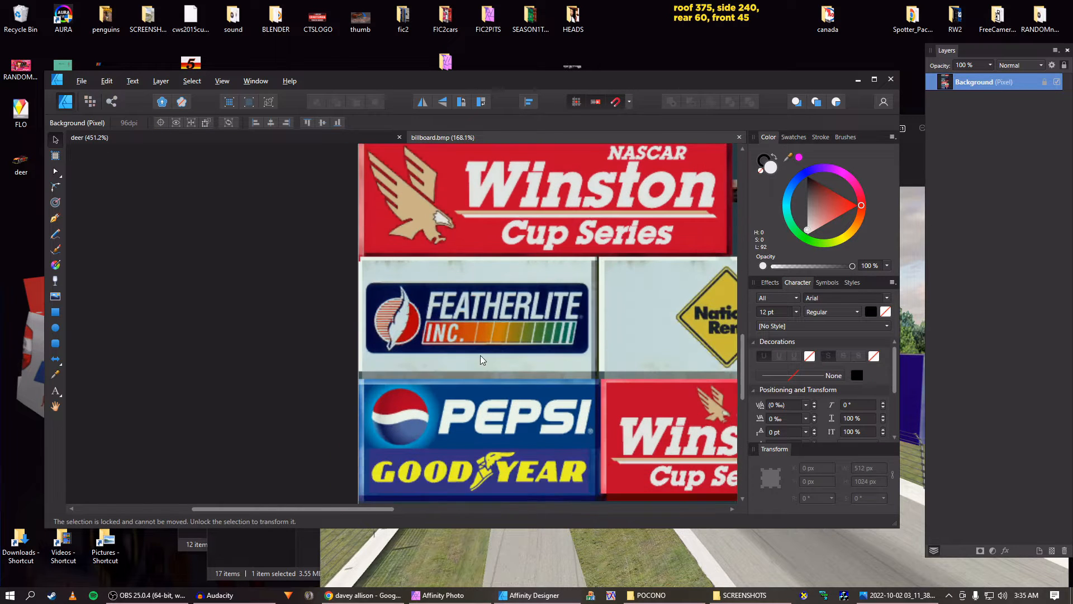
scroll(528, 334, up, 1)
scroll(528, 333, down, 1)
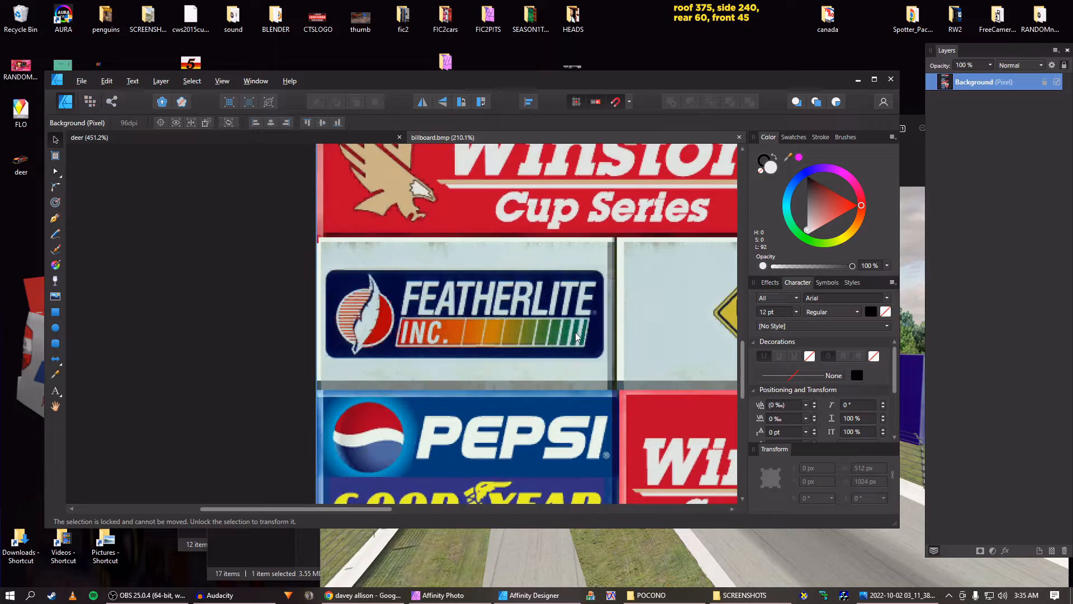
key(alt+Tab)
scroll(623, 367, up, 10)
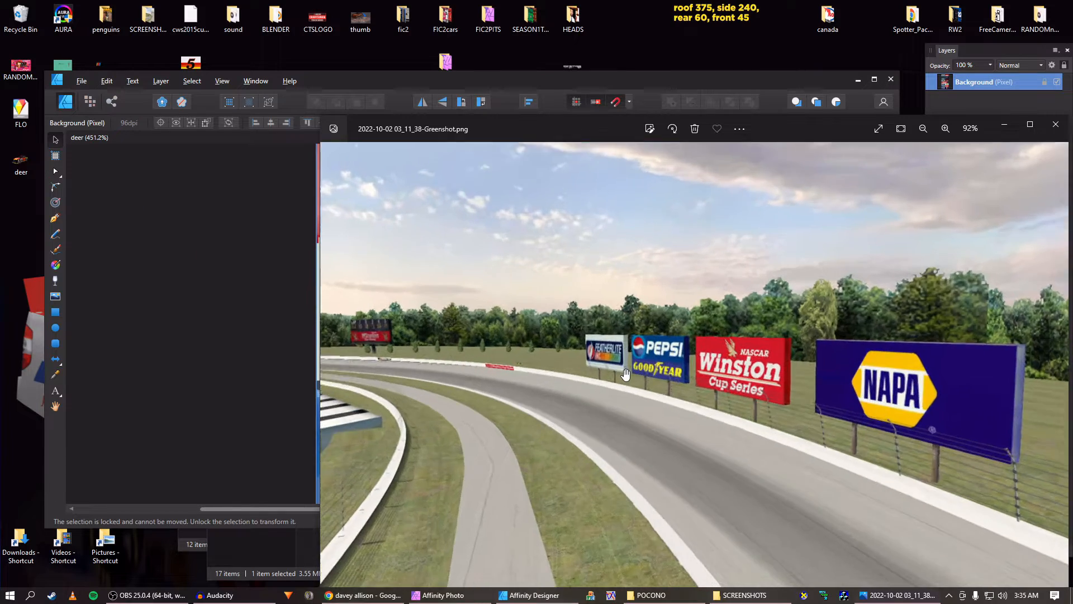
scroll(614, 366, down, 1)
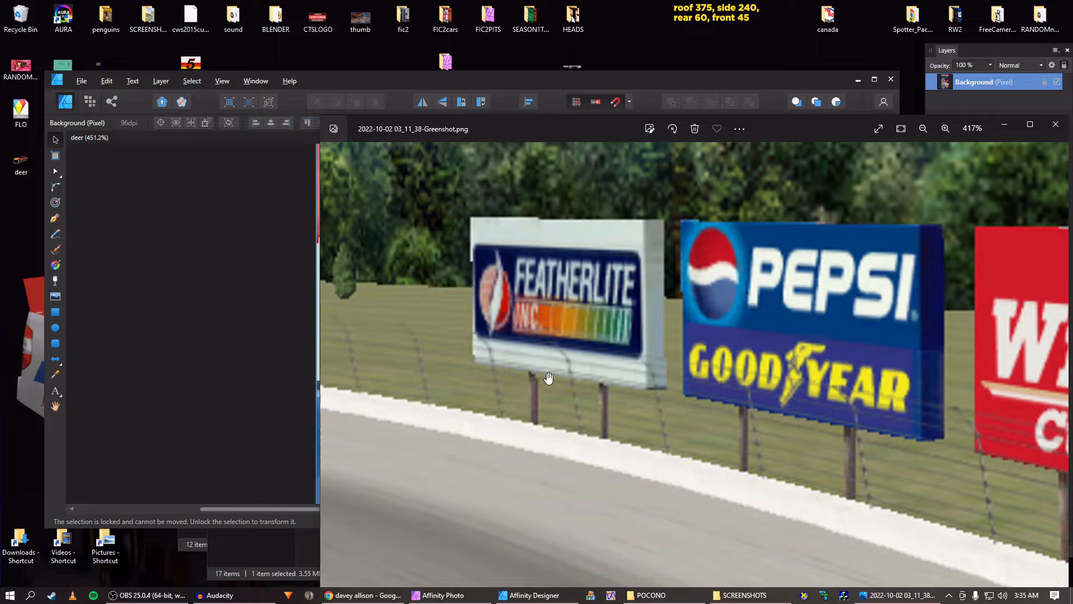
key(alt+Tab)
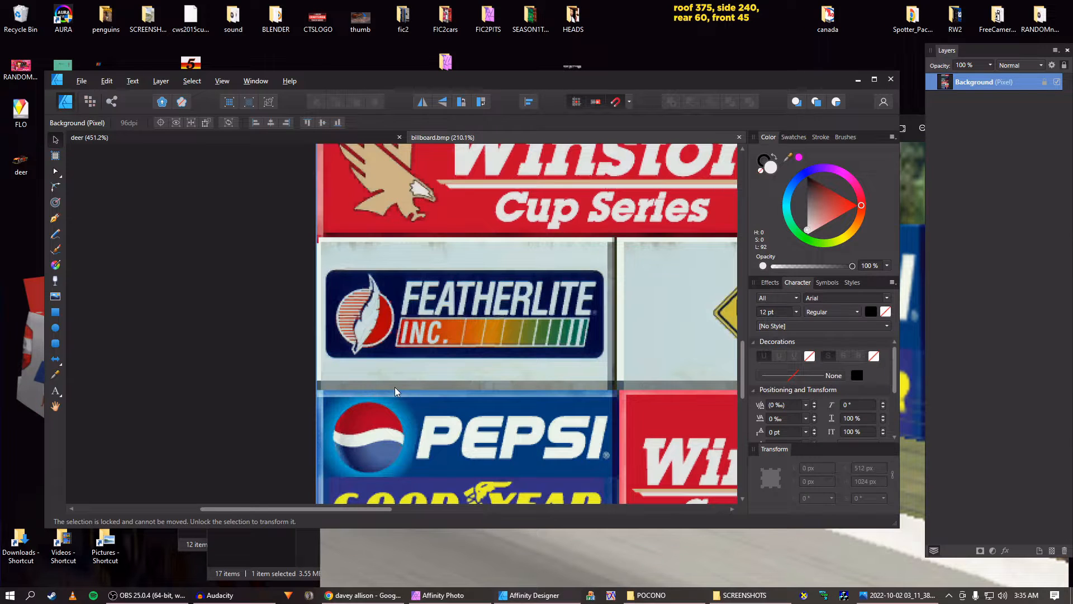
key(alt+Tab)
key(alt+Tab)
Examine the borders and layout of the lower Winston, Featherlite and Nations Rent panels in billboard.bmp
scroll(619, 358, down, 5)
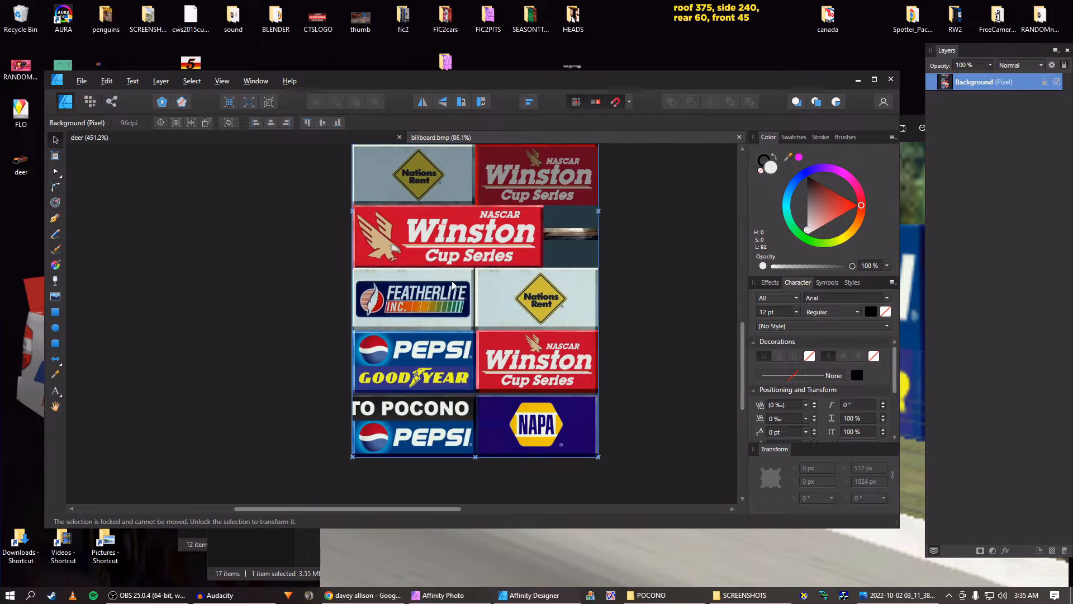
scroll(452, 282, up, 2)
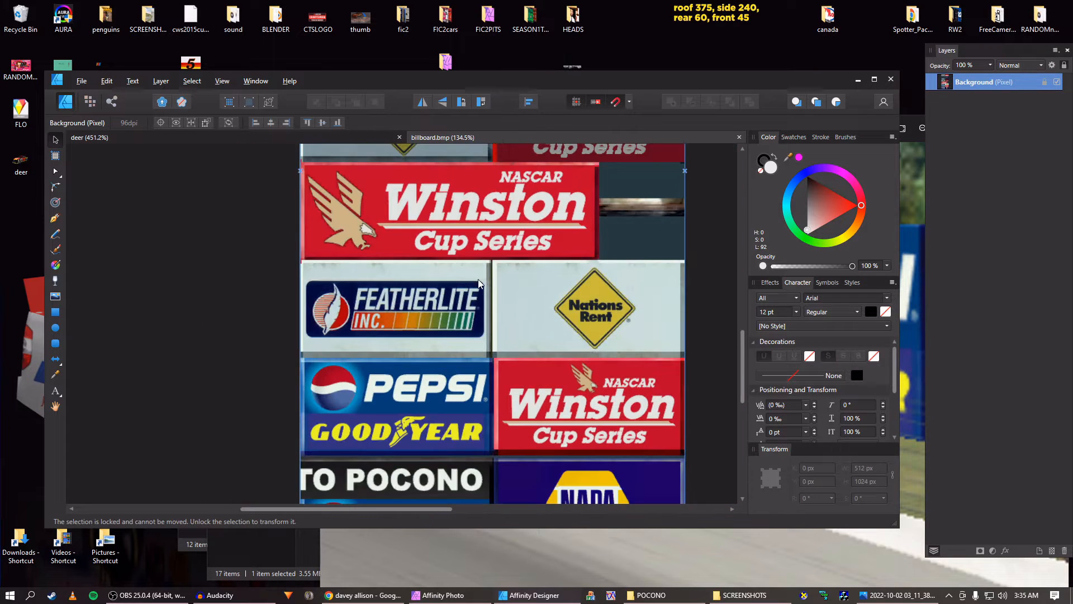
scroll(555, 274, up, 3)
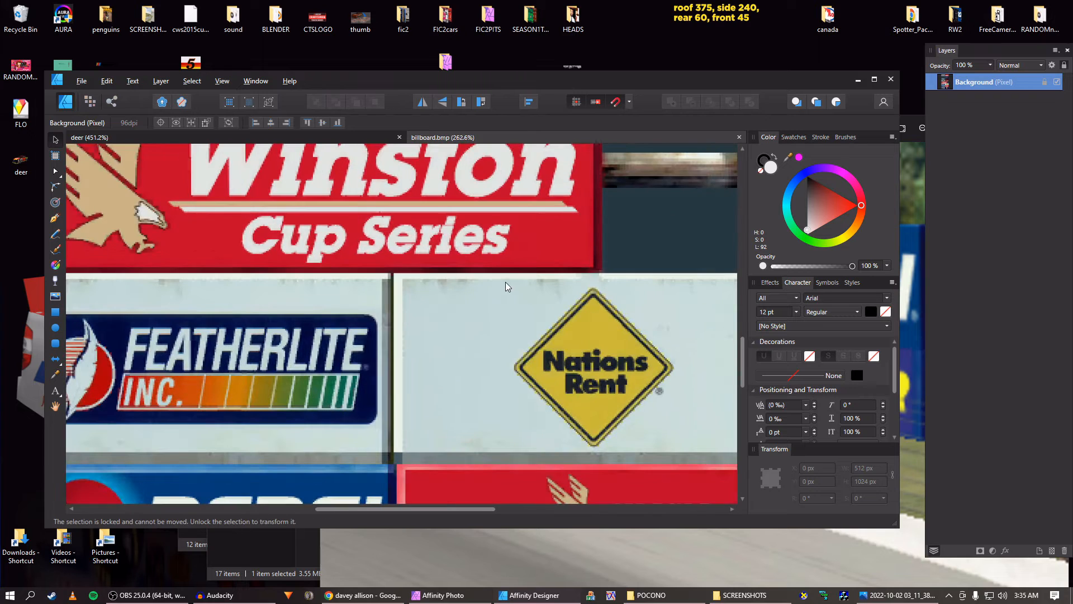
scroll(723, 290, down, 5)
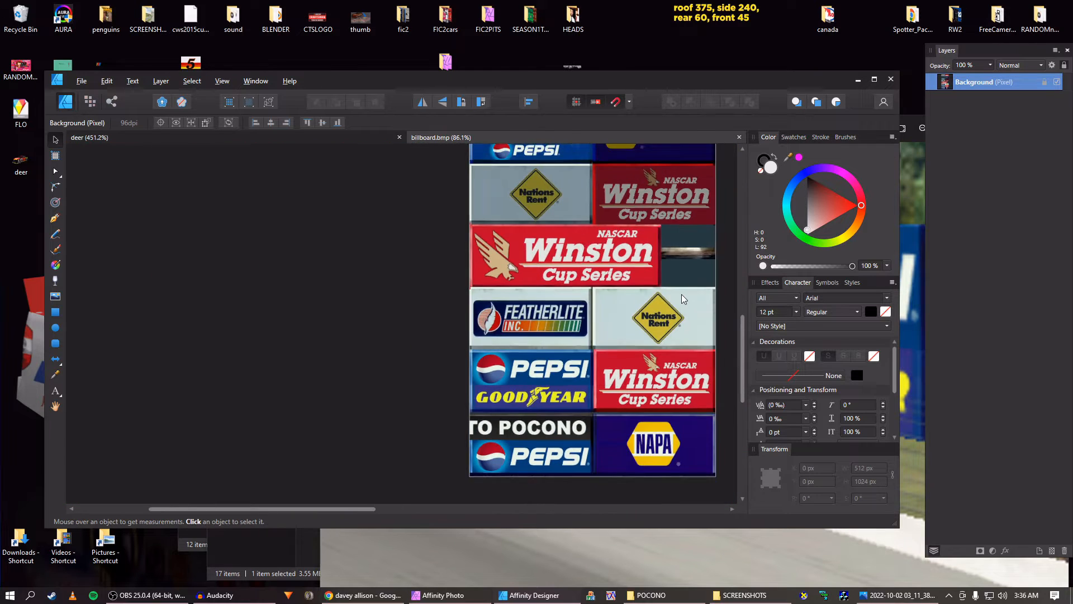
drag(682, 294, 564, 282)
click(572, 272)
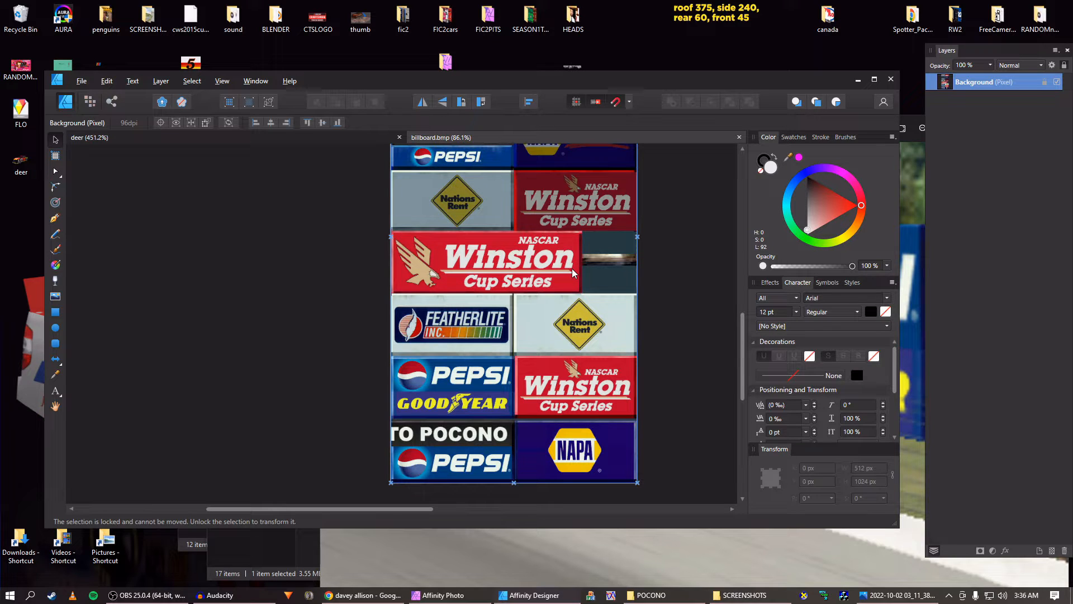
scroll(528, 349, down, 1)
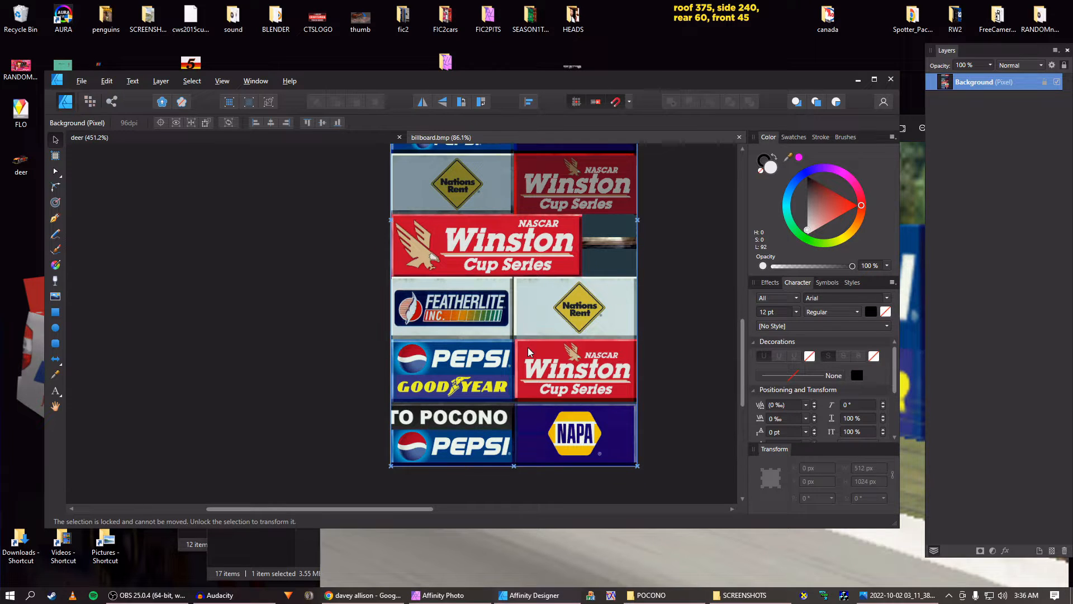
Place CTSLOGO.png in billboard.bmp beside the billboard sheet, scaled to about 319 px wide
drag(298, 26, 225, 228)
drag(661, 228, 383, 359)
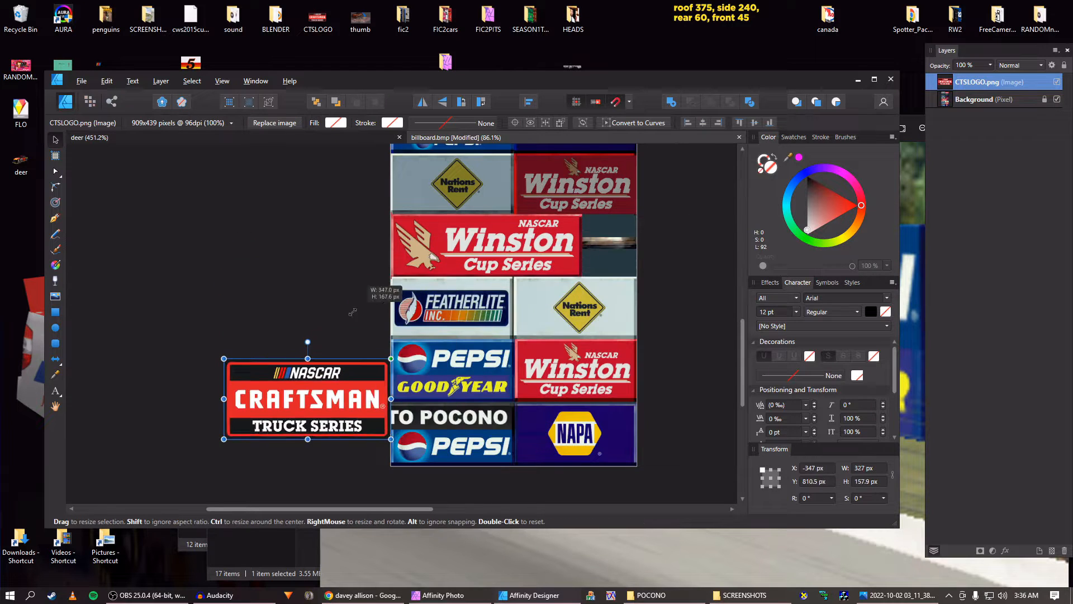
drag(305, 400, 285, 304)
Cover the Winston Cup Series panel above the bottom NAPA panel with a rectangle of 256 by 130 px
click(54, 313)
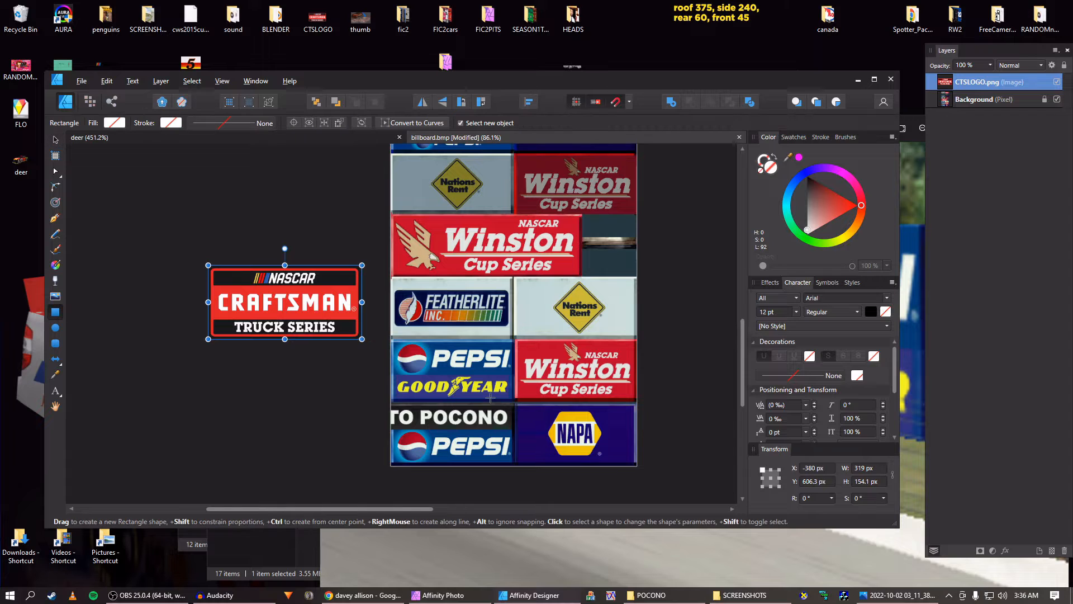
scroll(374, 282, up, 4)
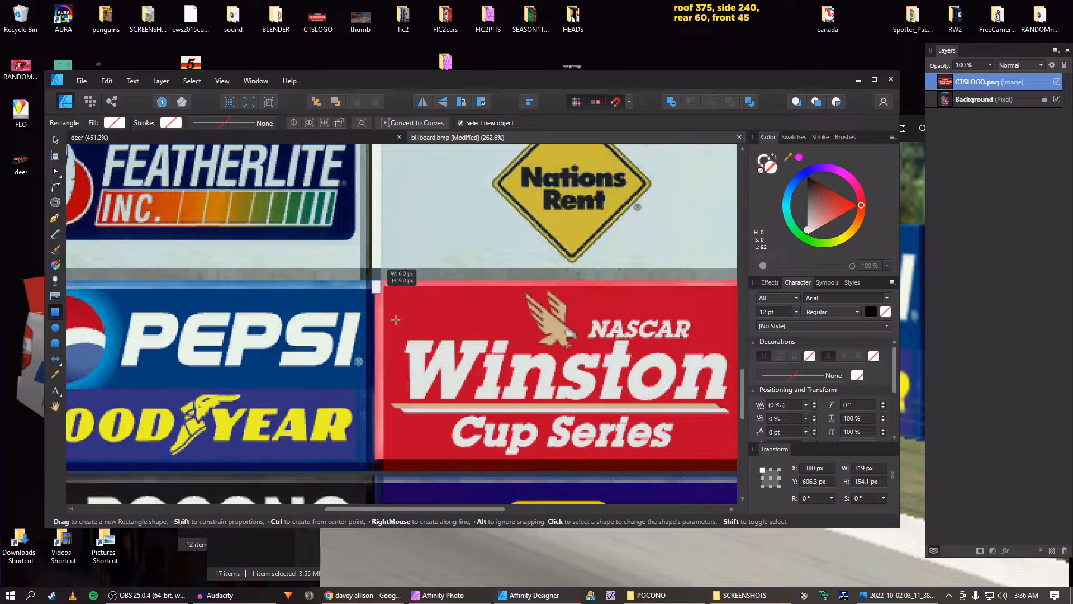
drag(374, 280, 643, 430)
drag(613, 394, 434, 304)
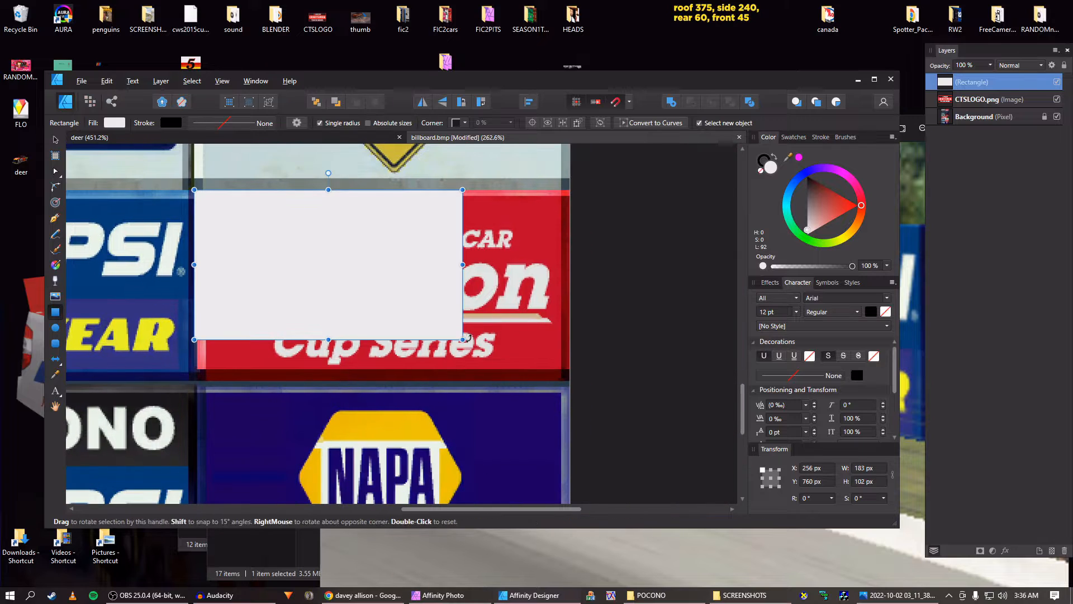
drag(460, 343, 569, 383)
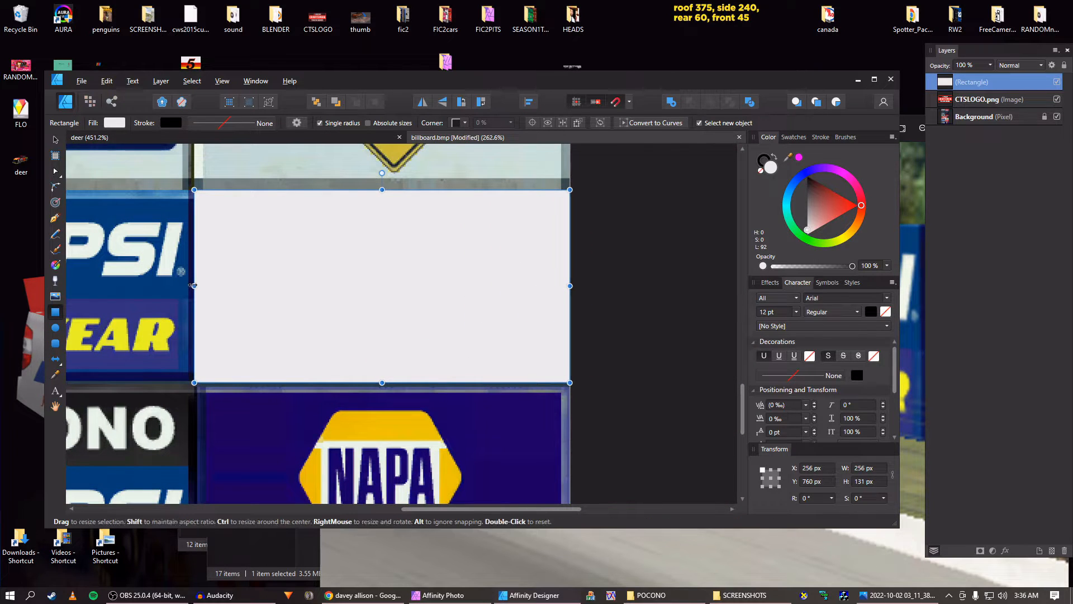
mouse_move(194, 286)
mouse_down()
mouse_move(287, 284)
mouse_move(194, 284)
mouse_up()
mouse_move(382, 382)
mouse_down()
mouse_move(381, 368)
mouse_move(382, 380)
mouse_up()
drag(382, 190, 382, 190)
scroll(366, 226, down, 5)
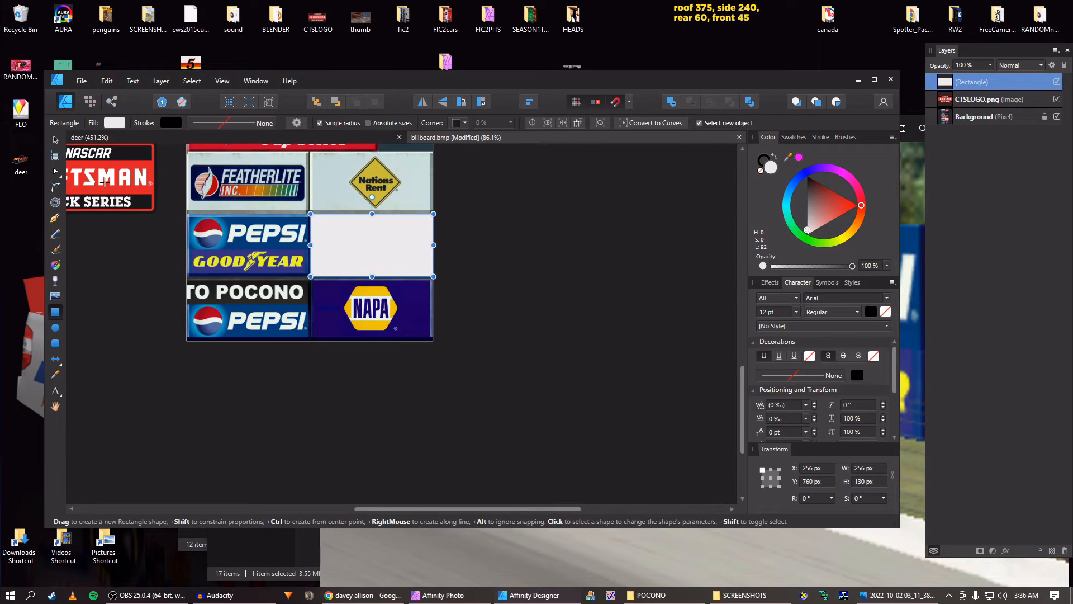
Fill the rectangle over the Winston panel with the red sampled from the Craftsman Truck Series logo
key(v)
drag(104, 182, 491, 283)
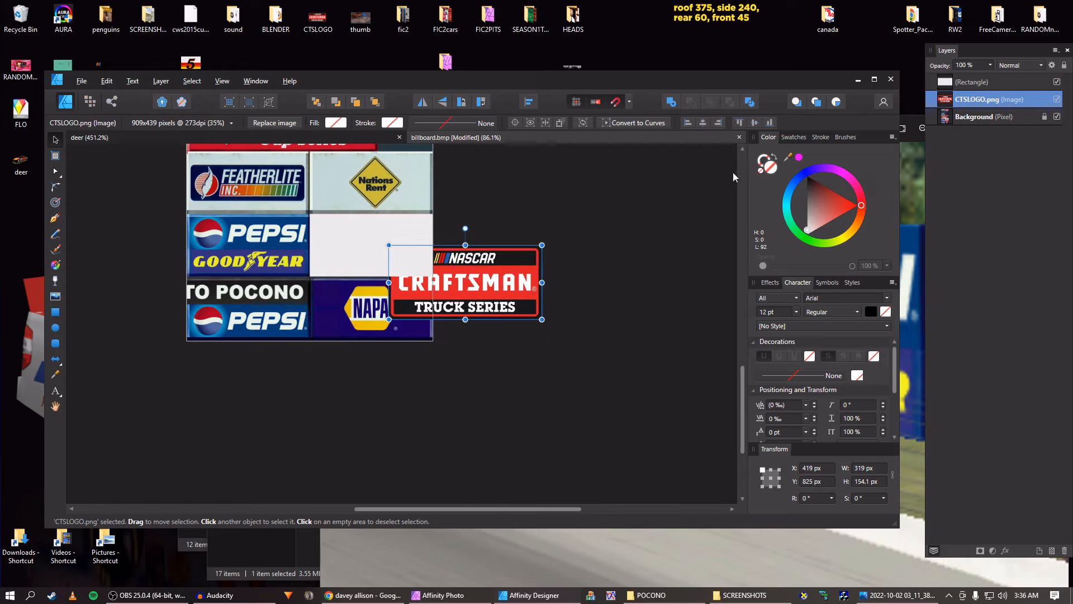
click(401, 235)
drag(792, 159, 396, 247)
click(799, 158)
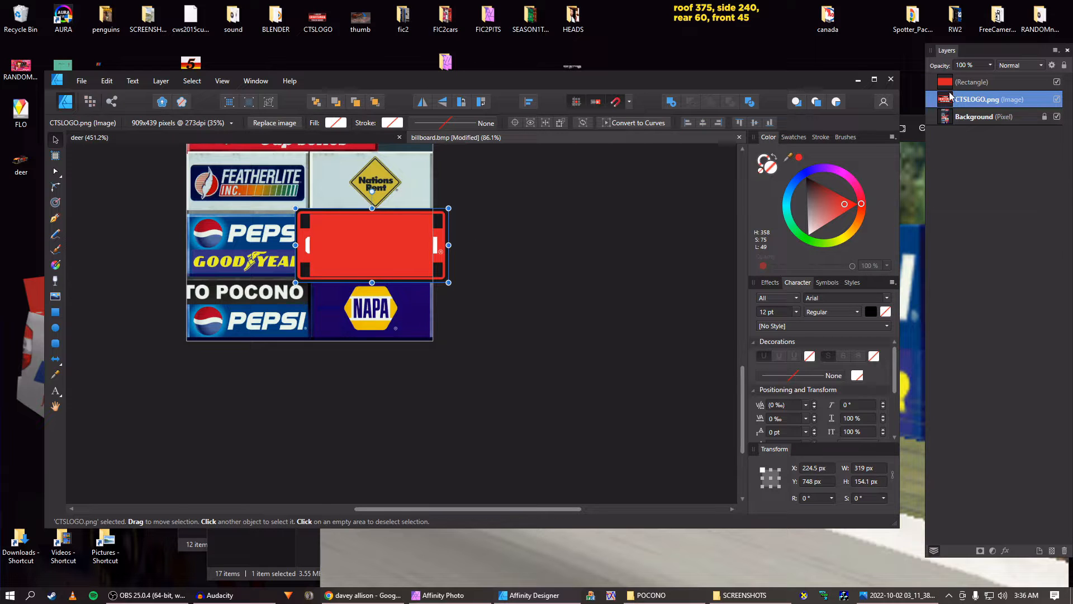
Stack the Craftsman logo above the red rectangle and shrink it to 192 by 92.7 px, centred on the panel
drag(951, 96, 951, 79)
scroll(383, 232, up, 3)
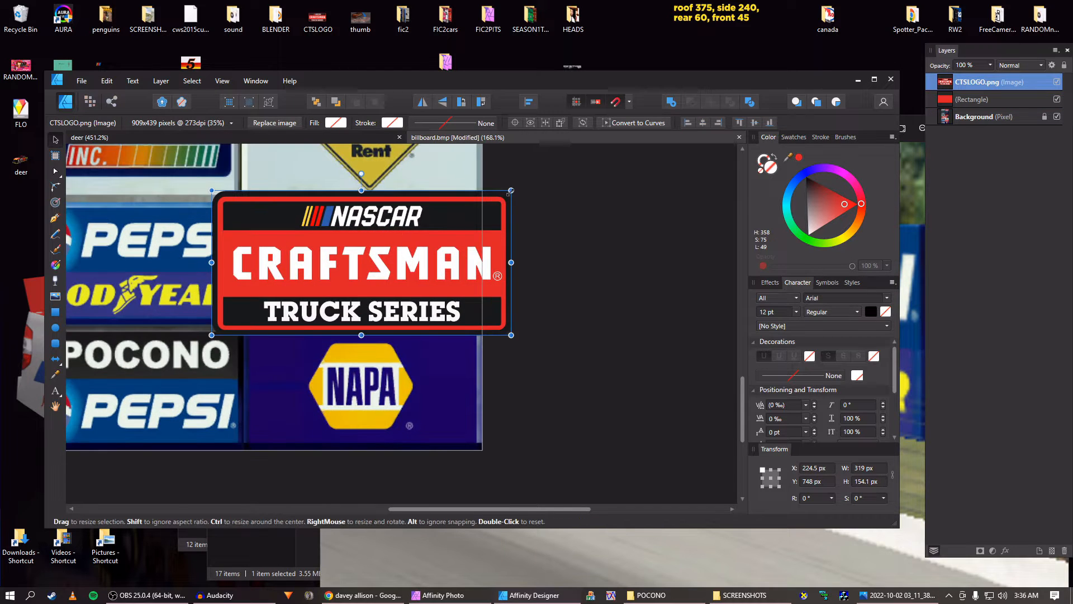
drag(511, 191, 392, 248)
drag(325, 298, 385, 268)
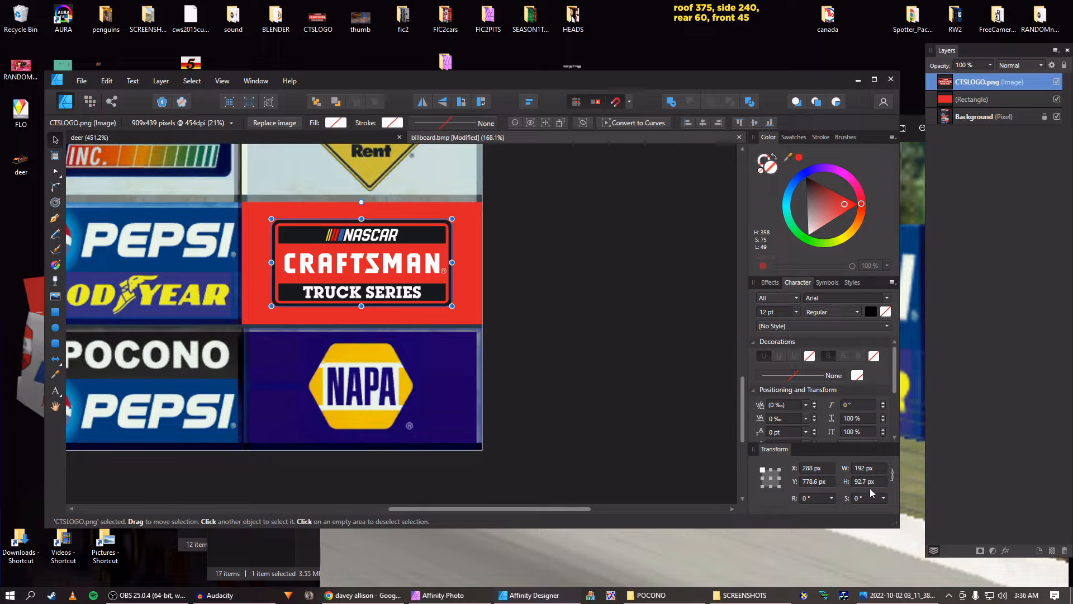
Enlarge the Craftsman Truck Series logo to about 217 by 105 px and centre it on the red rectangle
scroll(863, 485, up, 12)
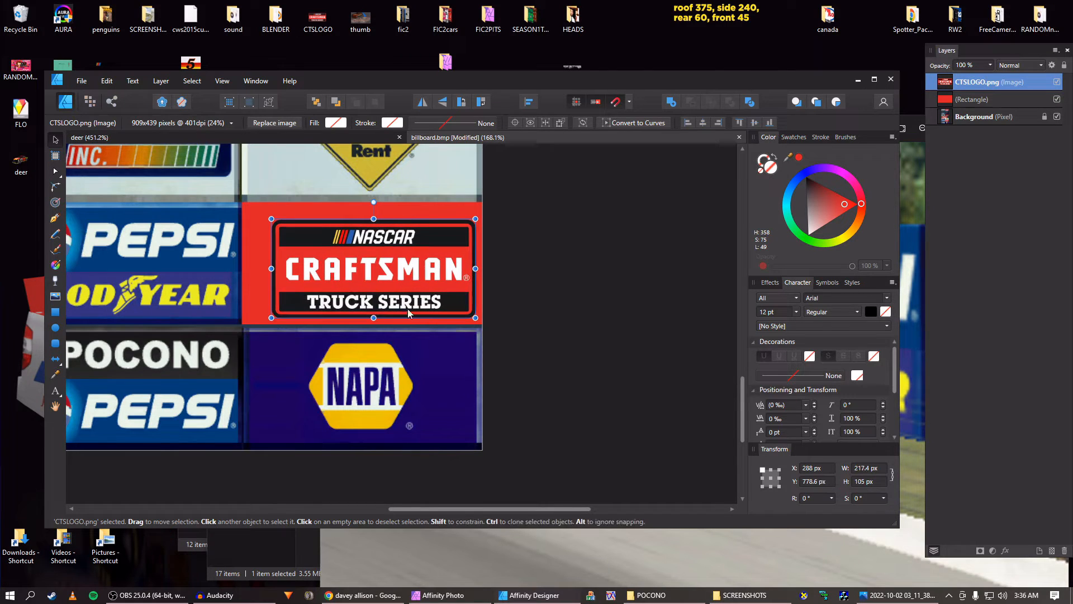
drag(386, 274, 374, 268)
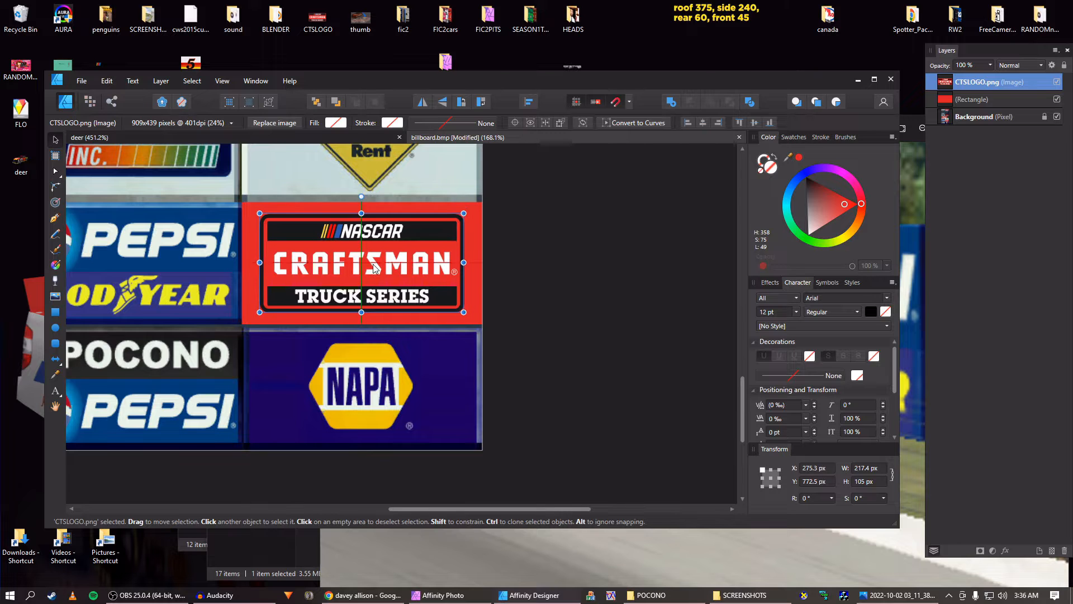
scroll(568, 294, down, 6)
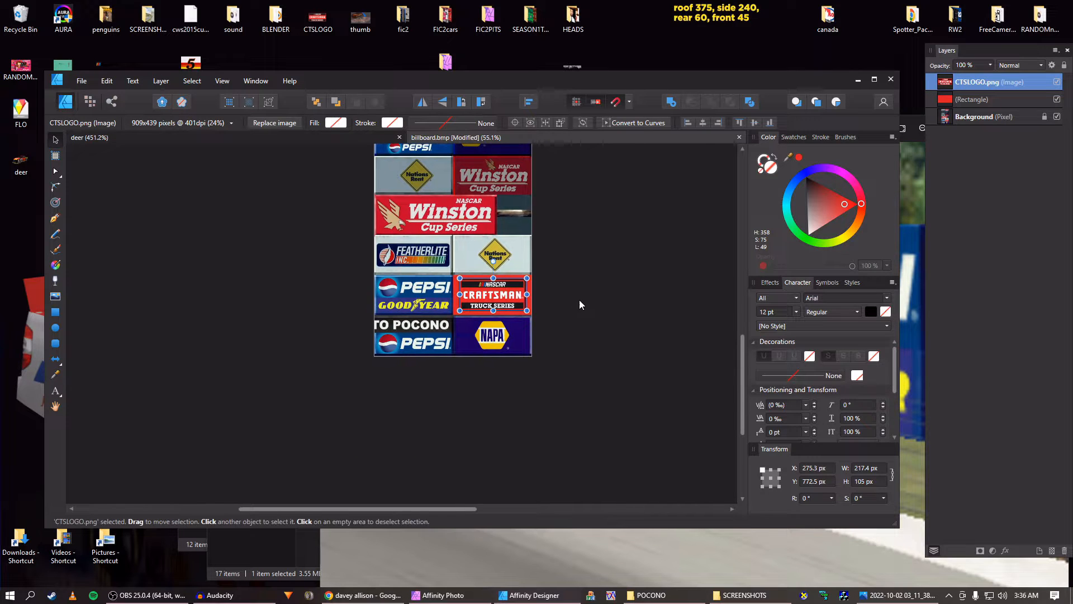
Switch to the track screenshot in Photos and compare its trackside billboards with the billboard texture
key(alt+Tab)
scroll(626, 305, down, 3)
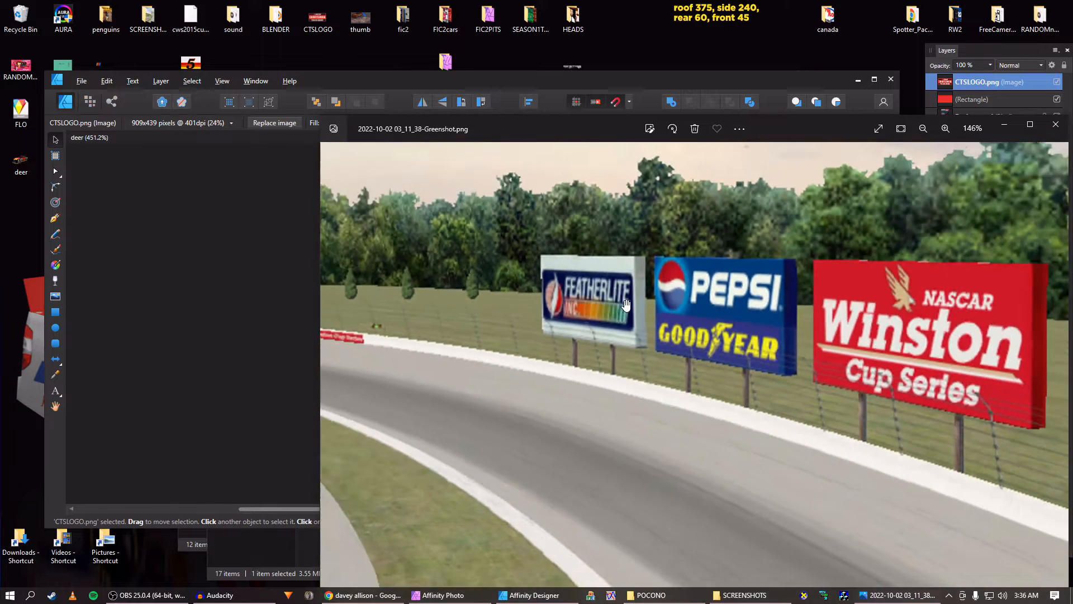
scroll(626, 305, down, 5)
key(alt+Tab)
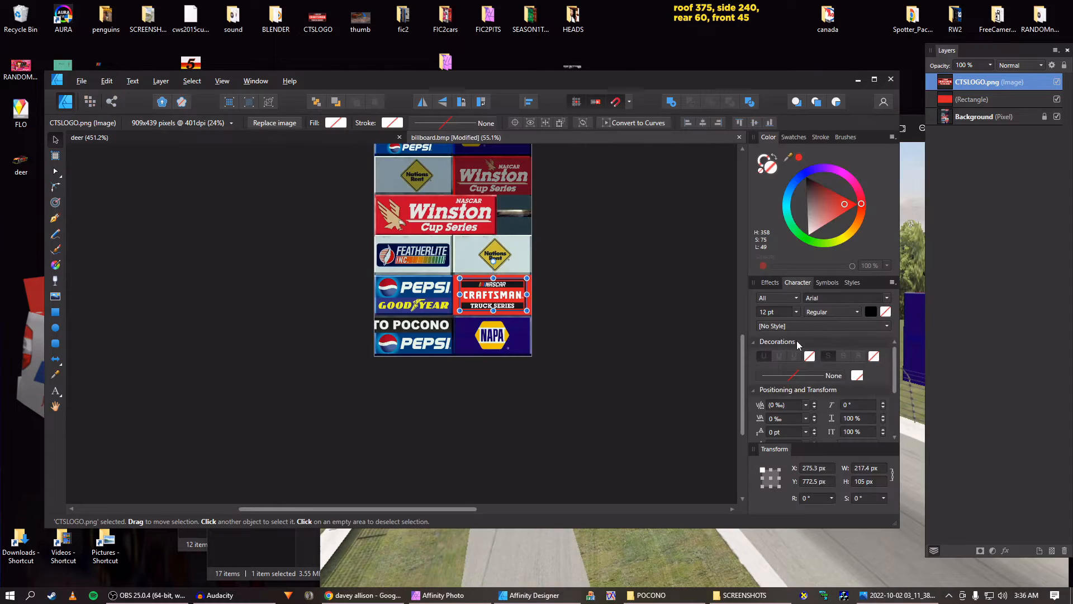
key(alt+Tab)
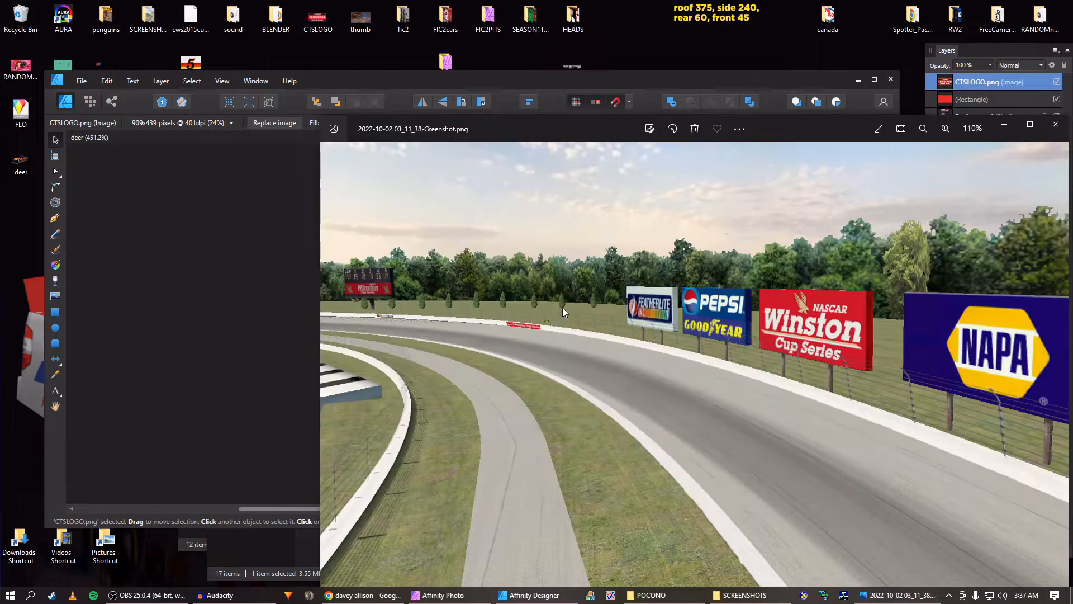
key(alt+Tab)
Trim the outer right edge of the red rectangle to a width of 250 px, exposing the billboard's side strip
scroll(578, 303, up, 8)
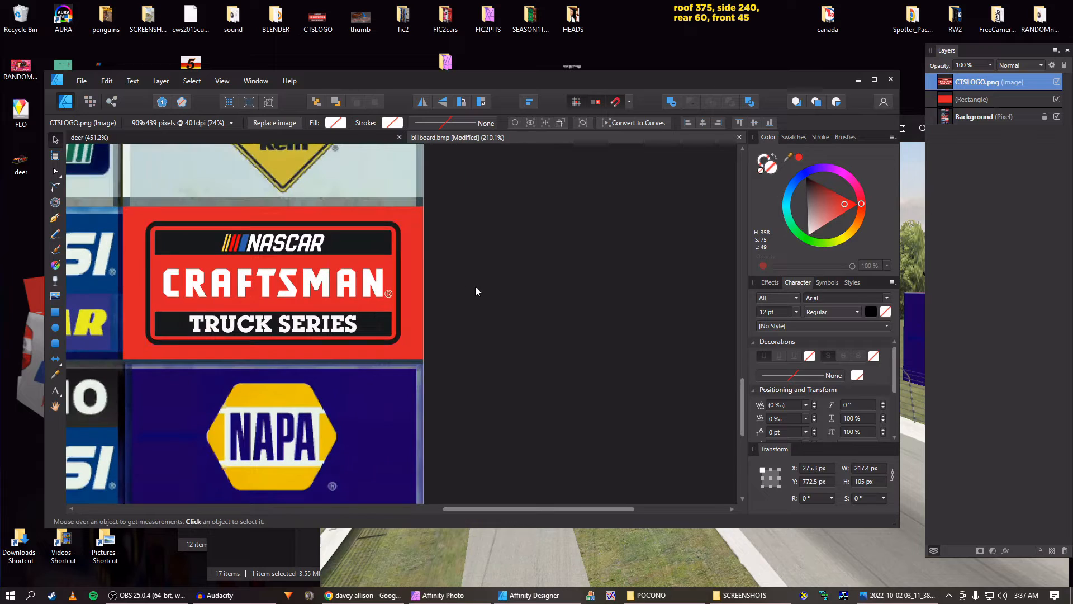
click(423, 255)
drag(423, 282, 413, 281)
scroll(418, 281, up, 3)
scroll(418, 282, up, 1)
scroll(462, 325, down, 6)
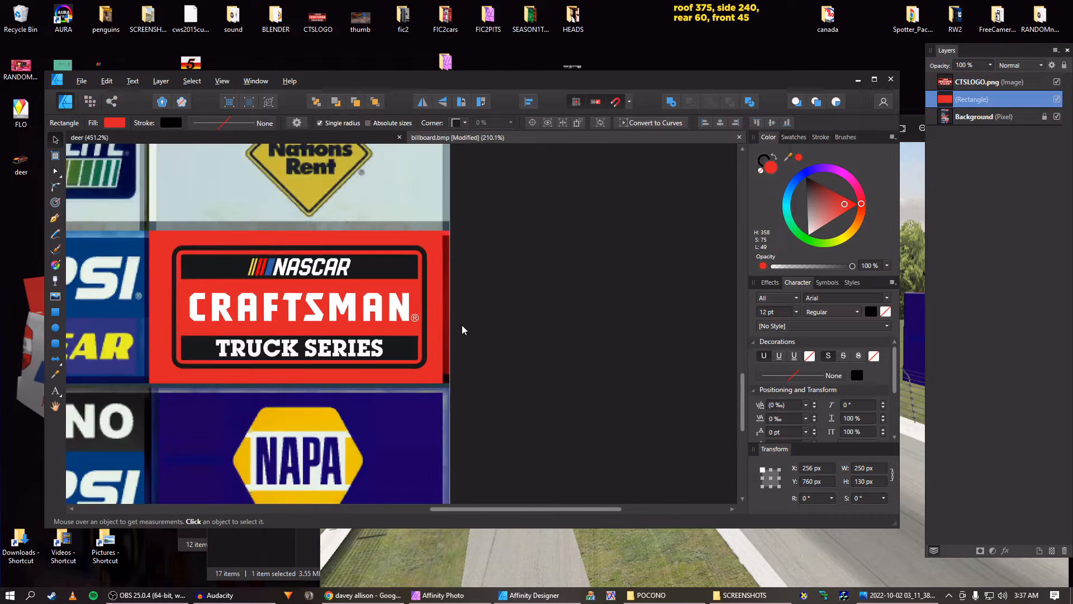
click(482, 314)
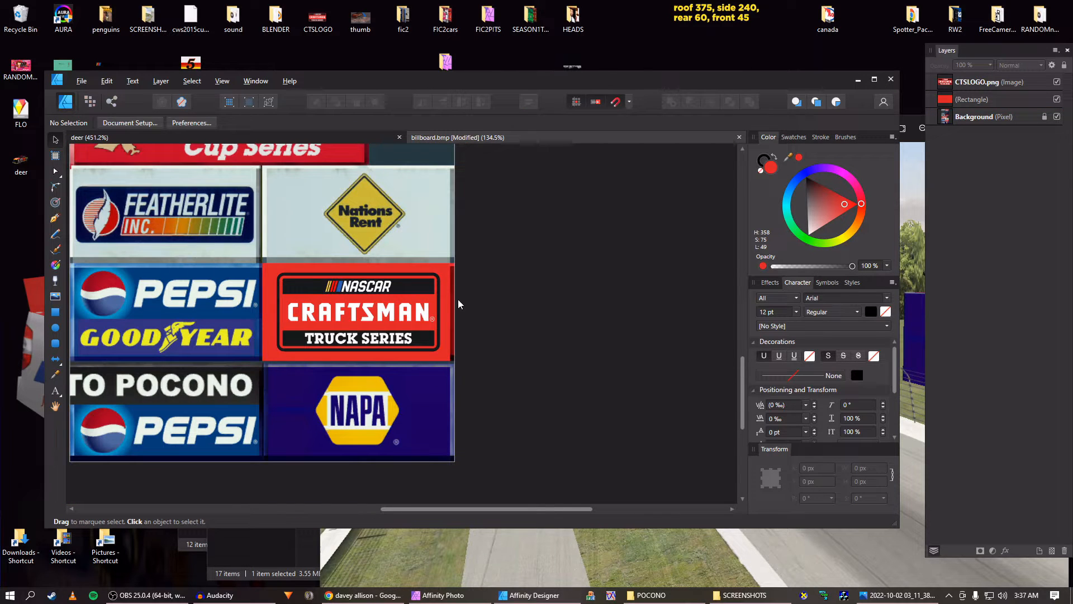
Check the billboard edges in the track screenshot and trim the red rectangle's left edge to X 264 px, width 242 px
key(alt+Tab)
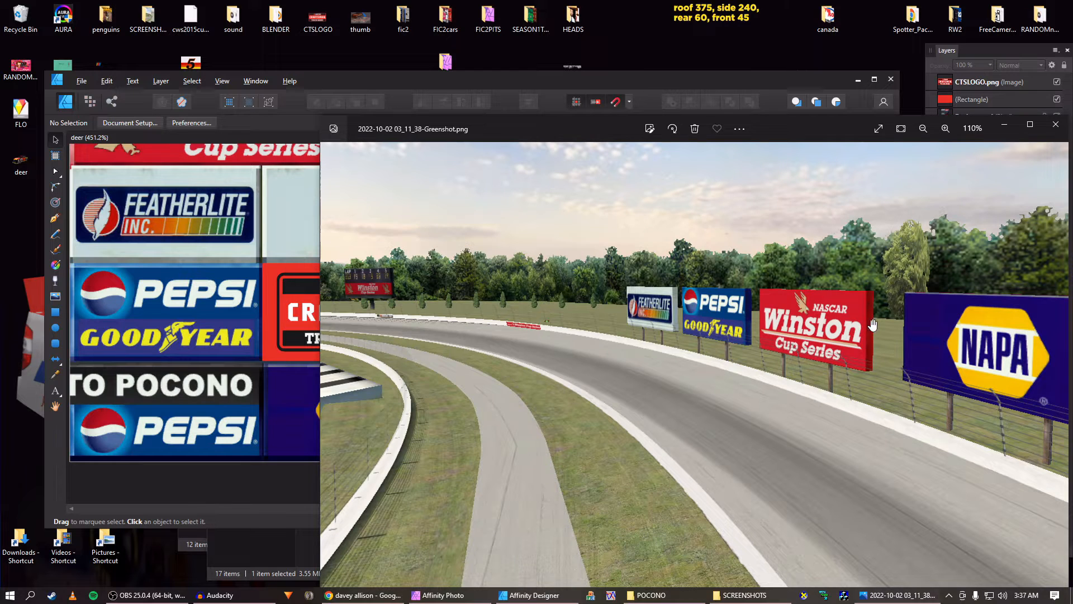
key(alt+Tab)
scroll(262, 300, up, 3)
click(241, 305)
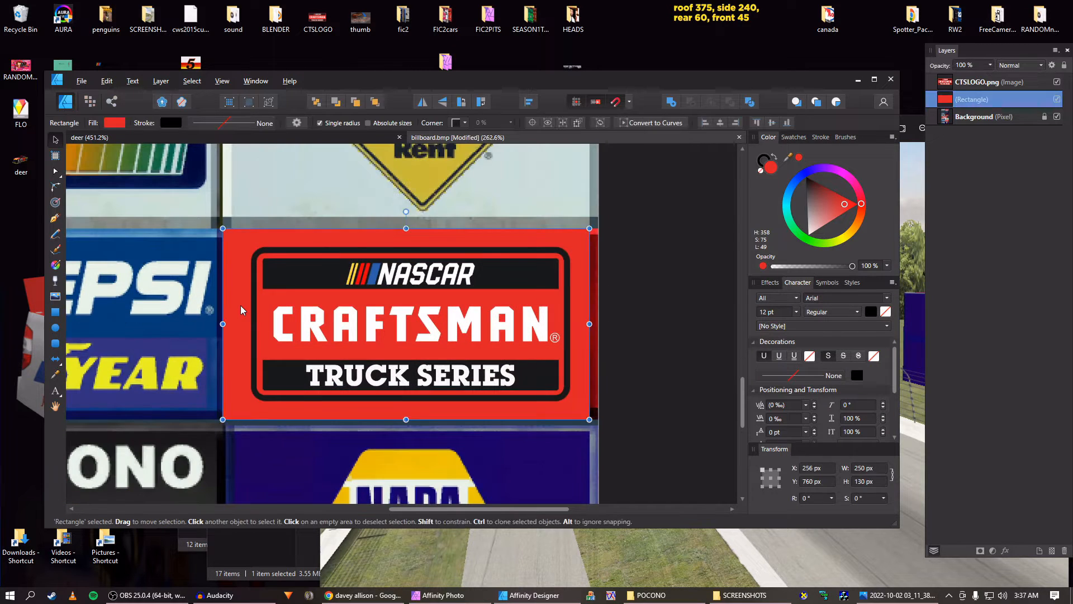
scroll(240, 305, up, 3)
drag(213, 329, 235, 329)
scroll(279, 301, down, 3)
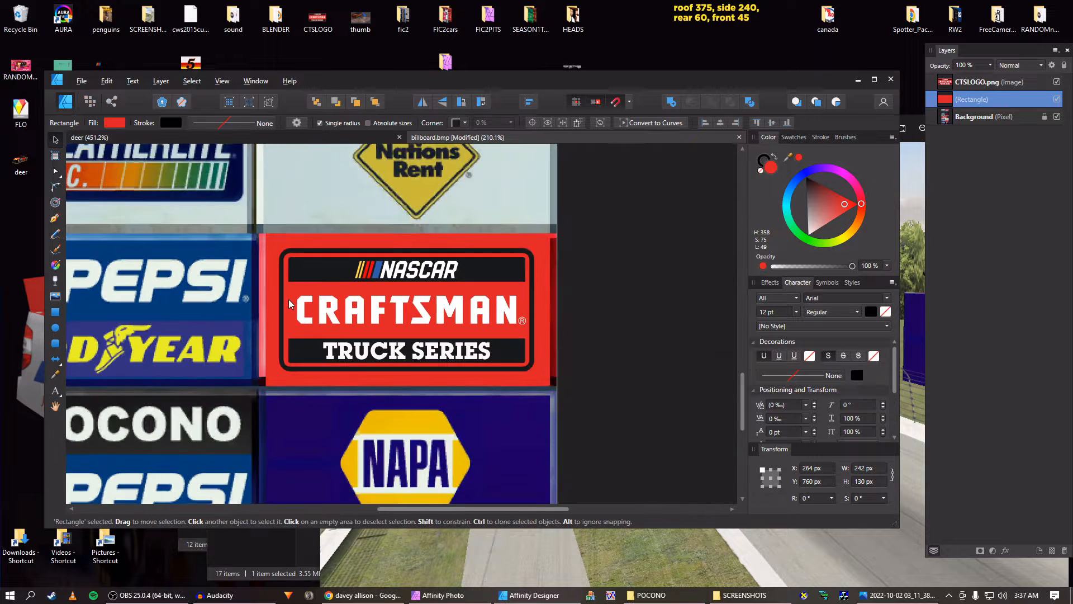
Trim the red rectangle's top edge to Y 764 px and its bottom edge to a height of 118 px
scroll(412, 246, up, 3)
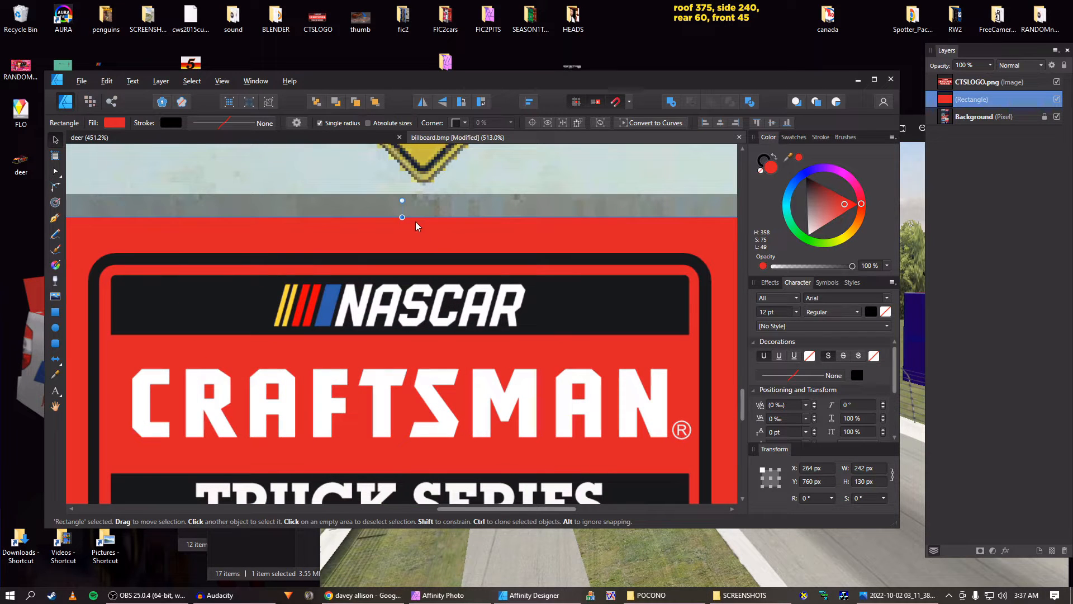
mouse_move(402, 217)
mouse_down()
mouse_move(402, 249)
mouse_move(403, 227)
mouse_up()
scroll(401, 289, down, 2)
scroll(405, 296, down, 3)
scroll(415, 331, up, 2)
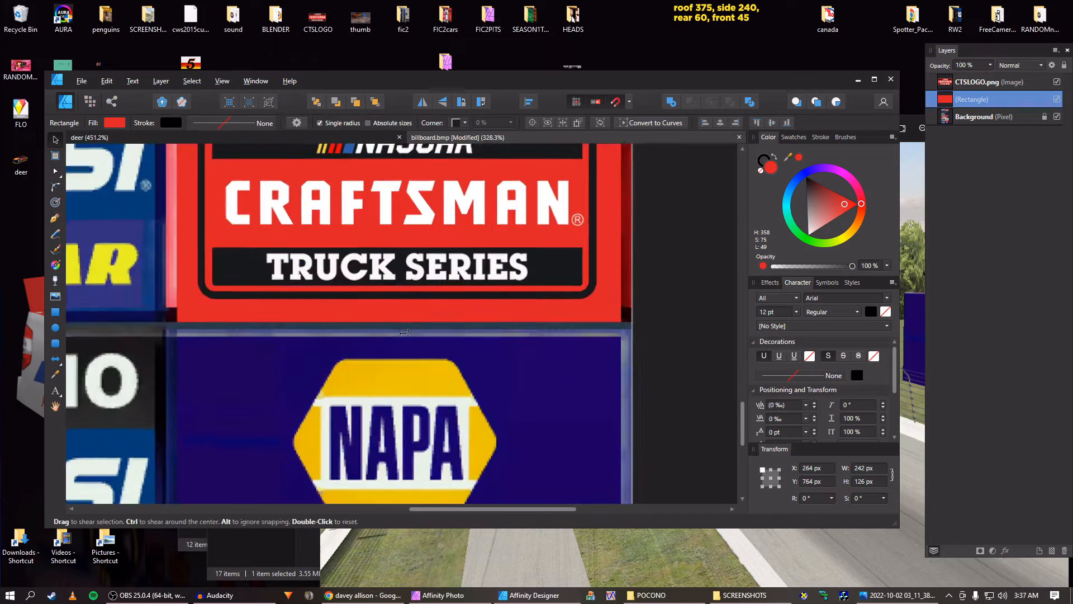
mouse_move(399, 321)
mouse_down()
mouse_move(399, 292)
mouse_move(396, 308)
mouse_up()
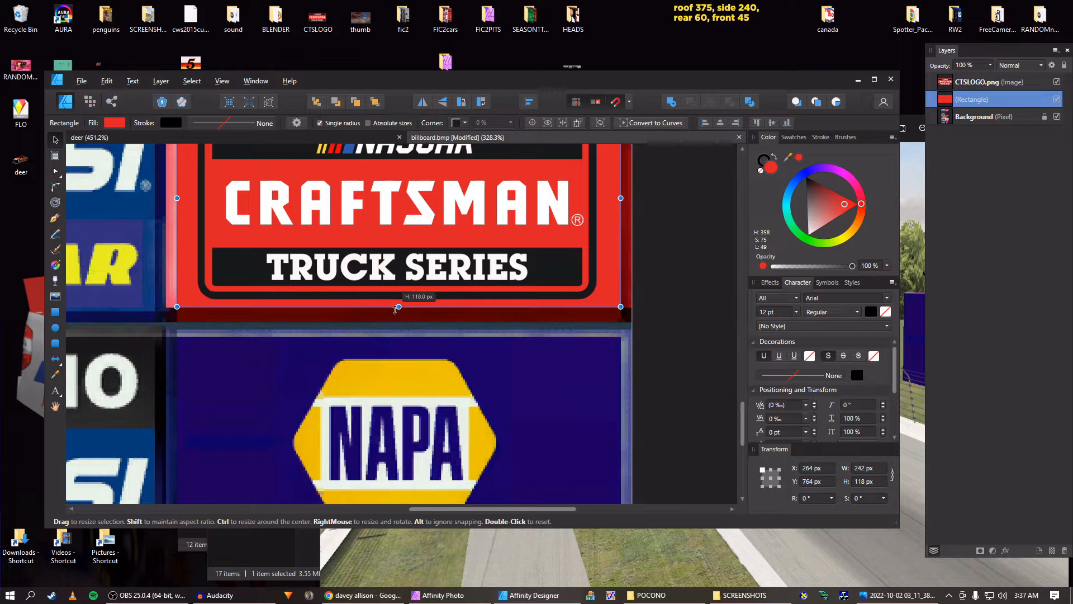
click(477, 314)
scroll(485, 318, down, 4)
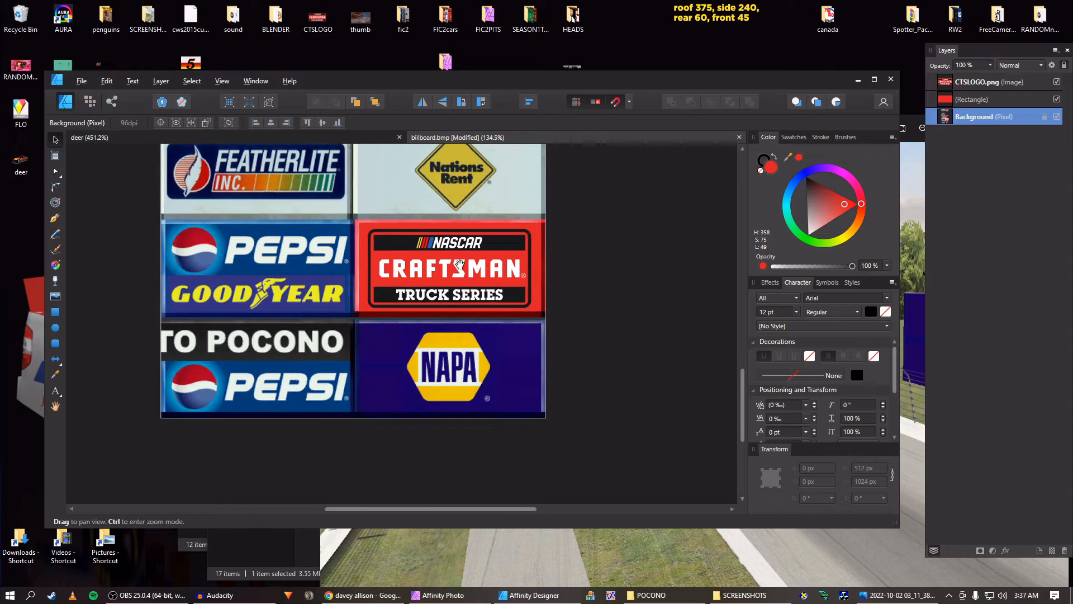
Examine the borders of the Craftsman billboard and compare them with the billboards in the track screenshot
drag(454, 260, 450, 294)
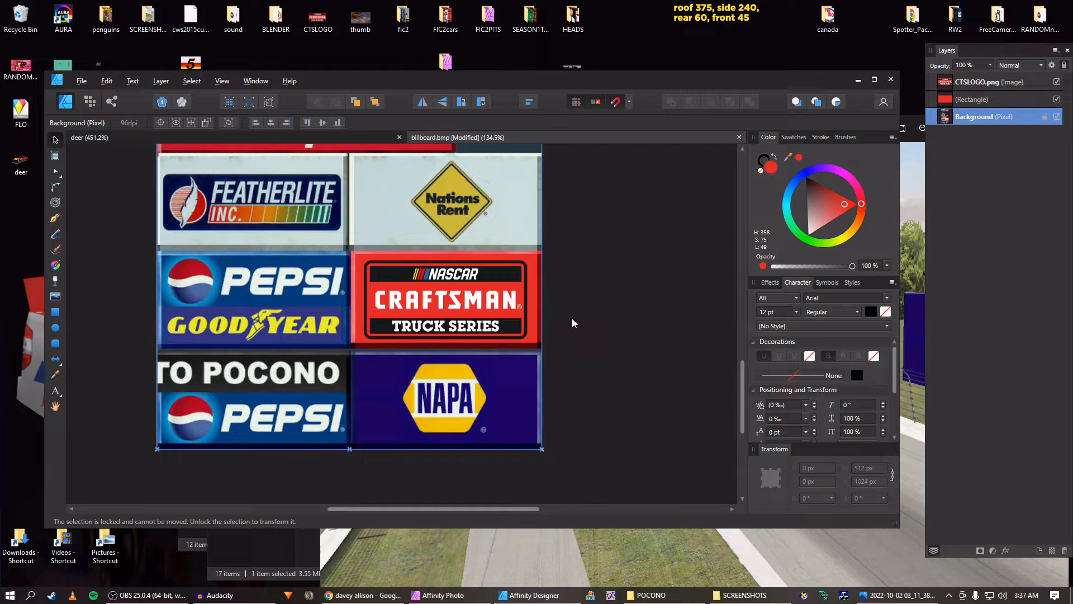
scroll(425, 347, up, 6)
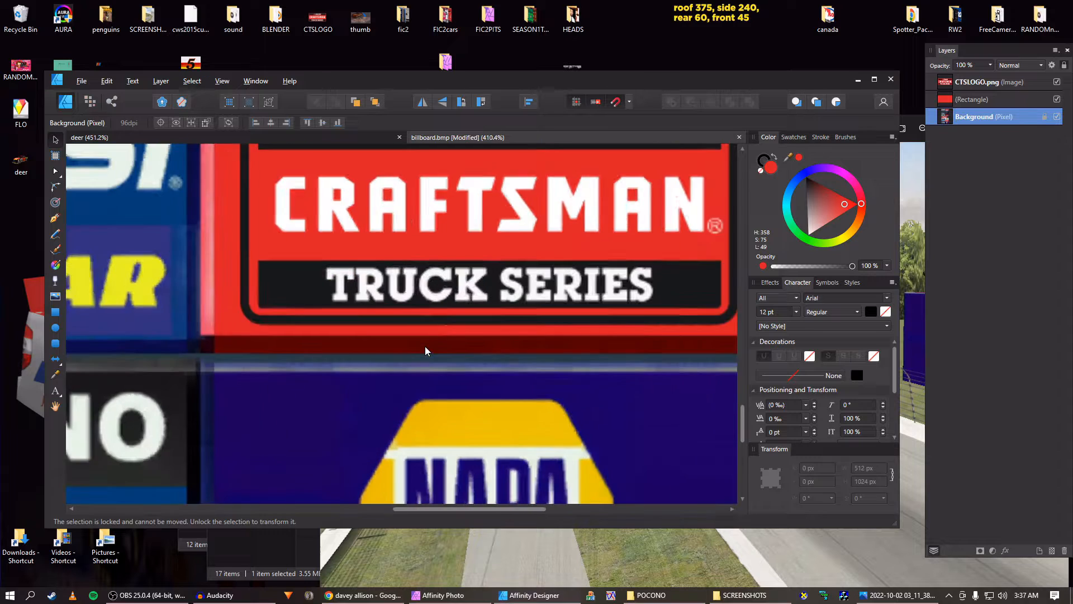
scroll(425, 346, down, 6)
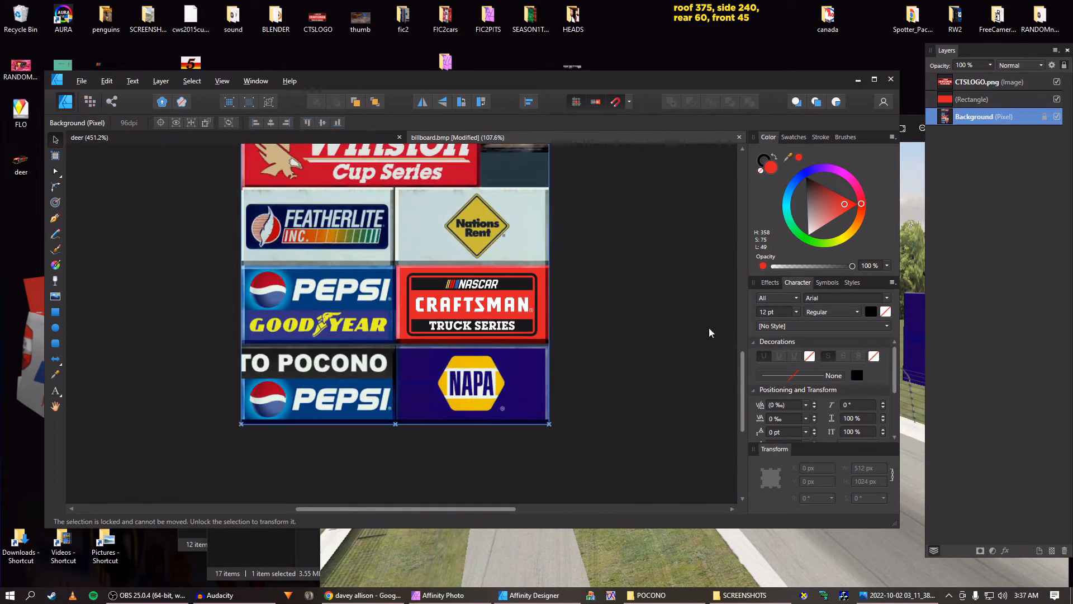
key(alt+Tab)
key(alt+Tab)
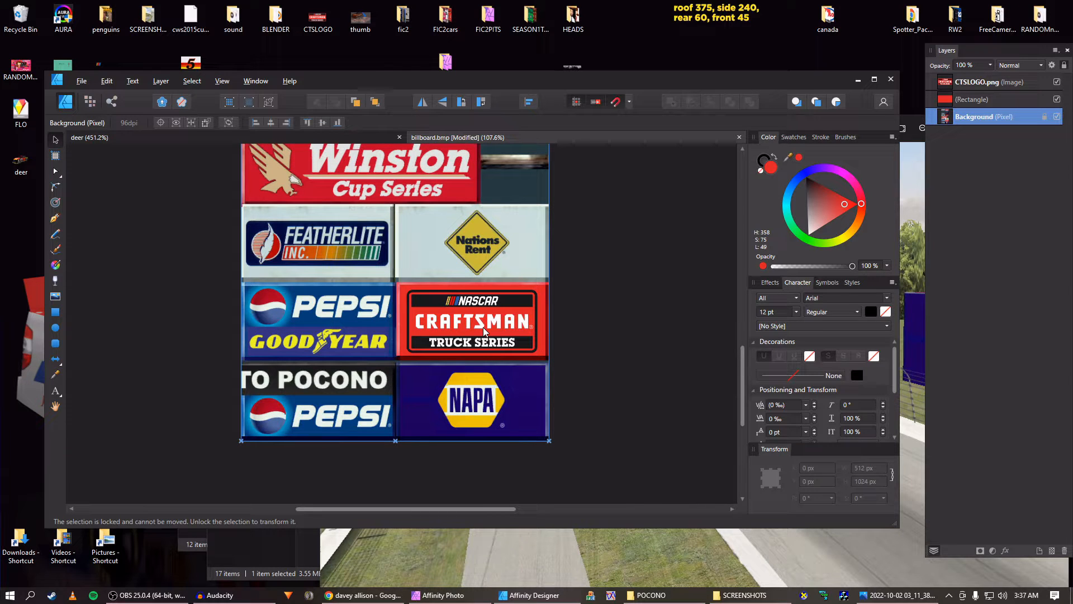
key(alt+Tab)
key(alt+Tab)
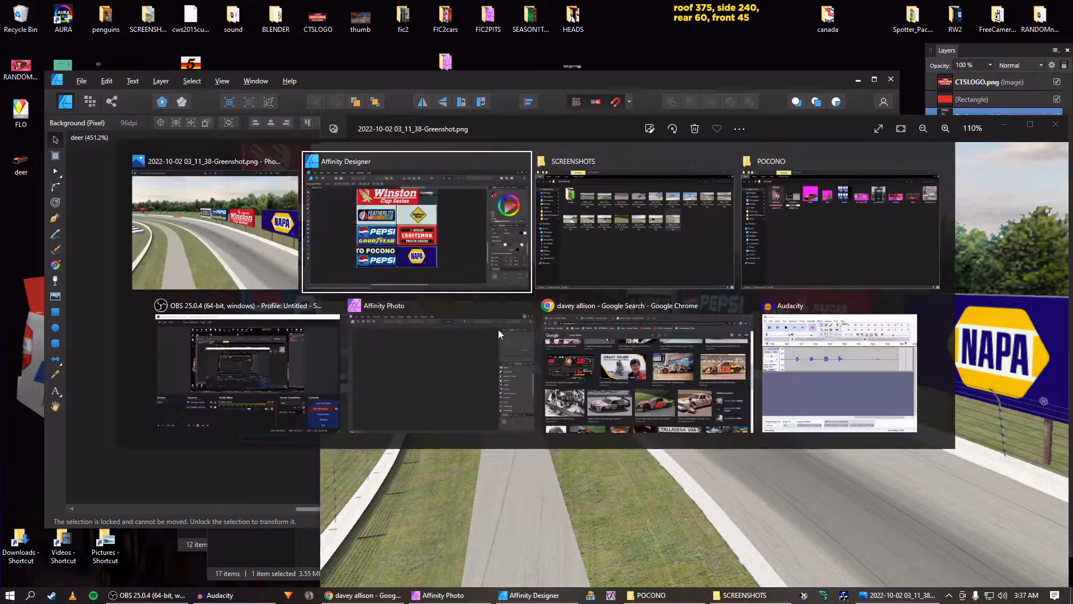
Open the billboard_03 design from the autoclub folder inside the TRACKMIPS folder on the desktop
key(super+d)
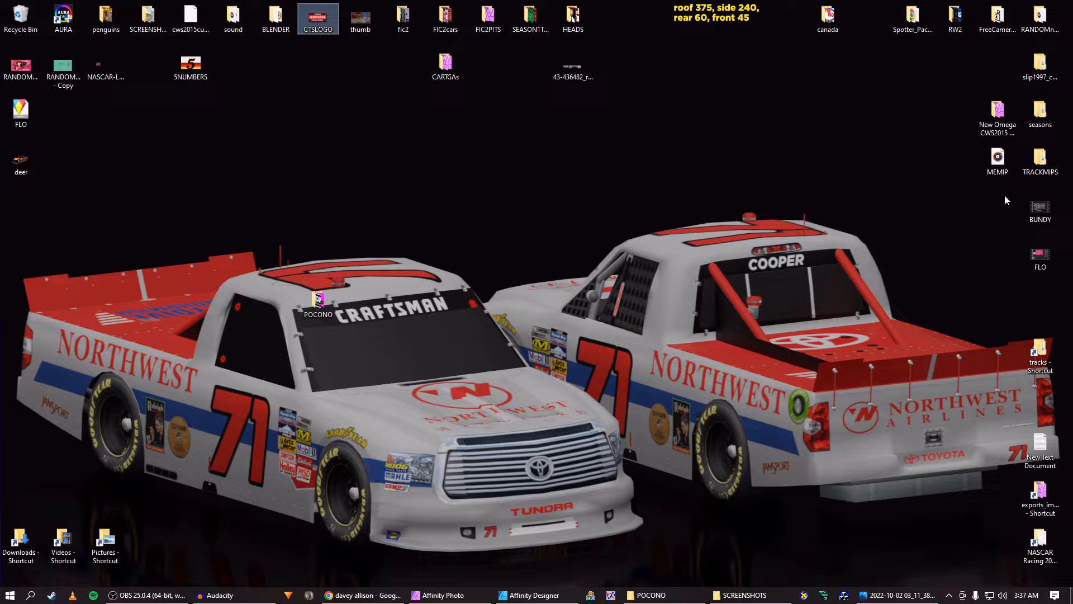
double_click(1041, 159)
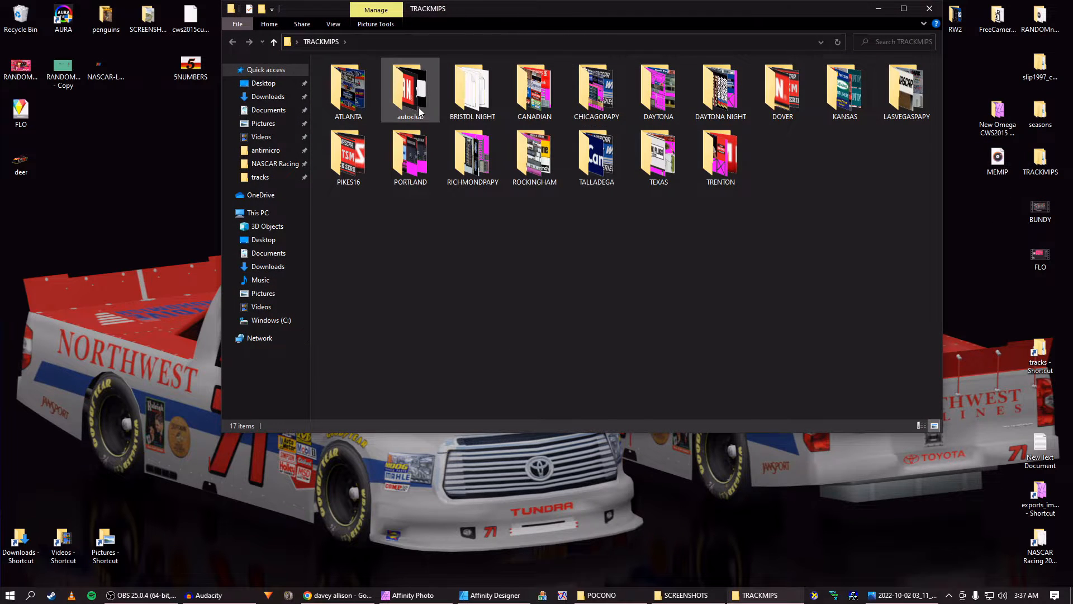
double_click(399, 100)
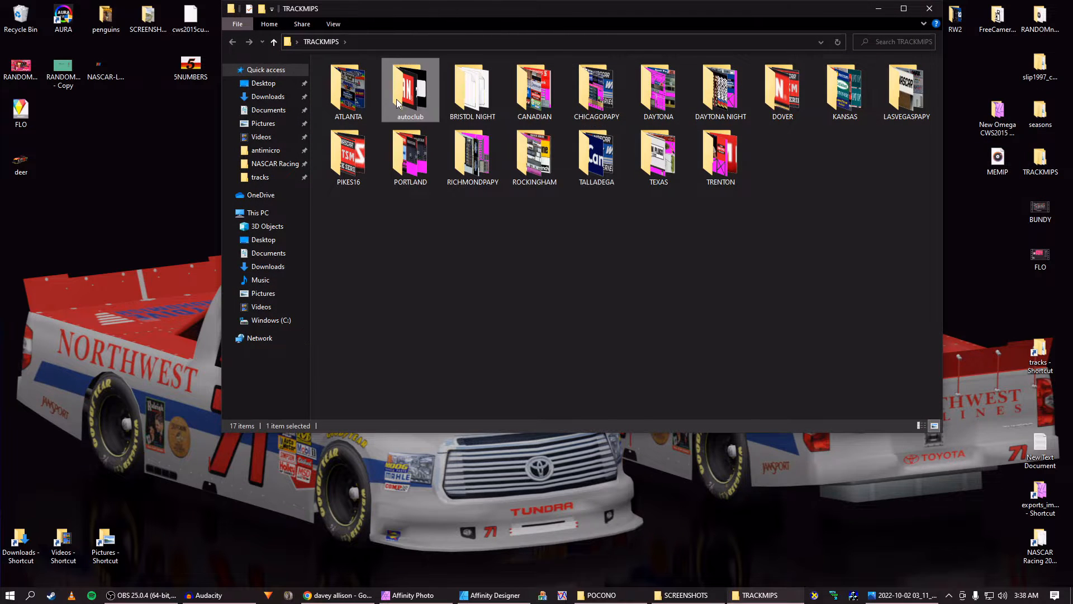
click(333, 24)
click(397, 41)
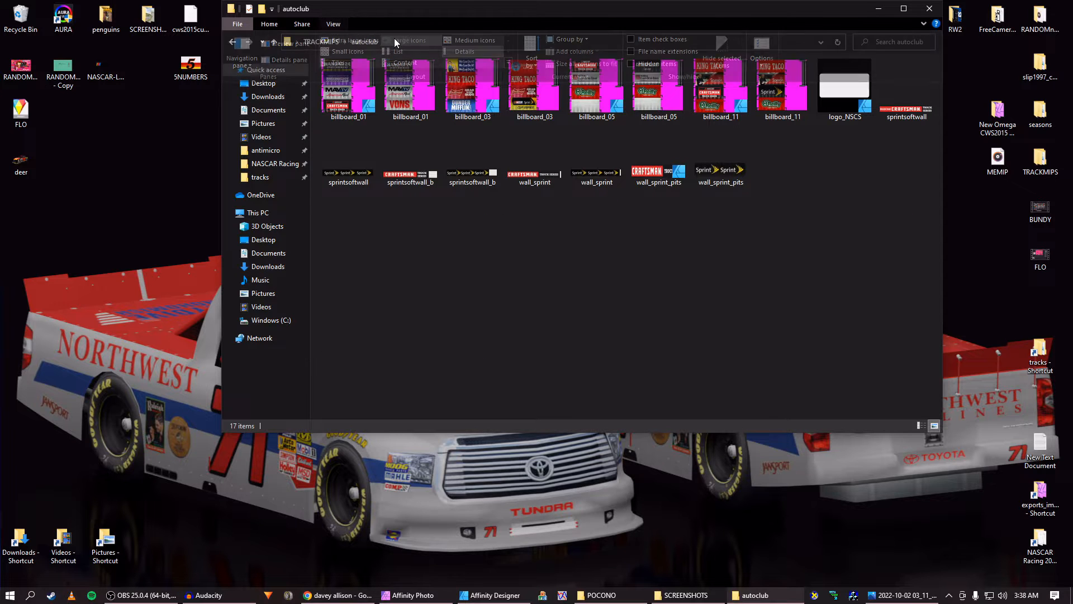
double_click(463, 98)
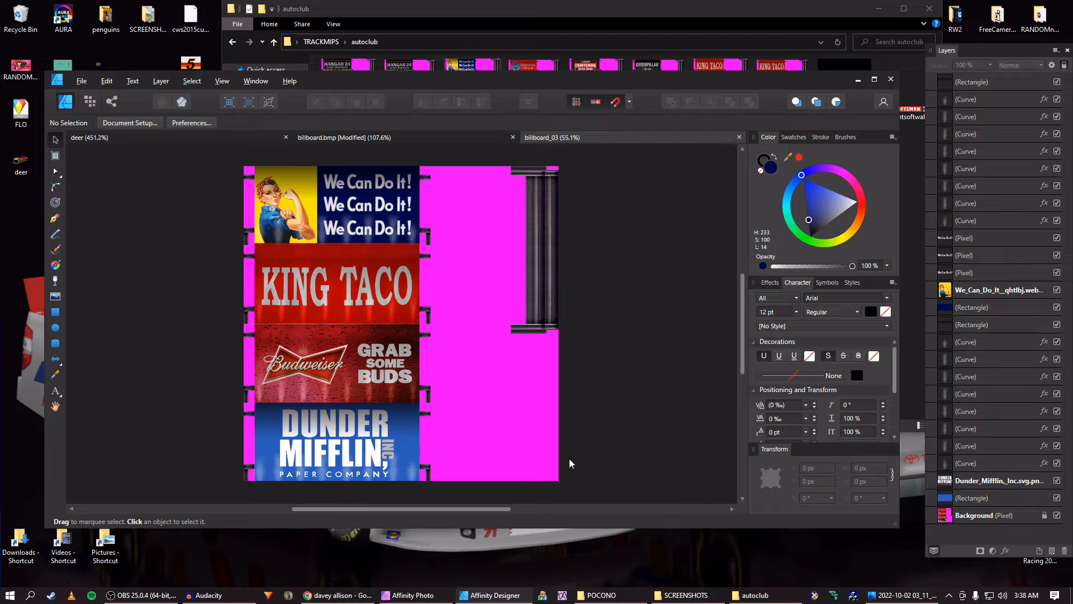
Copy the Dunder Mifflin logo with its blue background rectangle and close the billboard_03 document
click(369, 457)
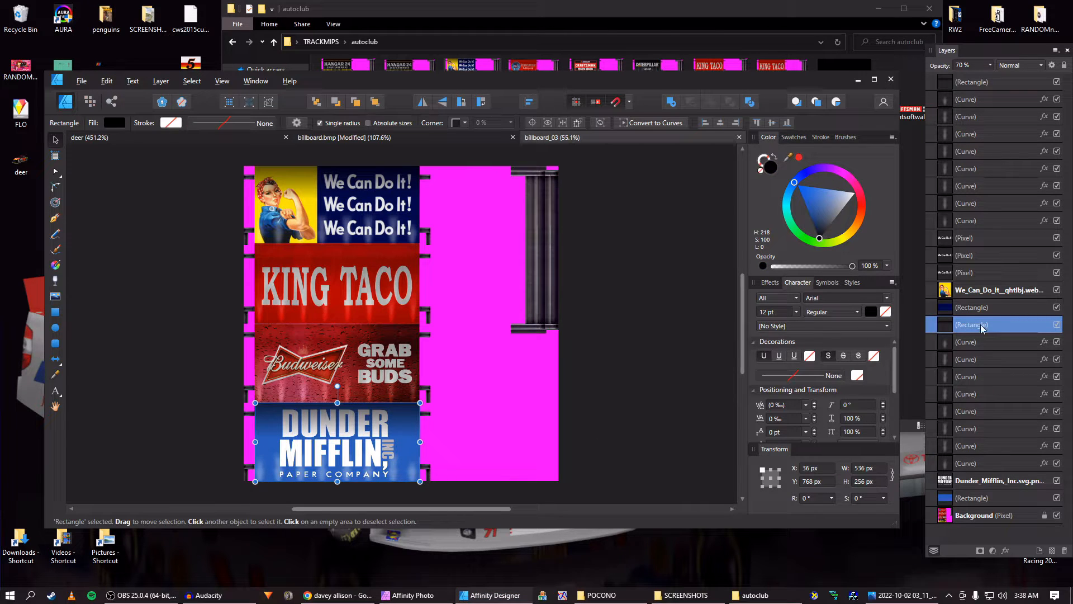
click(961, 481)
shift+click(961, 498)
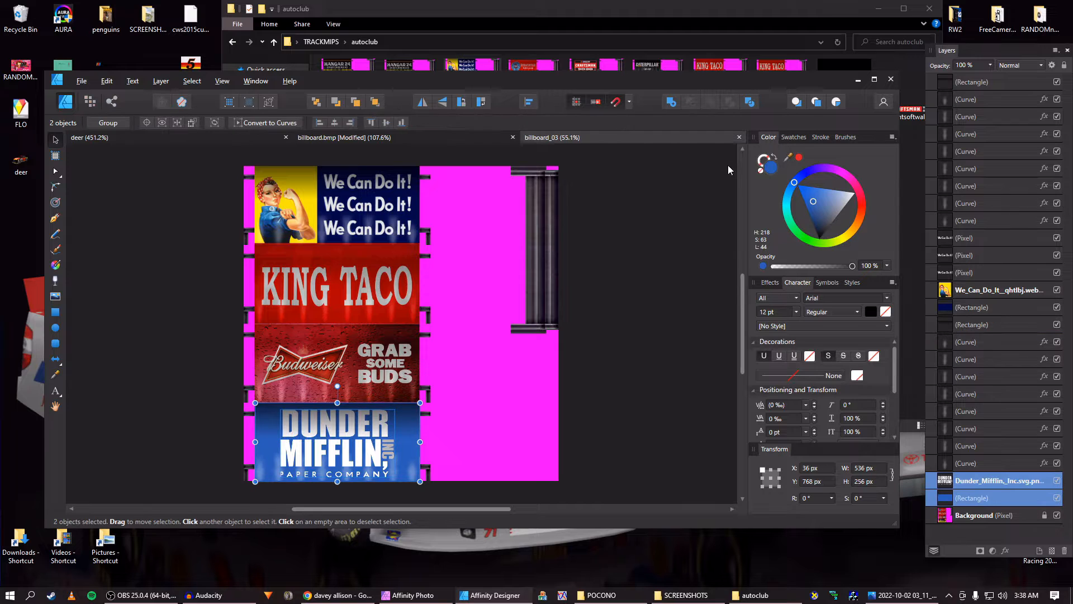
key(ctrl+w)
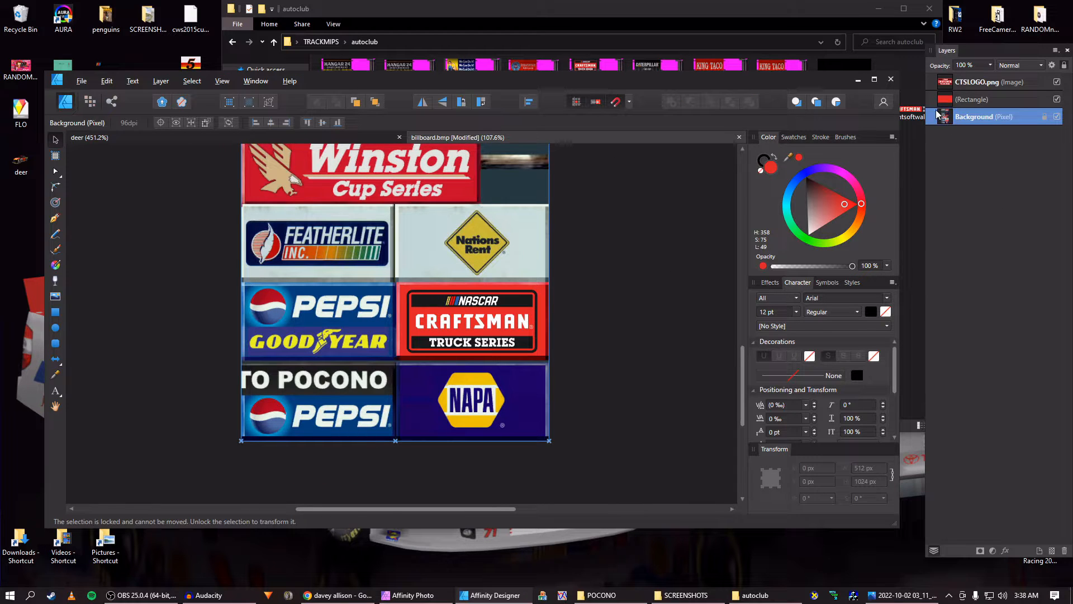
Paste the Dunder Mifflin artwork into billboard.bmp, scale it to about 228 by 109 px and place it over the NAPA billboard
key(ctrl+v)
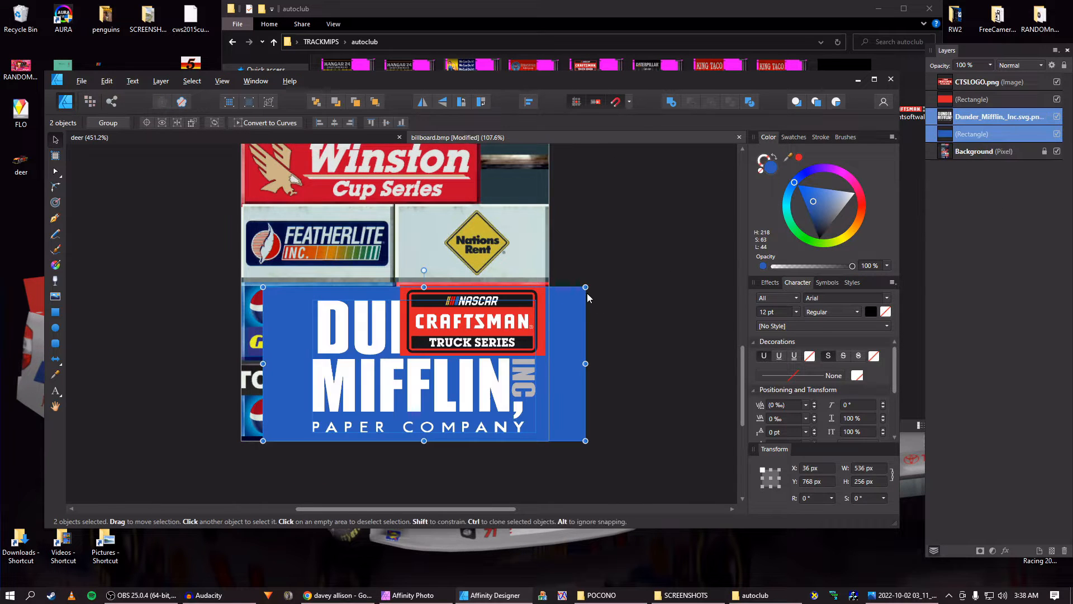
drag(585, 287, 400, 375)
scroll(356, 425, up, 4)
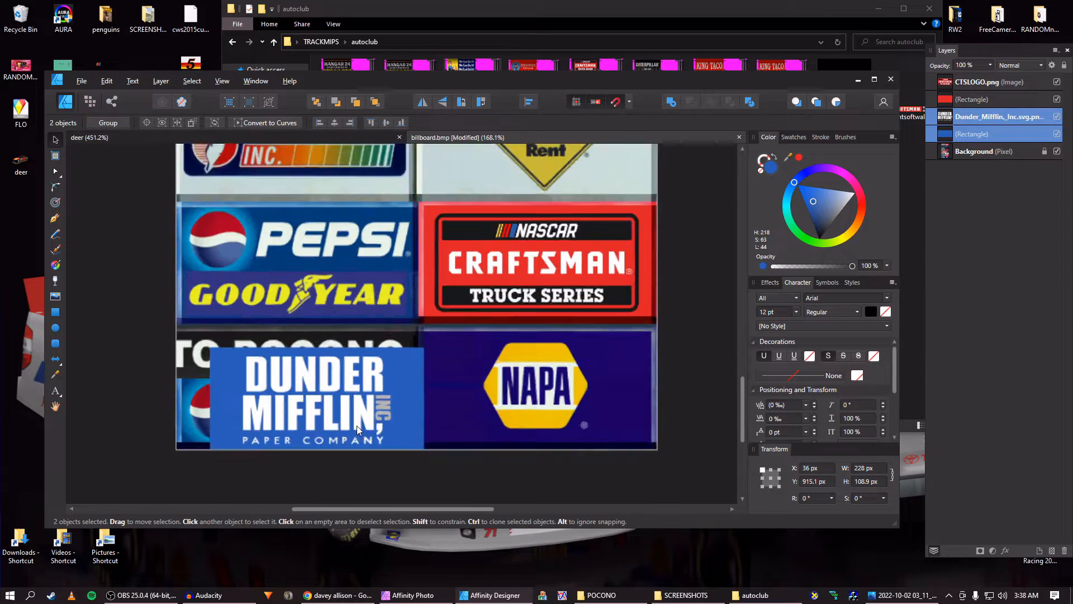
drag(503, 346, 322, 311)
drag(202, 343, 555, 321)
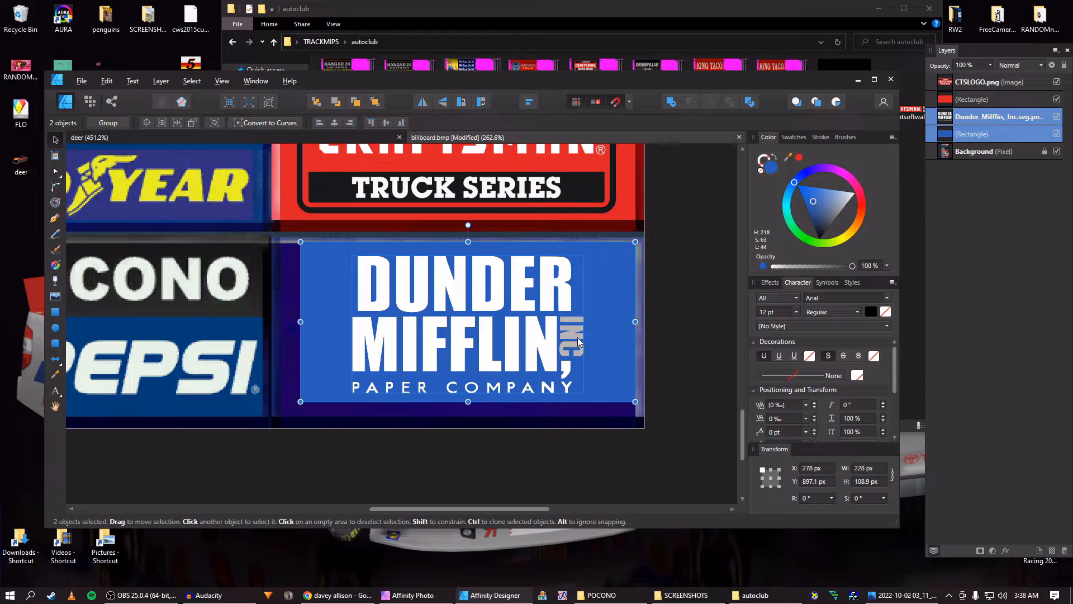
Enlarge the Dunder Mifflin artwork to about 248 by 118 px so it covers the NAPA billboard face
drag(301, 401, 242, 440)
scroll(291, 400, up, 3)
key(space)
drag(353, 398, 51, 263)
drag(679, 244, 465, 314)
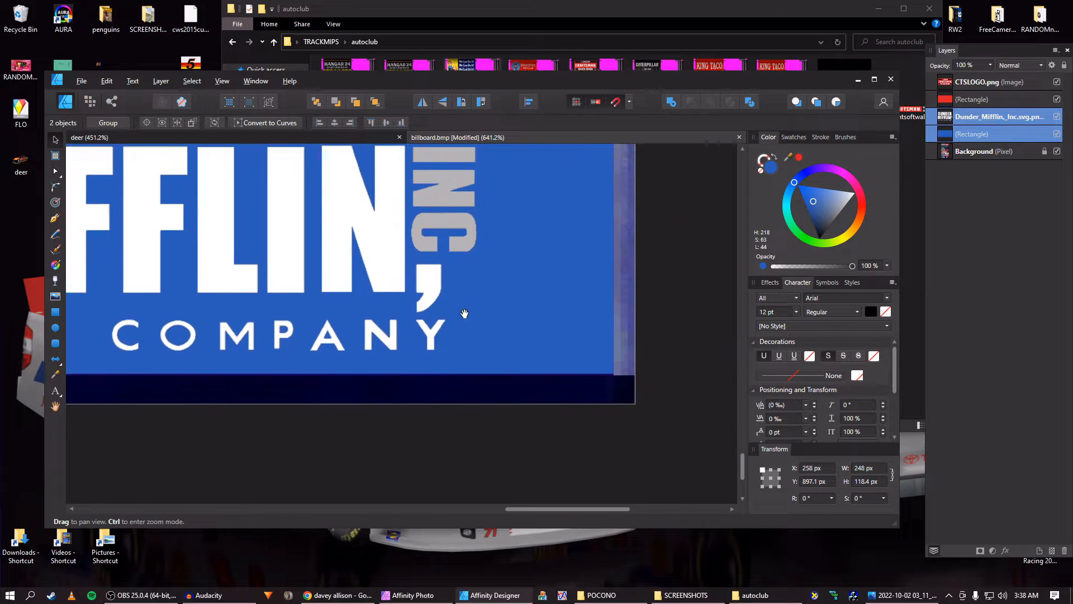
Narrow the blue Dunder Mifflin background rectangle from its left side to about 242 px wide, exposing the billboard's left edge
scroll(465, 314, down, 6)
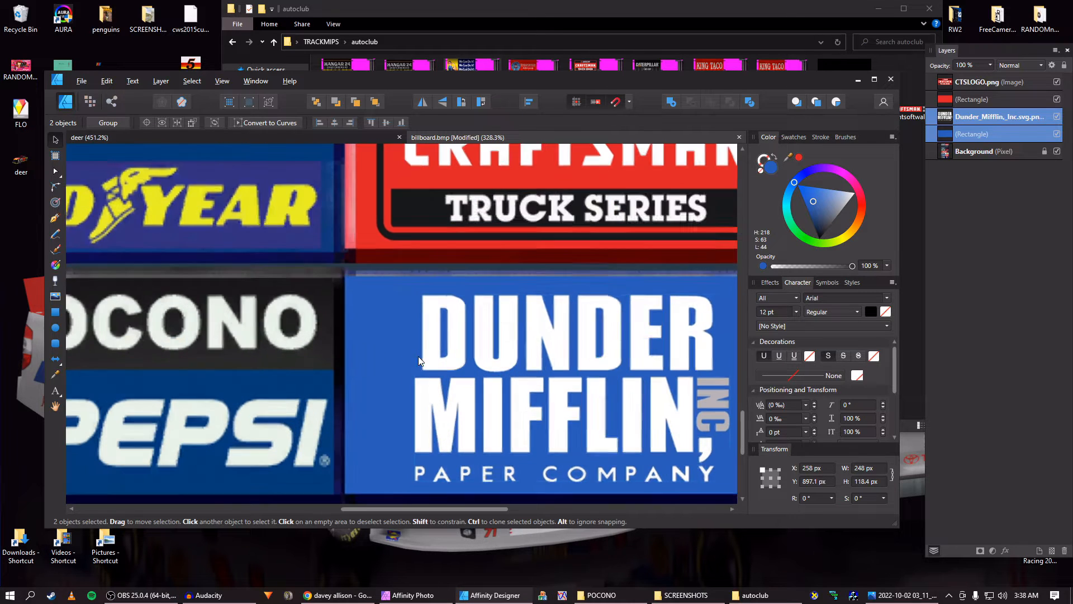
scroll(418, 357, up, 3)
click(355, 387)
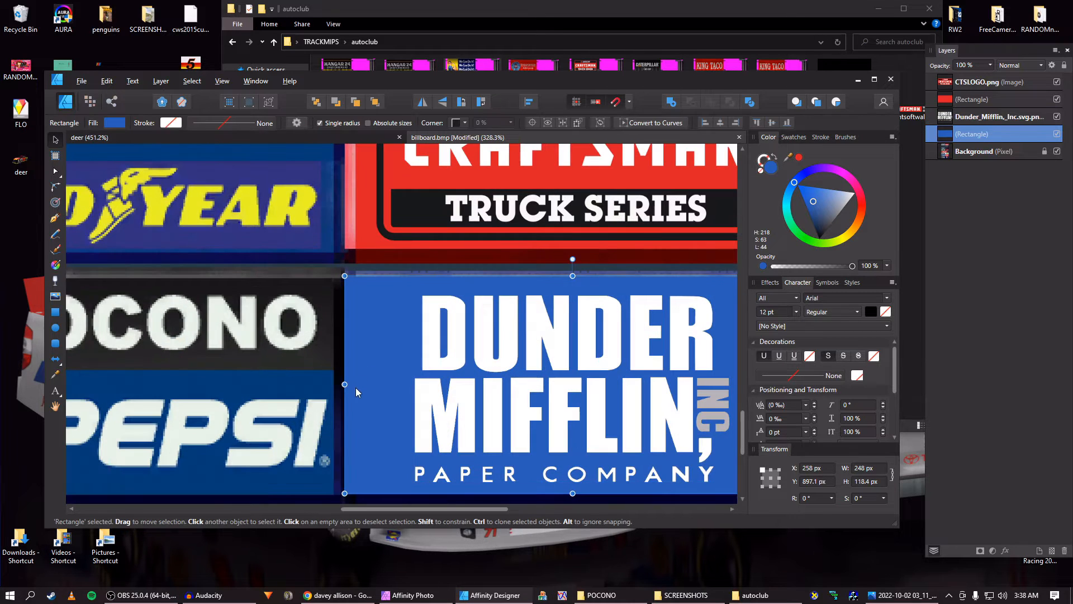
drag(356, 387, 395, 391)
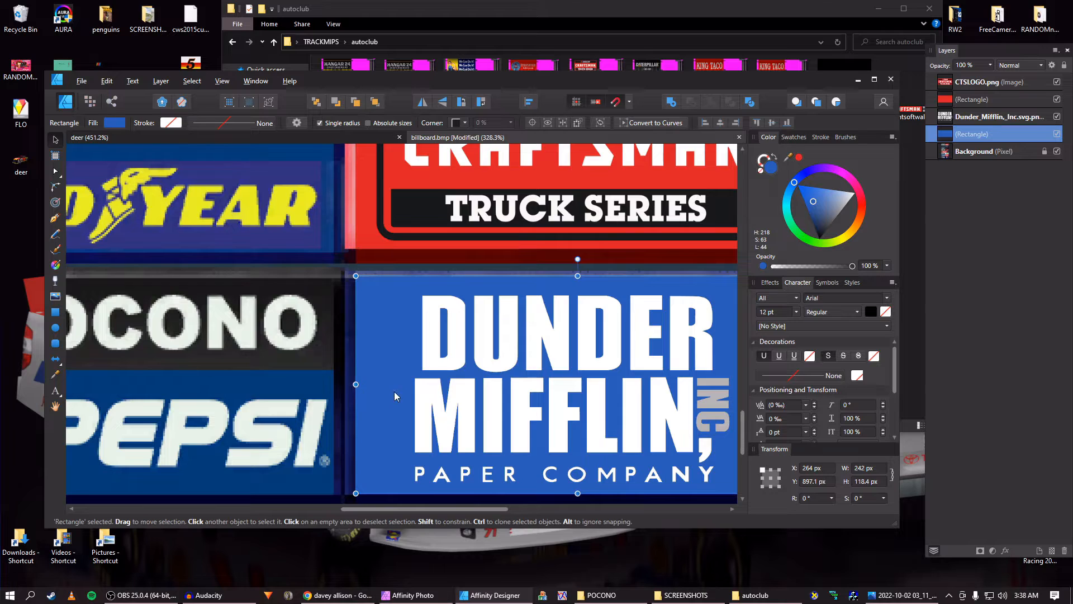
scroll(394, 391, down, 4)
click(621, 434)
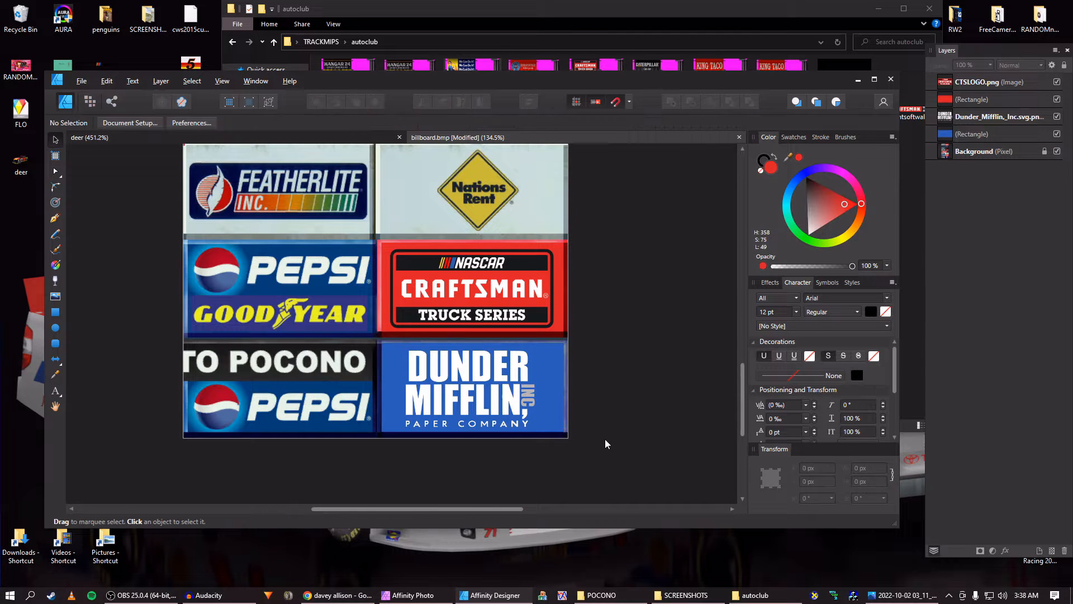
Compare the edited billboard texture with the track screenshot to check which billboards stand beside the Winston Cup Series and NAPA signs
key(alt+Tab)
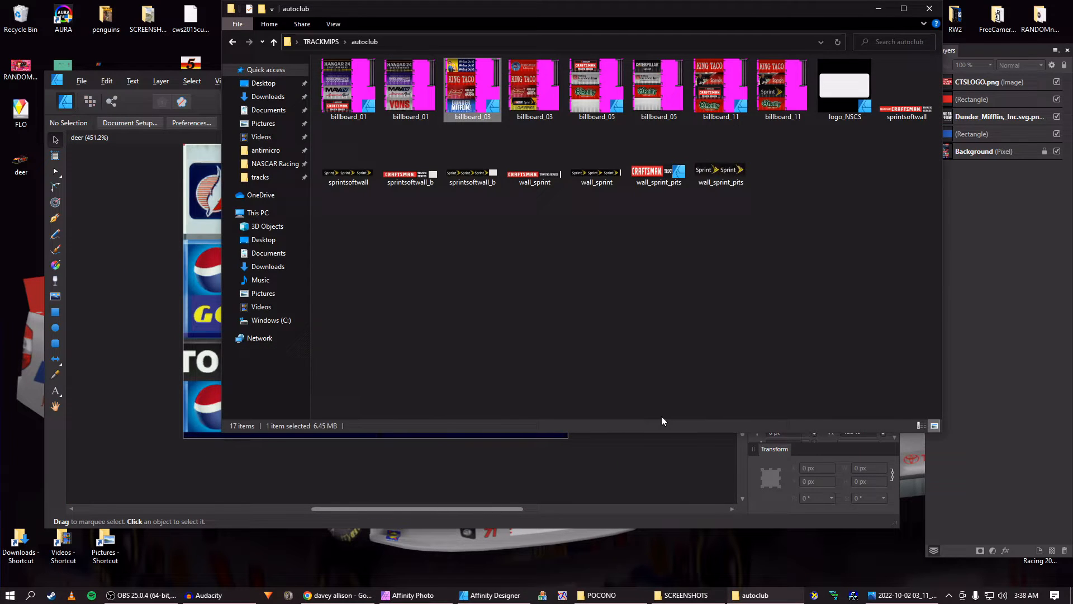
click(787, 482)
click(901, 595)
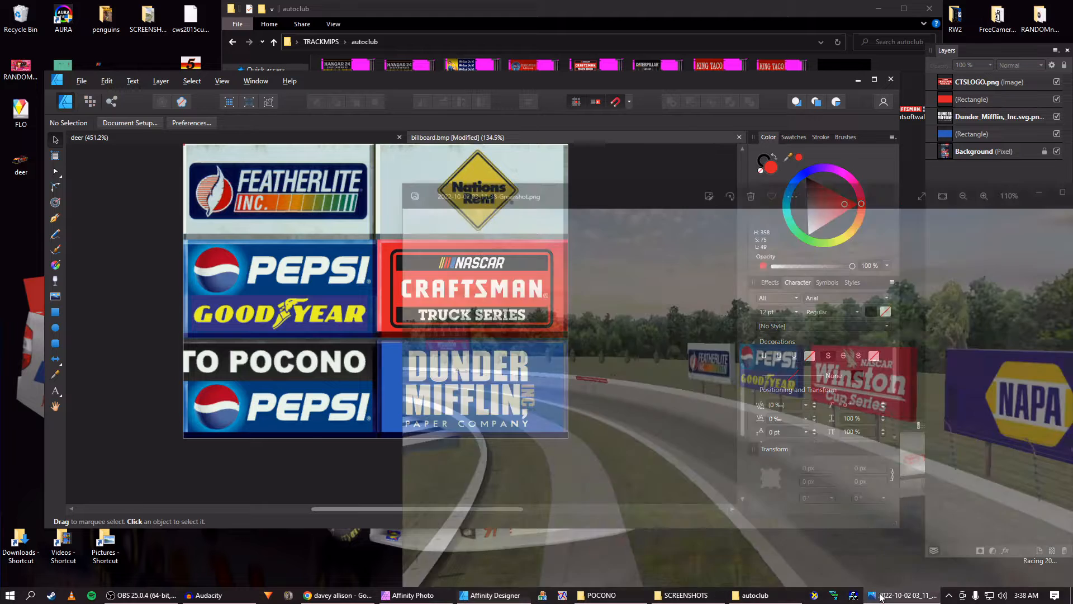
drag(908, 339, 750, 348)
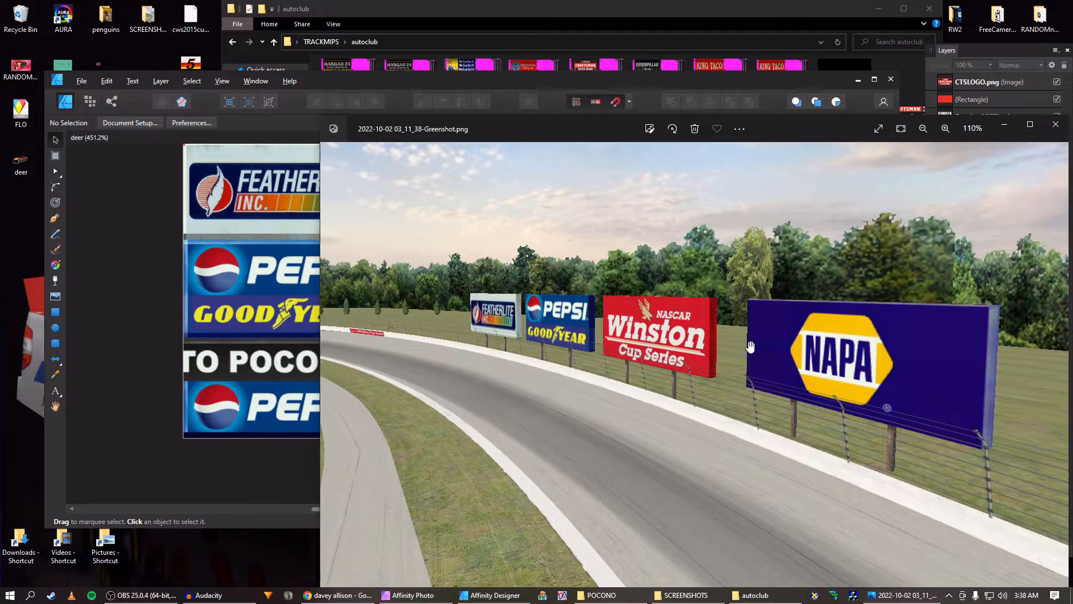
key(alt+Tab)
scroll(526, 364, down, 1)
scroll(528, 364, up, 2)
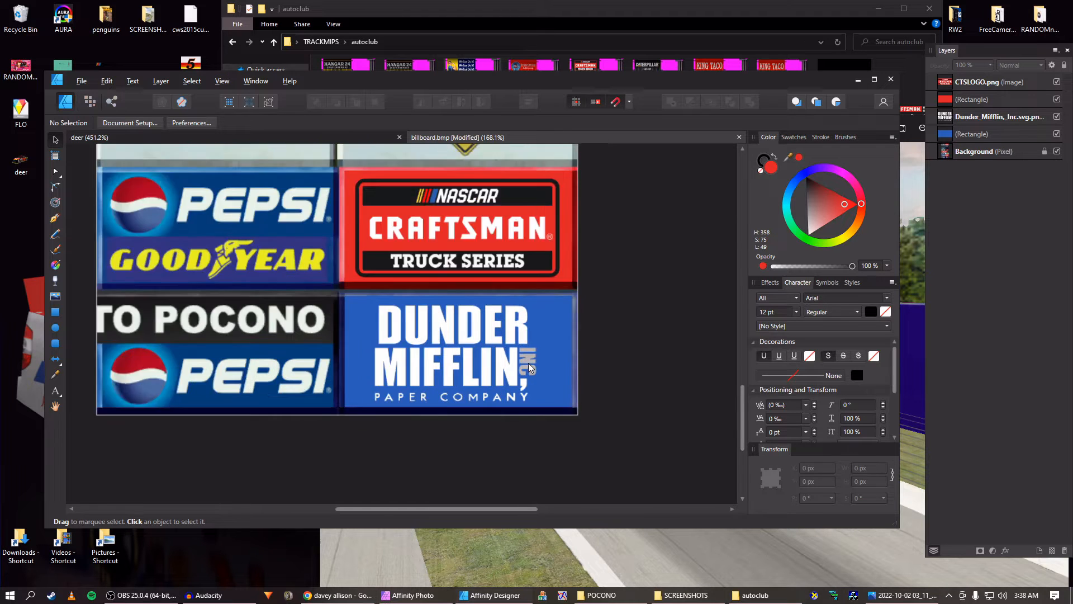
scroll(520, 364, down, 1)
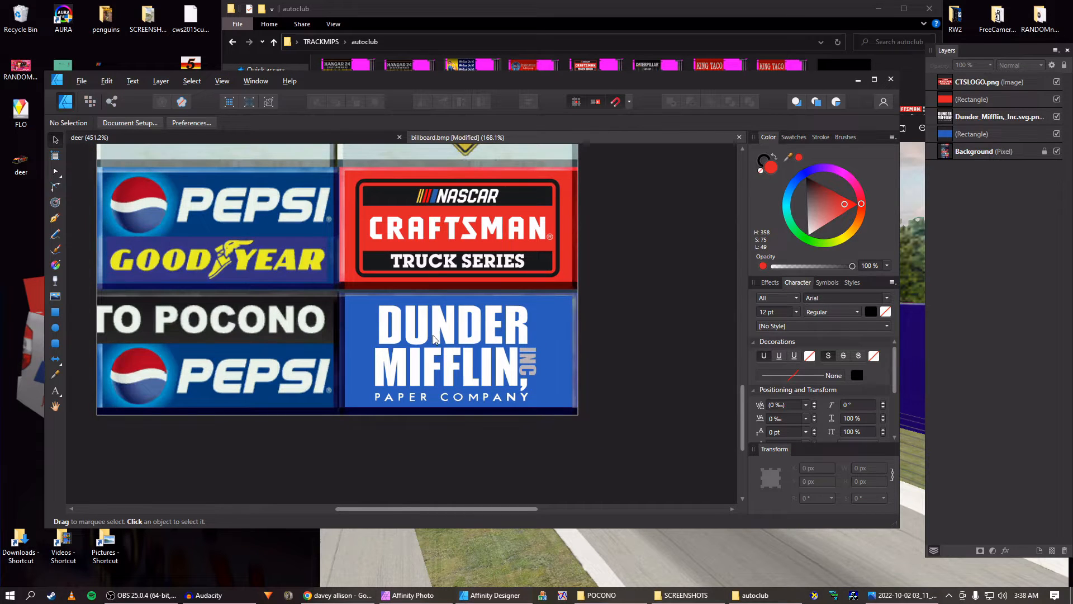
drag(434, 338, 512, 359)
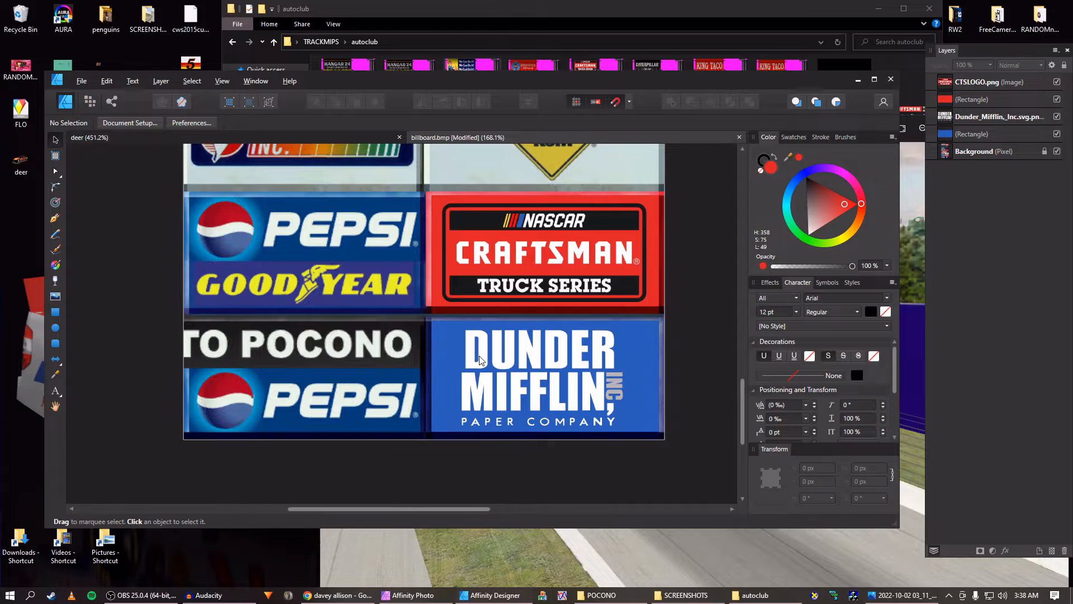
scroll(480, 359, down, 3)
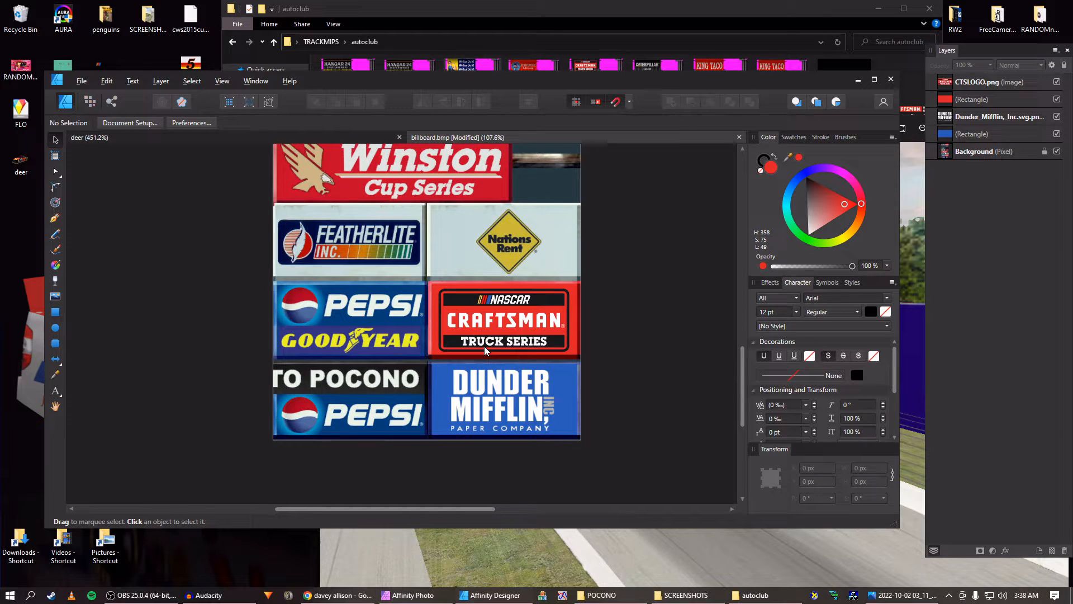
key(alt+Tab)
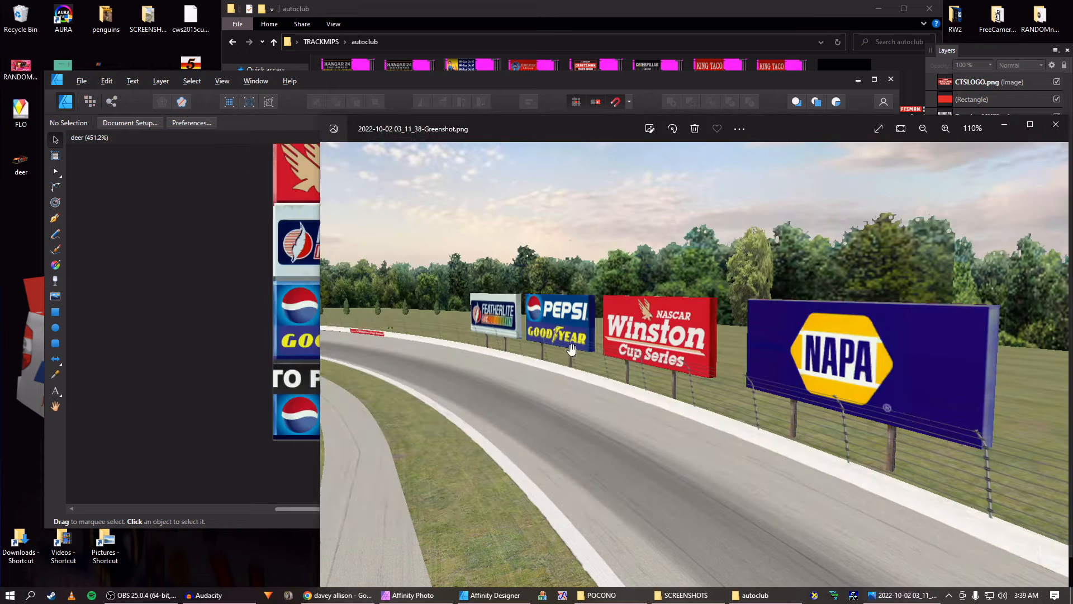
key(alt+Tab)
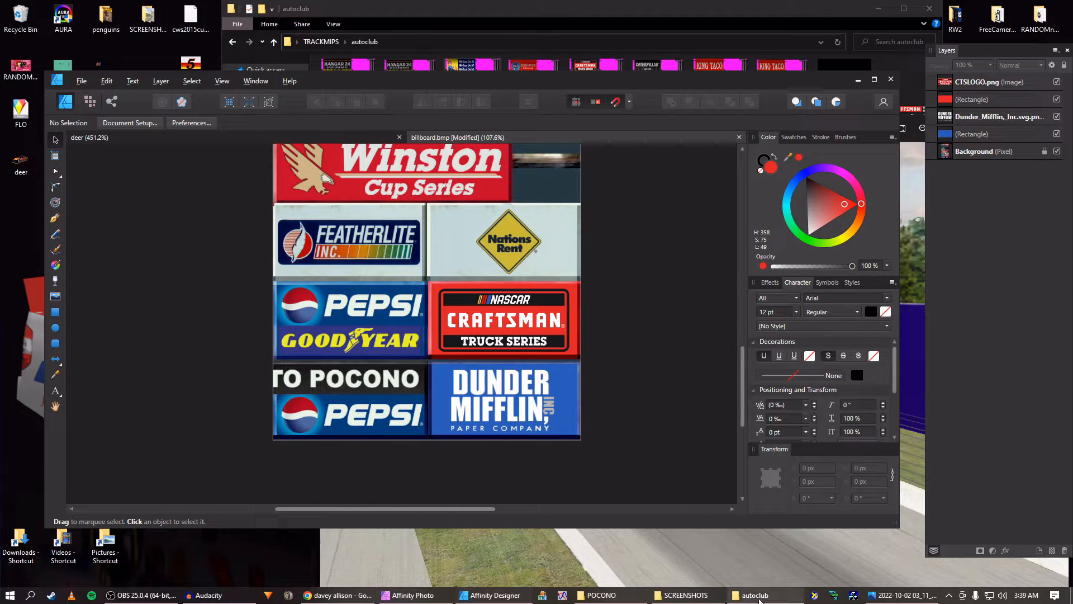
Open the bb_02 design from the ATLANTA folder inside the TRACKMIPS folder on the desktop
click(1070, 592)
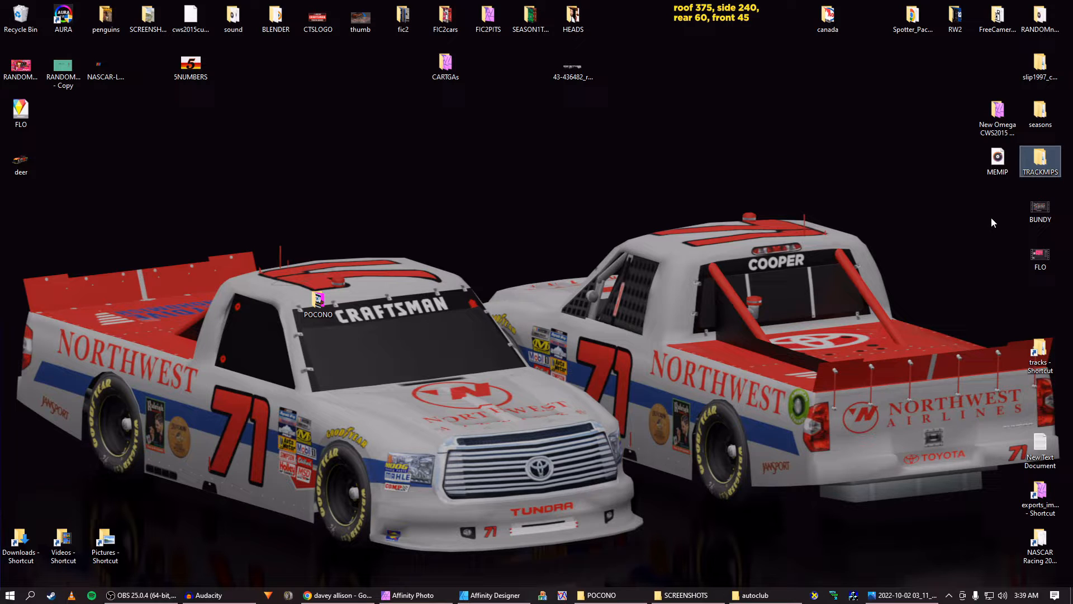
double_click(1040, 163)
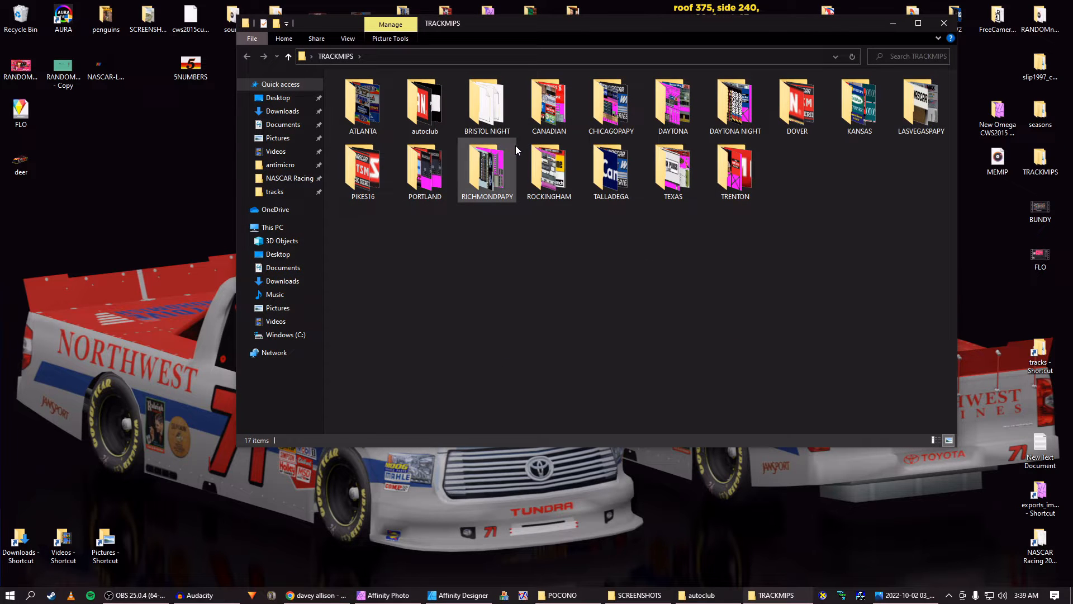
click(355, 102)
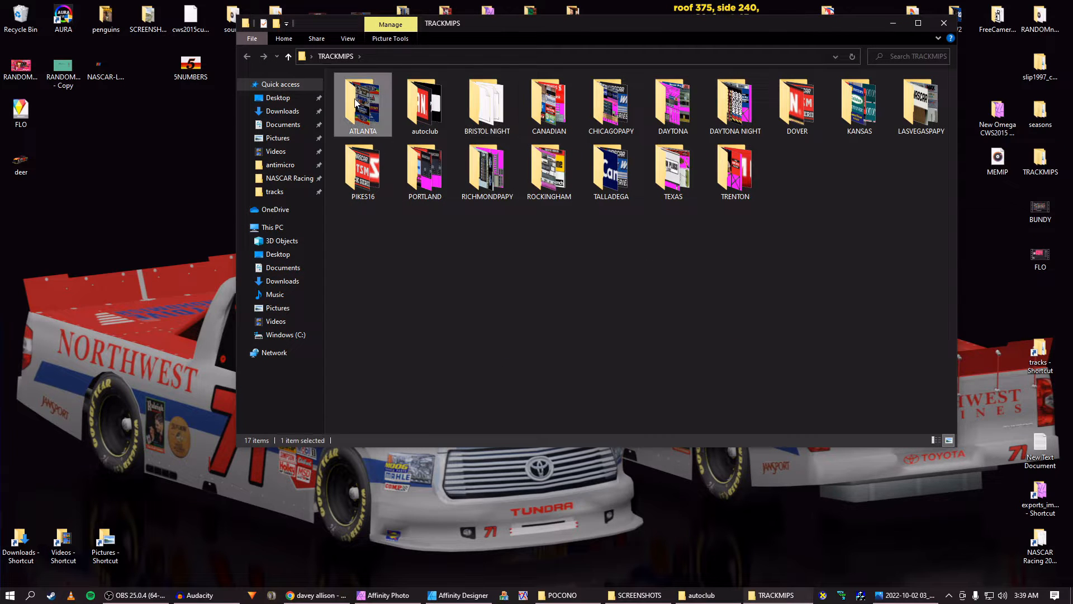
double_click(349, 110)
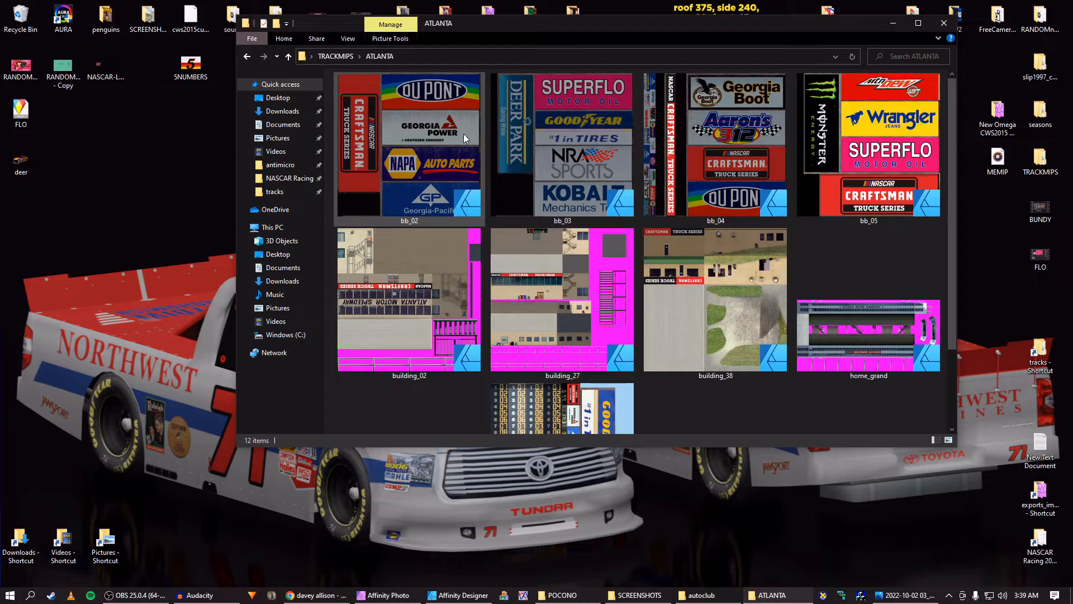
double_click(413, 136)
click(155, 243)
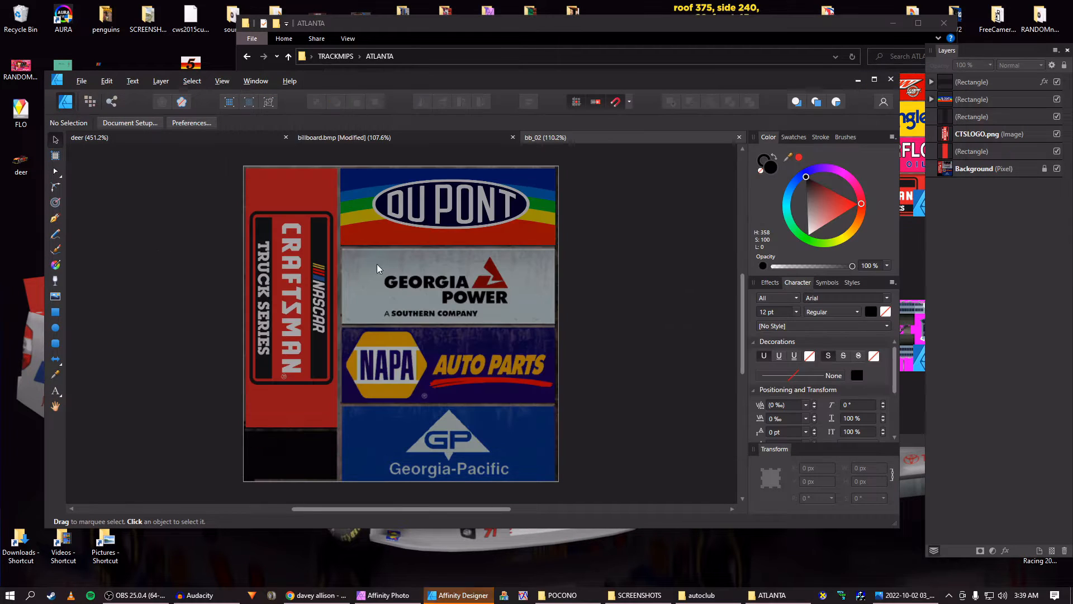
Copy the DuPont rectangle with its nested artwork from bb_02 and return to the billboard.bmp document
click(489, 207)
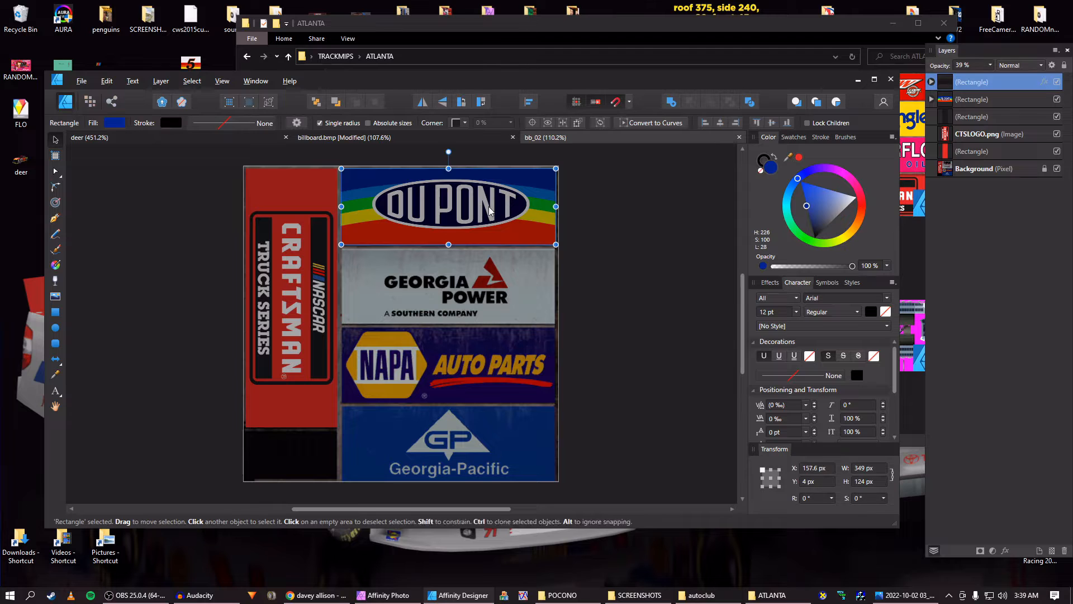
click(949, 103)
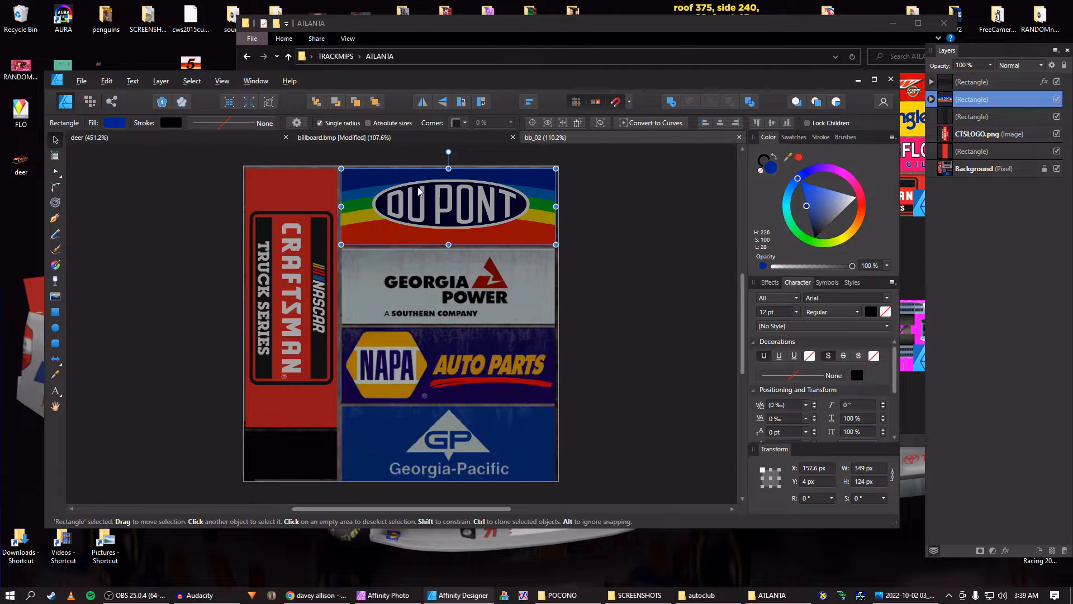
drag(448, 207, 666, 264)
key(ctrl+z)
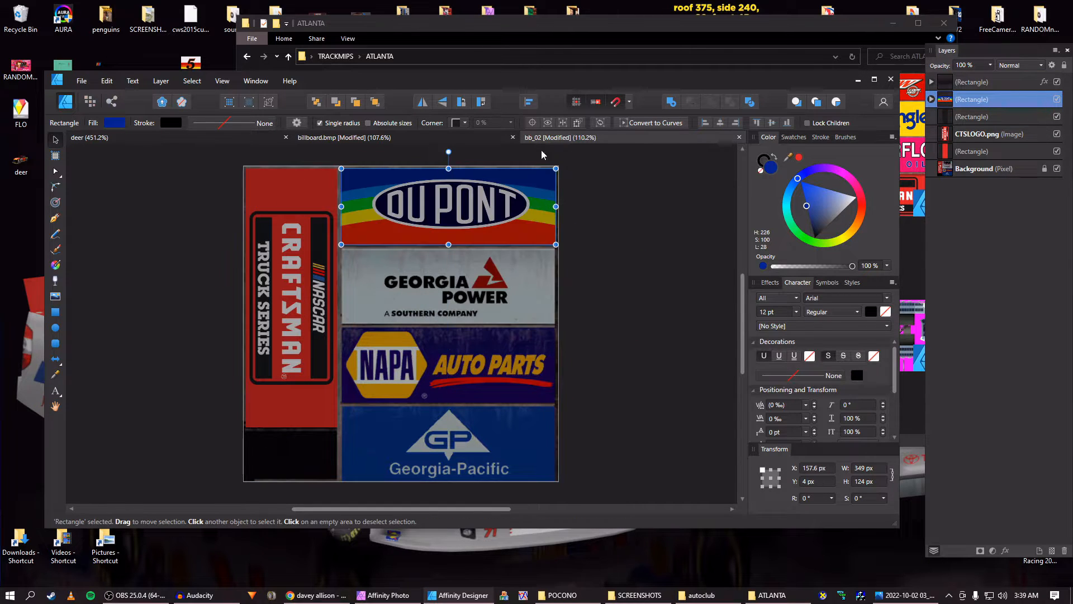
click(441, 136)
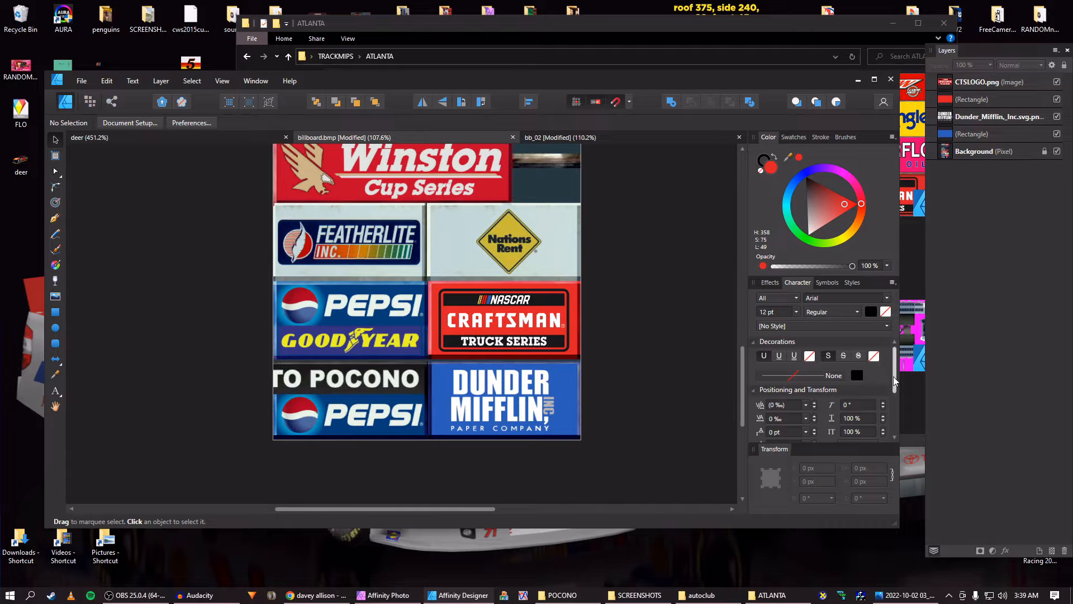
Paste the DuPont artwork into billboard.bmp and place it over the Pepsi Goodyear billboard, aligned with that billboard's right edge
click(895, 596)
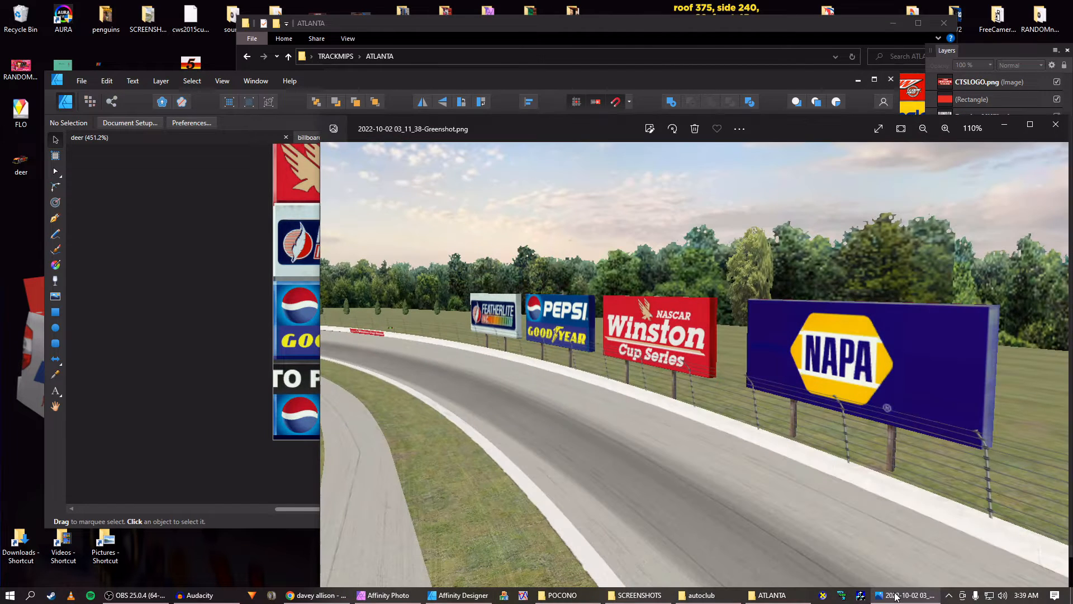
click(895, 596)
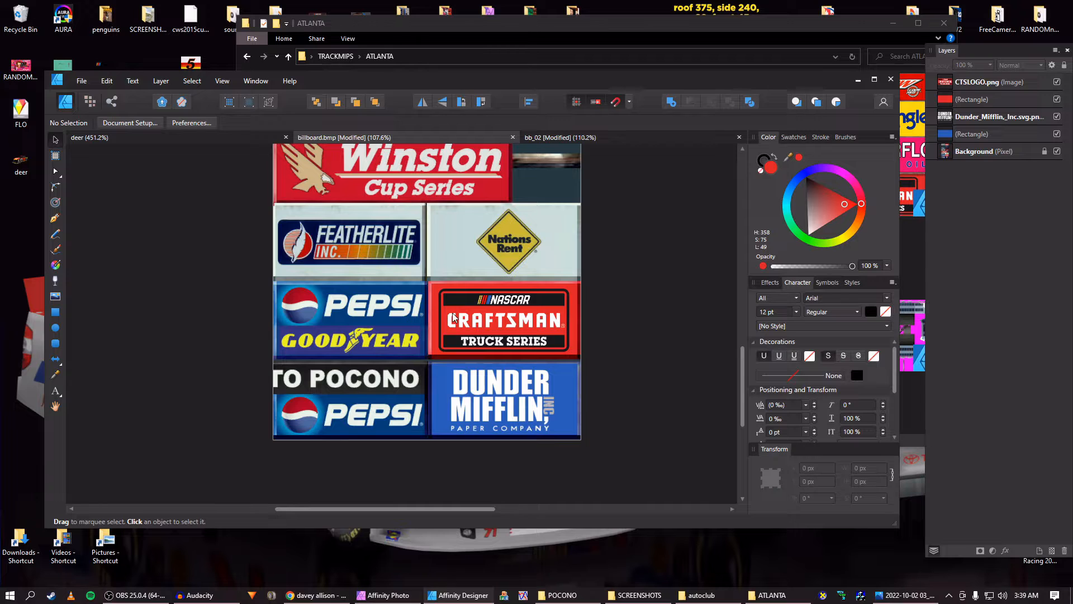
key(ctrl+v)
drag(453, 317, 340, 327)
scroll(368, 332, up, 3)
drag(422, 314, 406, 300)
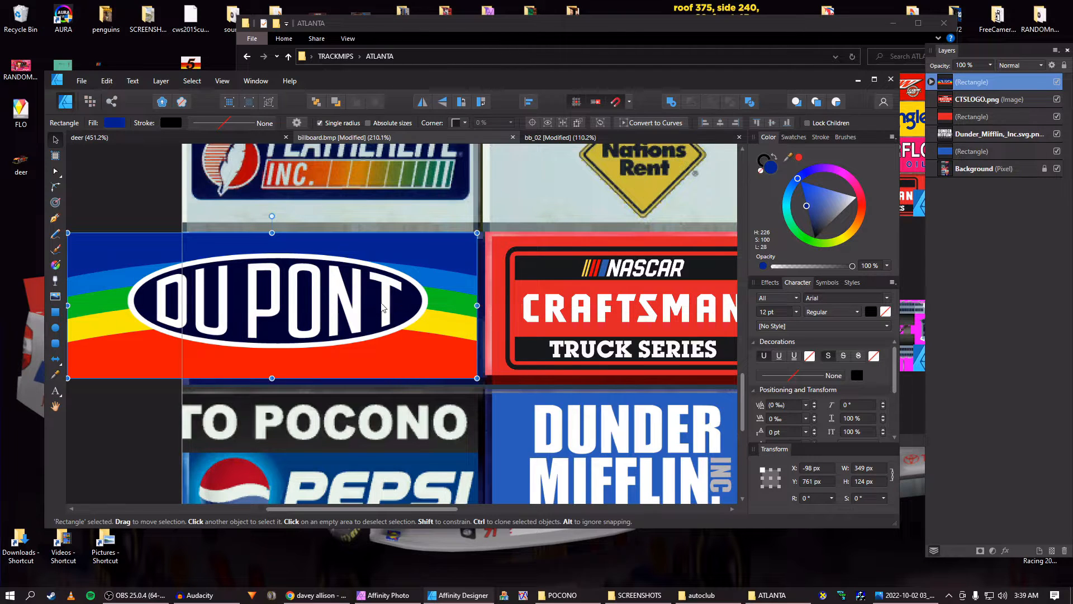
scroll(382, 306, left, 3)
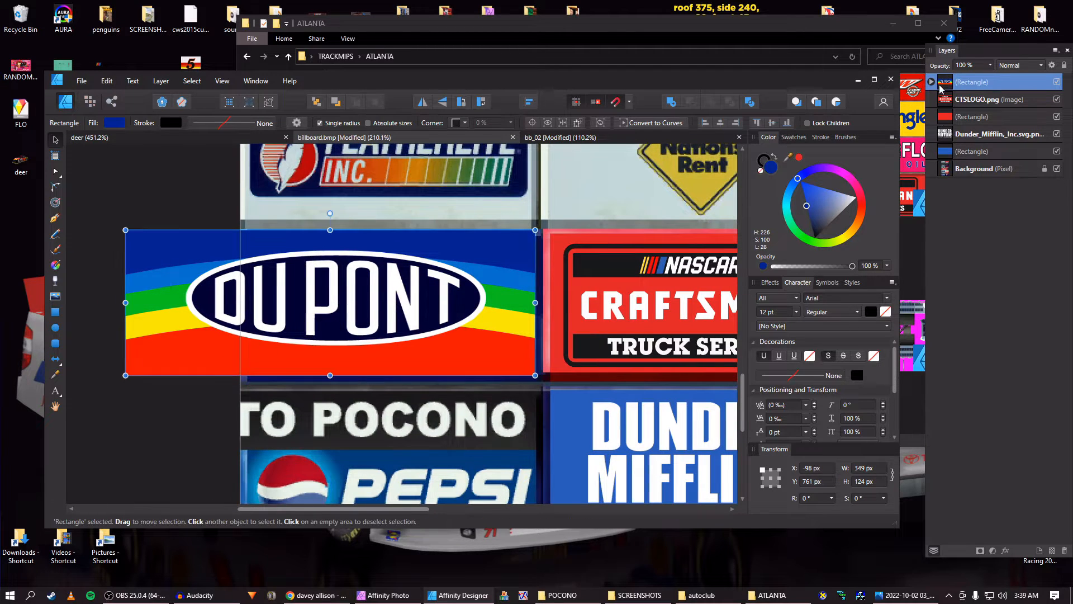
Try to resize the rainbow stripe group nested inside the pasted DuPont artwork
click(931, 82)
click(952, 119)
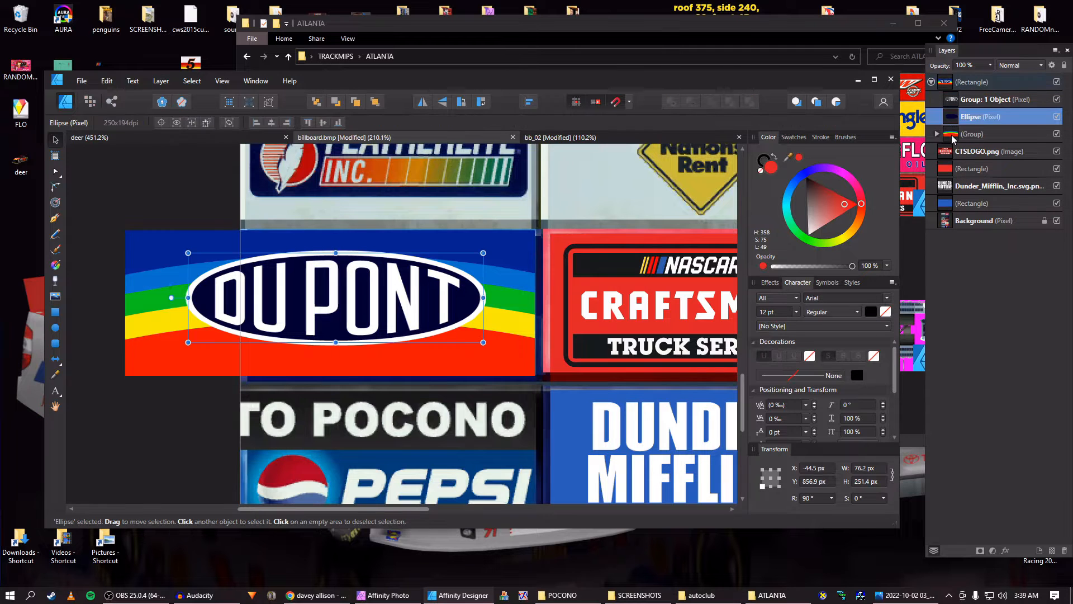
click(953, 136)
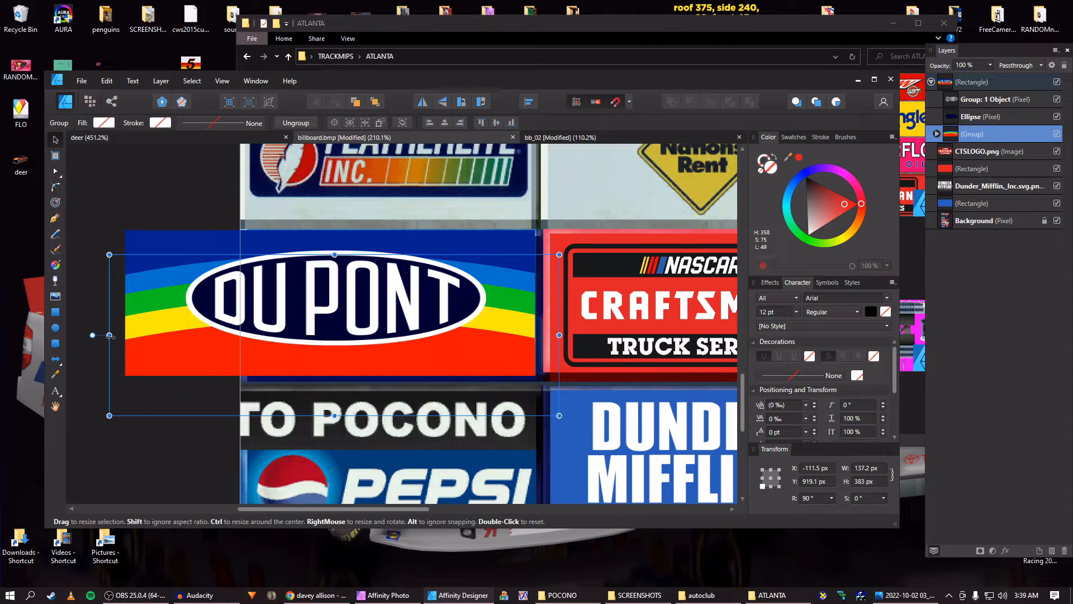
click(950, 119)
click(952, 133)
drag(110, 336, 188, 378)
key(ctrl+z)
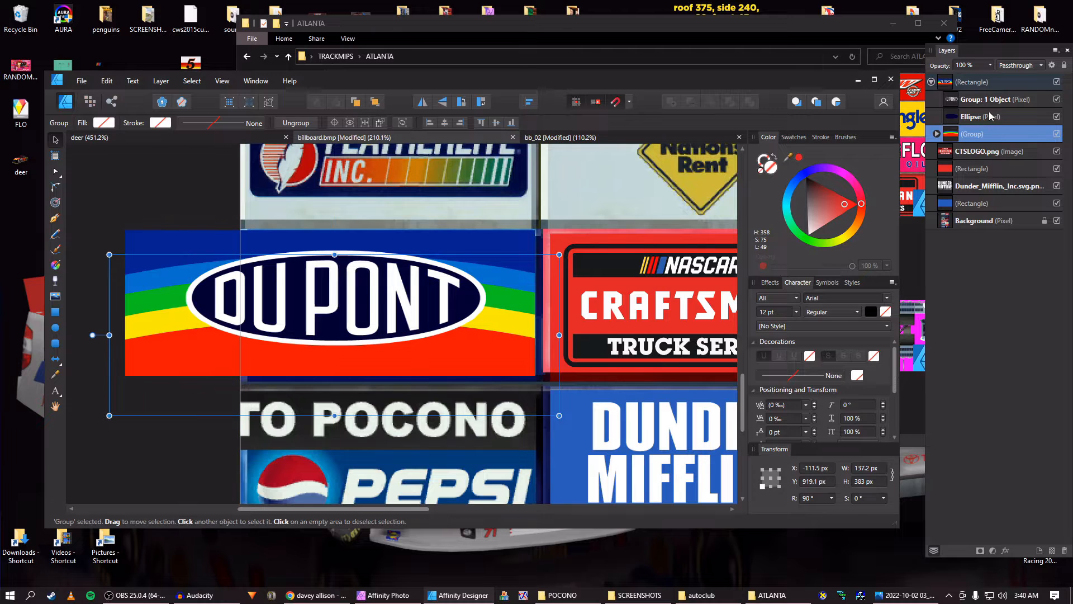
click(937, 134)
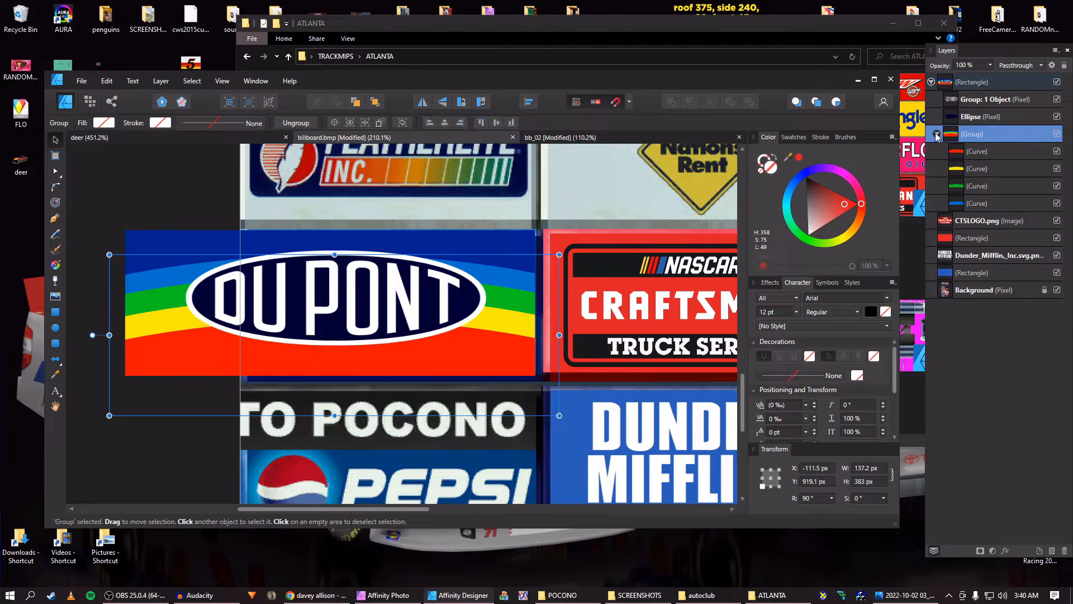
click(937, 135)
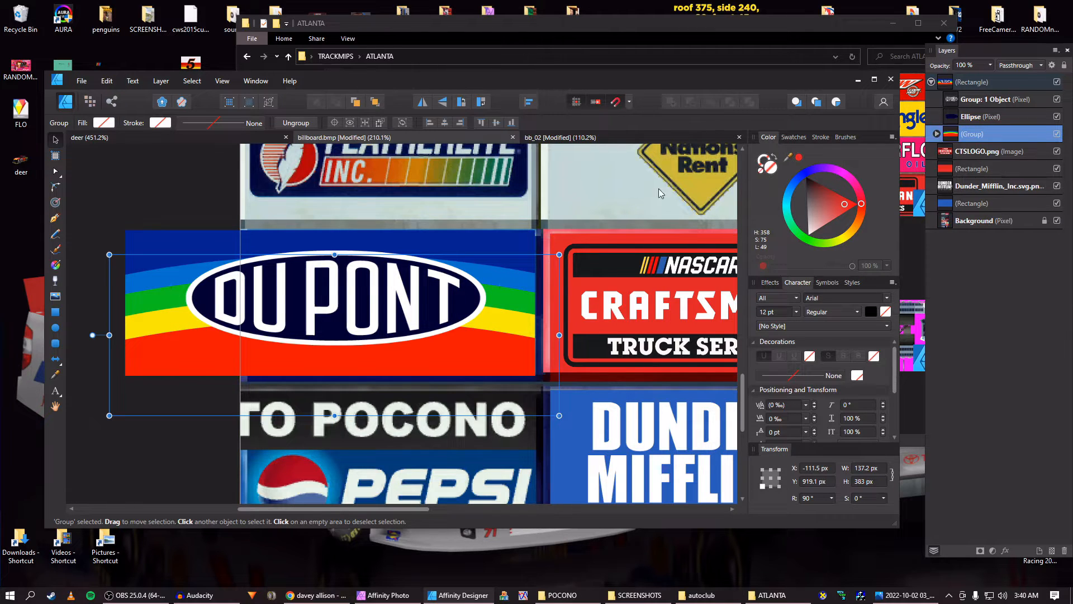
Narrow the whole DuPont artwork from its left side to about 245 px wide so it fits the Pepsi Goodyear billboard face
click(139, 234)
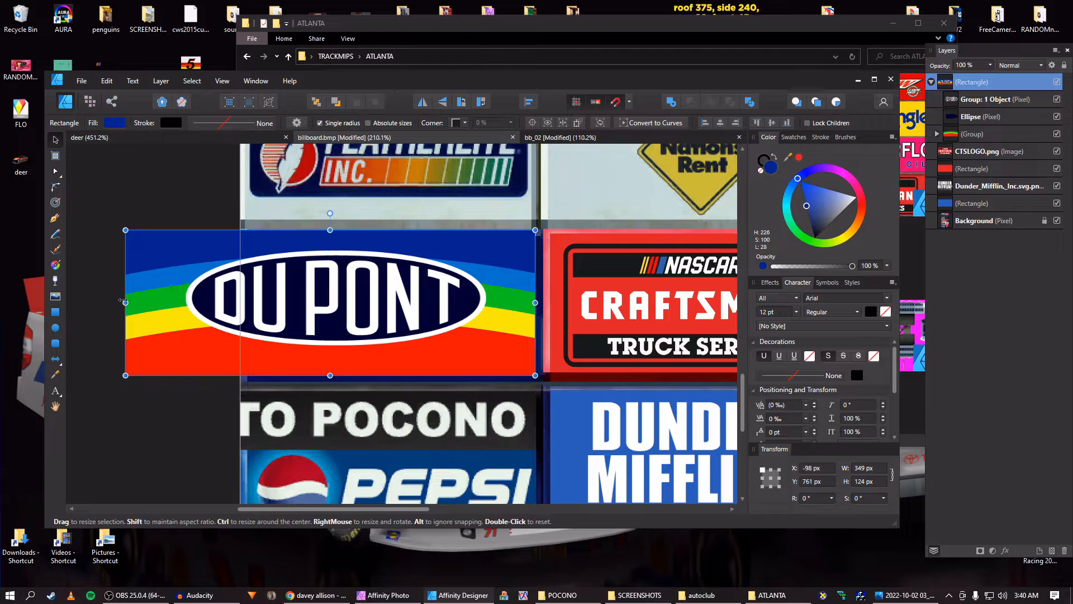
drag(122, 296, 244, 295)
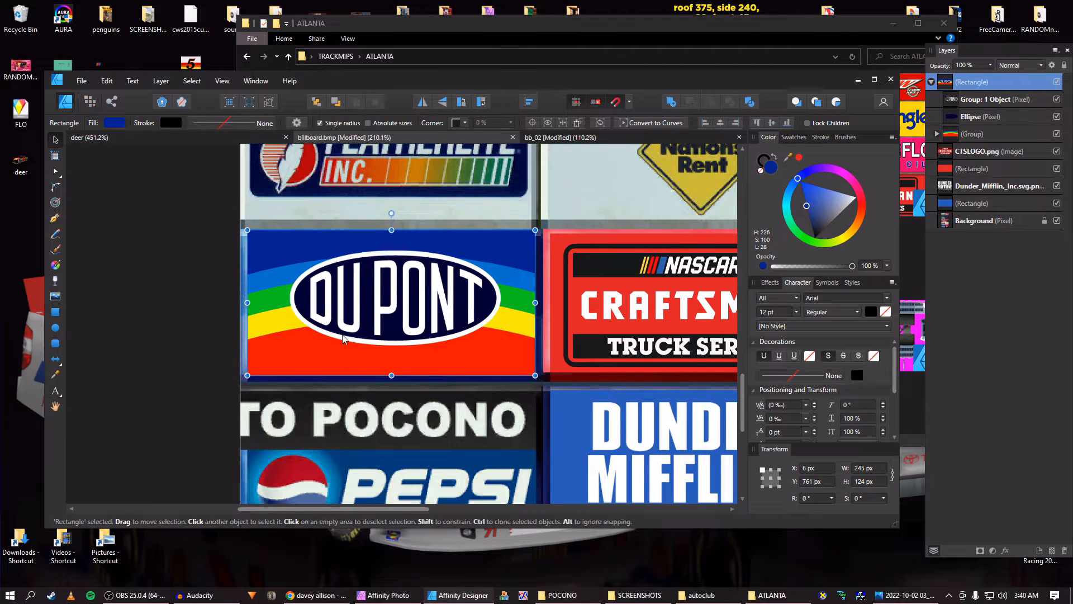
drag(392, 372, 385, 374)
click(237, 355)
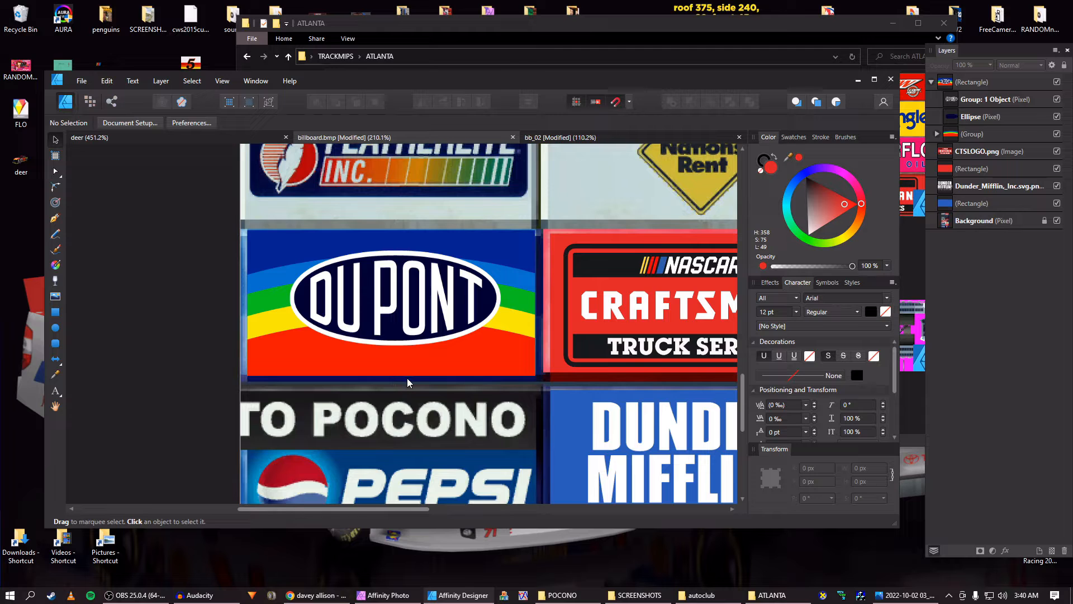
Squash the DuPont lettering and its oval together to about 61 px high and nudge them 2 px left
scroll(417, 348, down, 1)
scroll(417, 348, up, 1)
click(456, 286)
double_click(389, 301)
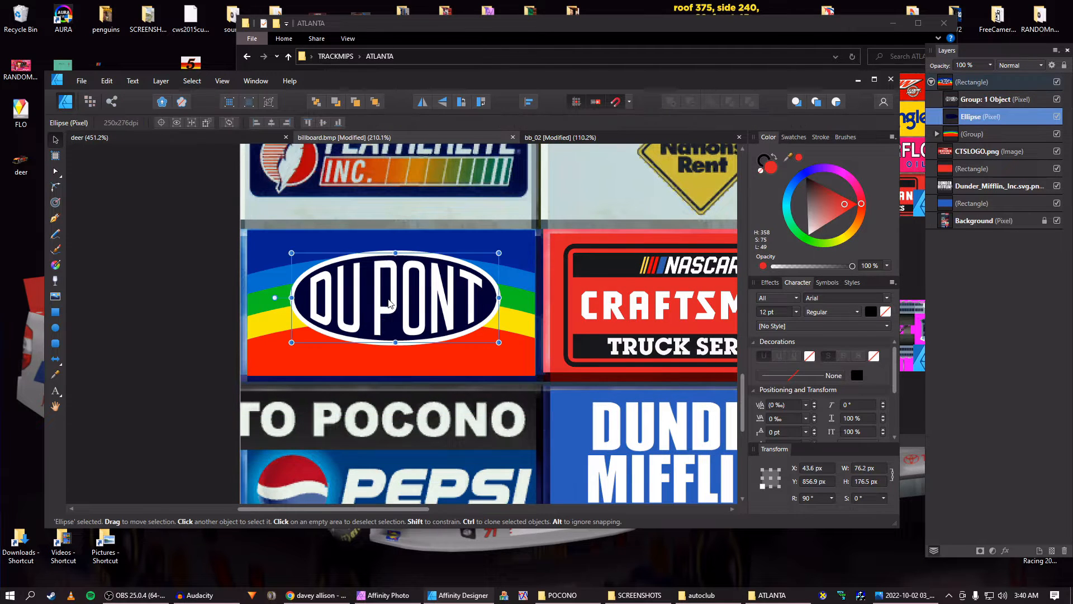
shift+click(964, 134)
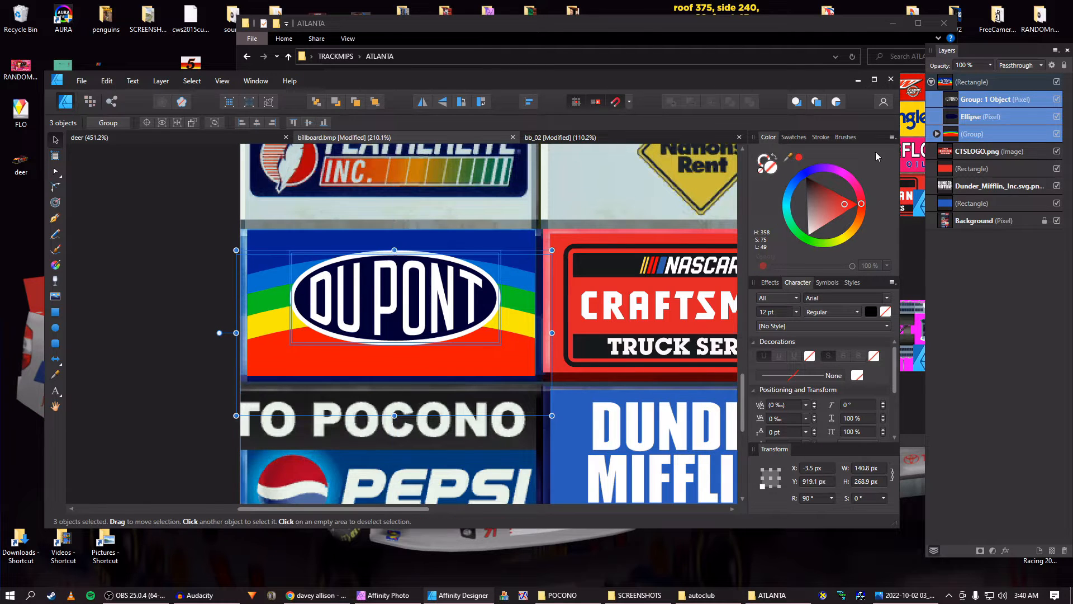
click(949, 117)
shift+click(950, 101)
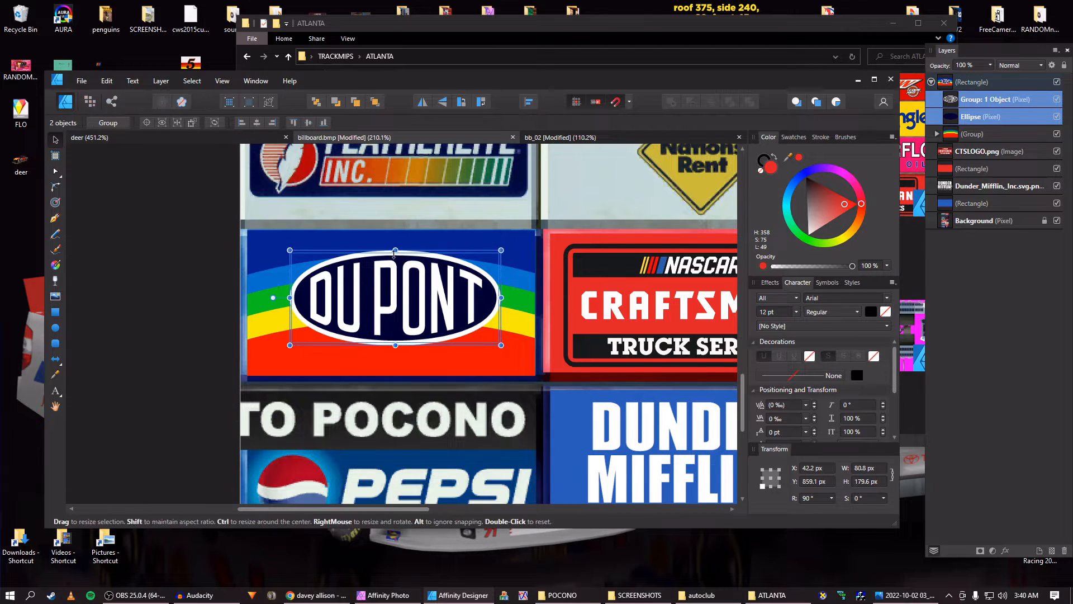
drag(395, 255, 398, 276)
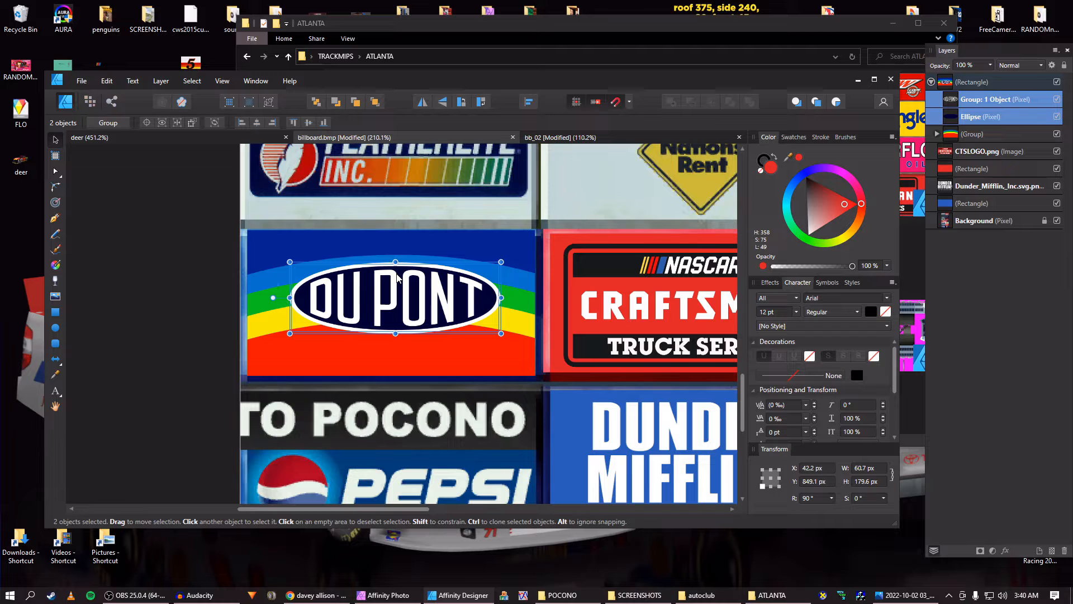
key(Left)
key(Left)
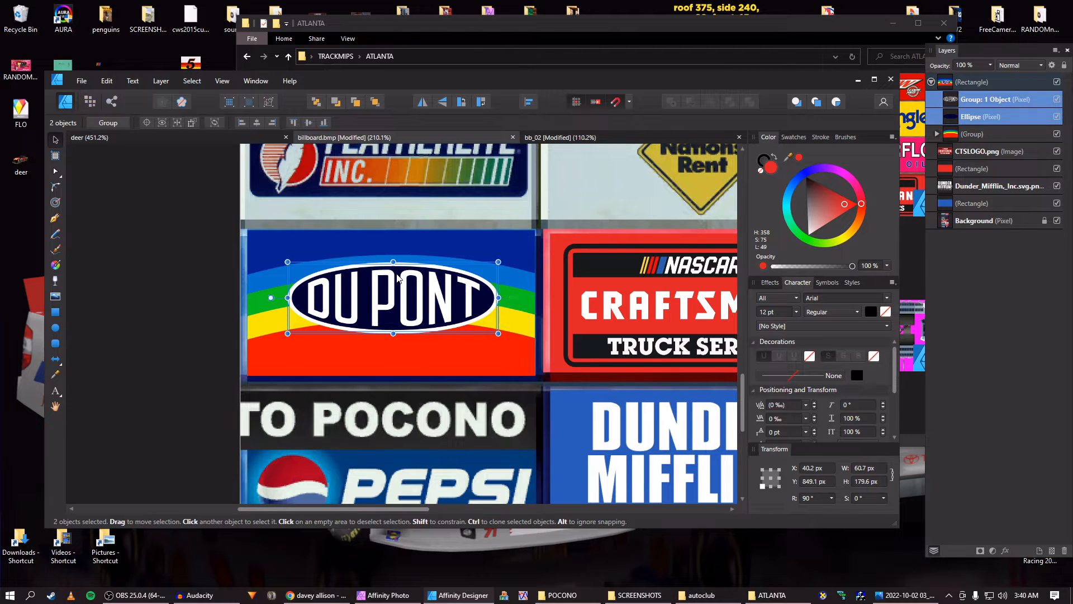
click(159, 343)
Examine how the DuPont billboard looks next to the neighbouring billboards on the sheet and collapse its layer
scroll(172, 346, down, 2)
scroll(173, 346, down, 1)
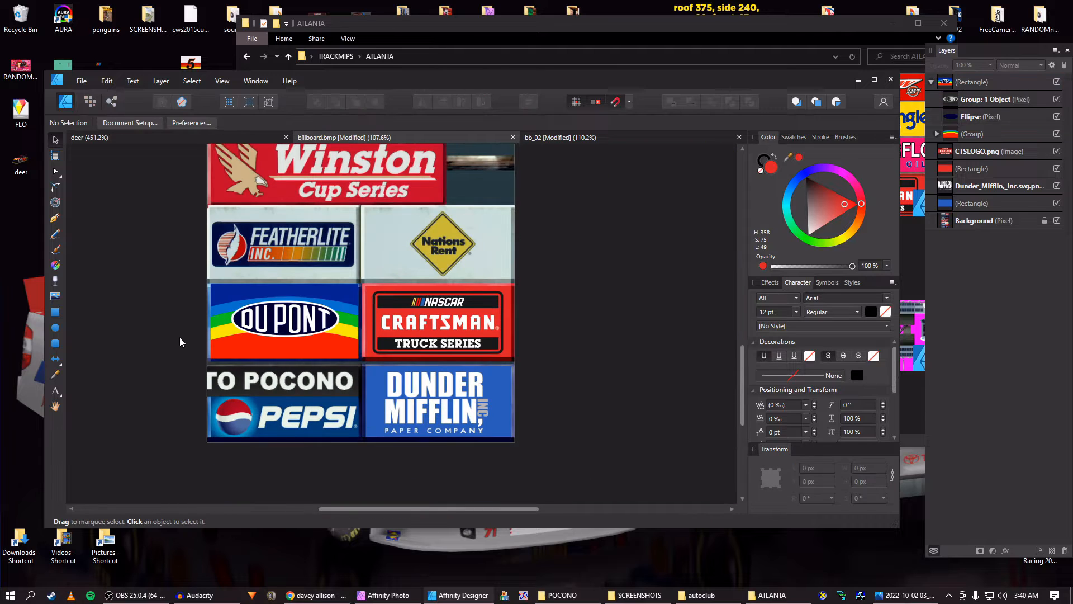
drag(178, 341, 272, 347)
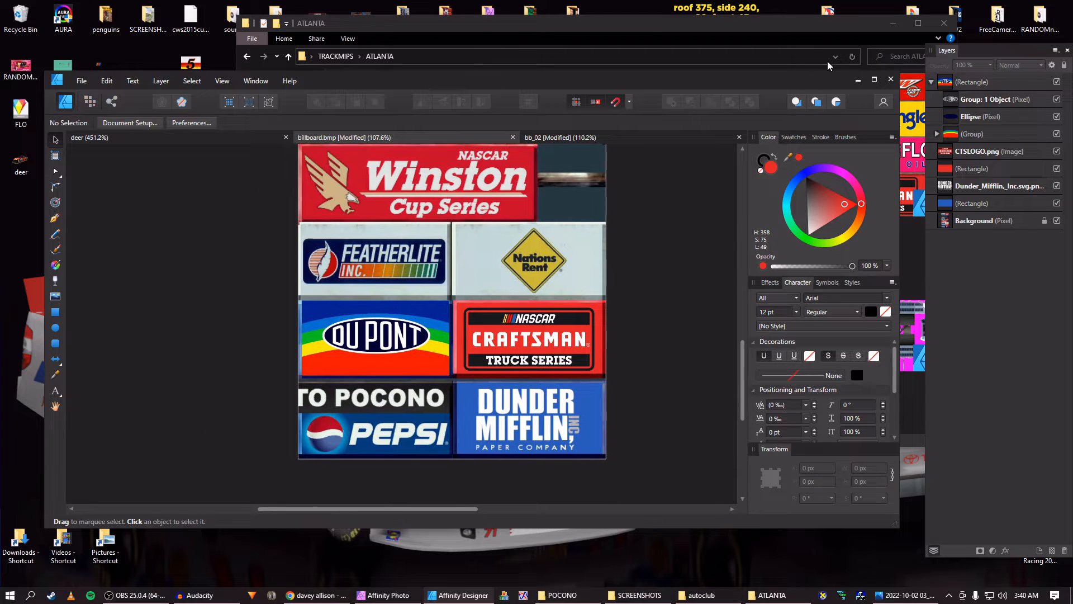
click(932, 82)
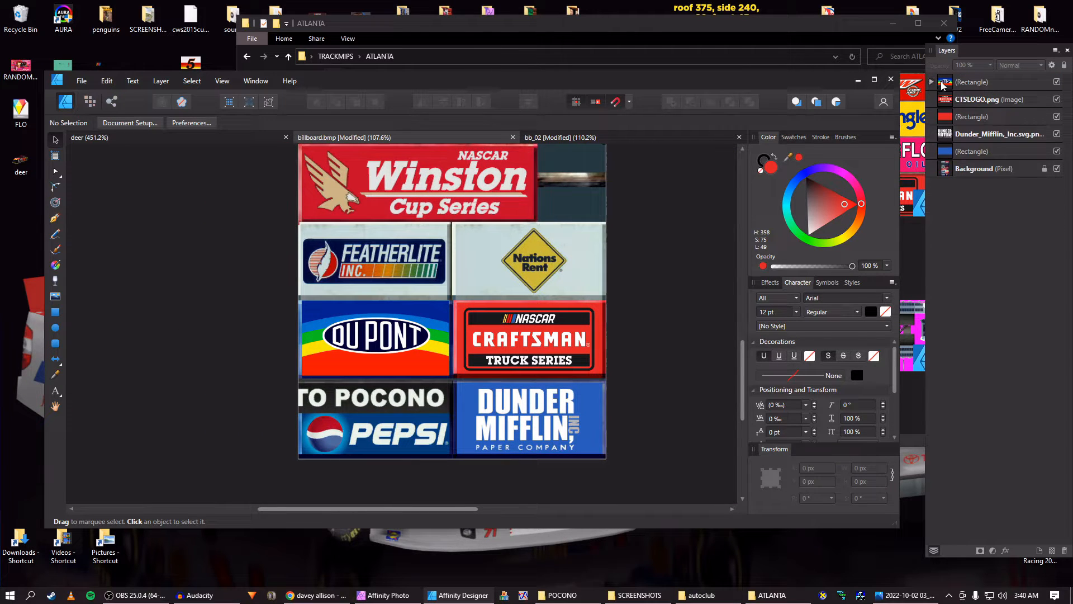
click(944, 84)
click(660, 301)
scroll(689, 440, up, 2)
scroll(689, 440, down, 2)
scroll(689, 439, up, 6)
scroll(689, 440, down, 5)
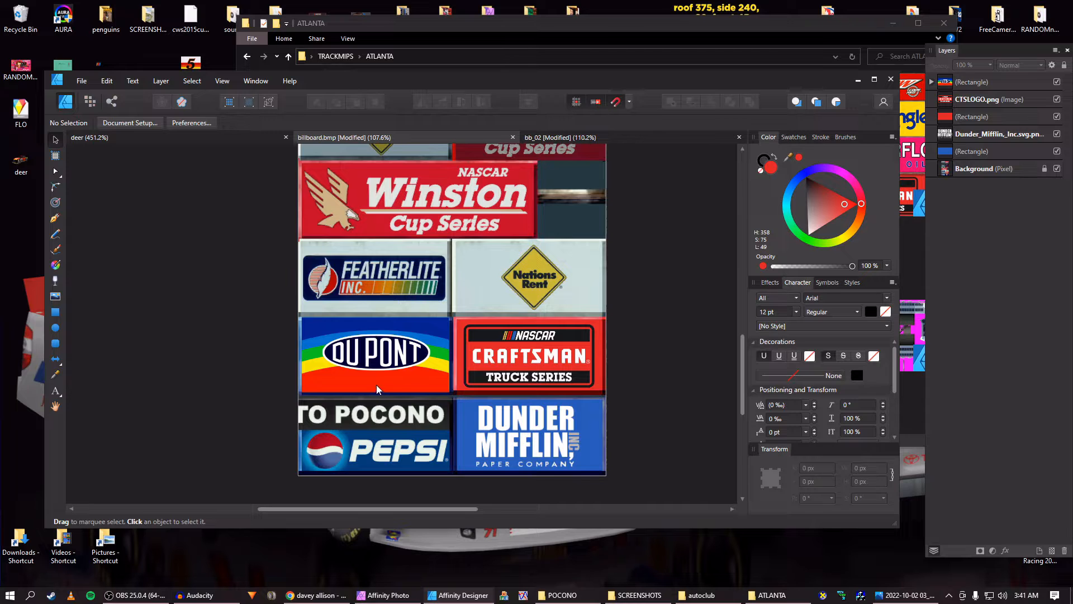
Nudge the DuPont lettering and oval together 5 px down within the rainbow background
double_click(369, 337)
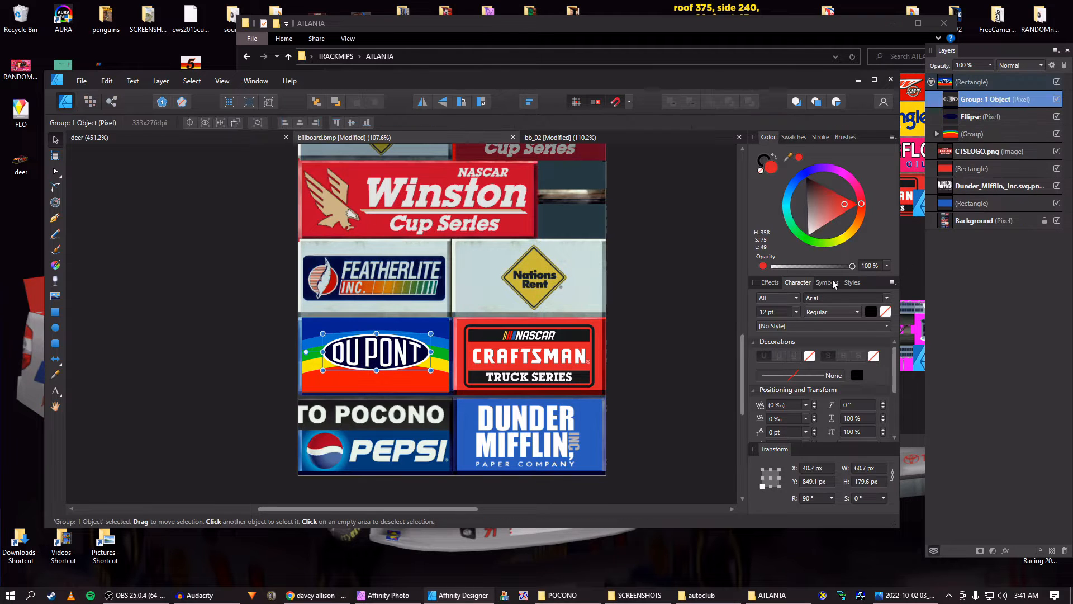
click(953, 116)
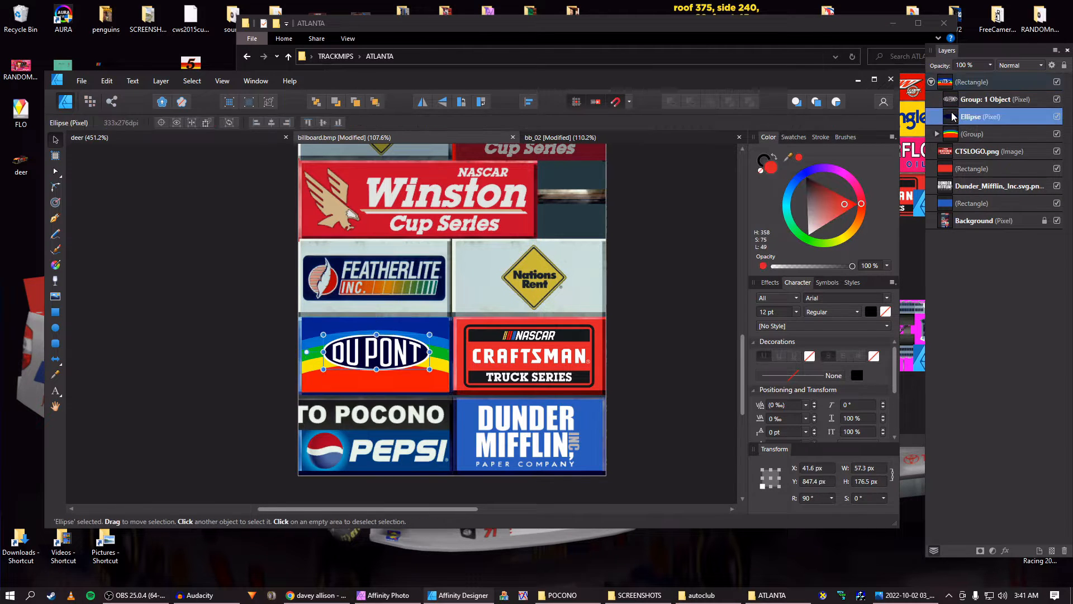
shift+click(954, 101)
key(Down)
key(Down)
key(Down)
key(Down)
key(Down)
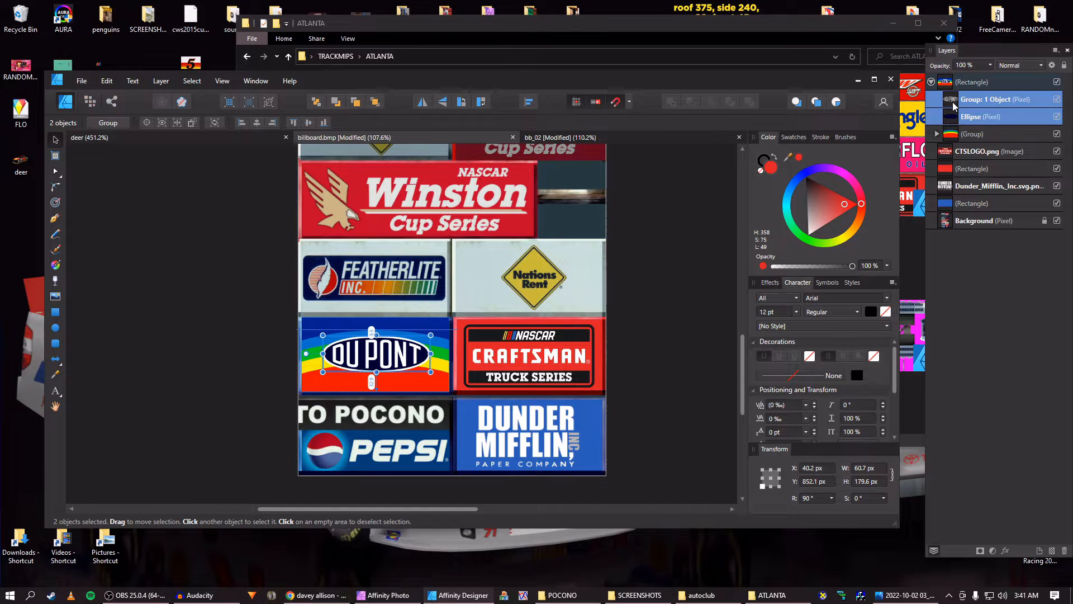
key(Left)
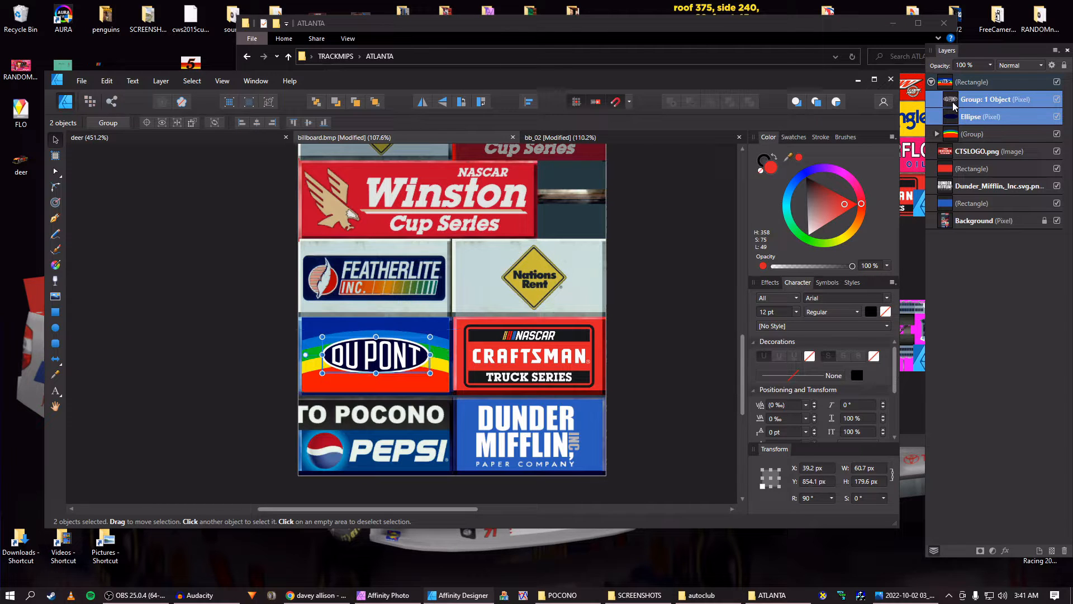
key(Right)
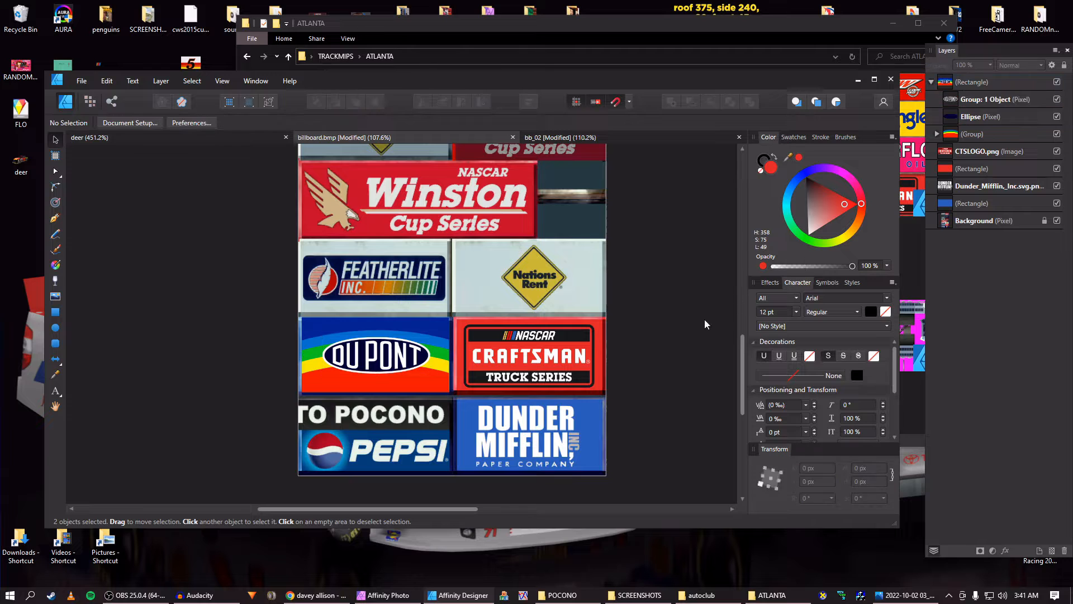
Look over the ATLANTA texture folder and the track screenshot showing the roadside billboards
click(910, 398)
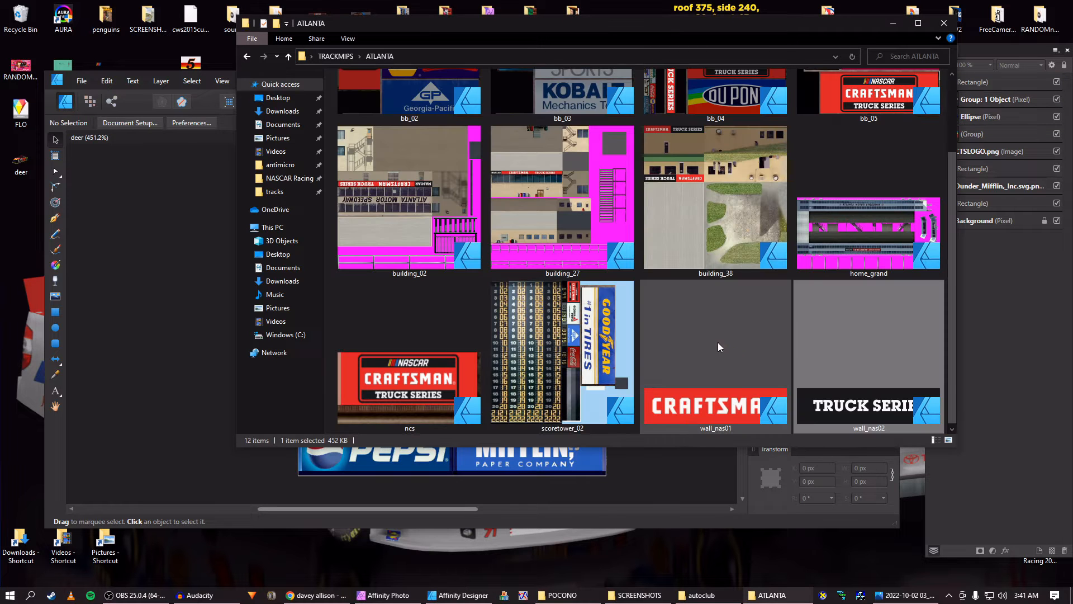
click(672, 466)
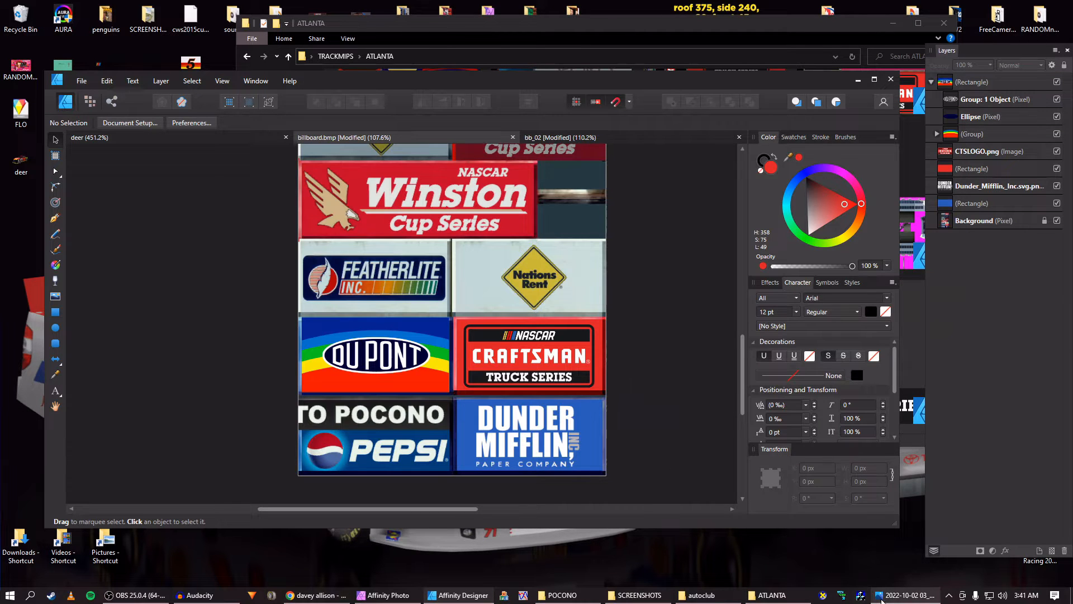
click(891, 597)
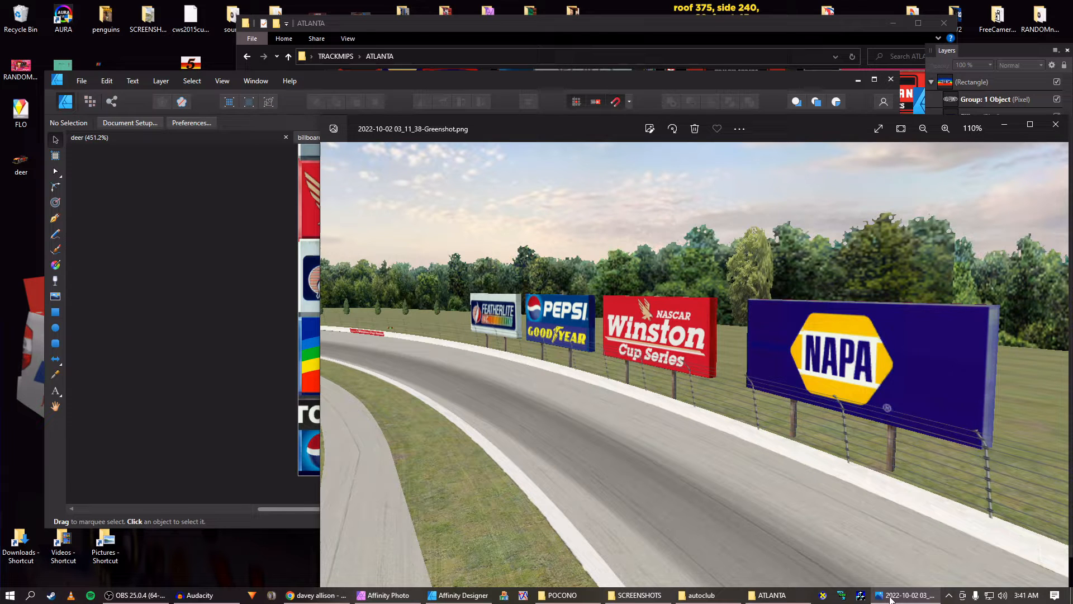
click(176, 371)
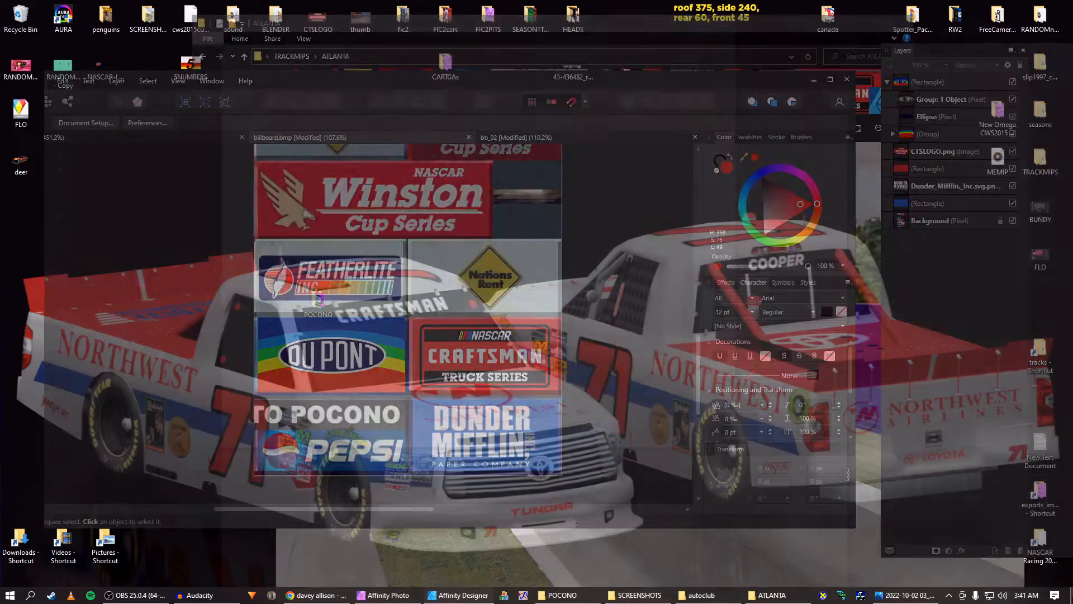
Paste the Schrute Farms logo group into billboard.bmp and scale it down proportionally to about 344 px wide
scroll(564, 358, down, 3)
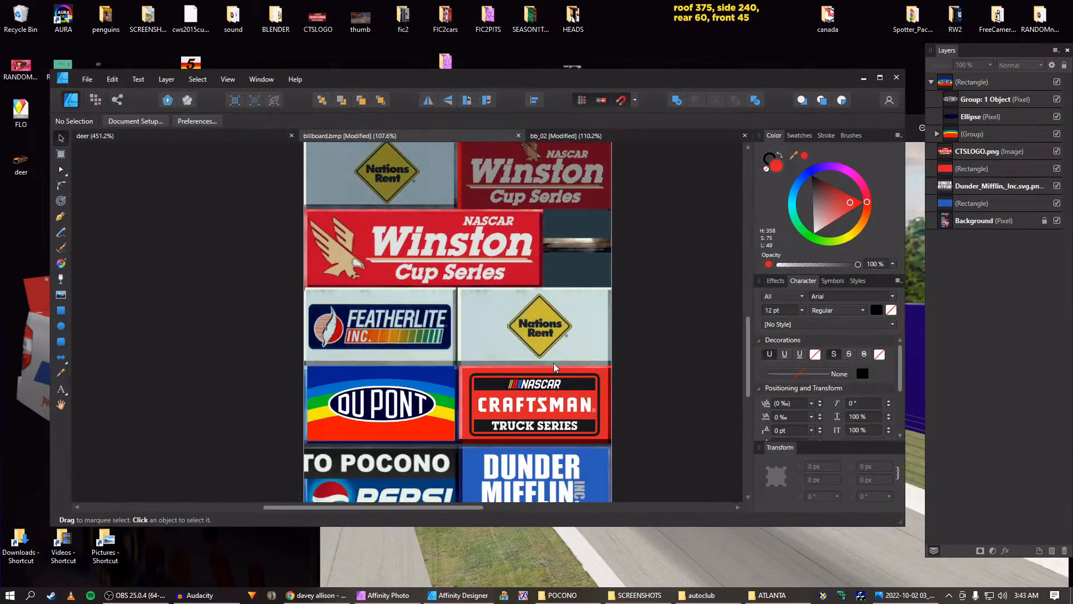
scroll(598, 374, up, 3)
scroll(597, 370, up, 2)
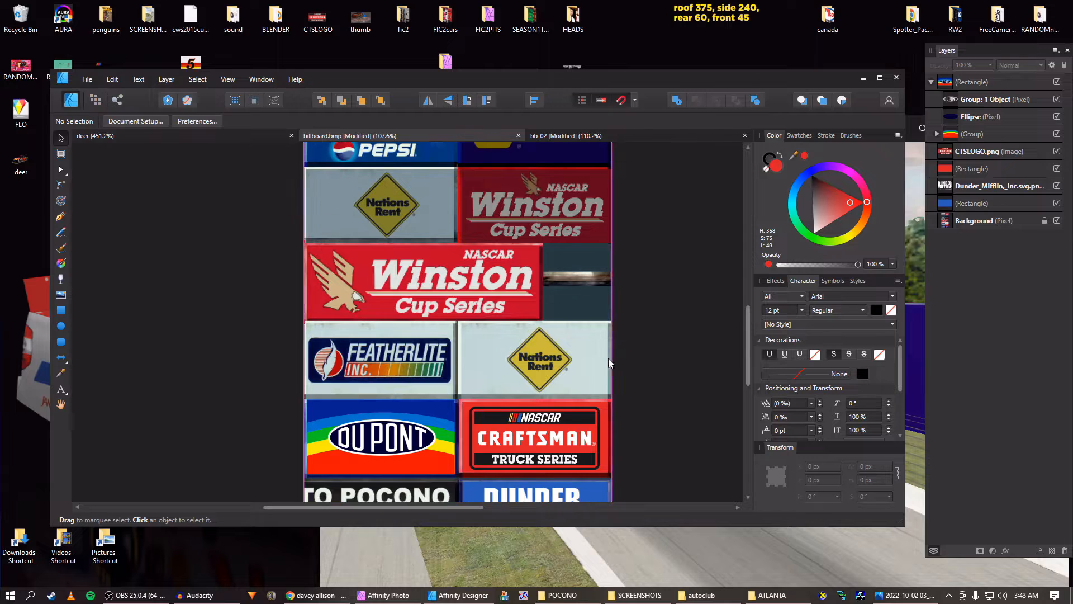
key(ctrl+v)
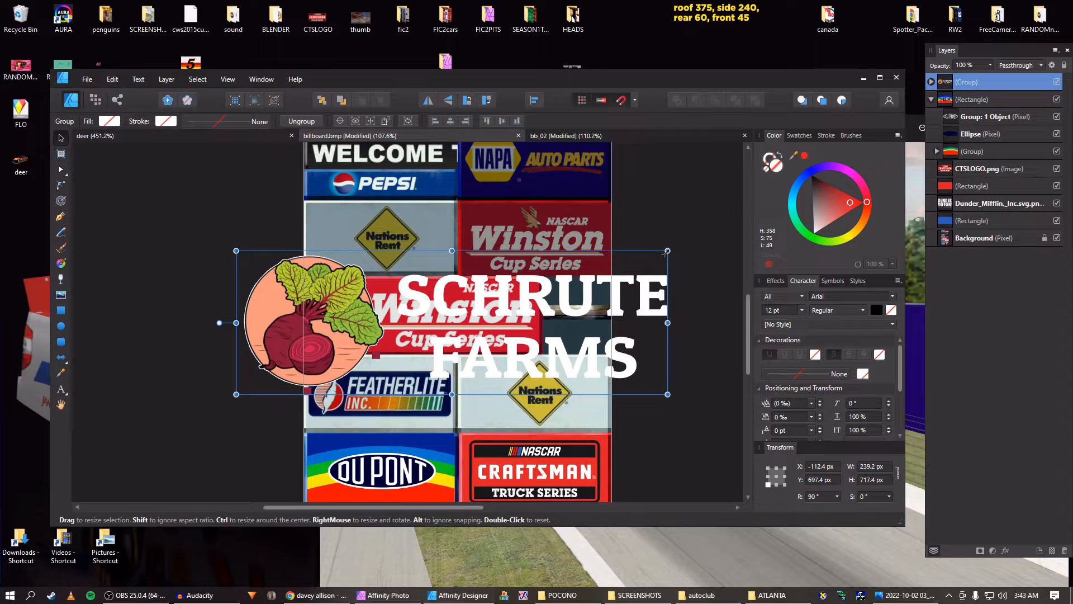
drag(668, 251, 506, 303)
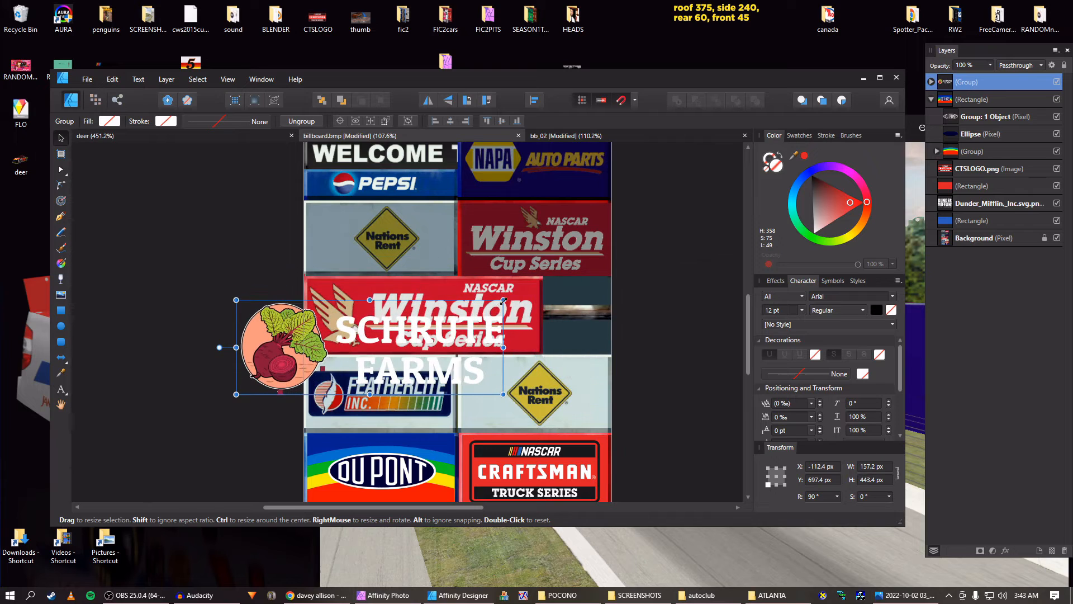
key(ctrl+z)
drag(666, 251, 439, 312)
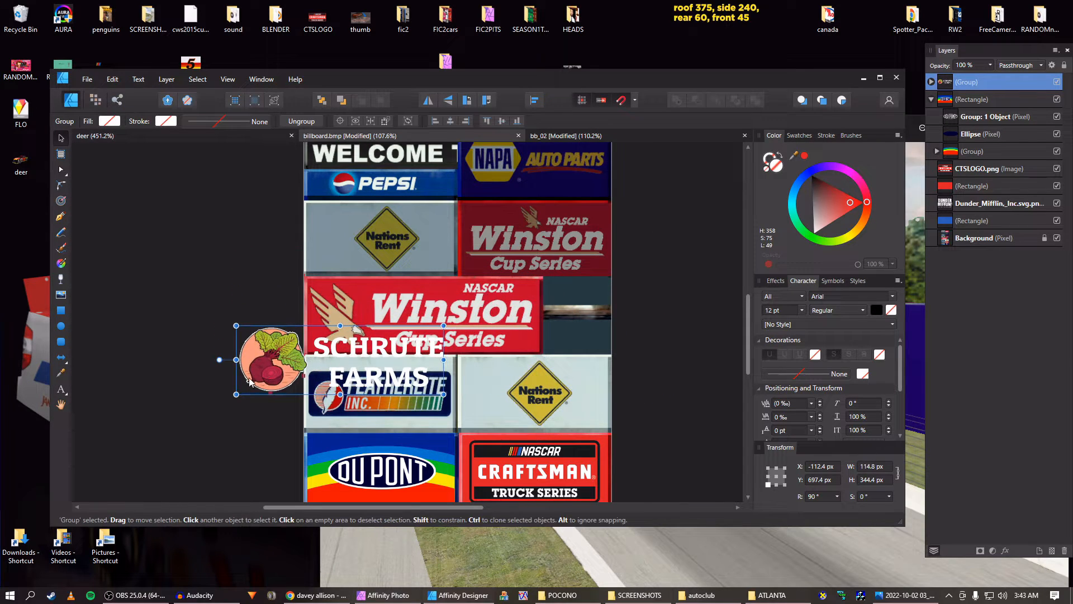
Move the Schrute Farms logo onto the Featherlite billboard and scale it down to about 231 px wide
drag(258, 360, 345, 245)
scroll(370, 294, down, 2)
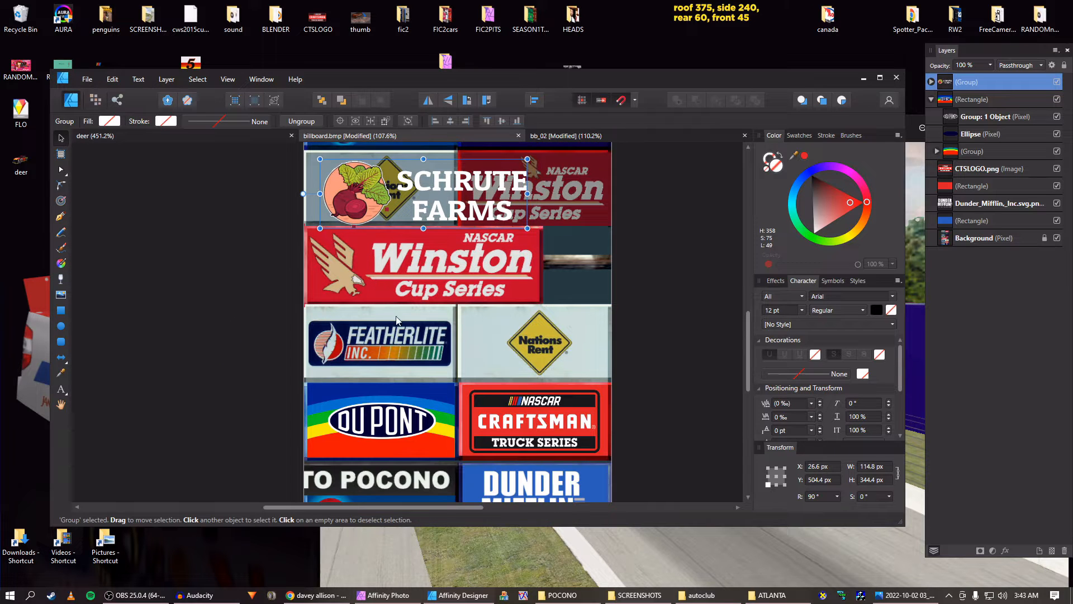
drag(364, 192, 352, 340)
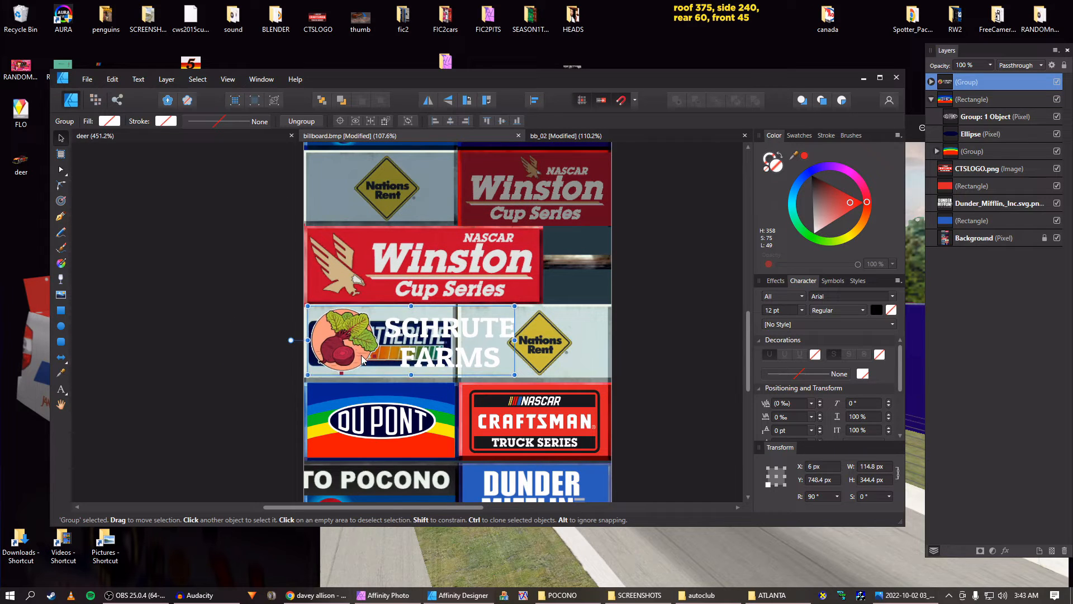
scroll(351, 339, up, 3)
drag(661, 260, 524, 292)
Fine-tune the Schrute Farms logo's position over the Featherlite sign to X 7 px, Y 730.4 px
drag(291, 370, 299, 351)
key(Right)
key(Right)
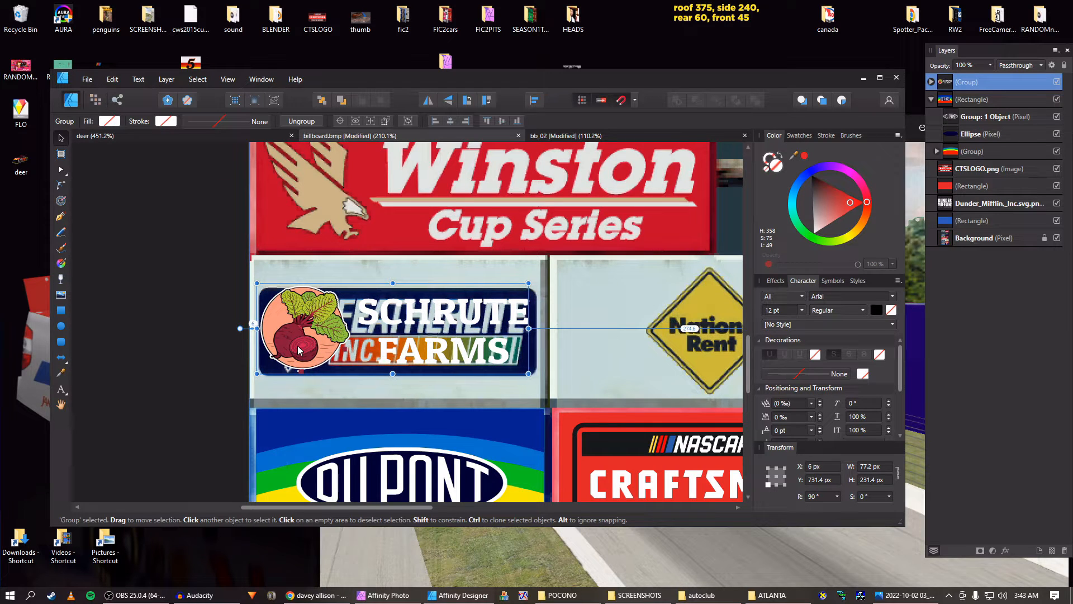
key(Left)
key(Right)
key(Left)
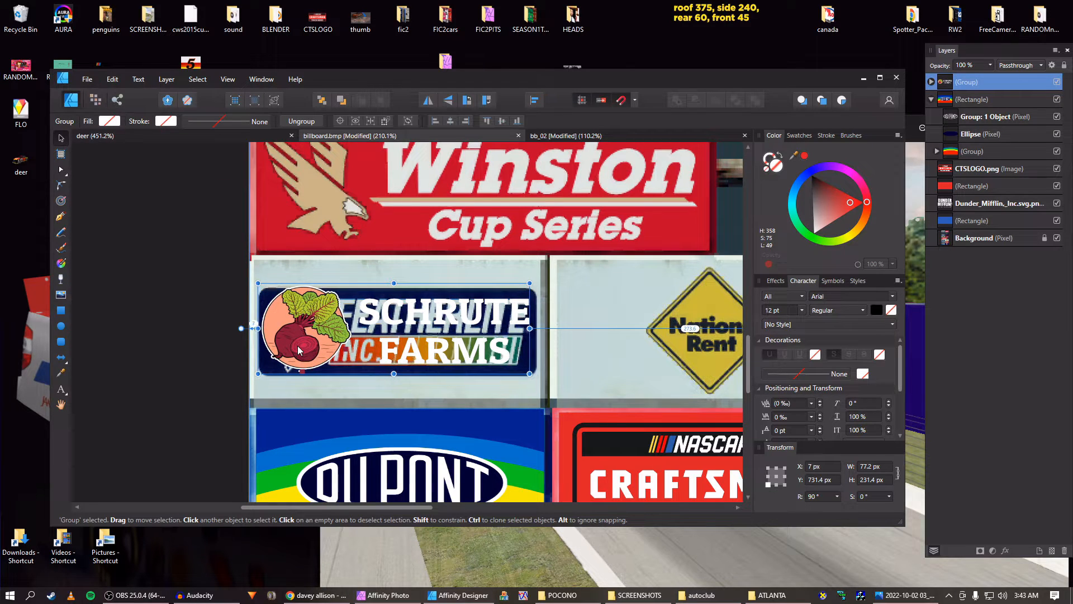
key(Up)
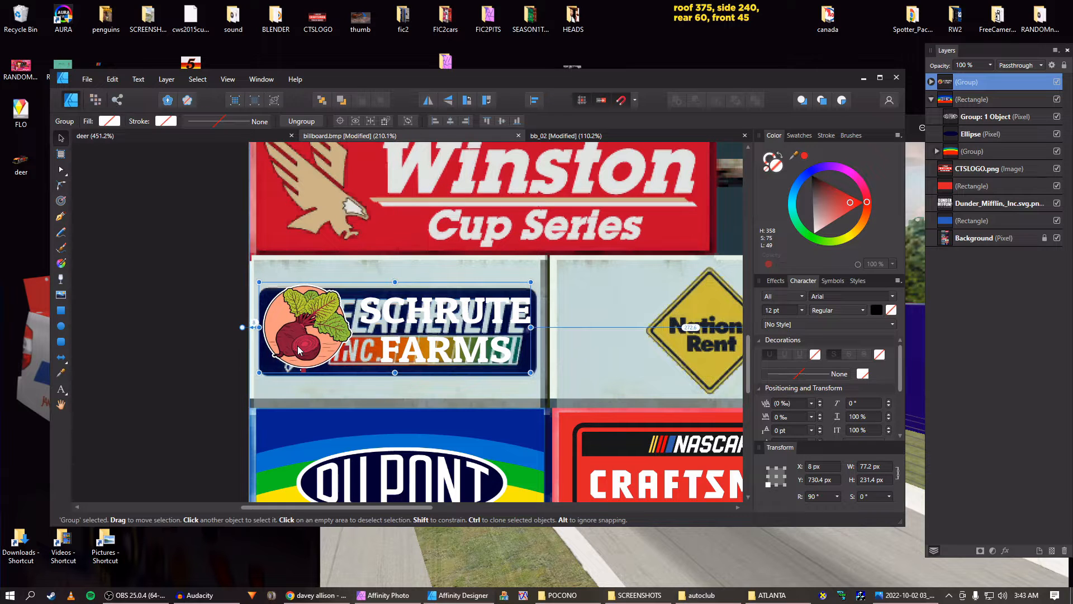
key(Down)
key(Up)
Copy the red Craftsman background rectangle directly beneath the Schrute Farms logo layer and place it over the Featherlite billboard
scroll(303, 351, down, 3)
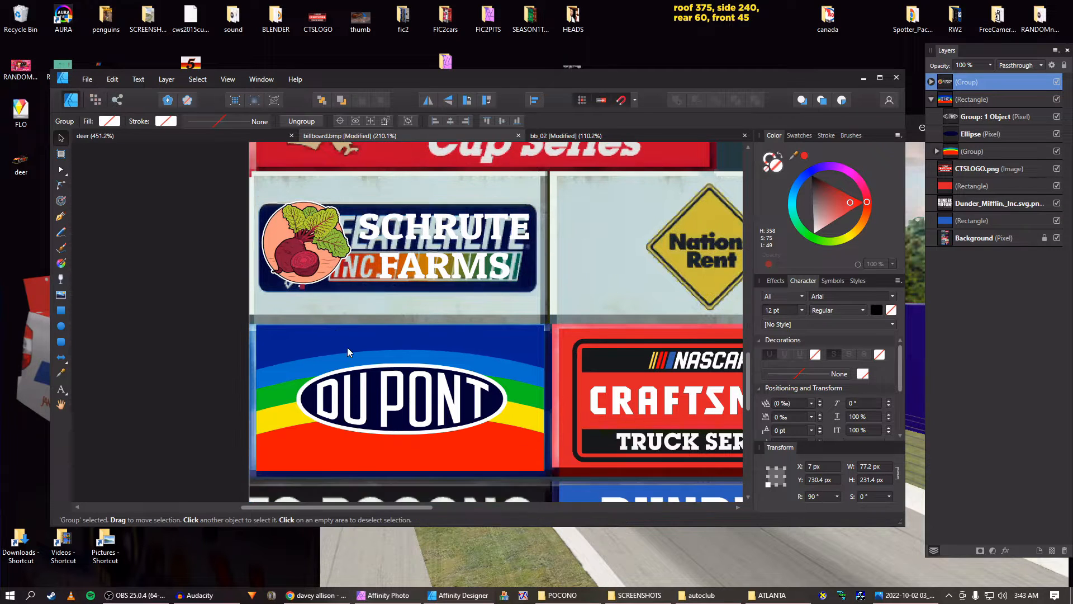
click(565, 338)
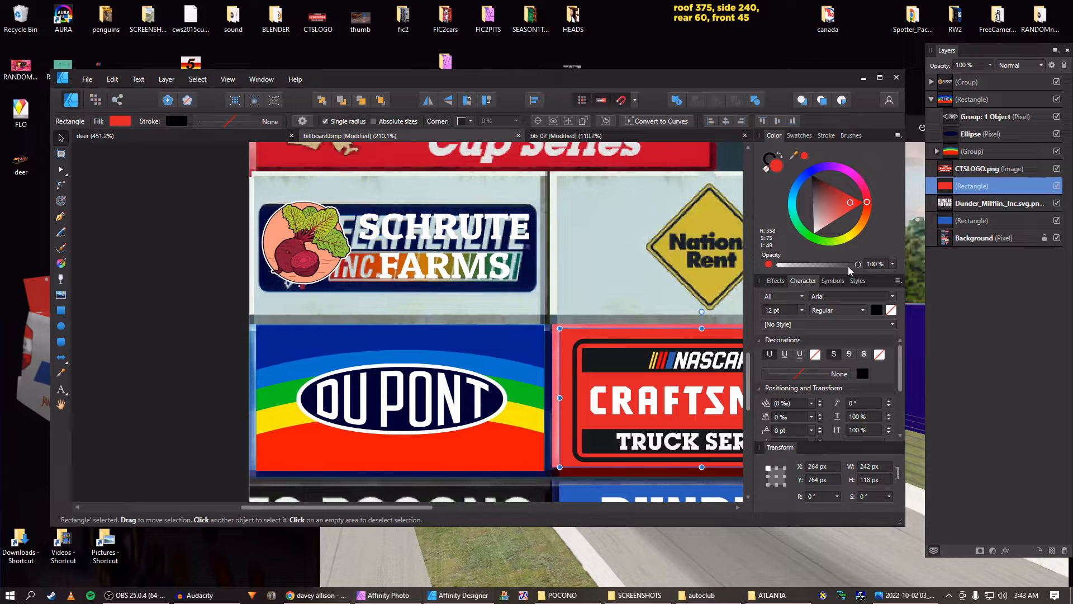
click(931, 99)
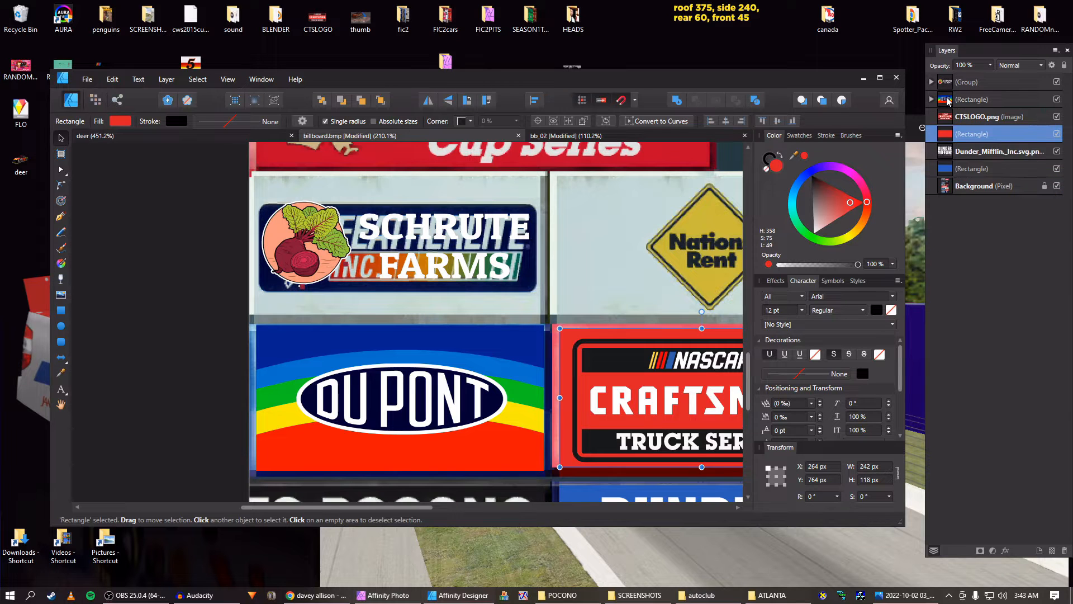
click(947, 99)
key(ctrl+v)
drag(643, 328, 343, 174)
scroll(375, 218, up, 2)
scroll(528, 230, up, 1)
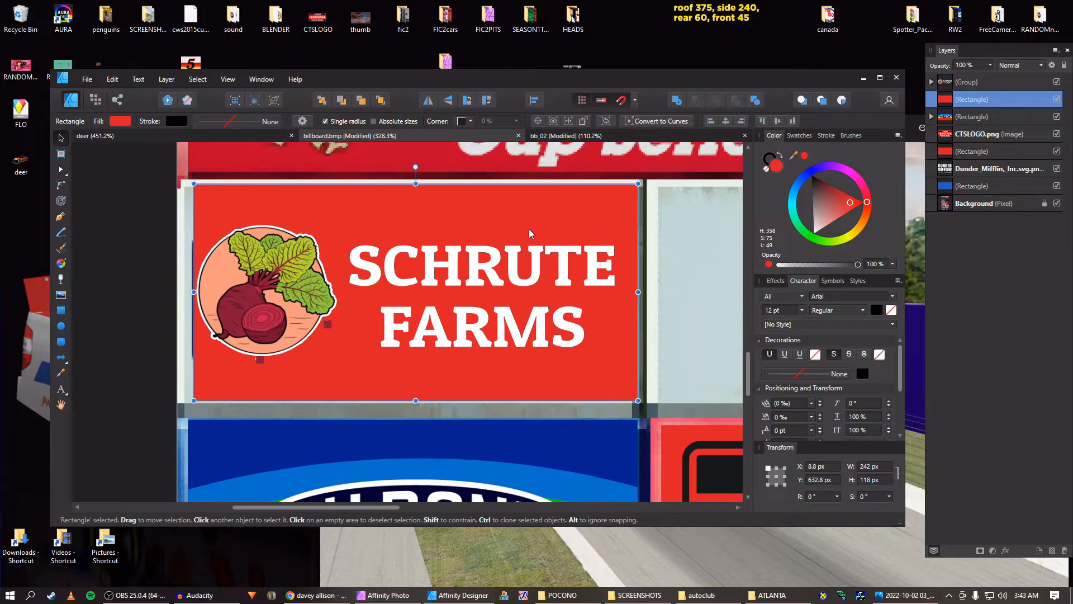
Shift the copied red rectangle to the Featherlite billboard's upper-left corner and stretch it to about 252 × 131 px
drag(527, 229, 516, 222)
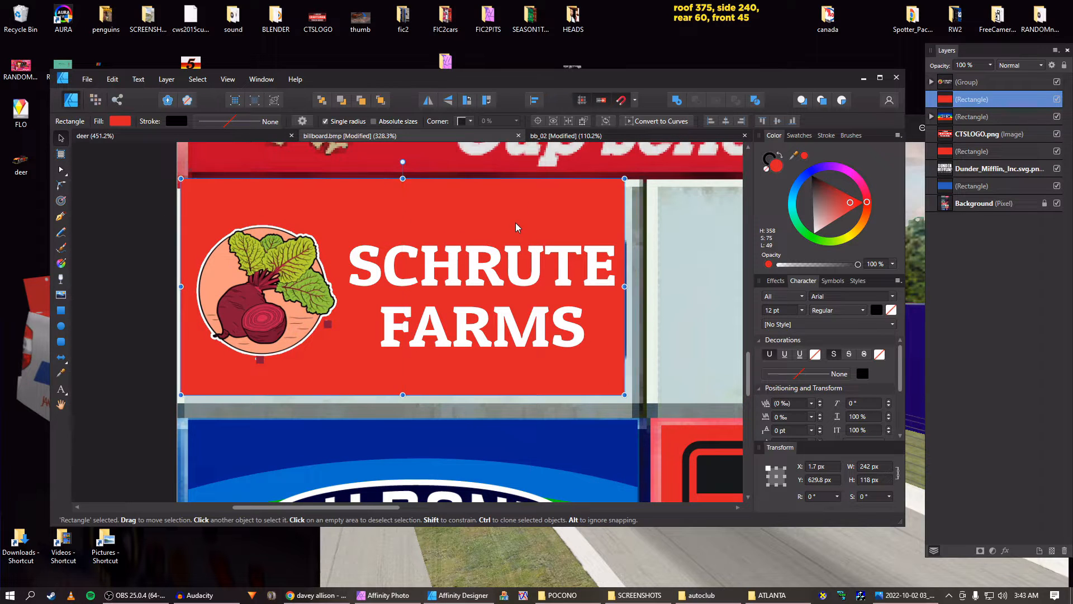
drag(622, 286, 634, 282)
scroll(655, 307, up, 4)
scroll(376, 343, down, 4)
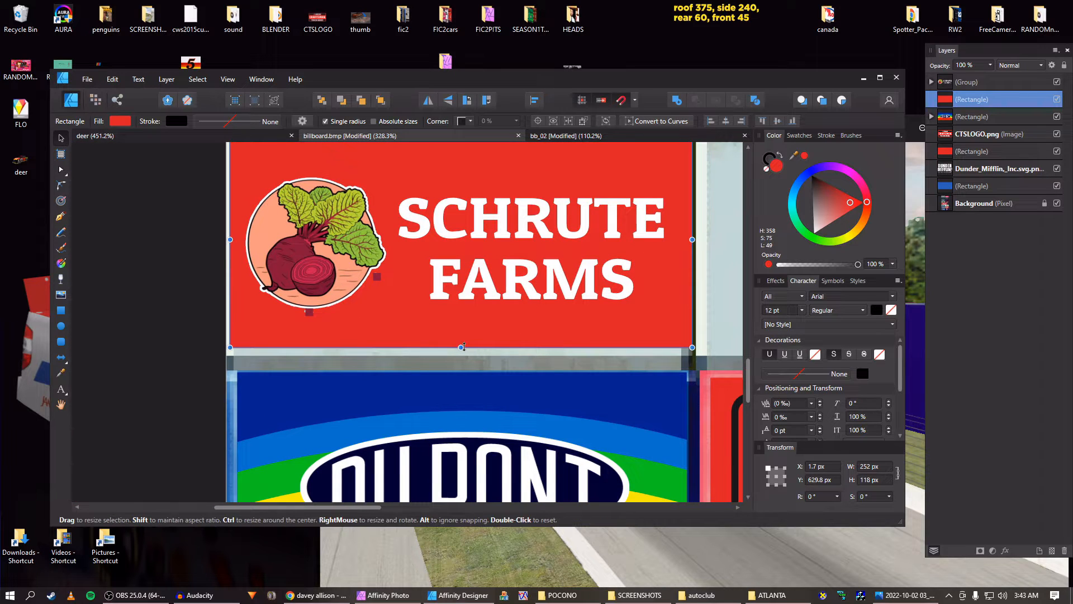
drag(462, 348, 461, 369)
scroll(451, 329, down, 2)
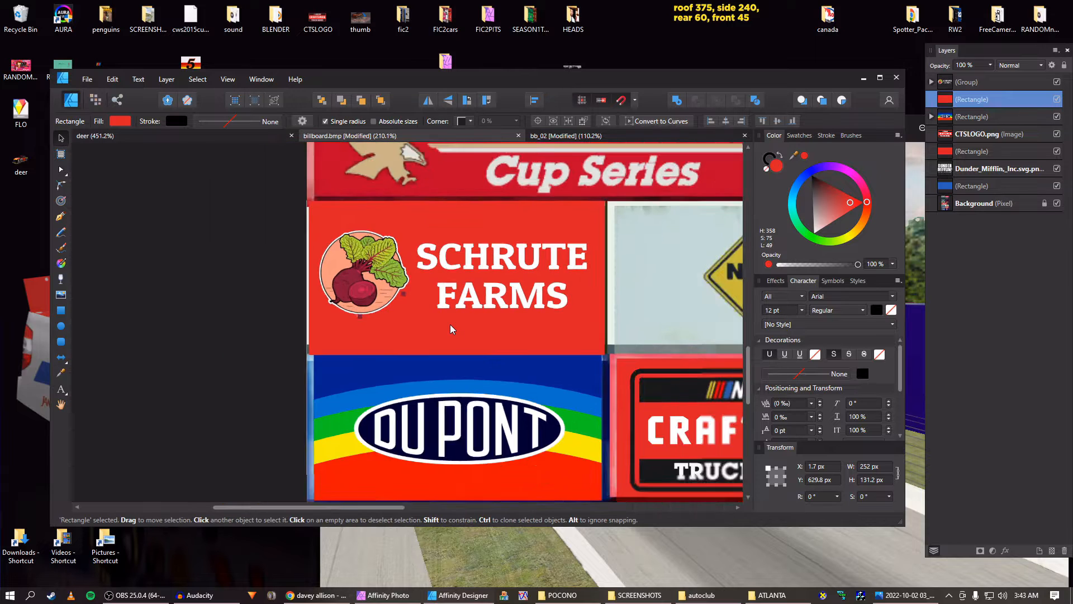
Recolour the red rectangle behind the Schrute Farms logo with the dark beet red sampled from the small square beneath the beet
scroll(451, 327, down, 1)
scroll(447, 322, up, 3)
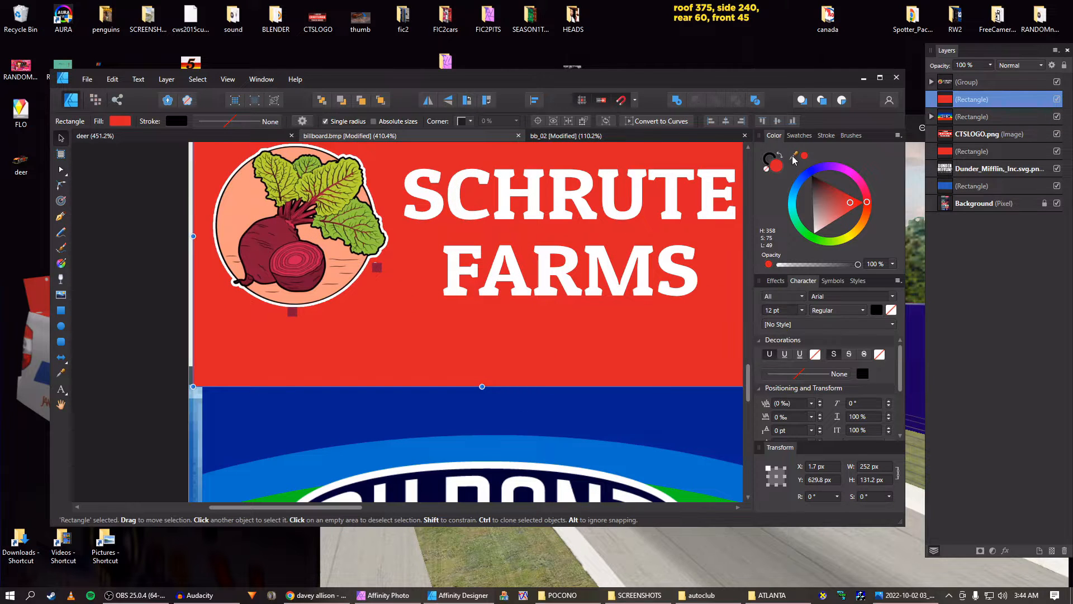
drag(794, 159, 293, 306)
click(805, 156)
scroll(421, 287, down, 5)
scroll(421, 287, up, 6)
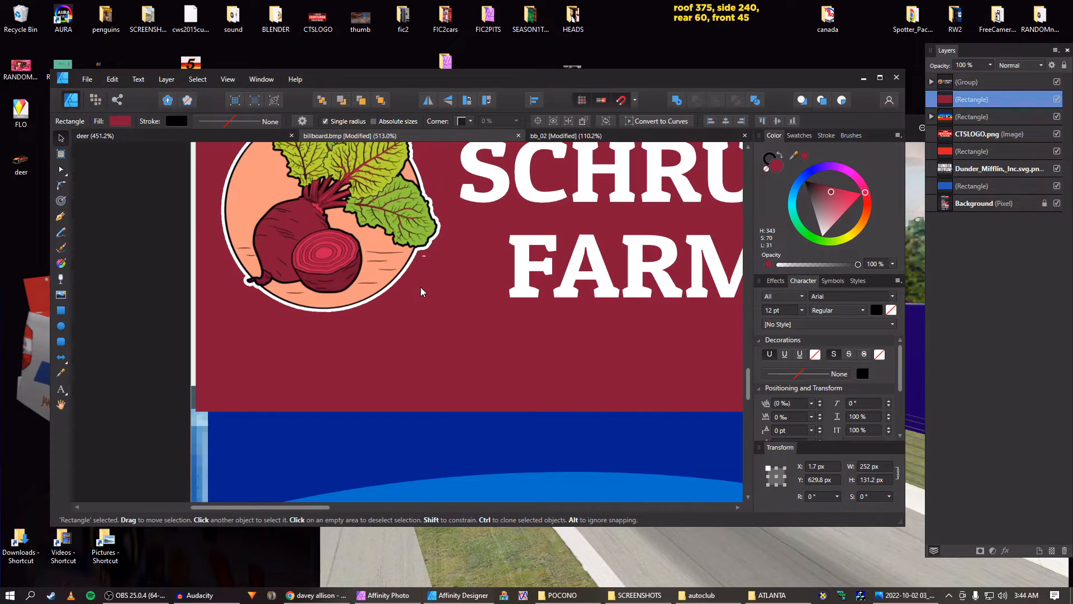
scroll(397, 271, up, 2)
click(420, 243)
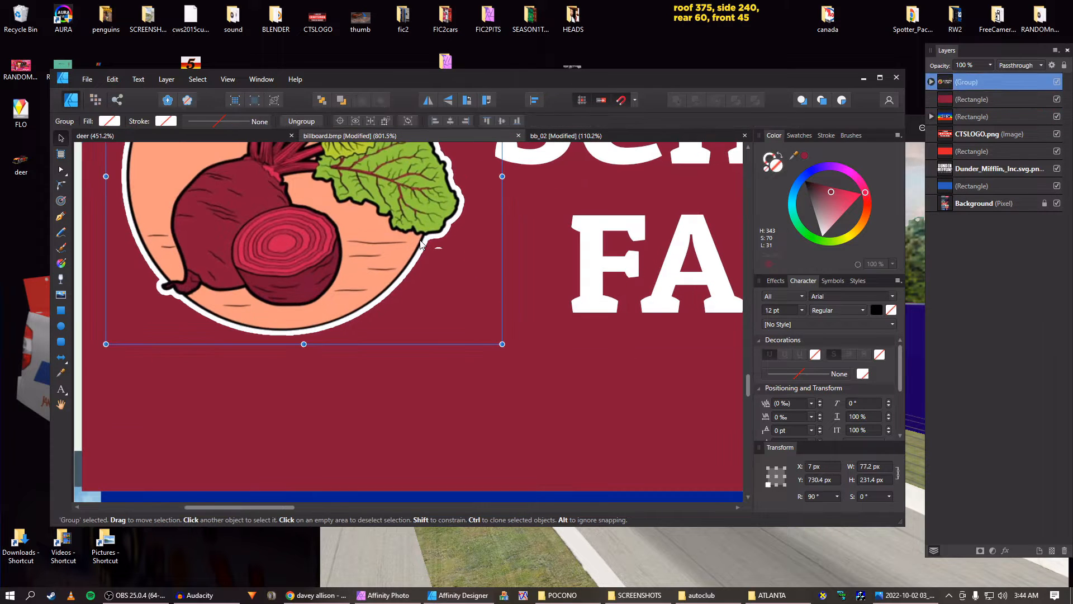
click(441, 252)
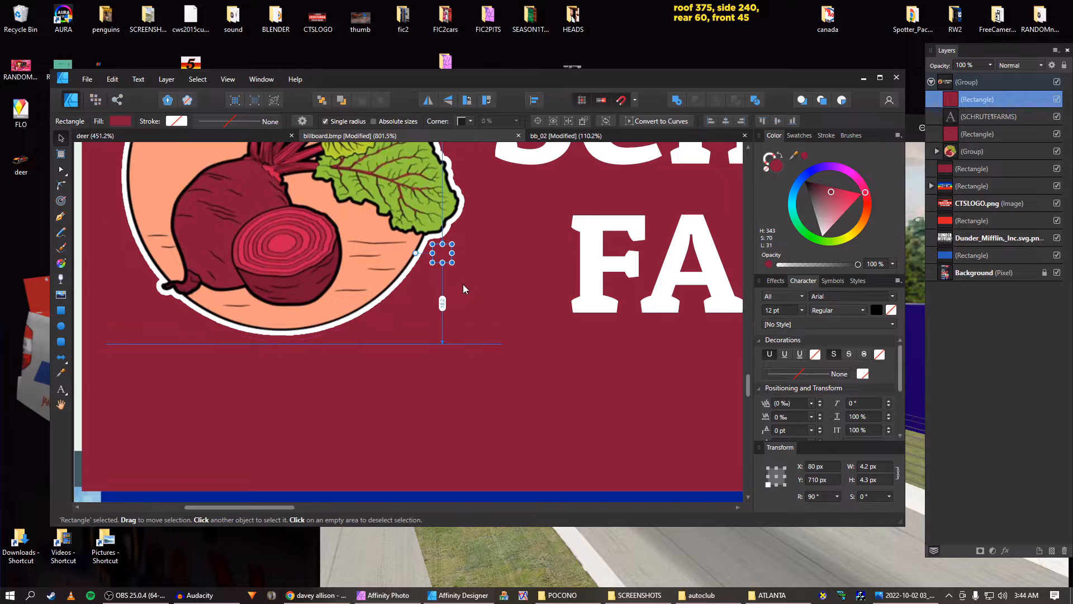
click(248, 246)
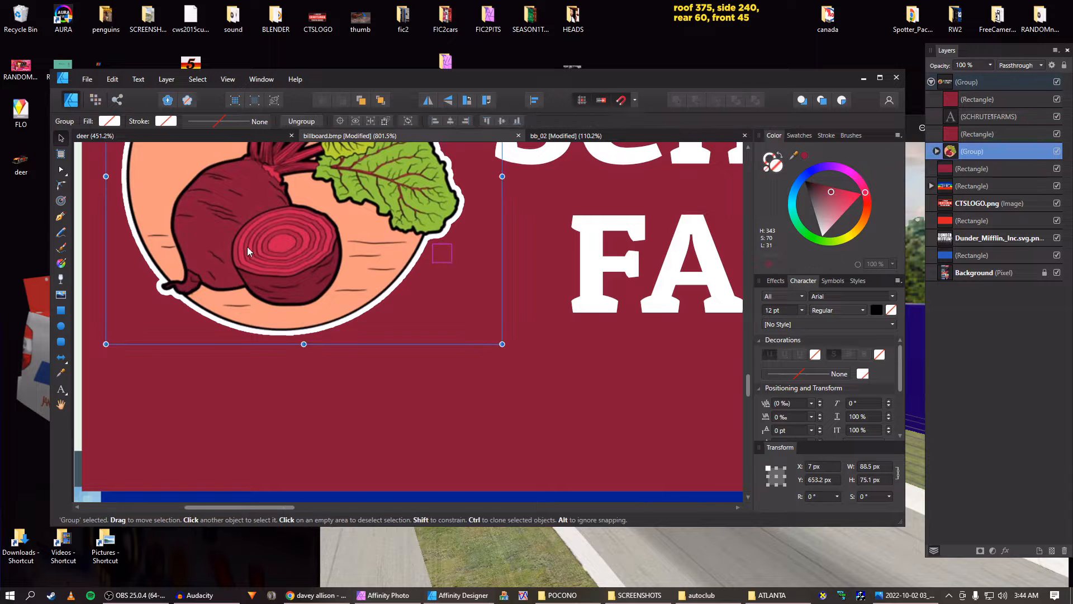
Deselect the artwork and save the document as an Affinity file named billboard in the POCONO folder
scroll(338, 263, down, 5)
scroll(389, 285, down, 3)
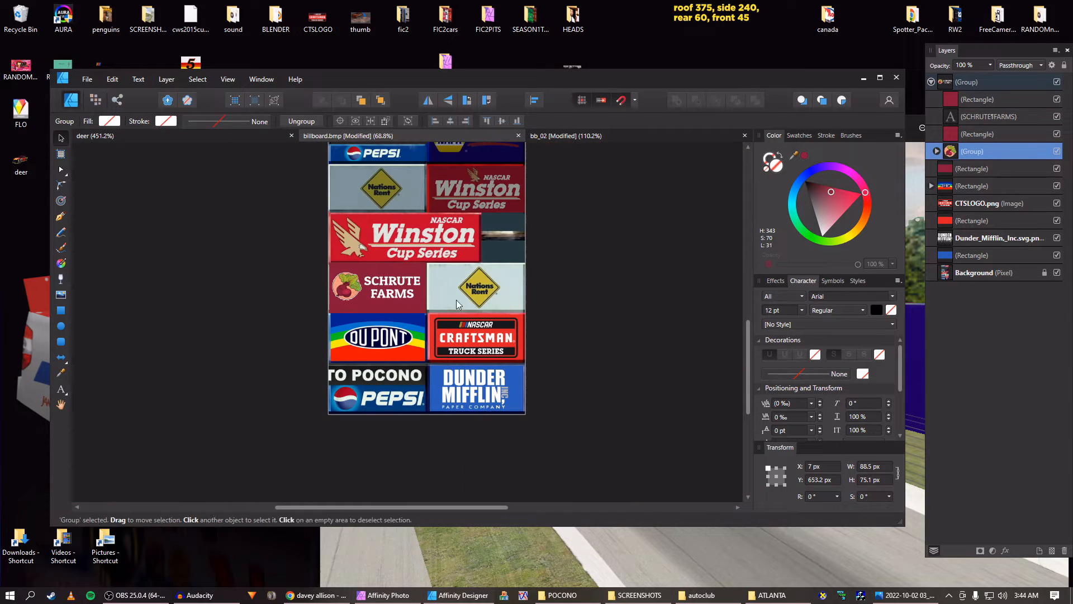
click(556, 295)
key(ctrl+s)
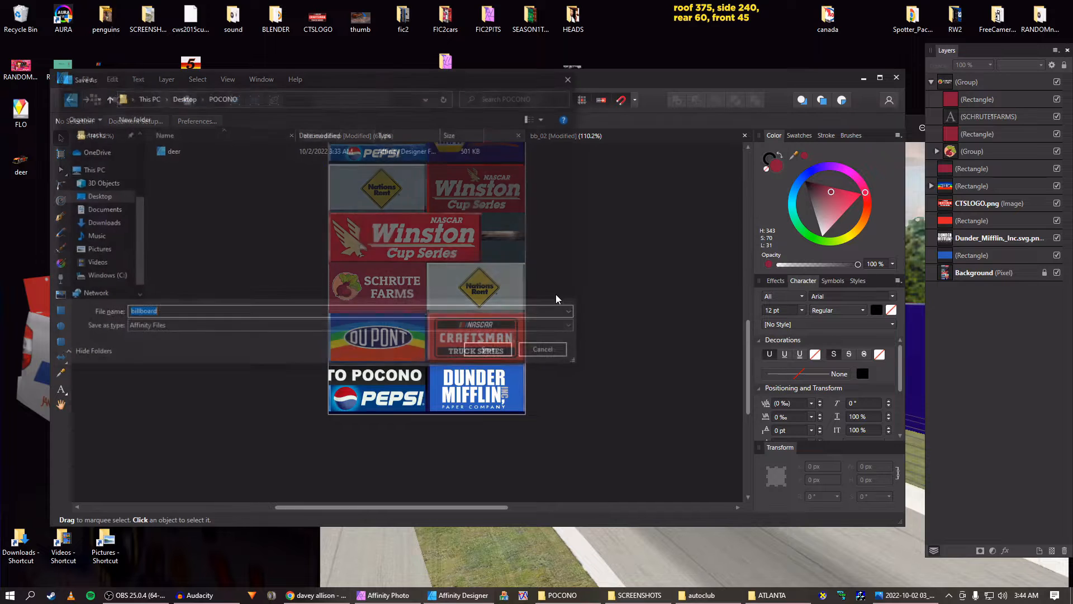
click(491, 353)
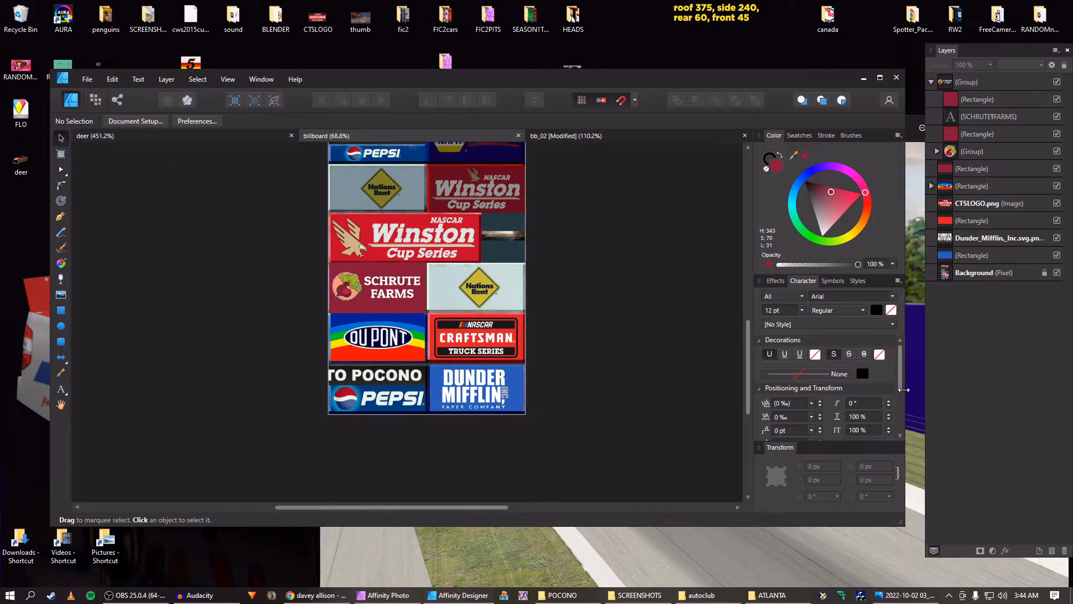
Compare the billboard texture with the track screenshot showing the Featherlite, Pepsi, Winston and NAPA signs
click(780, 555)
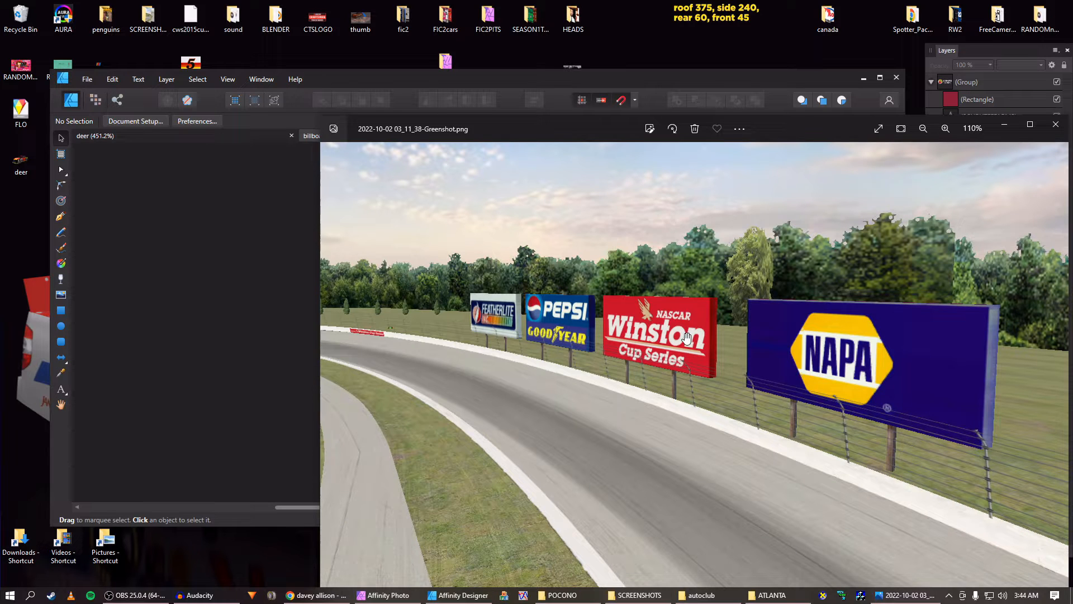
click(199, 342)
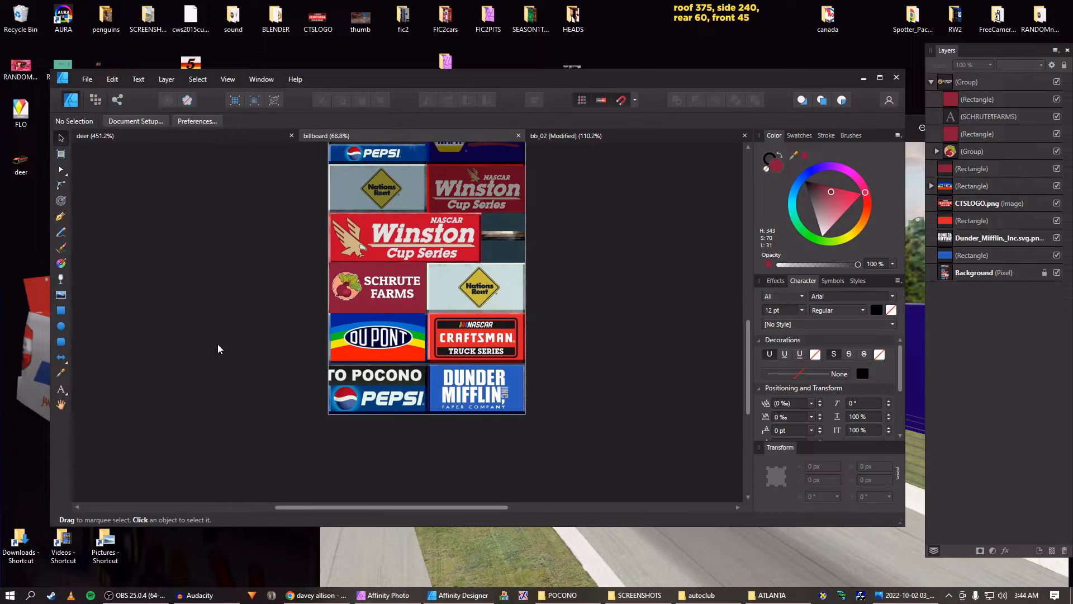
click(930, 383)
click(278, 300)
scroll(423, 302, up, 5)
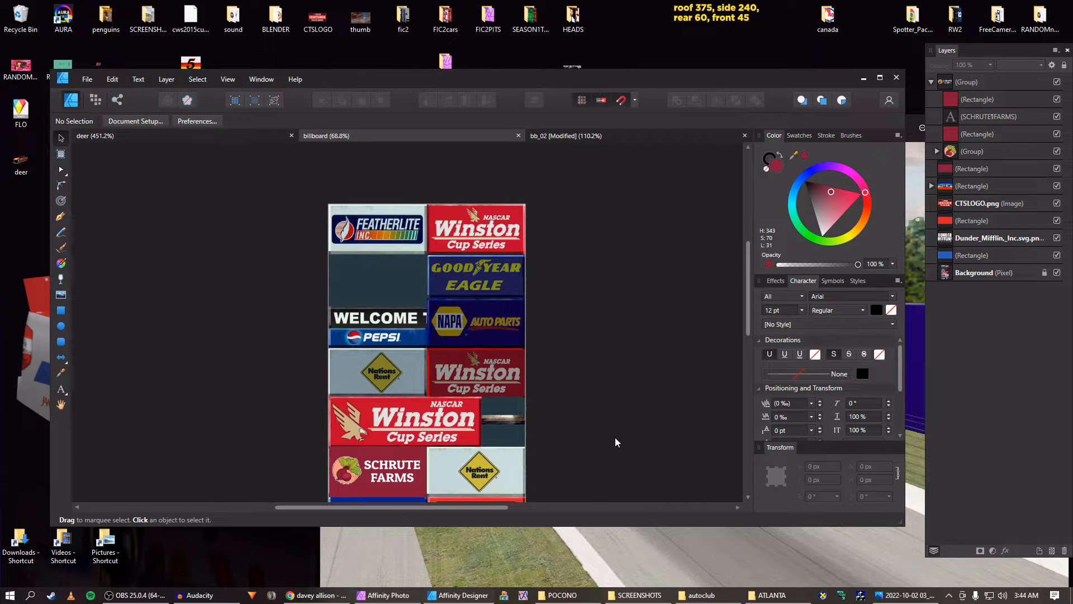
scroll(614, 438, down, 3)
click(653, 553)
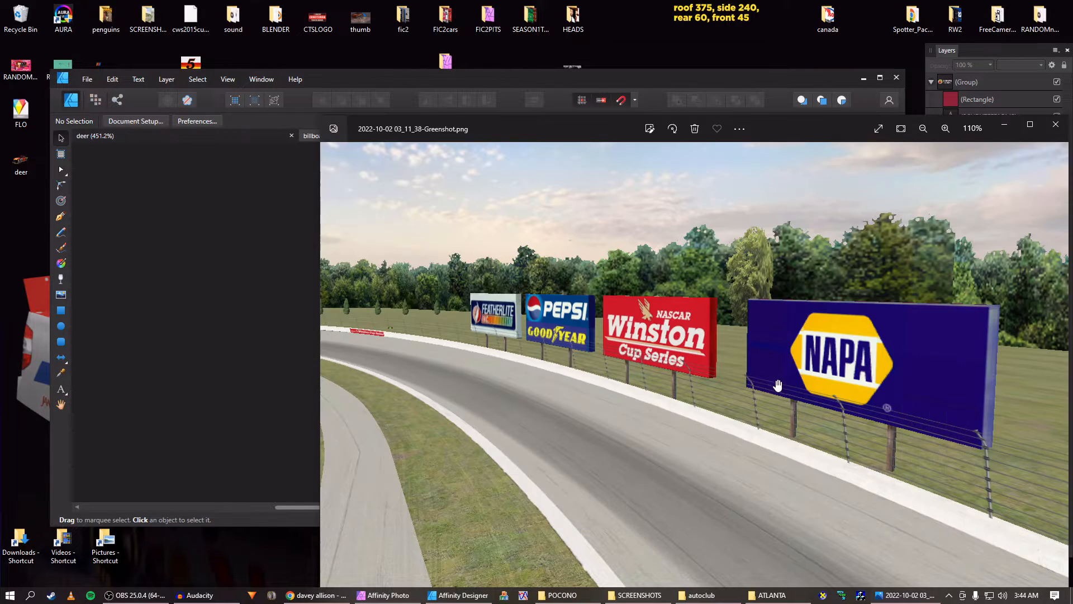
click(168, 303)
scroll(480, 229, up, 1)
scroll(481, 234, up, 1)
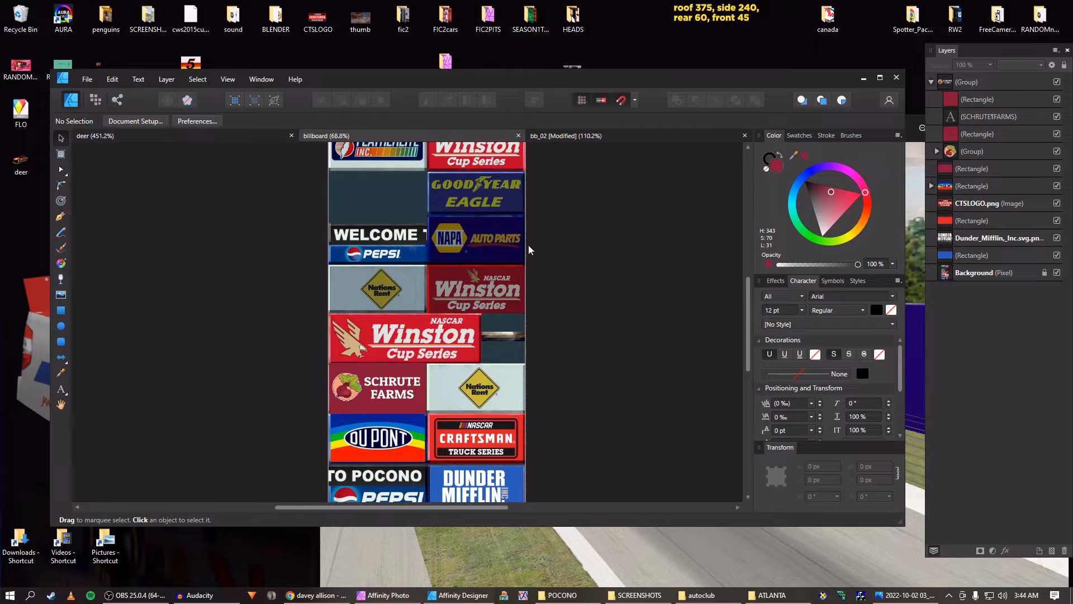
click(706, 534)
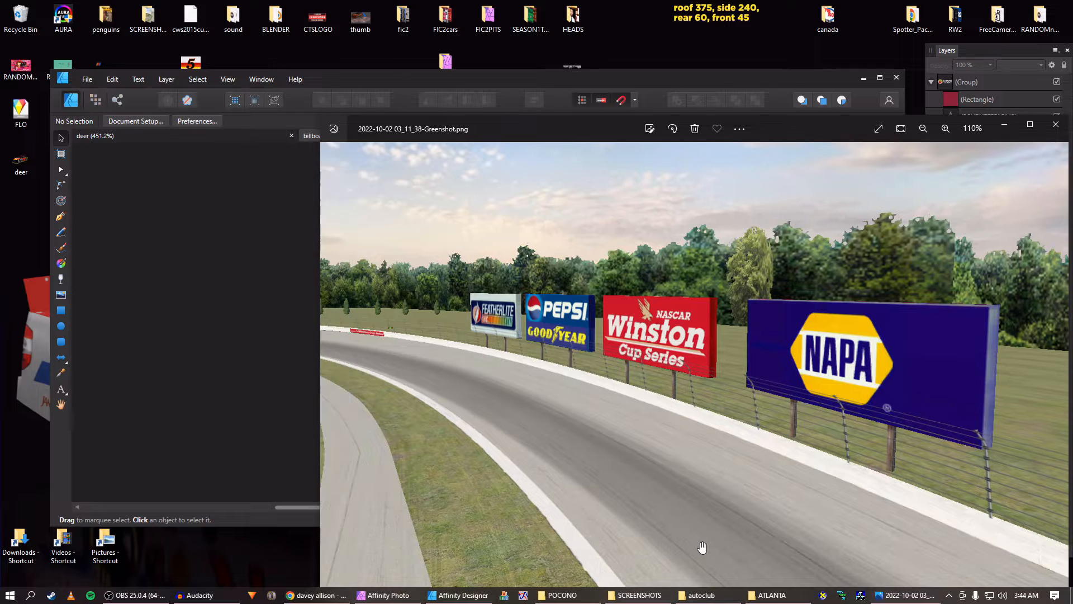
scroll(710, 481, down, 2)
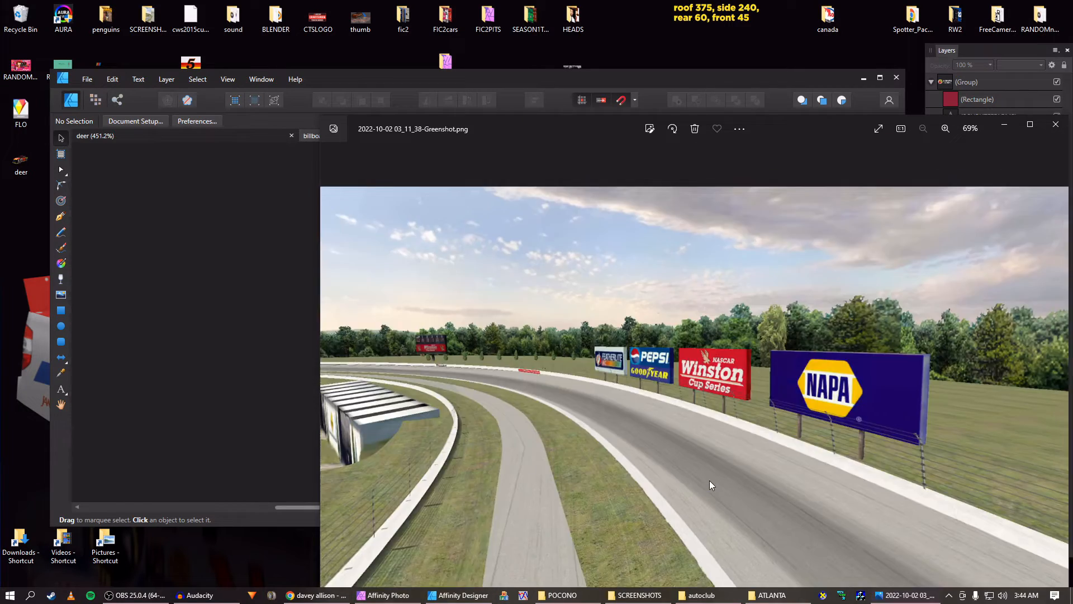
key(Right)
key(Right)
key(Right)
key(Right)
key(Right)
key(Right)
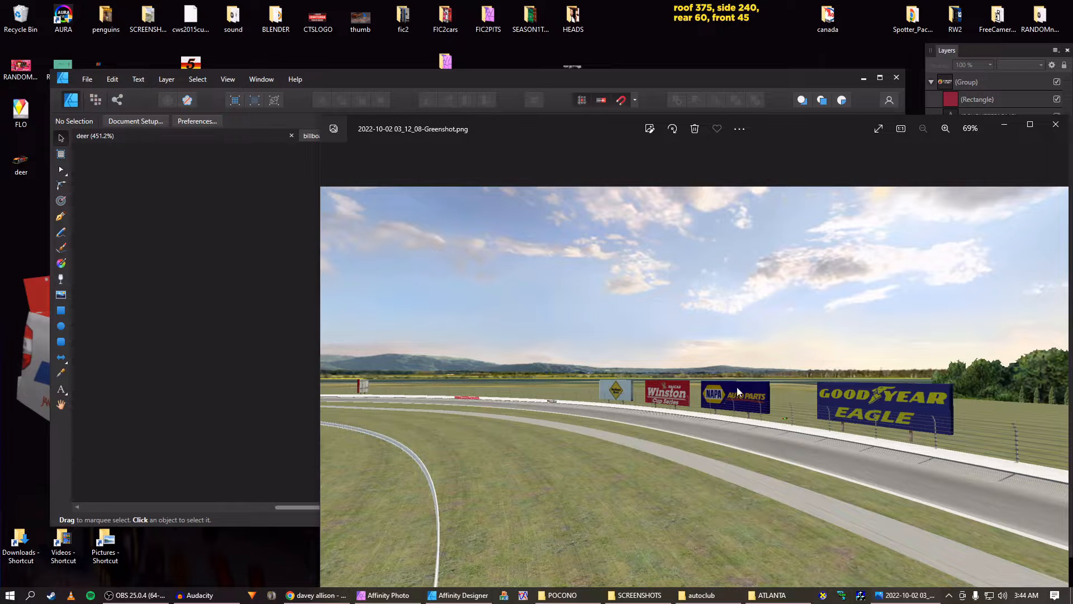
Compare the Nations Rent, Winston, NAPA Auto Parts and Goodyear Eagle trackside signs with the matching panels in the billboard texture
key(alt+Tab)
scroll(463, 207, up, 1)
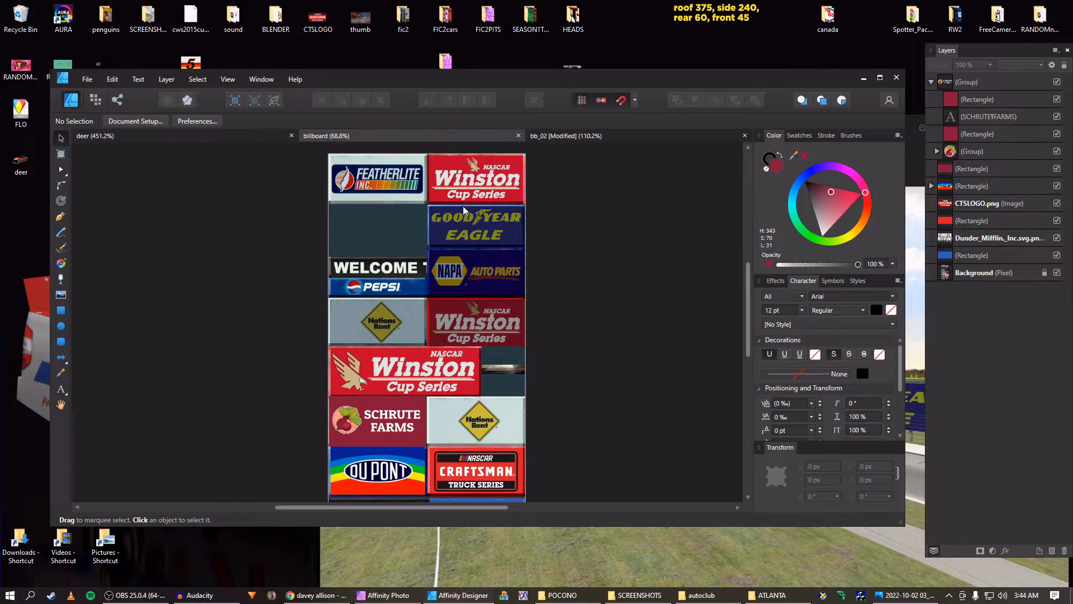
key(alt+Tab)
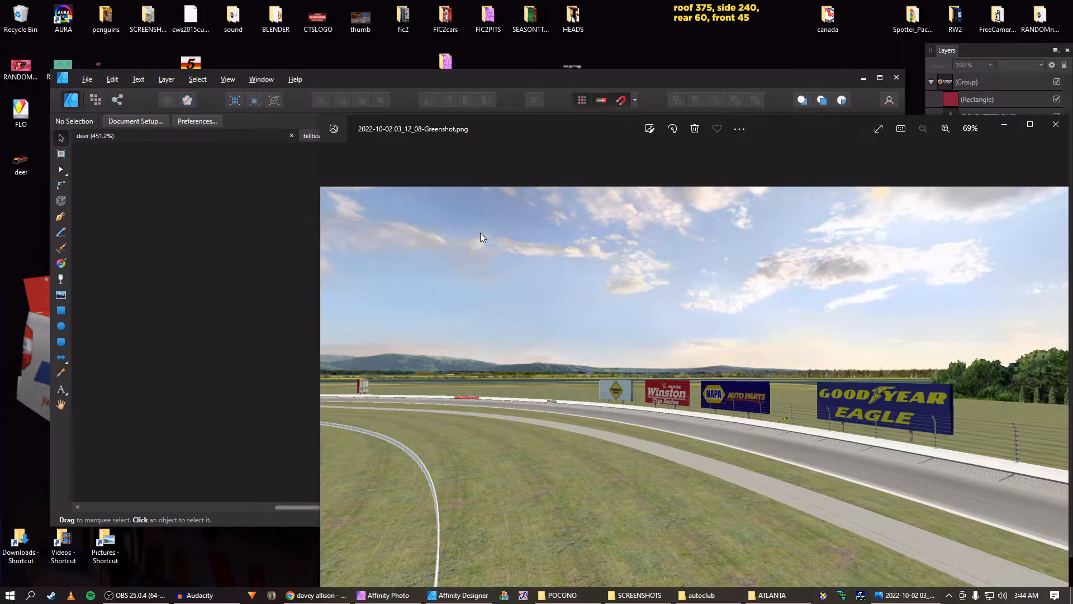
key(alt+Tab)
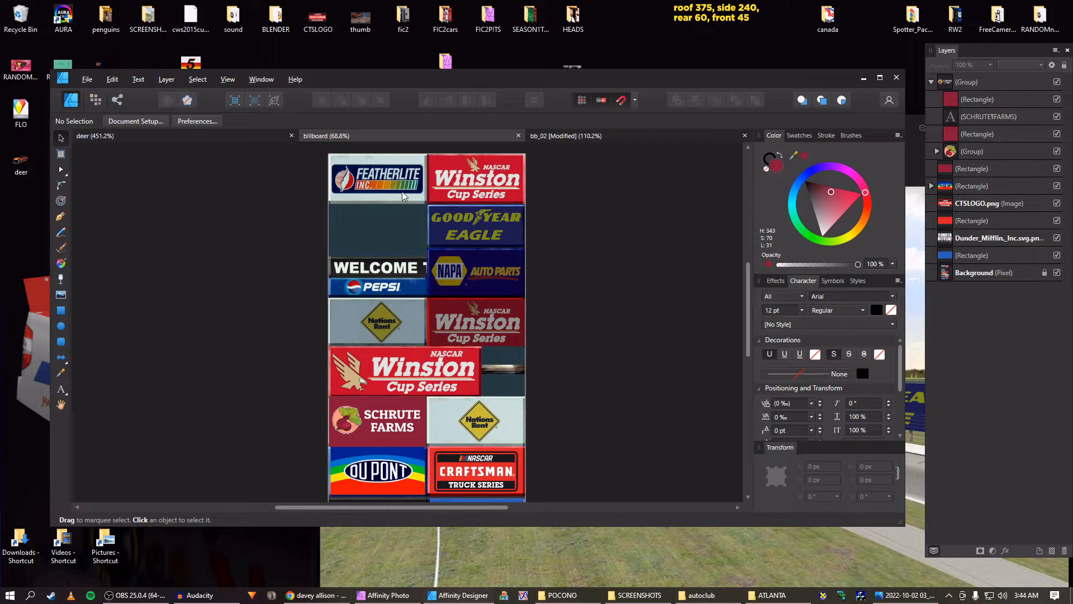
key(alt+Tab)
key(alt+Tab)
key(alt+Tab)
key(alt+Tab)
key(alt+Tab)
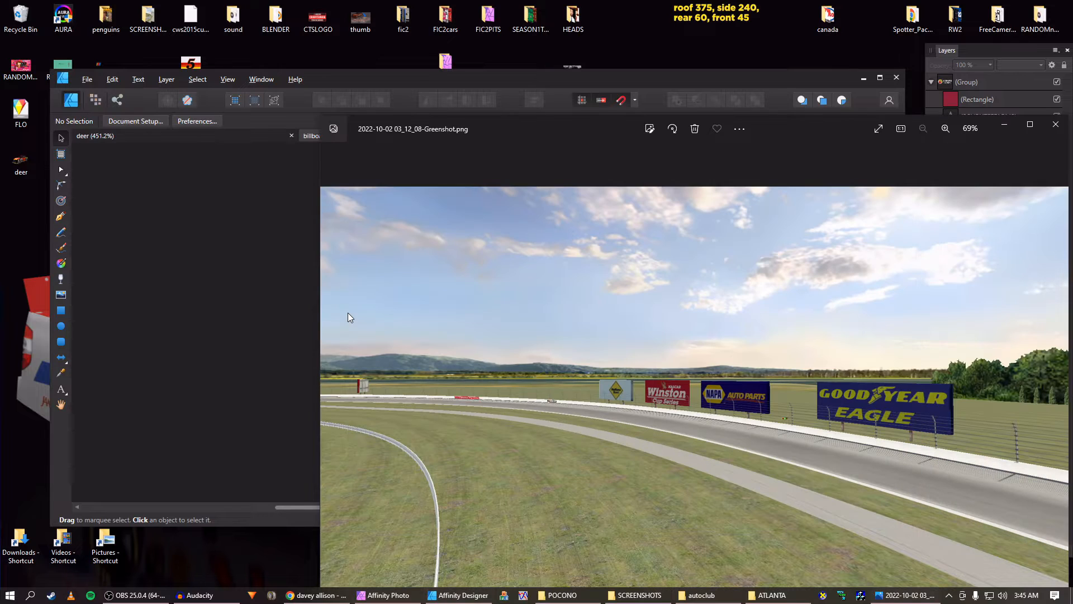
key(alt+Tab)
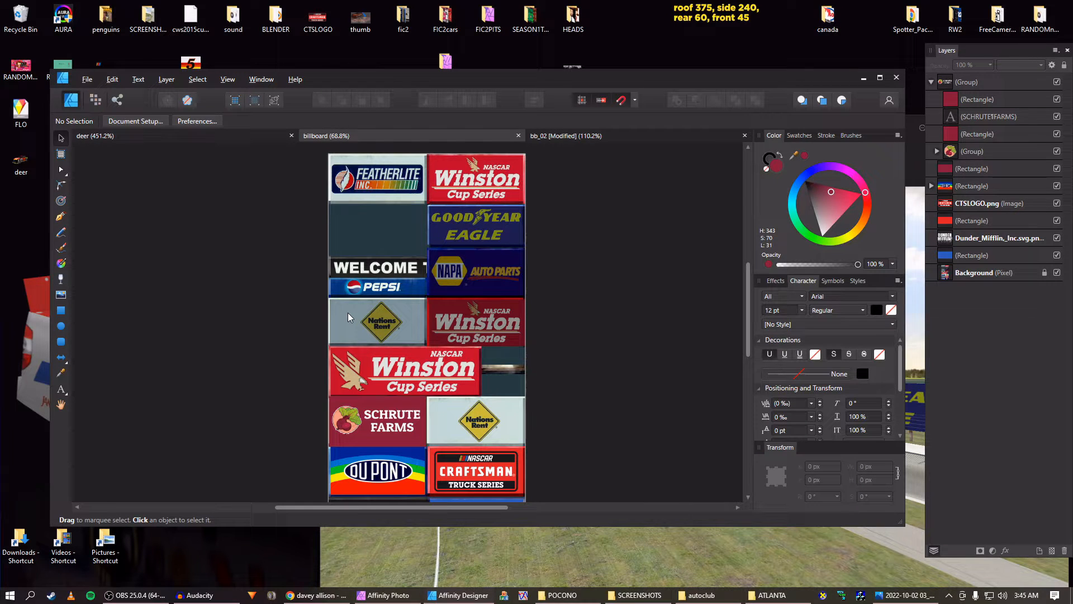
key(alt+Tab)
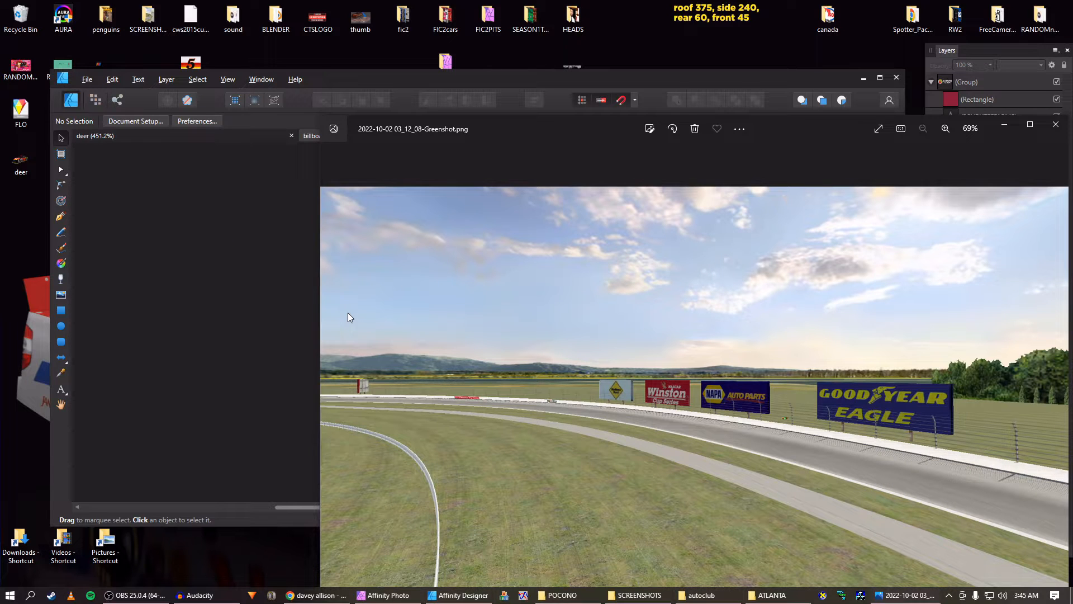
key(alt+Tab)
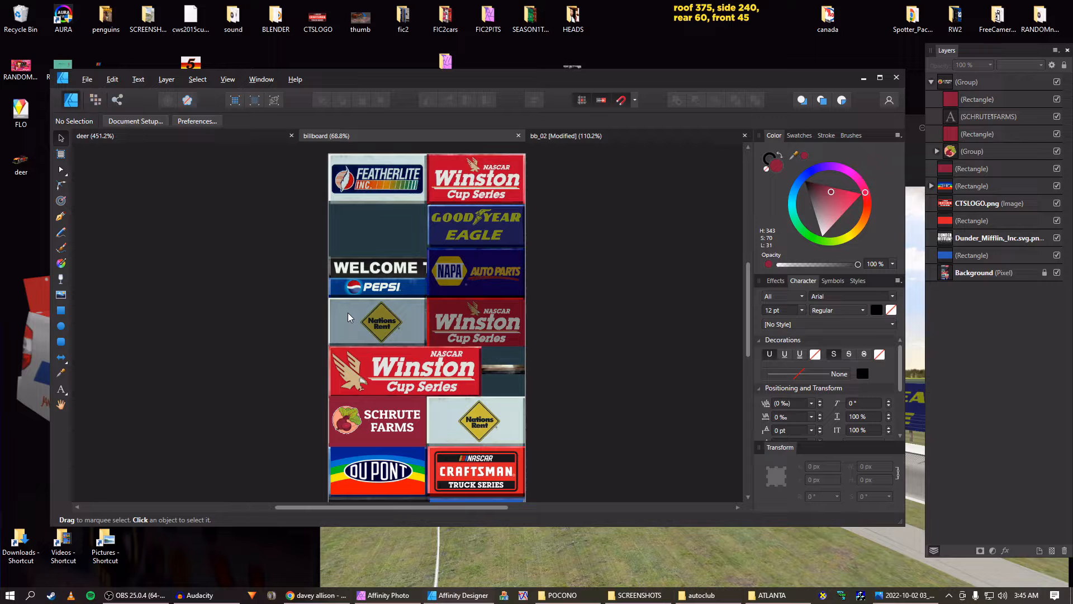
key(alt+Tab)
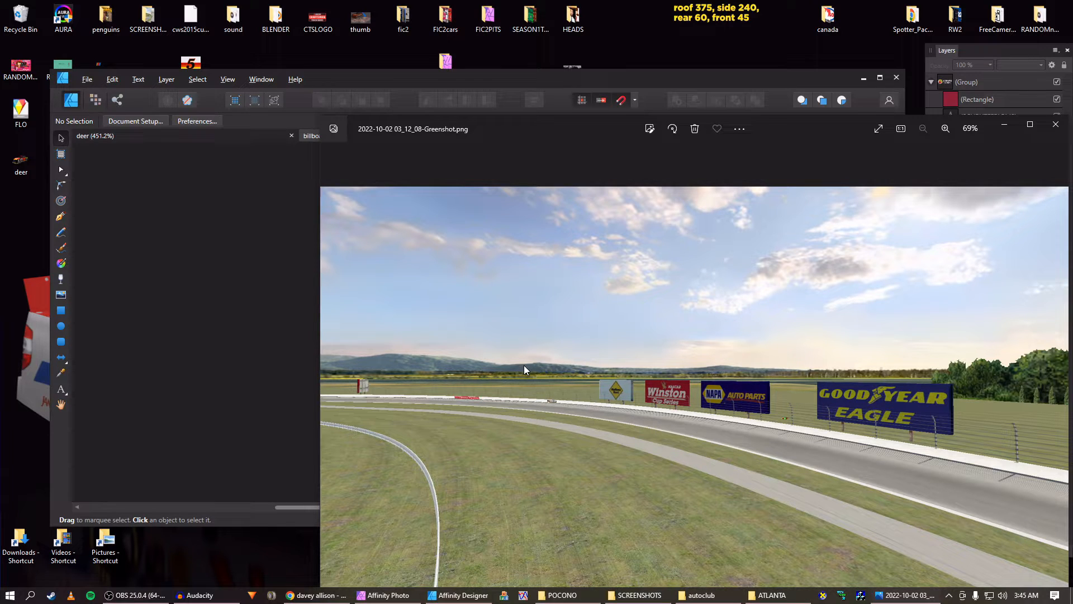
key(alt+Tab)
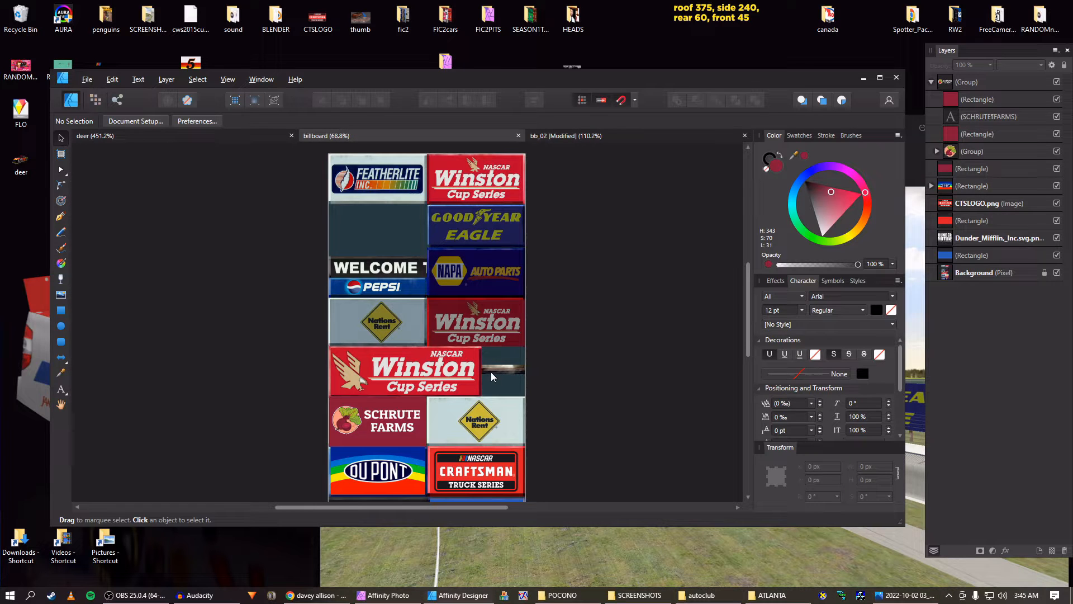
key(alt+Tab)
key(alt+Tab)
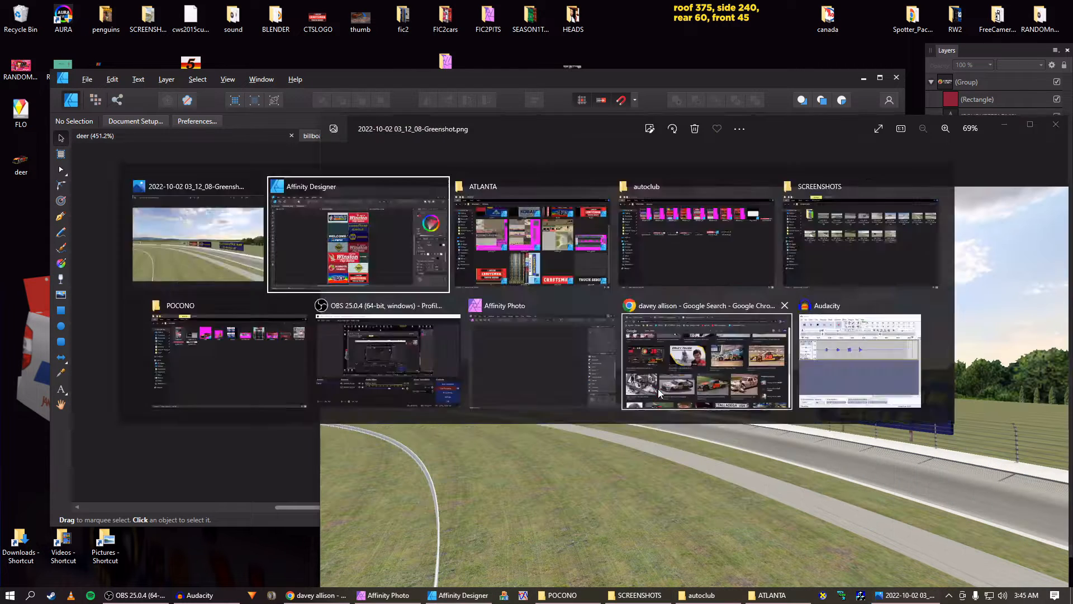
Duplicate the Craftsman Truck Series logo with its red background and move the copy up to about Y 434 px
scroll(496, 392, down, 3)
scroll(497, 391, up, 3)
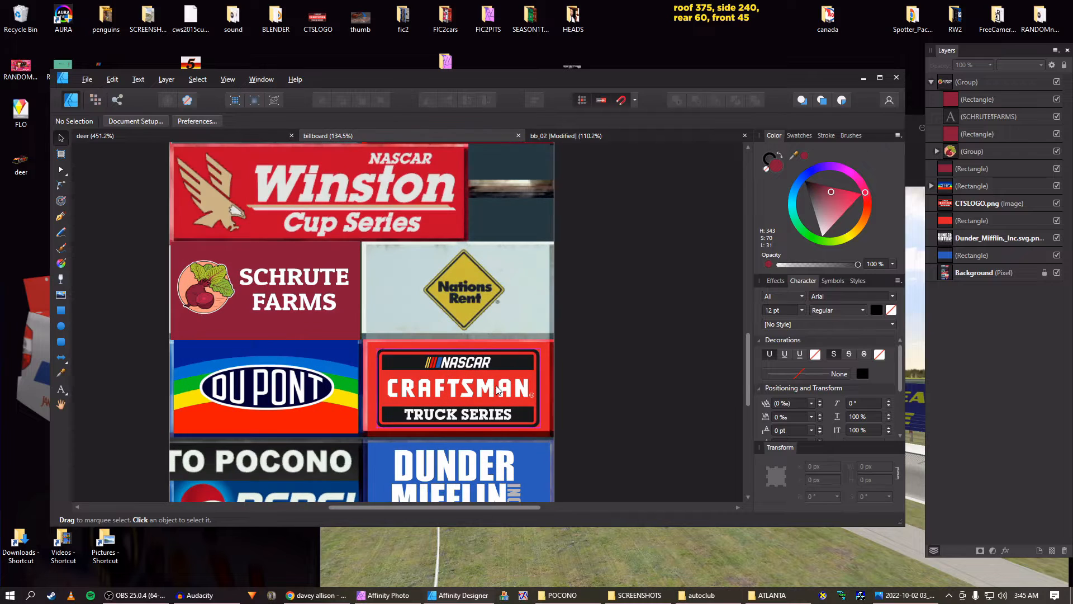
click(505, 362)
shift+click(546, 363)
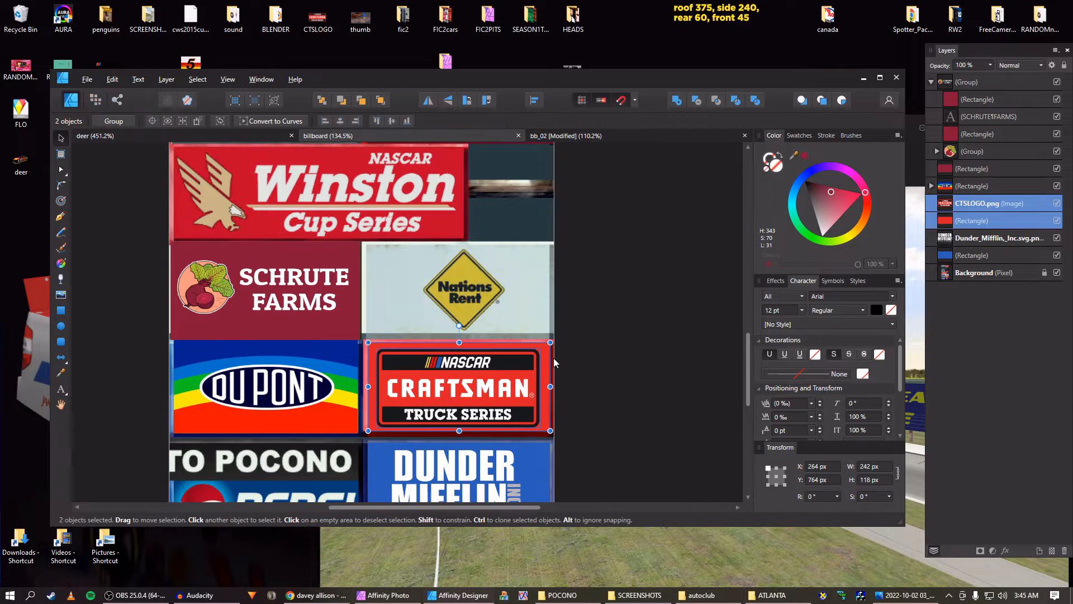
key(ctrl+j)
key(shift+Up)
key(shift+Up)
key(shift+Up)
key(shift+Up)
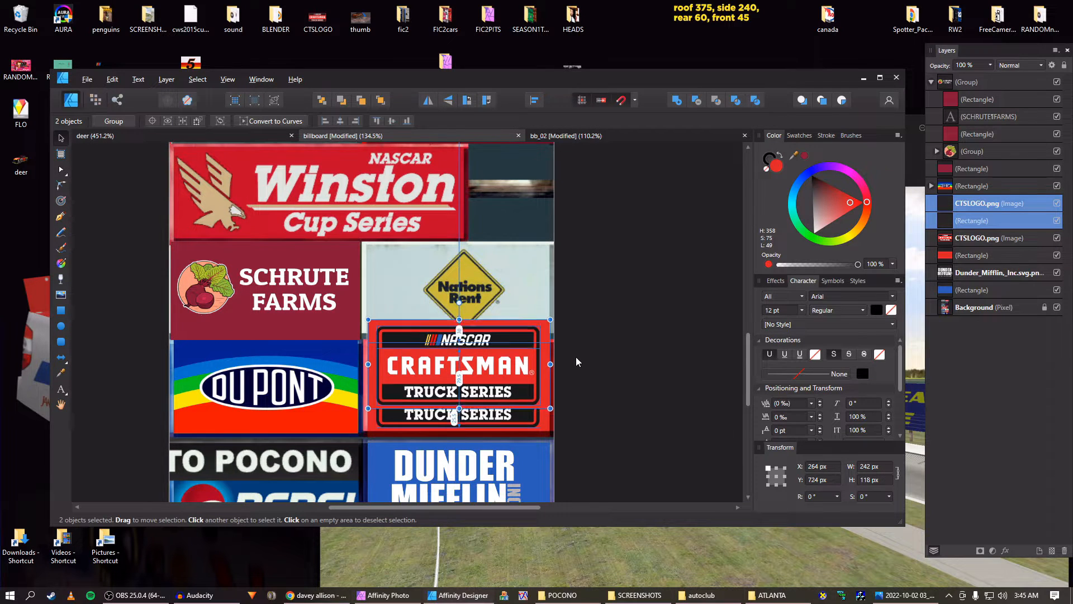
key(shift+Up)
key(shift+Up)
key(shift+Up)
key(shift+Up)
key(shift+Up)
key(shift+Up)
key(shift+Up)
key(shift+Up)
key(shift+Up)
key(shift+Up)
key(shift+Up)
key(shift+Up)
key(shift+Up)
key(shift+Up)
key(shift+Up)
key(shift+Up)
key(shift+Up)
key(shift+Up)
key(shift+Up)
key(shift+Up)
Align the copied Craftsman artwork over the dark red Winston Cup Series panel at X 263 px, Y 378 px
scroll(576, 357, up, 6)
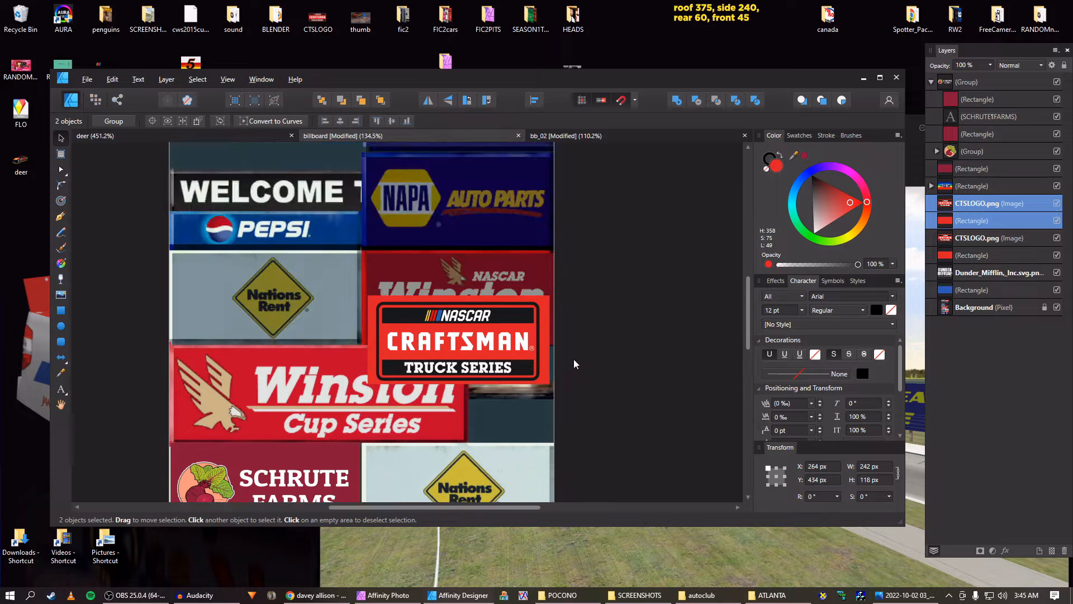
scroll(537, 396, up, 3)
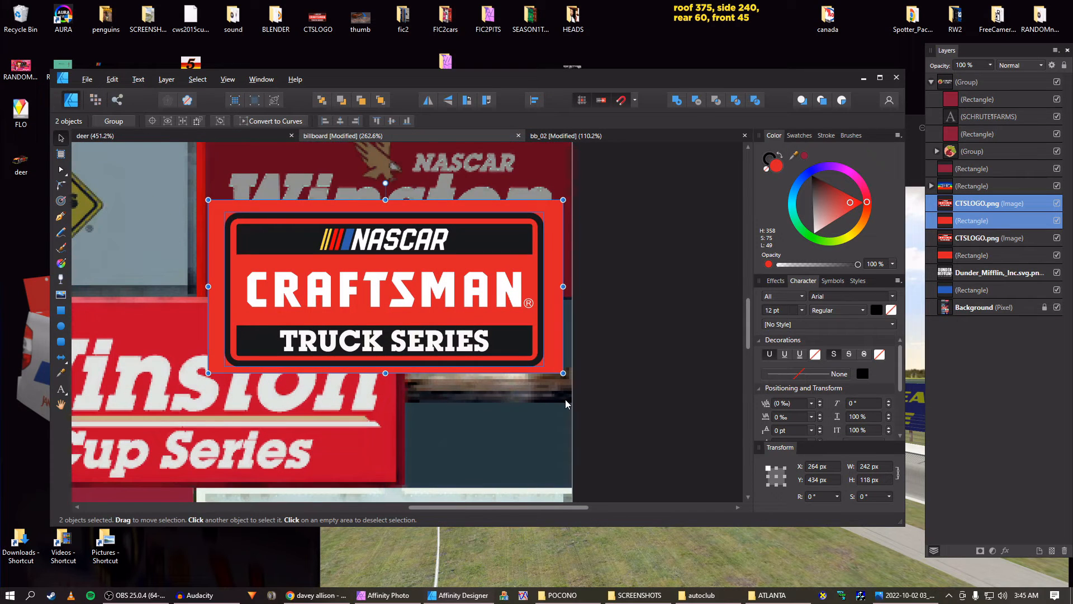
scroll(566, 399, up, 4)
key(shift+Up)
key(shift+Up)
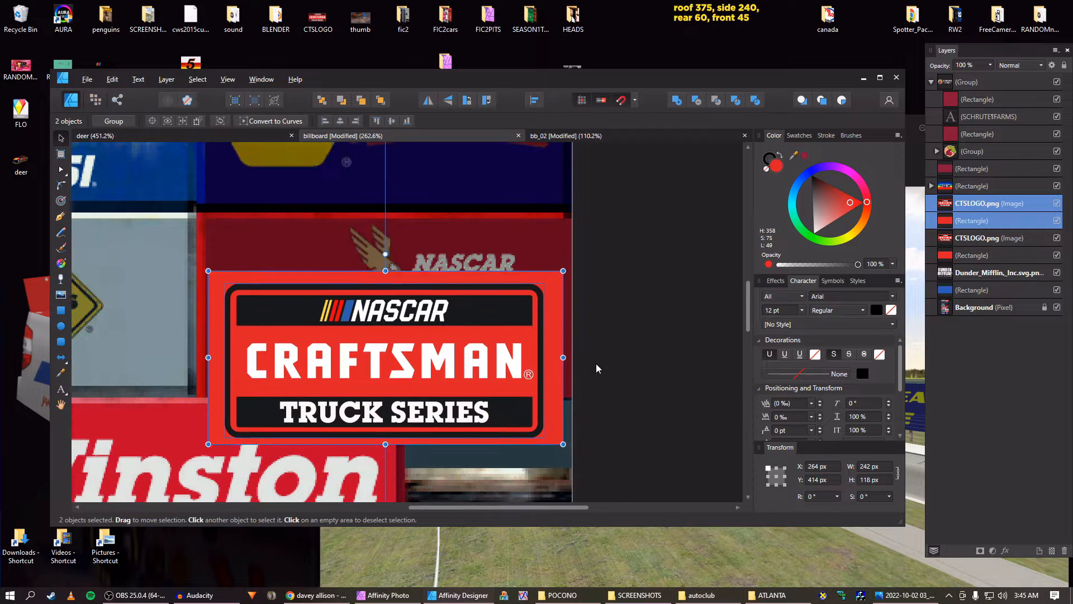
key(shift+Up)
key(shift+Up)
key(shift+Up)
key(Up)
key(Up)
key(Up)
key(Up)
key(Up)
key(Up)
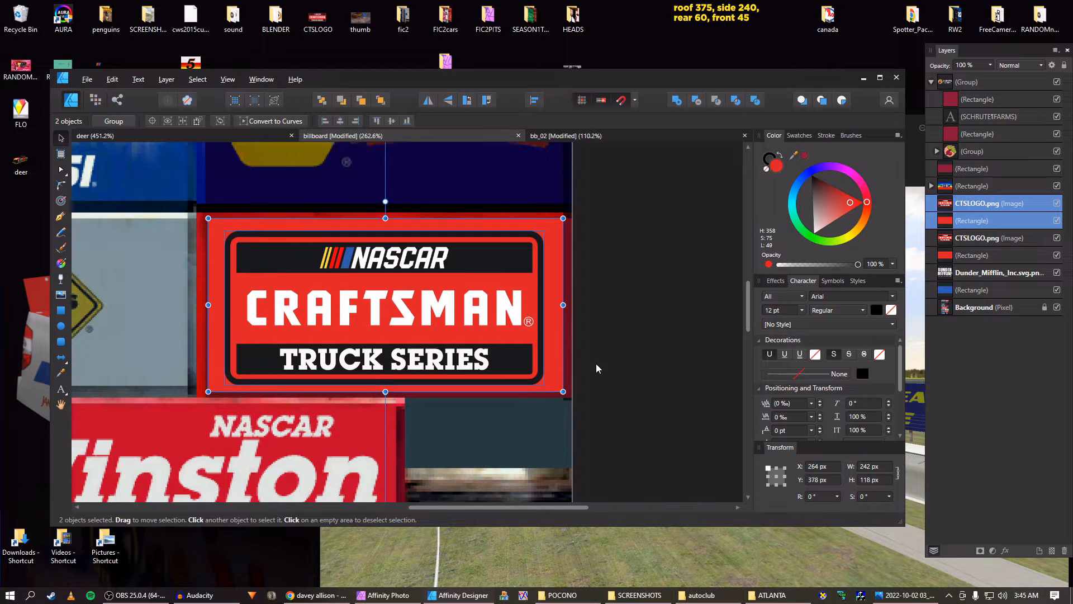
key(Left)
key(Left)
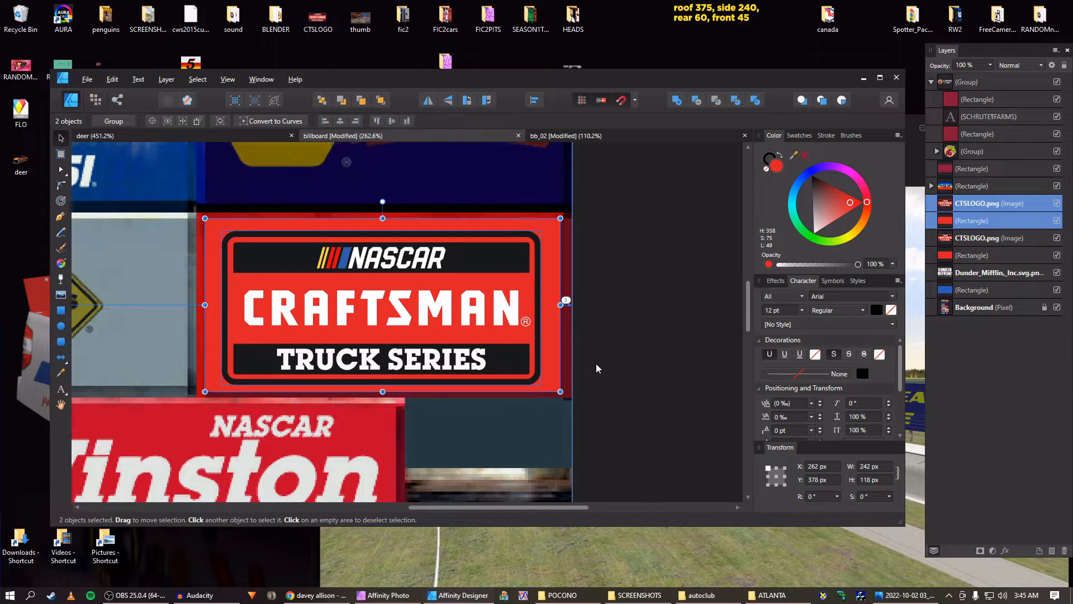
key(Right)
scroll(396, 399, up, 2)
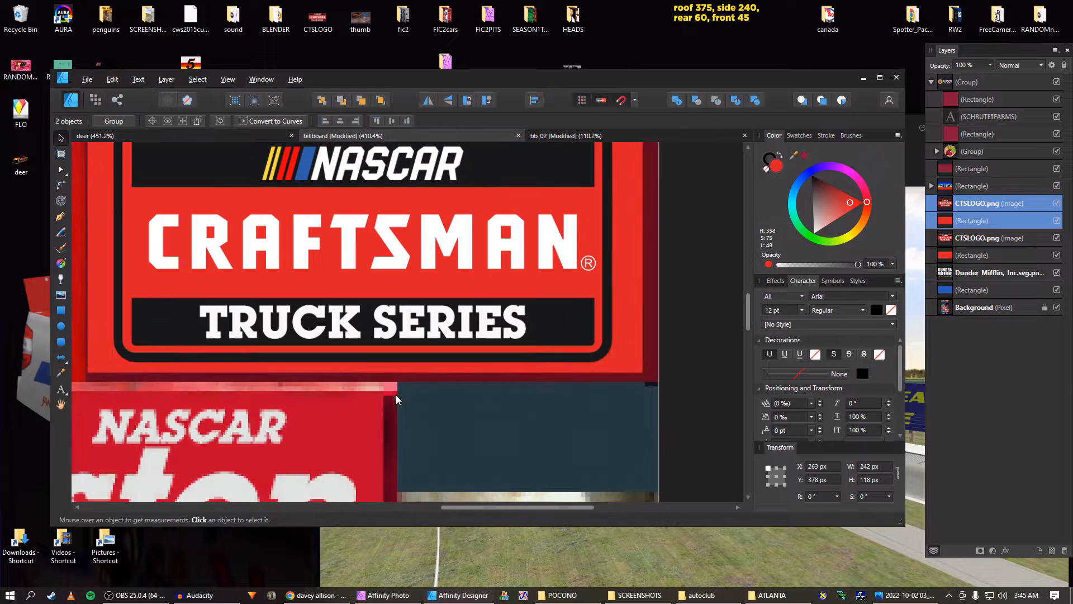
Stretch the copied Craftsman artwork to 249 px wide and 122 px high so it fills the panel beside the grey Nations Rent sign
scroll(397, 399, left, 3)
drag(445, 368, 465, 376)
drag(657, 226, 422, 286)
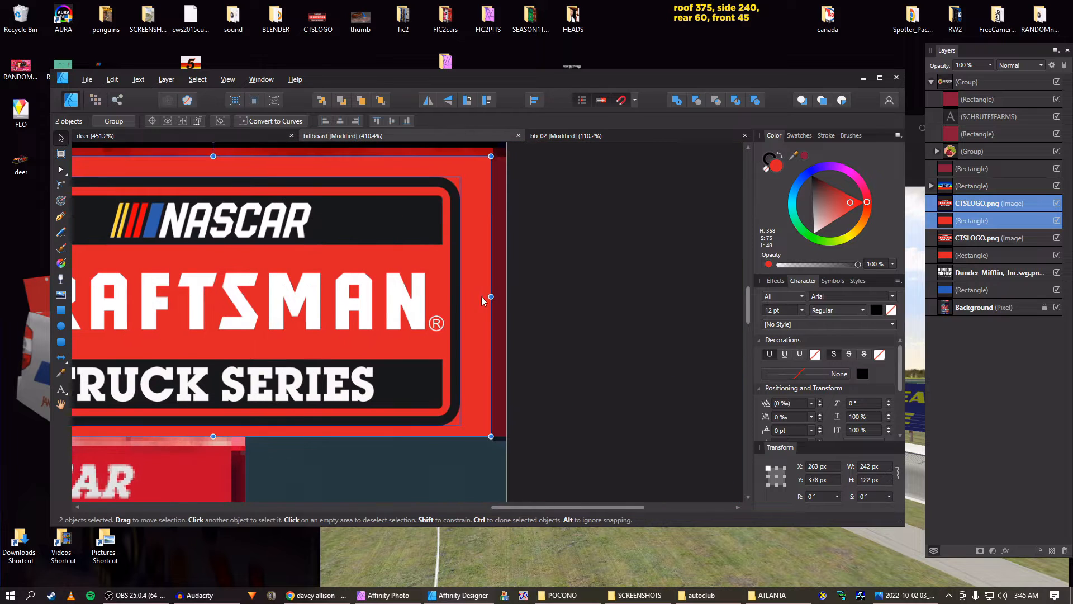
drag(491, 296, 508, 296)
scroll(431, 284, down, 5)
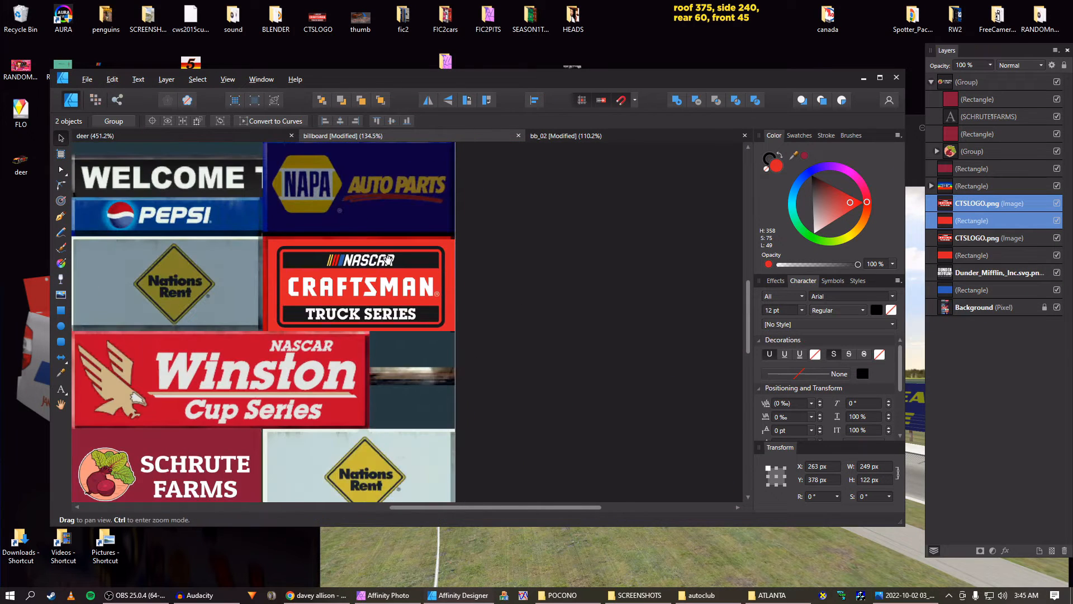
drag(389, 259, 435, 264)
scroll(434, 261, up, 3)
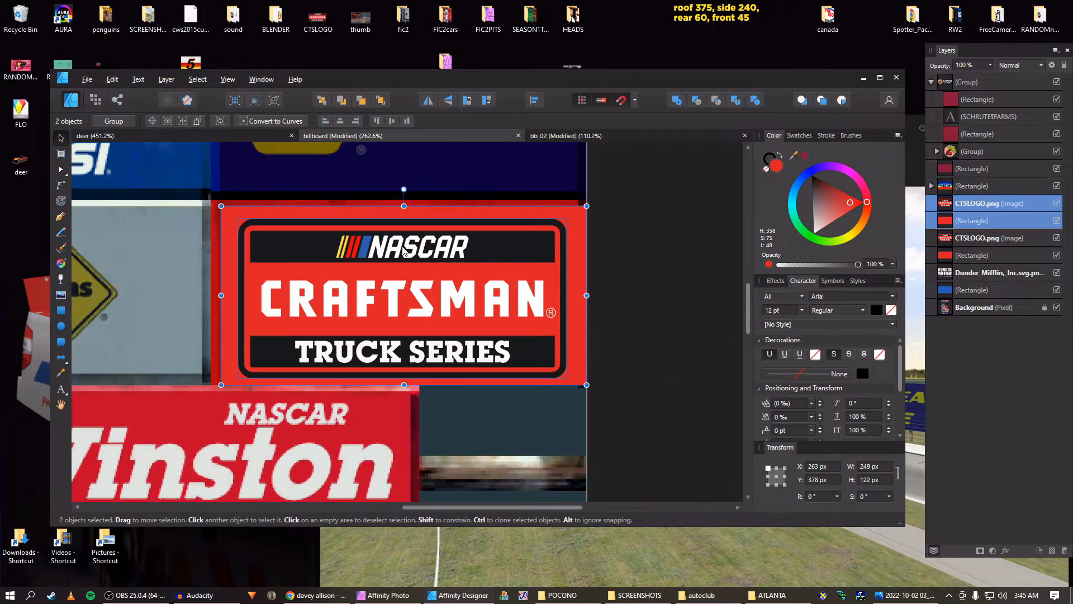
Duplicate the copied sign's red rectangle above its logo, fill it black and set its opacity to 46 %
click(321, 213)
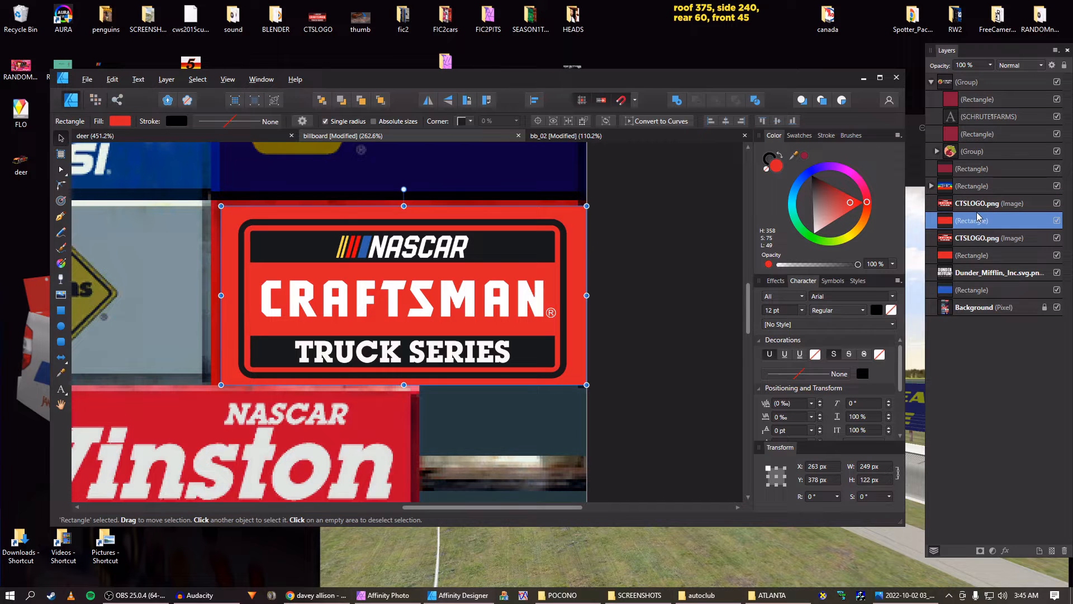
key(ctrl+j)
drag(945, 222, 935, 196)
drag(831, 202, 792, 156)
click(982, 65)
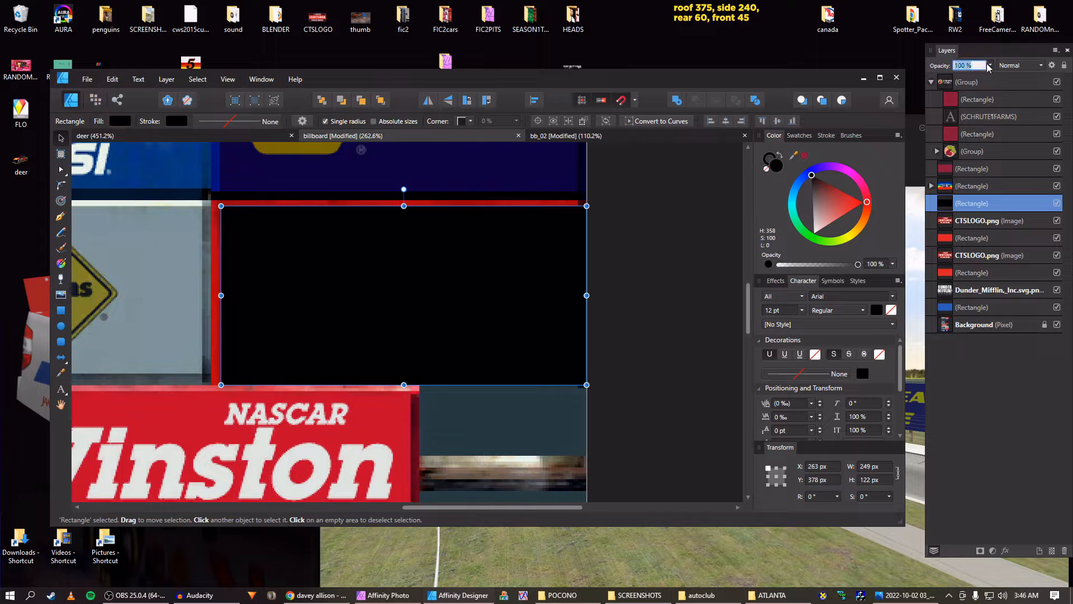
click(990, 66)
drag(992, 79, 948, 82)
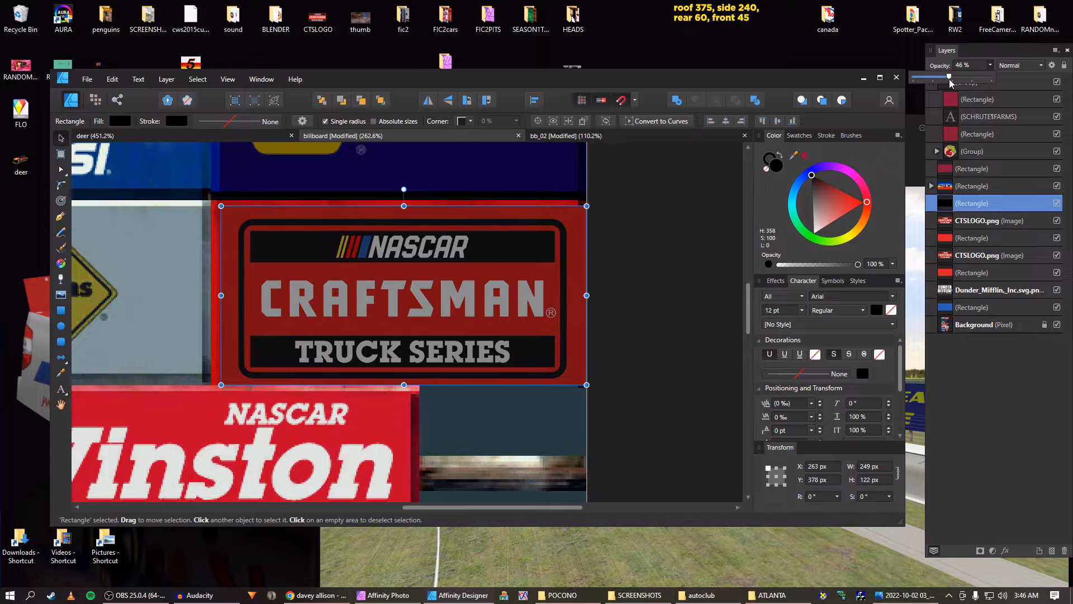
drag(949, 79, 950, 80)
click(673, 261)
Compare the darkened Craftsman panel with the NAPA, Goodyear and surrounding panels, and save the billboard document
scroll(673, 261, down, 5)
drag(649, 291, 581, 241)
scroll(512, 236, up, 3)
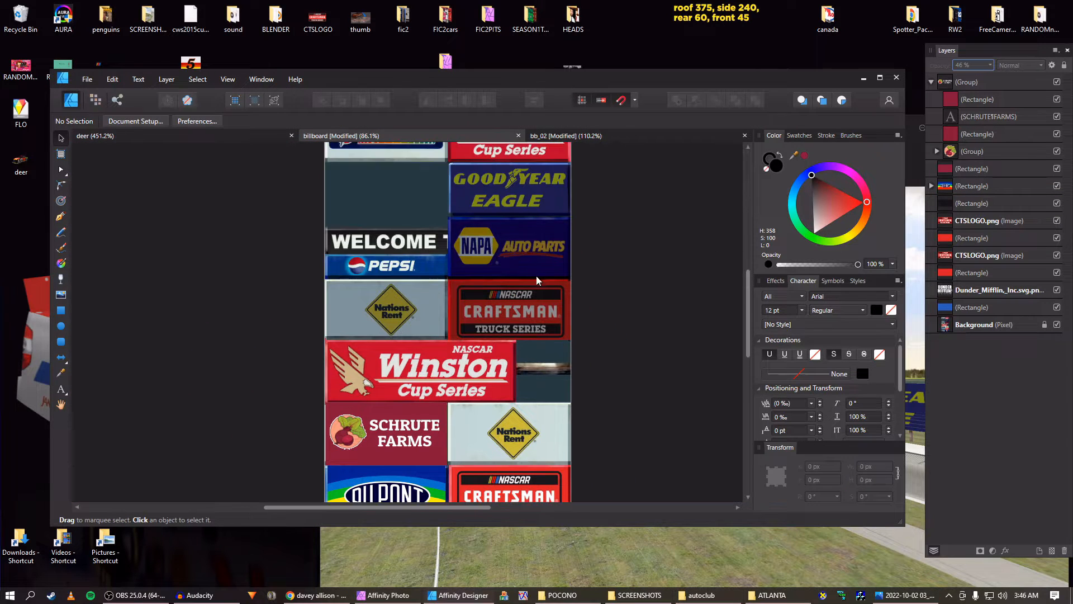
scroll(536, 276, up, 1)
scroll(492, 281, up, 5)
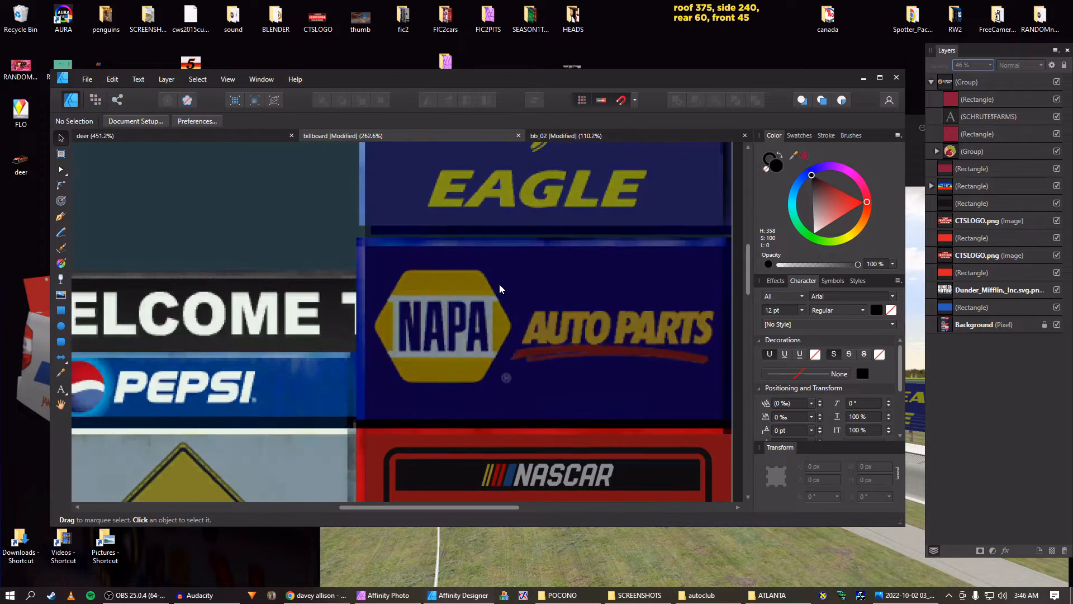
scroll(499, 284, down, 4)
drag(501, 292, 464, 281)
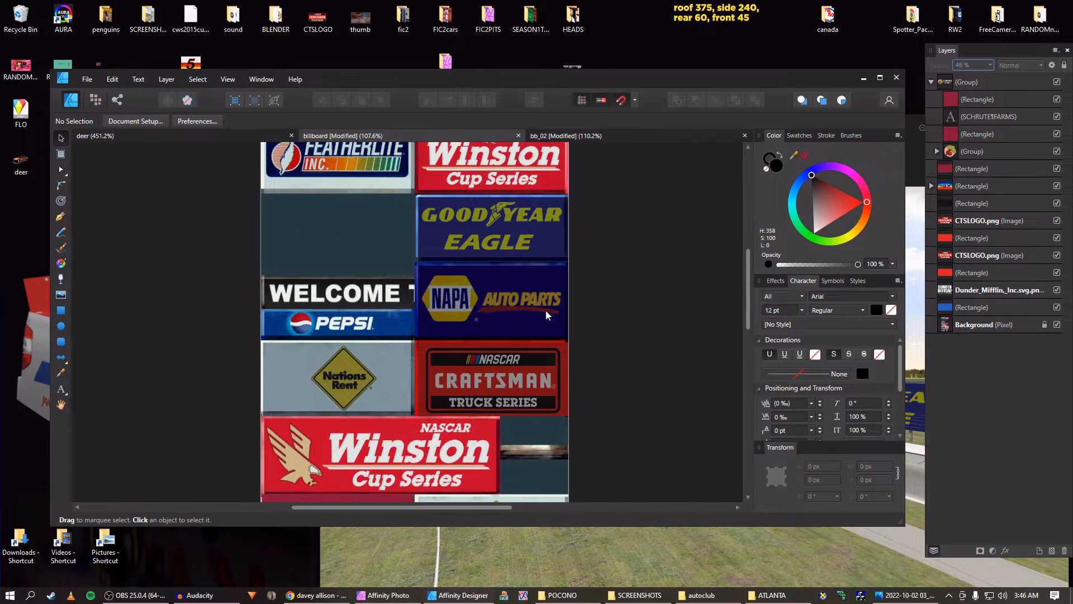
key(alt+Tab)
key(alt+Tab)
scroll(672, 444, down, 3)
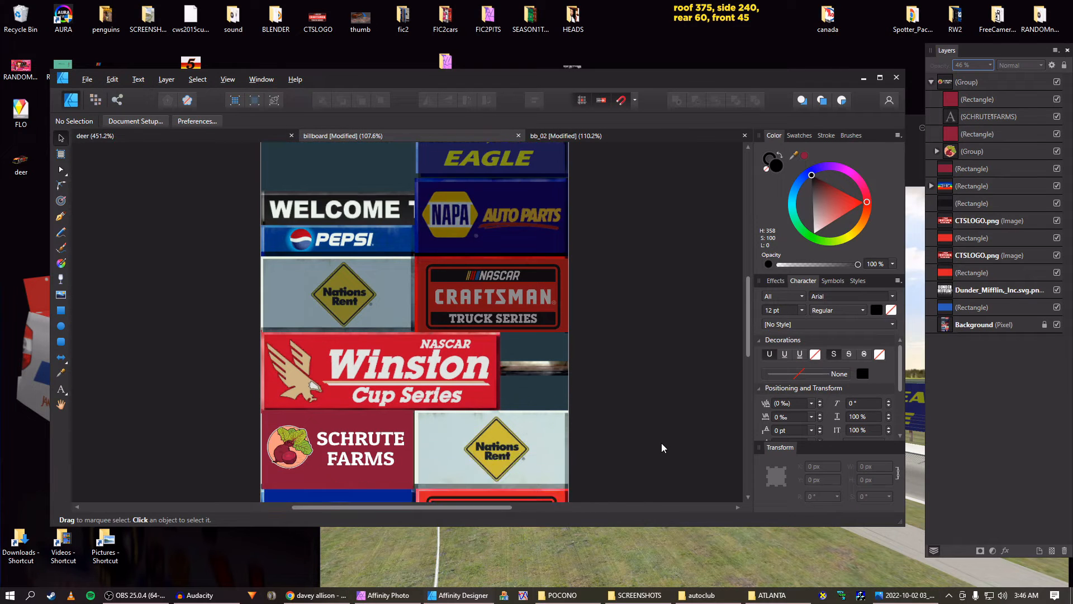
scroll(621, 407, up, 1)
scroll(621, 407, down, 3)
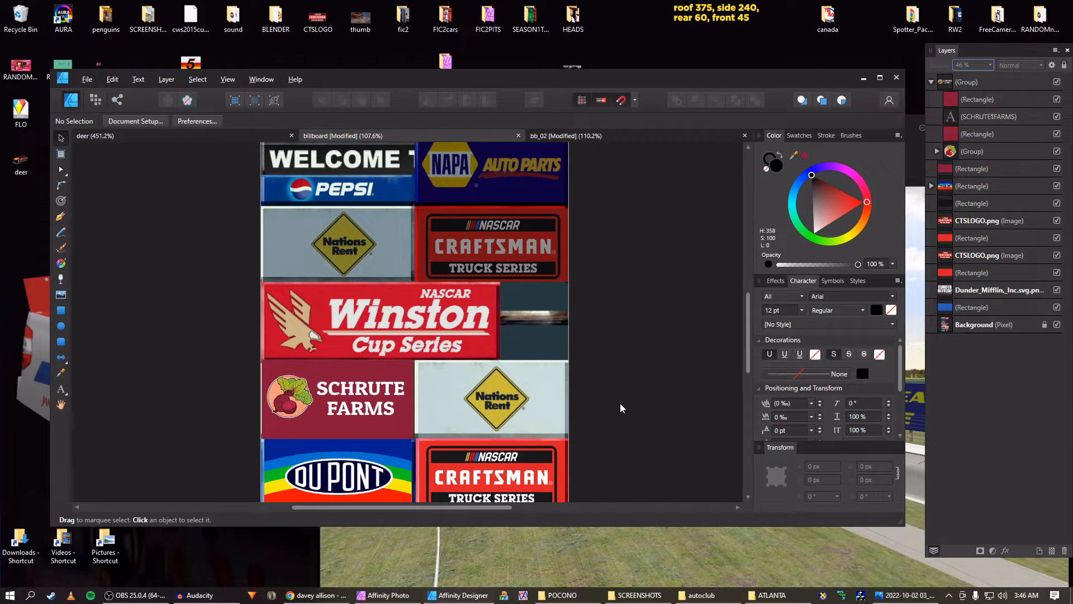
key(ctrl+s)
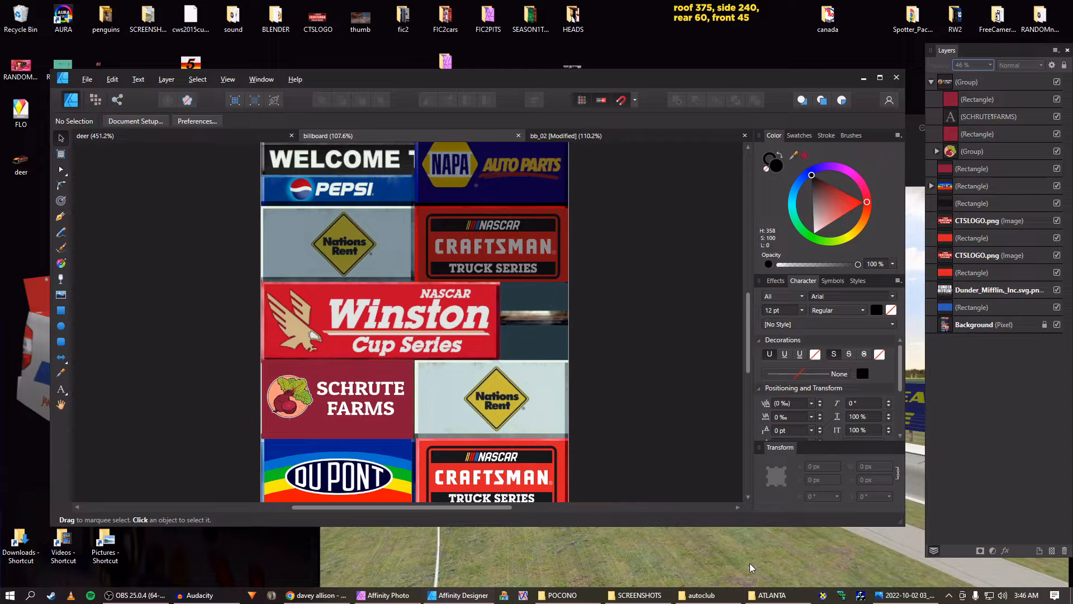
Open the car 29 design from the cars folder of HEINZseason1 in the desktop's seasons folder
click(1071, 595)
double_click(1040, 112)
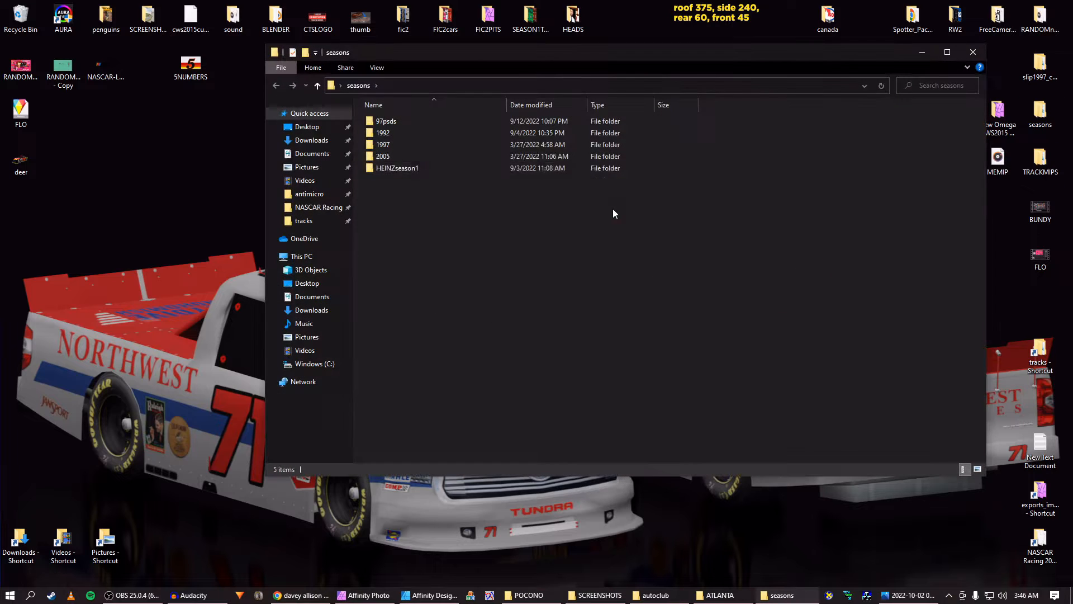
click(397, 158)
double_click(392, 134)
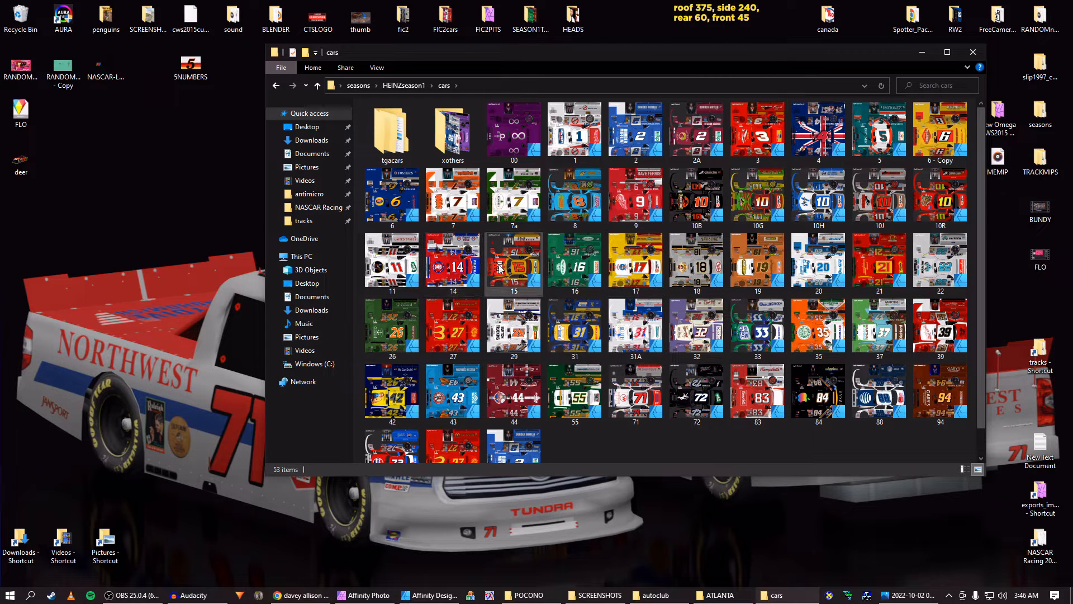
double_click(516, 340)
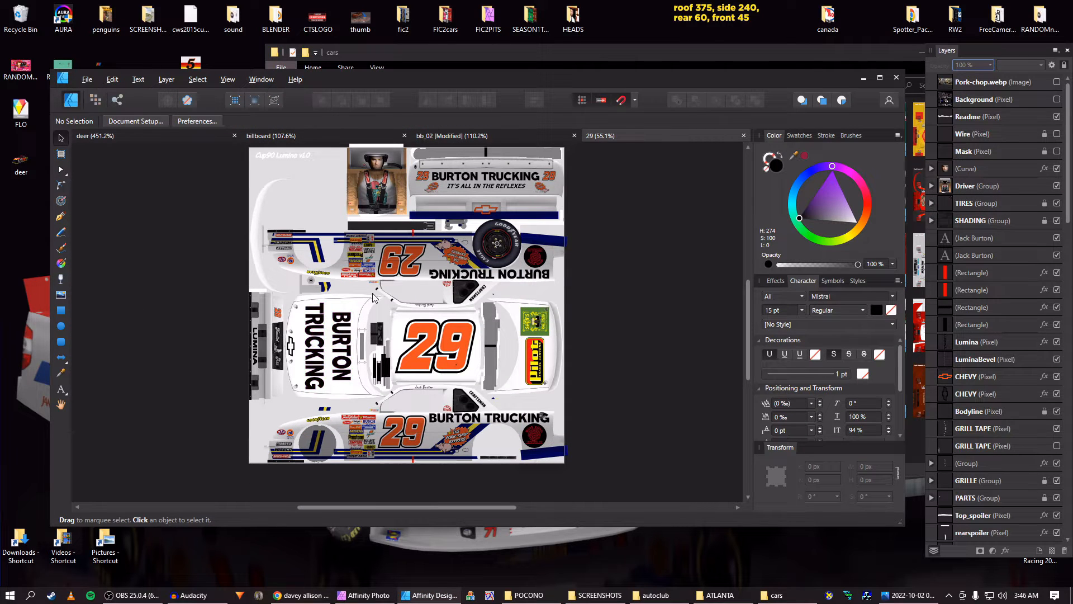
Copy the black two-line BURTON TRUCKING lettering from the hood of car 29
scroll(409, 320, down, 1)
scroll(410, 325, down, 2)
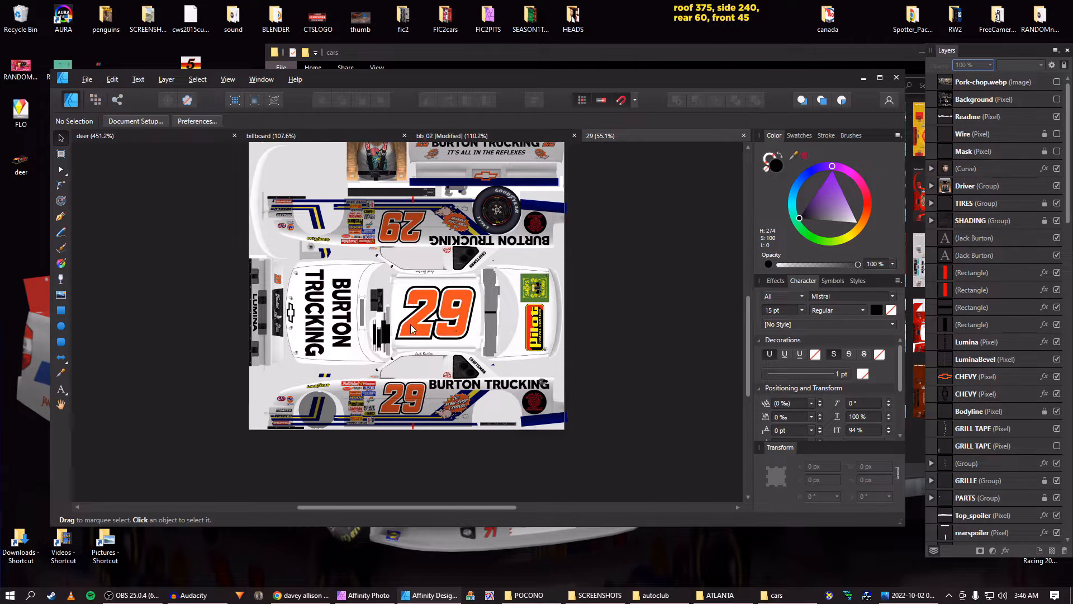
scroll(411, 330, up, 3)
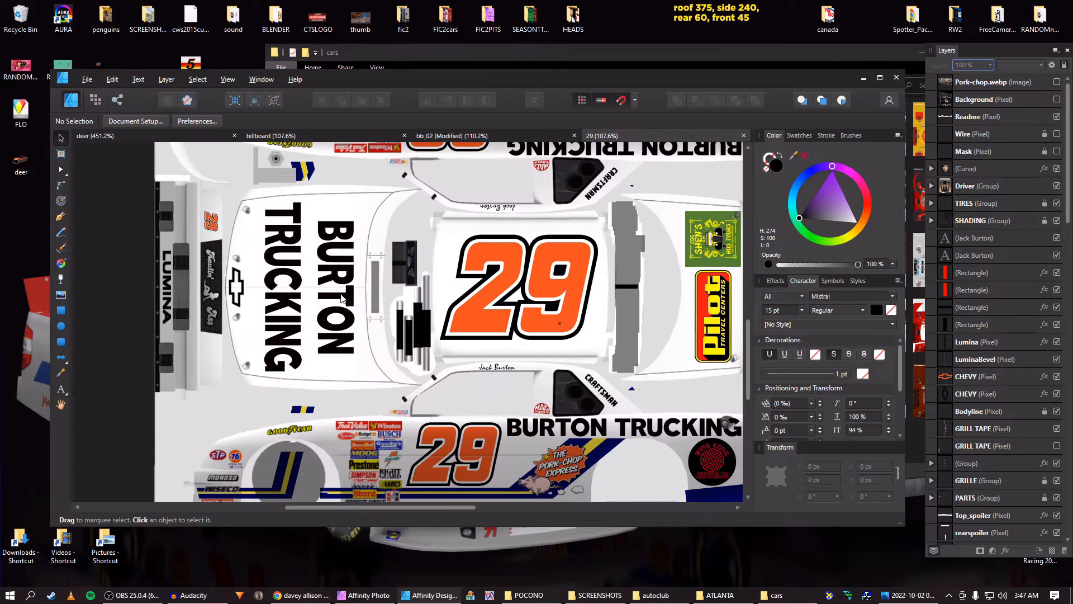
scroll(336, 302, up, 4)
click(329, 298)
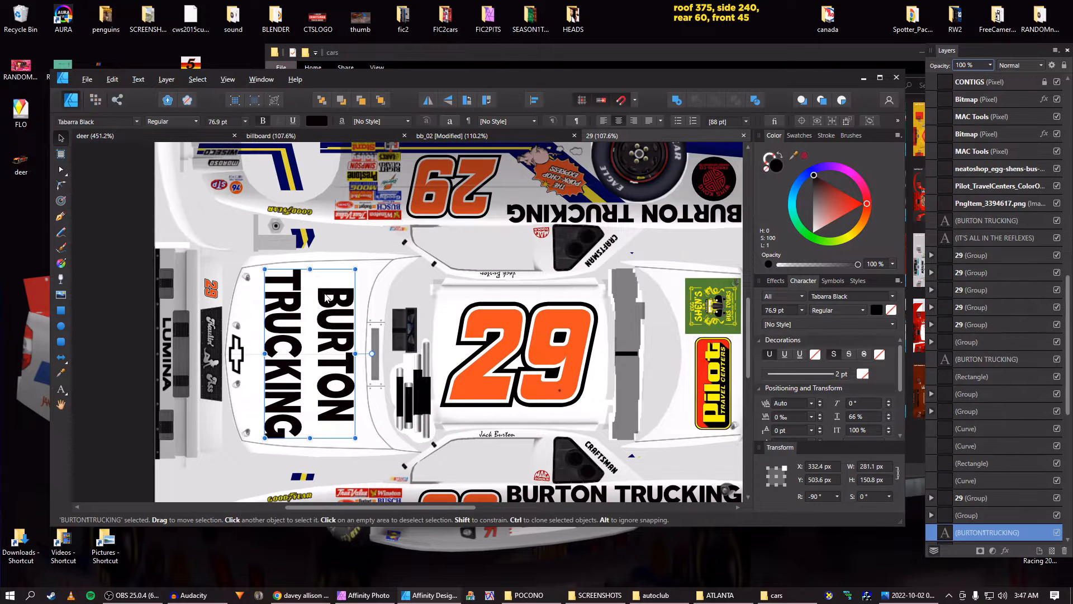
Paste the BURTON TRUCKING lettering into the billboard document above all layers, rotated upright over the grey Nations Rent panel
click(438, 595)
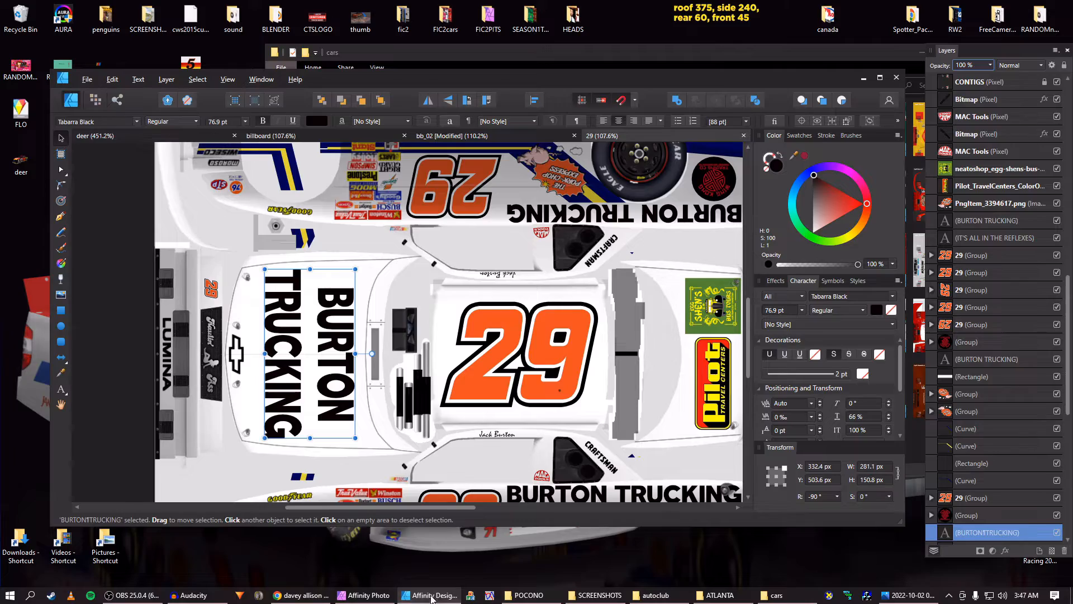
click(438, 596)
click(474, 135)
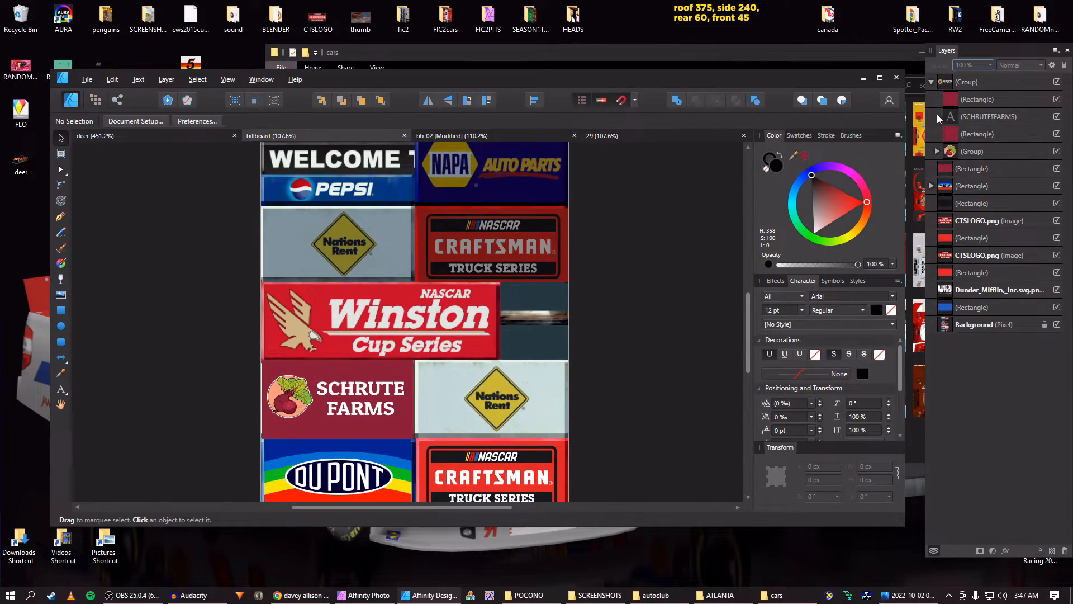
click(931, 83)
key(ctrl+v)
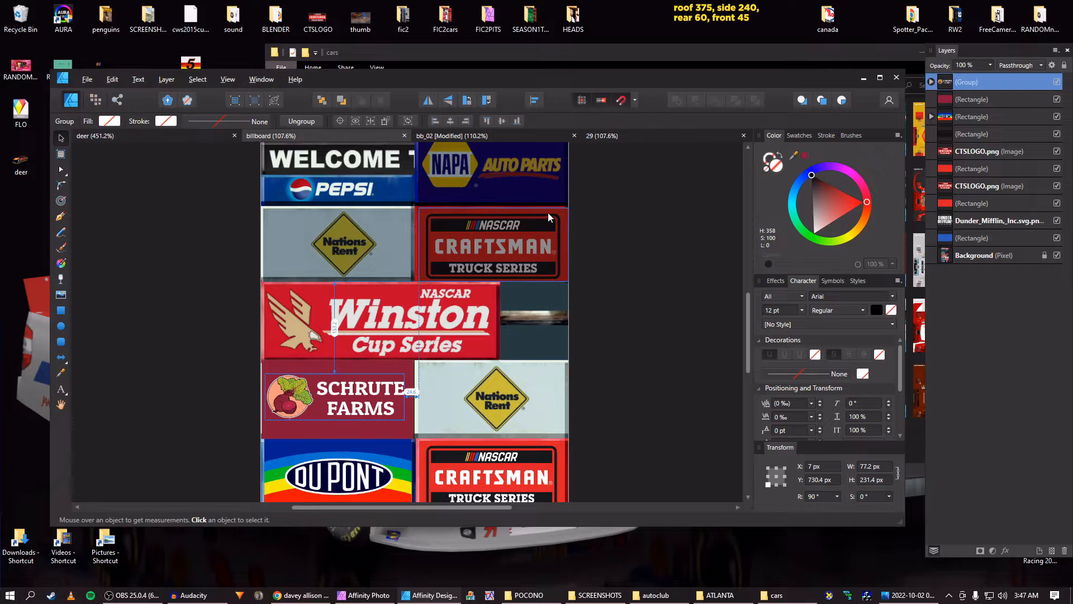
drag(383, 341, 327, 229)
key(ctrl+shift+r)
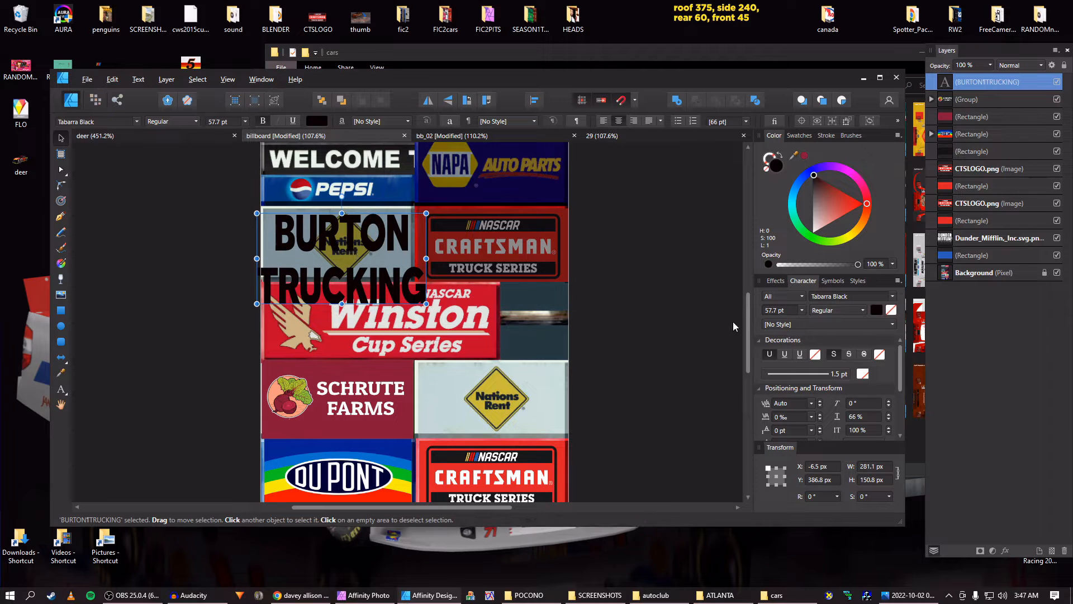
Set the BURTON TRUCKING text to a 38 pt font size with a 34 pt leading override
scroll(805, 413, down, 3)
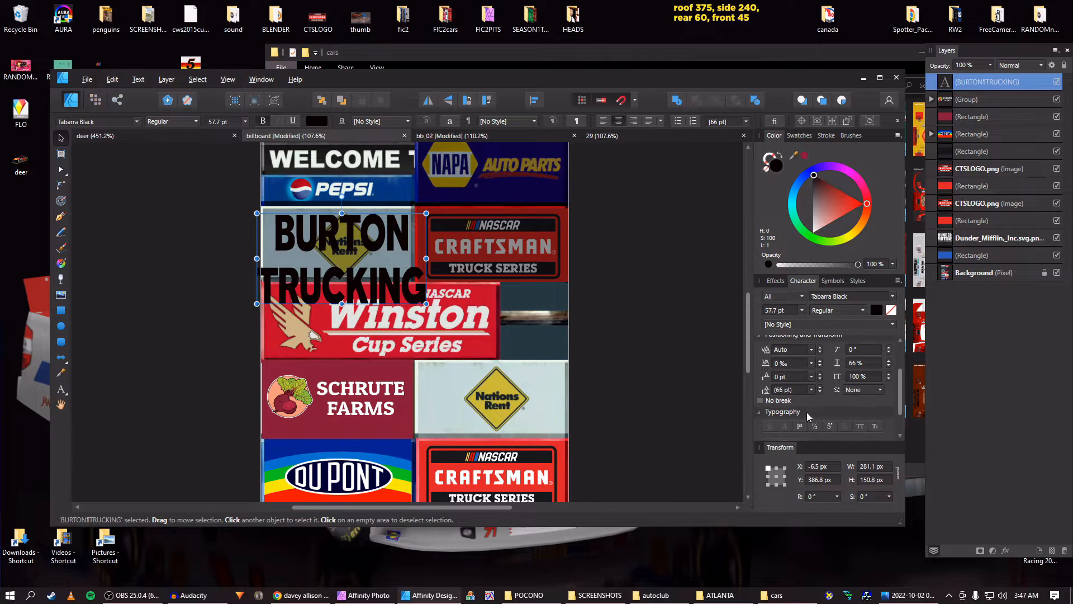
scroll(798, 391, down, 3)
scroll(799, 392, down, 6)
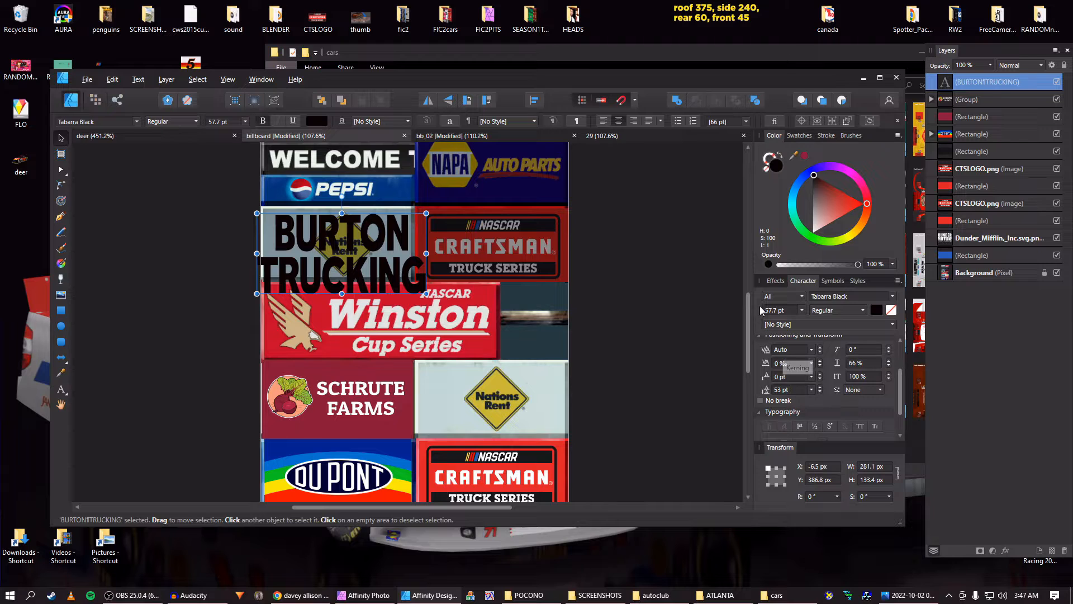
scroll(771, 309, down, 2)
scroll(771, 309, down, 18)
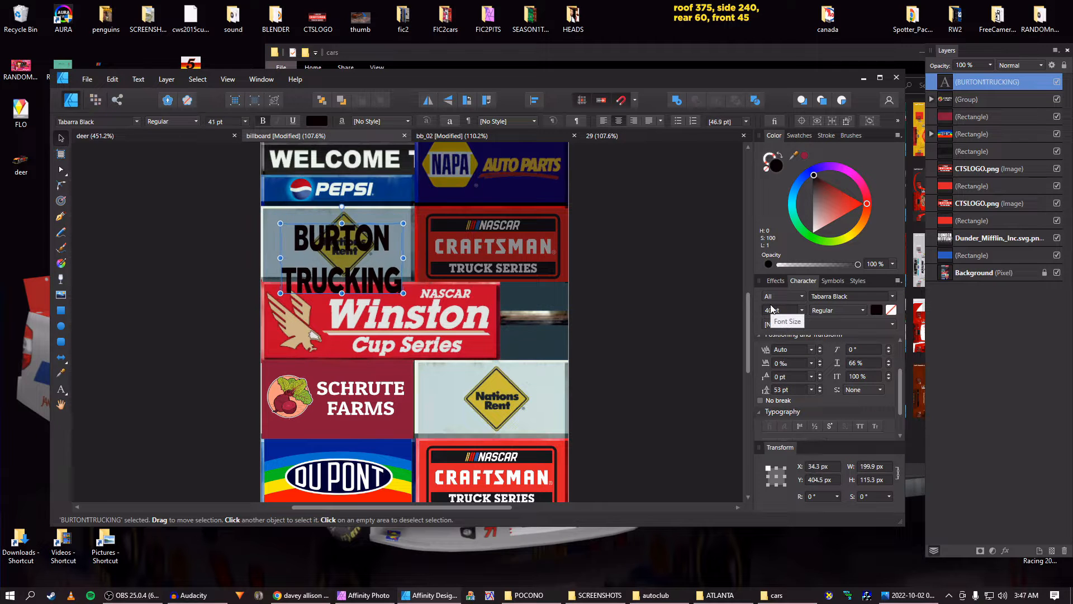
scroll(785, 394, down, 17)
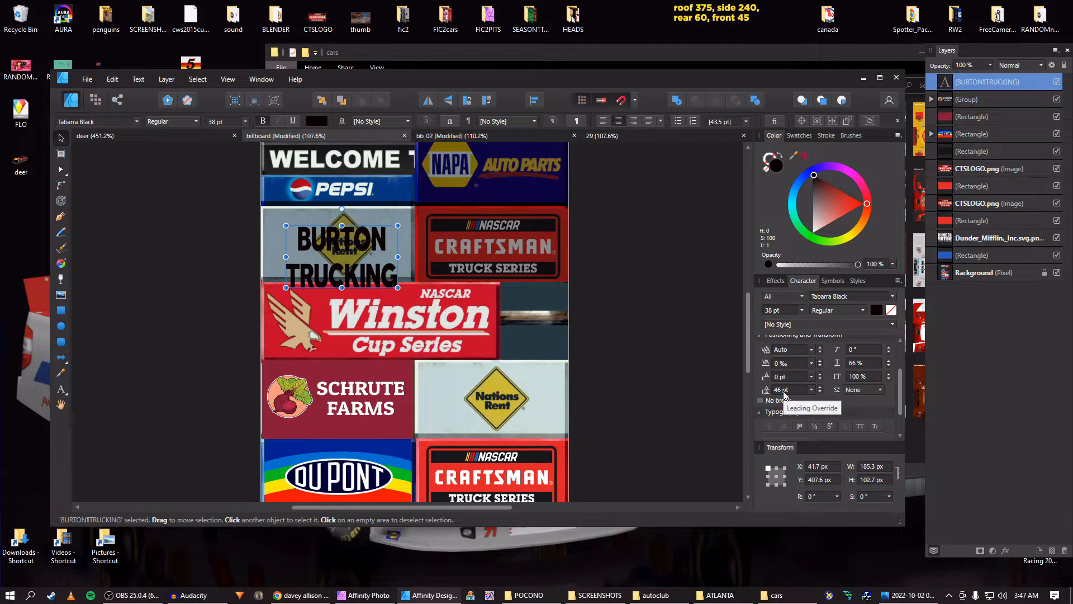
scroll(785, 394, down, 2)
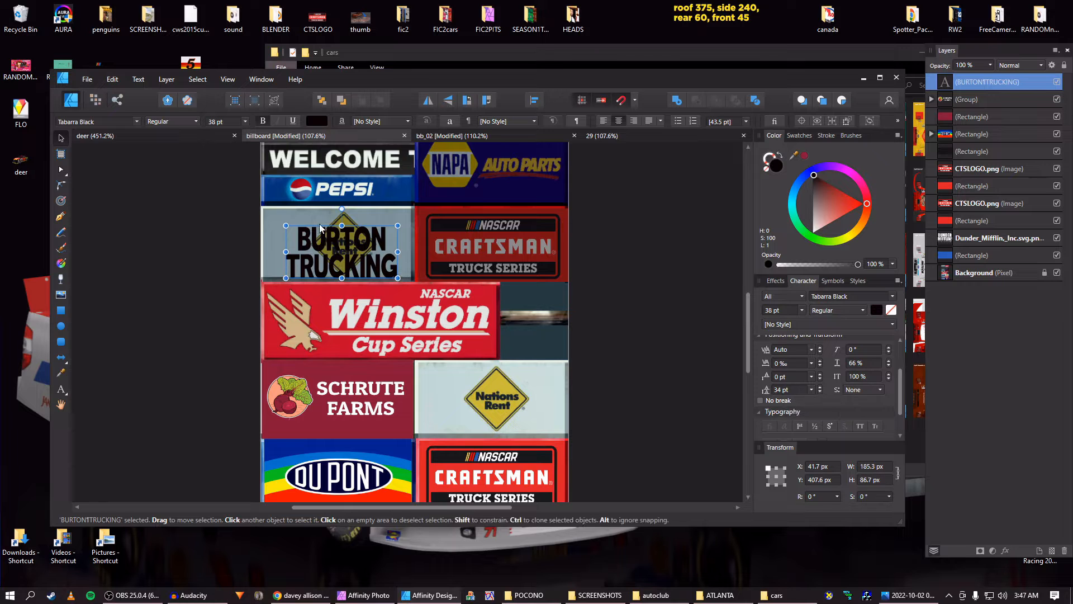
Center the BURTON TRUCKING text on the grey Nations Rent panel at X 35.7 px, Y 388.8 px
drag(322, 230, 333, 220)
scroll(327, 226, up, 3)
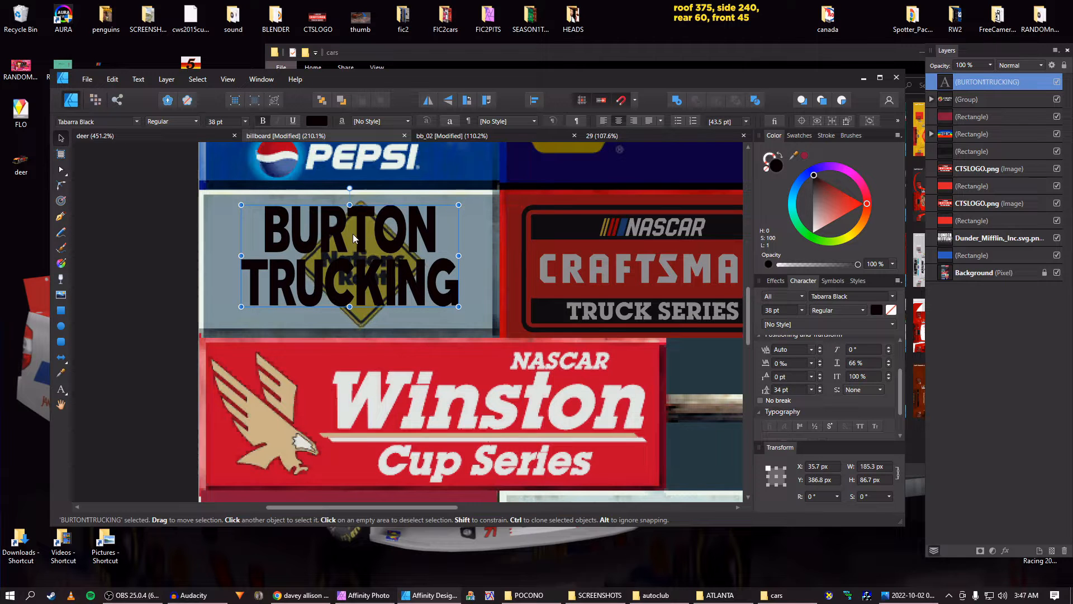
scroll(361, 250, down, 3)
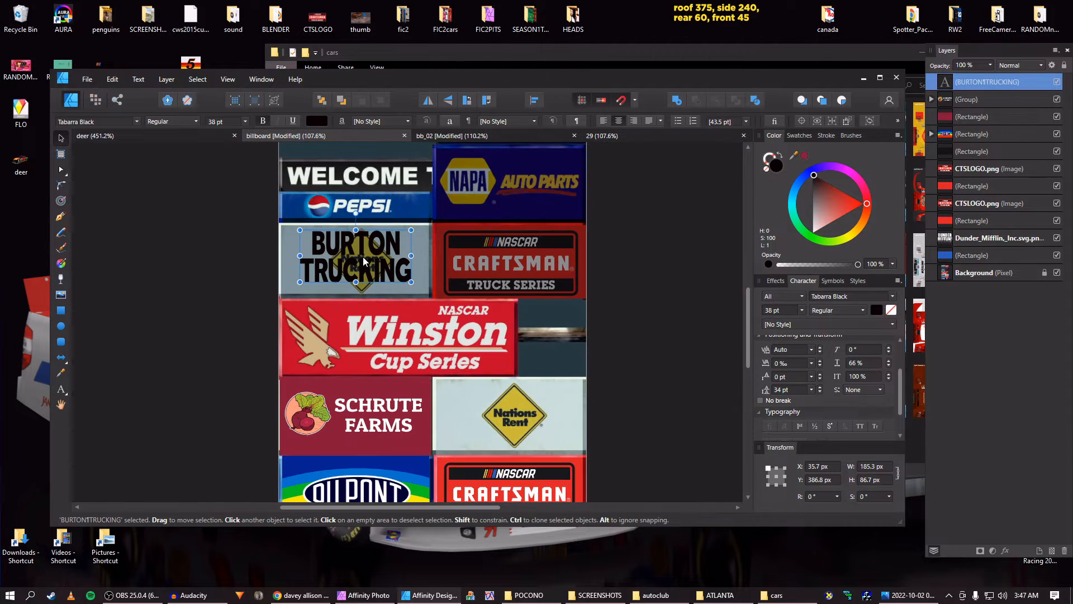
drag(364, 255, 364, 257)
Look over the billboard panels from NAPA down to Pepsi and Dunder Mifflin for signs that still need replacing
scroll(556, 367, down, 2)
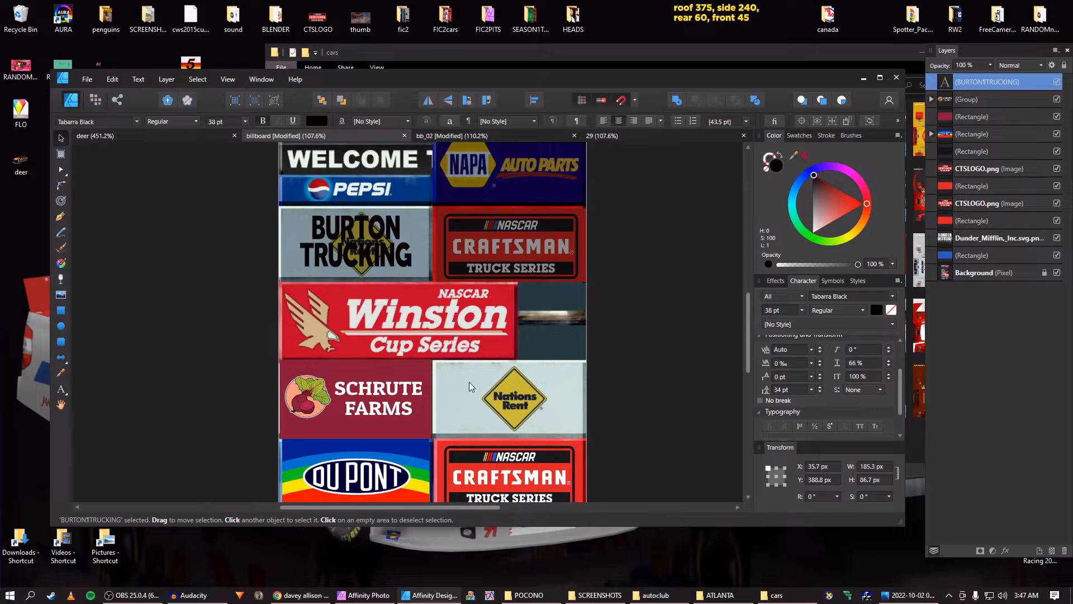
scroll(523, 391, down, 3)
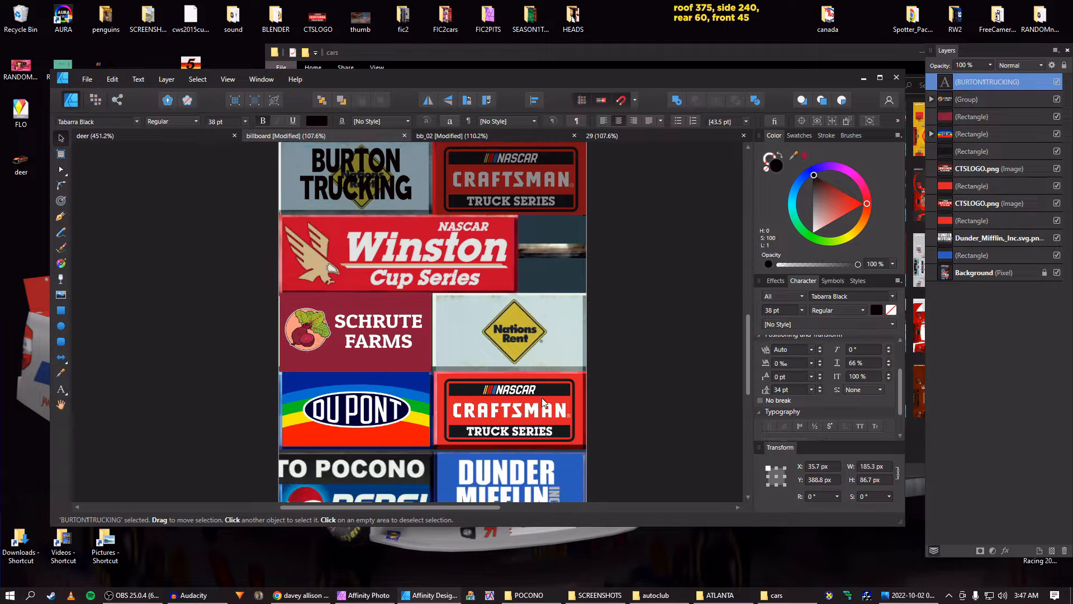
scroll(519, 326, down, 4)
scroll(519, 323, up, 8)
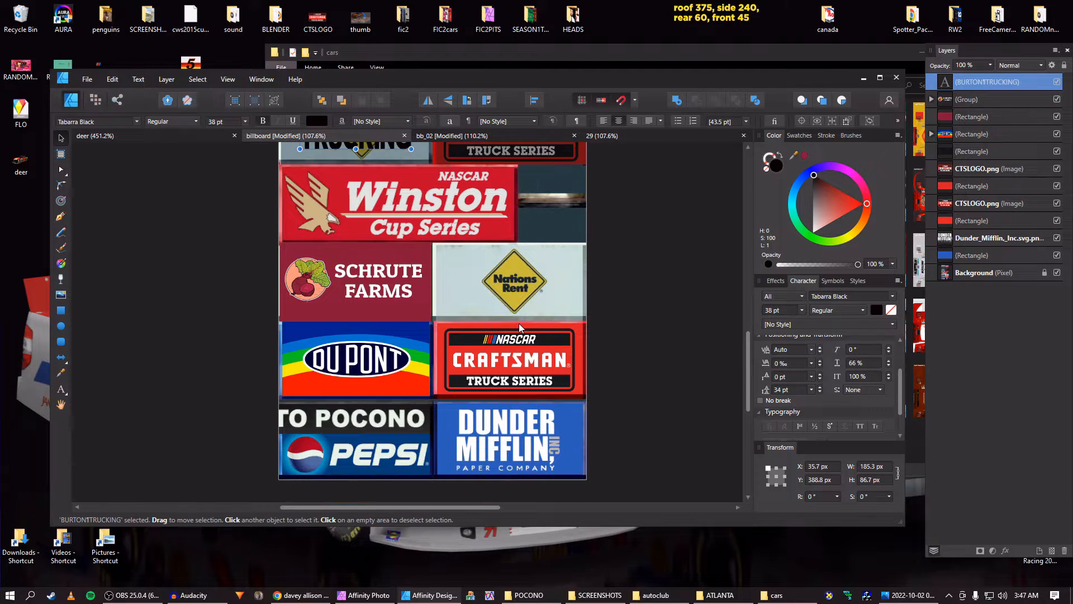
scroll(527, 287, up, 2)
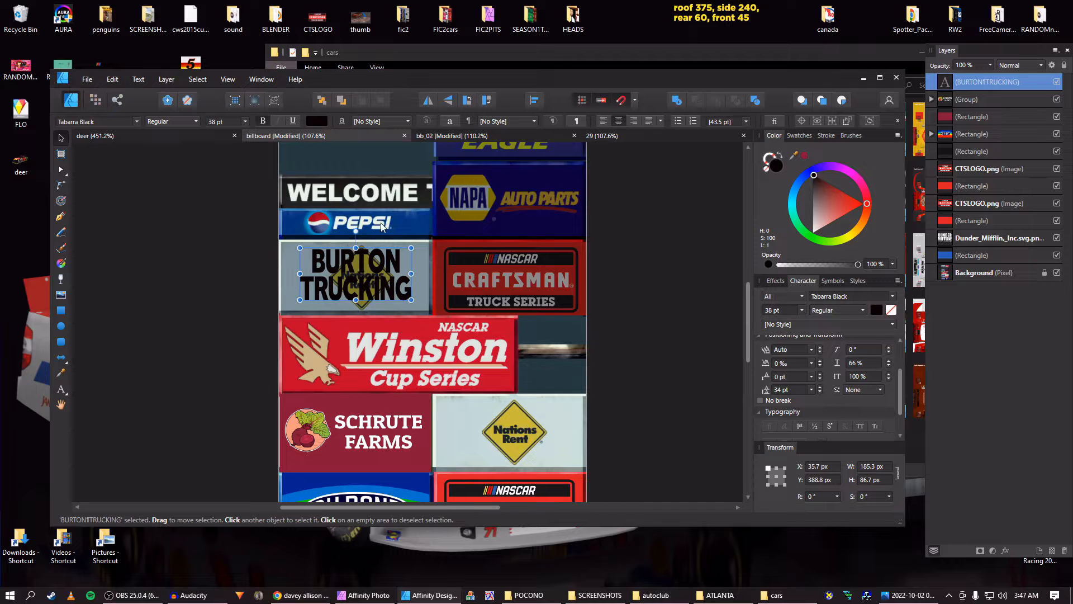
scroll(495, 319, down, 9)
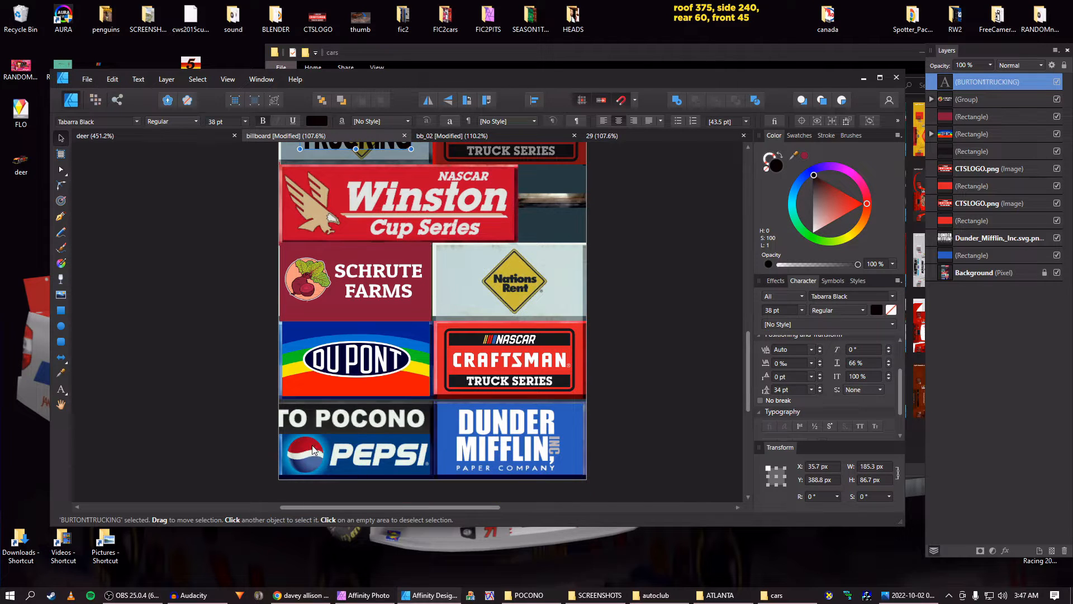
scroll(341, 449, up, 1)
scroll(345, 445, down, 1)
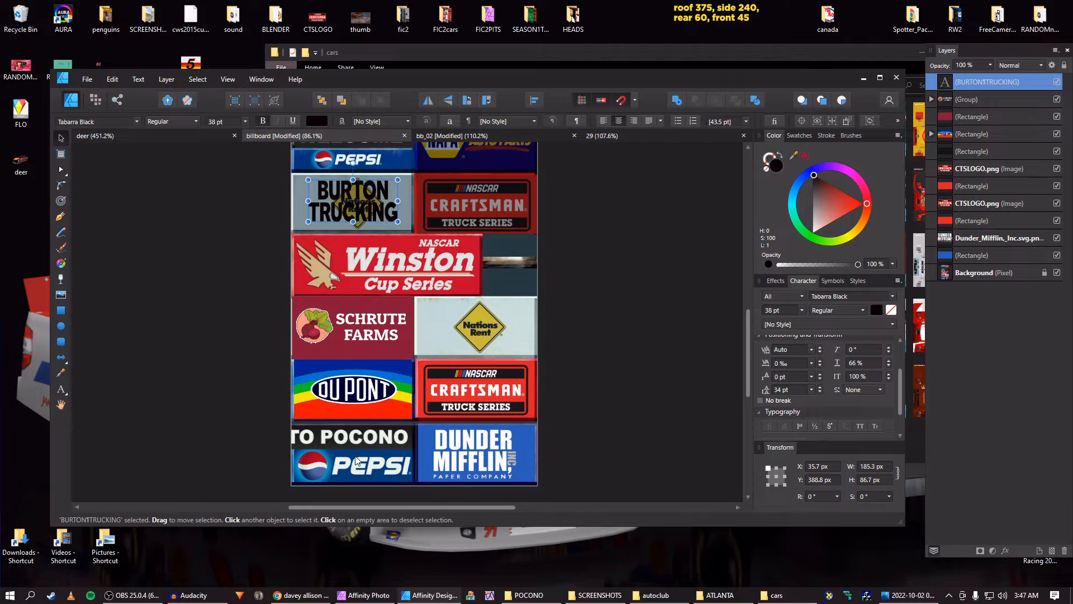
Nudge the BURTON TRUCKING text down 2 px to Y 390.8 px on the grey panel
scroll(355, 462, up, 3)
scroll(357, 467, down, 2)
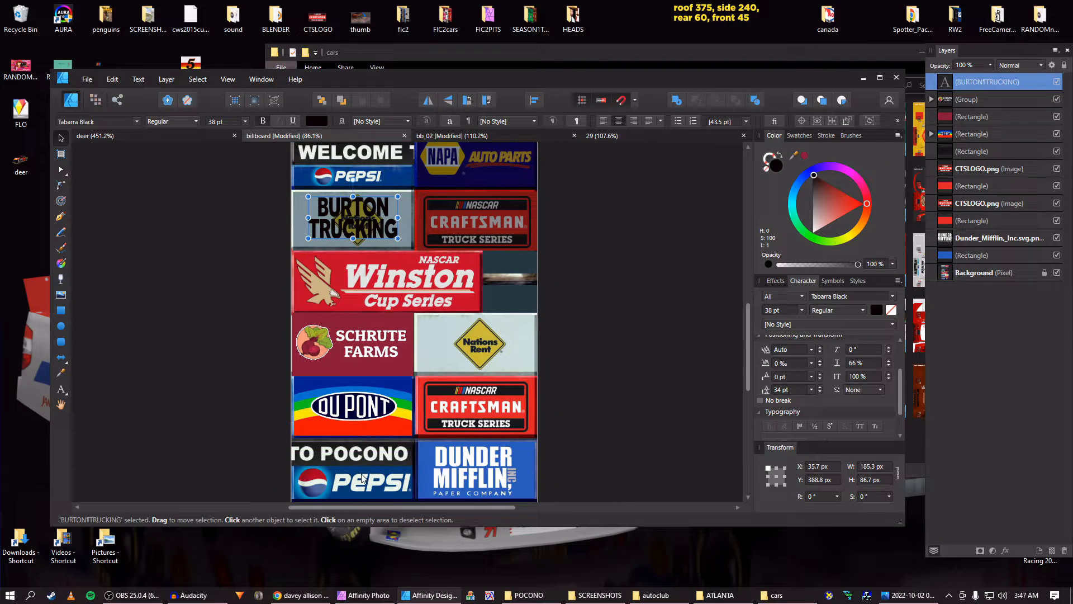
scroll(360, 473, up, 3)
scroll(360, 472, down, 3)
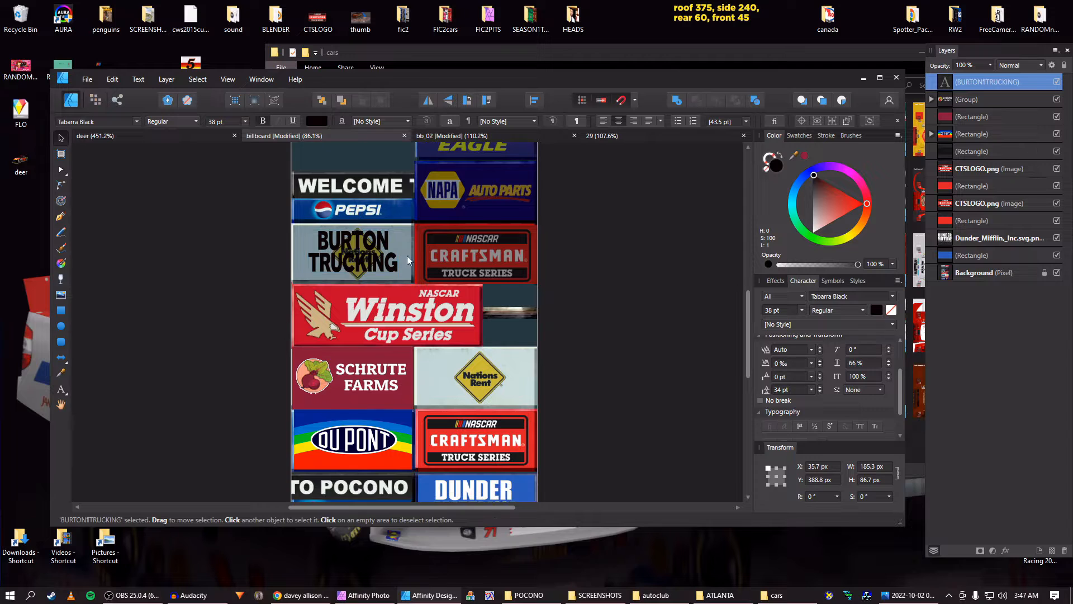
scroll(615, 435, down, 5)
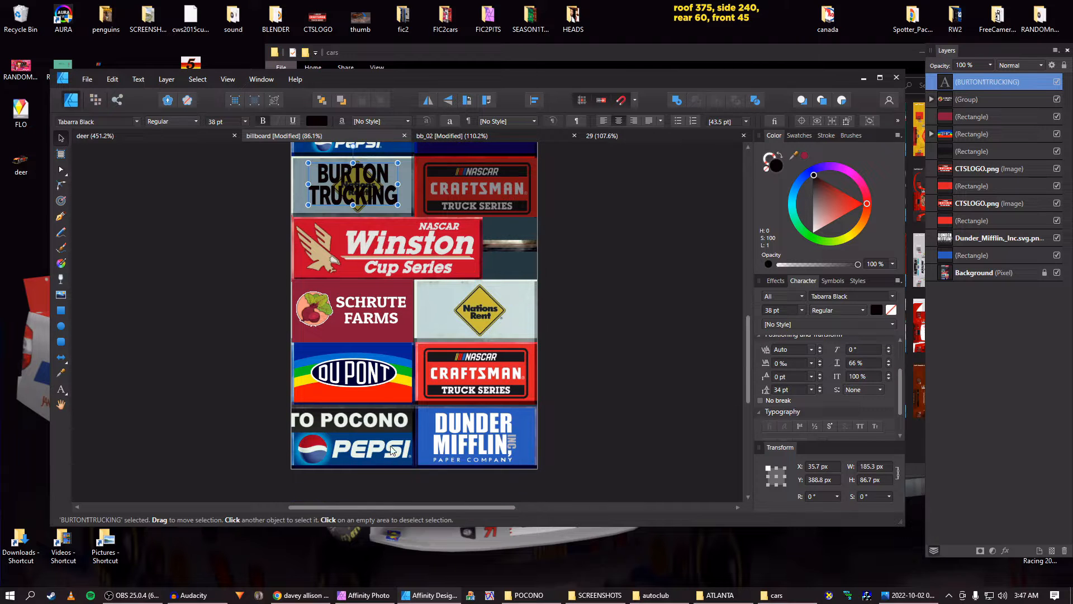
scroll(546, 408, up, 6)
scroll(545, 403, up, 1)
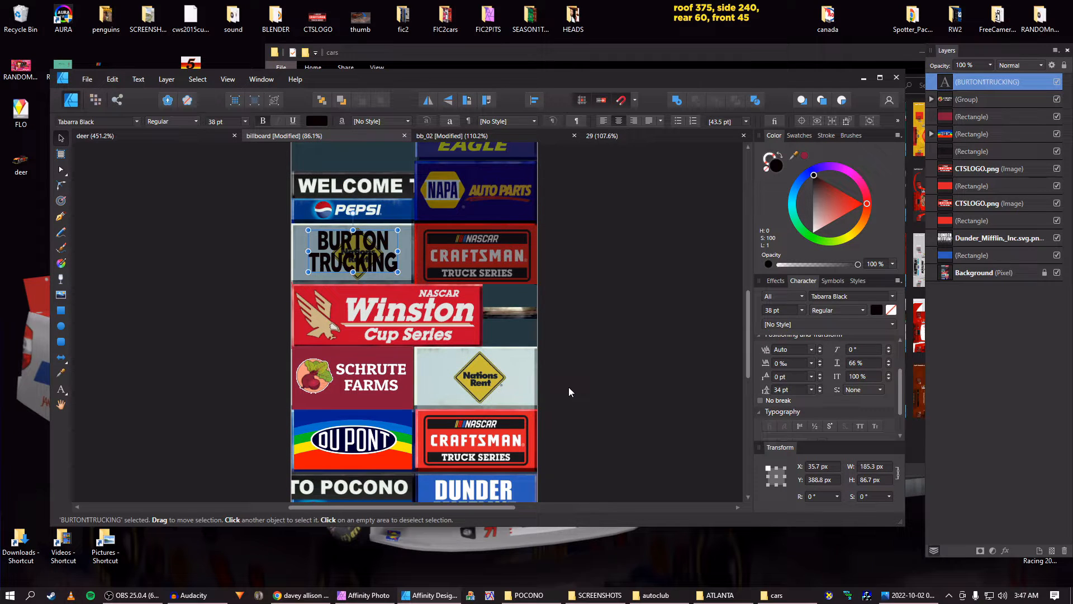
key(Down)
key(Down)
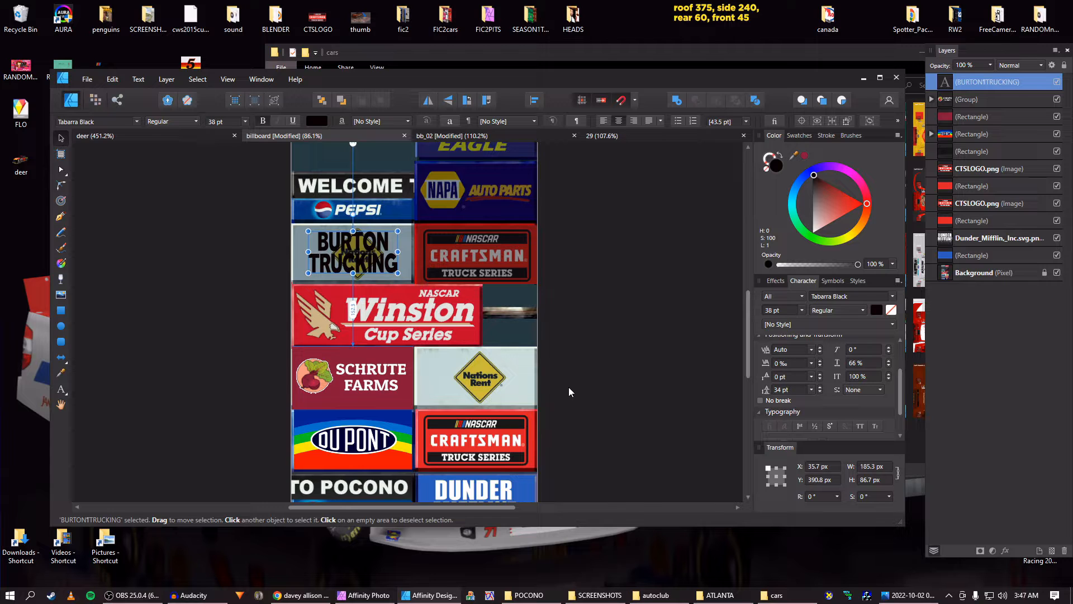
Set the BURTON TRUCKING text's leading override to 37 pt and shift the text right to X 57.7 px
scroll(360, 269, up, 3)
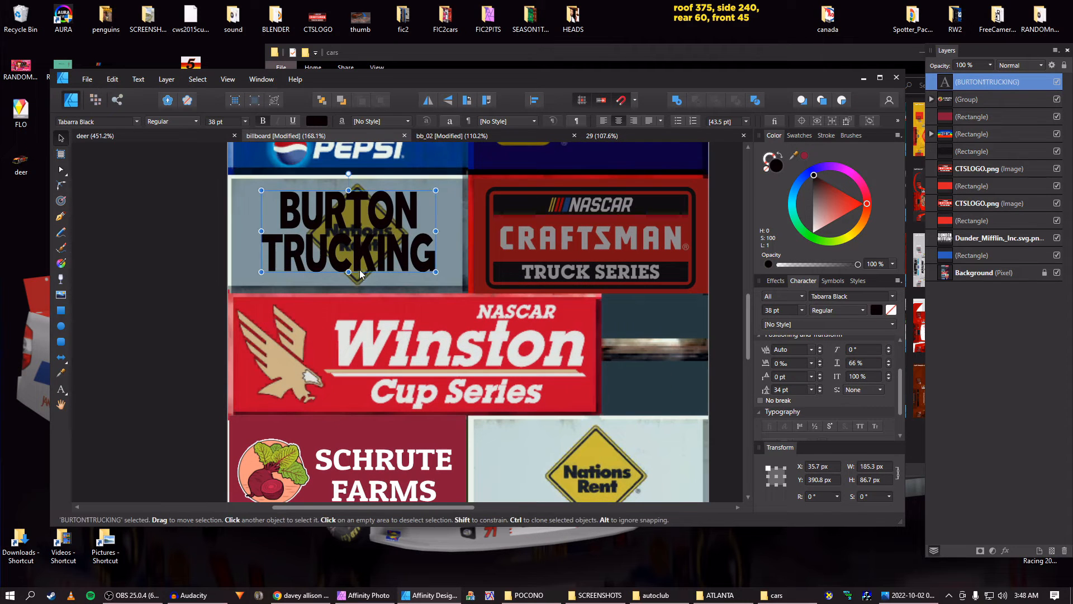
scroll(360, 270, up, 1)
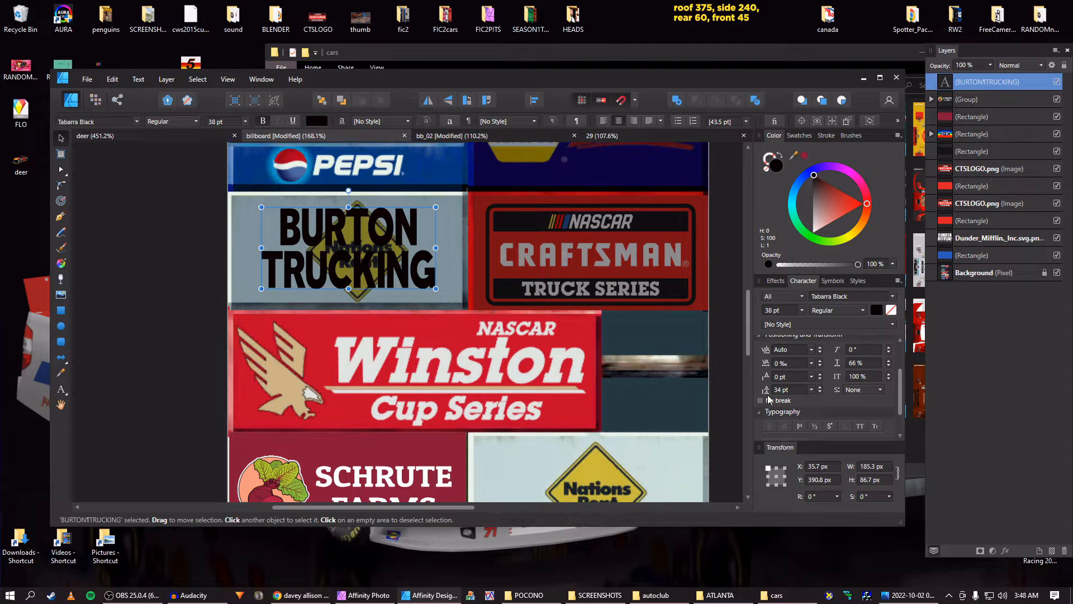
scroll(789, 394, up, 3)
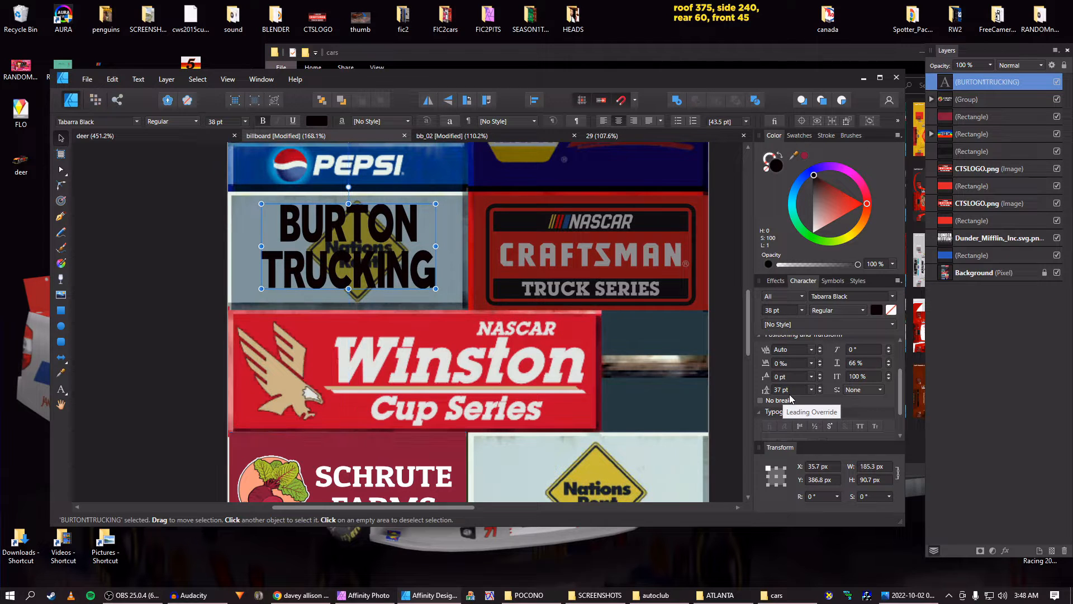
key(shift+Right)
key(shift+Right)
key(shift+Right)
key(Right)
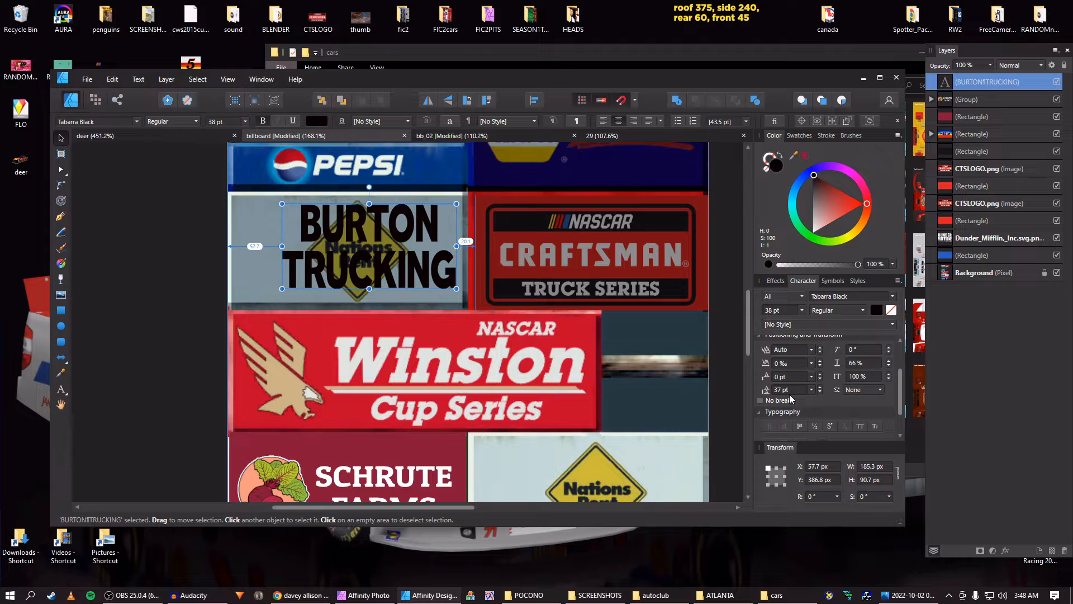
Copy the Pork-Chop Express pig logo from the lower side of the car in document 29 into the billboard document
click(601, 136)
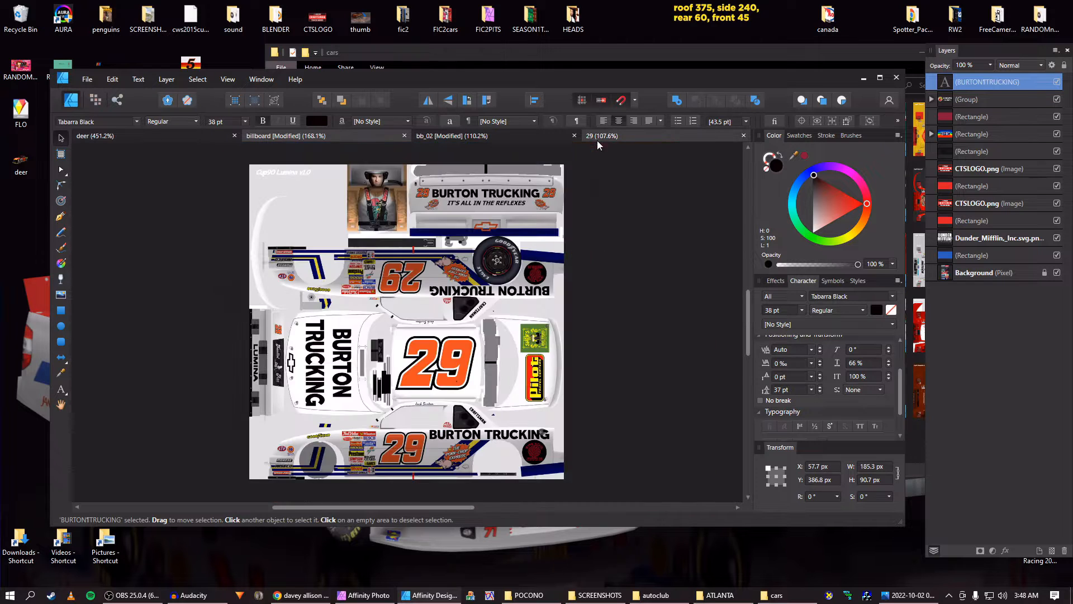
scroll(470, 444, up, 3)
click(551, 440)
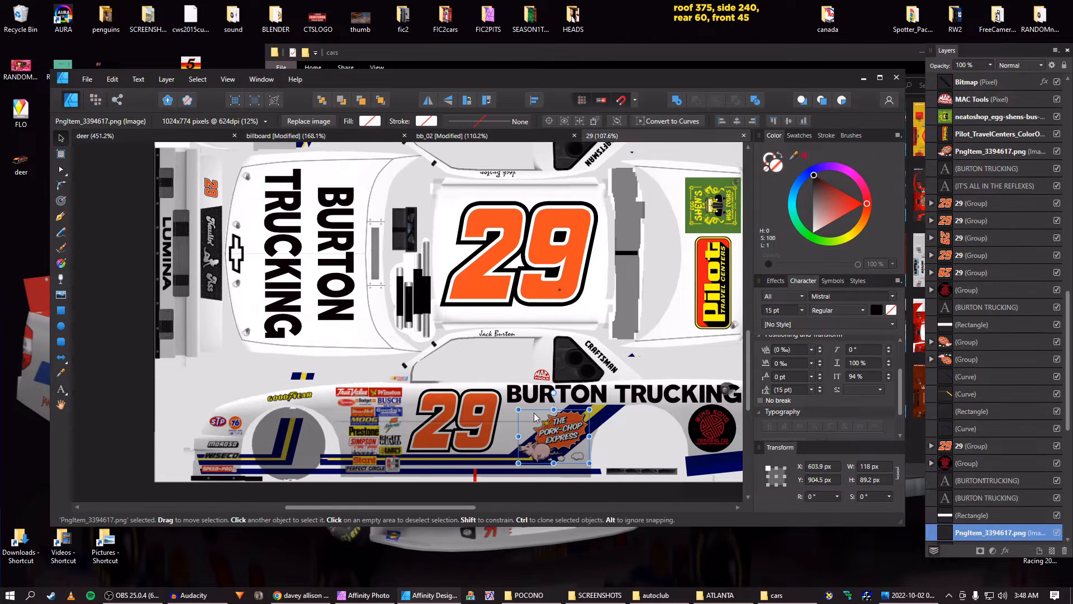
click(457, 140)
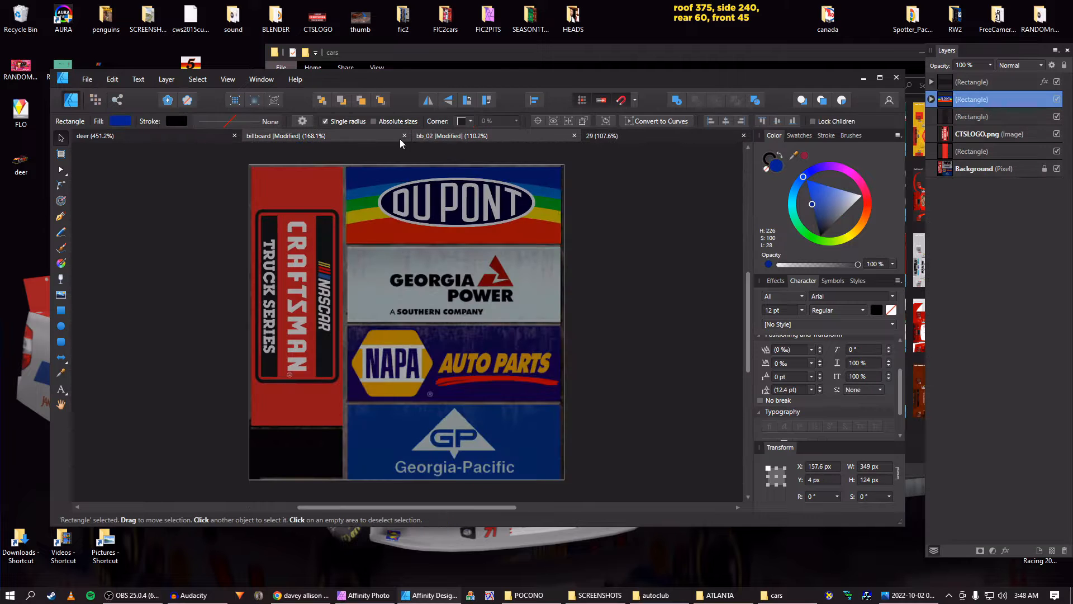
click(366, 136)
key(ctrl+v)
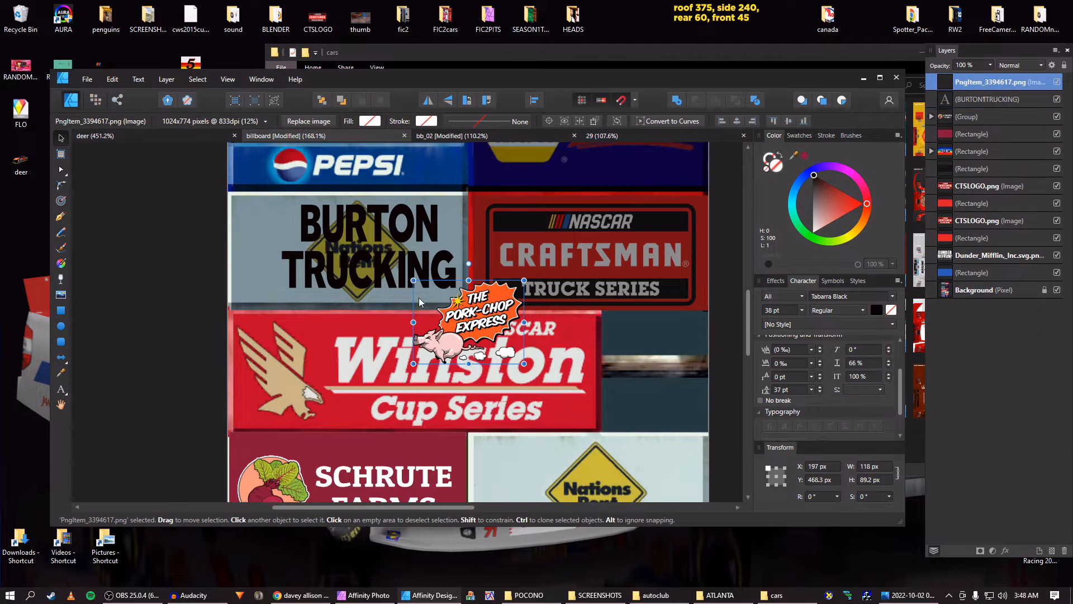
Scale the Pork-Chop Express logo to about 68 × 52 px, place it left of BURTON TRUCKING, and order it below the text layer
drag(418, 297, 259, 227)
mouse_move(364, 211)
mouse_down()
mouse_move(317, 246)
mouse_move(269, 239)
mouse_up()
drag(951, 89, 941, 111)
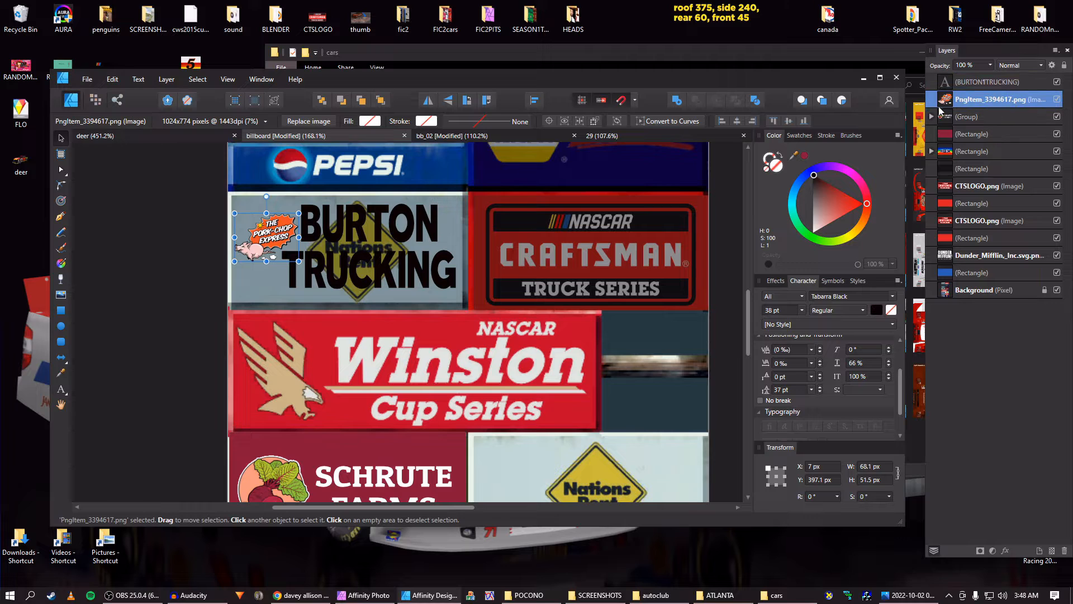
click(211, 289)
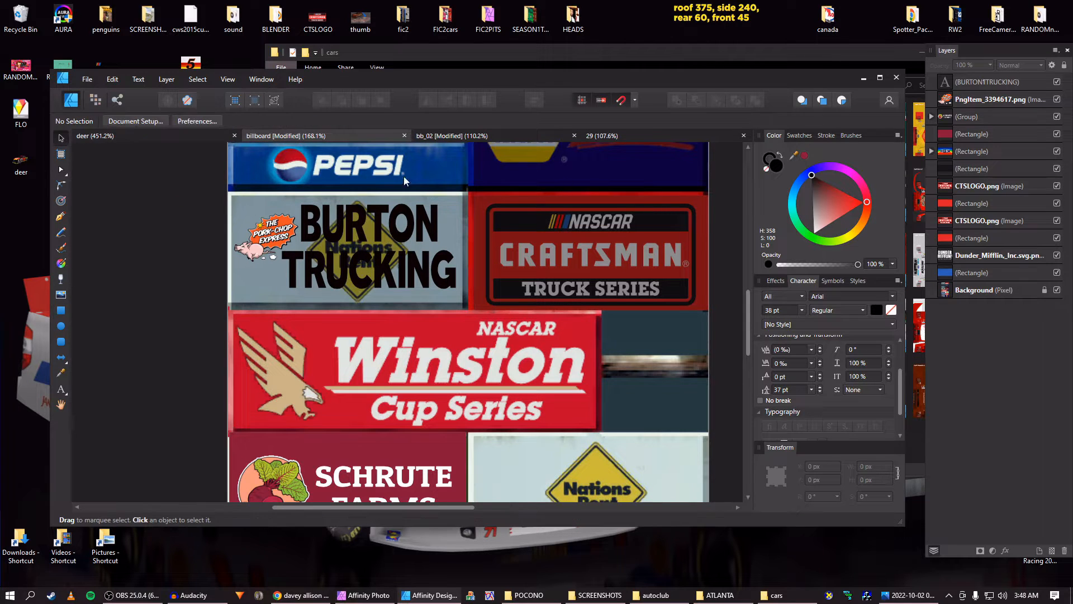
Duplicate the red rectangle of the darker Craftsman panel and shift the copy left to X 3 px behind the BURTON TRUCKING text
click(959, 204)
key(ctrl+j)
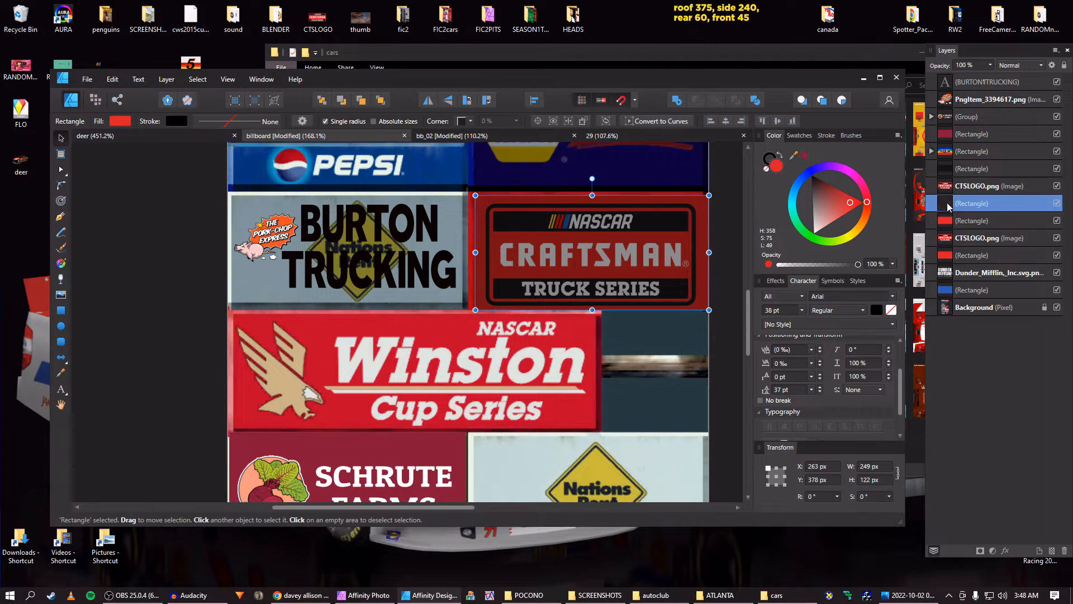
key(shift+Left)
key(shift+Left)
key(shift+Left)
key(shift+Left)
key(shift+Left)
key(shift+Left)
key(shift+Left)
key(shift+Left)
key(shift+Left)
key(shift+Left)
key(shift+Left)
key(shift+Left)
key(shift+Left)
key(shift+Left)
key(shift+Left)
key(shift+Left)
key(shift+Left)
key(shift+Left)
key(shift+Left)
key(shift+Left)
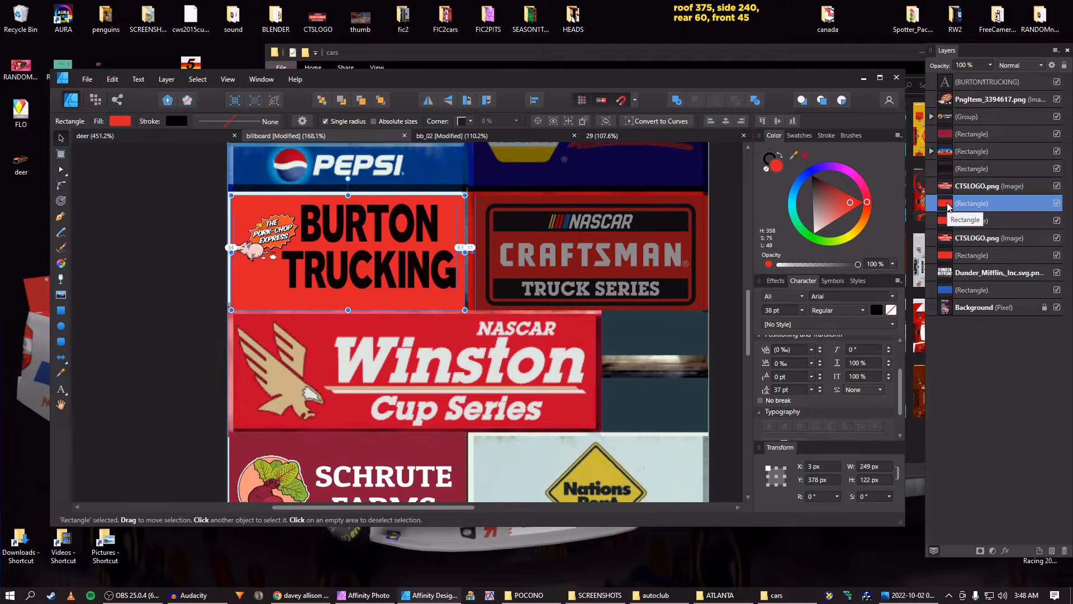
key(shift+Left)
key(shift+Left)
key(shift+Right)
Resize the rectangle behind BURTON TRUCKING to 247 × 115 px and fill it light grey with lightness 88
key(alt)
scroll(465, 252, up, 3)
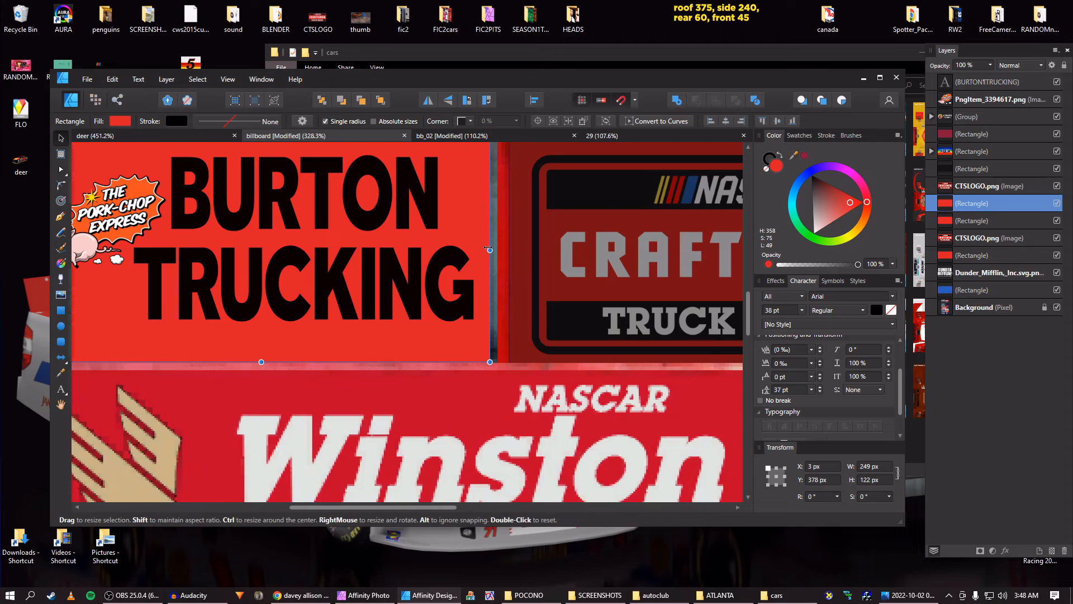
drag(490, 249, 485, 249)
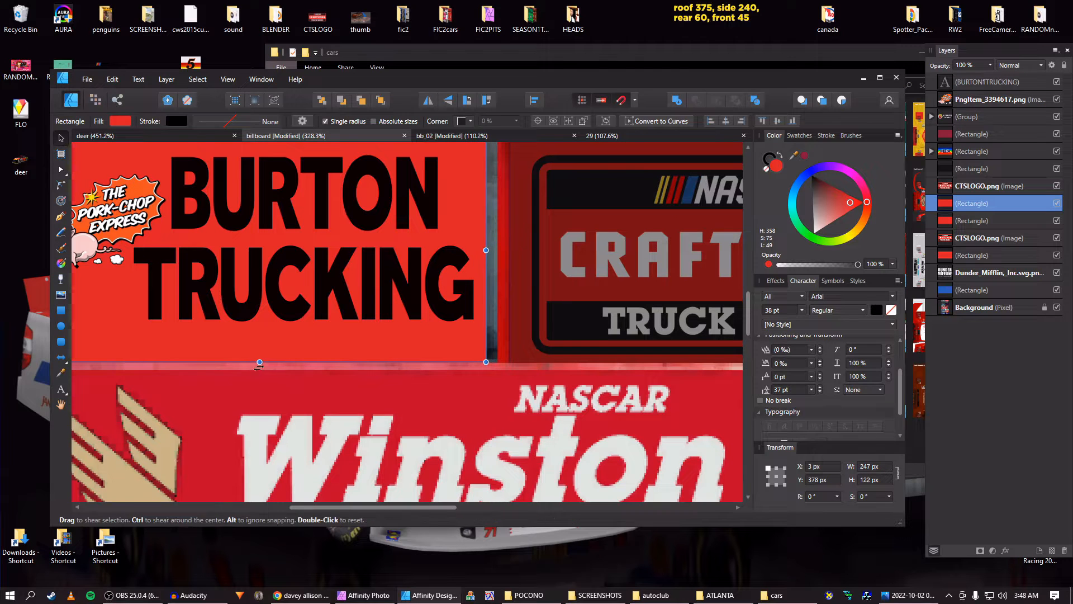
mouse_move(258, 362)
mouse_down()
mouse_move(260, 340)
mouse_move(261, 349)
mouse_up()
scroll(262, 324, down, 4)
scroll(262, 306, up, 3)
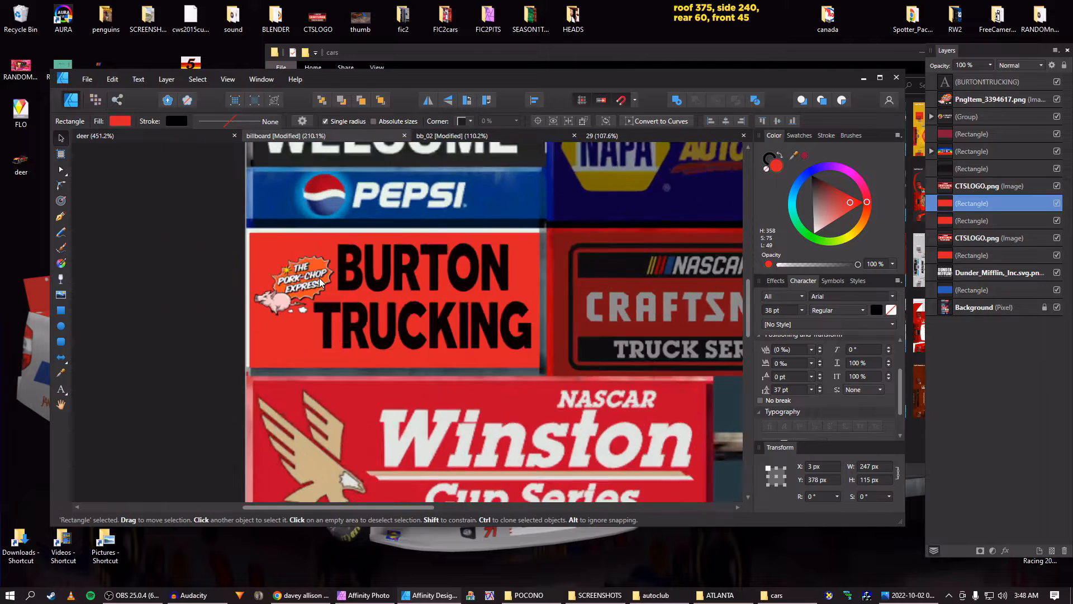
drag(838, 210, 798, 232)
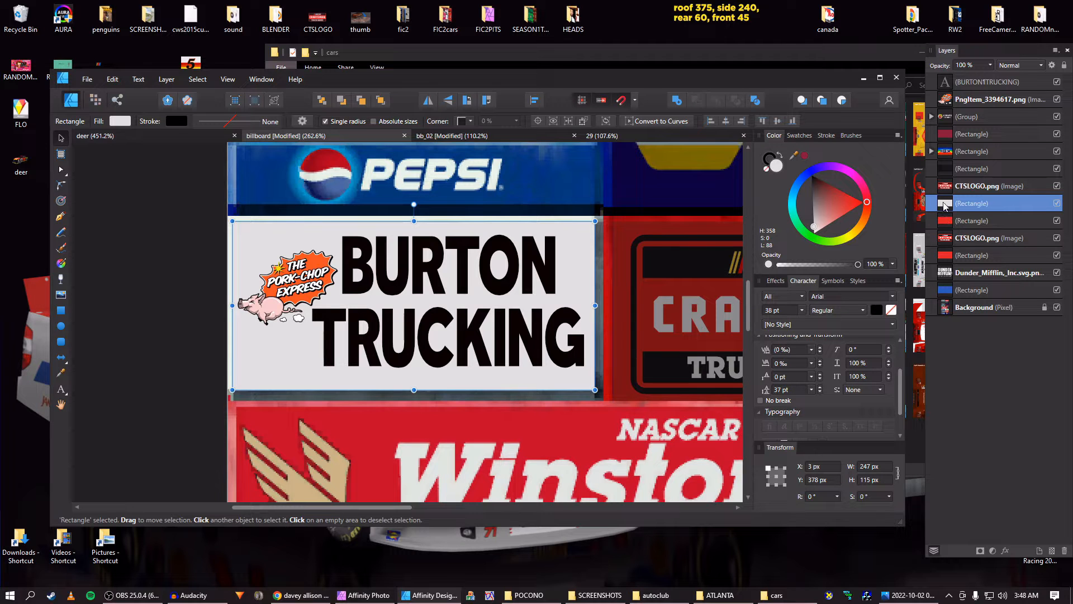
Overlay a black copy of the light grey rectangle above all layers at 50% opacity, and order the original directly below the pig logo
drag(944, 207, 945, 77)
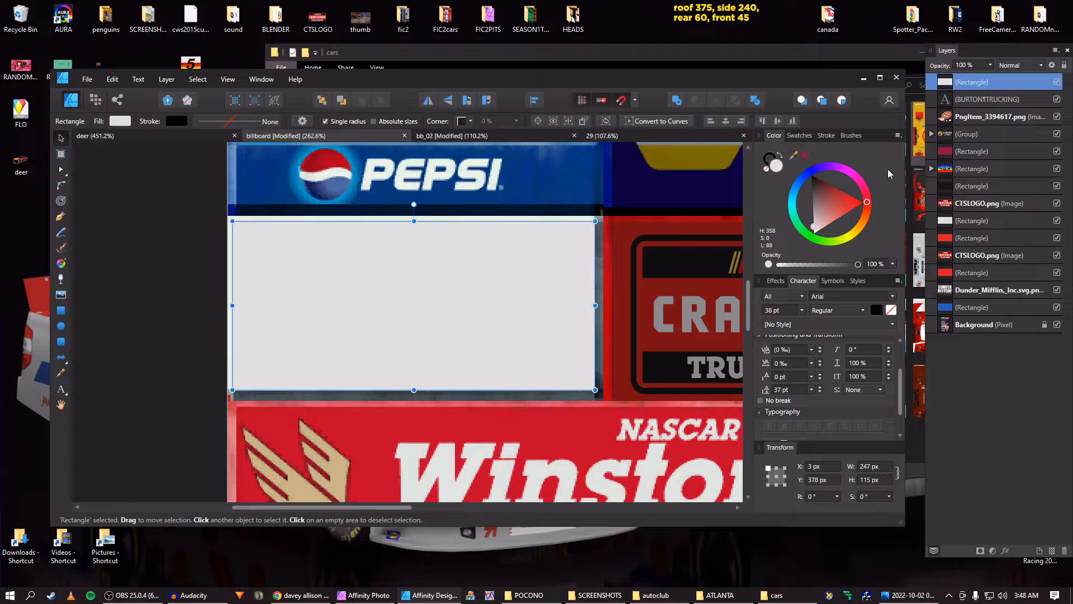
click(810, 174)
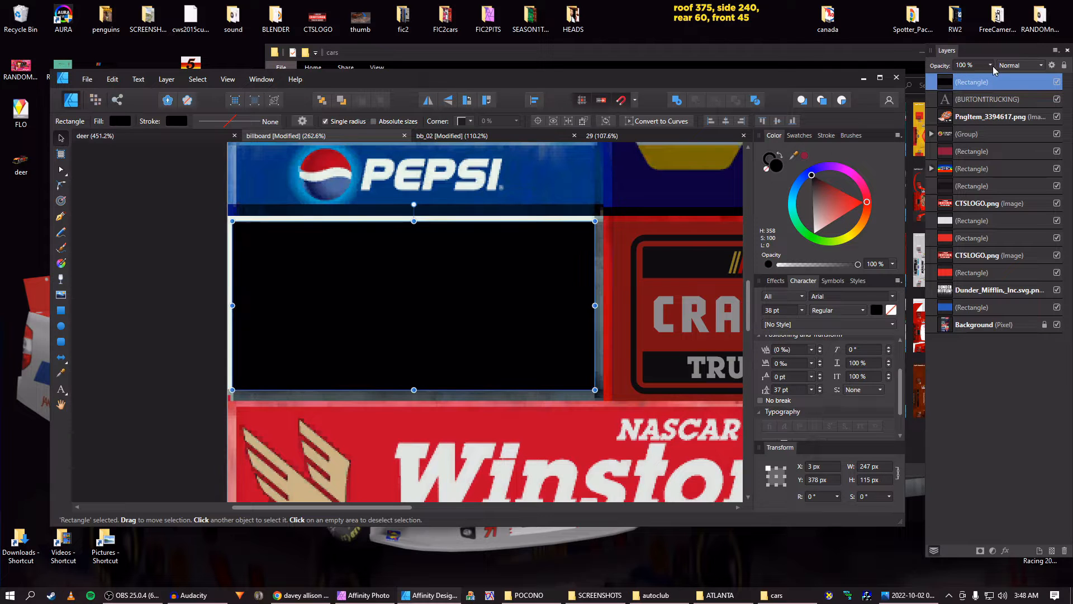
drag(994, 69, 956, 81)
scroll(700, 265, down, 3)
drag(687, 274, 529, 270)
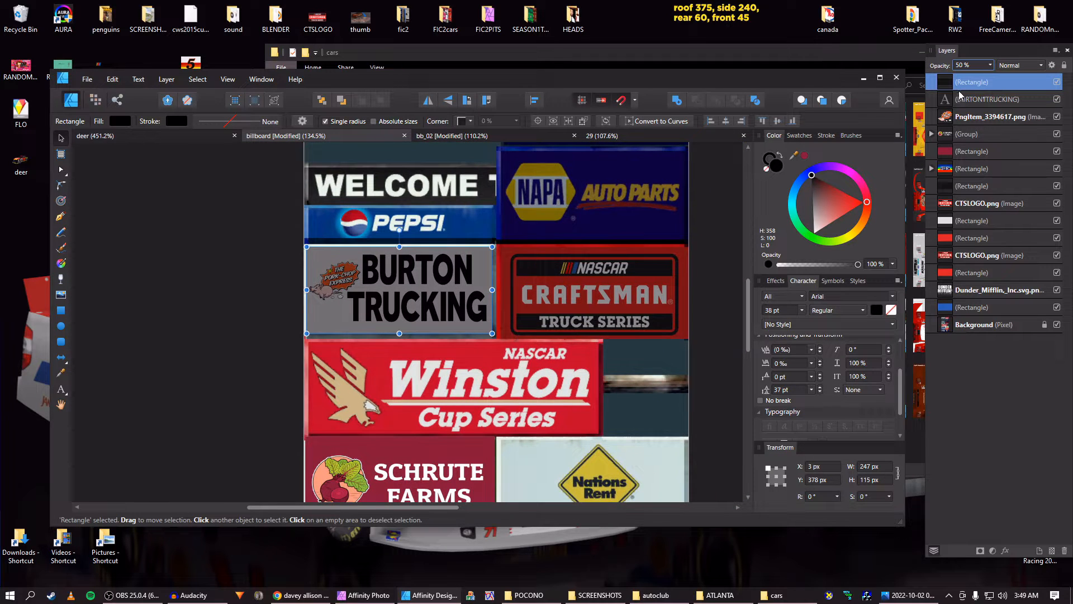
drag(962, 220, 952, 104)
Try shifting the overlay, text, pig logo and grey rectangle of the Burton Trucking billboard left together to X -7 px
click(954, 85)
shift+click(948, 132)
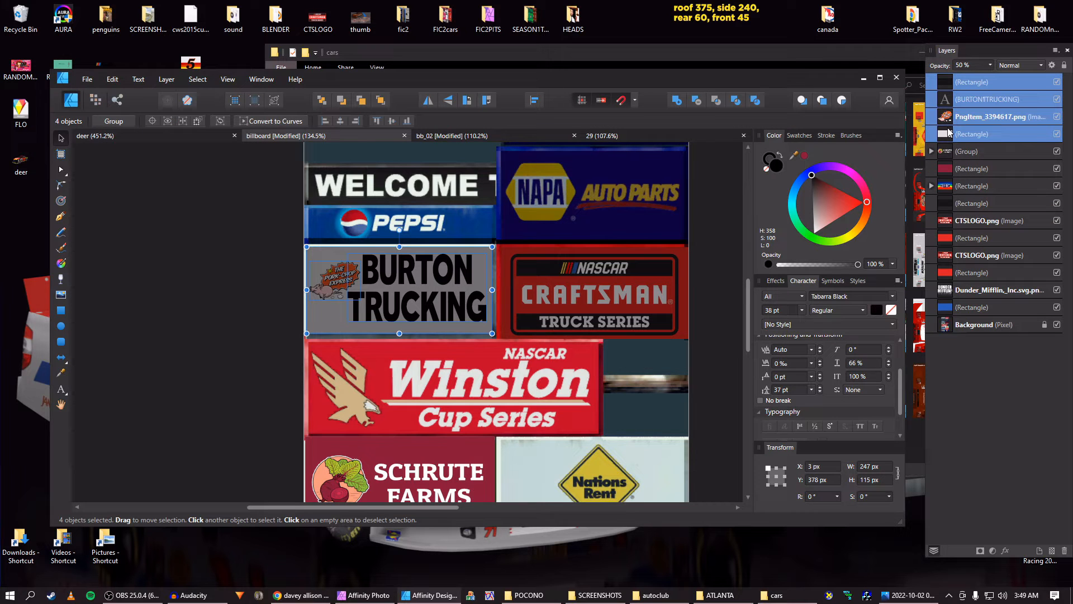
key(shift+Left)
key(shift+Left)
key(shift+Left)
key(shift+Right)
key(shift+Right)
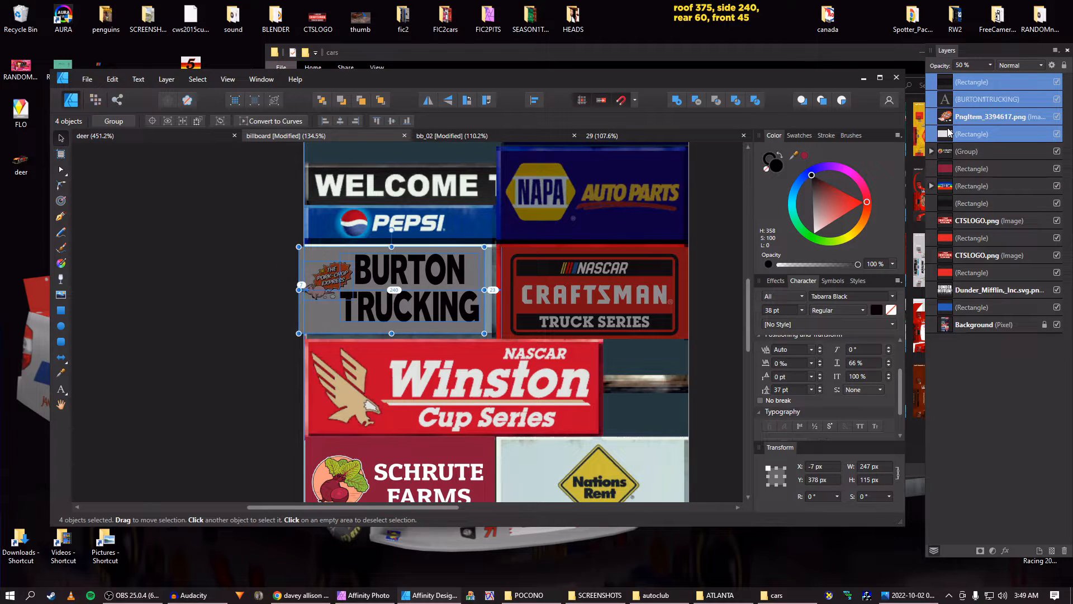
scroll(492, 280, up, 5)
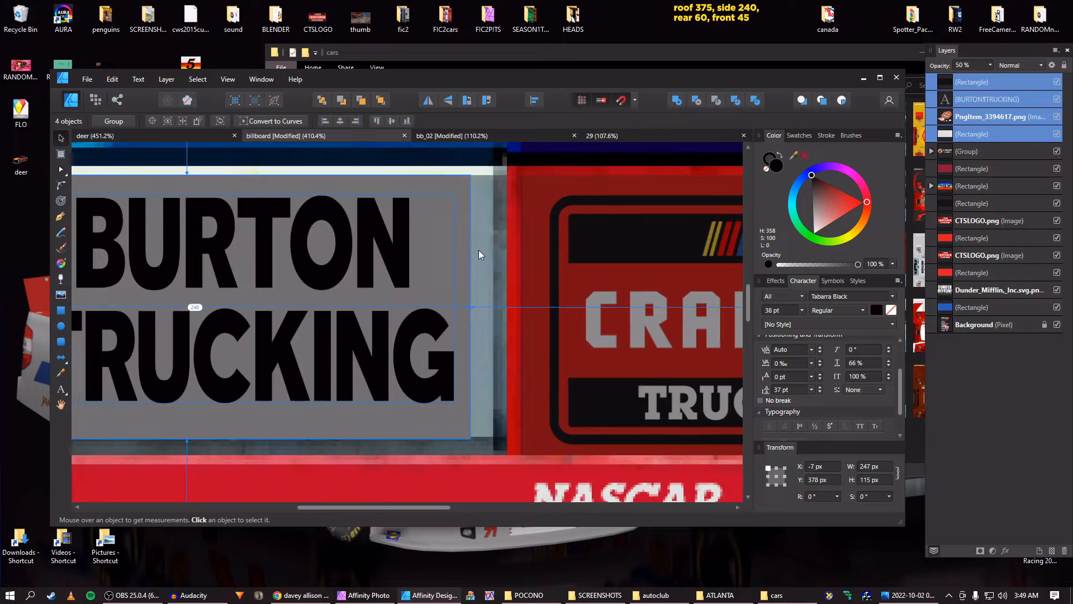
scroll(478, 250, up, 1)
scroll(478, 252, down, 3)
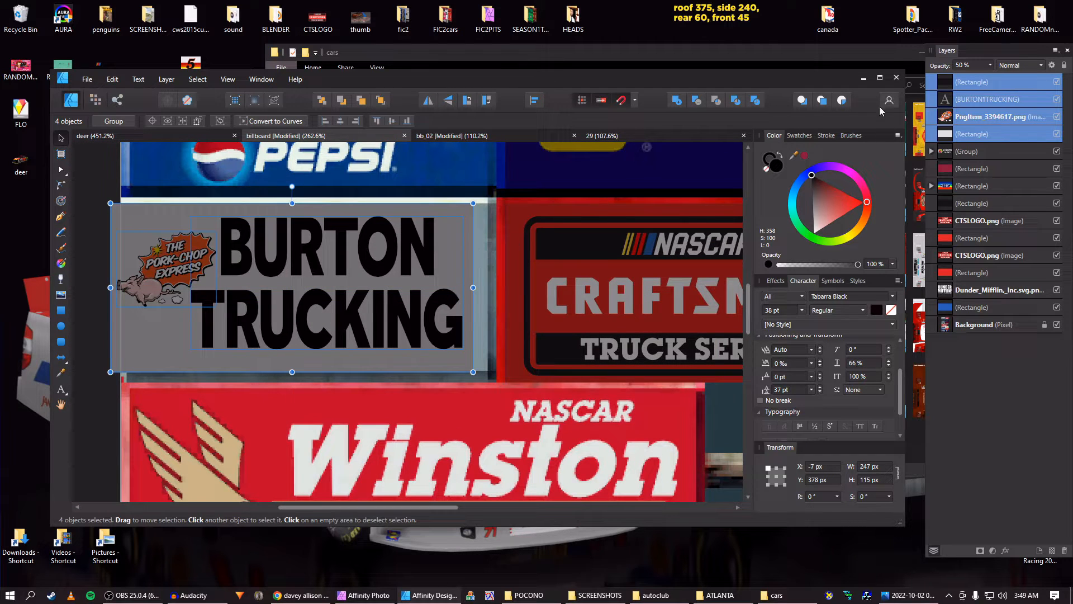
Recolour the billboard's semi-transparent overlay rectangle to a dark greyish blue with H 228, S 27, L 24
click(952, 85)
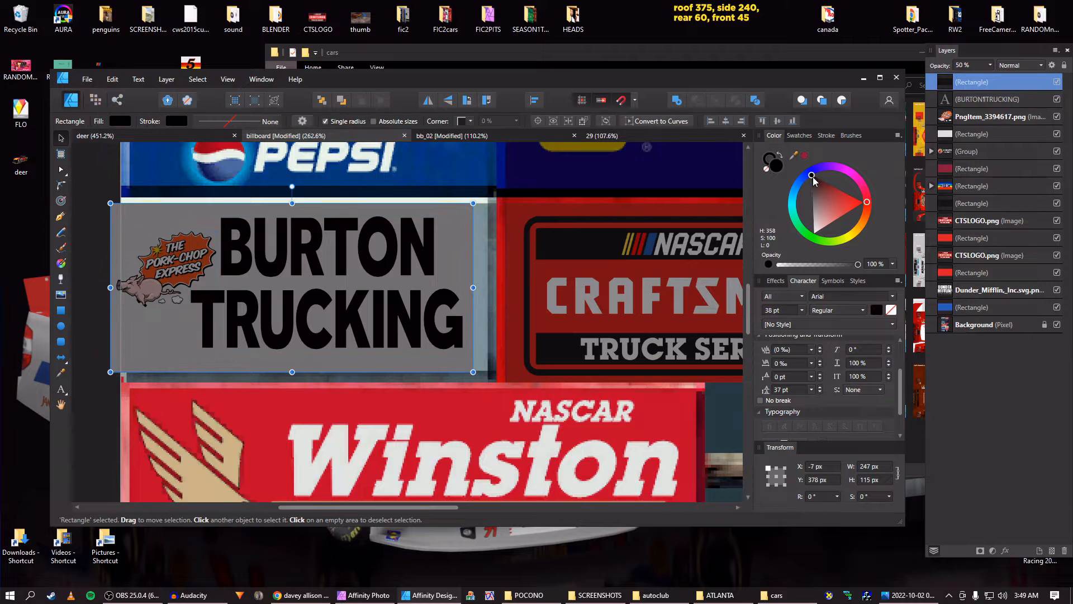
click(823, 200)
mouse_move(813, 178)
mouse_down()
mouse_move(805, 176)
mouse_move(811, 238)
mouse_move(827, 224)
mouse_up()
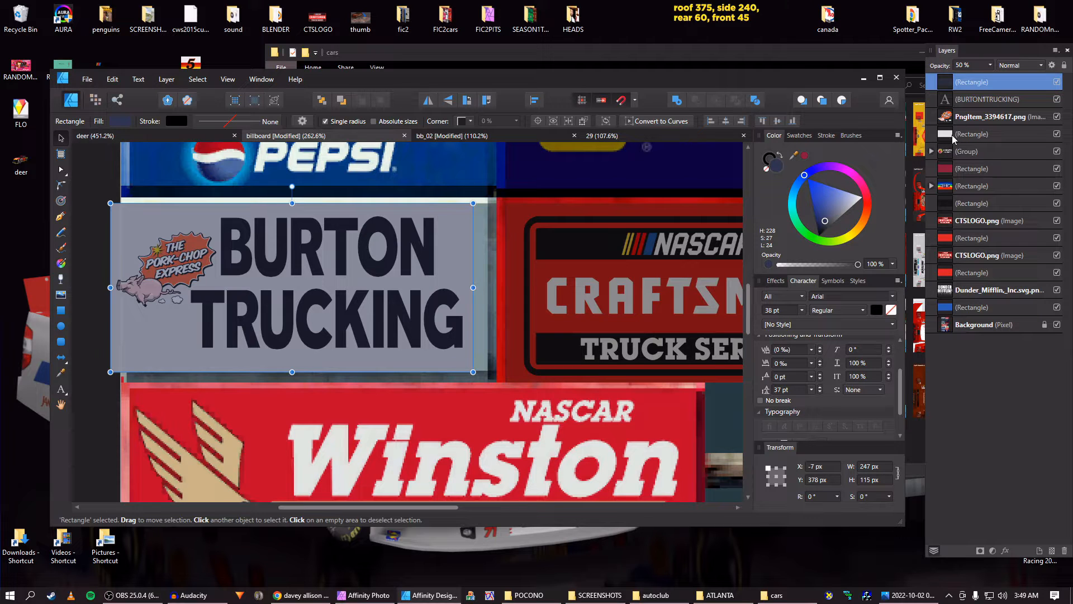
Move the four Burton Trucking billboard layers together back right to X 3 px and deselect them
shift+click(953, 137)
key(shift+Right)
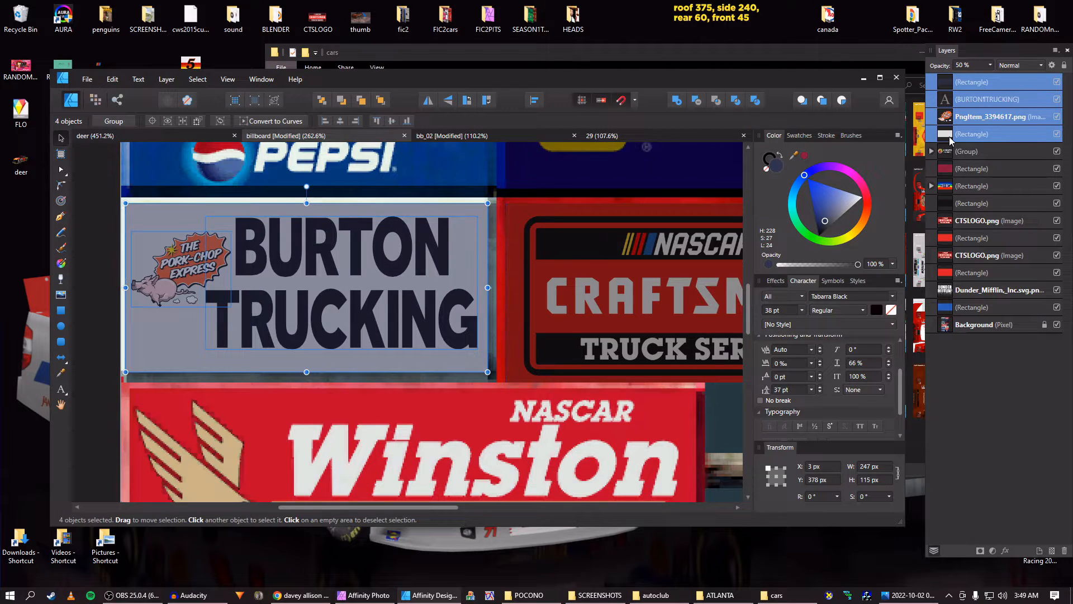
click(109, 334)
scroll(120, 323, down, 6)
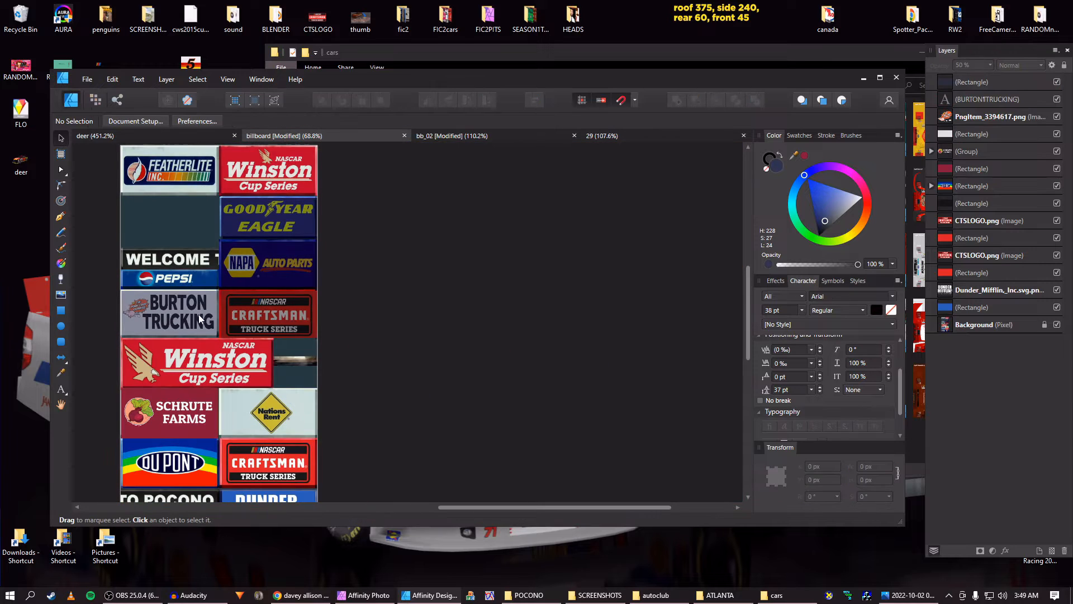
drag(318, 300, 487, 269)
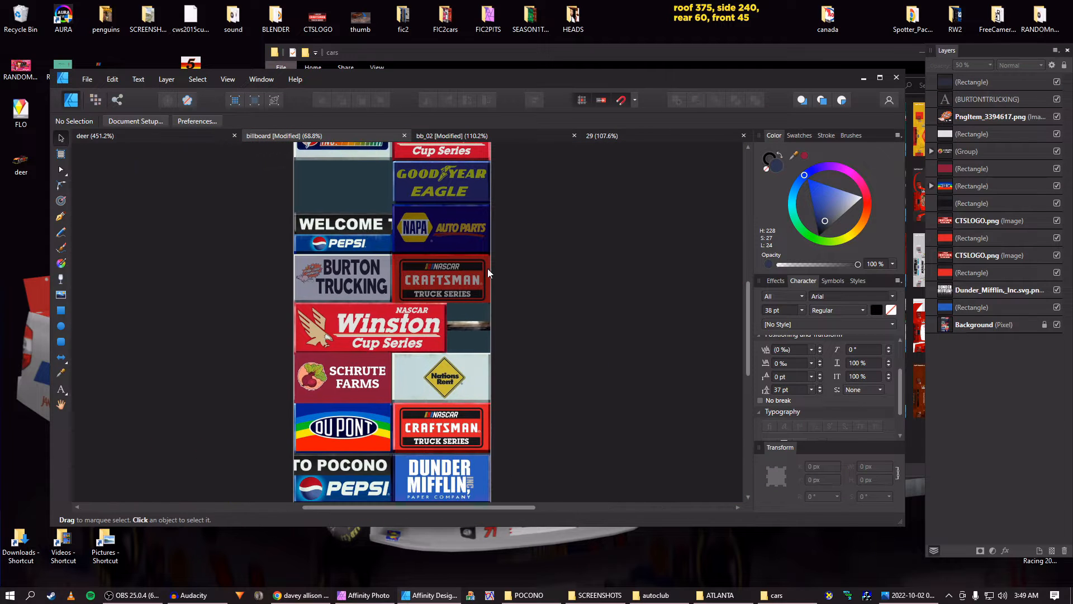
Nudge the BURTON TRUCKING text down to Y 392.8 px within its billboard
click(965, 134)
scroll(364, 267, up, 4)
scroll(369, 263, up, 1)
scroll(372, 258, up, 1)
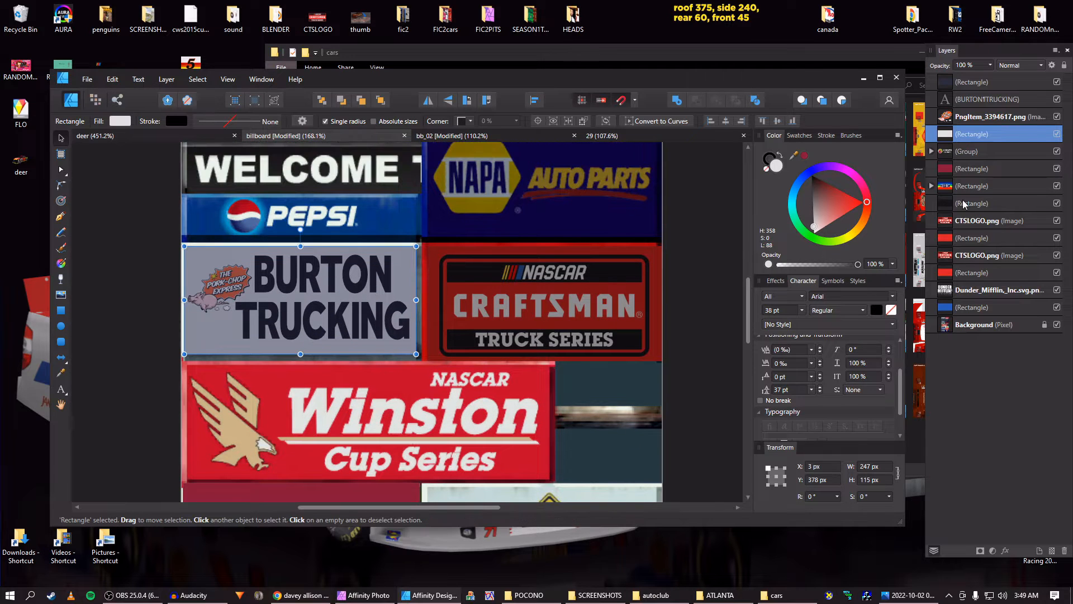
click(964, 104)
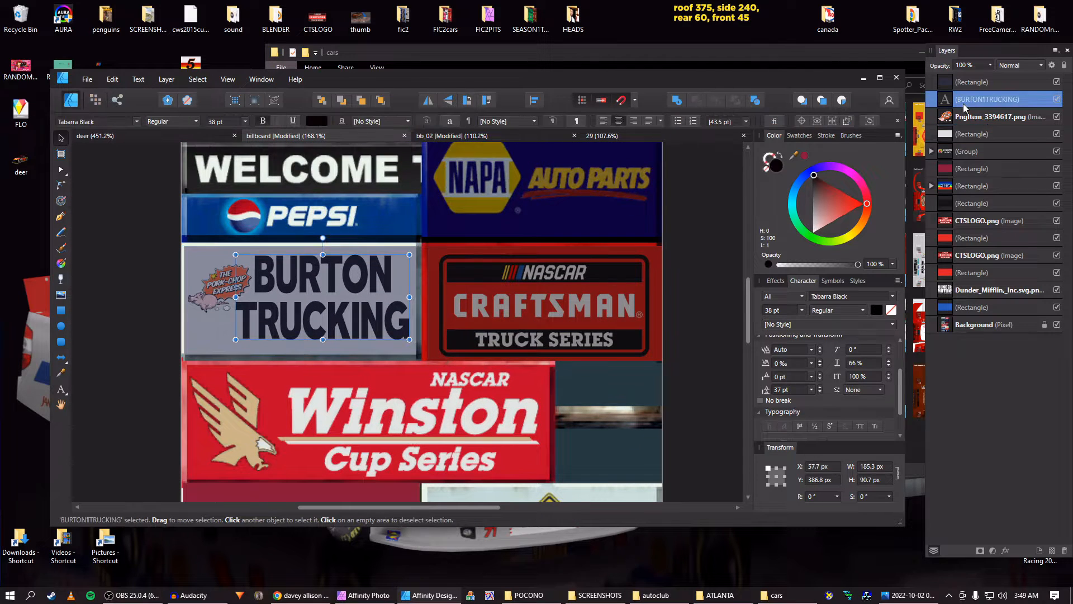
key(Down)
key(Down)
key(Down)
key(Down)
key(Down)
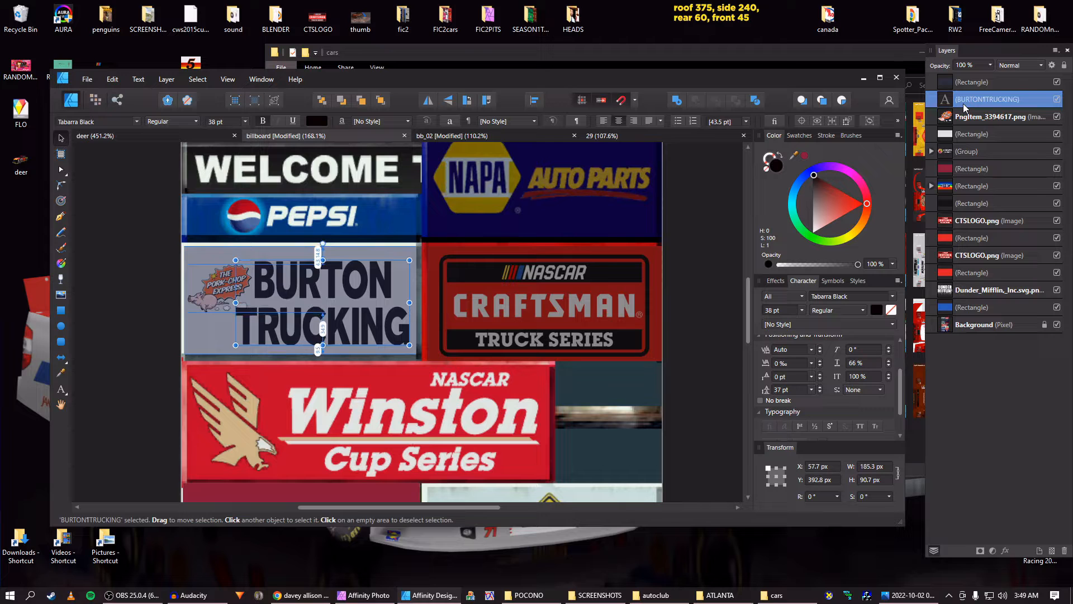
key(Down)
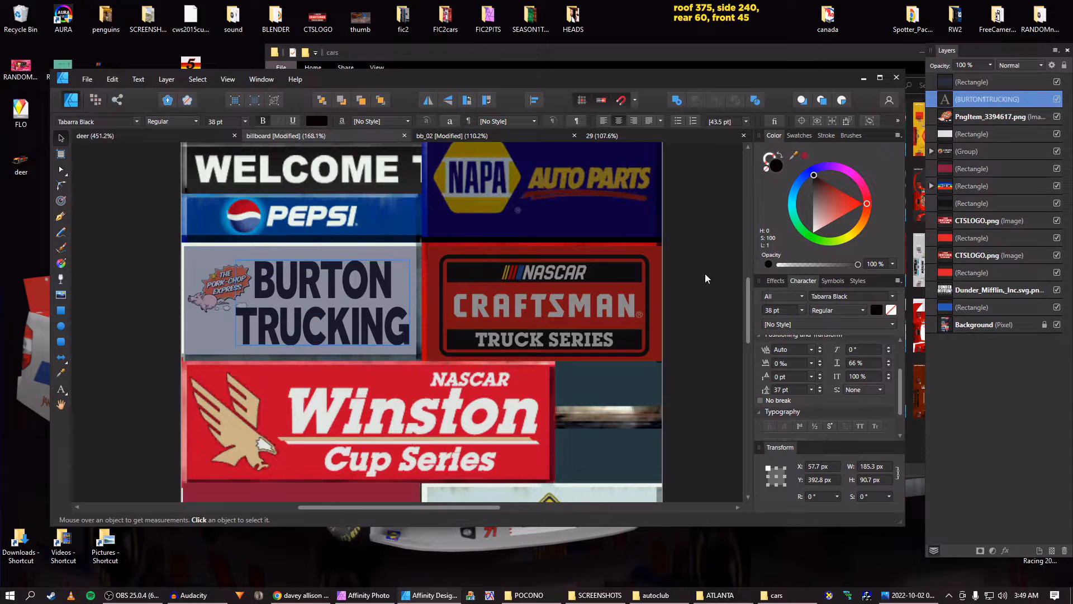
Save the billboard document
key(ctrl+0)
key(ctrl+s)
drag(611, 264, 542, 247)
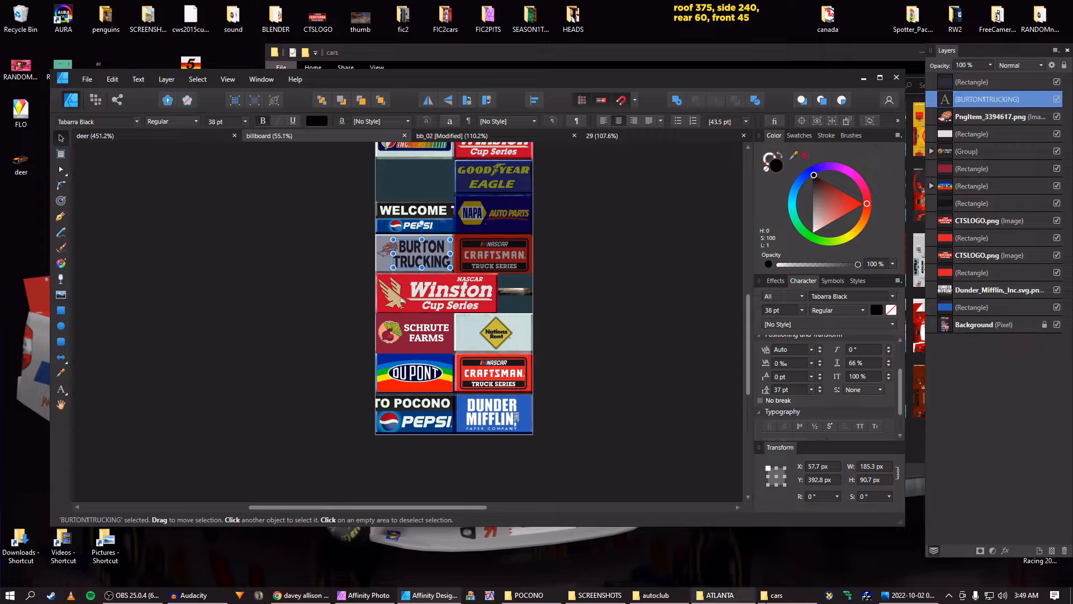
Switch to the photo viewer and browse the Pocono track screenshots to see where the sponsor signs stand
click(907, 596)
key(Left)
key(Left)
key(Left)
key(Left)
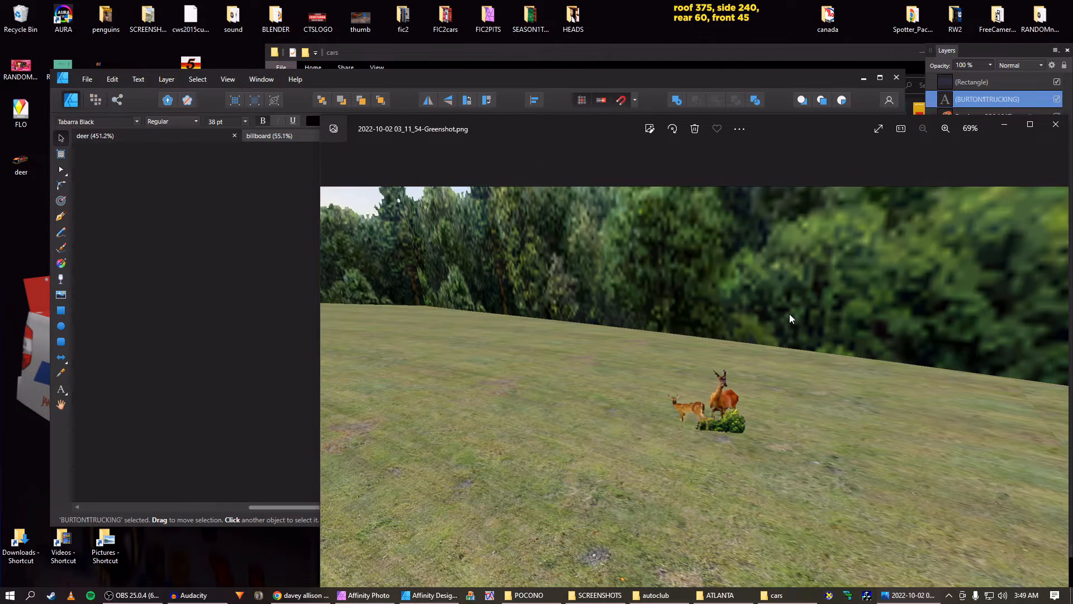
key(Right)
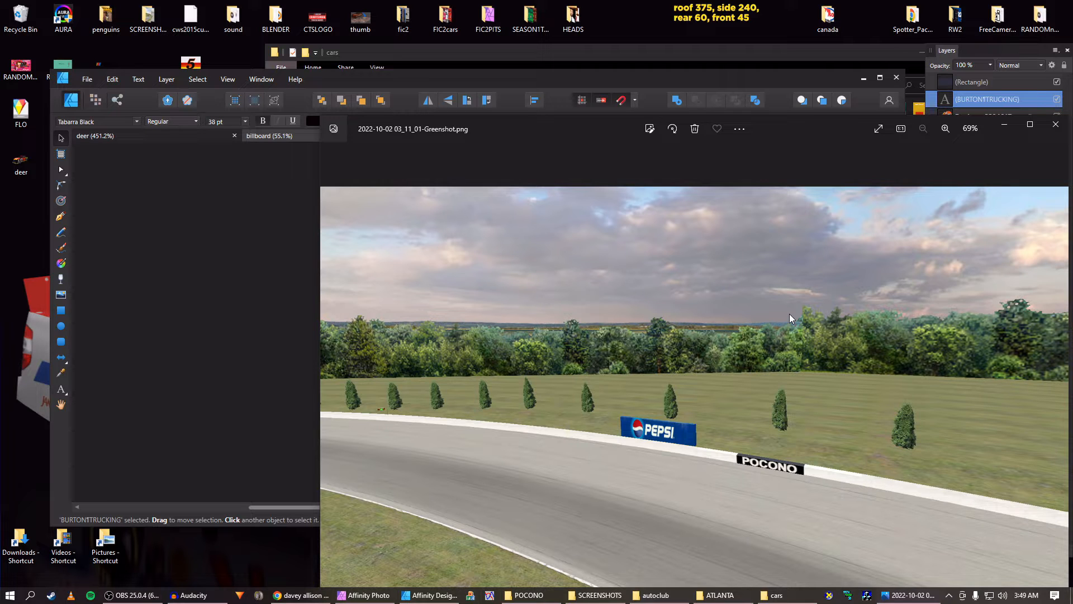
key(Left)
key(Right)
key(Right)
key(Left)
key(Right)
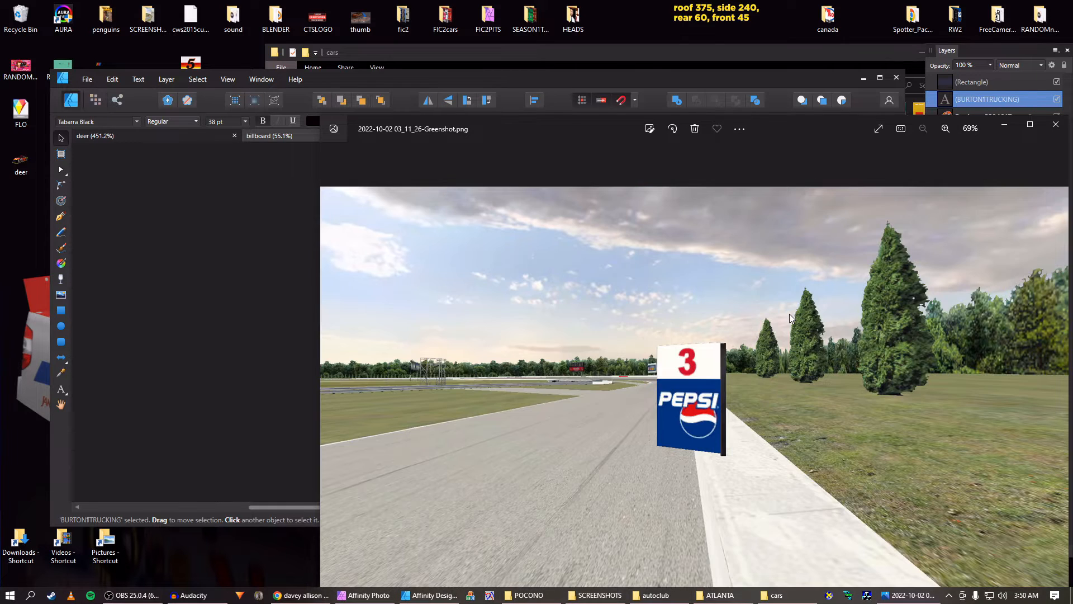
Return to Affinity Designer to review the billboard texture's sponsor panels, and check the texture files in the POCONO folder
click(291, 327)
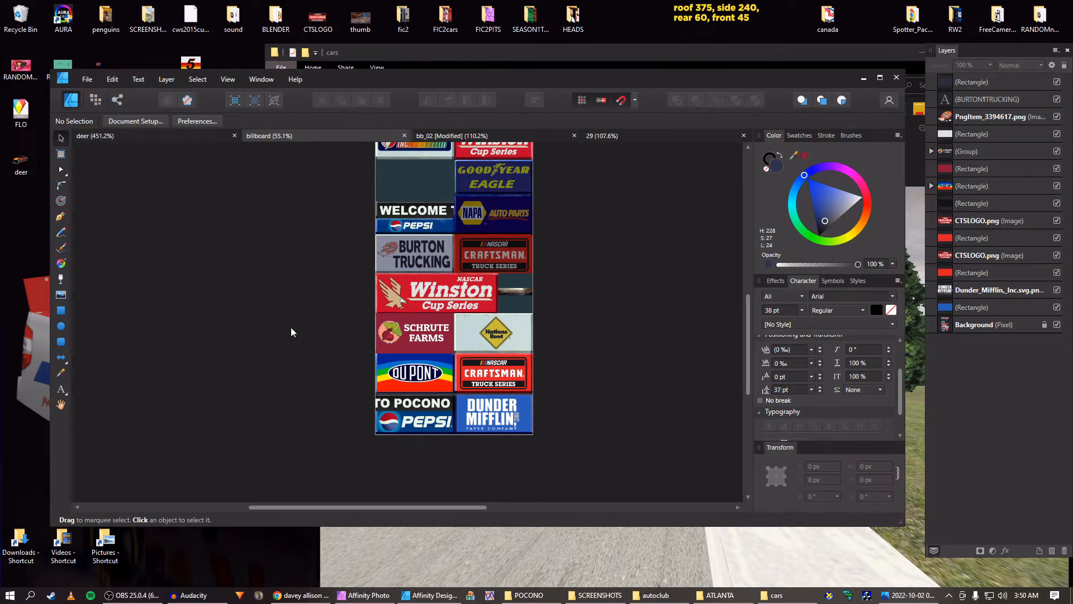
scroll(529, 330, up, 2)
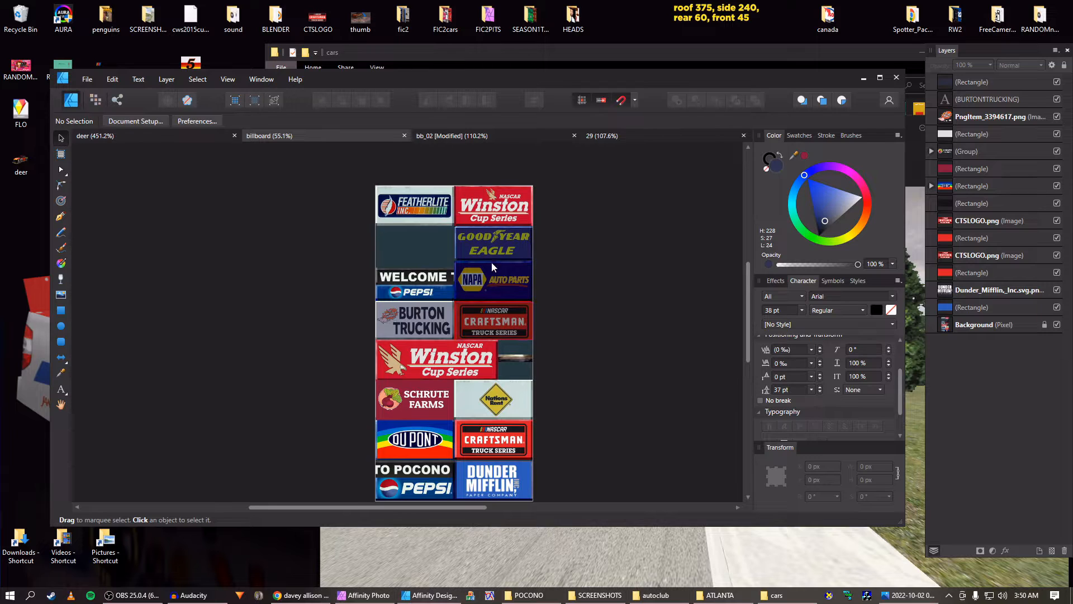
scroll(516, 302, down, 2)
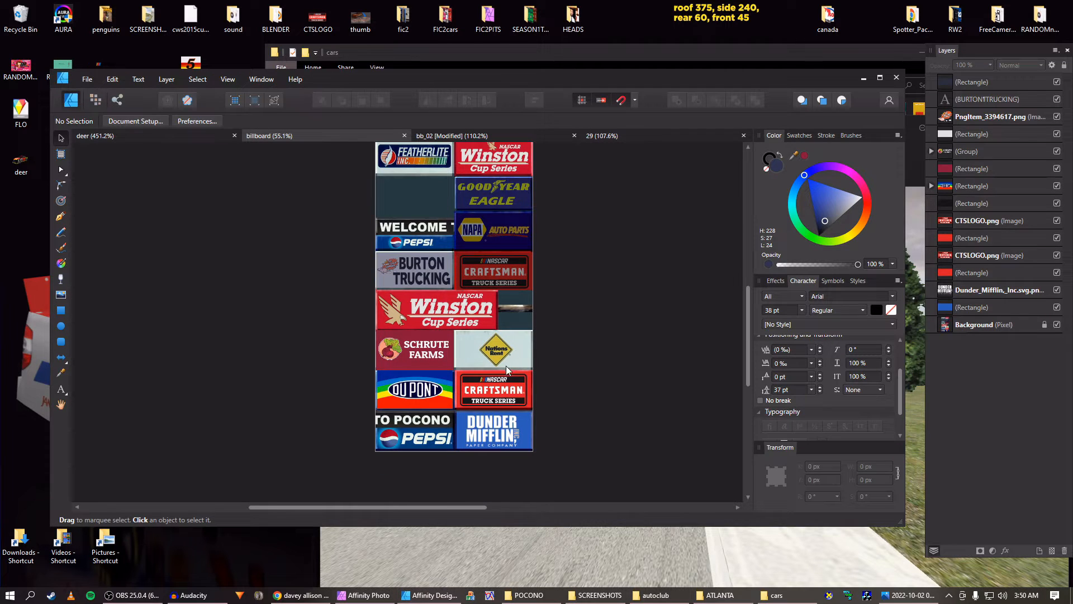
scroll(502, 365, down, 2)
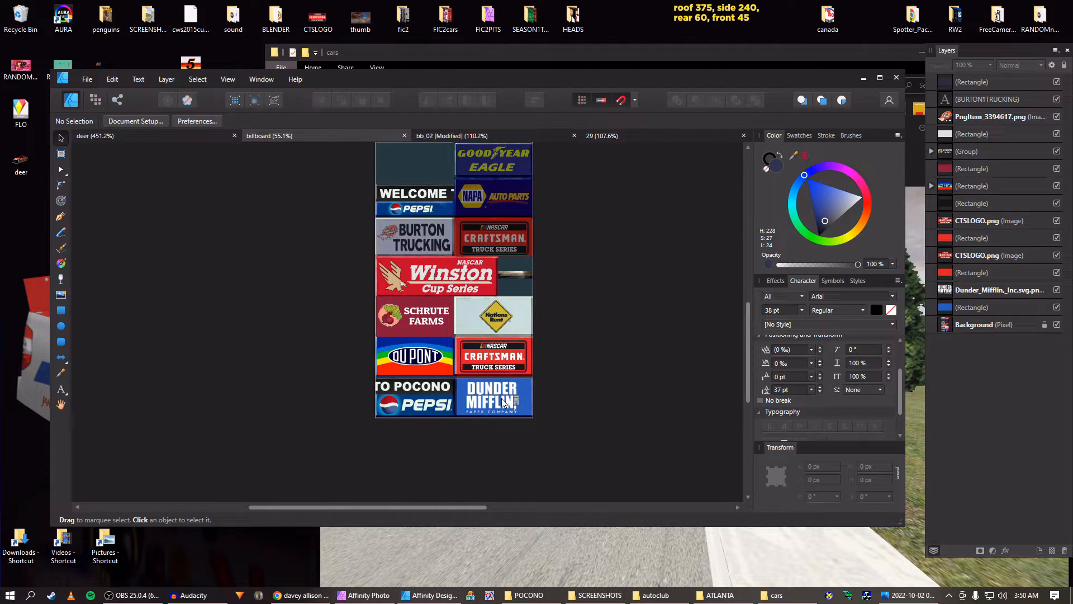
scroll(496, 323, up, 1)
scroll(497, 323, up, 2)
scroll(497, 323, down, 1)
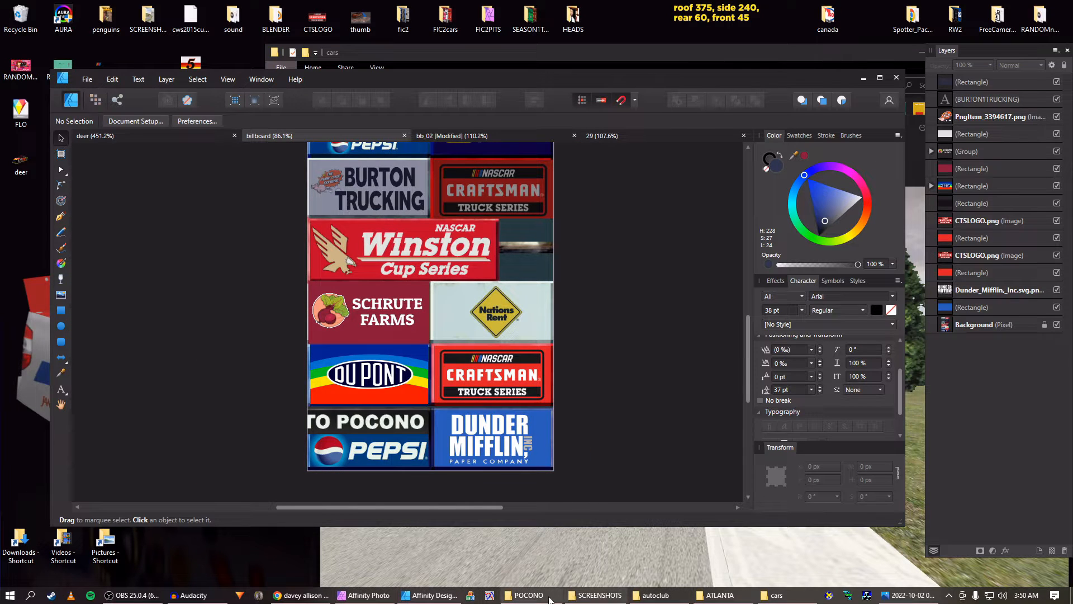
click(531, 596)
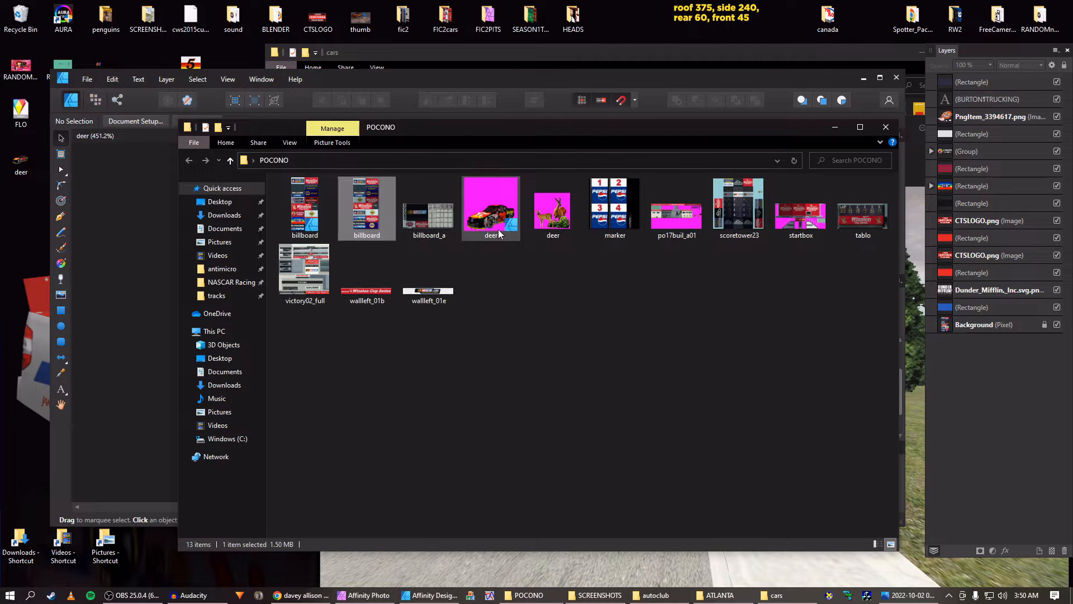
click(153, 320)
click(807, 566)
key(Right)
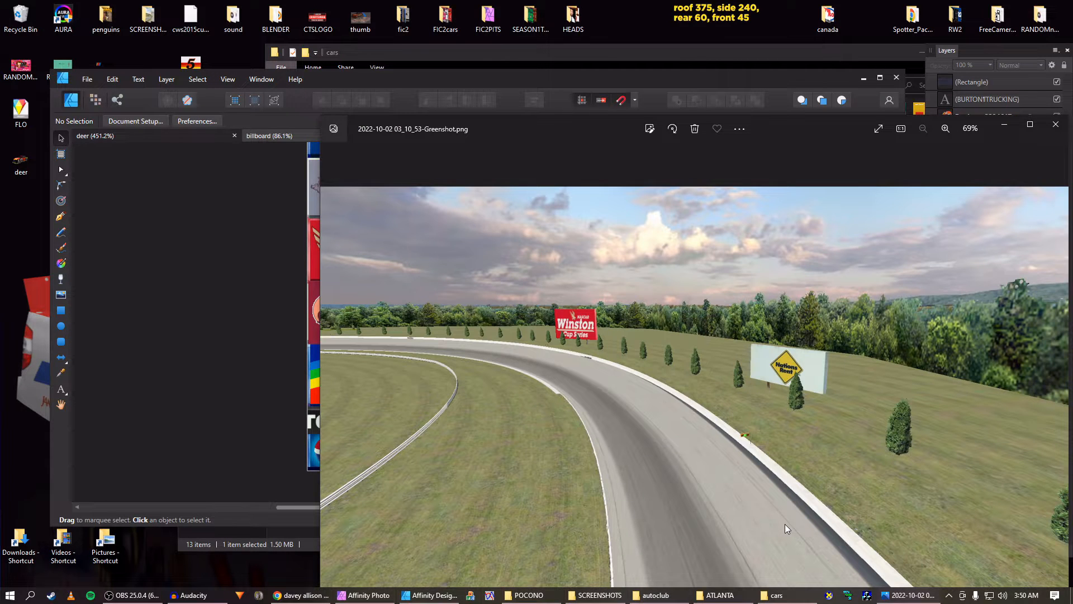
click(243, 392)
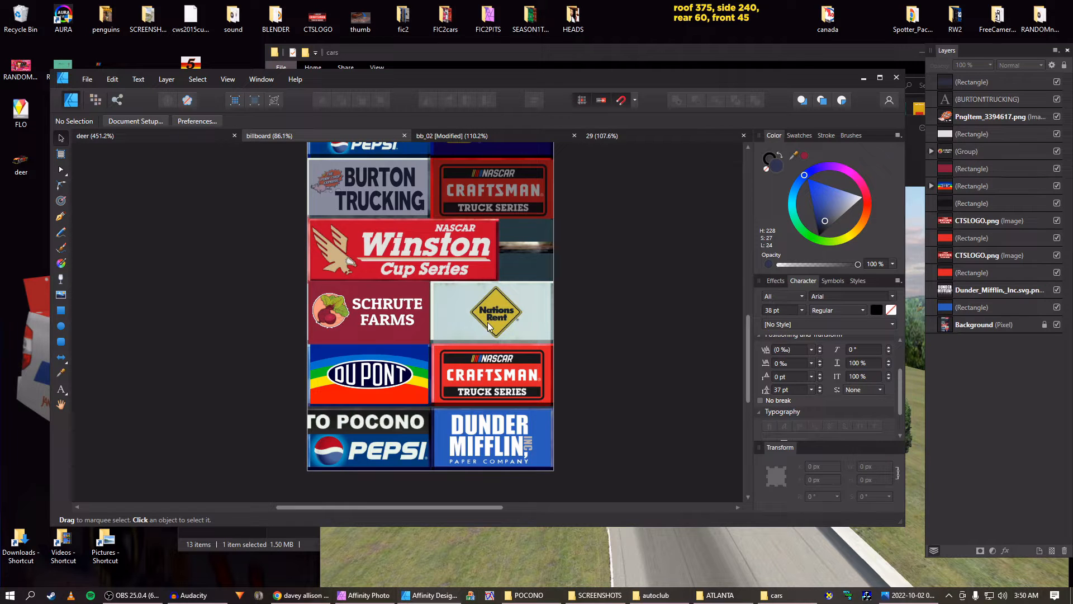
scroll(495, 327, up, 1)
scroll(496, 331, down, 1)
scroll(498, 337, up, 1)
key(alt+Tab)
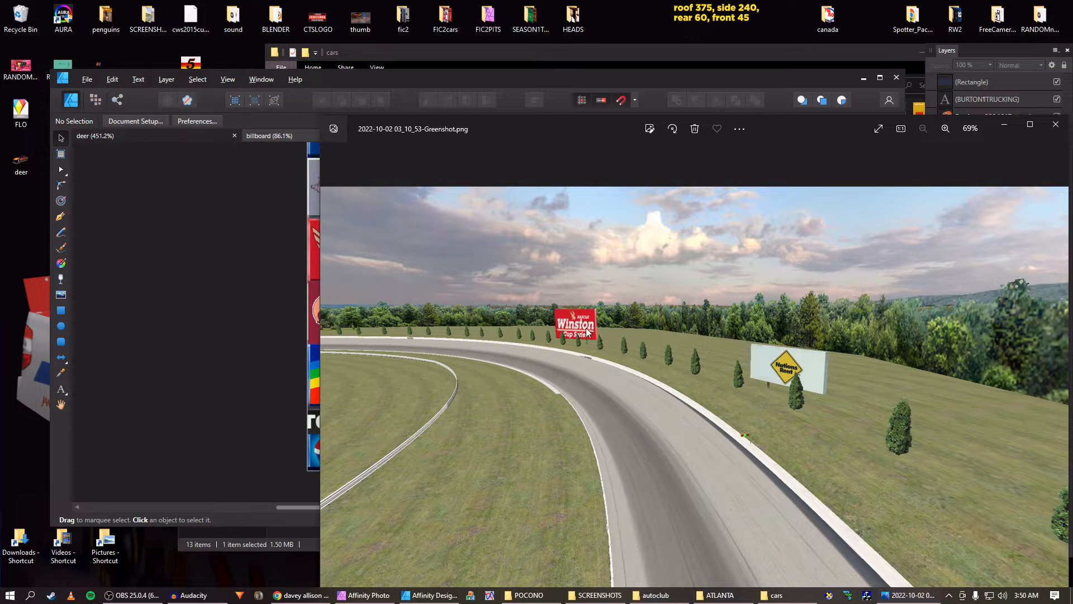
key(alt+Tab)
scroll(490, 293, up, 2)
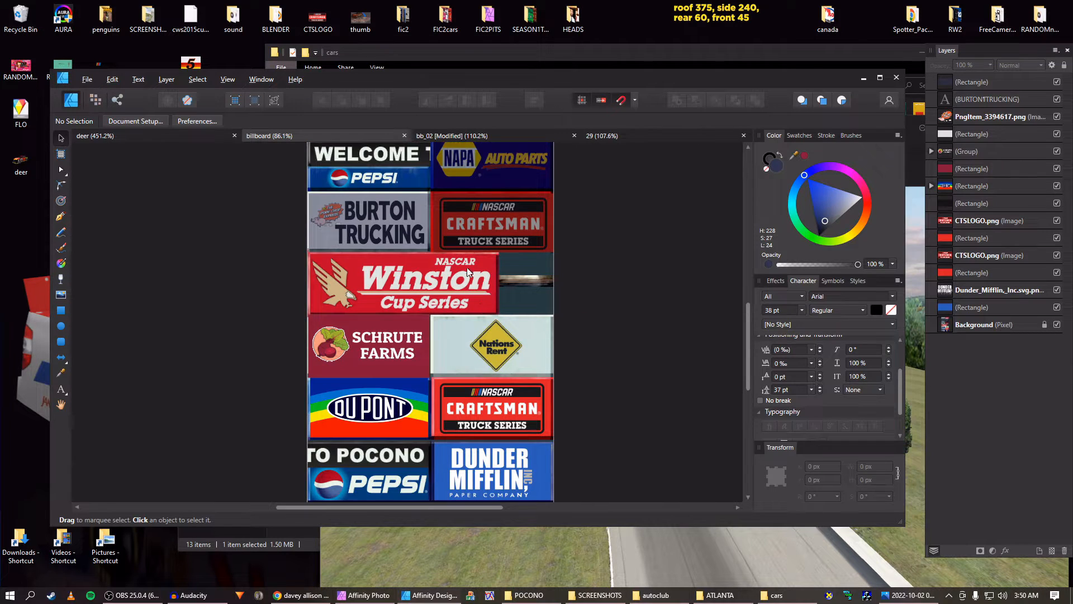
scroll(420, 304, up, 4)
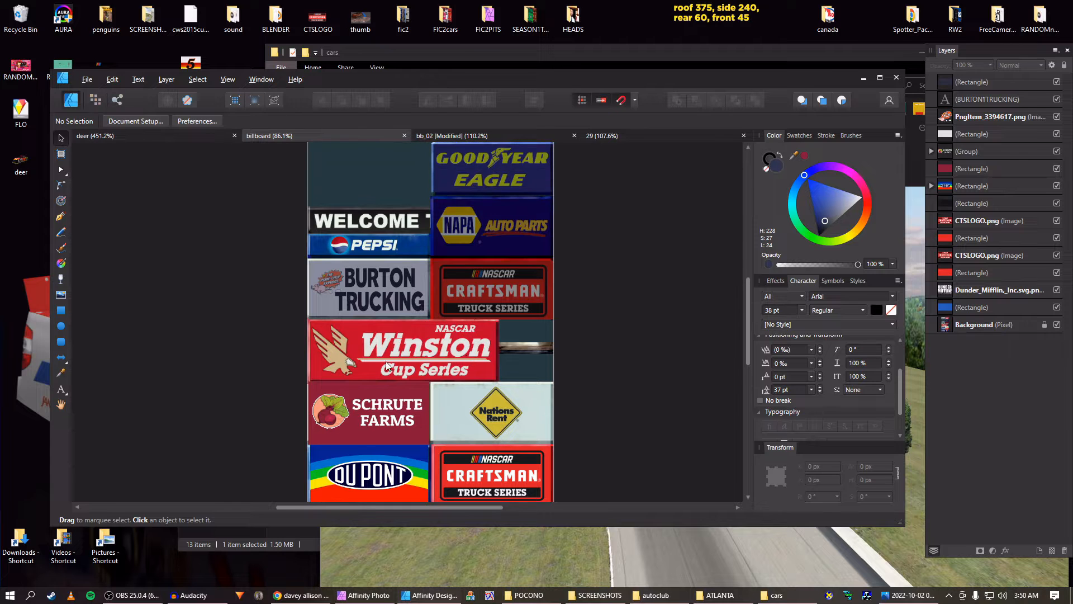
key(alt+Tab)
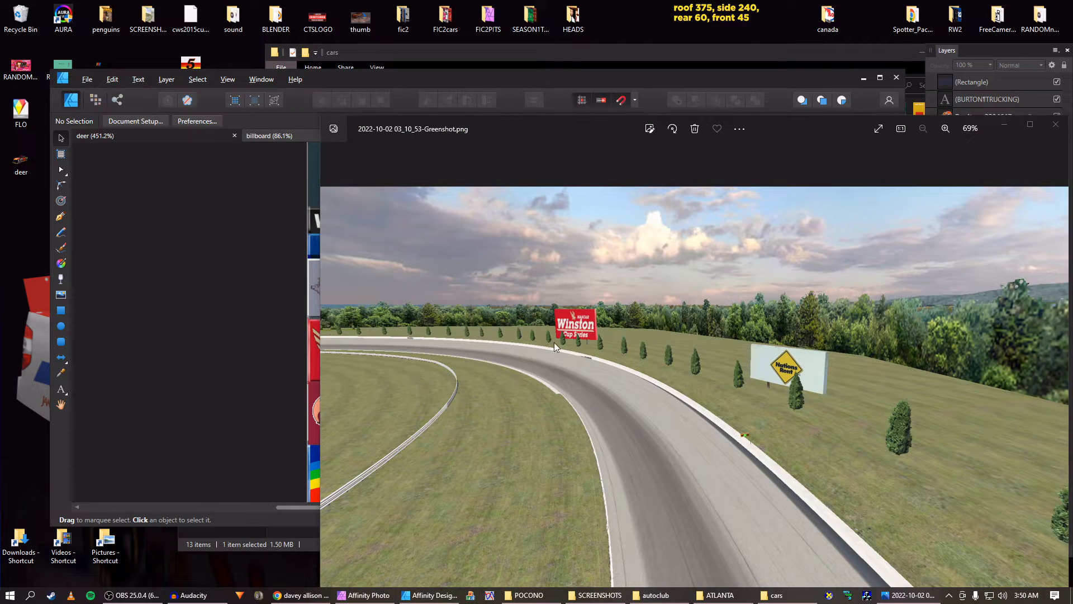
key(alt+Tab)
key(alt+Tab)
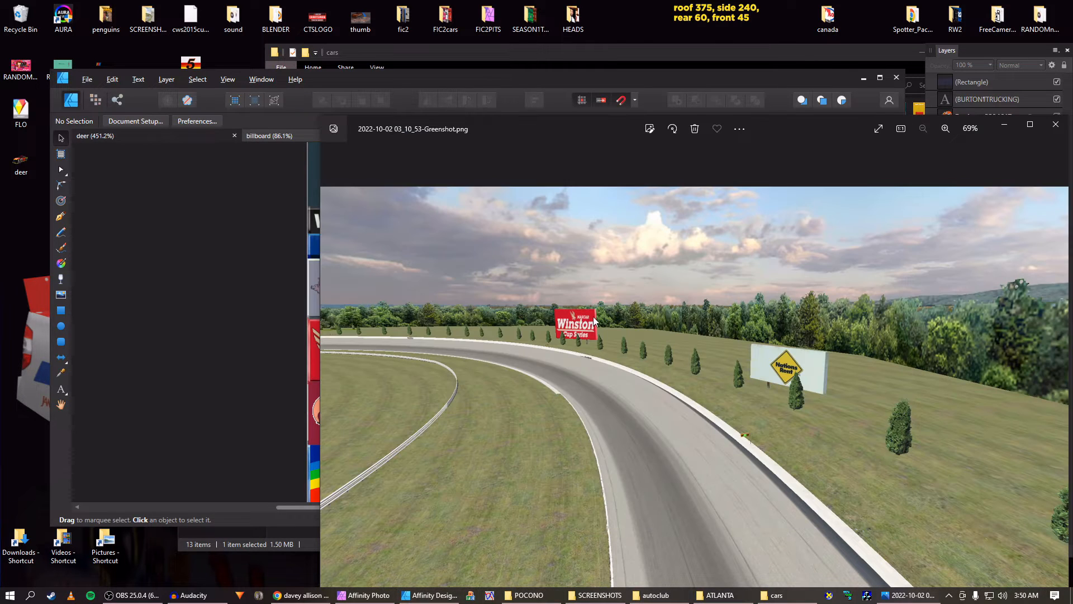
key(alt+Tab)
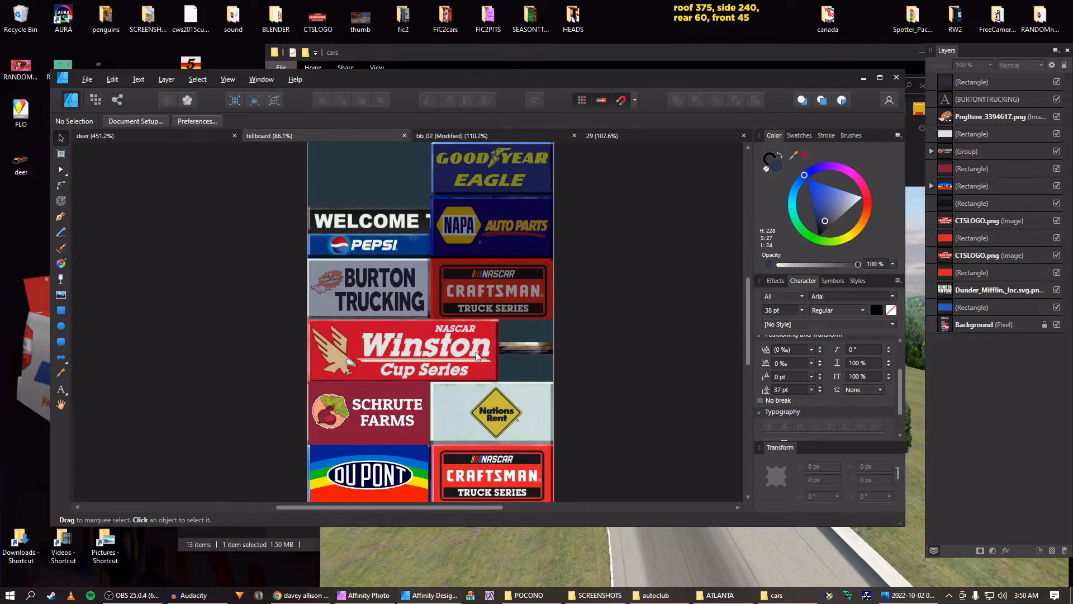
key(alt+Tab)
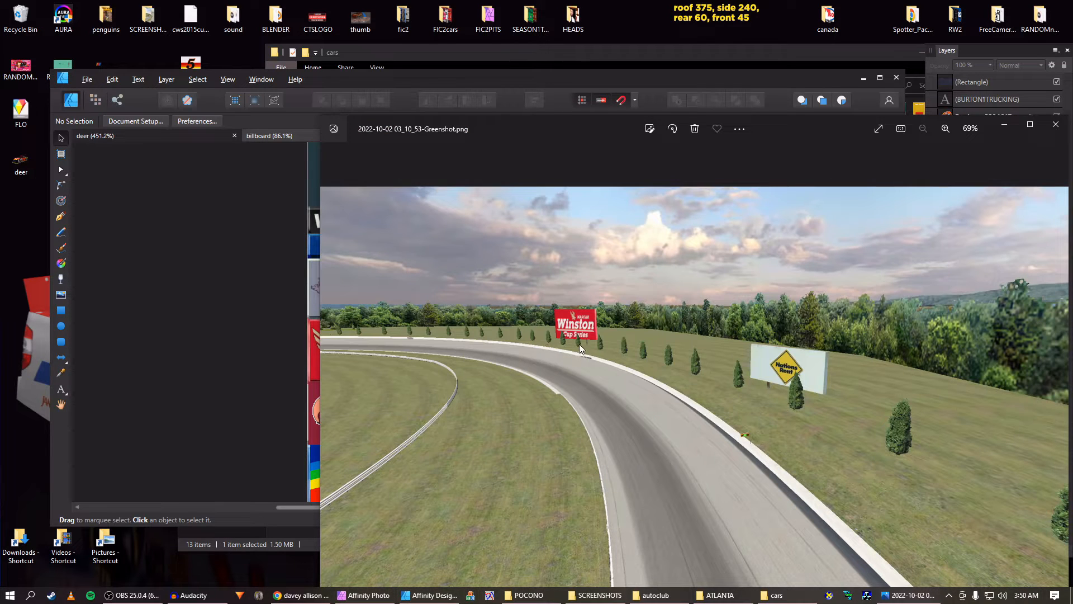
Examine the trackside Winston Cup Series sign up close in the screenshot and match its eagle layout to a Winston panel in the texture
scroll(585, 341, up, 5)
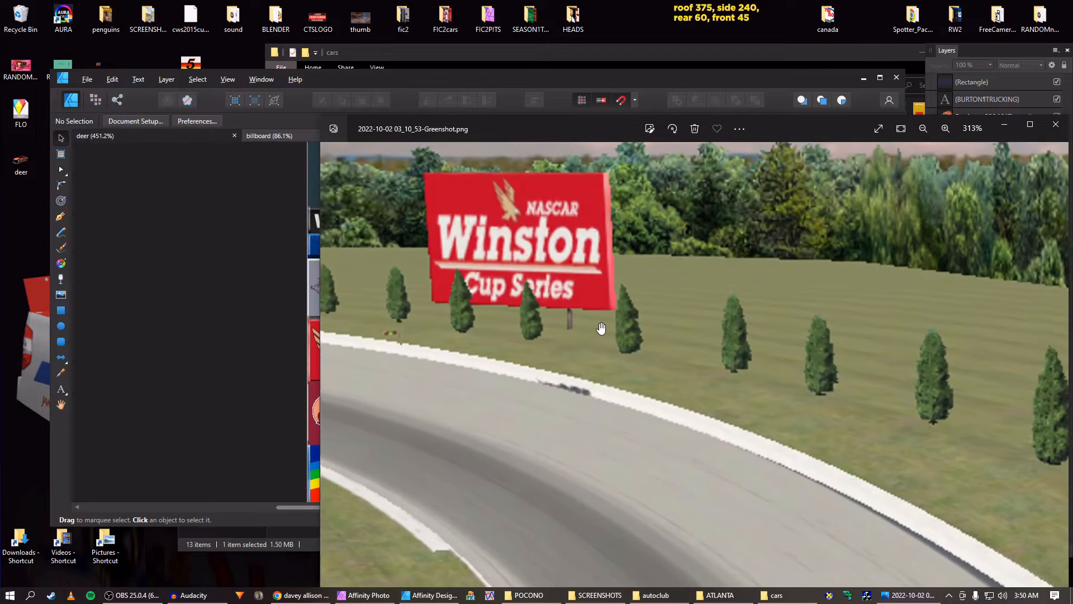
scroll(601, 328, down, 5)
key(alt+Tab)
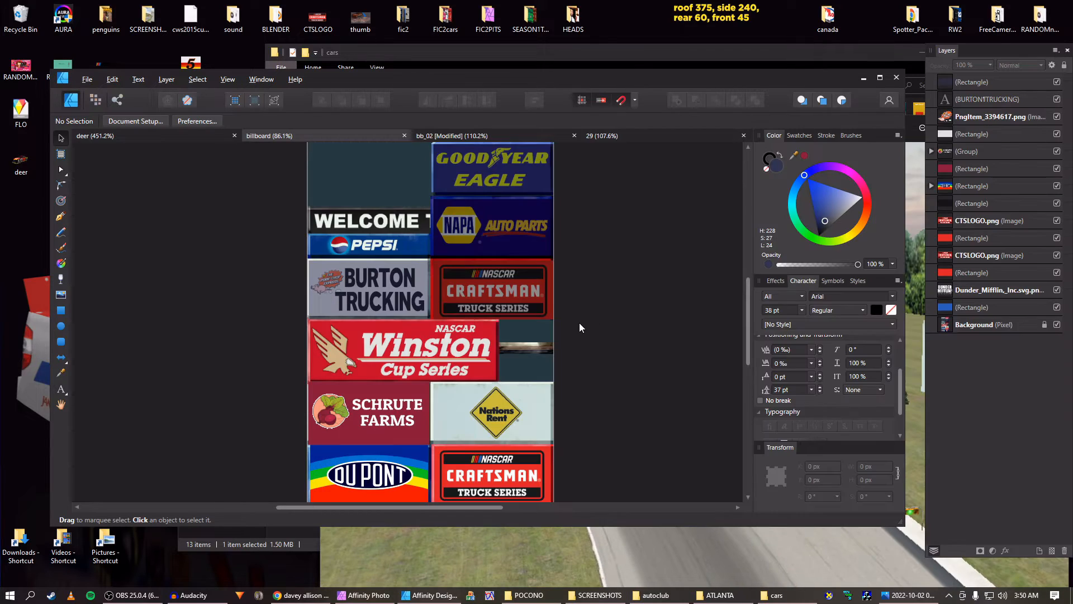
key(alt+Tab)
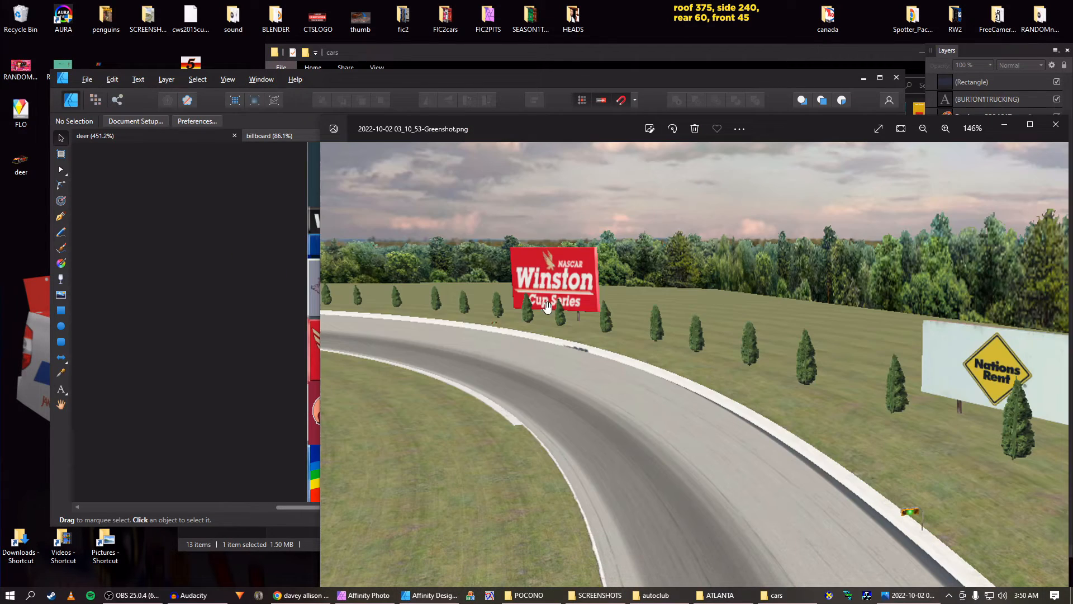
key(alt+Tab)
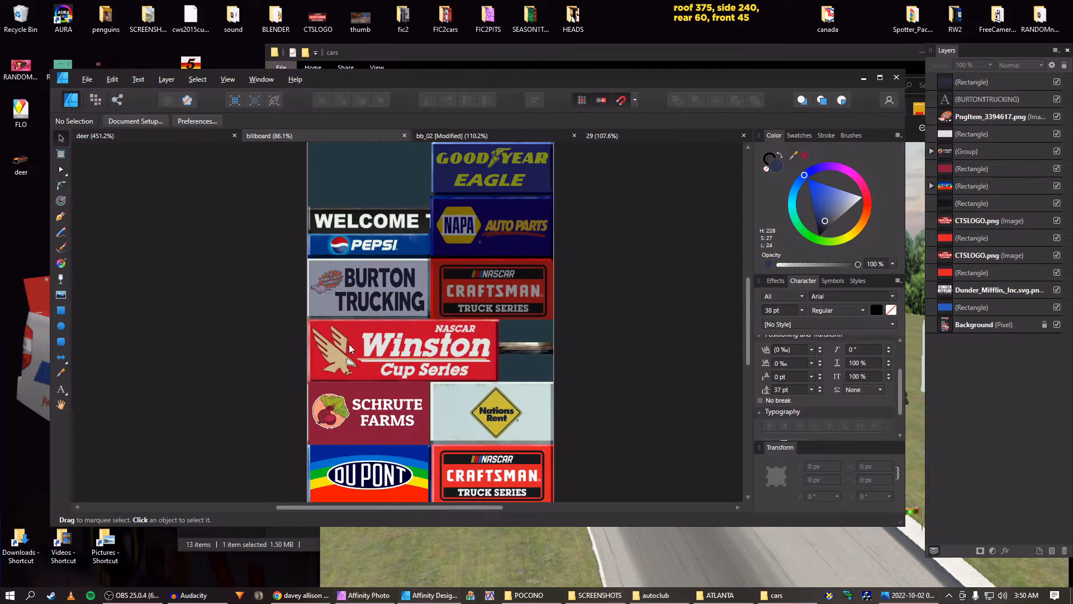
key(alt+Tab)
key(alt+Tab)
scroll(375, 308, up, 3)
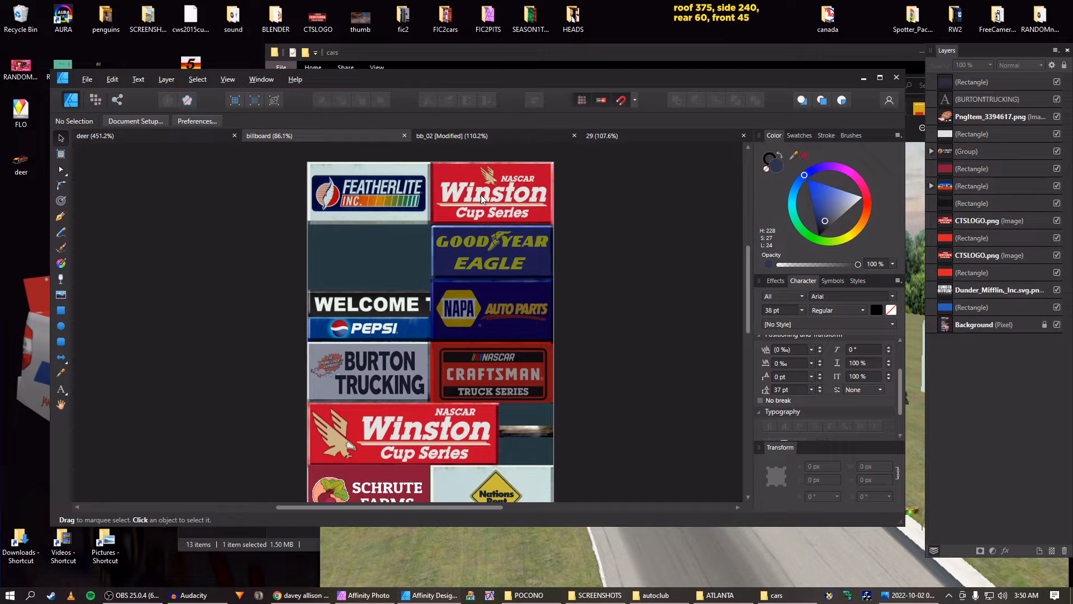
scroll(491, 182, up, 3)
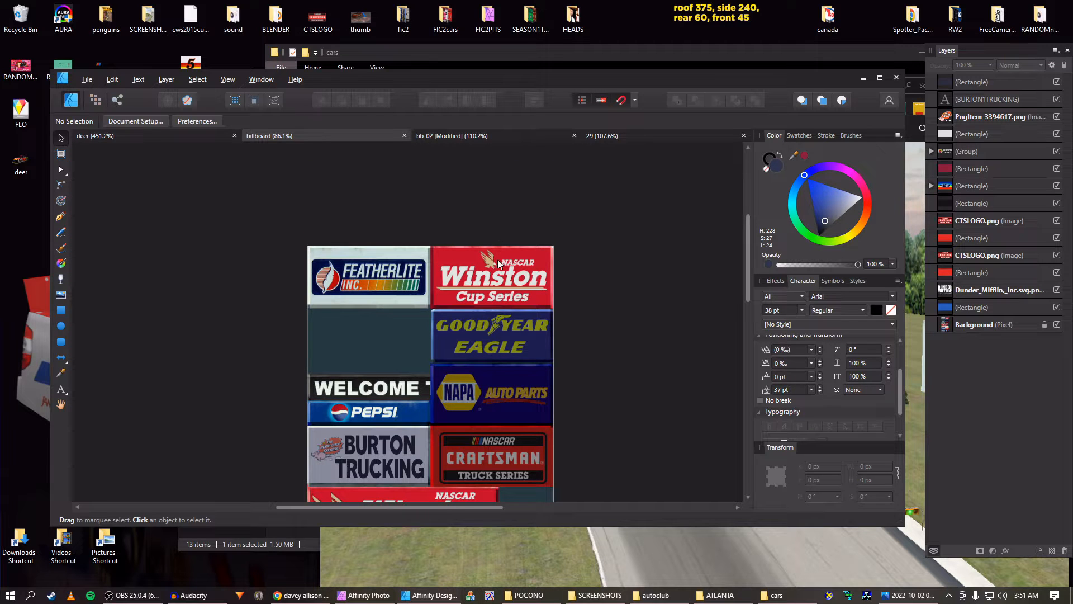
scroll(498, 261, down, 1)
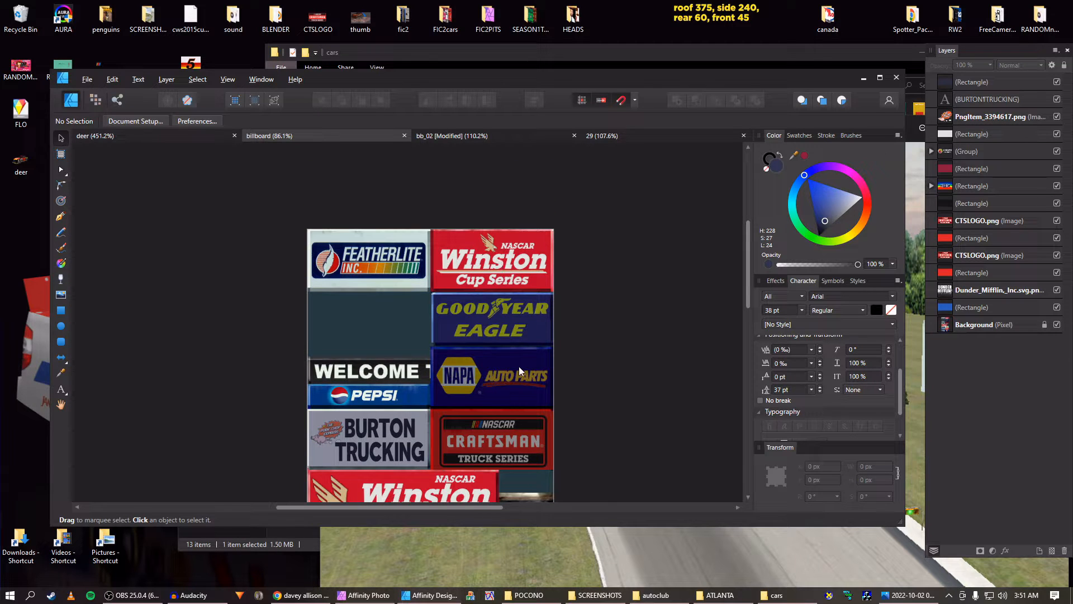
scroll(492, 376, up, 1)
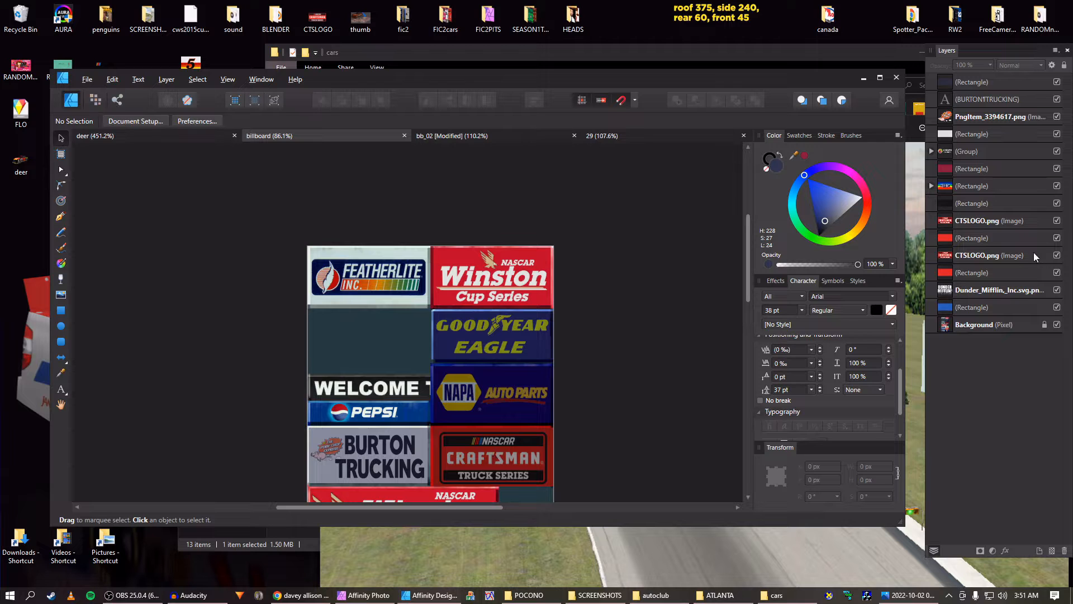
Duplicate the Dunder Mifflin logo together with its blue background rectangle
scroll(542, 283, down, 10)
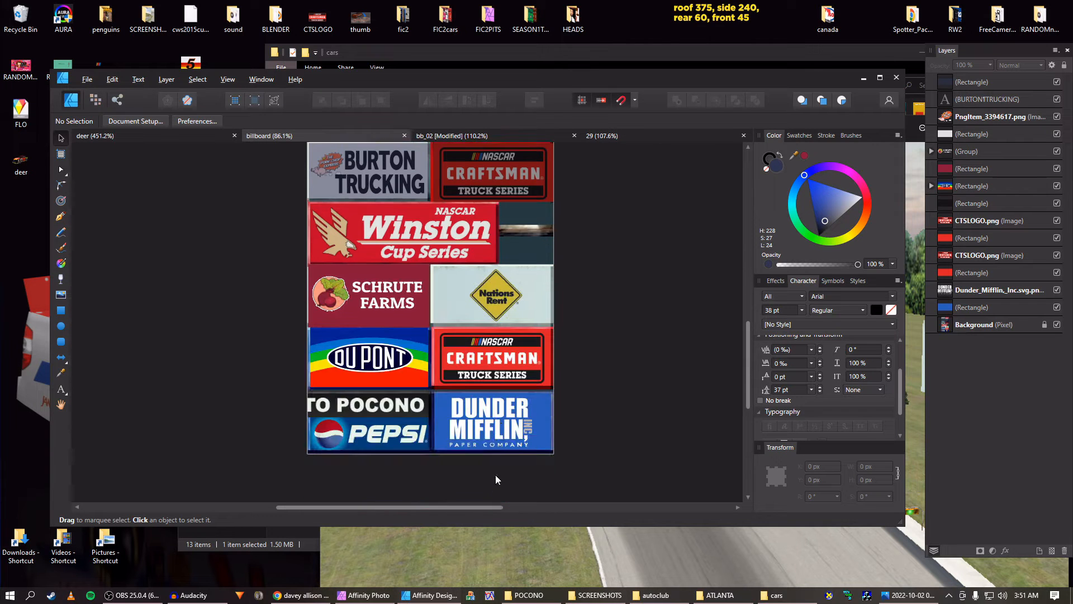
click(497, 431)
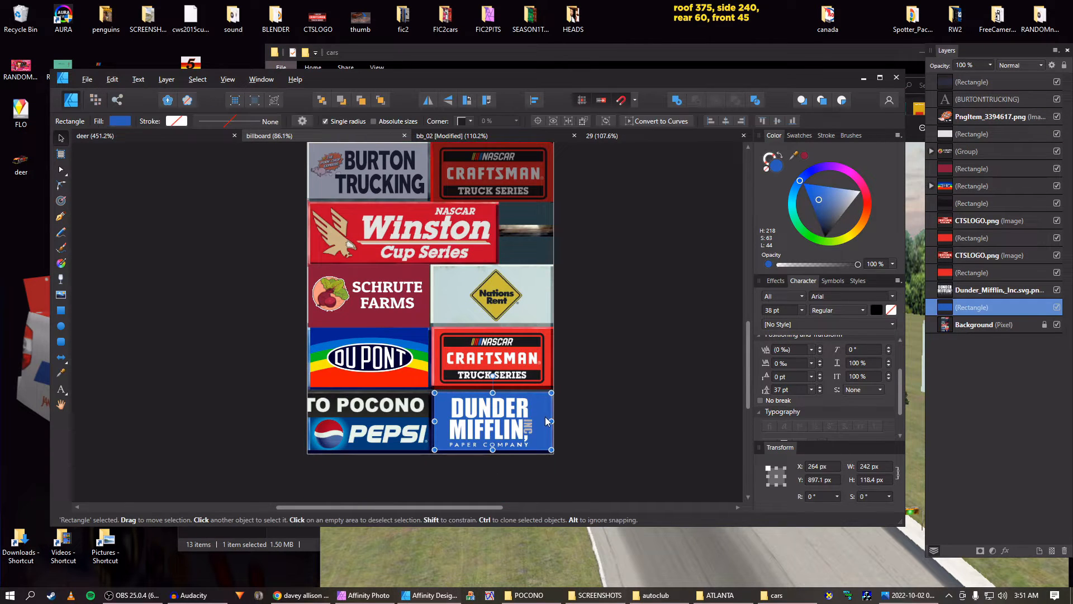
shift+click(940, 292)
click(988, 294)
shift+click(984, 307)
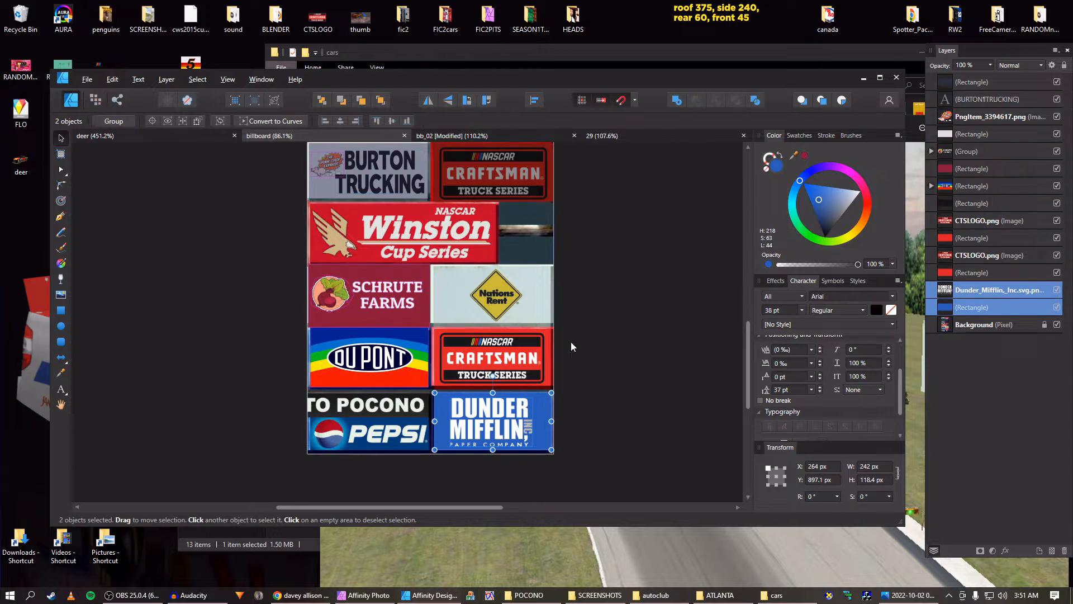
key(ctrl+j)
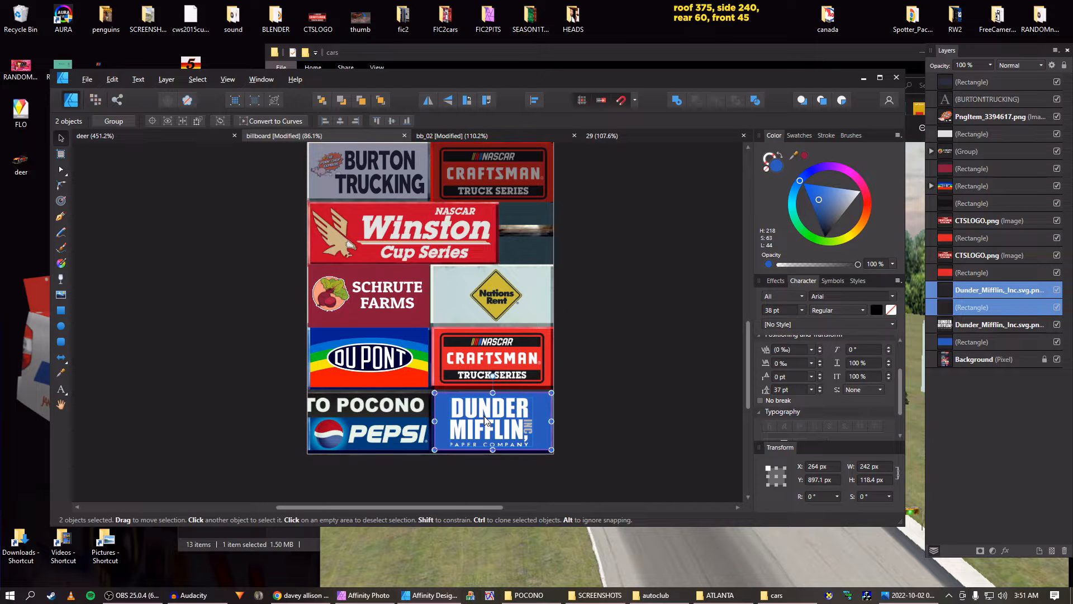
Move the duplicated Dunder Mifflin logo and blue rectangle up onto the Winston Cup Series panel beside Featherlite, at Y 7.1 px
key(shift+Up)
key(shift+Up)
key(shift+Up)
key(shift+Up)
key(shift+Up)
key(shift+Up)
key(shift+Up)
key(shift+Up)
key(shift+Up)
key(shift+Up)
key(shift+Up)
key(shift+Up)
key(shift+Up)
key(shift+Up)
key(shift+Up)
key(shift+Up)
key(shift+Up)
key(shift+Up)
key(shift+Up)
key(shift+Up)
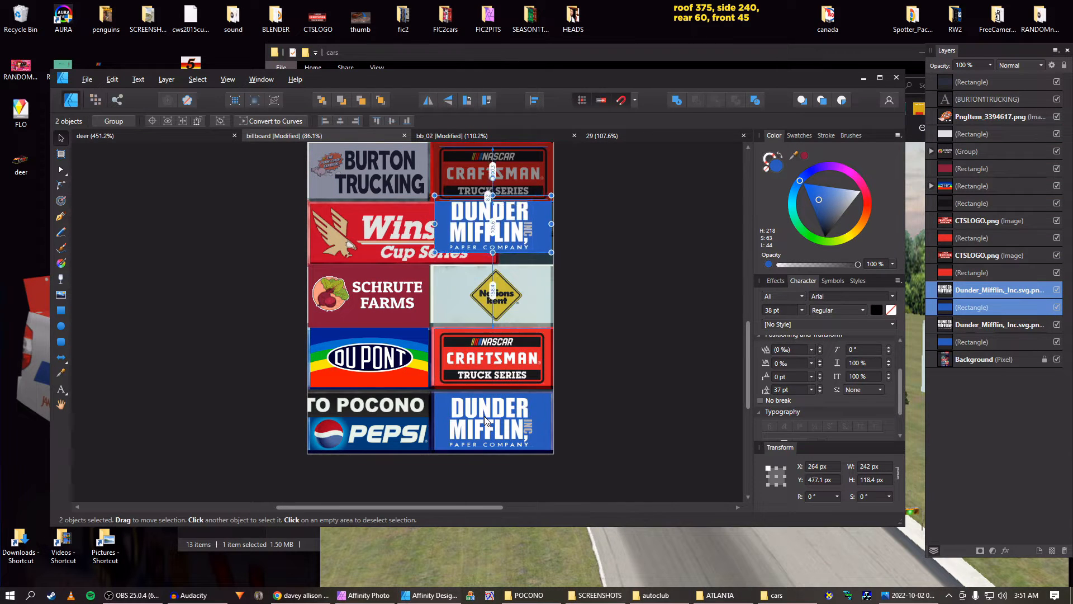
key(shift+Up)
key(shift+Up)
key(shift+Up)
key(shift+Up)
key(shift+Up)
key(shift+Up)
key(shift+Up)
key(shift+Up)
key(shift+Up)
key(shift+Up)
key(shift+Up)
key(shift+Up)
key(shift+Up)
key(shift+Up)
key(shift+Up)
scroll(485, 417, up, 5)
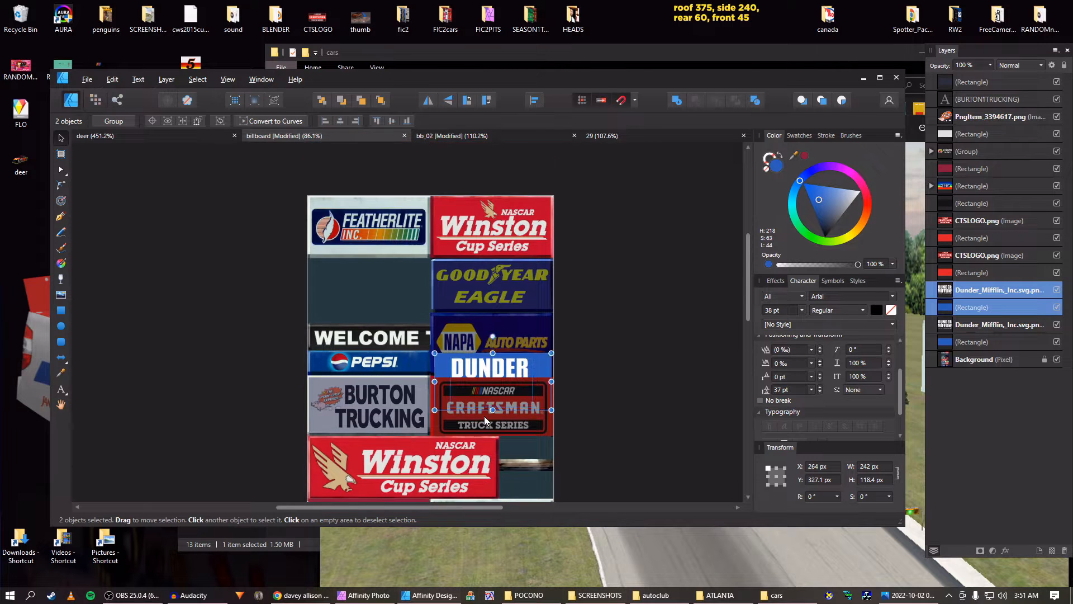
scroll(485, 416, up, 3)
key(shift+Up)
key(shift+Up)
key(shift+Up)
key(shift+Up)
key(shift+Up)
key(shift+Up)
key(shift+Up)
key(shift+Up)
key(shift+Up)
key(shift+Up)
key(shift+Up)
key(shift+Up)
key(shift+Up)
key(shift+Up)
key(shift+Up)
key(shift+Up)
key(shift+Up)
key(shift+Up)
key(shift+Up)
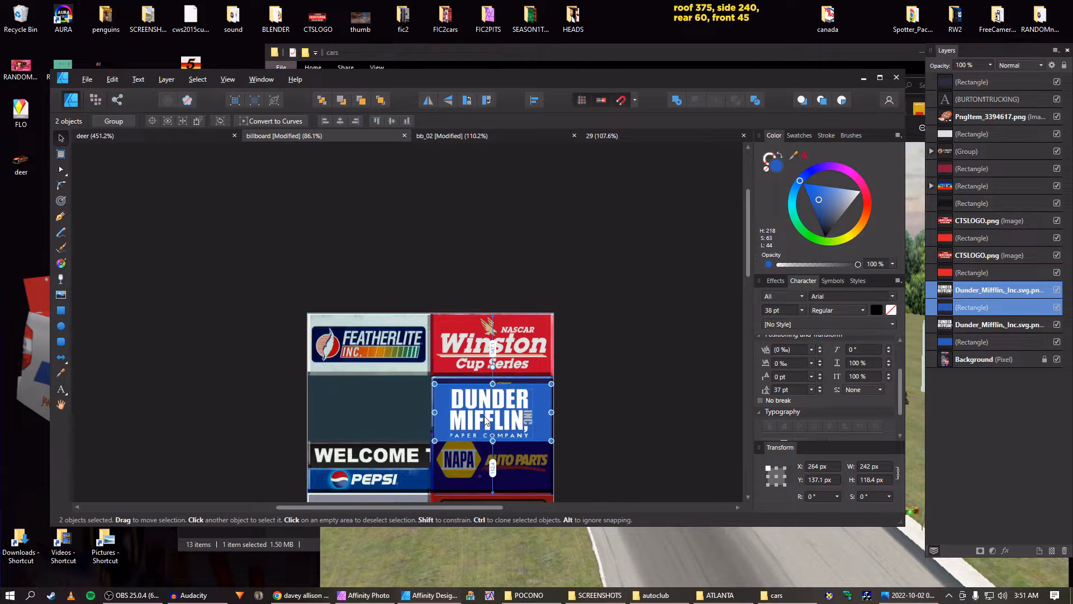
key(shift+Up)
key(shift+Up)
key(shift+Up)
key(shift+Up)
key(shift+Up)
key(shift+Up)
key(shift+Up)
key(shift+Up)
key(shift+Up)
key(shift+Up)
key(shift+Up)
key(shift+Up)
key(shift+Up)
Stretch the copied blue rectangle to 256 by 131.6 px to cover the entire Winston panel, and save the document
scroll(493, 326, up, 2)
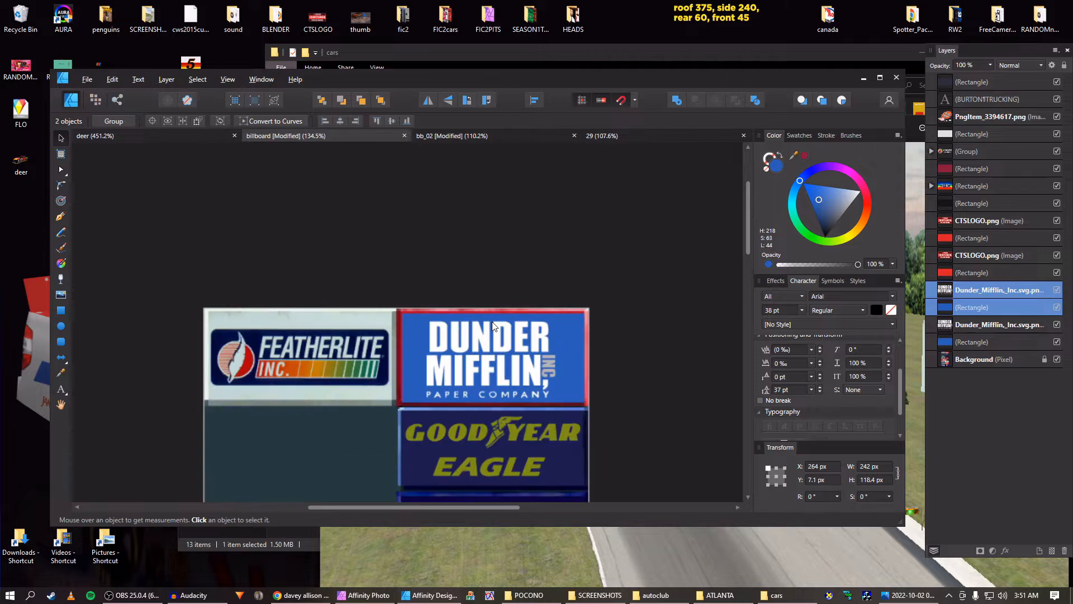
scroll(493, 326, up, 4)
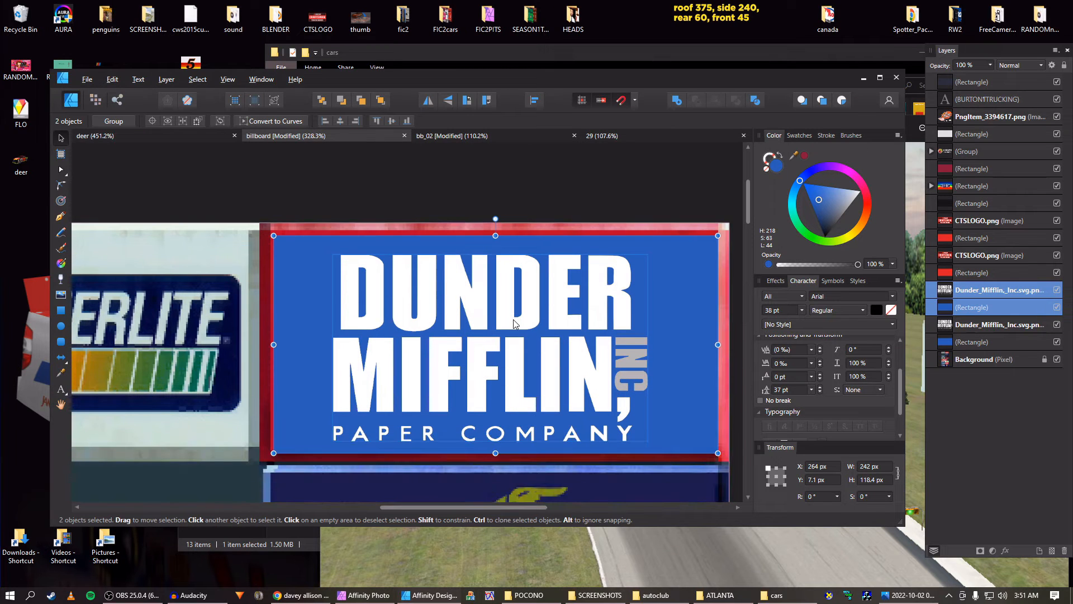
scroll(514, 323, down, 2)
scroll(514, 323, up, 1)
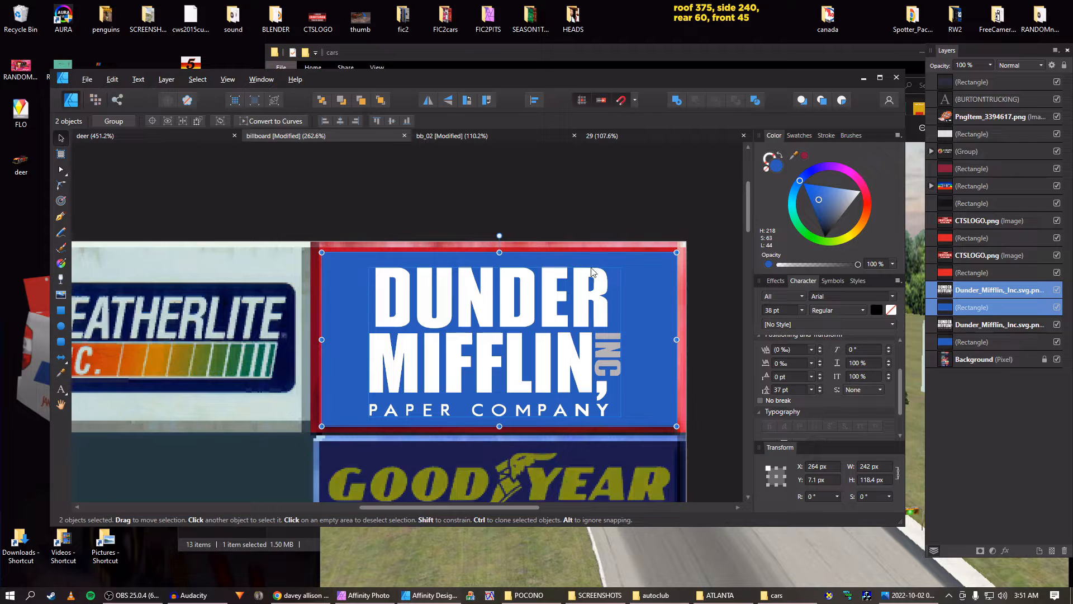
click(649, 259)
drag(500, 253, 500, 243)
drag(677, 334, 685, 333)
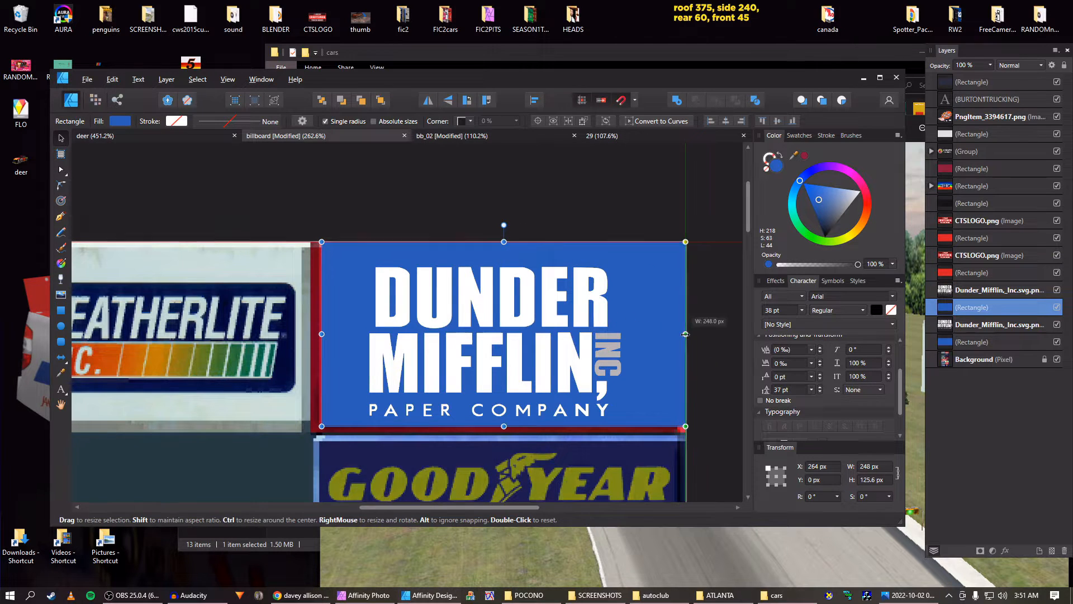
drag(503, 428, 504, 434)
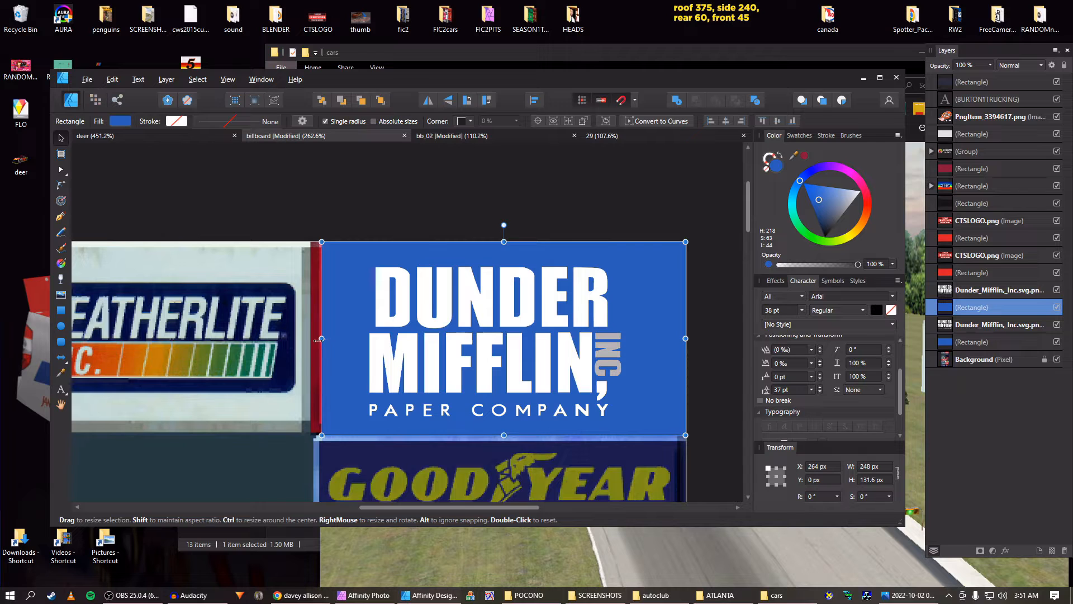
drag(317, 339, 311, 339)
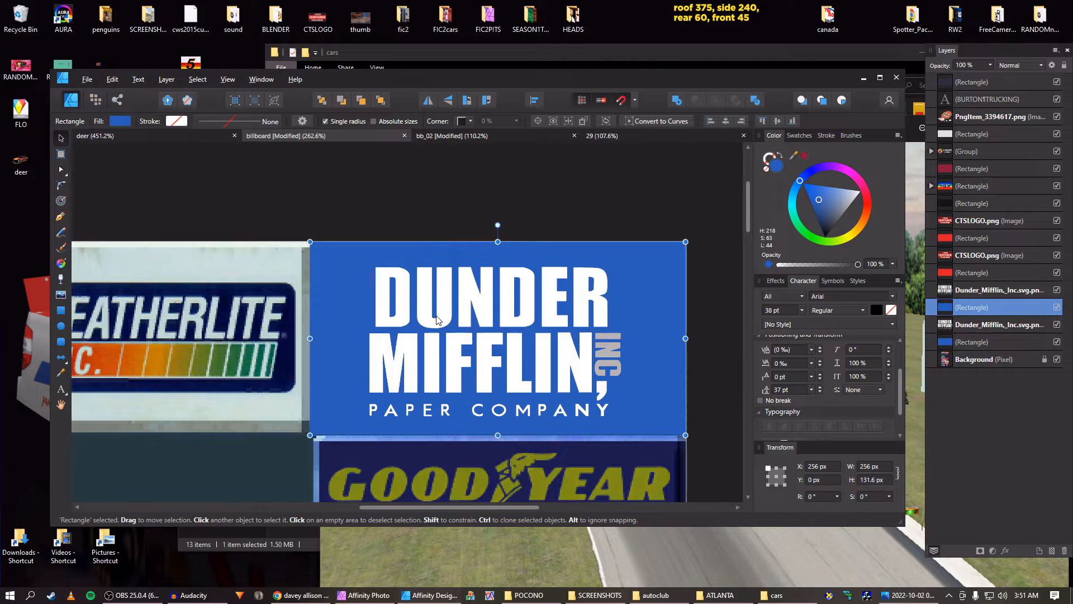
click(449, 319)
key(ctrl+s)
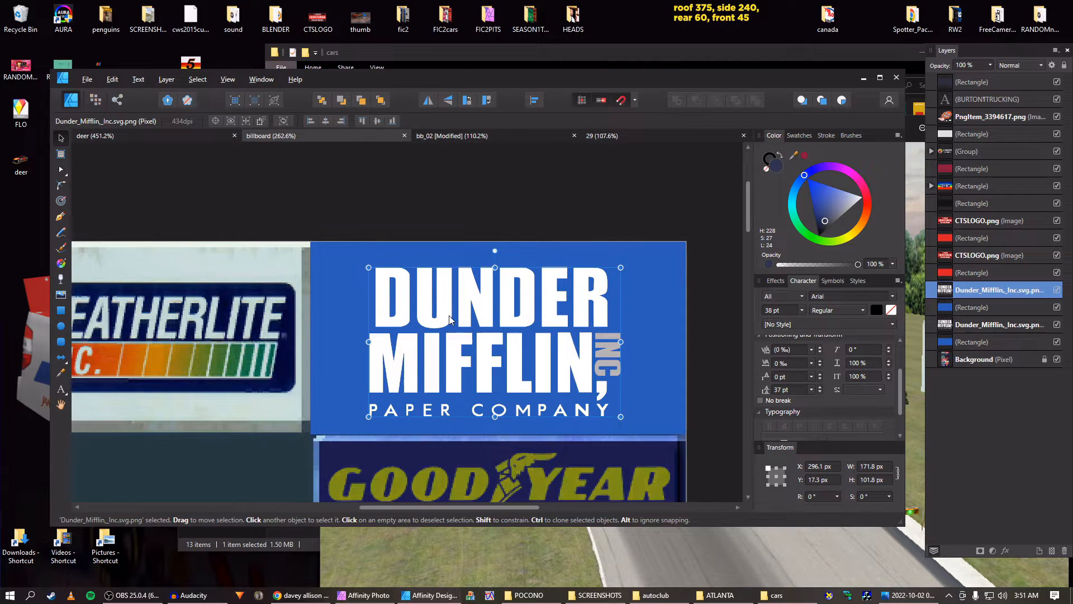
Enlarge the copied Dunder Mifflin logo to 188.8 by 111.9 px and nudge it to X 293.1, Y 9.2 px within its panel
scroll(448, 319, down, 5)
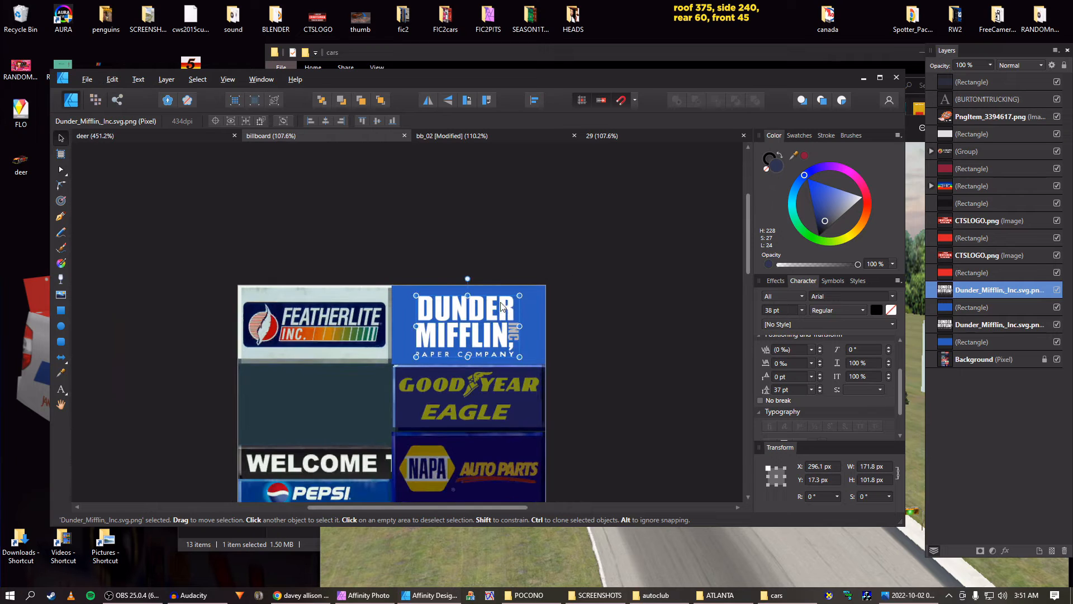
drag(520, 295, 531, 293)
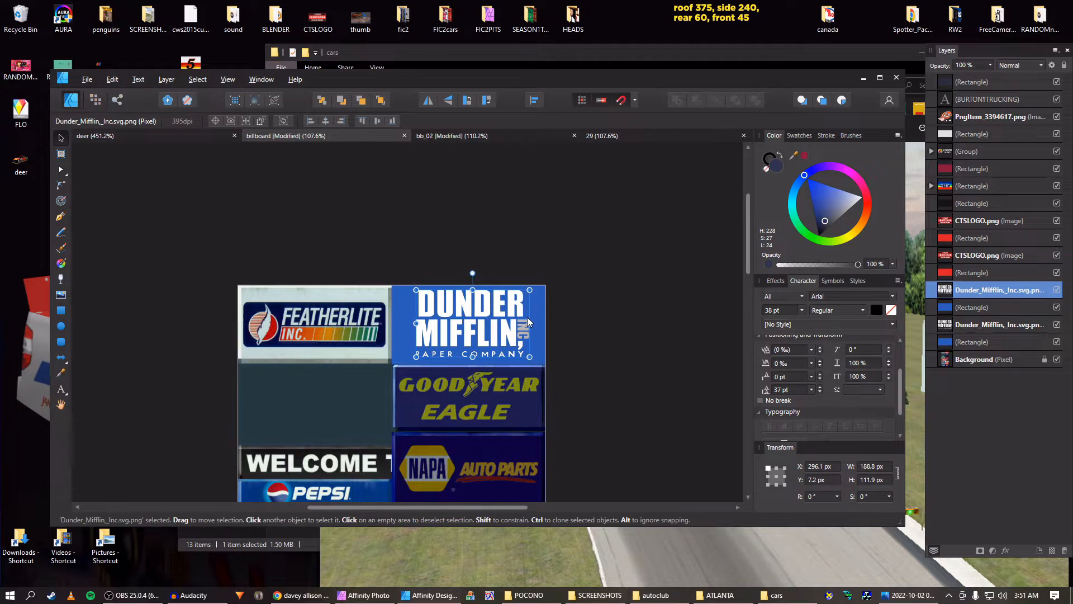
key(Left)
key(Left)
key(Down)
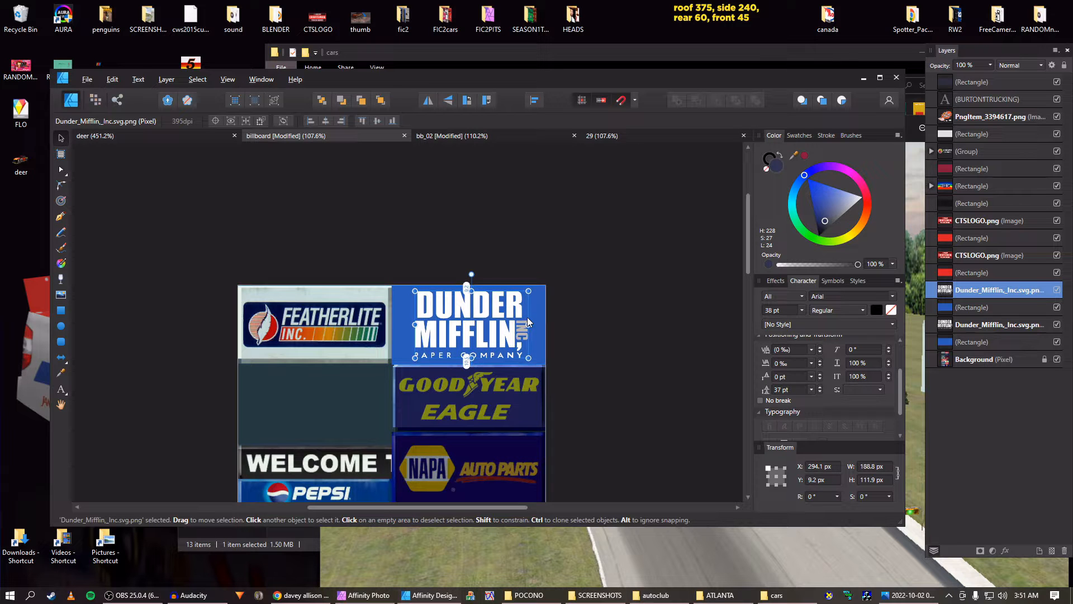
key(alt+Tab)
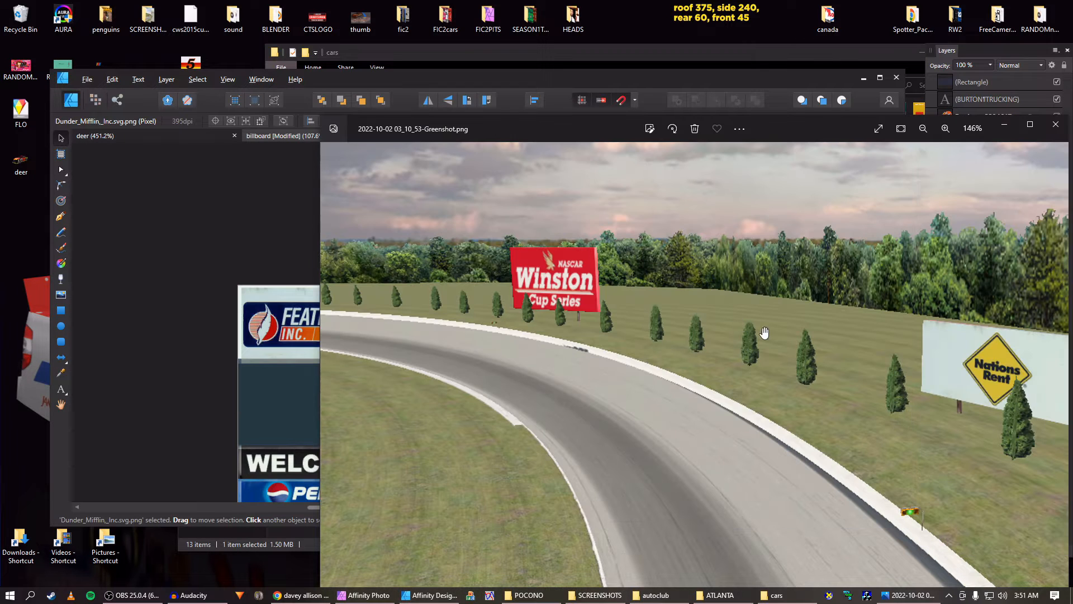
key(alt+Tab)
Duplicate the Craftsman Truck Series logo with its red rectangle and move the copy up over the Nations Rent panel, at Y 634 px
scroll(615, 369, down, 2)
scroll(600, 384, down, 8)
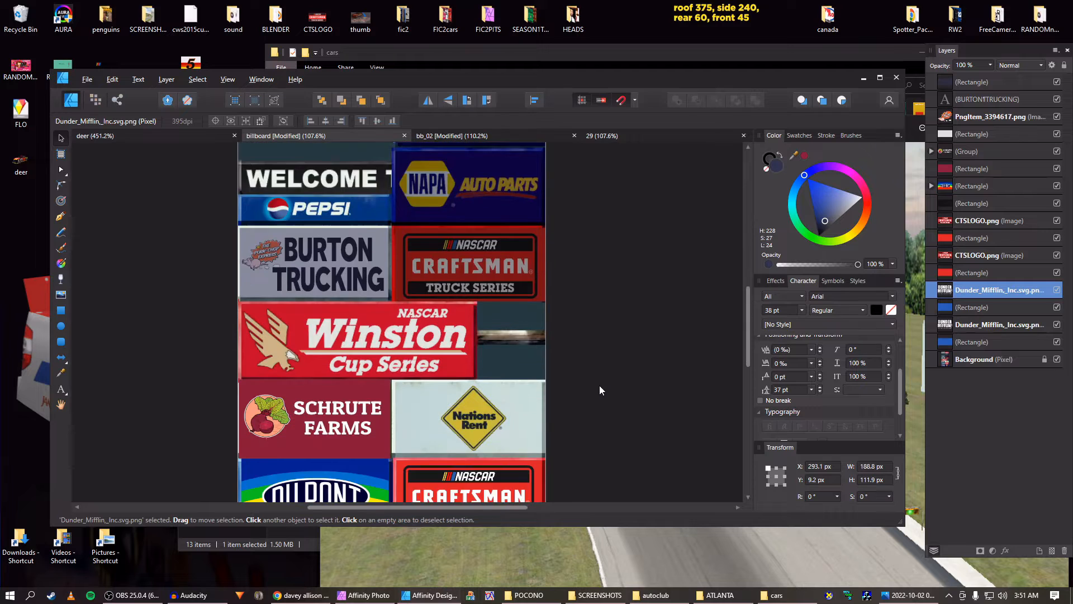
scroll(597, 390, up, 5)
click(486, 374)
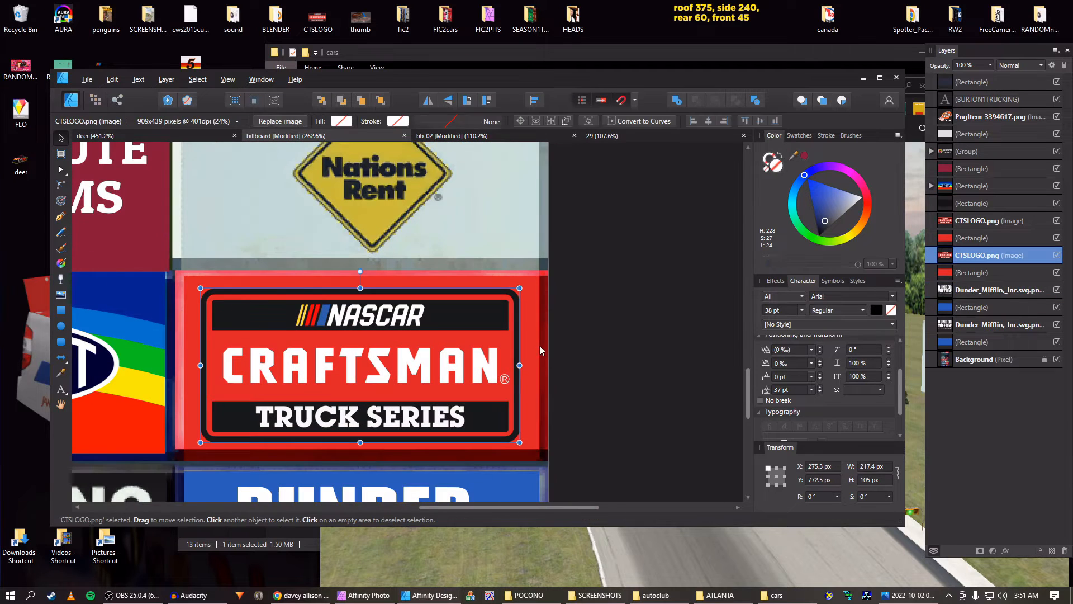
shift+click(532, 343)
key(ctrl+j)
key(shift+Up)
key(shift+Up)
key(shift+Up)
key(shift+Up)
key(shift+Up)
key(shift+Up)
key(shift+Up)
key(shift+Up)
key(shift+Up)
key(shift+Up)
key(shift+Up)
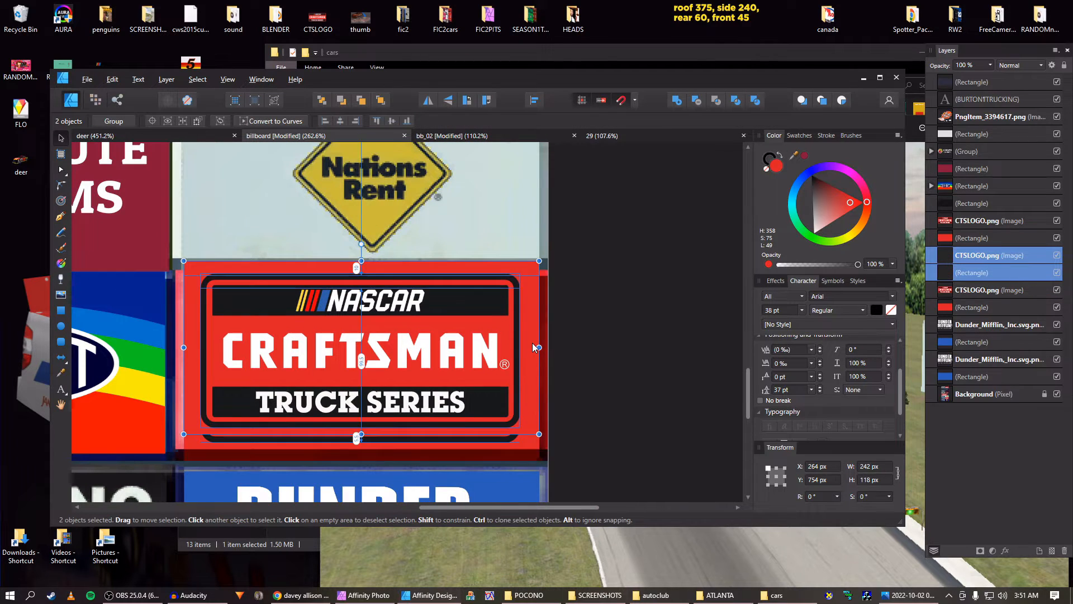
scroll(533, 344, up, 3)
scroll(533, 343, up, 1)
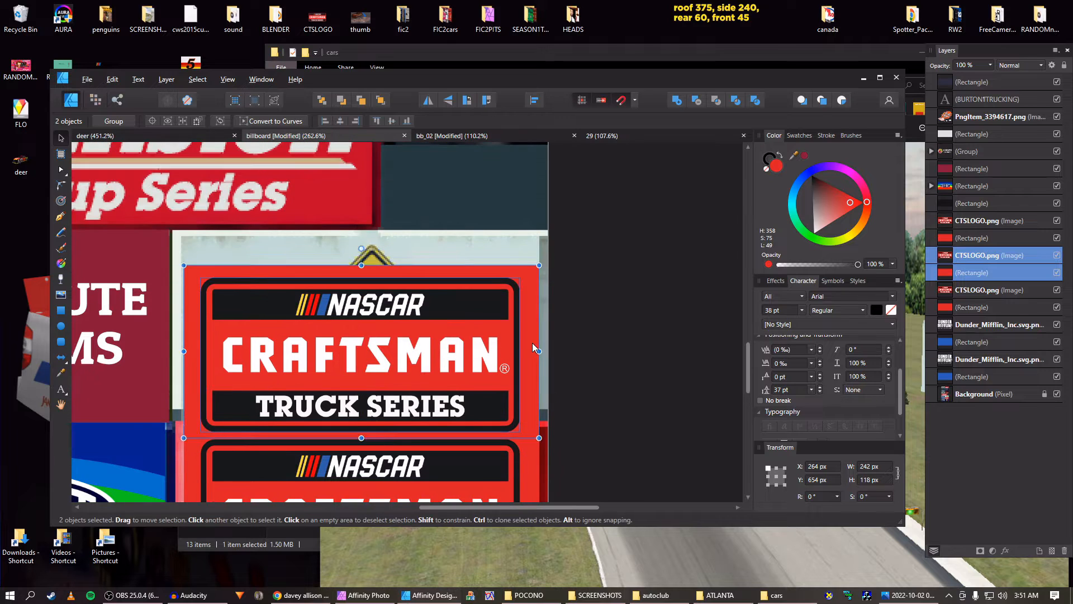
key(shift+Up)
key(shift+Up)
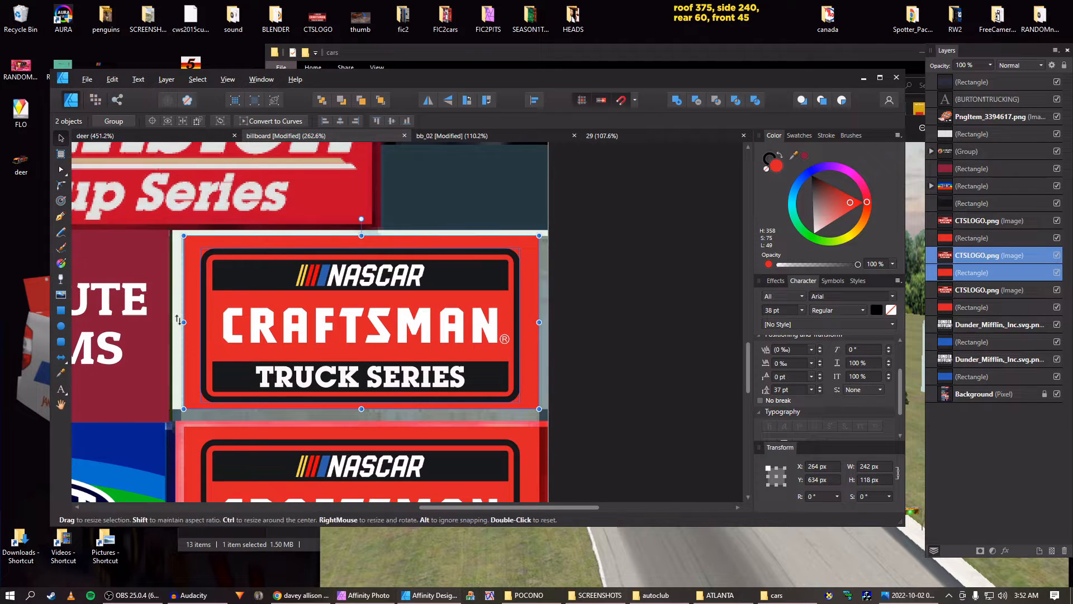
Stretch the copied red rectangle to 256 px wide and to the full height of the Nations Rent panel, and save the document
click(188, 298)
drag(182, 322, 172, 322)
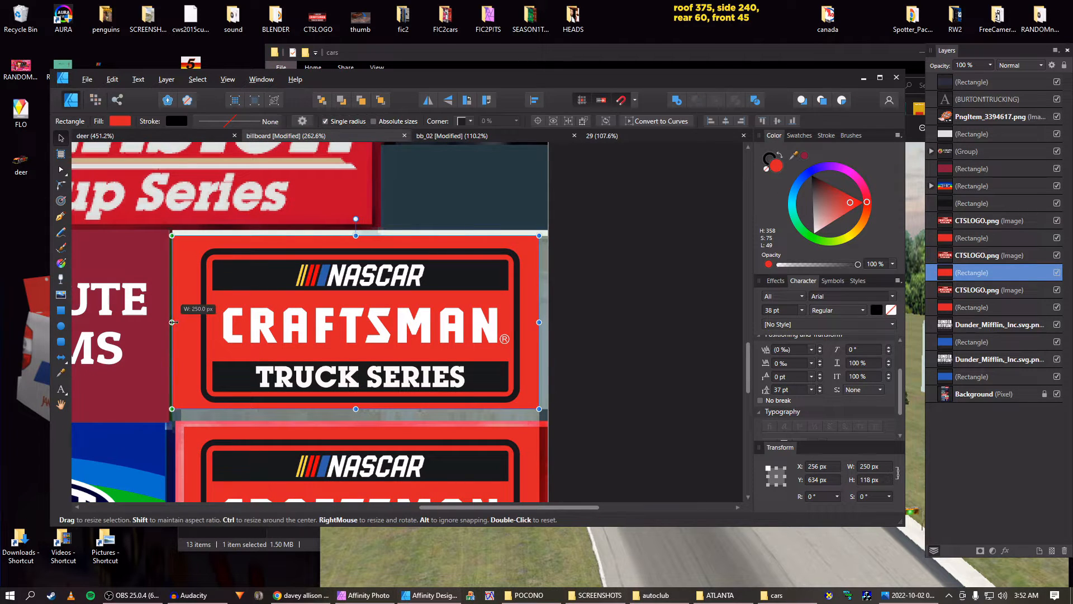
drag(355, 236, 356, 229)
drag(539, 319, 548, 319)
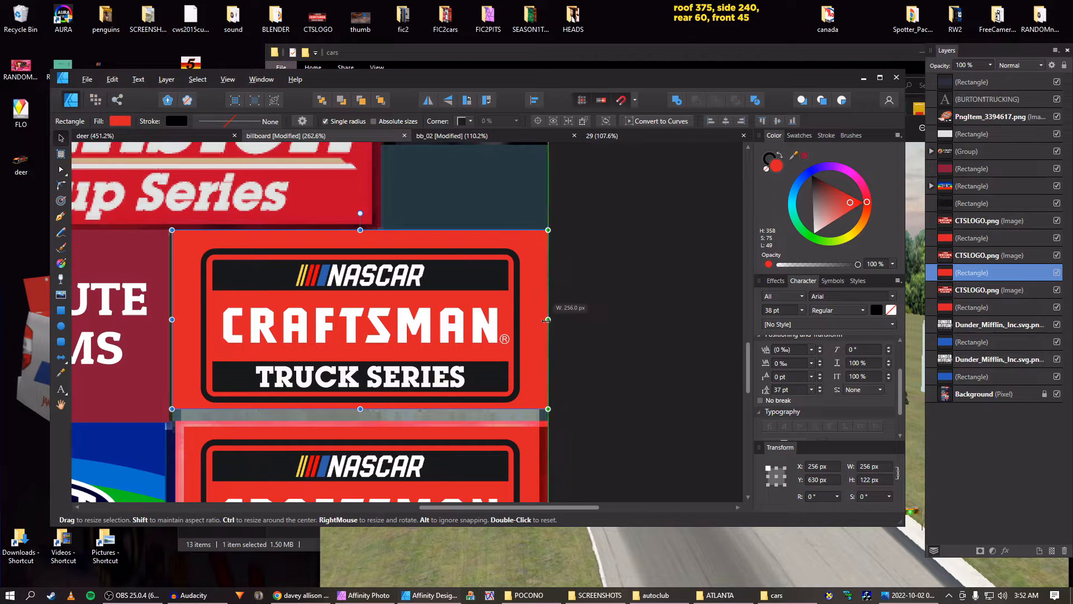
drag(361, 409, 361, 421)
click(566, 395)
scroll(578, 380, down, 5)
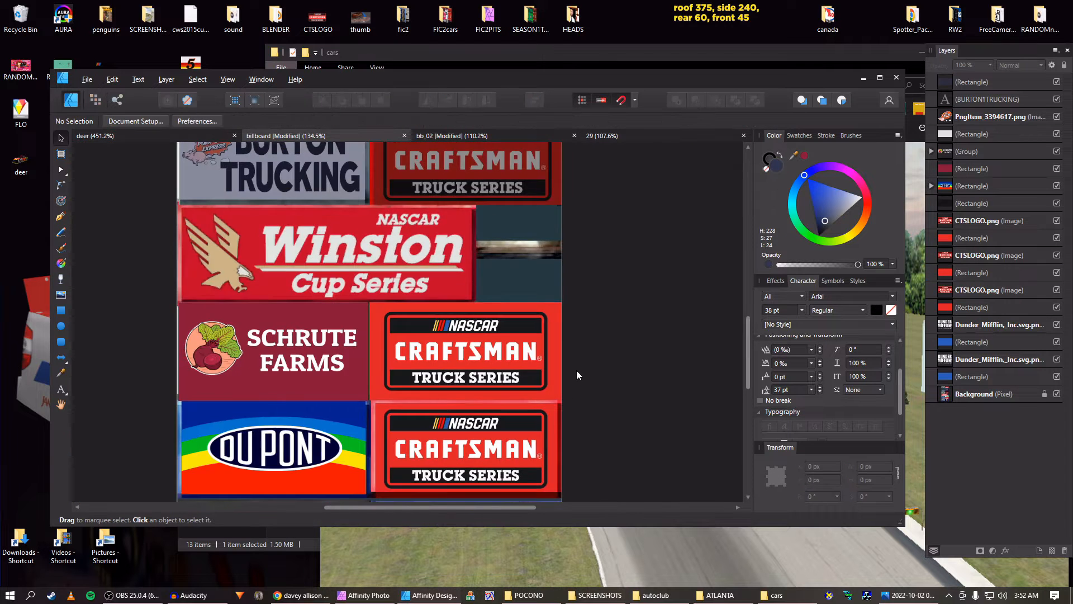
drag(574, 379, 566, 340)
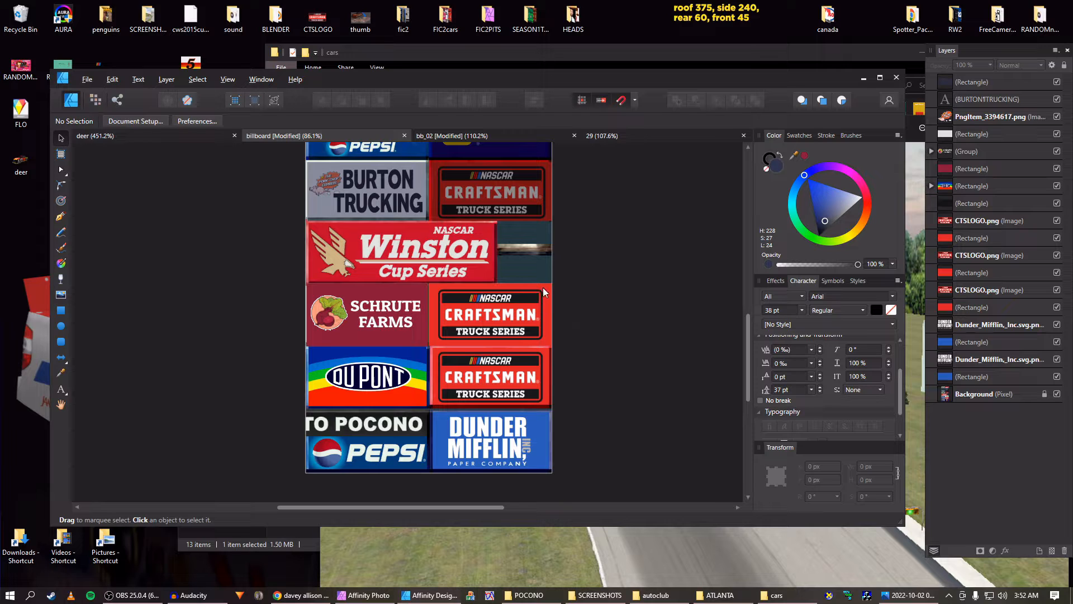
key(ctrl+s)
scroll(585, 401, up, 5)
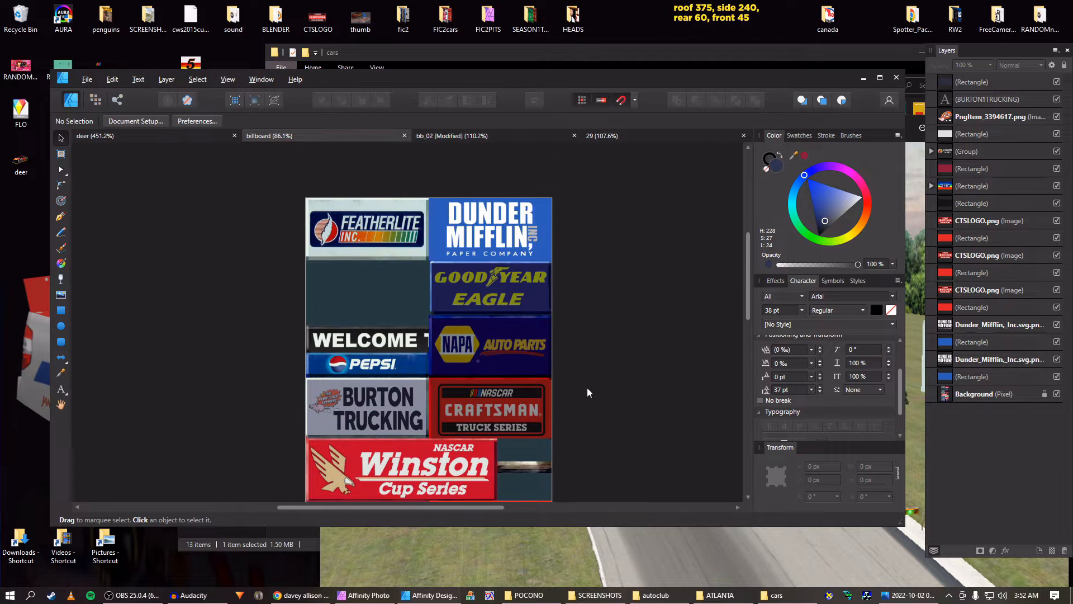
Open the billboard_a texture from the POCONO folder in Affinity Designer
click(595, 596)
click(594, 595)
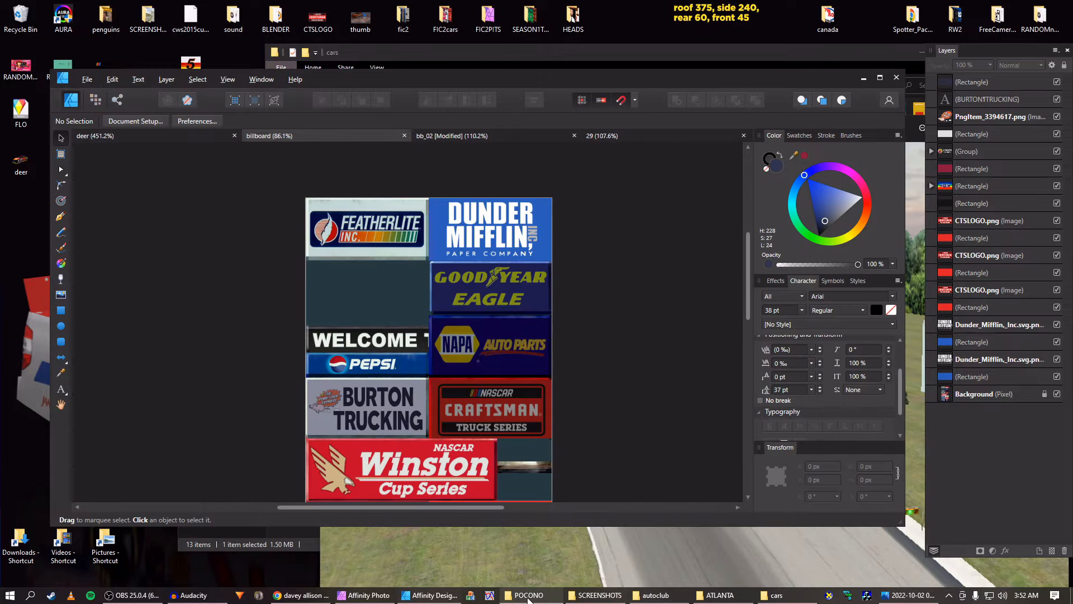
click(526, 596)
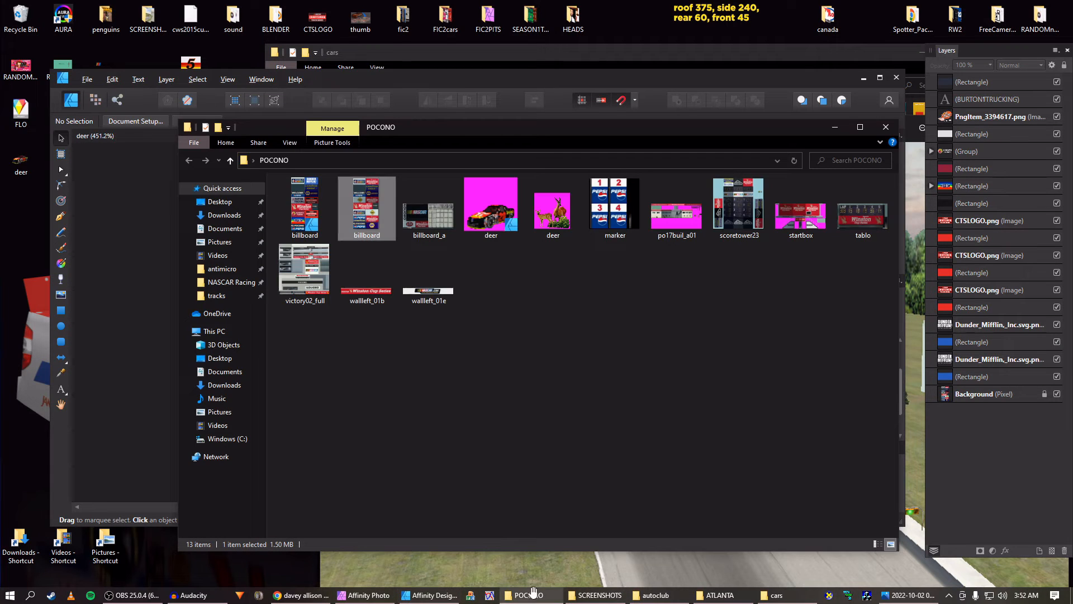
click(427, 213)
drag(425, 220, 134, 132)
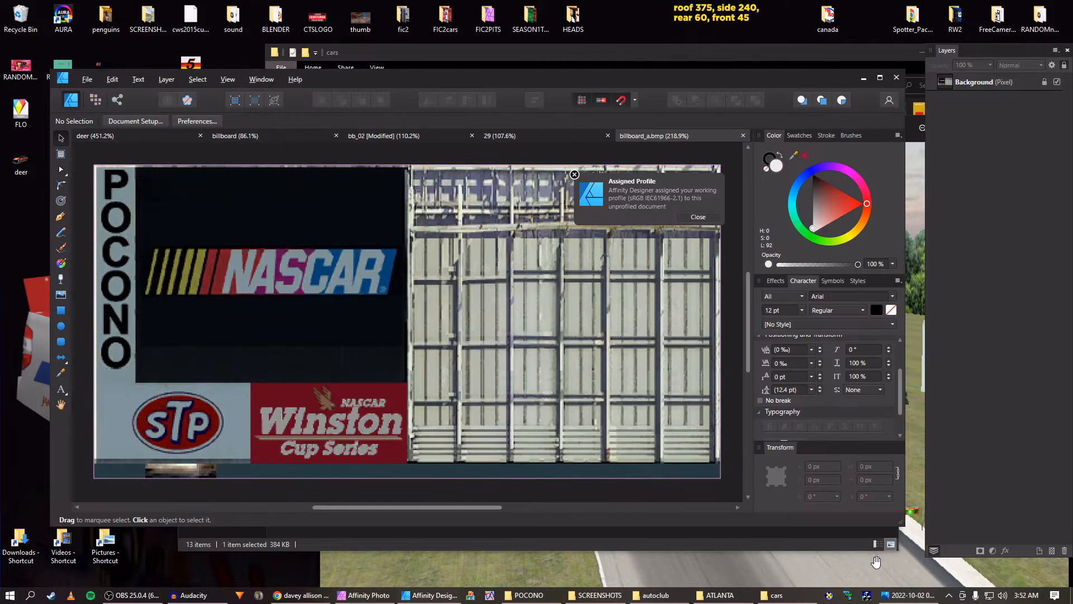
Browse the track screenshots for the POCONO sign with the NASCAR, STP and Winston panels that uses the billboard_a texture
click(895, 592)
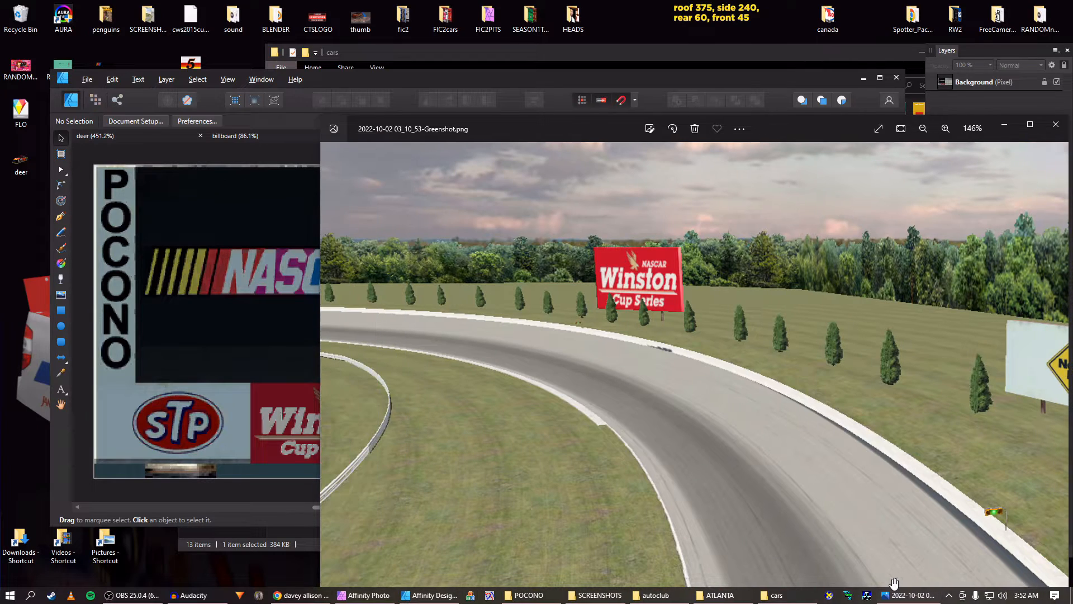
scroll(780, 398, down, 3)
key(Left)
key(Left)
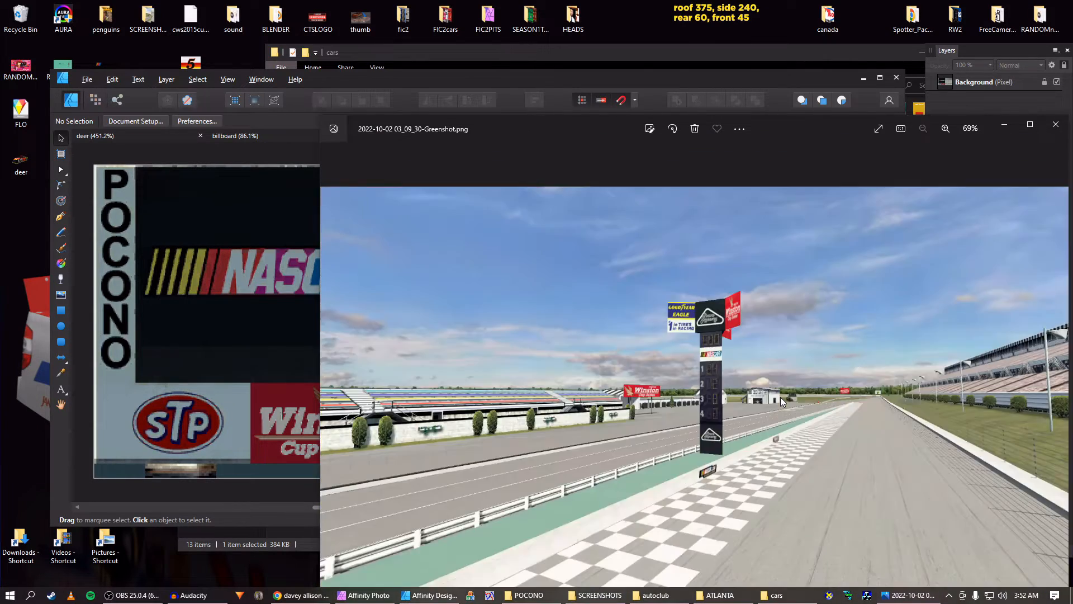
key(Left)
key(Left)
key(Left)
key(Right)
key(Right)
key(Right)
key(Right)
key(Right)
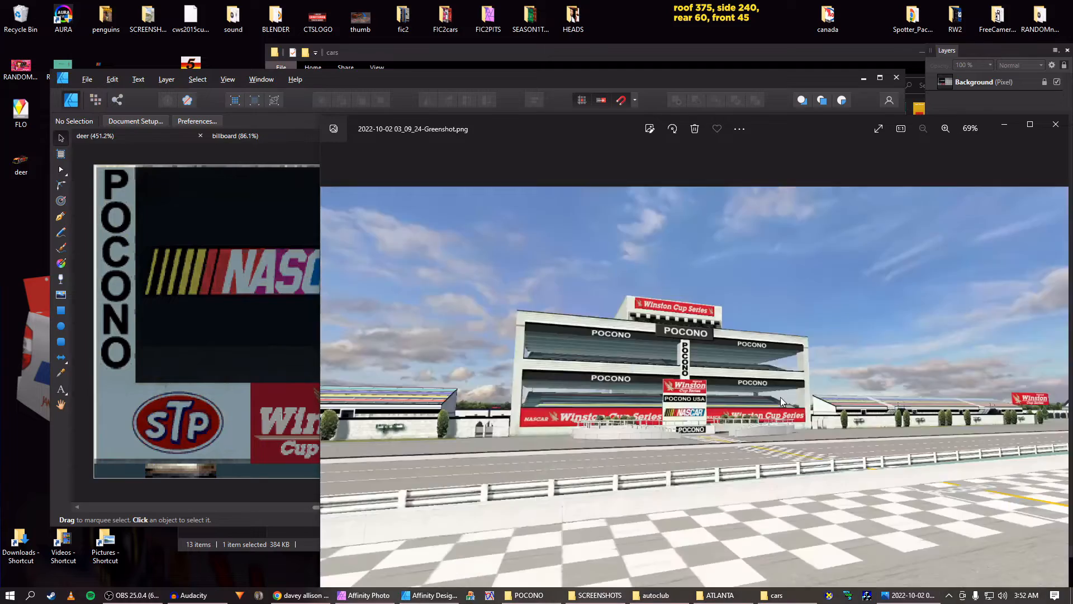
key(Right)
key(Right)
key(Right)
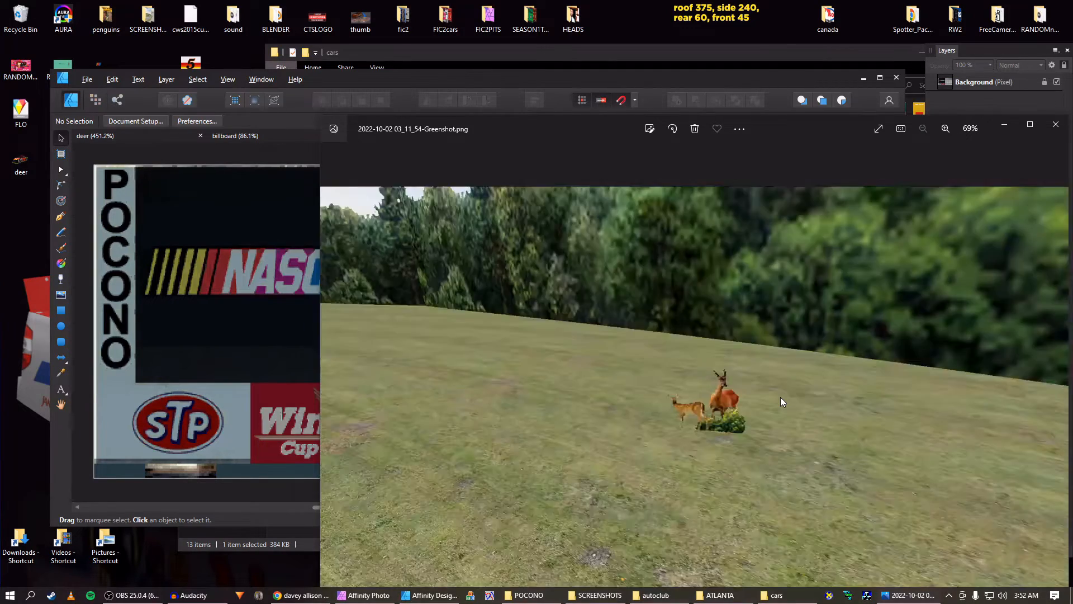
key(Left)
key(Right)
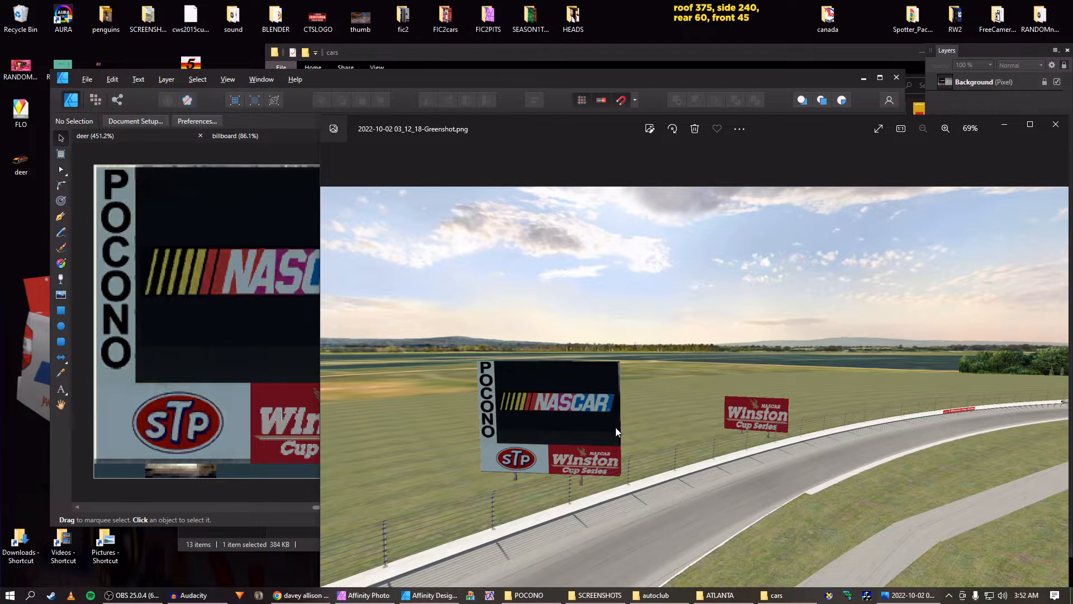
Copy the Craftsman Truck Series logo with its red rectangle and dark overlay from the billboard document, and close the 29 document
click(252, 366)
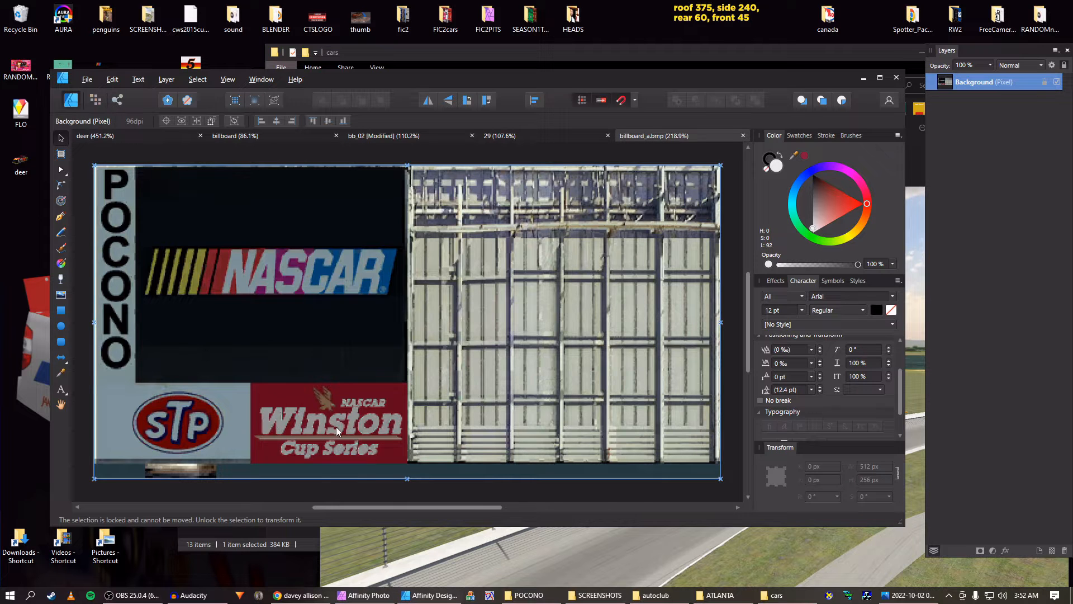
click(380, 135)
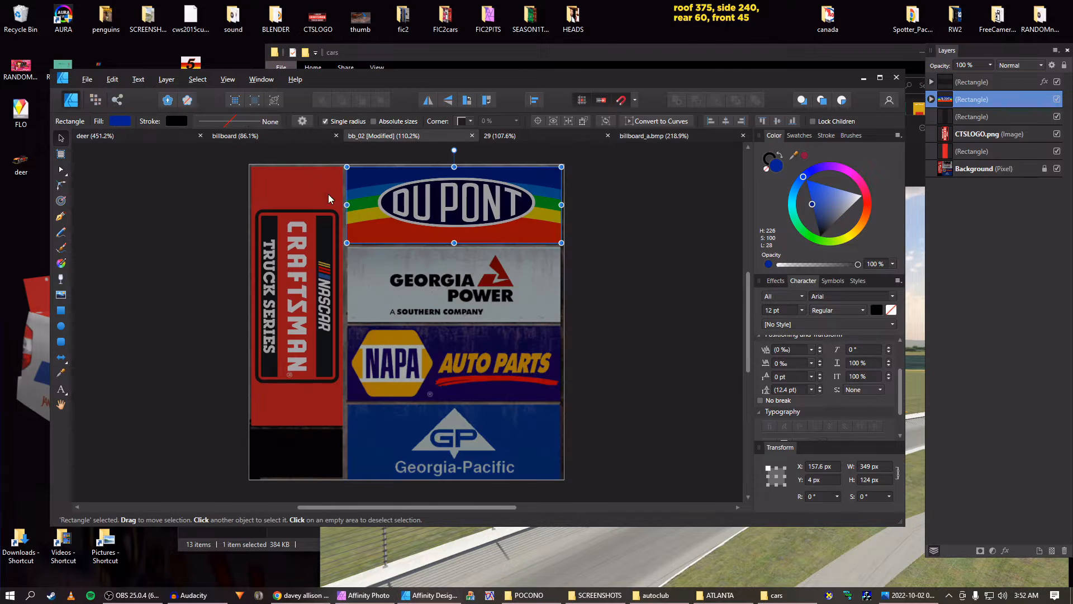
click(297, 136)
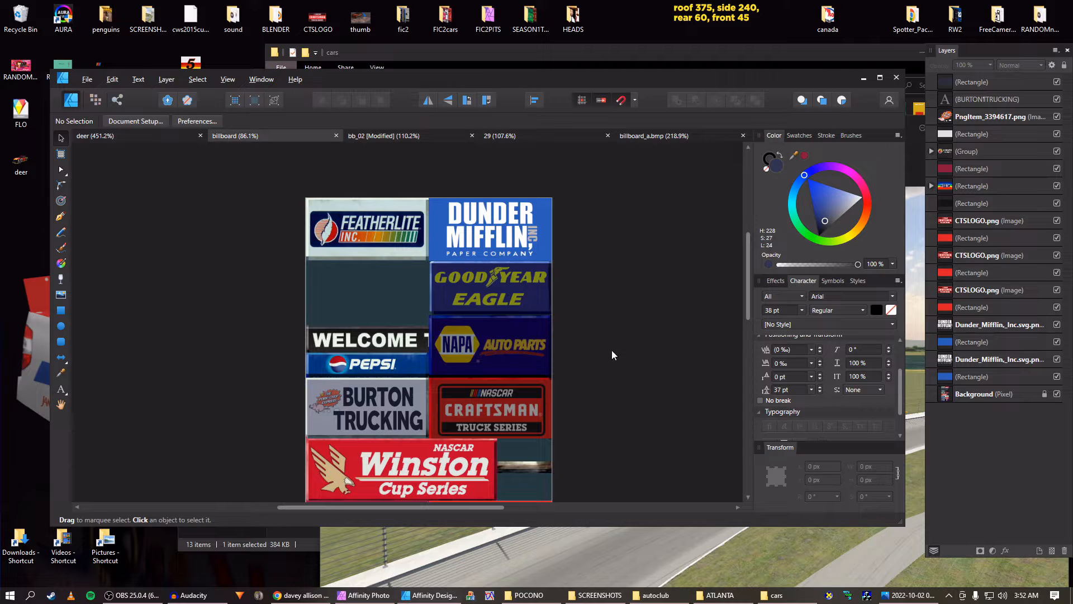
click(520, 398)
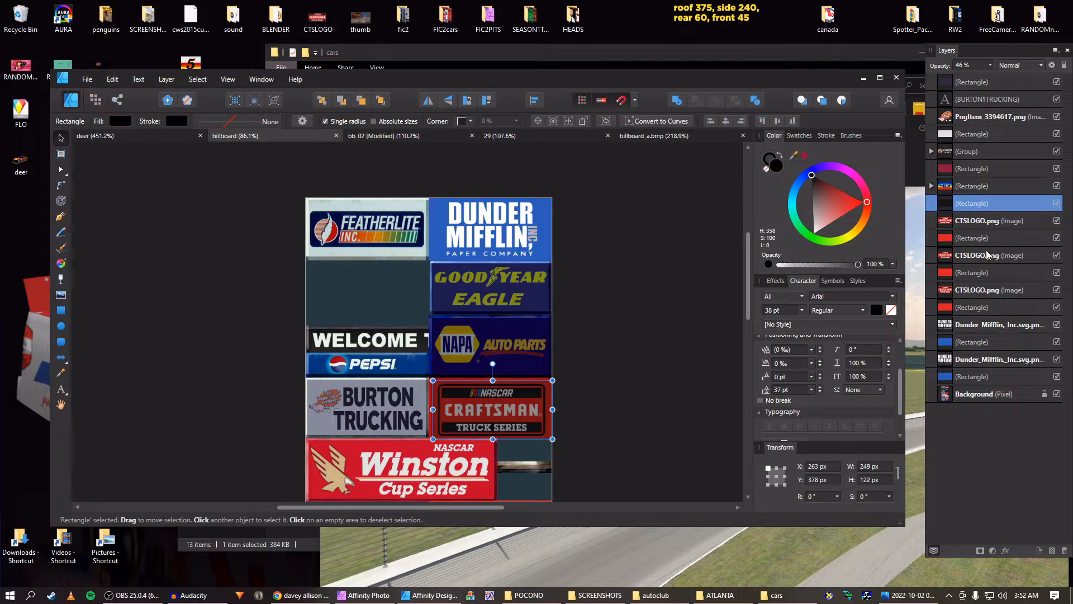
shift+click(951, 237)
click(608, 136)
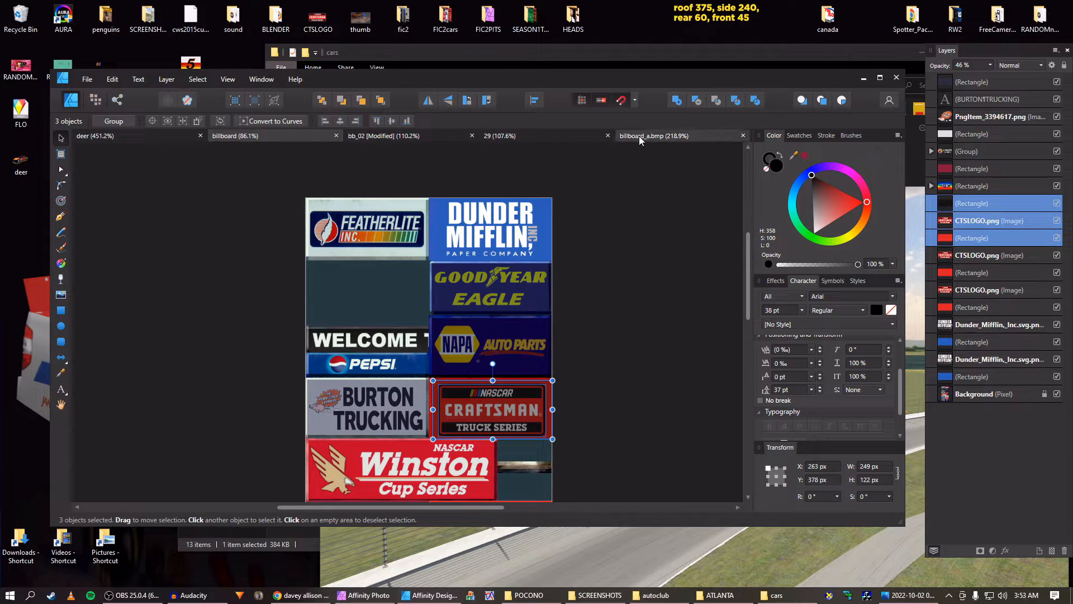
click(607, 136)
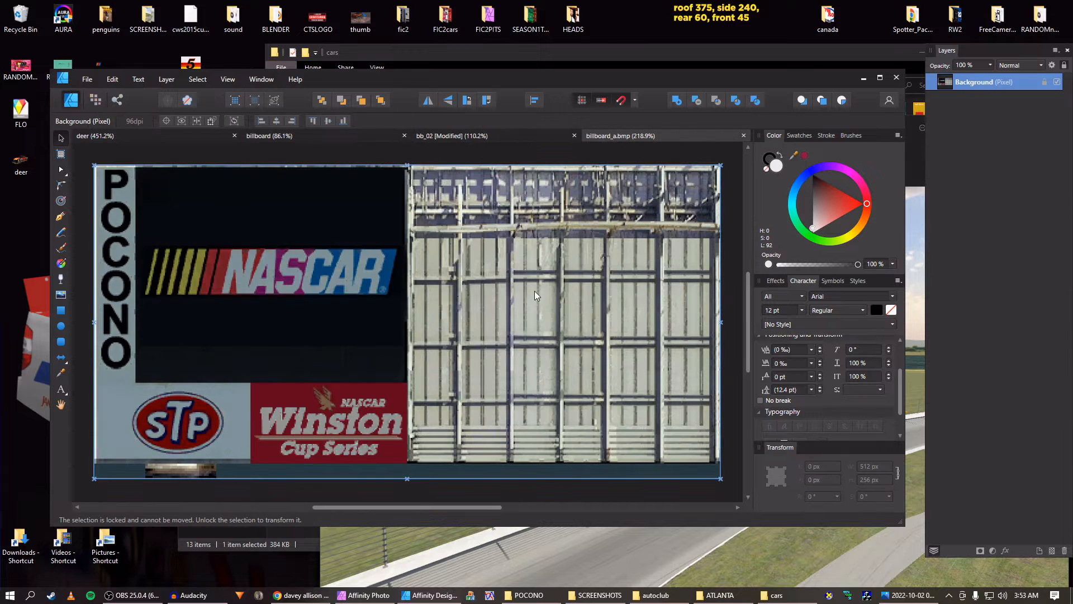
Paste the Craftsman Truck Series panel into billboard_a, scale it to 117 px wide and move it over the Winston Cup Series panel
key(ctrl+v)
drag(538, 312, 416, 414)
scroll(391, 391, down, 3)
scroll(389, 383, up, 1)
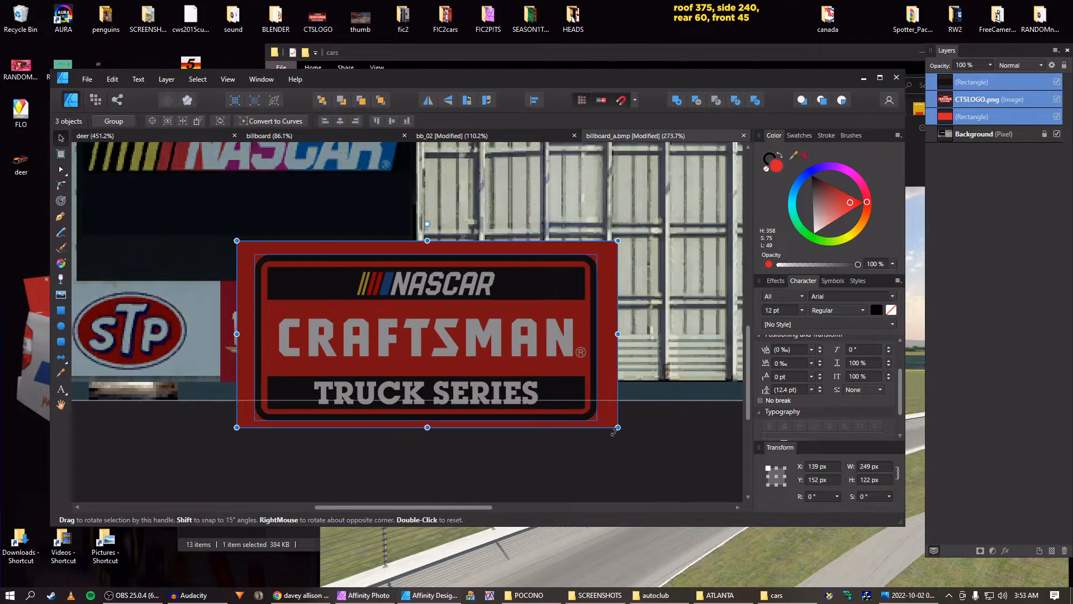
drag(615, 426, 415, 328)
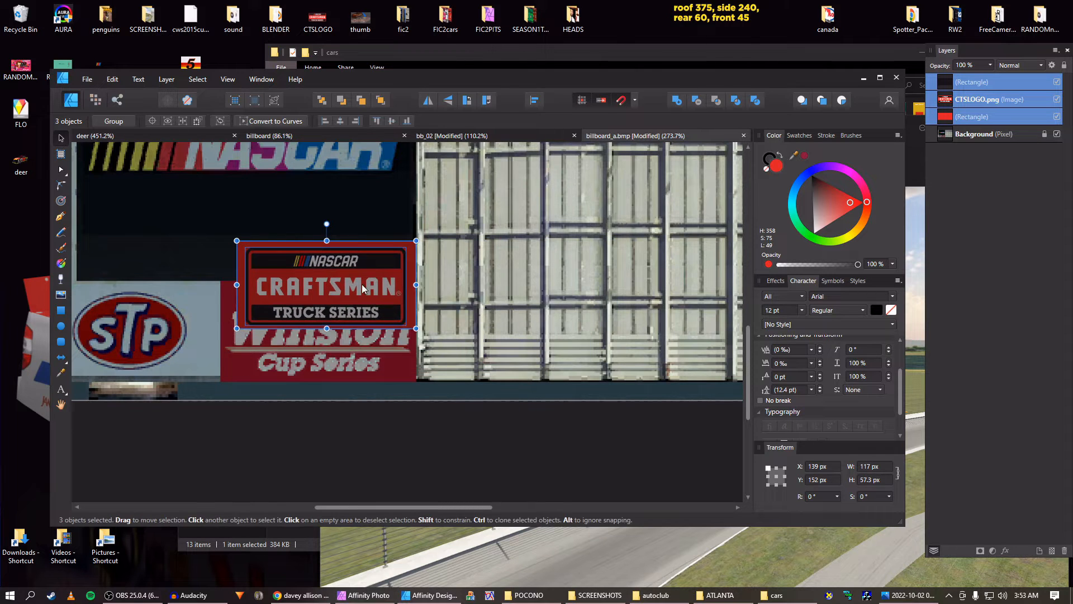
scroll(452, 265, up, 2)
drag(374, 252, 350, 315)
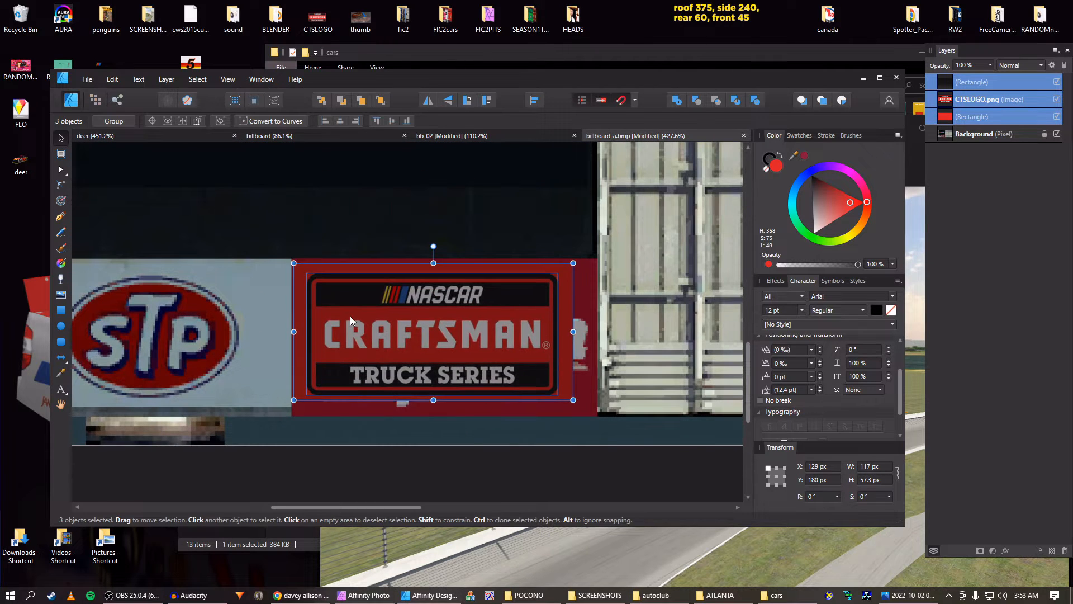
Align the Craftsman panel to the Winston panel's upper corner at X 128 px, Y 178 px, and scale it to 128.6 × 63 px
scroll(350, 316, up, 3)
key(Left)
key(Up)
key(Up)
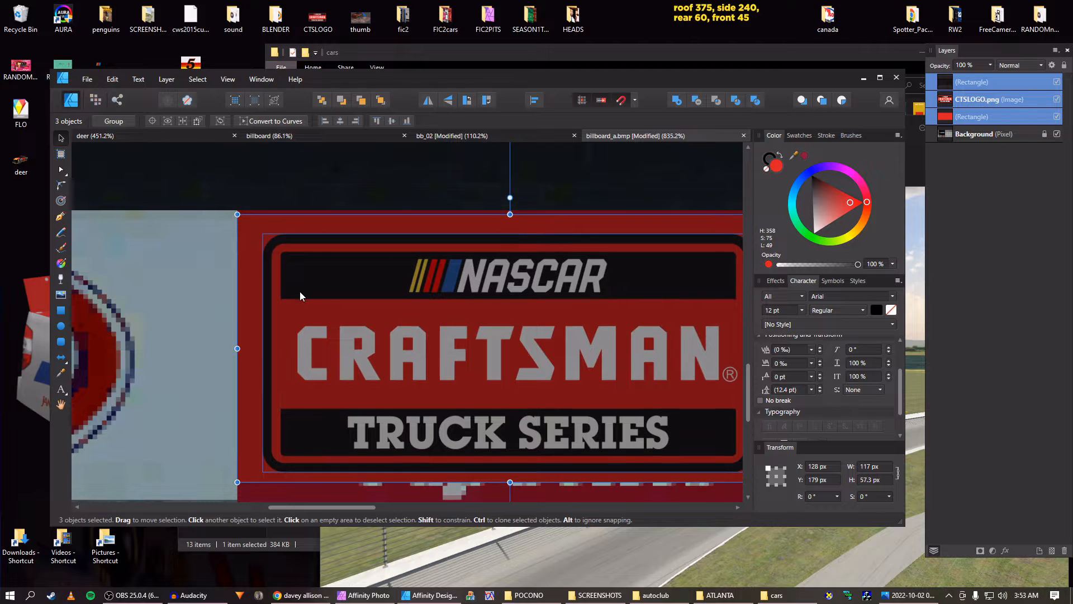
scroll(305, 297, down, 3)
drag(440, 343, 383, 242)
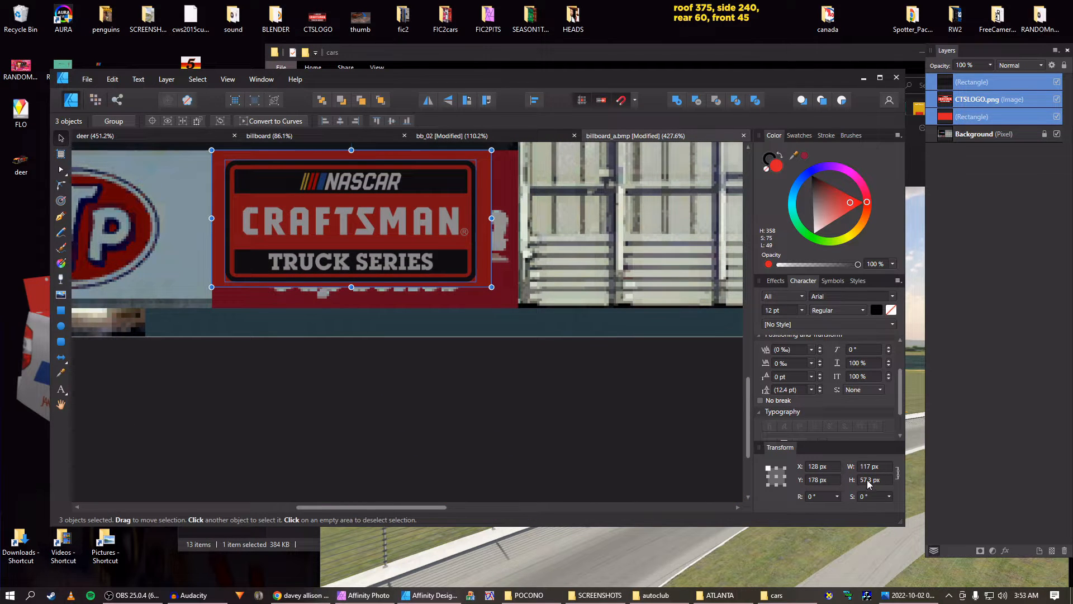
scroll(867, 480, up, 6)
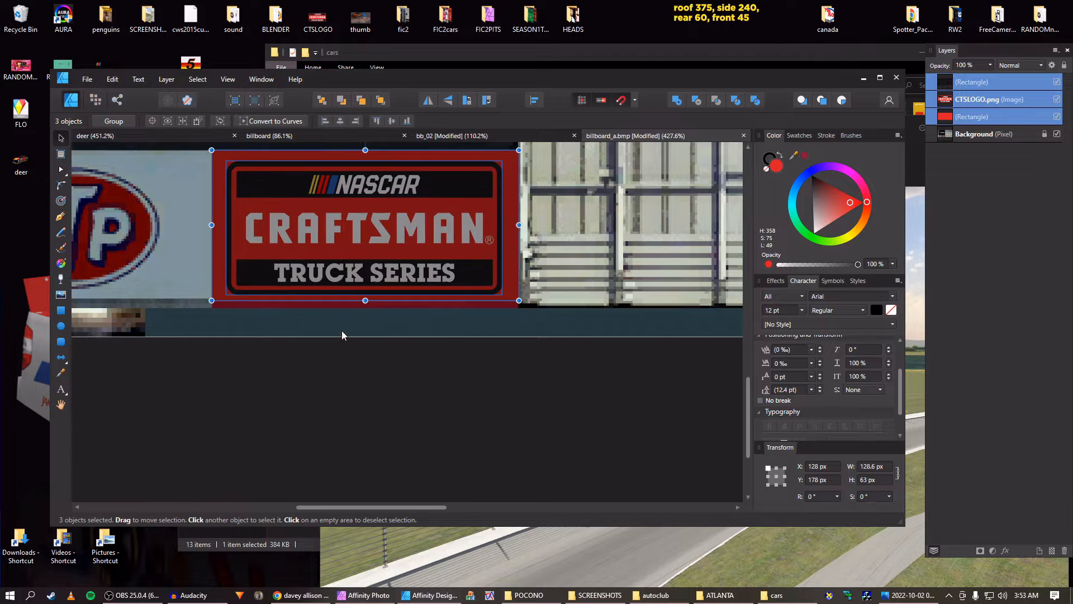
Stretch the red rectangle and the dark overlay down to a height of 66 px, covering the rest of the Winston panel
click(230, 299)
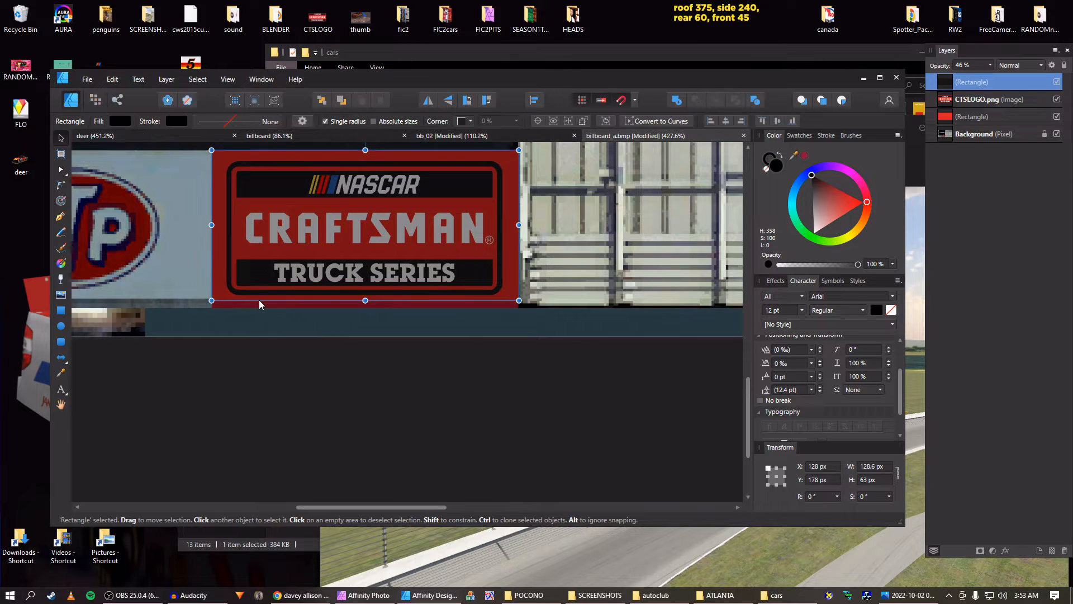
ctrl+click(947, 120)
scroll(374, 270, up, 4)
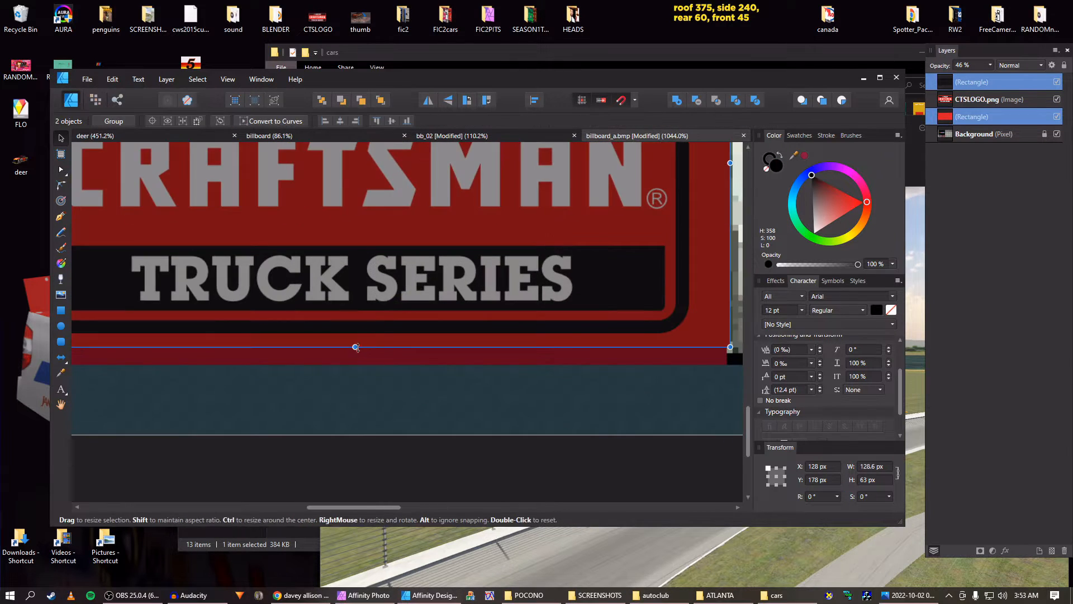
drag(355, 349, 355, 365)
scroll(375, 284, down, 4)
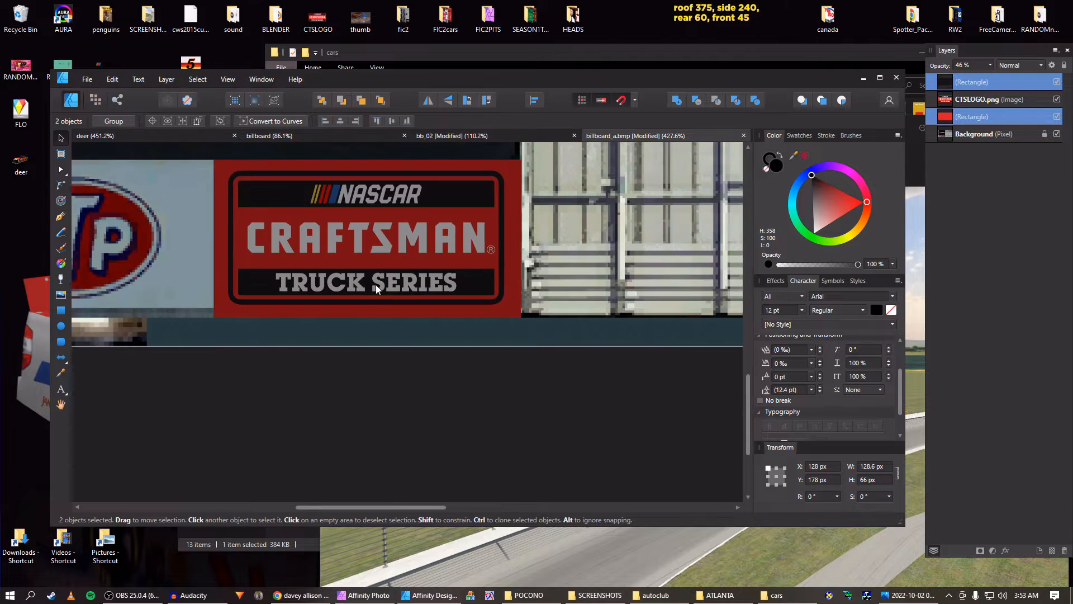
Shift the Craftsman logo image slightly down to Y 183.5 px to centre it within the red rectangle
drag(422, 271, 439, 294)
click(375, 260)
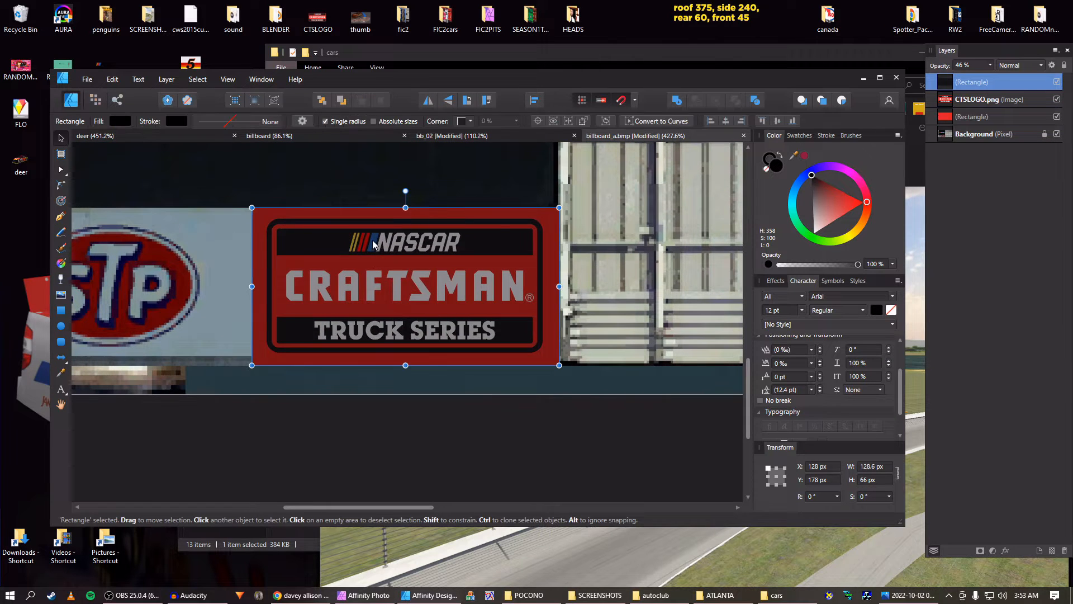
click(974, 100)
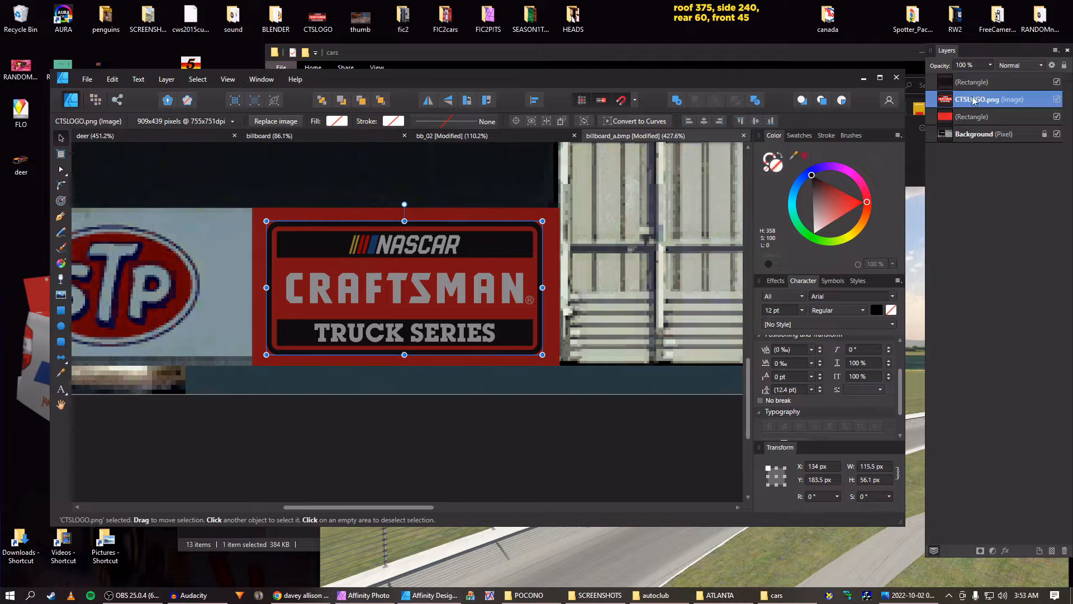
scroll(305, 256, down, 6)
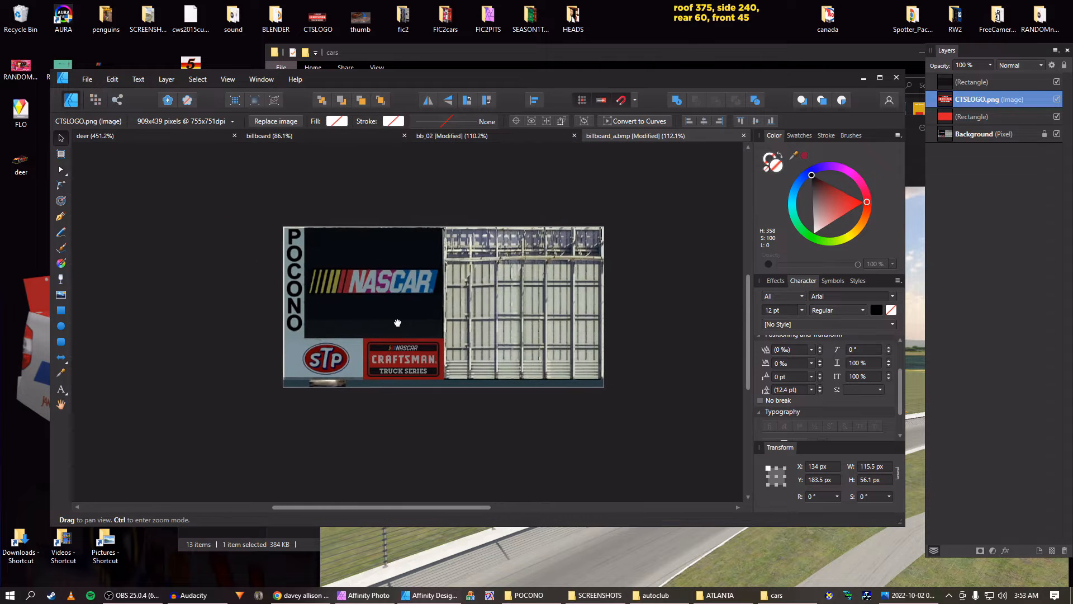
Cover the old NASCAR logo with a rectangle of 216.5 × 66 px, filled with the near-black colour sampled from the surrounding panel
scroll(417, 291, up, 3)
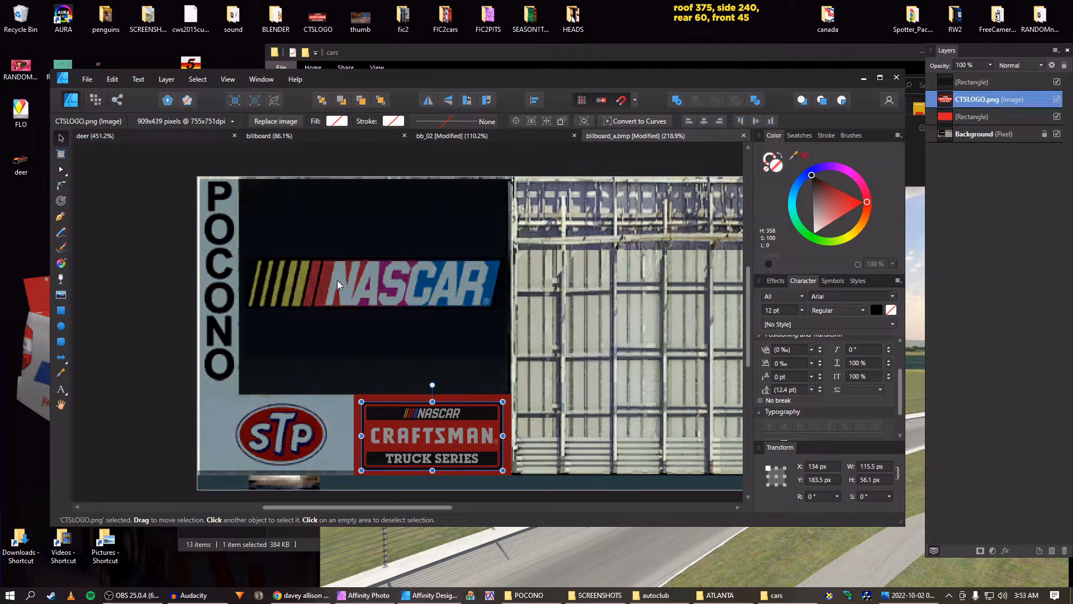
click(61, 311)
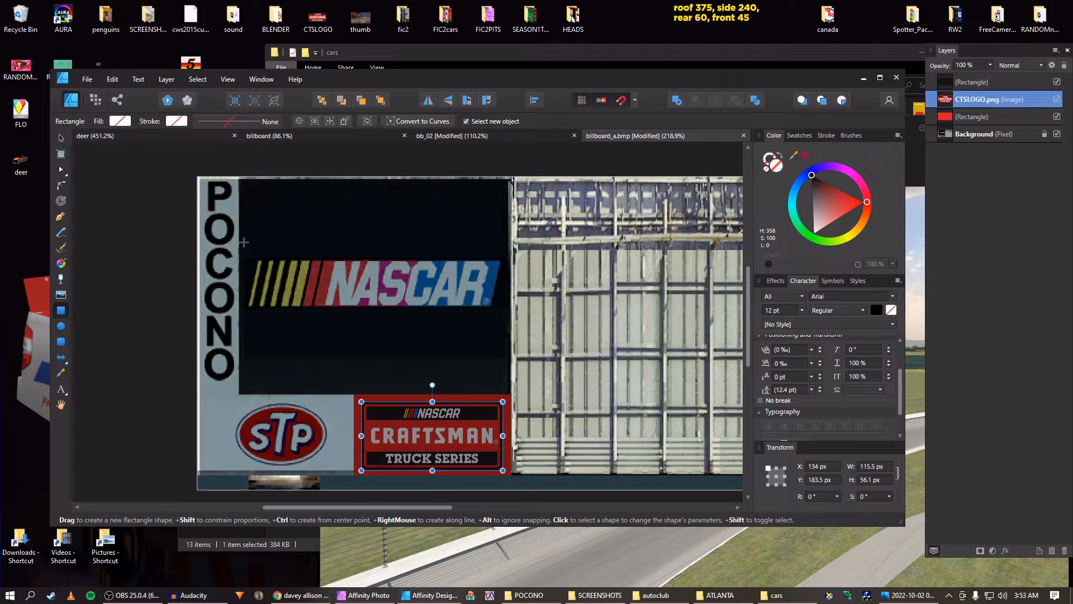
drag(240, 244, 504, 325)
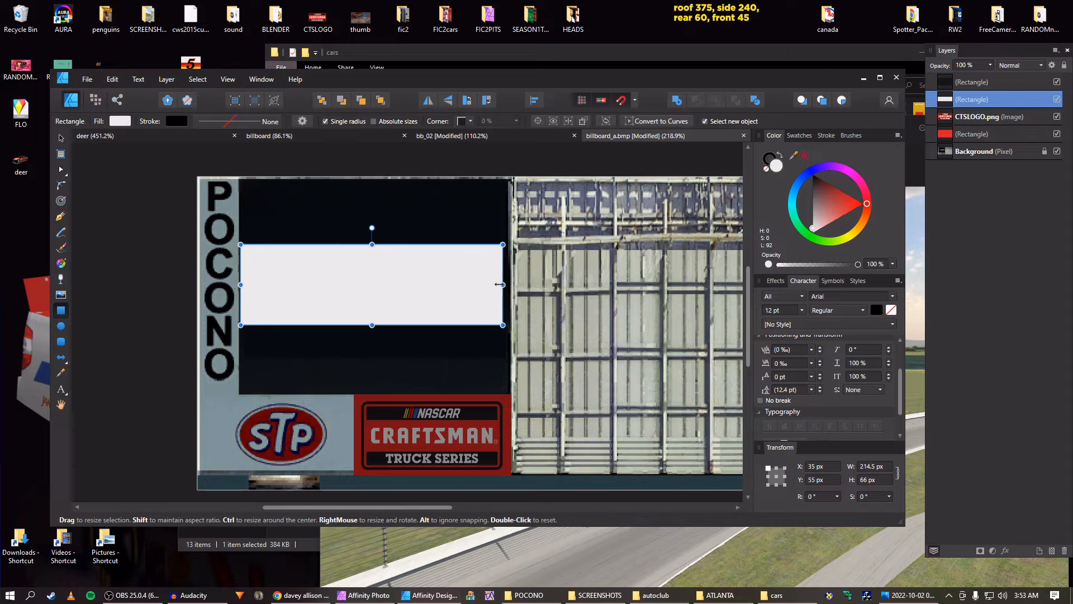
scroll(503, 285, up, 2)
drag(503, 285, 509, 286)
scroll(478, 285, down, 3)
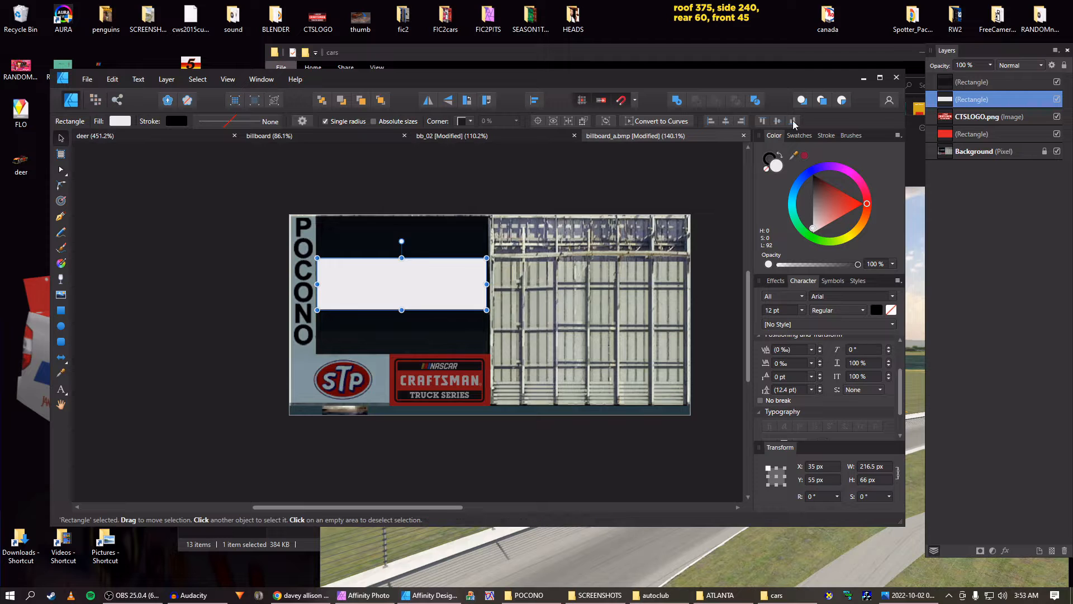
drag(797, 157, 441, 259)
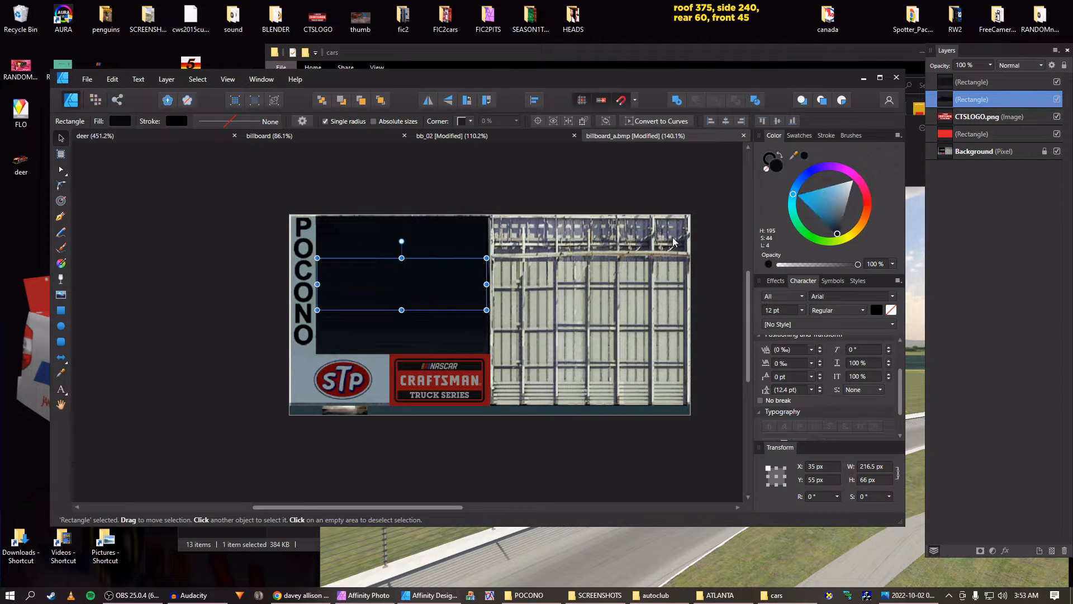
click(245, 337)
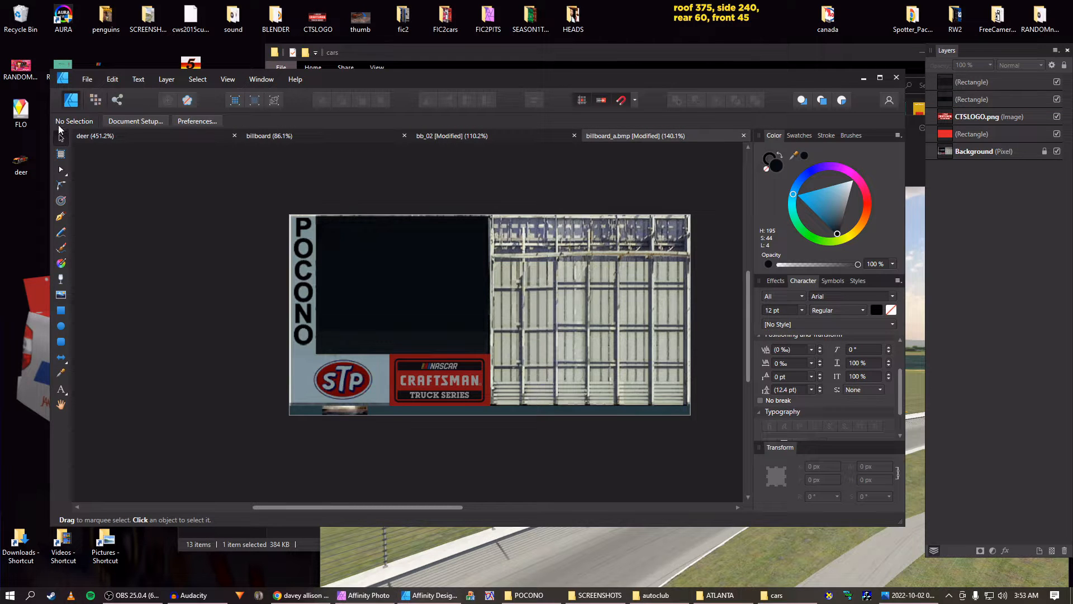
Open the RANDOMDECALS sheet in Affinity Photo and delete the Little Red Riding Hood image that covers the logos
double_click(15, 64)
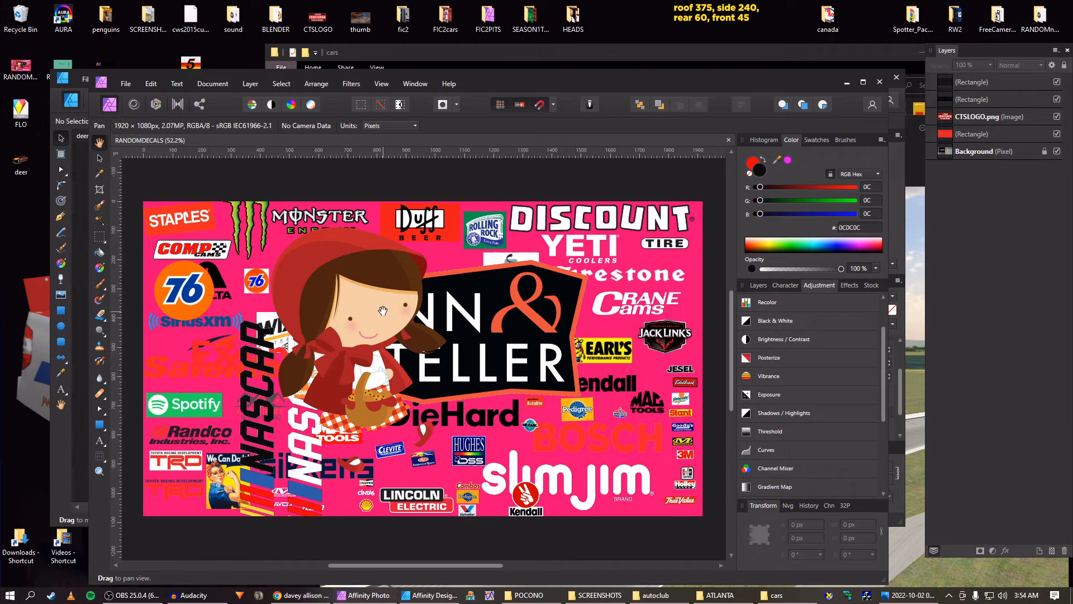
key(b)
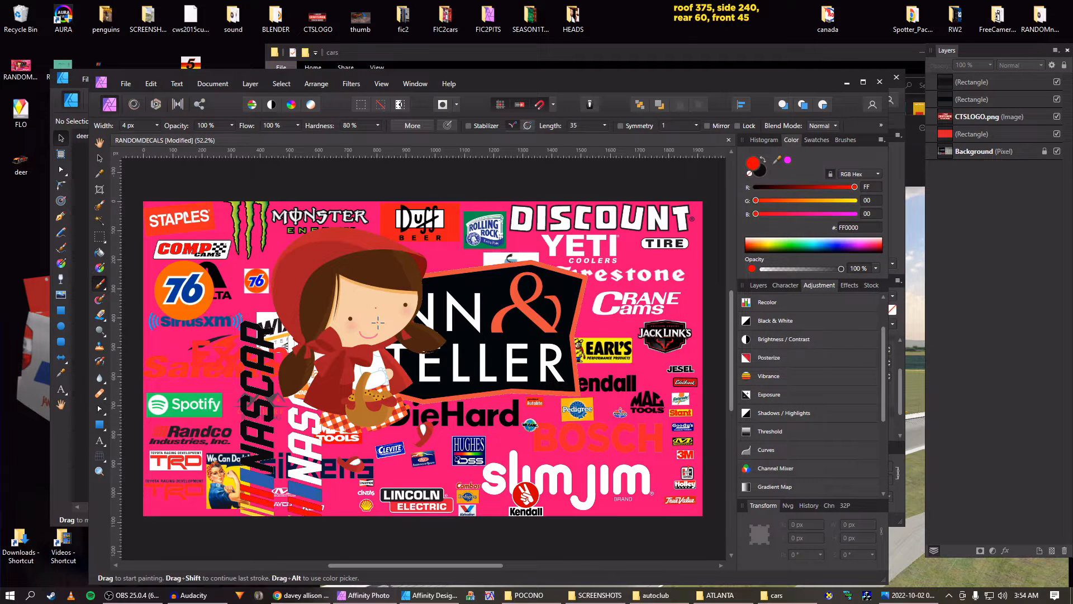
key(v)
drag(375, 326, 336, 336)
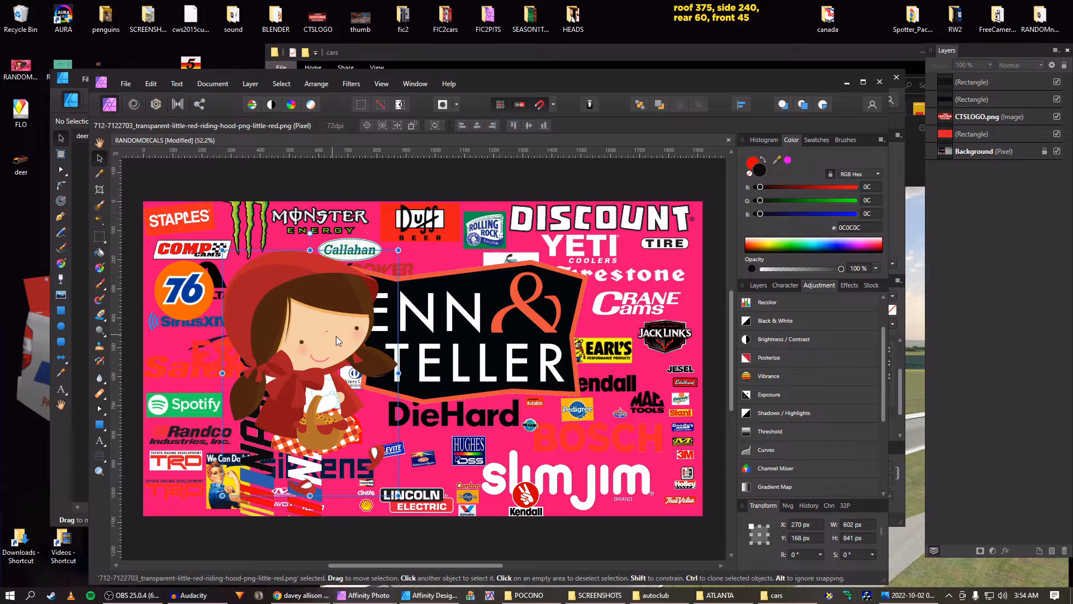
key(Delete)
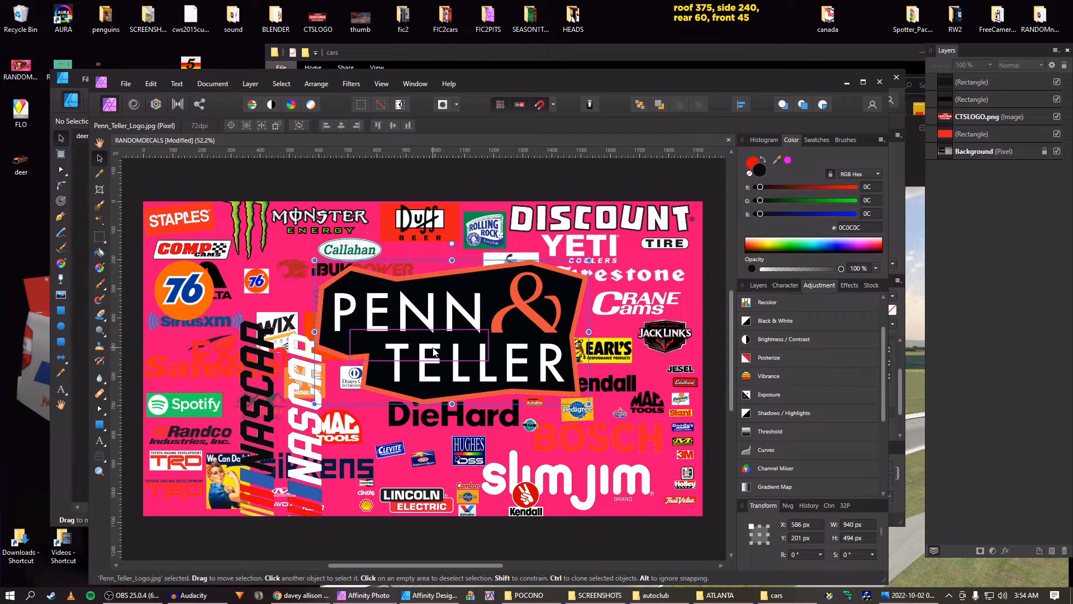
Move the Penn & Teller logo aside and copy the vertical white-lettered NASCAR logo over to Affinity Designer
drag(441, 348, 572, 299)
click(308, 426)
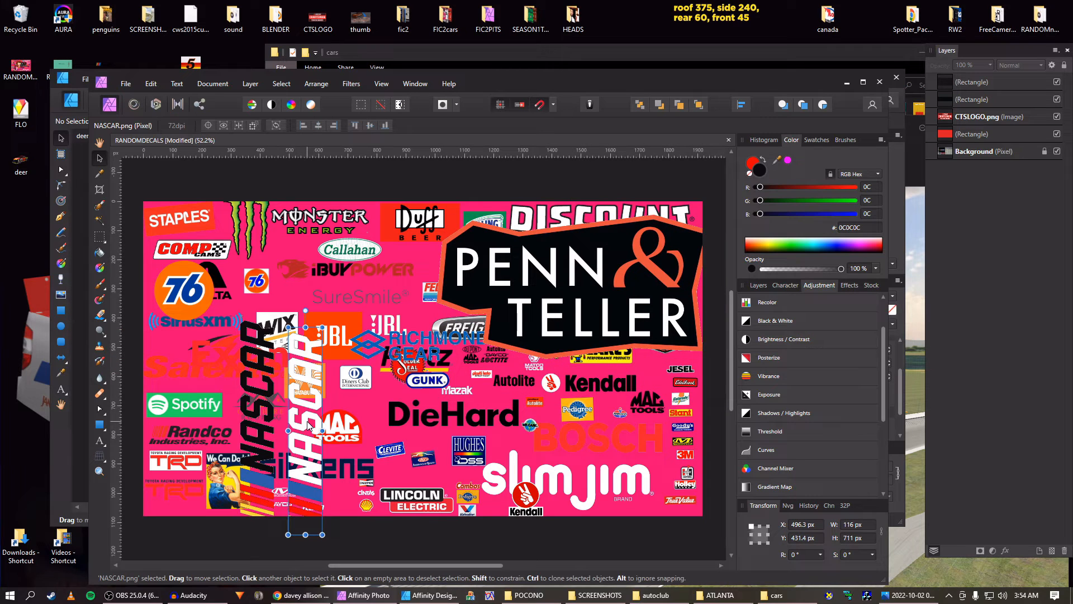
click(415, 596)
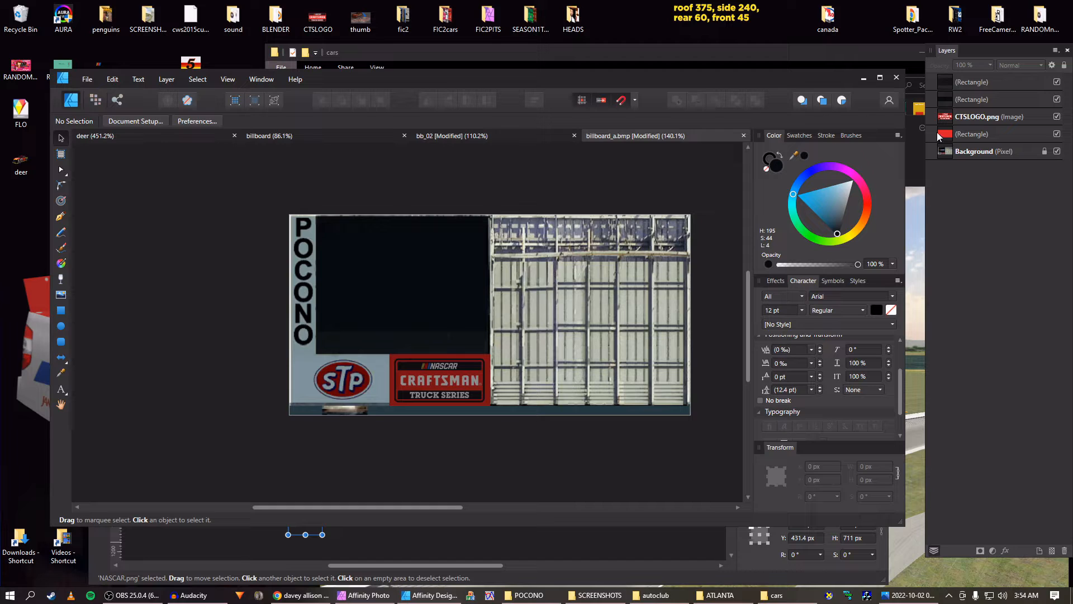
Paste the NASCAR logo into billboard_a and rotate it to -90° so that it reads horizontally
click(935, 91)
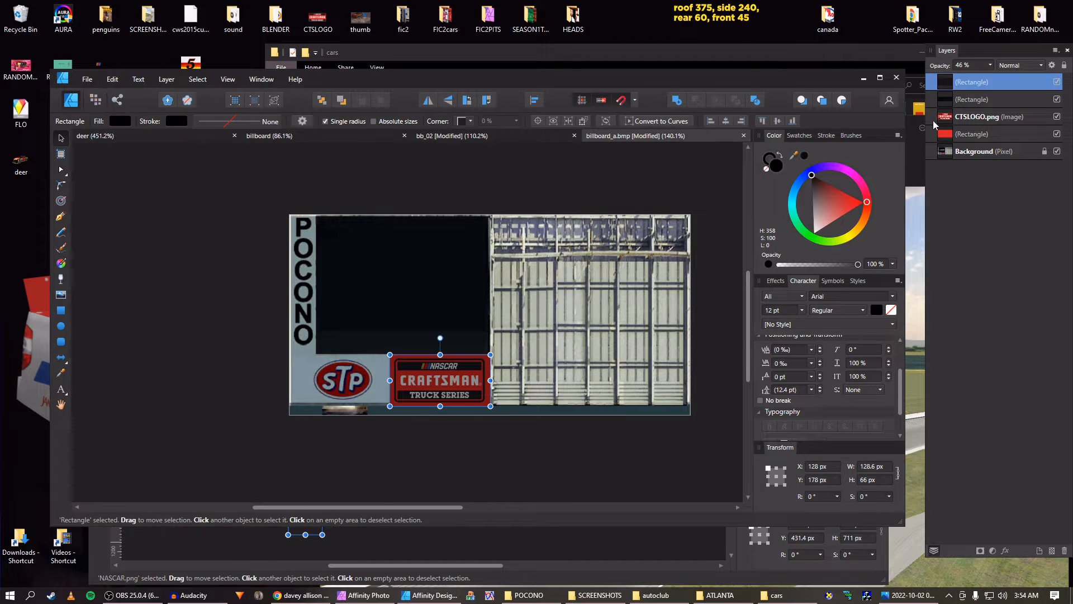
click(934, 120)
key(ctrl+v)
drag(715, 302, 479, 306)
click(486, 100)
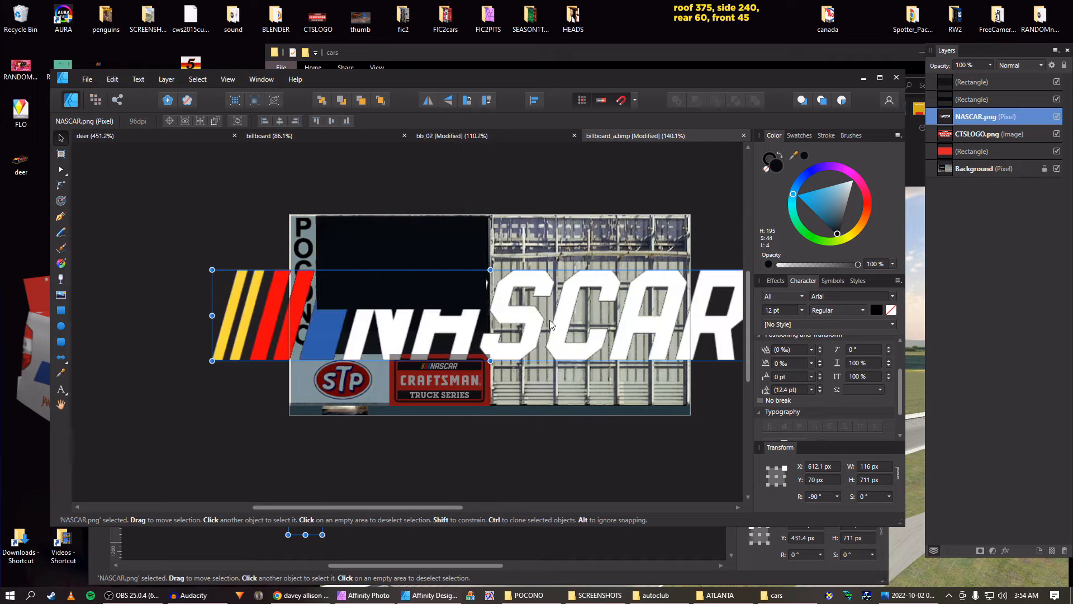
Scale the NASCAR logo down to 208 × 33.9 px on the black panel and bring its layer above the covering rectangles
drag(550, 319, 412, 320)
drag(630, 271, 257, 332)
drag(197, 356, 431, 294)
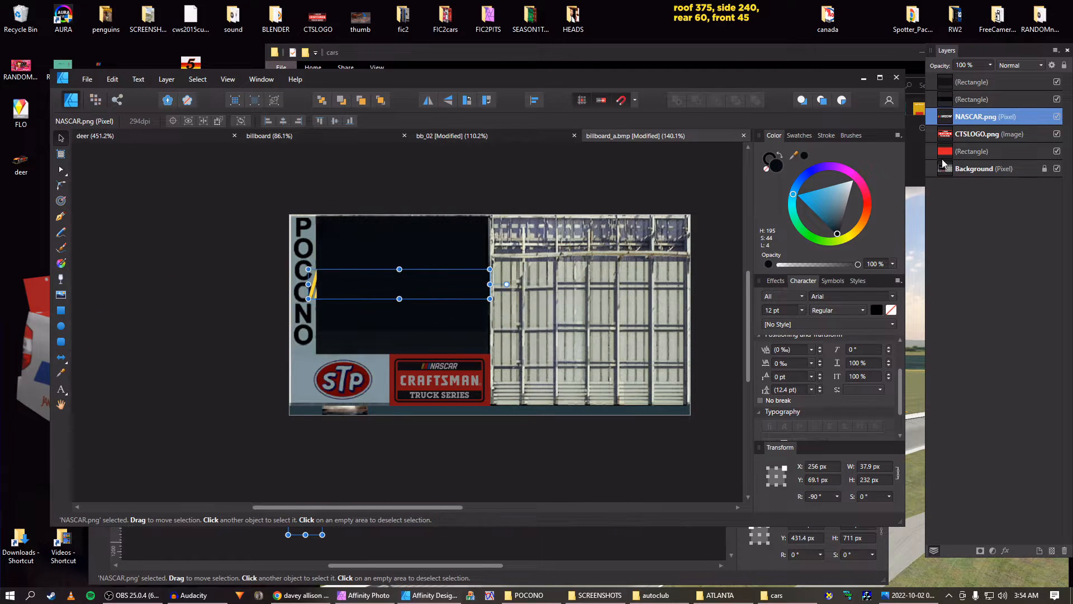
drag(949, 112, 950, 78)
scroll(416, 234, up, 3)
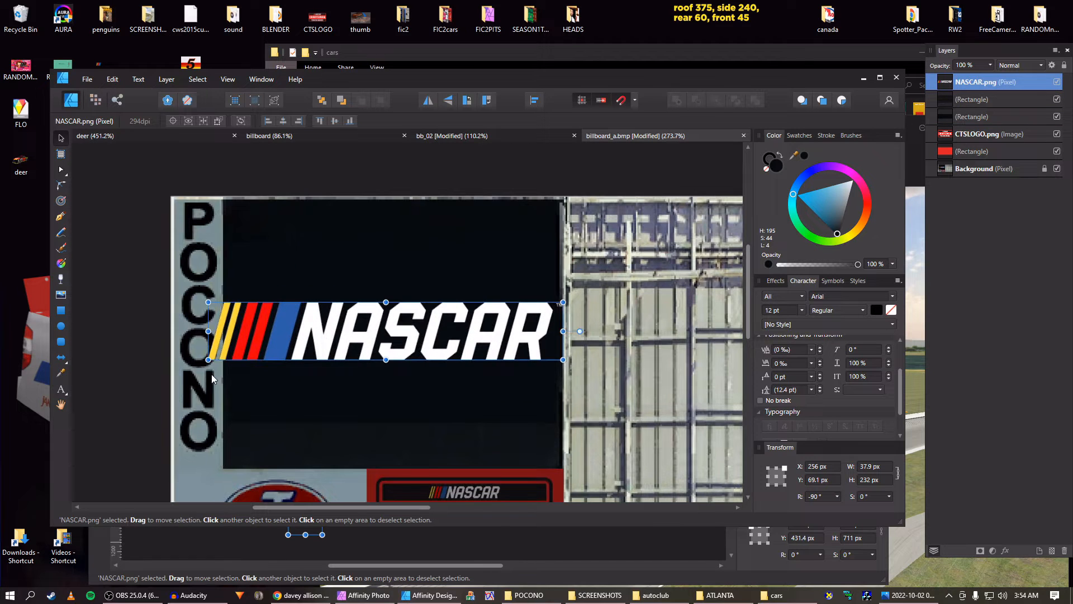
drag(208, 360, 245, 354)
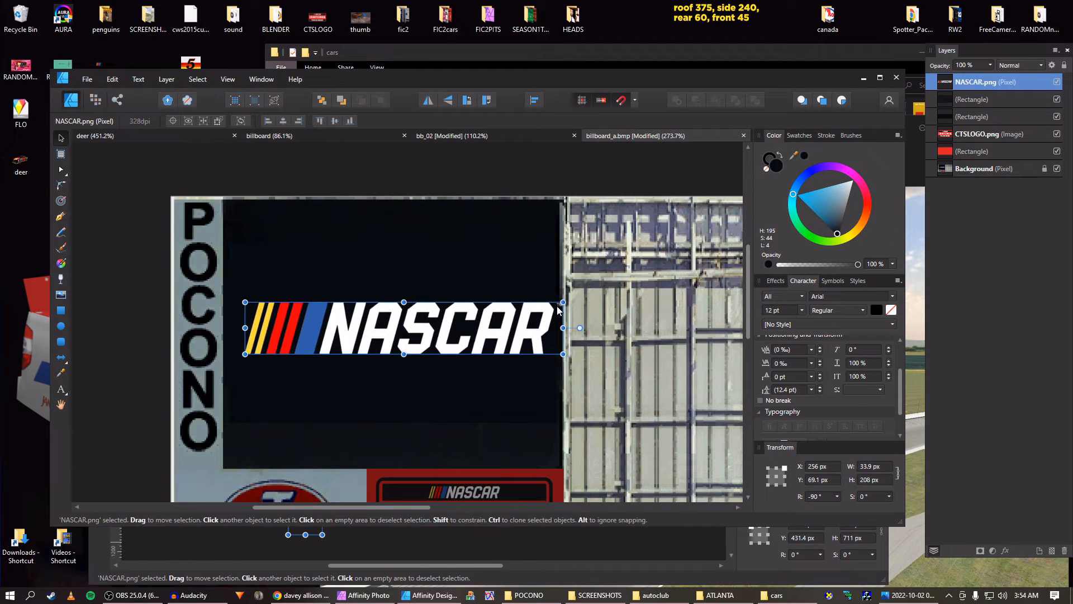
Resize the NASCAR logo to about 205.8 × 33.6 px and centre it on the black panel
drag(563, 303, 536, 303)
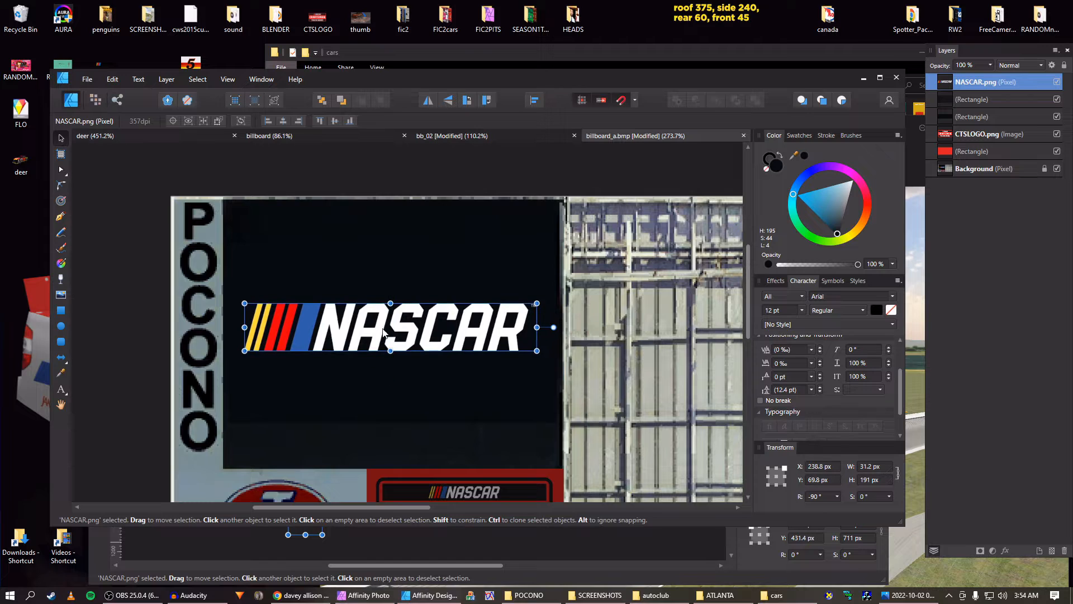
drag(245, 303, 232, 301)
mouse_move(348, 333)
mouse_down()
mouse_move(367, 327)
mouse_move(357, 328)
mouse_up()
drag(547, 353, 557, 355)
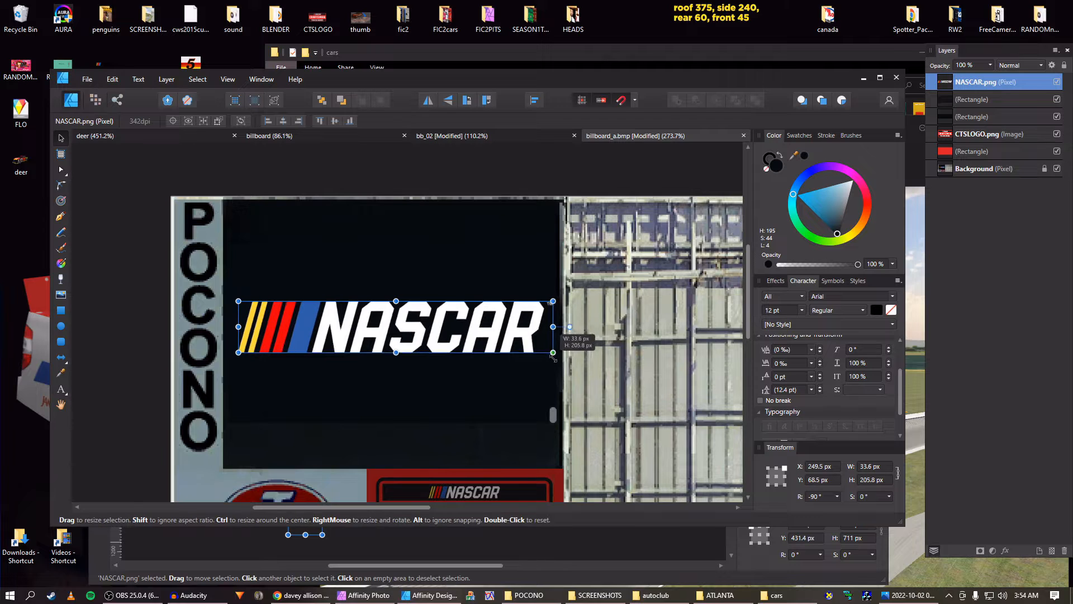
key(Left)
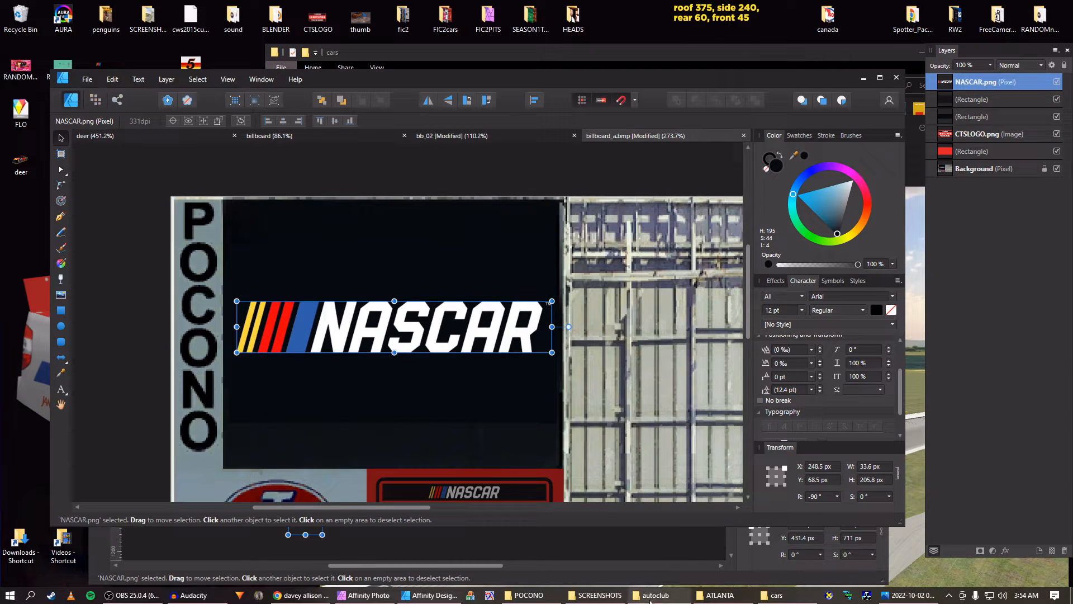
mouse_move(680, 602)
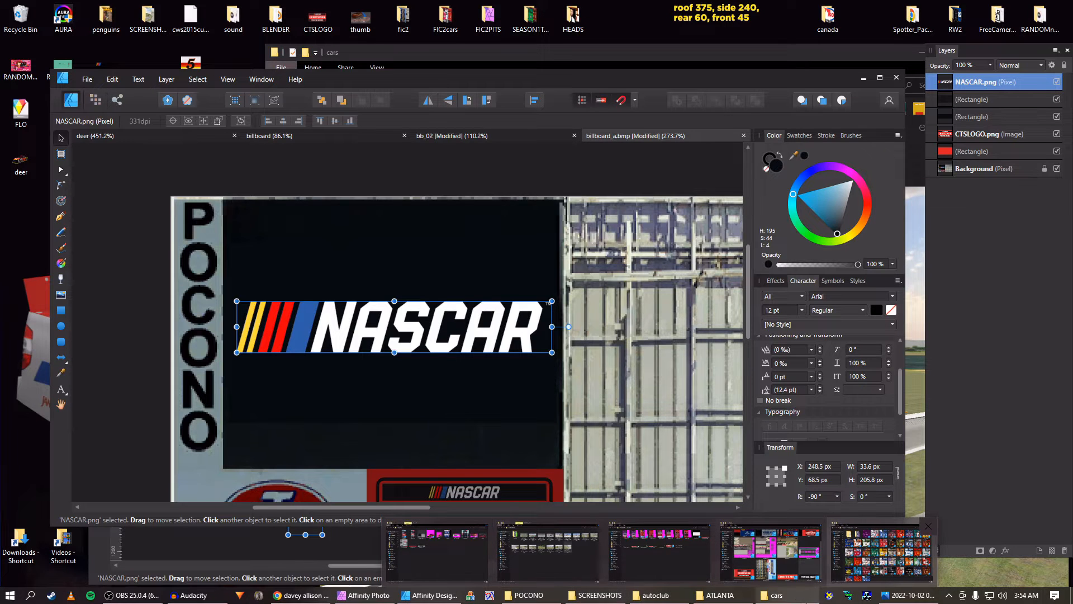
click(777, 596)
click(777, 596)
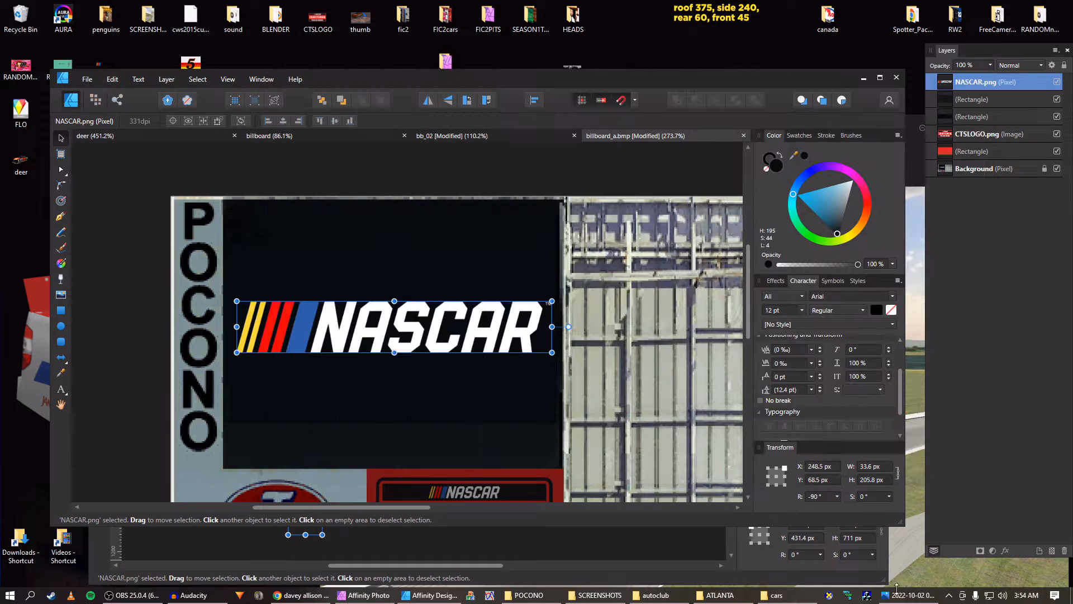
click(908, 596)
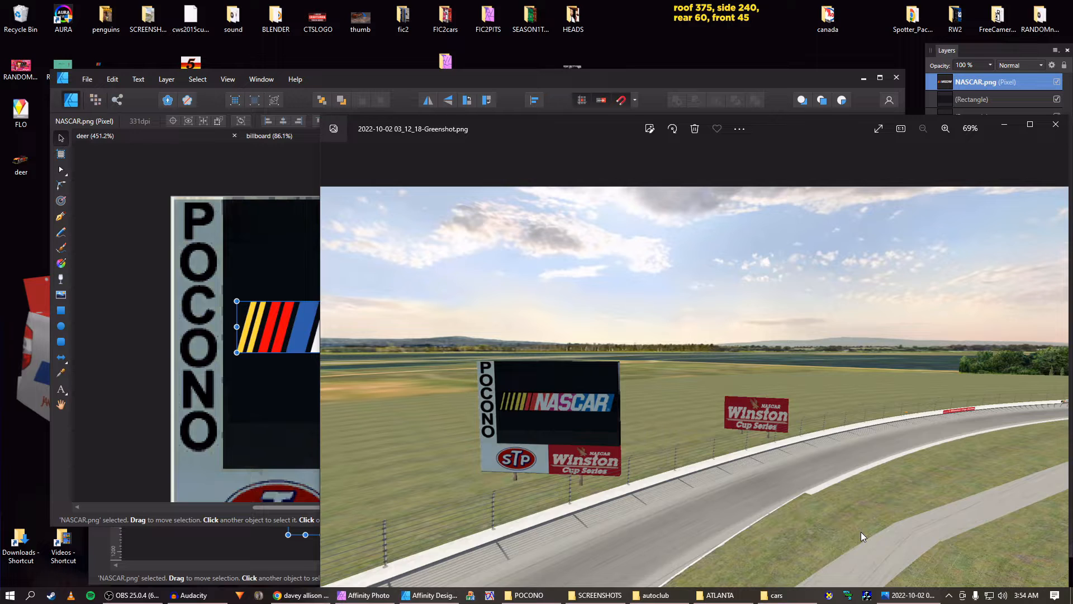
click(286, 334)
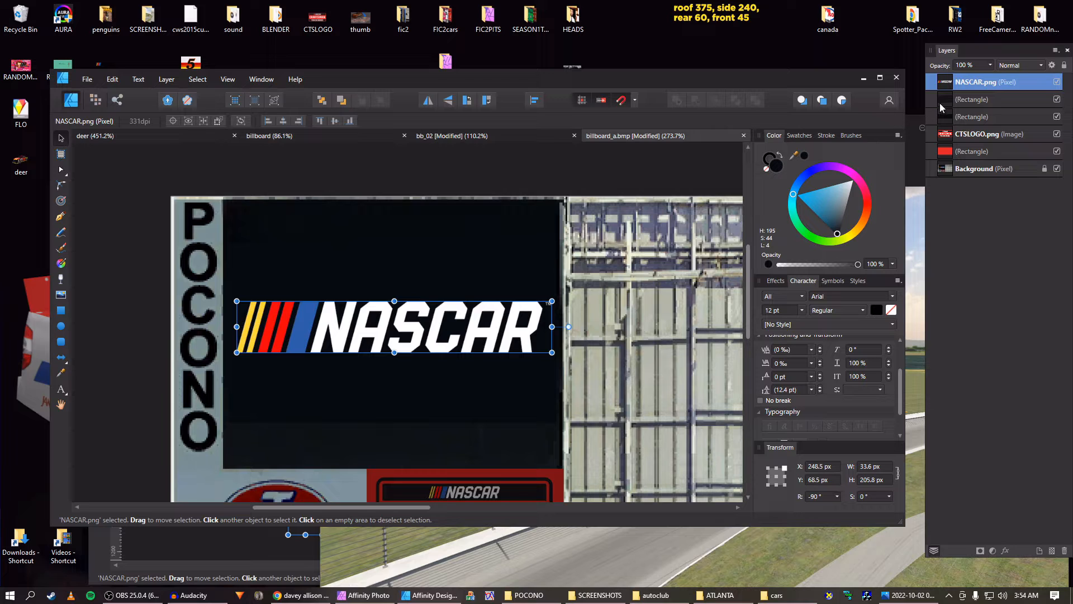
Duplicate the NASCAR logo layer and apply a black Color Overlay effect to the copy
key(ctrl+j)
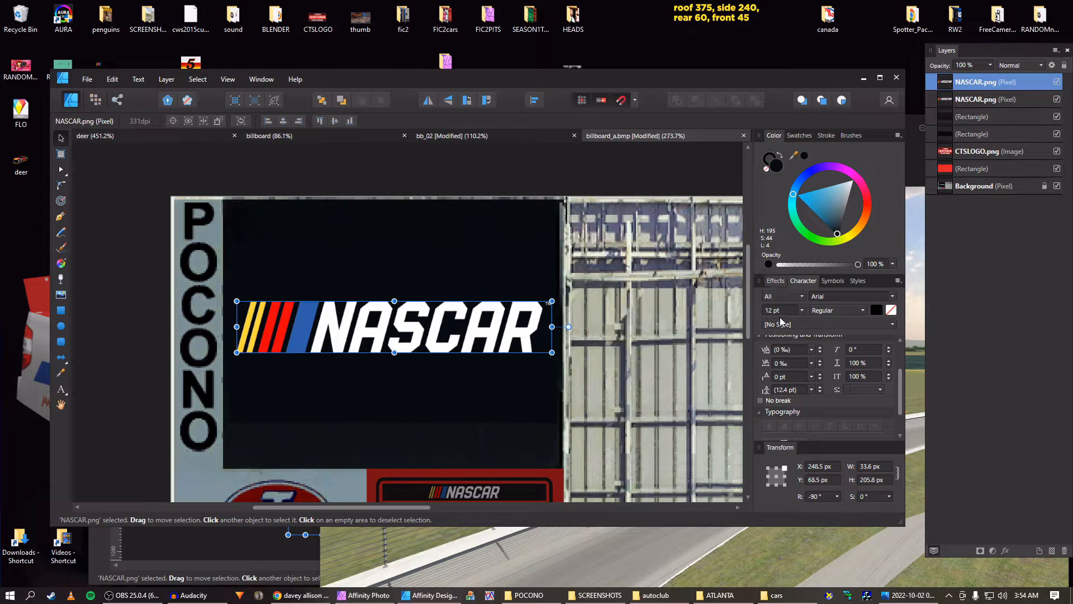
click(775, 281)
click(772, 411)
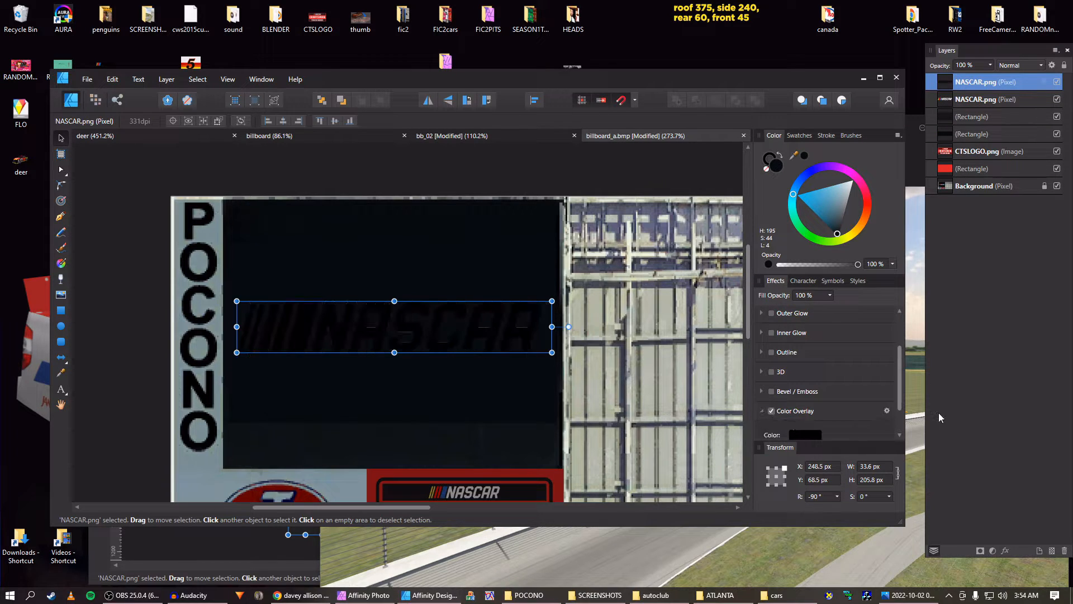
Lower the opacity of the black-overlaid NASCAR copy to 45% to darken the logo beneath it
drag(990, 65, 965, 77)
click(592, 165)
scroll(592, 163, down, 4)
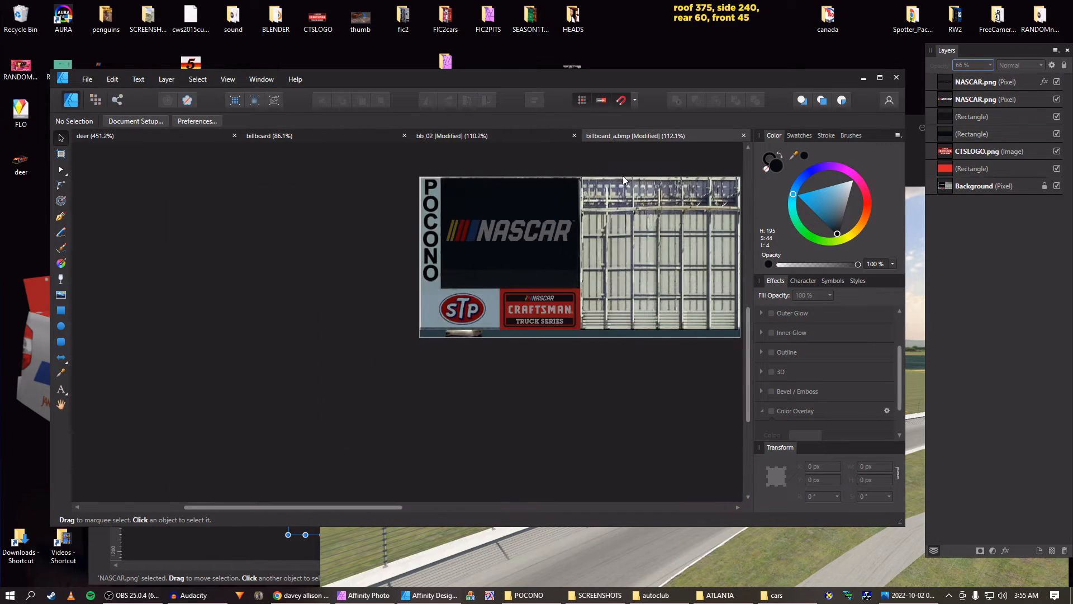
drag(643, 167, 584, 246)
click(982, 88)
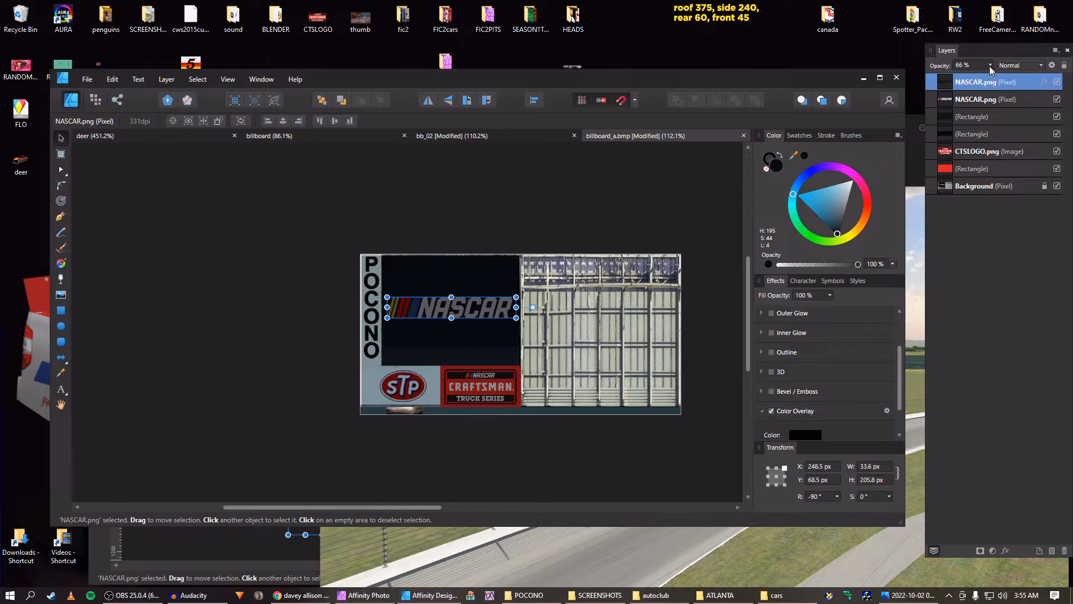
click(990, 65)
drag(995, 77, 976, 78)
Save the document as an Affinity file named billboard_a in the POCONO folder
key(ctrl+shift+s)
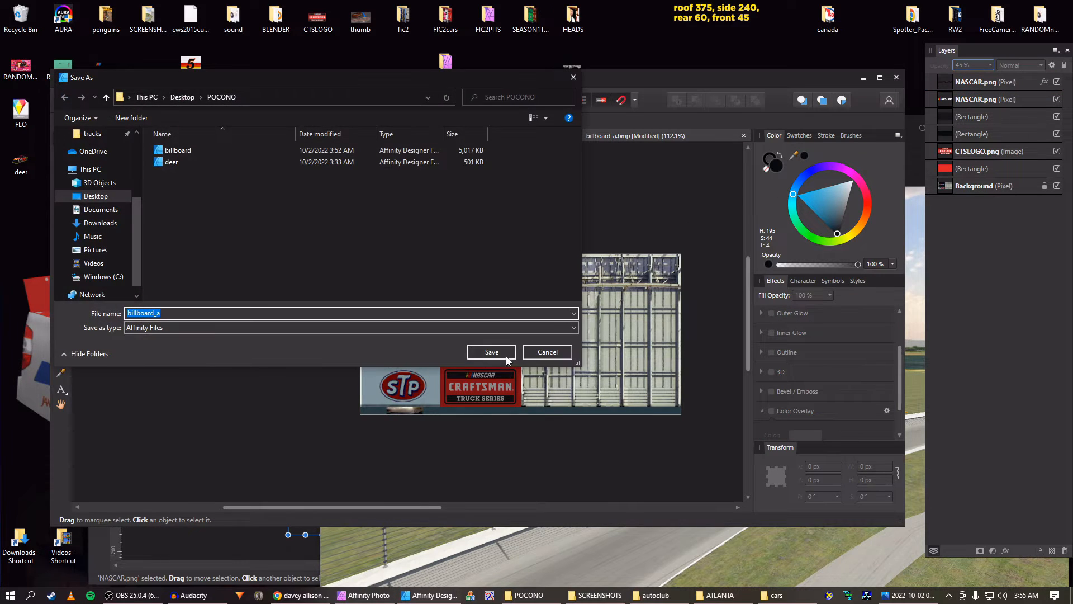
click(504, 356)
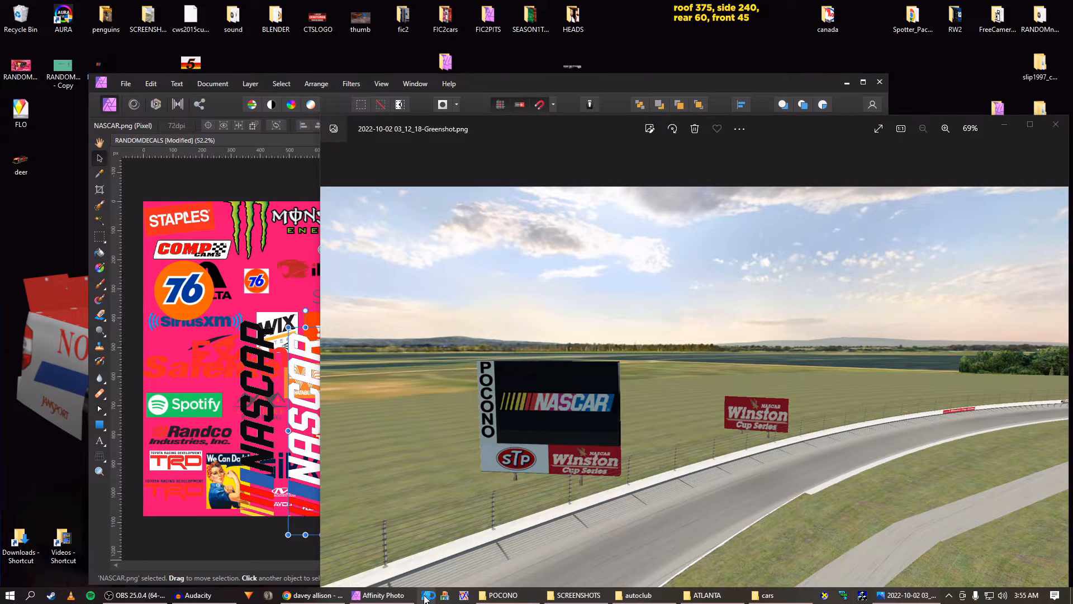
Relaunch Affinity Designer, dismiss its welcome screen and reopen the billboard Affinity document from the POCONO folder
click(426, 597)
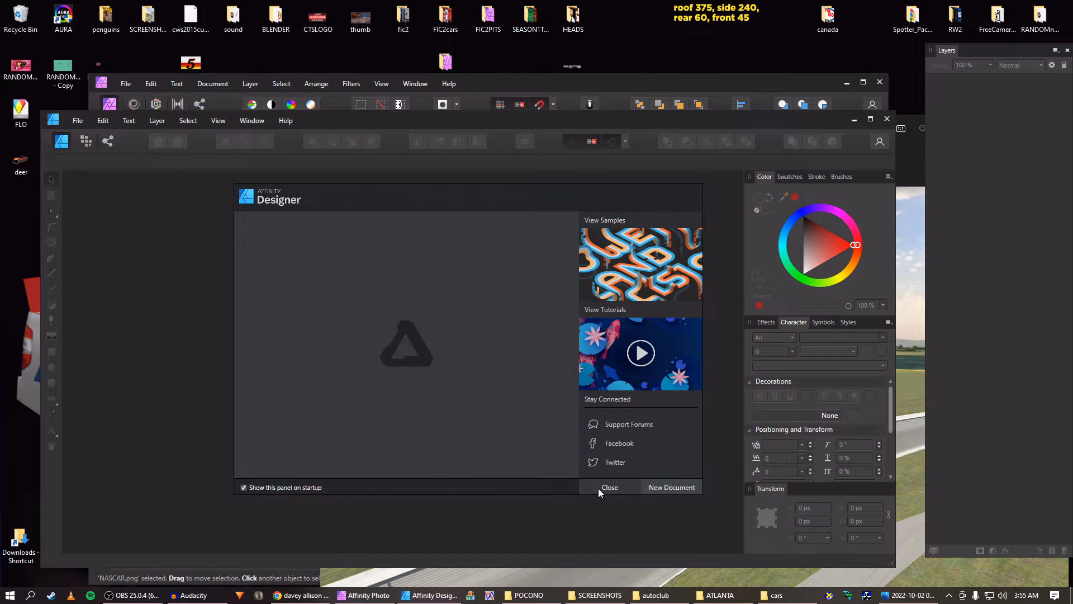
click(602, 487)
mouse_move(550, 599)
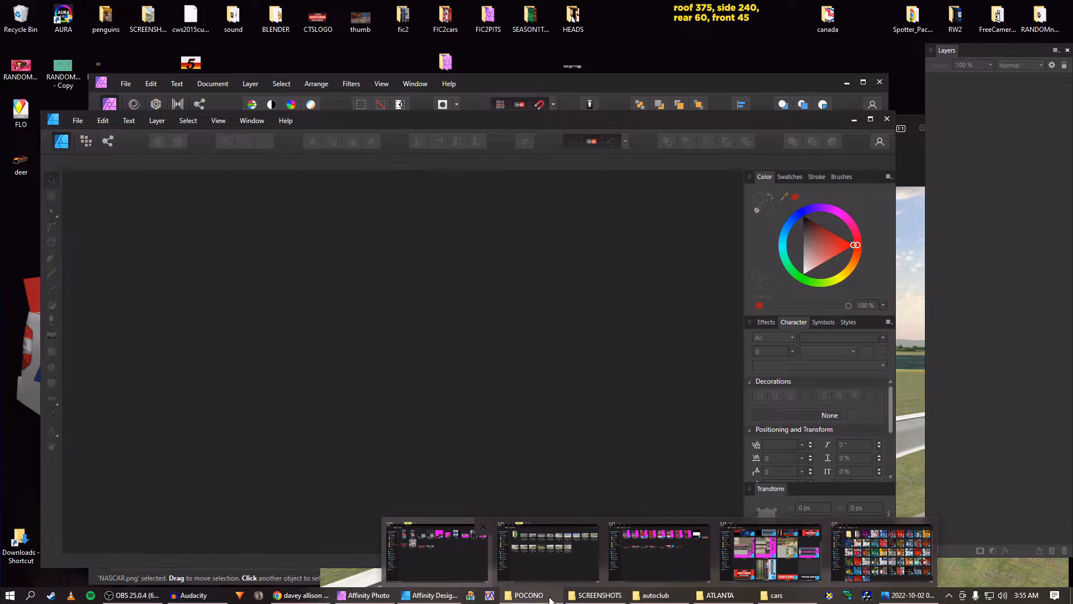
click(550, 600)
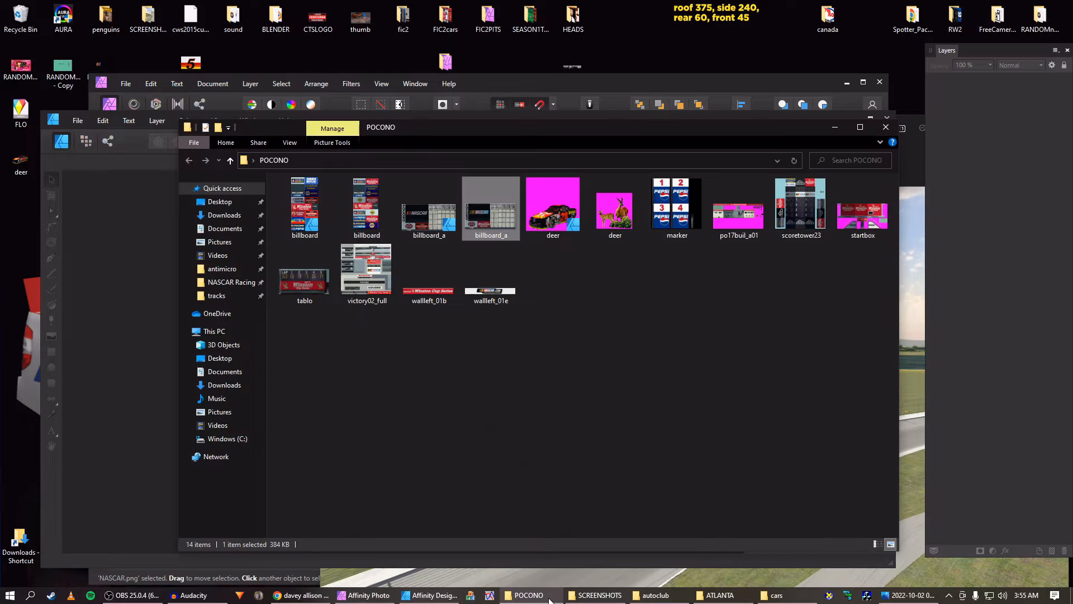
click(315, 219)
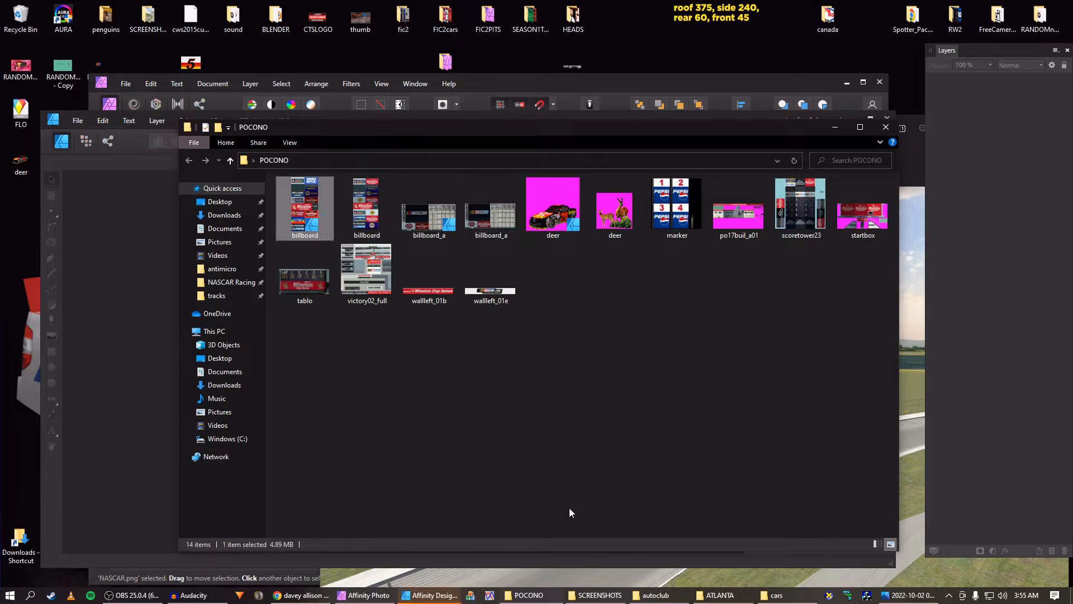
click(543, 588)
click(542, 590)
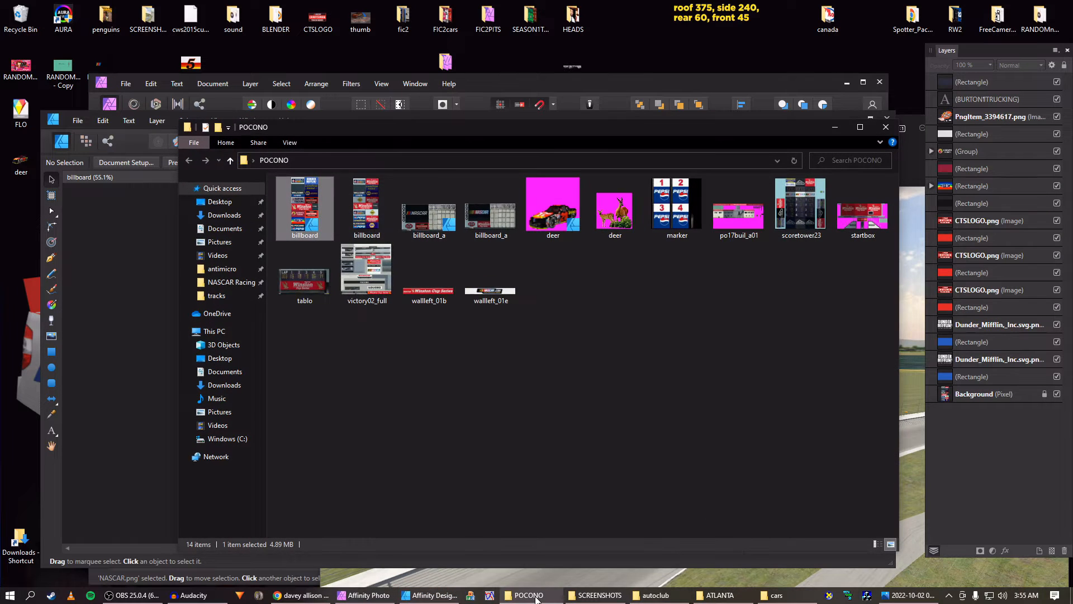
Reopen the billboard_a and deer Affinity documents from the POCONO folder
double_click(428, 218)
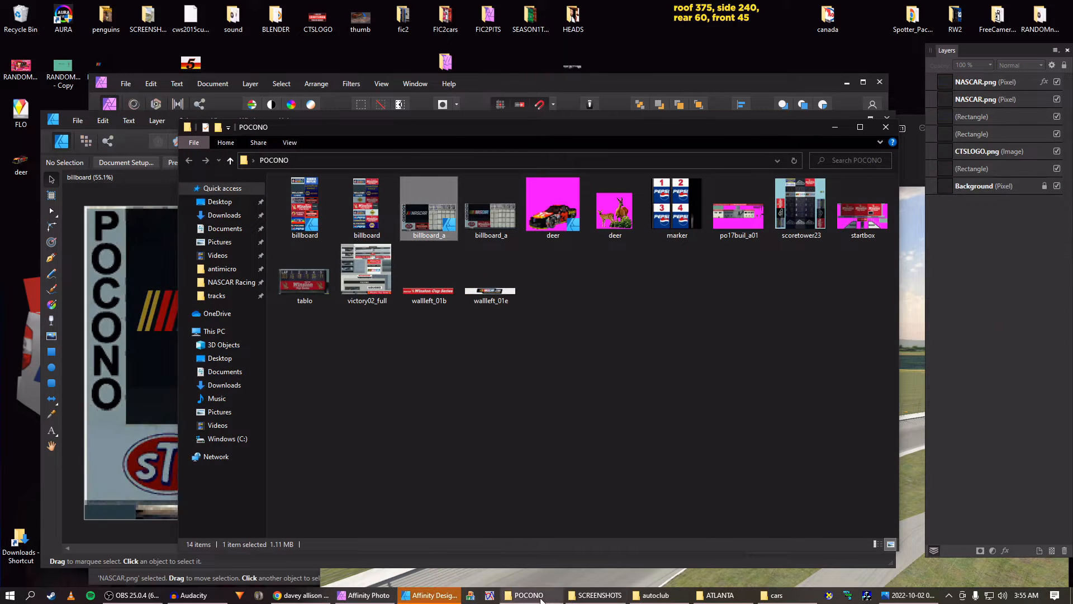
click(534, 594)
click(534, 594)
double_click(551, 207)
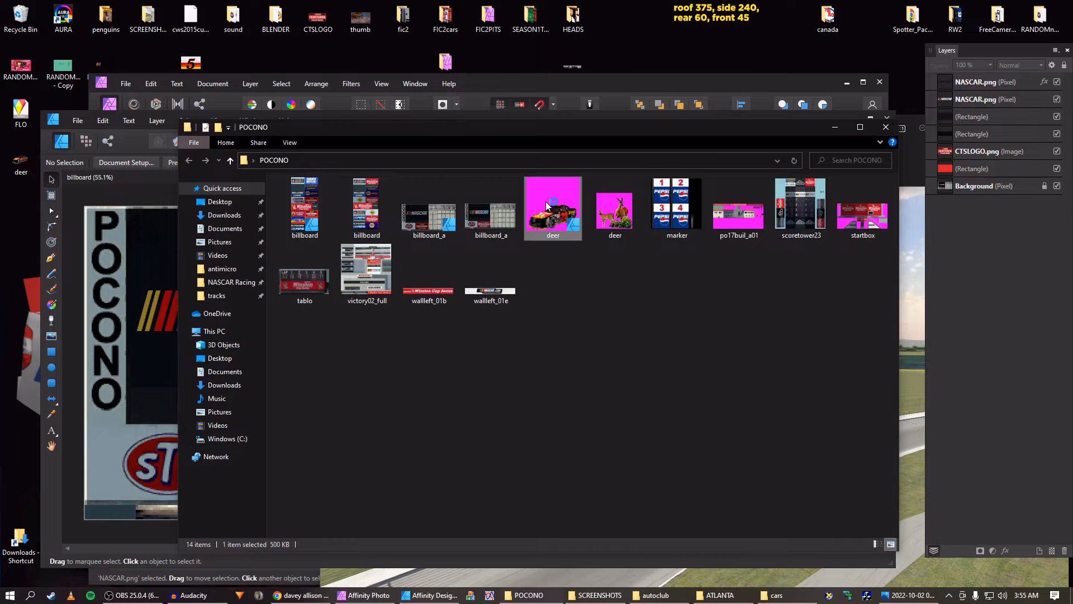
click(531, 595)
click(531, 594)
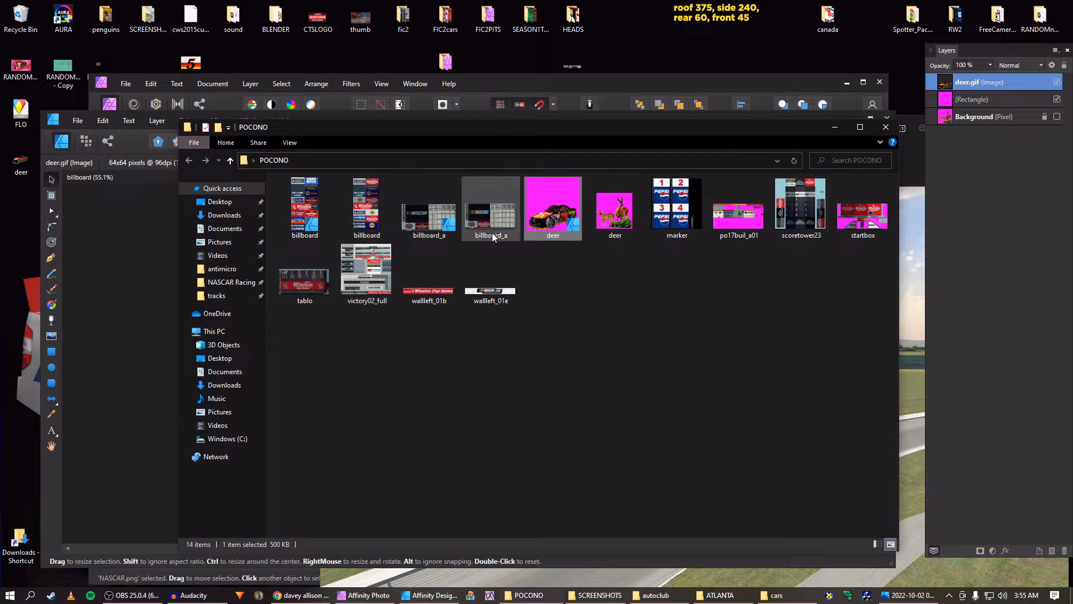
Review the artwork in the open deer, billboard_a and billboard documents
click(96, 249)
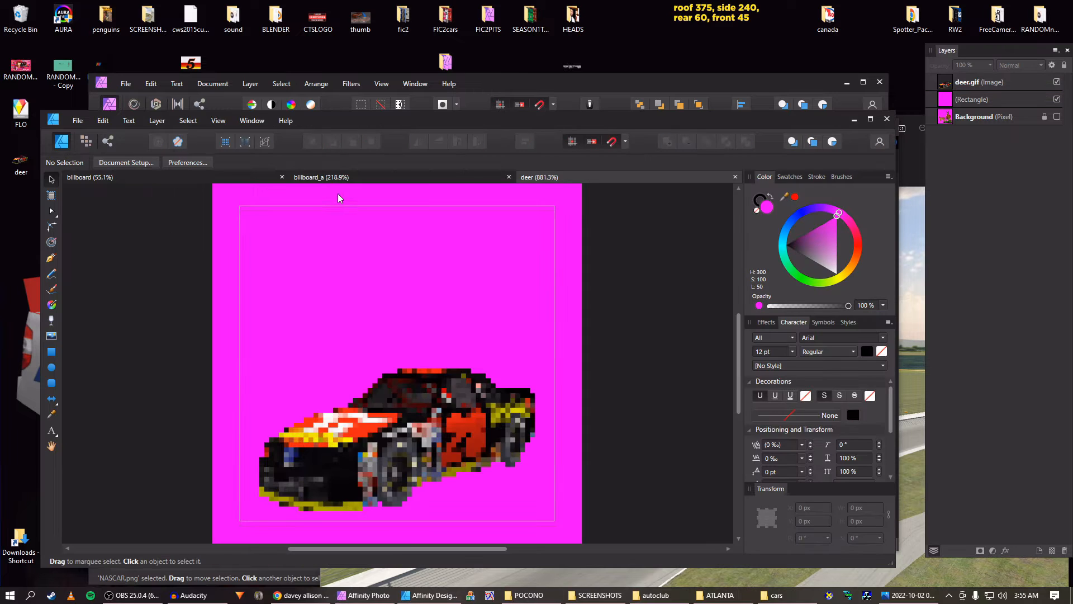
click(316, 178)
click(213, 180)
click(384, 183)
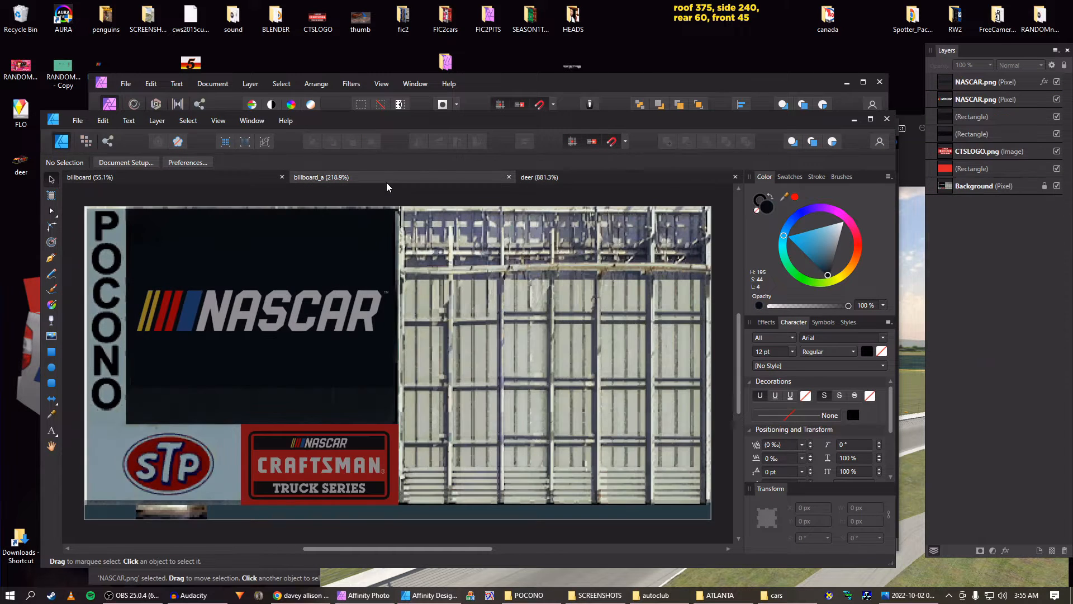
click(233, 176)
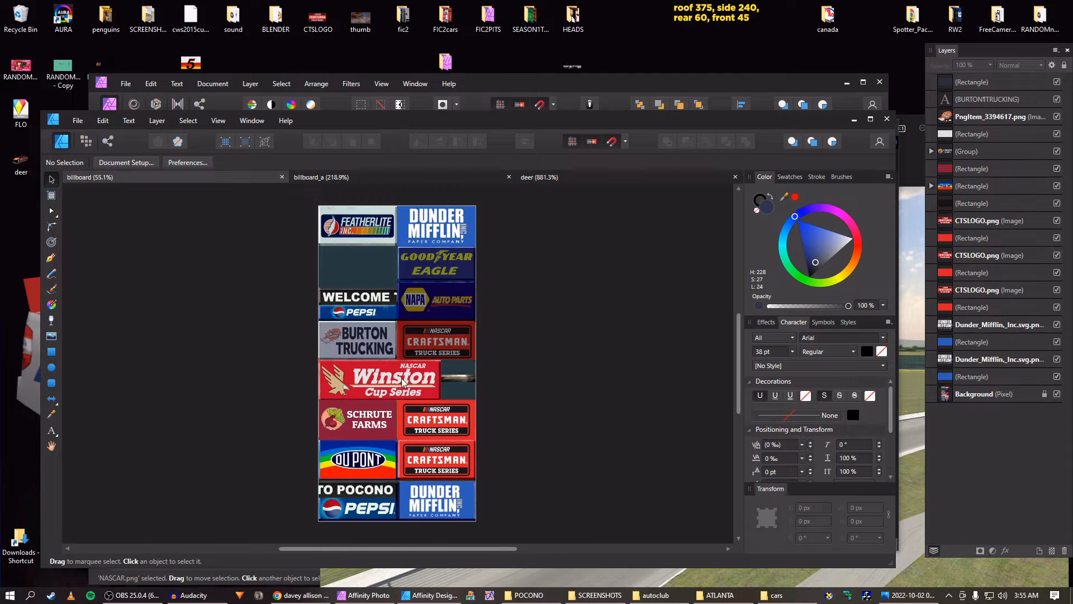
scroll(402, 382, down, 1)
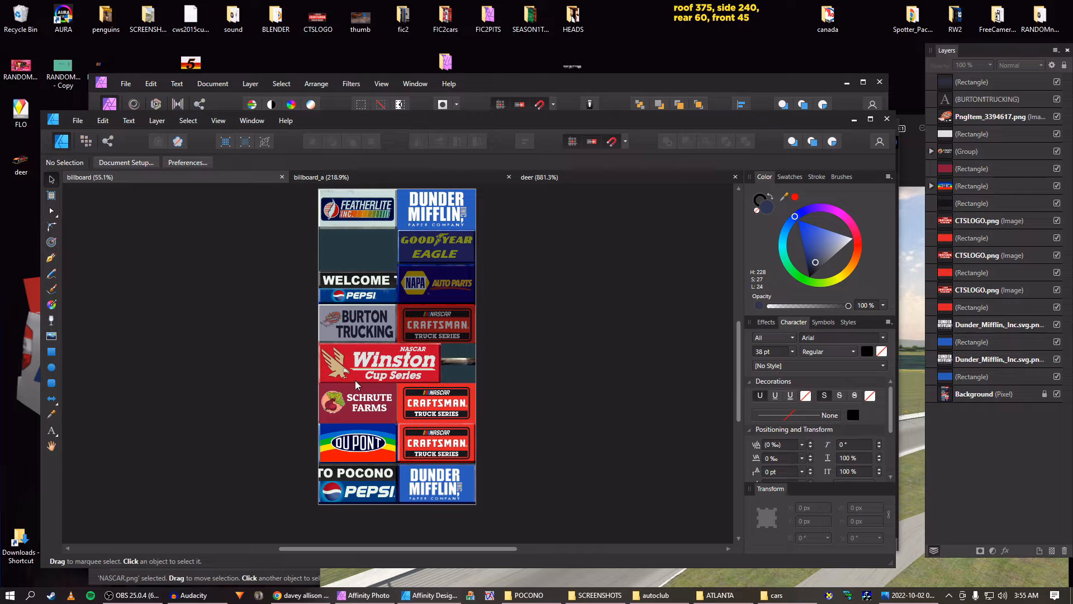
Look through the in-game track screenshots to examine how the Winston and other sponsor billboards appear around the circuit
click(913, 386)
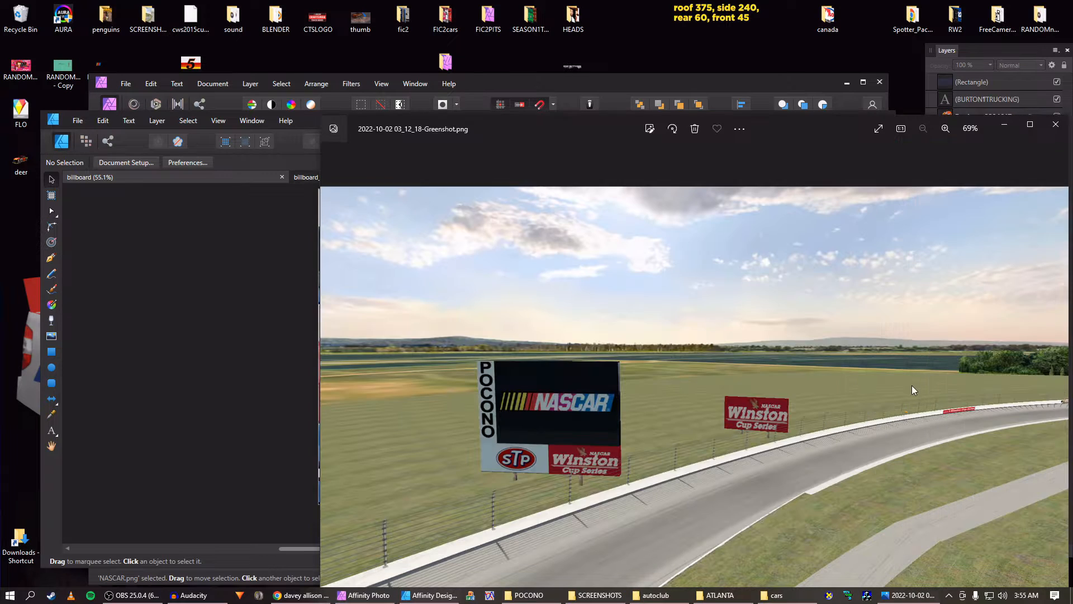
click(307, 362)
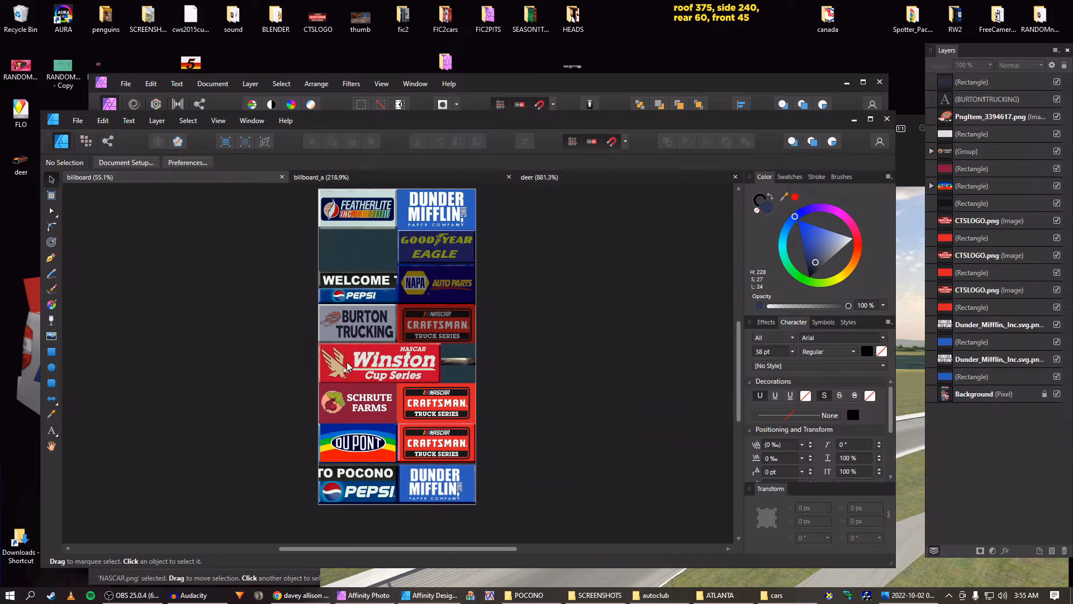
click(911, 455)
key(Right)
key(Right)
key(Right)
key(Right)
key(Right)
key(Right)
key(Right)
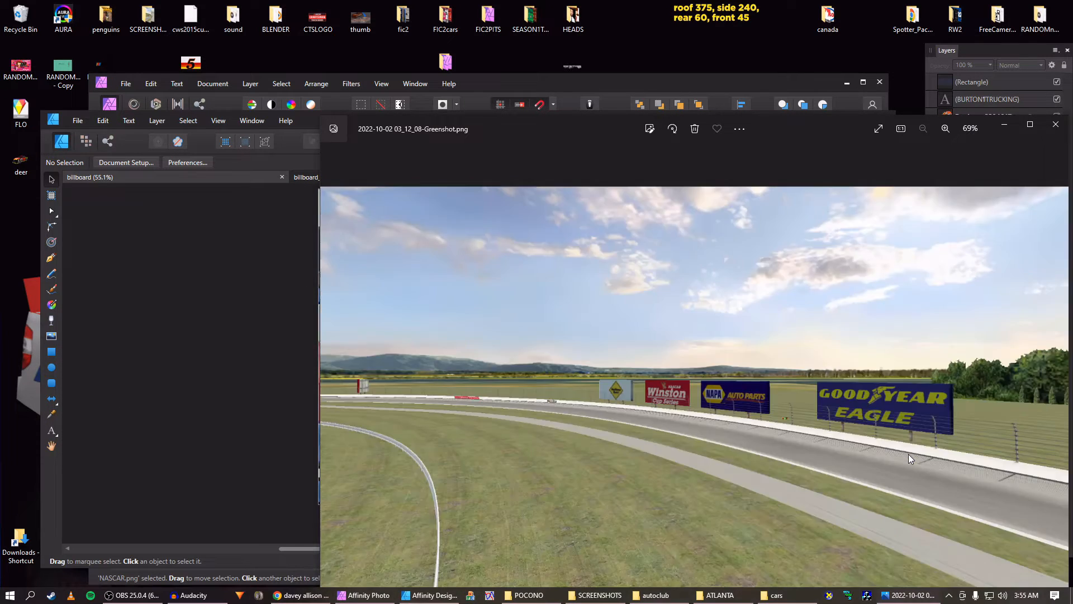
key(Right)
key(Right)
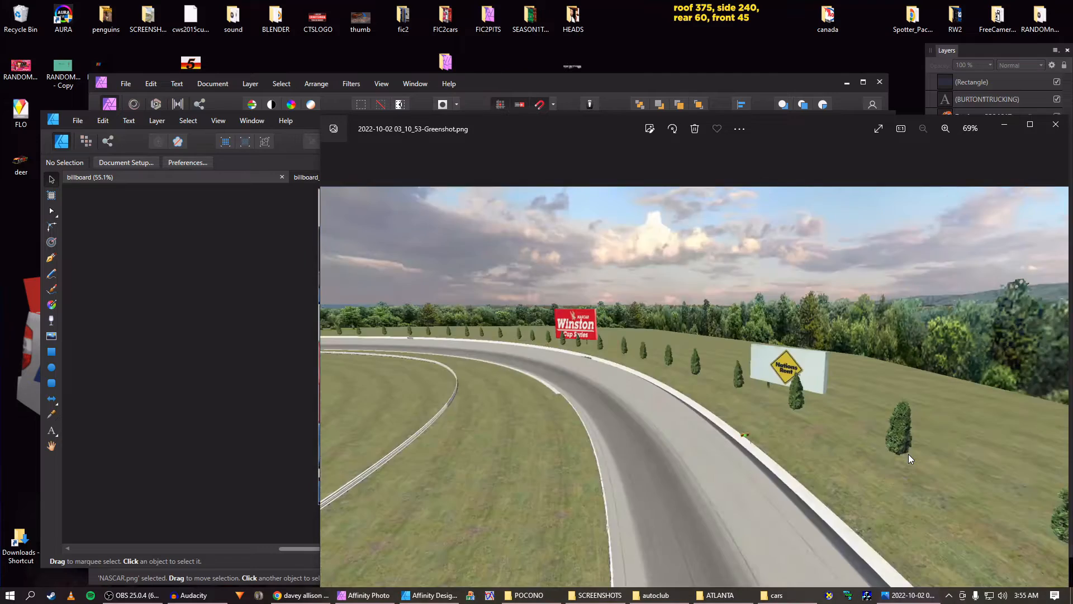
scroll(652, 390, up, 4)
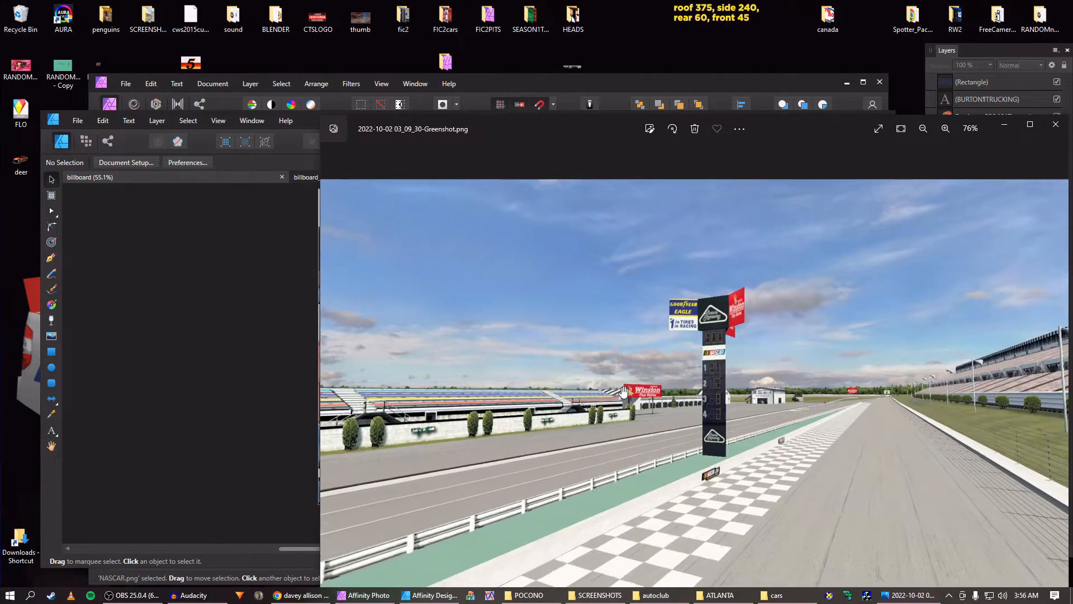
scroll(652, 389, down, 4)
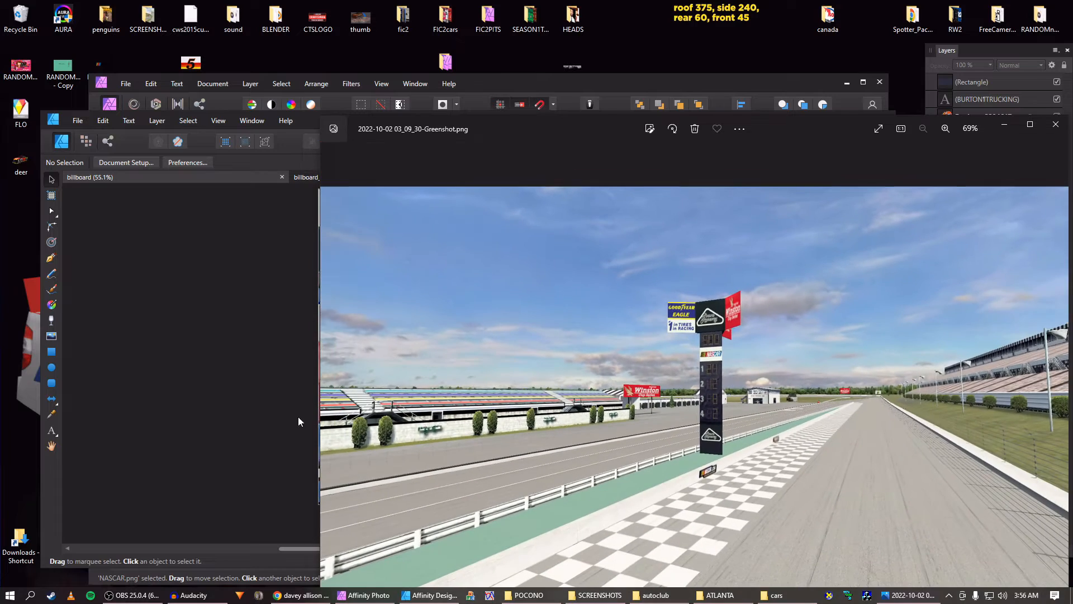
Cover the Winston Cup Series billboard with a copy of the red Craftsman background rectangle, widened to 386 px and trimmed to the billboard's lower edge
click(299, 421)
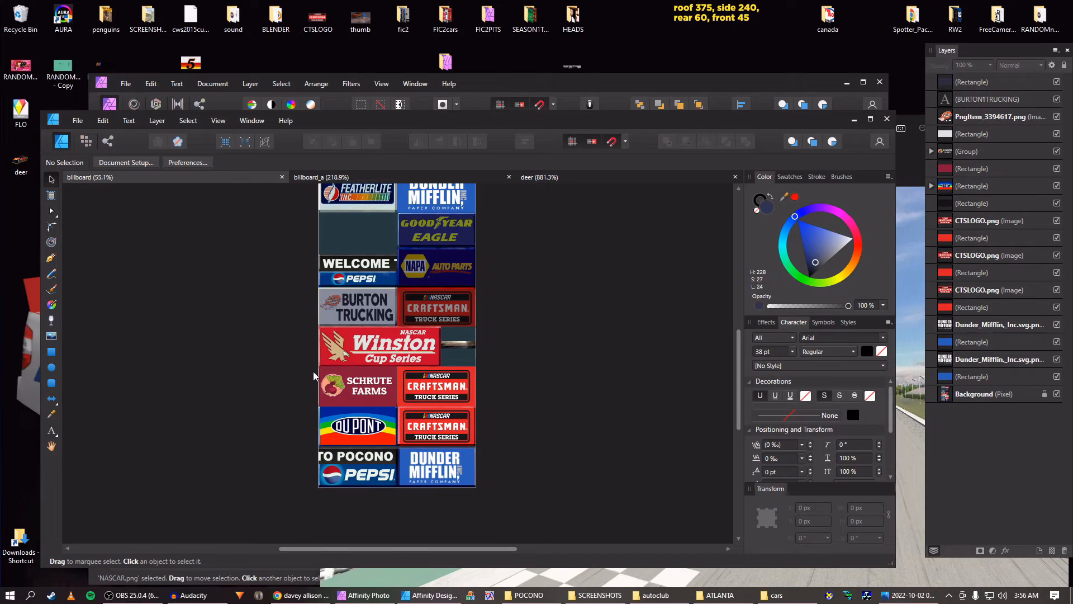
scroll(313, 367, up, 5)
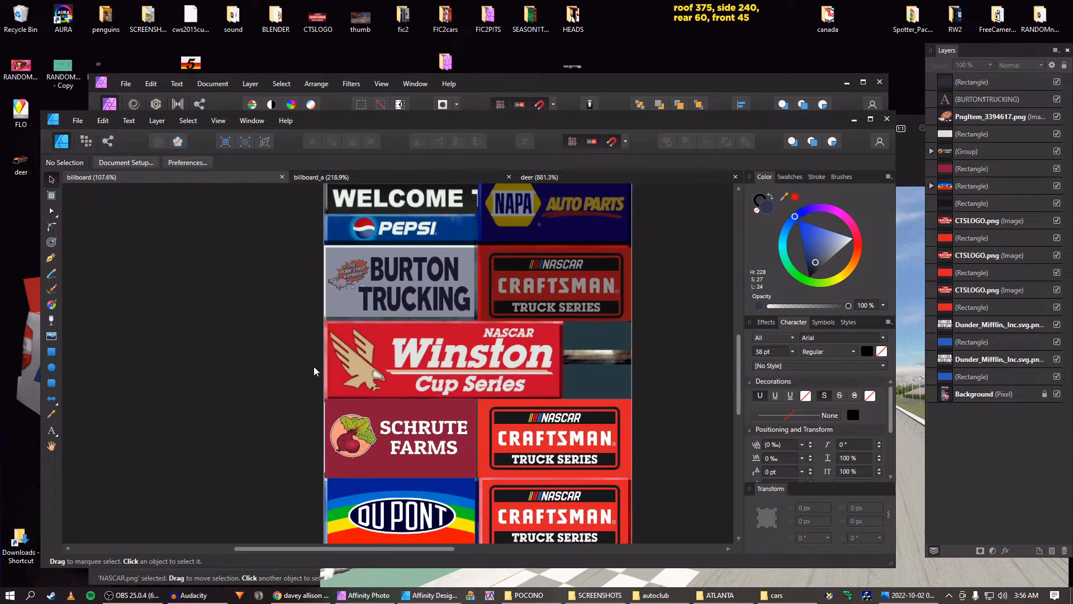
drag(400, 357, 281, 350)
scroll(485, 407, up, 2)
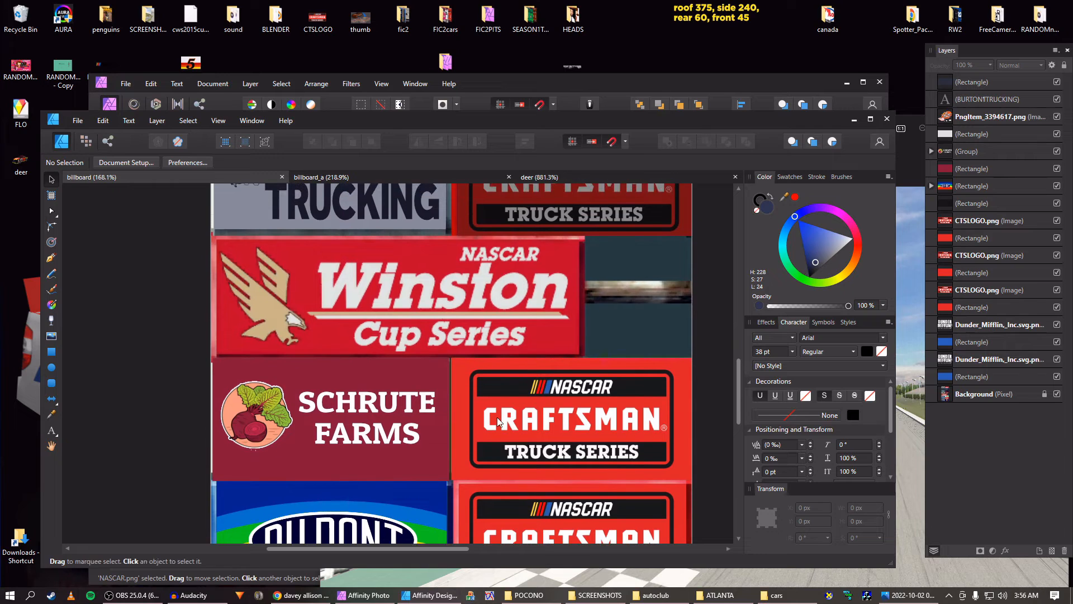
click(463, 391)
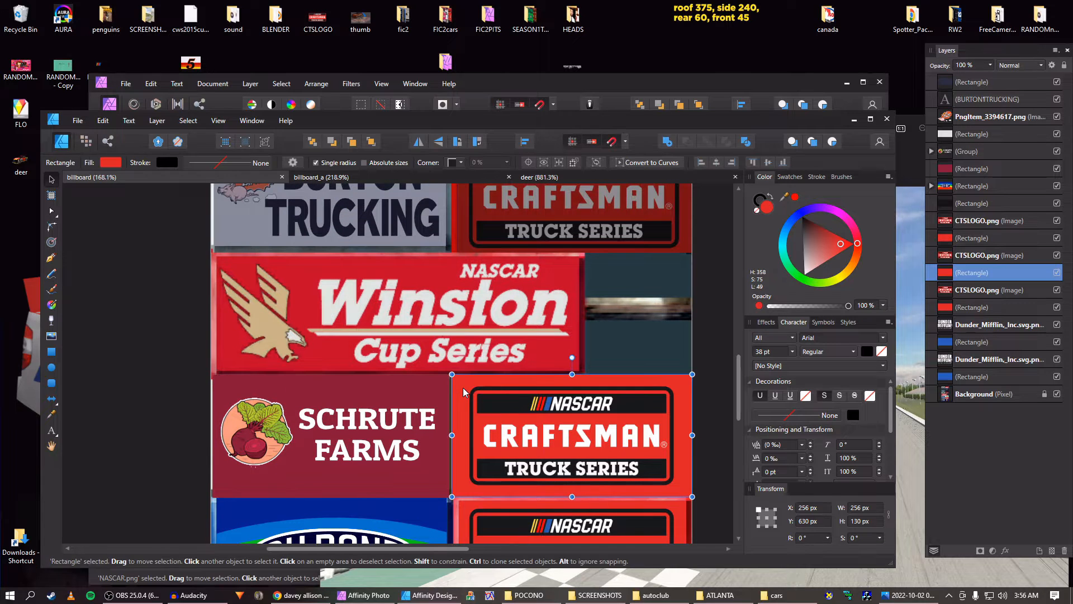
mouse_move(458, 401)
mouse_down()
mouse_move(234, 290)
mouse_move(230, 277)
mouse_up()
scroll(230, 277, up, 3)
drag(319, 268, 315, 266)
drag(507, 336, 231, 331)
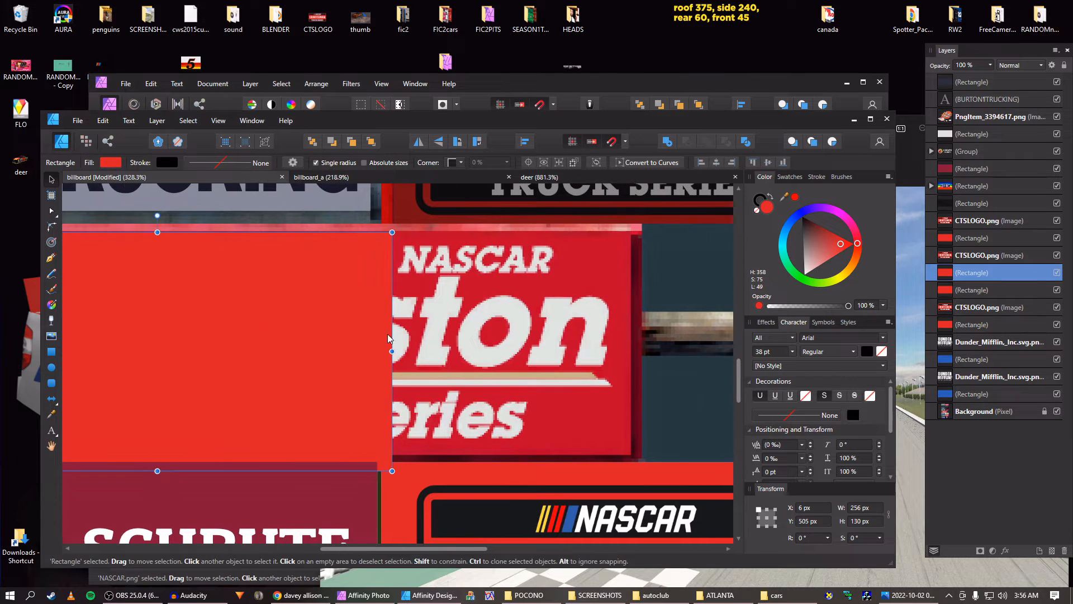
drag(393, 351, 631, 351)
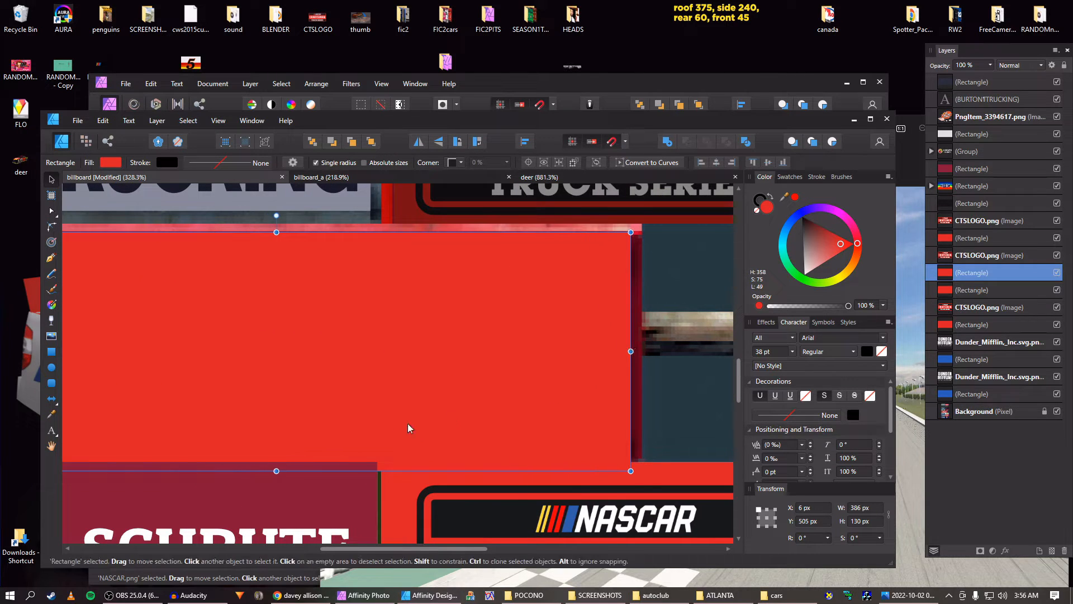
mouse_move(290, 473)
mouse_down()
mouse_move(290, 432)
mouse_move(290, 457)
mouse_up()
Place a copy of the Craftsman Truck Series logo in the middle of the wide red rectangle and save the billboard document
scroll(336, 441, down, 5)
click(433, 484)
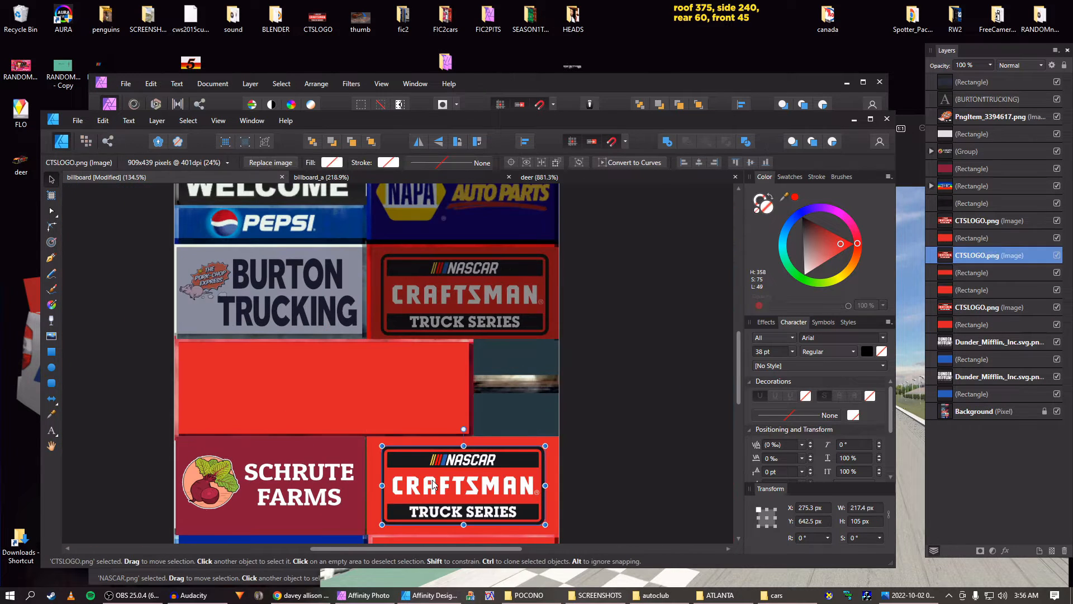
mouse_move(438, 462)
mouse_down()
mouse_move(280, 363)
mouse_move(312, 364)
mouse_up()
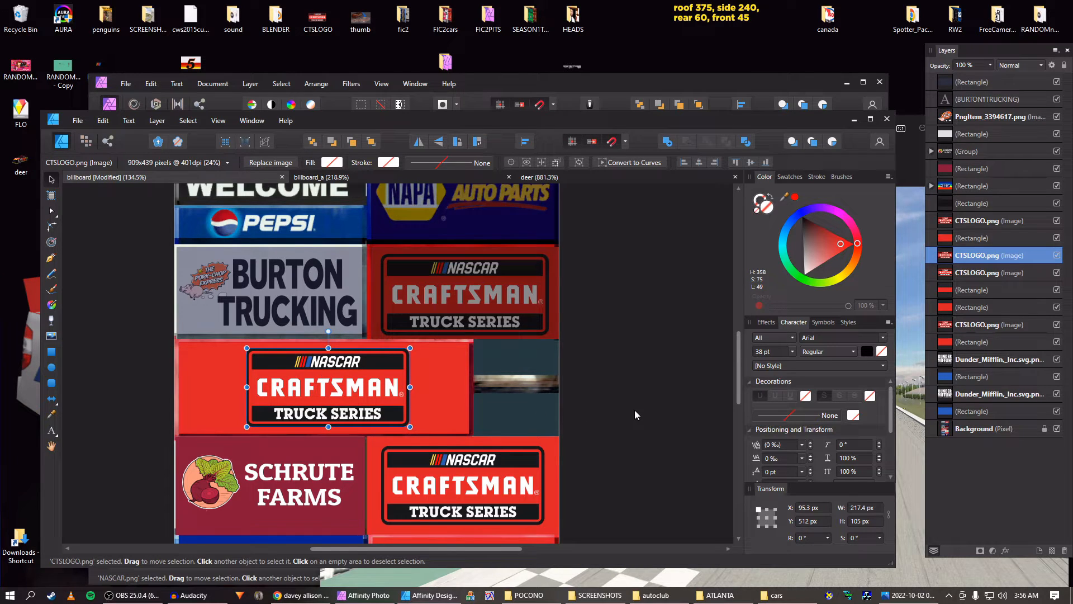
scroll(674, 402, down, 2)
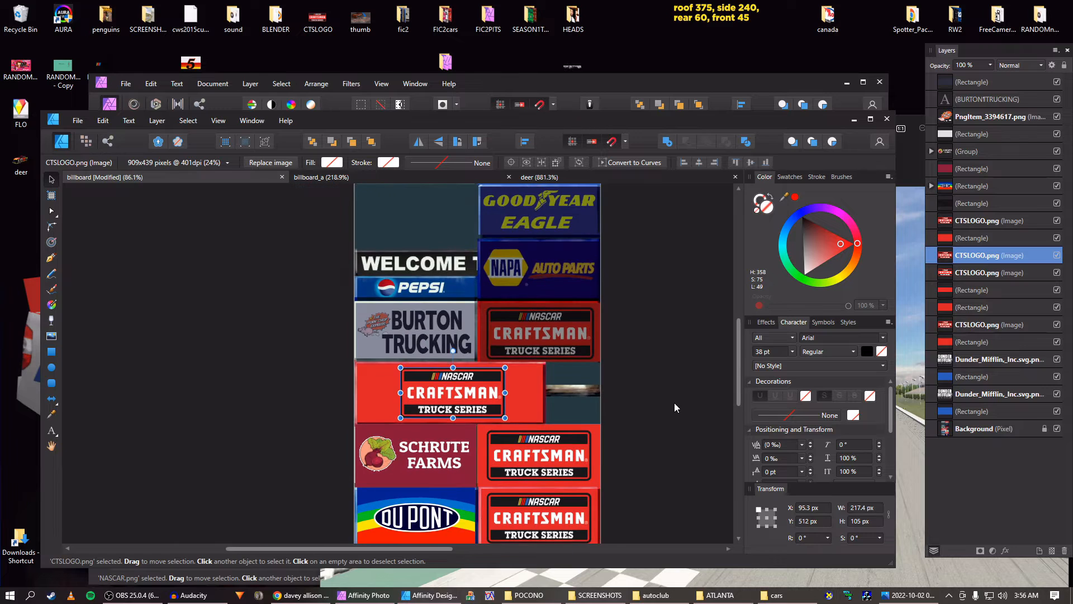
scroll(675, 402, down, 1)
Open the marker image from the POCONO folder in Affinity Designer
click(607, 177)
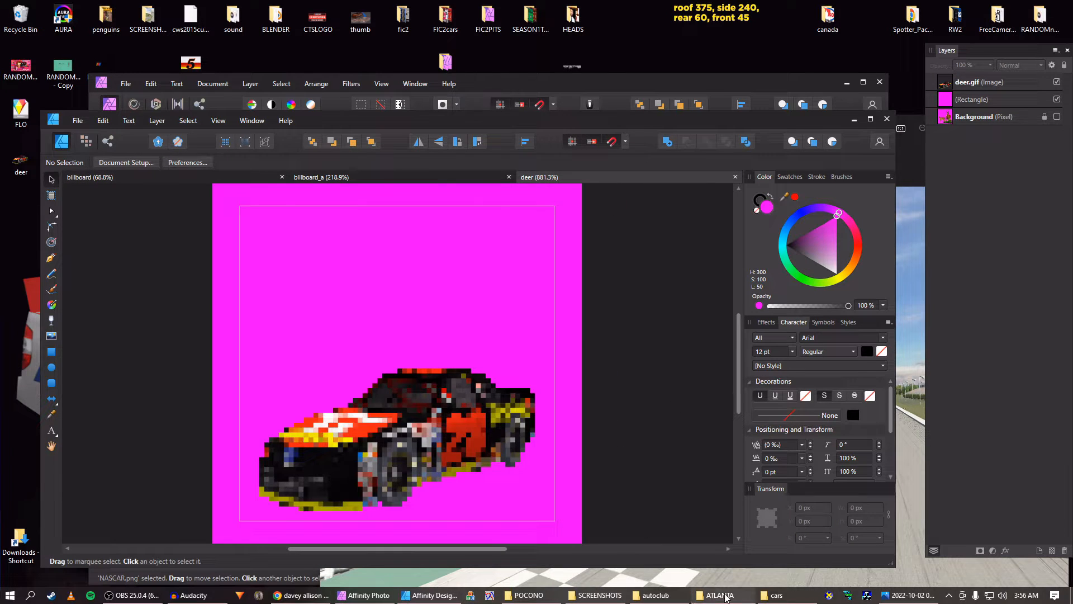
click(541, 597)
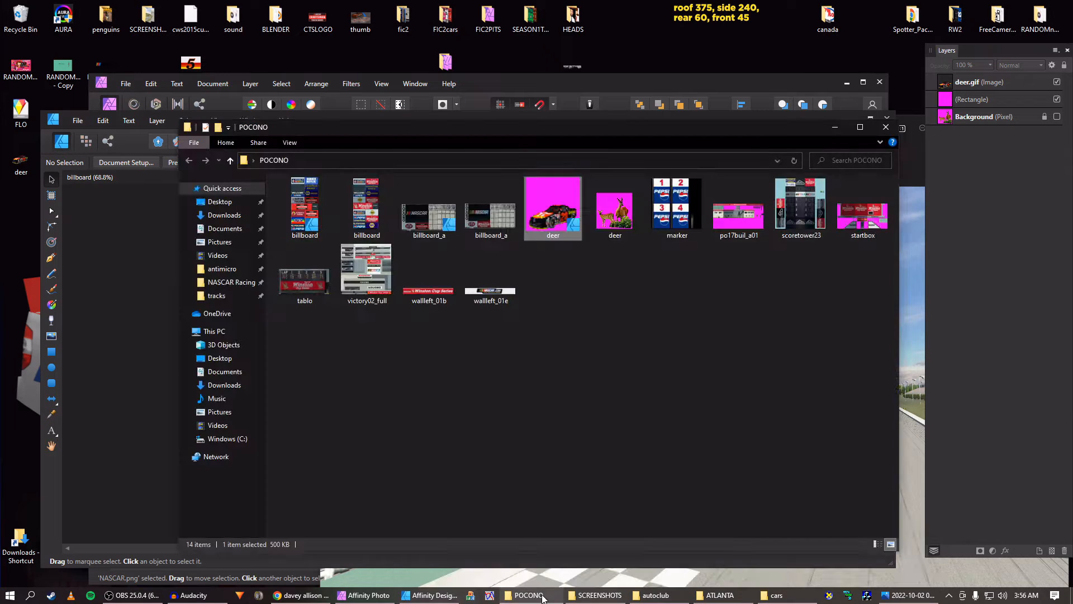
click(138, 598)
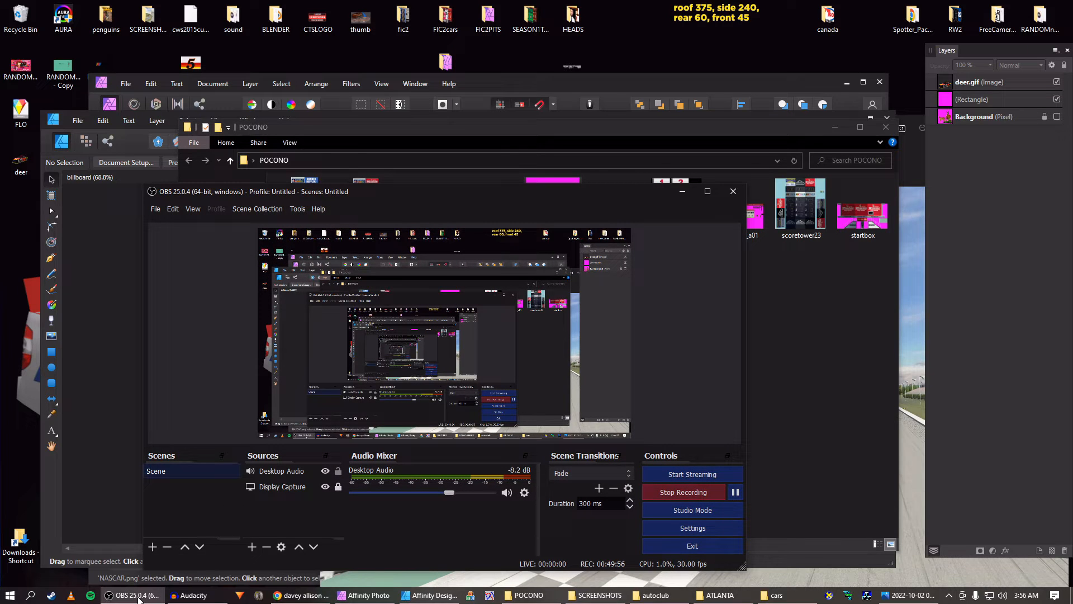
click(138, 597)
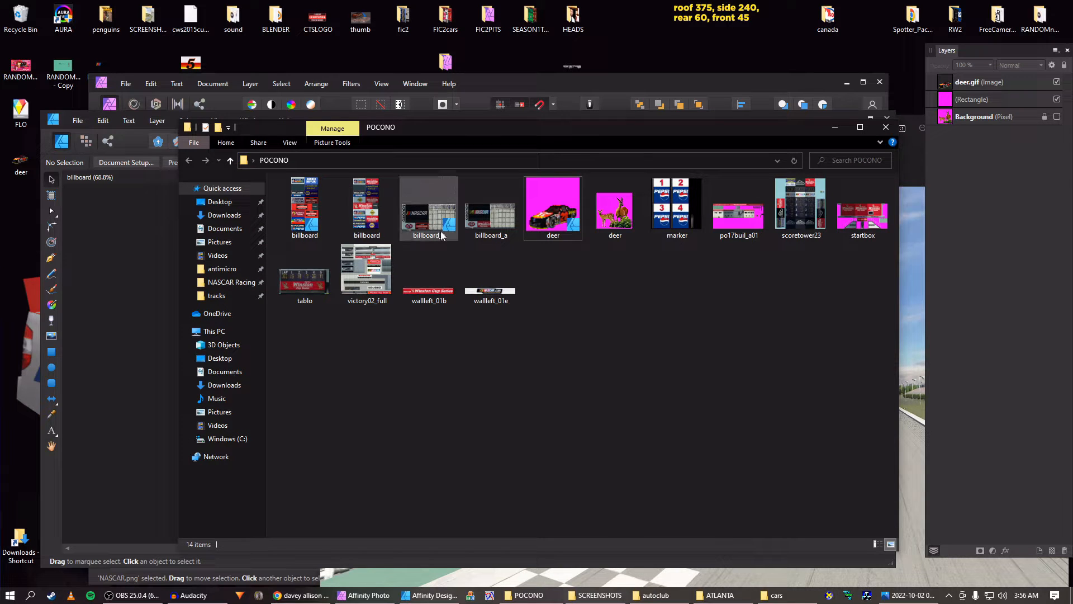
click(665, 219)
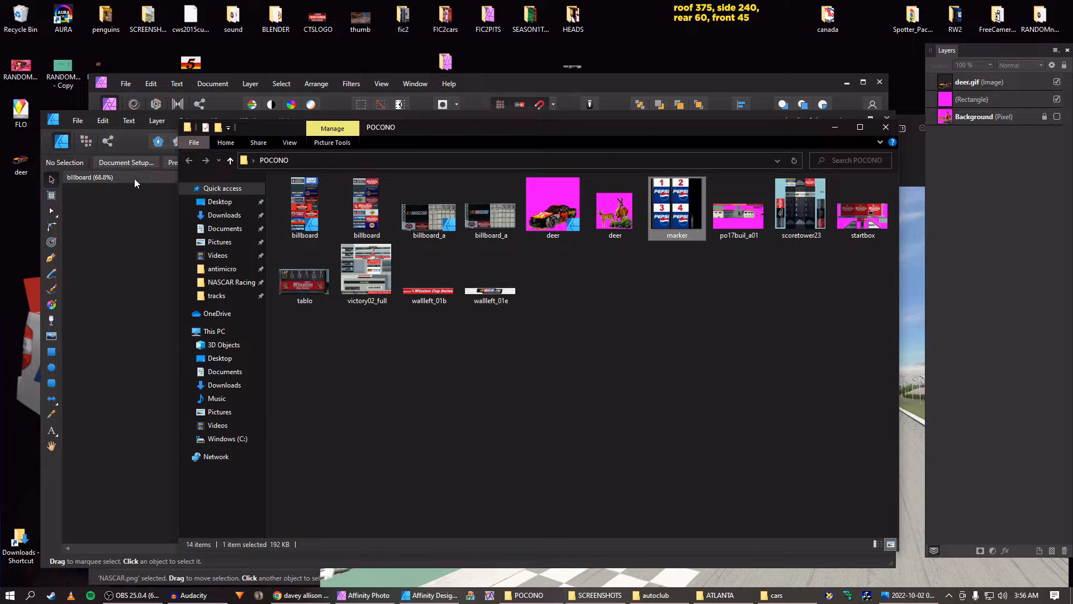
click(87, 245)
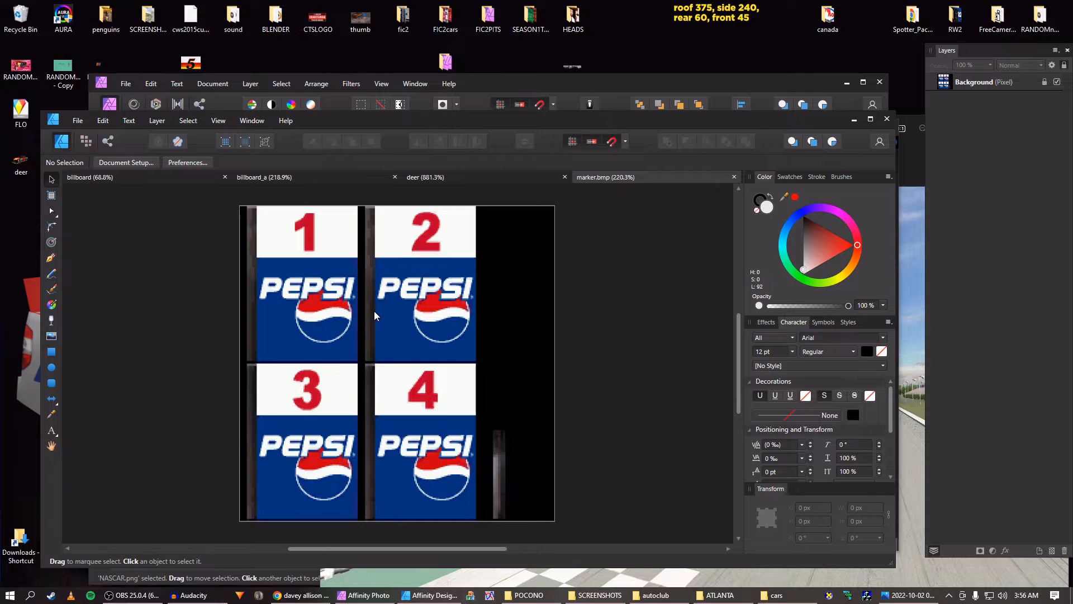
Copy the lower Dunder Mifflin logo with its blue rectangle from the billboard document and paste both into marker.bmp
click(427, 180)
click(317, 180)
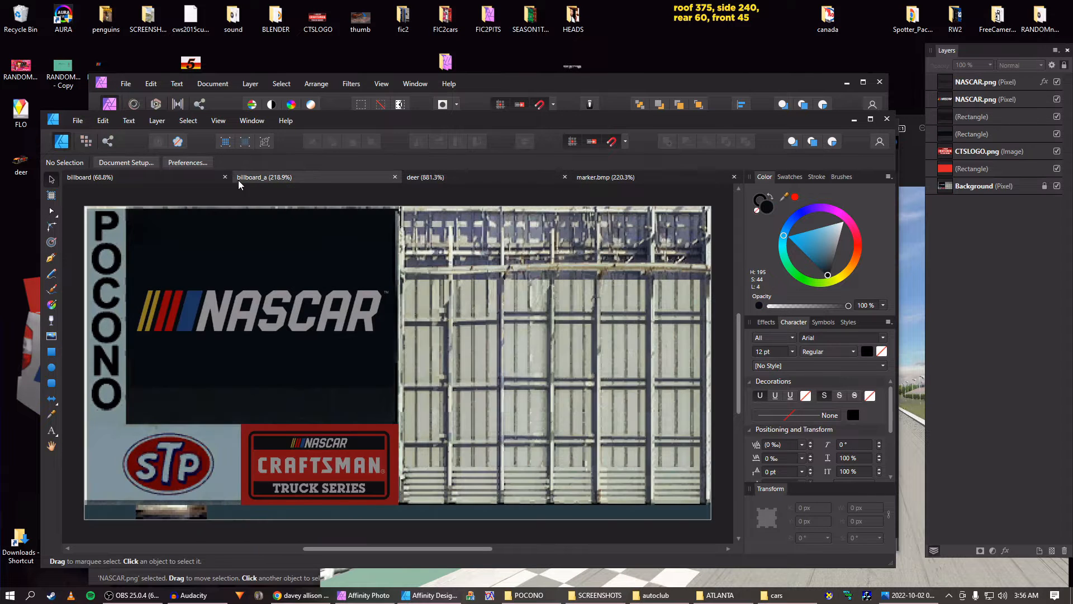
click(199, 177)
scroll(559, 486, down, 2)
scroll(591, 471, up, 3)
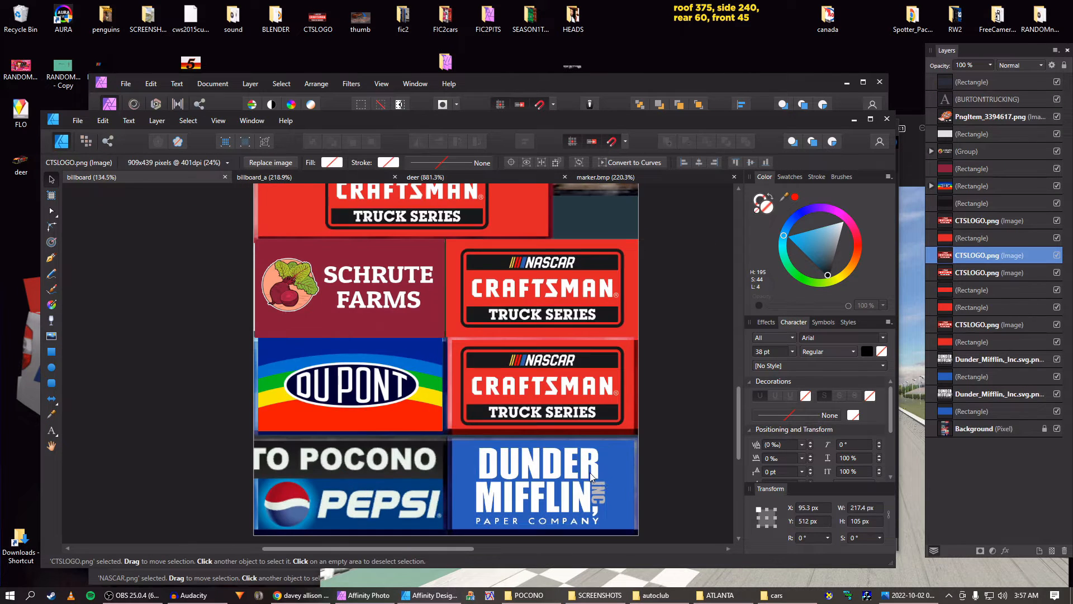
click(590, 471)
shift+click(619, 464)
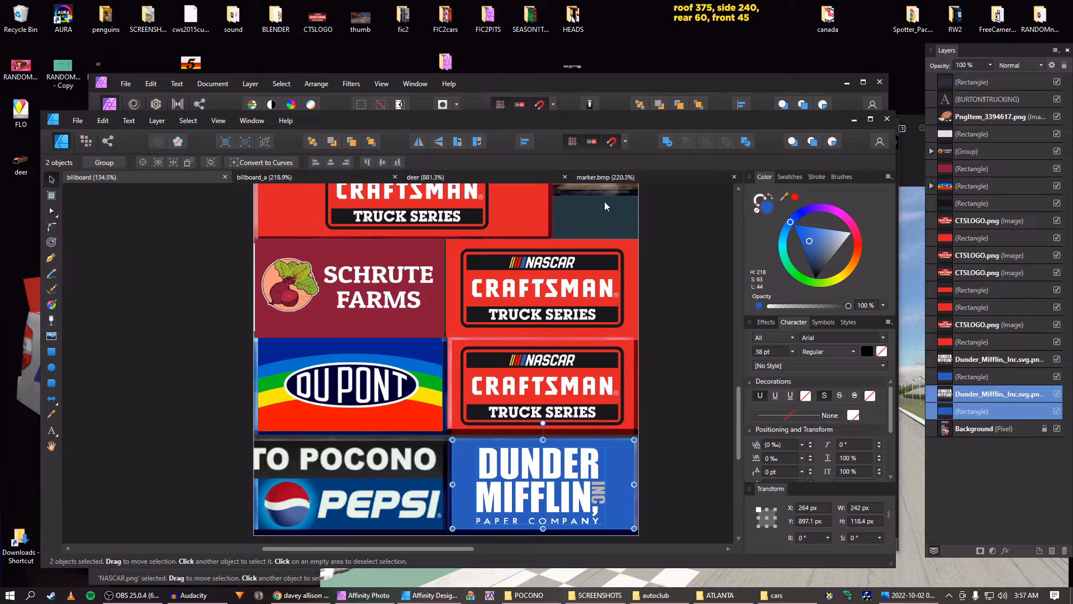
click(598, 179)
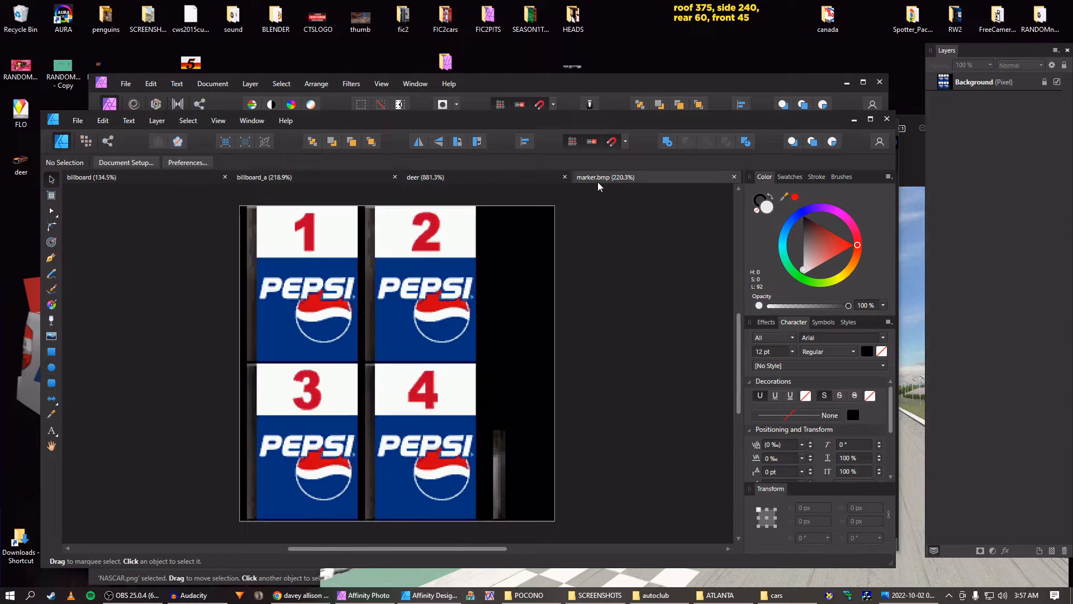
click(935, 85)
key(ctrl+v)
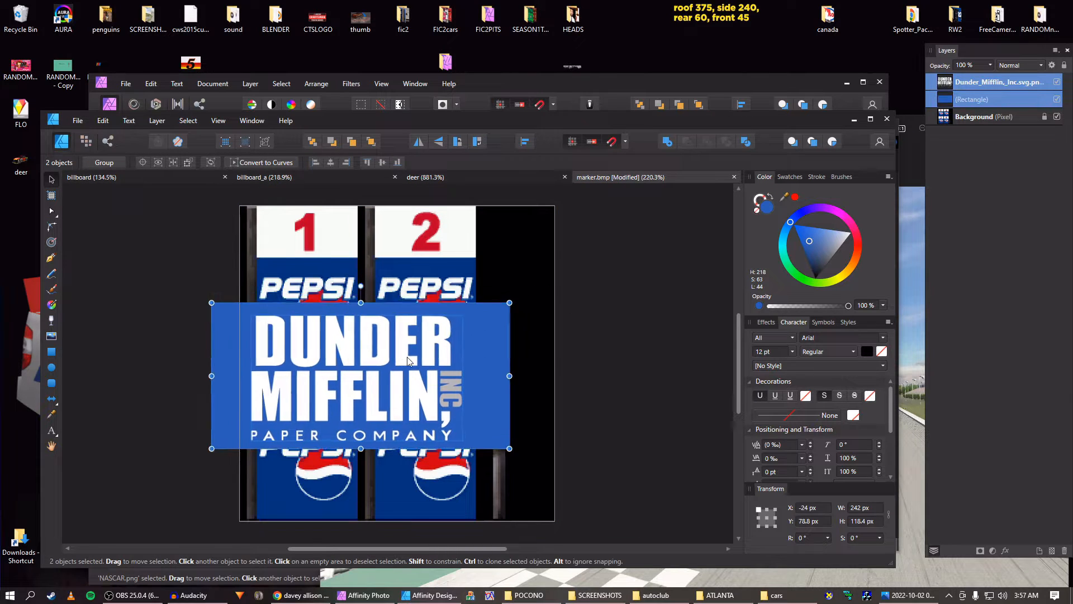
Align the pasted artwork with the upper-right corner of the Pepsi panel under number 2, and move the Dunder Mifflin logo off the blue rectangle
drag(407, 357, 366, 326)
scroll(386, 357, up, 1)
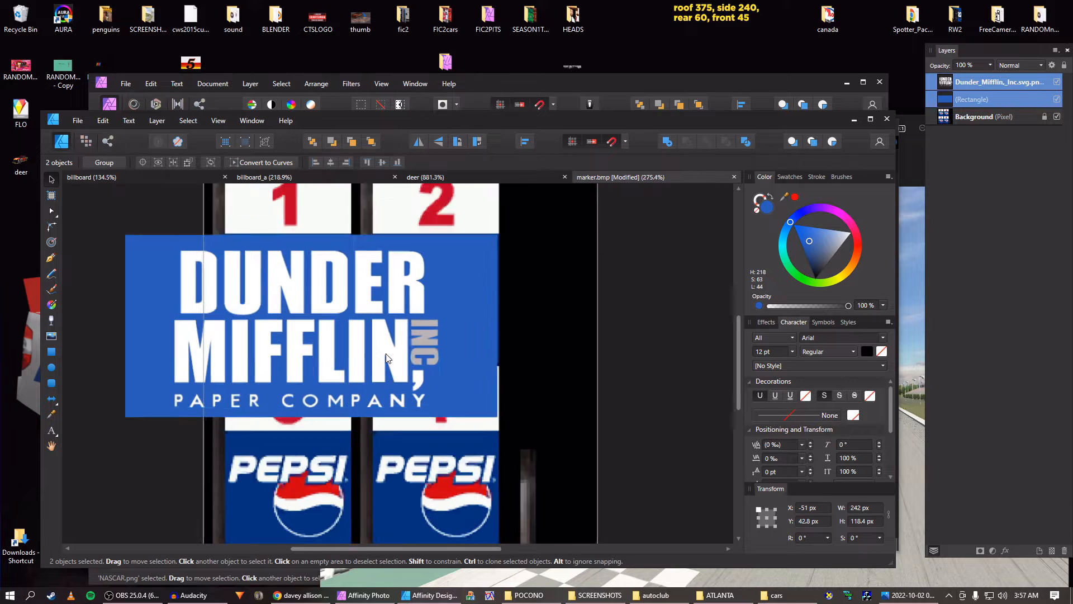
scroll(387, 358, up, 1)
click(381, 345)
drag(381, 345, 589, 549)
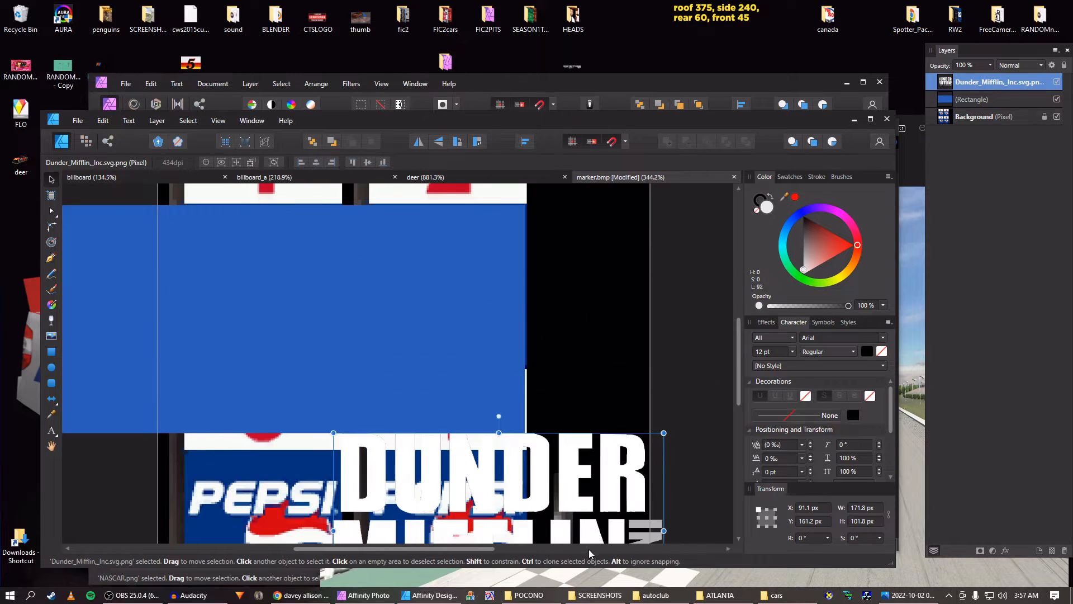
Resize the blue rectangle to 81 by 83.2 px so it covers the Pepsi panel under number 2
click(426, 356)
scroll(312, 350, left, 3)
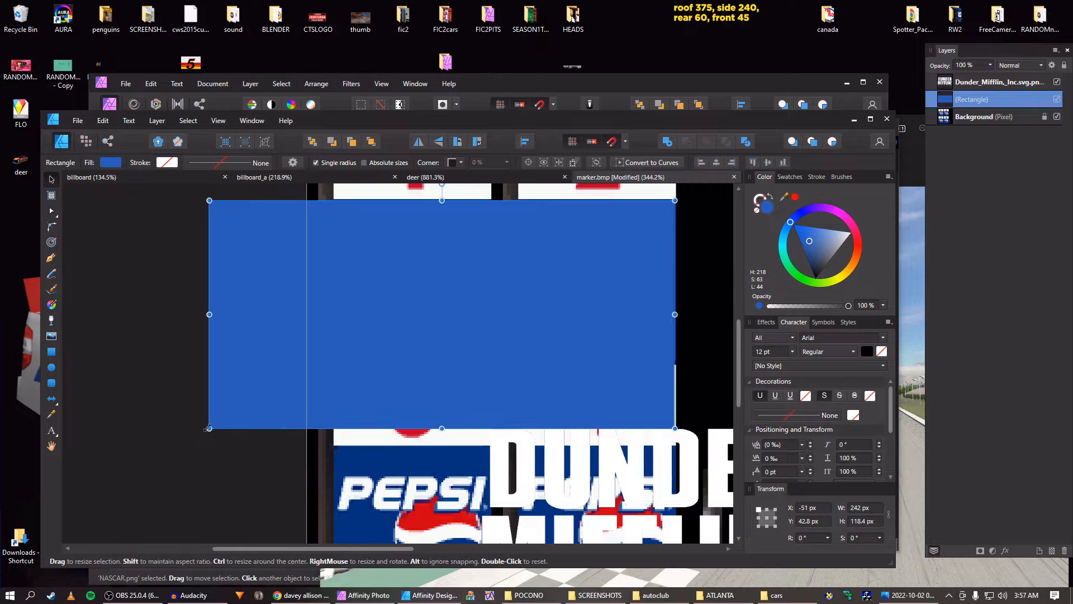
mouse_move(210, 428)
mouse_down()
mouse_move(408, 328)
mouse_move(520, 313)
mouse_move(519, 328)
mouse_up()
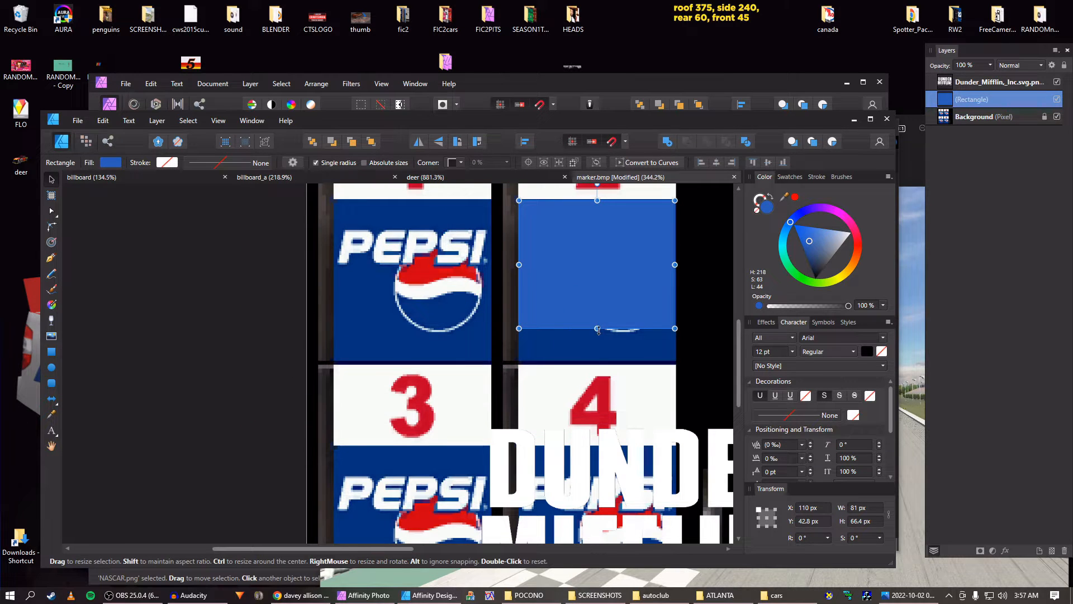
drag(598, 329, 599, 357)
scroll(597, 361, up, 5)
scroll(596, 350, down, 5)
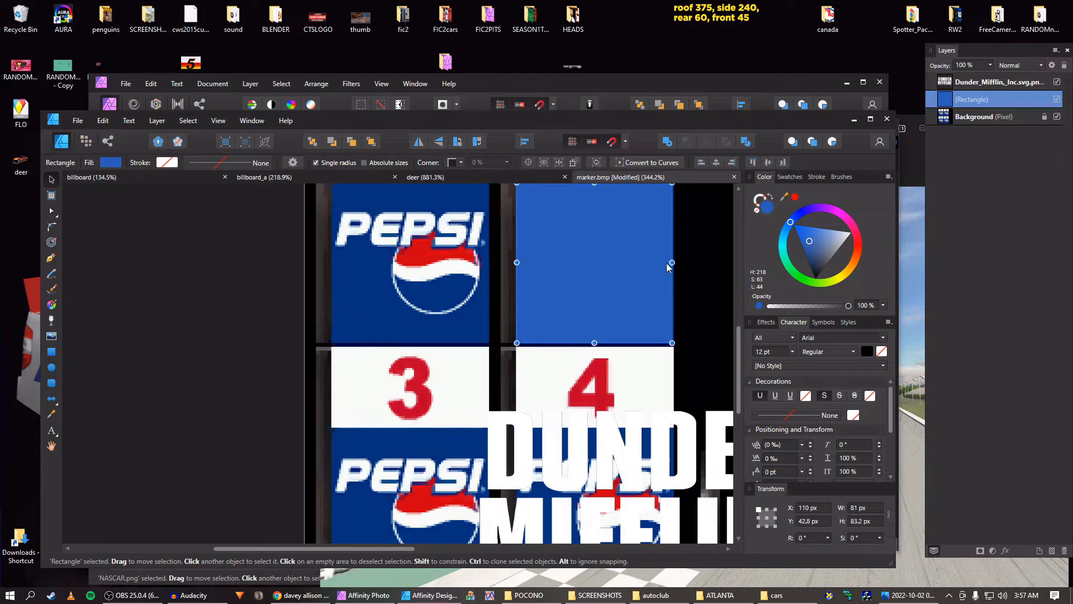
Widen the blue rectangle under number 2 to 82 px so it reaches the panel's edge
drag(667, 262, 667, 239)
scroll(682, 287, up, 2)
scroll(683, 287, up, 1)
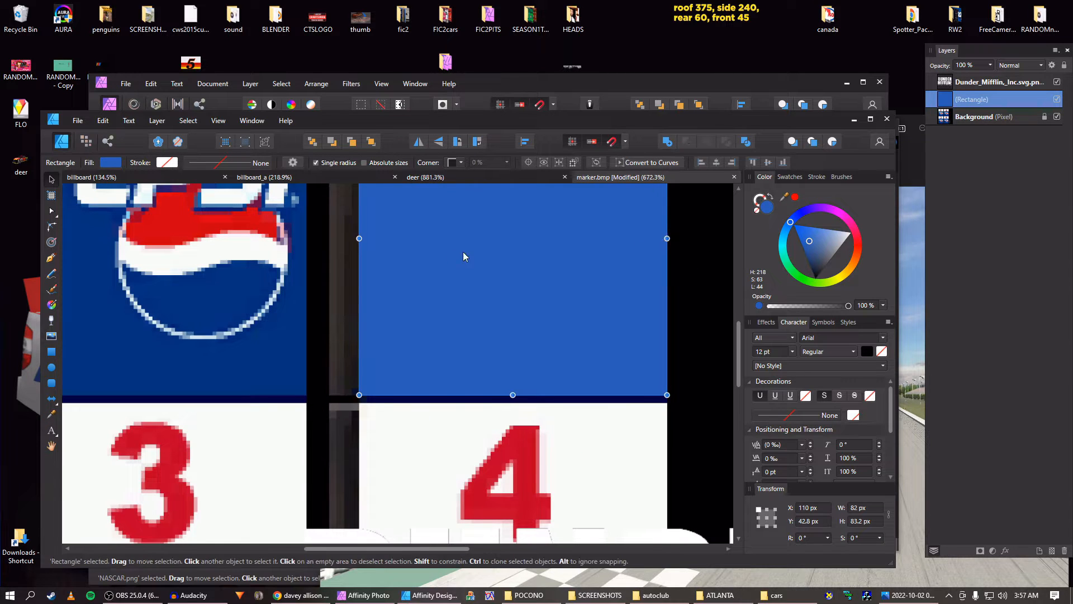
drag(437, 252, 474, 250)
key(ctrl+z)
scroll(471, 294, down, 5)
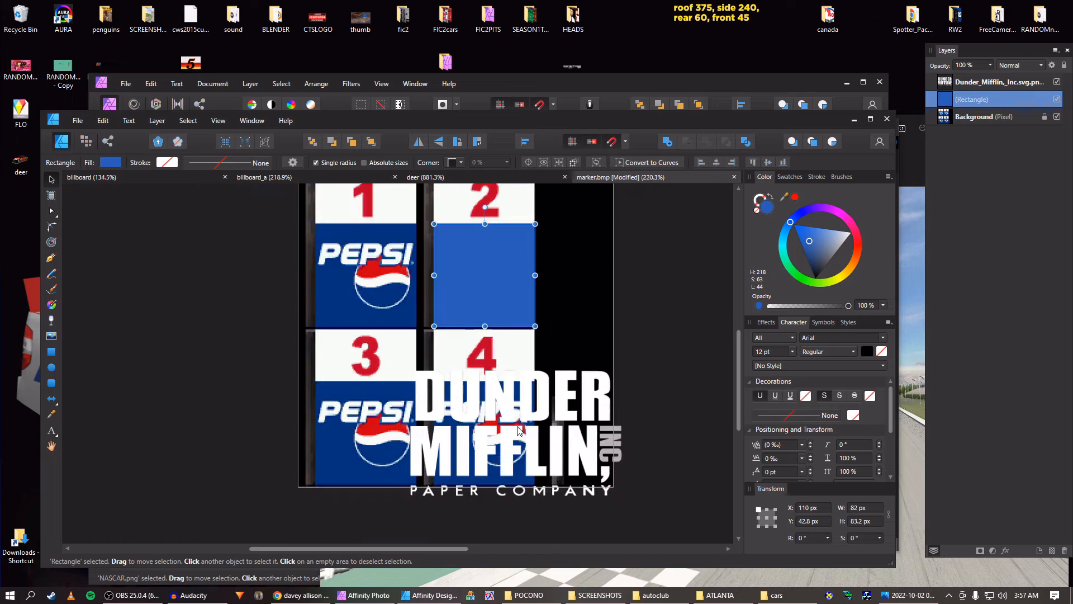
Move the Dunder Mifflin logo onto the blue rectangle under number 2 and shrink it to about 77.8 by 46.1 px
click(519, 427)
drag(515, 413, 506, 280)
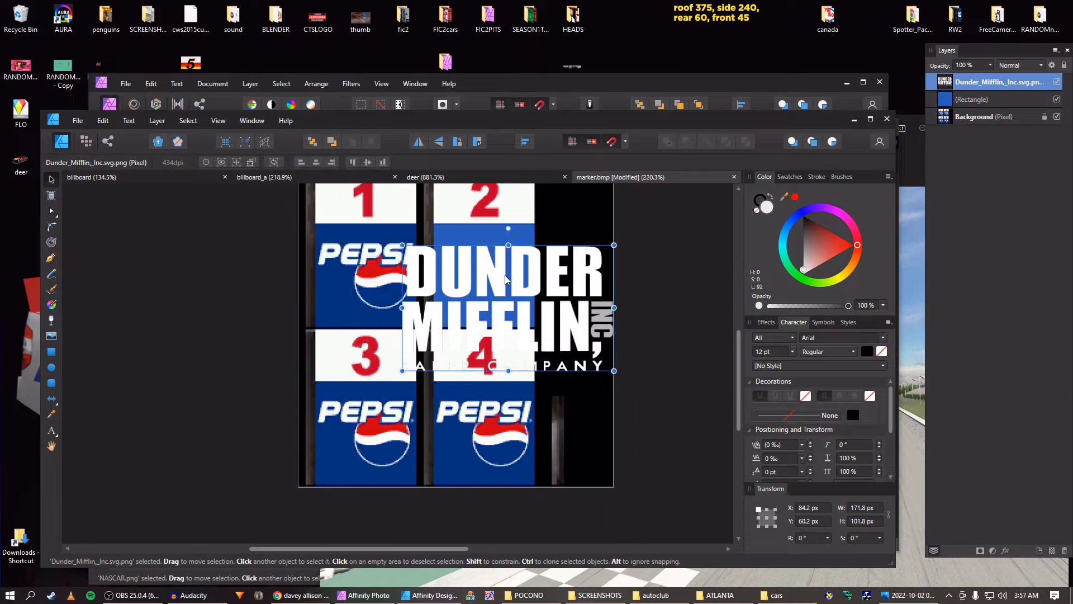
drag(614, 246, 510, 297)
drag(468, 325, 494, 275)
scroll(494, 275, up, 3)
scroll(496, 275, up, 2)
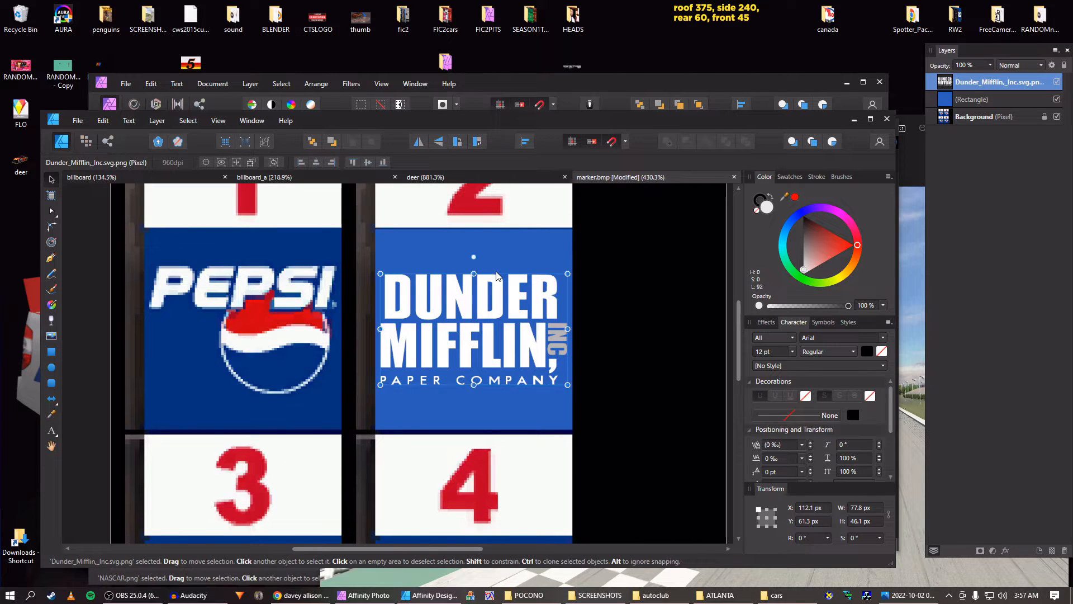
Nudge the logo to X 113.1 px and Y 61.3 px within its blue rectangle, and save the marker image
key(Right)
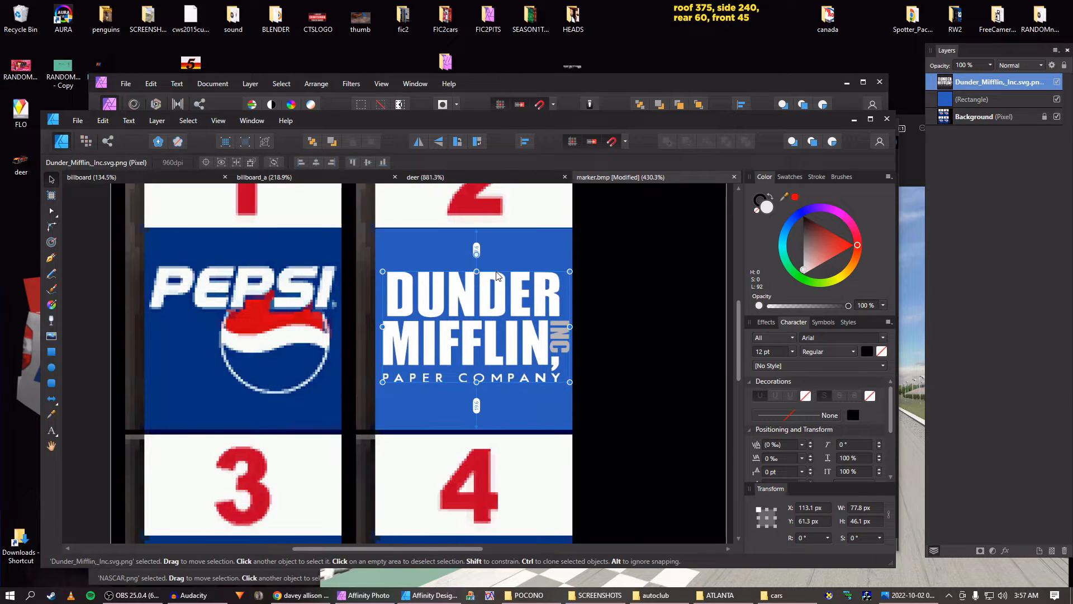
key(Up)
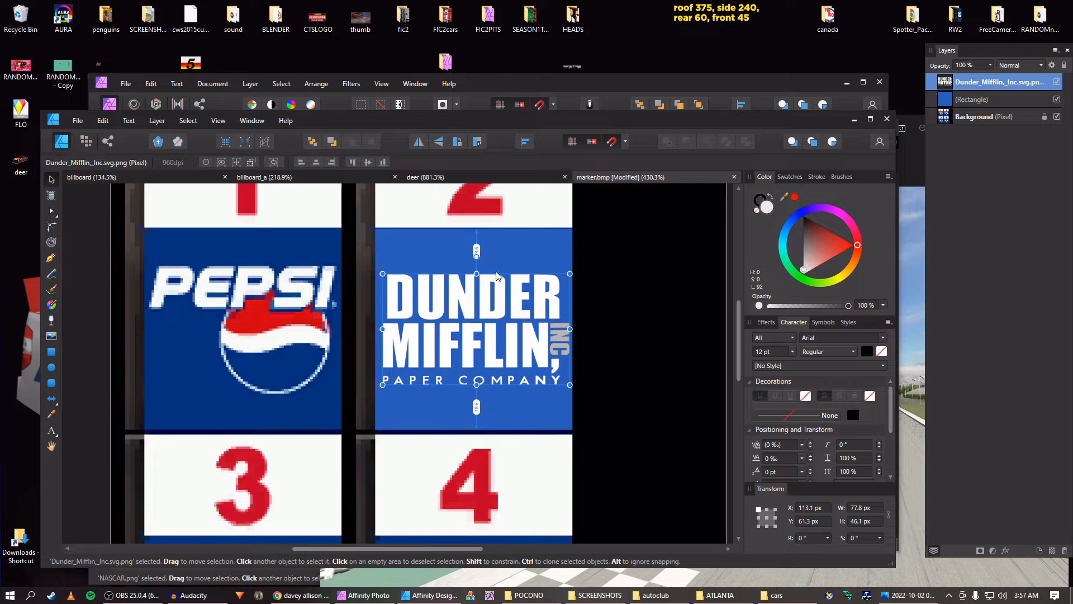
key(Down)
scroll(496, 275, down, 5)
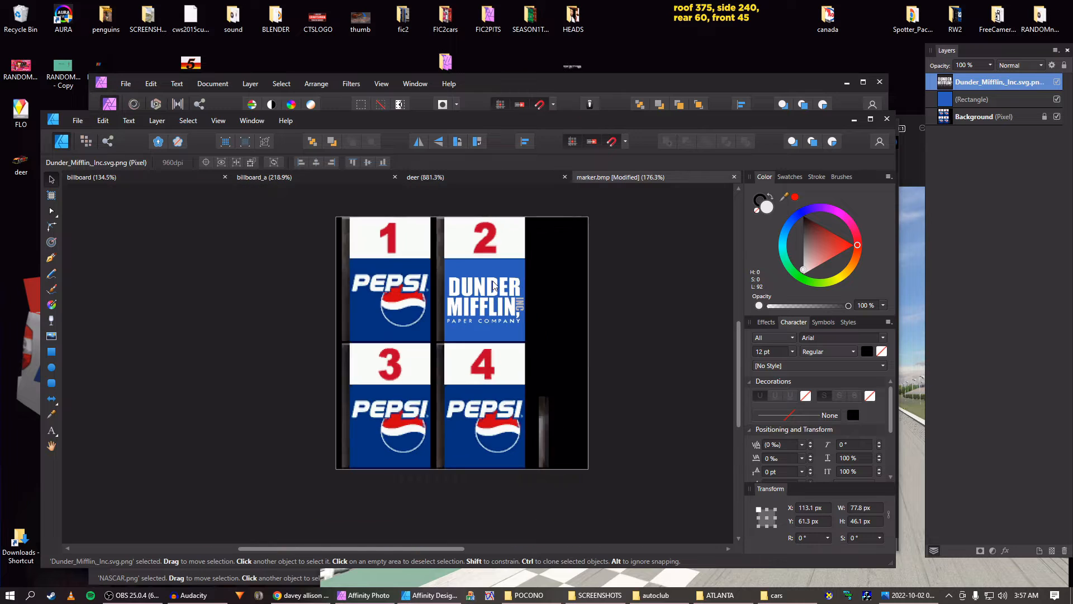
key(ctrl+s)
key(Return)
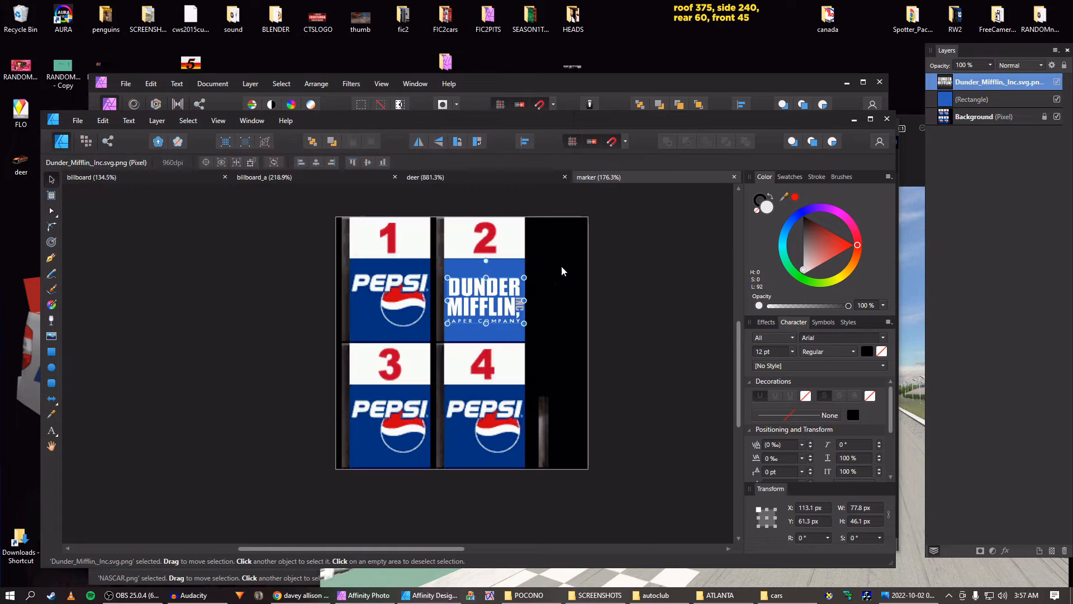
Duplicate the logo with its blue rectangle and place the copy over the Pepsi panel under number 1 at X 14 px
click(945, 109)
shift+click(948, 84)
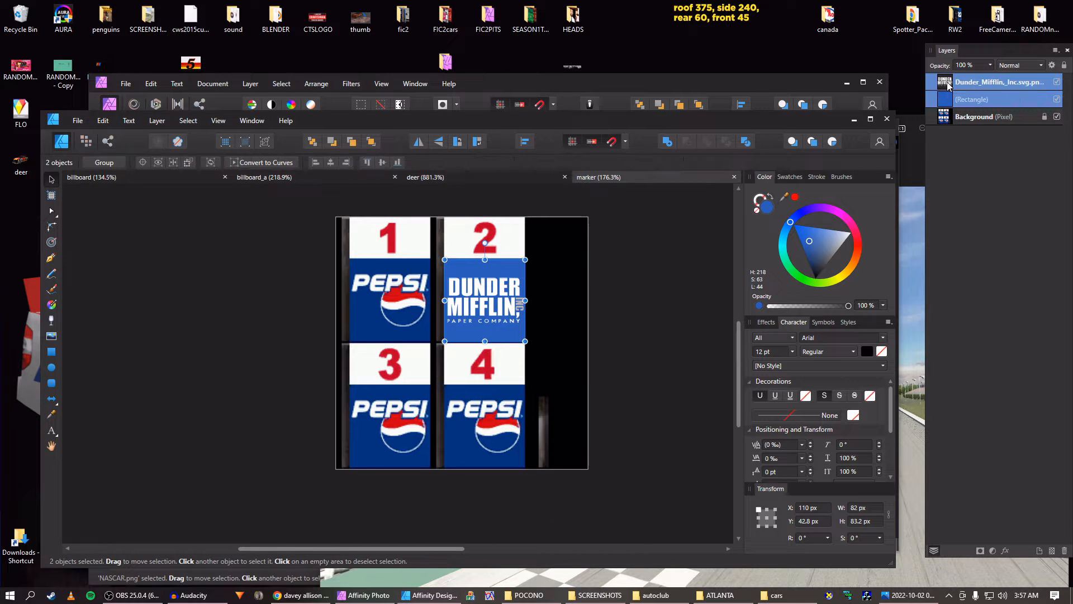
key(ctrl+j)
key(shift+Left)
key(shift+Left)
key(shift+Left)
key(shift+Left)
key(shift+Left)
key(shift+Left)
key(shift+Left)
key(shift+Left)
key(shift+Left)
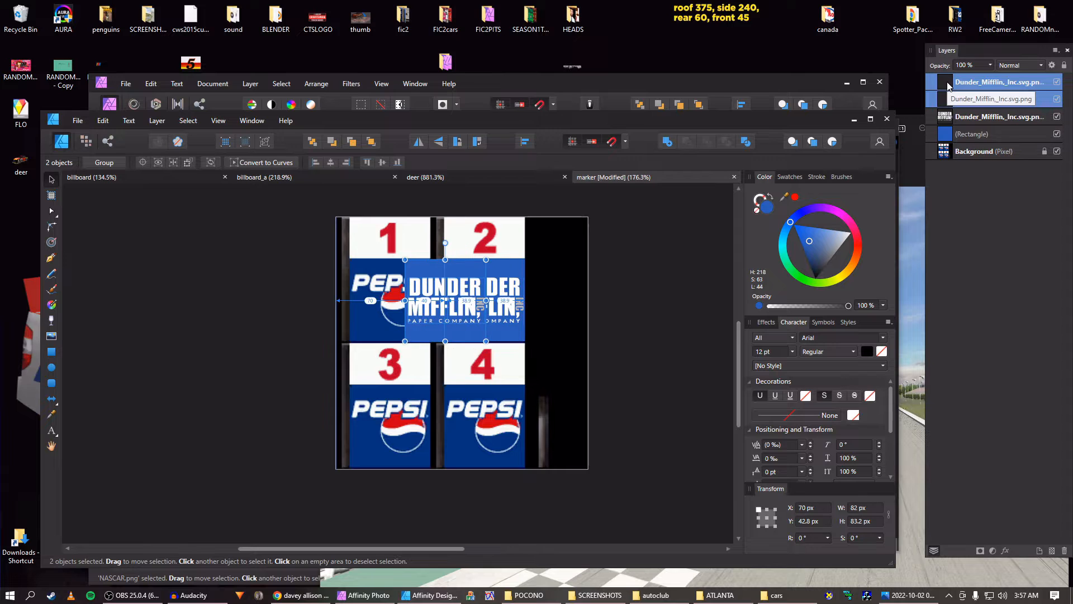
key(shift+Left)
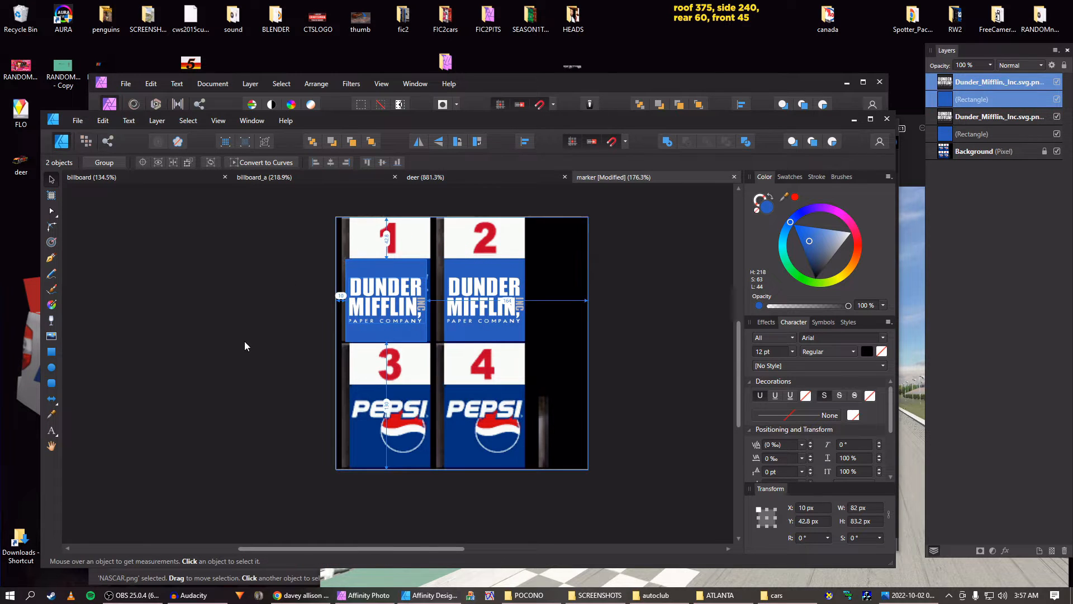
scroll(399, 259, up, 3)
key(Right)
key(Right)
key(Right)
key(Right)
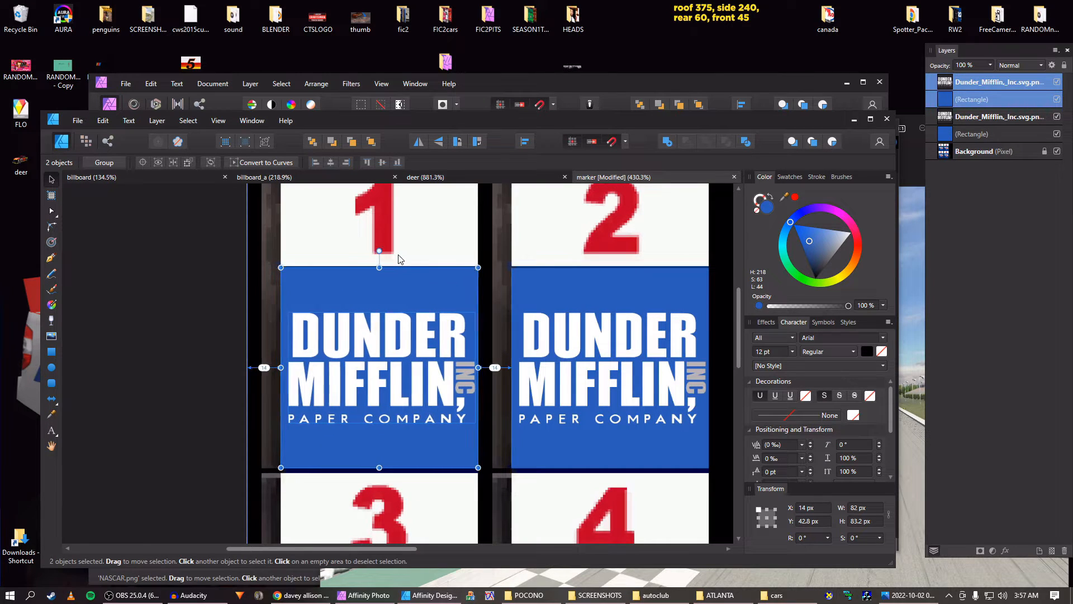
Duplicate both logos with their rectangles and place the copies over the Pepsi panels under numbers 3 and 4 at Y 169.8 px
scroll(398, 259, down, 3)
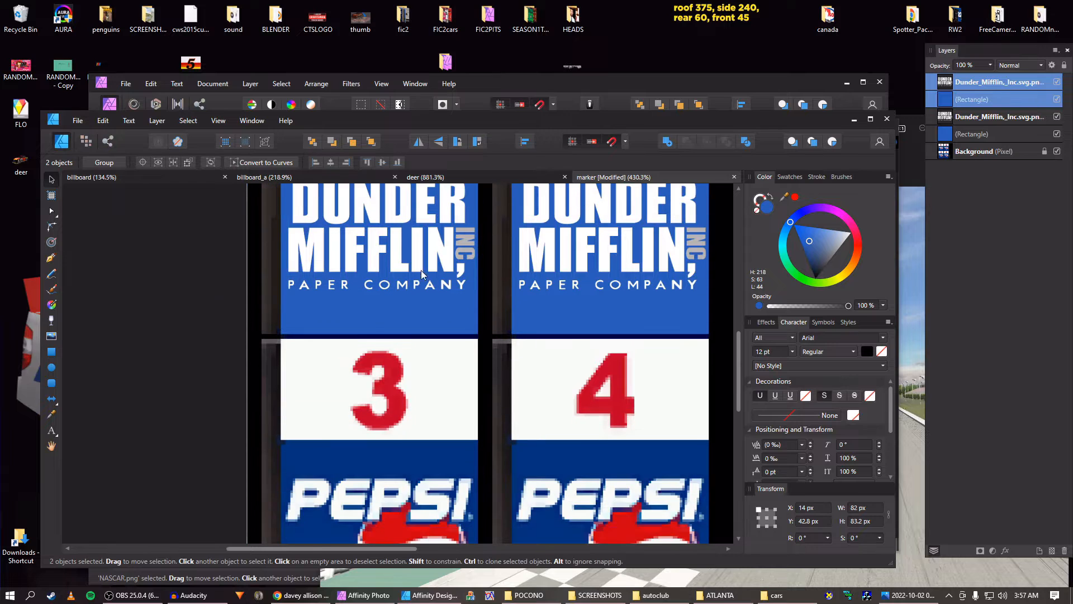
click(944, 139)
shift+click(955, 88)
scroll(605, 283, down, 2)
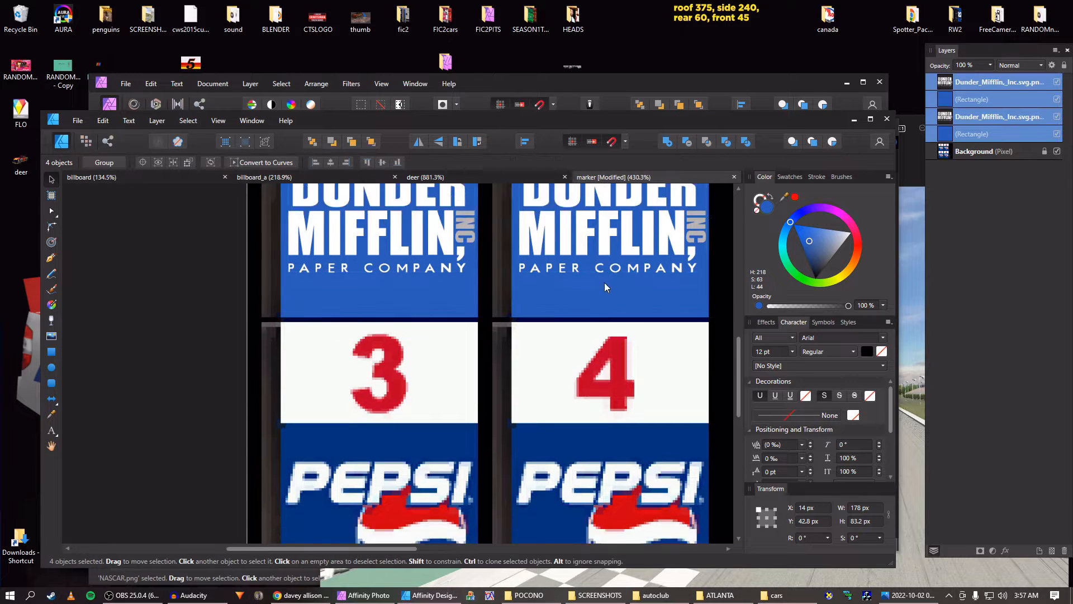
key(ctrl+j)
key(shift+Down)
key(shift+Down)
key(shift+Down)
key(shift+Down)
key(shift+Down)
key(shift+Down)
key(shift+Down)
key(shift+Down)
key(shift+Down)
key(shift+Down)
key(shift+Down)
key(shift+Down)
key(shift+Down)
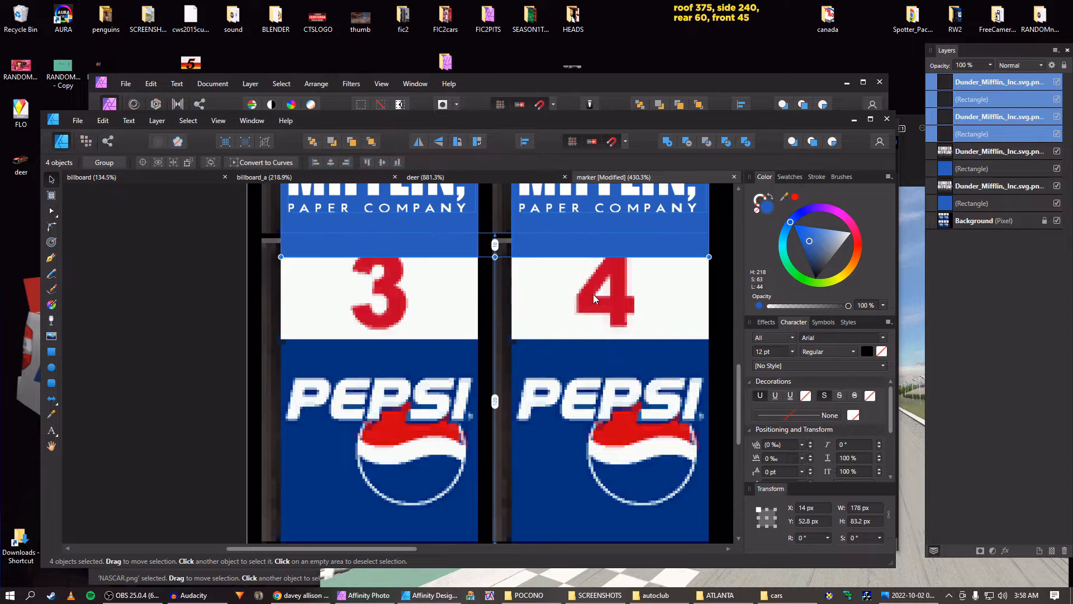
key(Up)
key(Up)
key(Up)
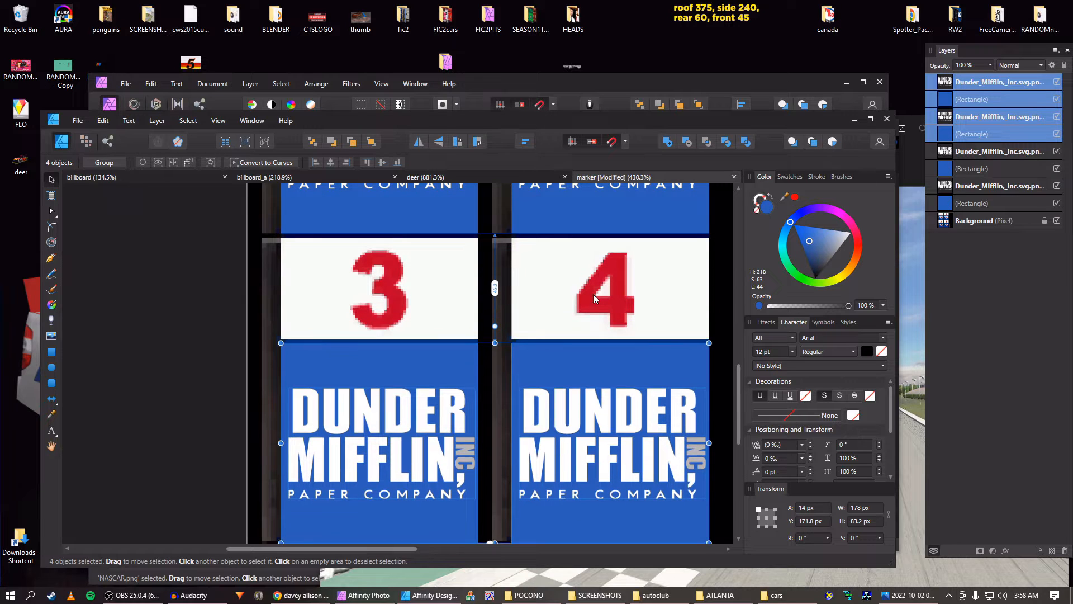
Stretch the artwork under numbers 3 and 4 down to a height of 84.2 px and deselect it
scroll(592, 294, up, 1)
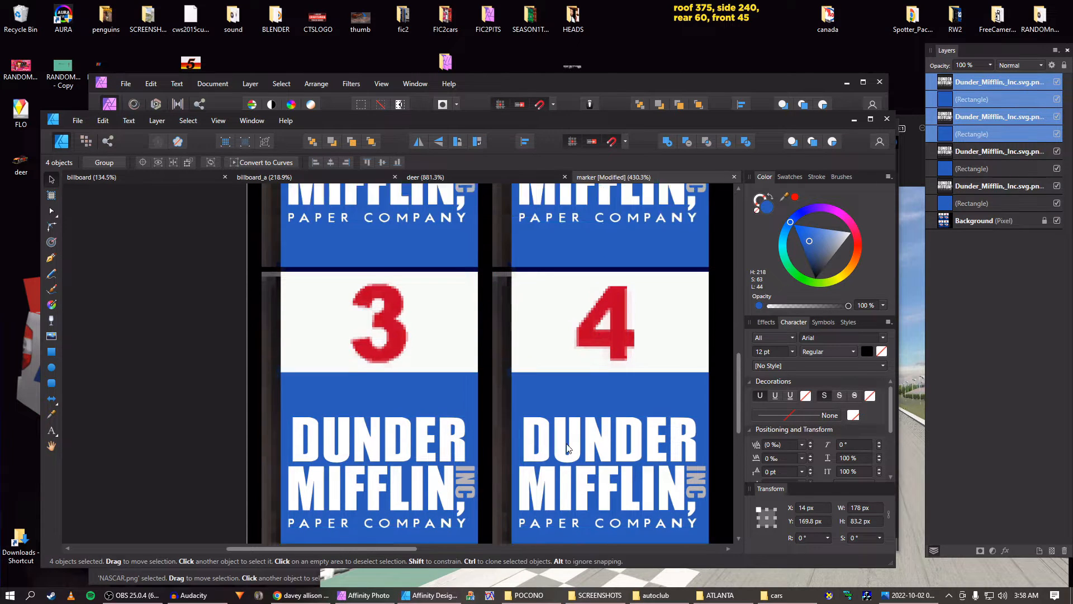
scroll(572, 455, down, 2)
ctrl+scroll(572, 456, up, 2)
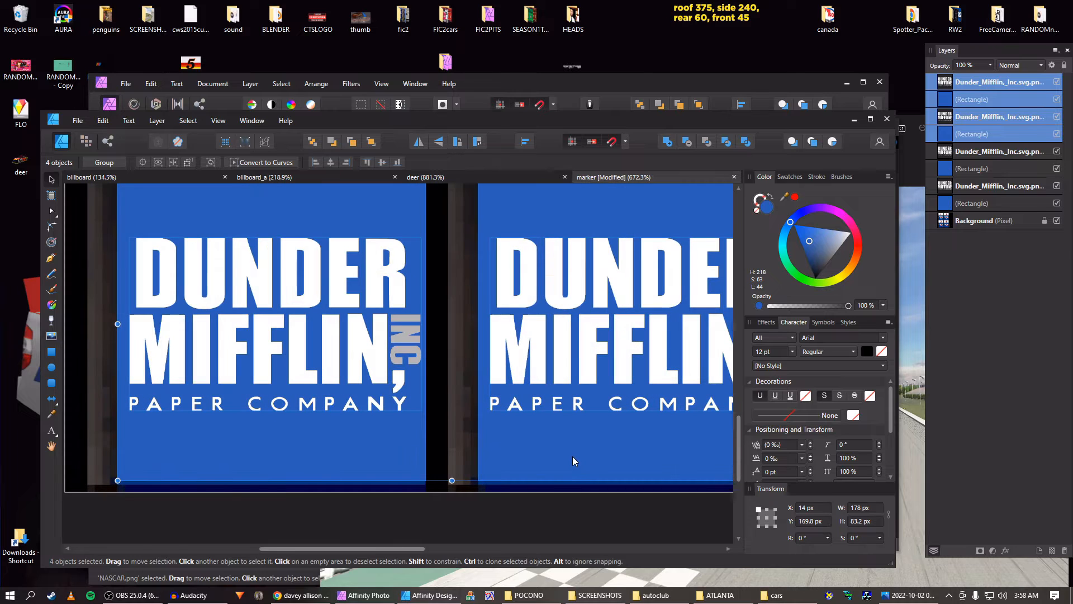
scroll(377, 473, down, 1)
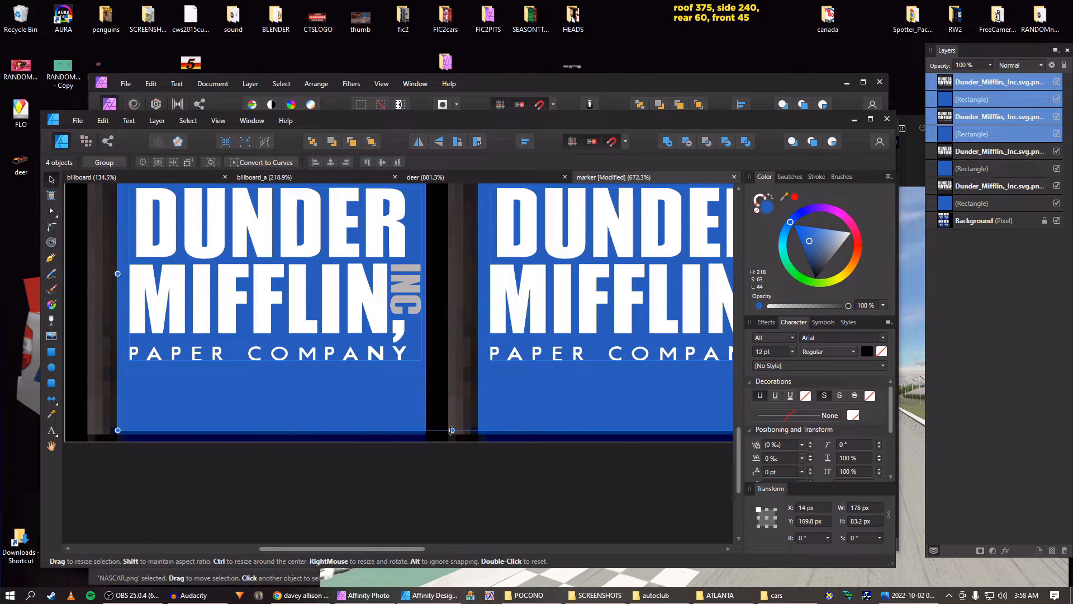
mouse_move(452, 429)
mouse_down()
mouse_move(480, 394)
mouse_move(471, 422)
mouse_up()
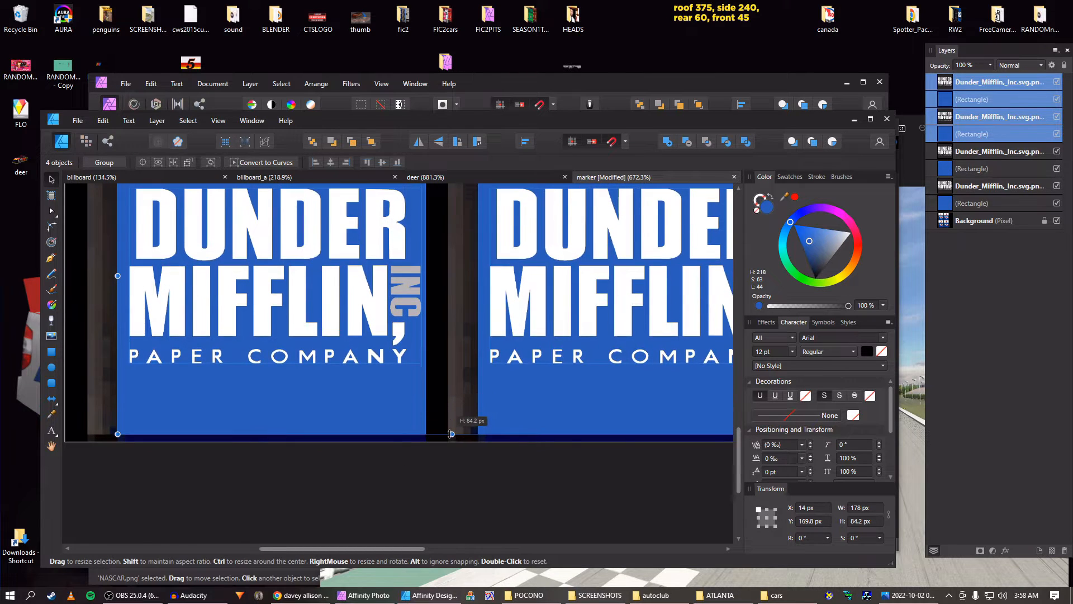
scroll(390, 391, down, 1)
scroll(390, 392, down, 5)
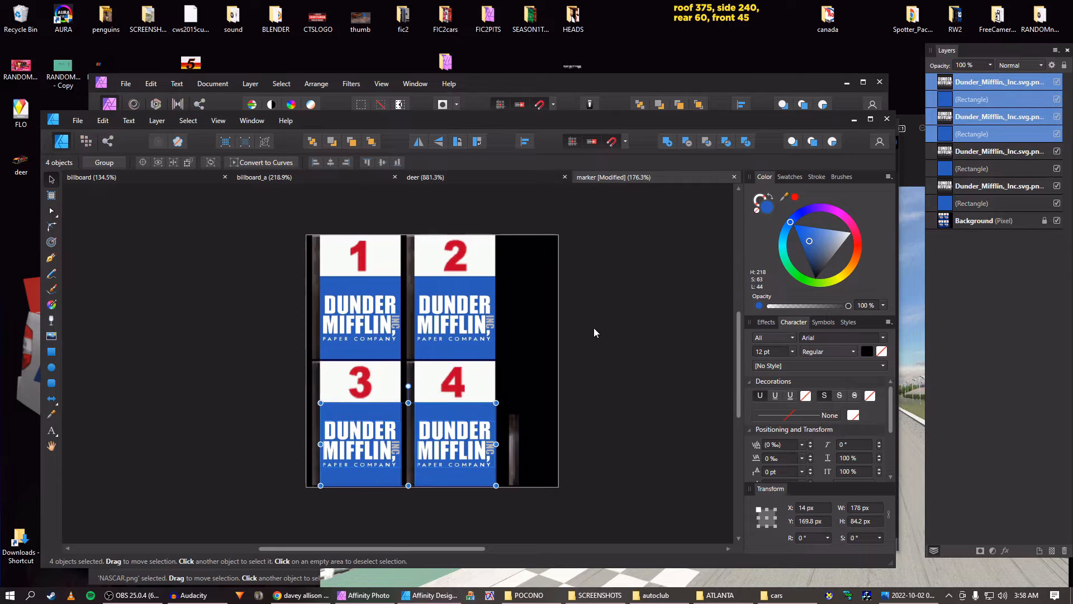
click(594, 328)
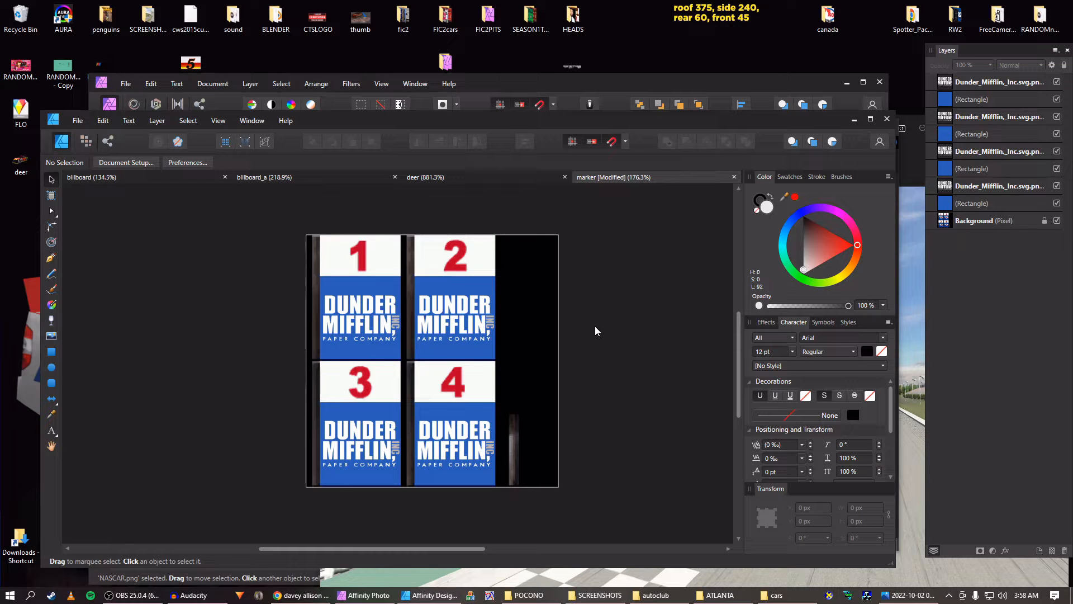
key(ctrl+a)
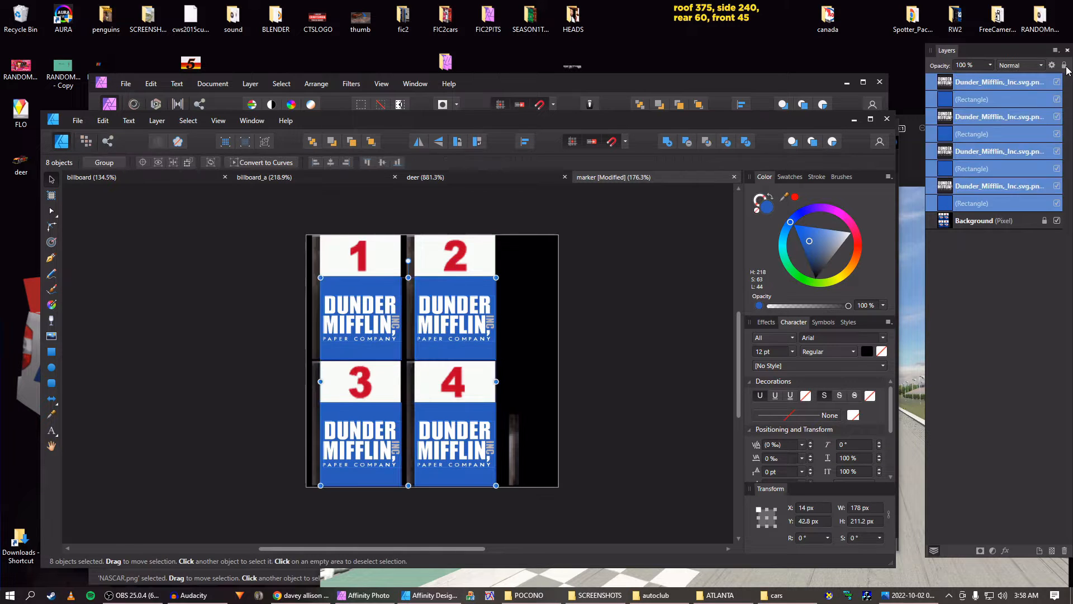
click(1065, 65)
click(1064, 66)
click(1058, 83)
click(1058, 82)
Cover the red number 1 with a rectangle about 38 by 36 px, filled with the white sampled from its panel
scroll(350, 266, up, 3)
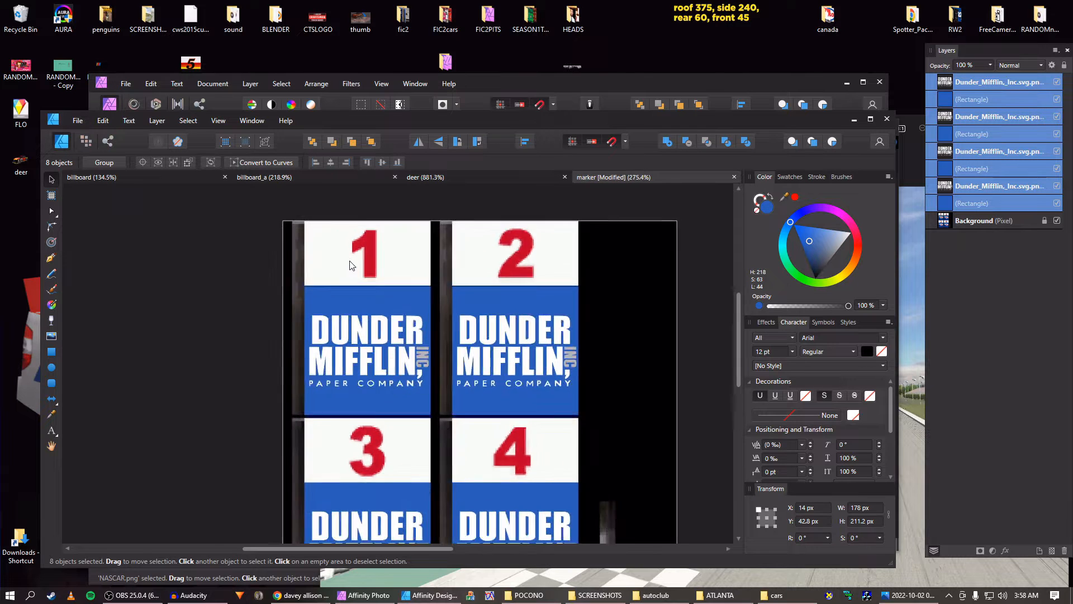
click(49, 350)
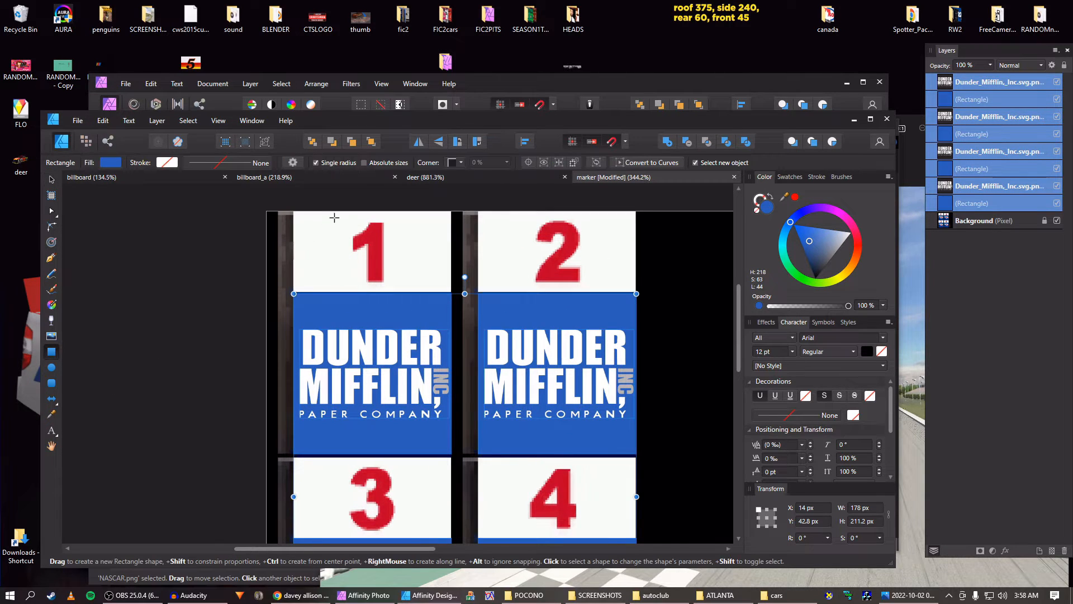
drag(334, 217, 407, 287)
drag(785, 197, 439, 248)
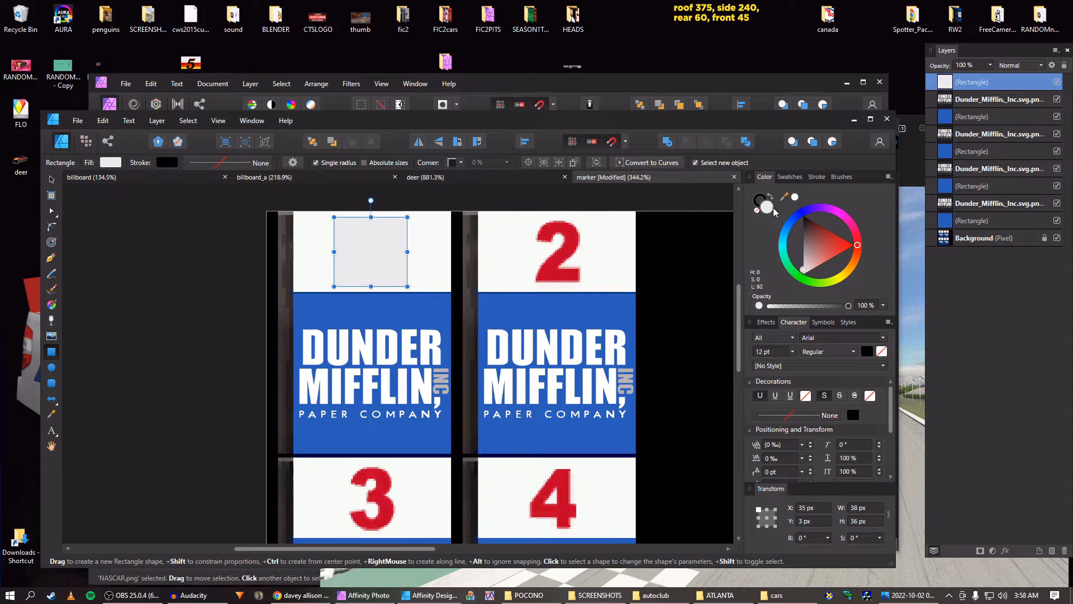
click(795, 198)
key(v)
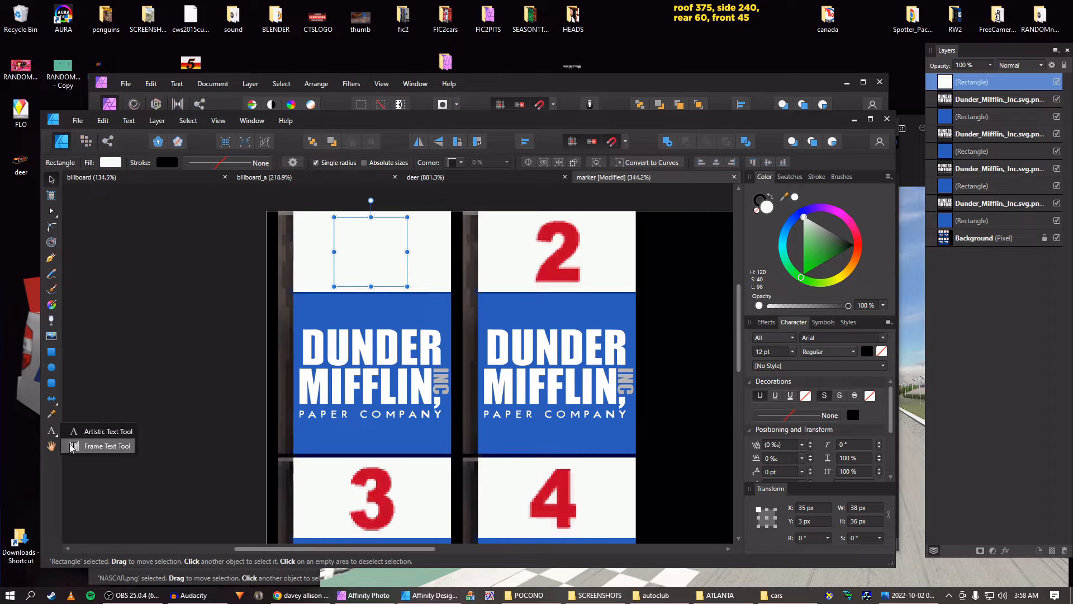
Add the artistic text "1" on the blank white panel above the first Dunder Mifflin logo
click(51, 431)
click(361, 248)
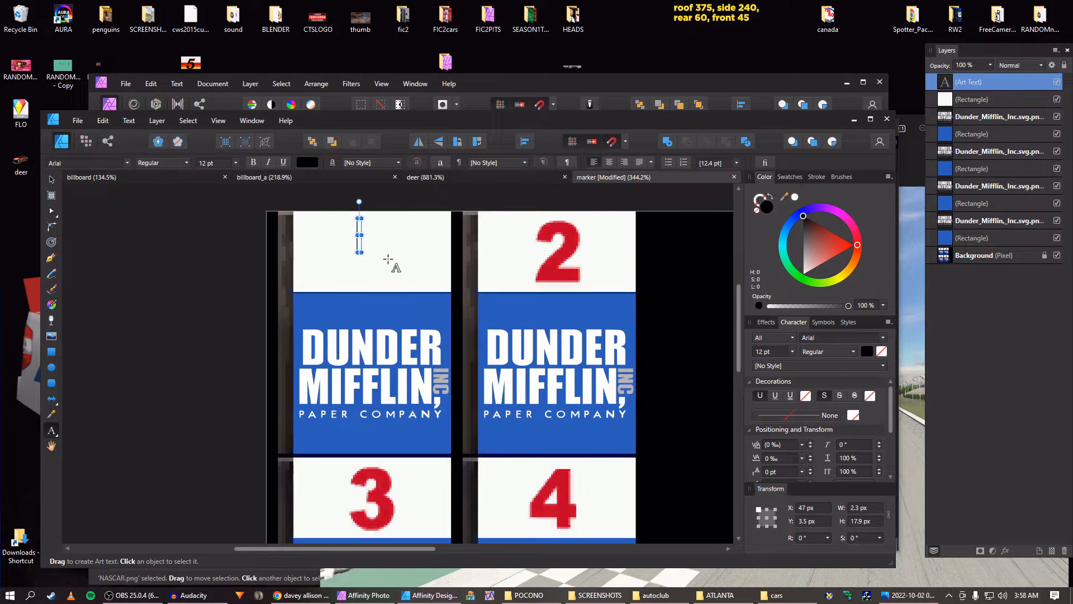
text(4)
key(BackSpace)
text(1)
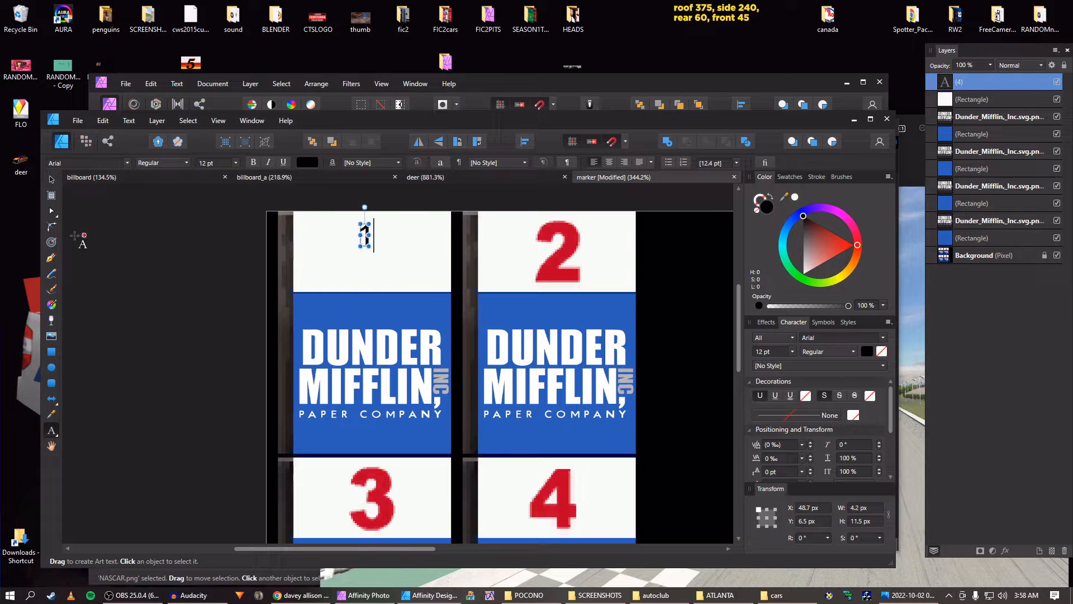
click(51, 177)
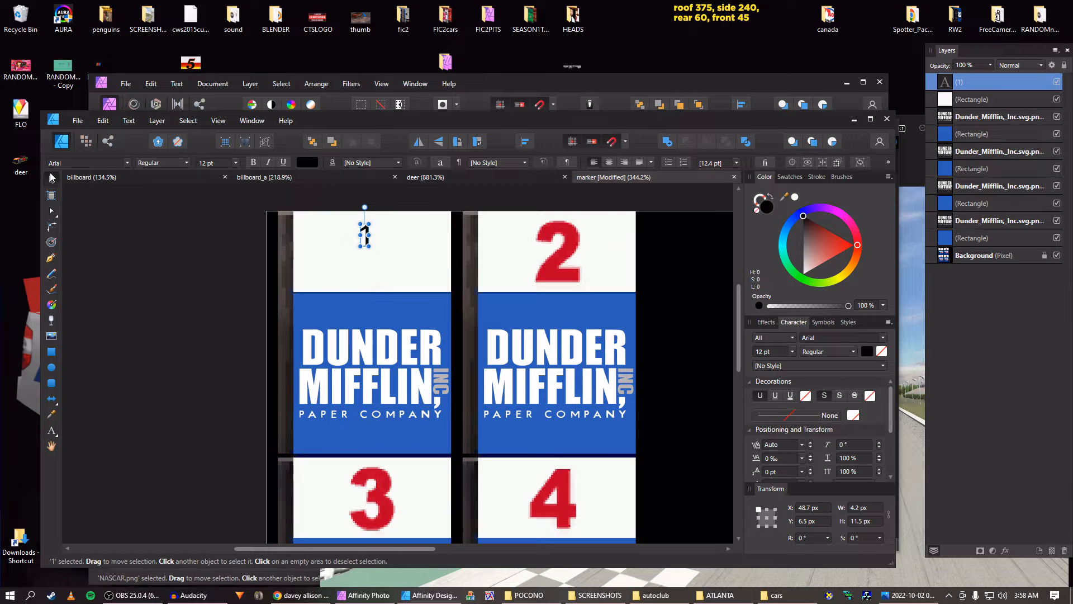
Change the font of the new "1" to Gotham Black
click(847, 339)
scroll(887, 471, down, 15)
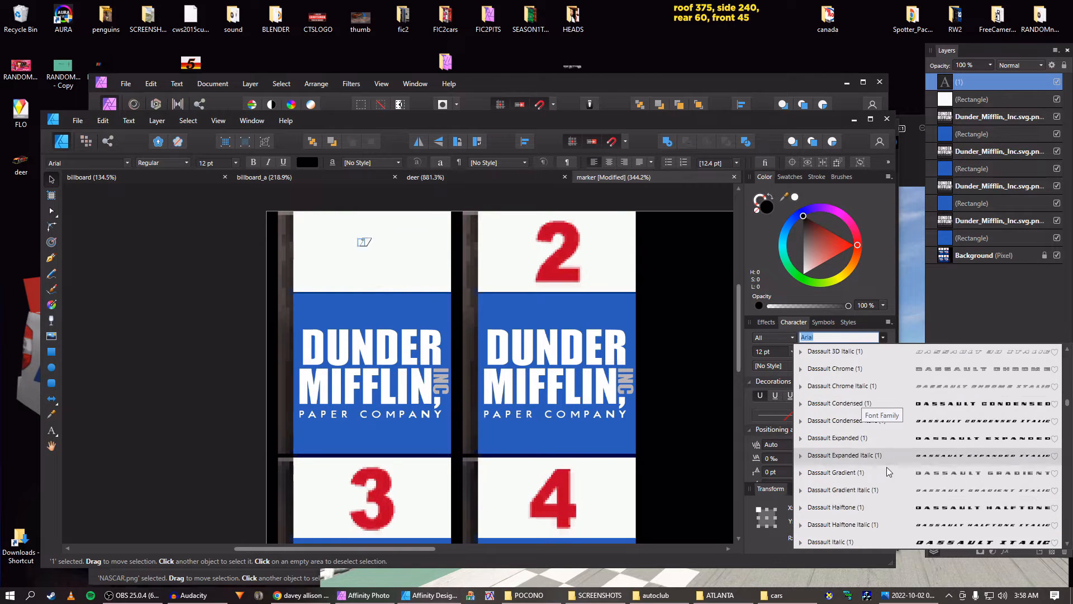
scroll(887, 471, down, 20)
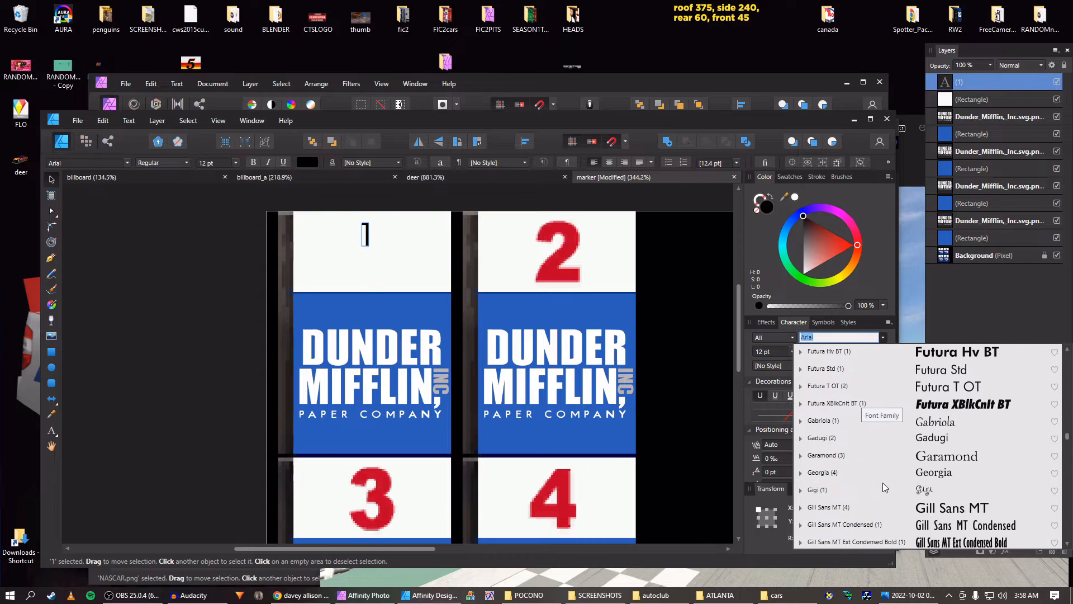
scroll(885, 488, down, 7)
click(898, 373)
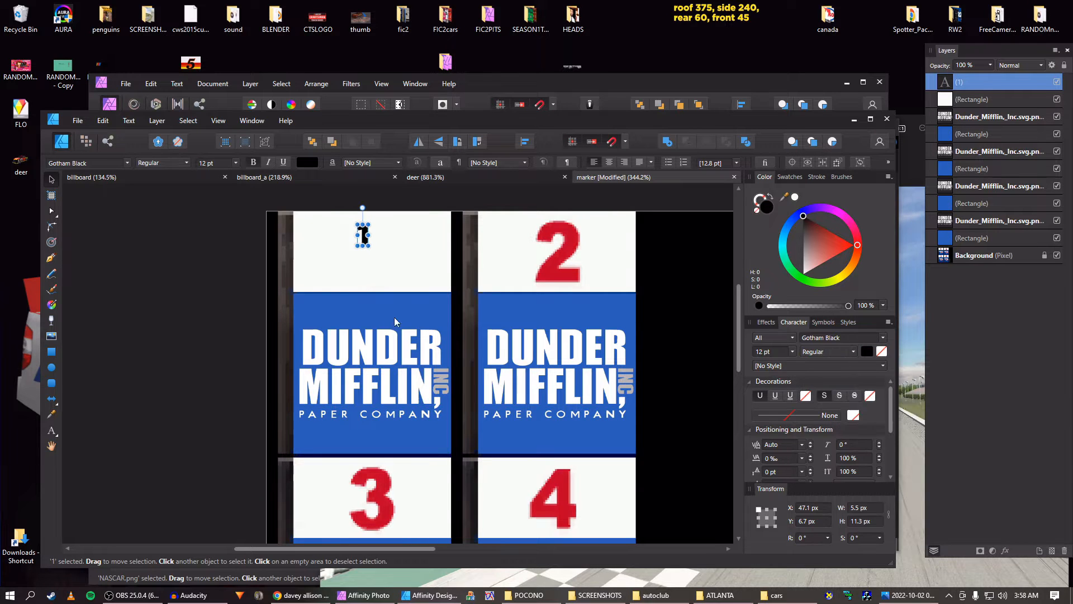
Set the new "1" to 34 pt, sizing it against the red 2, and place it on the first marker's white panel
scroll(762, 352, up, 17)
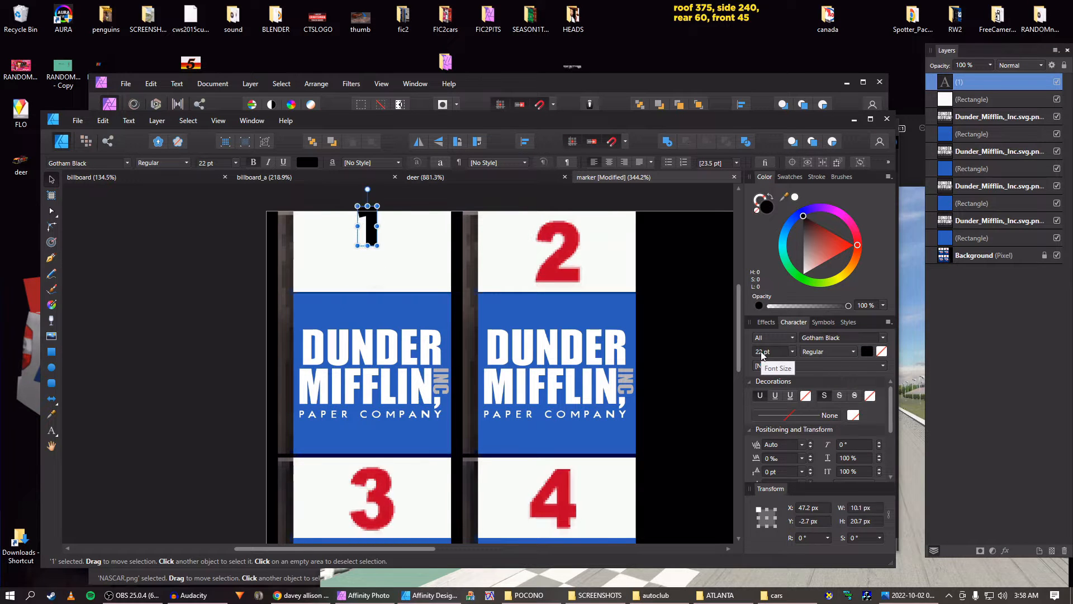
drag(378, 235, 553, 271)
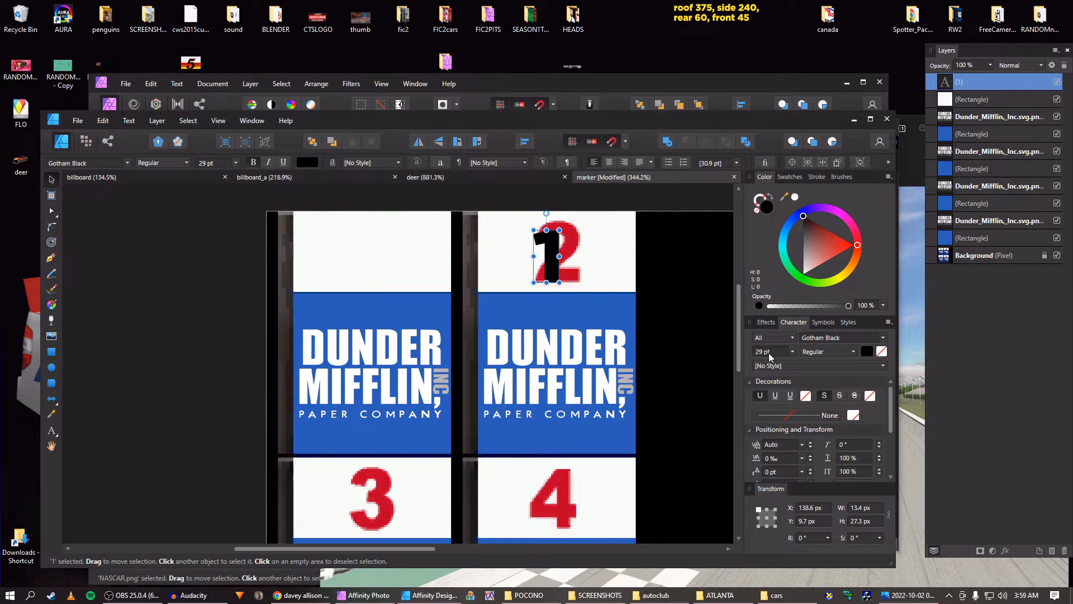
scroll(769, 356, up, 5)
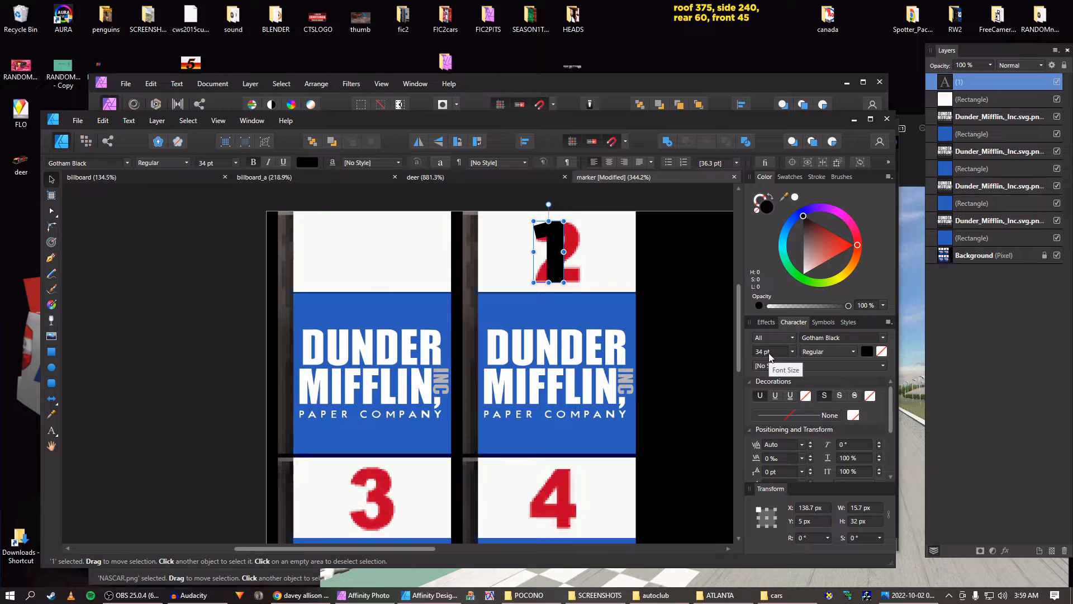
drag(549, 262, 366, 262)
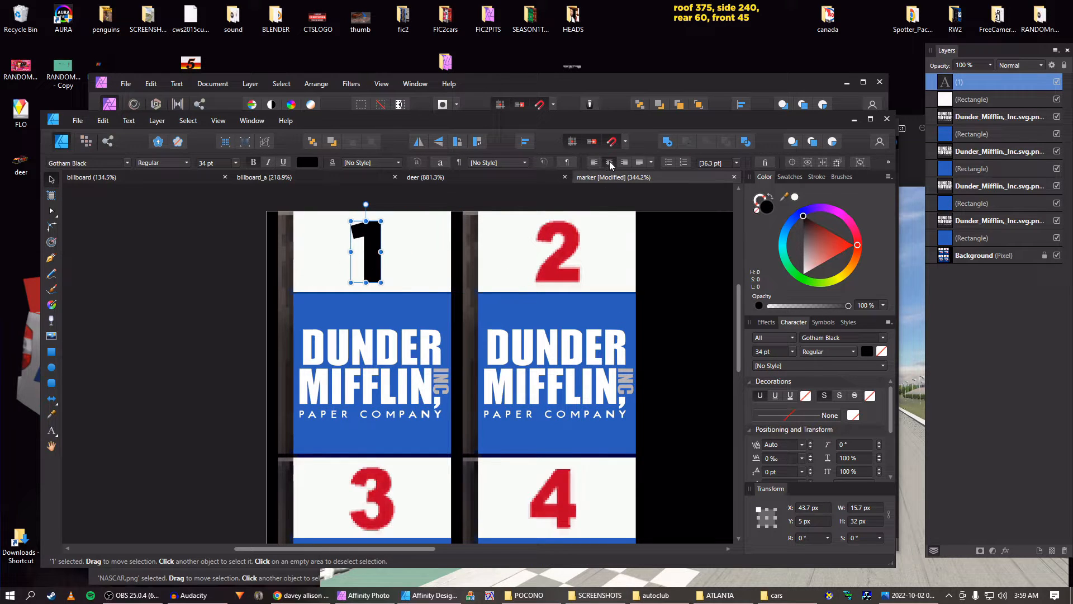
Centre-align the "1" and nudge it 1 px right over the red original, hiding its white rectangle while aligning
click(1058, 100)
key(Right)
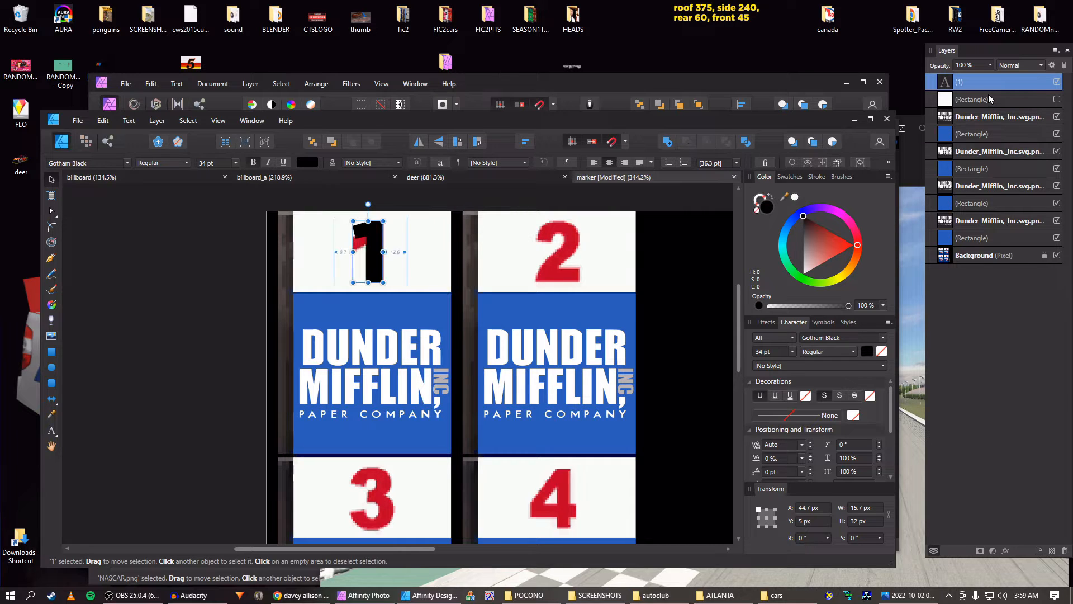
click(1057, 100)
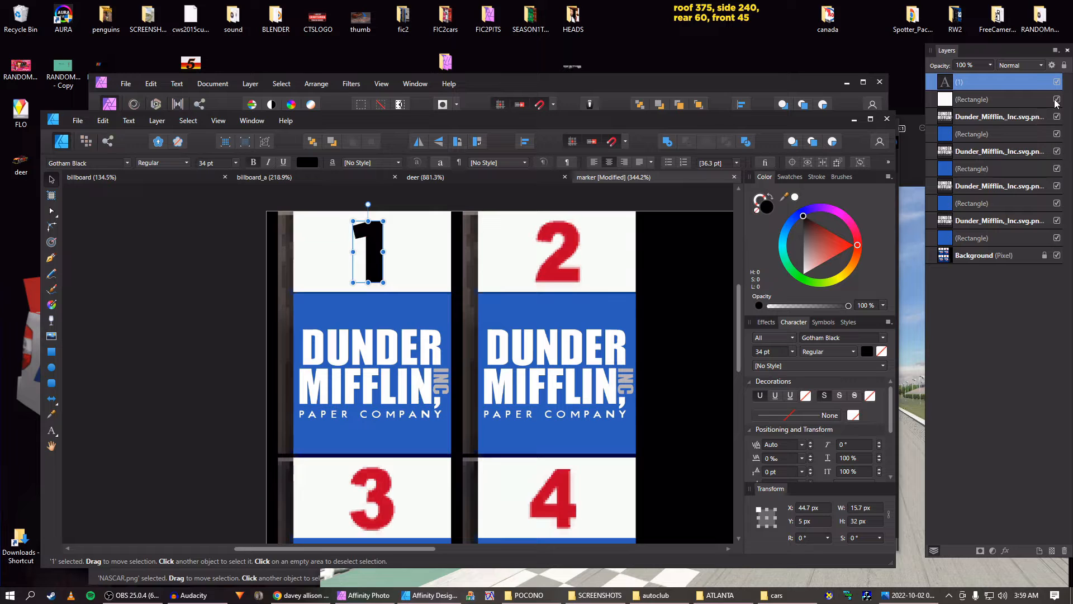
Fill the "1" with the blue sampled from the Dunder Mifflin panel
drag(786, 199, 586, 300)
click(795, 199)
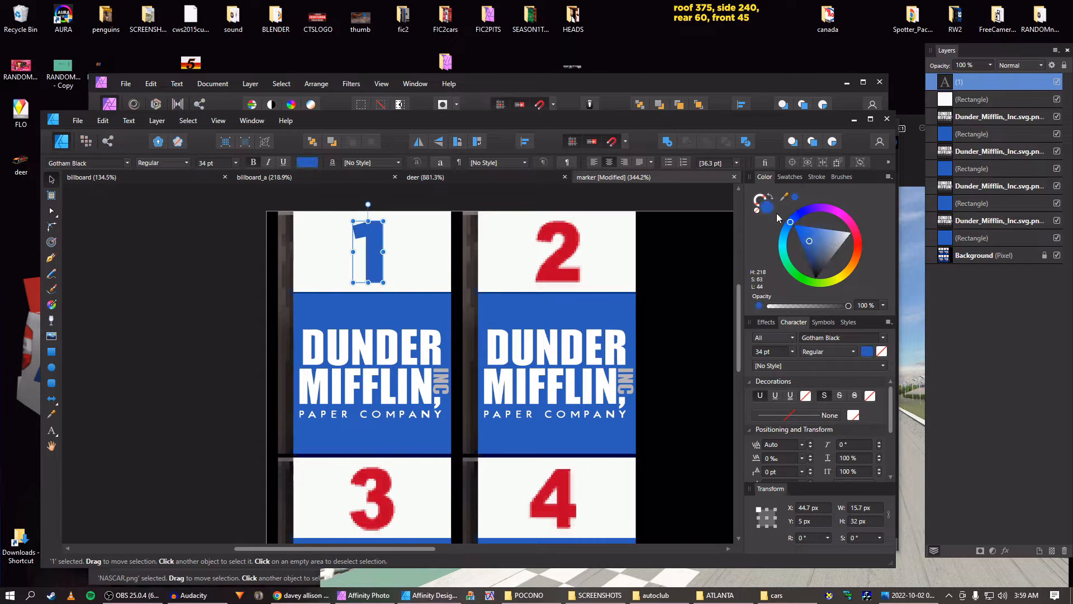
scroll(685, 267, down, 2)
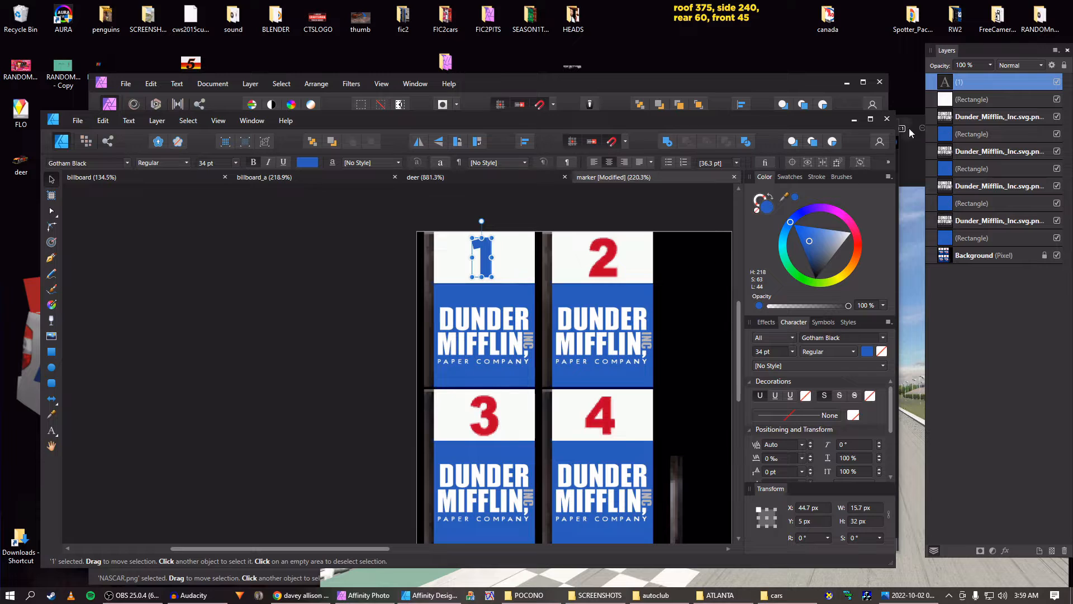
Duplicate the "1" together with its white rectangle and shift the copy 100 px right over the red 2
shift+click(952, 104)
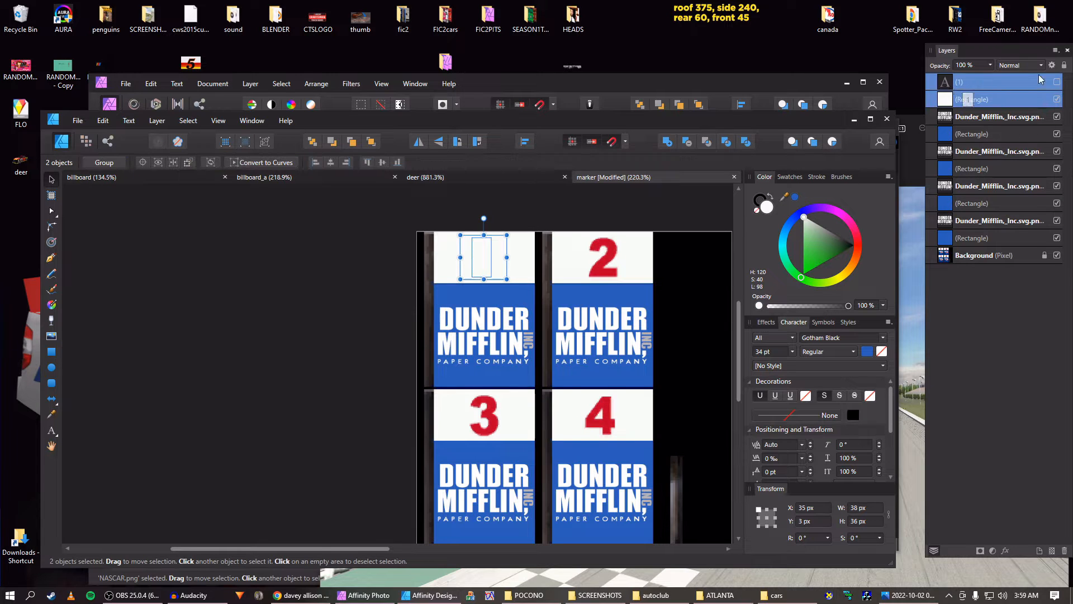
click(1057, 83)
click(1057, 82)
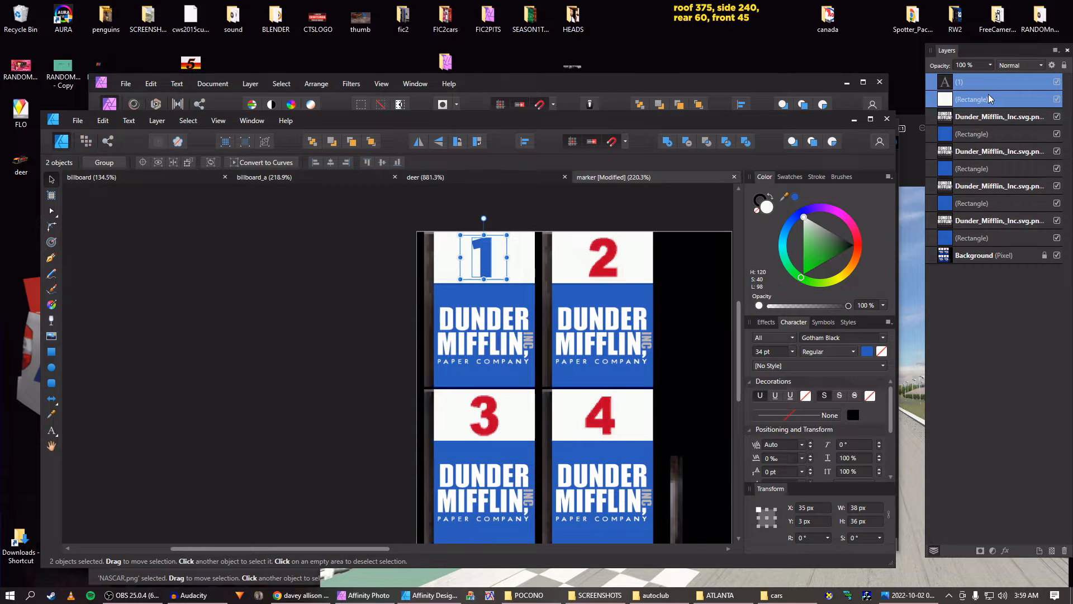
key(ctrl+j)
key(shift+Right)
key(shift+Right)
key(shift+Right)
key(shift+Right)
key(shift+Right)
key(shift+Right)
key(shift+Right)
key(shift+Right)
key(shift+Right)
key(shift+Right)
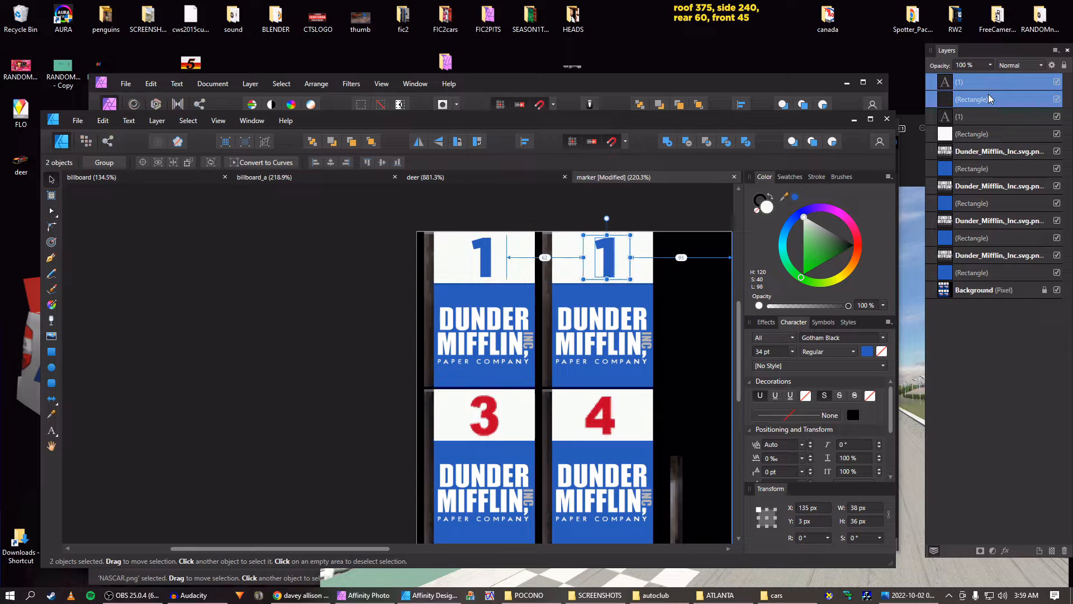
Change the copied number on the second marker to "2"
double_click(608, 255)
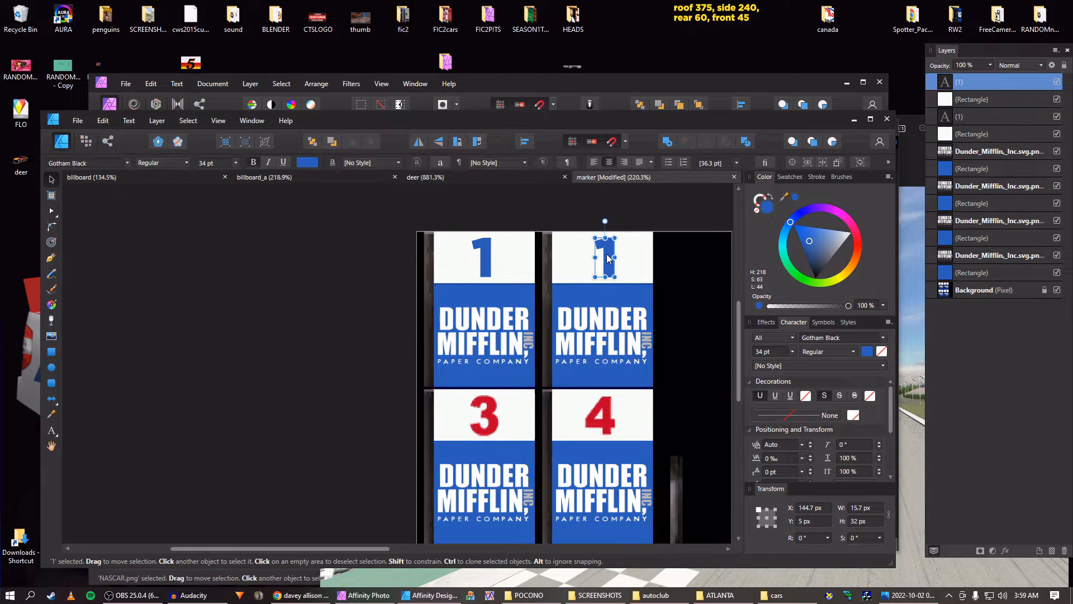
key(ctrl+a)
text(2)
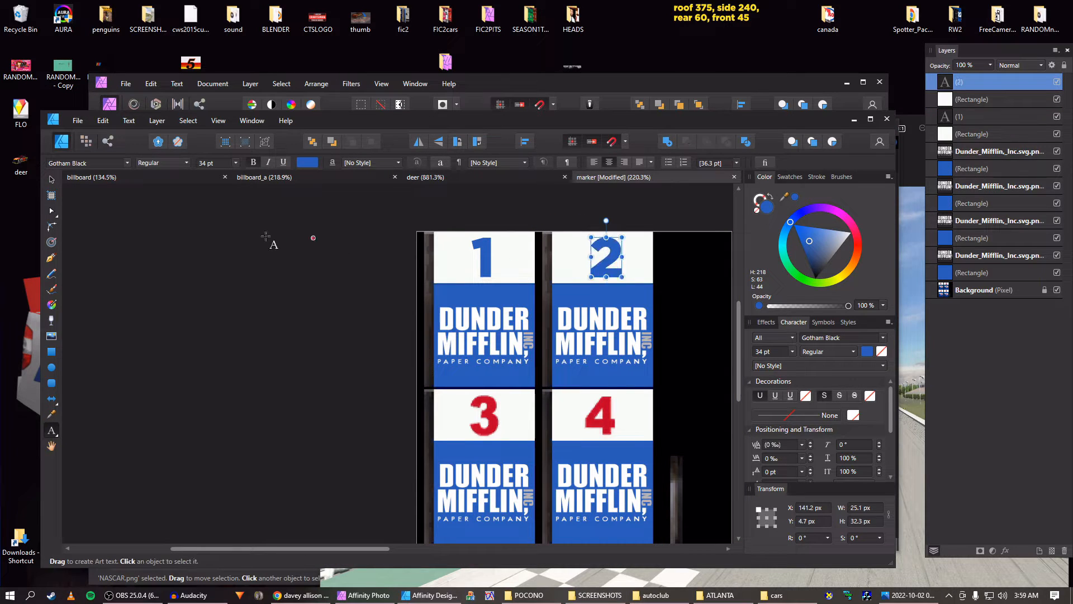
click(51, 179)
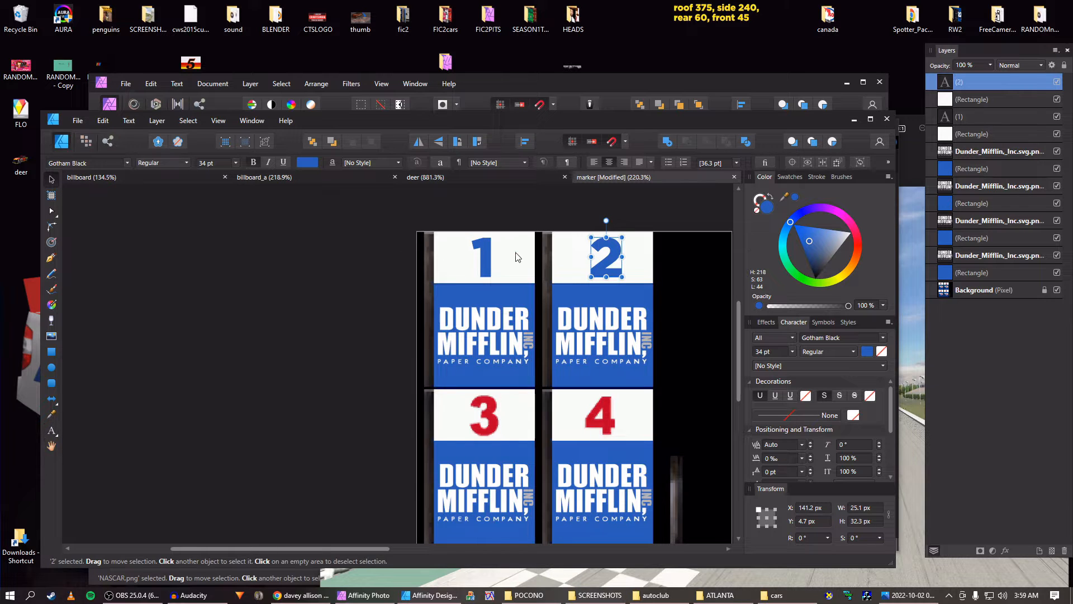
Duplicate the "2" together with its white rectangle and shift the copy 130 px down over the red 4
click(952, 101)
shift+click(952, 88)
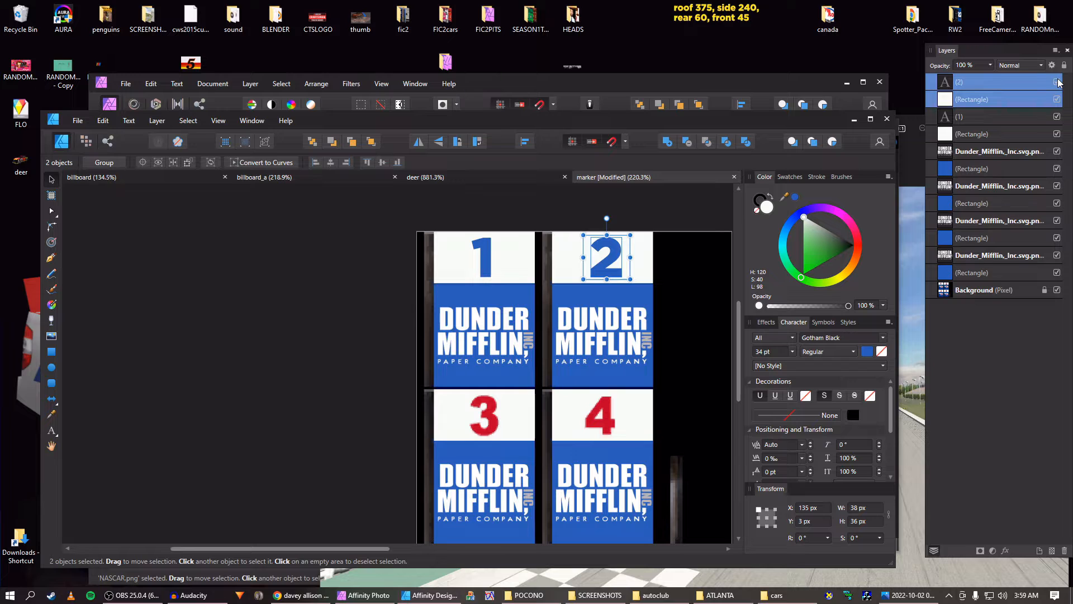
key(ctrl+j)
key(shift+Down)
key(shift+Down)
key(shift+Down)
key(shift+Down)
key(shift+Down)
key(shift+Down)
key(shift+Down)
key(shift+Down)
key(shift+Down)
key(shift+Down)
key(shift+Down)
key(shift+Down)
key(shift+Down)
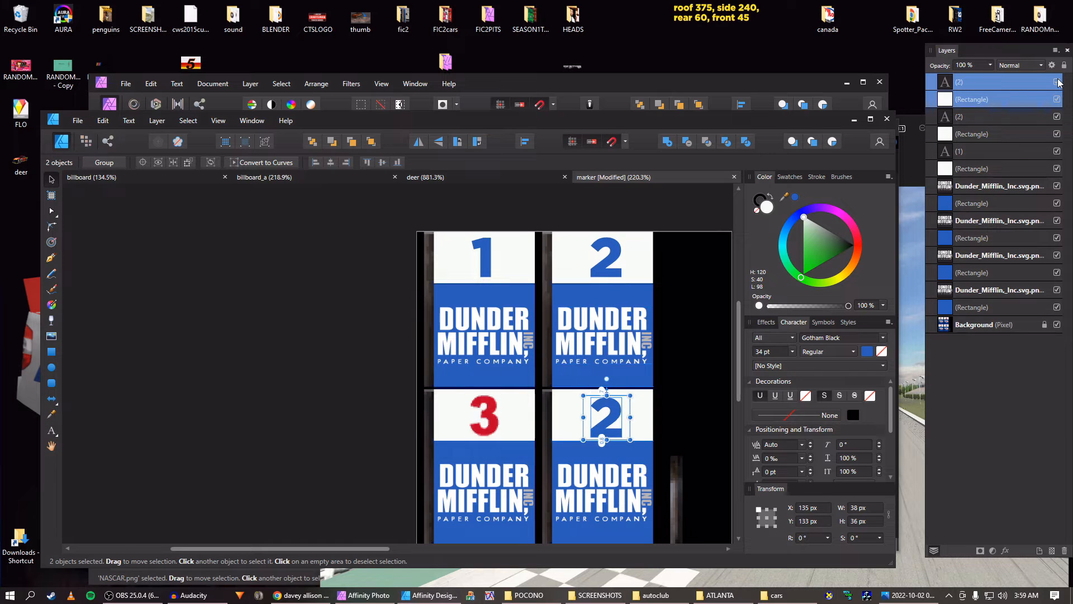
Change the copied number on the fourth marker to "4"
scroll(581, 454, up, 4)
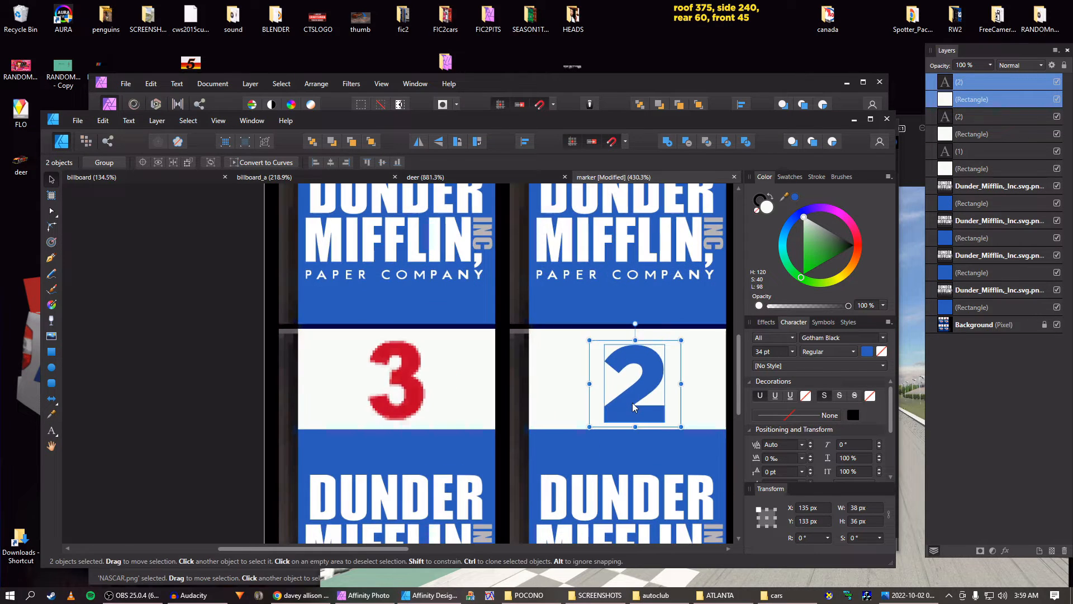
double_click(633, 407)
text(4)
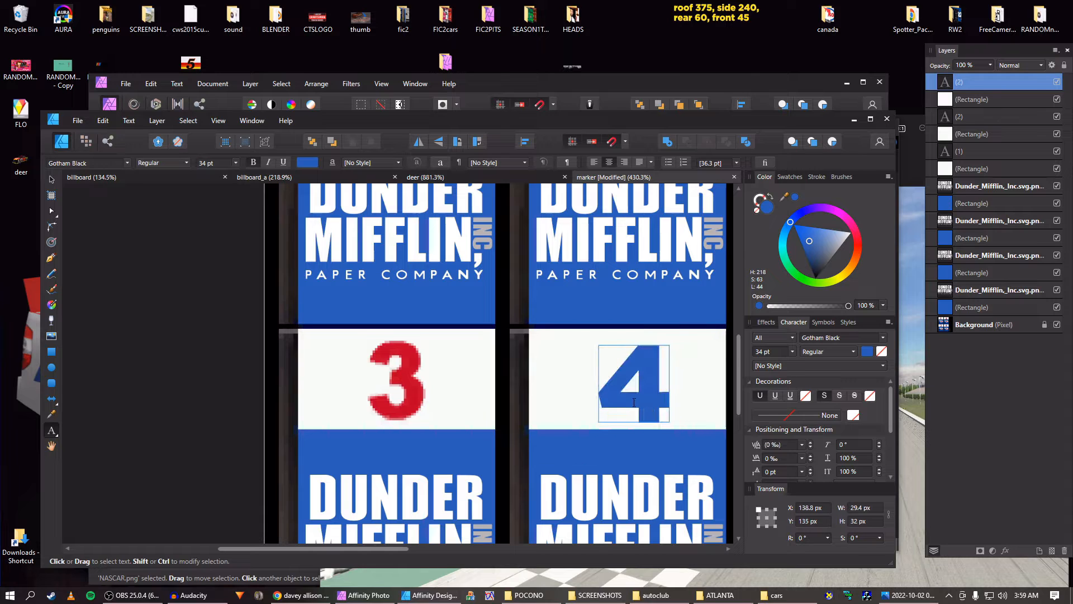
key(Escape)
click(51, 179)
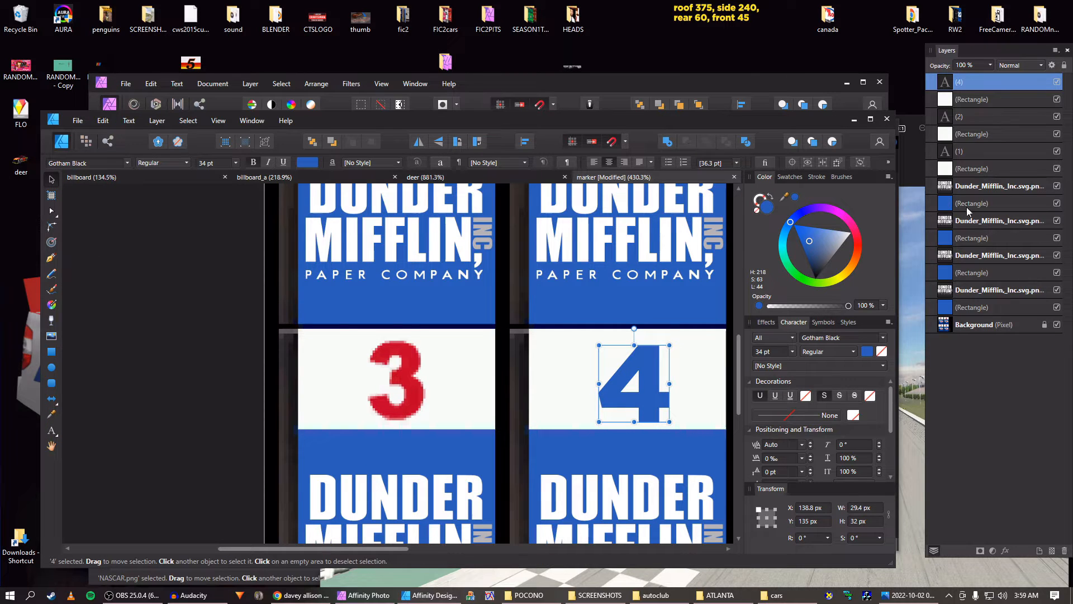
Duplicate the "4" together with its white rectangle and shift the copy 100 px left over the red 3
shift+click(962, 99)
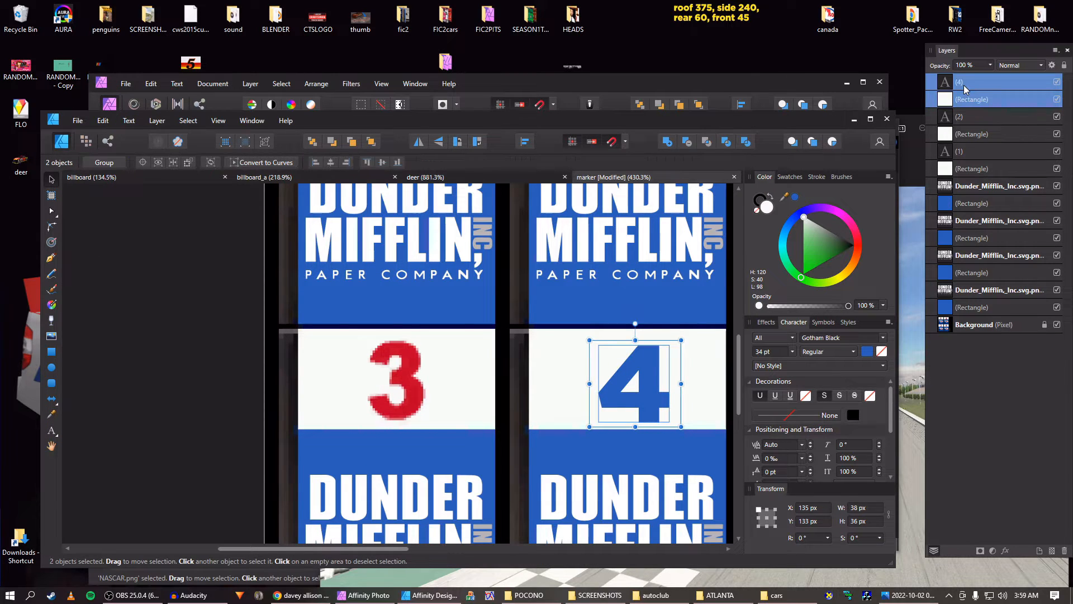
key(ctrl+j)
key(shift+Left)
key(shift+Left)
key(shift+Left)
key(shift+Left)
key(shift+Left)
key(shift+Left)
key(shift+Left)
key(shift+Left)
key(shift+Left)
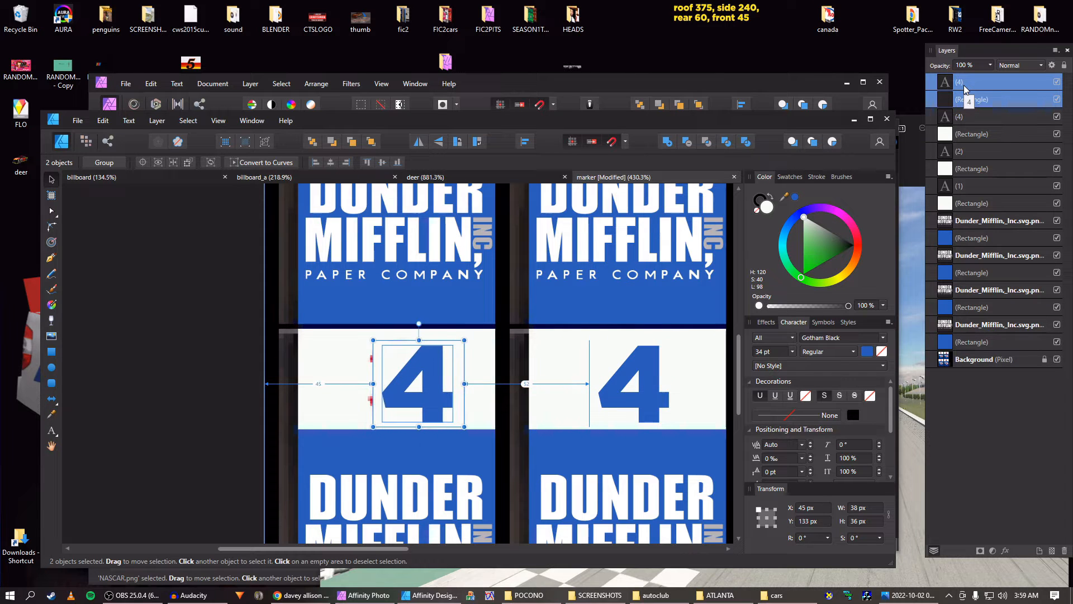
Change the copied number on the third marker to "3"
double_click(403, 406)
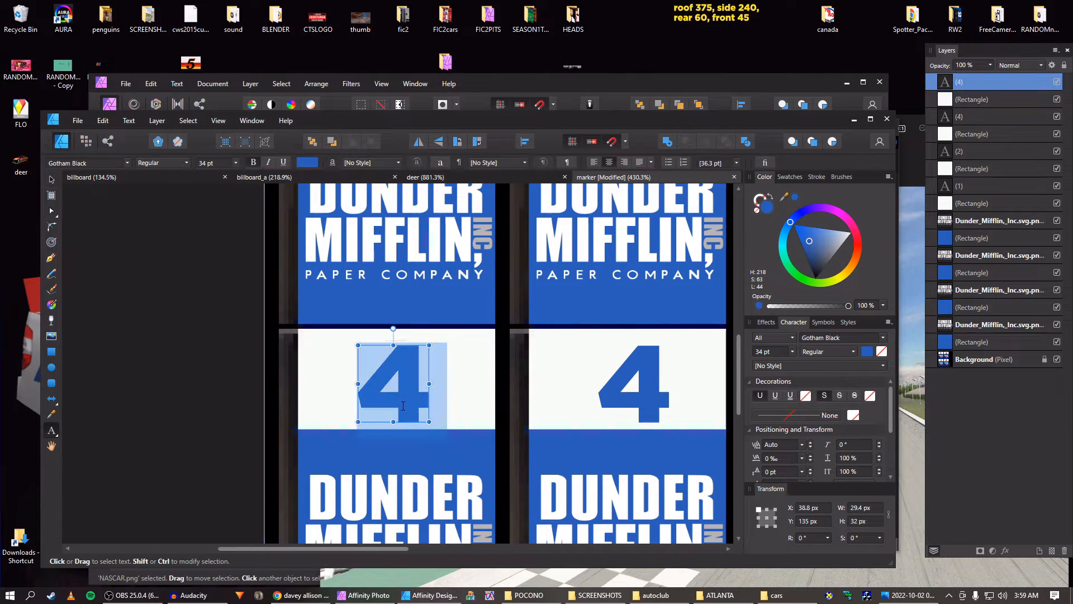
text(3)
key(Escape)
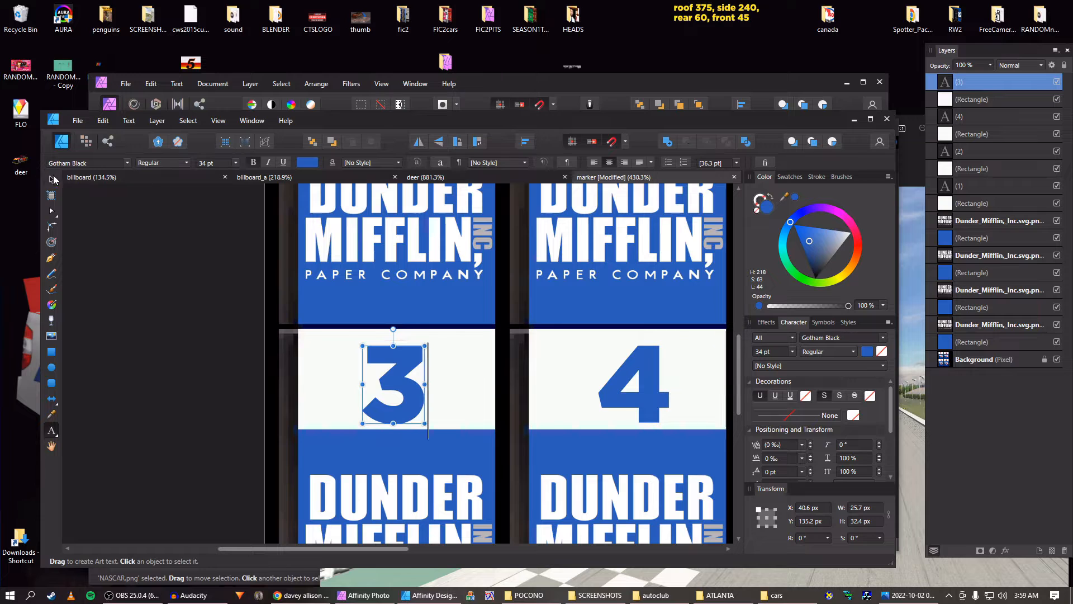
Hide the white cover rectangles and align the numbers to the red originals, moving the 4 about 4 px left and 2 px up, the 2 left 1 px
scroll(214, 252, down, 3)
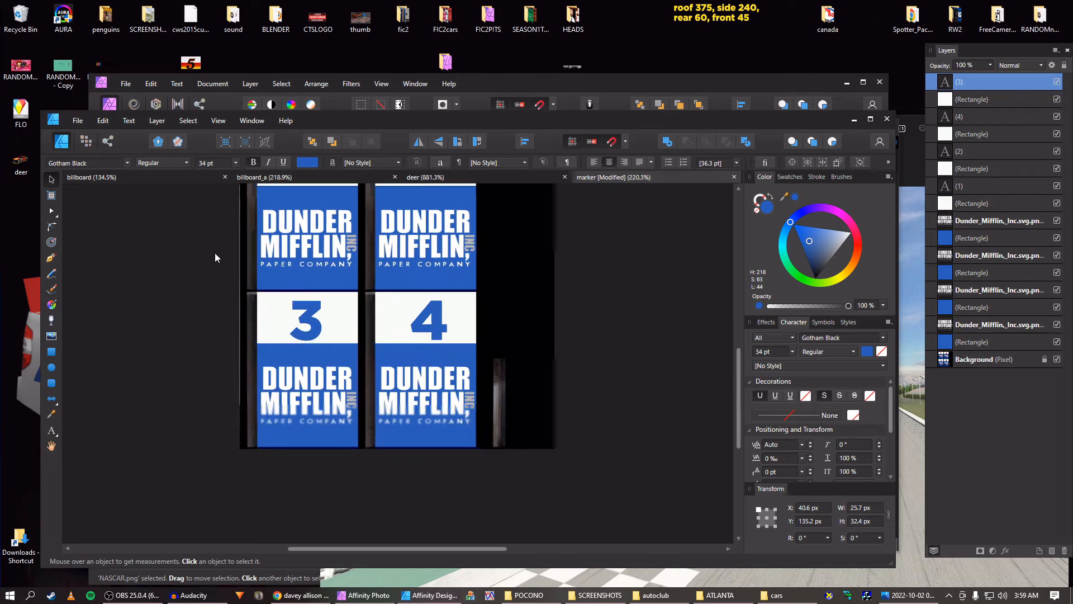
click(1057, 99)
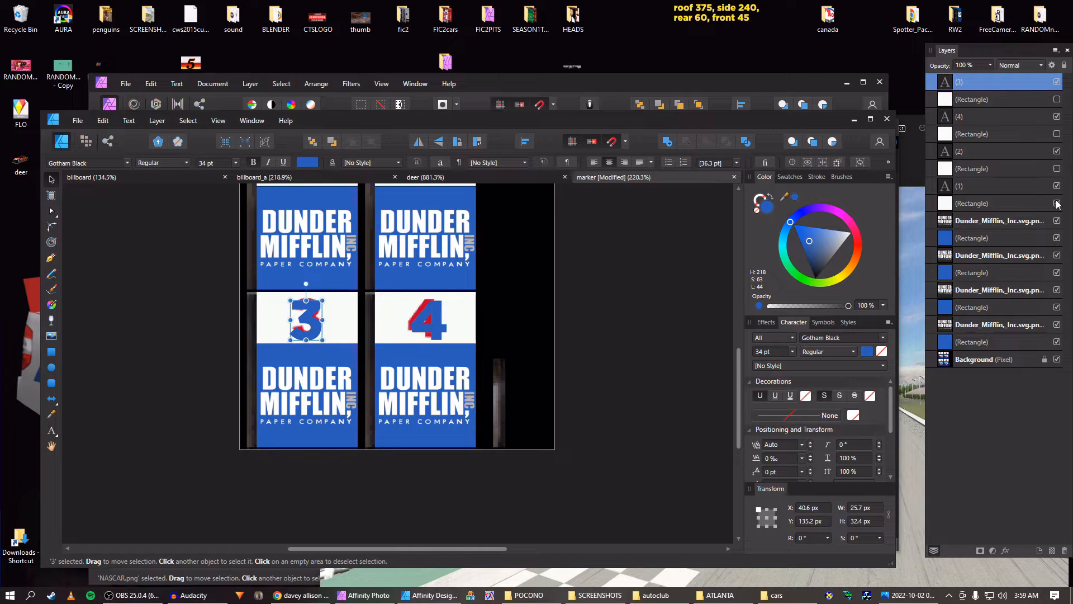
scroll(545, 306, up, 2)
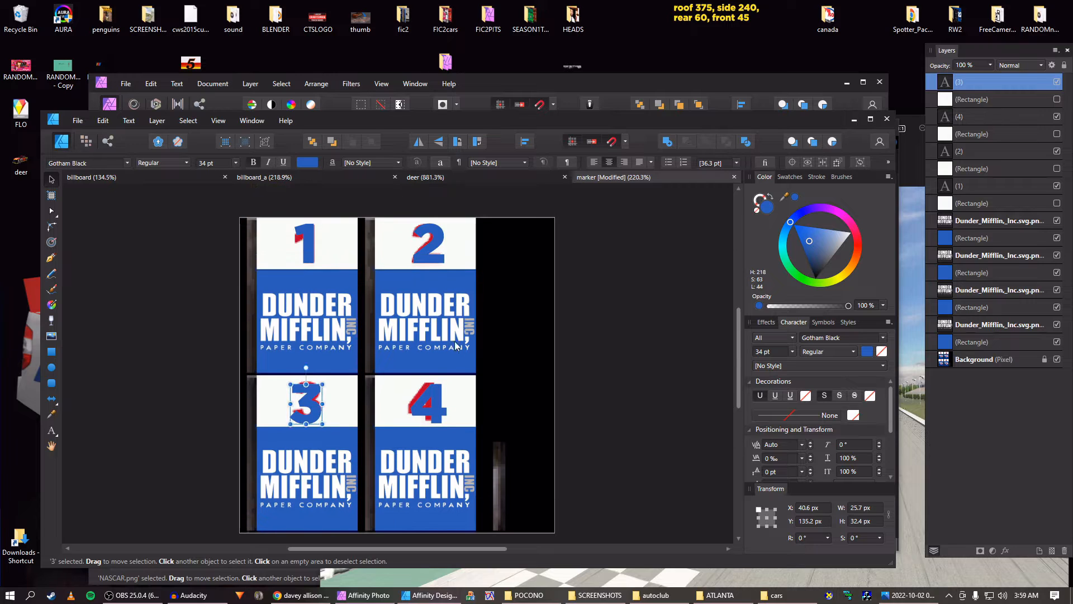
click(439, 408)
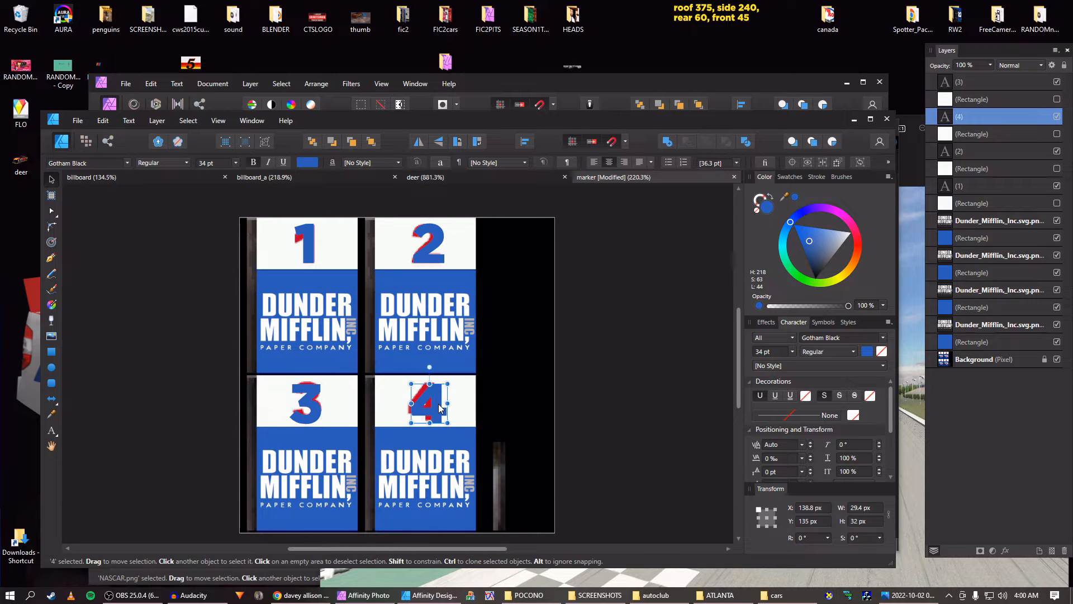
drag(439, 408, 437, 406)
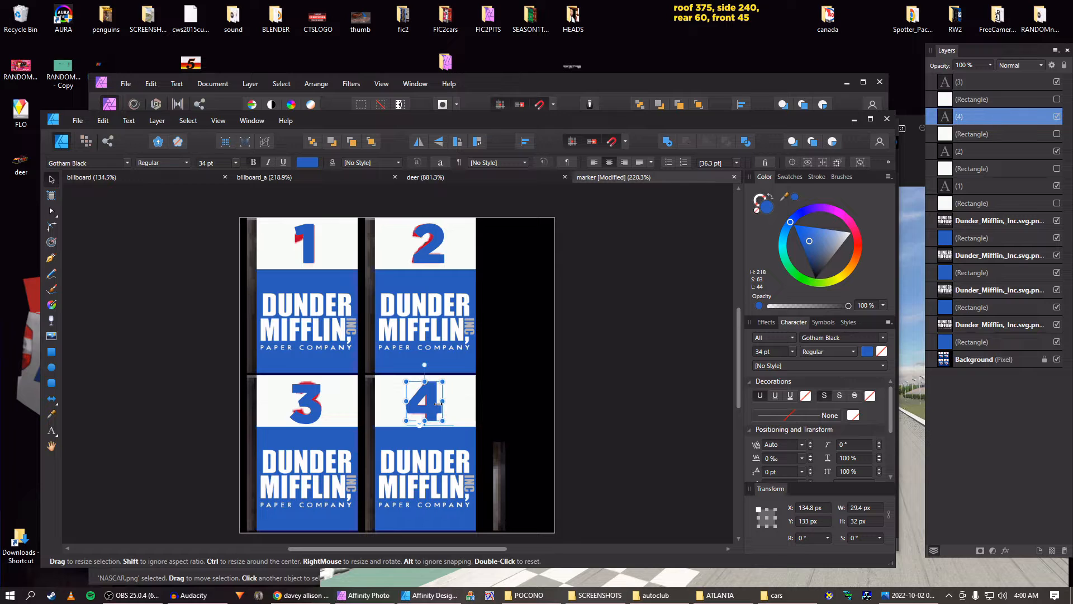
click(310, 419)
click(420, 257)
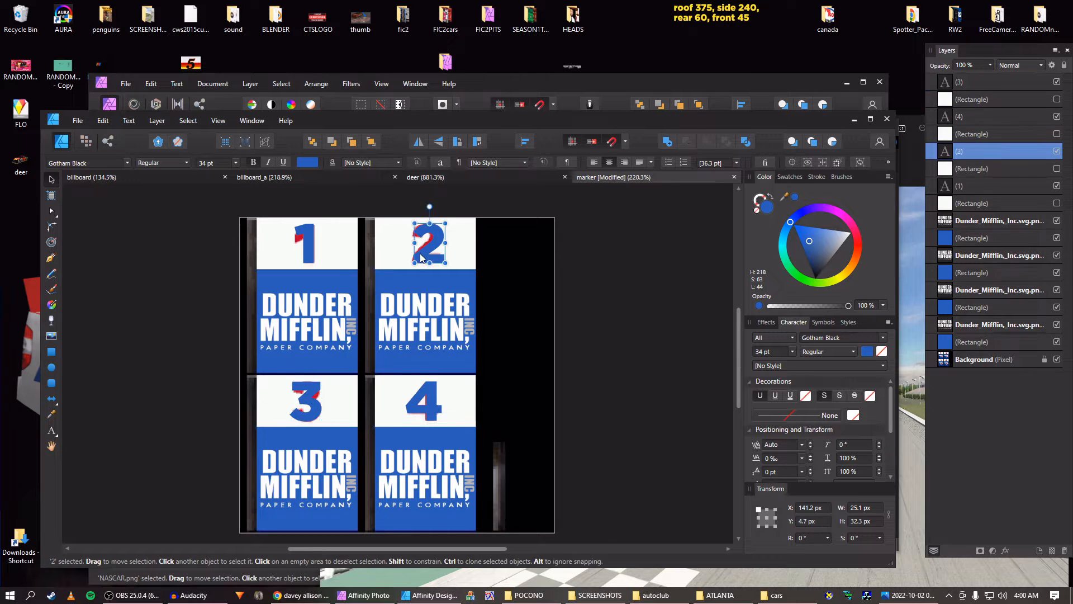
key(Left)
Show the four white cover rectangles again, deselect everything and save the marker document
click(1057, 99)
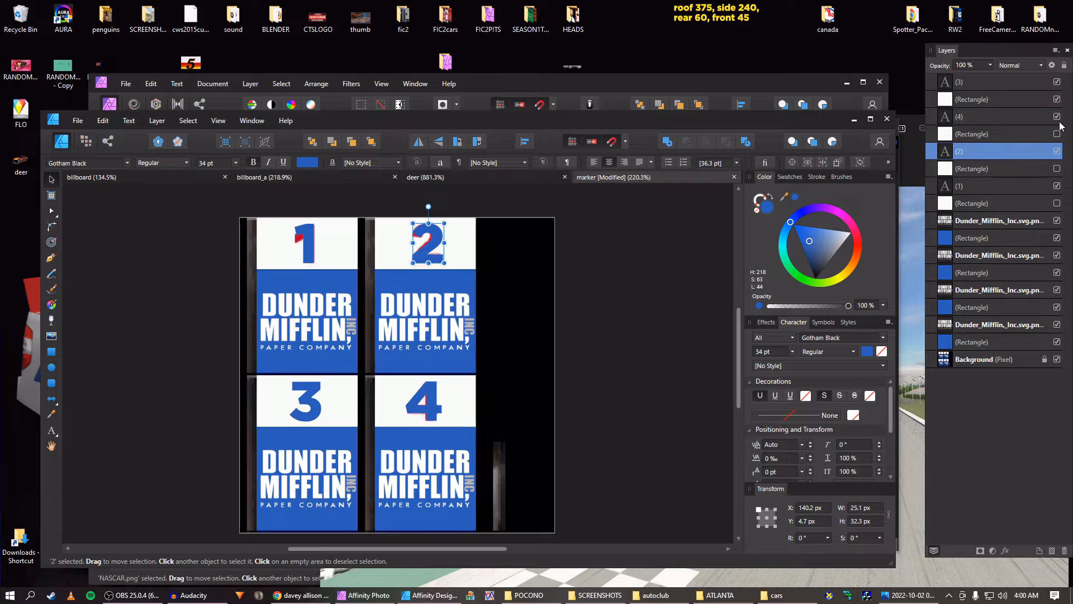
click(1057, 134)
click(1058, 168)
click(1057, 203)
click(602, 293)
key(ctrl+s)
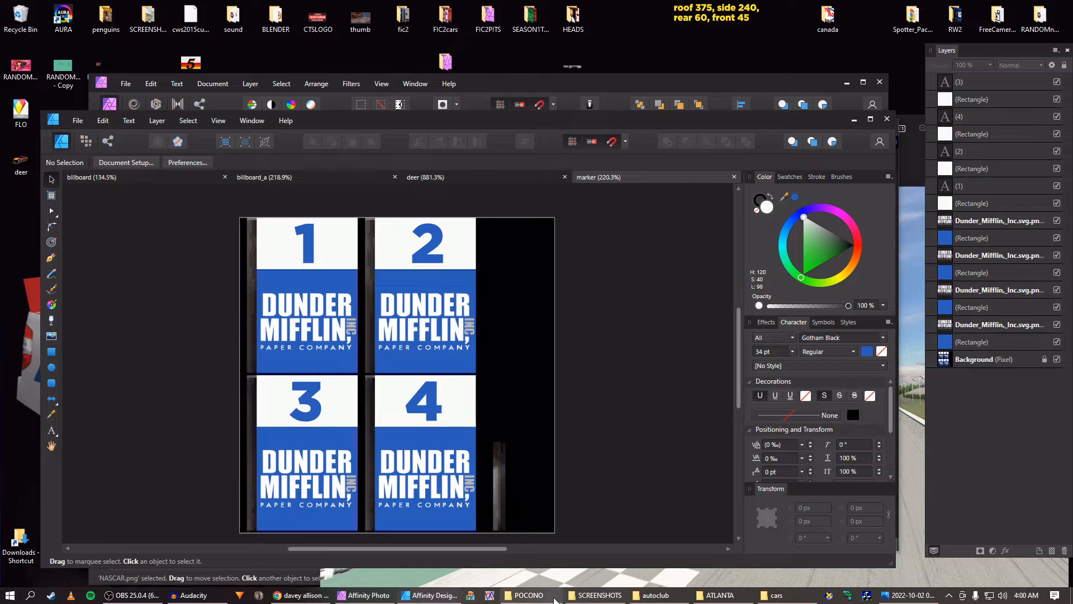
Open the po17buil_a01 bitmap from the POCONO folder in Affinity Designer
click(536, 601)
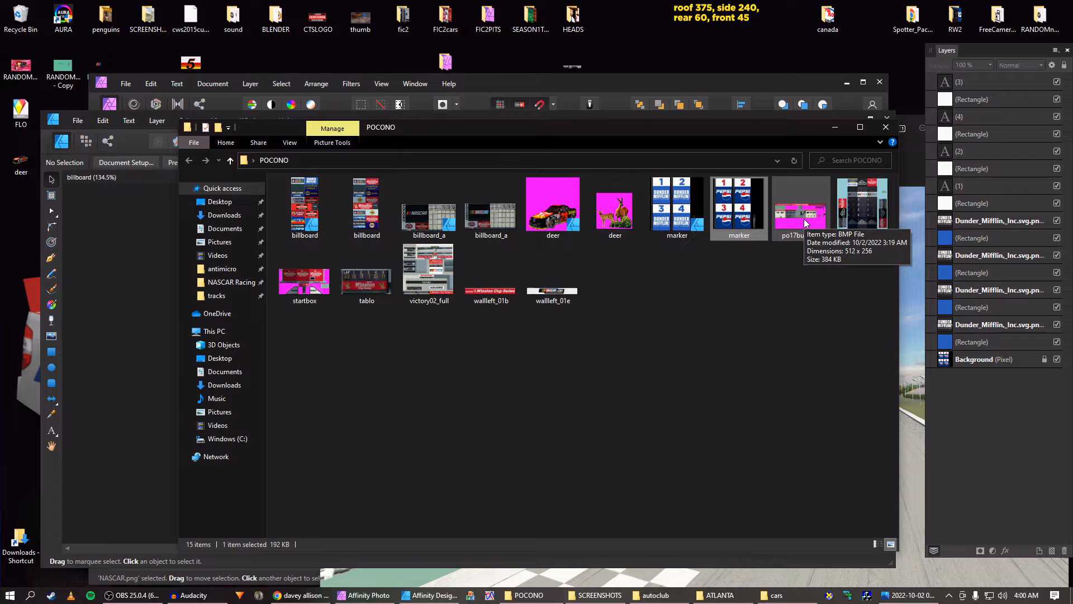
drag(804, 222, 109, 196)
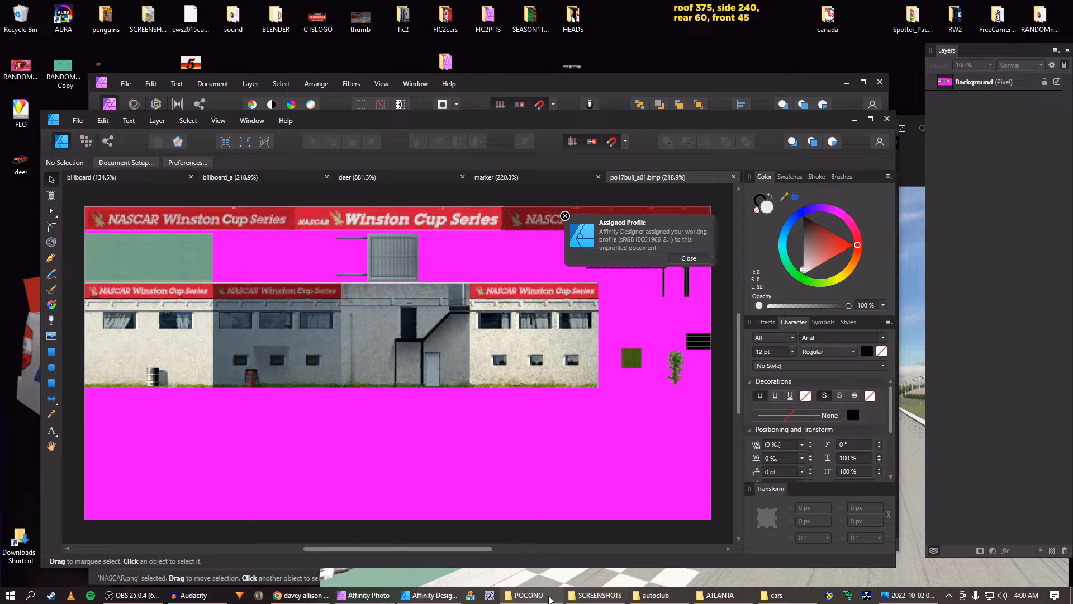
Open the pressbox document from the DOVER folder in TRACKMIPS
click(719, 595)
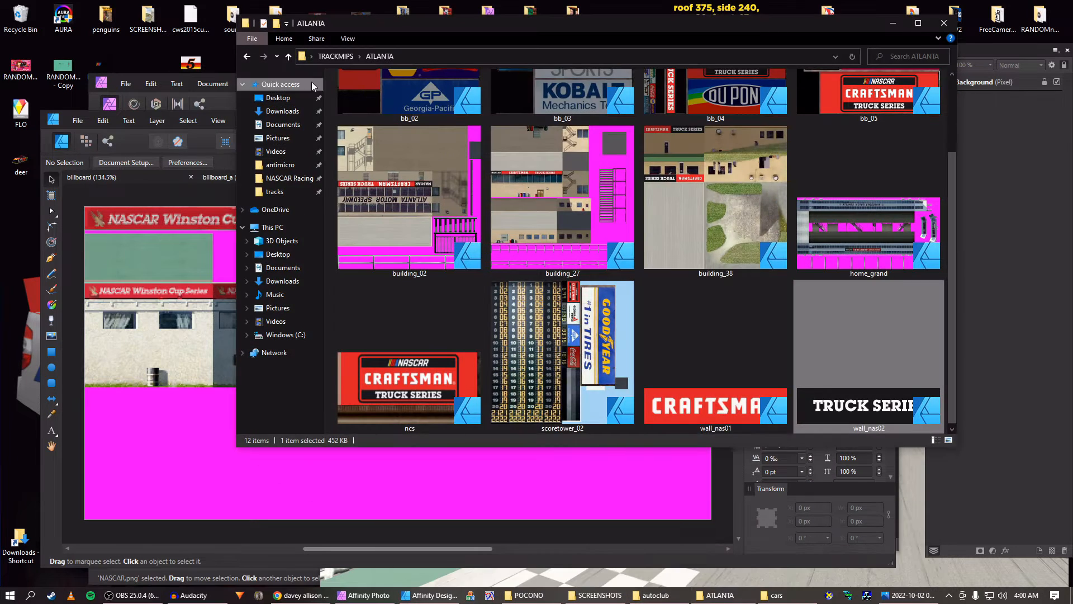
click(288, 56)
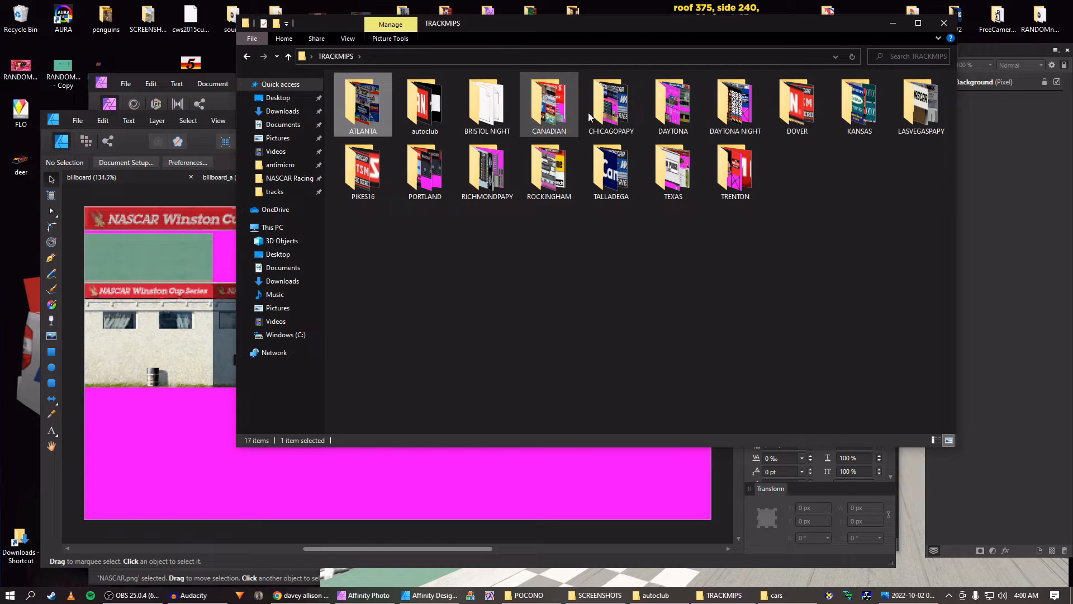
double_click(775, 109)
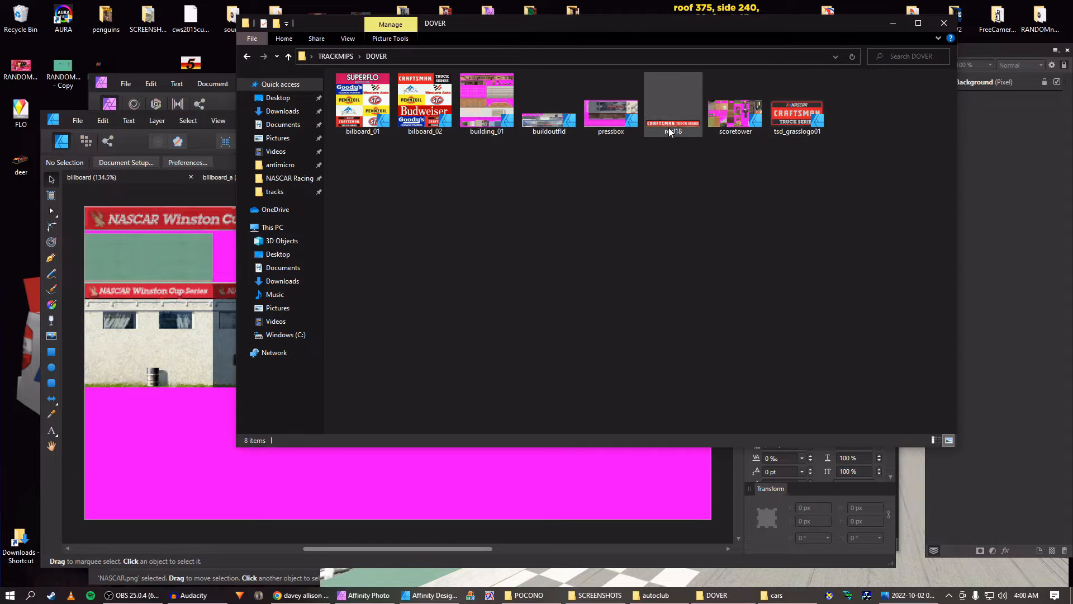
double_click(611, 112)
Copy the NASCAR Craftsman Truck Series banner objects from pressbox into po17buil_a01 and save that document
click(317, 468)
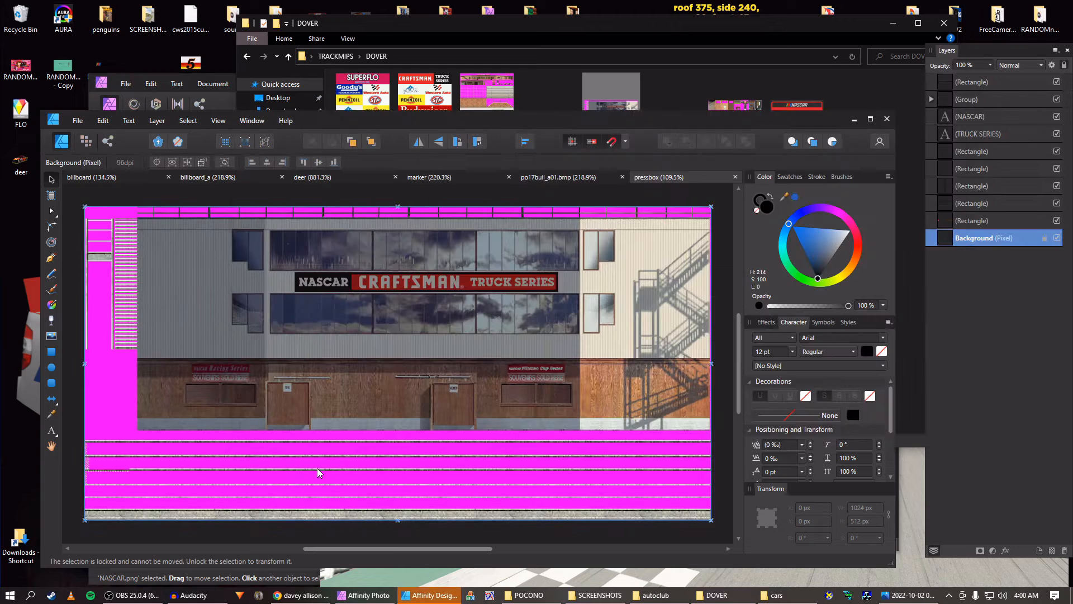
click(954, 100)
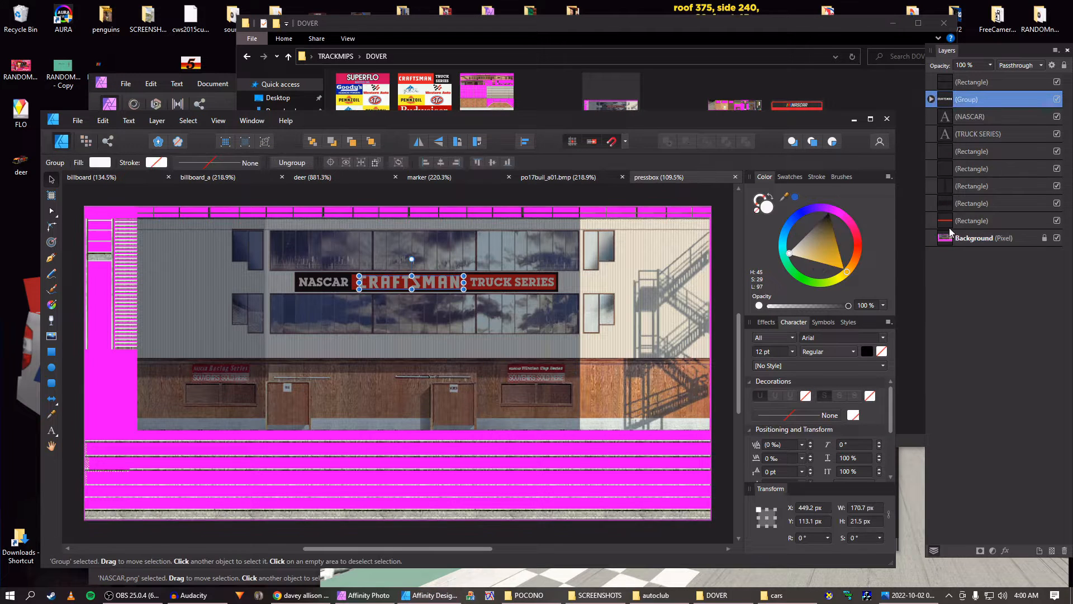
shift+click(973, 221)
click(553, 176)
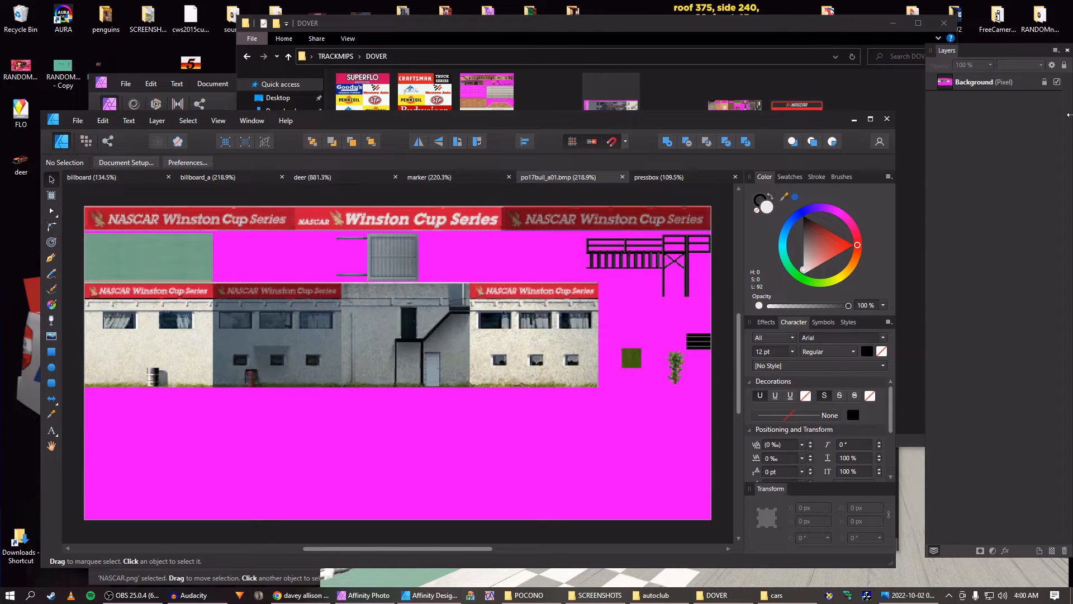
click(957, 84)
key(ctrl+v)
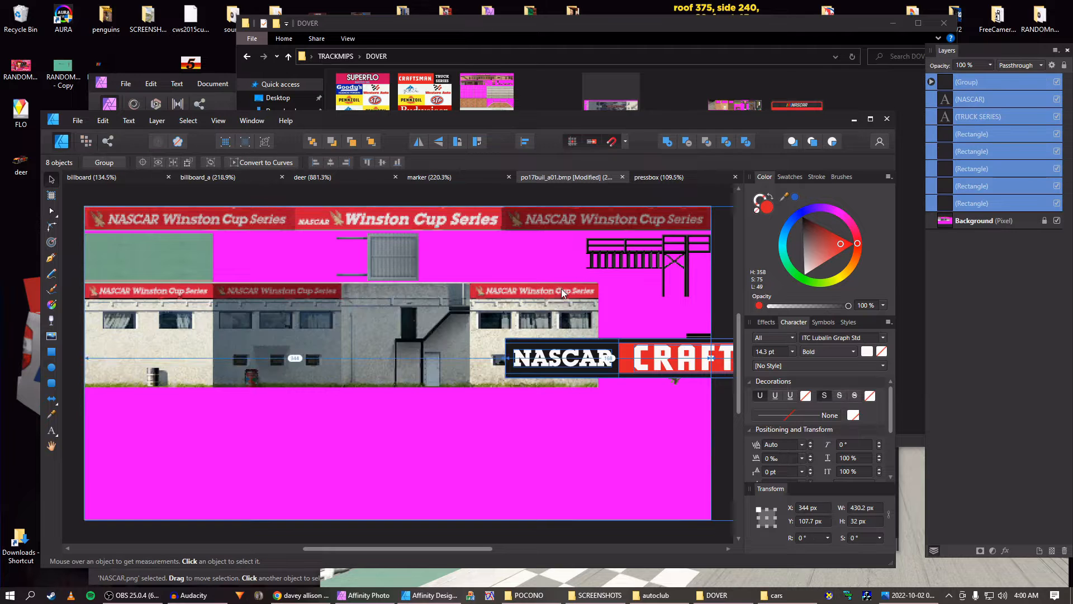
key(ctrl+s)
key(Return)
Move the pasted banner to the upper left corner of the building texture, at about X -5 px, Y 0 px
drag(624, 364, 302, 314)
drag(424, 328, 388, 443)
scroll(336, 423, left, 3)
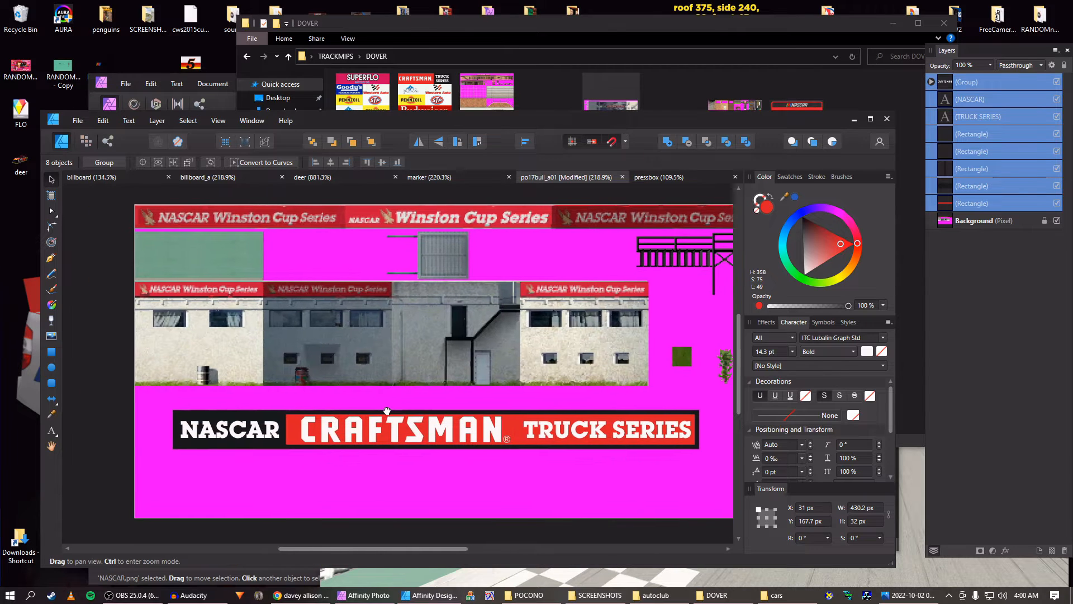
scroll(336, 423, up, 2)
drag(411, 454, 411, 276)
scroll(485, 386, up, 4)
drag(485, 381, 404, 330)
scroll(545, 355, down, 4)
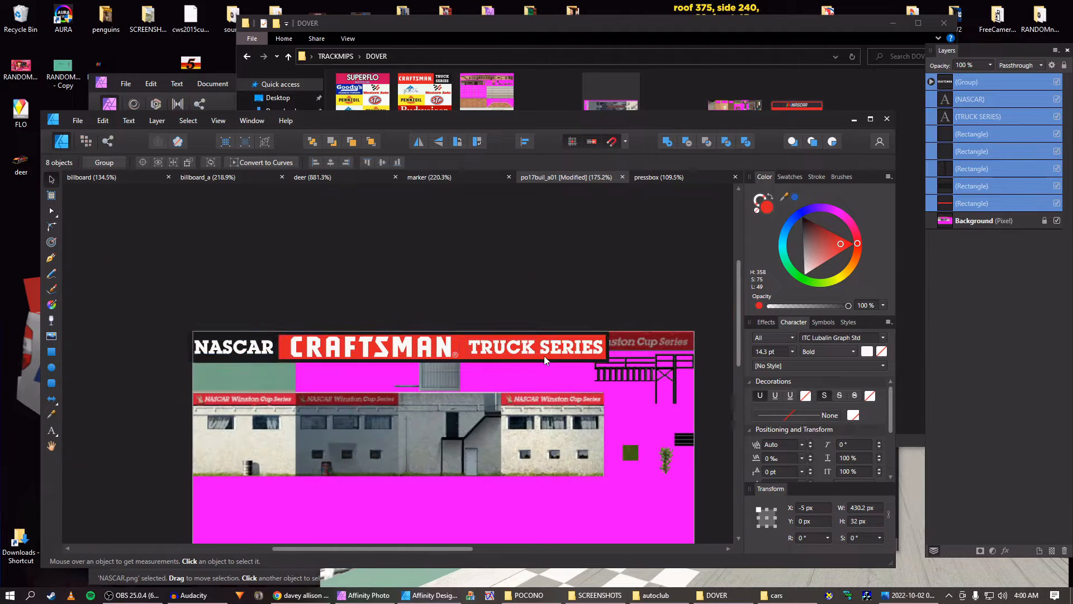
scroll(600, 357, up, 3)
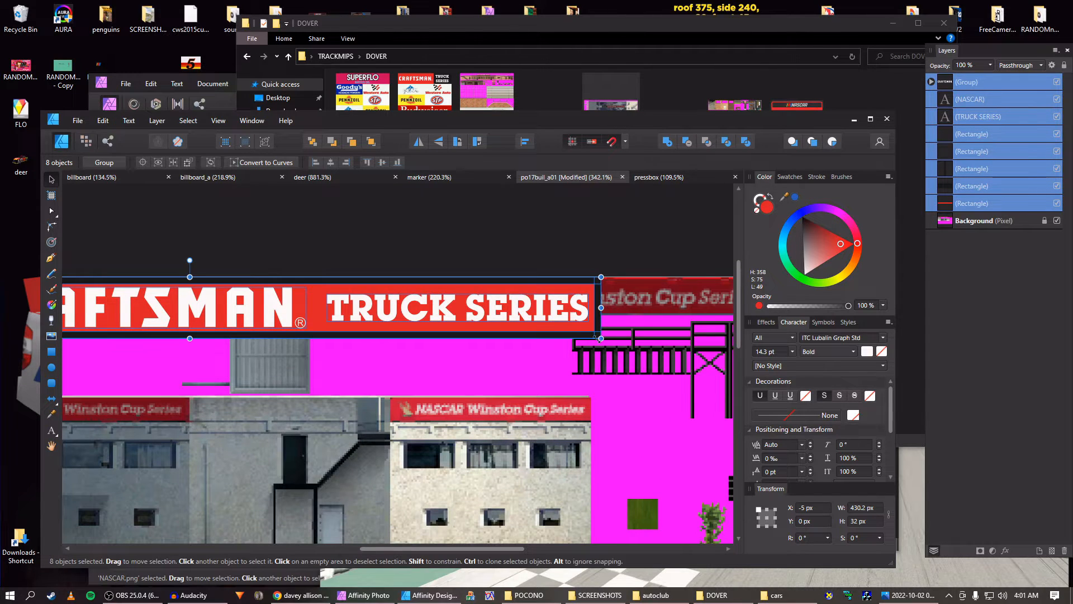
Scale the banner down to about 251.2 by 18.7 px to match the sign strip's height and shift it to X 90 px
drag(600, 338, 256, 302)
key(shift+Right)
key(shift+Right)
key(shift+Right)
key(shift+Right)
key(shift+Right)
key(shift+Right)
key(shift+Right)
key(shift+Right)
key(shift+Right)
key(shift+Right)
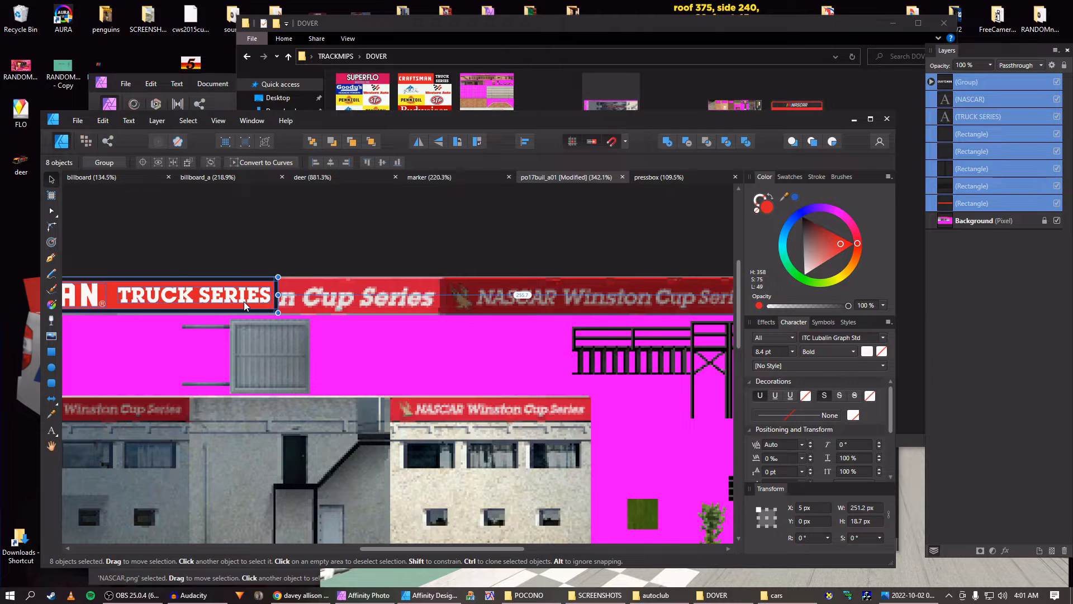
key(Left)
key(Left)
key(Left)
key(Left)
key(Left)
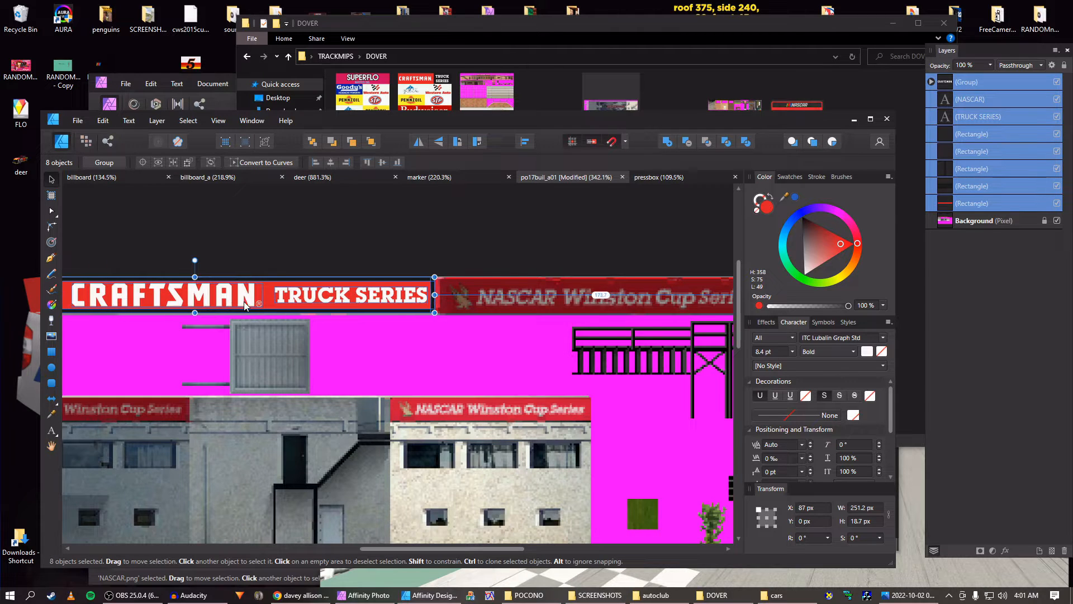
scroll(243, 301, left, 5)
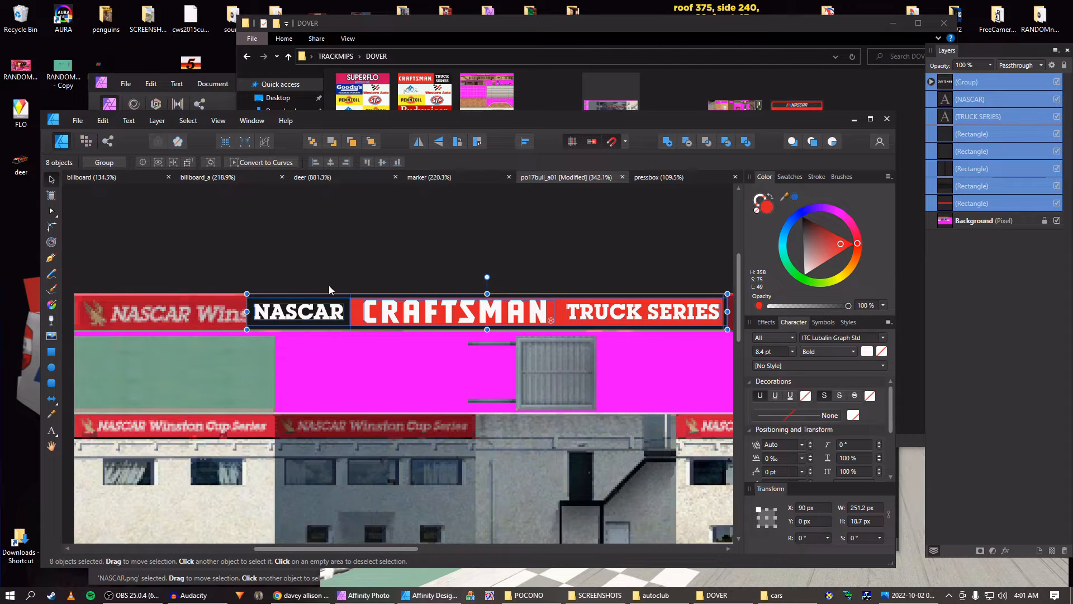
Delete the NASCAR text and the black rectangle behind it from the banner
double_click(330, 316)
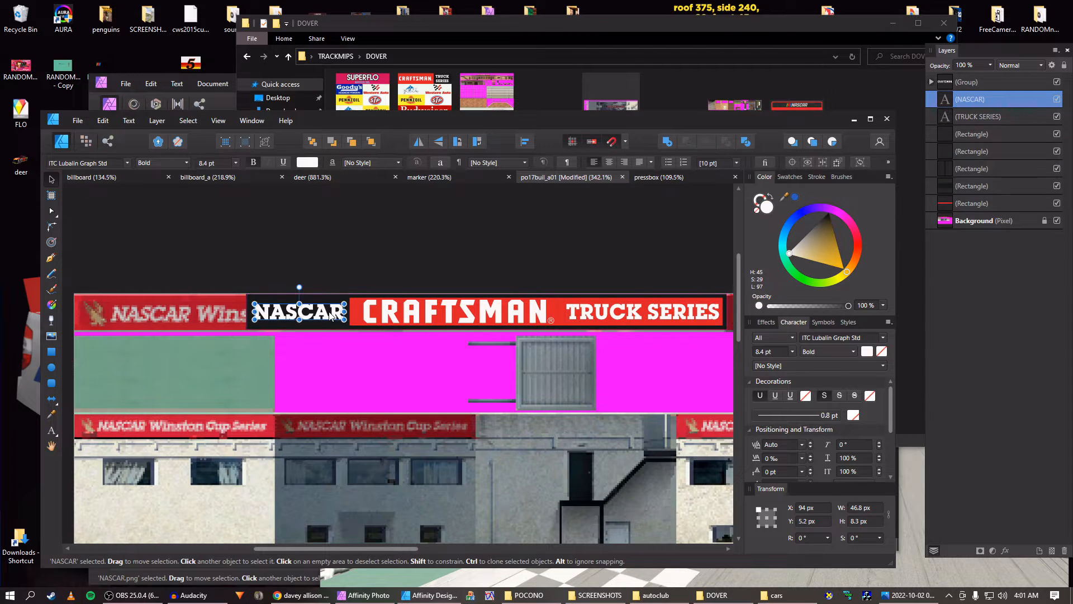
key(Delete)
click(325, 314)
key(Delete)
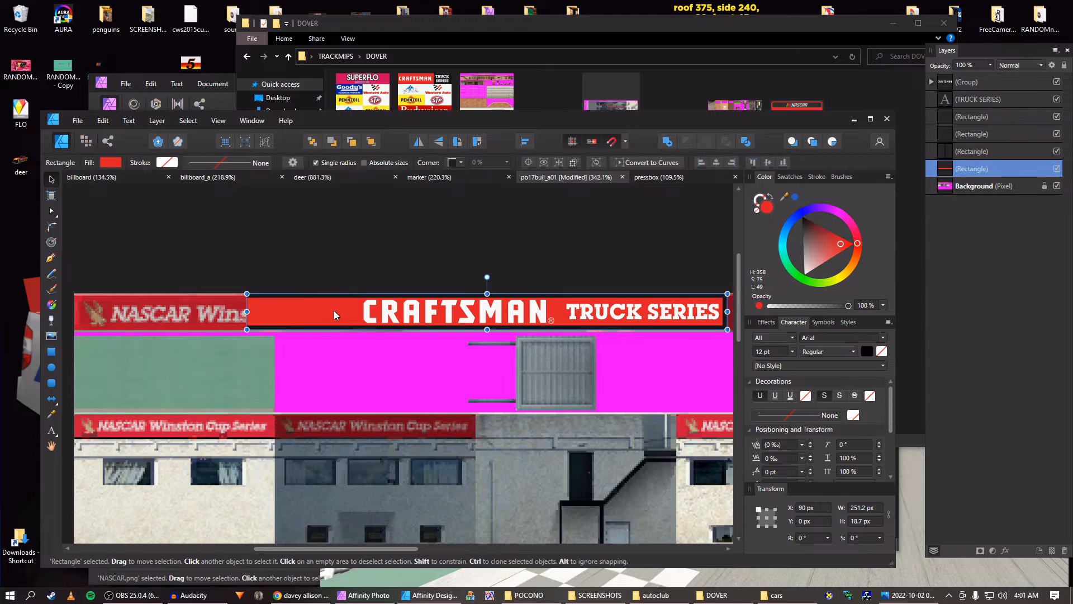
Shorten the banner's red rectangle and its upper and lower black borders from their left ends to about 169.2 px wide, starting at X 172 px
scroll(334, 310, up, 2)
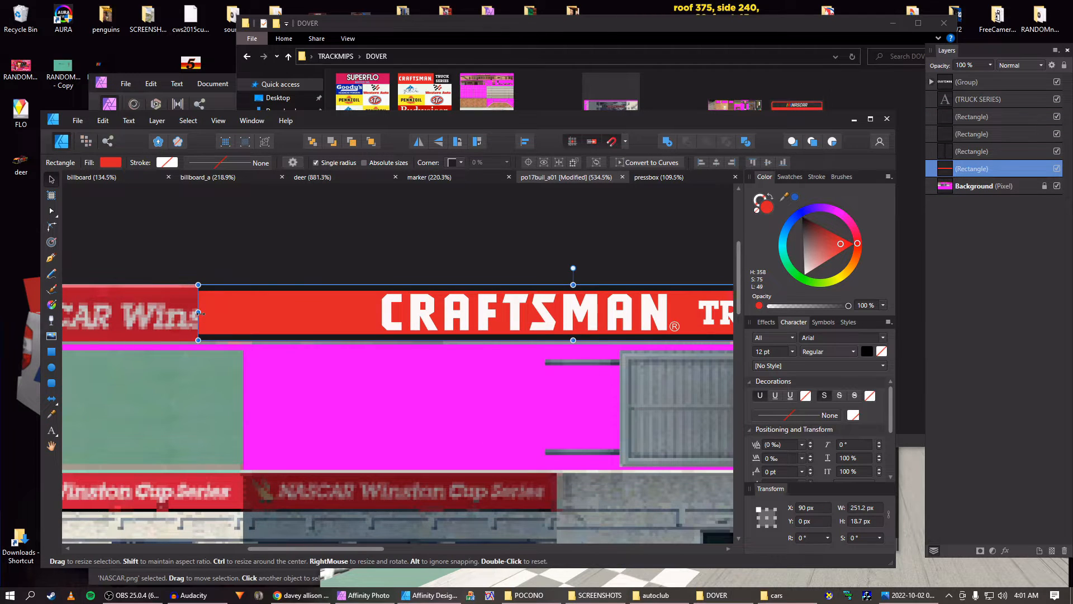
drag(200, 313, 443, 323)
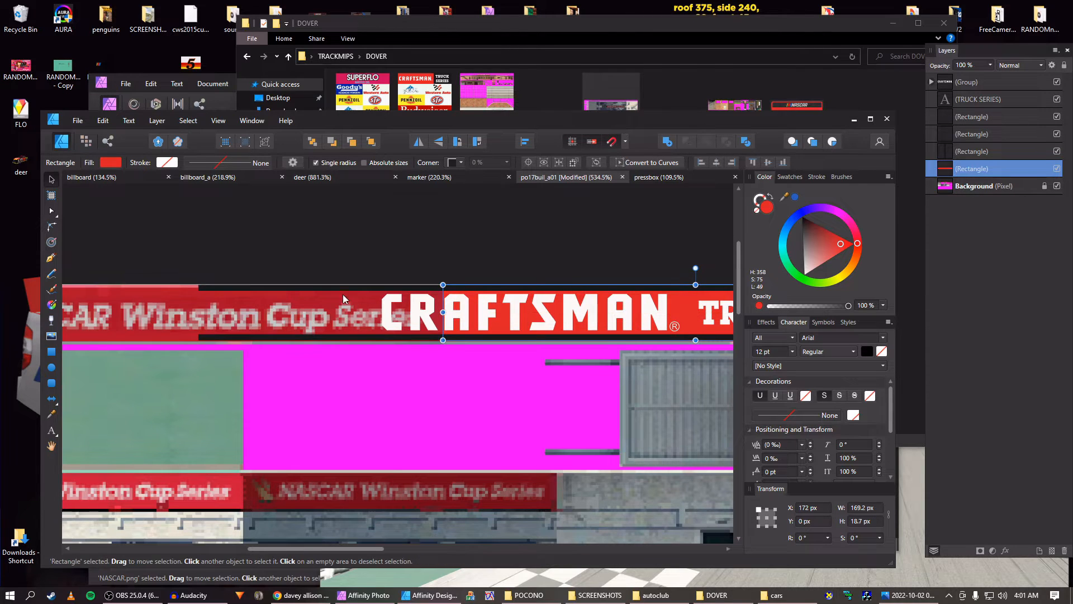
click(273, 286)
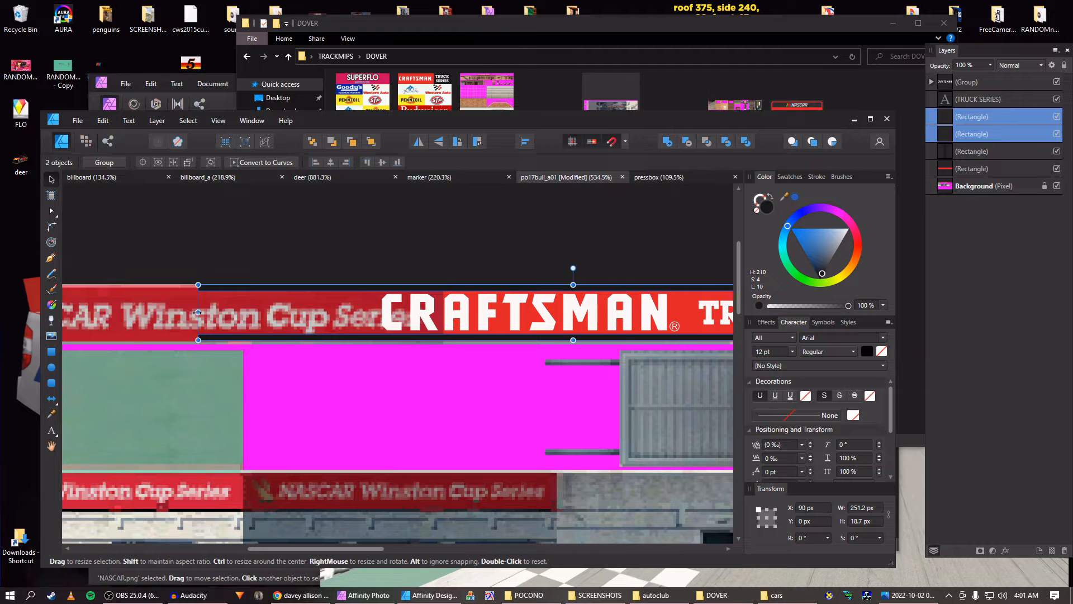
drag(200, 318, 445, 312)
scroll(445, 312, right, 5)
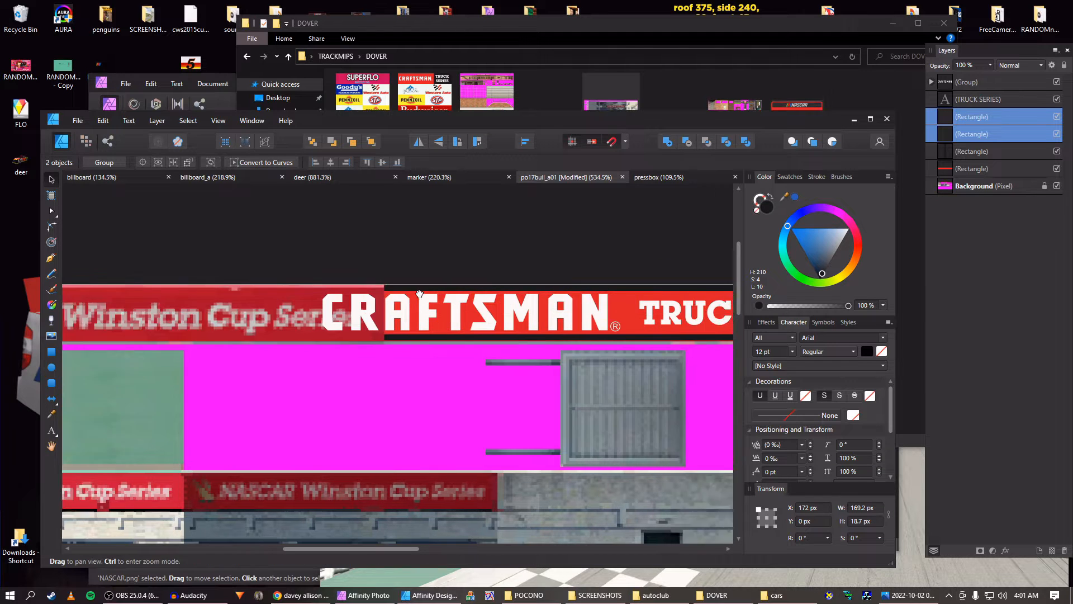
Shift the CRAFTSMAN logo group right to X 174.5 px, just inside the banner's left end
click(334, 321)
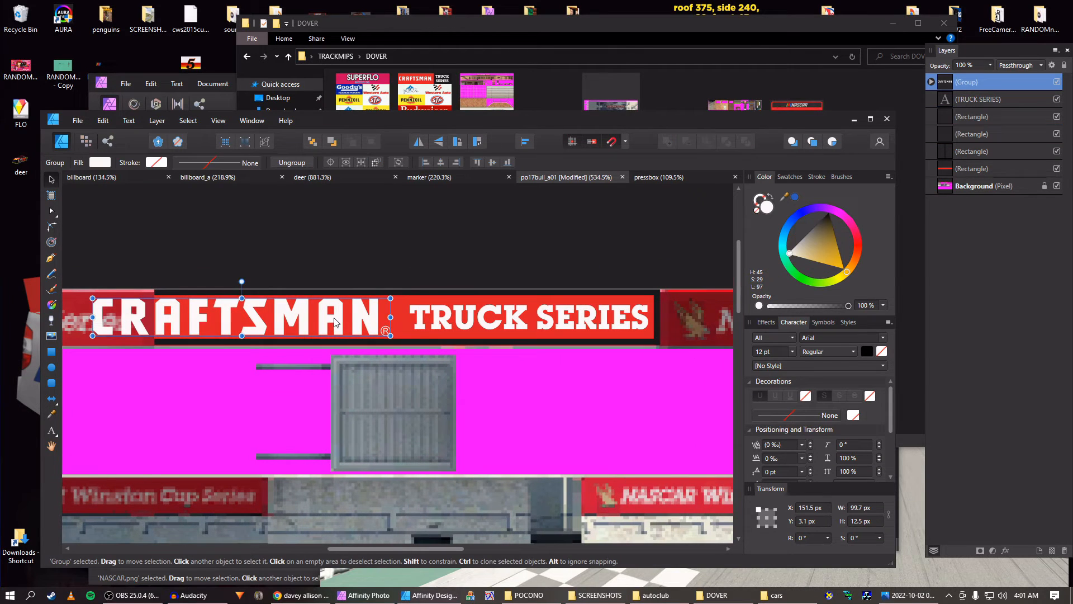
key(Right)
key(Right)
key(Right)
key(Right)
key(Right)
key(Right)
key(Right)
key(Right)
key(Right)
key(Right)
key(Right)
key(Right)
key(Right)
key(Right)
key(Right)
key(Right)
key(Right)
key(Right)
key(Right)
key(Right)
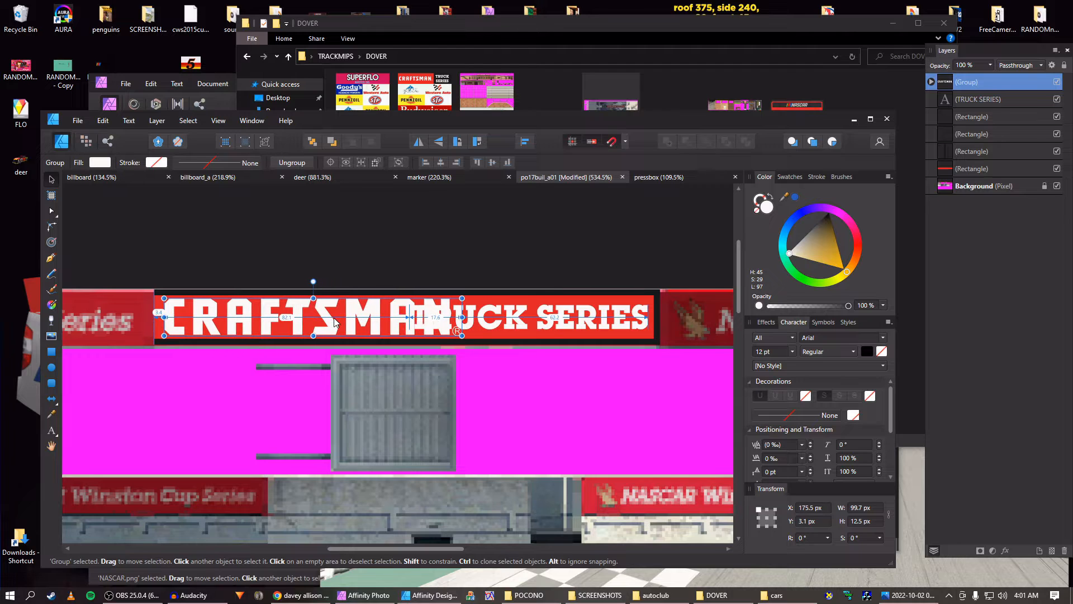
key(Left)
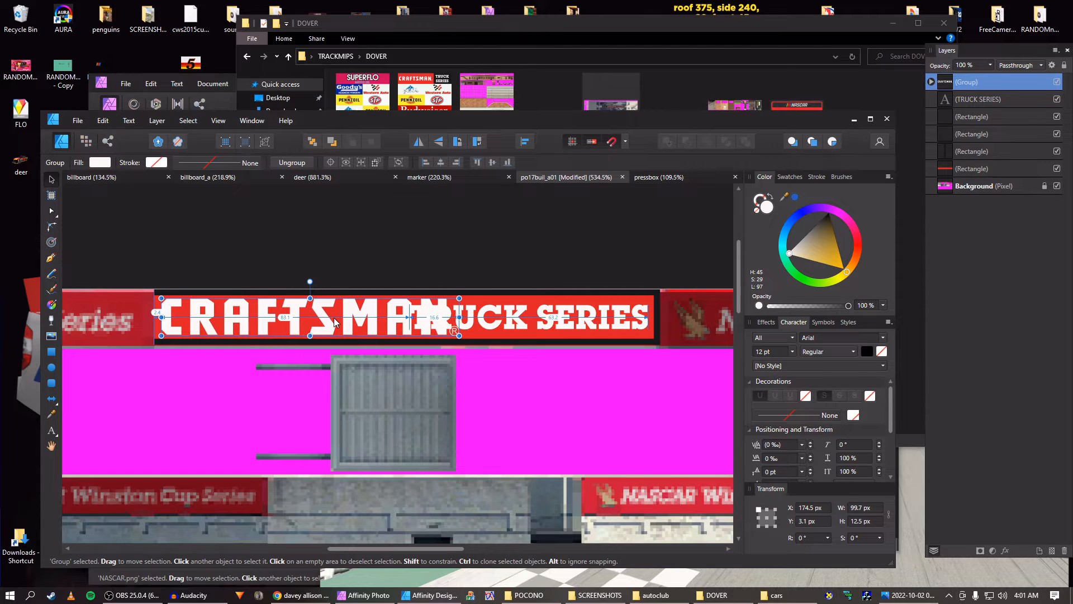
Duplicate the black border at the banner's right end and move the copy to the left end, at X 172.2 px
click(659, 325)
key(ctrl+j)
key(shift+Left)
key(shift+Left)
key(shift+Left)
key(shift+Left)
key(shift+Left)
key(shift+Left)
key(shift+Left)
key(shift+Left)
key(shift+Left)
key(shift+Left)
key(shift+Left)
key(shift+Left)
key(shift+Left)
key(shift+Left)
key(shift+Left)
key(shift+Left)
key(shift+Left)
key(shift+Left)
key(shift+Left)
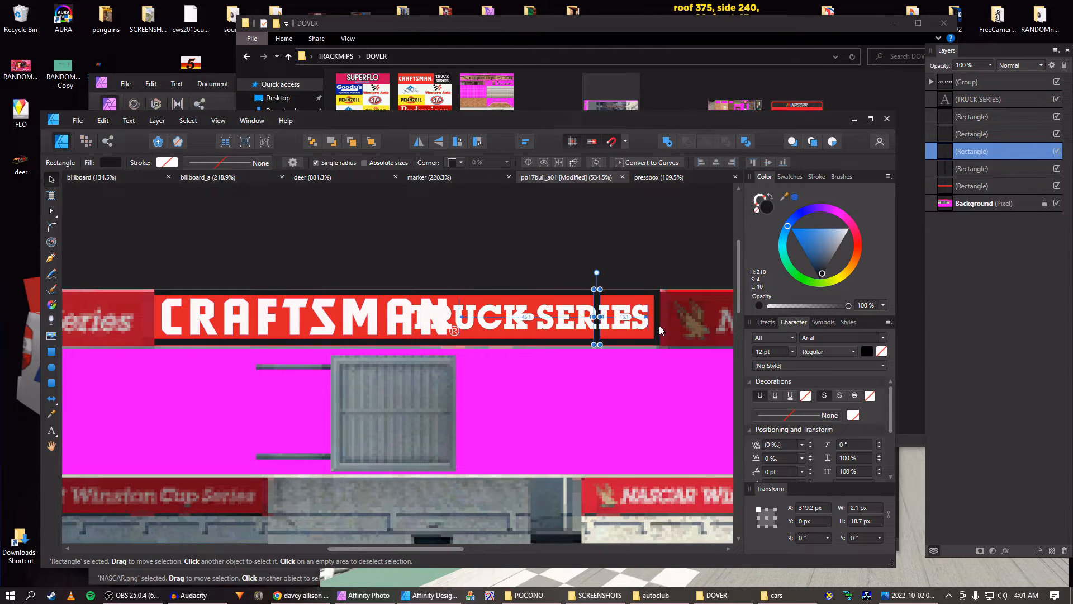
key(shift+Right)
key(shift+Right)
key(shift+Right)
key(Left)
key(Left)
key(Left)
key(Left)
key(Left)
key(Left)
key(Left)
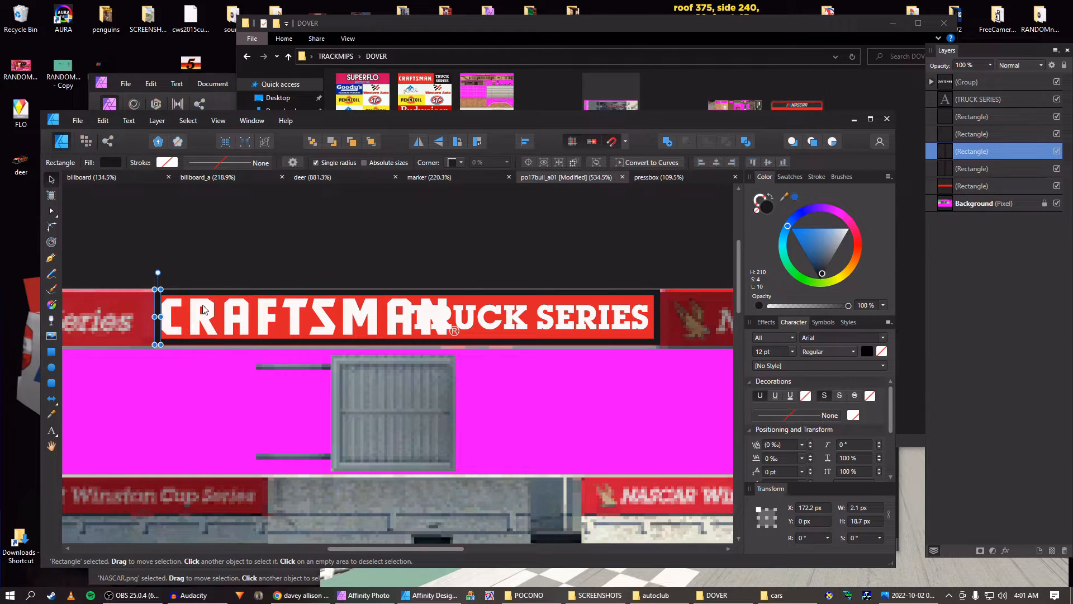
Fine-tune the left black border so that it starts at X 172 px, flush with the upper and lower borders
scroll(173, 328, up, 4)
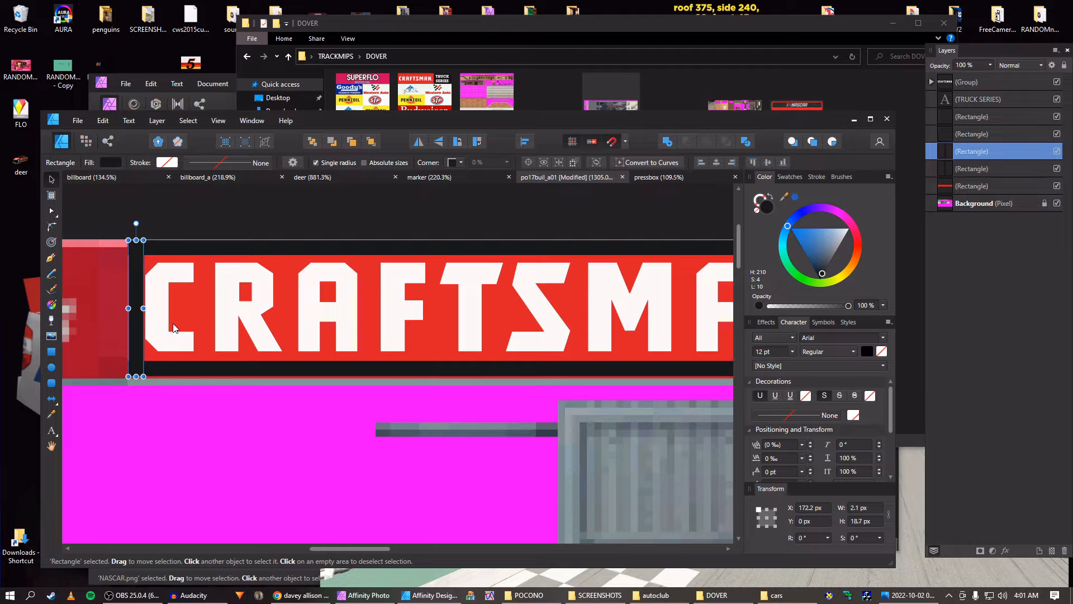
key(Left)
scroll(142, 319, up, 3)
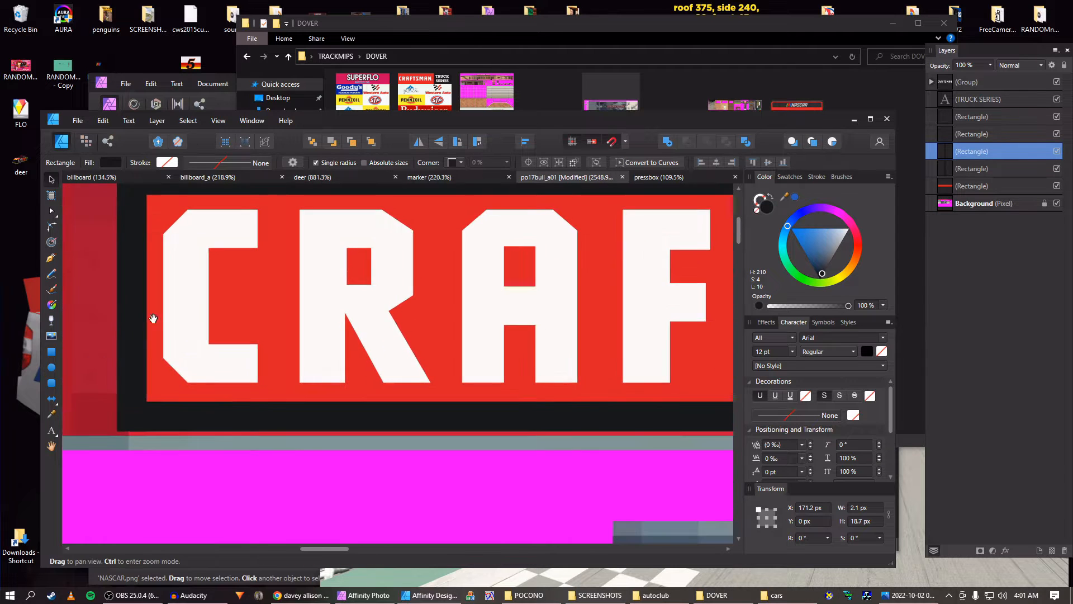
drag(153, 319, 222, 323)
key(Right)
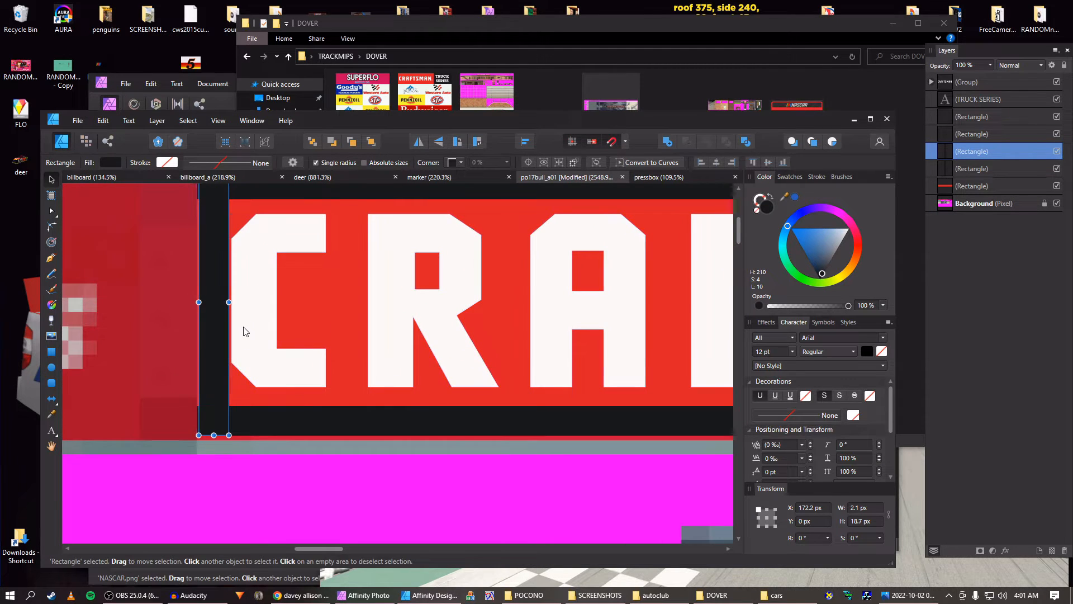
scroll(812, 508, down, 1)
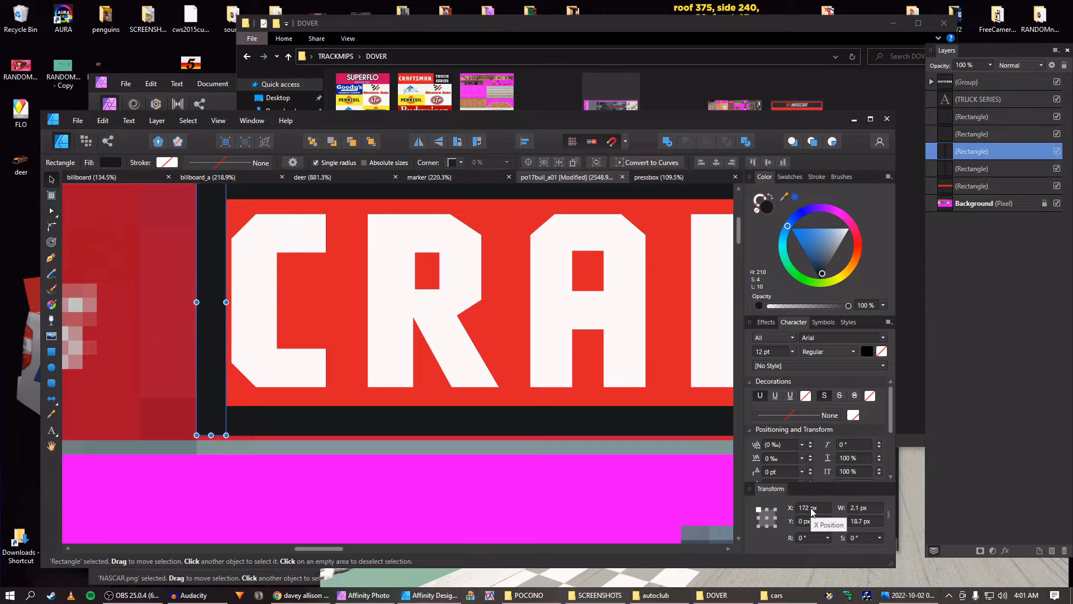
scroll(481, 373, down, 3)
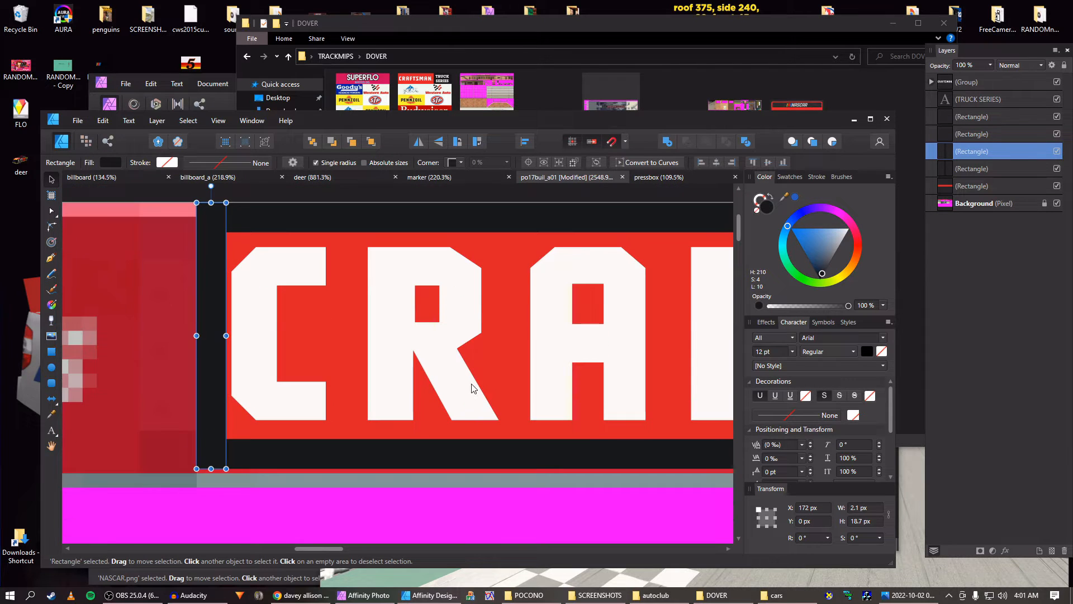
Duplicate the right black border and stretch the copy left to the end of the CRAFTSMAN logo as a background for TRUCK SERIES
scroll(428, 434, down, 6)
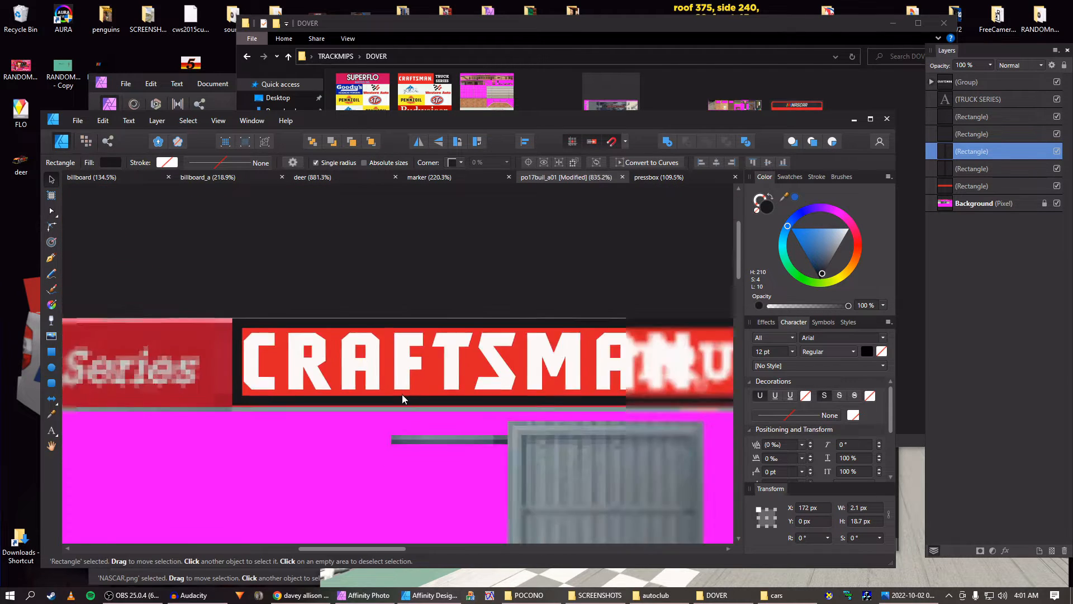
scroll(550, 381, right, 4)
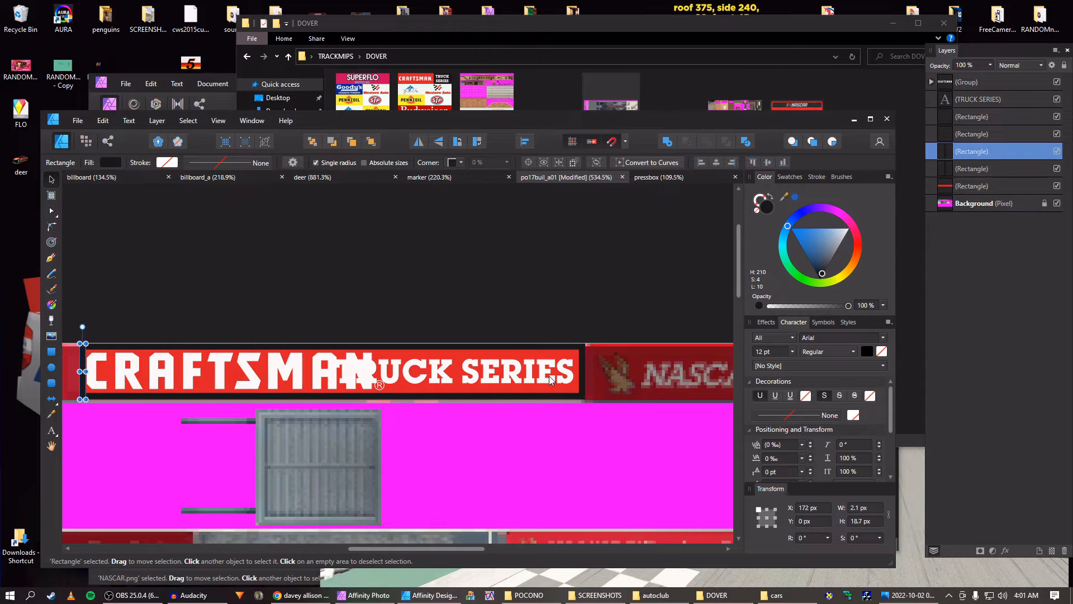
click(581, 375)
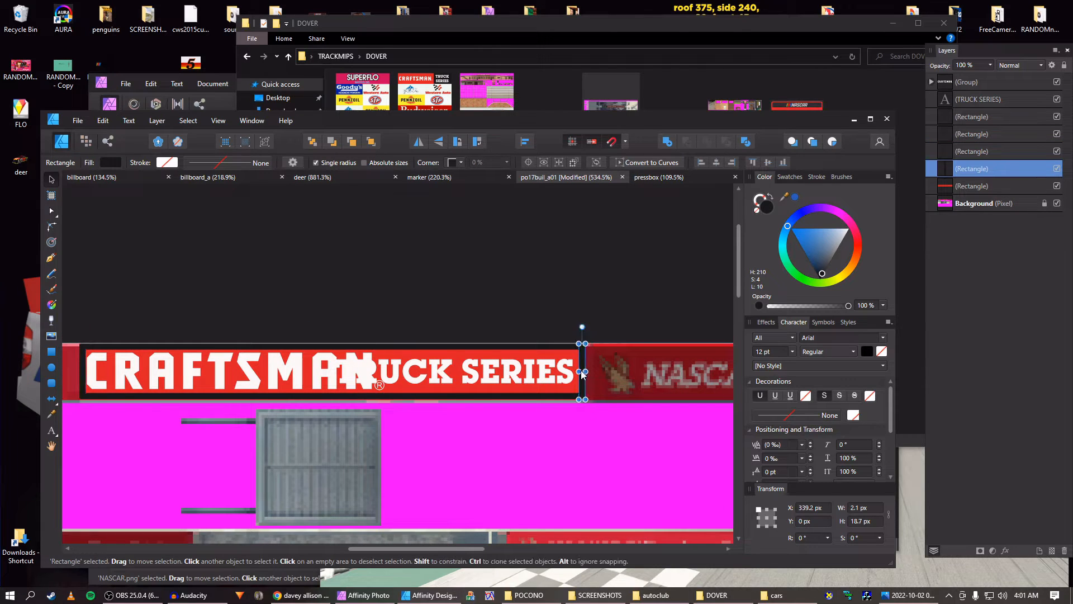
key(ctrl+j)
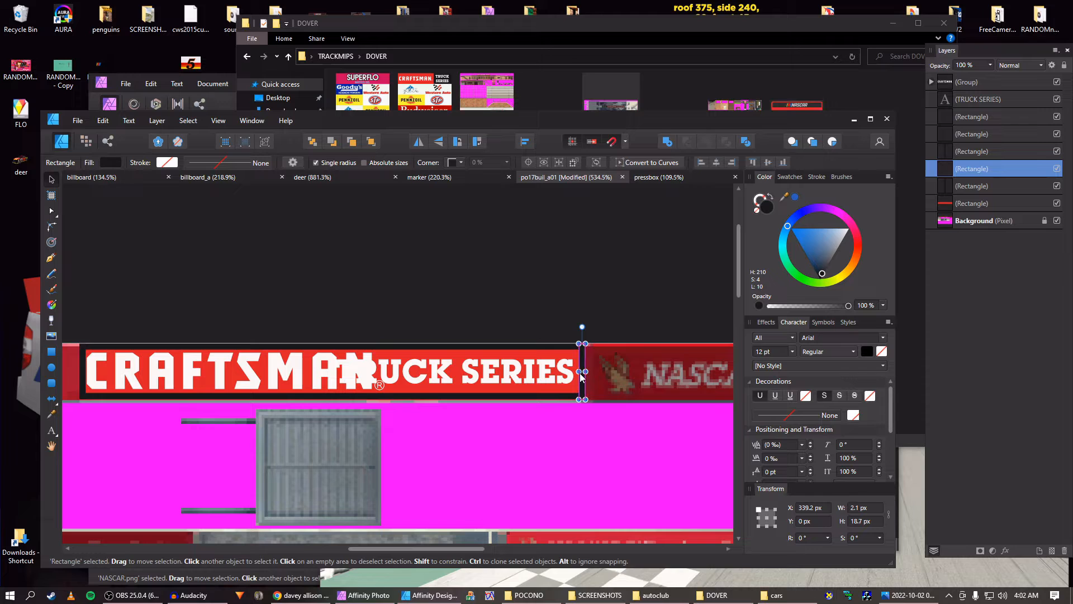
drag(580, 375, 394, 371)
Break the TRUCK SERIES text into two lines, with SERIES below TRUCK
click(429, 371)
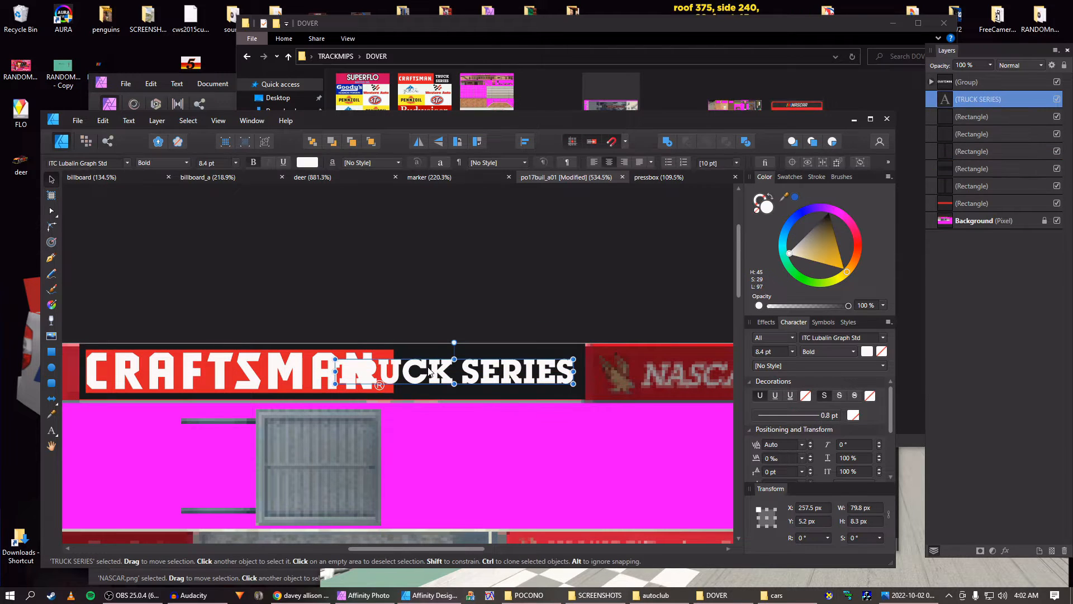
double_click(470, 373)
key(BackSpace)
key(Return)
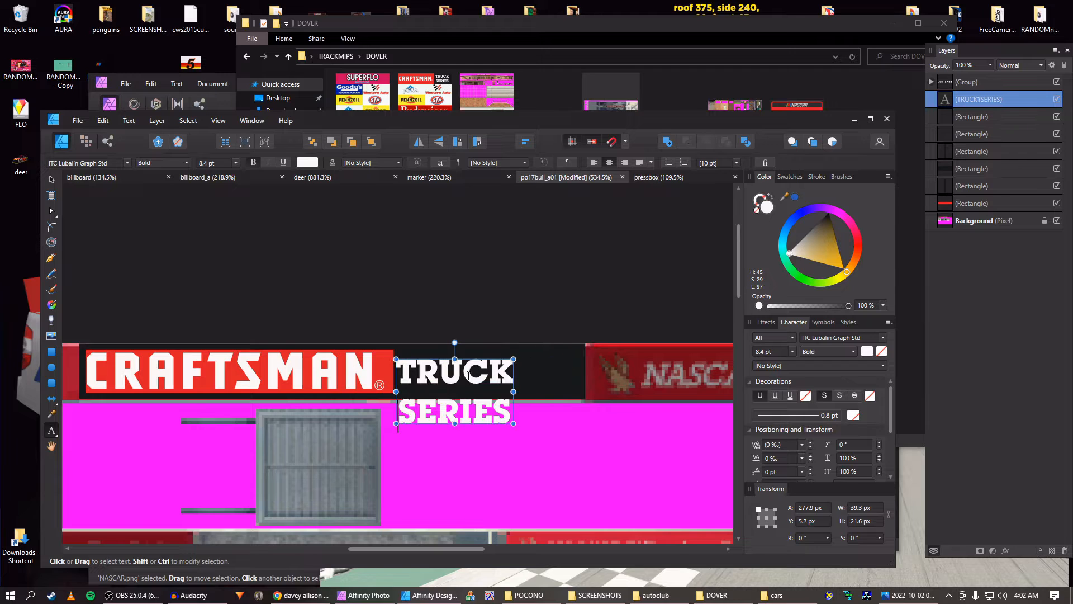
Set the TRUCK SERIES text to 7 pt with 6 pt leading and move it onto the black background beside CRAFTSMAN
click(51, 179)
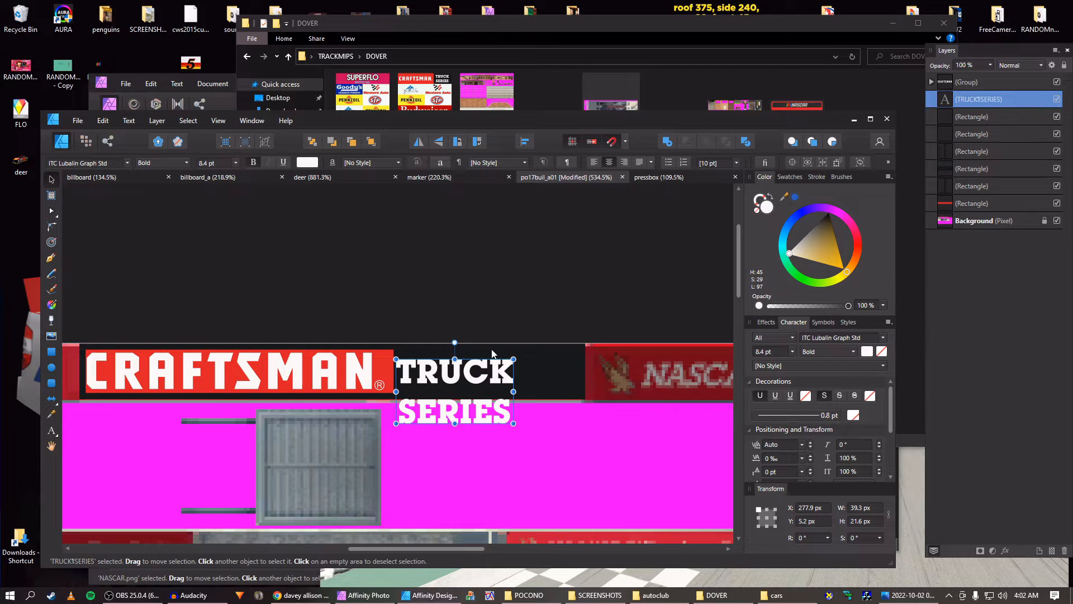
scroll(816, 427, down, 2)
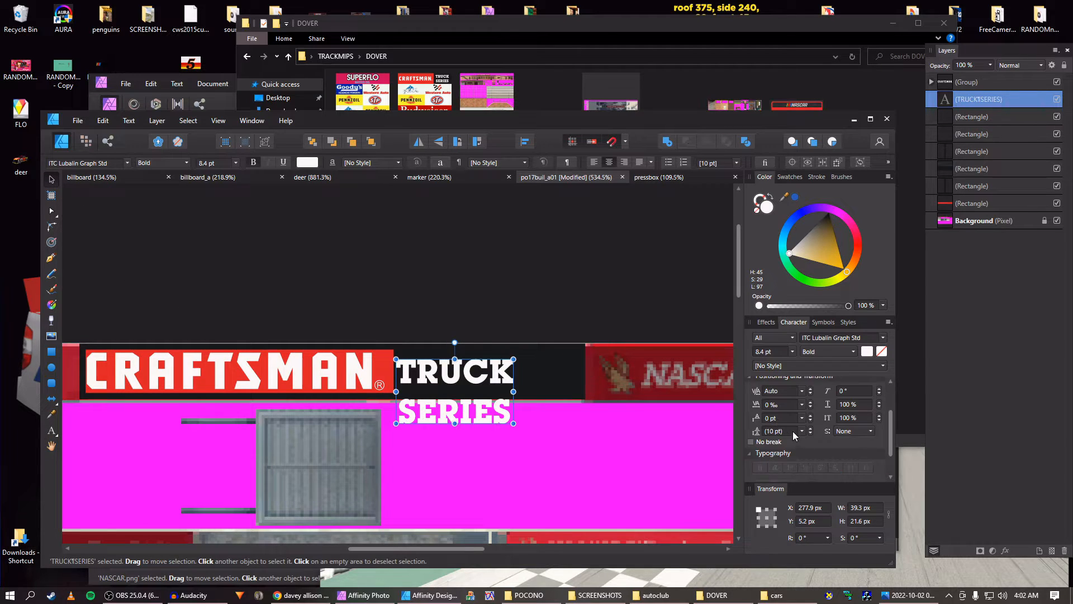
scroll(793, 431, down, 3)
scroll(767, 351, down, 3)
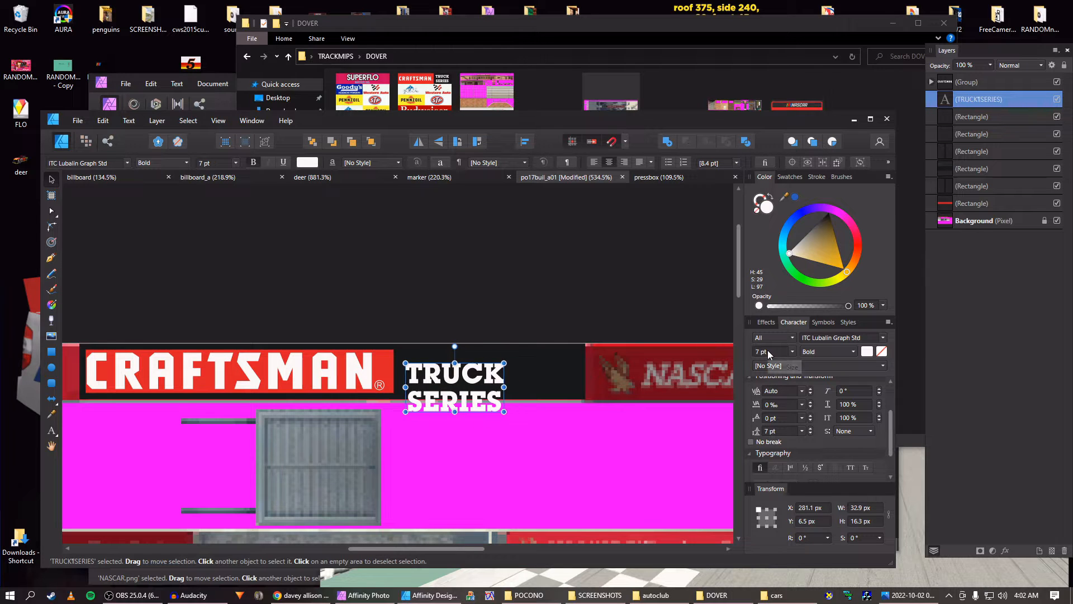
drag(473, 375, 508, 357)
scroll(785, 431, down, 2)
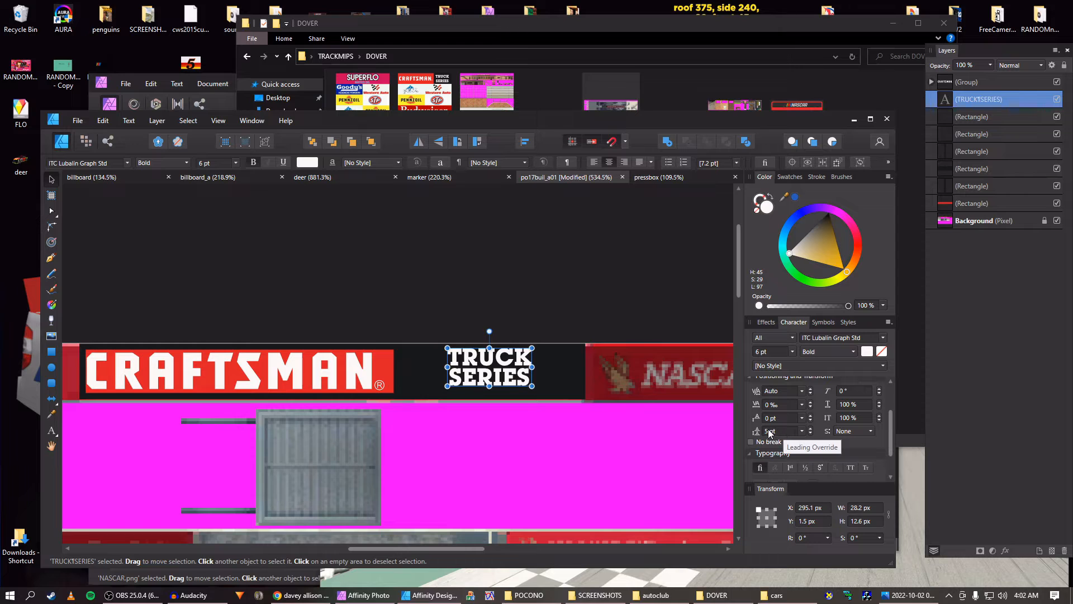
scroll(767, 351, up, 1)
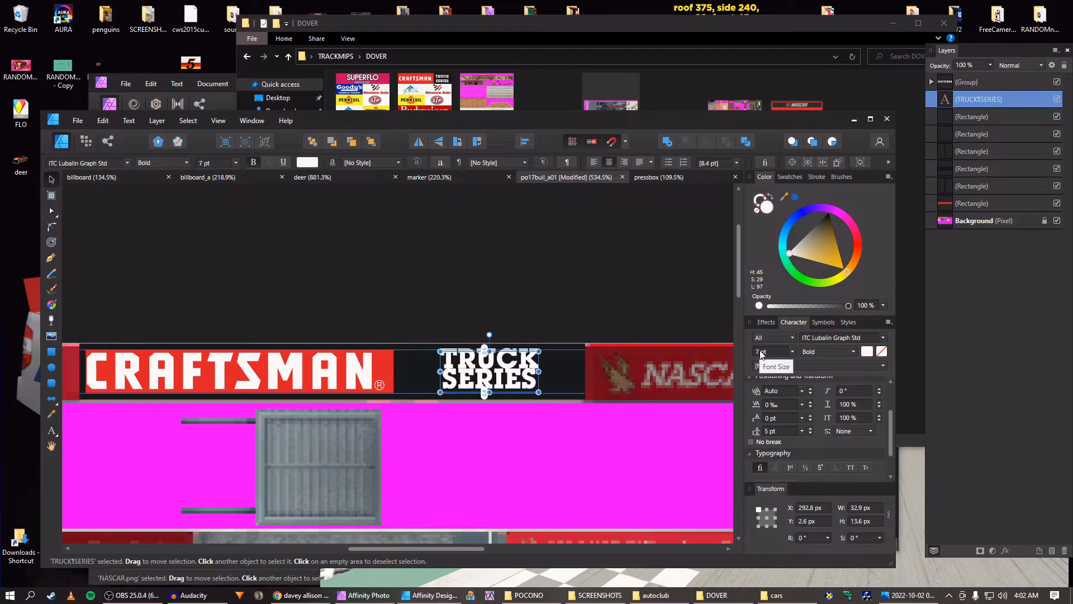
scroll(776, 430, up, 1)
key(Up)
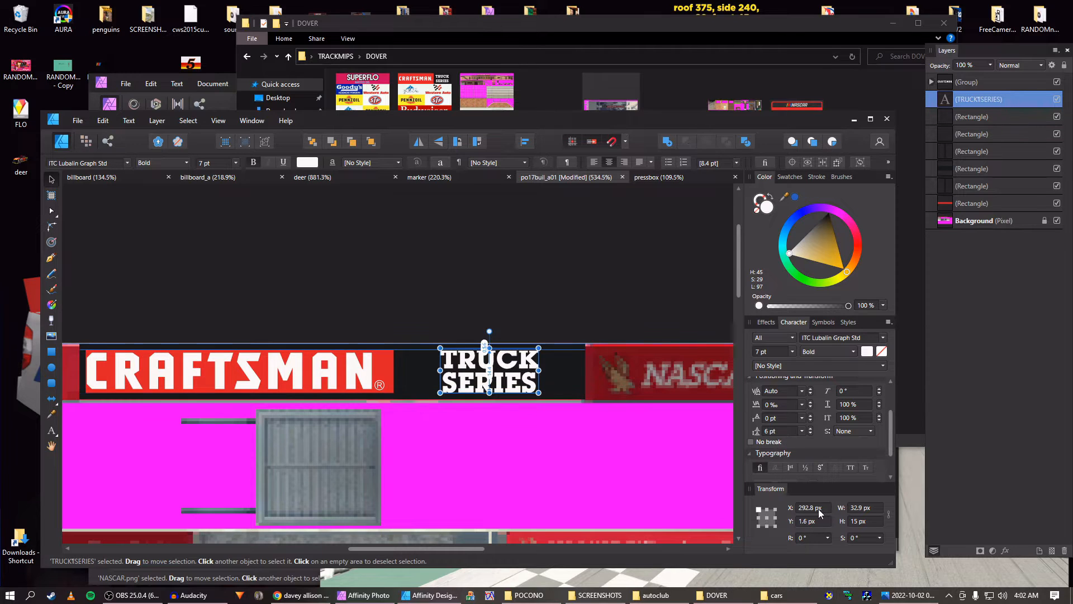
Position the TRUCK SERIES text at X 292 px and Y 2 px
scroll(812, 509, up, 1)
scroll(811, 510, down, 1)
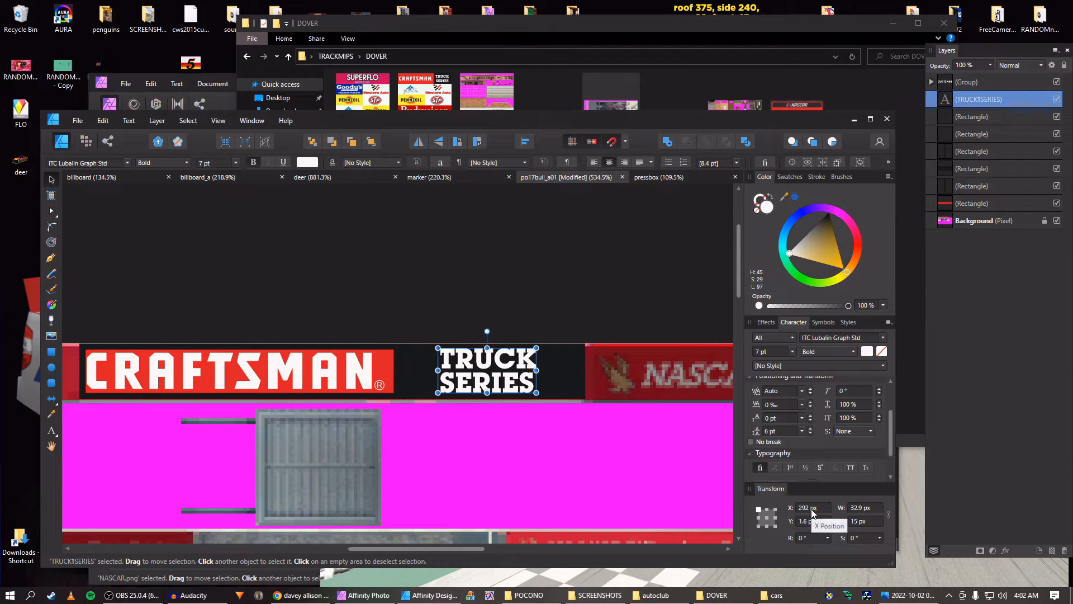
scroll(809, 526, up, 1)
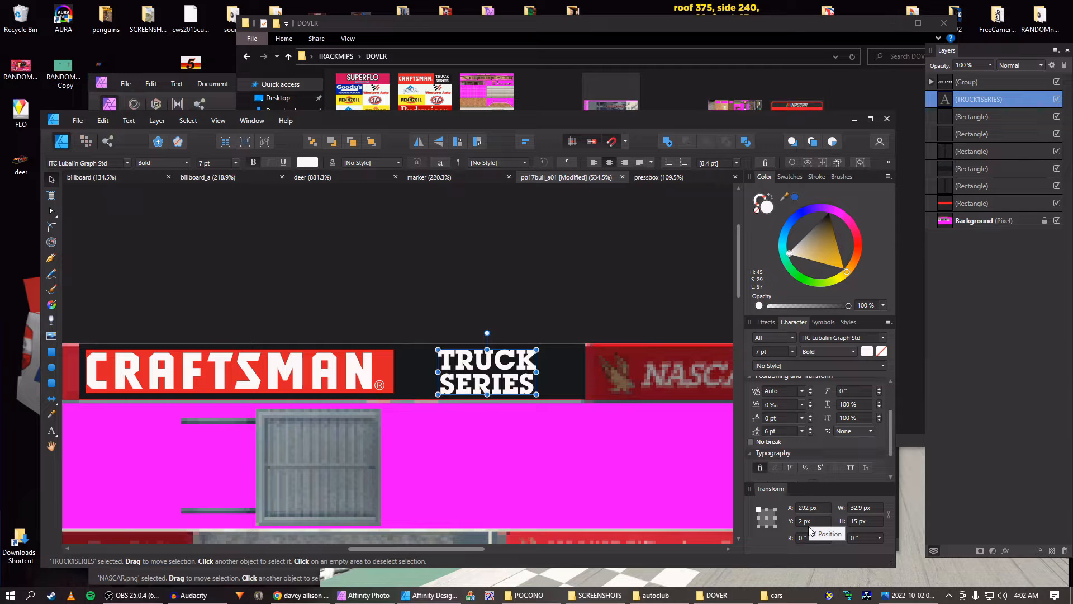
scroll(545, 445, down, 3)
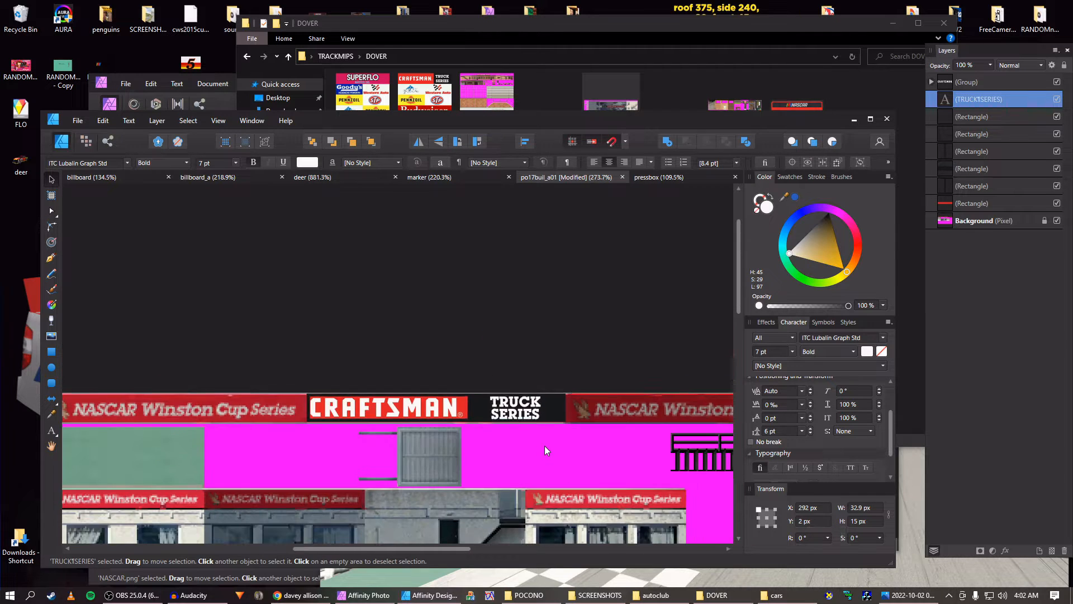
drag(547, 346, 599, 327)
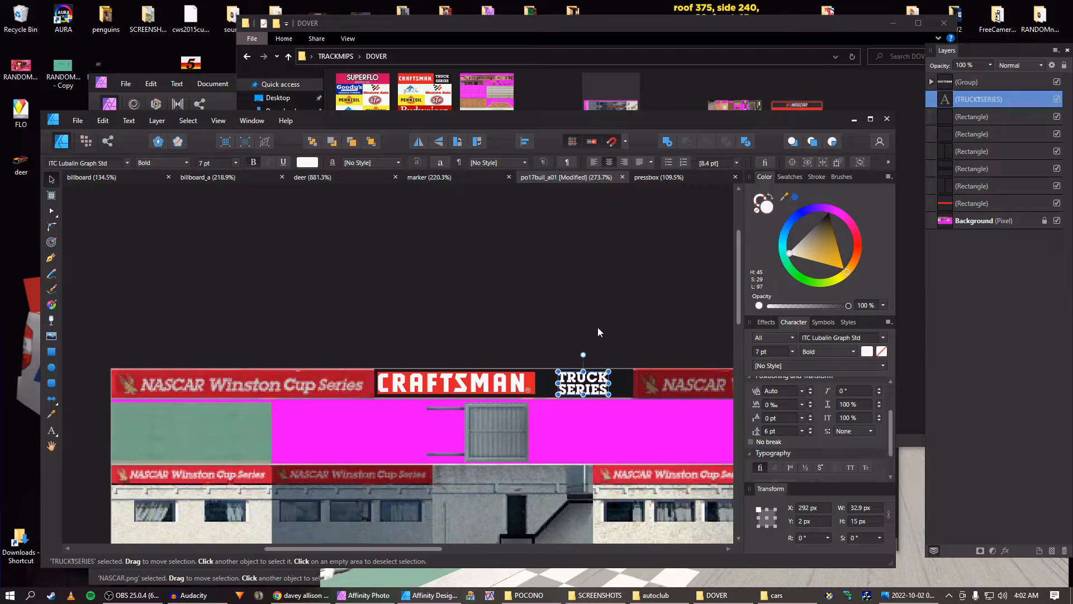
scroll(583, 366, up, 5)
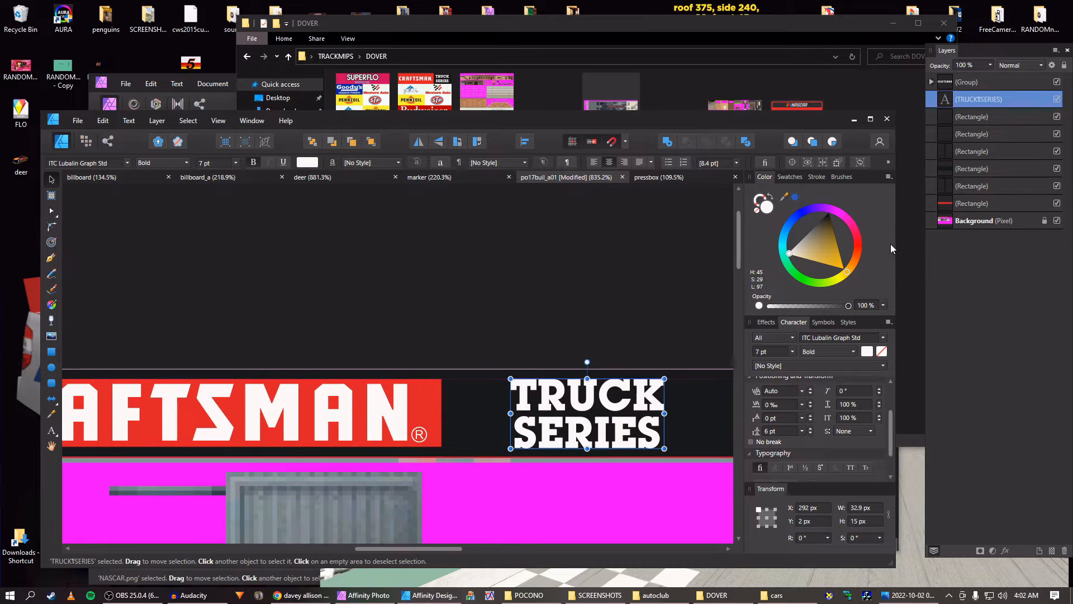
Set the combined height of all the banner objects to 19 px and group them
click(950, 89)
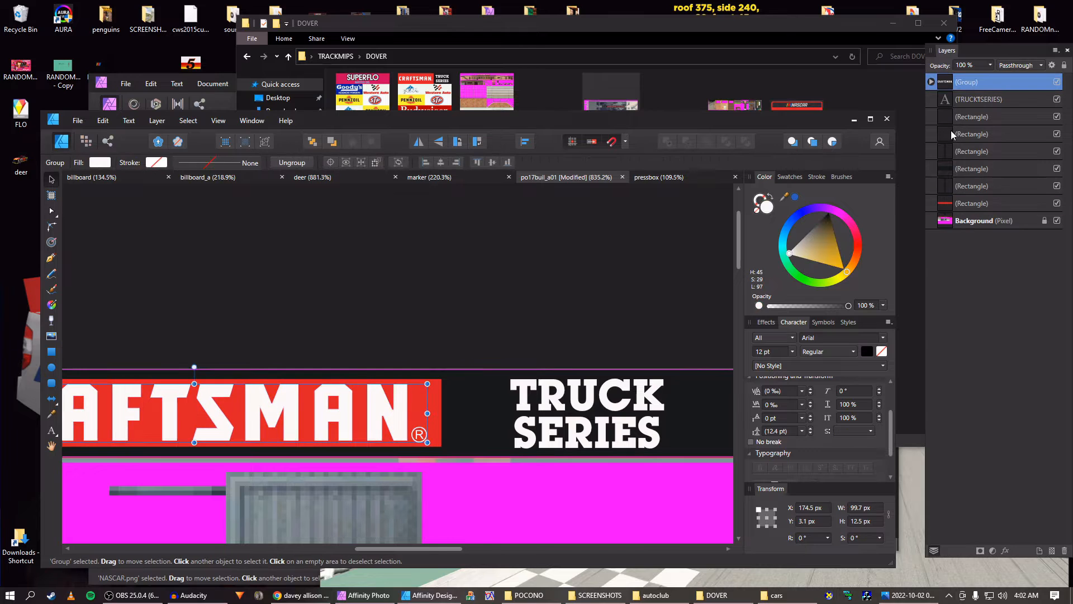
shift+click(950, 204)
scroll(347, 462, down, 1)
scroll(347, 447, up, 4)
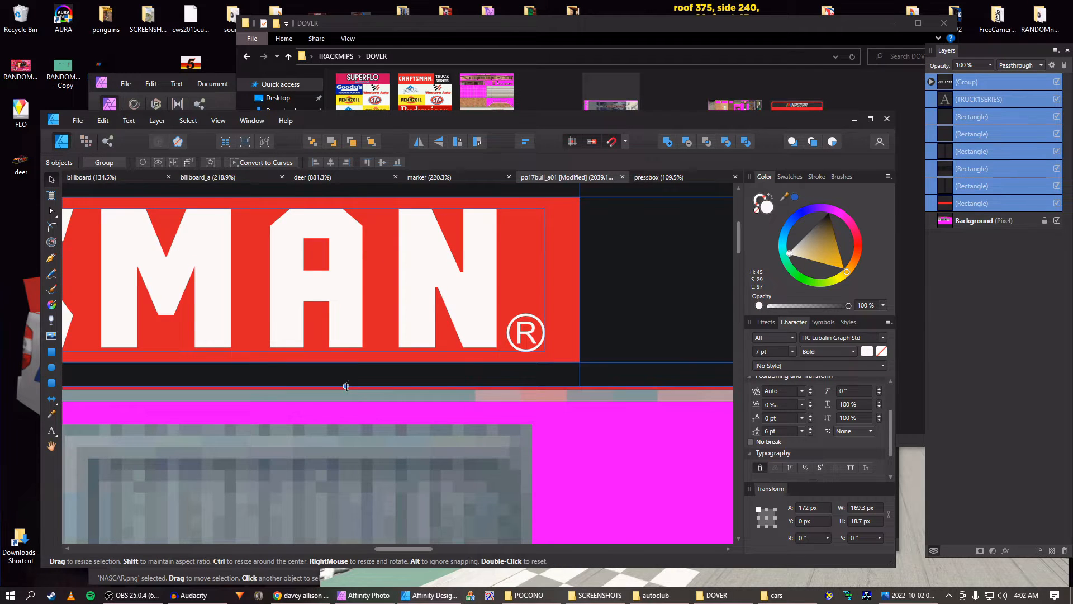
scroll(860, 521, up, 1)
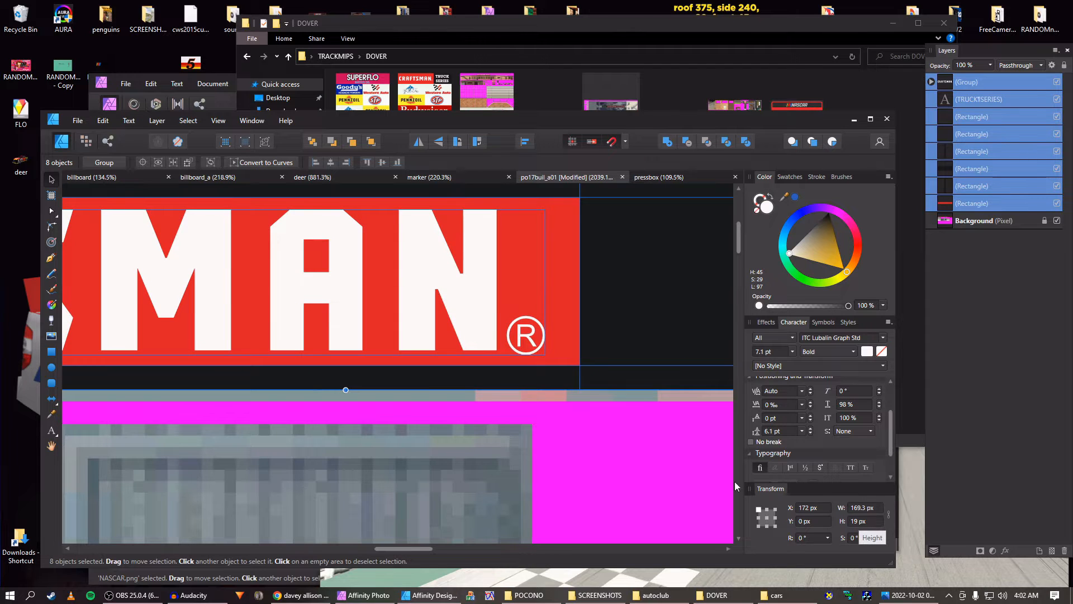
scroll(518, 387, down, 10)
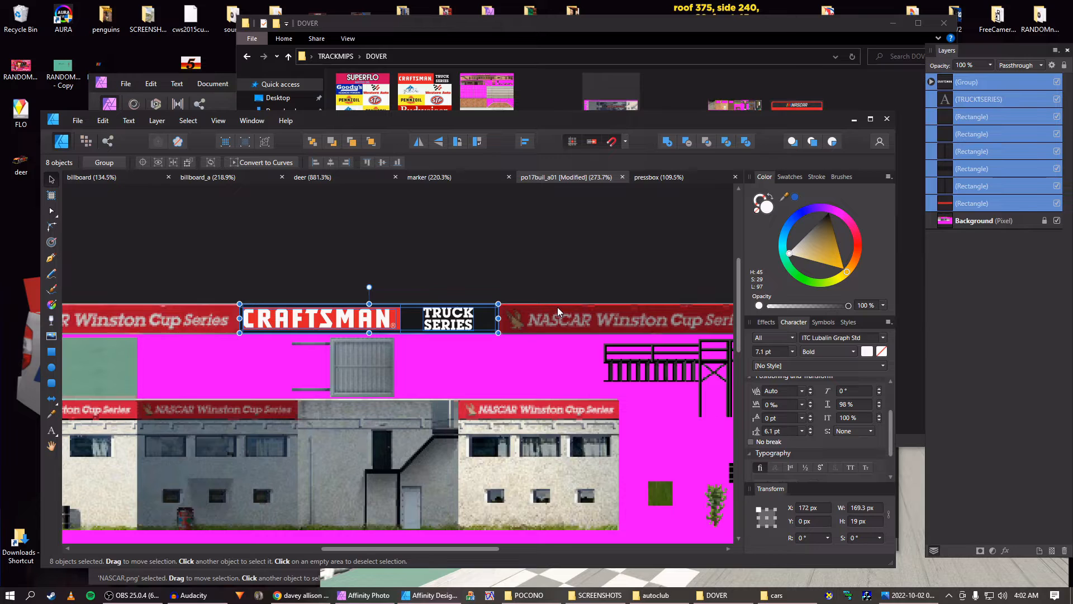
key(ctrl+g)
key(ctrl+s)
Shift the banner group down and back up to compare it with the original Winston Cup sign beneath
key(shift+Down)
key(shift+Down)
key(shift+Down)
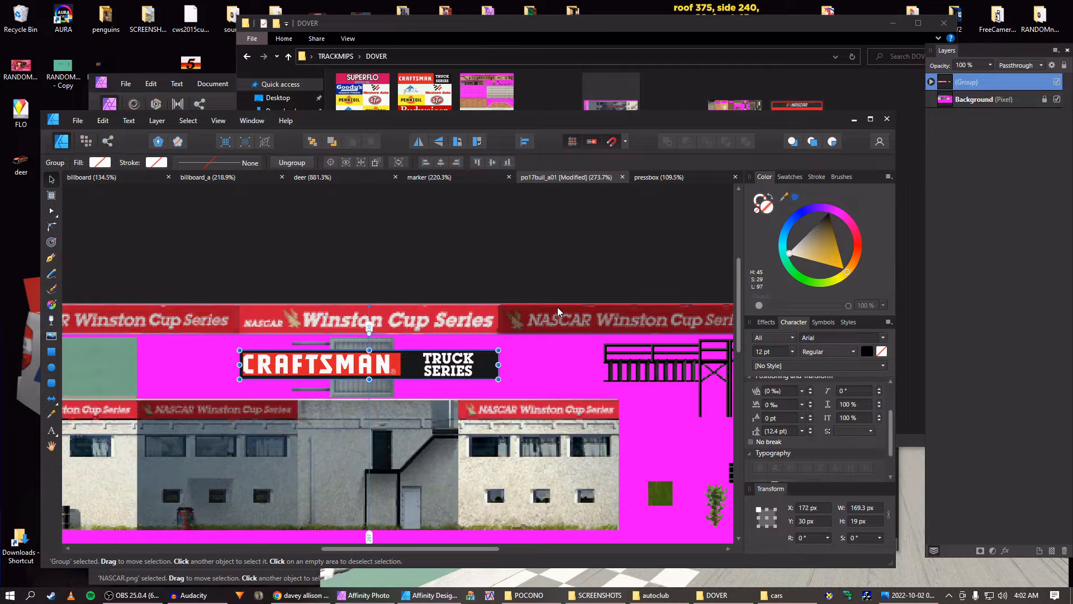
key(shift+Up)
key(shift+Up)
key(shift+Up)
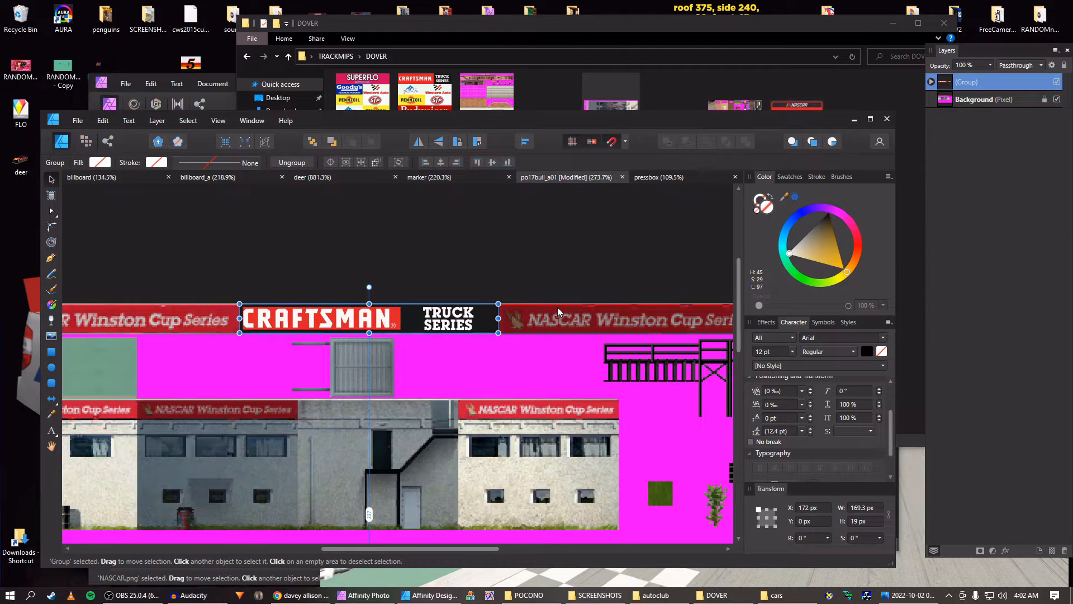
key(shift+Down)
key(shift+Down)
key(shift+Up)
key(shift+Up)
drag(403, 291, 579, 283)
key(ctrl+v)
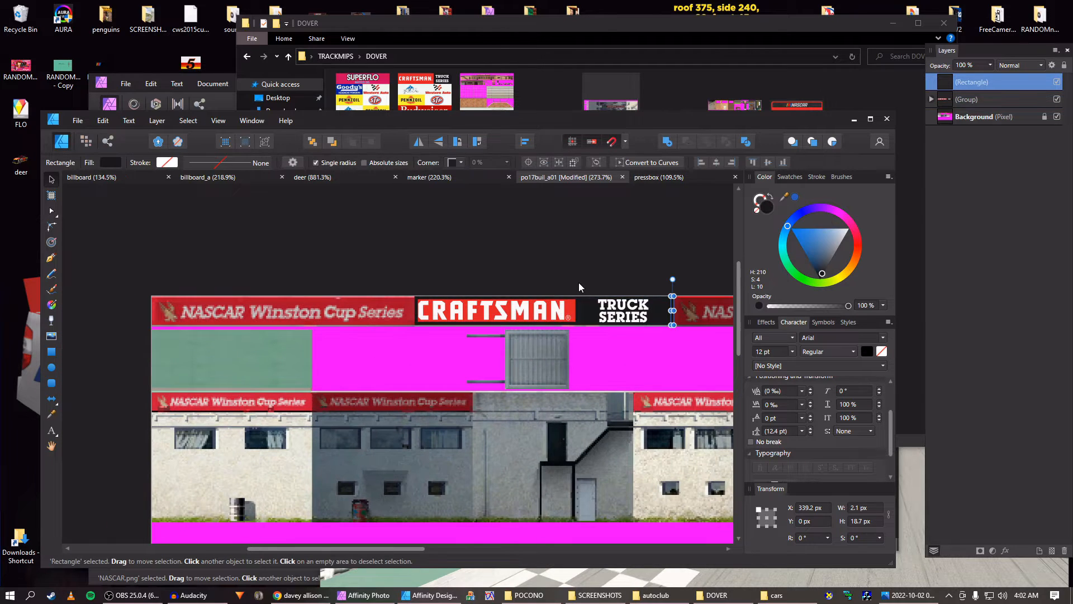
key(ctrl+z)
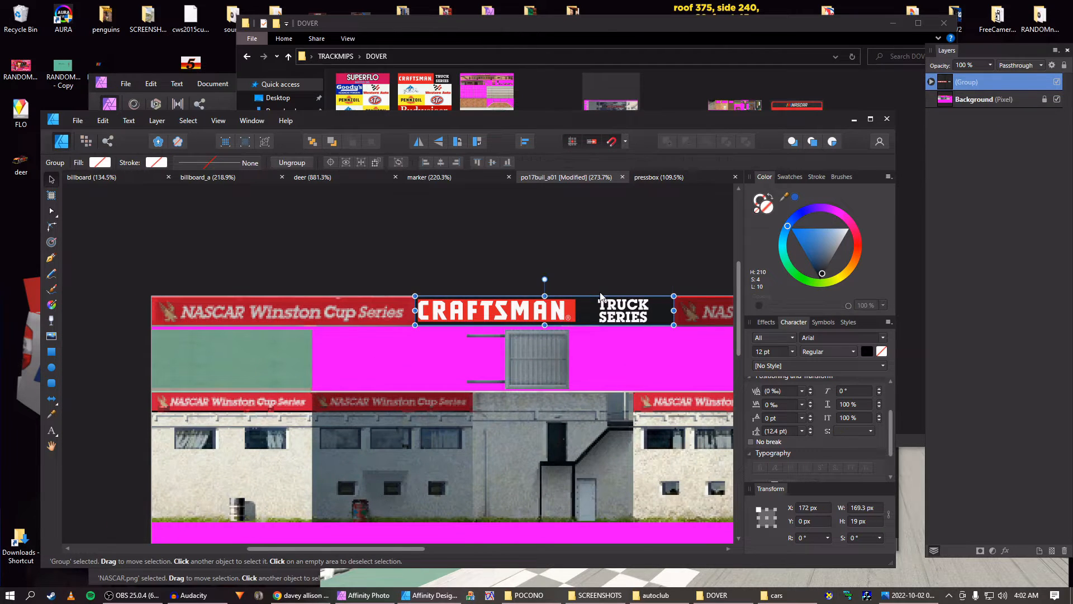
Duplicate the banner group and move the copy left over the first Winston Cup sign, to X 2 px
key(ctrl+j)
key(shift+Left)
key(shift+Left)
key(shift+Left)
key(shift+Left)
key(shift+Left)
key(shift+Left)
key(shift+Left)
key(shift+Left)
key(shift+Left)
key(shift+Left)
key(shift+Left)
key(shift+Left)
key(shift+Left)
key(shift+Left)
key(shift+Left)
key(shift+Left)
key(shift+Left)
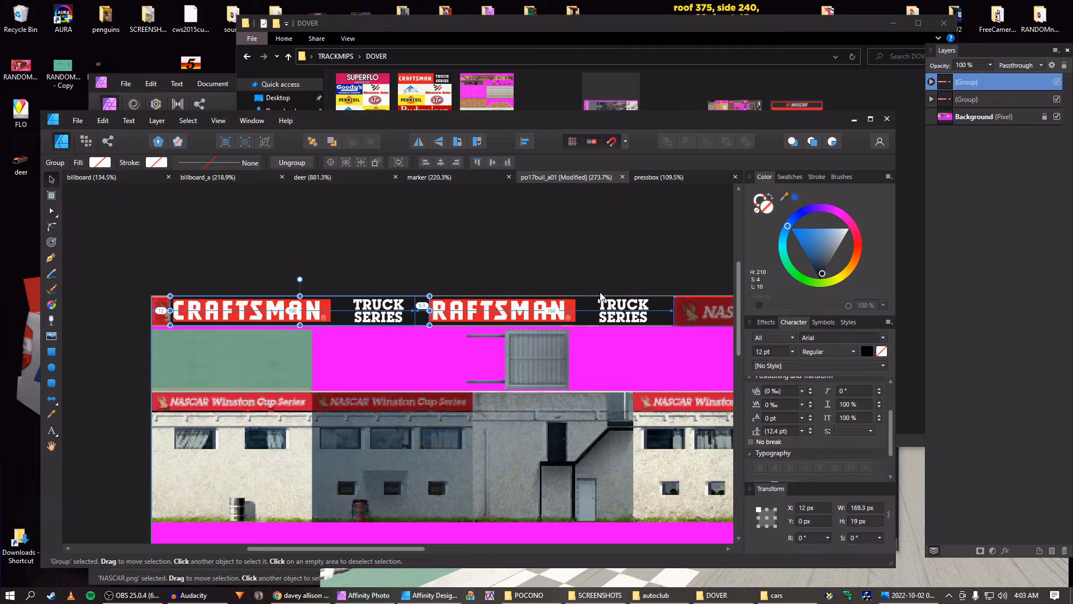
scroll(295, 334, up, 5)
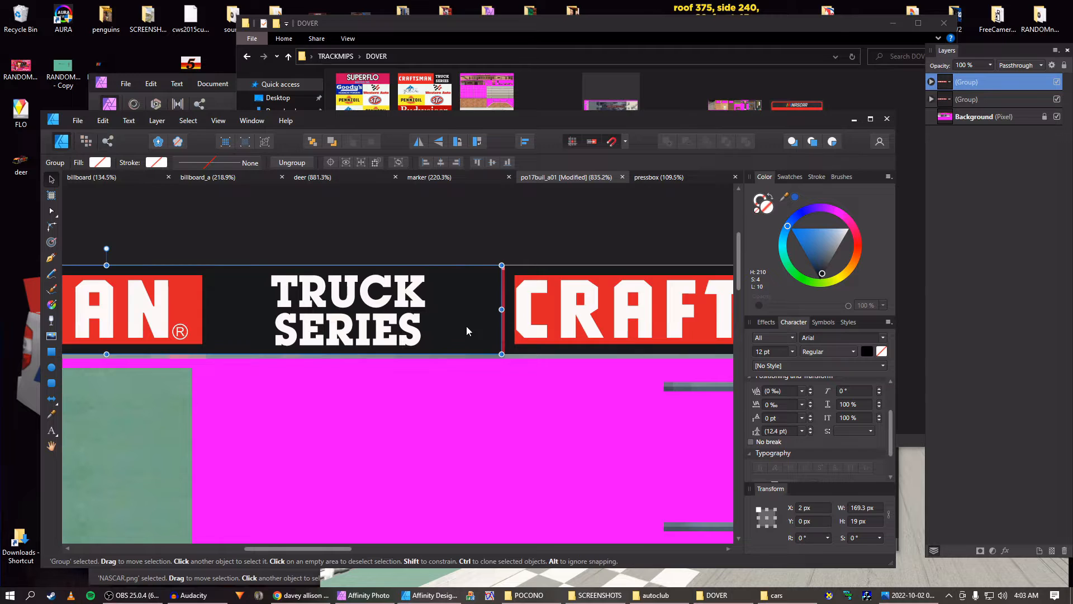
key(shift+Left)
key(shift+Left)
key(shift+Left)
key(shift+Right)
key(shift+Right)
key(shift+Right)
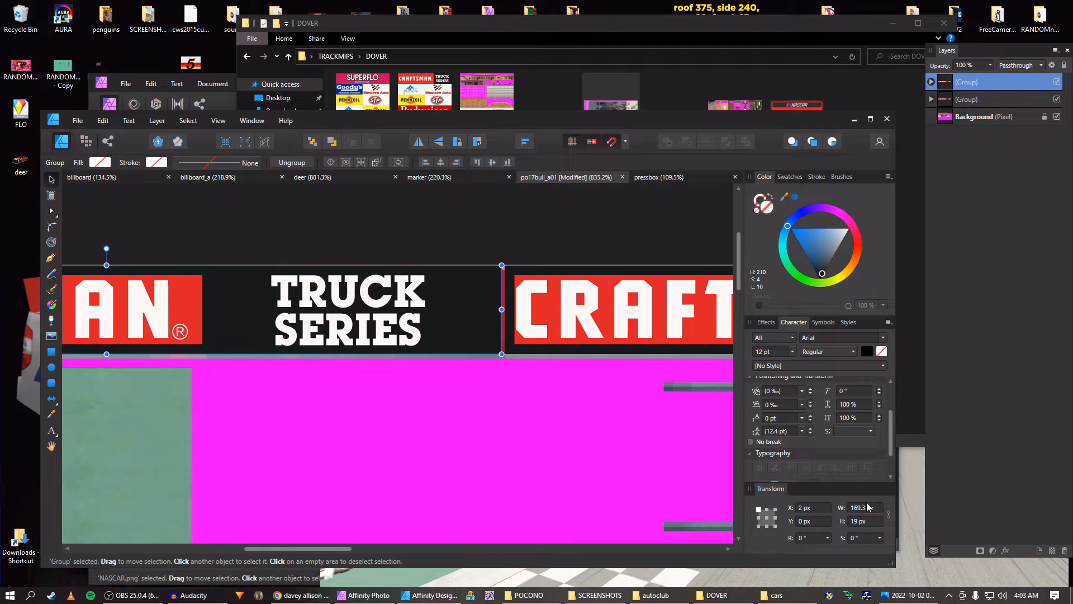
Set the left banner copy's width to 169 px and nudge it to X 3 px
scroll(865, 512, down, 1)
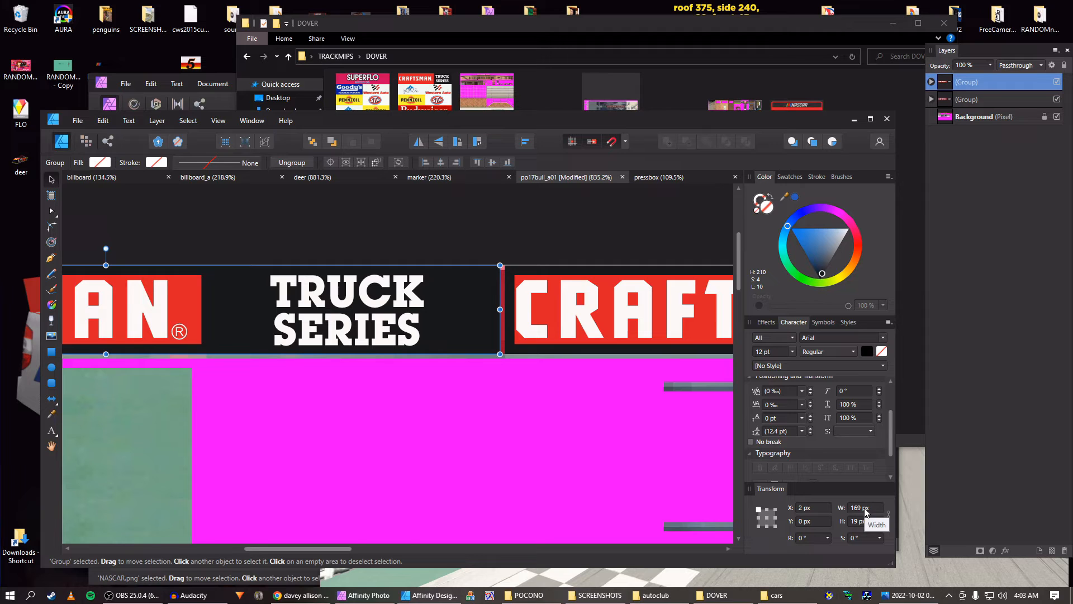
key(Up)
key(Down)
key(Right)
Stretch the copied banner's left edge to the texture's edge at X 0 px, making it 172 px wide
drag(325, 391, 571, 395)
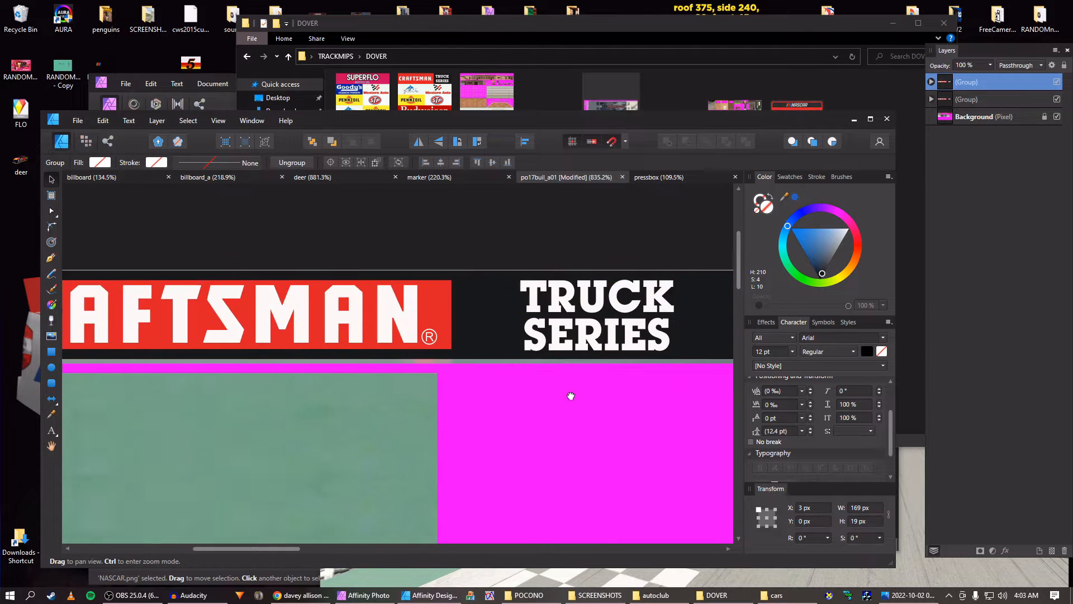
drag(160, 365, 552, 370)
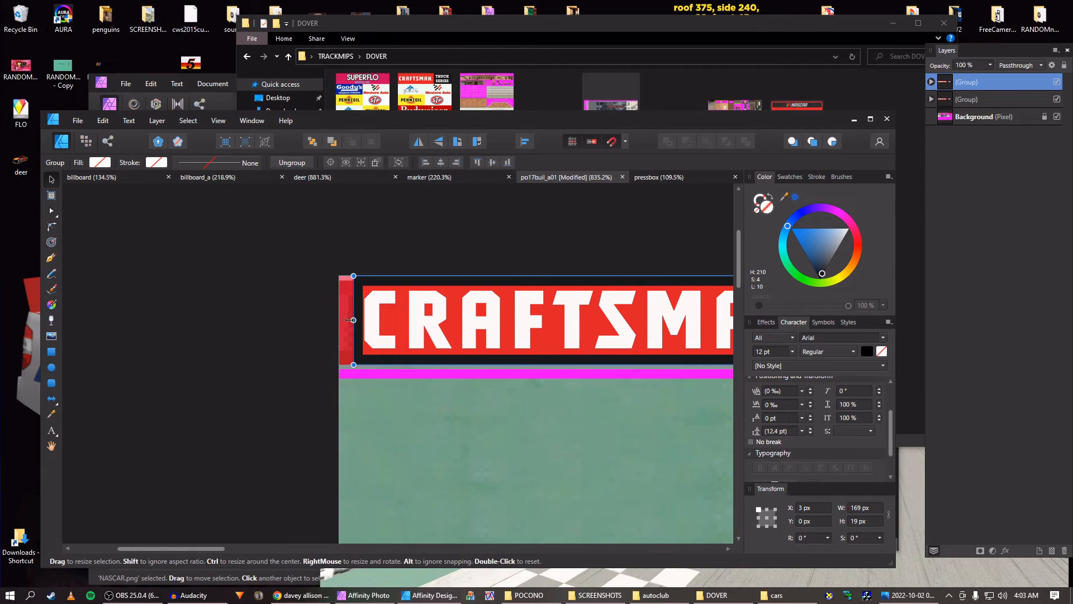
drag(350, 320, 339, 305)
scroll(398, 305, down, 5)
drag(455, 270, 376, 300)
scroll(388, 307, up, 3)
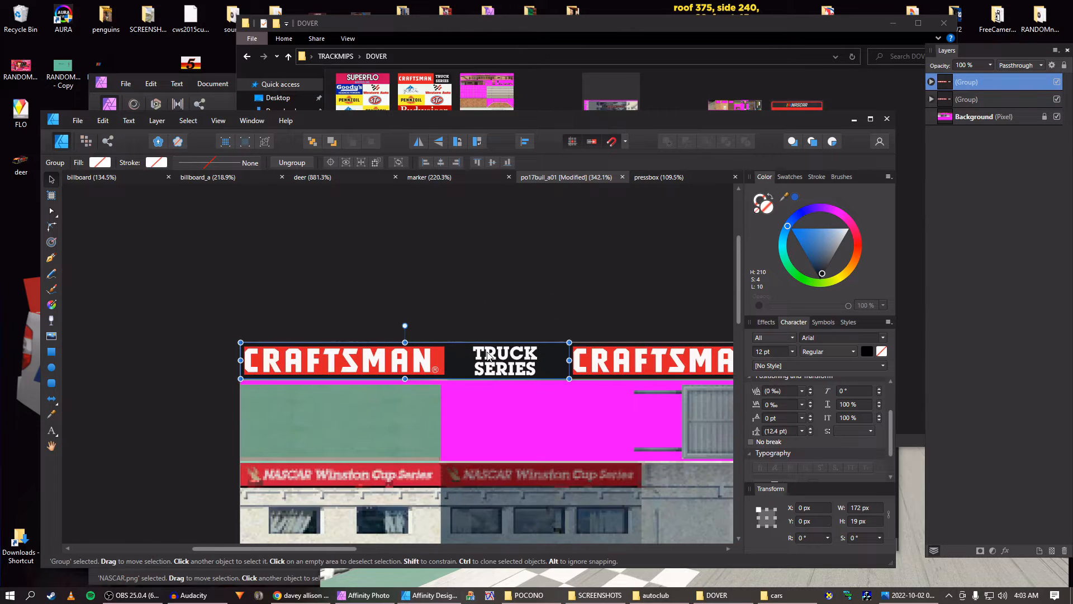
scroll(488, 356, down, 3)
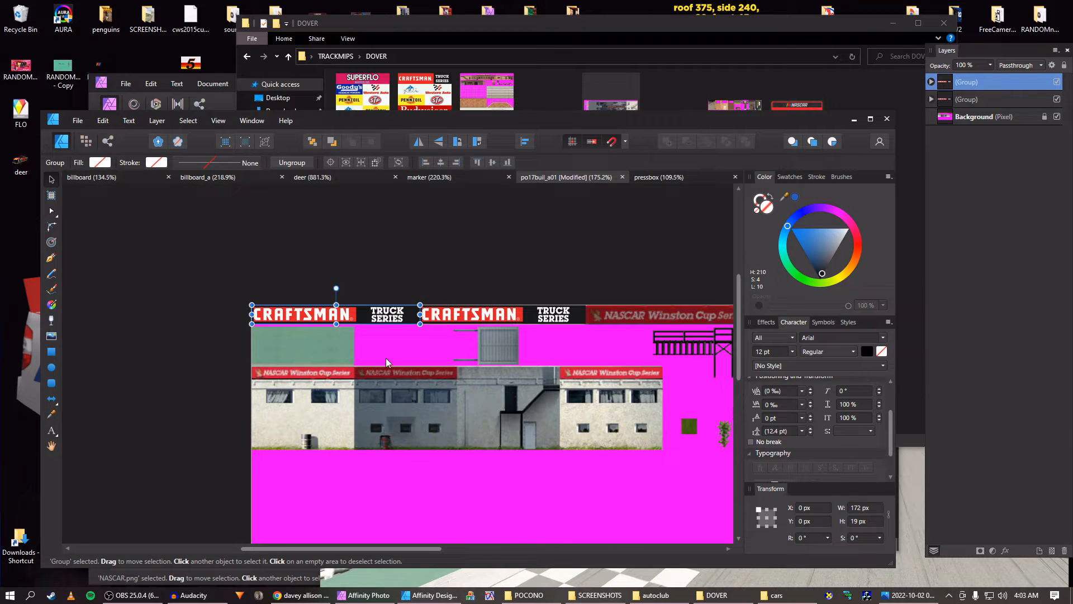
scroll(347, 323, up, 1)
scroll(347, 323, down, 1)
Move the red rectangle out of the copied banner's group to the top layer and make it a black overlay at 50% opacity
click(931, 83)
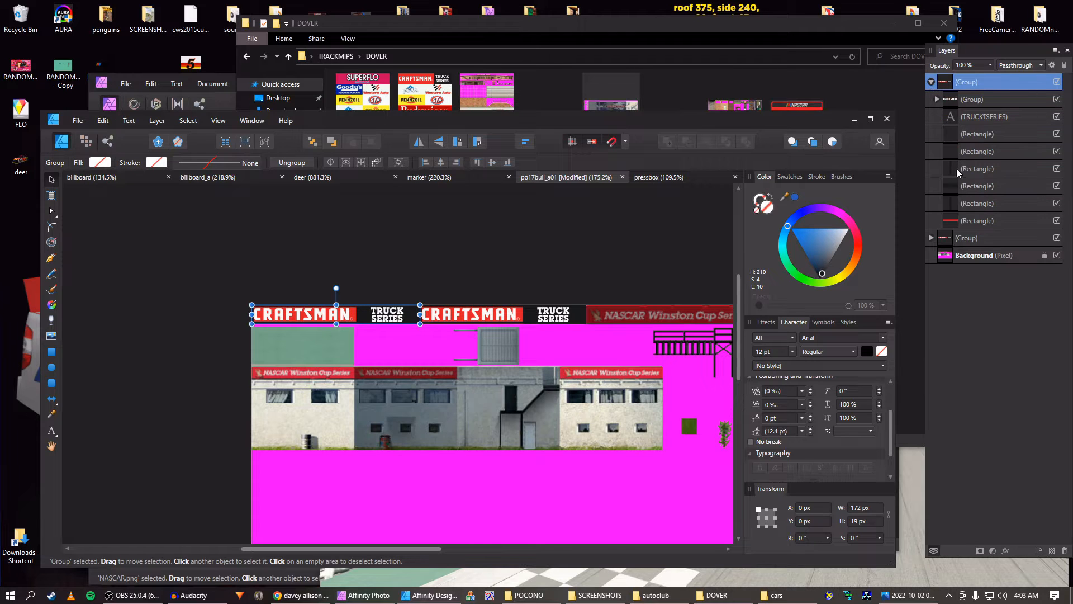
click(952, 222)
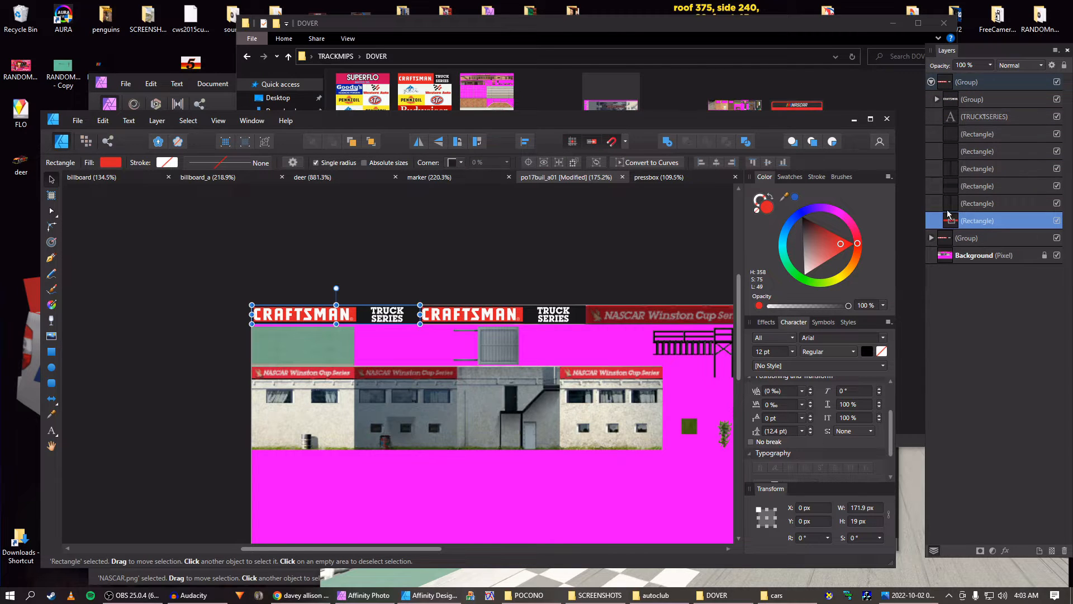
drag(949, 213, 935, 84)
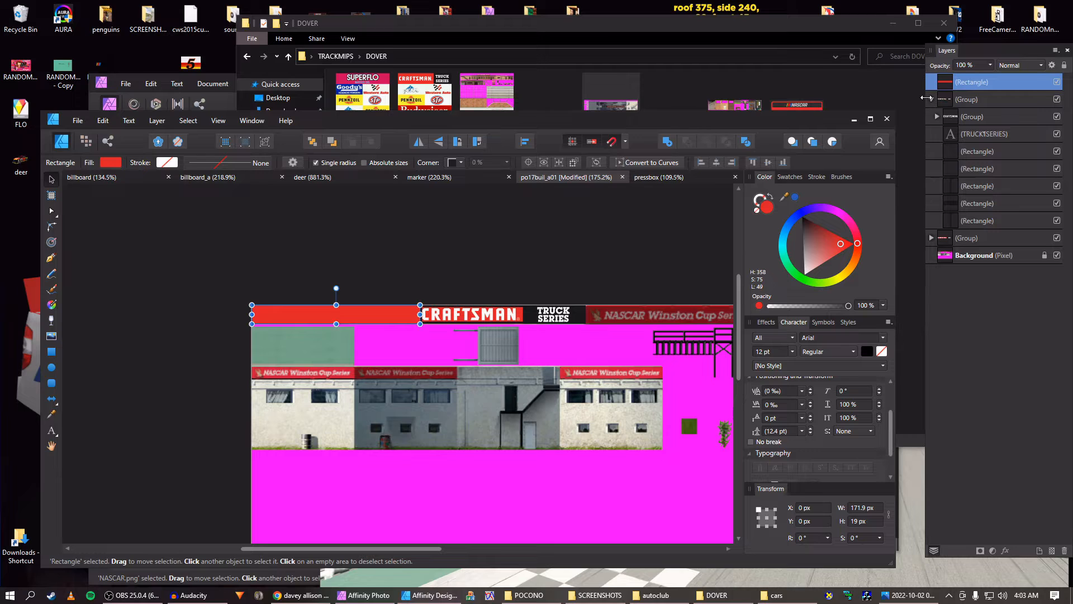
key(ctrl+z)
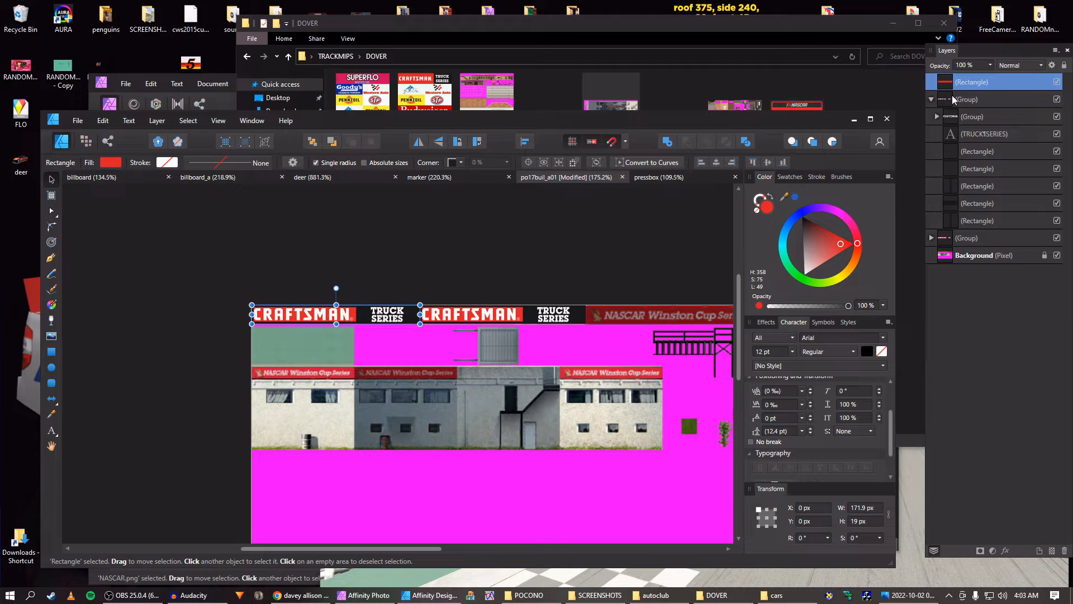
drag(954, 221, 939, 84)
click(931, 99)
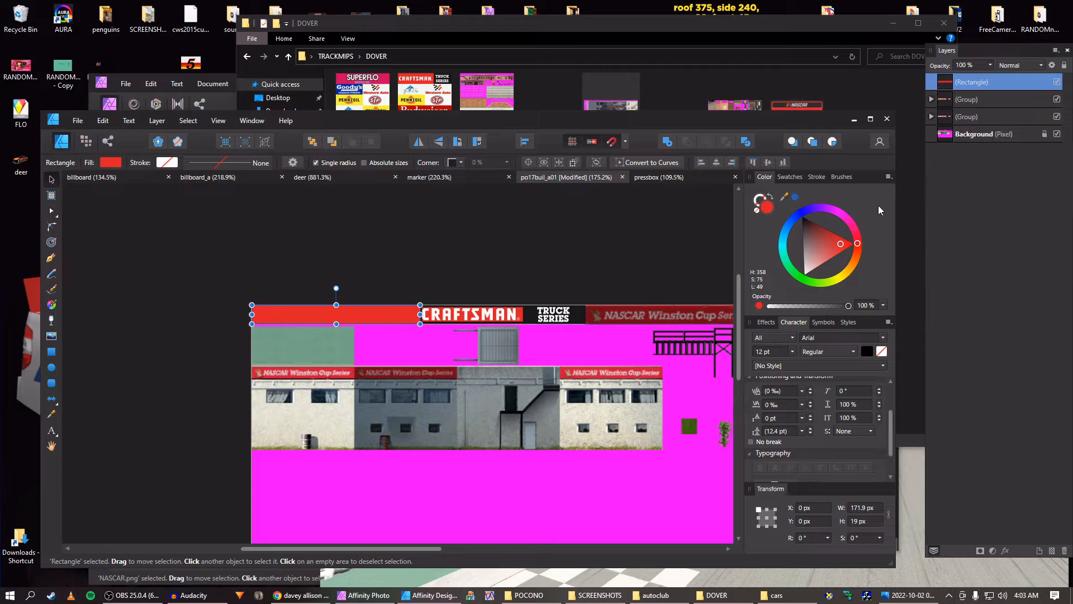
click(802, 216)
drag(989, 68, 953, 77)
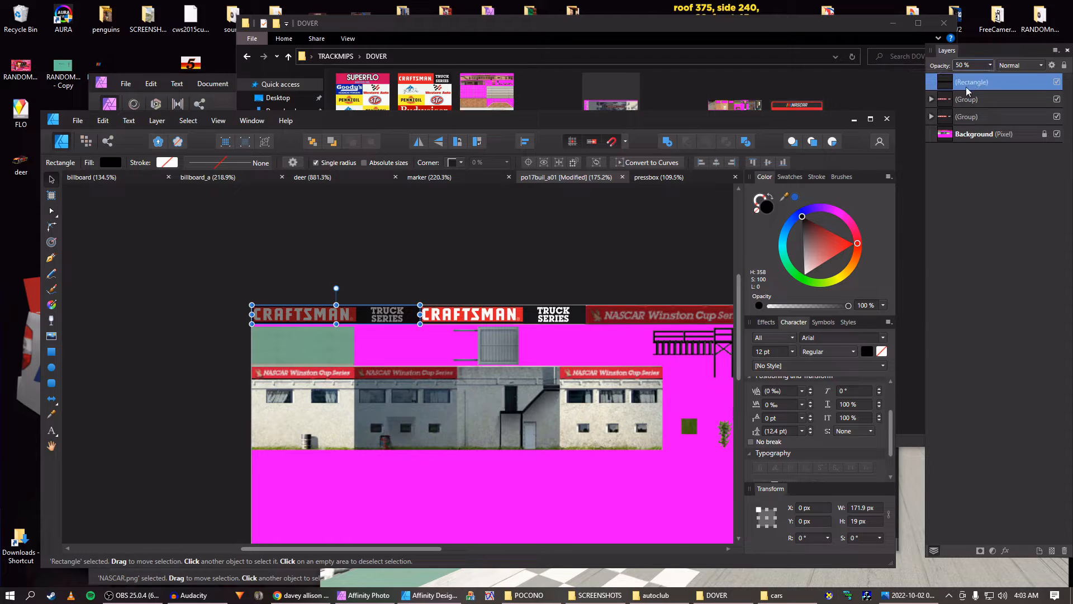
Duplicate the left banner group with its black overlay and move the copies right over the remaining Winston Cup sign, to X 350 px
shift+click(949, 99)
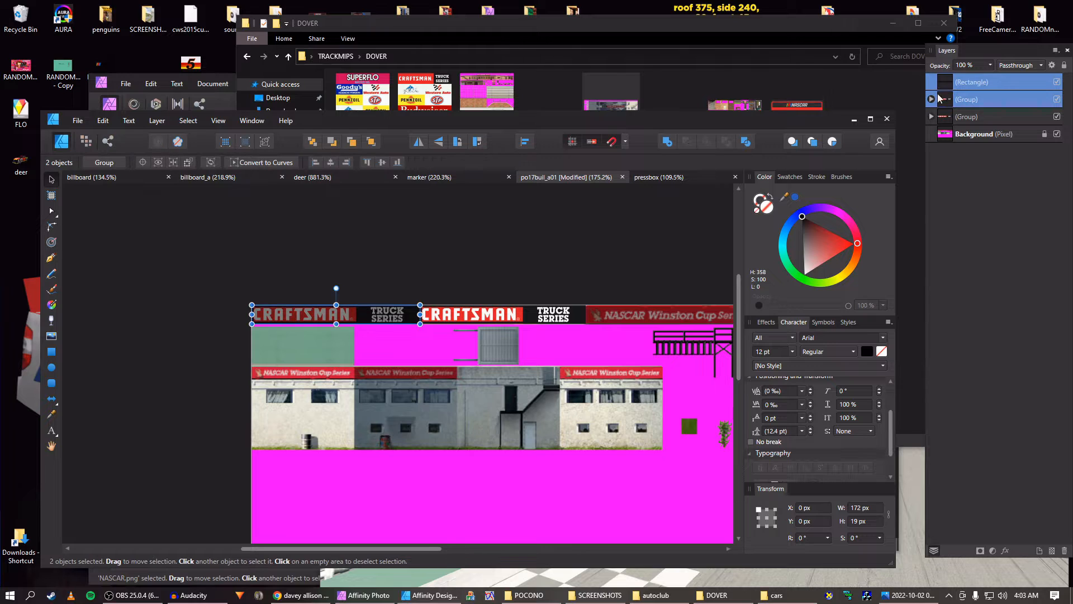
drag(639, 198, 445, 241)
drag(364, 278, 444, 238)
scroll(455, 296, up, 1)
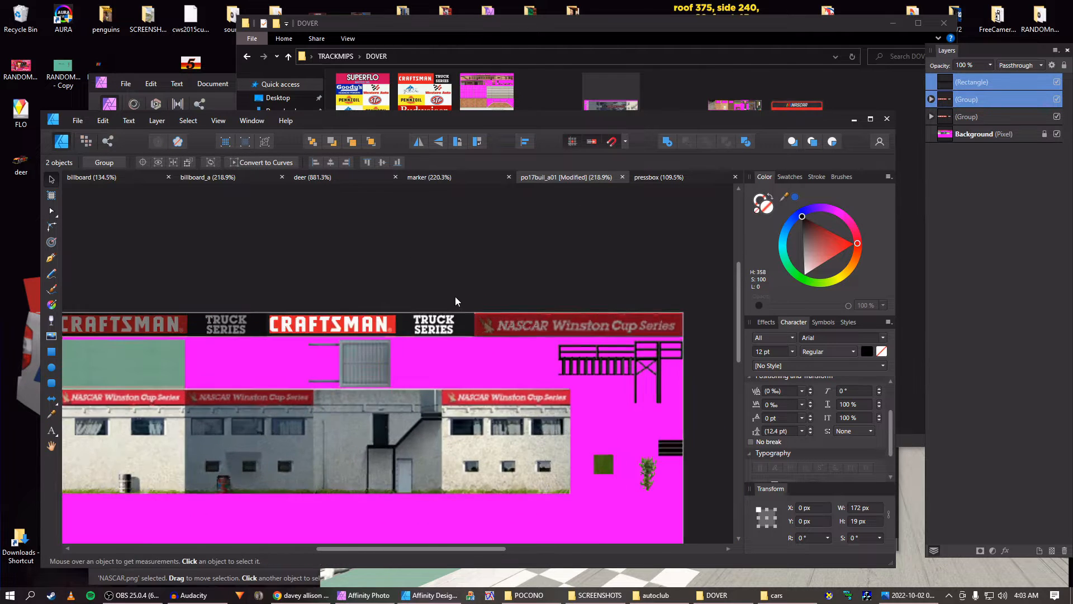
key(ctrl+j)
key(shift+Right)
key(shift+Right)
key(shift+Right)
key(shift+Right)
key(shift+Right)
key(shift+Right)
key(shift+Right)
key(shift+Right)
key(shift+Right)
key(shift+Right)
key(shift+Right)
key(shift+Right)
key(shift+Right)
key(shift+Right)
key(shift+Right)
key(shift+Right)
key(shift+Right)
key(shift+Right)
key(shift+Right)
key(shift+Right)
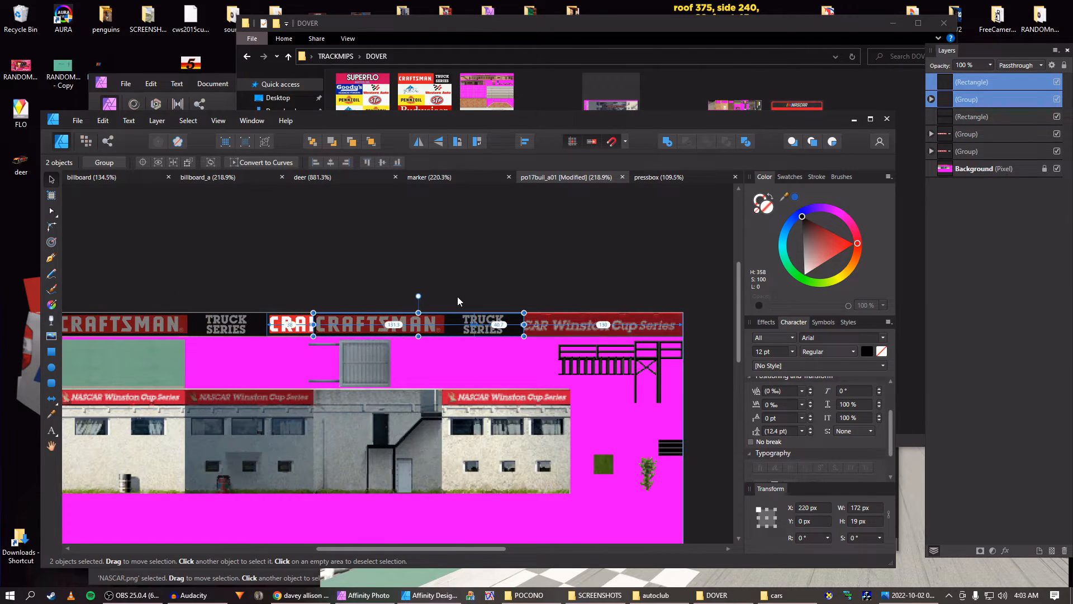
key(shift+Right)
key(shift+Right)
Nudge the copied banner and overlay left against the middle banner's edge, to X 341.5 px
scroll(441, 344, up, 4)
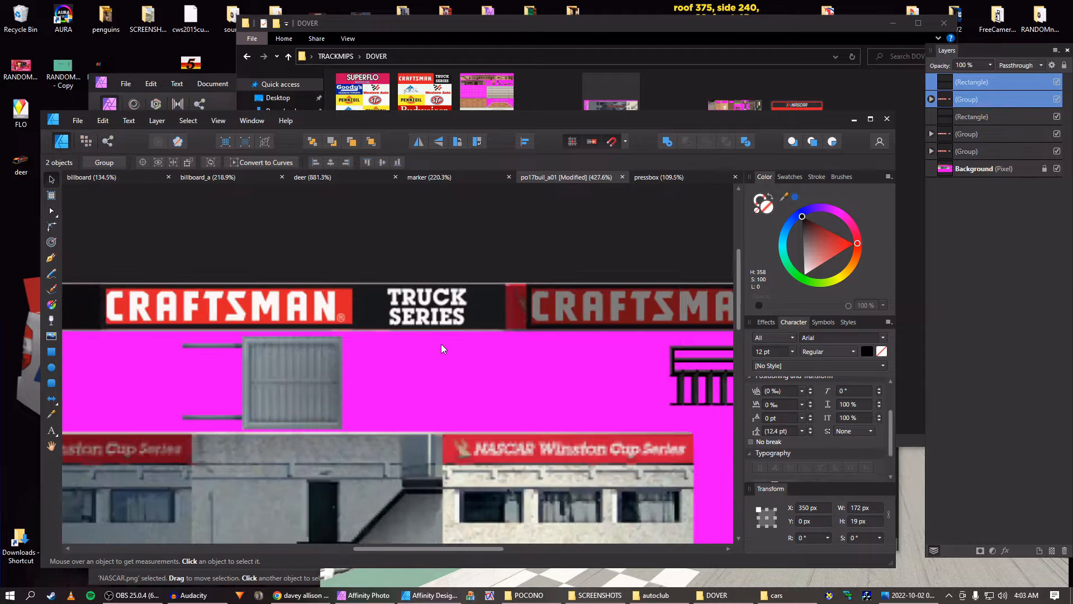
key(Left)
key(Left)
key(Left)
key(Left)
key(Left)
key(Left)
key(Left)
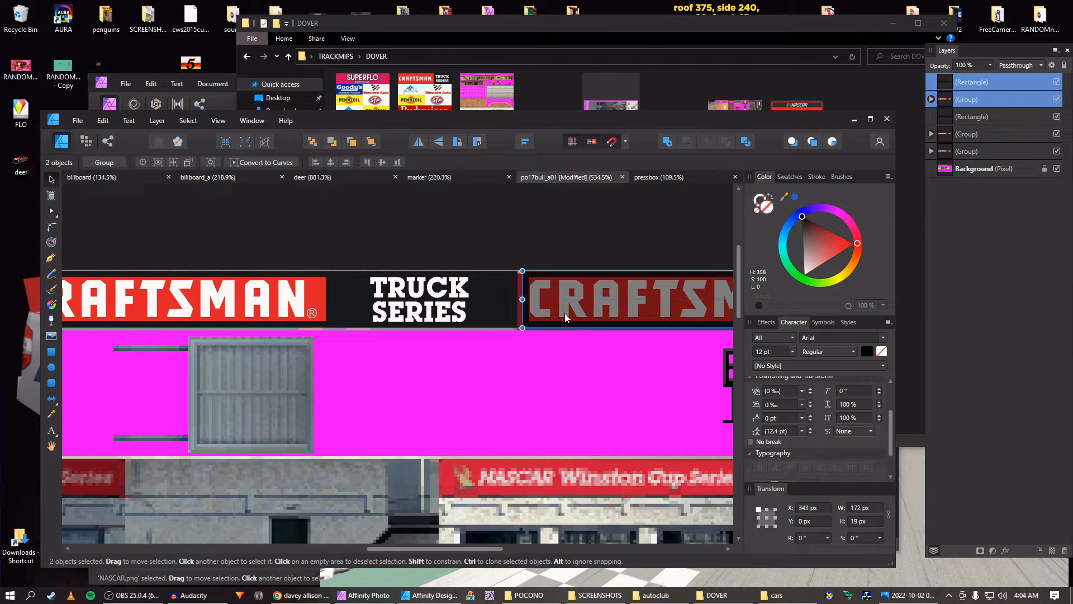
key(Left)
scroll(564, 315, up, 4)
scroll(556, 317, up, 1)
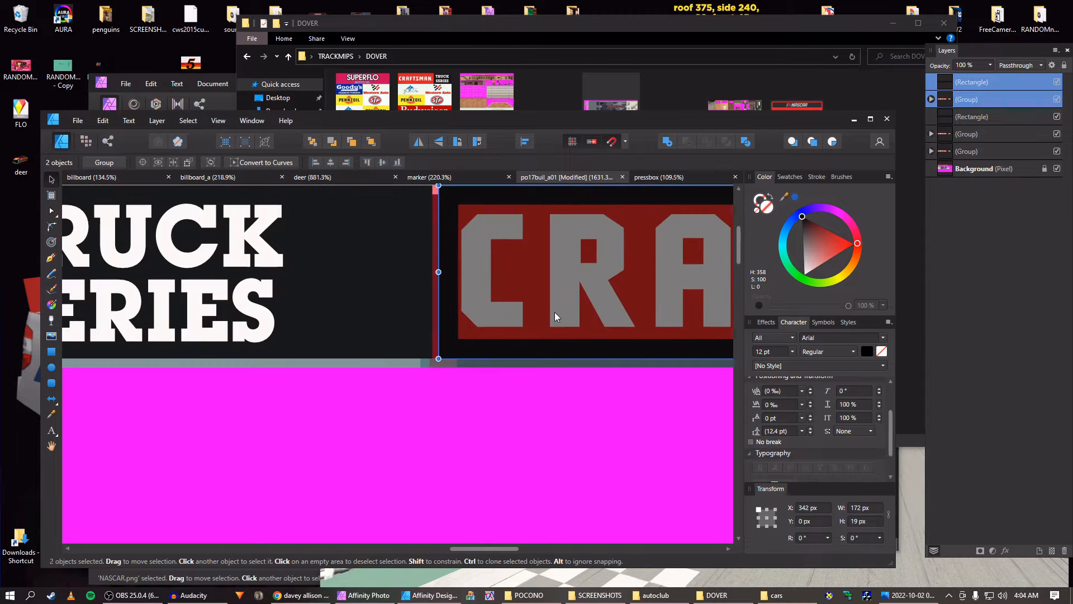
key(Left)
key(Right)
drag(554, 316, 553, 316)
scroll(816, 513, down, 6)
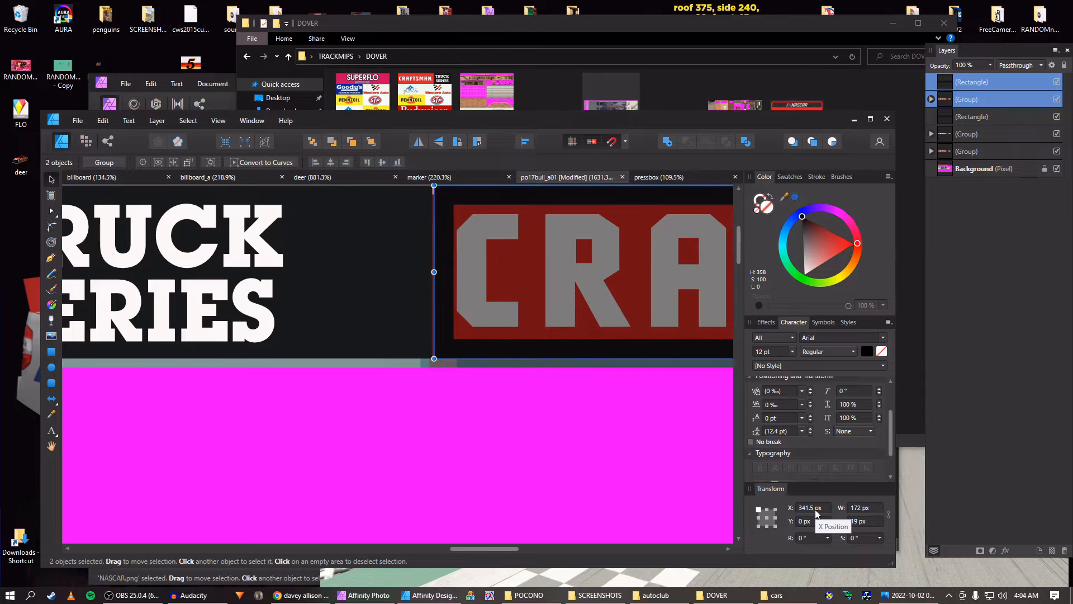
Set the opacity of the right banner's black overlay to 70%
drag(578, 447, 398, 358)
scroll(582, 417, down, 6)
click(579, 366)
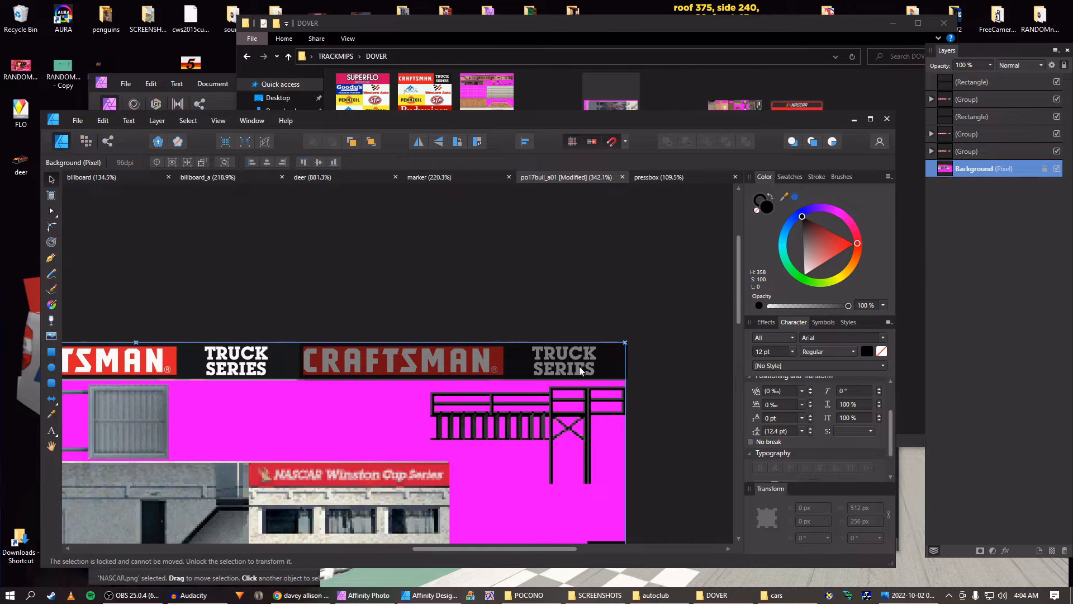
click(539, 364)
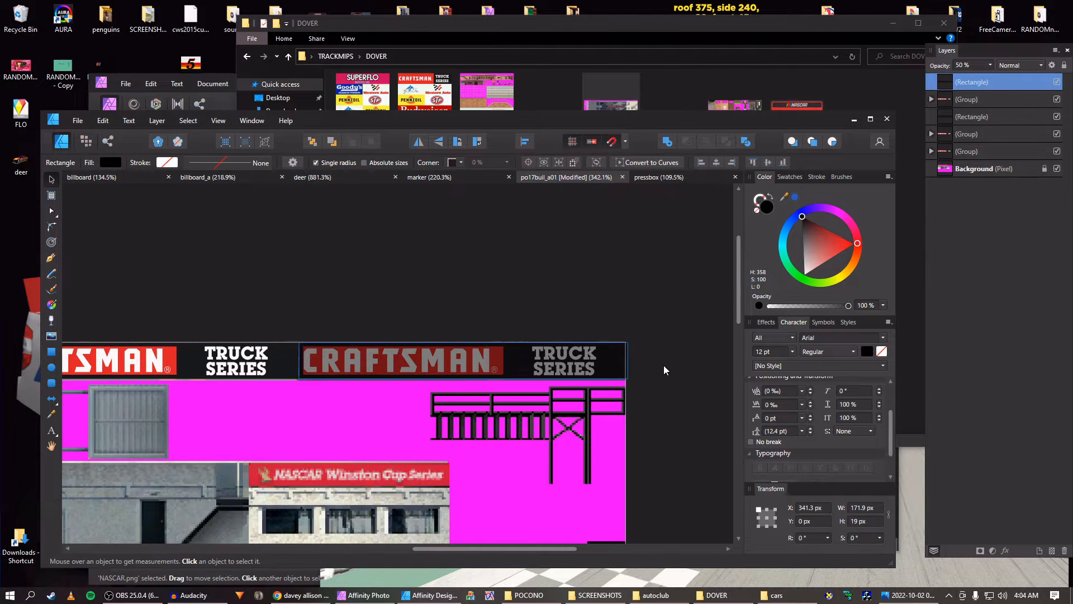
scroll(663, 364, up, 4)
scroll(663, 365, down, 7)
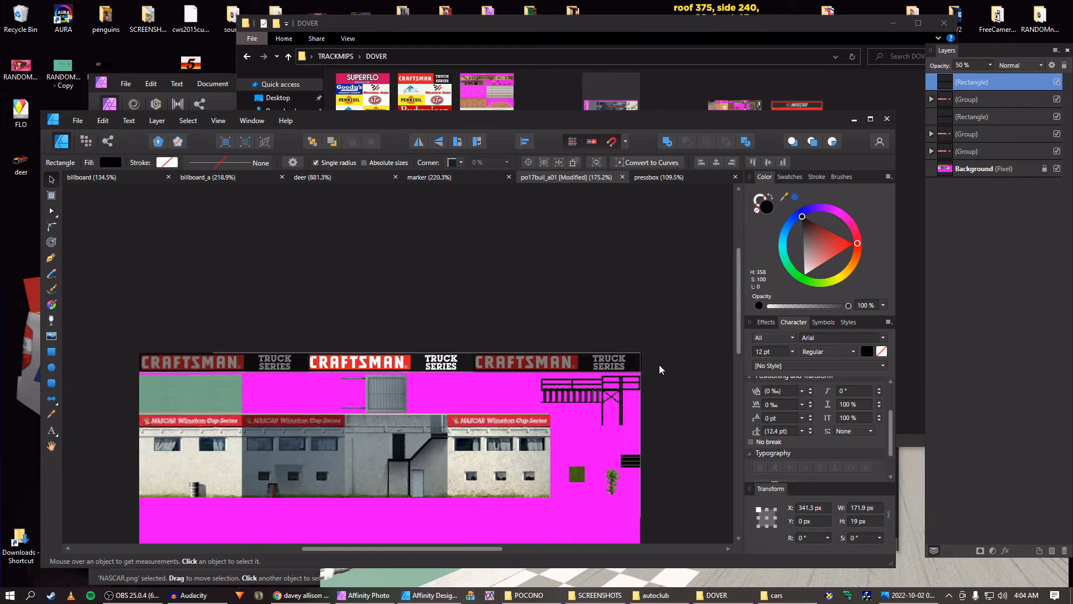
click(956, 99)
click(959, 83)
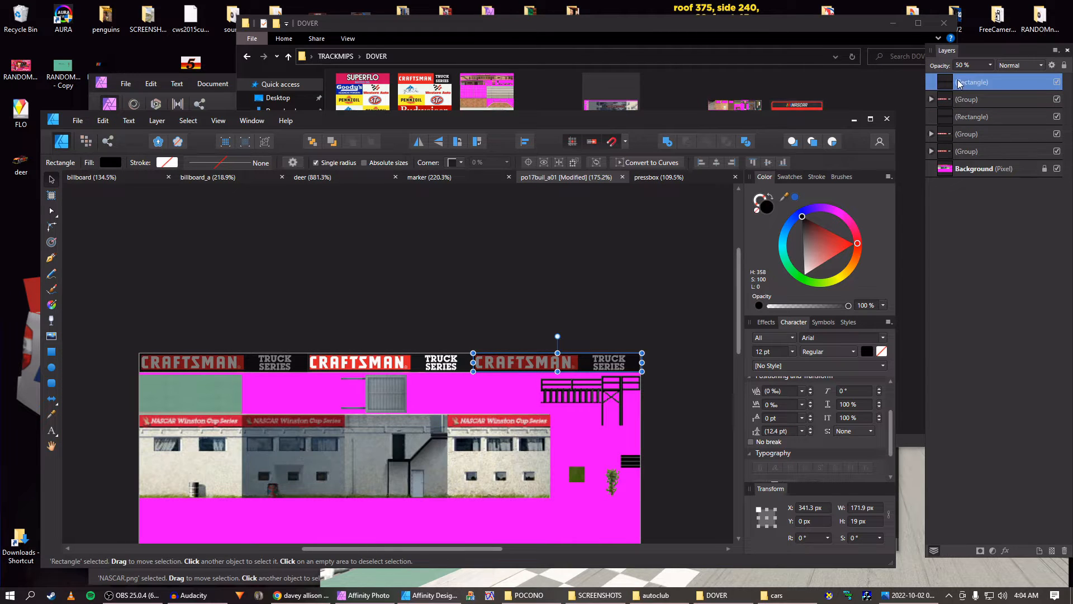
click(989, 65)
drag(993, 81, 1008, 82)
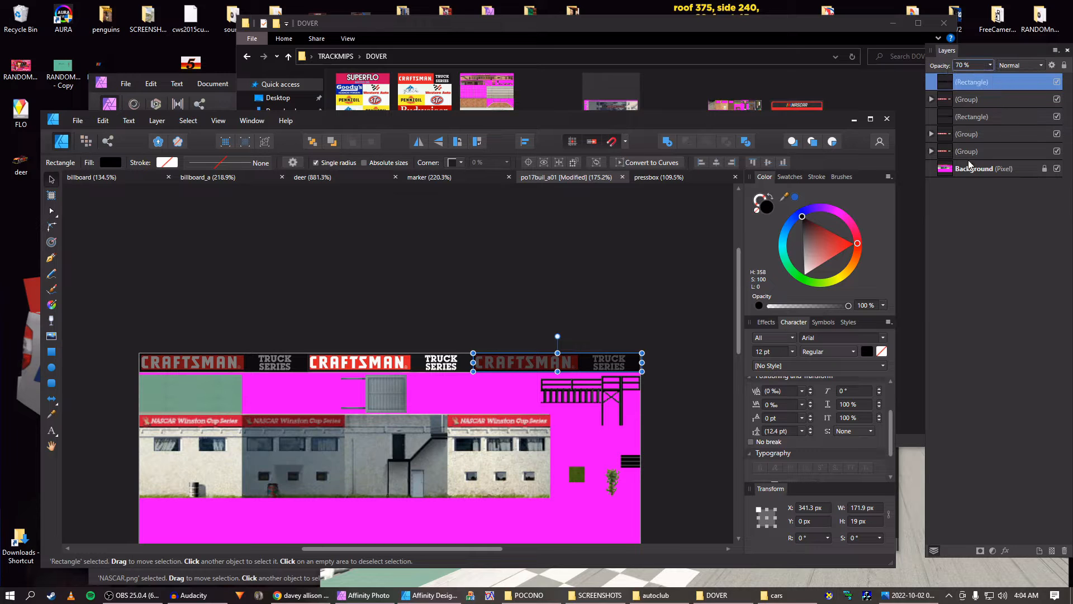
Lower the opacity of the left banner's black overlay to 34%
click(949, 123)
click(989, 66)
mouse_move(992, 81)
mouse_down()
mouse_move(971, 78)
mouse_move(983, 79)
mouse_up()
click(978, 79)
click(656, 338)
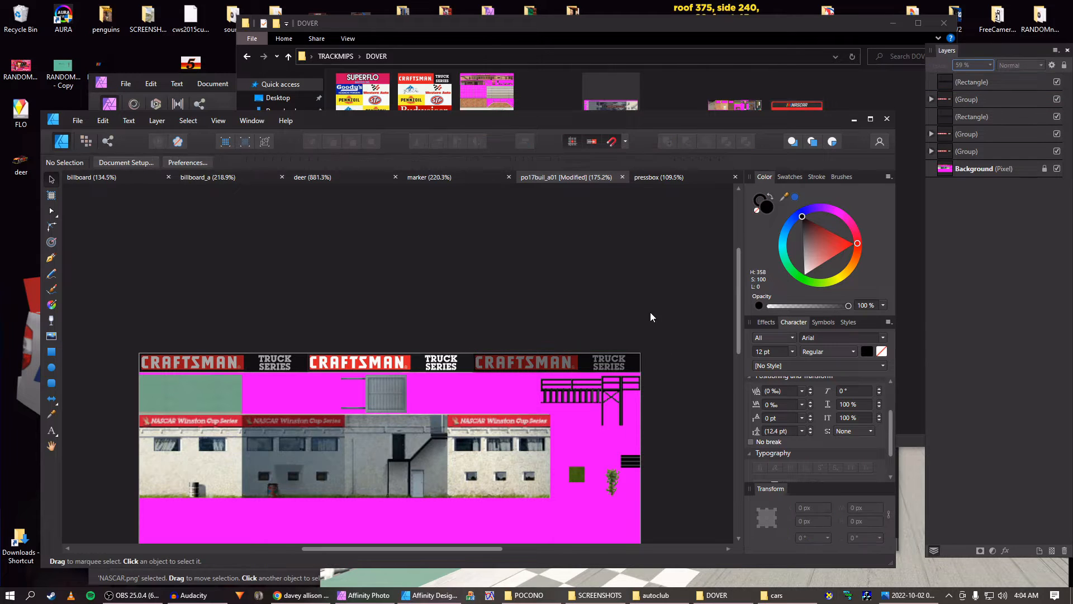
Duplicate the middle banner group and move the copy over the building's leftmost Winston Cup sign, to X 0 px, Y 62 px
click(342, 365)
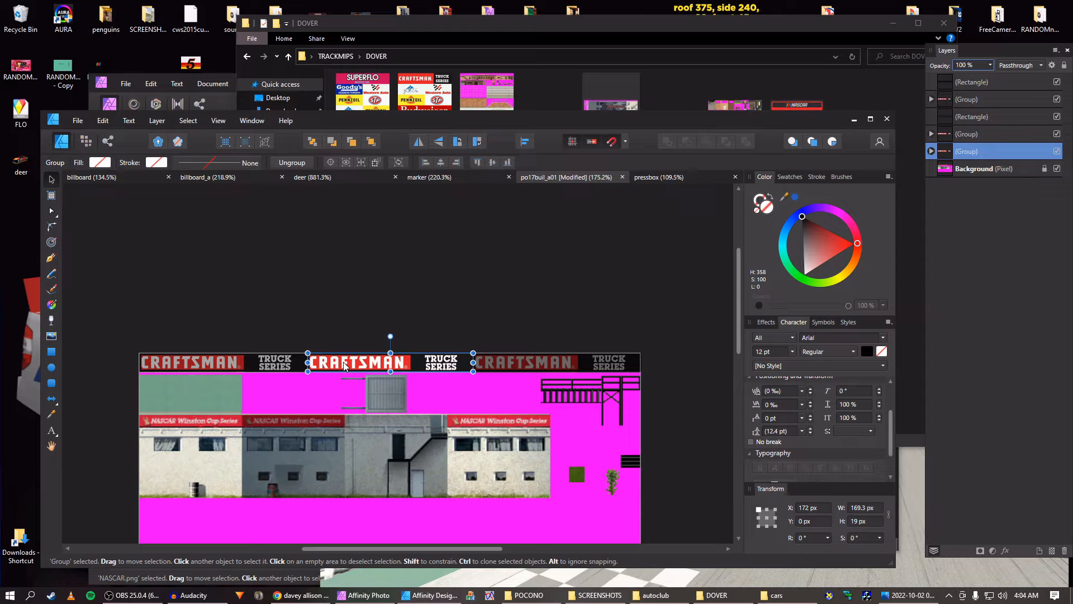
key(ctrl+j)
drag(344, 365, 226, 433)
scroll(219, 440, up, 4)
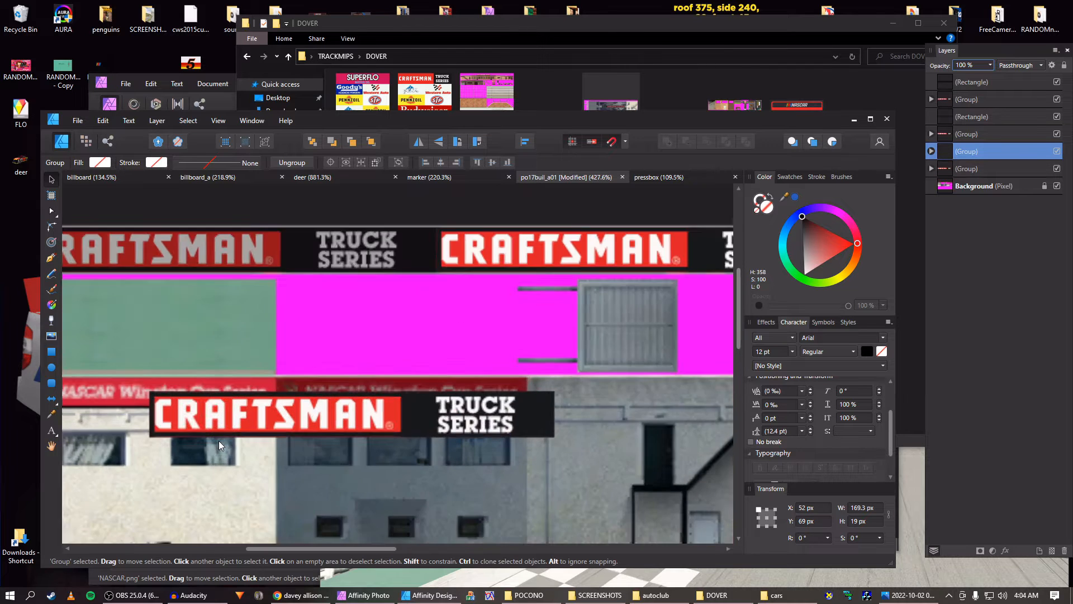
drag(344, 418, 265, 401)
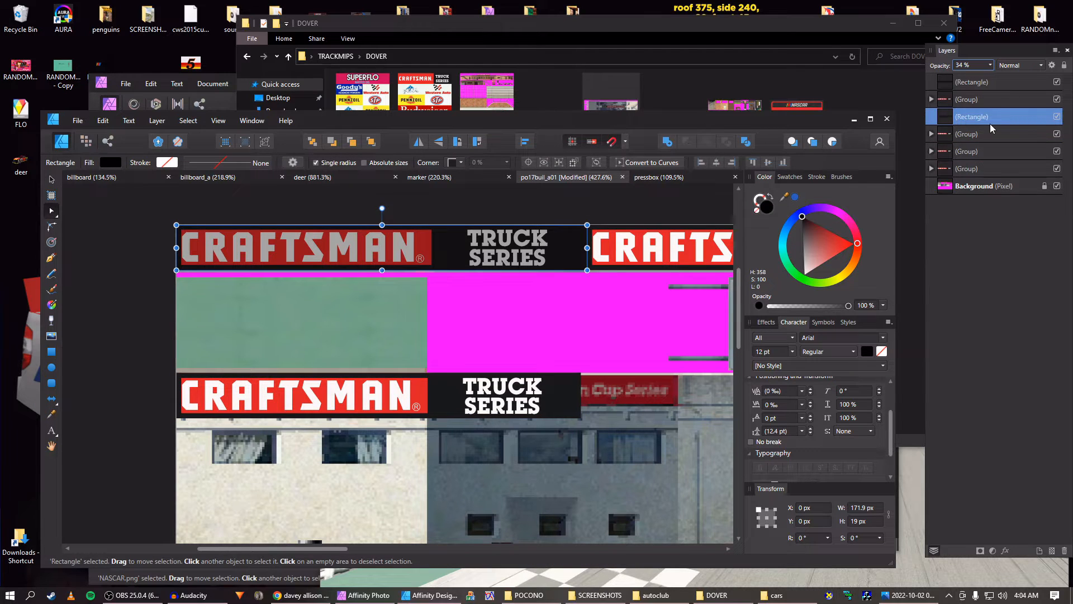
Nudge the CRAFTSMAN lettering slightly right within its red box in the upper-left banner and in the building banner copy
click(932, 134)
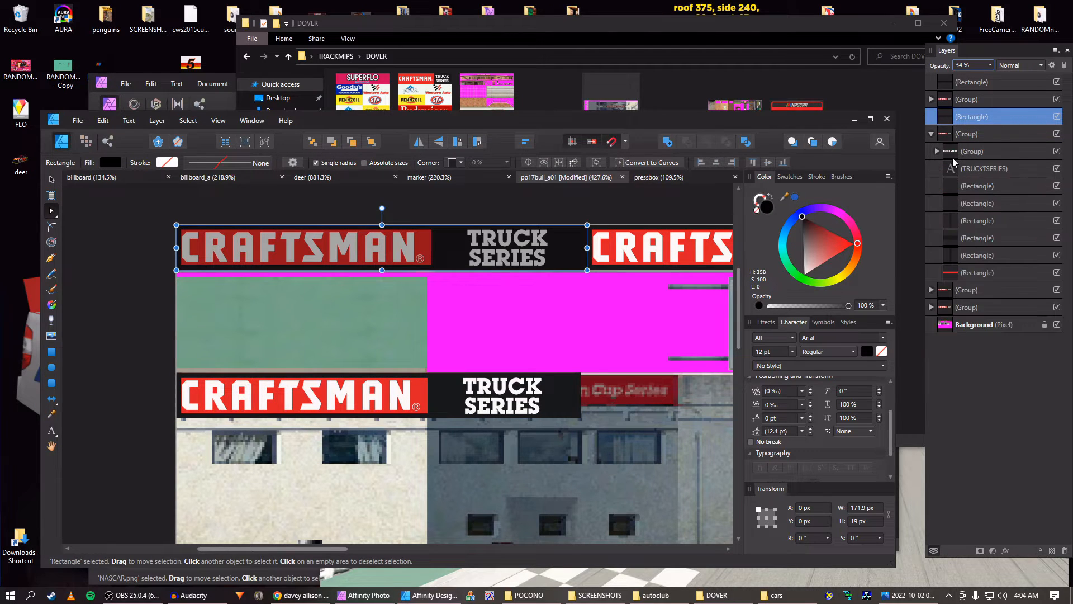
click(952, 158)
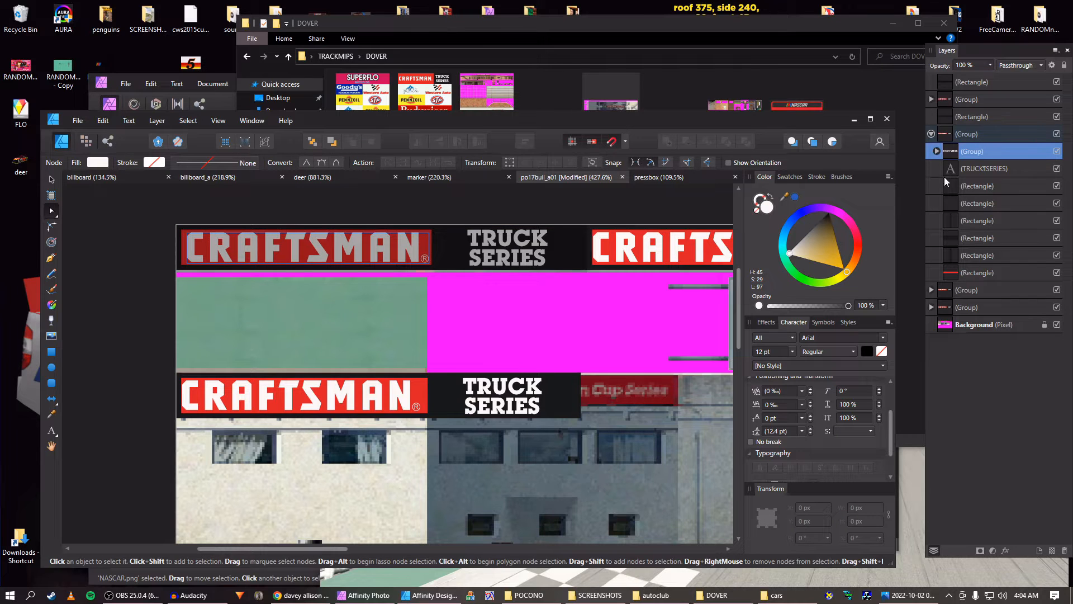
click(937, 137)
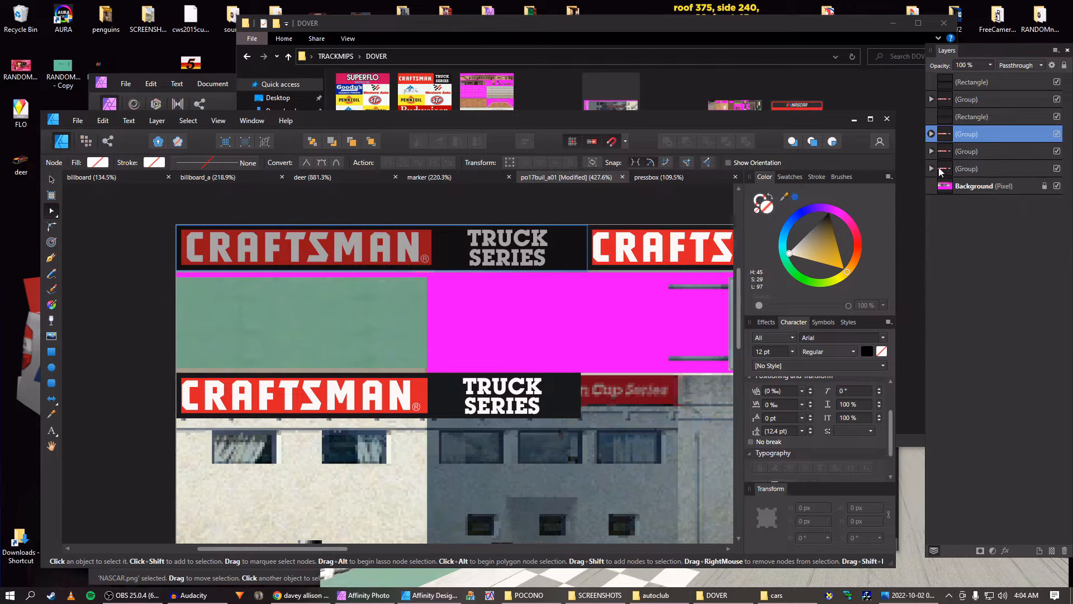
click(932, 134)
click(933, 152)
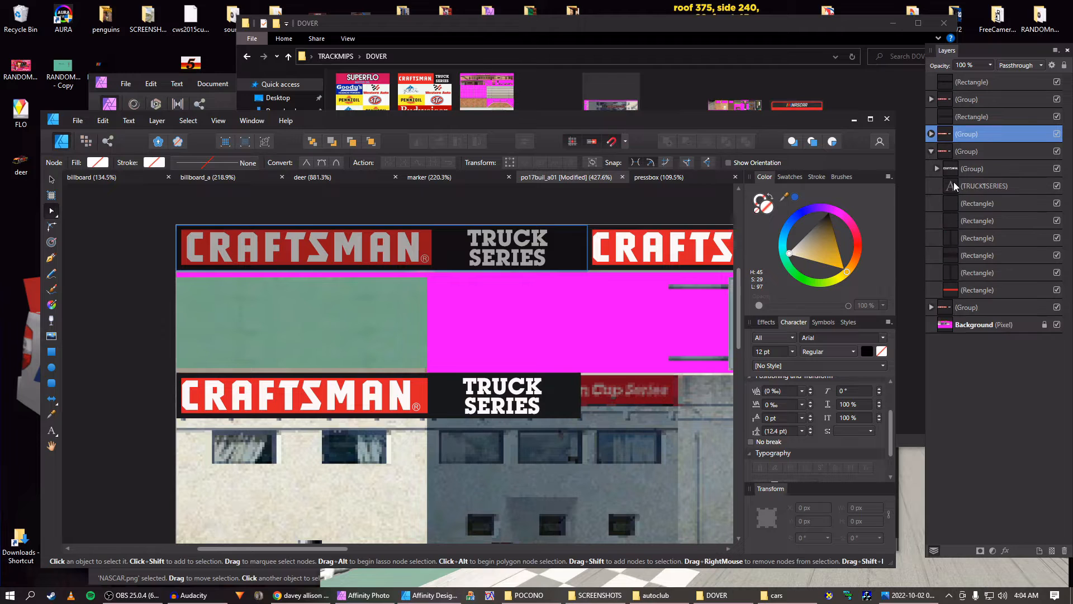
click(951, 169)
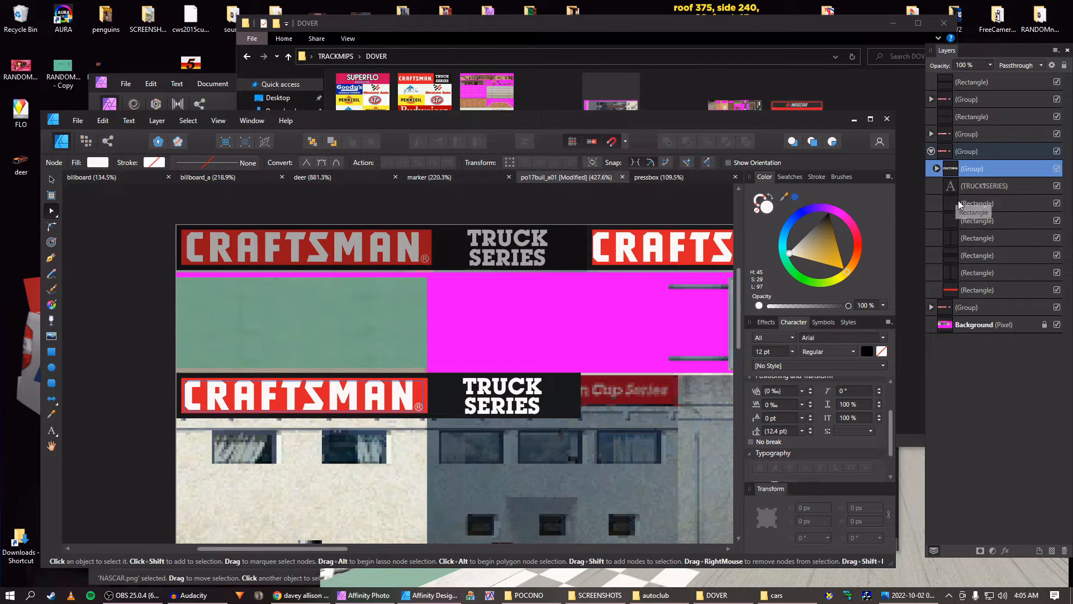
click(932, 152)
Nudge the CRAFTSMAN lettering slightly right within its red box in the middle and right banners of the top strip
click(931, 169)
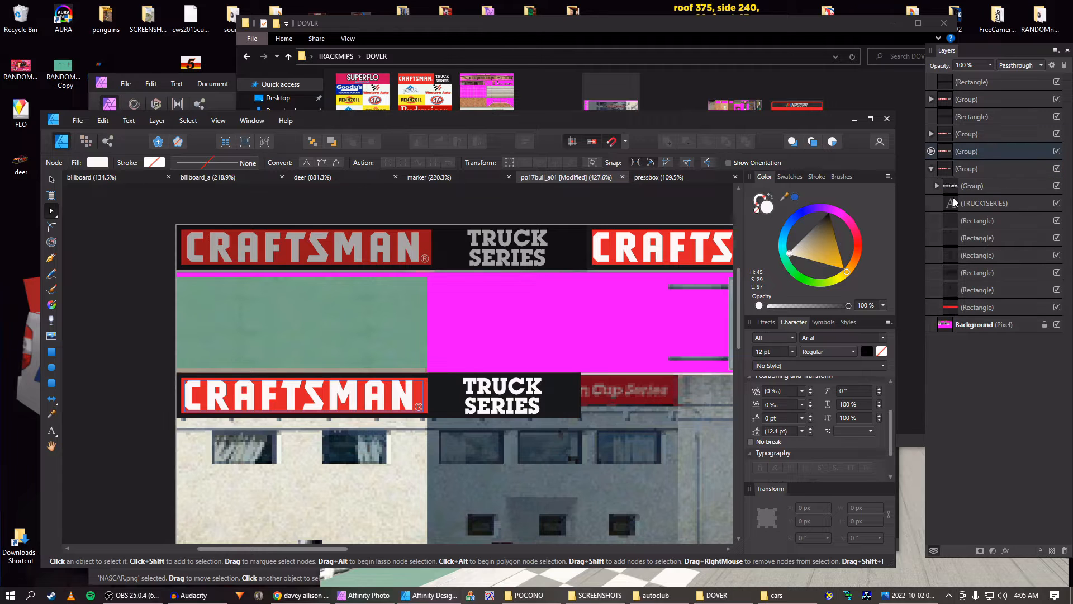
click(947, 186)
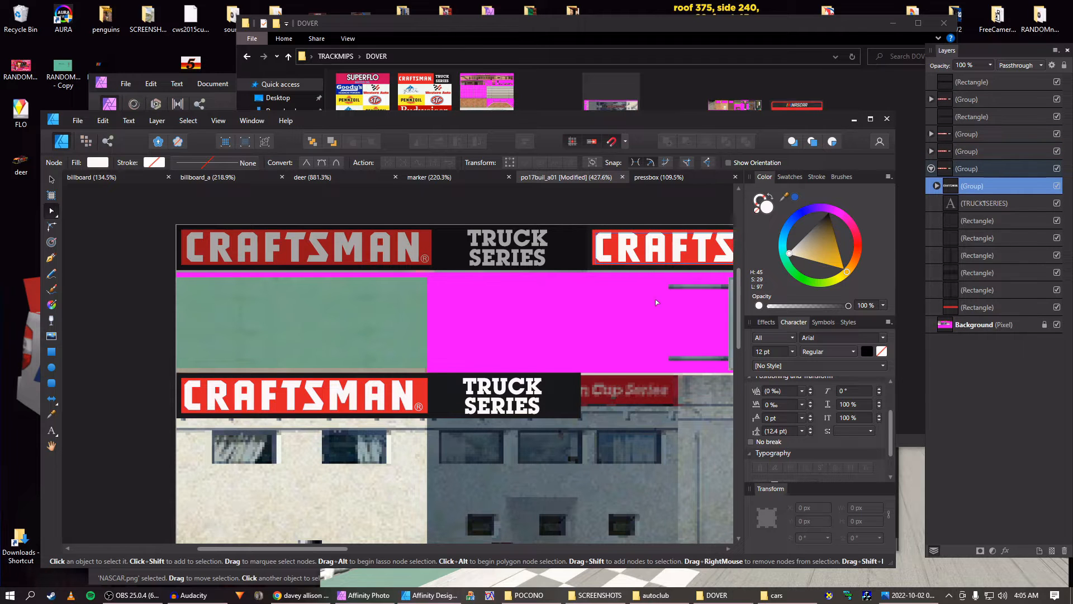
drag(637, 304, 198, 319)
drag(636, 280, 381, 325)
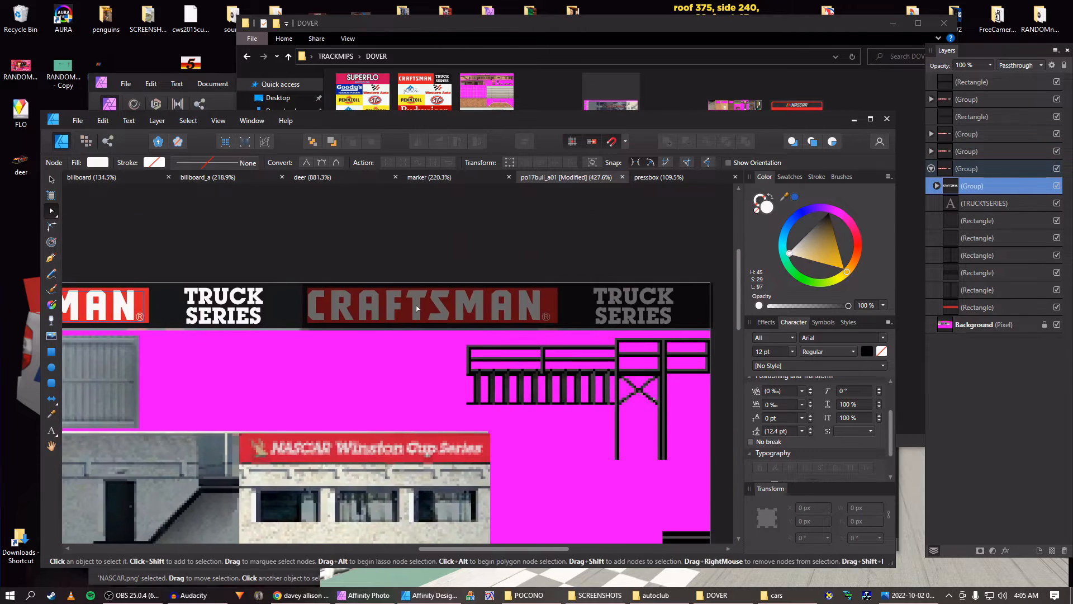
click(931, 99)
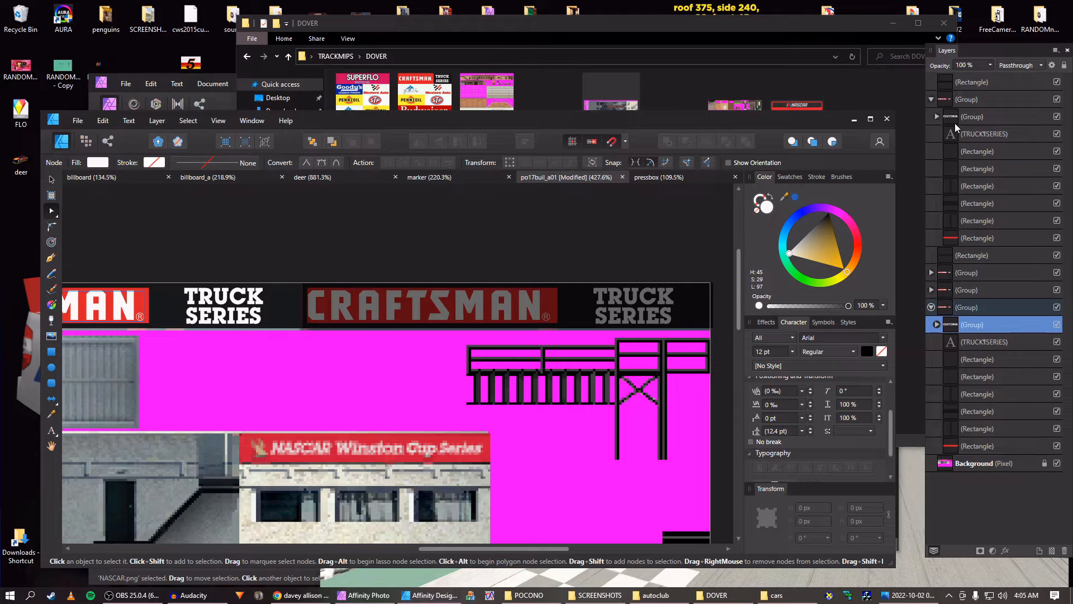
click(955, 122)
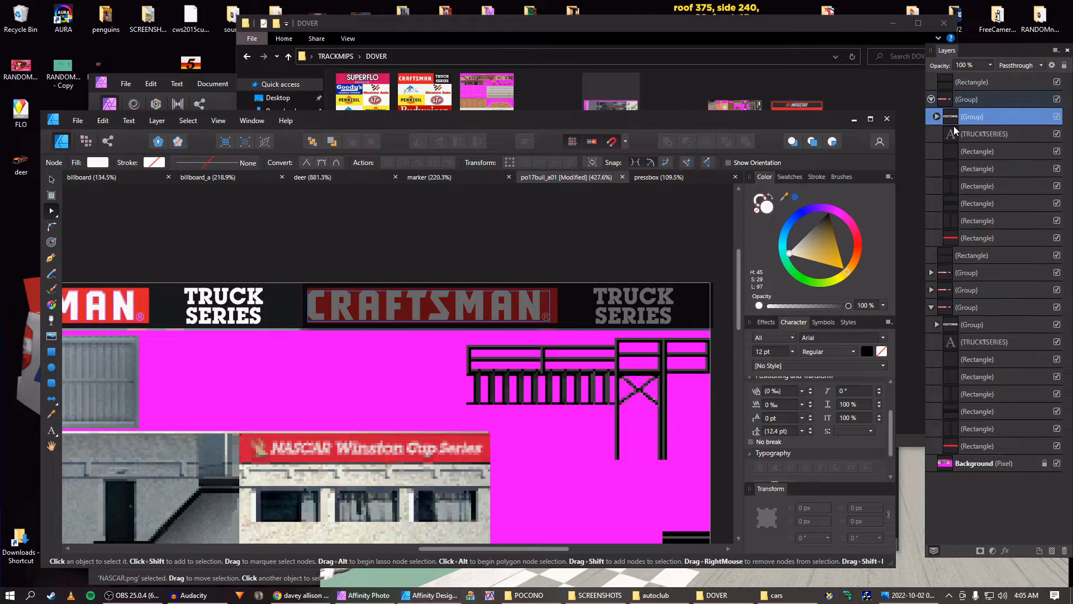
click(931, 99)
Scale the building banner copy down proportionally to about 103 px wide and 11.6 px high, fitting the leftmost sign
drag(175, 514, 564, 314)
drag(339, 378, 553, 444)
drag(443, 411, 584, 421)
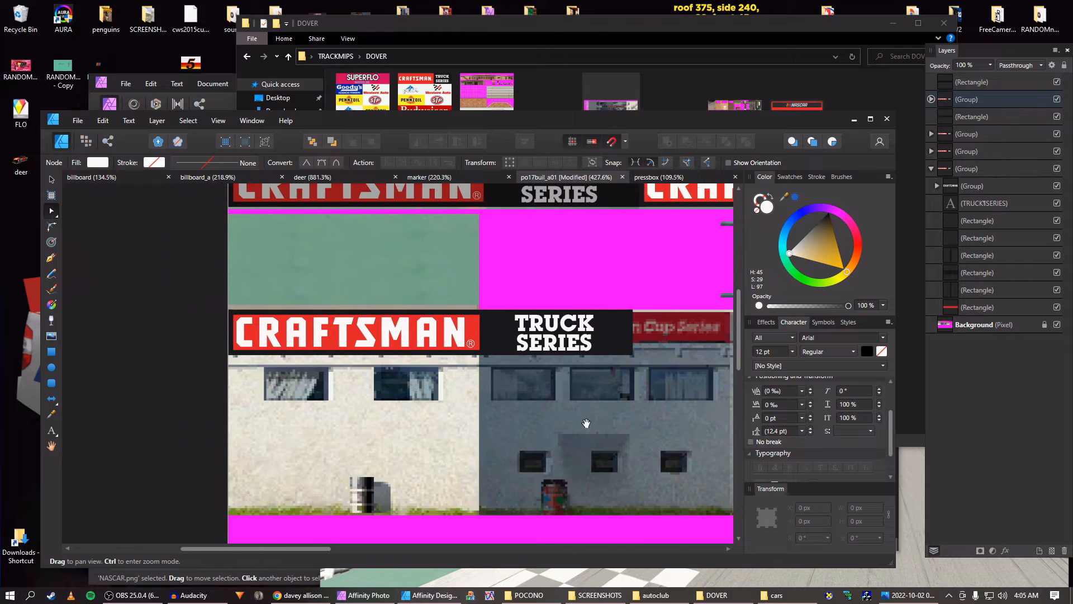
scroll(440, 358, up, 1)
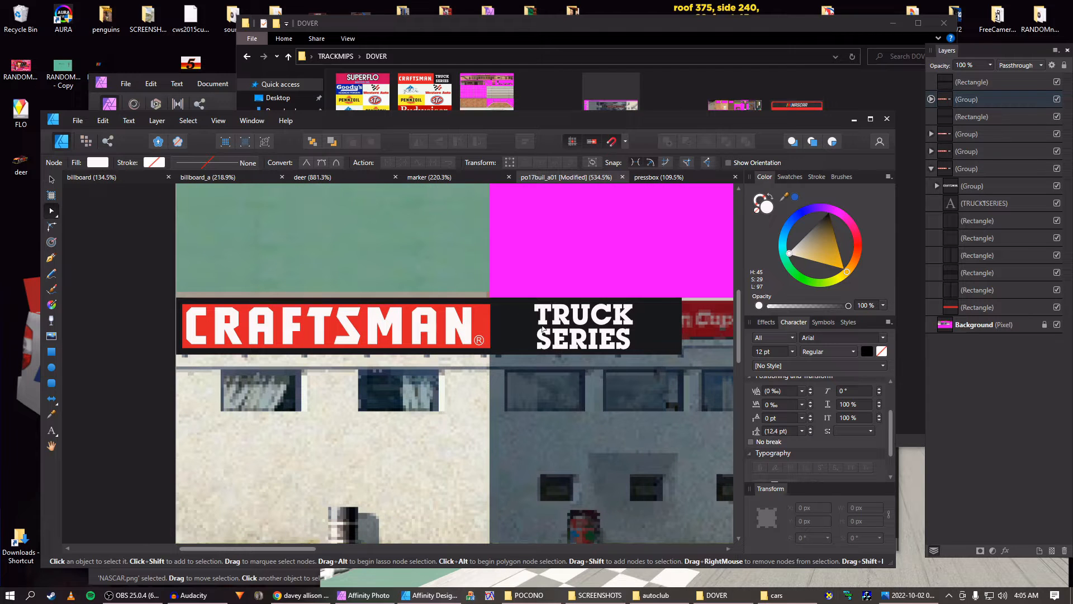
key(b)
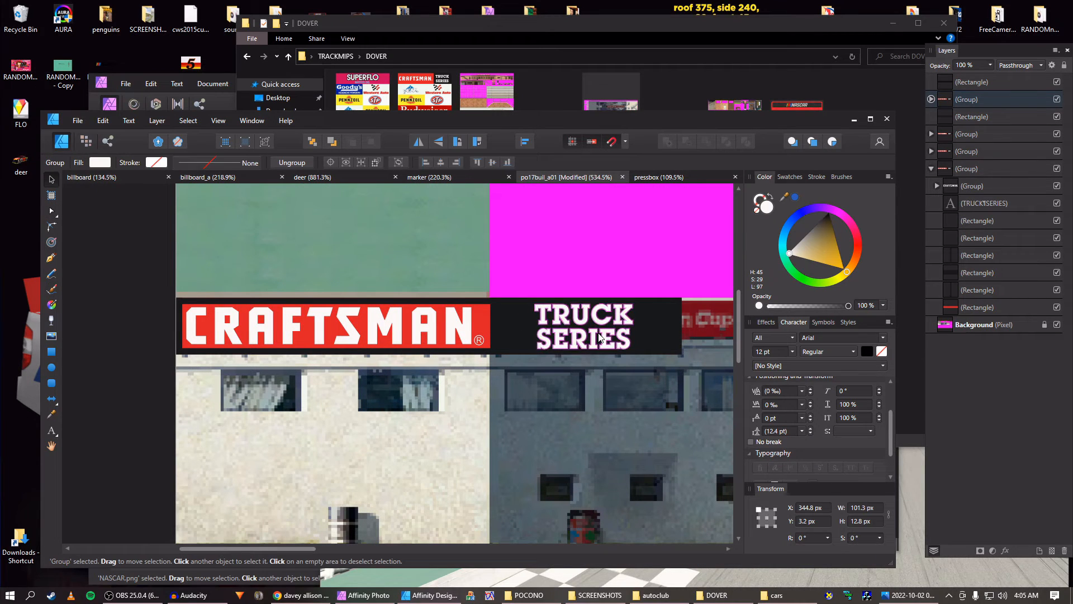
key(v)
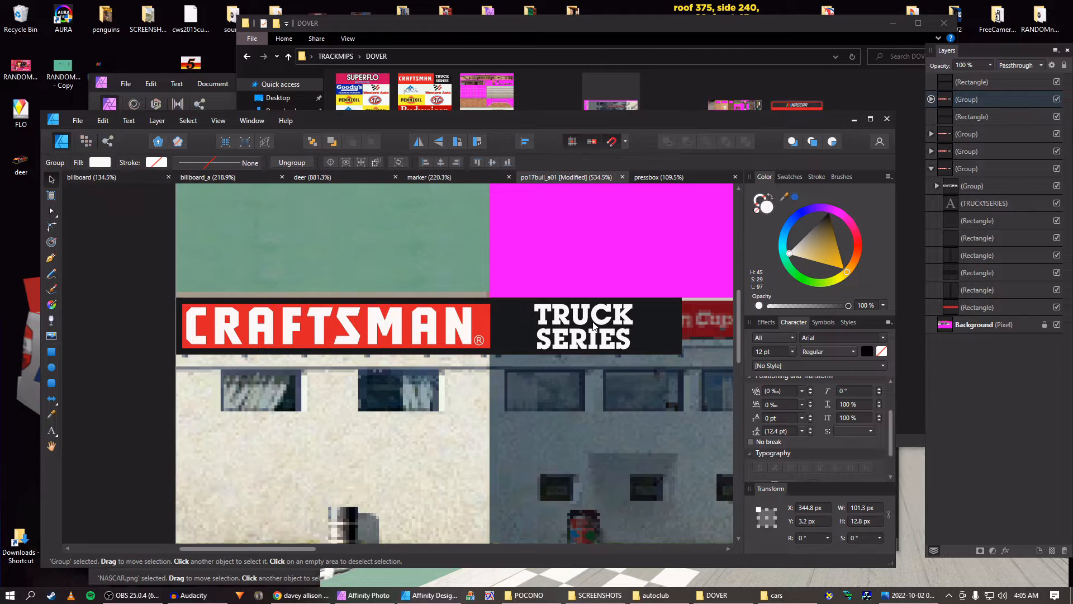
click(594, 328)
click(931, 169)
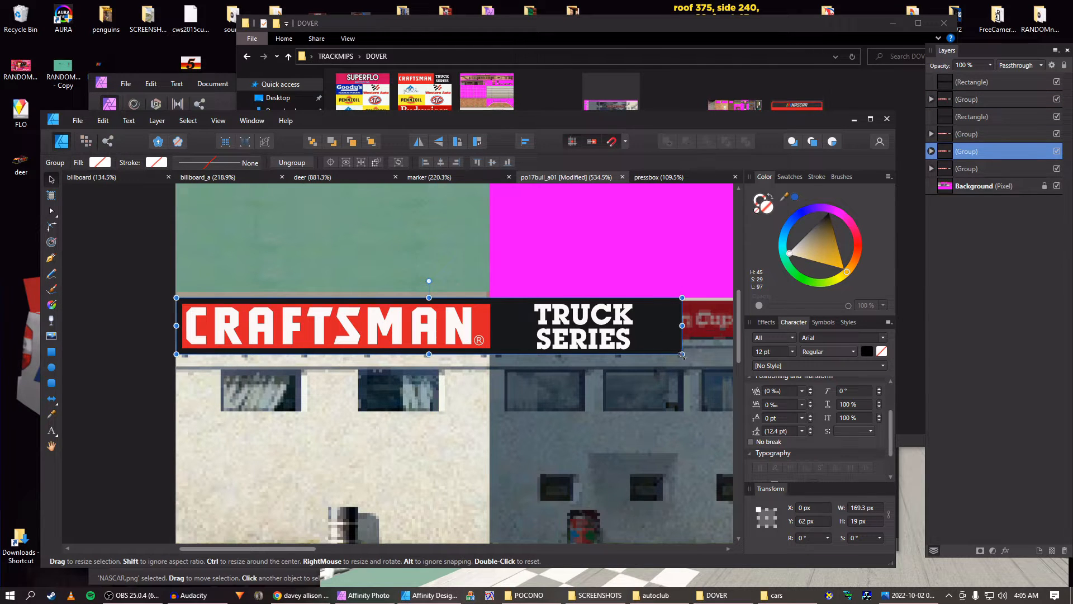
drag(682, 354, 484, 333)
scroll(471, 330, up, 3)
Move the building banner down to Y 63 px and resize it proportionally to 98 px wide and 11 px high
key(Down)
key(Down)
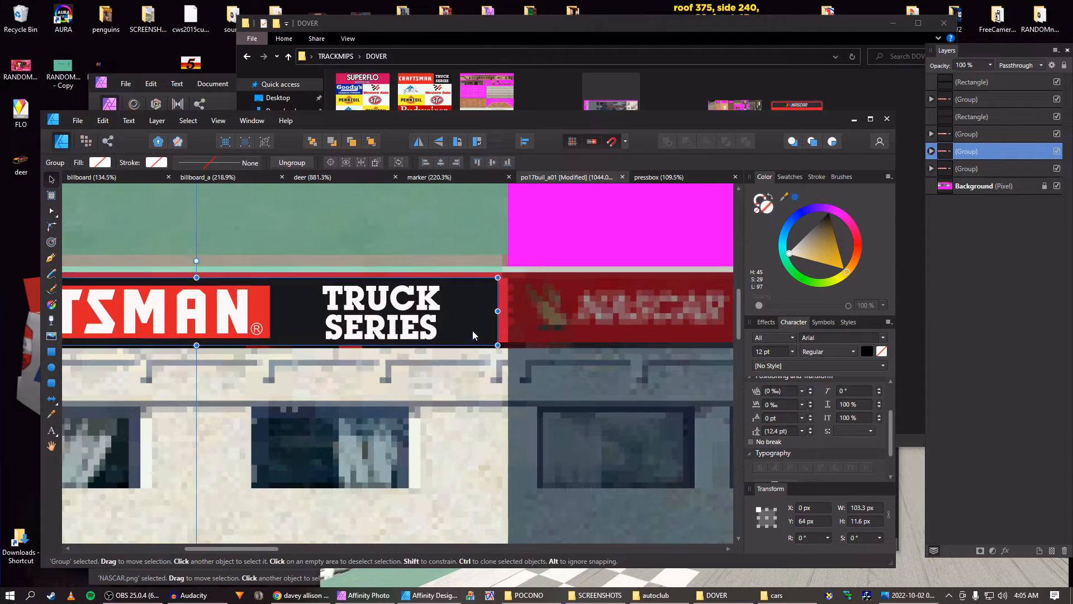
key(Up)
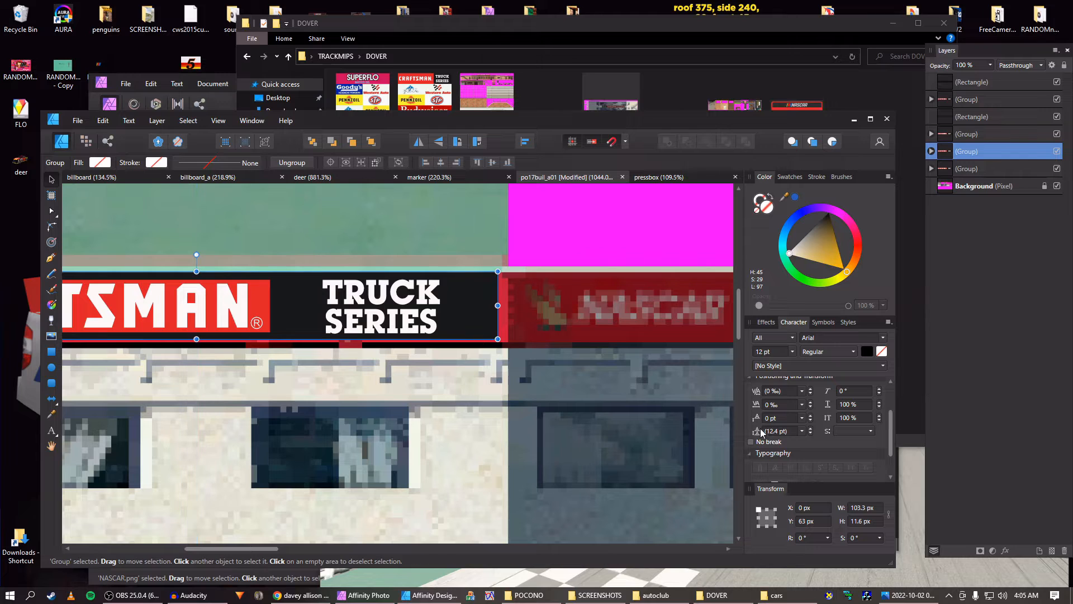
scroll(872, 523, up, 1)
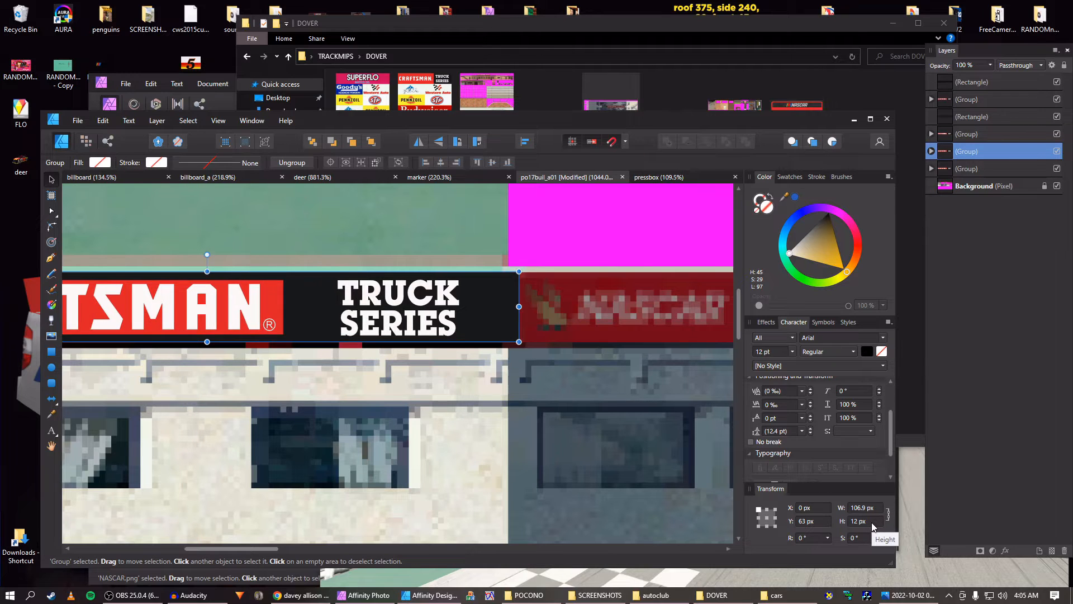
scroll(872, 523, down, 1)
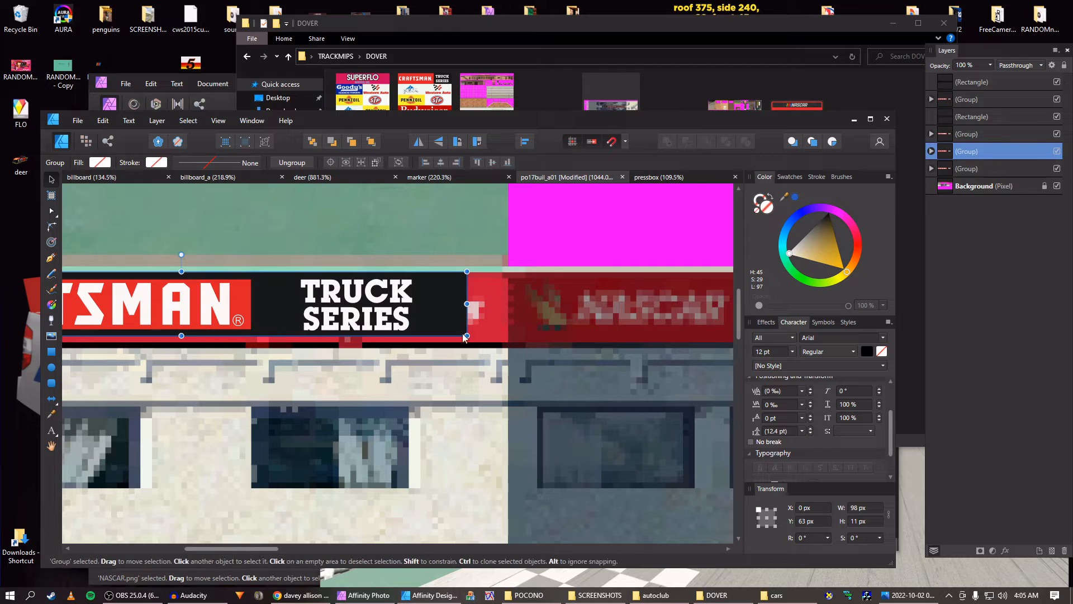
Enlarge the leftmost building banner to 105 px wide and 12 px high so it covers the whole sign
drag(468, 338, 511, 350)
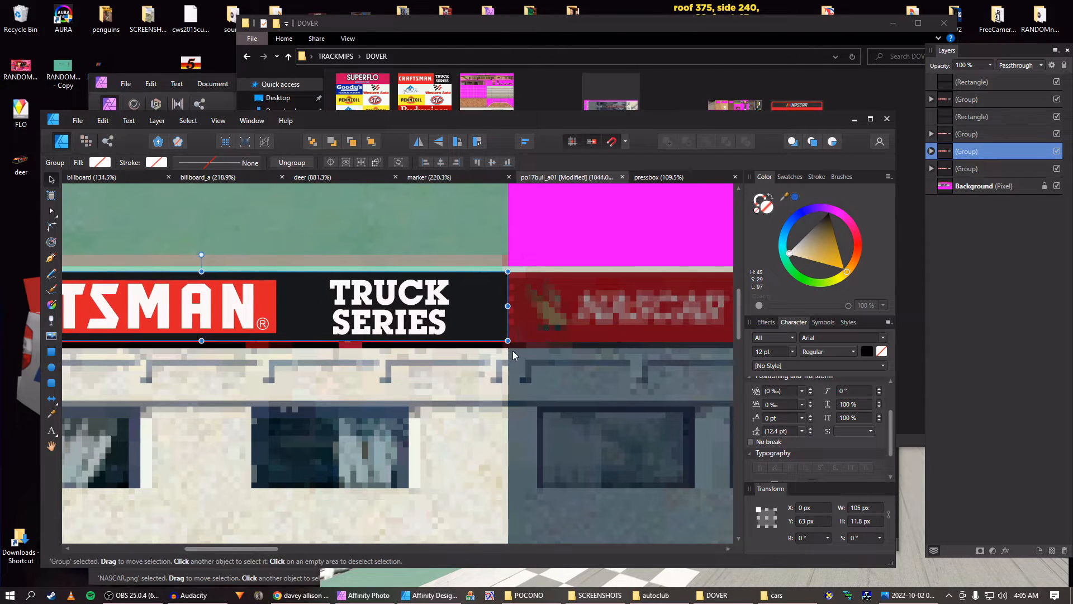
drag(410, 383, 637, 368)
scroll(408, 319, up, 2)
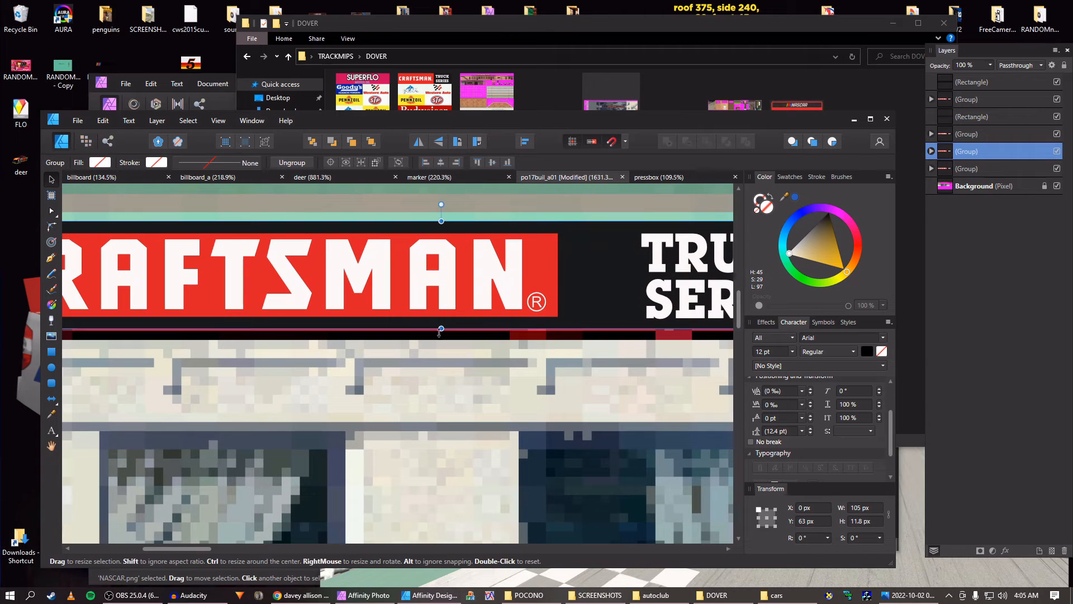
drag(441, 330, 444, 335)
scroll(450, 352, up, 2)
scroll(451, 352, up, 1)
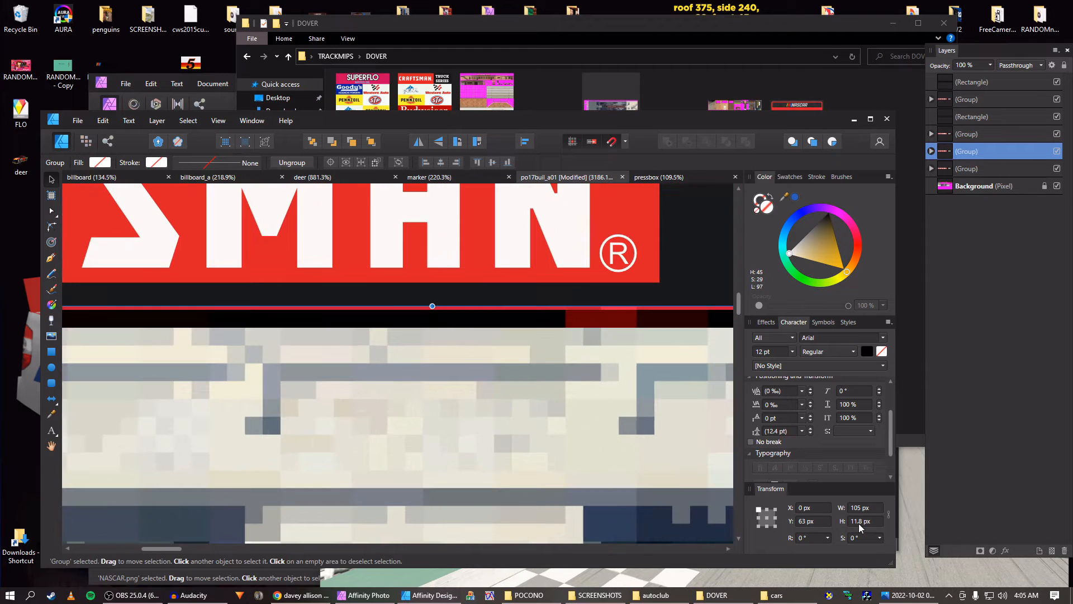
scroll(858, 523, up, 1)
scroll(565, 343, down, 6)
drag(596, 325, 451, 345)
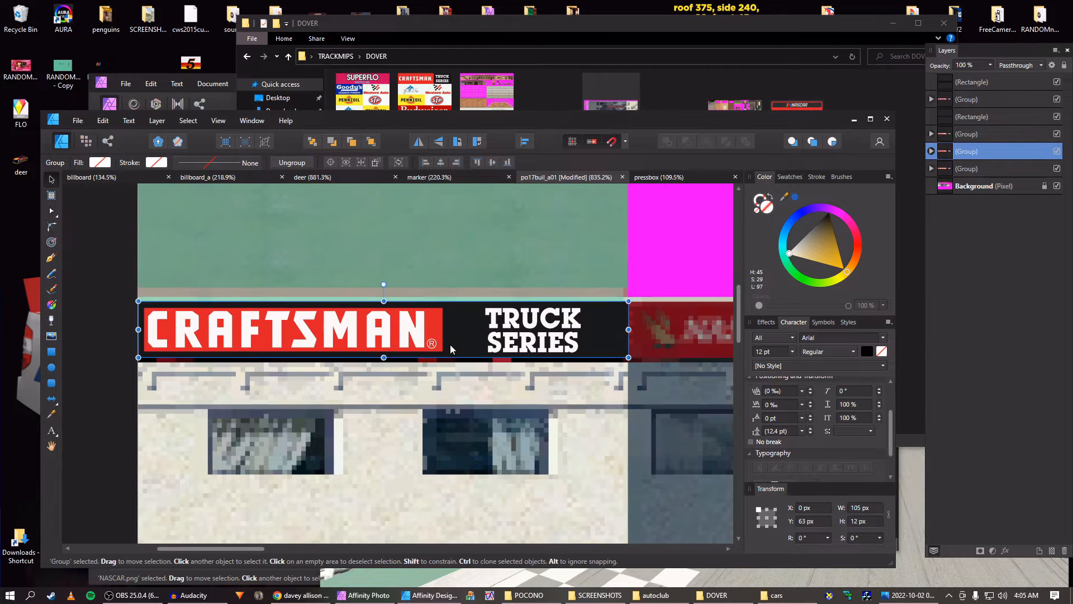
Duplicate the leftmost building banner and move the copy to X 315 px over the rightmost Winston Cup sign
scroll(453, 345, down, 4)
drag(535, 337, 286, 321)
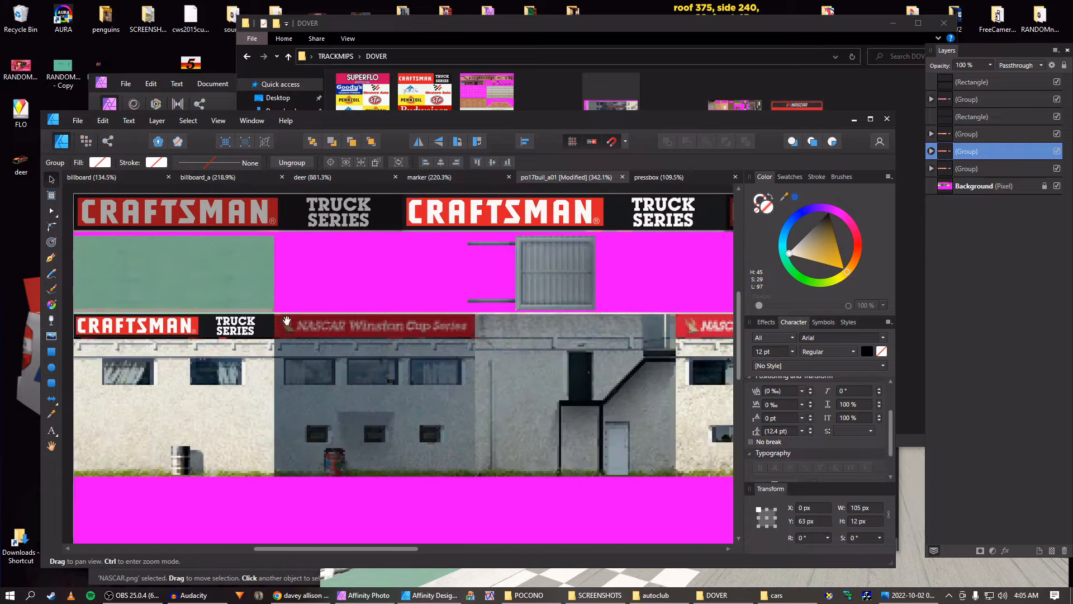
scroll(336, 312, down, 1)
key(ctrl+j)
key(shift+Right)
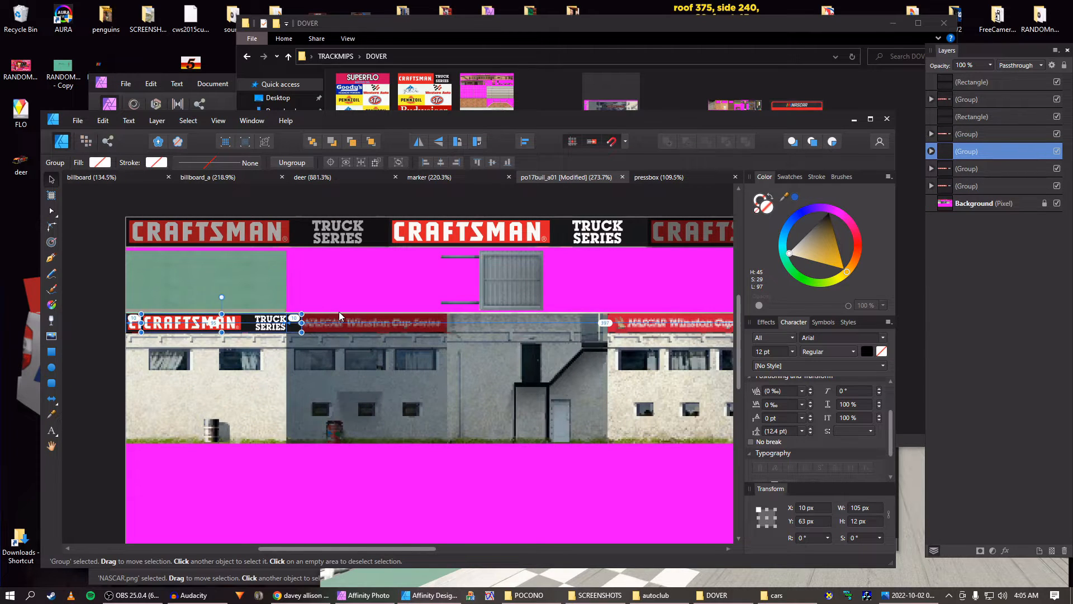
key(shift+Right)
key(shift+Right)
key(shift+Right)
key(shift+Right)
key(shift+Right)
key(shift+Right)
key(shift+Right)
key(shift+Right)
key(shift+Right)
key(shift+Right)
key(shift+Right)
key(shift+Right)
key(shift+Right)
key(shift+Right)
key(shift+Right)
key(shift+Right)
key(shift+Right)
key(shift+Right)
key(shift+Right)
key(shift+Right)
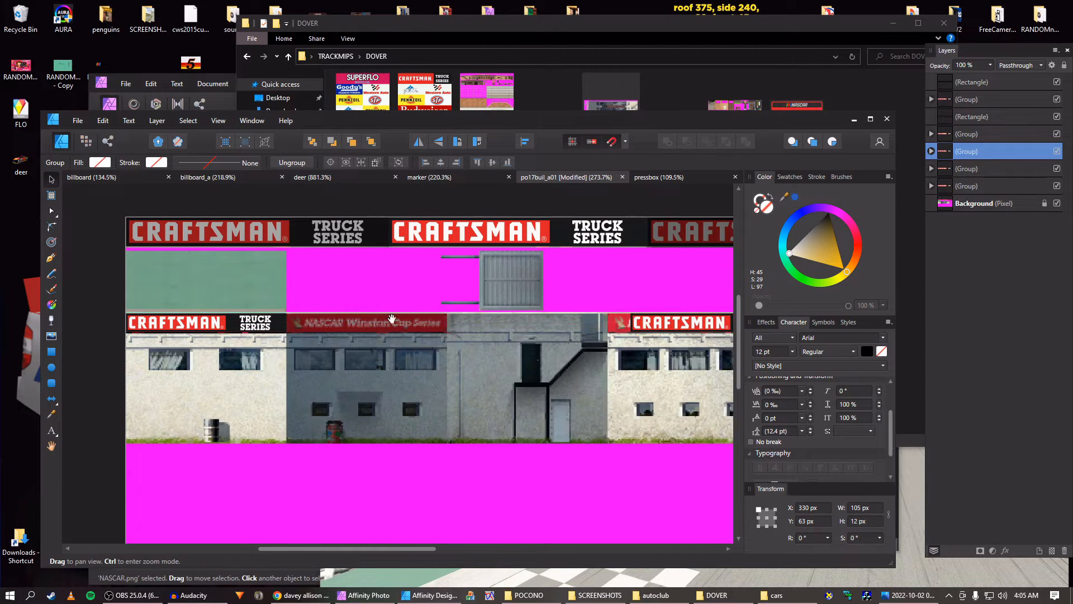
scroll(391, 319, up, 5)
key(shift+Left)
key(shift+Left)
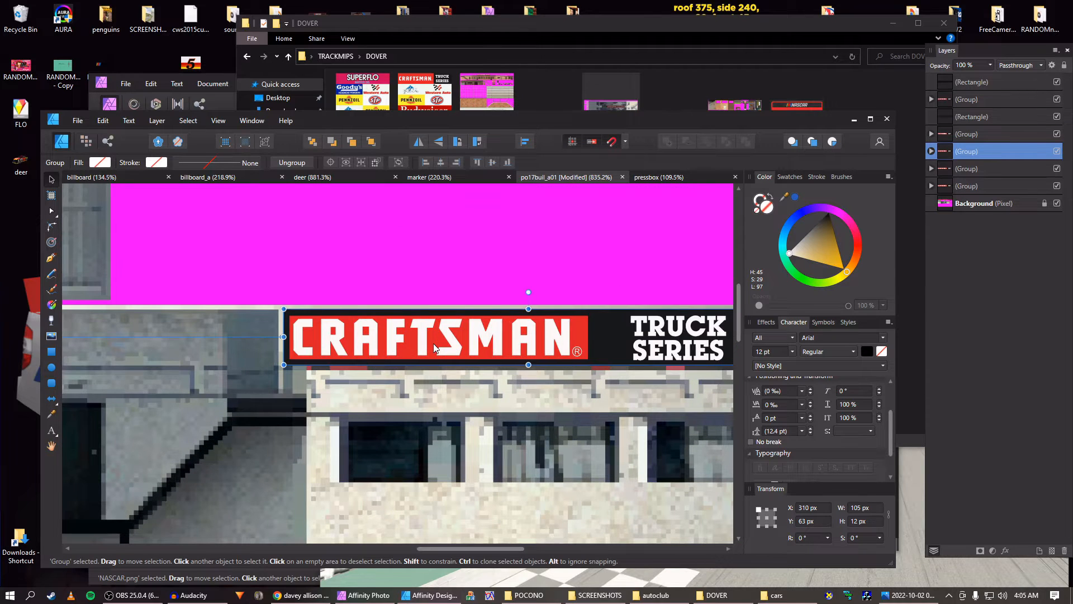
key(Right)
key(Right)
key(Right)
key(Right)
key(Right)
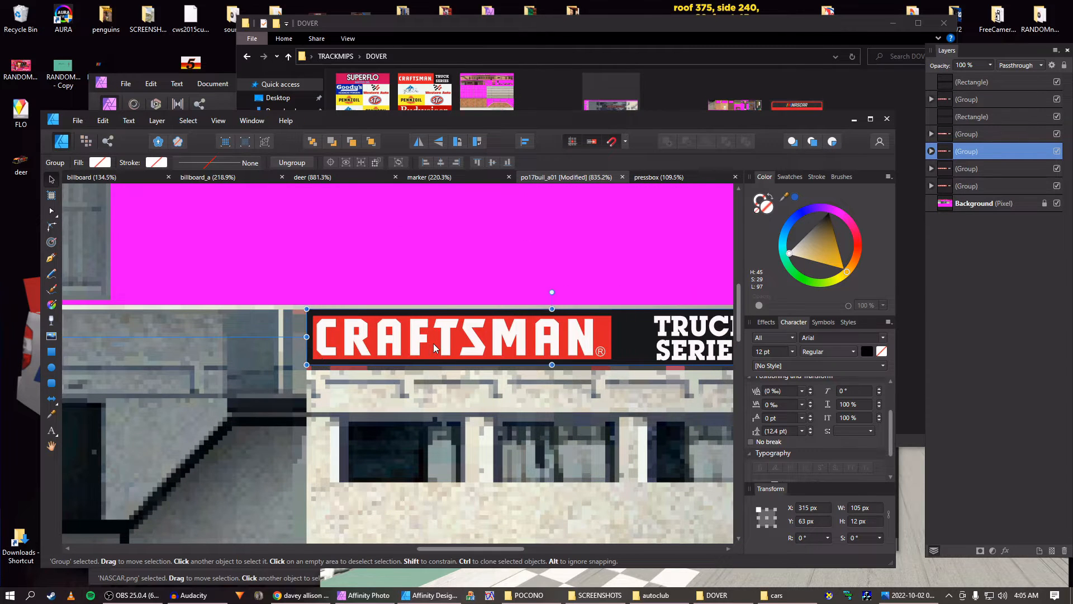
drag(650, 347, 426, 365)
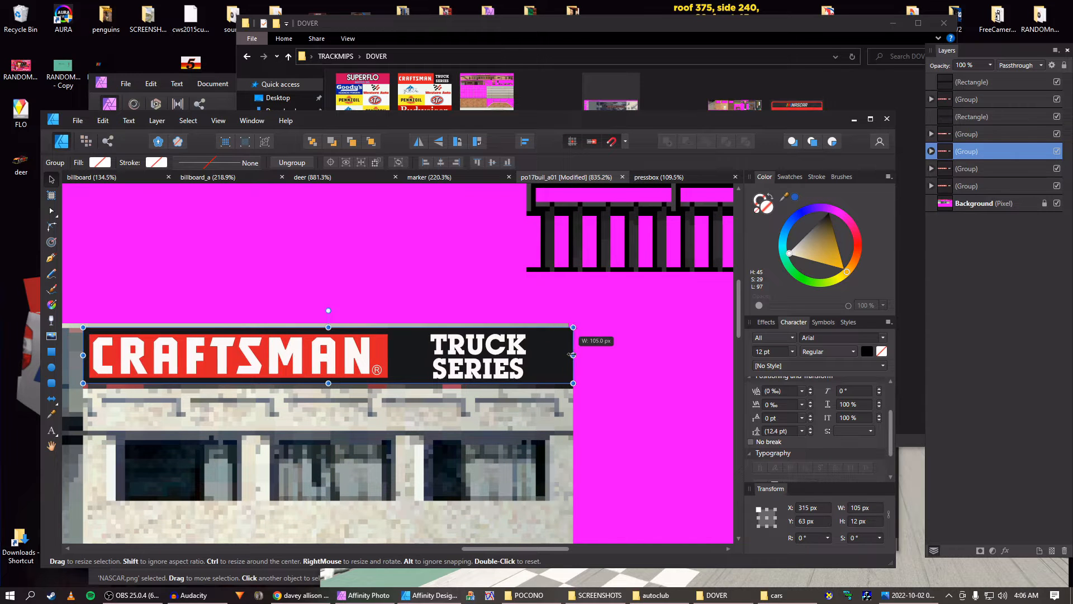
Duplicate the right building banner and move the copy to X 105 px over the shaded wall's Winston Cup sign
scroll(453, 372, down, 5)
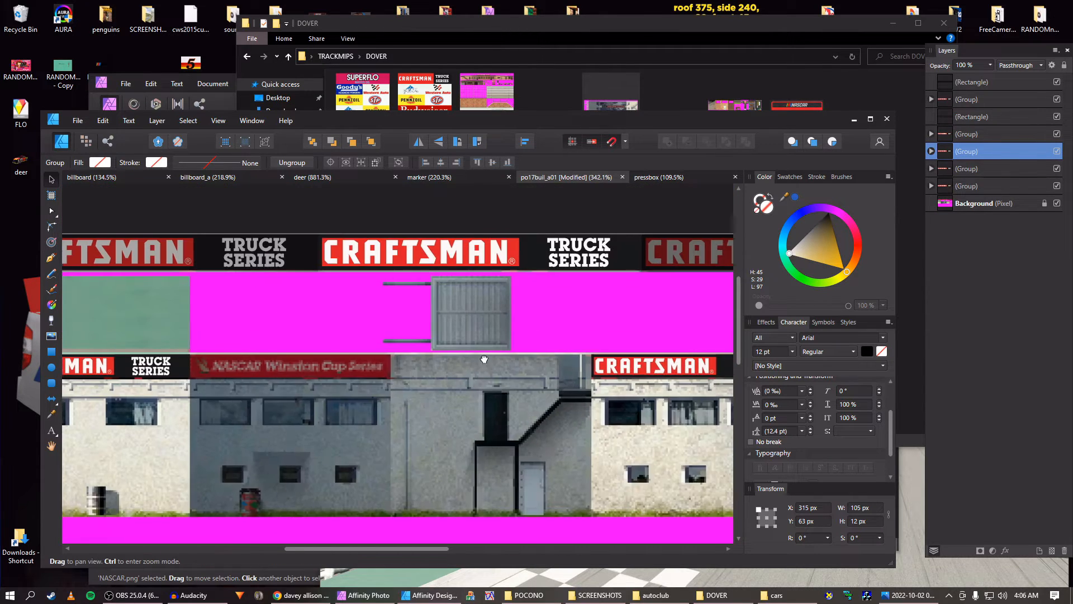
key(ctrl+j)
key(shift+Left)
key(shift+Left)
key(shift+Left)
key(shift+Left)
key(shift+Left)
key(shift+Left)
key(shift+Left)
key(shift+Left)
key(shift+Left)
key(shift+Left)
key(shift+Left)
key(shift+Left)
key(shift+Left)
key(shift+Left)
key(shift+Left)
key(shift+Left)
key(shift+Left)
key(shift+Left)
key(shift+Left)
key(shift+Left)
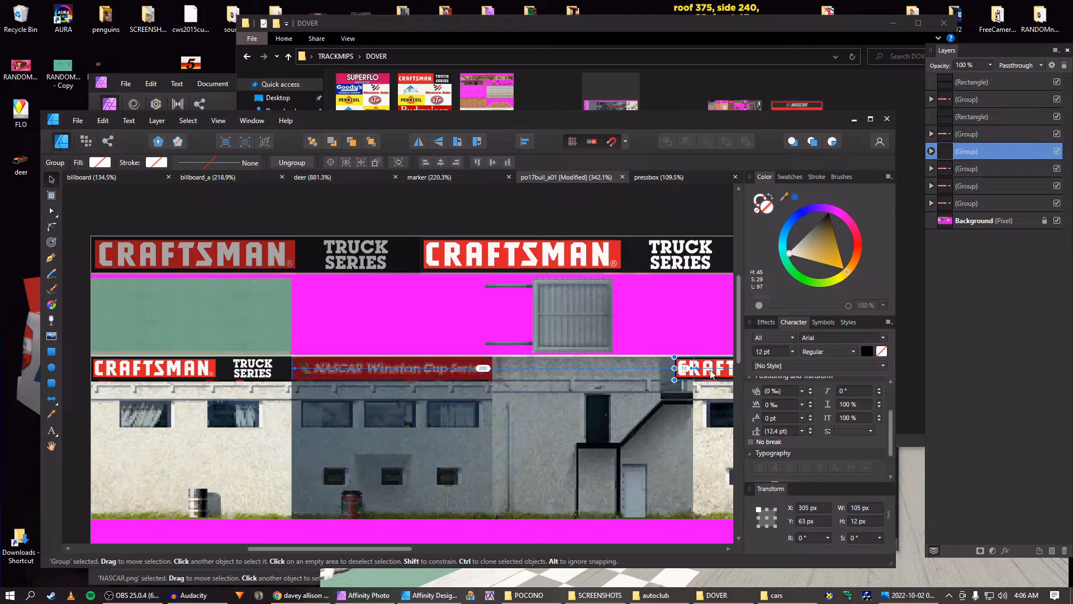
key(shift+Left)
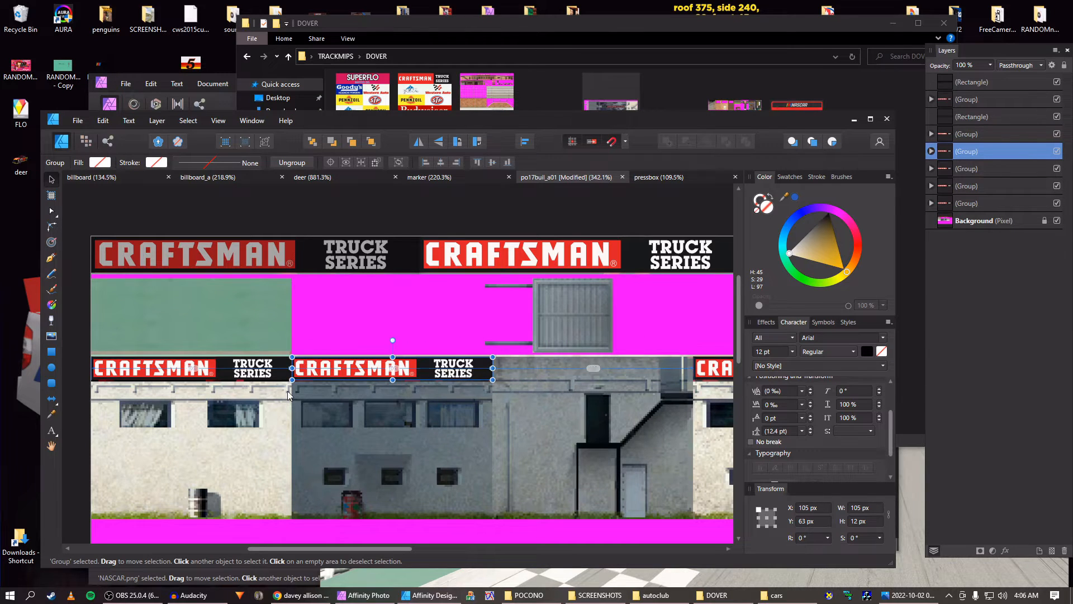
scroll(340, 344, up, 5)
key(Left)
key(Right)
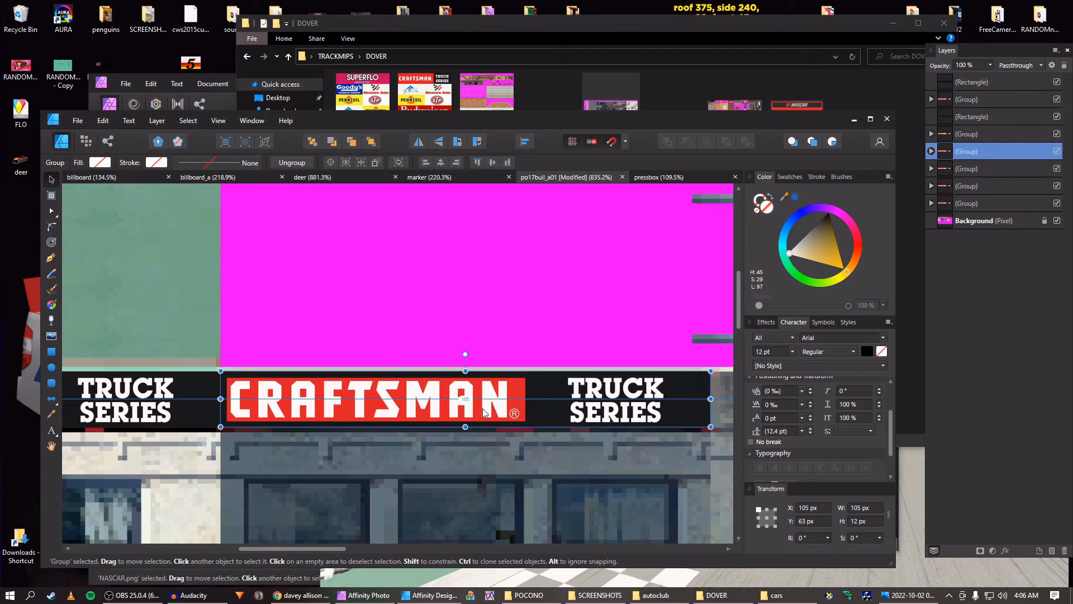
key(Up)
key(Down)
key(Right)
key(Left)
Copy the red background rectangle out of the shaded wall's banner group and paste it above that group
scroll(484, 413, down, 3)
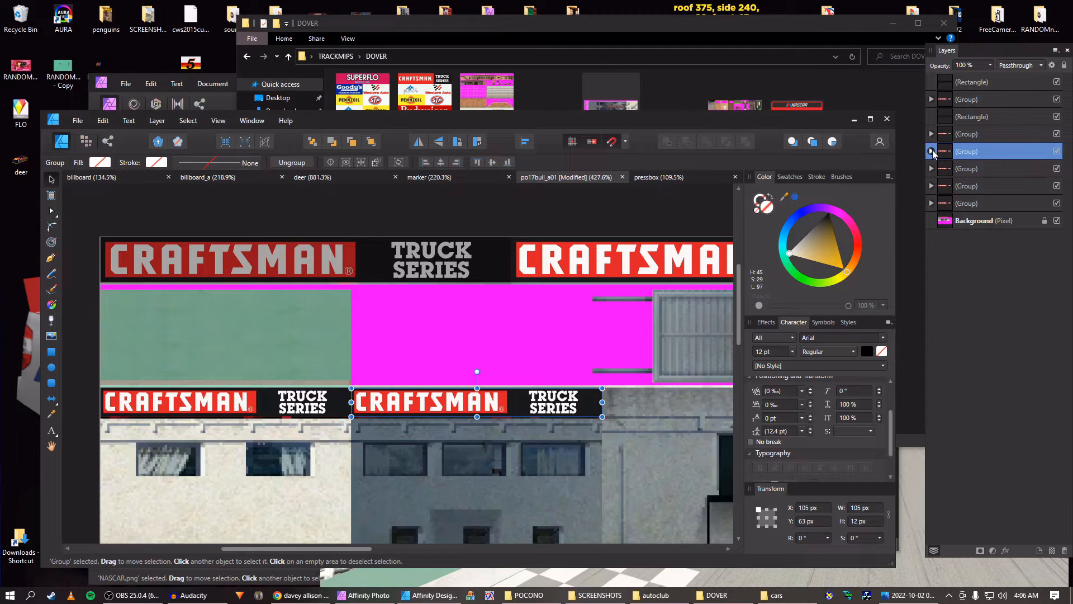
click(932, 151)
click(953, 291)
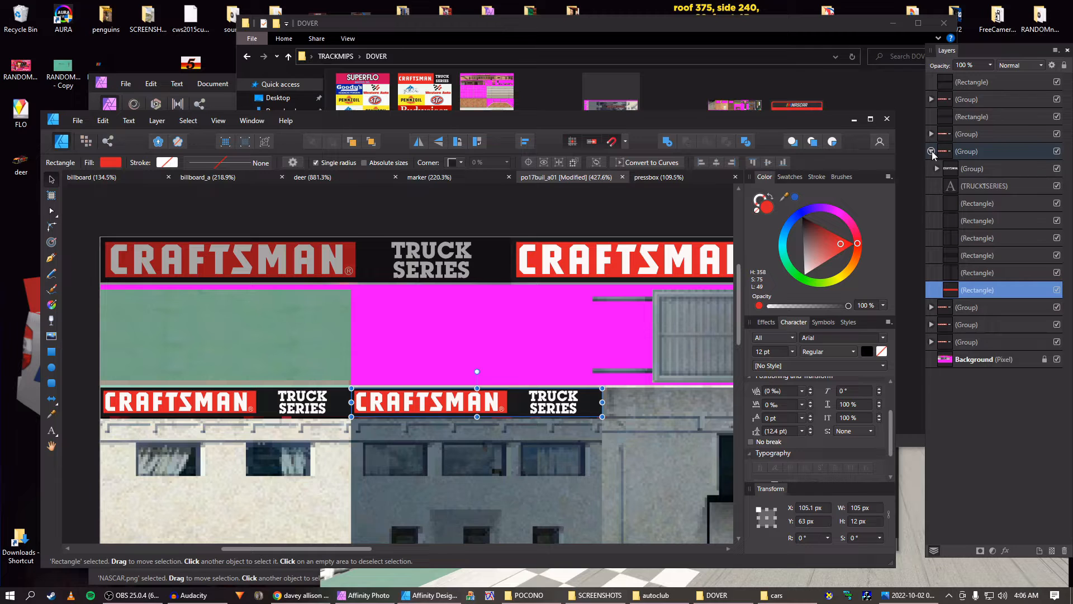
click(932, 151)
click(948, 155)
key(ctrl+v)
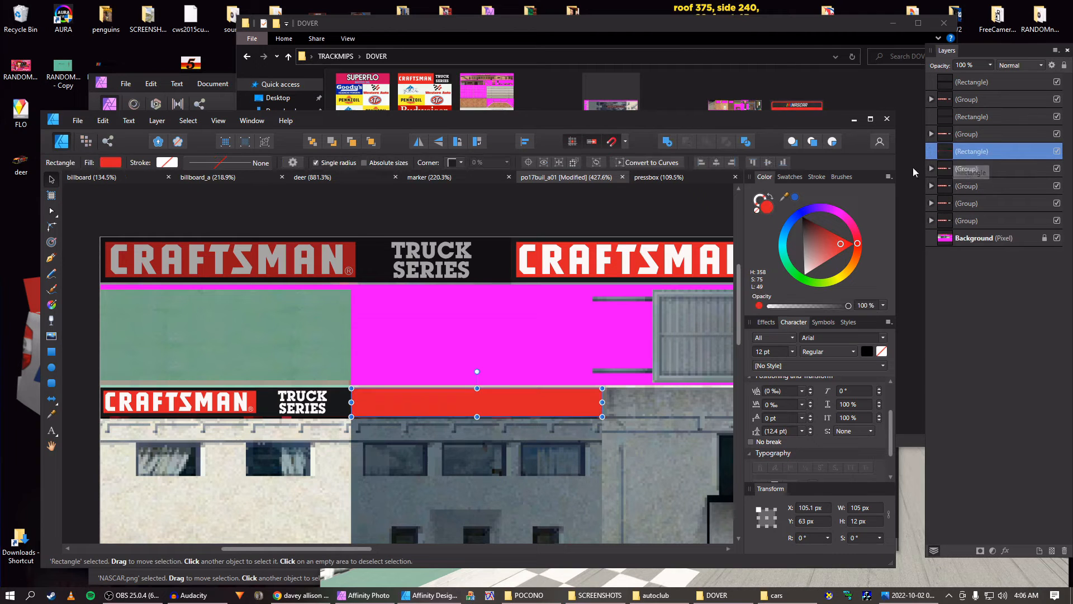
Fill the pasted rectangle with black, lower its opacity to 53% to shade the banner, and save the building texture
drag(841, 243, 802, 216)
click(991, 64)
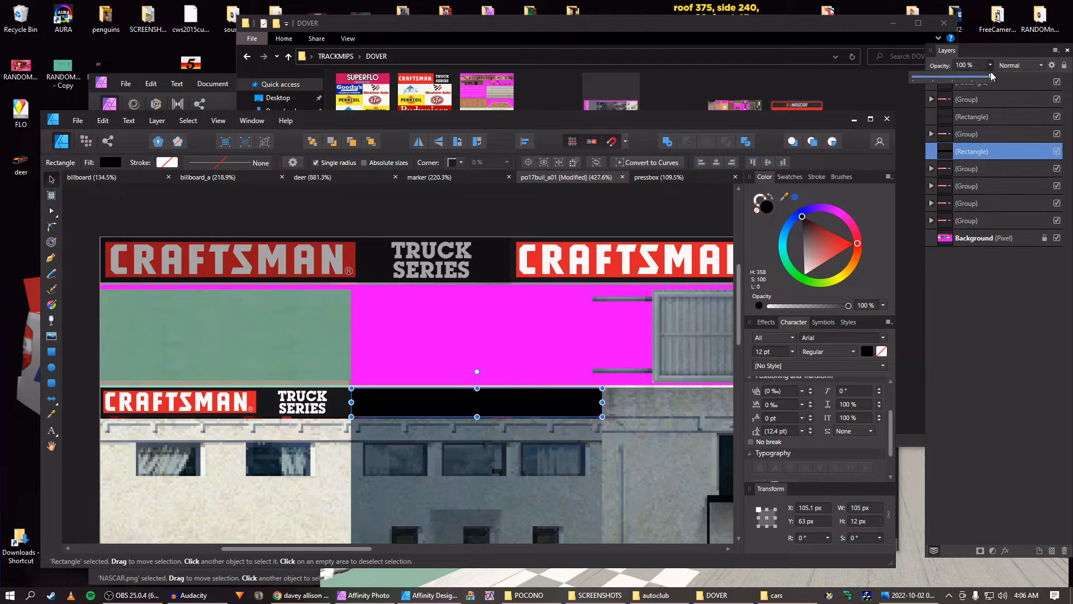
drag(993, 76, 954, 83)
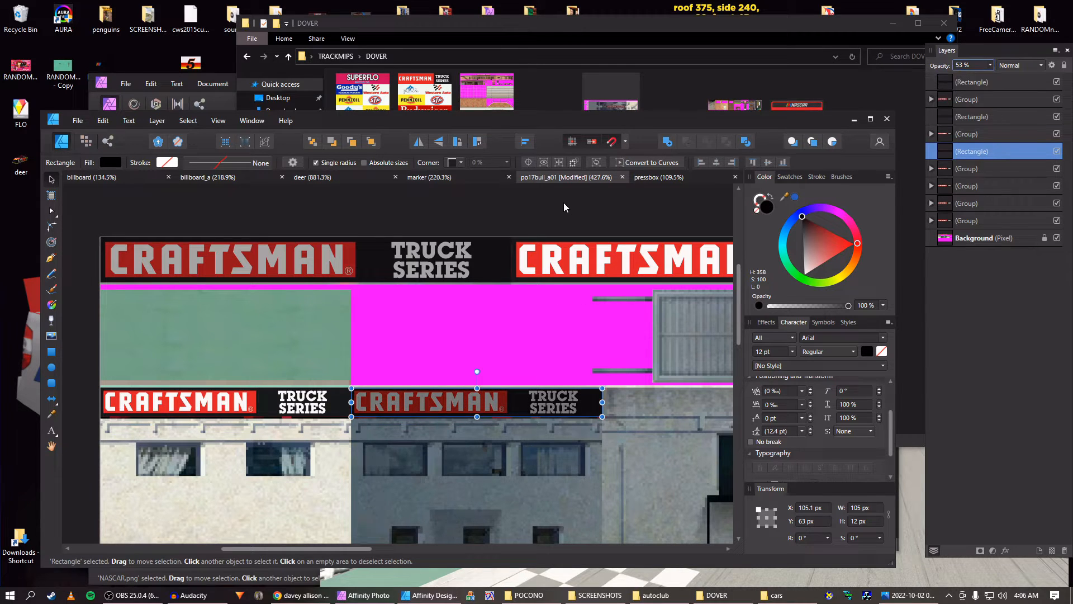
click(563, 202)
scroll(563, 235, down, 3)
key(space)
drag(617, 302, 452, 292)
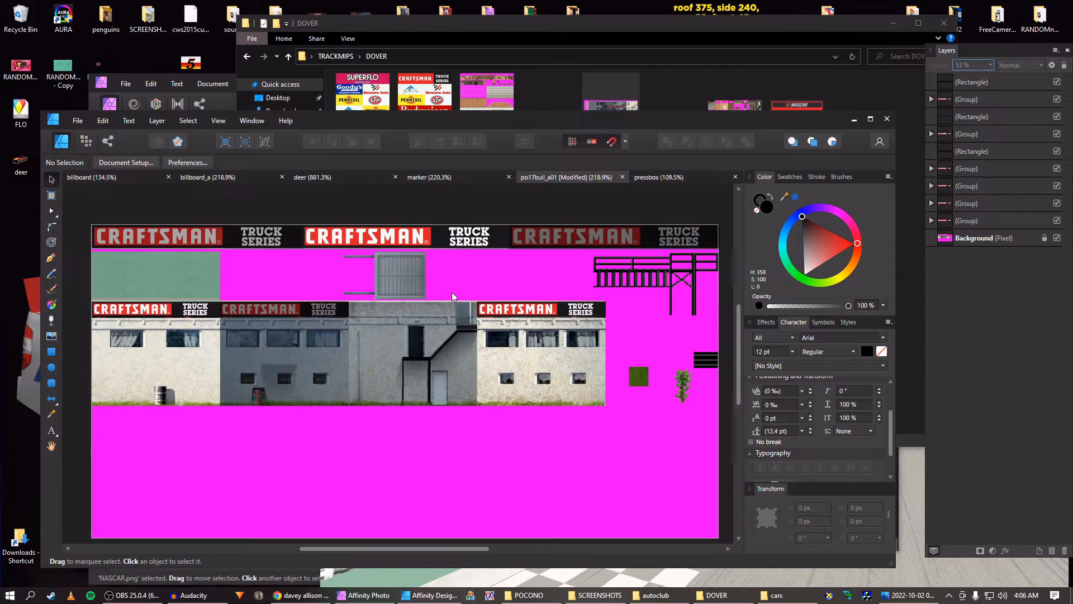
scroll(451, 292, down, 1)
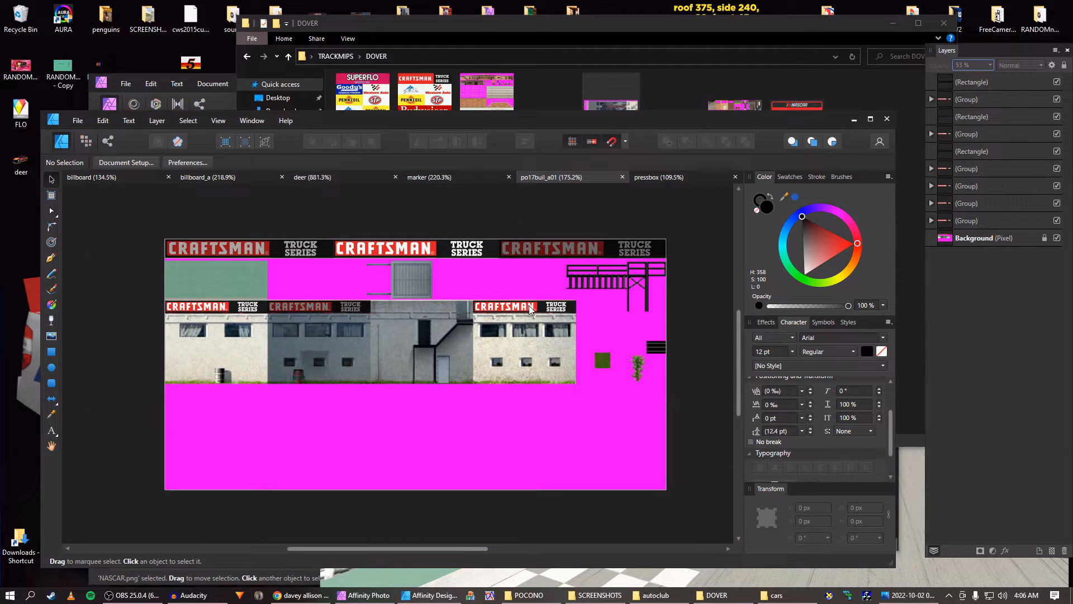
Open the victory02_full texture from the POCONO folder as a new document
click(529, 595)
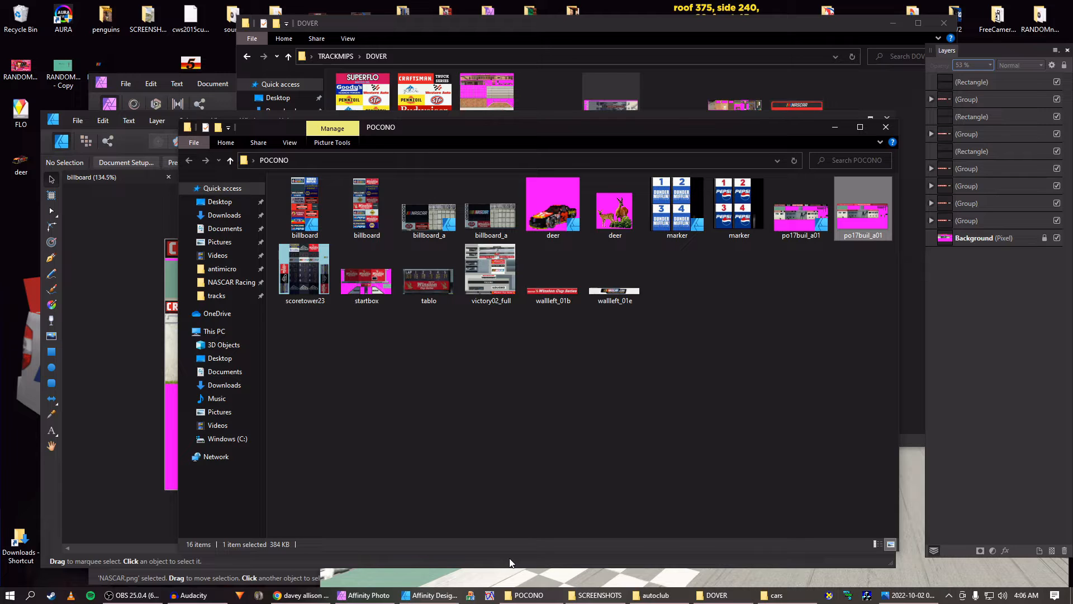
click(480, 276)
drag(480, 275, 123, 180)
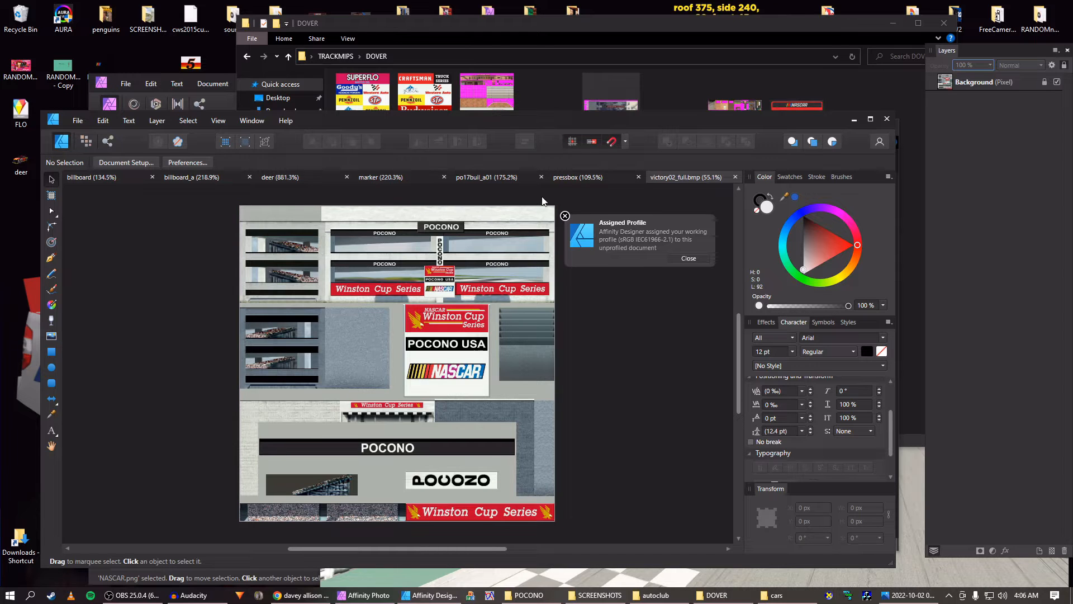
Close the open pressbox document
click(575, 177)
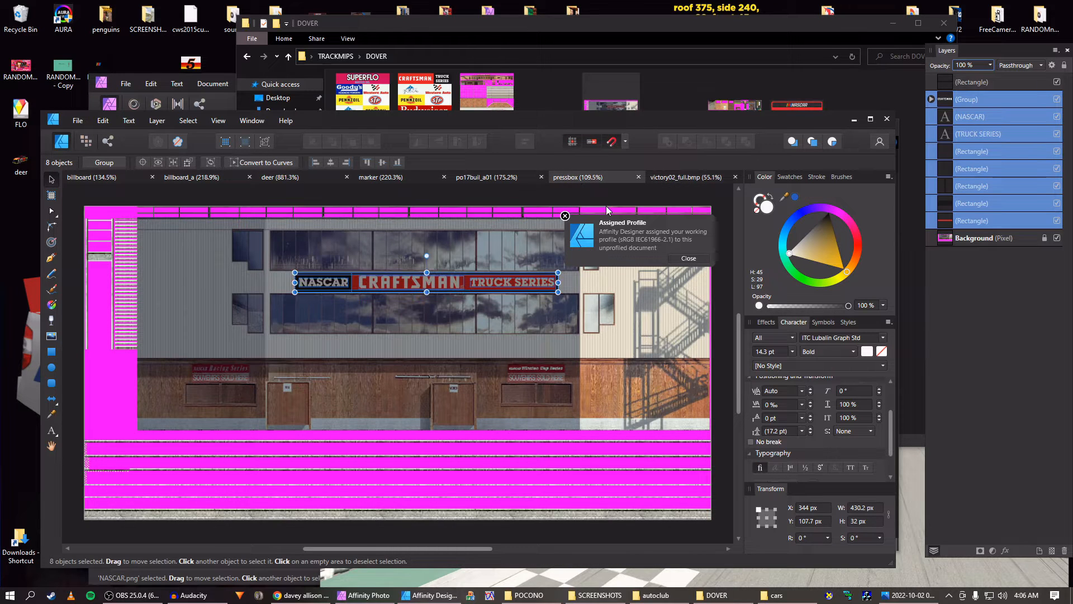
middle_click(576, 179)
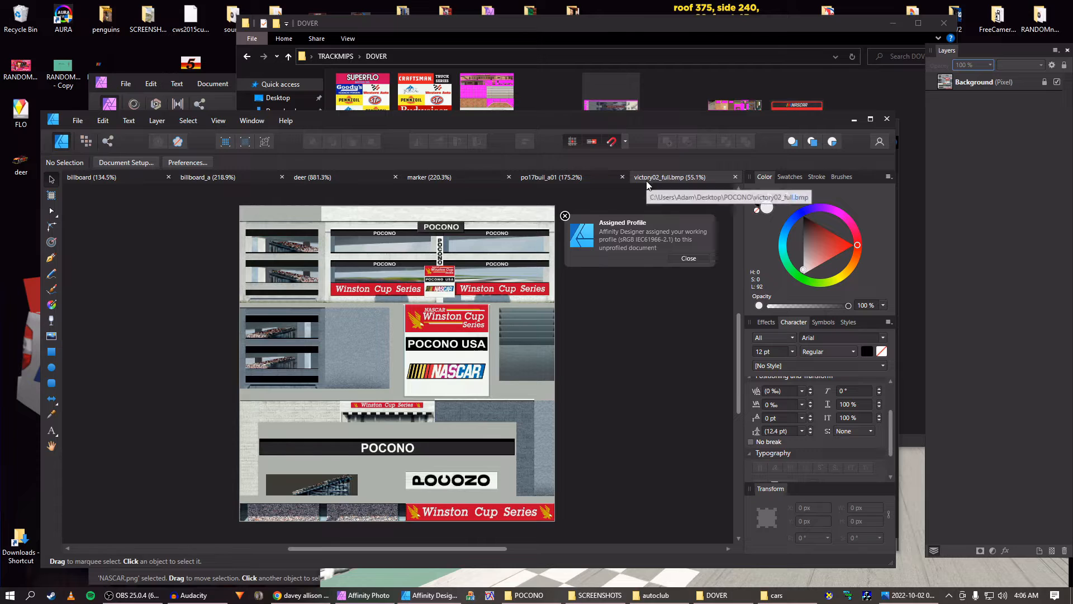
click(593, 595)
click(598, 597)
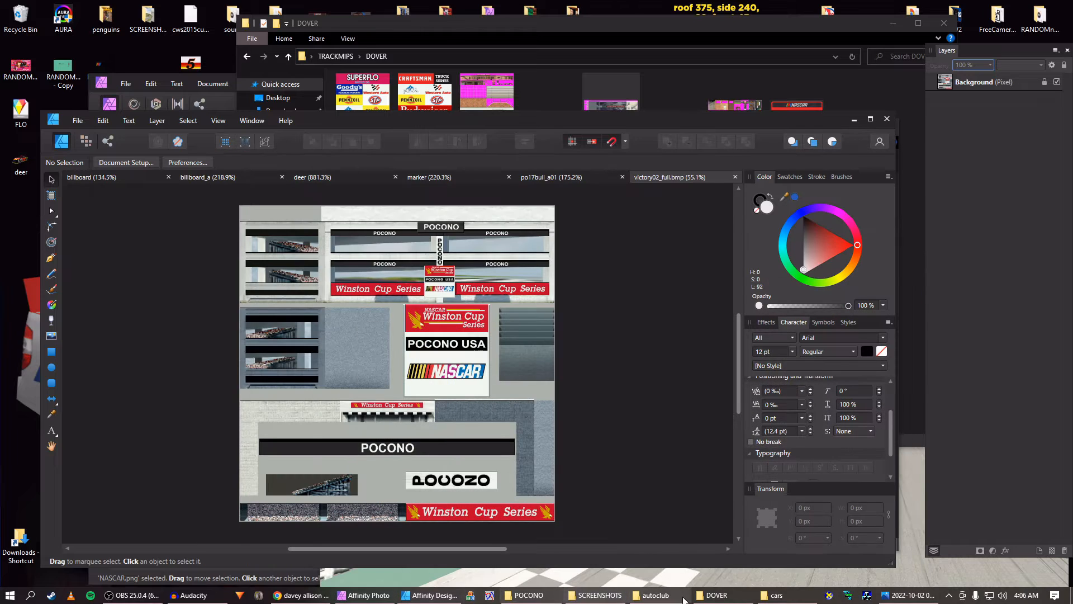
Open pressbox from the DOVER folder and copy its NASCAR CRAFTSMAN TRUCK SERIES banner layers without the topmost rectangle
click(703, 596)
click(603, 96)
drag(603, 97, 181, 292)
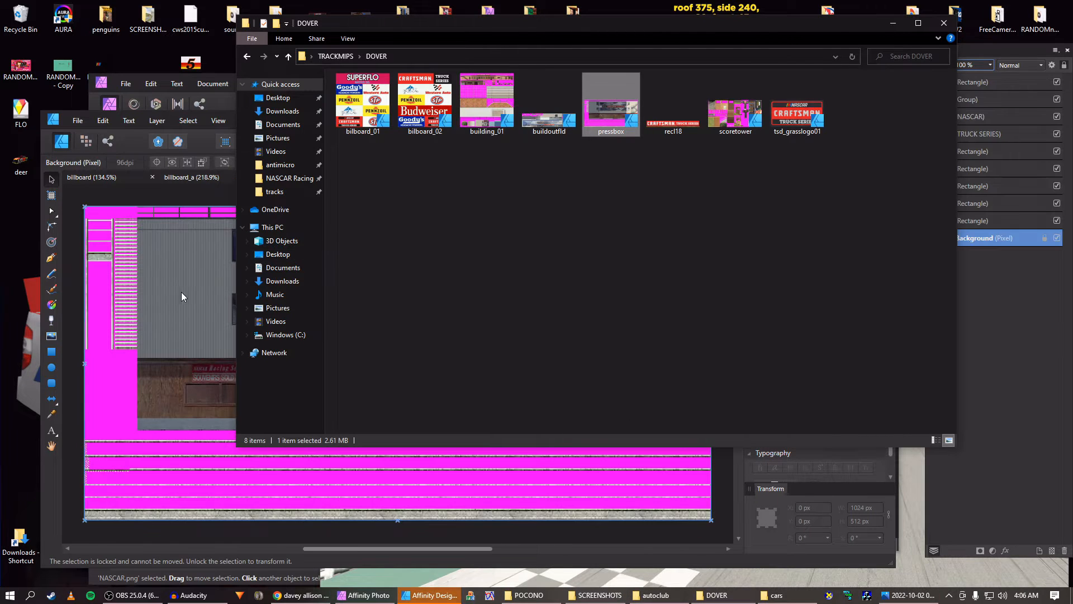
click(181, 292)
click(968, 217)
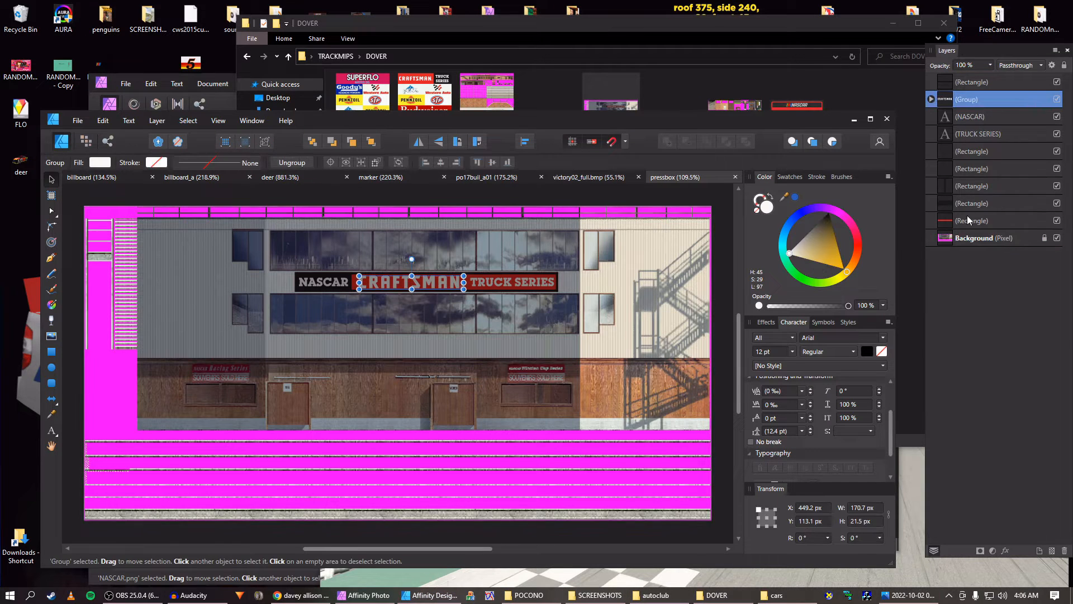
key(ctrl+a)
Return to the victory02_full texture and save it as an editable document named victory02_full
click(581, 177)
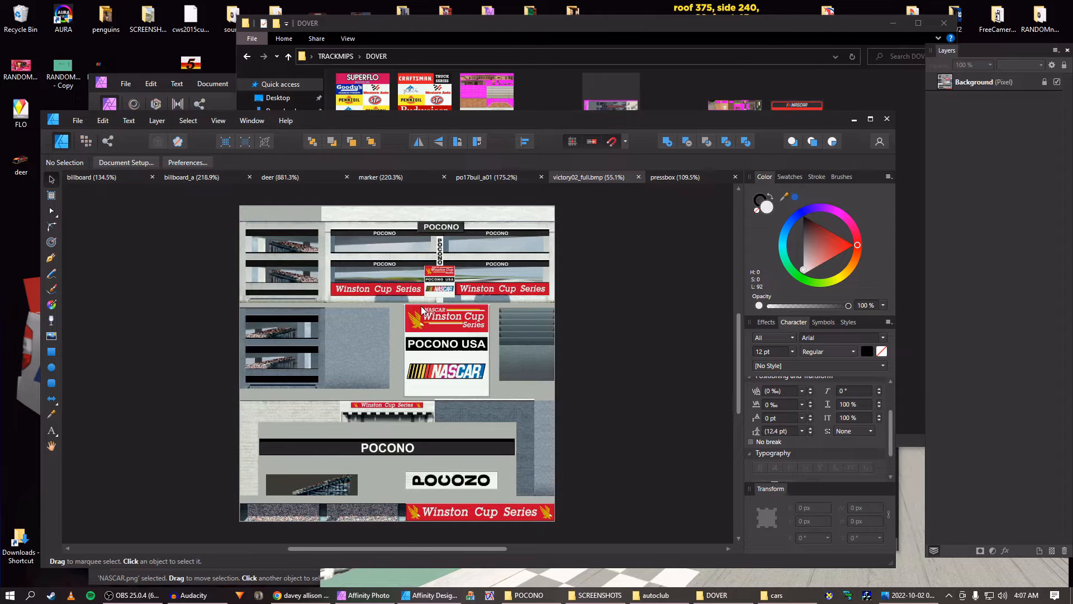
scroll(420, 306, up, 2)
key(ctrl+s)
key(Return)
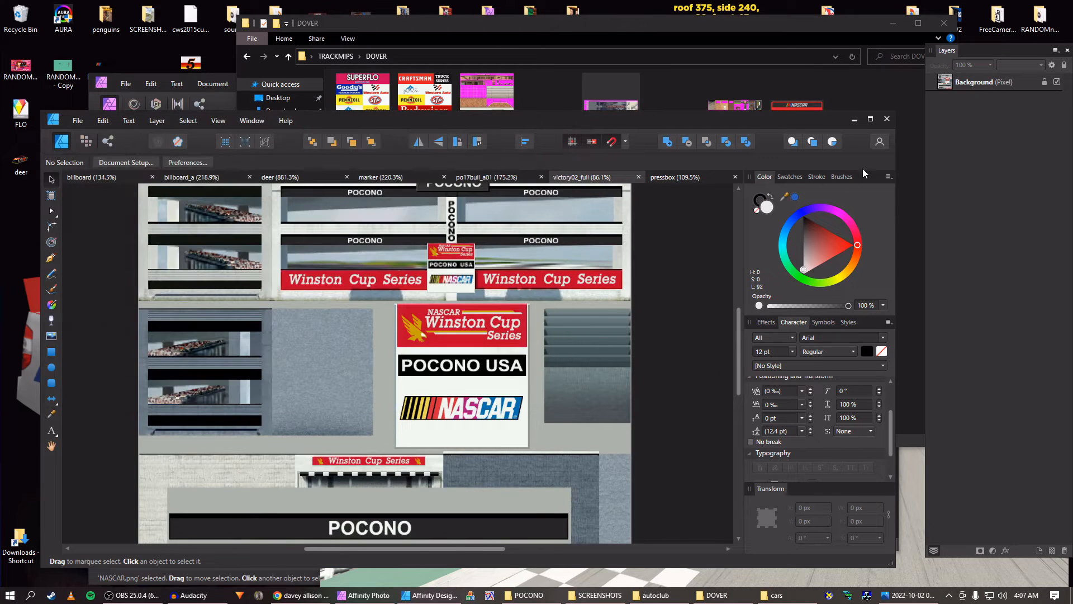
Paste the NASCAR CRAFTSMAN TRUCK SERIES banner and place it over the left Winston Cup Series sign at about X 297, Y 249 px
click(933, 82)
scroll(462, 310, up, 2)
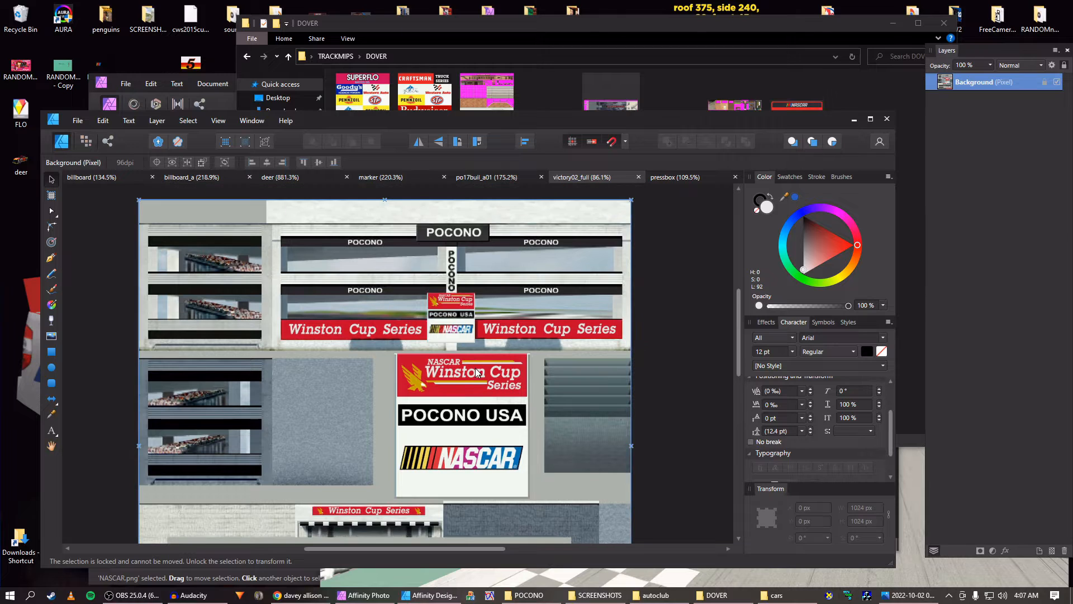
key(ctrl+v)
scroll(405, 306, up, 3)
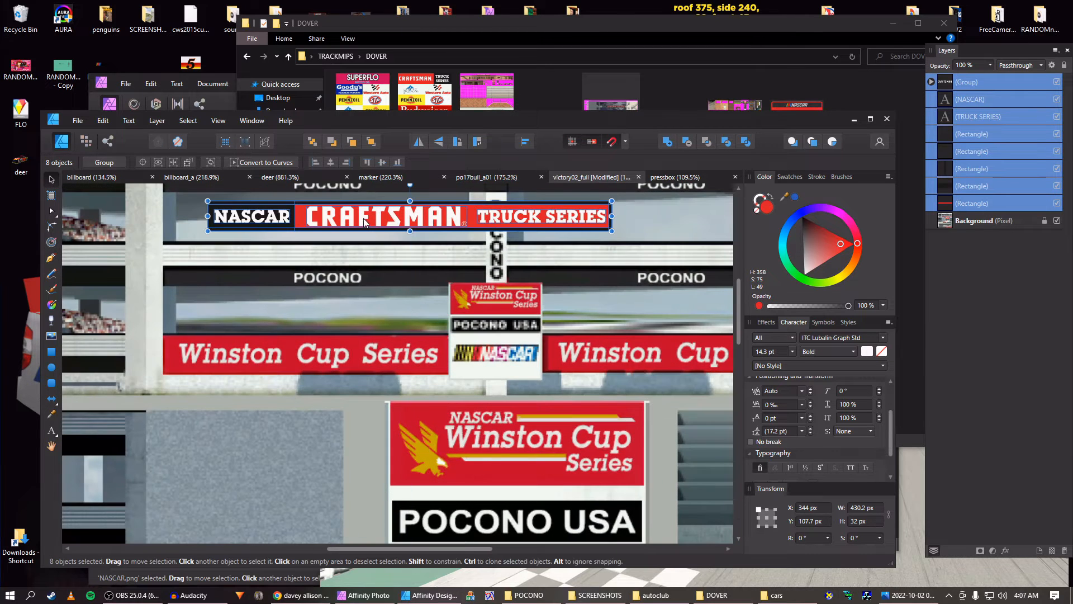
drag(364, 218, 310, 358)
scroll(310, 357, up, 2)
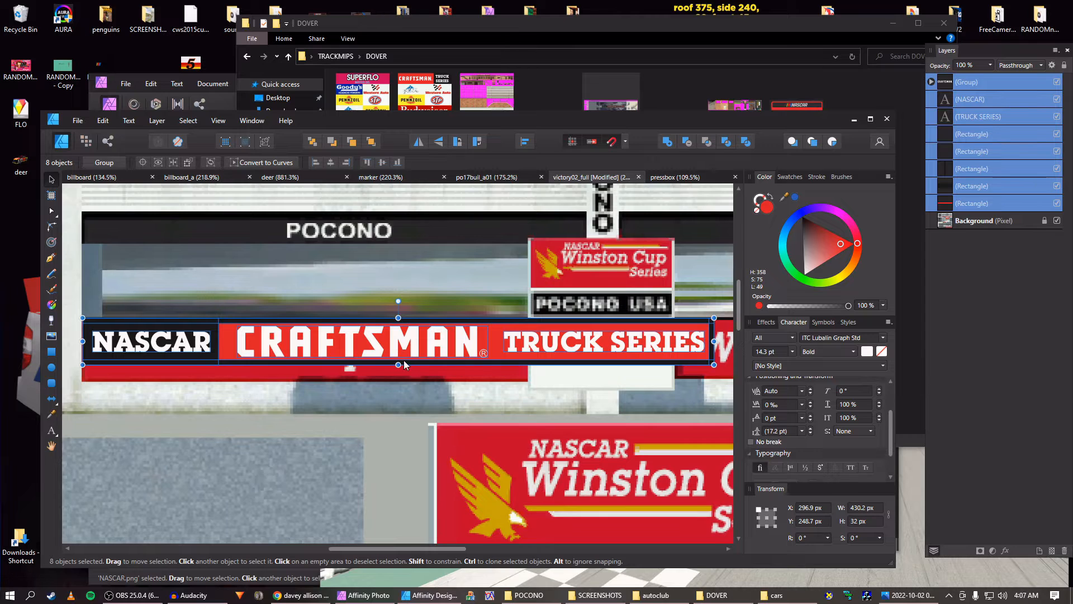
Scale the pasted banner proportionally to 22 px high and 295.8 px wide, and lower it to Y 250.7 px
scroll(866, 524, down, 9)
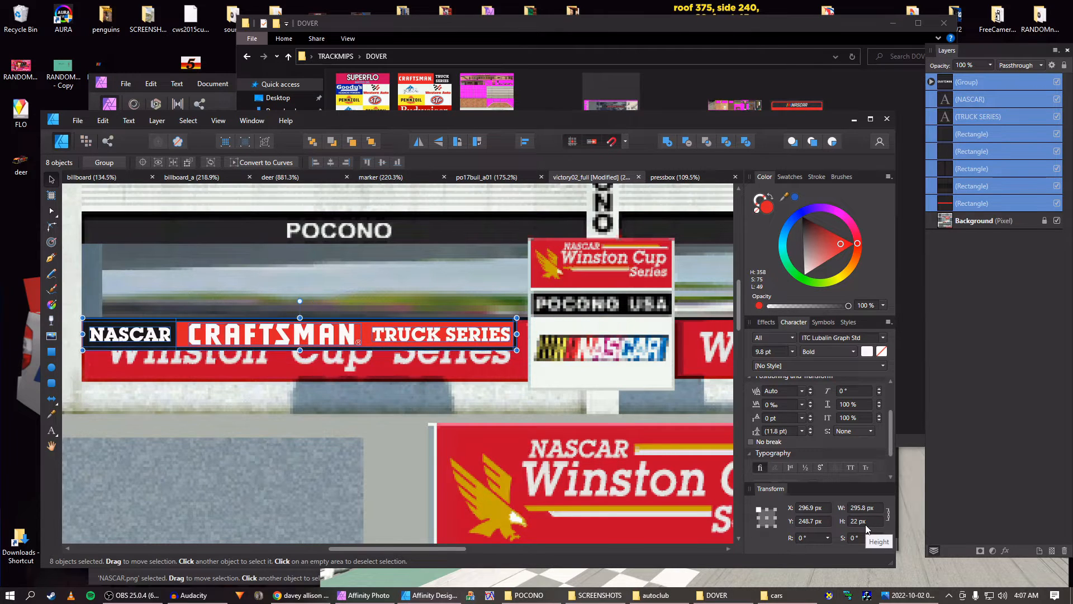
scroll(866, 529, down, 1)
scroll(179, 395, up, 4)
drag(215, 378, 383, 454)
key(Down)
key(Down)
key(Down)
key(Down)
key(Up)
key(Up)
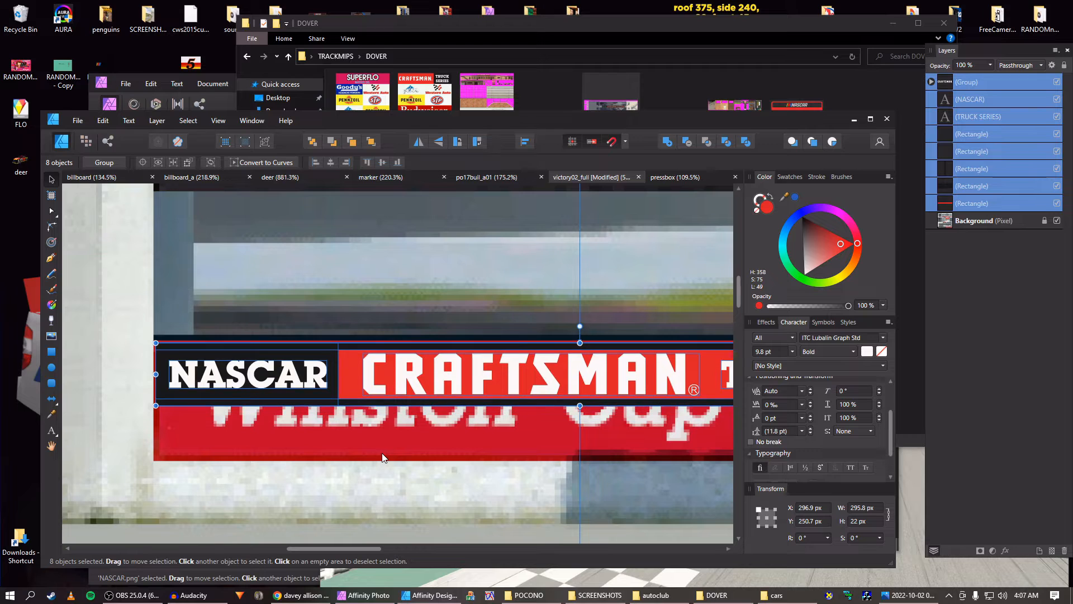
Align the banner's upper-left corner with the left Winston Cup Series sign at X 296, Y 250 px
key(Left)
key(Up)
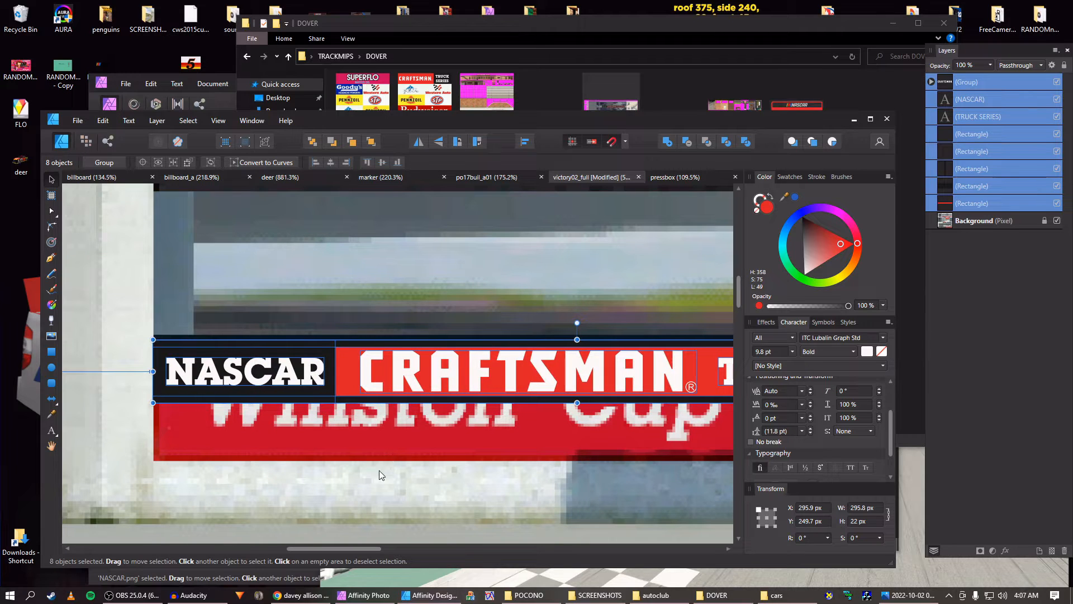
scroll(810, 512, up, 1)
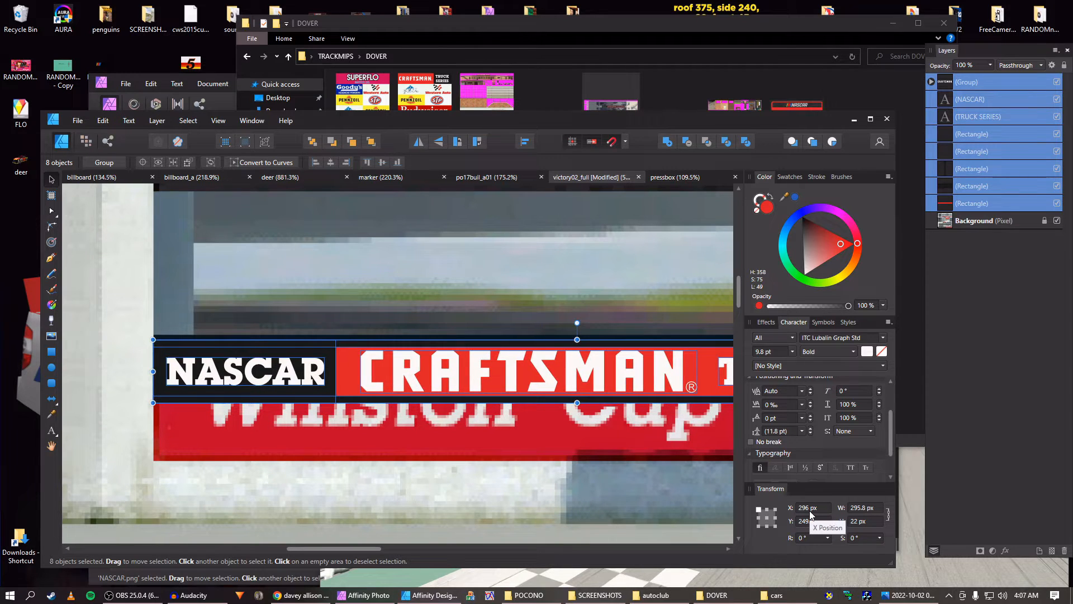
scroll(812, 523, up, 1)
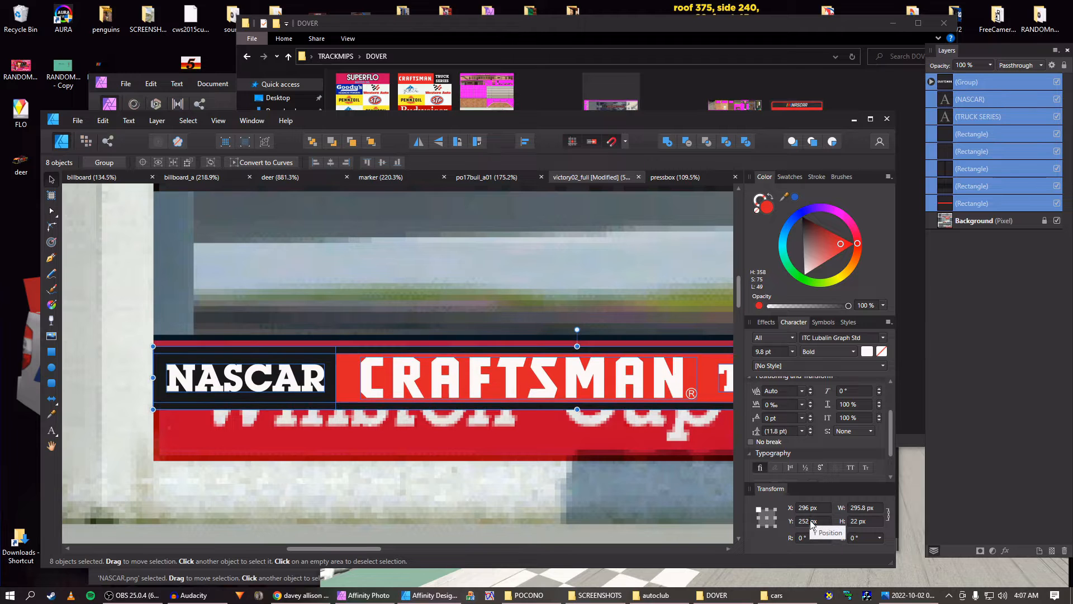
scroll(542, 440, down, 5)
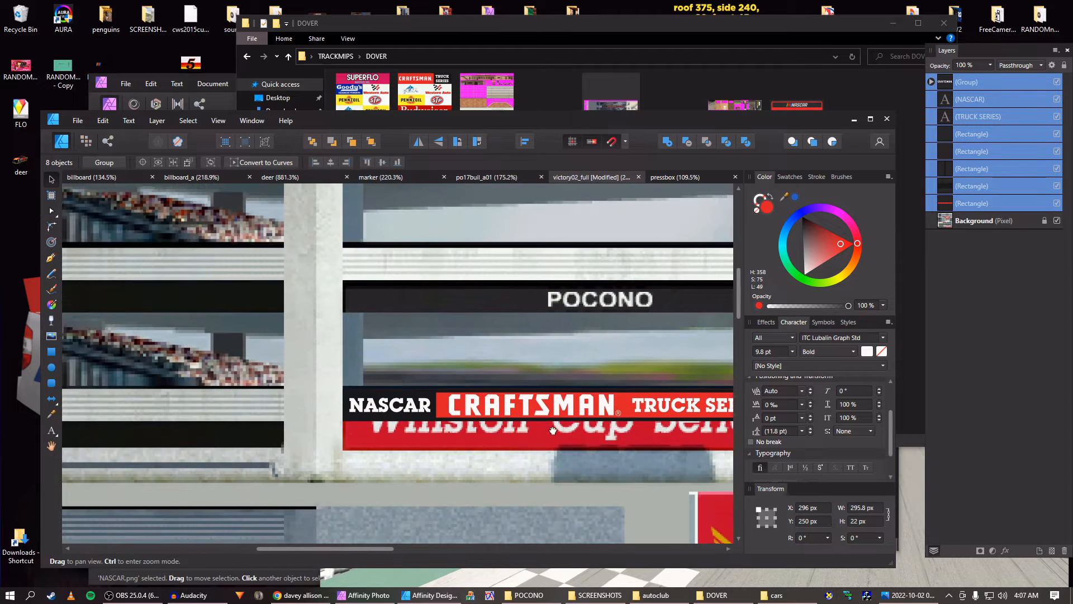
Select all eight banner layers and scale them proportionally to 303.9 px wide and 22.6 px high
scroll(620, 385, up, 3)
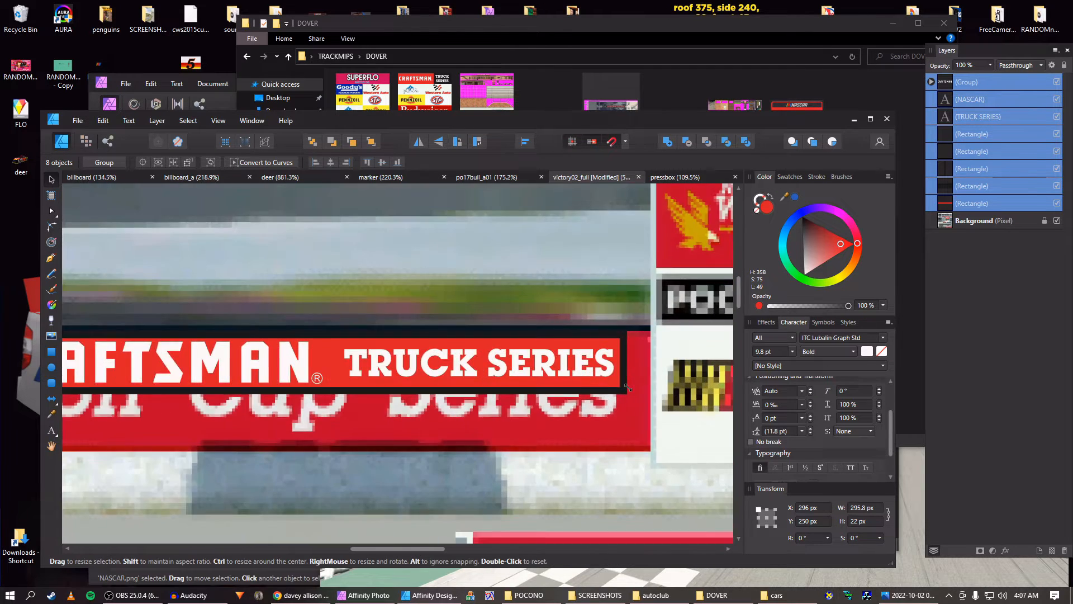
click(622, 380)
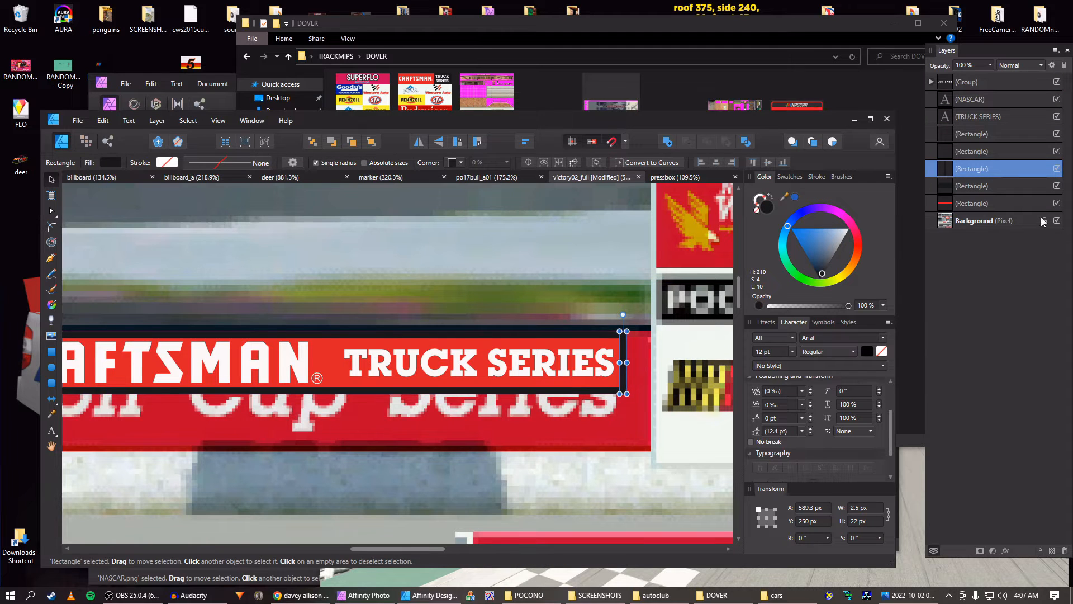
click(973, 82)
shift+click(972, 206)
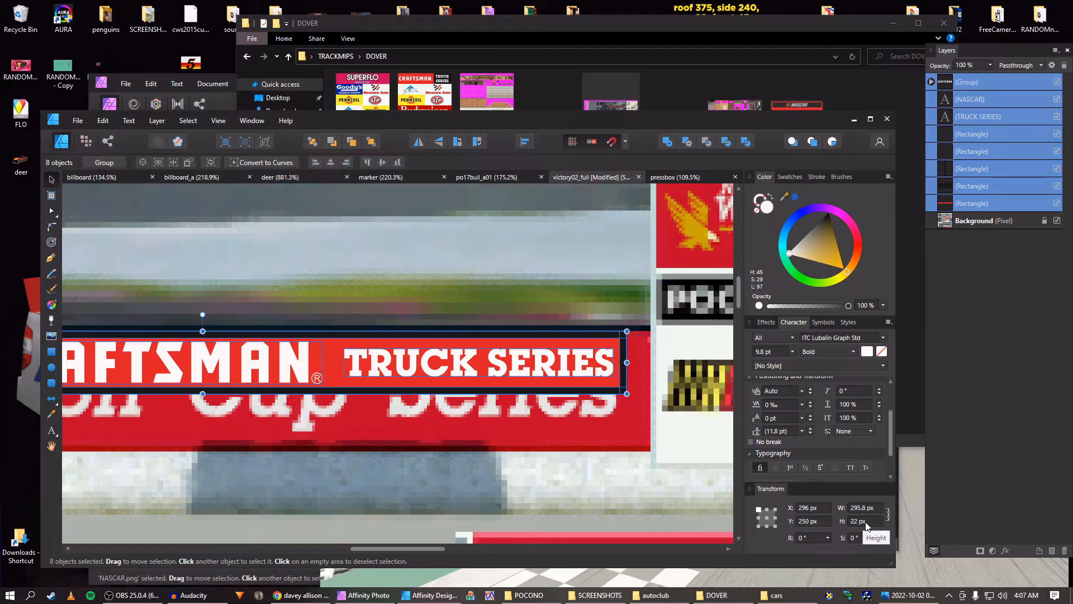
scroll(868, 526, up, 6)
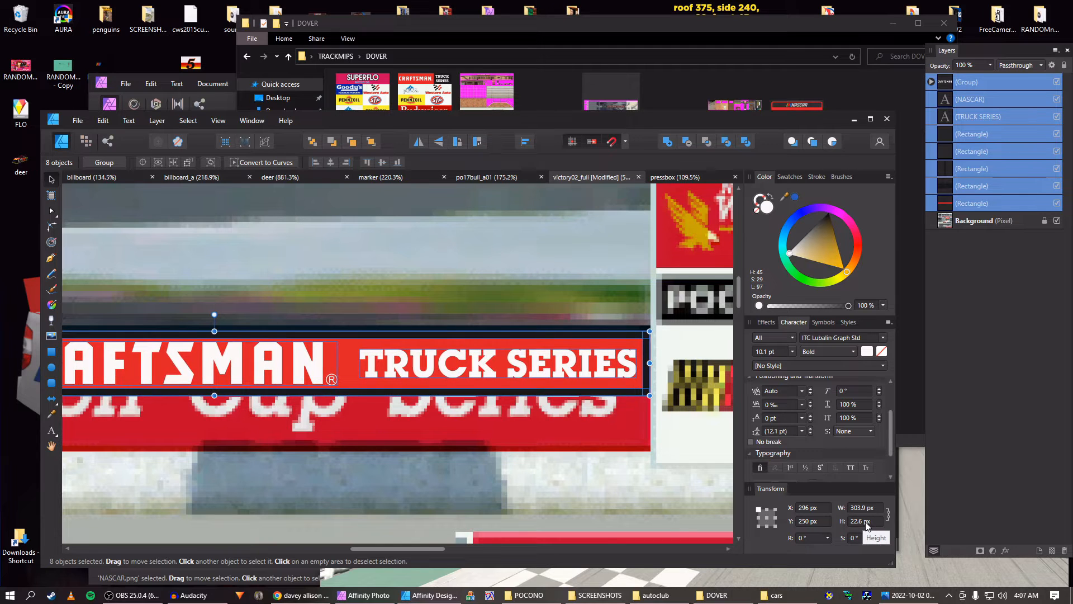
scroll(496, 452, down, 3)
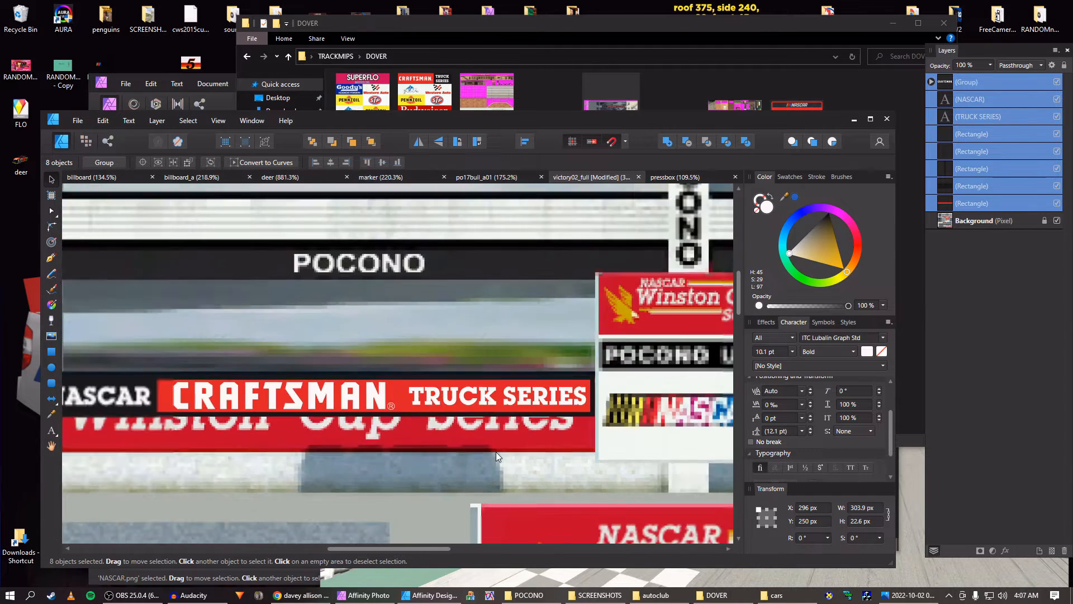
Lower the banner's bottom strip to Y 290.1 px and extend the red background and black NASCAR block down to cover the sign
scroll(384, 398, up, 2)
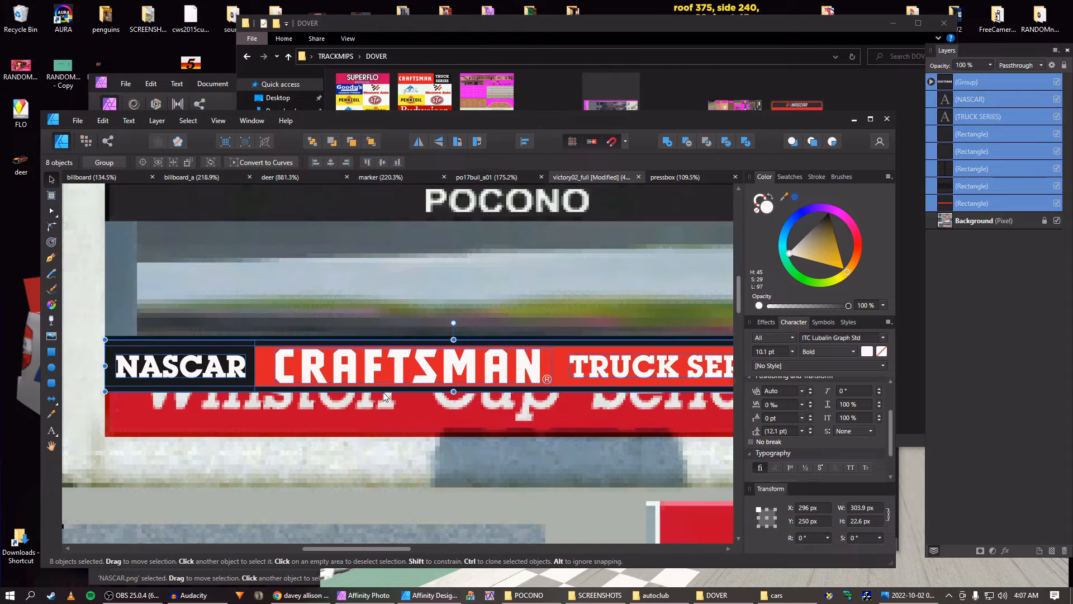
double_click(383, 392)
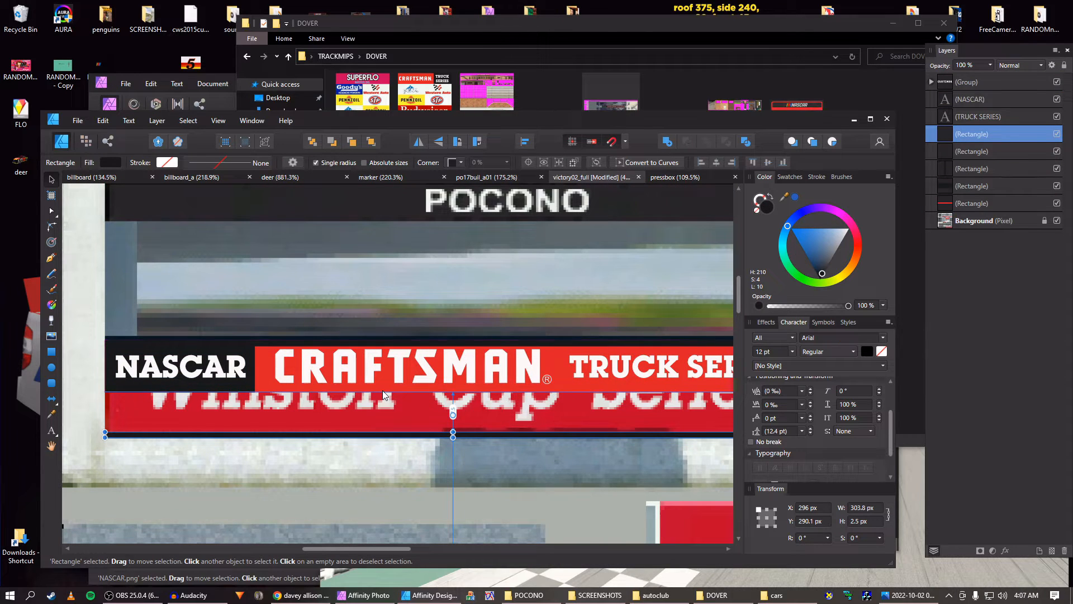
click(277, 390)
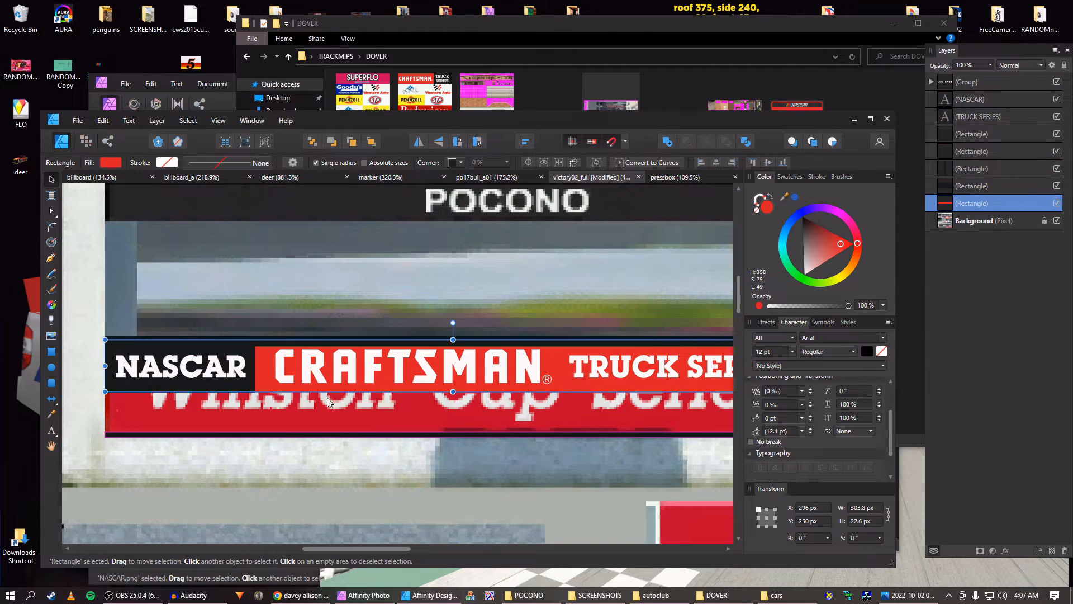
drag(453, 392, 453, 434)
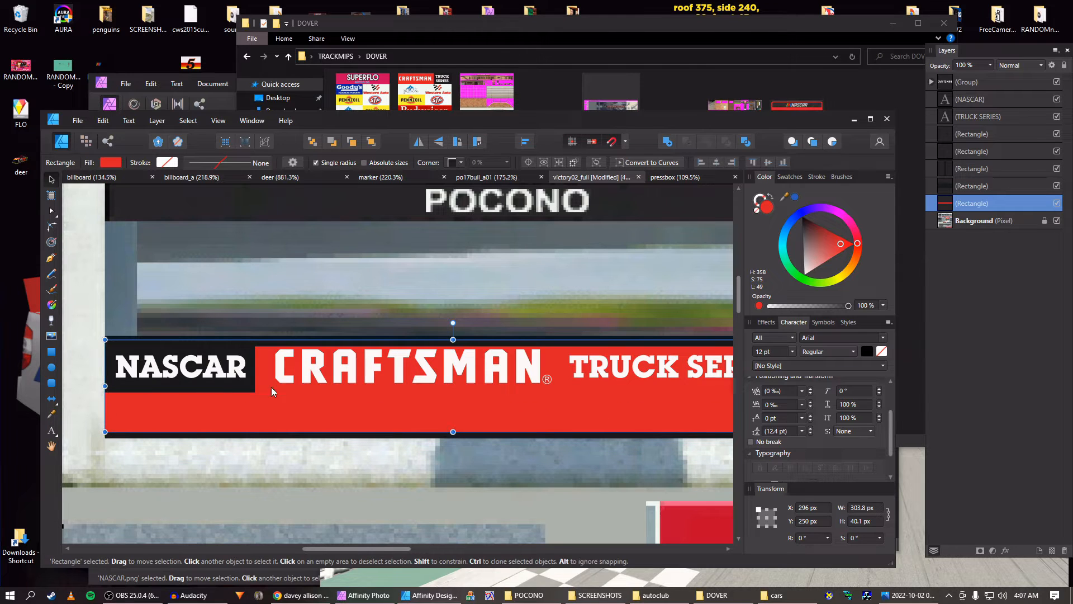
click(216, 387)
drag(180, 392, 180, 436)
Lower the NASCAR and TRUCK SERIES texts to Y 266.3 px and the CRAFTSMAN logo to Y 264.8 px
click(172, 379)
key(shift+Down)
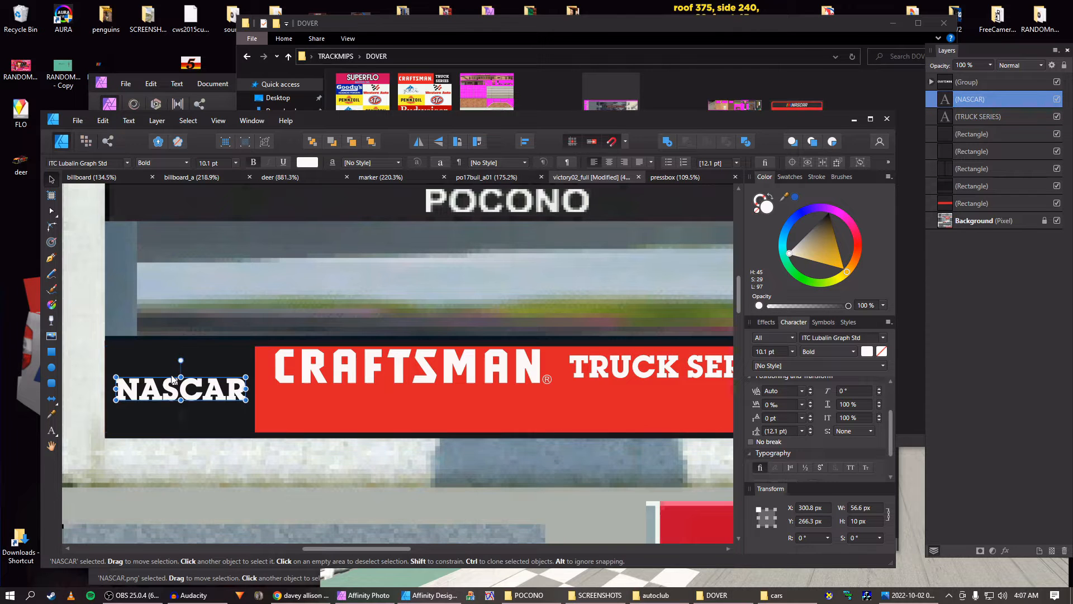
scroll(255, 342, down, 1)
scroll(255, 342, down, 1)
scroll(424, 368, right, 2)
click(304, 359)
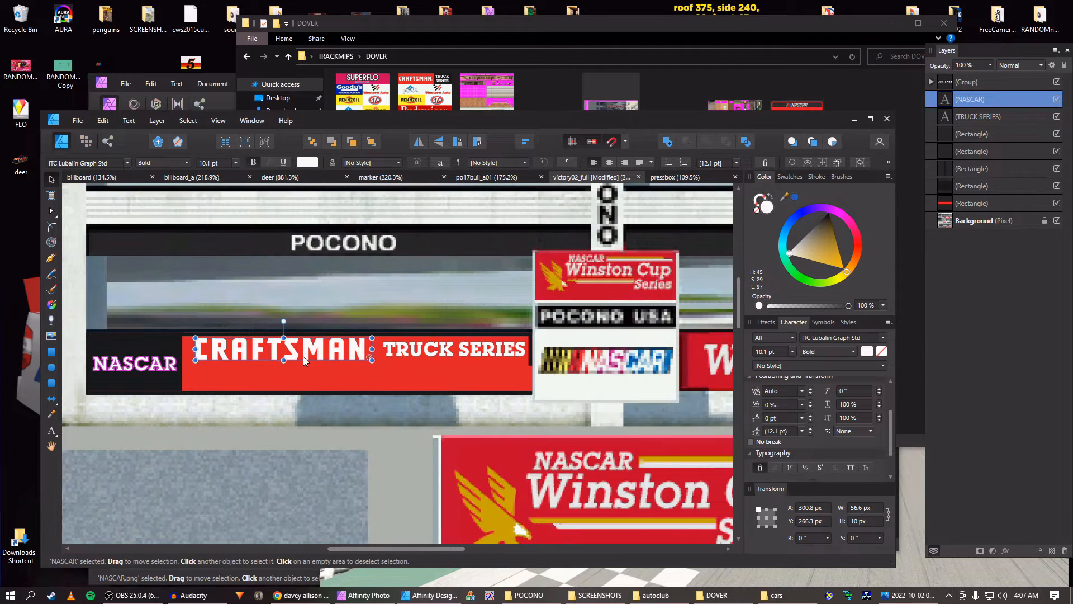
key(shift+Down)
key(Down)
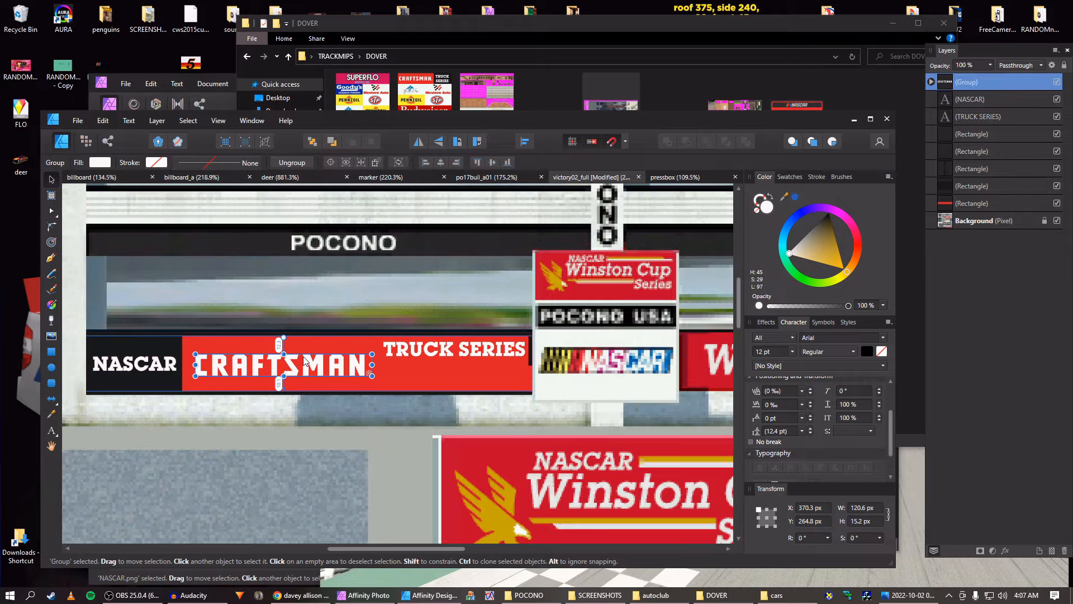
click(443, 350)
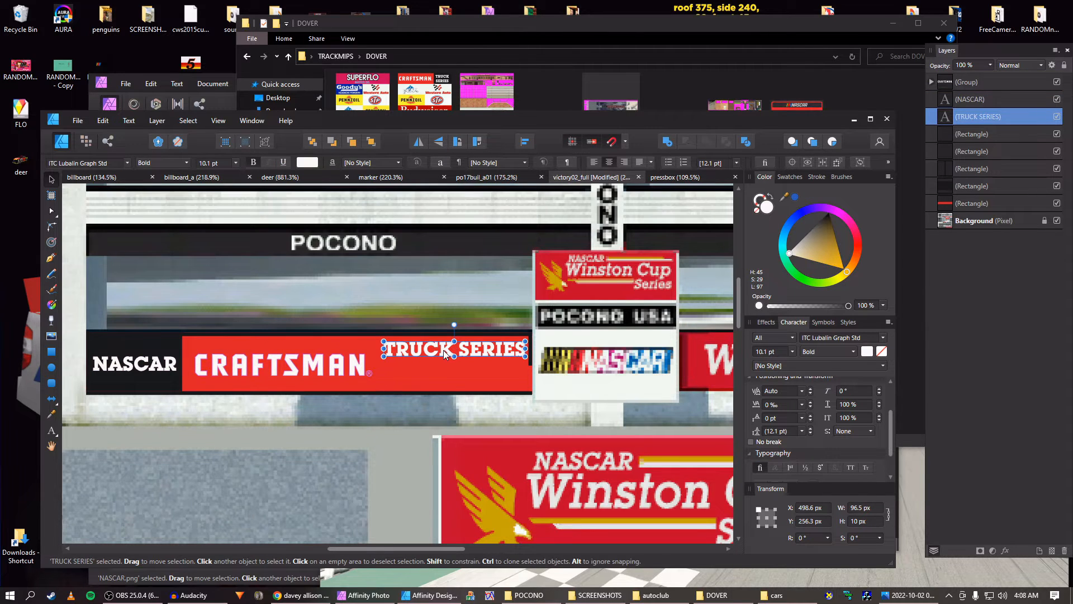
key(shift+Down)
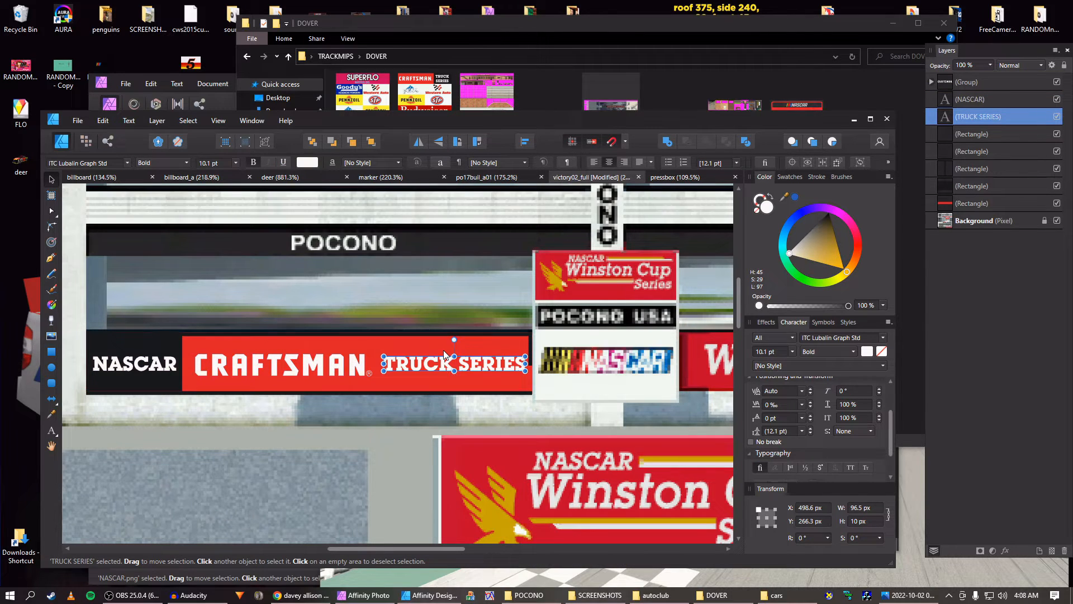
Extend the black strip at the banner's right end down to the bottom border
scroll(537, 356, up, 3)
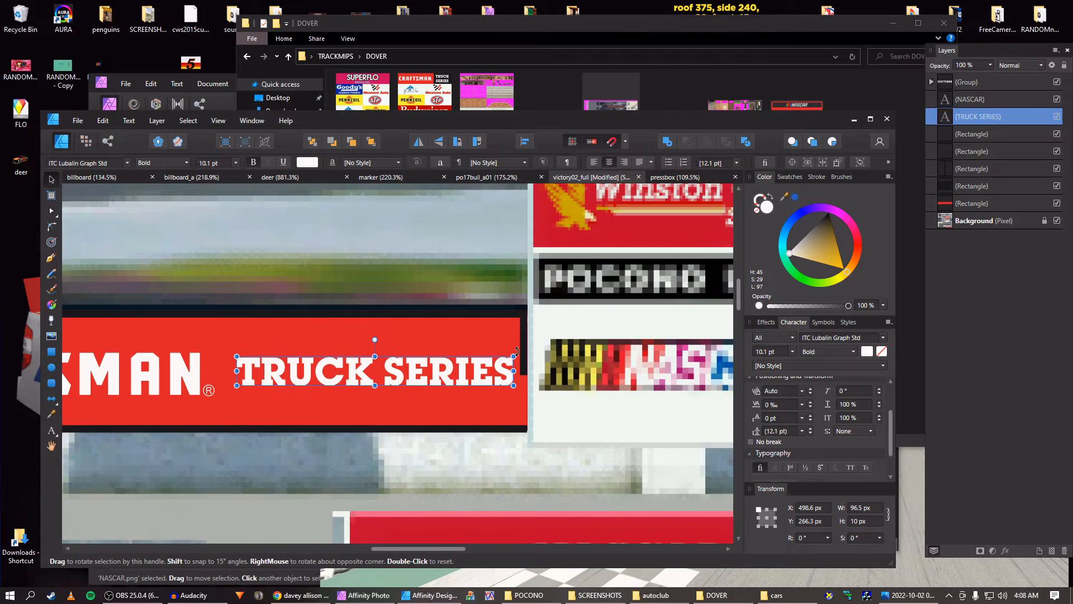
click(508, 407)
drag(526, 375, 527, 428)
scroll(434, 398, down, 3)
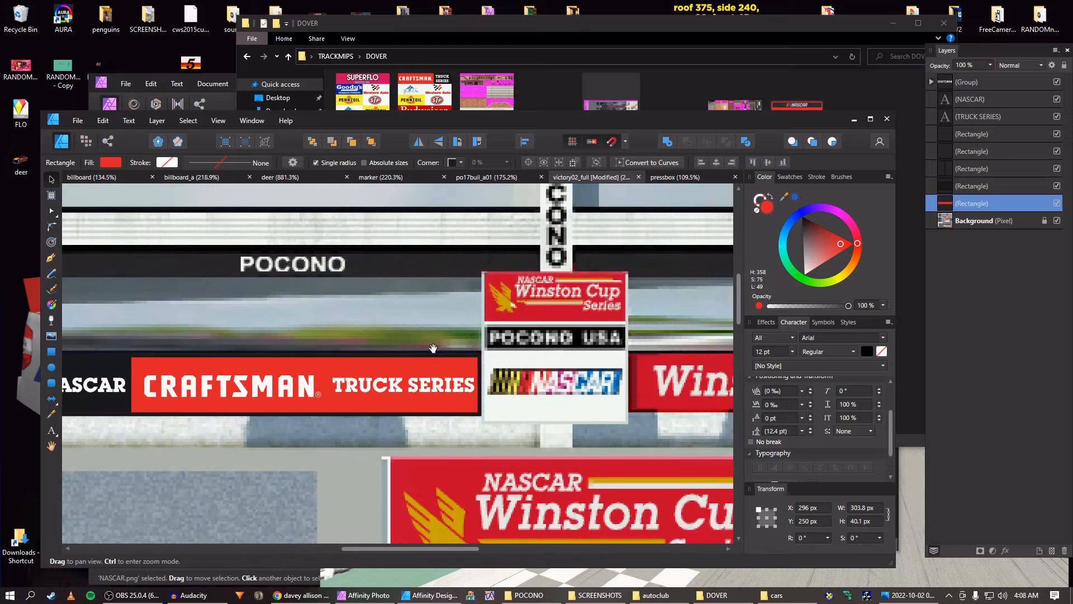
Examine the banner's upper black border and its fit against the sign in the texture
scroll(414, 341, up, 6)
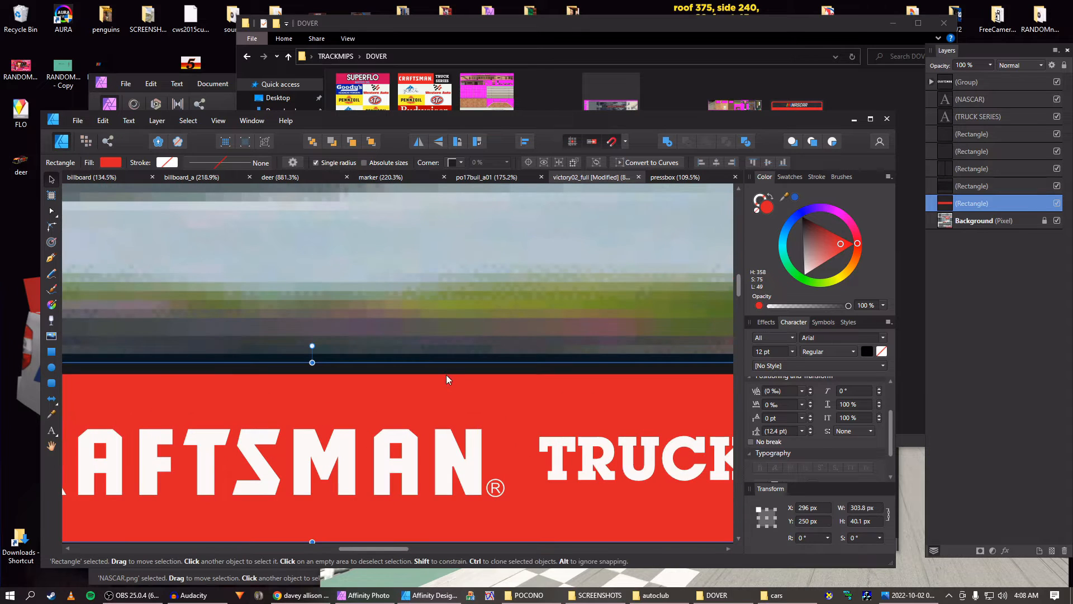
click(448, 348)
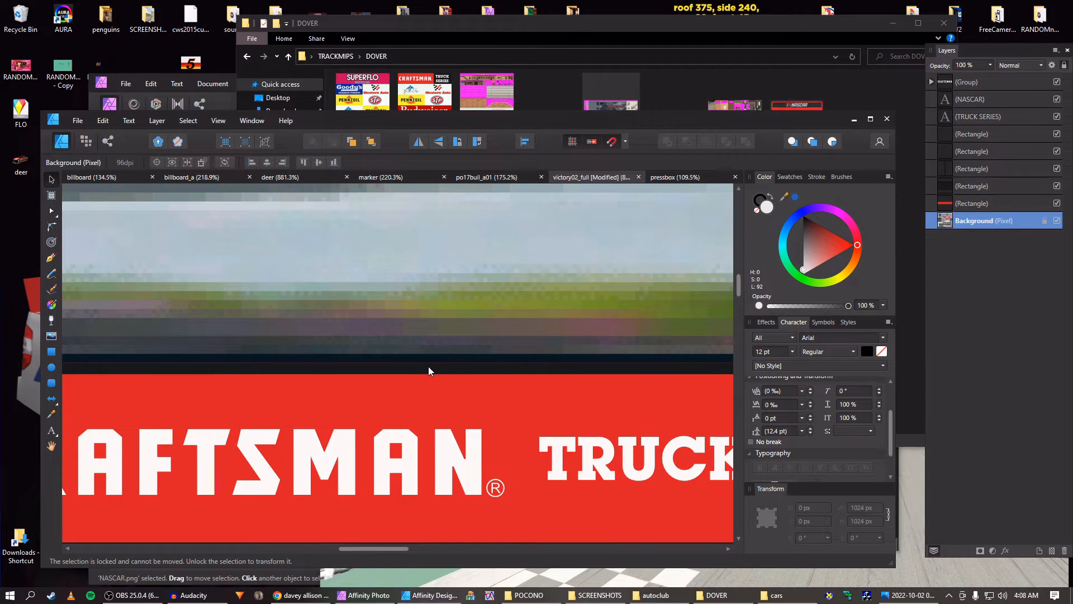
click(428, 367)
scroll(427, 368, up, 3)
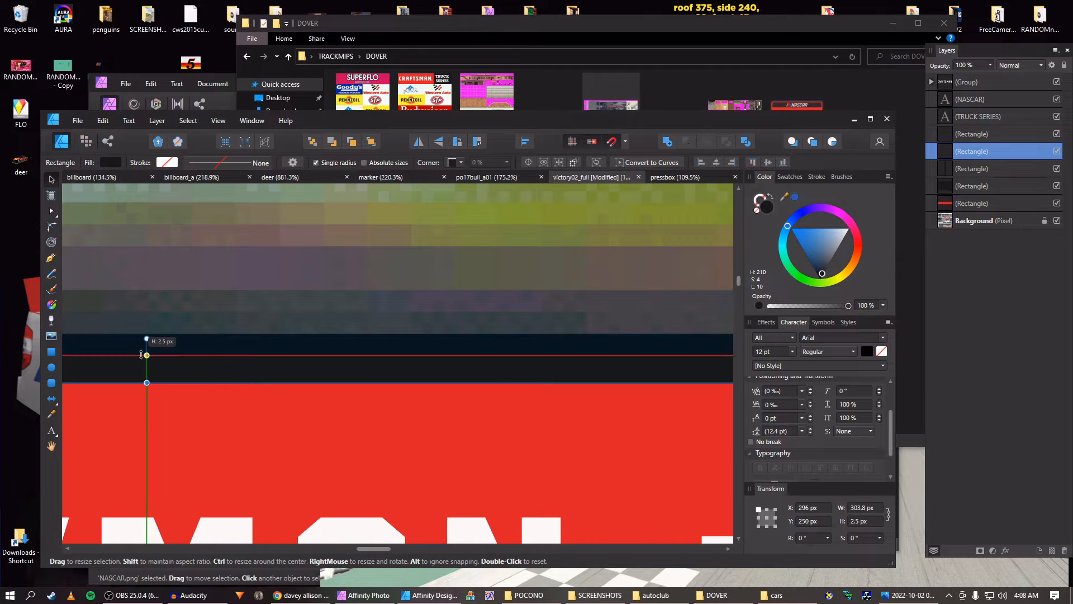
click(183, 395)
scroll(202, 394, down, 5)
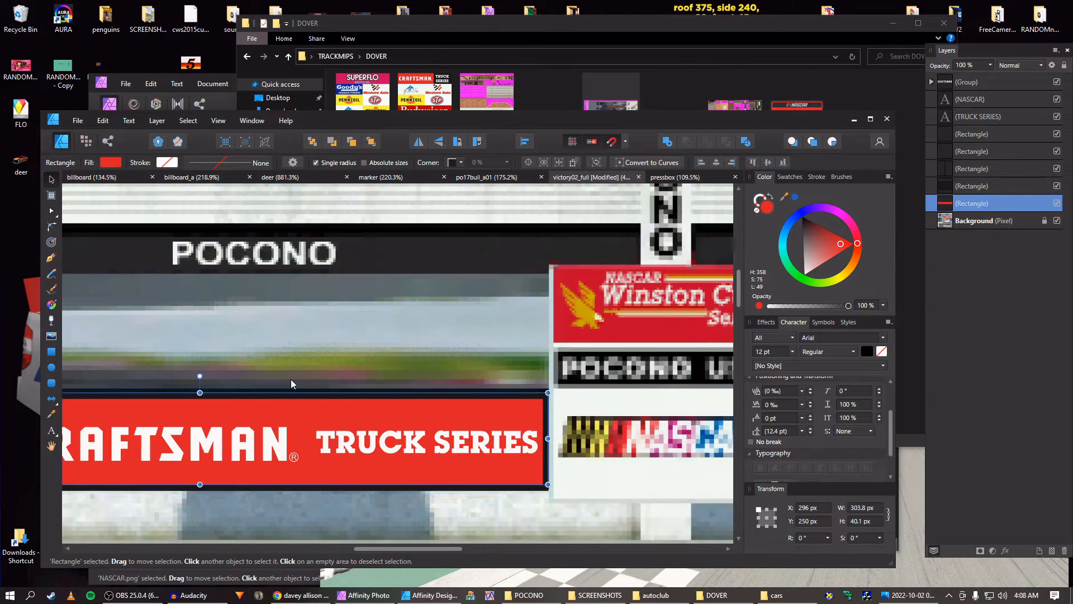
scroll(469, 305, down, 6)
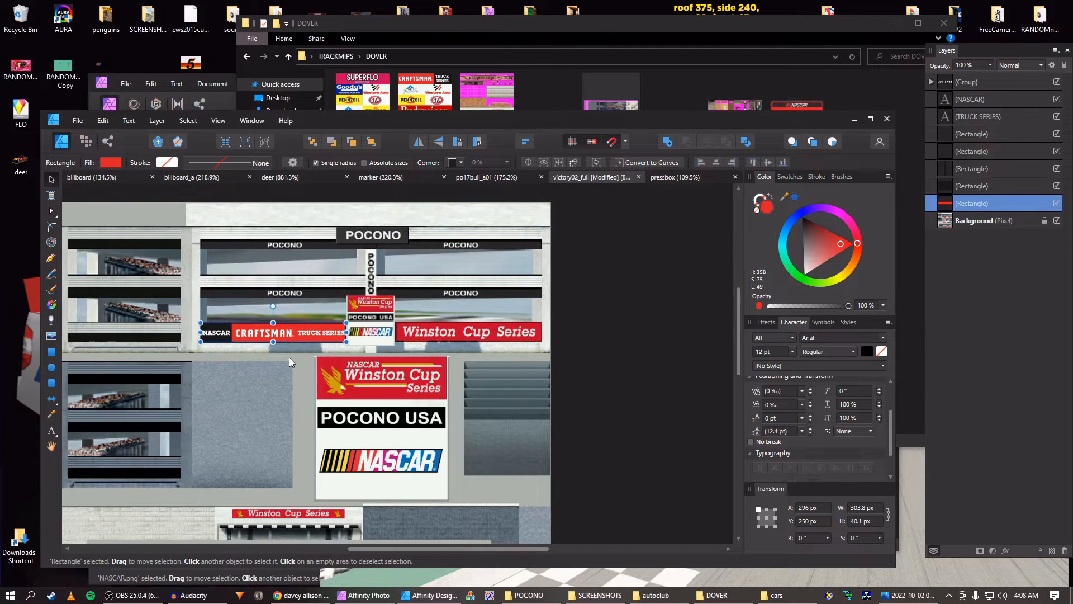
Duplicate all eight banner layers and move the copy over the right Winston Cup Series sign at X 701, Y 250 px
scroll(290, 358, up, 2)
click(950, 88)
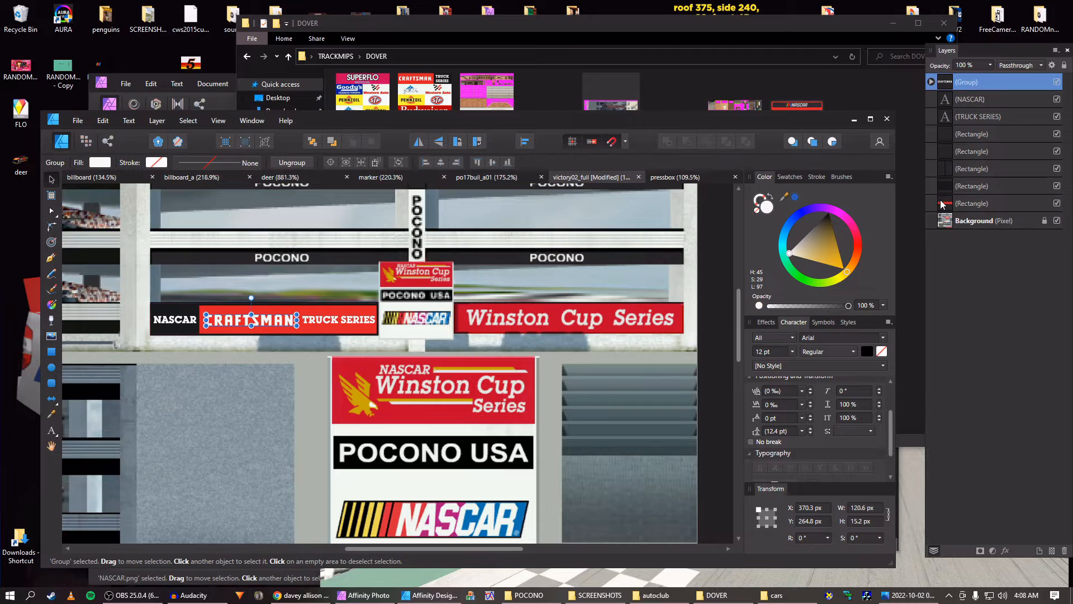
shift+click(942, 203)
key(ctrl+j)
key(shift+Right)
key(shift+Right)
key(shift+Right)
key(shift+Right)
key(shift+Right)
key(shift+Right)
key(shift+Right)
key(shift+Right)
key(shift+Right)
key(shift+Right)
key(shift+Right)
key(shift+Right)
key(shift+Right)
key(shift+Right)
key(shift+Right)
key(shift+Right)
key(shift+Right)
key(shift+Right)
key(shift+Right)
key(shift+Right)
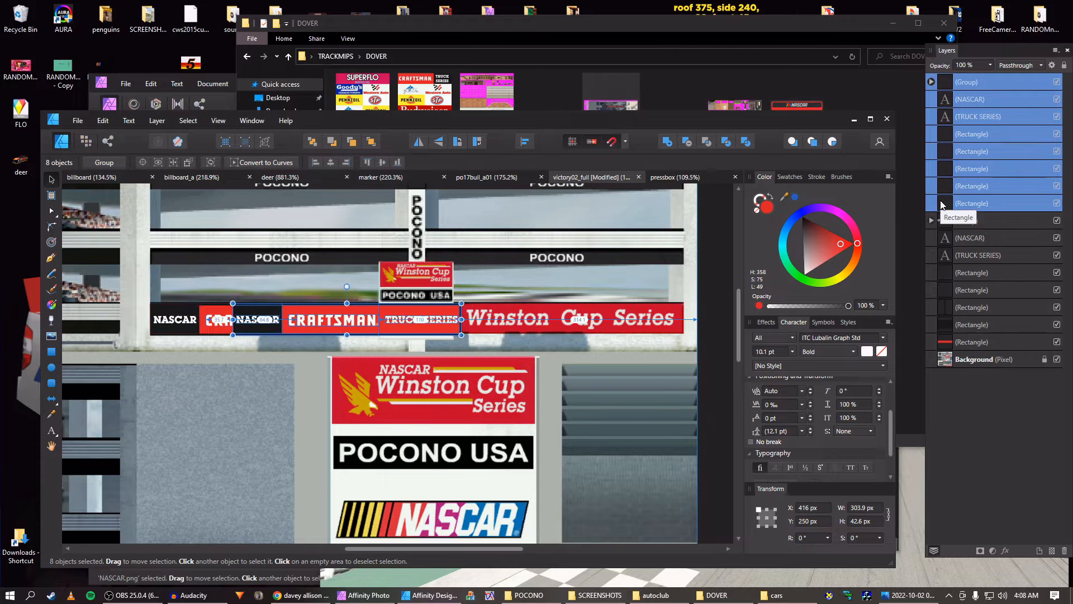
key(shift+Right)
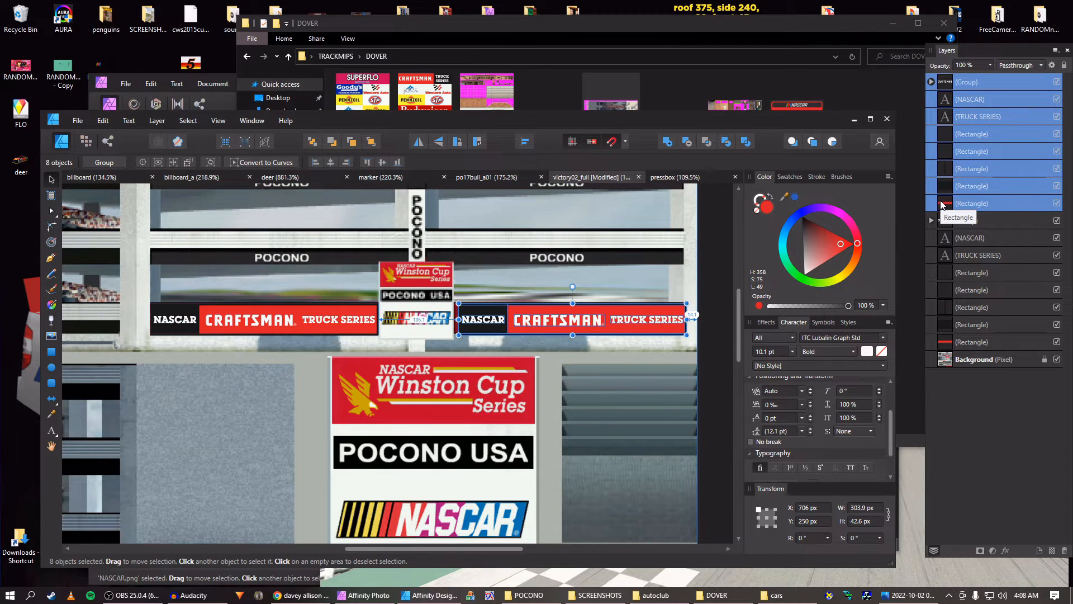
key(Left)
key(Left)
key(Left)
key(Left)
key(Left)
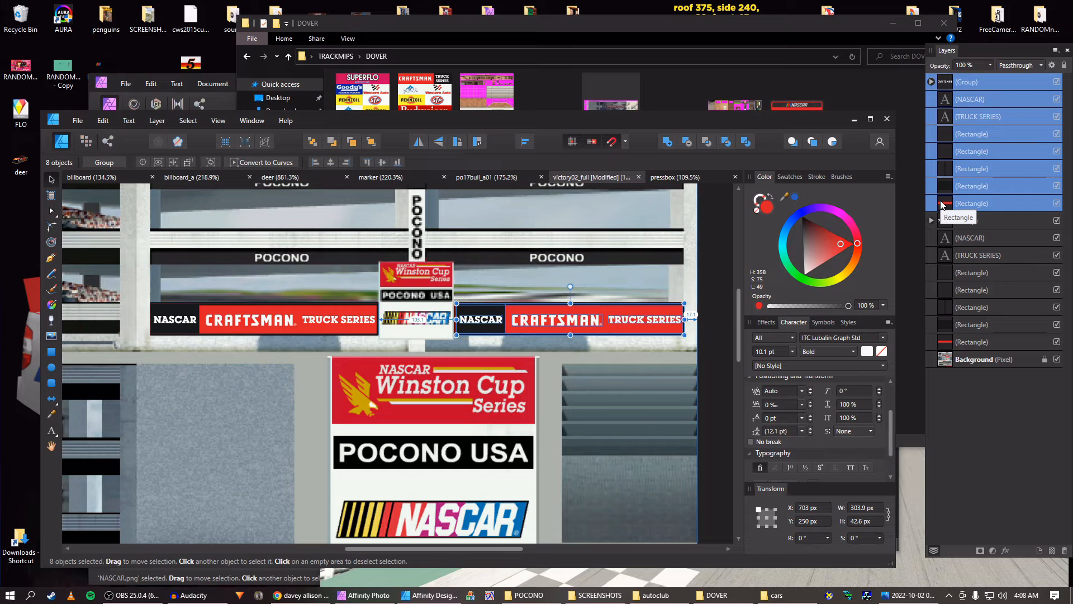
Align the duplicated banner with the right sign's upper-left corner at X 700, Y 248 px
ctrl+scroll(484, 322, up, 4)
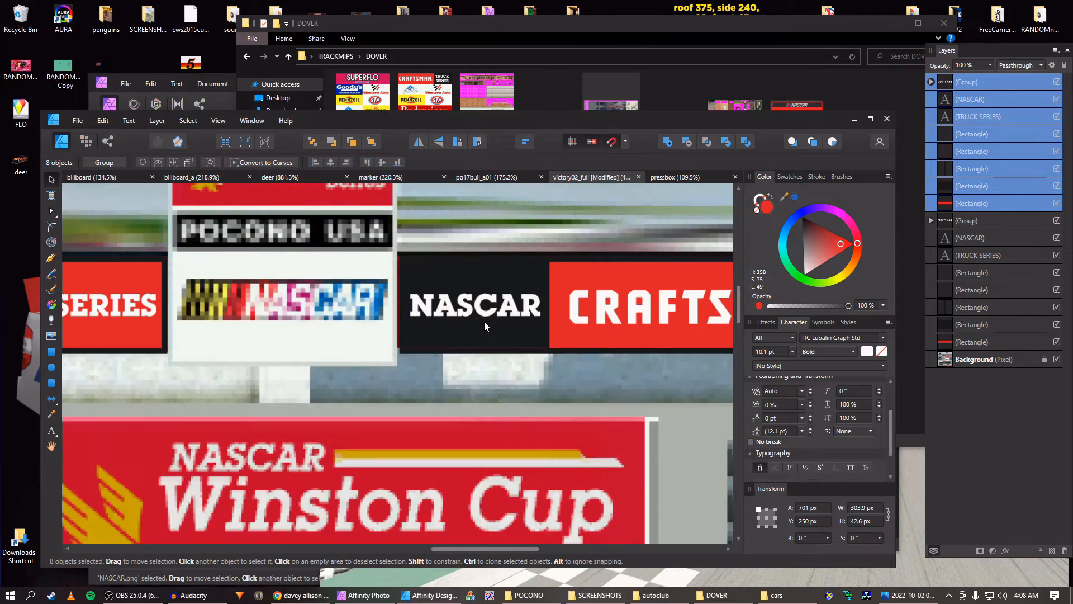
key(Right)
key(Right)
key(Right)
key(Right)
key(Right)
key(Right)
key(Right)
key(Right)
key(Right)
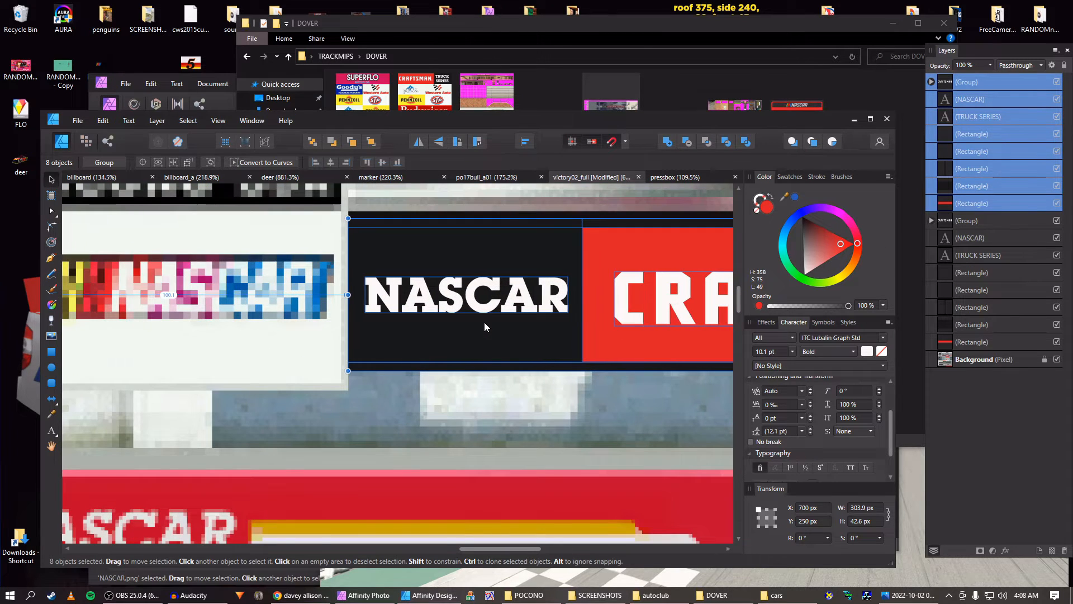
key(Up)
key(Up)
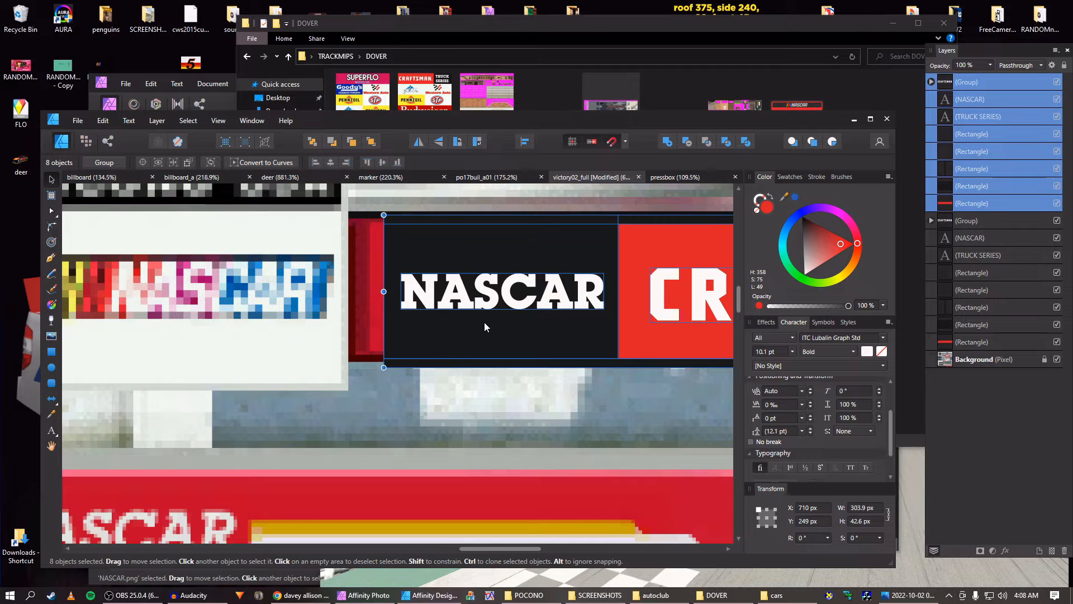
key(Left)
key(Left)
key(Left)
key(Left)
key(Left)
key(Left)
key(Left)
key(Left)
key(Left)
key(Left)
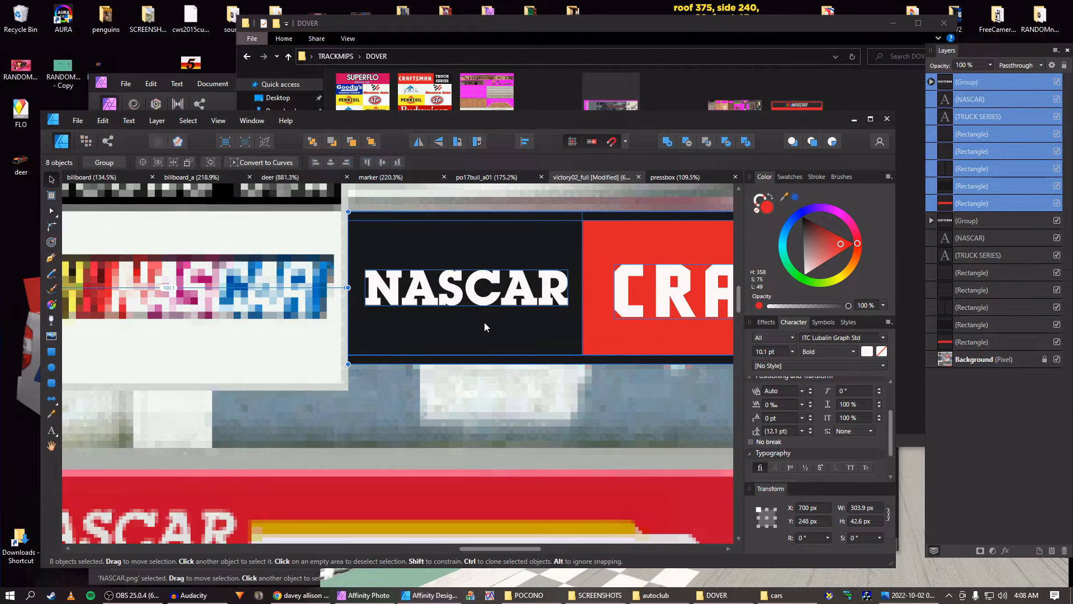
Stretch the duplicated banner to 305.9 px wide so it reaches the right end of the sign
key(space)
drag(550, 310, 196, 314)
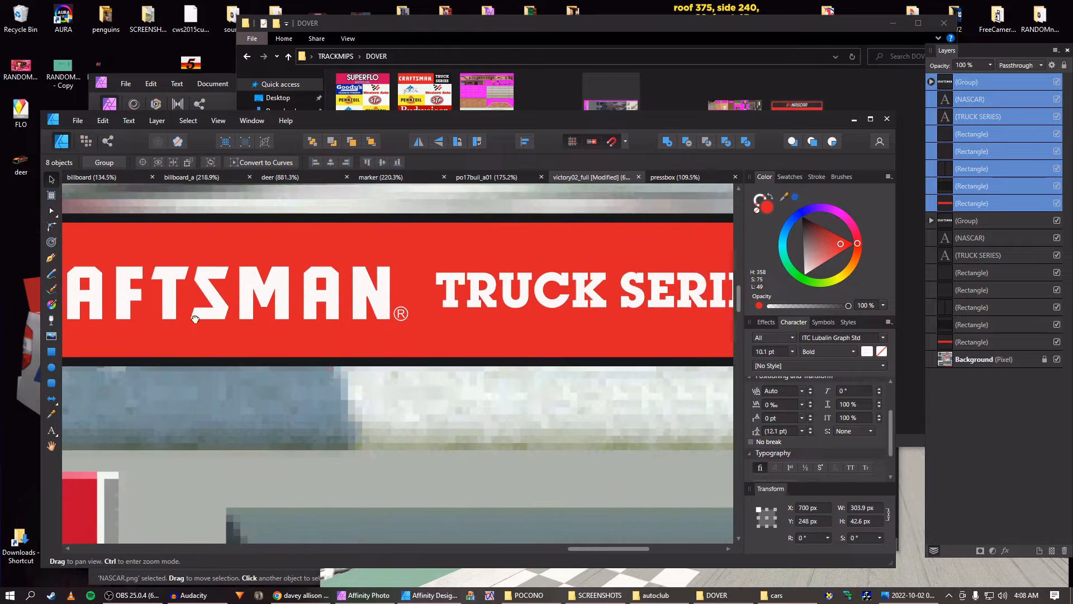
drag(617, 304, 318, 306)
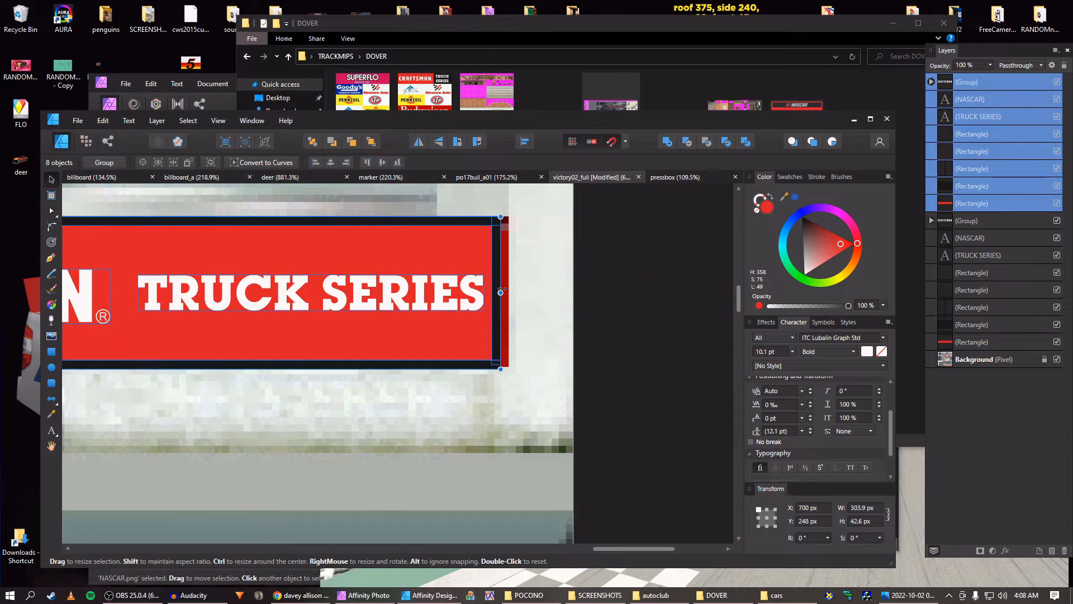
drag(500, 292, 508, 291)
click(438, 294)
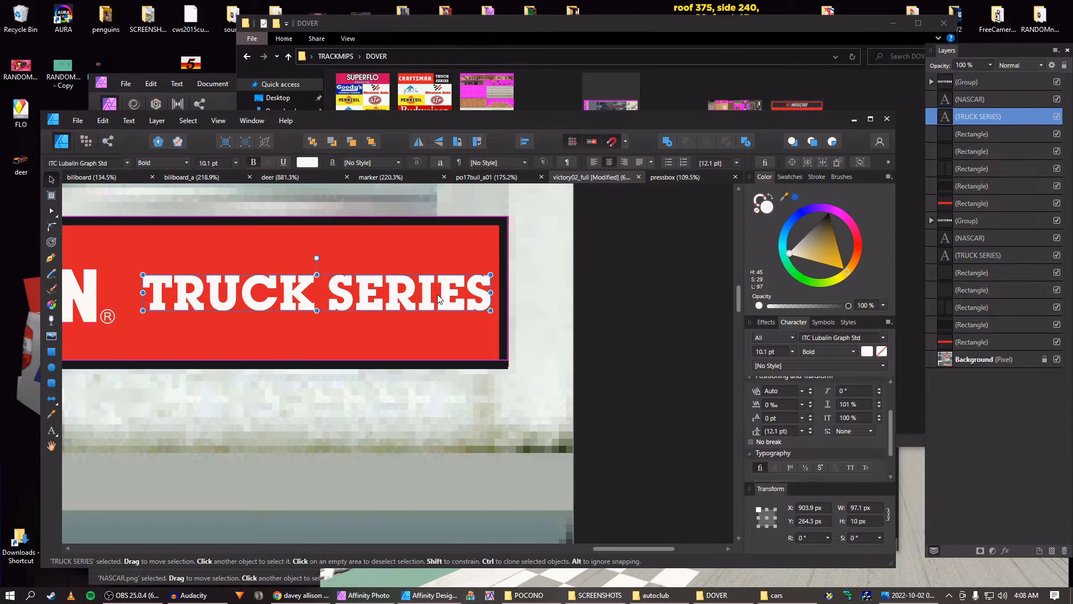
Group the eight layers that make up the right Craftsman Truck Series banner
scroll(438, 294, down, 8)
key(space)
drag(400, 316, 601, 228)
scroll(462, 381, down, 2)
scroll(451, 436, up, 4)
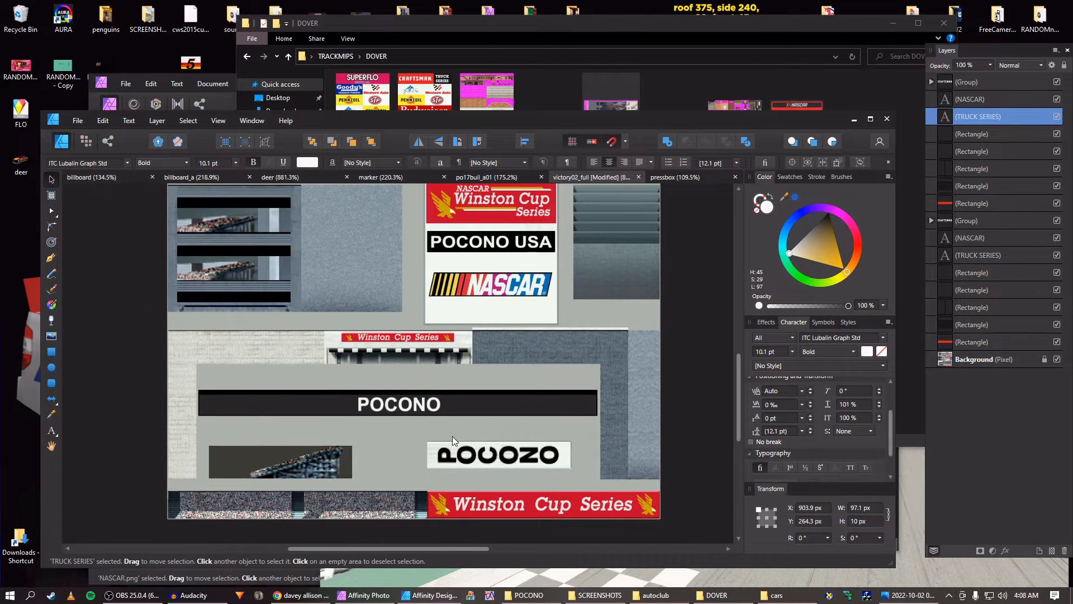
scroll(485, 423, up, 2)
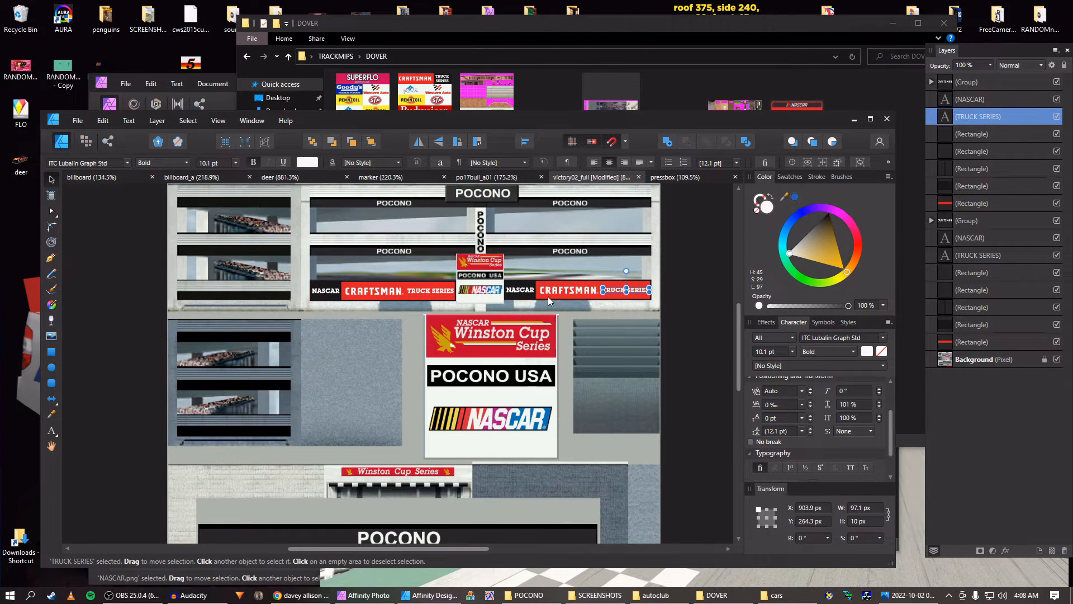
click(954, 83)
shift+click(947, 202)
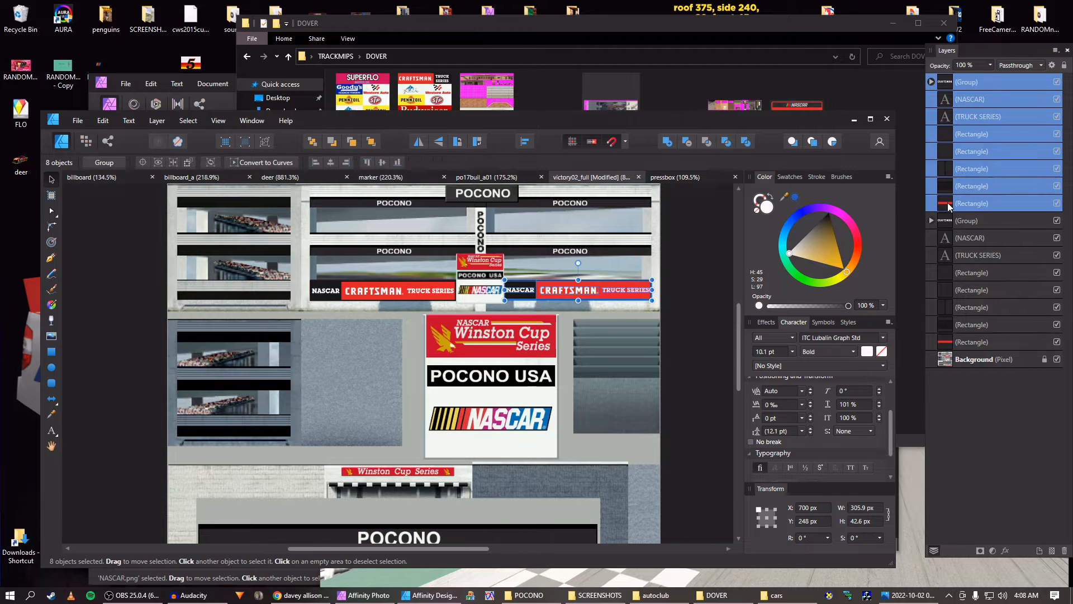
key(ctrl+g)
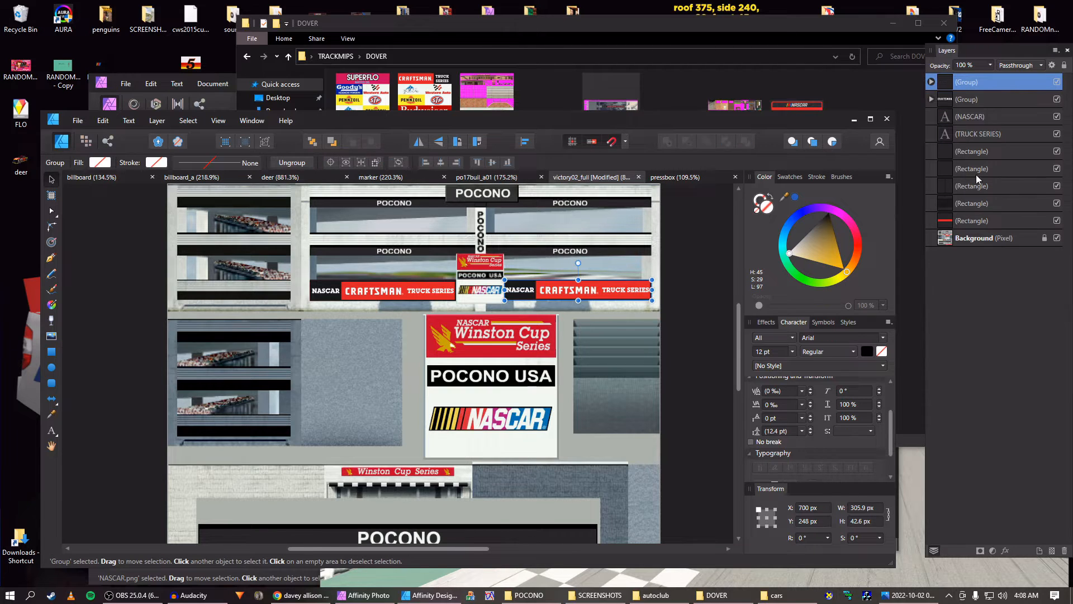
Duplicate the grouped banner and place the copy over the Winston Cup Series sign along the texture's bottom edge at X 540, Y 966 px
key(ctrl+j)
drag(564, 289, 471, 445)
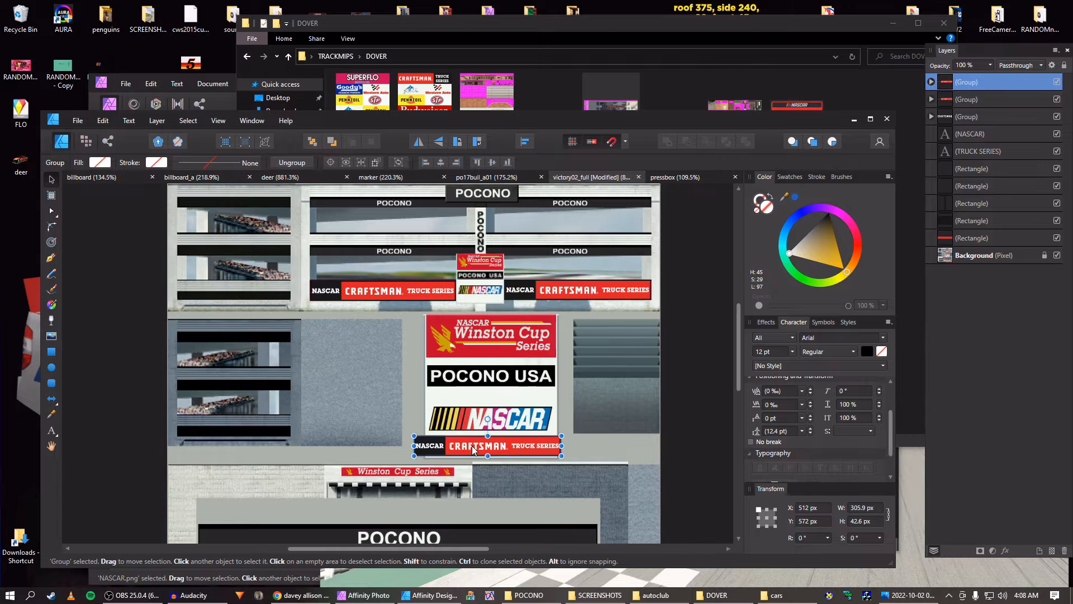
scroll(474, 444, down, 10)
drag(482, 246, 448, 421)
scroll(498, 447, up, 2)
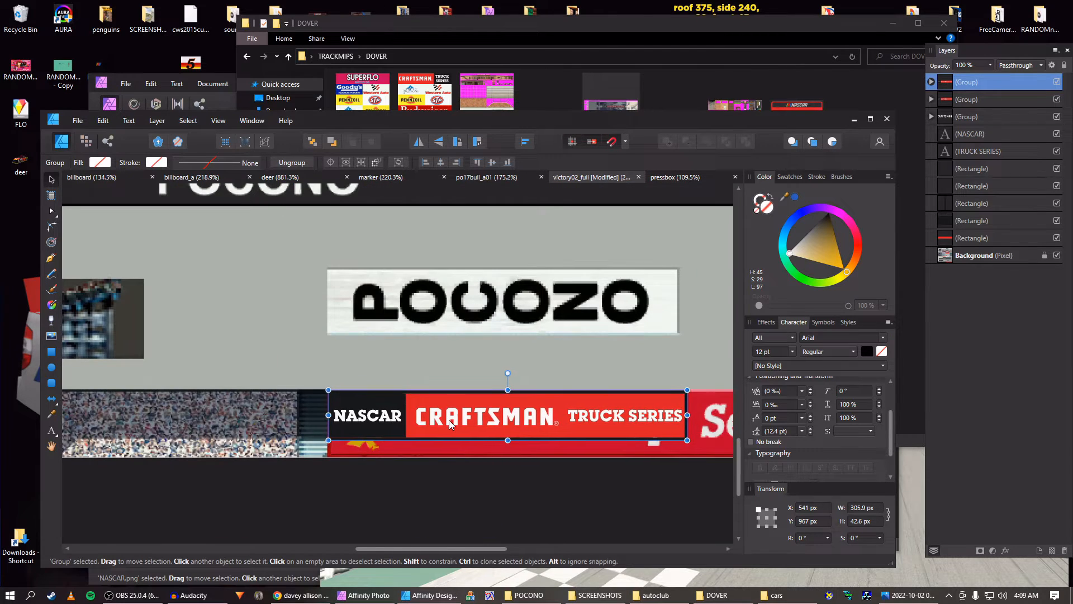
scroll(438, 424, up, 3)
key(Left)
key(Up)
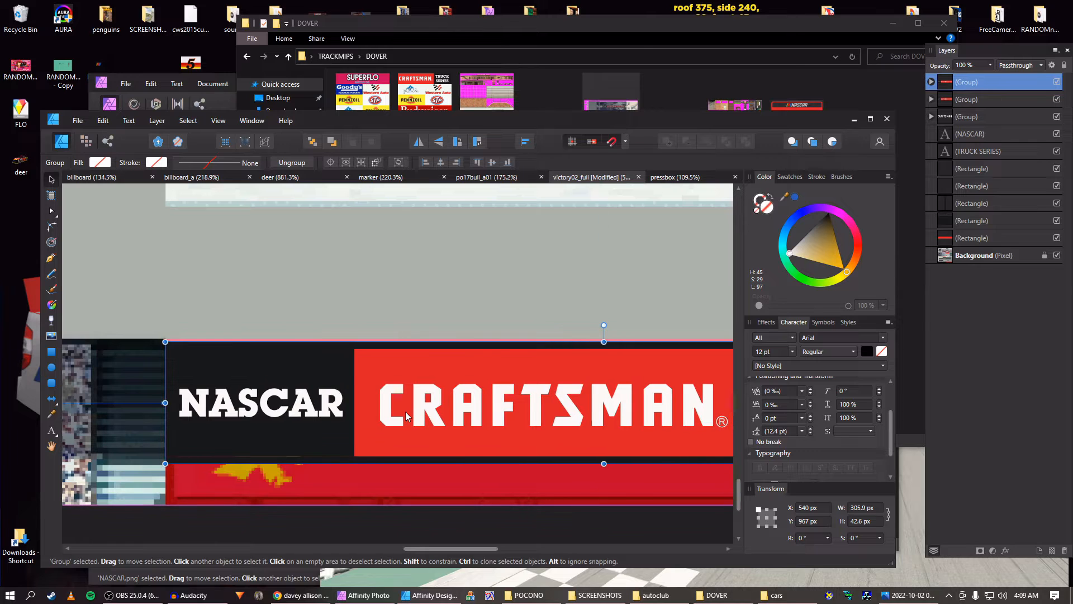
Scale the bottom banner proportionally to 58 px high to match the sign's height
scroll(435, 415, down, 3)
drag(577, 416, 312, 339)
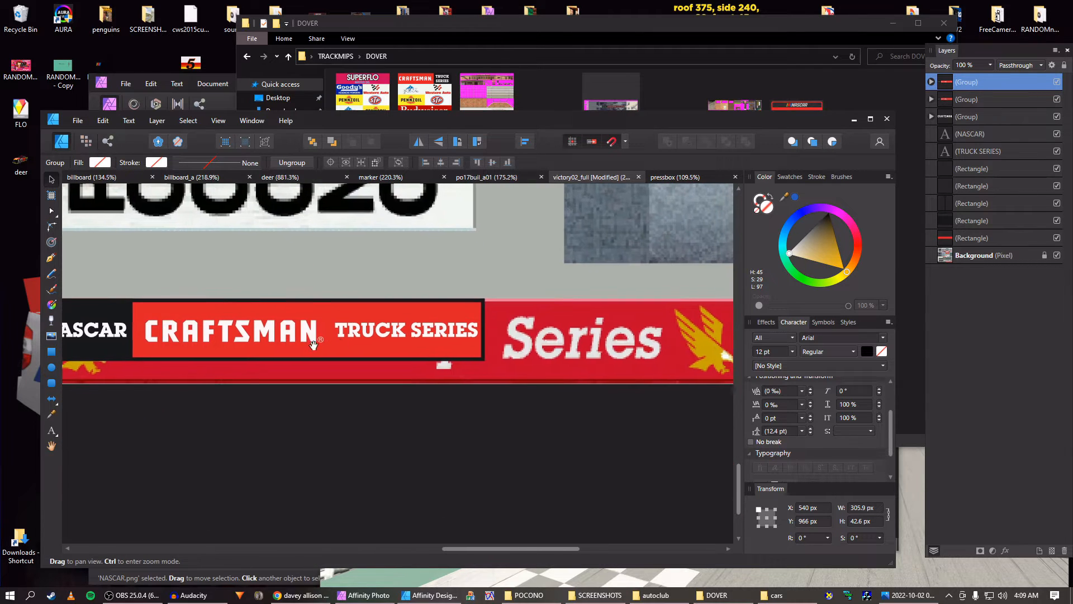
scroll(861, 523, up, 13)
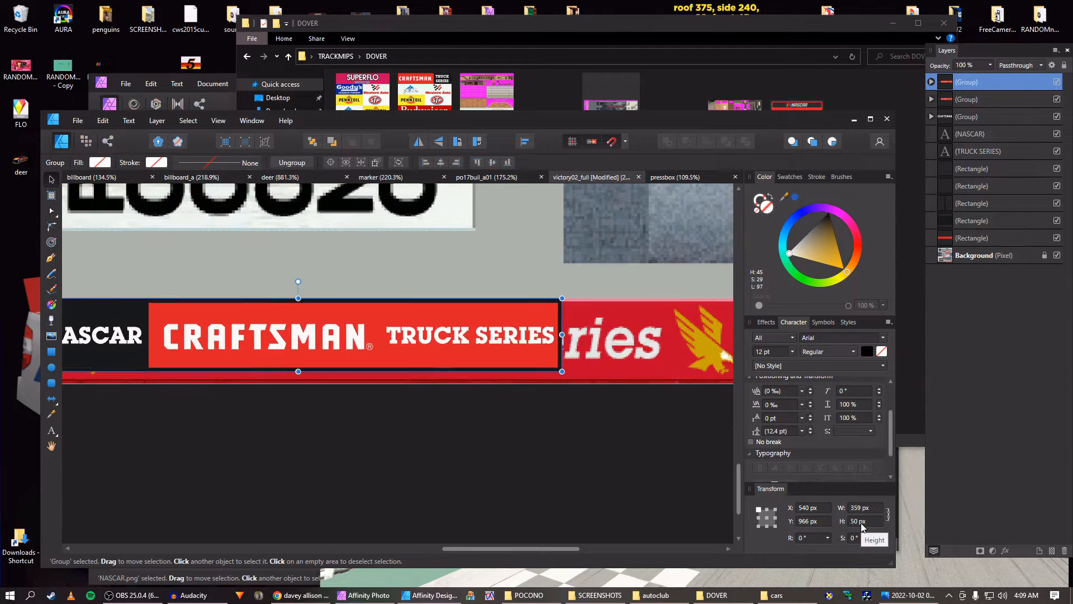
scroll(861, 523, up, 2)
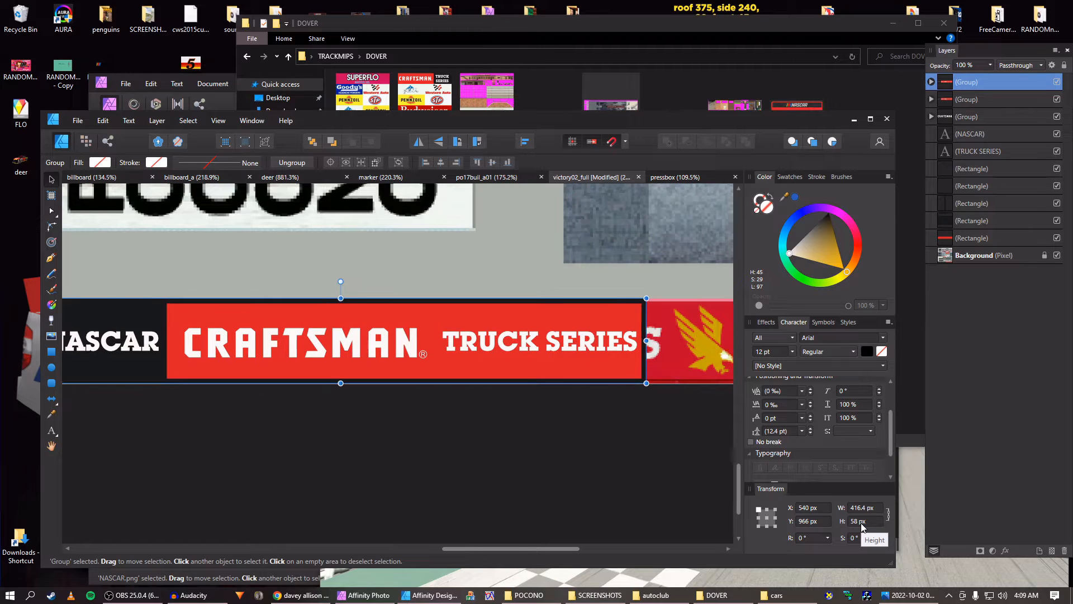
drag(605, 428, 478, 452)
scroll(478, 449, down, 4)
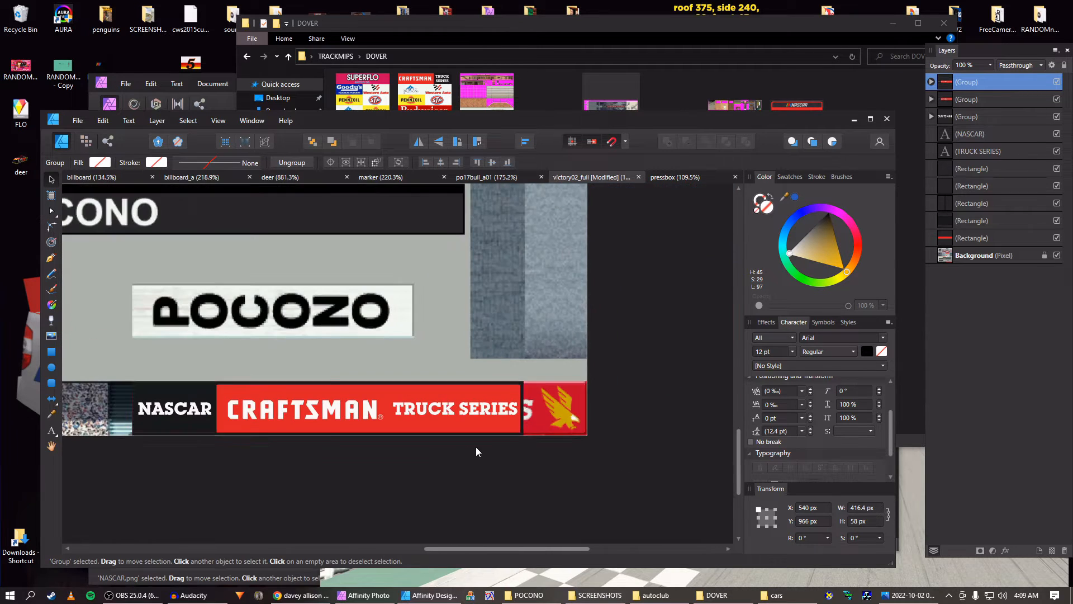
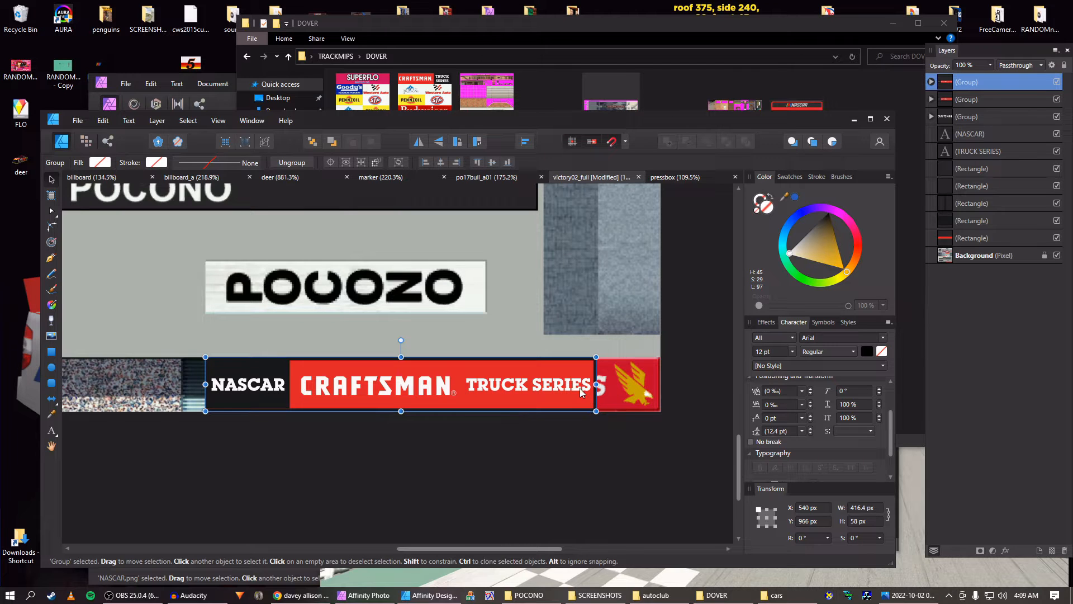
Move the bottom banner's black right-end strip to the texture's right edge at X 1021 px
double_click(579, 388)
scroll(586, 387, up, 2)
click(586, 383)
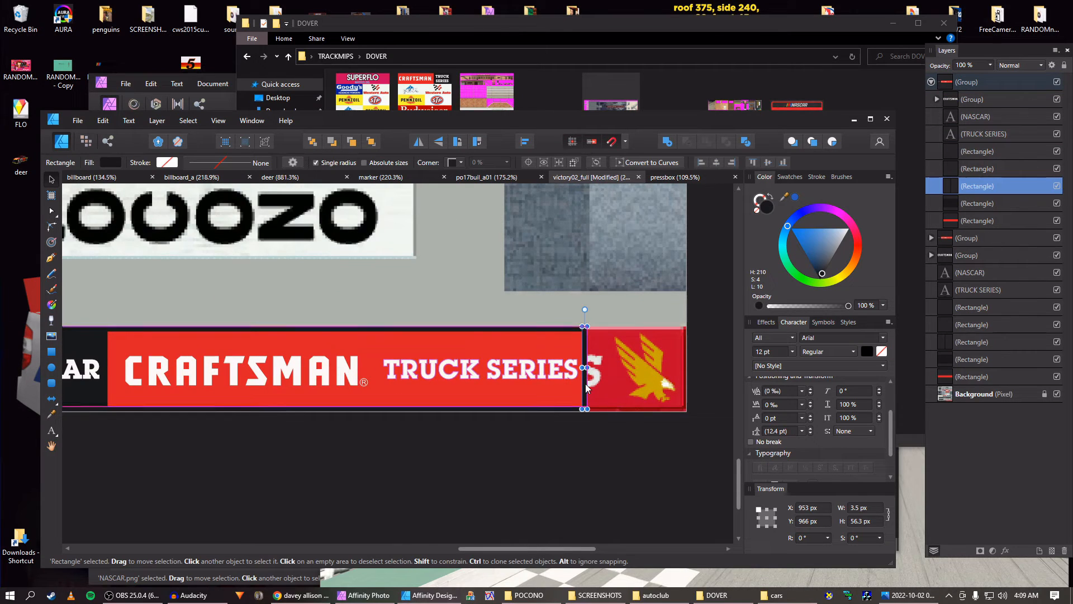
key(shift+Right)
key(shift+Right)
key(shift+Right)
key(shift+Right)
key(shift+Right)
key(shift+Right)
key(shift+Right)
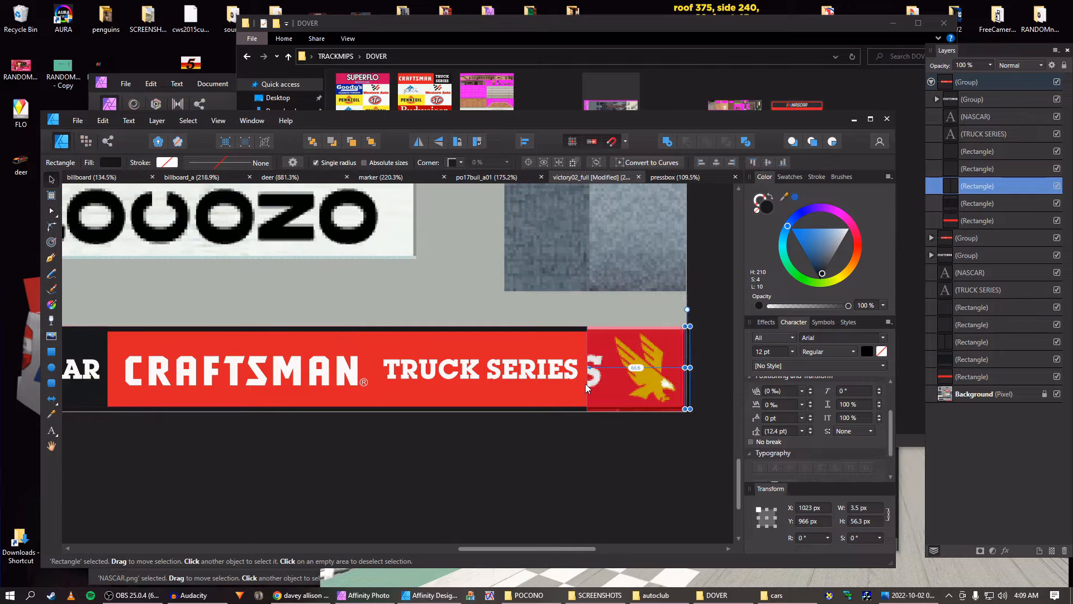
key(Right)
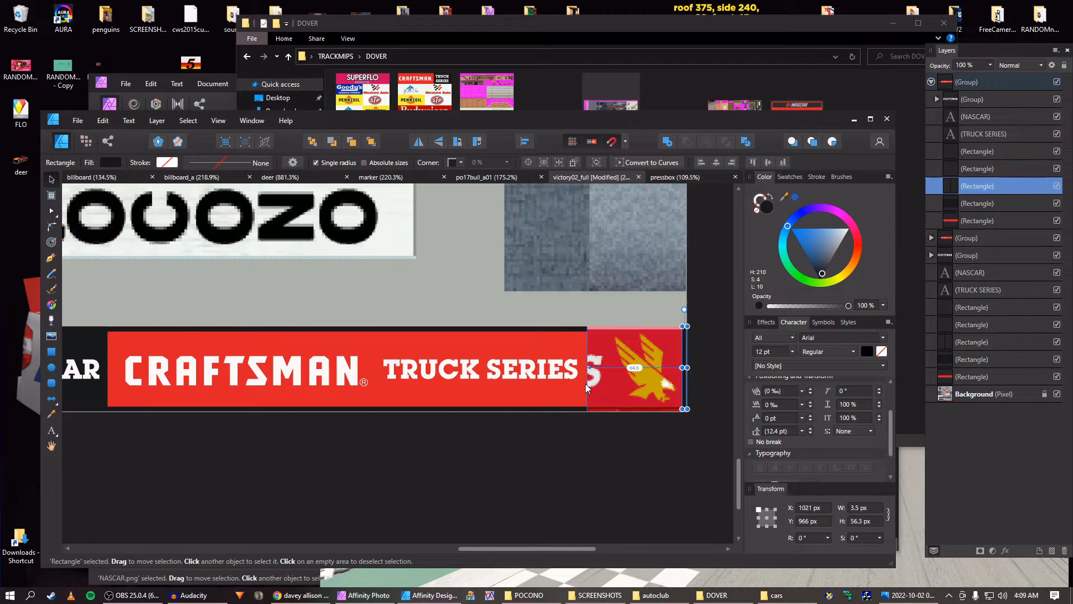
Stretch the bottom banner's red background and its upper and lower black borders to 482.7 px wide to meet the end strip
click(565, 330)
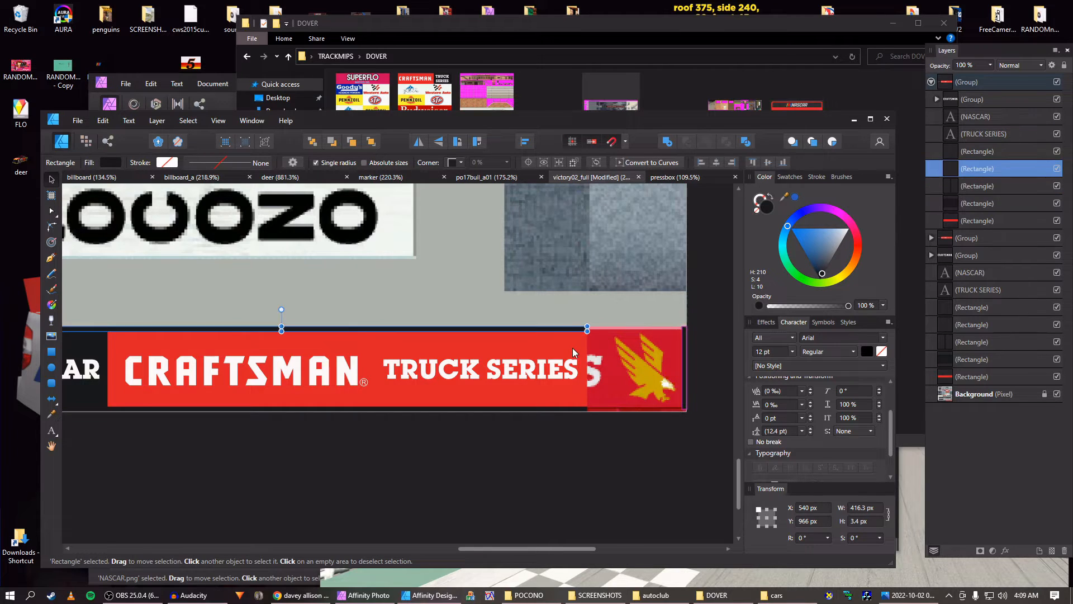
shift+click(573, 348)
shift+click(575, 413)
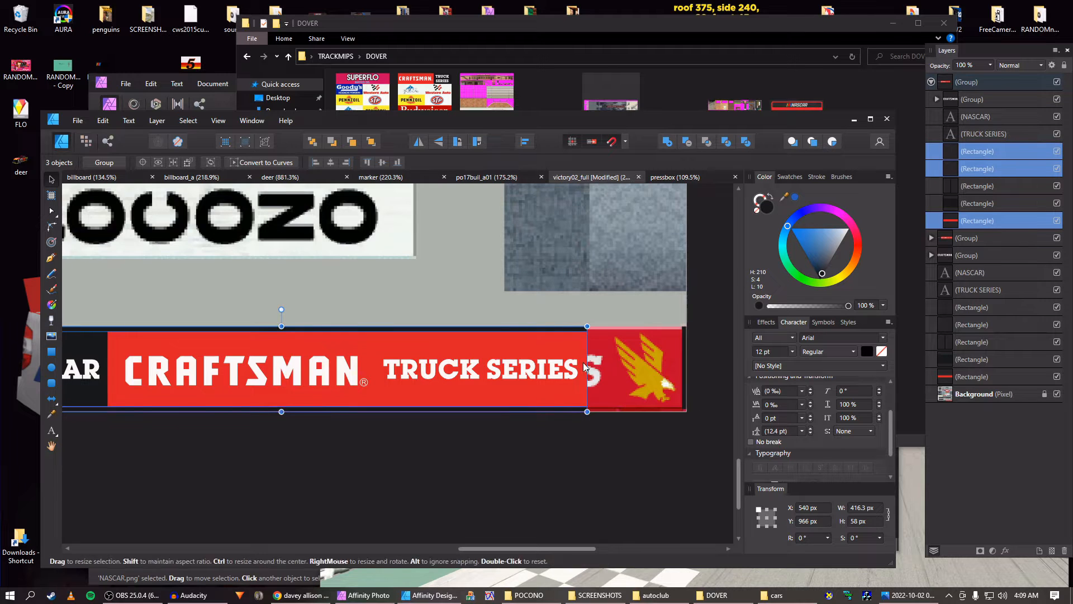
drag(588, 368, 684, 363)
scroll(485, 376, down, 3)
drag(351, 355, 428, 345)
scroll(391, 352, up, 3)
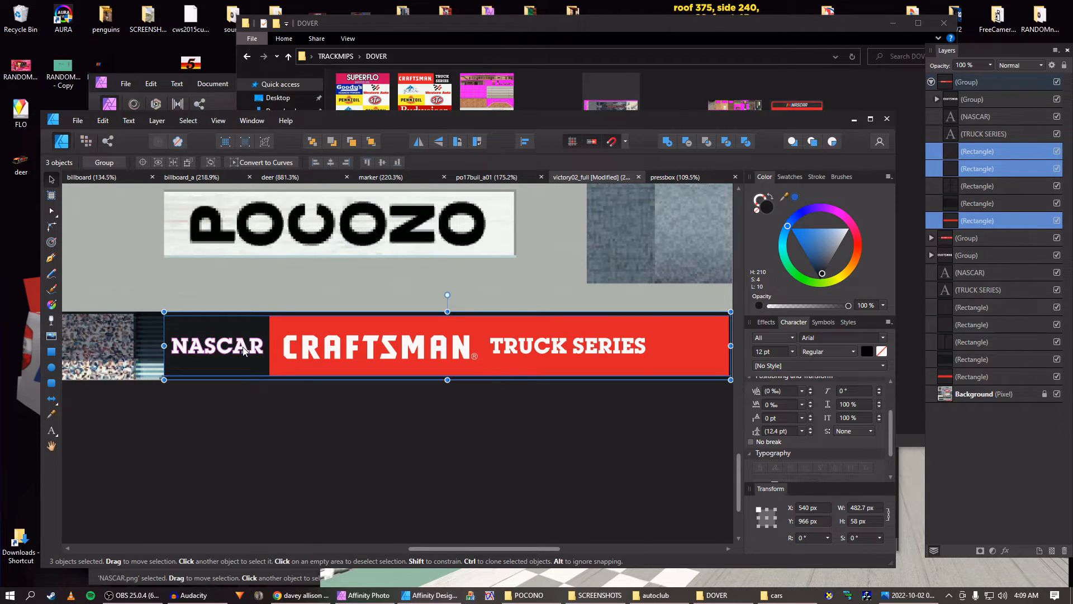
Enlarge the bottom banner's NASCAR text, Craftsman logo and TRUCK SERIES text together to 24 px high
click(243, 349)
shift+click(293, 349)
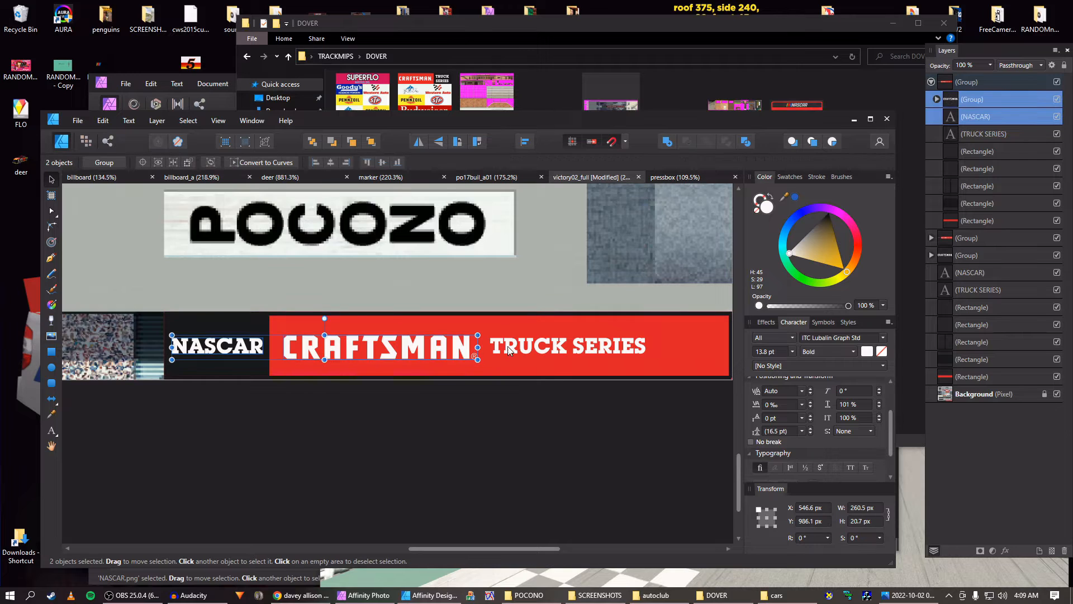
shift+click(512, 347)
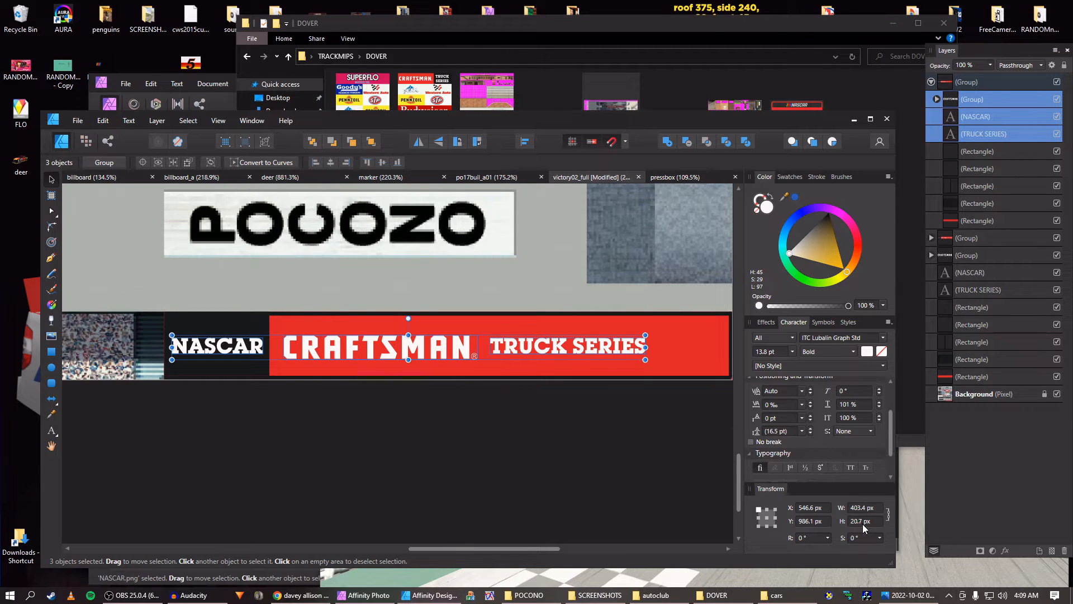
scroll(864, 525, up, 4)
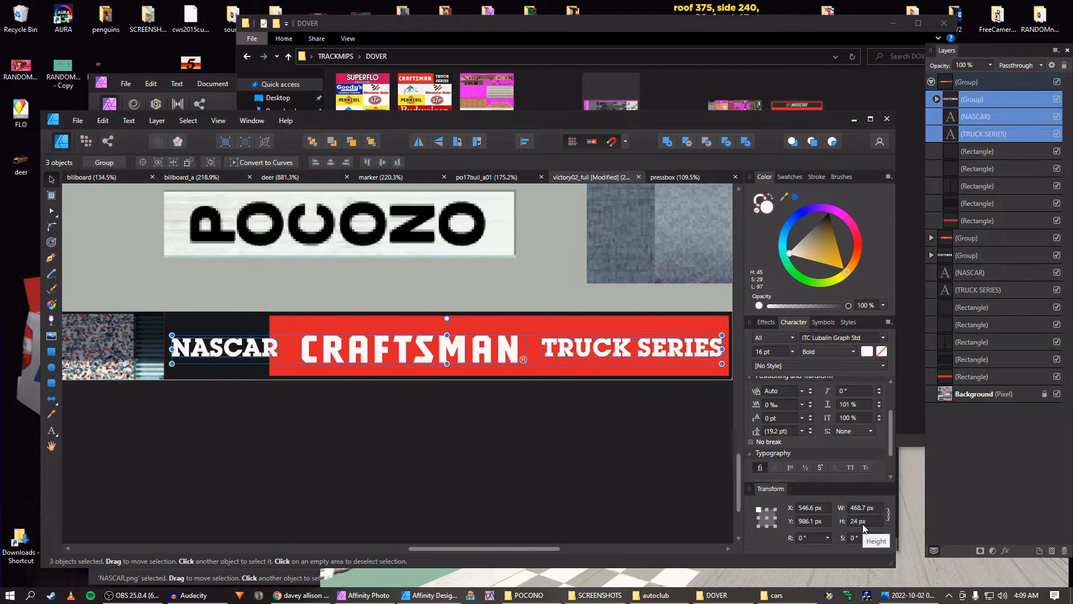
Widen the black rectangle behind the bottom banner's NASCAR text to 106.6 px and nudge the Craftsman logo up to Y 984.1 px
click(240, 325)
drag(269, 344, 290, 344)
scroll(456, 353, down, 2)
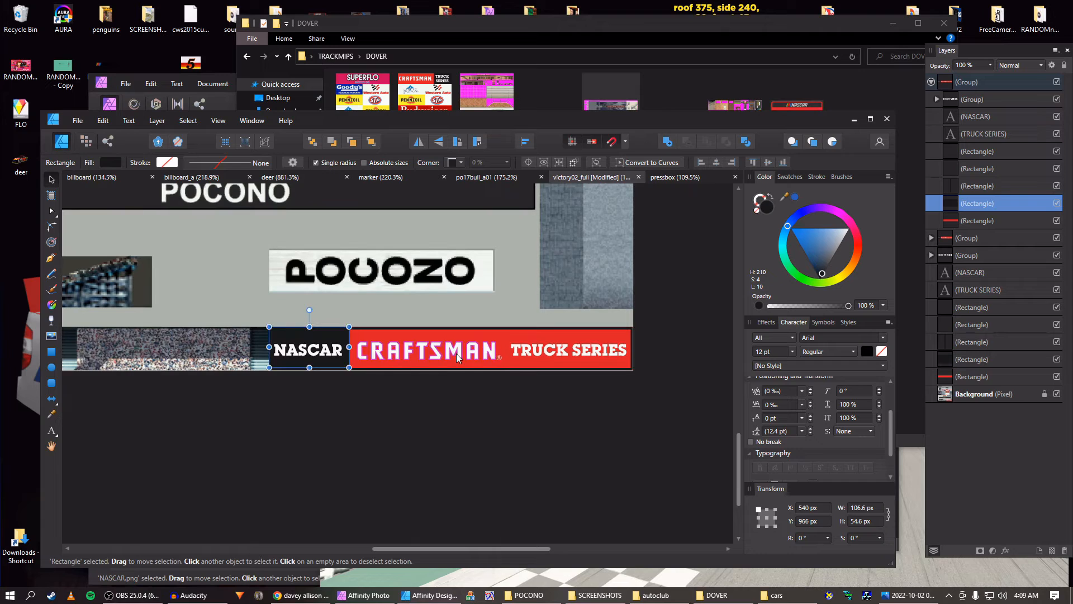
click(421, 352)
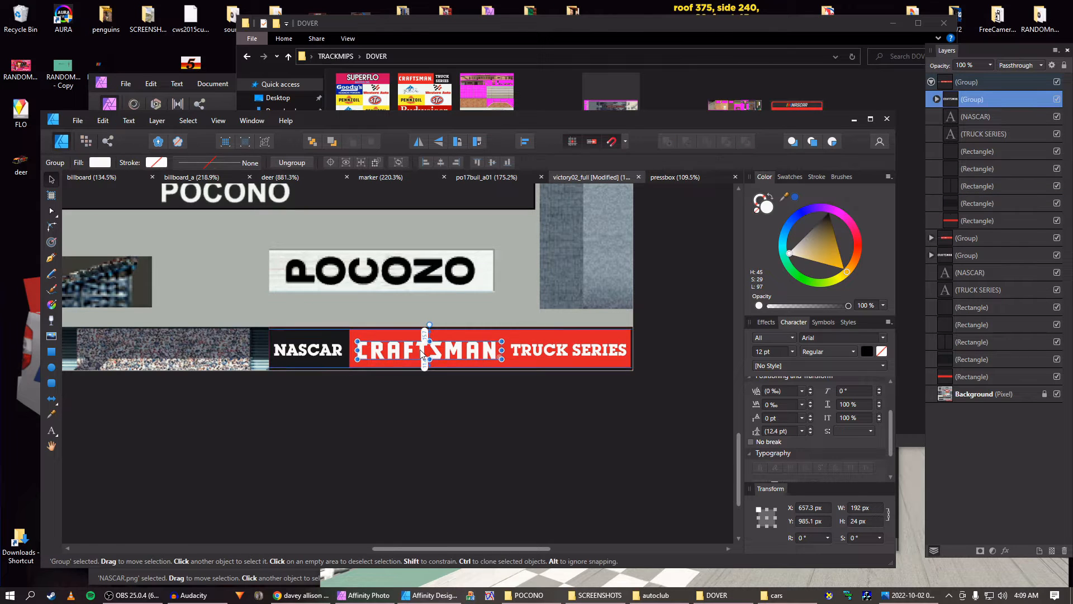
scroll(415, 406, down, 2)
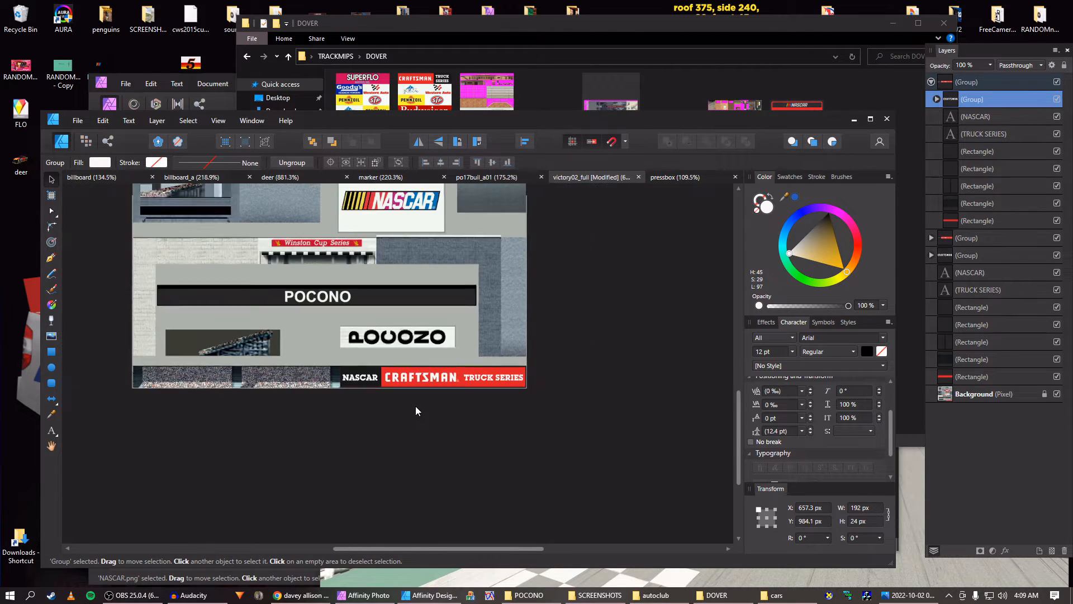
Copy the upper right banner group onto the small Winston Cup Series sign above the striped awning at X 362.1, Y 638 px
drag(414, 407, 477, 492)
scroll(403, 307, up, 1)
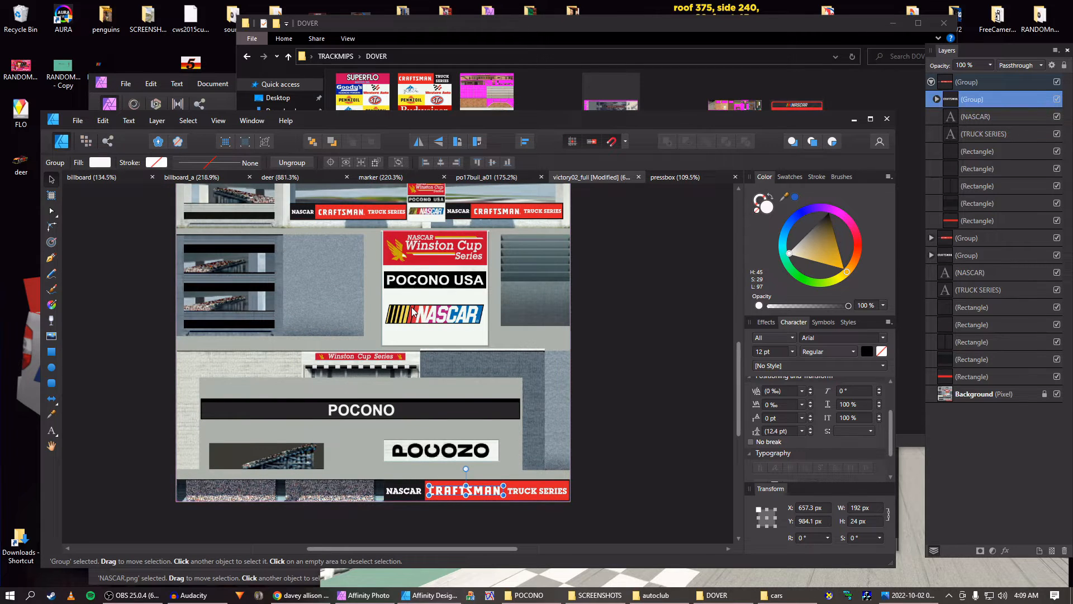
click(491, 216)
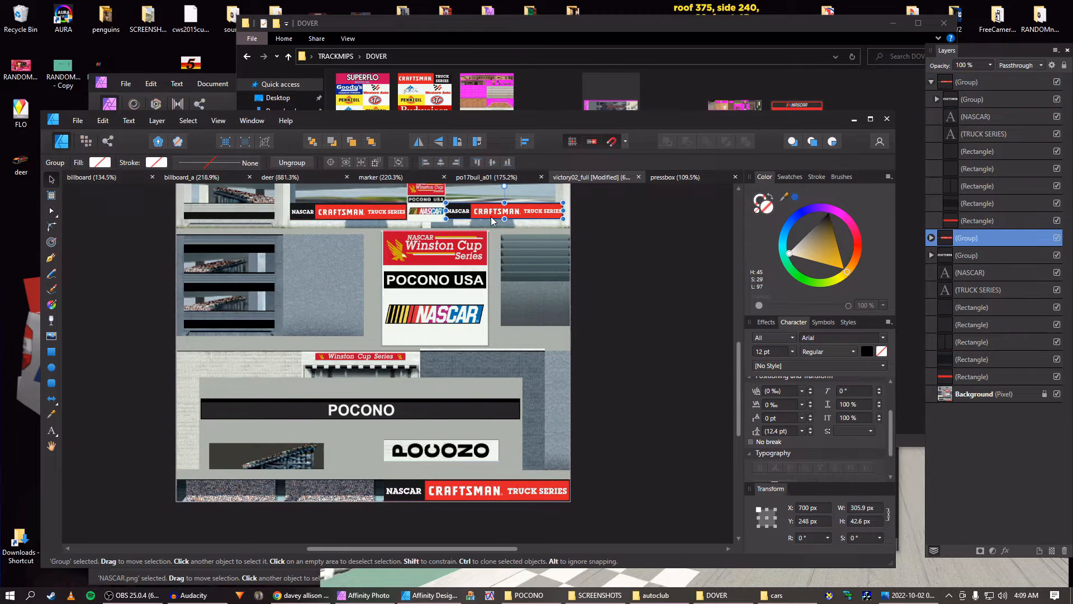
mouse_move(491, 217)
ctrl+mouse_down()
mouse_move(368, 369)
mouse_move(236, 357)
mouse_move(223, 344)
ctrl+mouse_up()
scroll(368, 369, up, 1)
scroll(368, 368, up, 4)
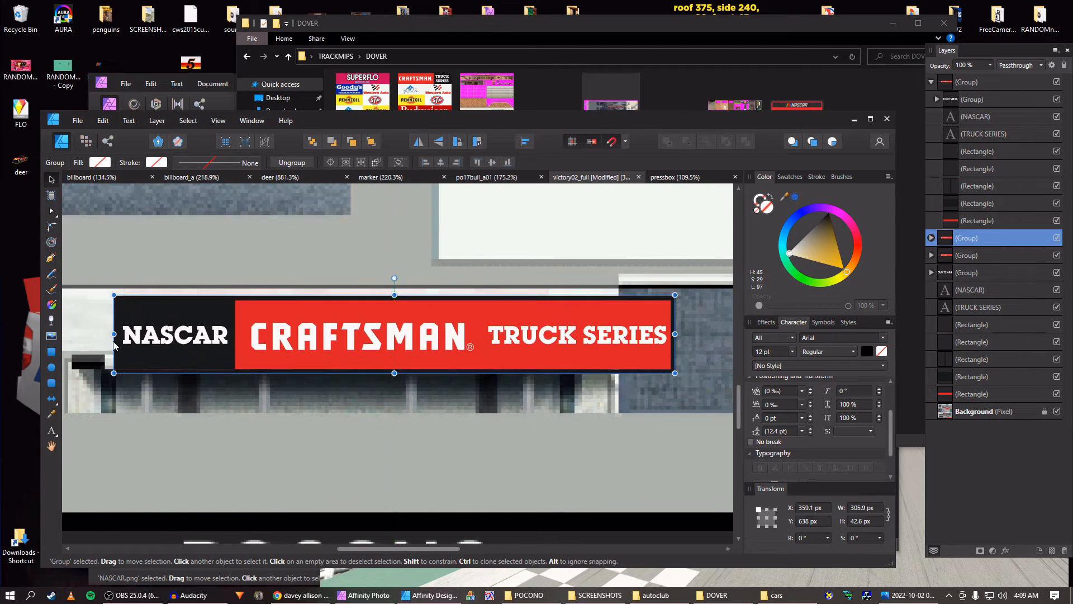
scroll(111, 319, up, 2)
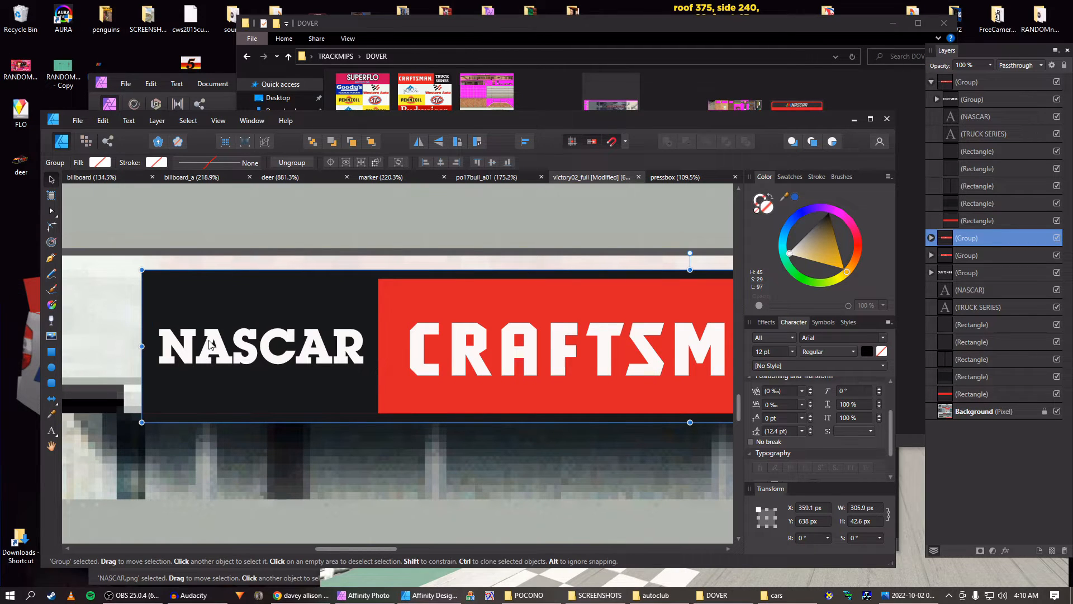
drag(199, 334, 208, 330)
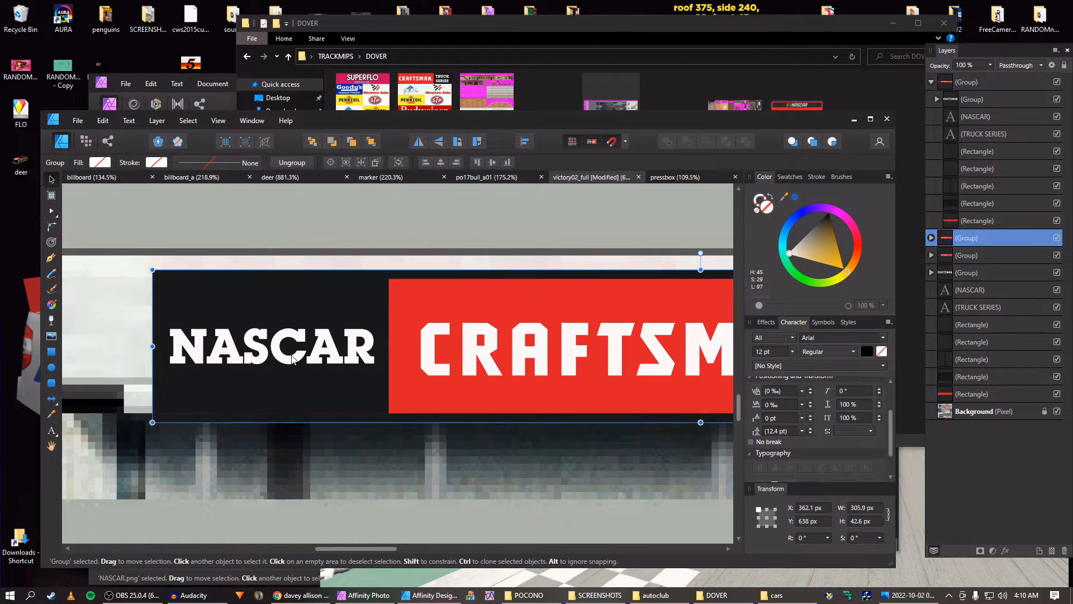
Scale the awning banner copy down proportionally to 28 px high
scroll(354, 379, down, 2)
drag(615, 414, 400, 377)
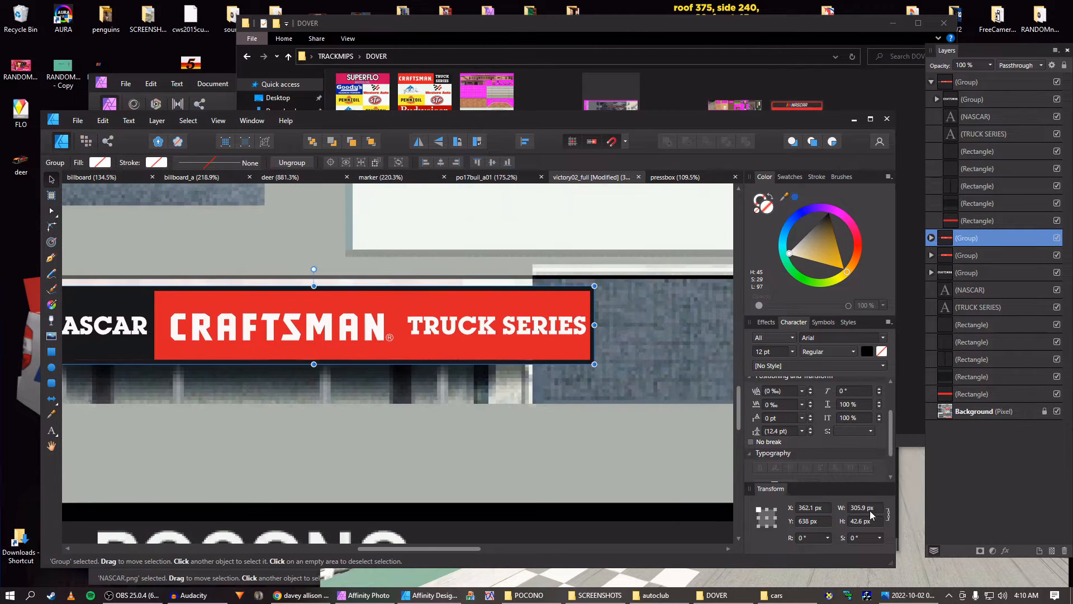
scroll(870, 521, down, 12)
scroll(870, 521, down, 3)
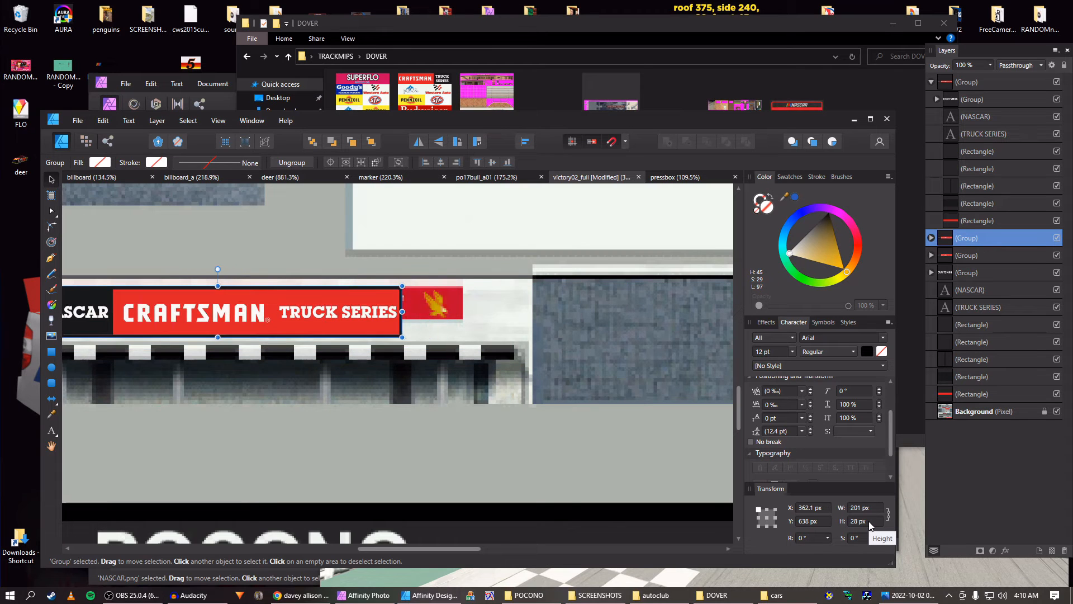
drag(311, 388, 458, 405)
scroll(485, 403, down, 1)
scroll(484, 401, up, 2)
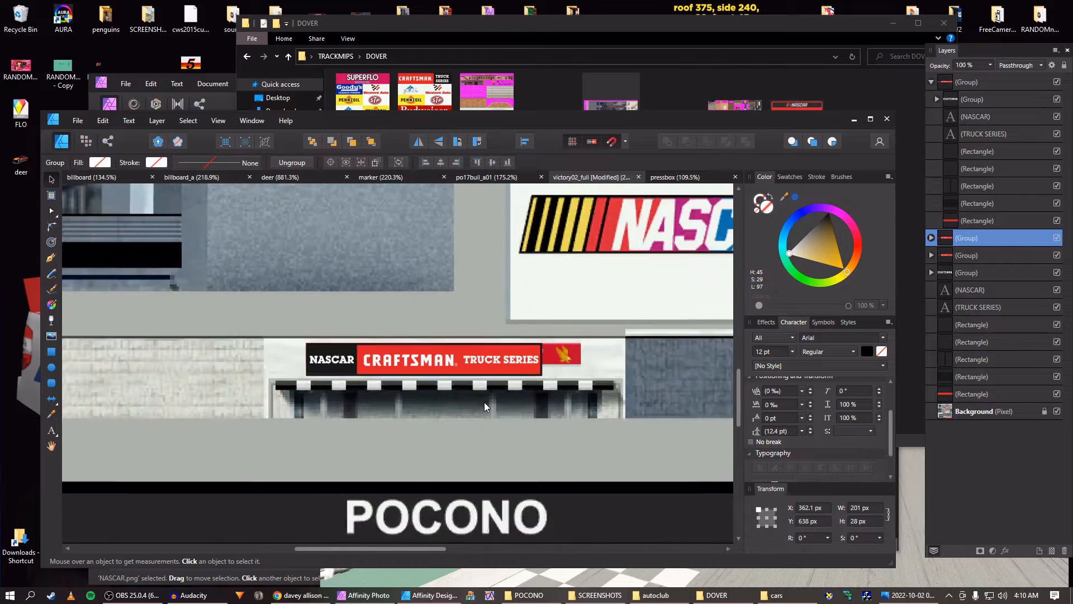
Scale the banner copy above the striped awning down proportionally to 18 px high
scroll(869, 523, down, 10)
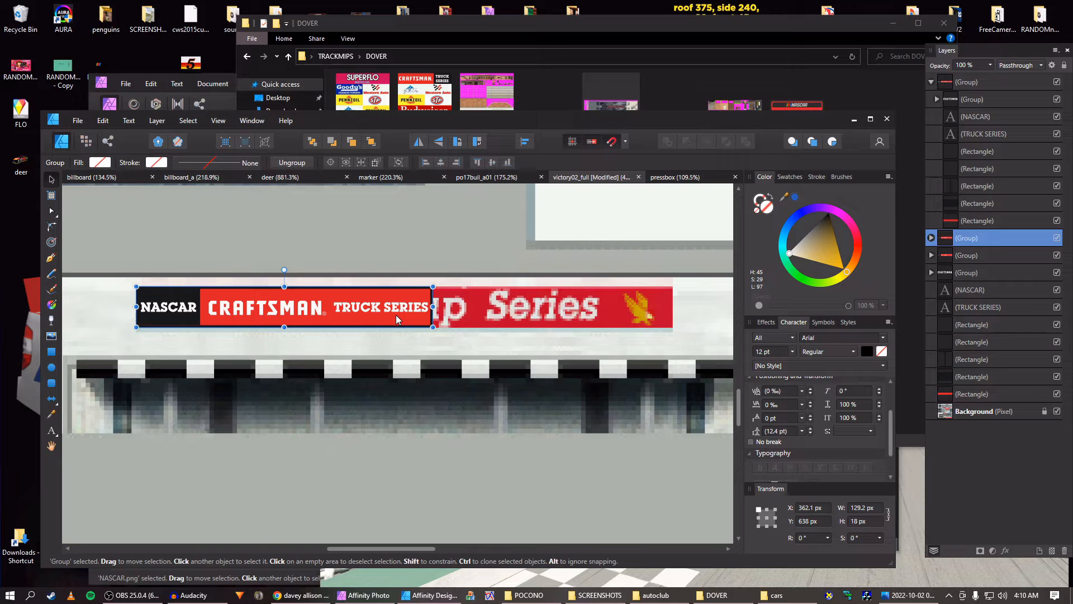
key(shift+Down)
key(shift+Down)
key(shift+Up)
key(shift+Up)
Move the awning banner's black end strip out to the right edge of the old Winston Cup sign at X 595.2 px
scroll(424, 322, up, 2)
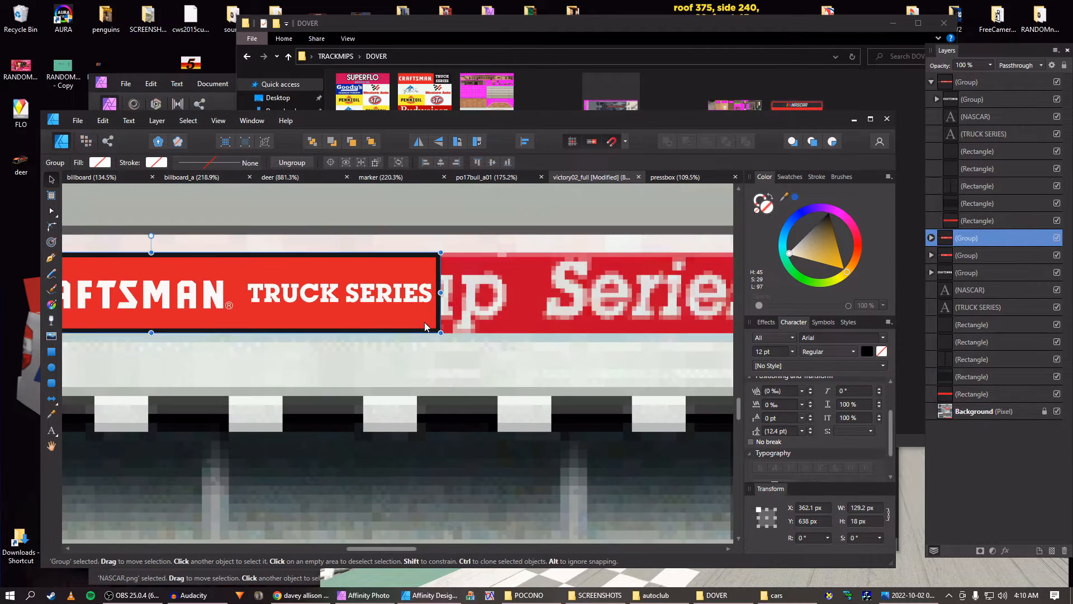
double_click(424, 322)
click(439, 315)
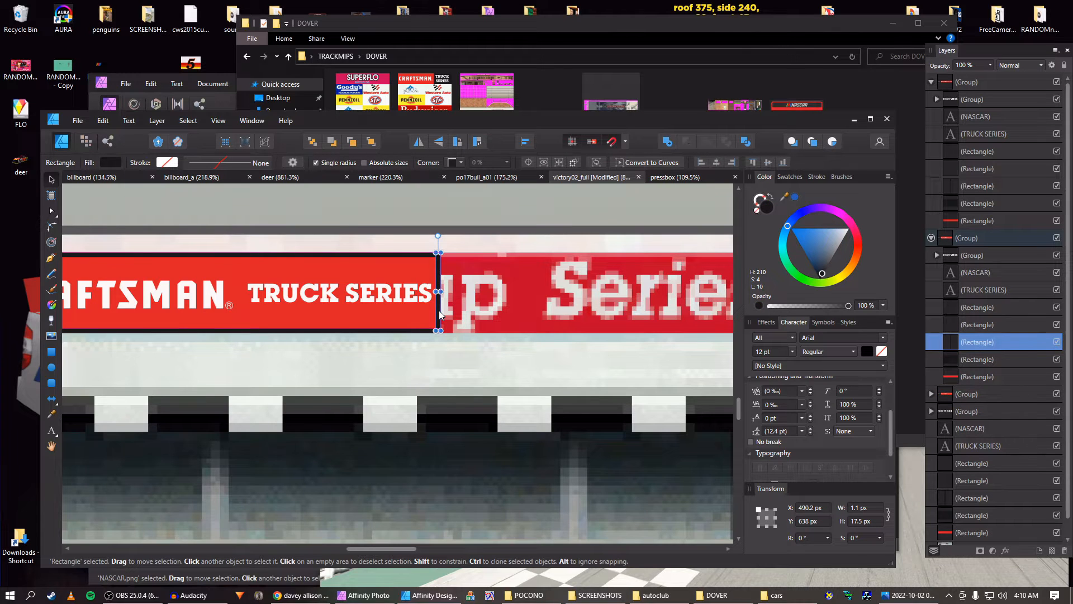
scroll(439, 315, down, 2)
drag(494, 317, 351, 317)
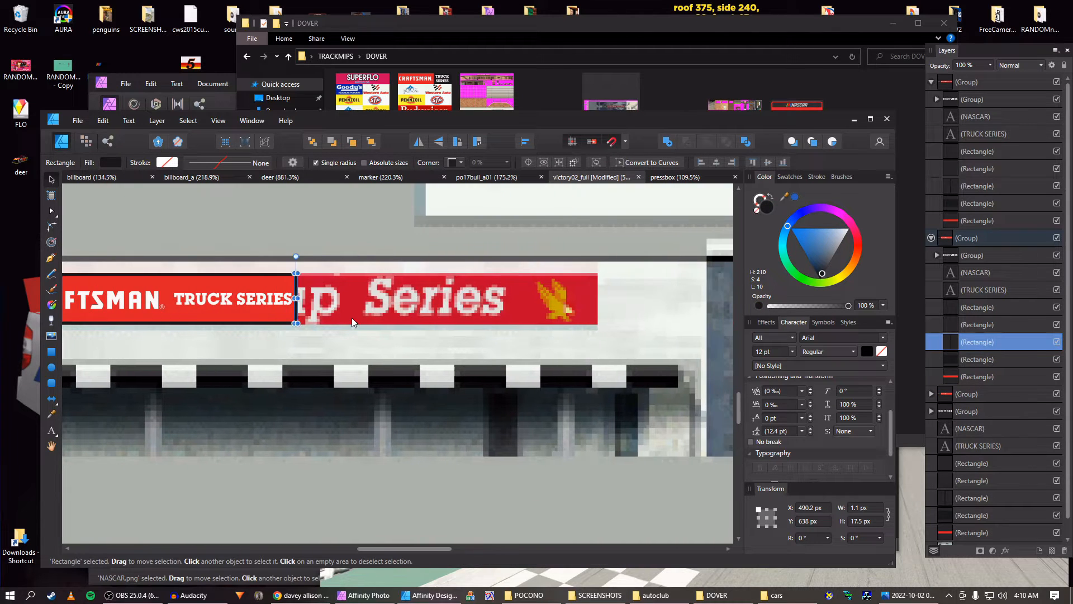
key(shift+Right)
key(shift+Right)
key(shift+Right)
key(shift+Right)
key(shift+Right)
key(shift+Right)
key(shift+Right)
key(shift+Right)
key(shift+Right)
key(shift+Right)
key(shift+Right)
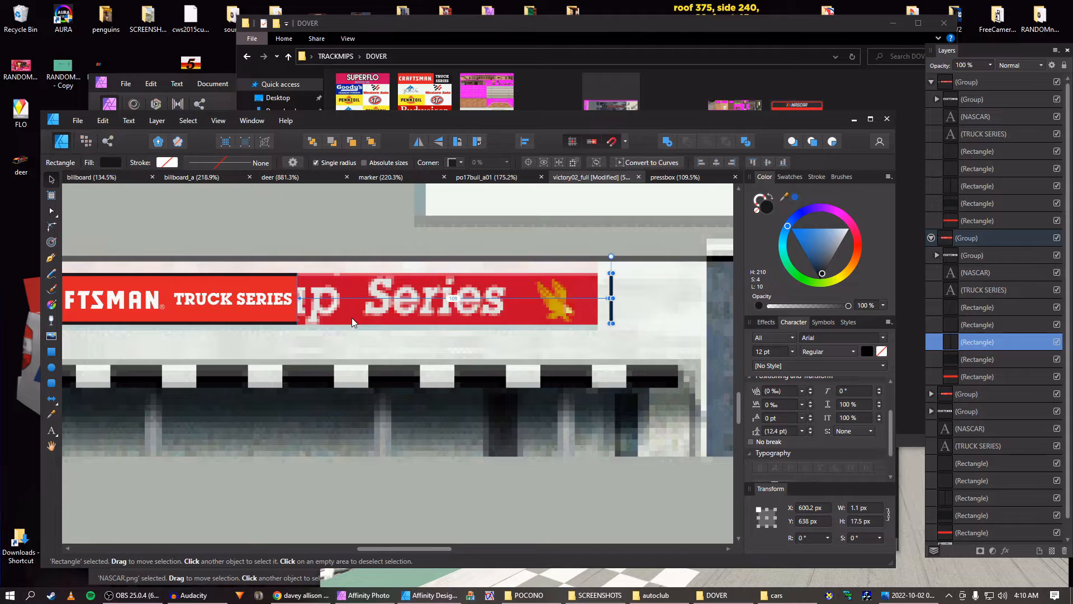
scroll(351, 318, up, 2)
drag(331, 314, 112, 328)
drag(716, 296, 473, 334)
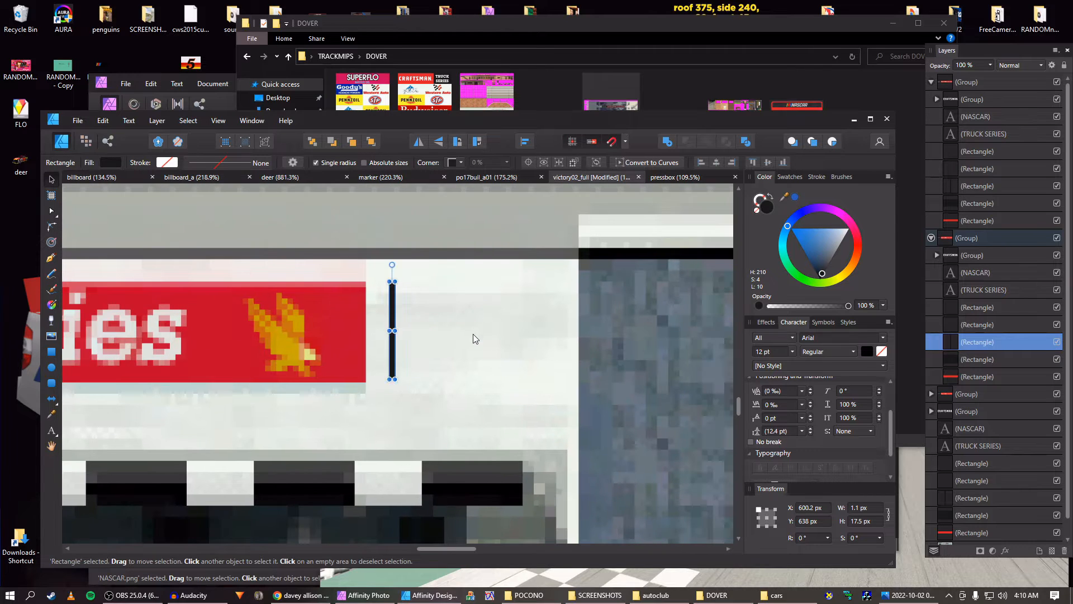
key(Left)
key(Left)
key(Left)
key(Left)
key(Left)
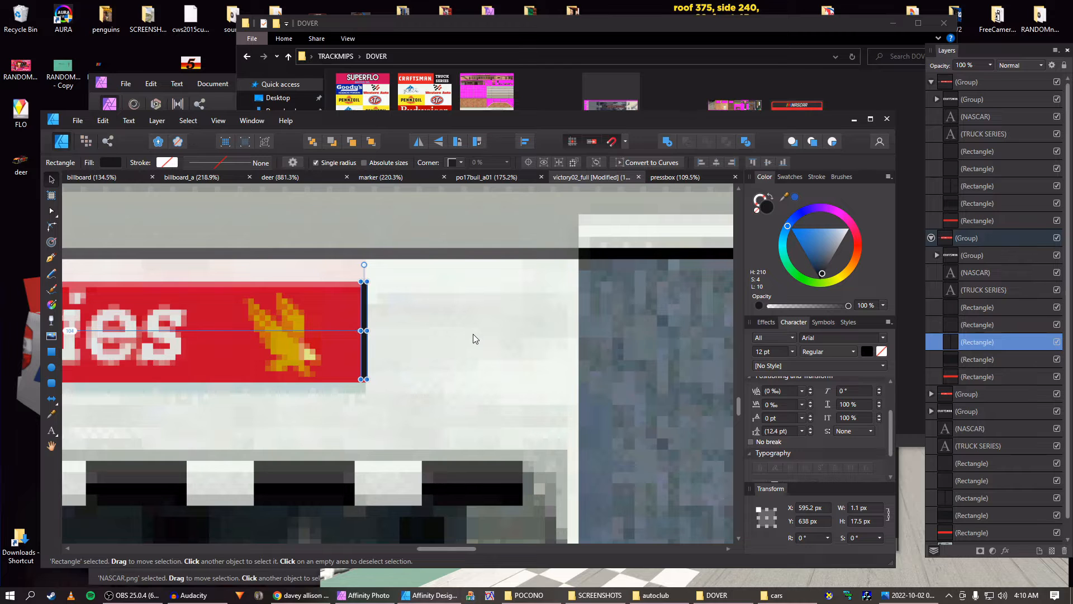
Widen the awning banner's red rectangle and its upper and lower black border strips together to 234.2 px, meeting the end strip
scroll(464, 334, down, 3)
scroll(383, 354, down, 3)
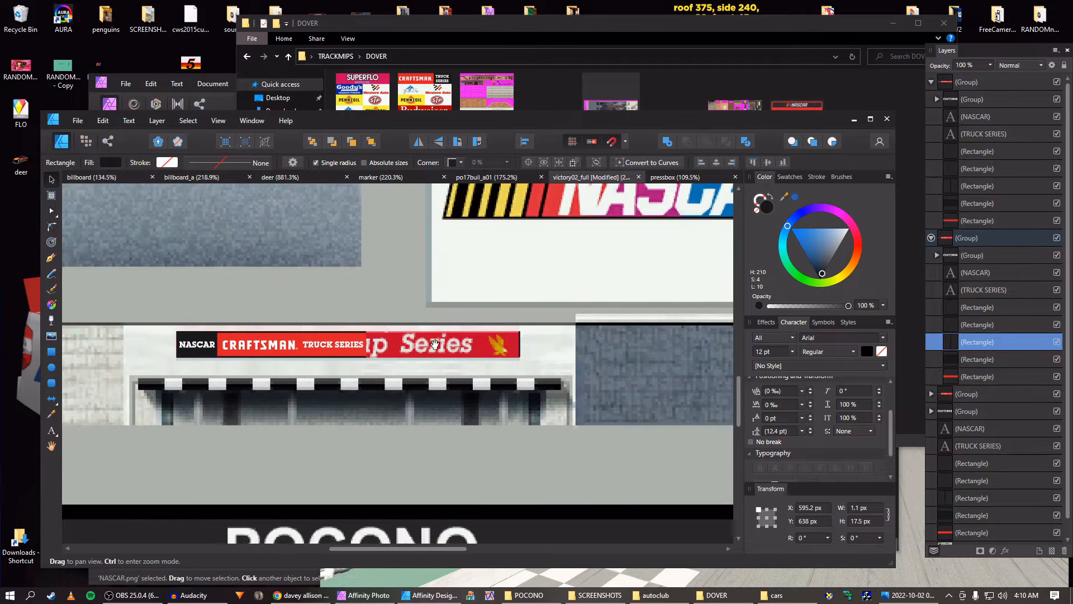
scroll(337, 324, up, 4)
click(279, 303)
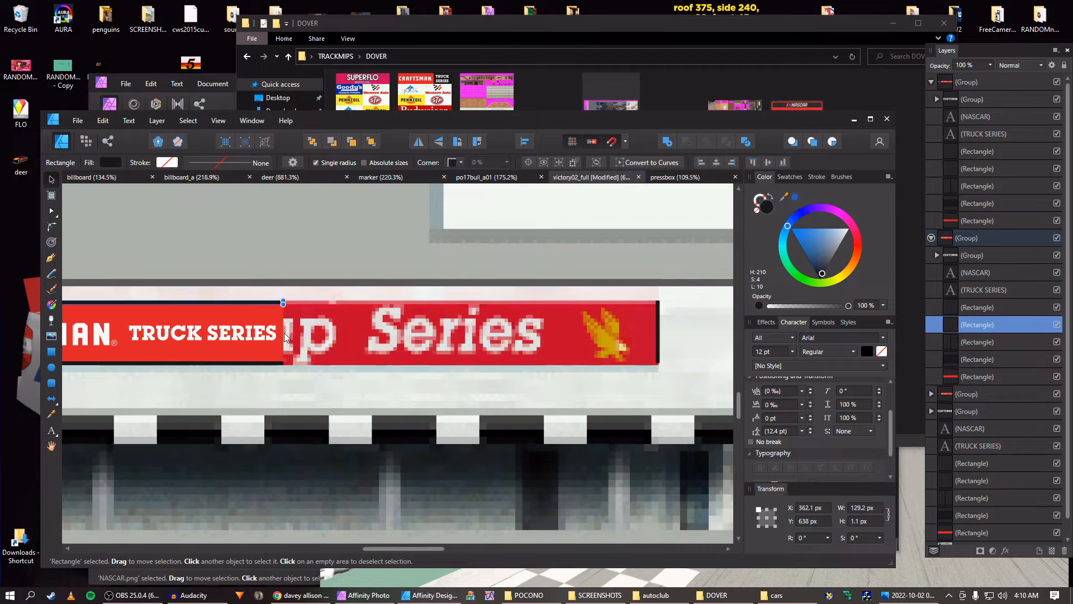
shift+click(278, 365)
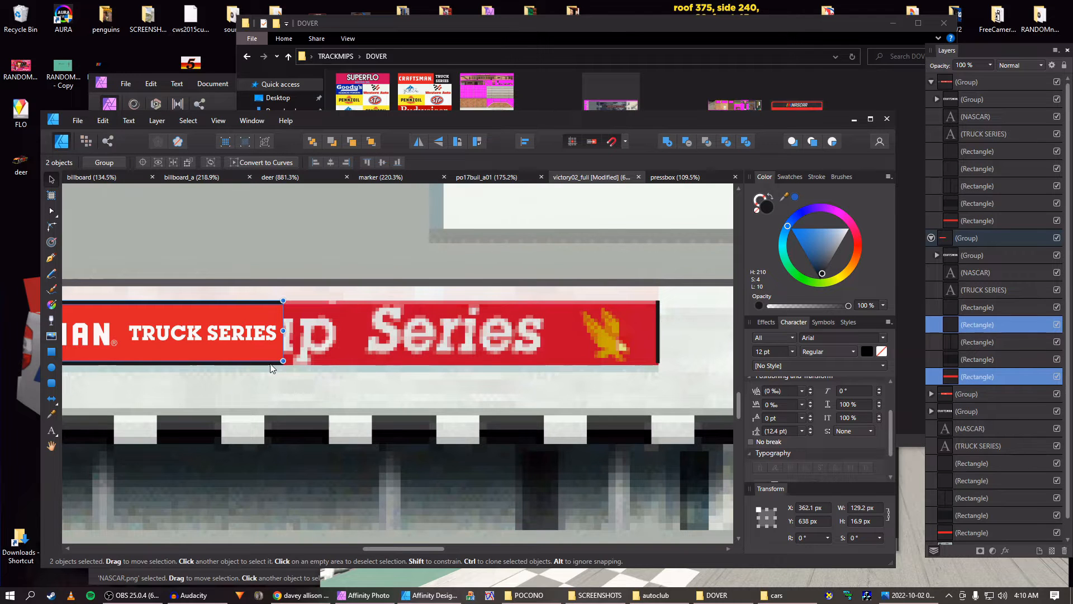
shift+click(287, 354)
drag(283, 333, 646, 323)
scroll(665, 364, up, 5)
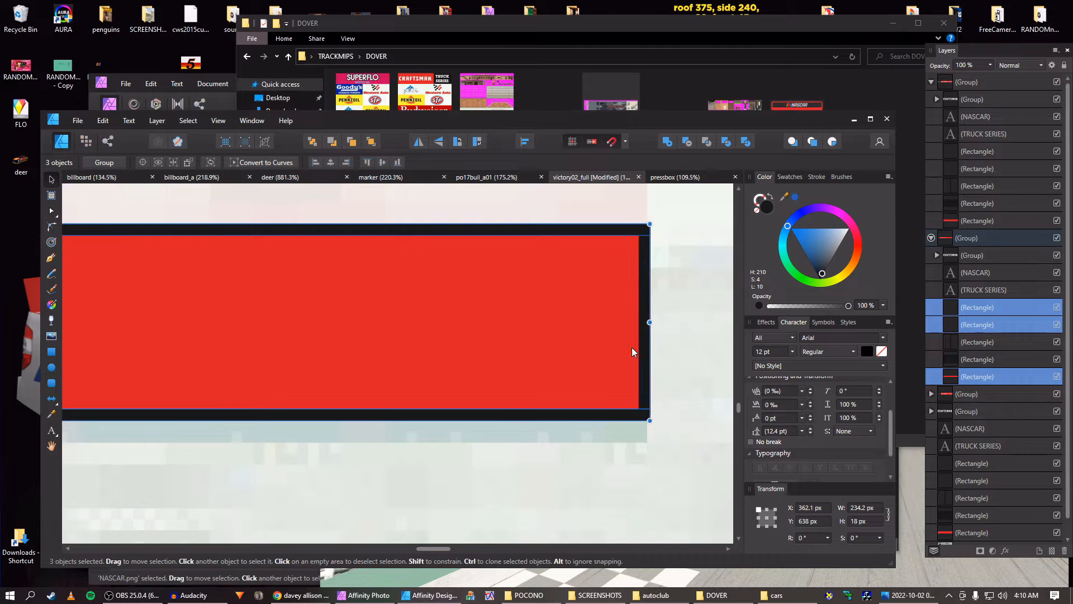
scroll(491, 344, down, 5)
scroll(491, 339, down, 4)
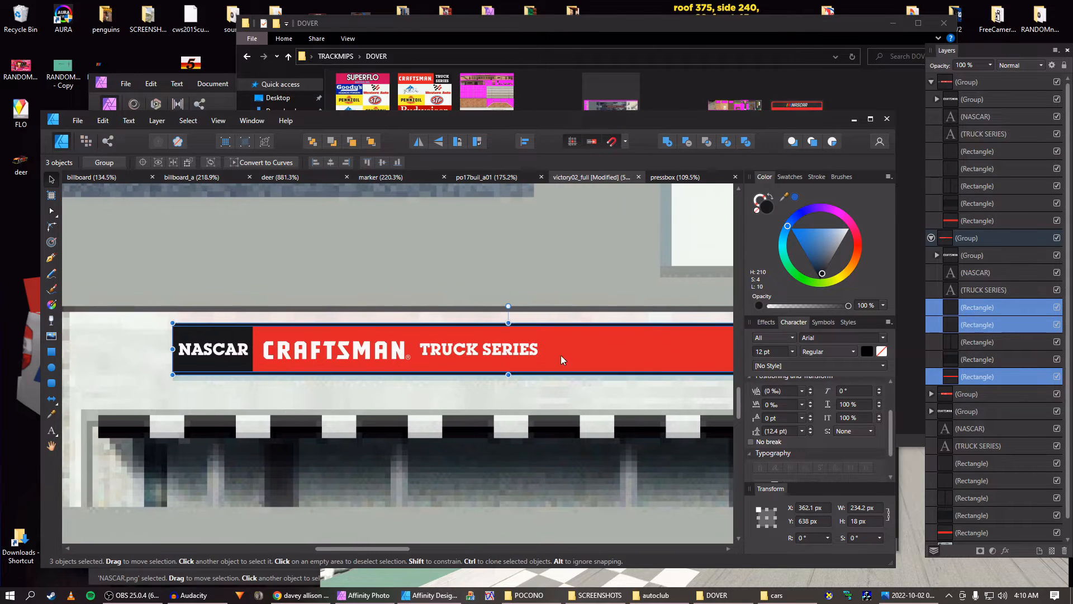
Move the awning banner's TRUCK SERIES text to the right end of the red area at X 552.2 px
scroll(496, 350, down, 2)
click(491, 351)
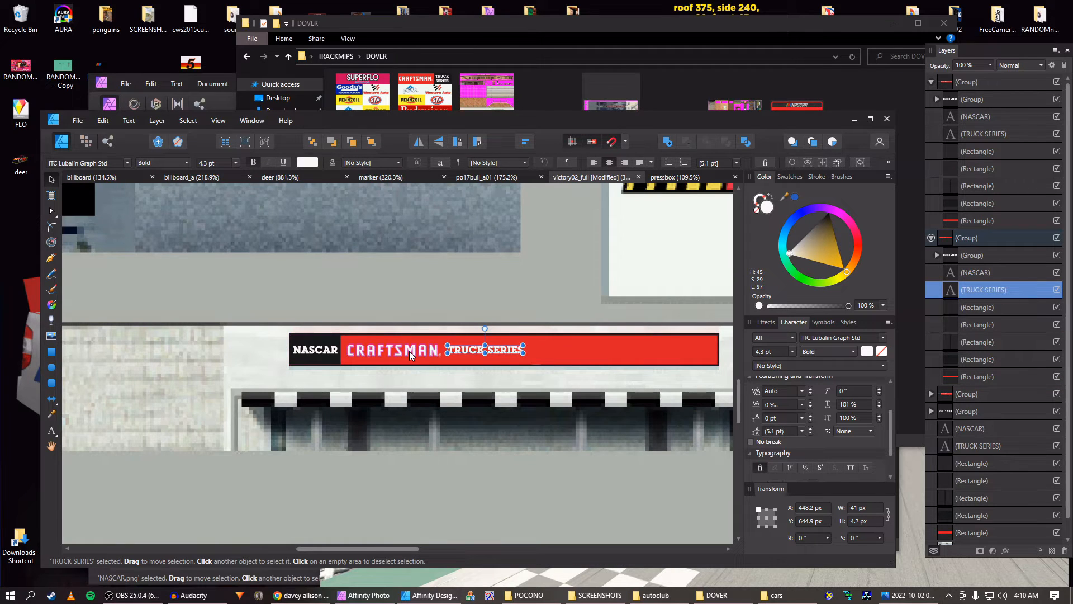
key(shift+Right)
key(shift+Right)
key(shift+Right)
key(shift+Right)
key(shift+Right)
key(shift+Right)
key(shift+Right)
key(shift+Right)
key(shift+Right)
key(shift+Right)
key(shift+Right)
key(shift+Right)
key(shift+Left)
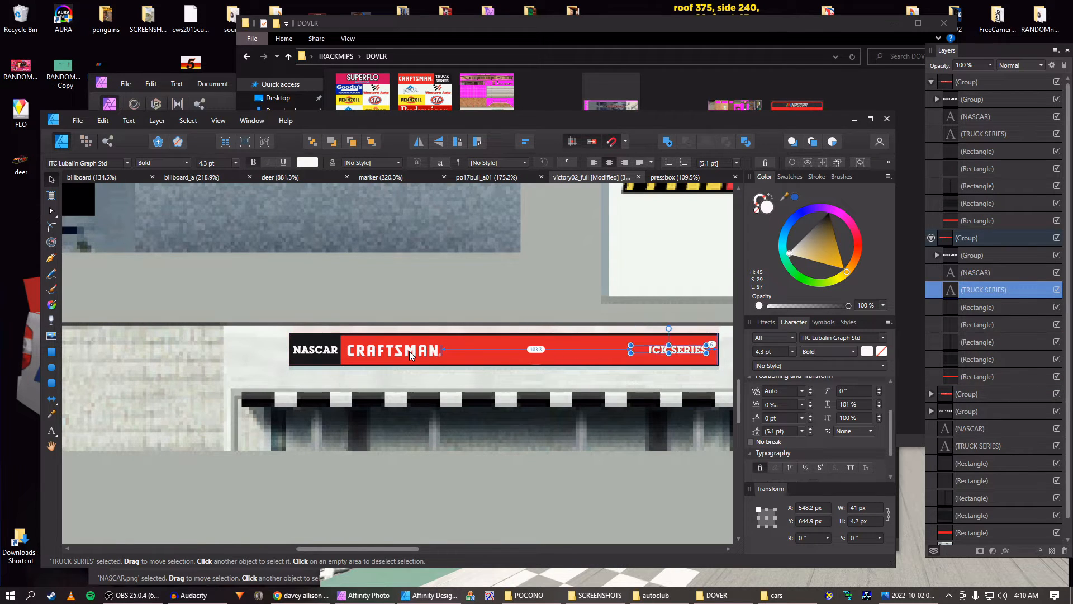
key(Left)
key(Left)
key(Left)
key(Left)
key(Left)
key(Left)
key(Left)
key(Left)
key(Right)
key(Right)
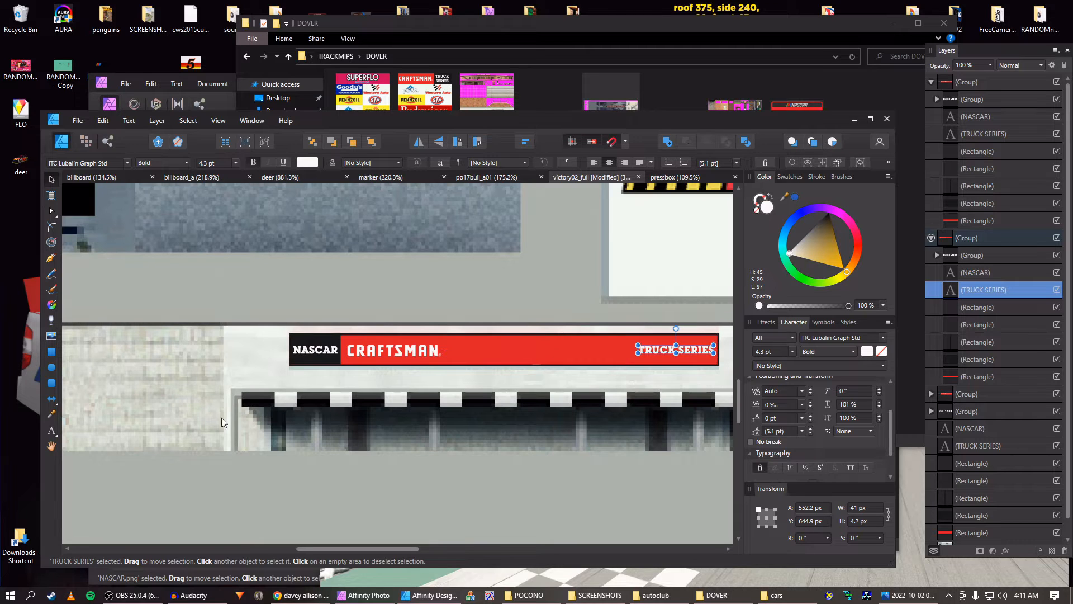
Enlarge the awning banner's Craftsman logo proportionally to 11 px high and move it to X 413.7, Y 641.2 px
click(402, 350)
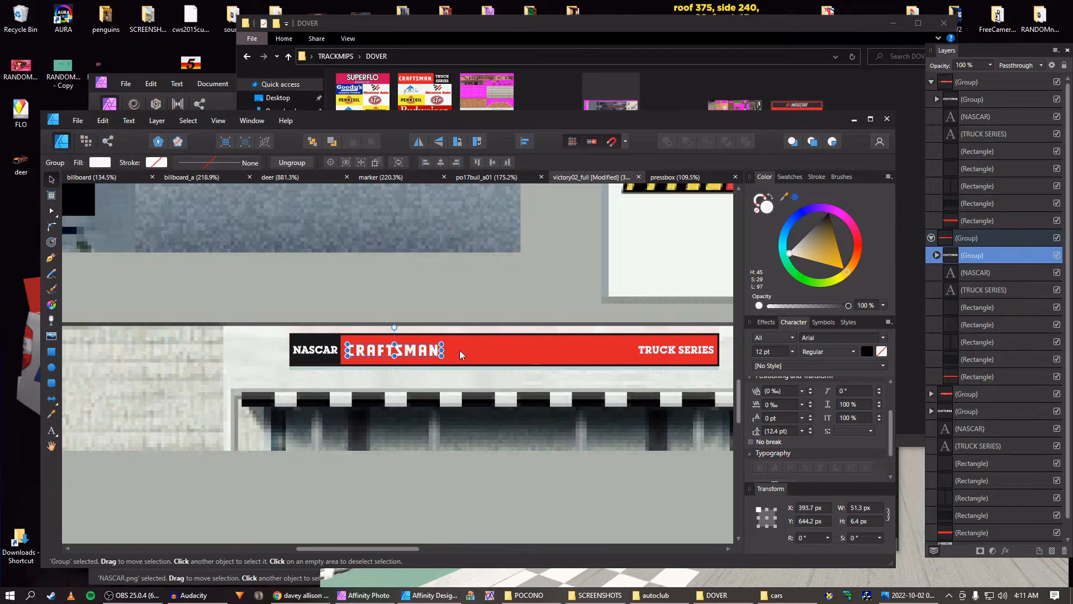
scroll(867, 522, up, 5)
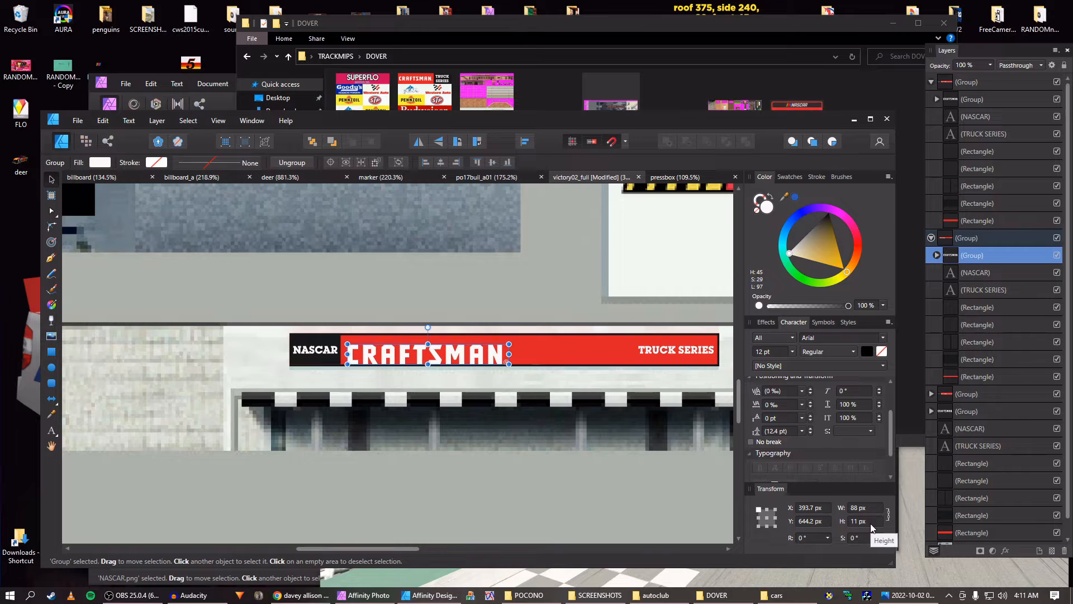
key(Up)
key(Up)
key(Up)
key(shift+Right)
key(shift+Right)
key(shift+Right)
key(shift+Right)
key(shift+Right)
key(shift+Right)
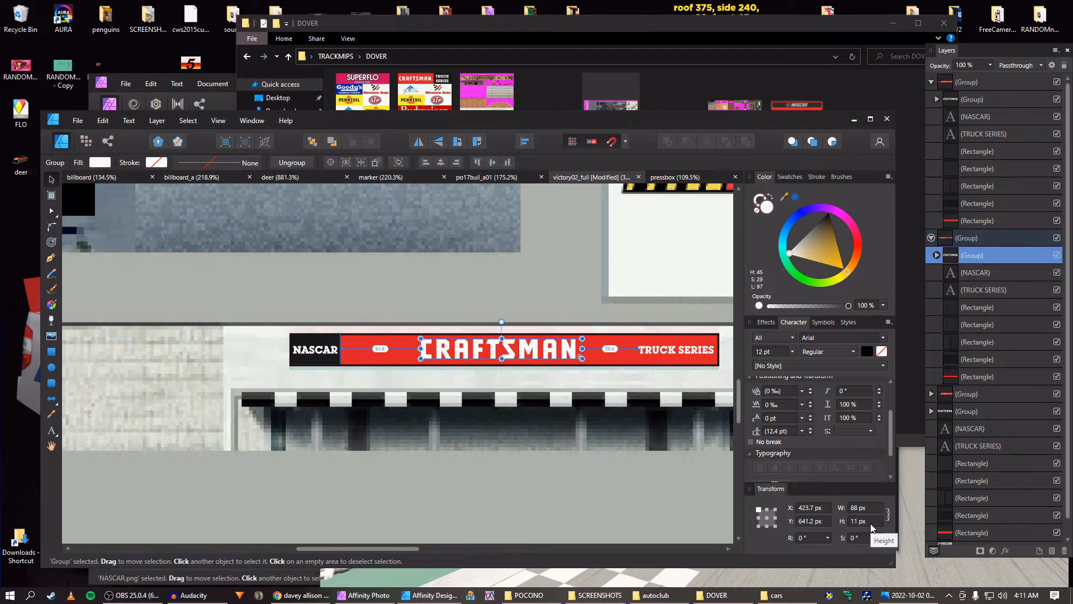
key(shift+Left)
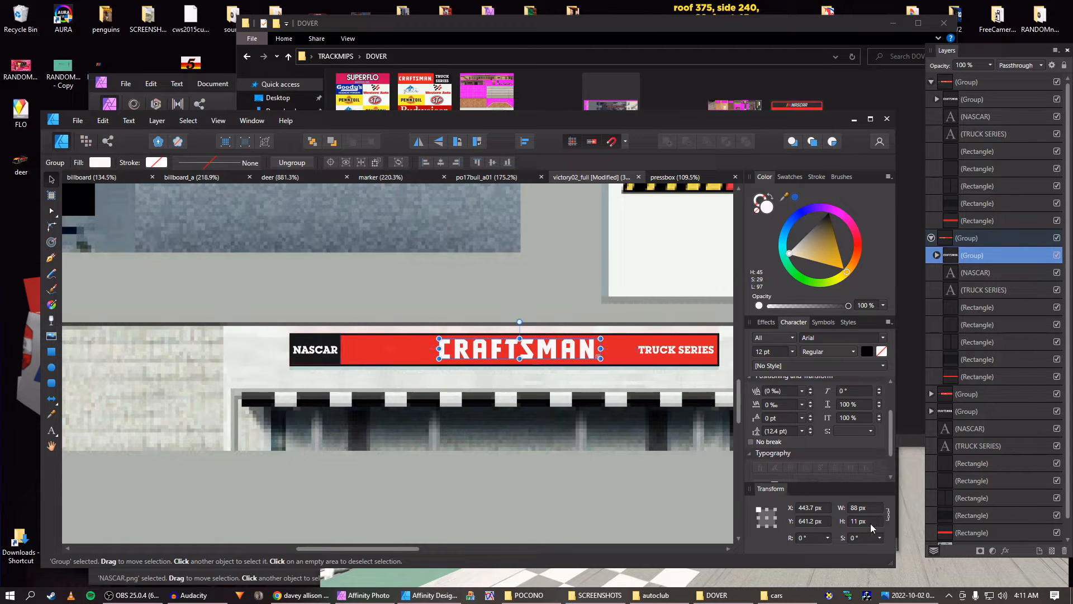
key(shift+Left)
key(shift+Left)
key(shift+Left)
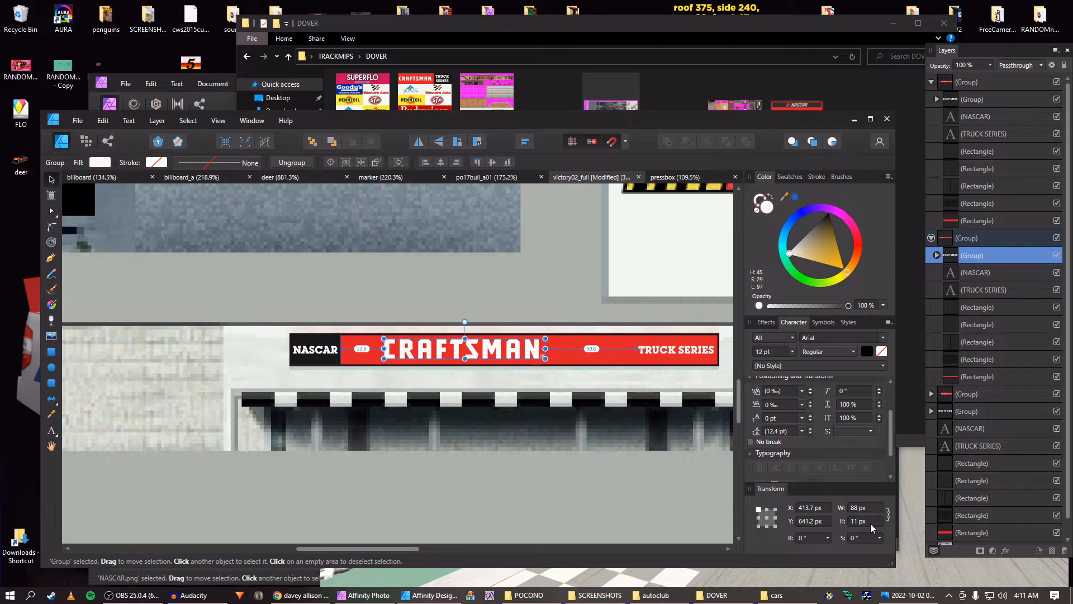
Set the font size of the awning banner's TRUCK SERIES text to 7 pt
click(680, 353)
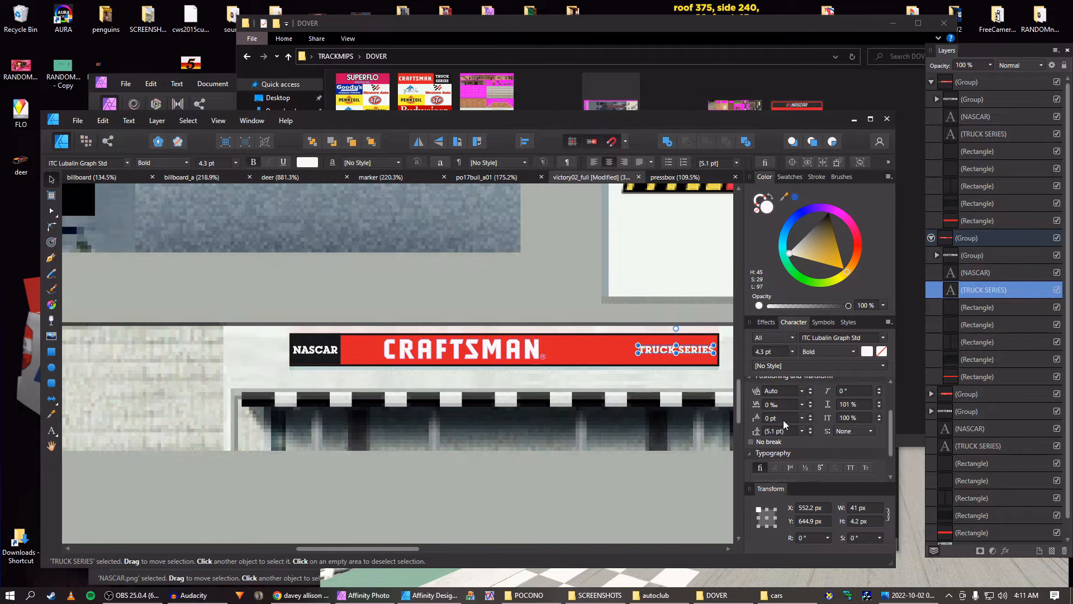
scroll(779, 353, up, 8)
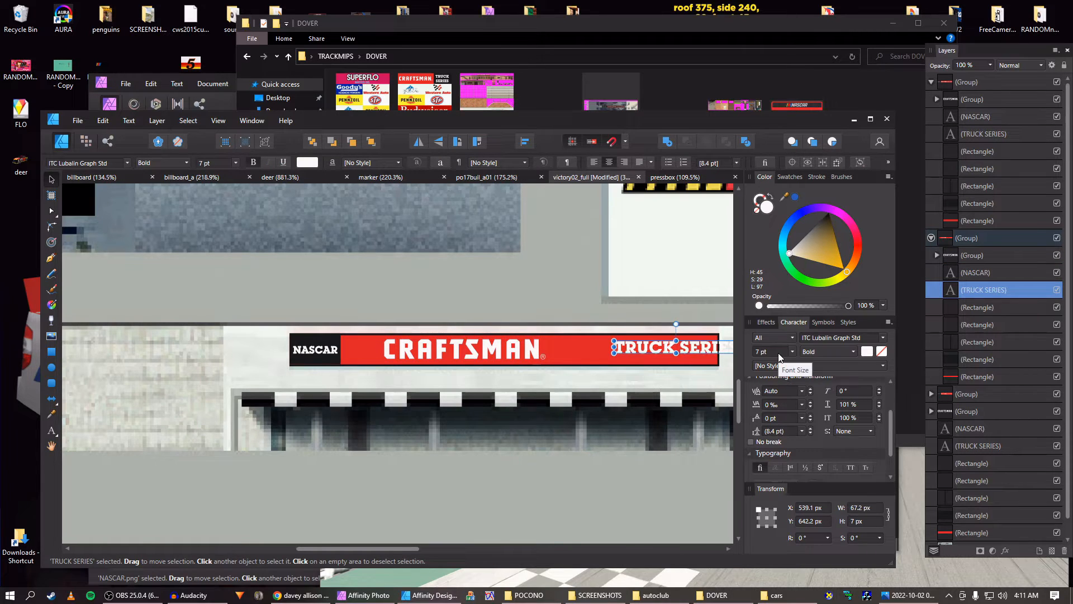
Enlarge the TRUCK SERIES text to 8 pt, position it at X 513.3 px, Y 642.3 px after the CRAFTSMAN lettering, and save
key(shift+Left)
key(shift+Left)
key(shift+Left)
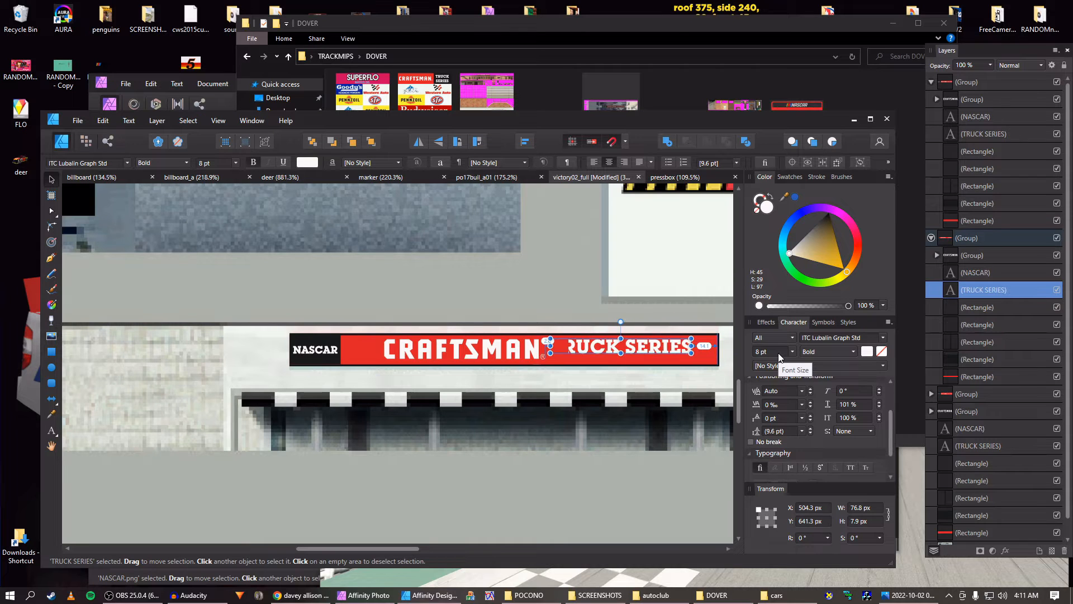
key(Down)
key(Down)
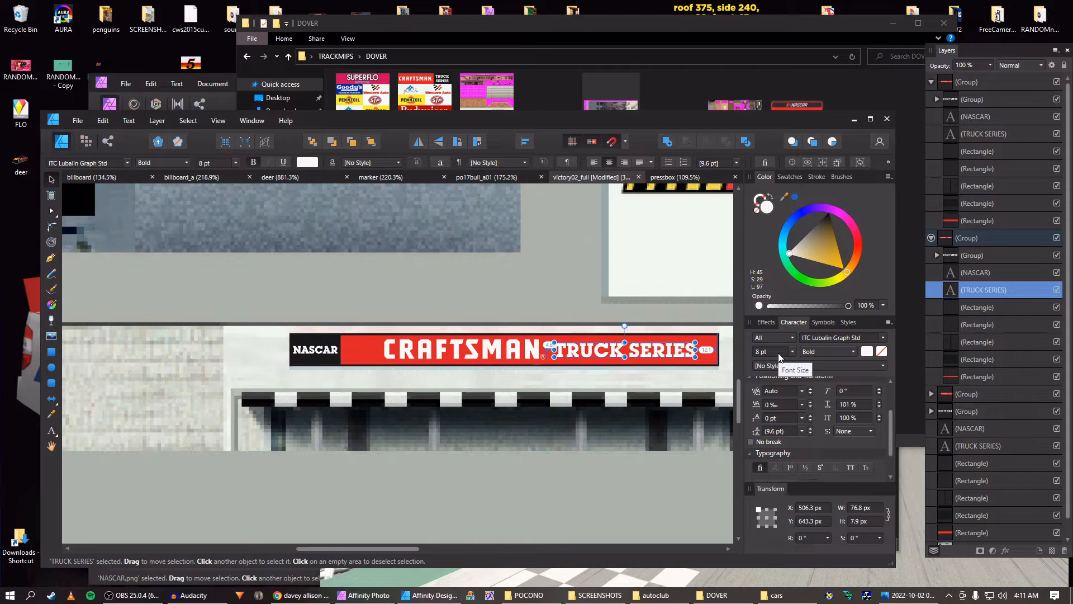
key(shift+Right)
key(Left)
key(Up)
key(ctrl+s)
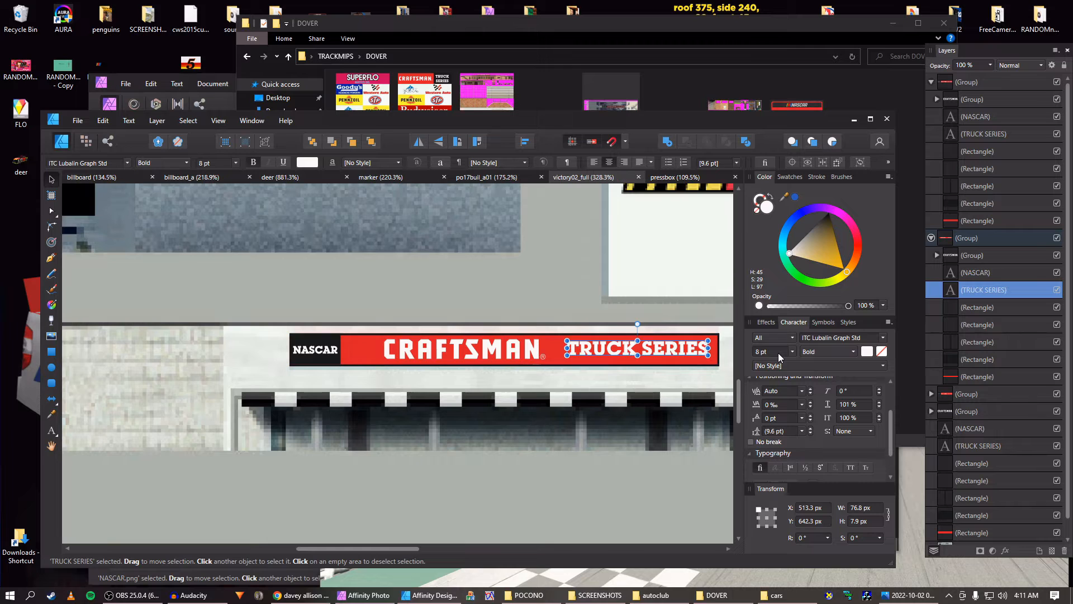
Enlarge the banner's NASCAR text to 7 pt, widen the black rectangle behind it, and center the text in that box
key(ctrl+plus)
click(306, 349)
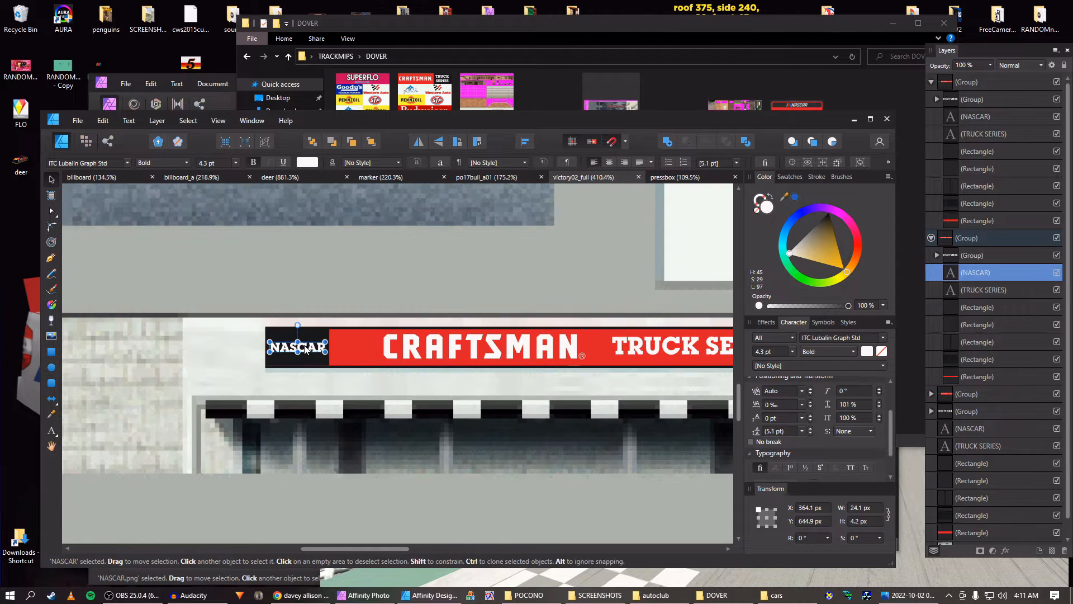
scroll(780, 350, up, 2)
scroll(780, 353, up, 1)
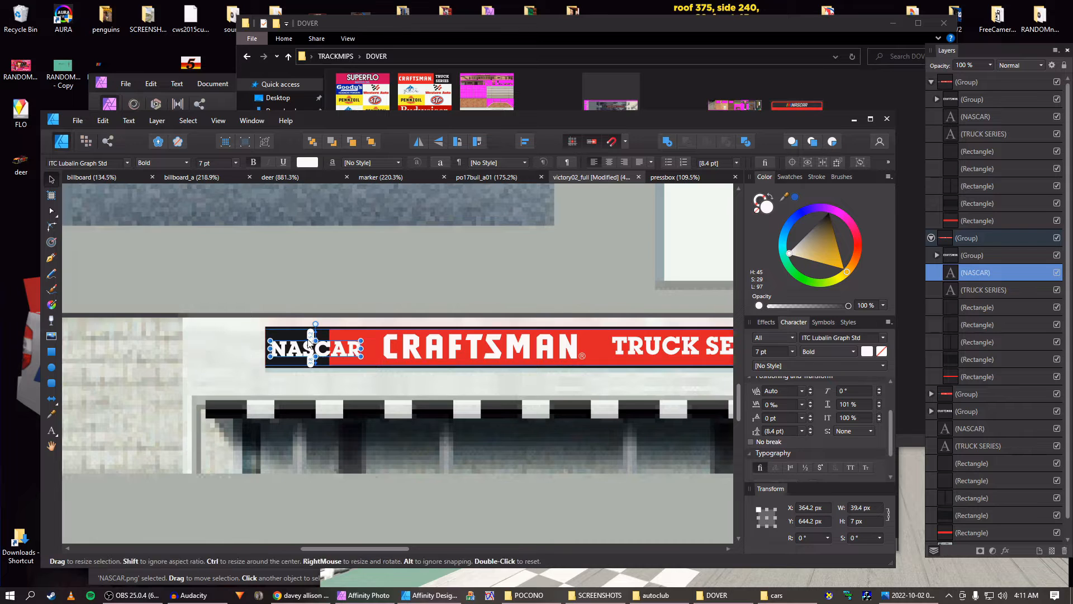
click(328, 362)
drag(365, 344, 374, 346)
click(320, 348)
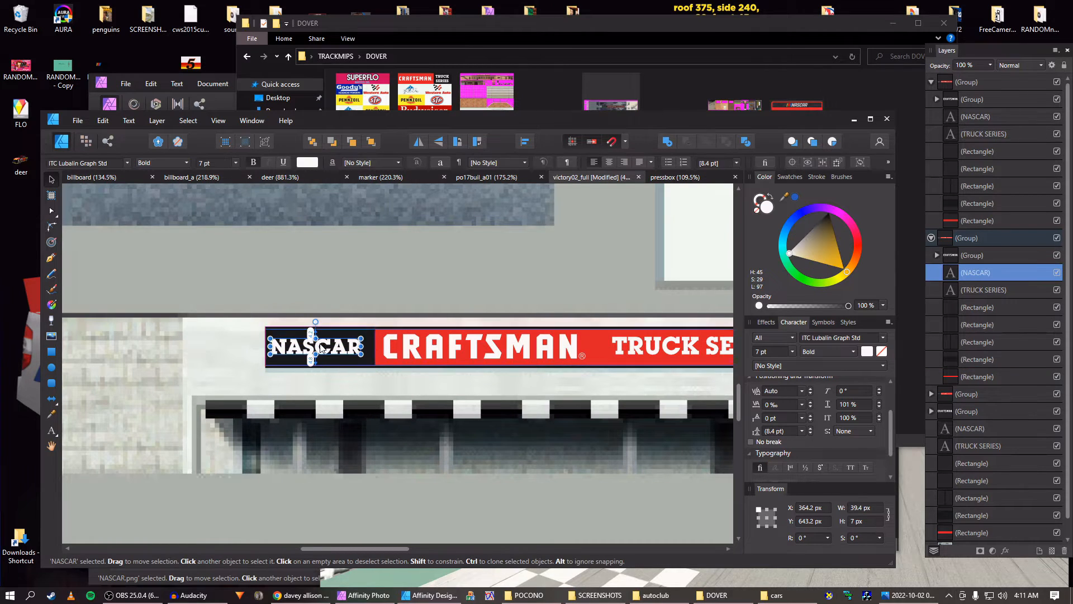
key(Up)
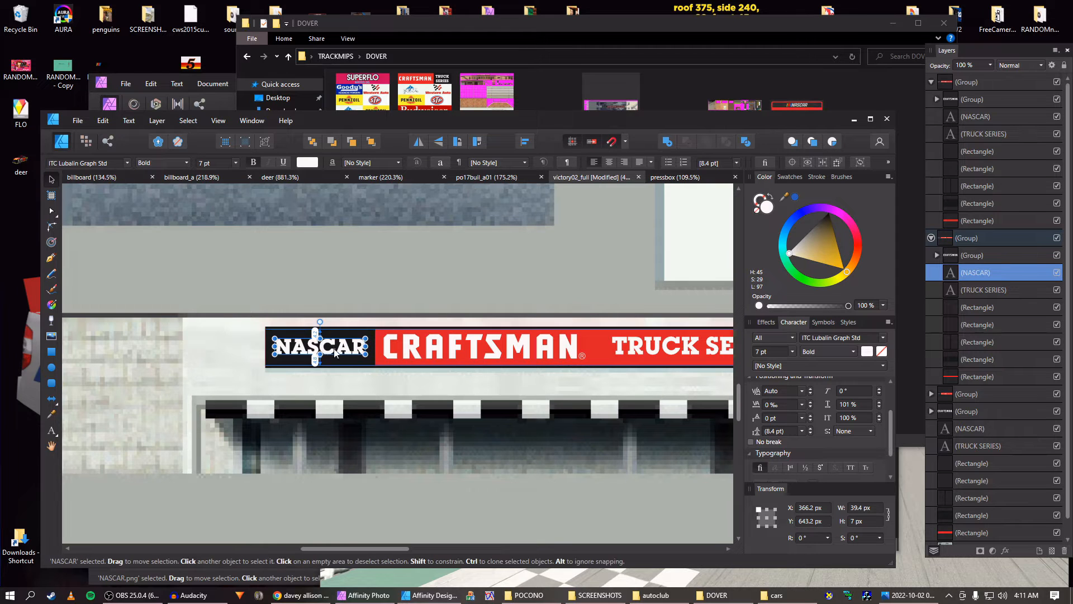
Shift the CRAFTSMAN lettering right to X 418.7 px, lower TRUCK SERIES to Y 643.3 px, and save the document
click(382, 348)
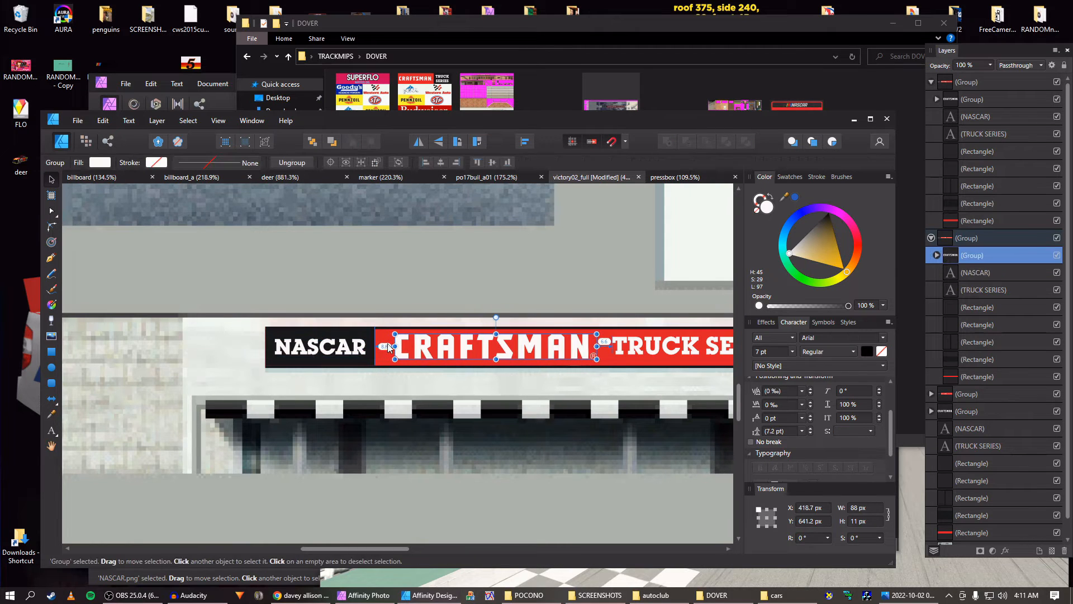
scroll(405, 308, down, 2)
scroll(404, 308, down, 3)
scroll(452, 313, up, 2)
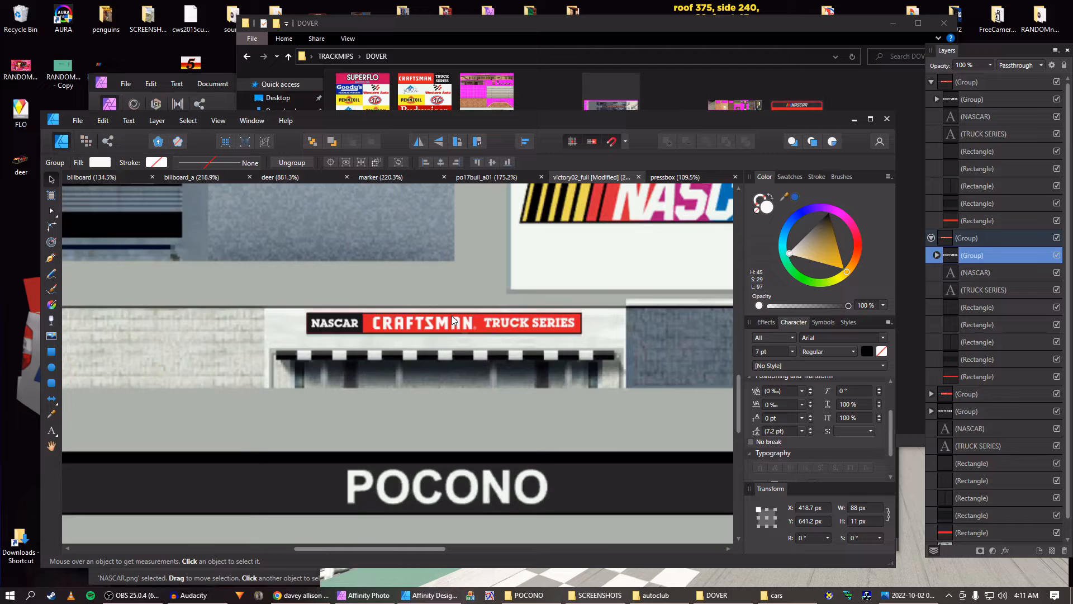
double_click(525, 324)
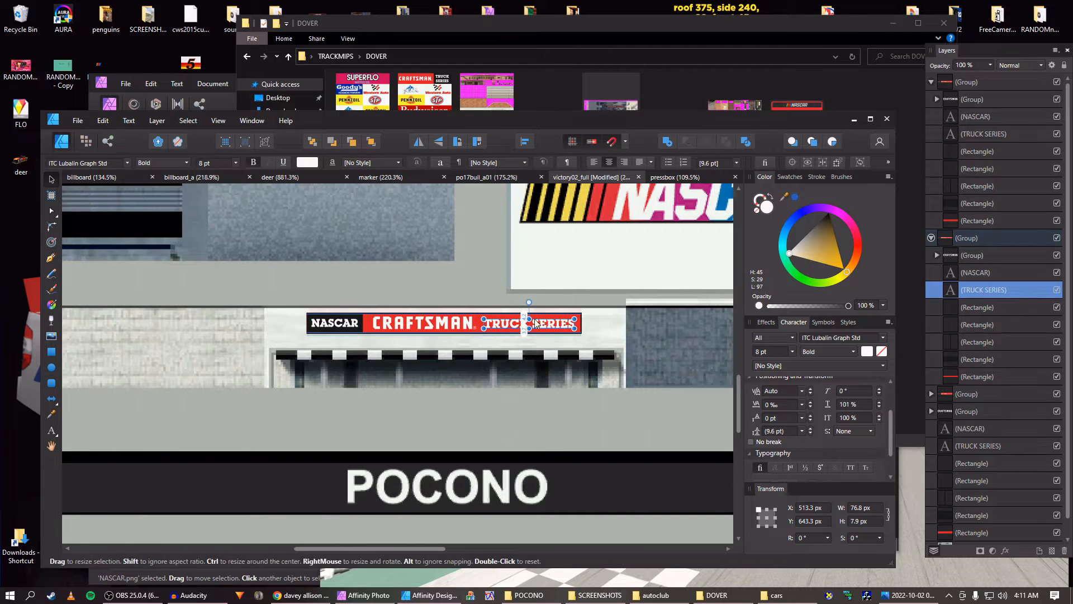
scroll(534, 319, down, 3)
mouse_move(570, 325)
mouse_down()
mouse_move(520, 415)
mouse_move(473, 431)
mouse_up()
key(ctrl+s)
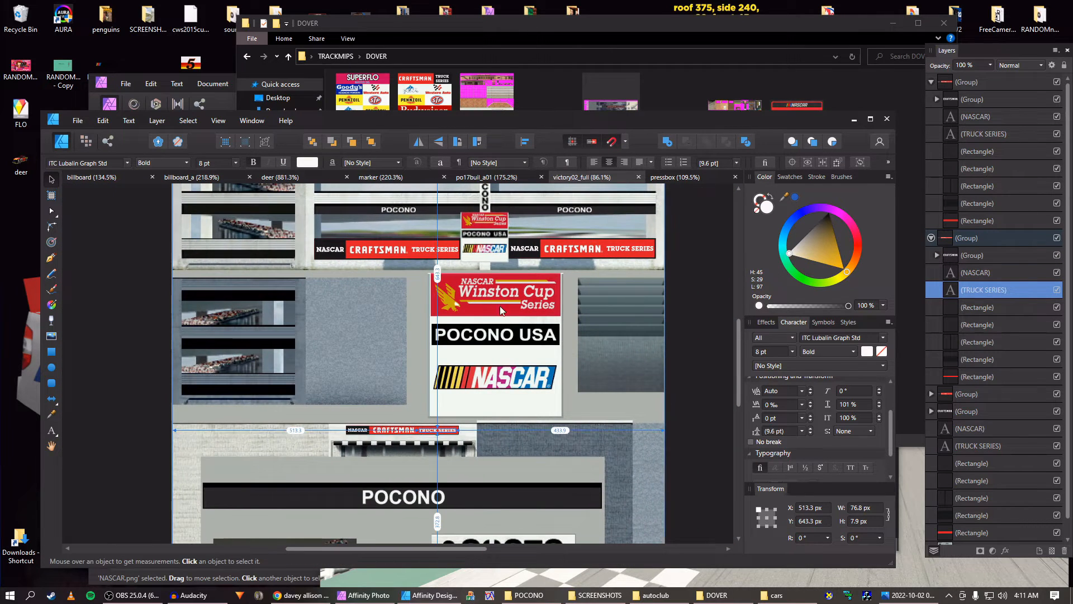
Copy the CTSLOGO image and red rectangle above Dunder Mifflin in the billboard document and paste them into victory02_full above the banner groups
scroll(363, 209, up, 3)
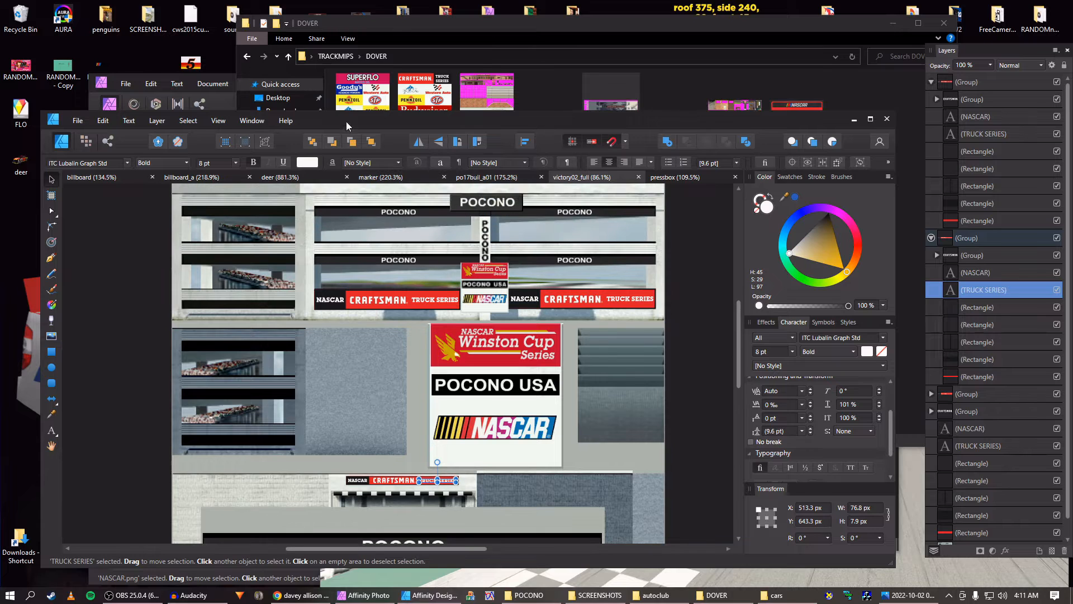
click(169, 177)
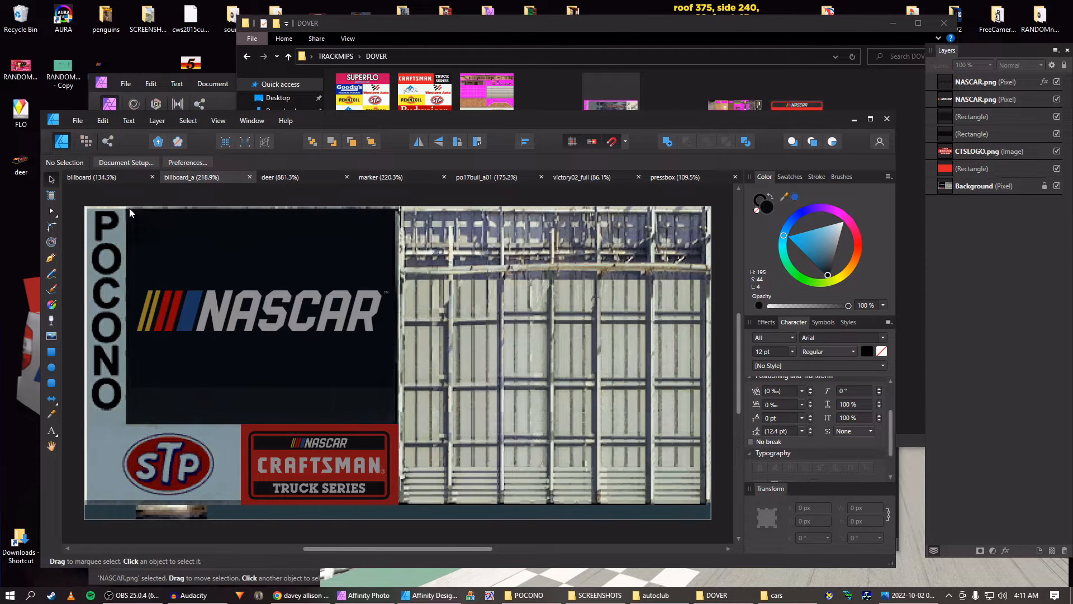
click(123, 179)
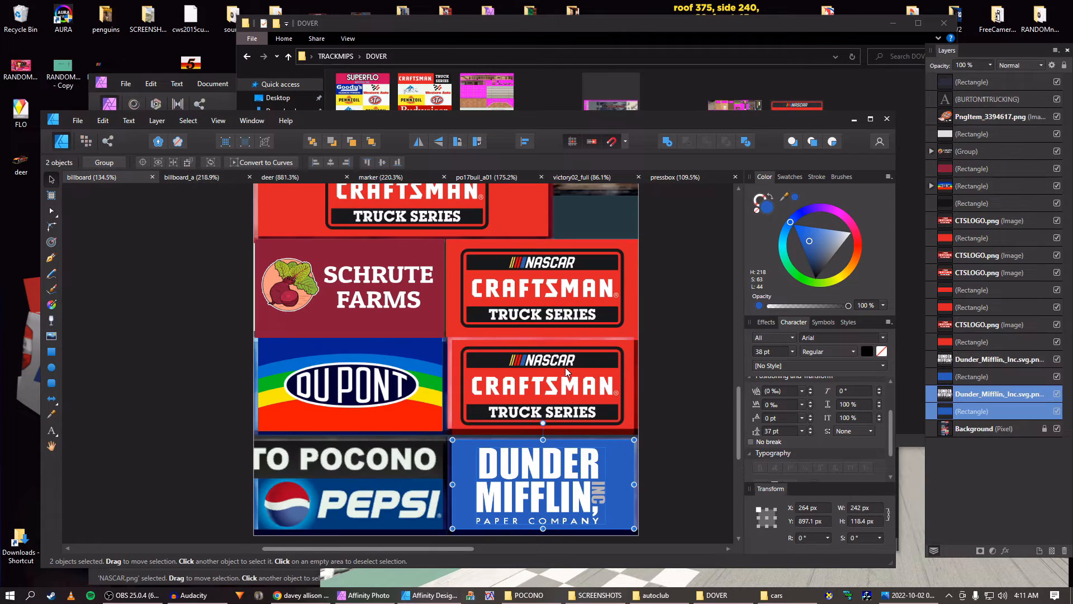
click(552, 364)
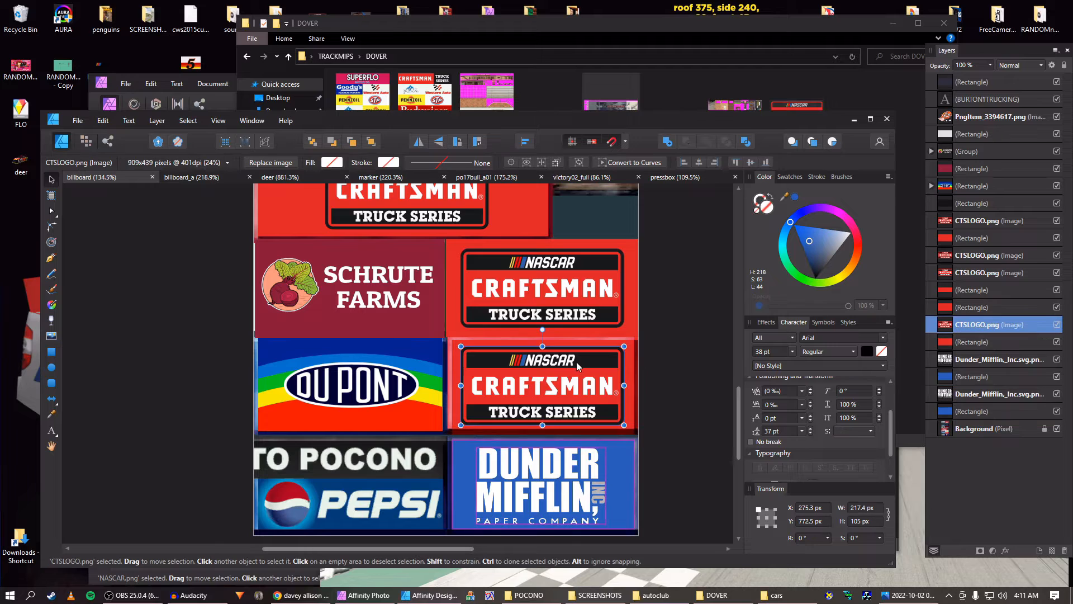
click(633, 365)
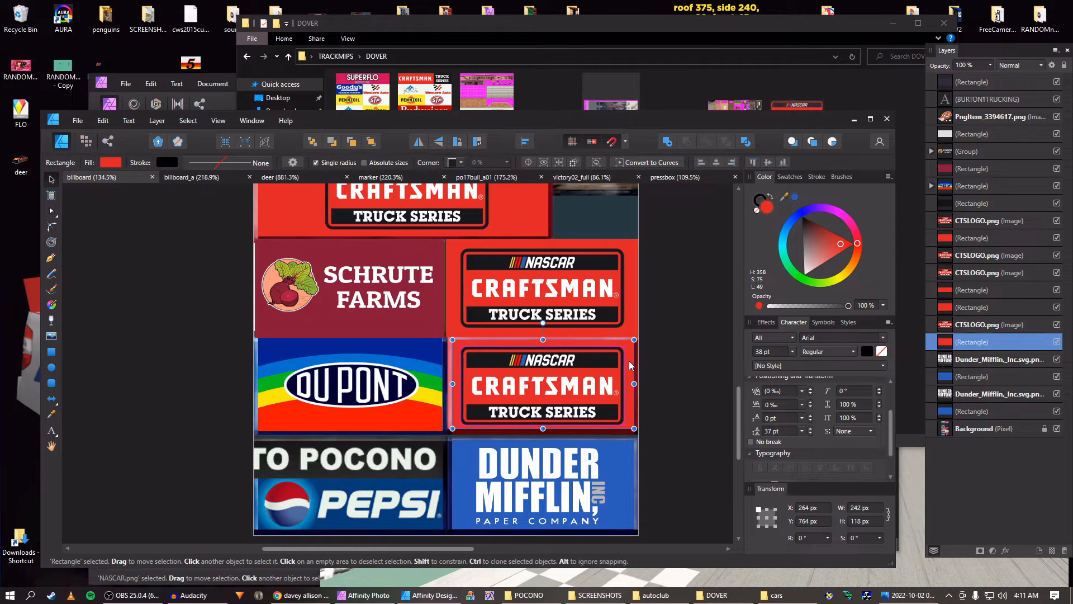
shift+click(595, 361)
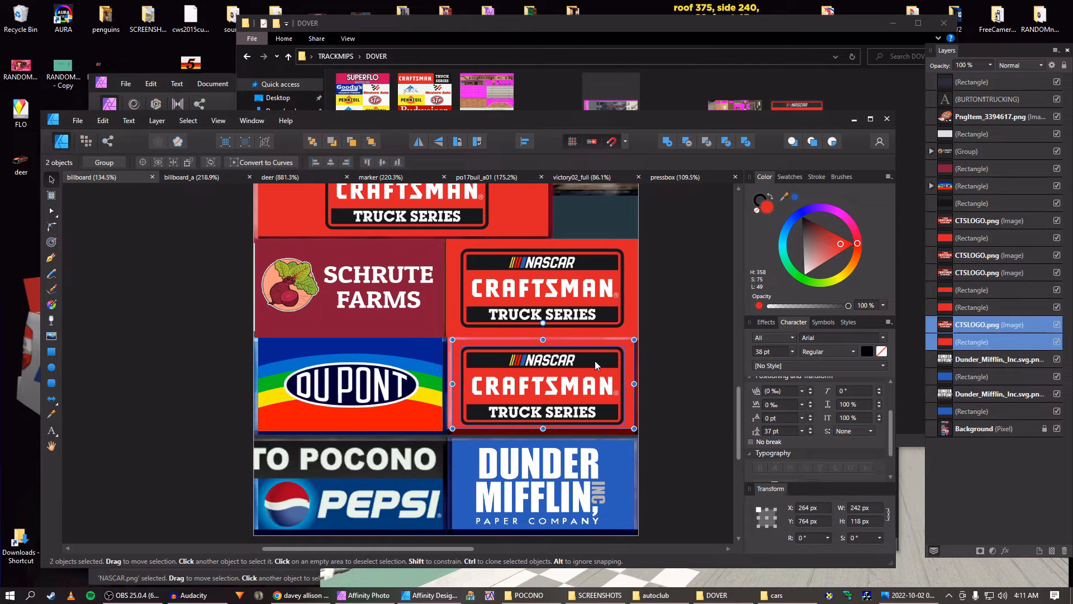
click(676, 176)
click(582, 177)
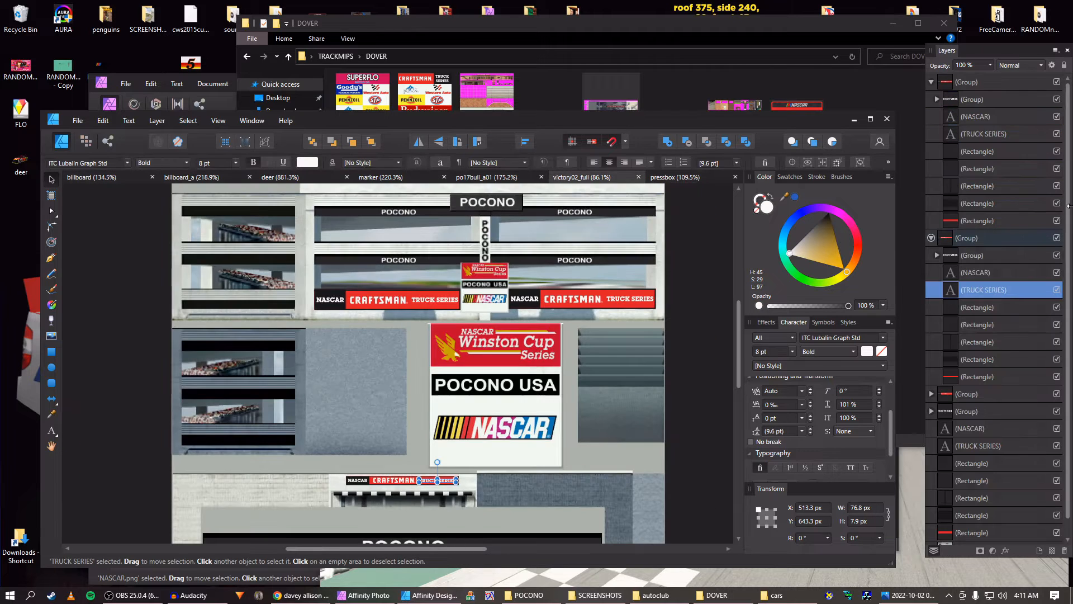
click(931, 82)
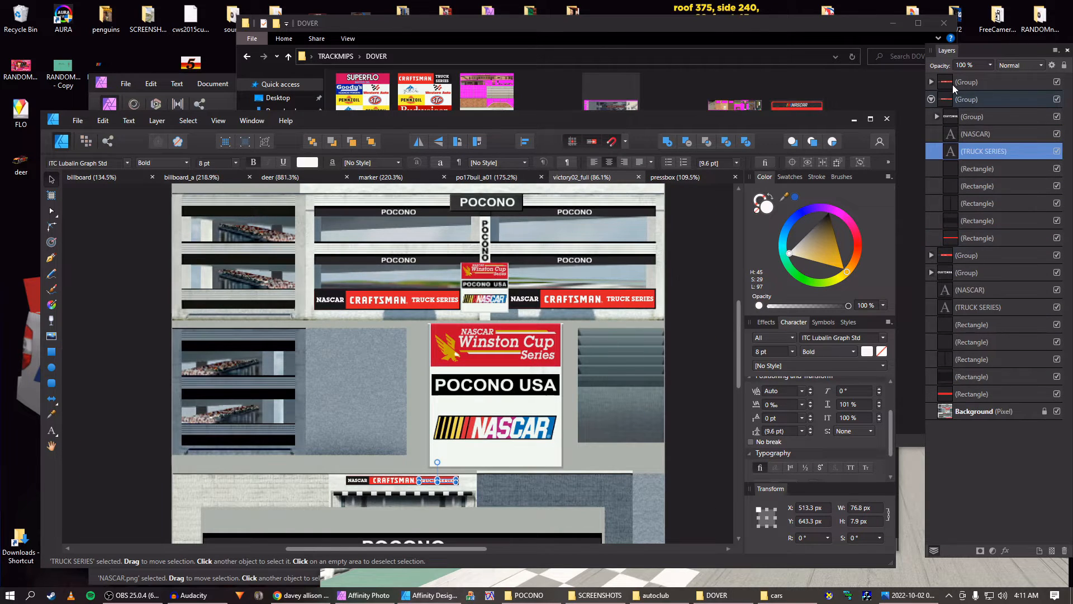
key(ctrl+v)
Align the pasted logo and red rectangle with the upper-left corner of the large Winston Cup panel at X 538 px, Y 320 px
scroll(409, 472, down, 3)
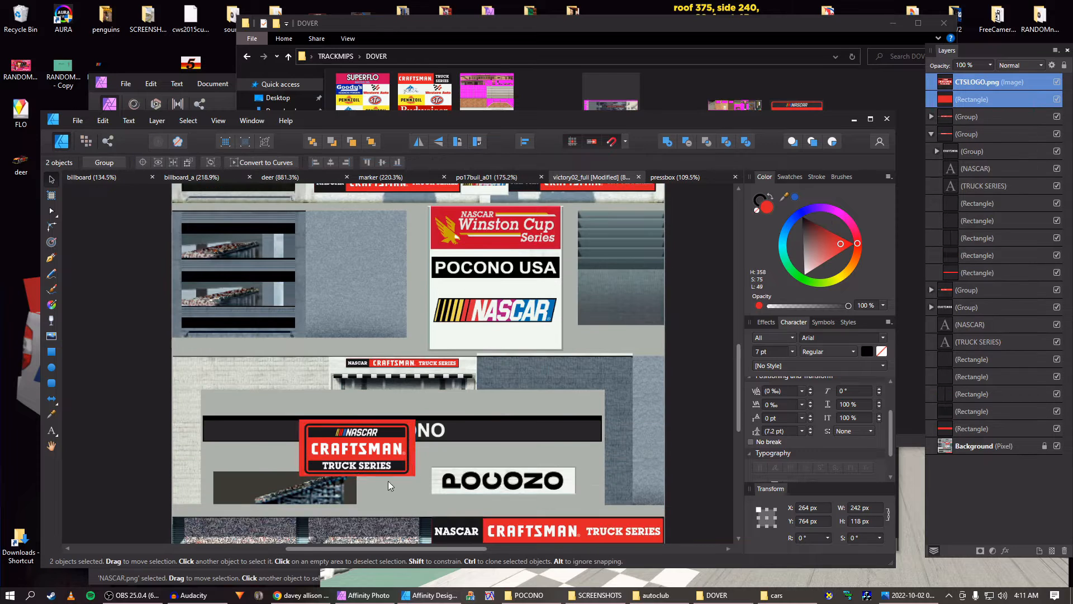
scroll(383, 402, up, 4)
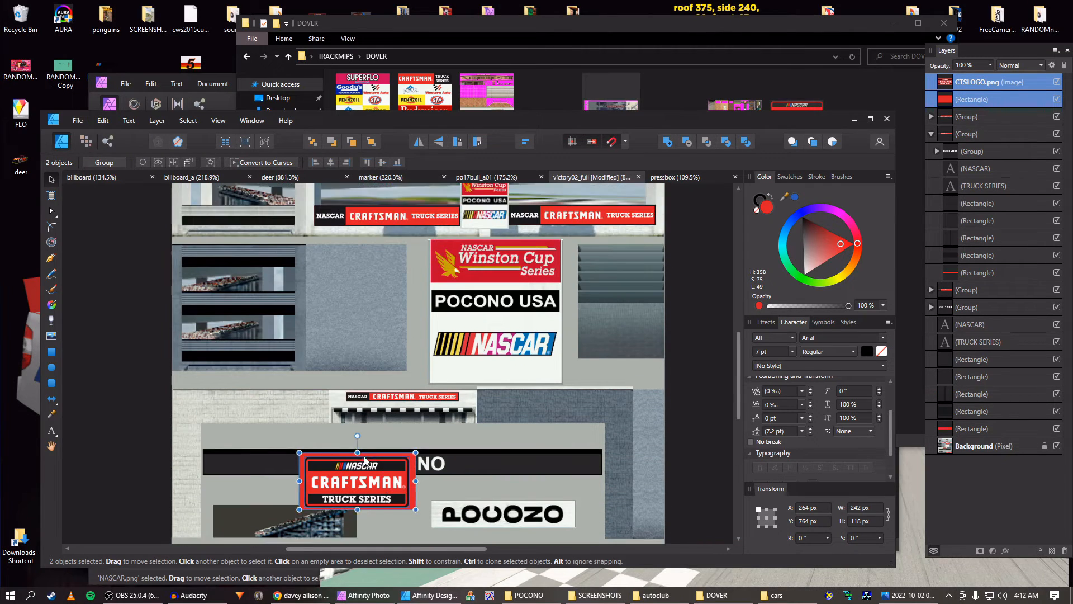
scroll(351, 471, down, 1)
drag(350, 471, 434, 284)
scroll(487, 279, up, 5)
scroll(485, 277, up, 2)
scroll(377, 236, up, 3)
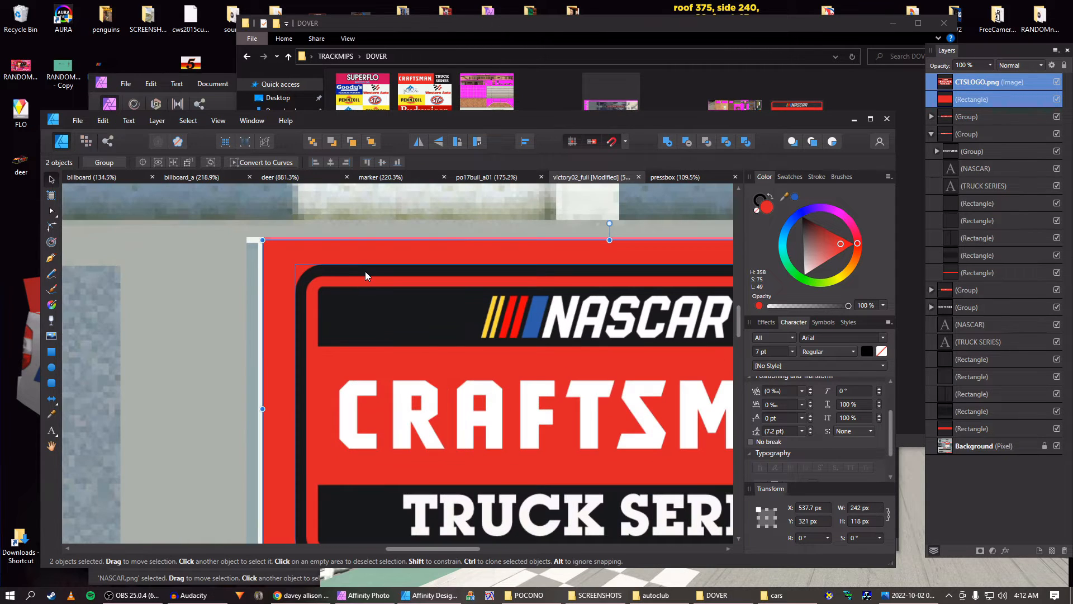
key(Up)
key(Left)
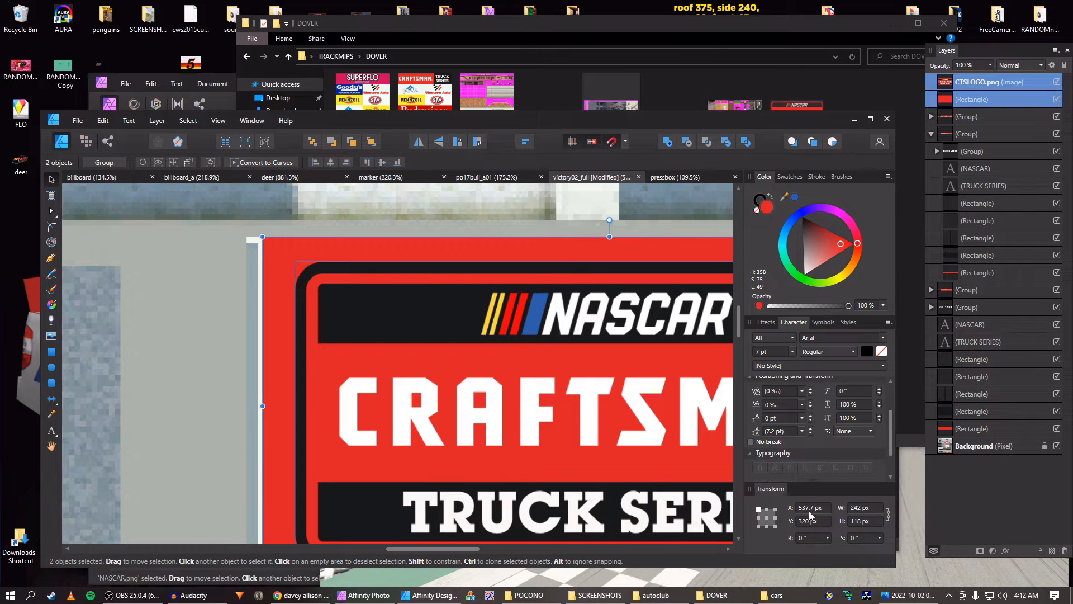
scroll(810, 511, down, 1)
scroll(812, 510, up, 3)
scroll(812, 510, down, 2)
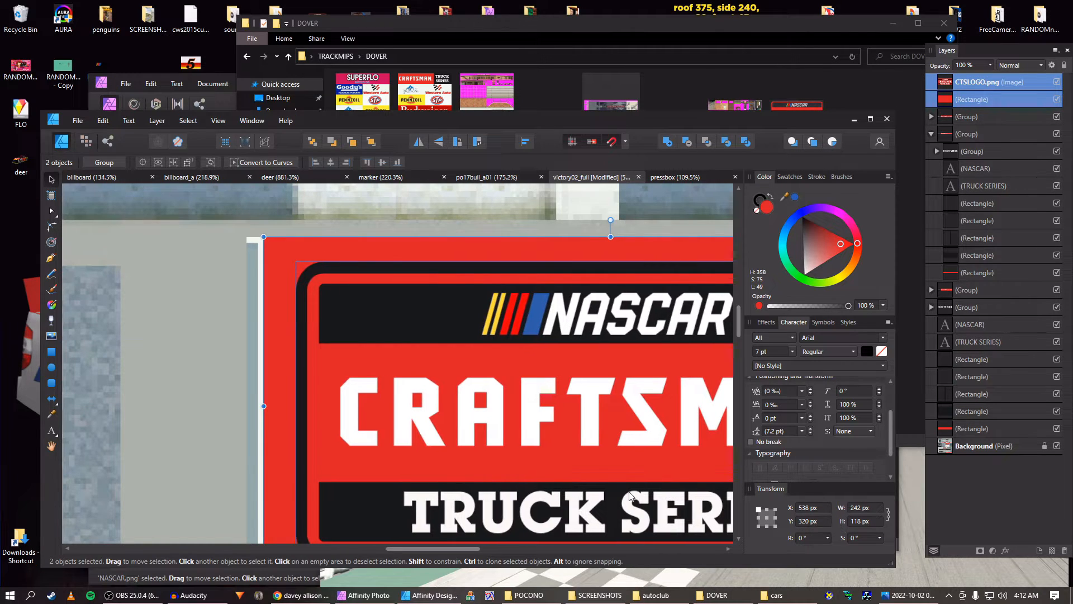
scroll(630, 496, down, 4)
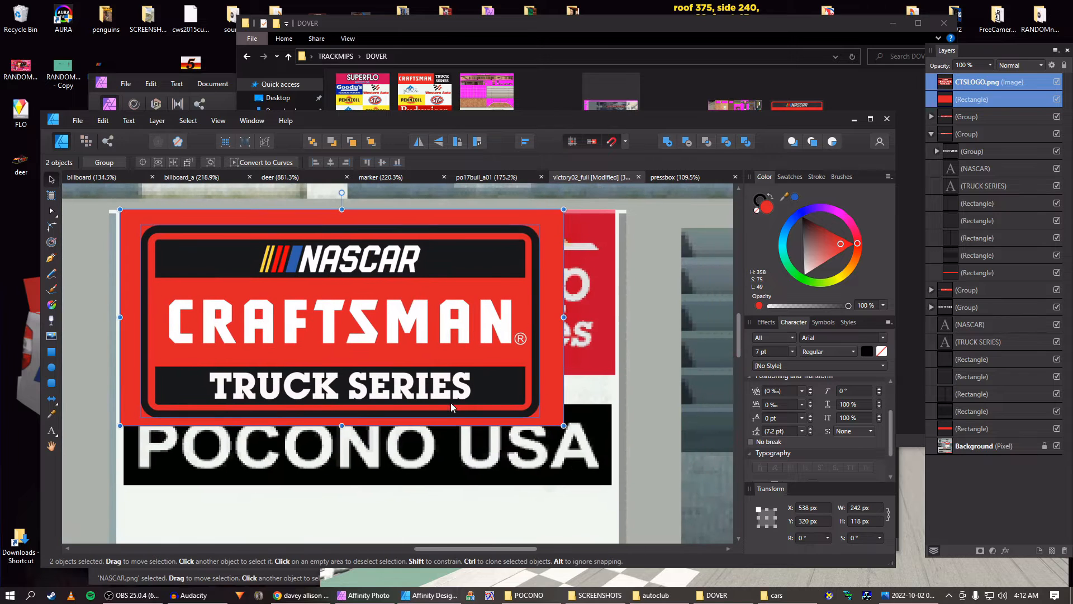
Scale the logo and its backing proportionally to about 184 by 90 px, and stretch the red rectangle to 270 px wide
drag(566, 426, 463, 367)
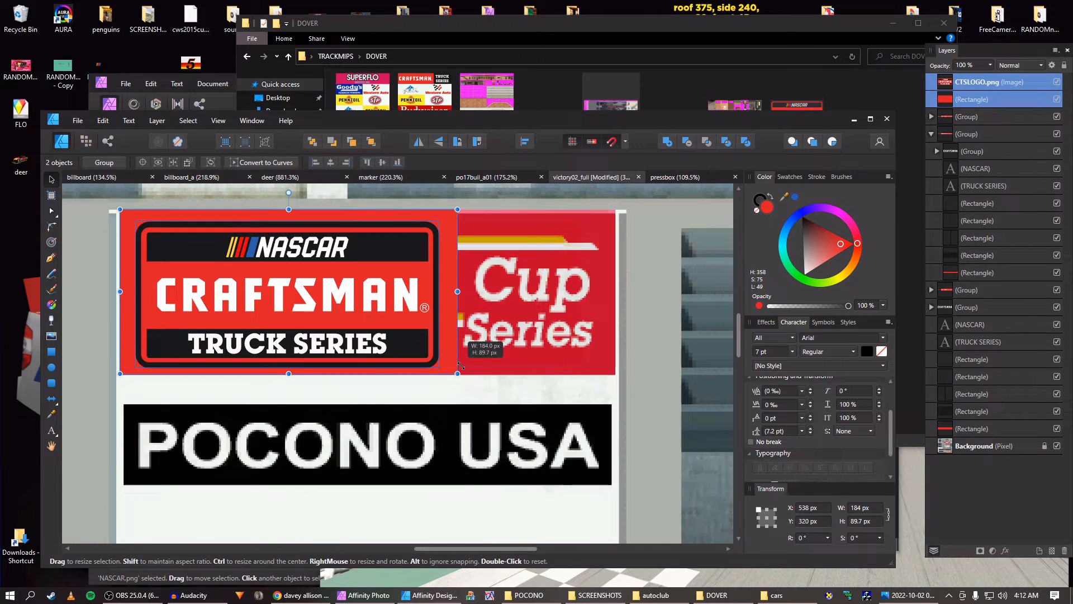
click(457, 292)
drag(458, 292, 615, 292)
Center the Craftsman logo image within the widened red rectangle at X 596.3 px, Y 325 px
click(391, 296)
scroll(335, 316, down, 3)
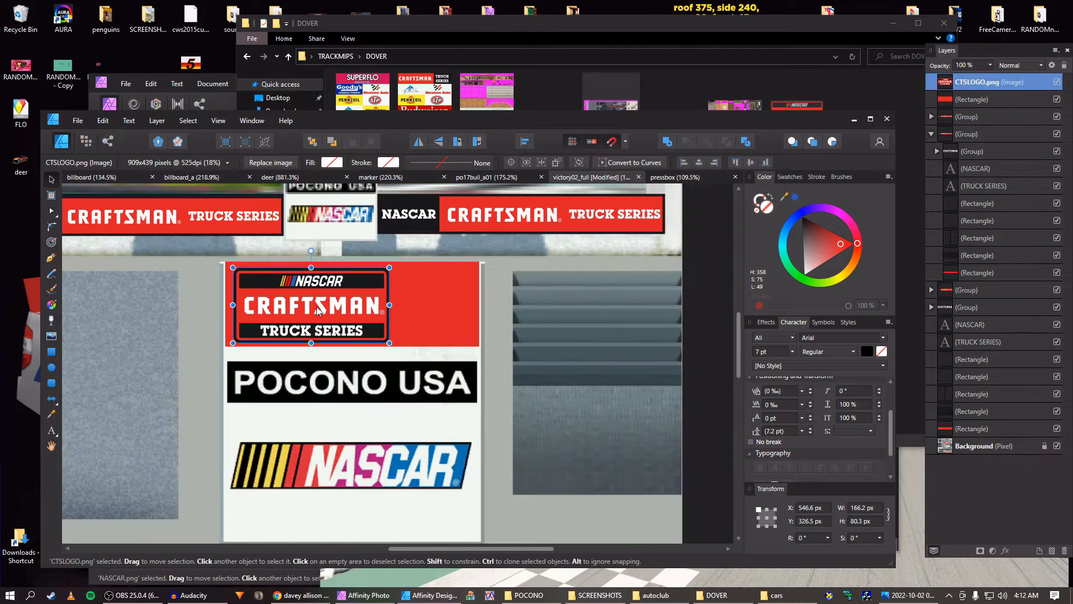
drag(320, 308, 360, 306)
scroll(364, 304, down, 3)
scroll(365, 303, up, 4)
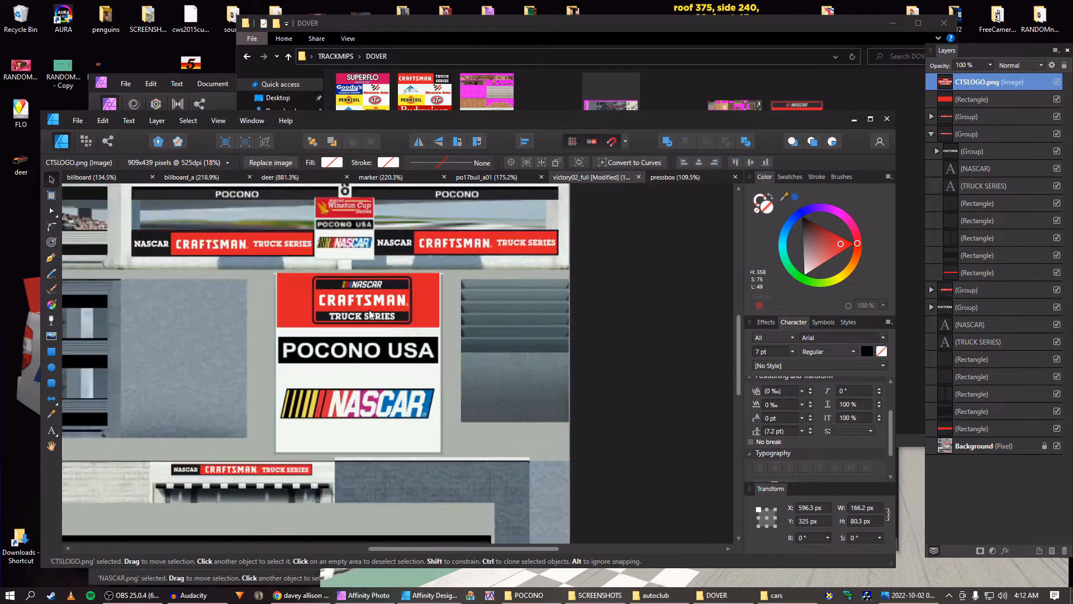
drag(349, 259, 407, 263)
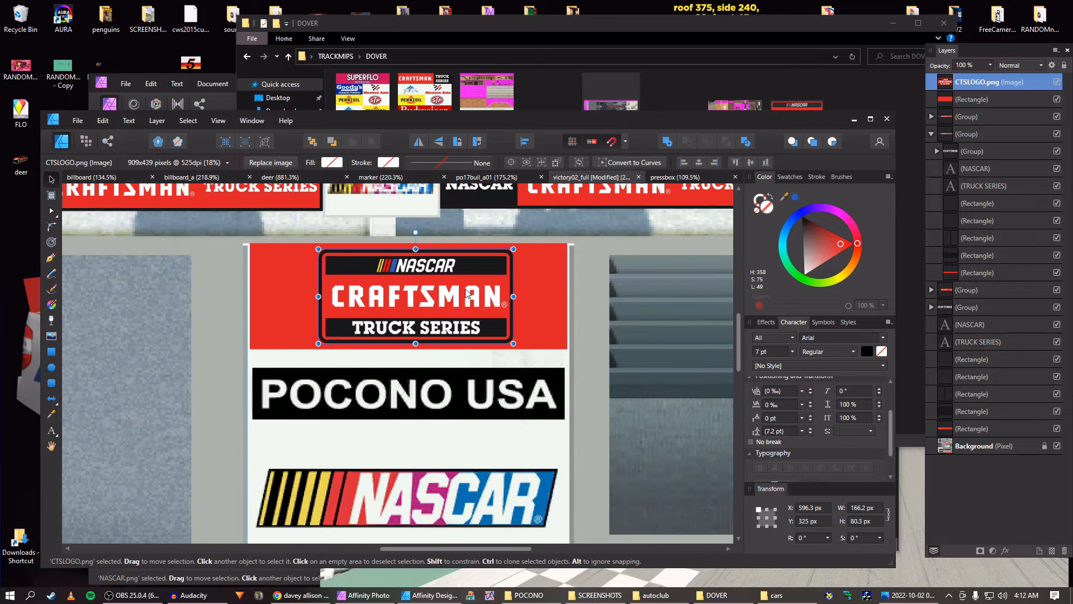
Duplicate the Craftsman logo with its red rectangle and align the copy with the small Winston Cup sign's upper-left corner at X 602 px, Y 194 px
click(539, 282)
shift+click(474, 267)
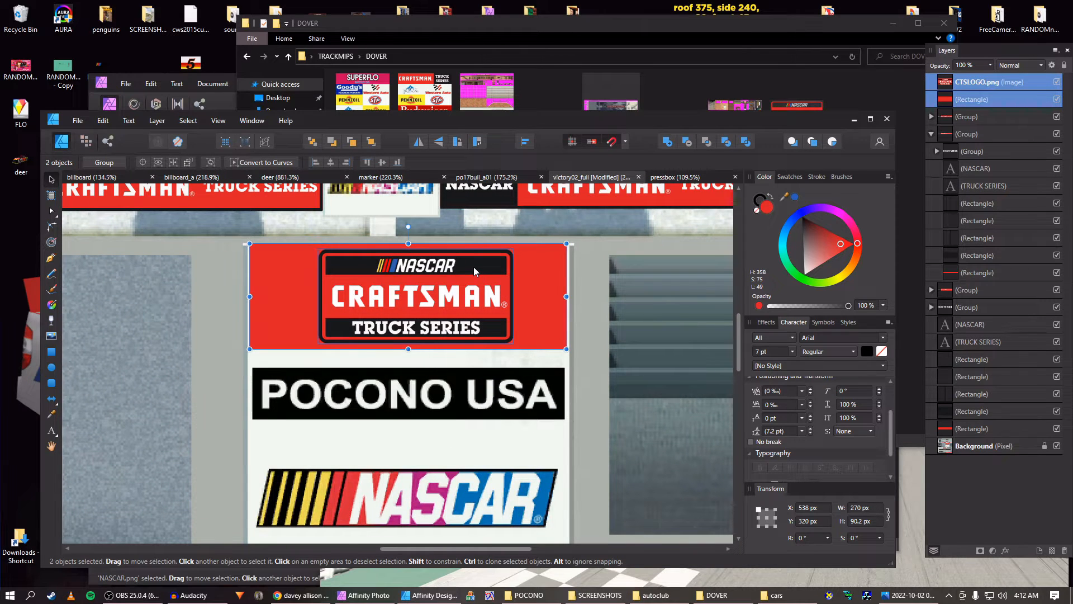
scroll(474, 266, up, 5)
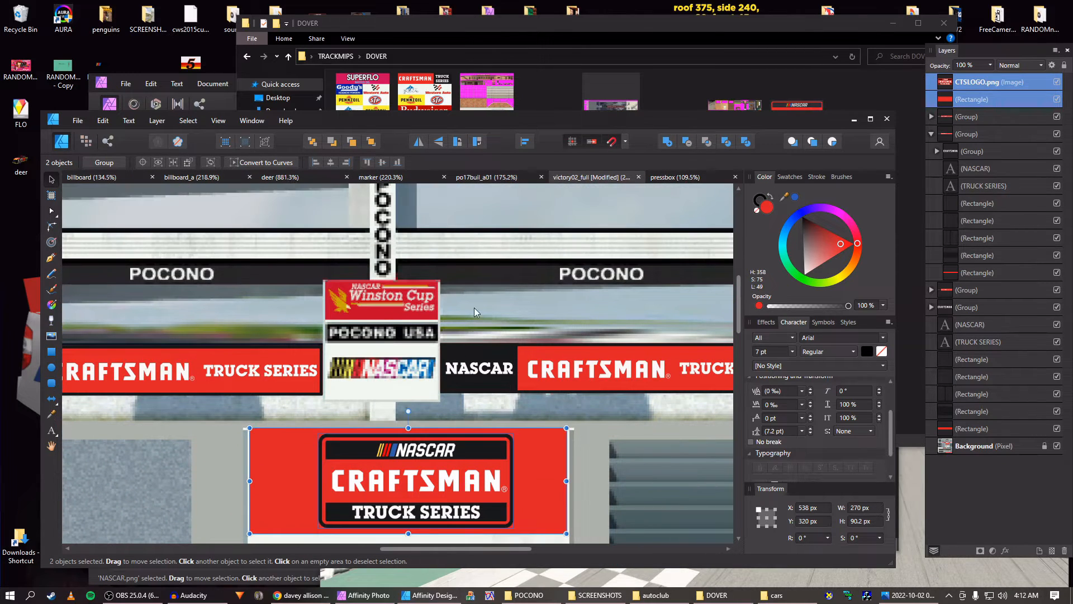
key(ctrl+j)
drag(419, 454, 492, 304)
scroll(419, 294, up, 3)
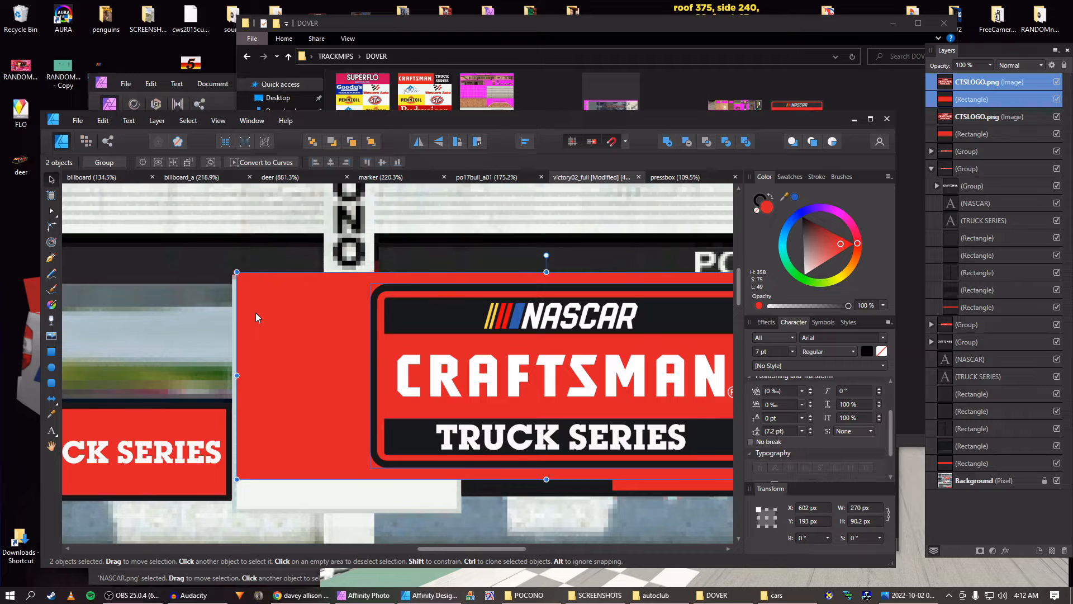
drag(256, 313, 256, 315)
scroll(306, 335, down, 3)
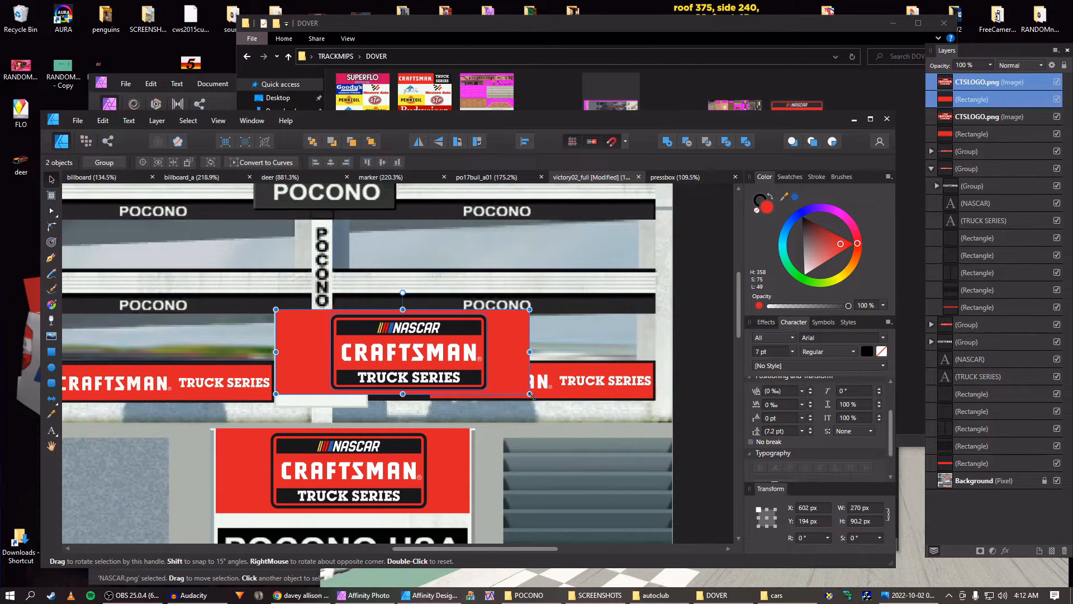
Scale the duplicated logo and rectangle proportionally to 96 by 32.1 px to fit the small sign above POCONO USA
drag(530, 393, 373, 330)
scroll(373, 330, up, 4)
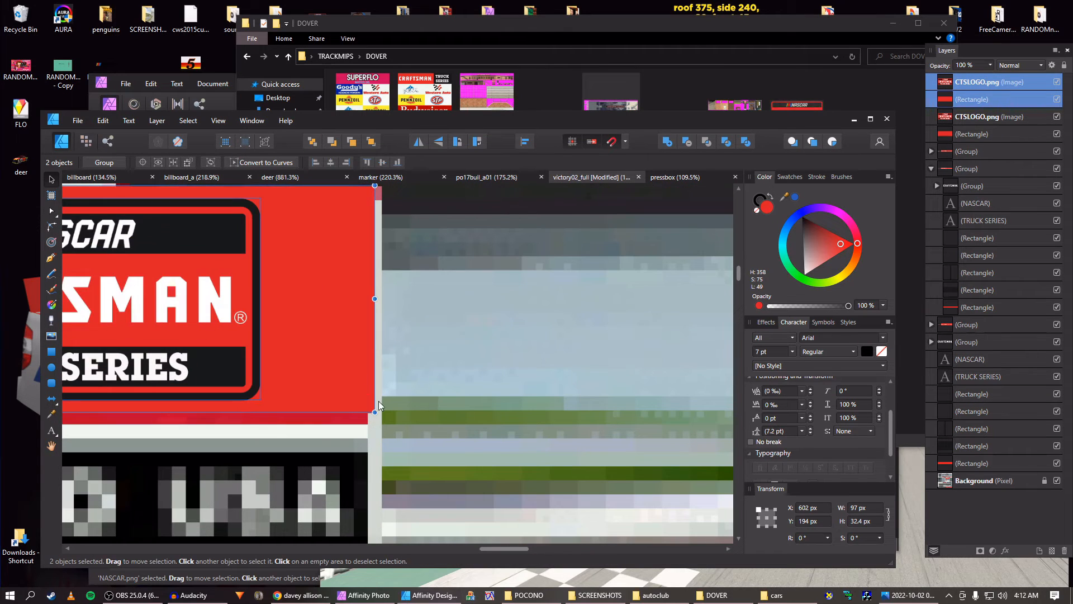
mouse_move(375, 413)
mouse_down()
mouse_move(355, 398)
mouse_move(363, 403)
mouse_up()
scroll(348, 401, left, 5)
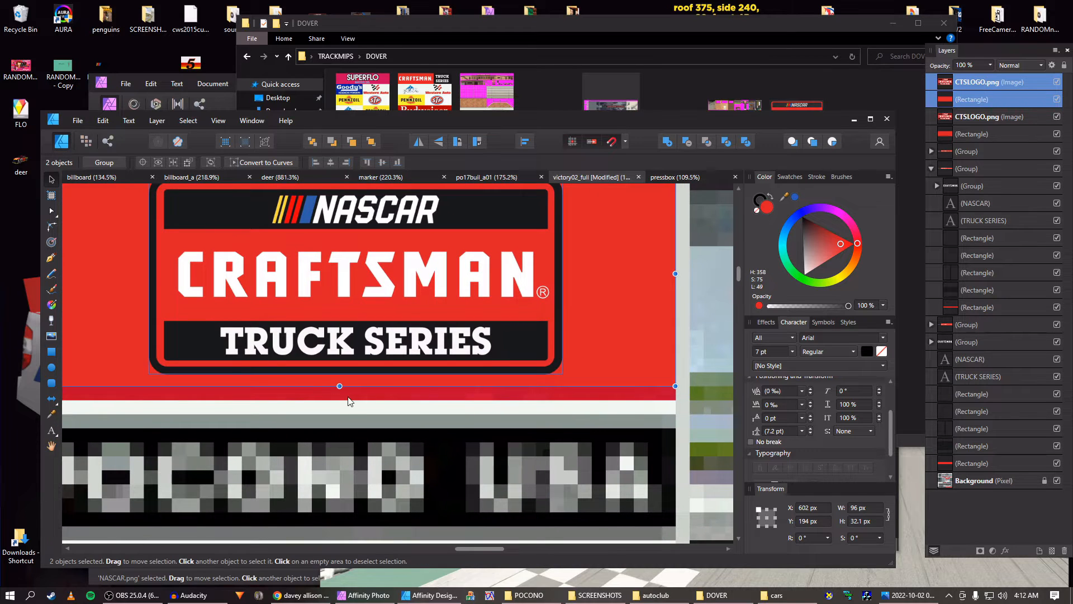
Stretch the small Craftsman sign's logo and red rectangle to a height of 34.1 px above the POCONO USA text
scroll(348, 394, down, 3)
drag(343, 390, 344, 401)
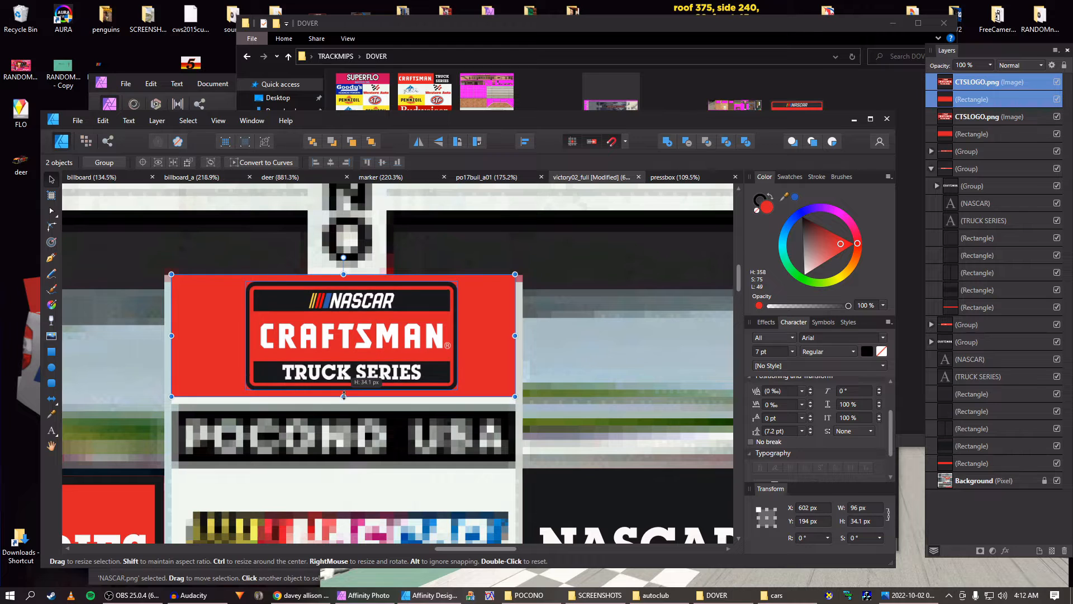
scroll(505, 384, down, 3)
scroll(505, 383, down, 5)
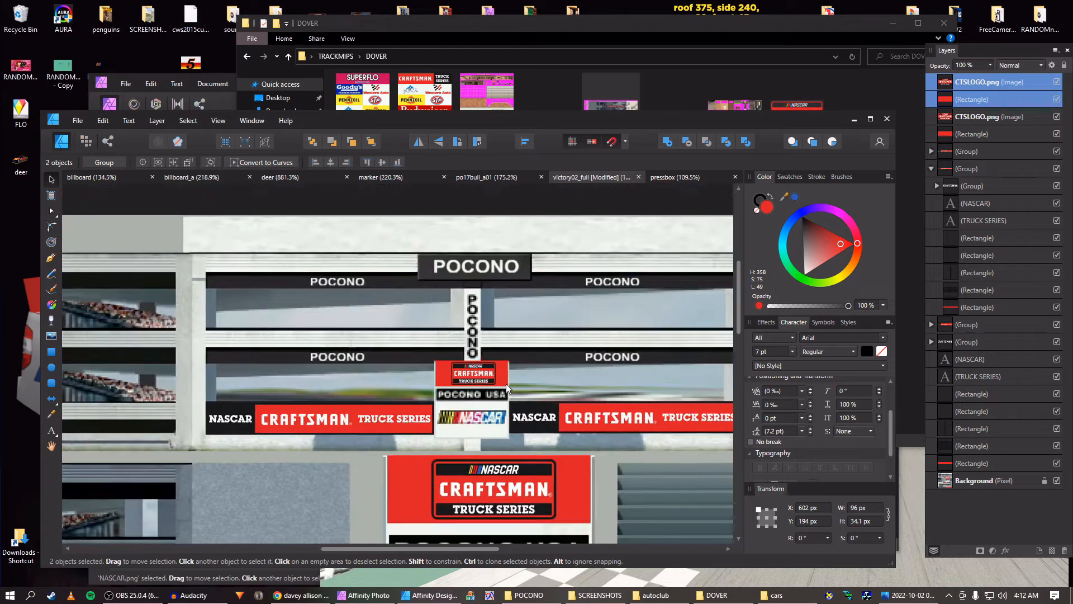
Examine the Craftsman signs across the whole texture and look for remaining outdated logos
scroll(505, 383, down, 2)
scroll(506, 384, down, 1)
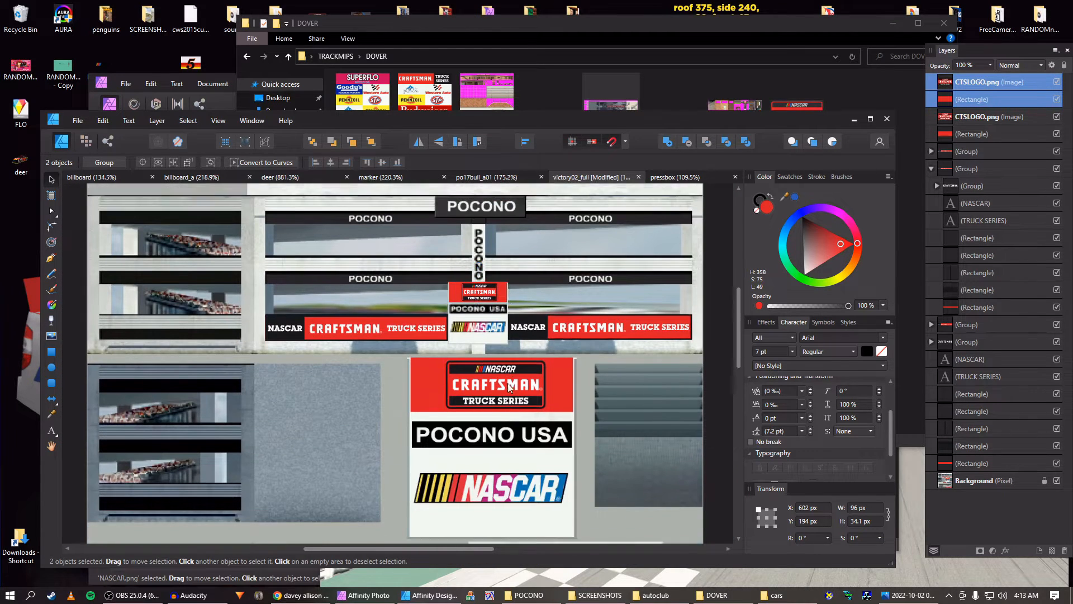
scroll(506, 383, up, 3)
scroll(506, 383, down, 4)
scroll(506, 384, down, 4)
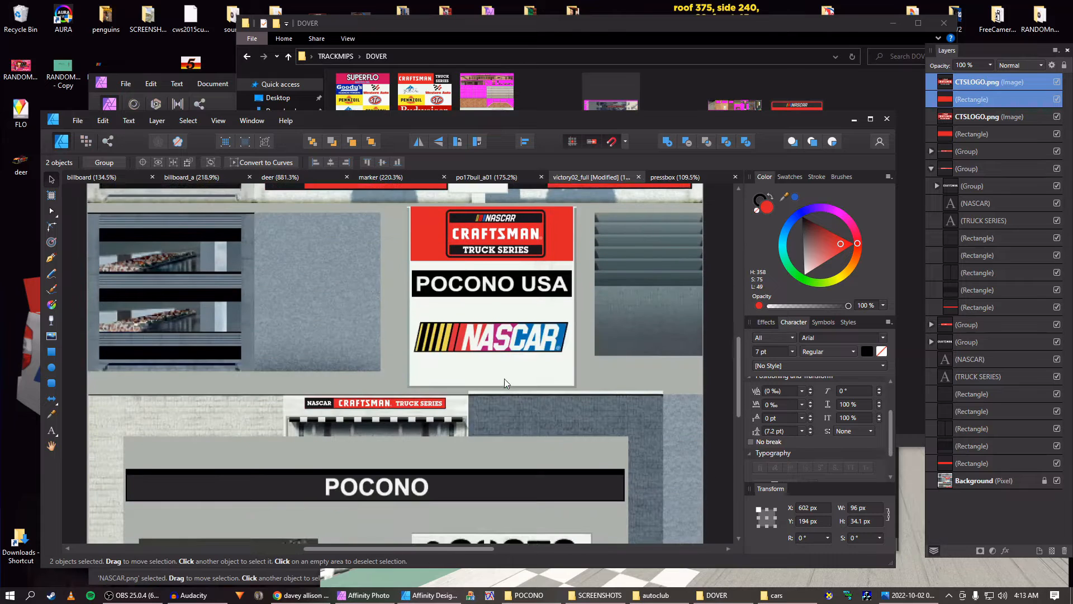
scroll(506, 384, up, 1)
scroll(505, 383, down, 4)
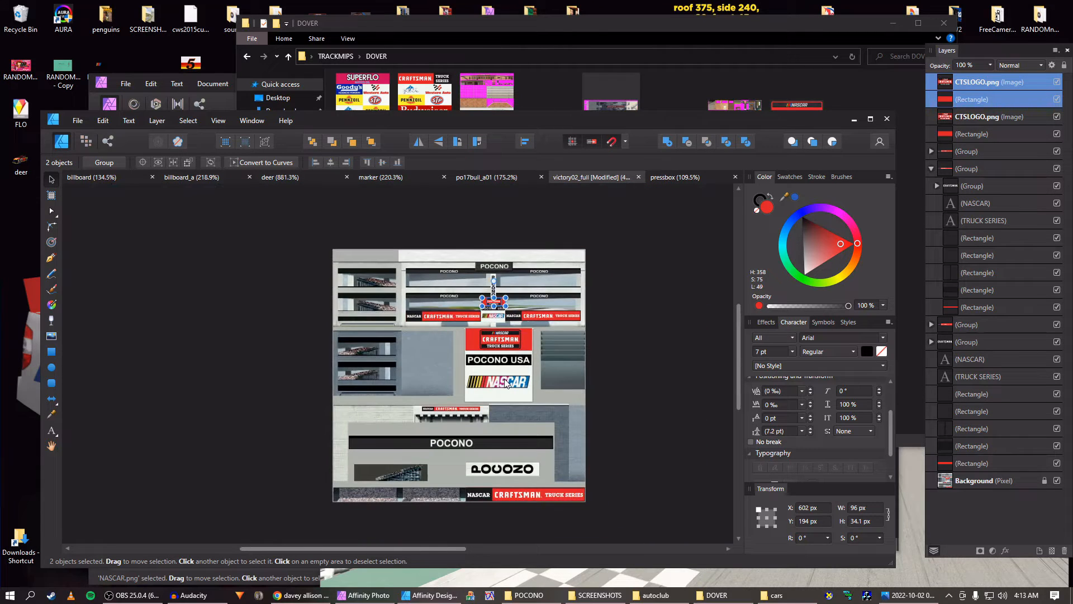
scroll(505, 383, up, 6)
scroll(503, 386, down, 3)
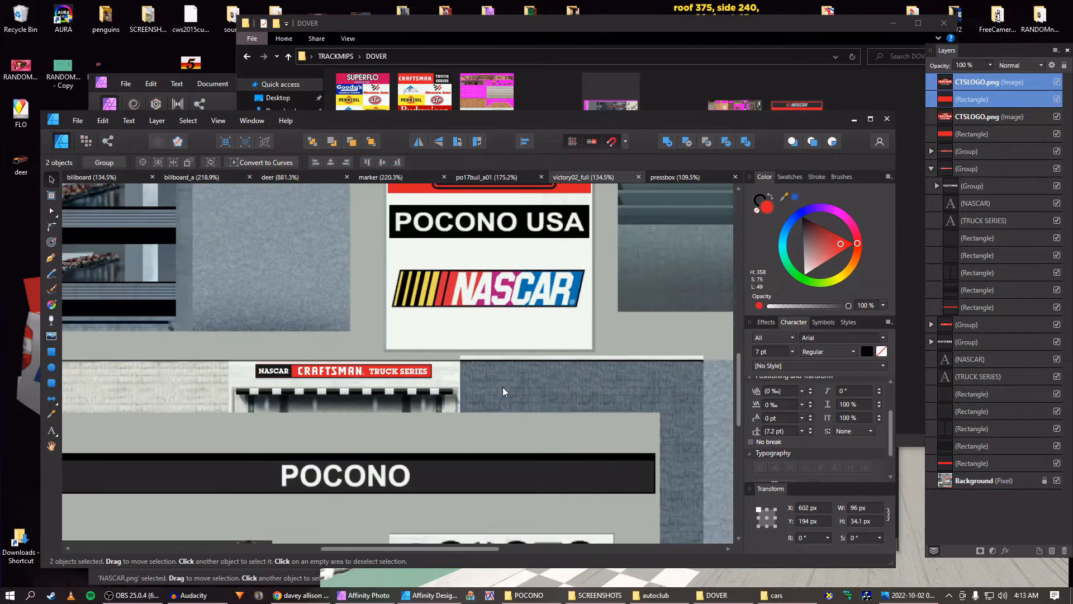
scroll(502, 387, up, 5)
scroll(502, 387, up, 1)
scroll(498, 397, down, 1)
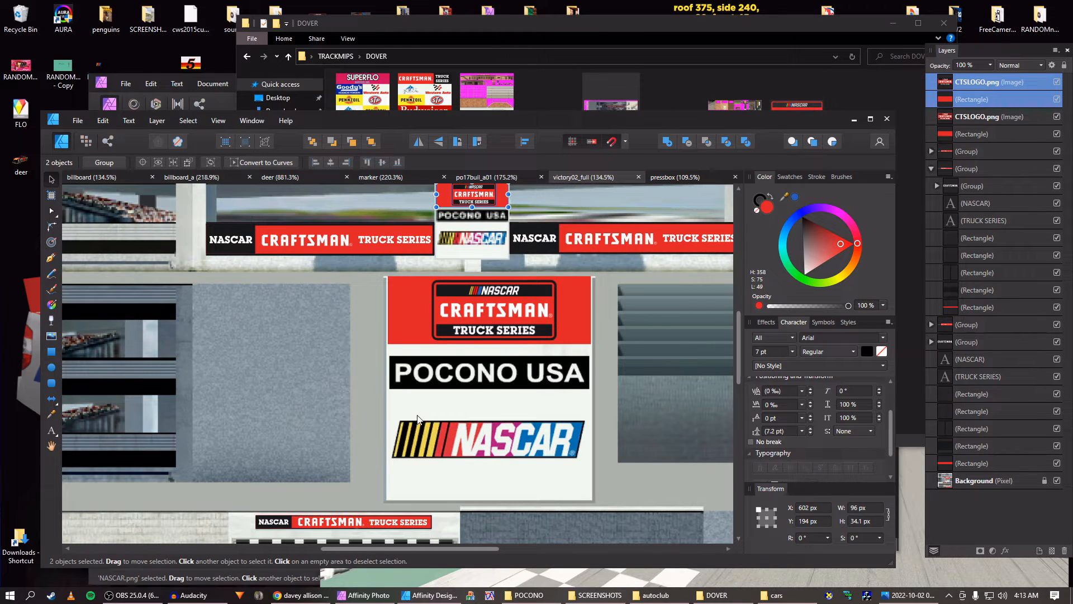
Cover the old NASCAR logo on the large sign with a 270 by 79 px rectangle, filled with the sign's sampled off-white
click(52, 352)
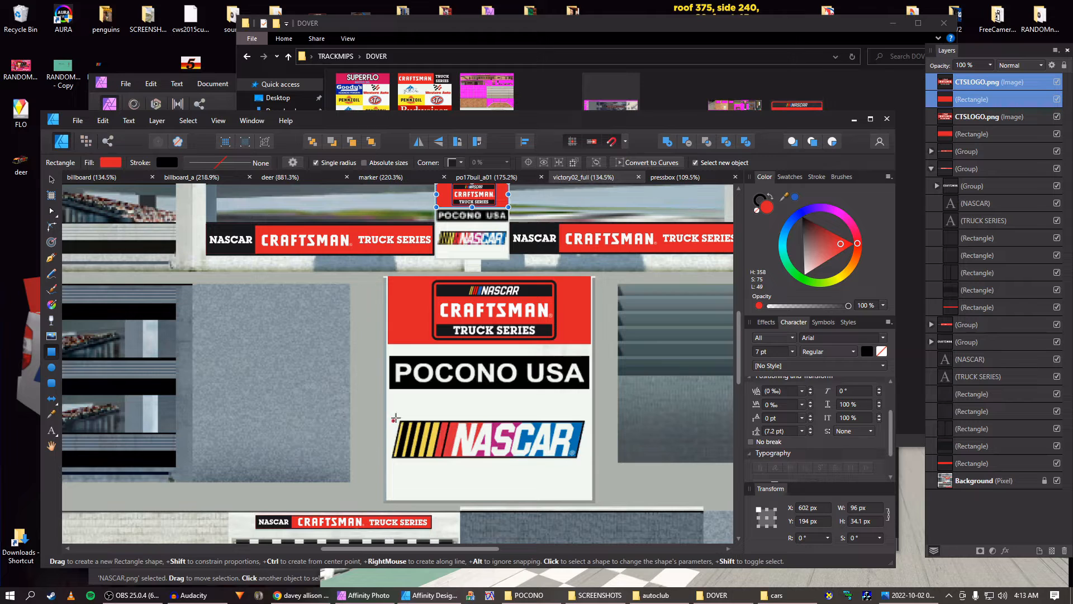
drag(390, 408, 590, 467)
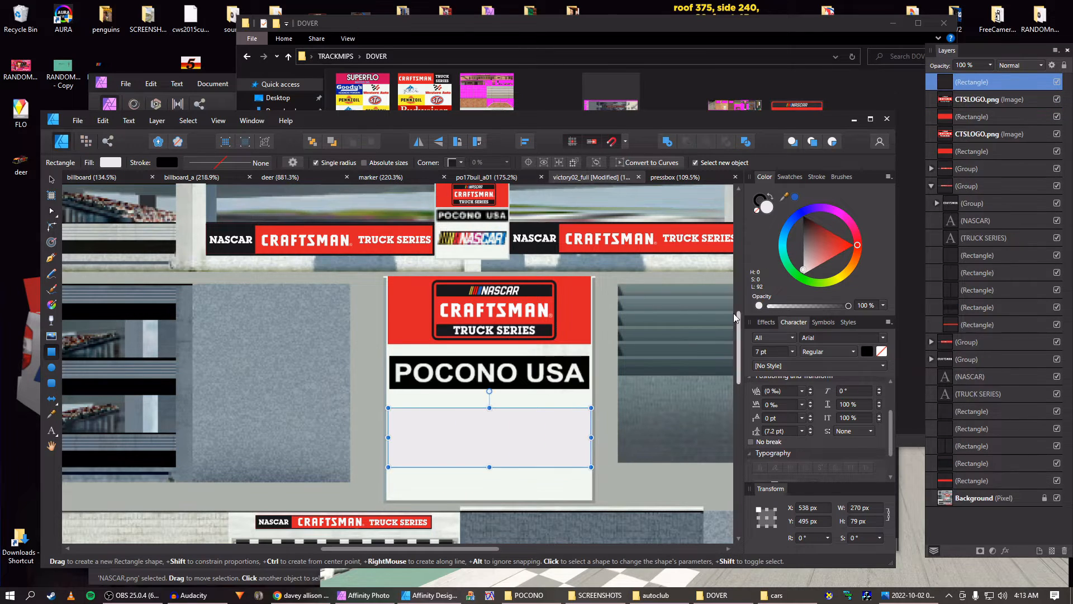
drag(784, 196, 516, 398)
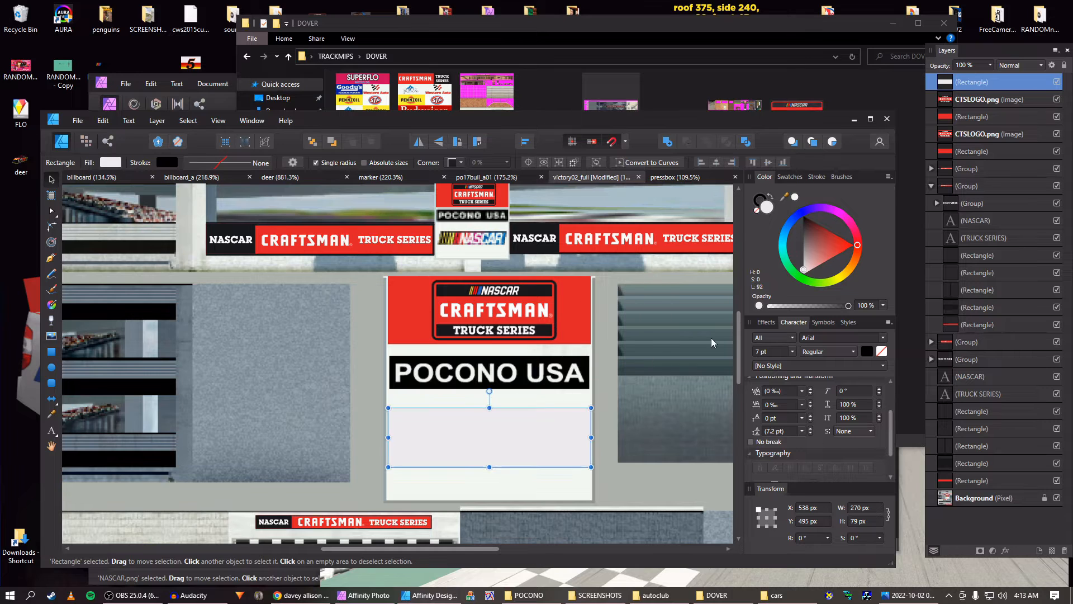
click(796, 199)
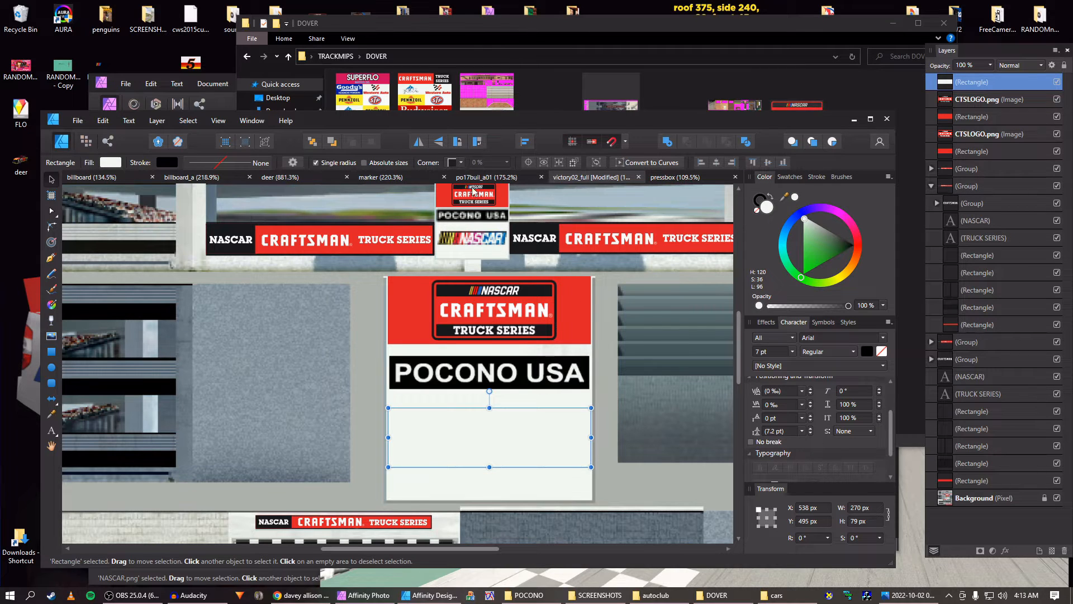
click(190, 178)
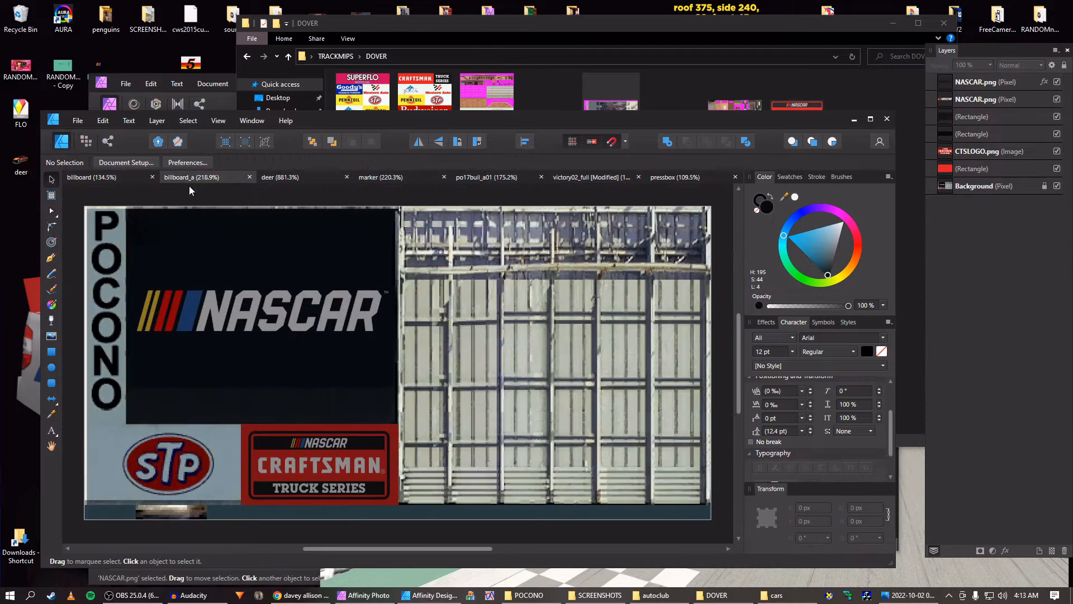
click(246, 318)
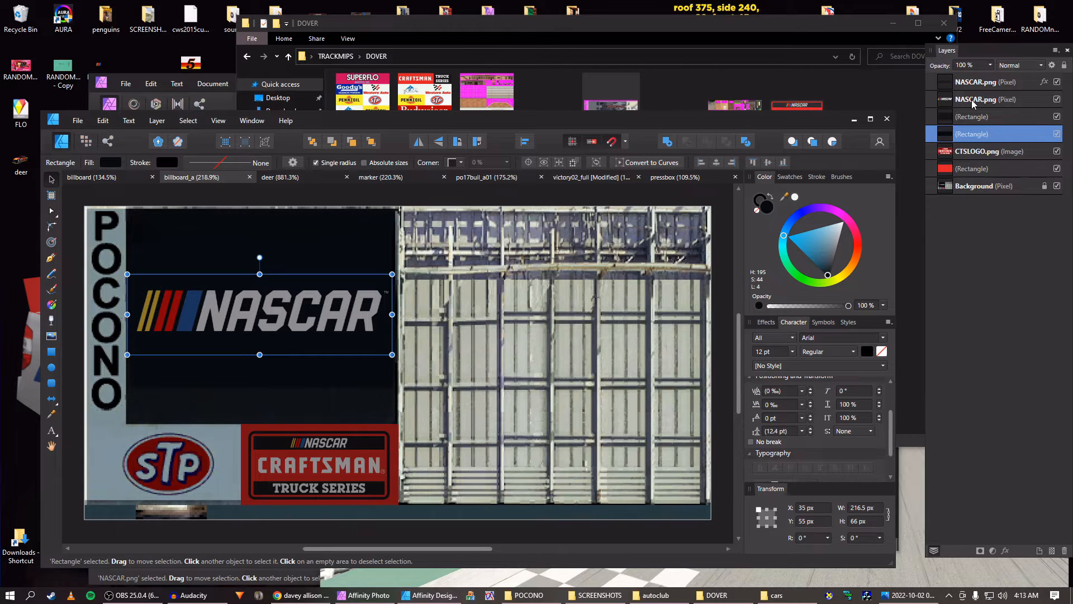
click(678, 177)
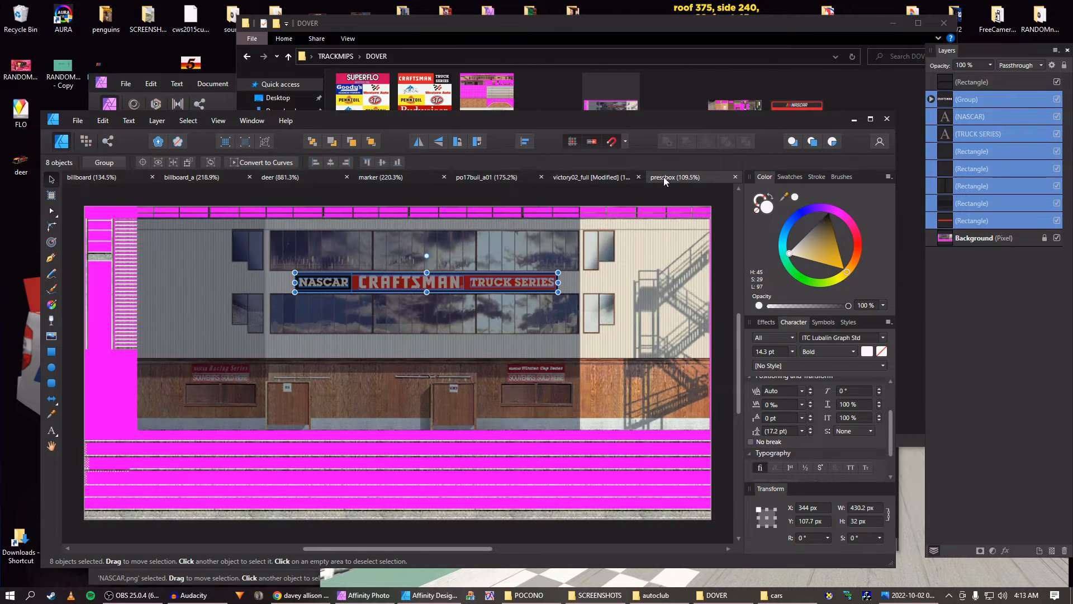
click(599, 177)
Copy the black-lettered vertical NASCAR logo from RANDOMDECALS in Affinity Photo and paste it into victory02_full in Affinity Designer
click(222, 104)
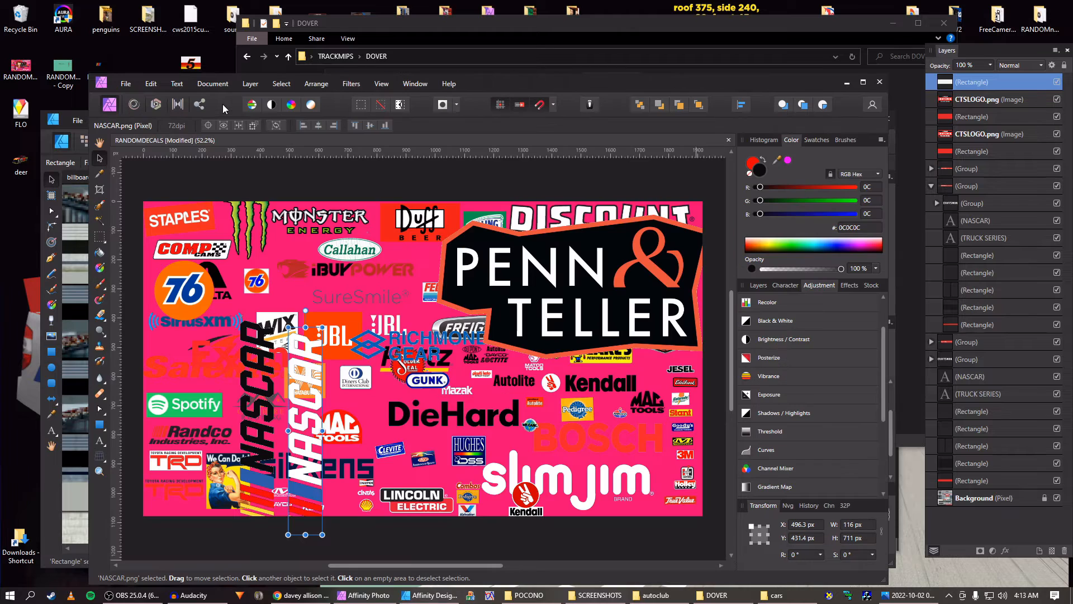
click(269, 366)
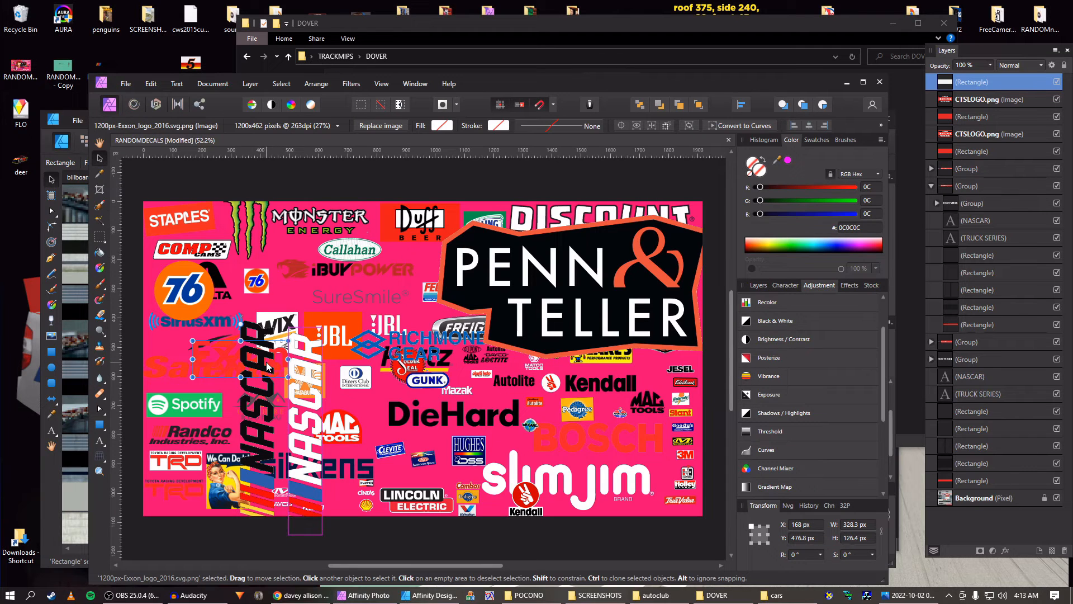
click(264, 395)
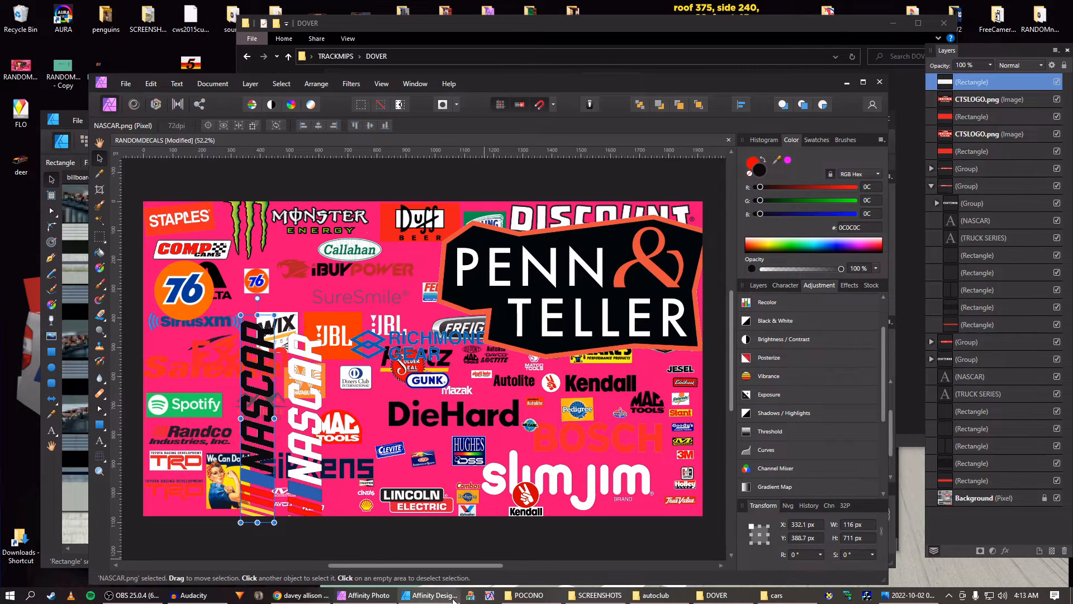
key(alt+Tab)
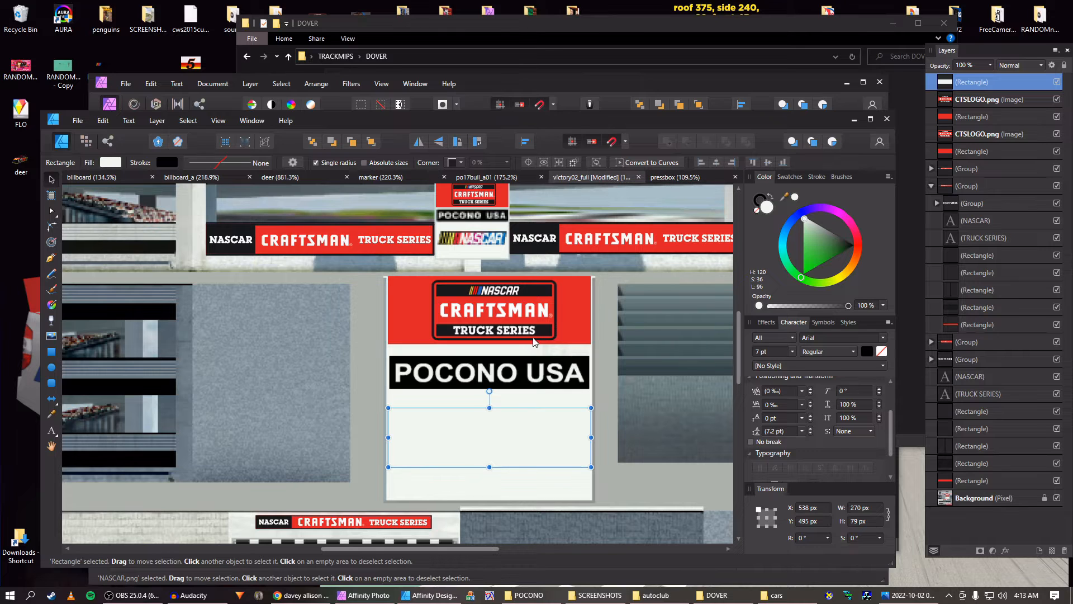
key(ctrl+v)
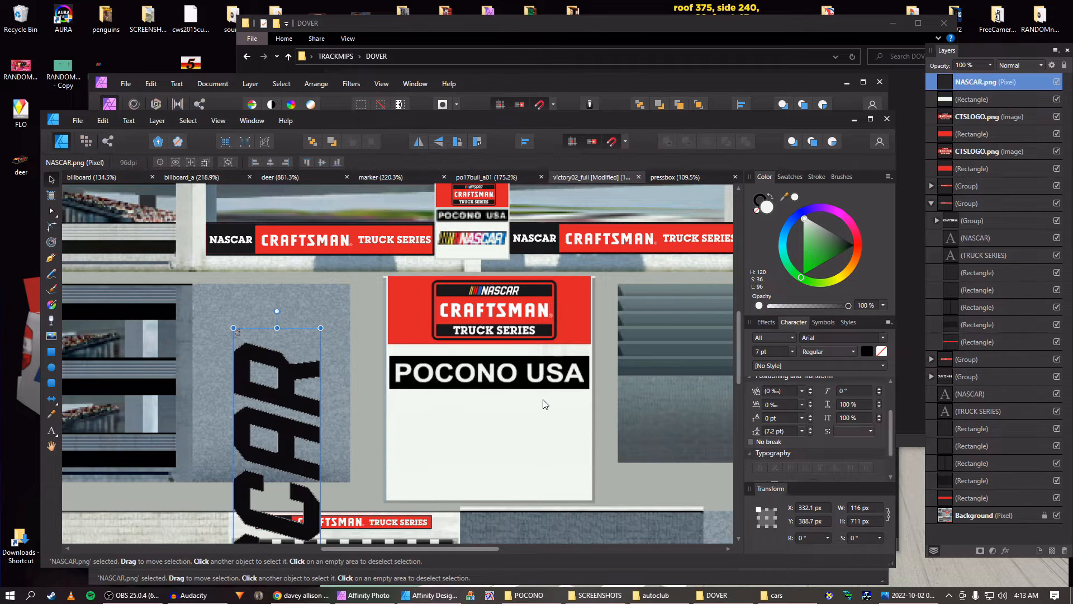
Rotate the pasted NASCAR logo to -90° so it reads horizontally, and move it over the large sign below POCONO USA
key(ctrl+alt+])
scroll(532, 405, down, 3)
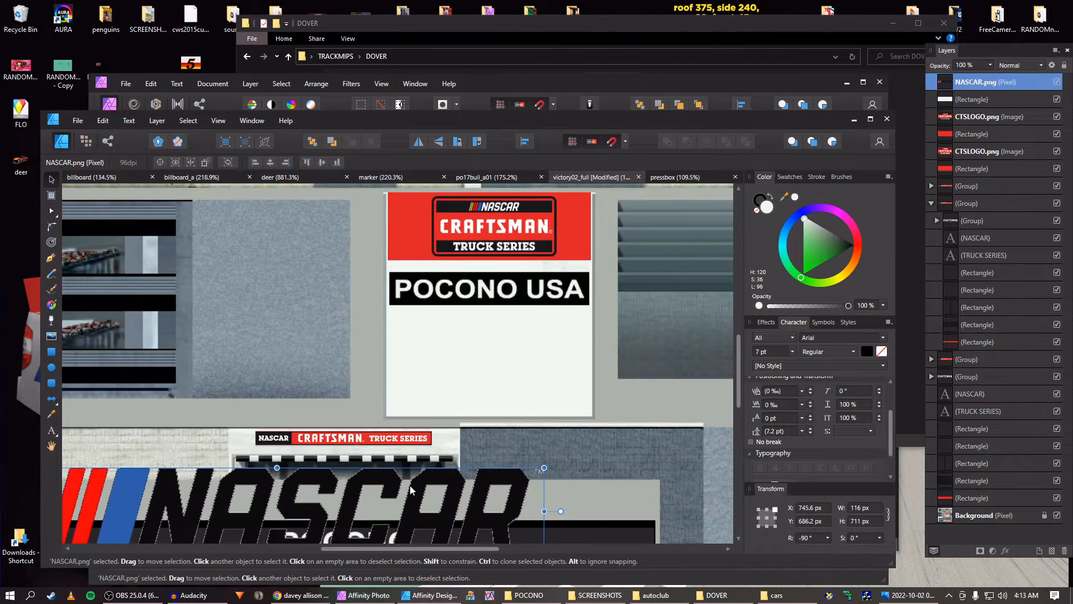
drag(374, 481, 503, 314)
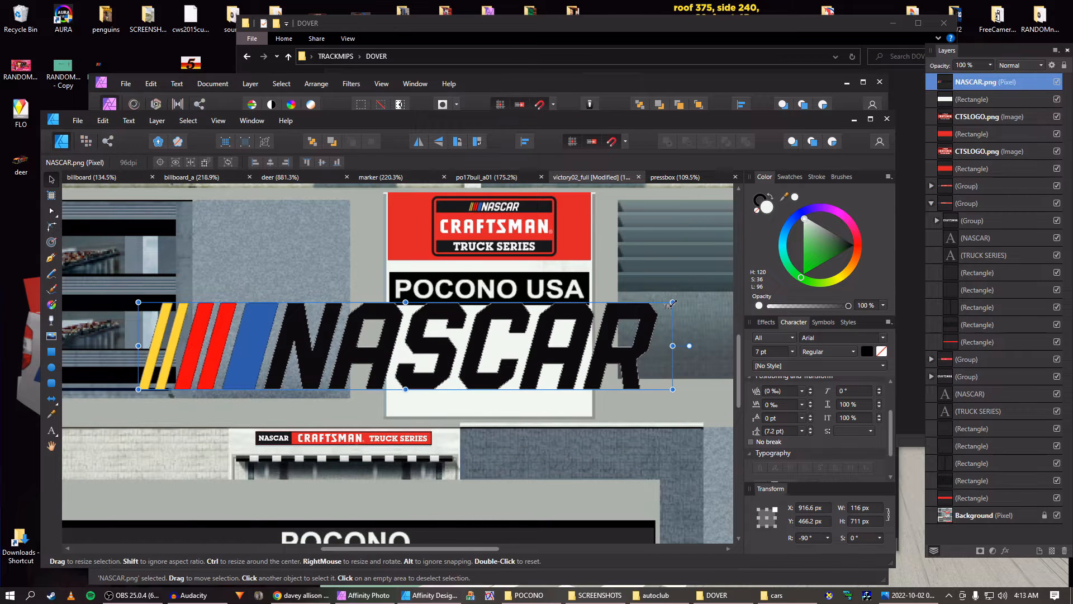
Scale the NASCAR logo proportionally to 41.8 by 256.1 px and center it within the off-white rectangle
drag(673, 300, 530, 346)
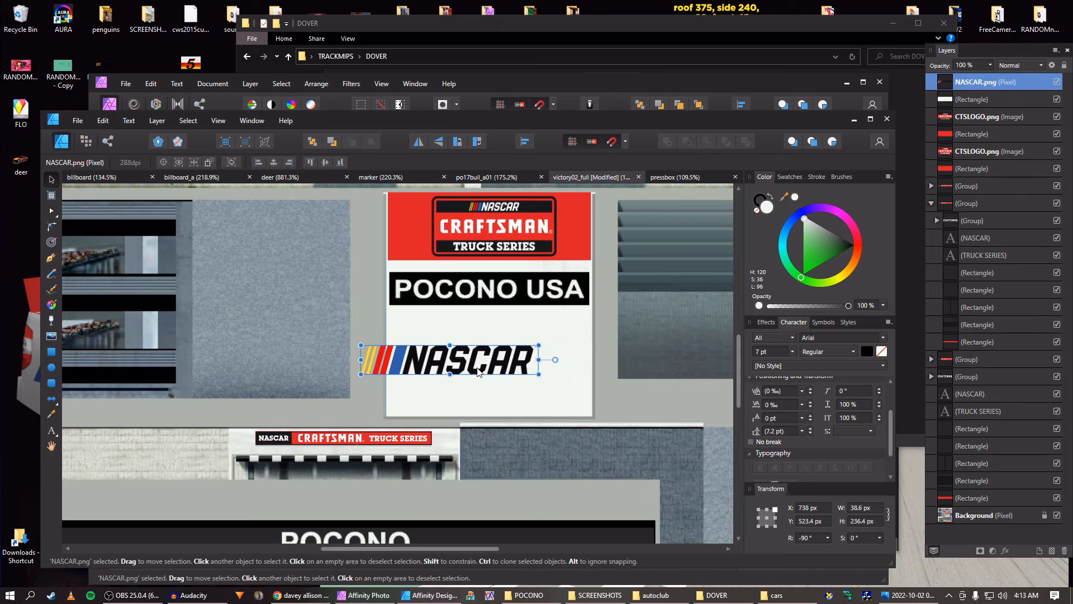
drag(465, 372, 514, 361)
drag(406, 353, 391, 352)
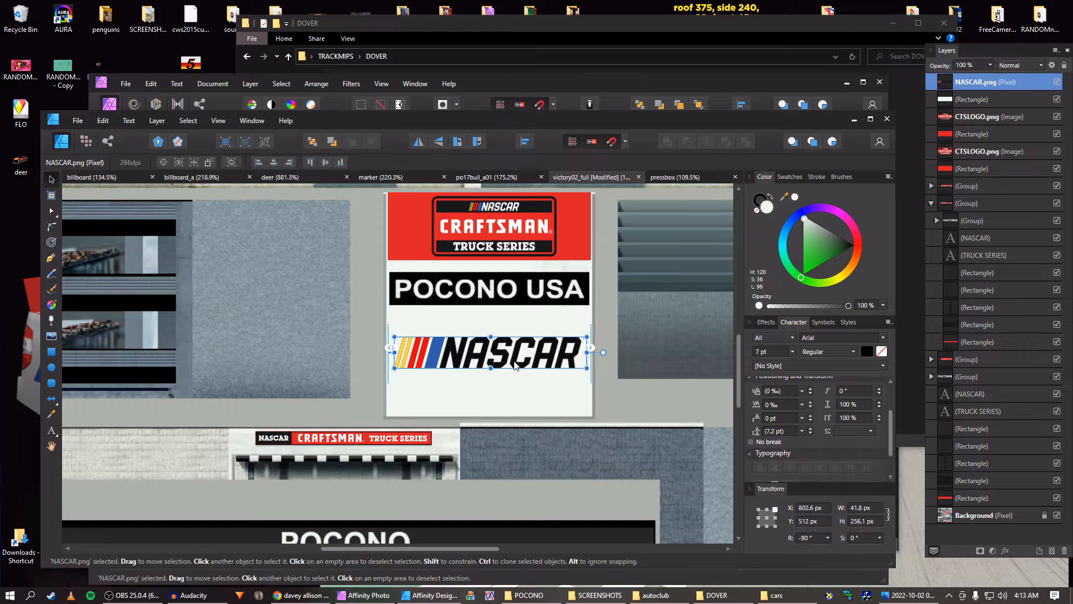
drag(514, 365, 554, 339)
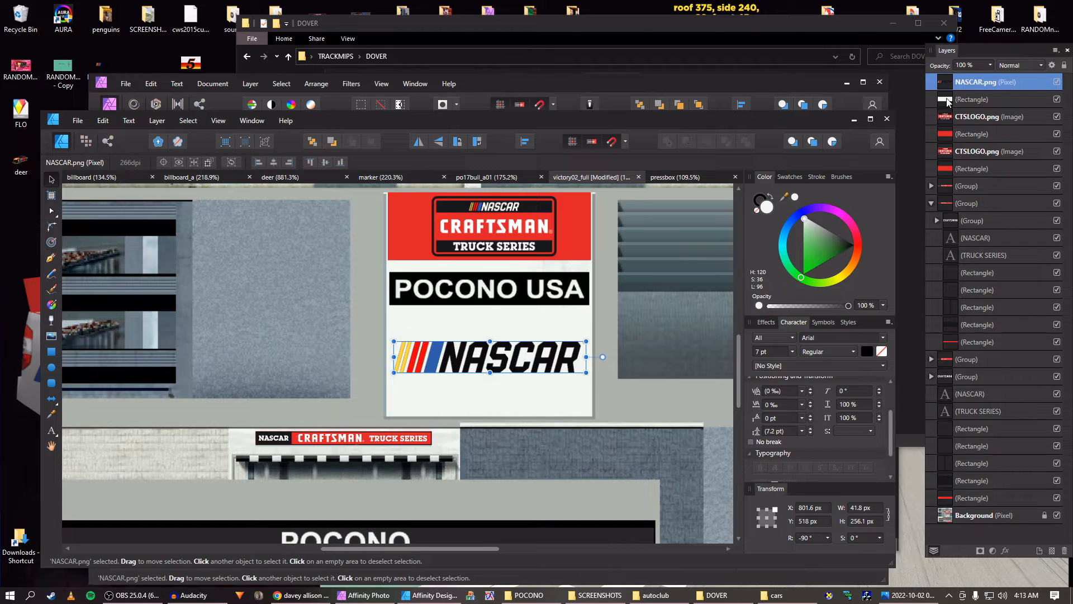
Duplicate the NASCAR logo with its off-white rectangle and move the copy straight up to Y 235 px
shift+click(948, 100)
scroll(598, 325, up, 5)
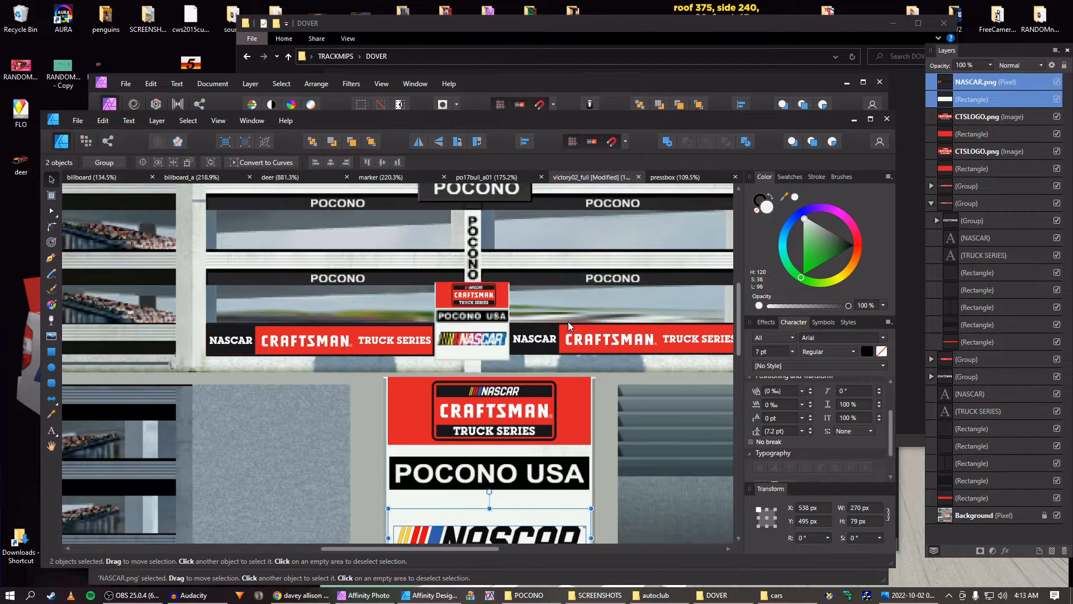
key(ctrl+j)
scroll(494, 348, down, 2)
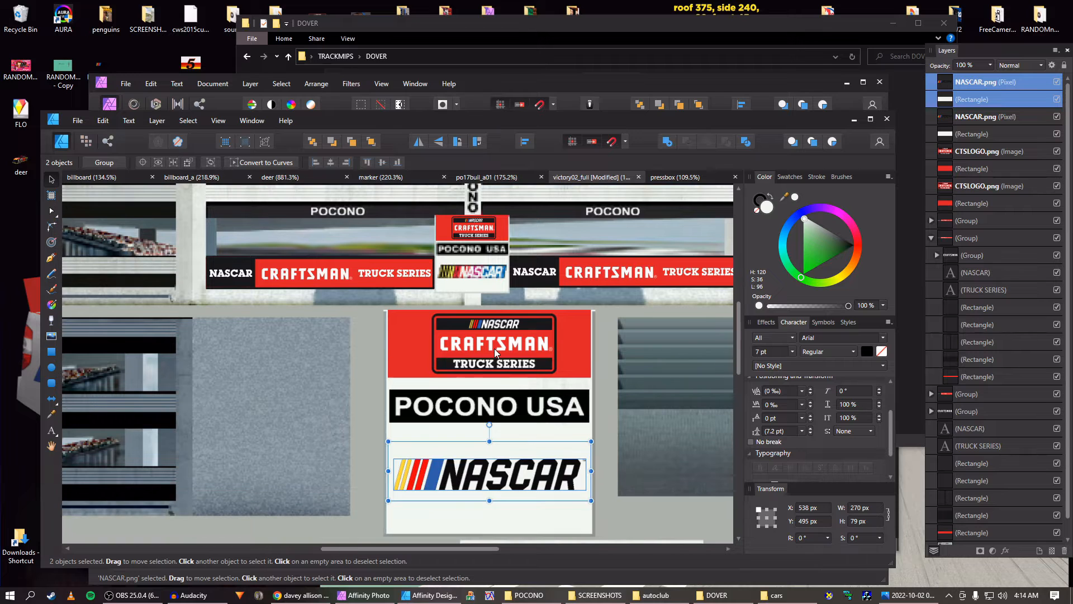
key(shift+Up)
key(shift+Up)
key(shift+Up)
key(shift+Up)
key(shift+Up)
key(shift+Up)
key(shift+Up)
key(shift+Up)
key(shift+Up)
key(shift+Up)
key(shift+Up)
key(shift+Up)
key(shift+Up)
key(shift+Up)
key(shift+Up)
key(shift+Up)
key(shift+Up)
key(shift+Up)
key(shift+Up)
key(shift+Up)
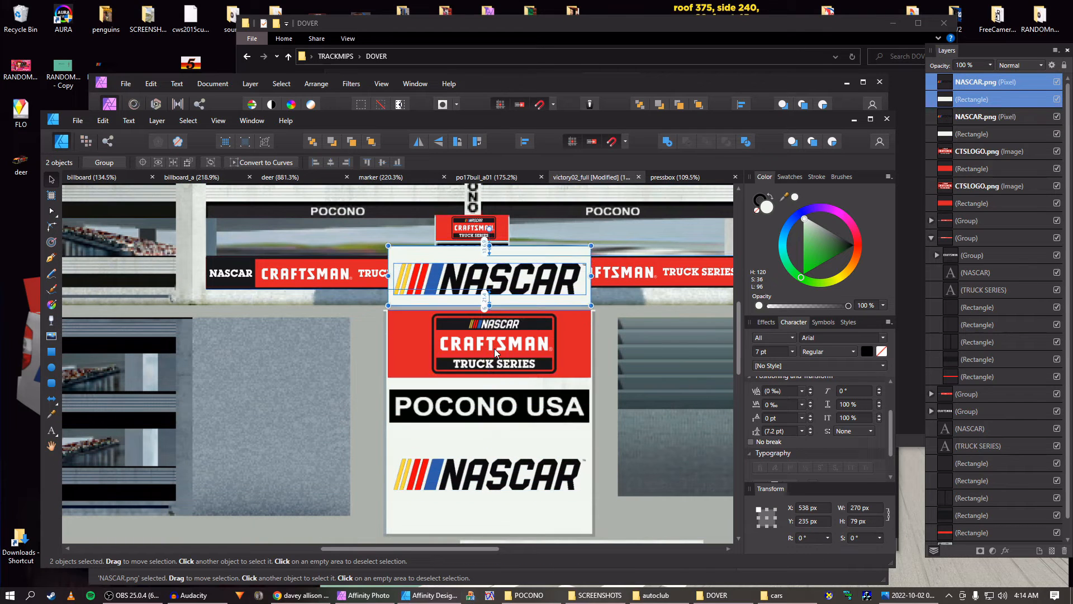
Scale the duplicated NASCAR logo and rectangle down proportionally and fit them over the old logo below the small POCONO USA text
scroll(502, 341, up, 5)
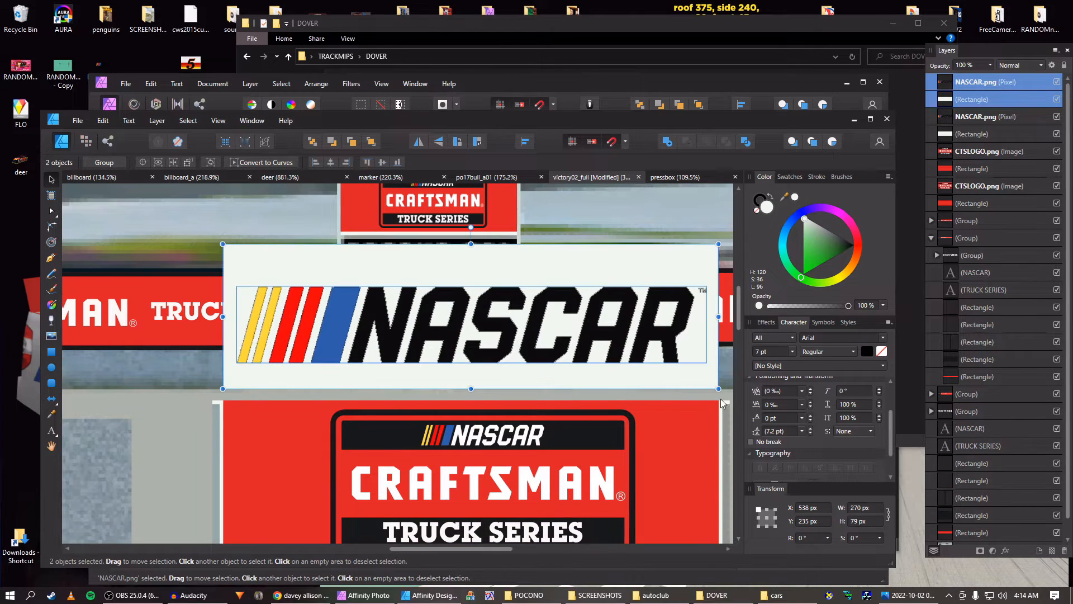
drag(719, 389, 426, 304)
drag(367, 276, 456, 296)
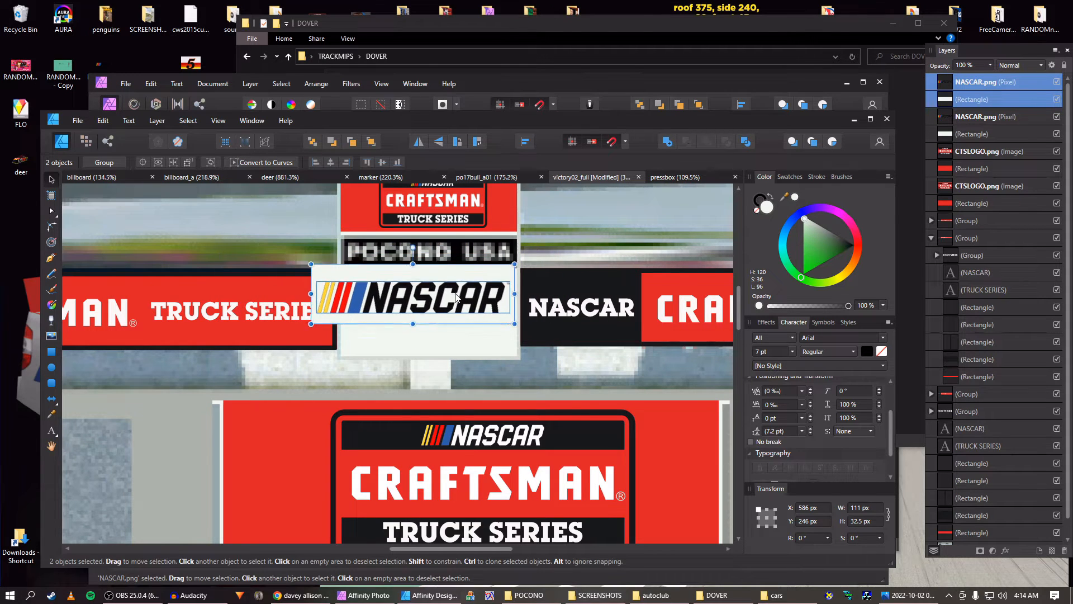
scroll(456, 296, up, 2)
drag(229, 256, 279, 277)
click(478, 375)
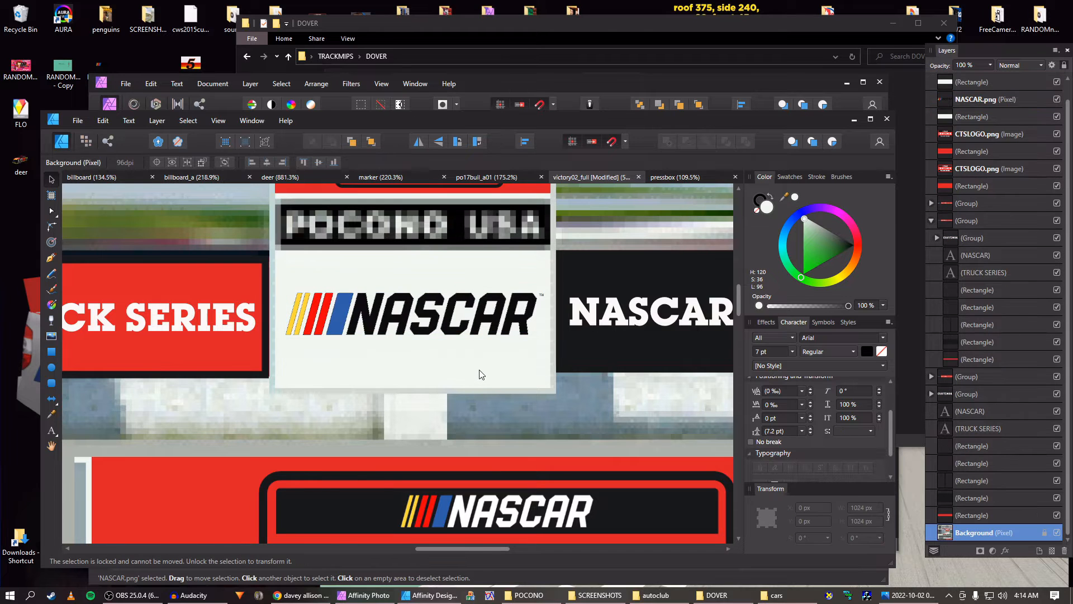
Check the finished signs across the texture and save the victory02_full document
scroll(479, 372, down, 7)
drag(577, 388, 578, 264)
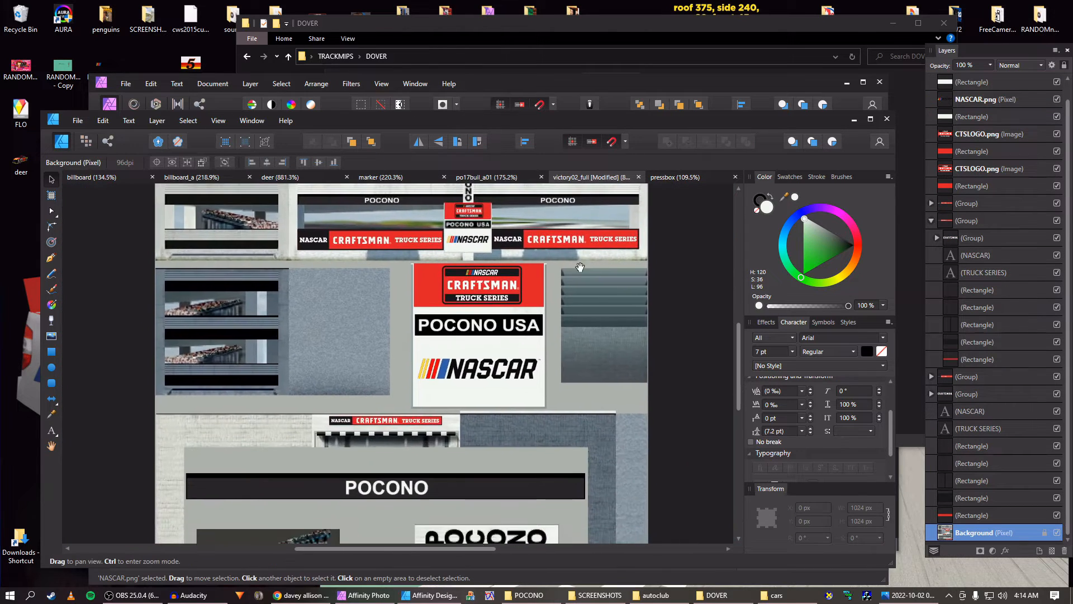
scroll(591, 302, down, 2)
key(ctrl+s)
scroll(680, 340, up, 3)
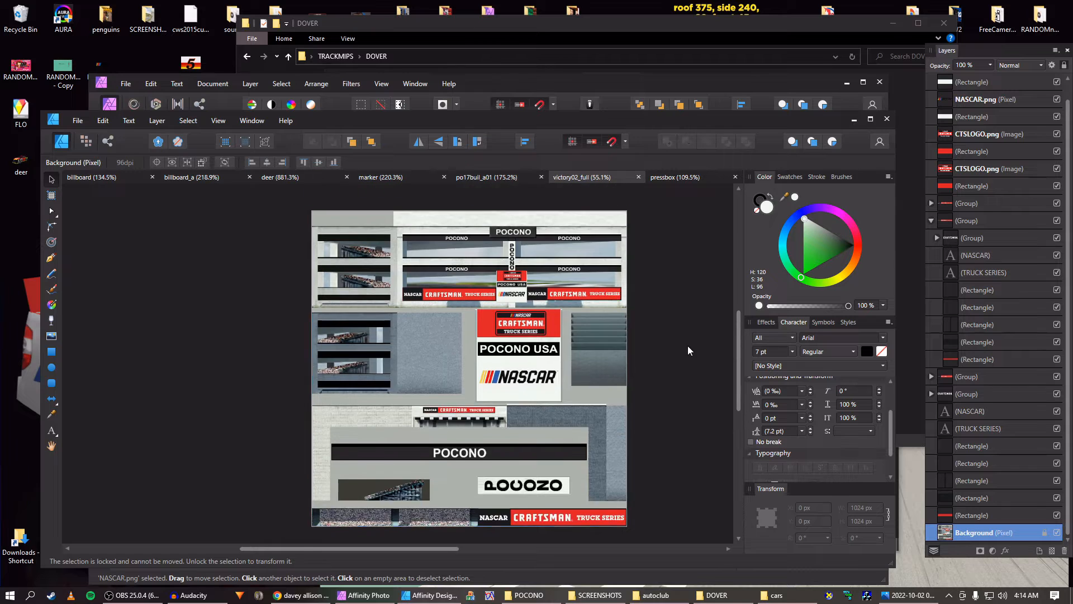
Switch to the POCONO folder in File Explorer to view its texture files
click(561, 594)
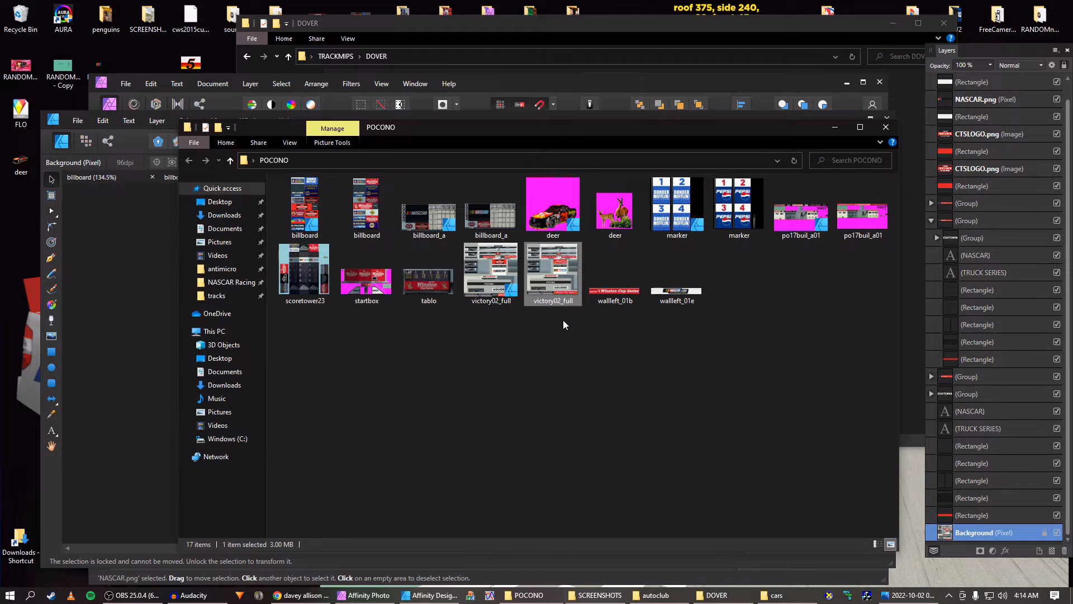
click(124, 596)
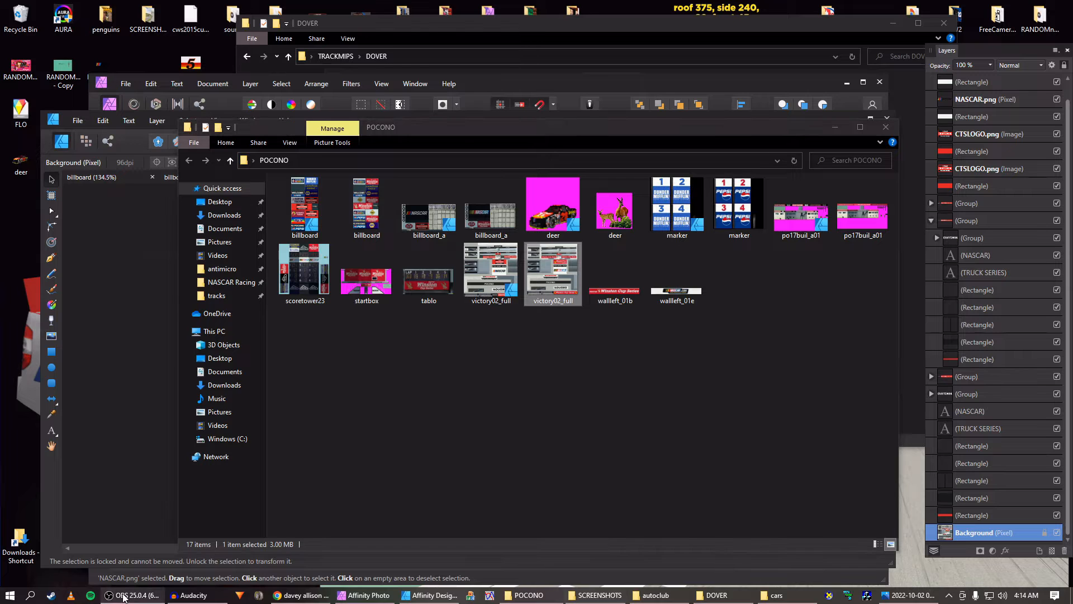
click(124, 596)
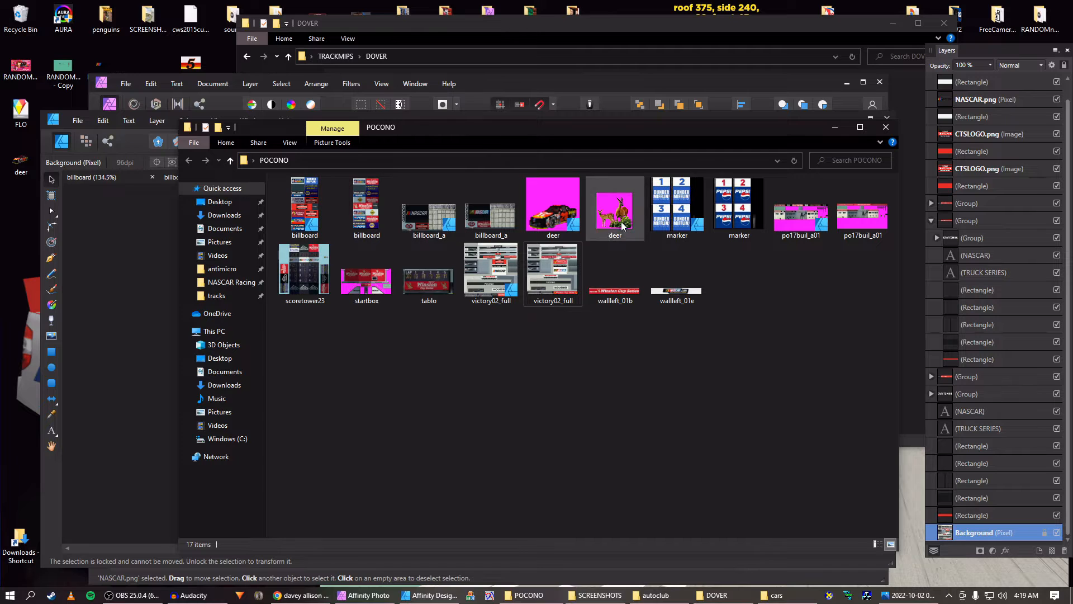
Open the scoretower23 texture from the POCONO folder in Affinity Designer and compare it with the track screenshot
click(303, 290)
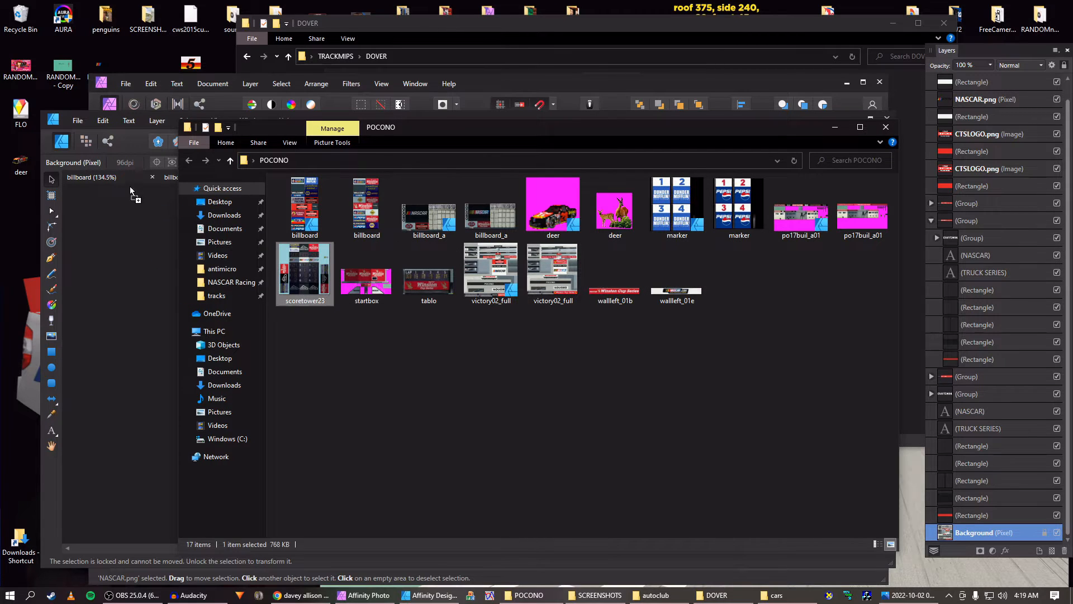
click(107, 272)
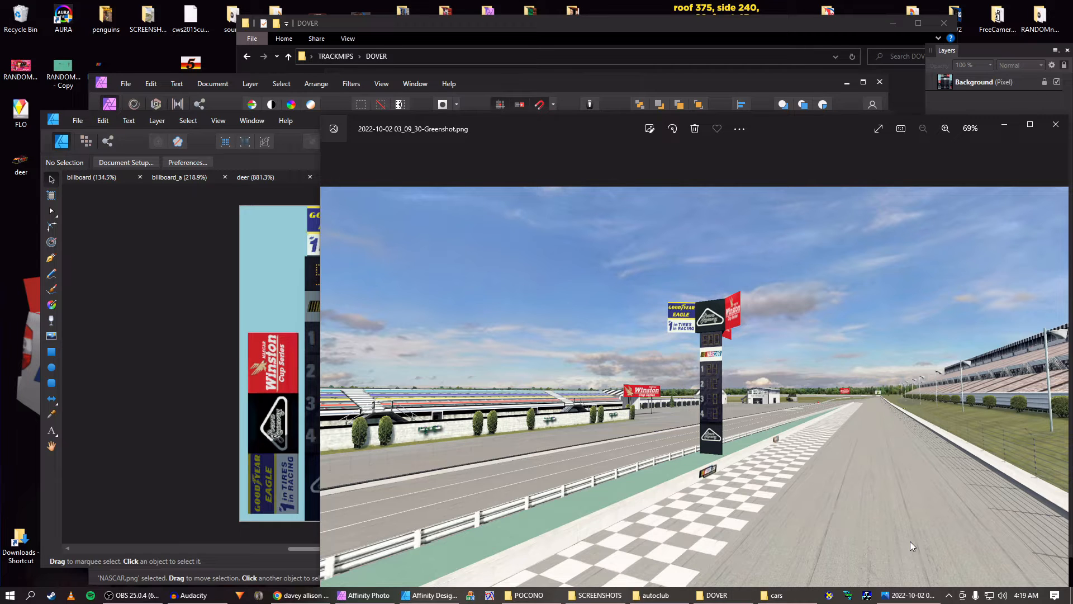
click(99, 418)
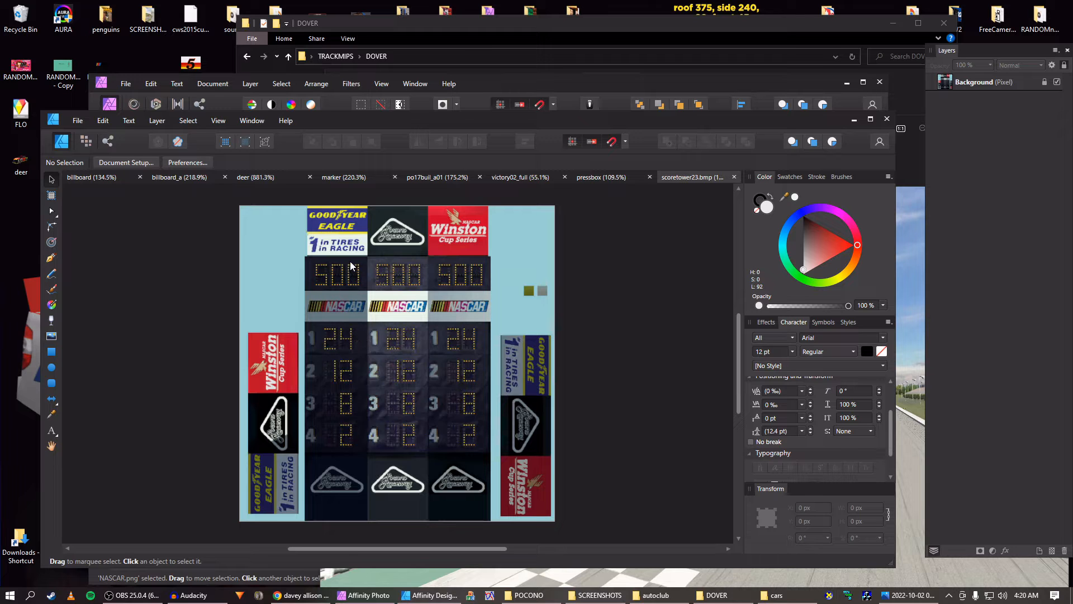
Look through the open texture documents for a Craftsman Truck Series sign to reuse, ending on billboard_a
click(470, 177)
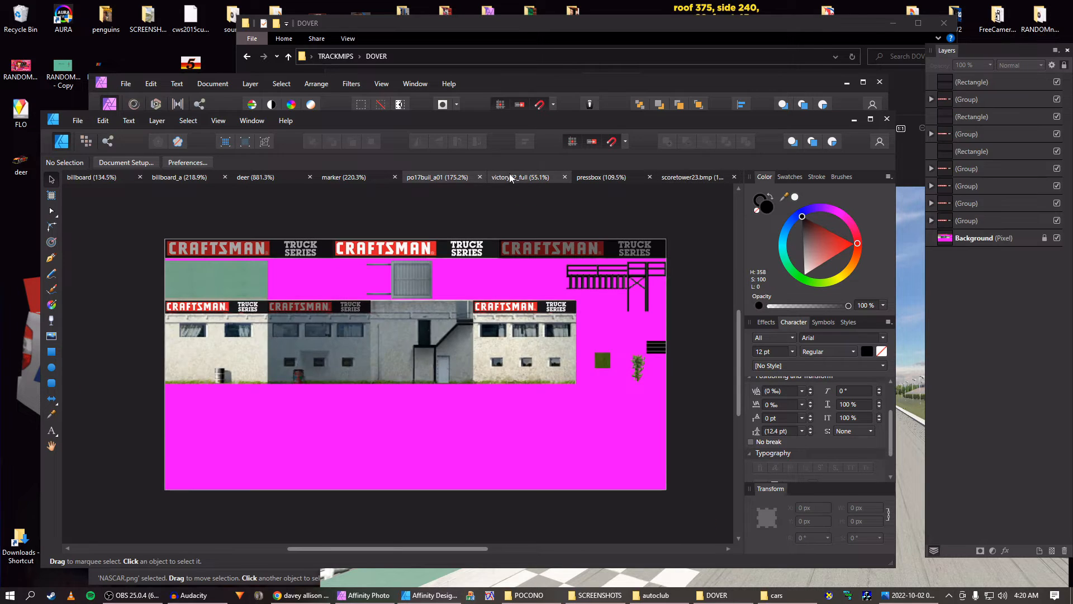
click(499, 178)
click(337, 178)
click(285, 179)
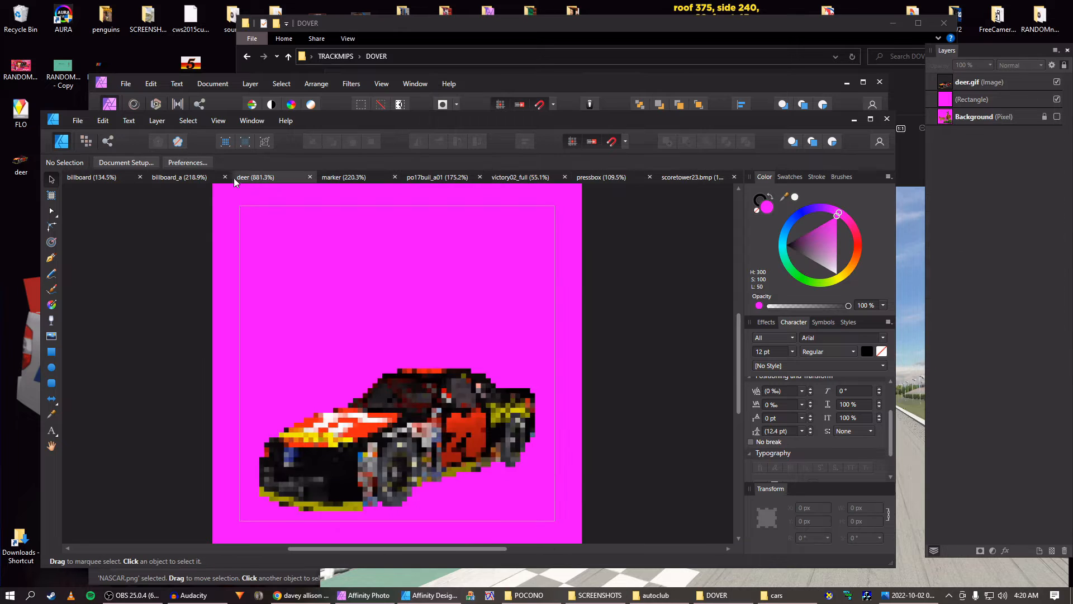
click(174, 177)
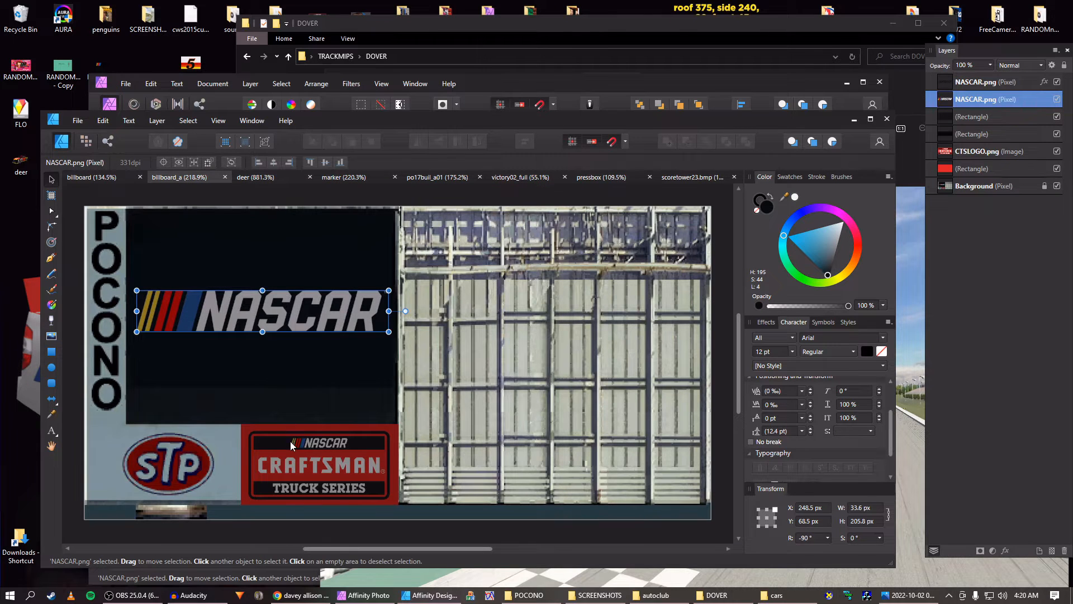
Copy the Craftsman Truck Series sign's red rectangle, CTSLOGO image and dark shading rectangle from billboard_a
click(276, 441)
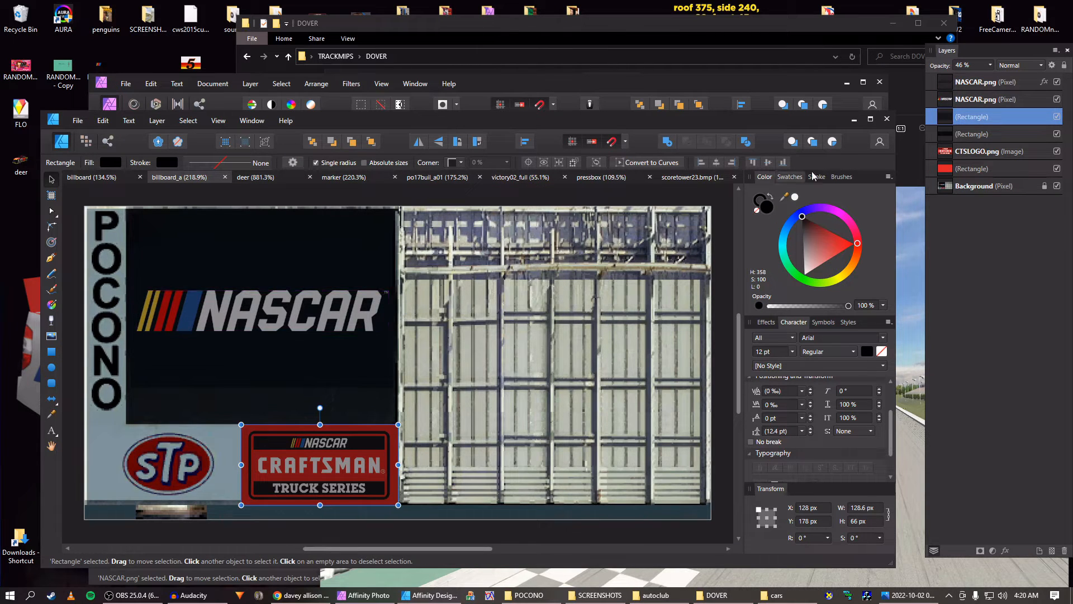
click(949, 156)
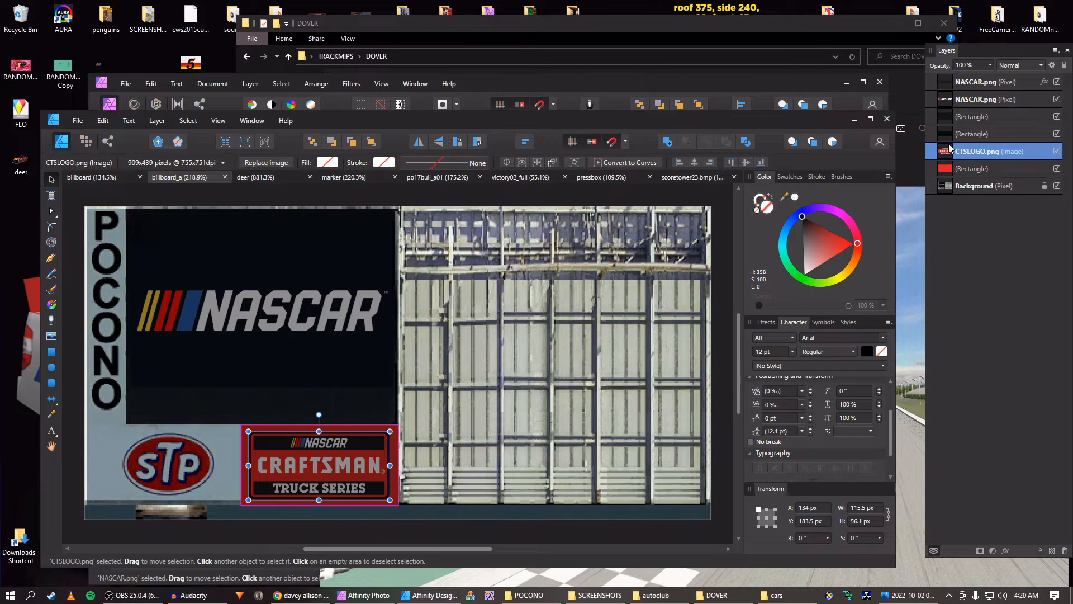
click(947, 169)
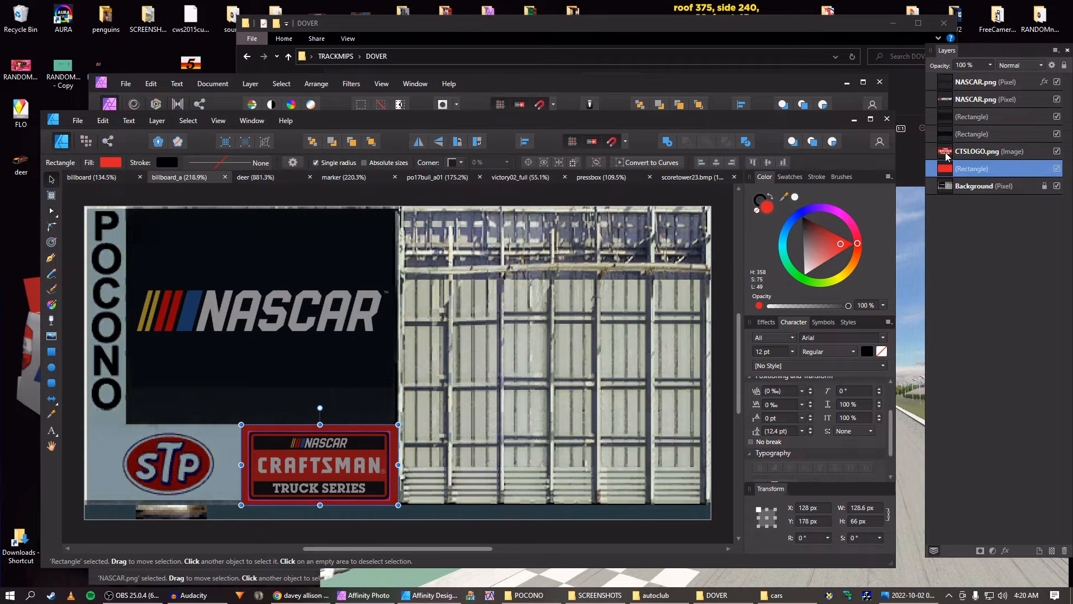
shift+click(949, 152)
shift+click(949, 135)
ctrl+click(949, 138)
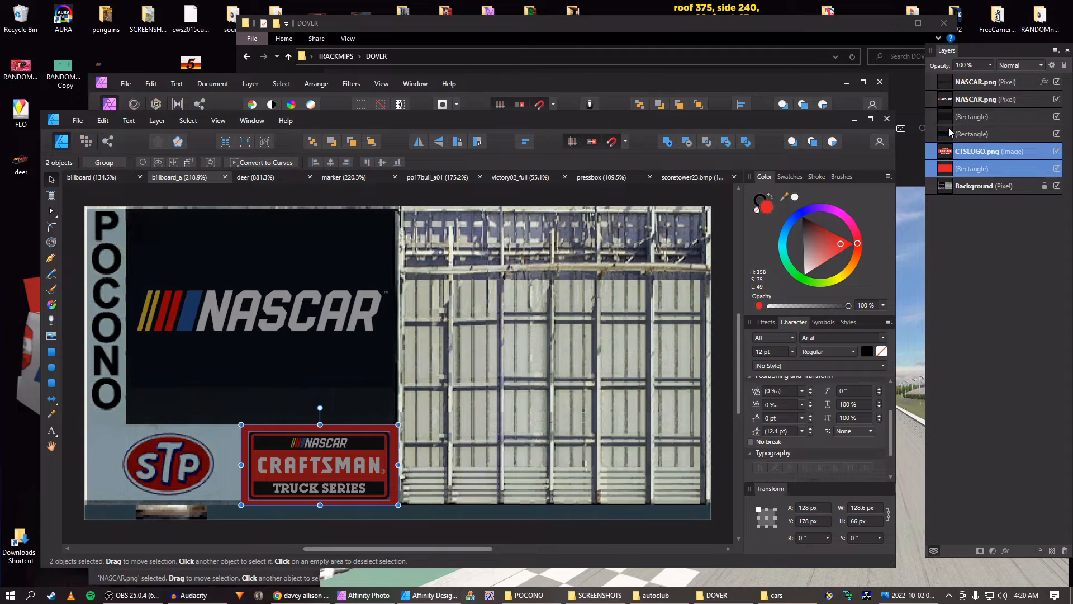
ctrl+click(948, 122)
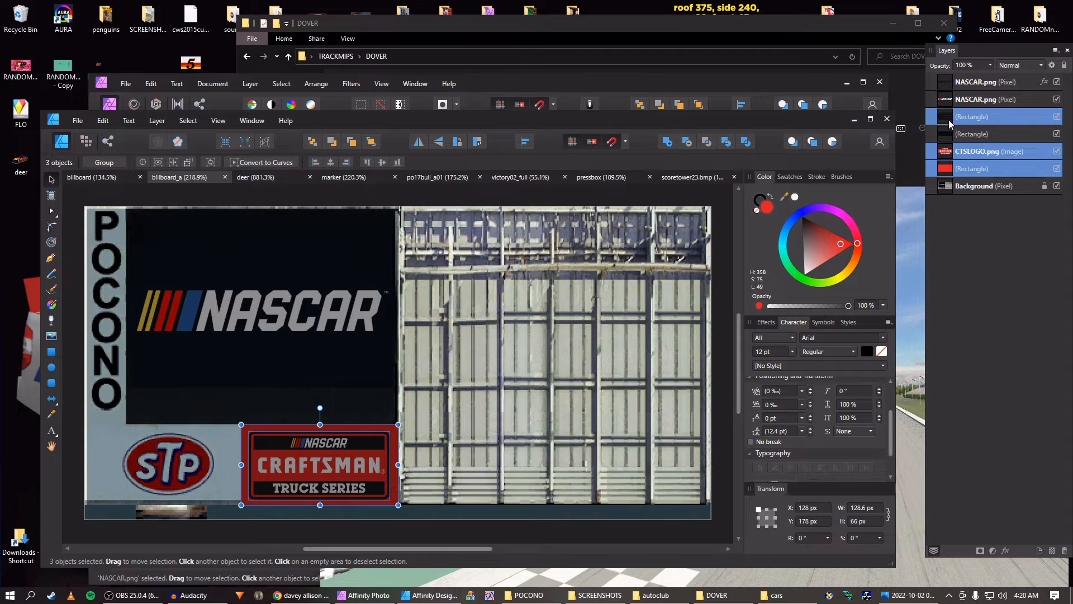
Paste the sign parts into scoretower23 and move them over the sideways Winston Cup sign in the texture's lower-right corner
click(671, 176)
scroll(447, 346, down, 1)
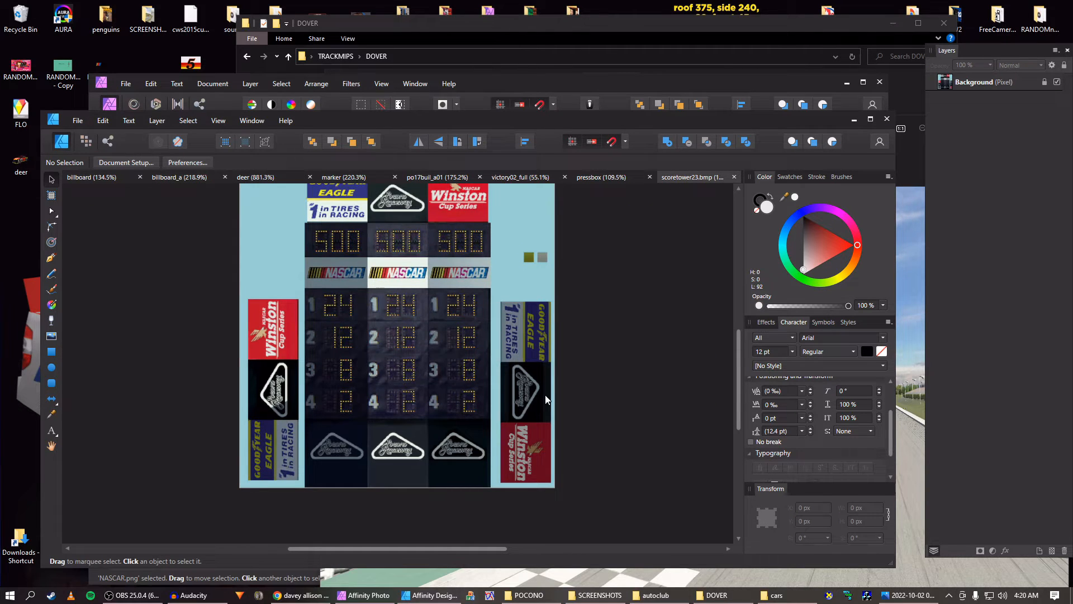
scroll(553, 421, down, 1)
scroll(516, 411, up, 1)
key(ctrl+v)
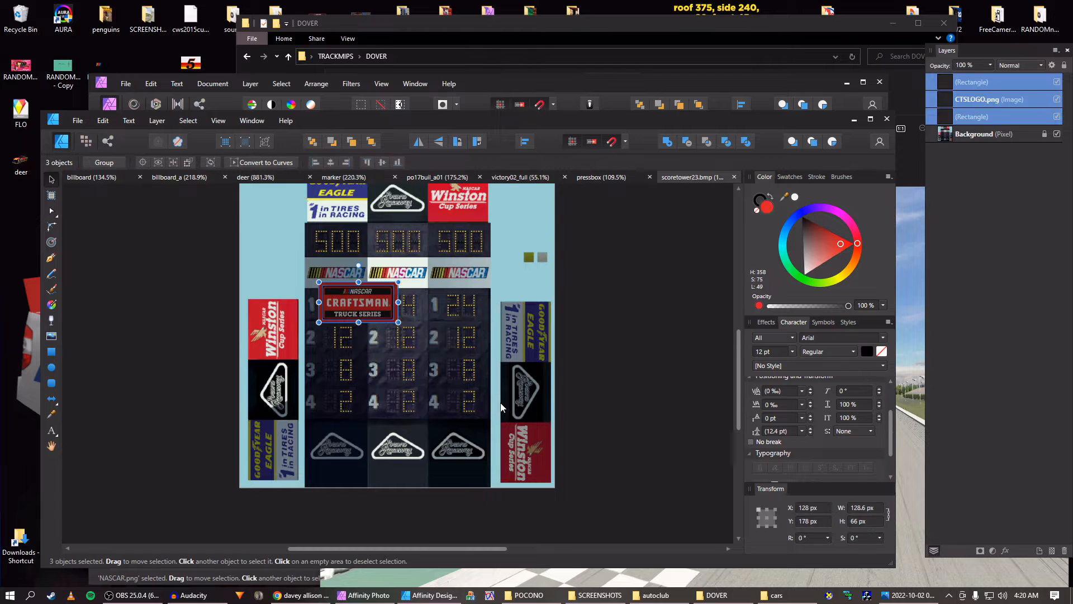
drag(384, 322, 515, 445)
scroll(515, 445, up, 3)
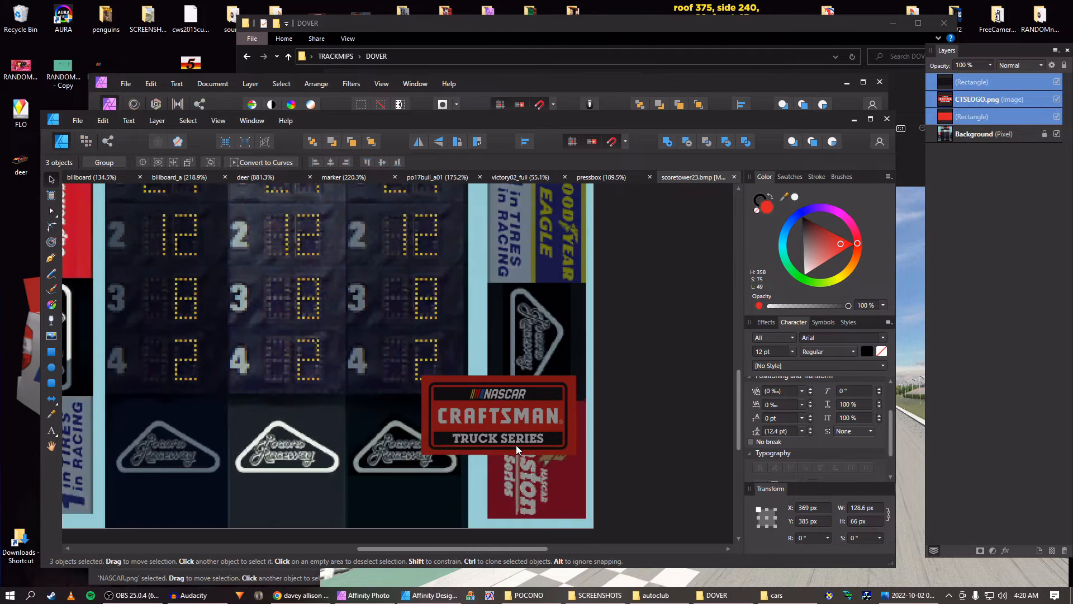
Rotate the pasted sign to -90° and position it at X 506 px, Y 406 px along the old sign's upper edge
key(r)
scroll(518, 446, up, 1)
scroll(519, 448, down, 3)
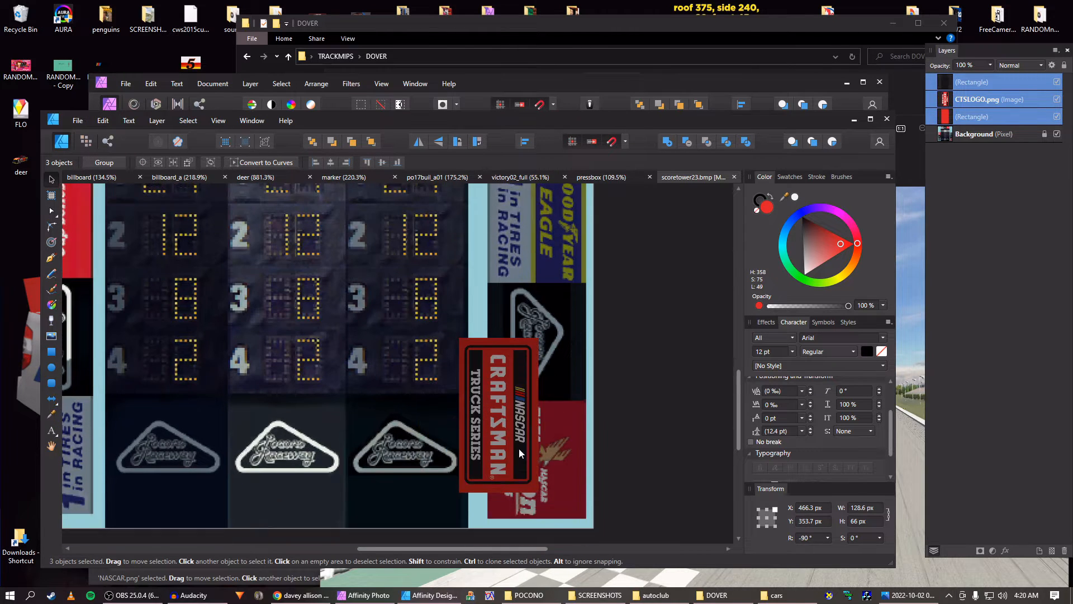
scroll(519, 451, up, 4)
drag(519, 452, 626, 463)
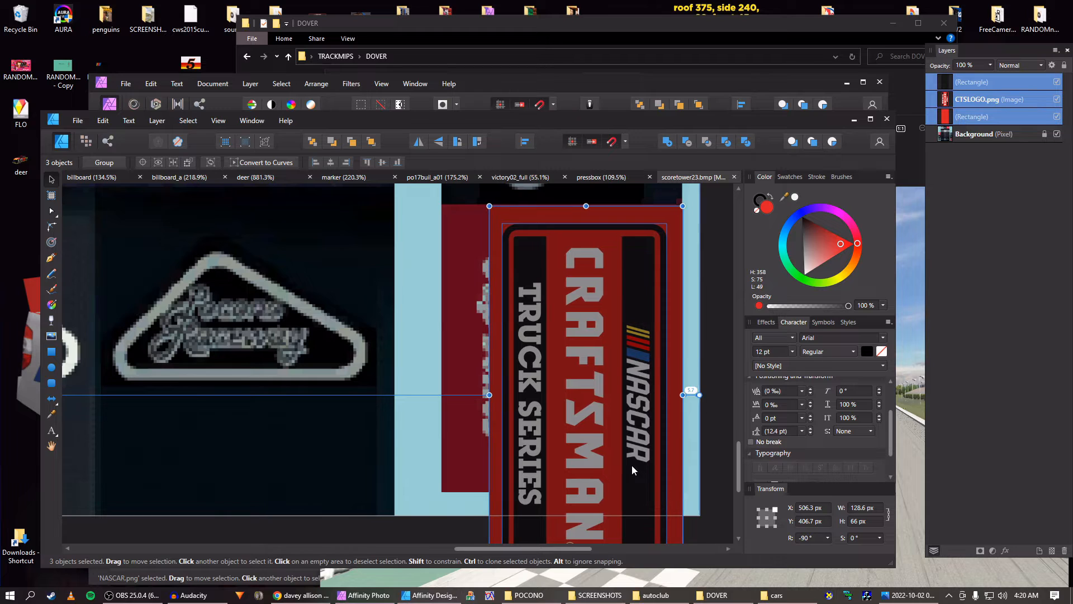
scroll(809, 507, down, 1)
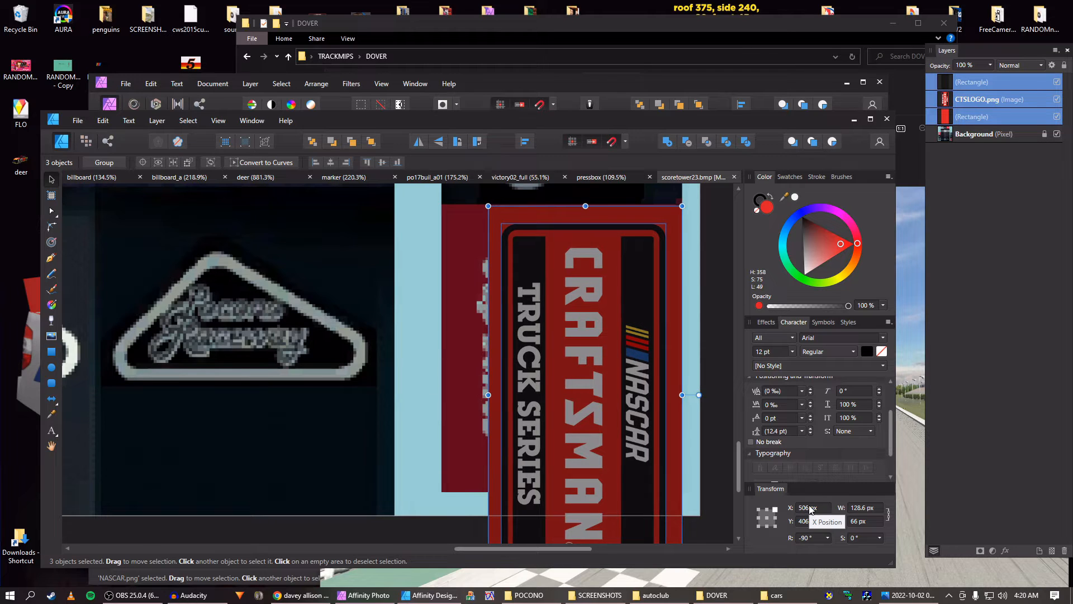
key(Up)
scroll(809, 523, up, 2)
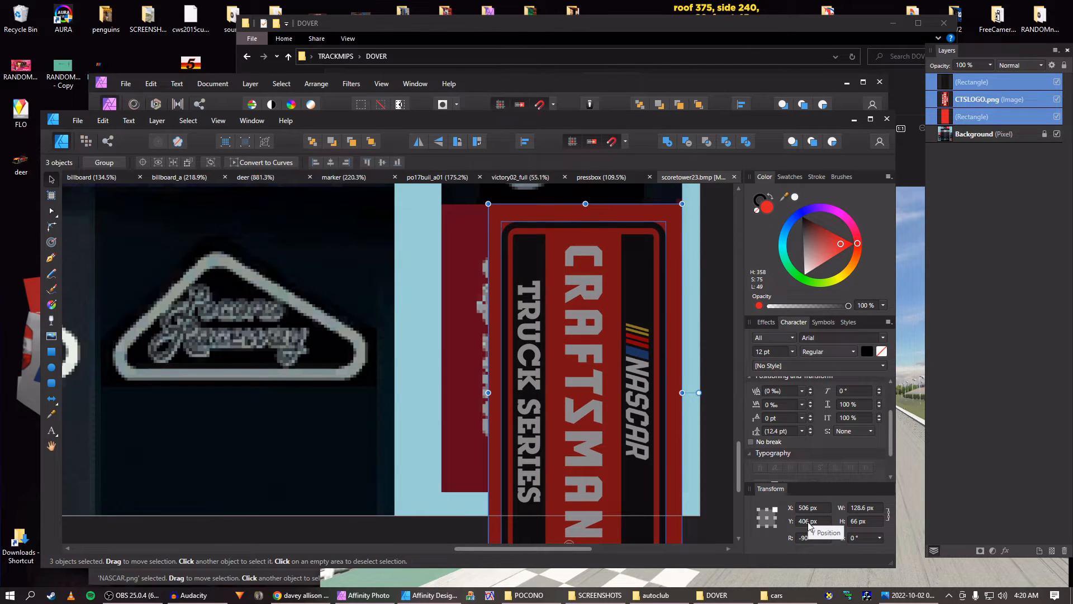
scroll(808, 522, down, 1)
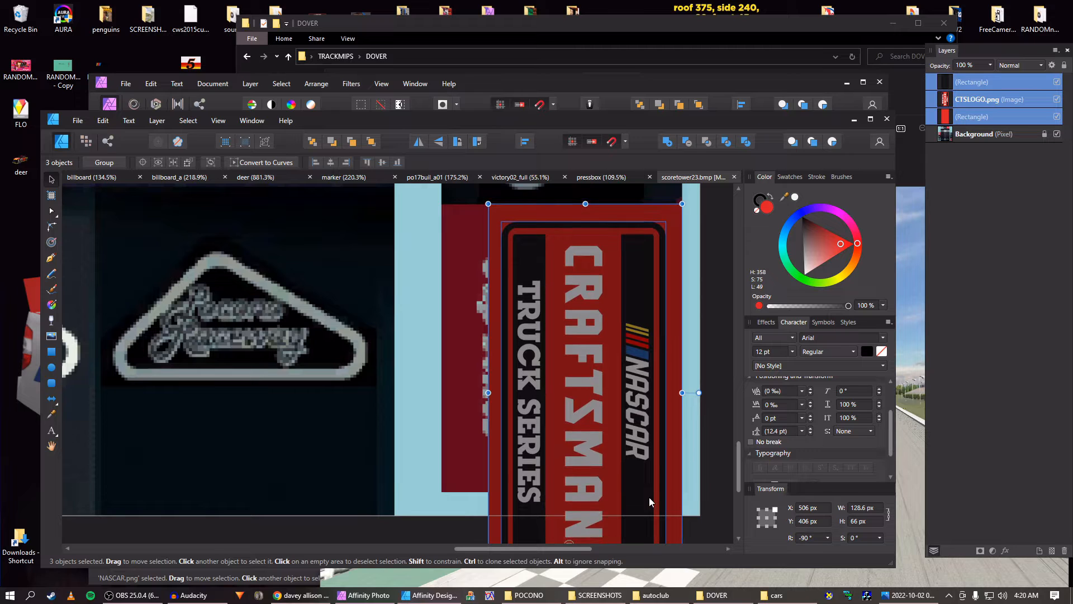
Shorten the shading rectangle and the red rectangle to about 97.6 px wide, ending at the old sign's lower edge
scroll(649, 500, down, 2)
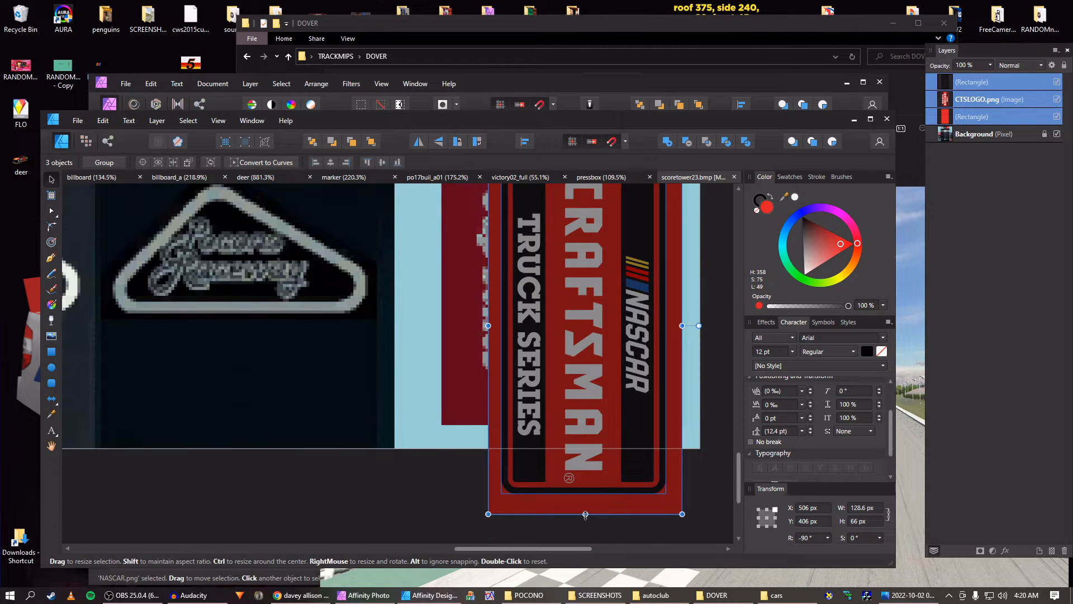
scroll(585, 515, up, 2)
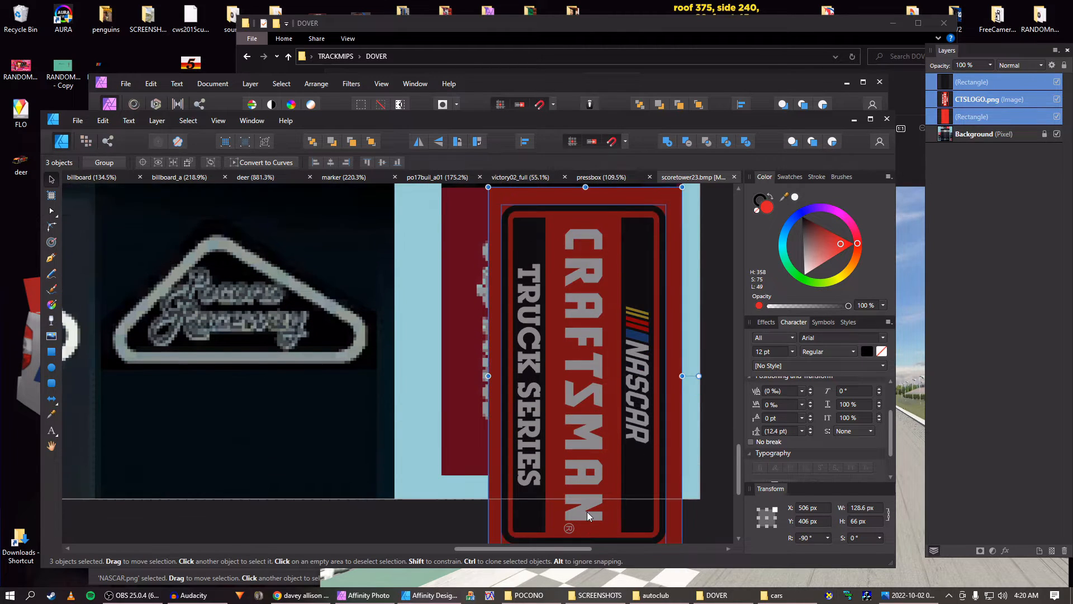
scroll(587, 515, down, 1)
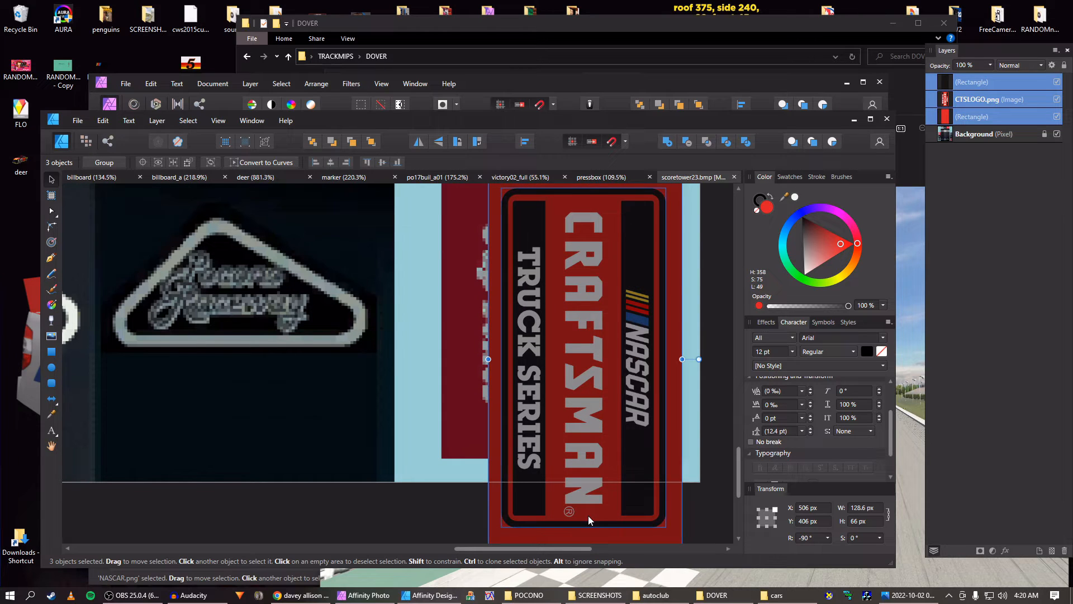
scroll(589, 516, up, 1)
scroll(592, 515, down, 2)
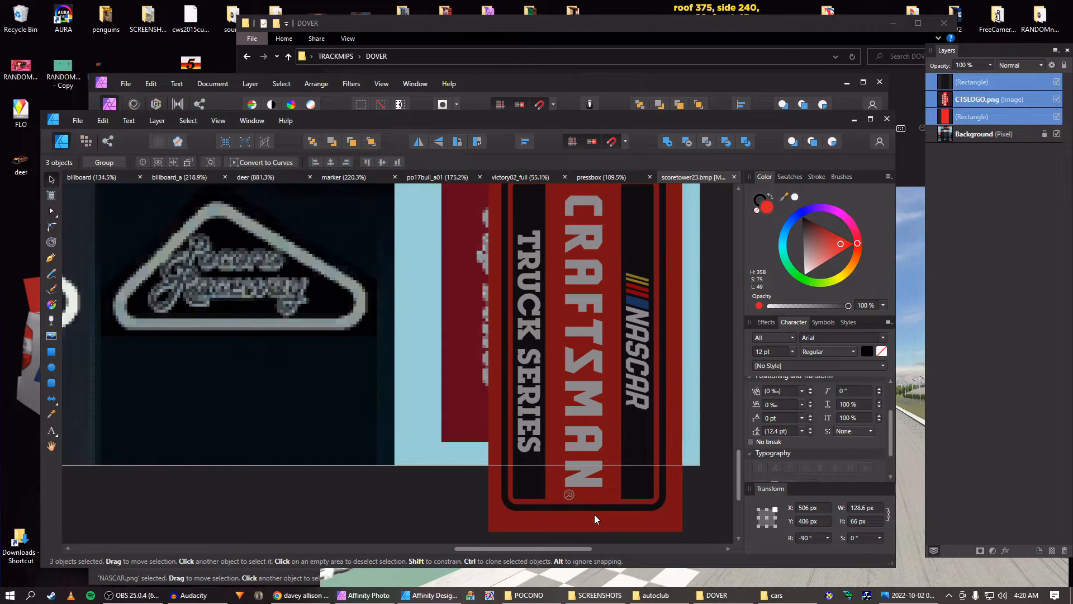
click(599, 516)
drag(586, 531, 594, 440)
click(555, 522)
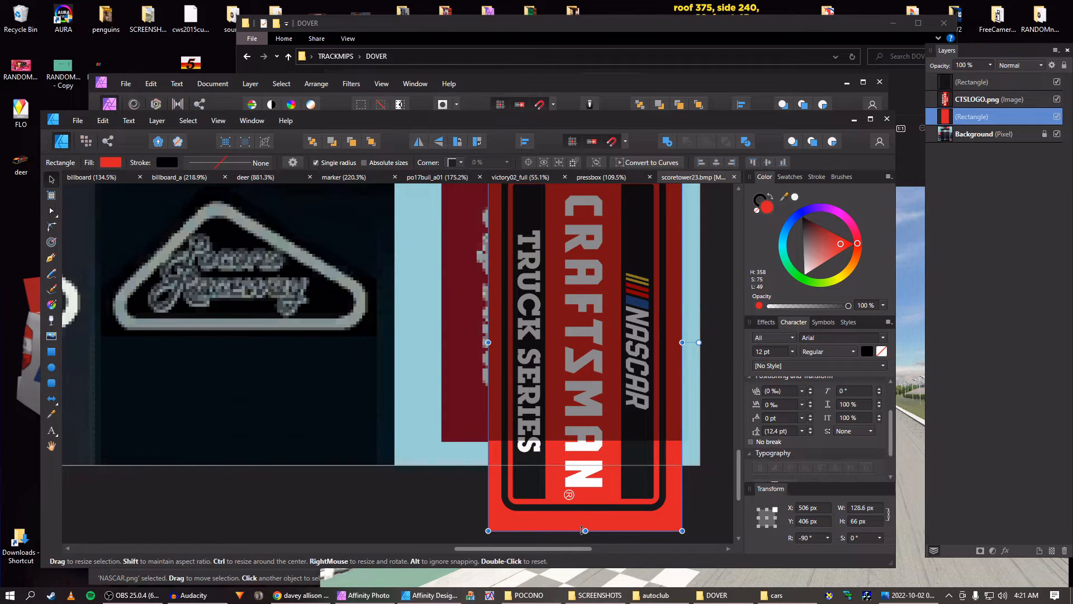
drag(585, 531, 585, 440)
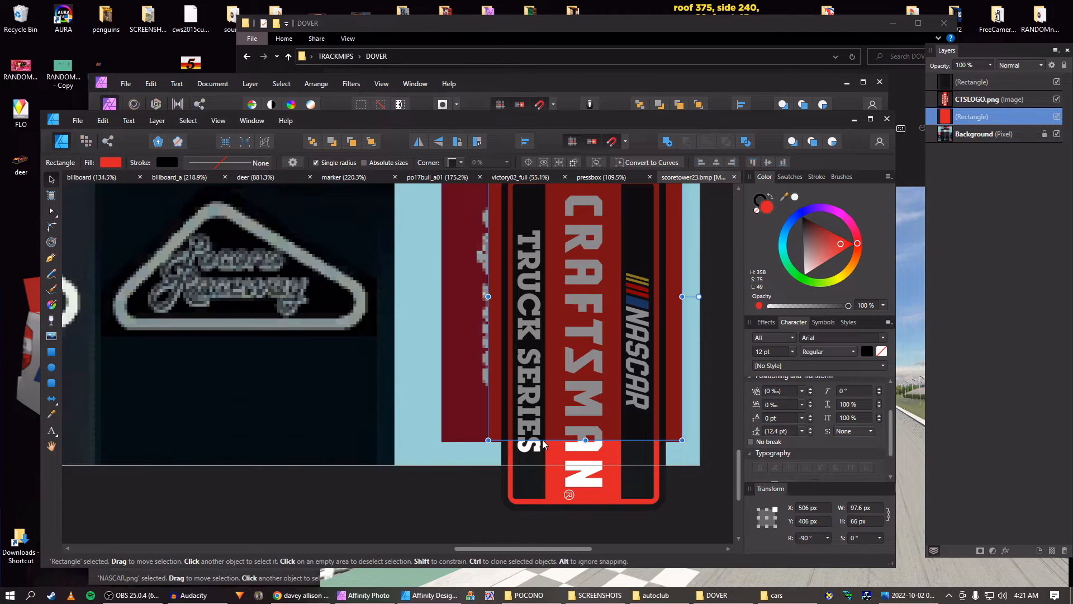
Set the width of the red rectangle and of the shading rectangle to 98 px
scroll(523, 444, up, 5)
scroll(521, 446, down, 2)
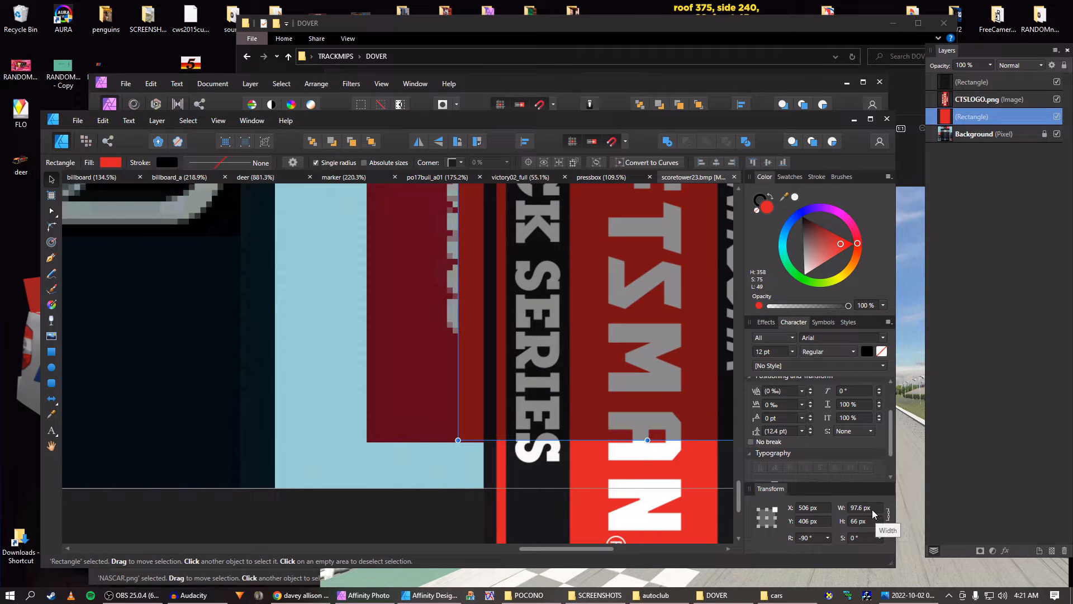
scroll(874, 507, up, 1)
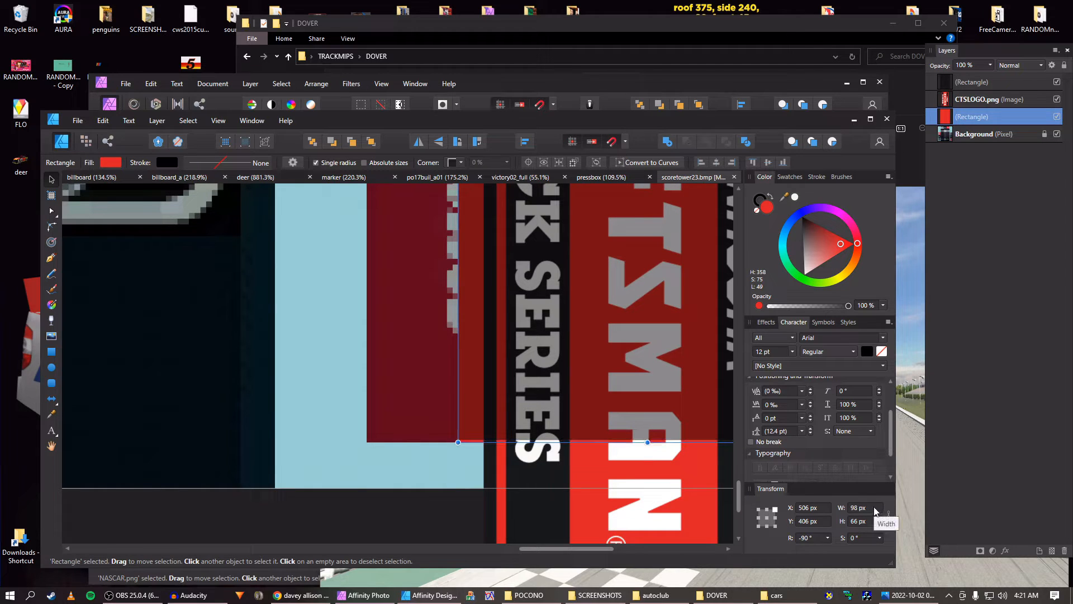
click(970, 87)
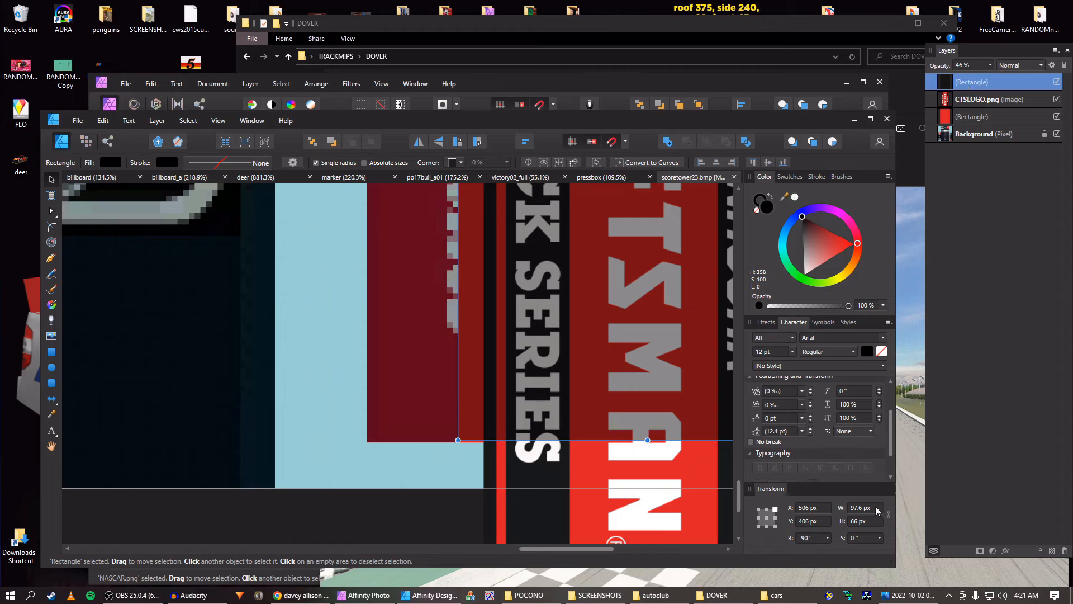
Extend the red and shading rectangles together to a height of 82 px, covering the old sign's full area
ctrl+click(972, 116)
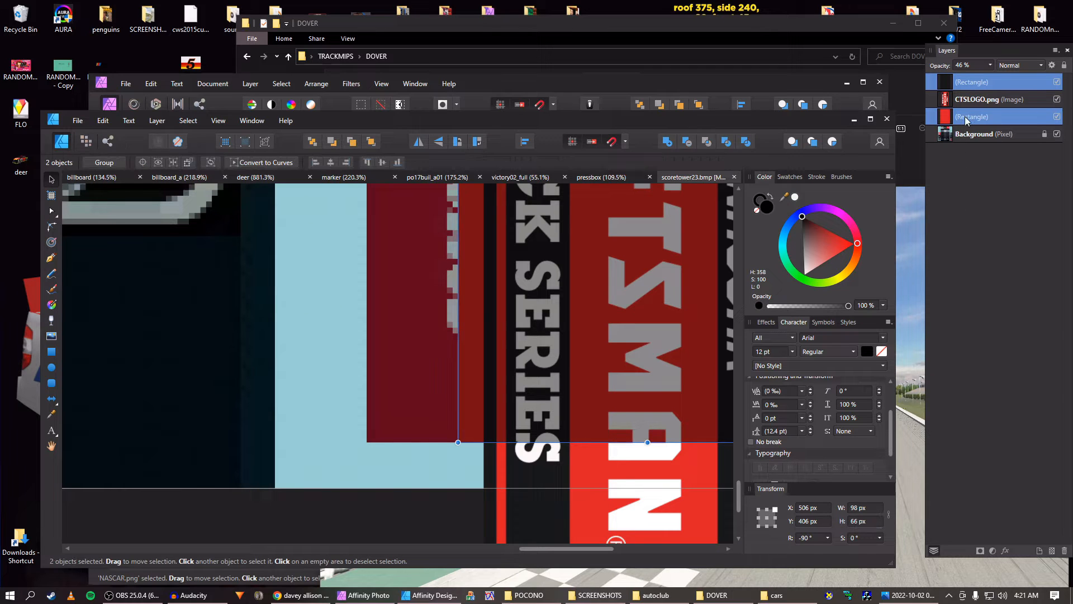
scroll(471, 302, down, 3)
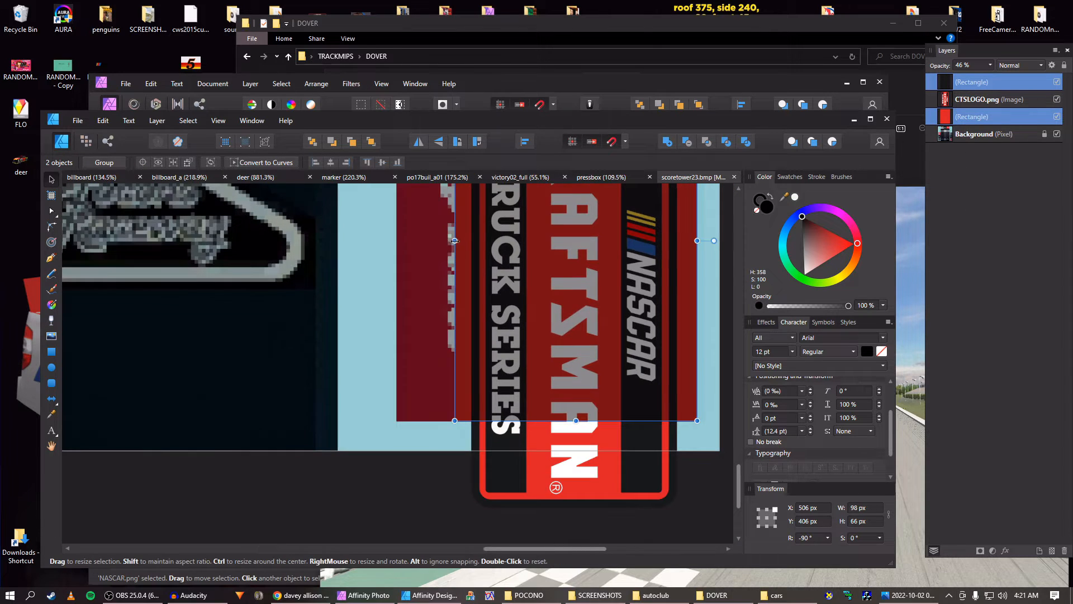
drag(455, 240, 395, 244)
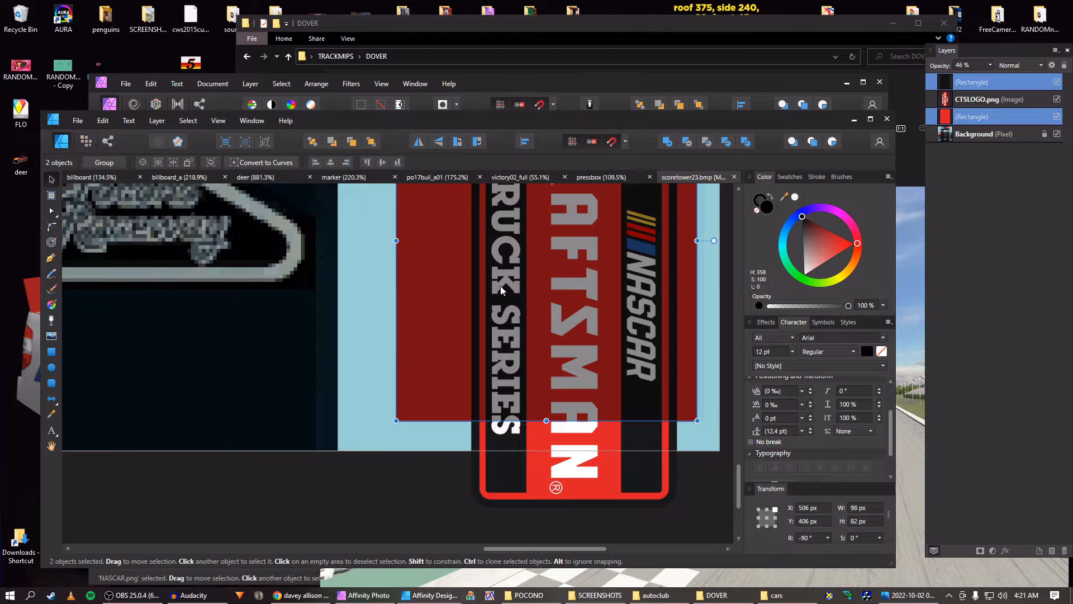
Scale the CTSLOGO image to about 96.9 by 47 px and center it on the red rectangle
scroll(497, 288, down, 3)
click(544, 360)
scroll(566, 387, up, 3)
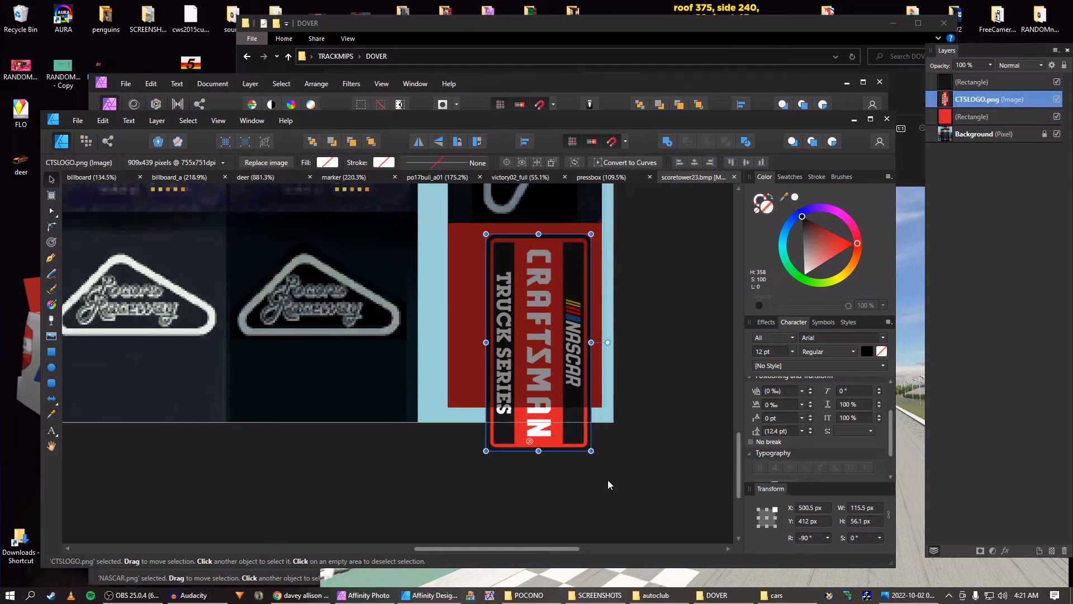
drag(592, 450, 559, 386)
drag(520, 322, 525, 325)
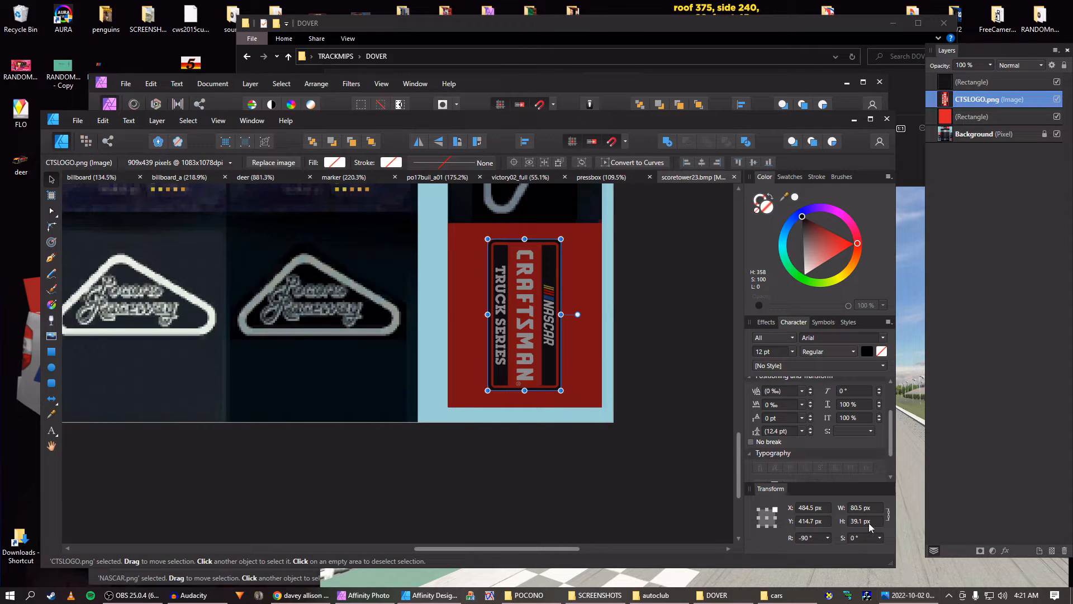
scroll(869, 524, up, 8)
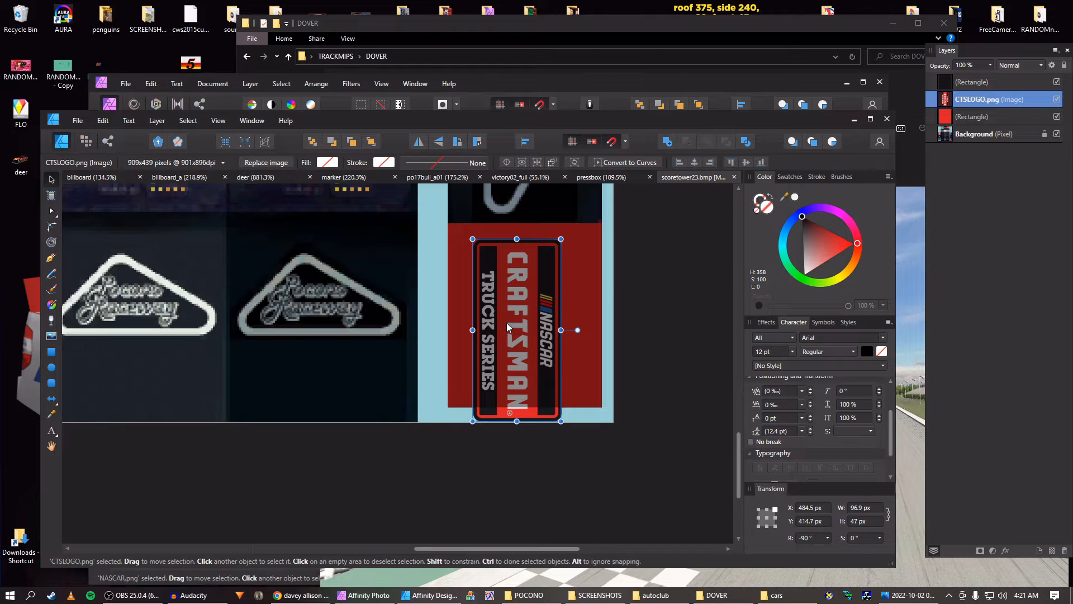
drag(506, 323, 515, 310)
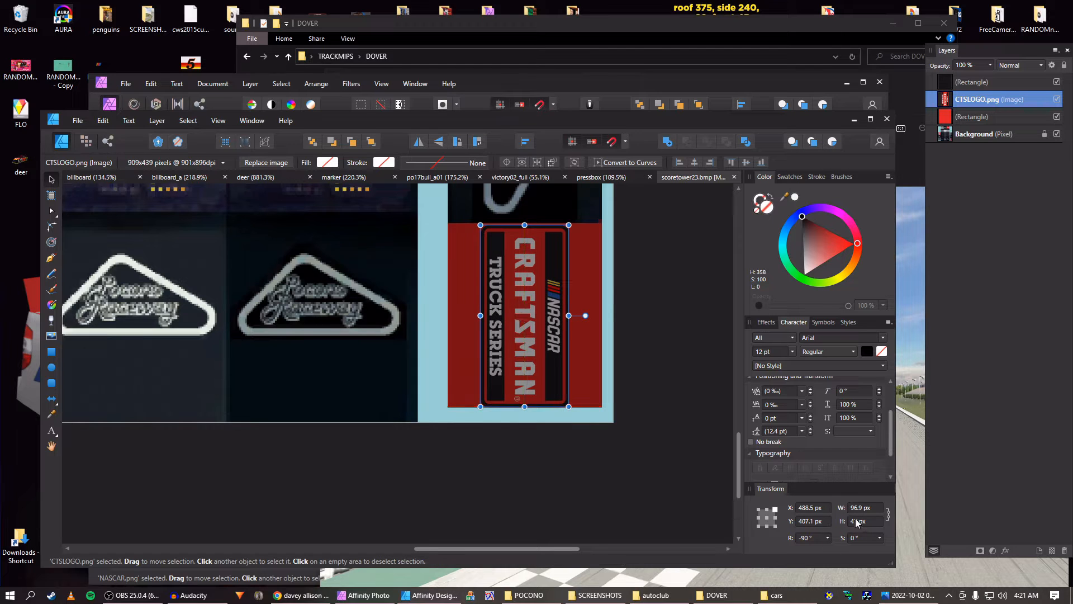
Scale the CTSLOGO image to about 92.7 by 45 px and recenter it vertically on the red rectangle at Y 408.5 px
scroll(858, 523, down, 2)
mouse_move(481, 311)
mouse_down()
mouse_move(371, 311)
mouse_move(485, 311)
mouse_up()
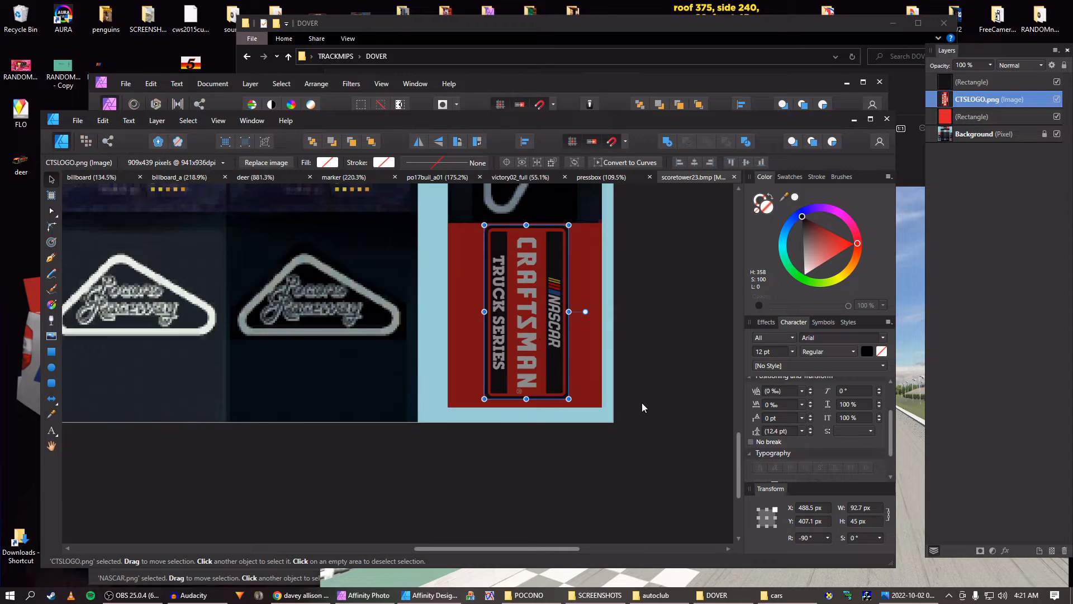
key(Down)
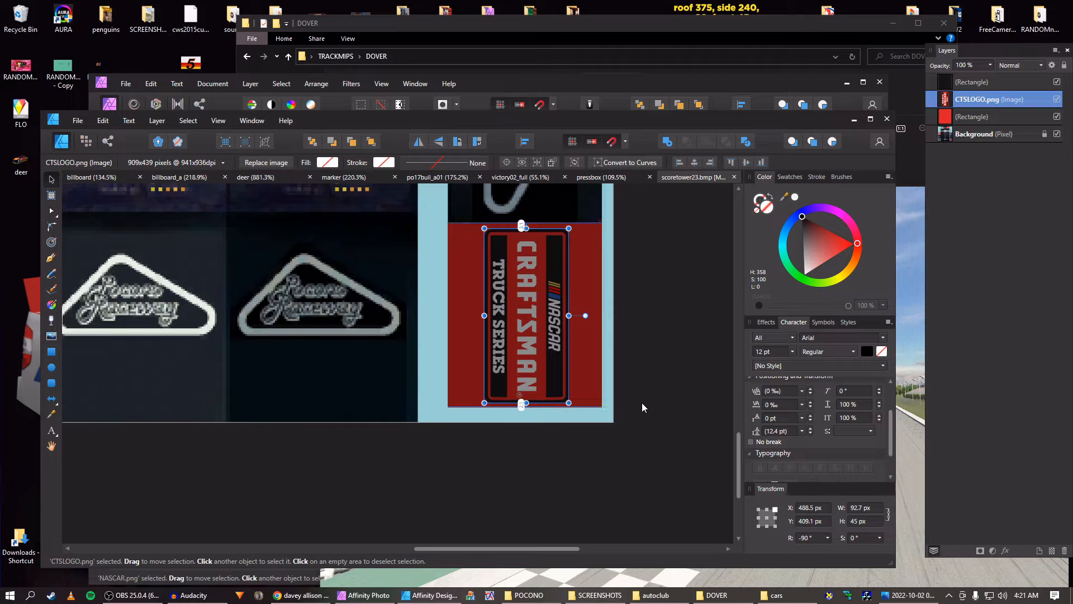
key(Down)
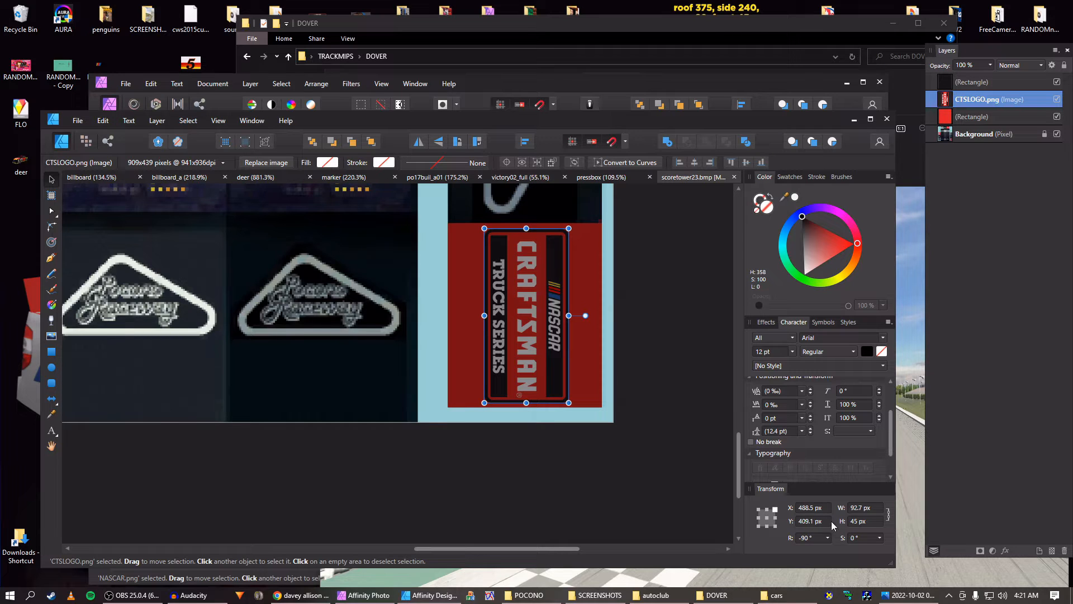
key(Up)
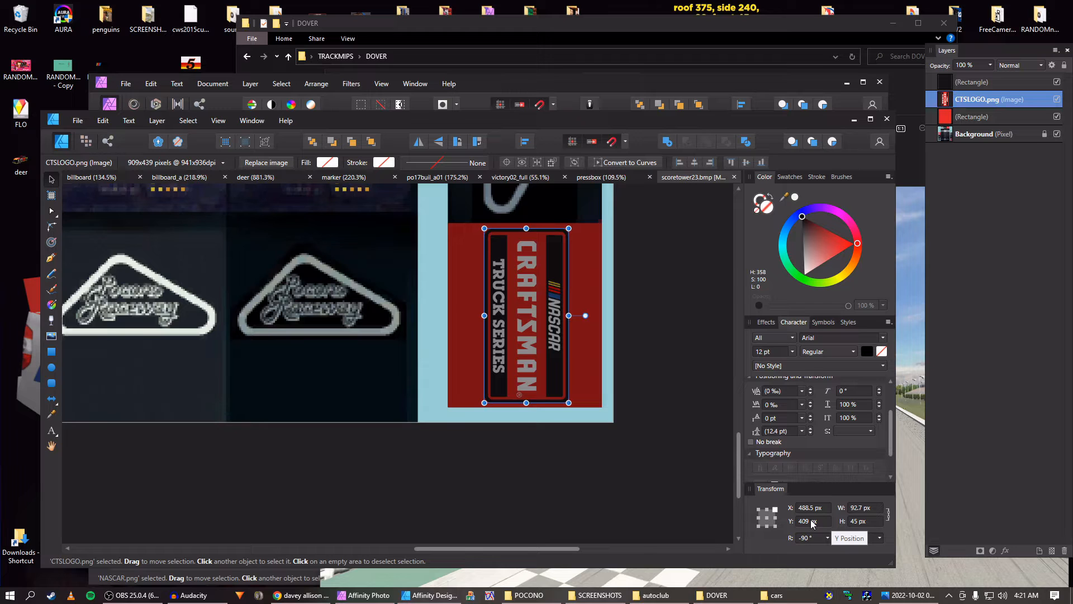
key(Up)
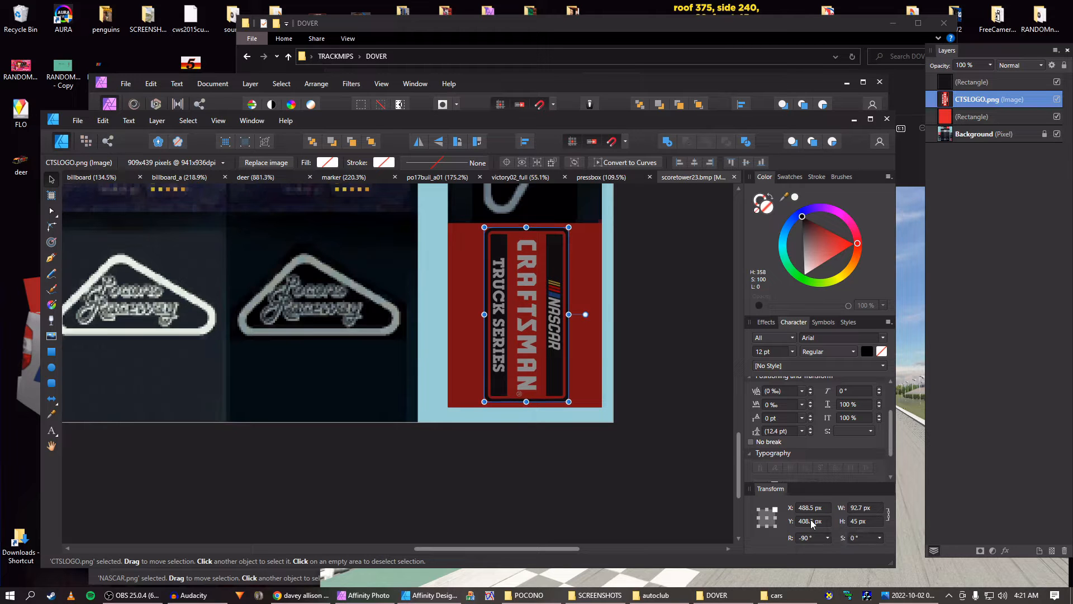
scroll(508, 312, down, 5)
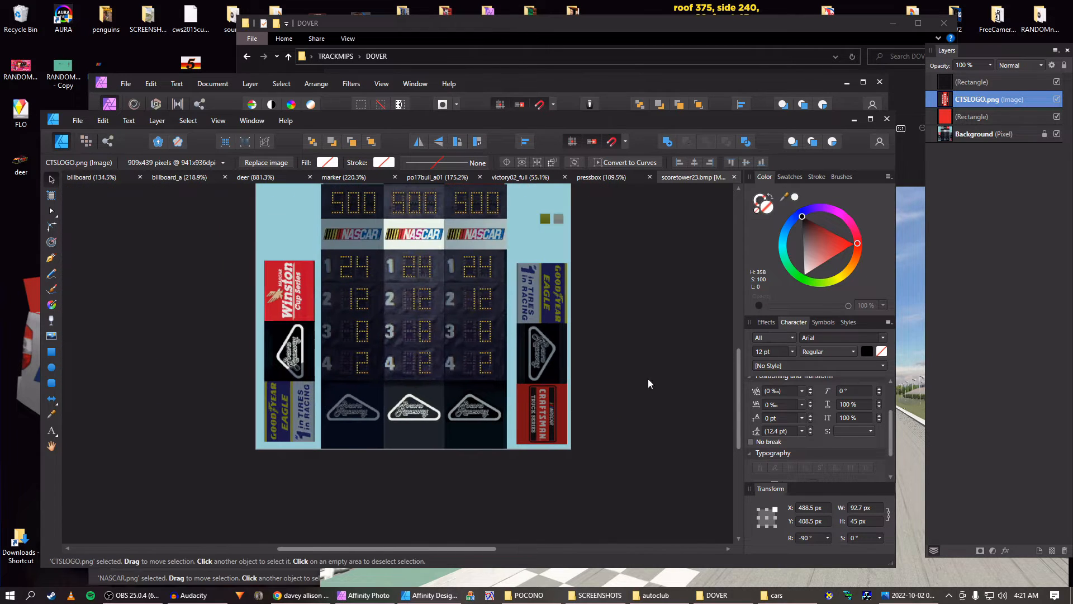
Duplicate the red rectangle with its CTSLOGO image onto the upper Winston Cup sign and rotate the copy upright to 0°
shift+click(944, 117)
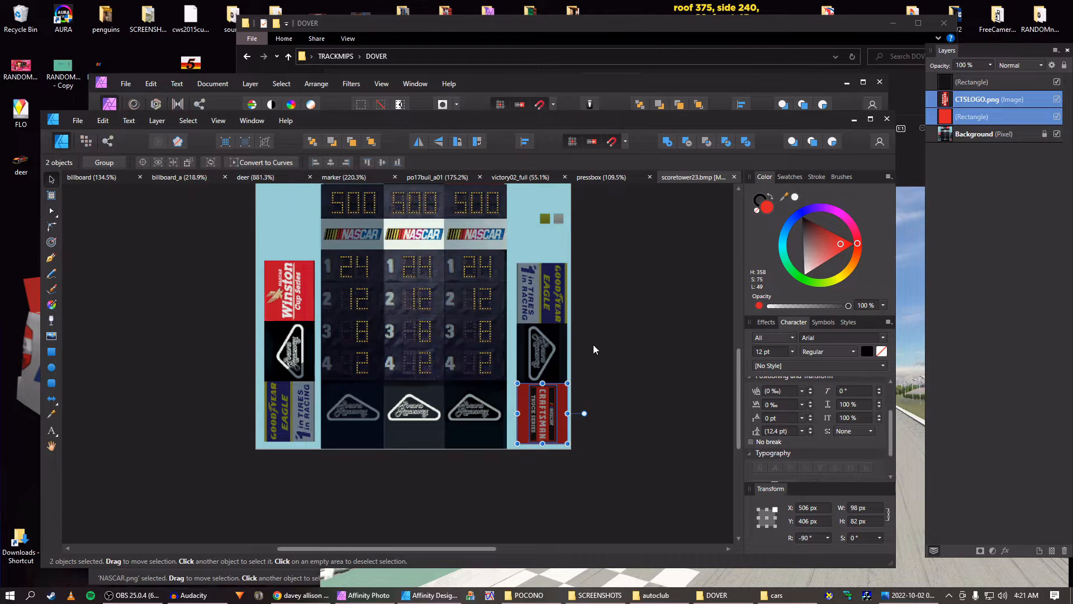
mouse_move(562, 403)
mouse_down()
mouse_move(442, 221)
mouse_move(420, 293)
mouse_up()
scroll(420, 294, up, 2)
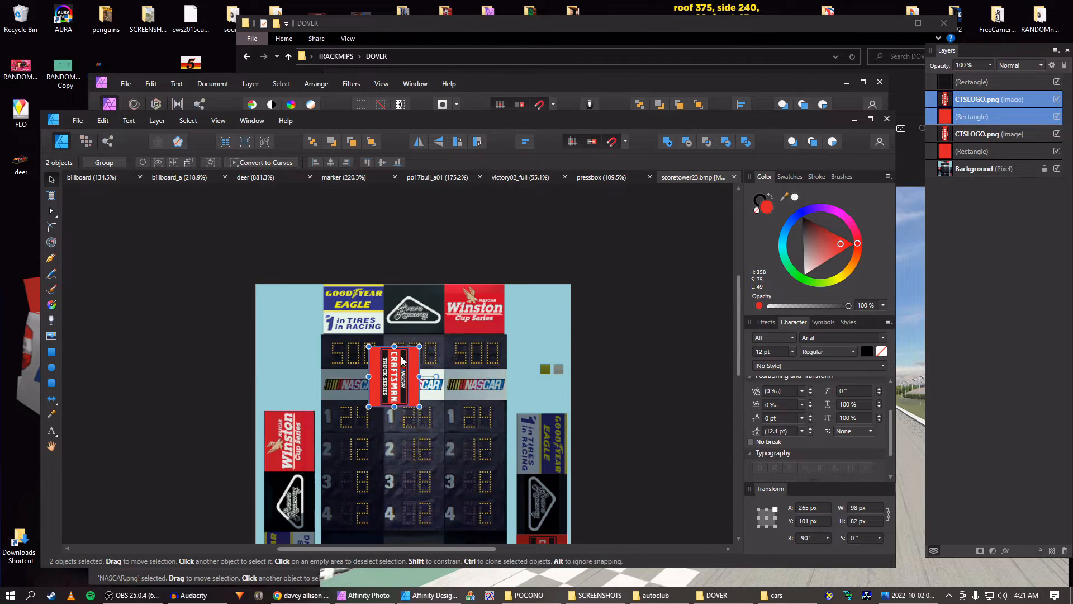
drag(404, 367, 493, 308)
scroll(487, 315, up, 3)
key(ctrl+bracketleft)
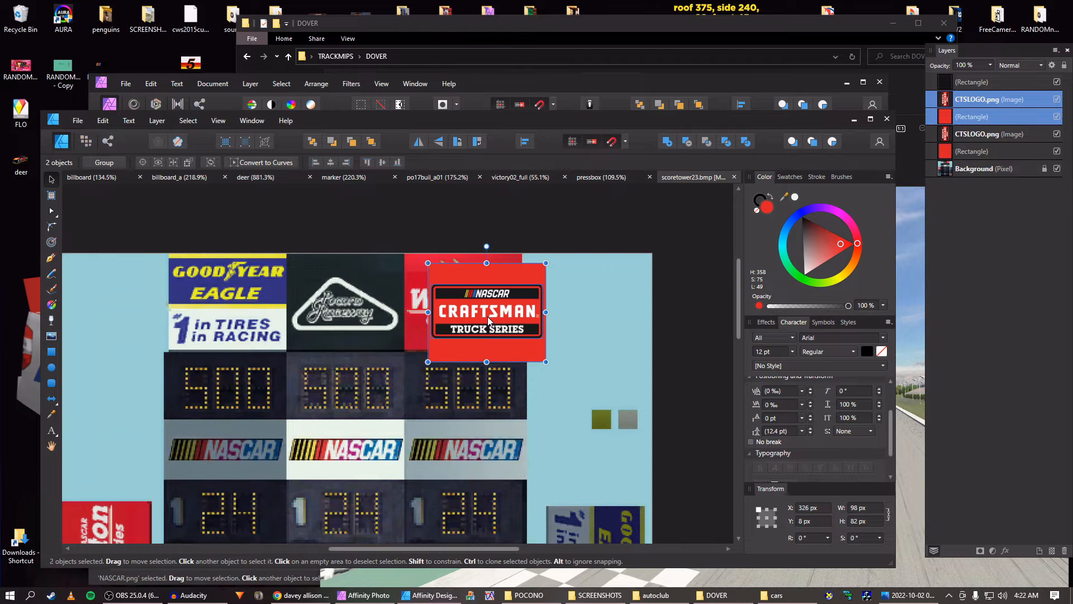
Align the upright Craftsman sign over the upper Winston Cup sign at X 306 px, Y 0 px
scroll(487, 316, up, 2)
drag(470, 304, 460, 294)
scroll(460, 294, up, 3)
scroll(459, 294, up, 1)
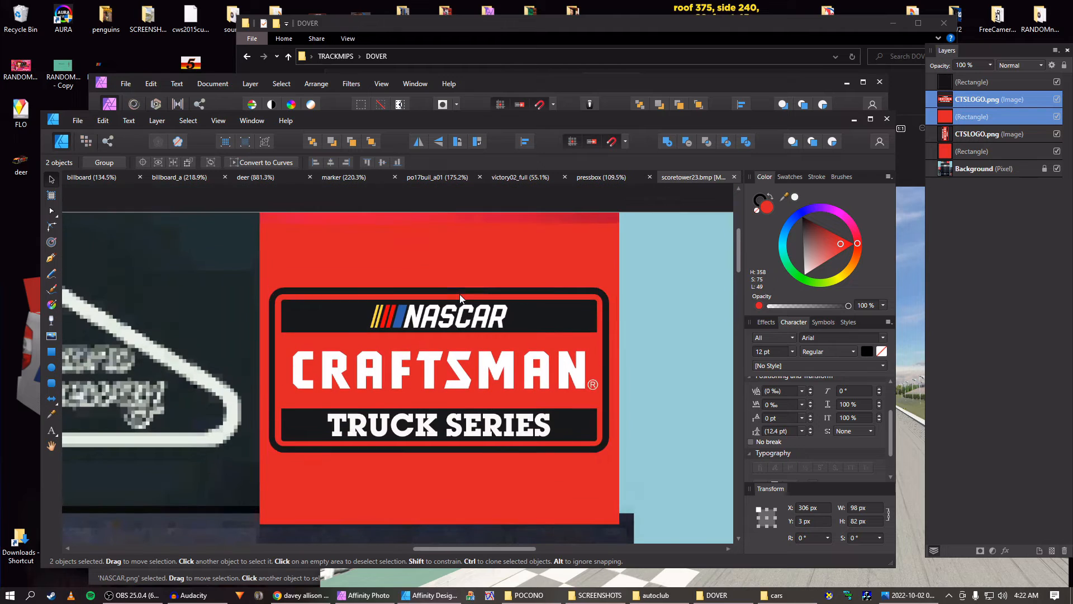
key(Up)
key(Up)
key(Up)
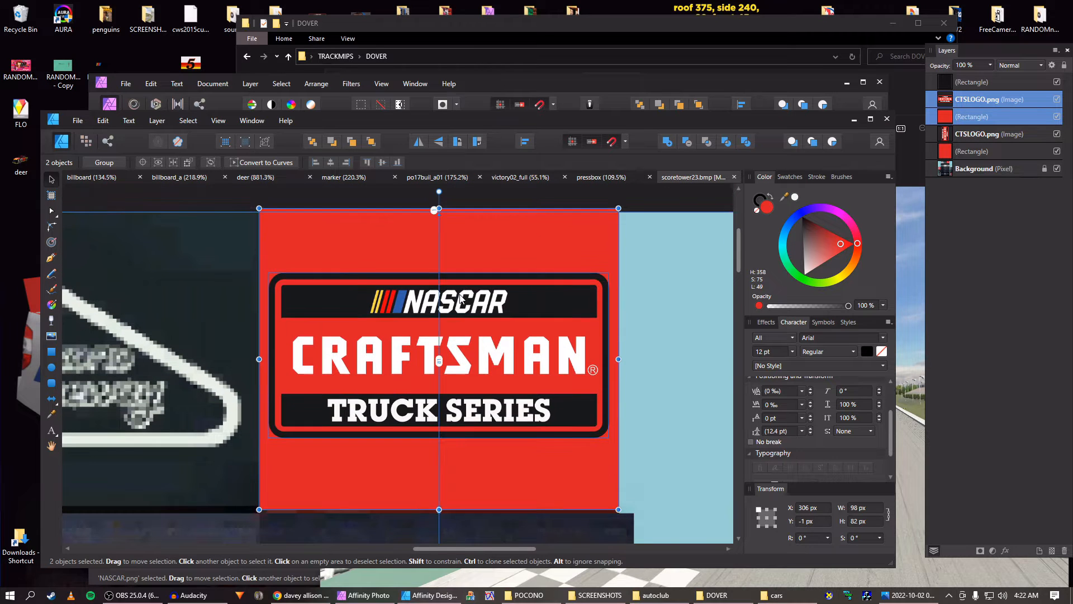
scroll(428, 308, down, 3)
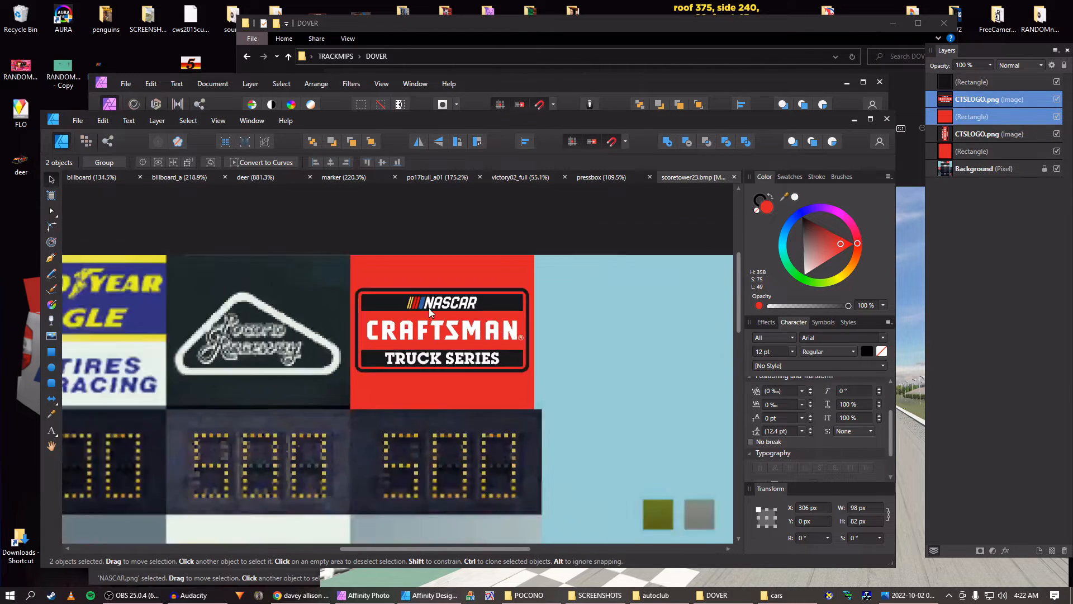
scroll(503, 280, up, 1)
scroll(537, 258, down, 2)
scroll(536, 253, down, 2)
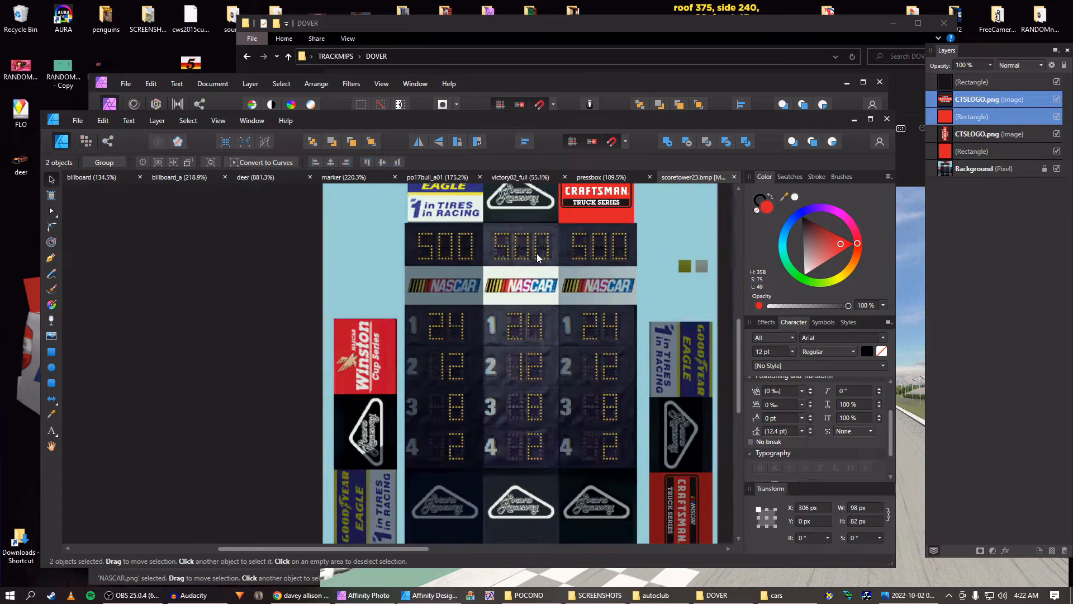
Duplicate the upright Craftsman sign onto the remaining sideways Winston Cup sign and rotate the copy to 90°
drag(537, 253, 422, 324)
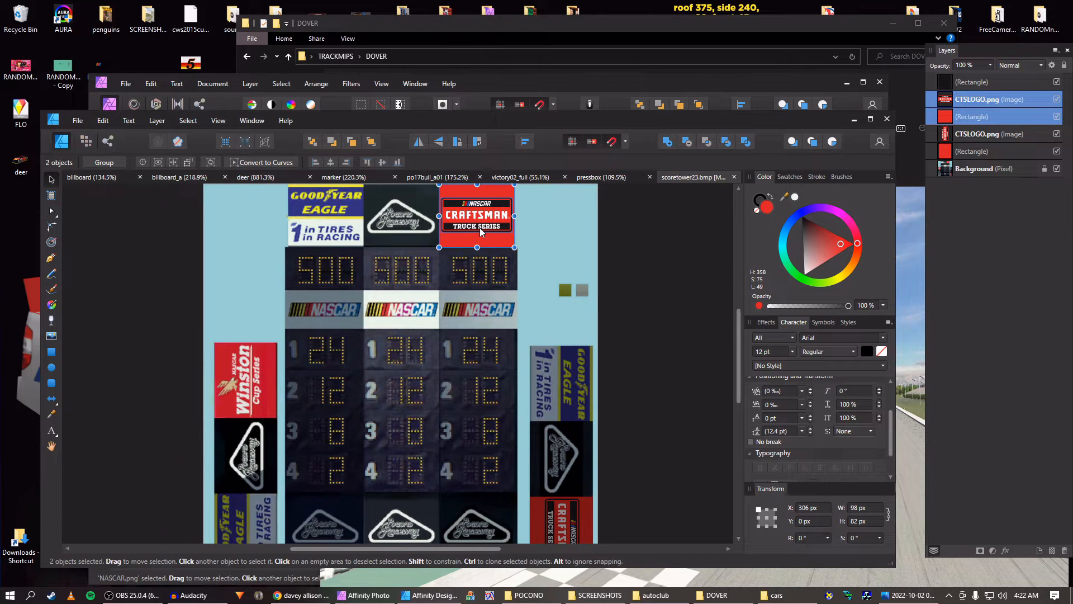
mouse_move(479, 227)
ctrl+mouse_down()
mouse_move(318, 402)
mouse_move(244, 399)
ctrl+mouse_up()
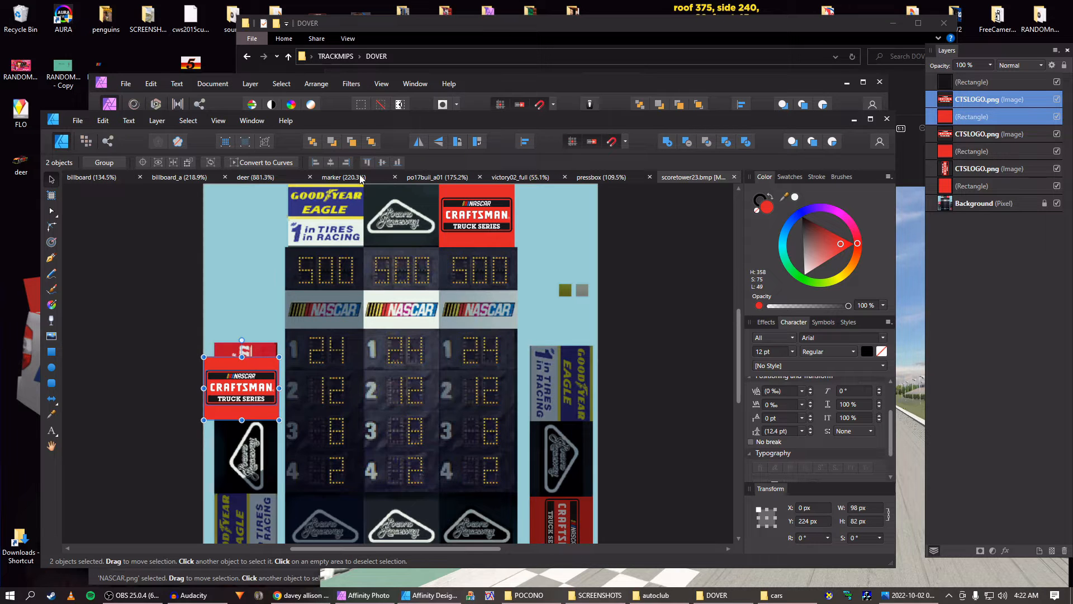
scroll(252, 428, up, 2)
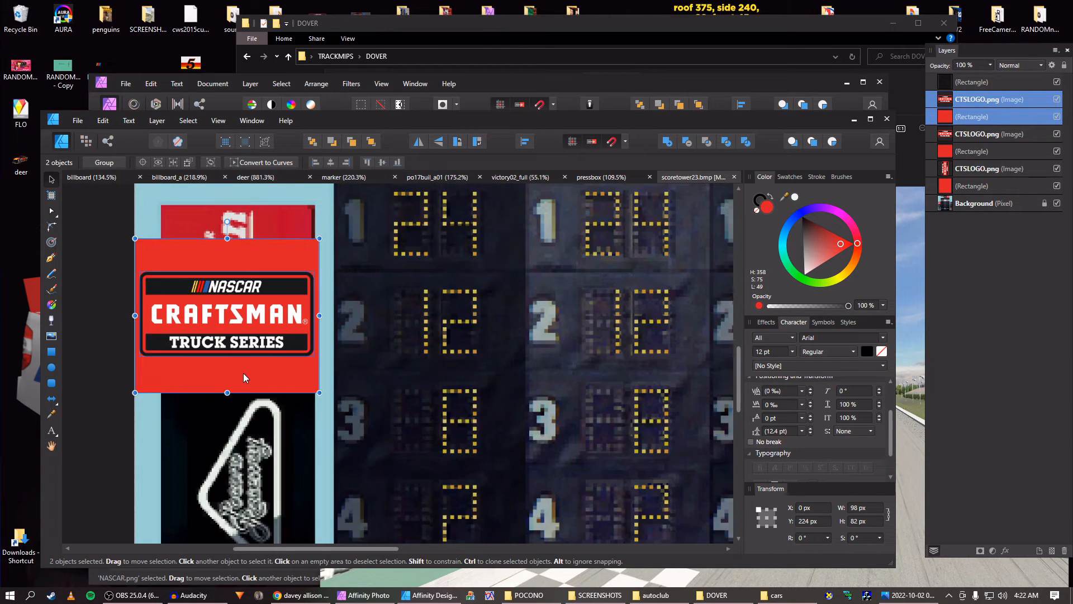
key(ctrl+alt+[)
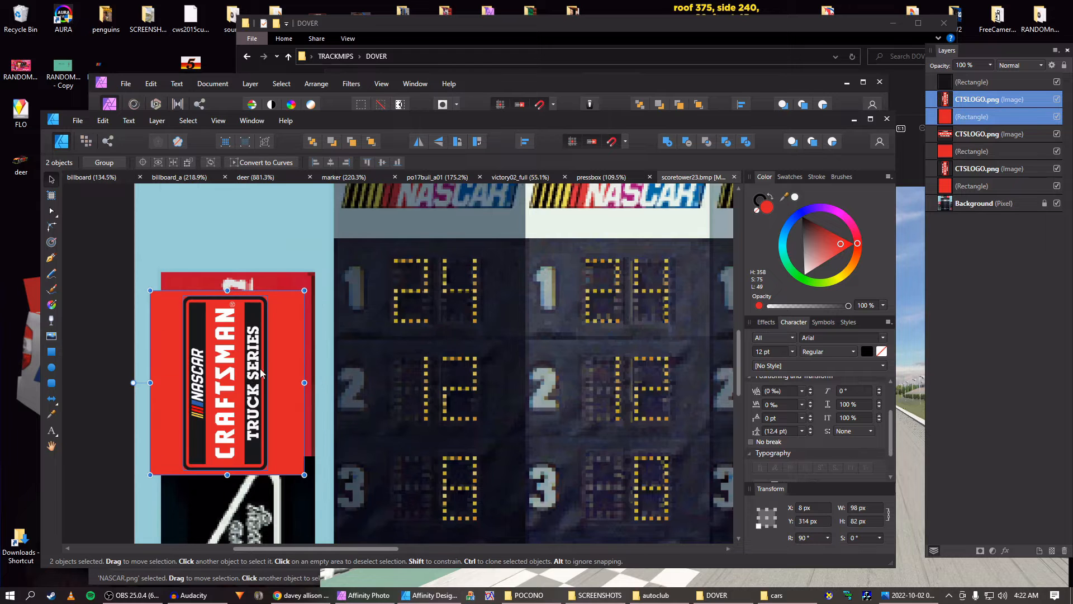
Align the 90° Craftsman sign over the sideways Winston Cup sign at X 14 px, Y 304 px, and check the whole tower
drag(260, 368, 298, 356)
scroll(236, 341, up, 3)
scroll(233, 338, down, 4)
scroll(302, 358, up, 2)
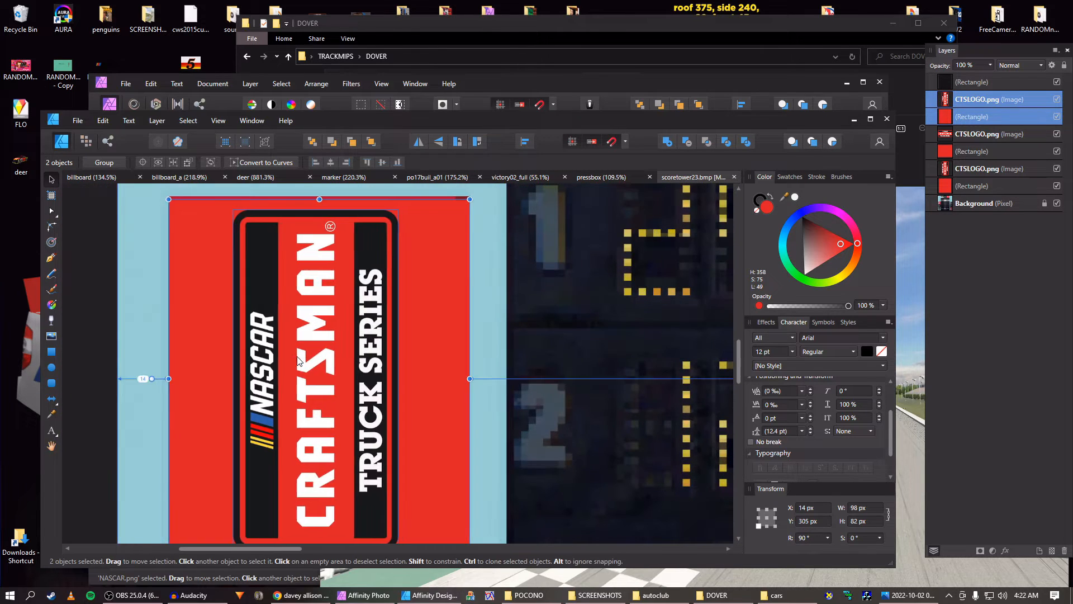
key(Up)
scroll(298, 360, down, 4)
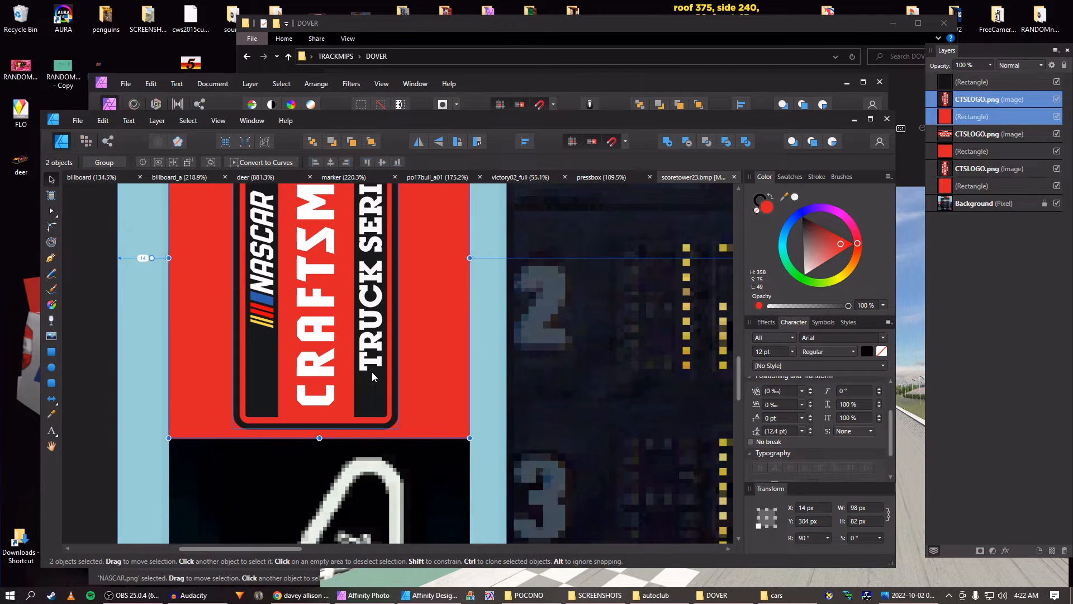
scroll(373, 375, down, 5)
drag(401, 392, 367, 408)
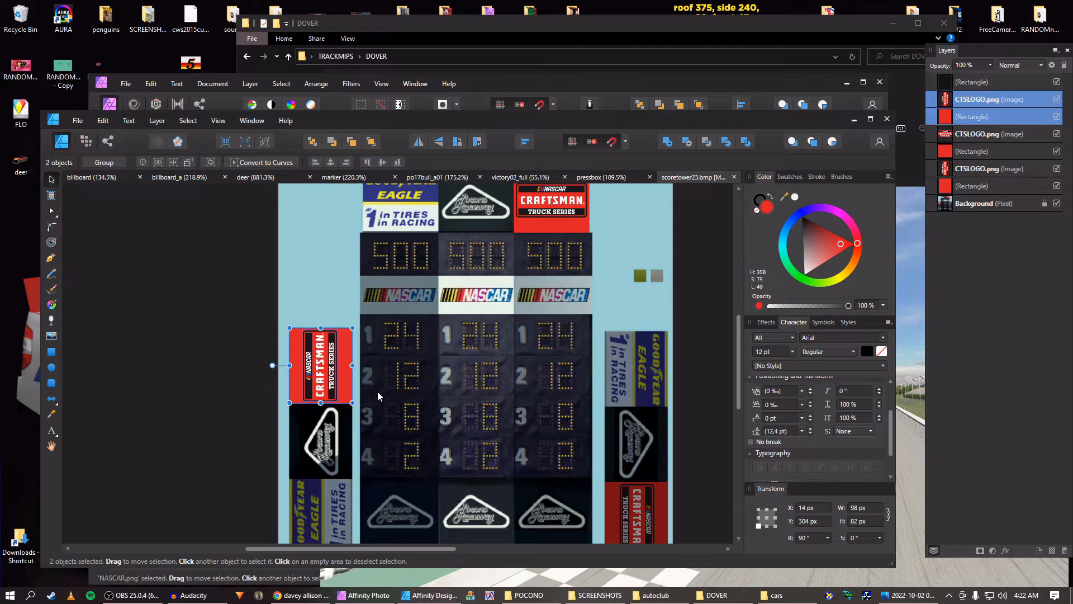
scroll(377, 391, up, 2)
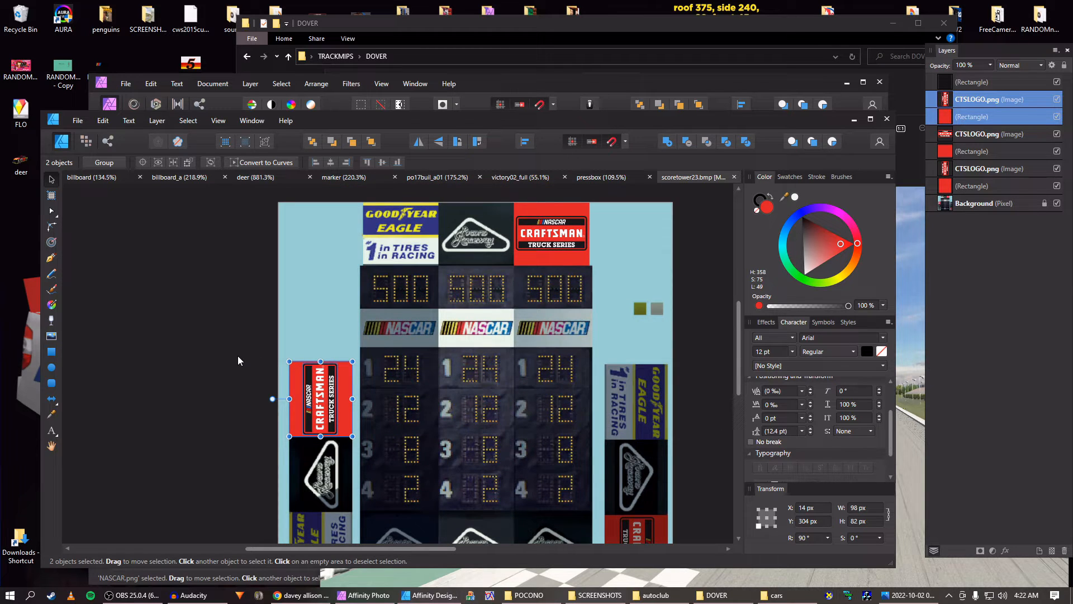
scroll(238, 360, down, 5)
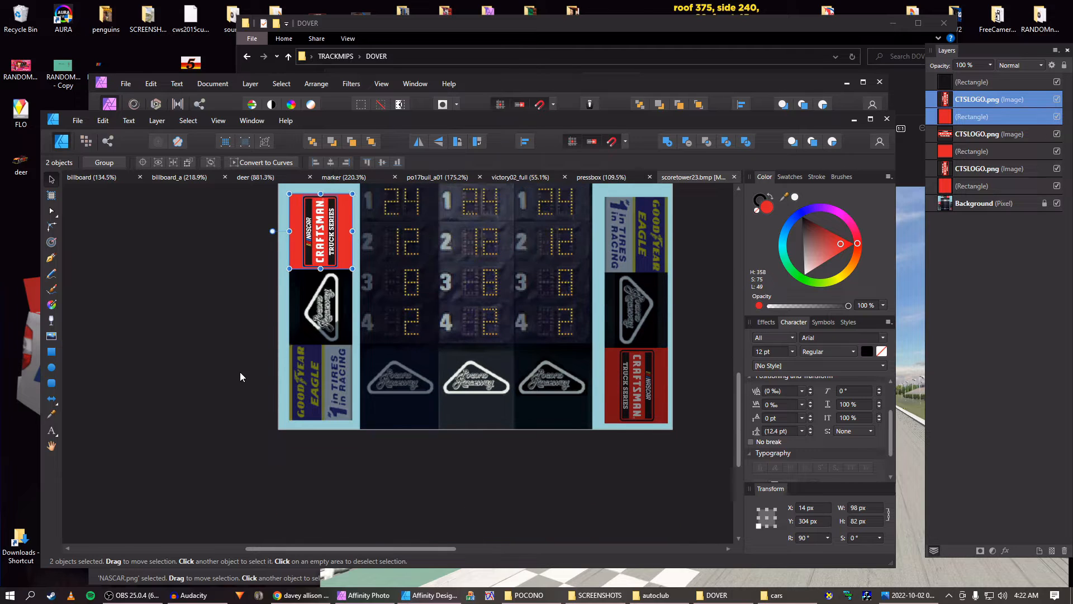
scroll(240, 376, up, 2)
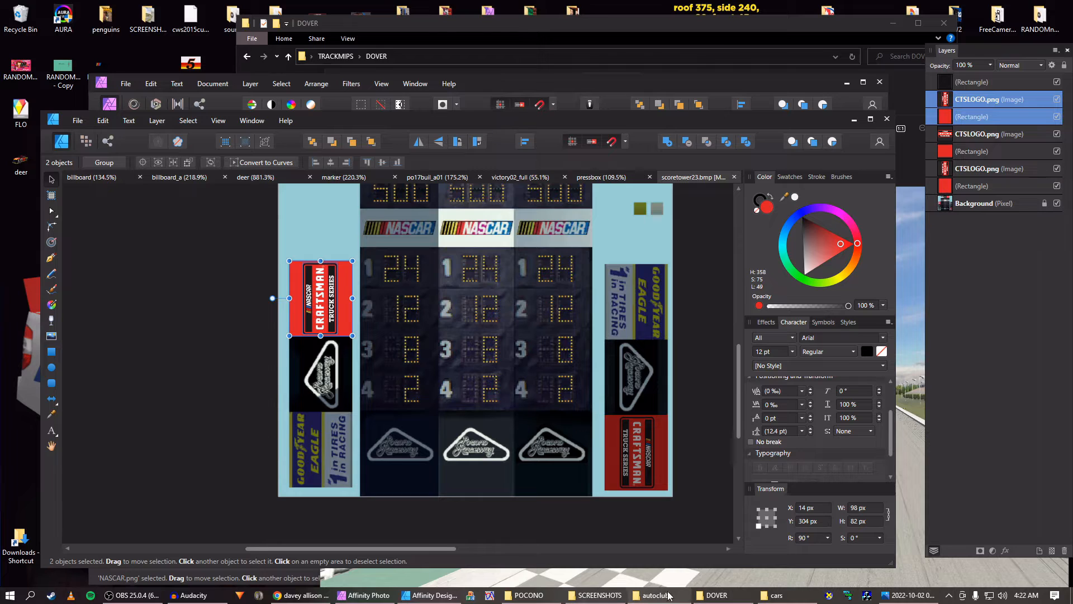
Look over the car files in the HEINZseason1 cars folder in File Explorer, then return to the scoretower23 texture
click(775, 596)
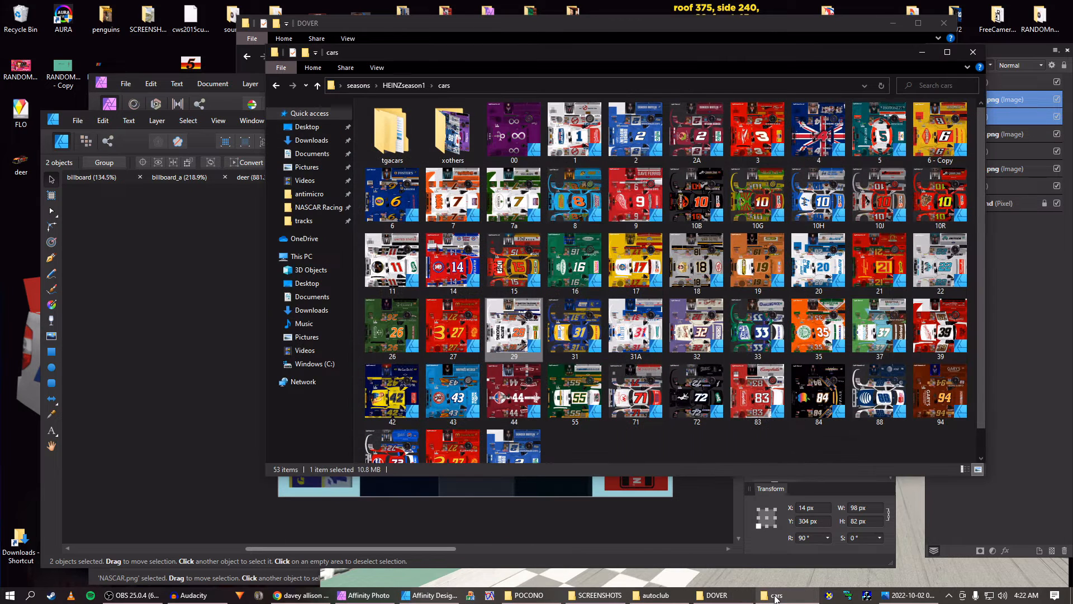
scroll(680, 363, down, 1)
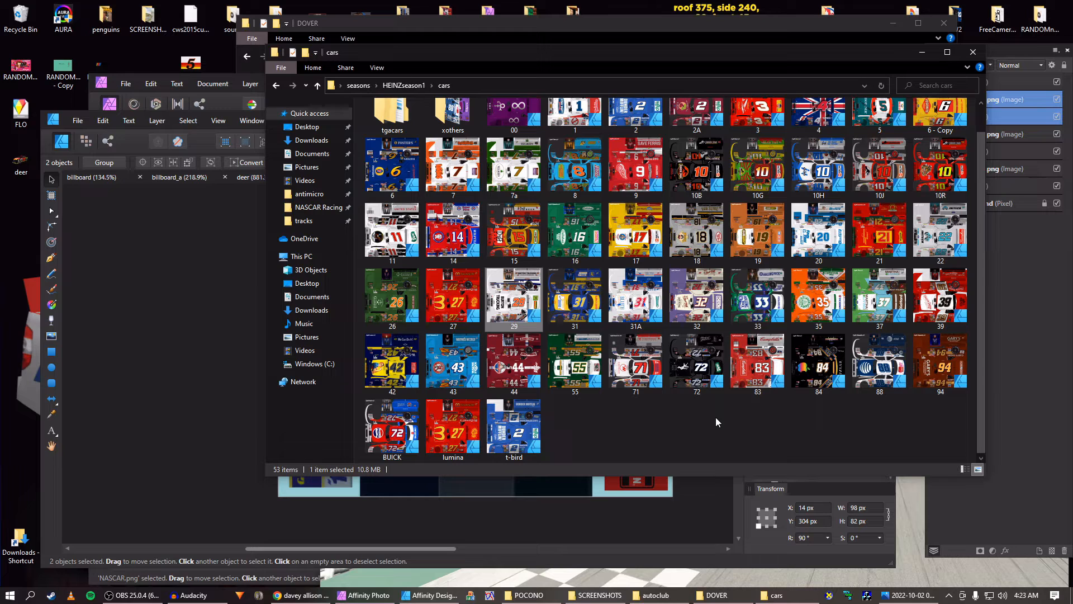
scroll(704, 412, up, 1)
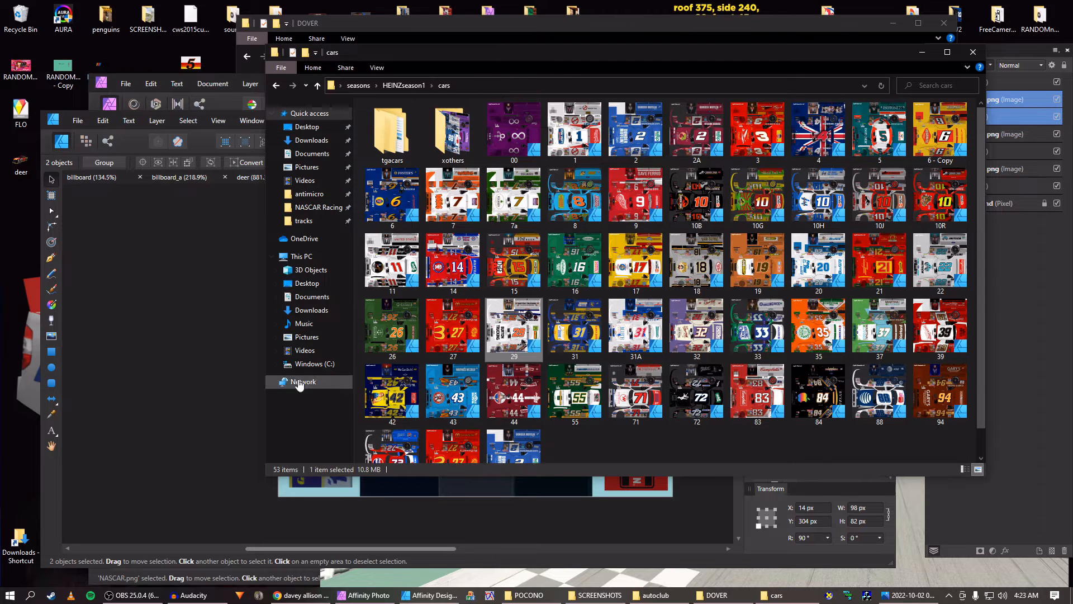
click(174, 364)
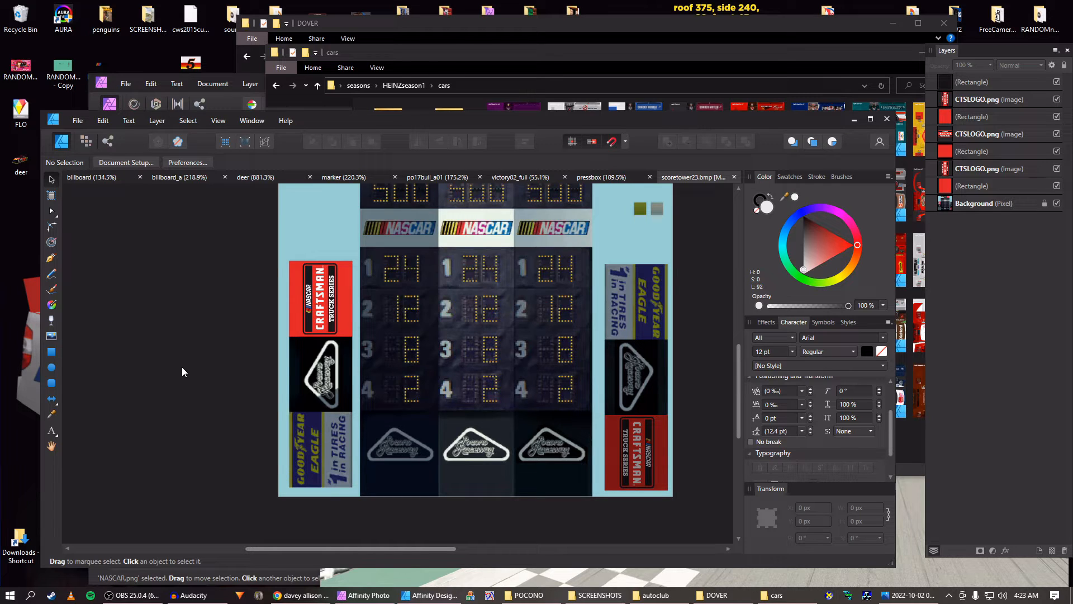
Switch to the Chrome browser and search Google Images for Benny Parsons
click(276, 594)
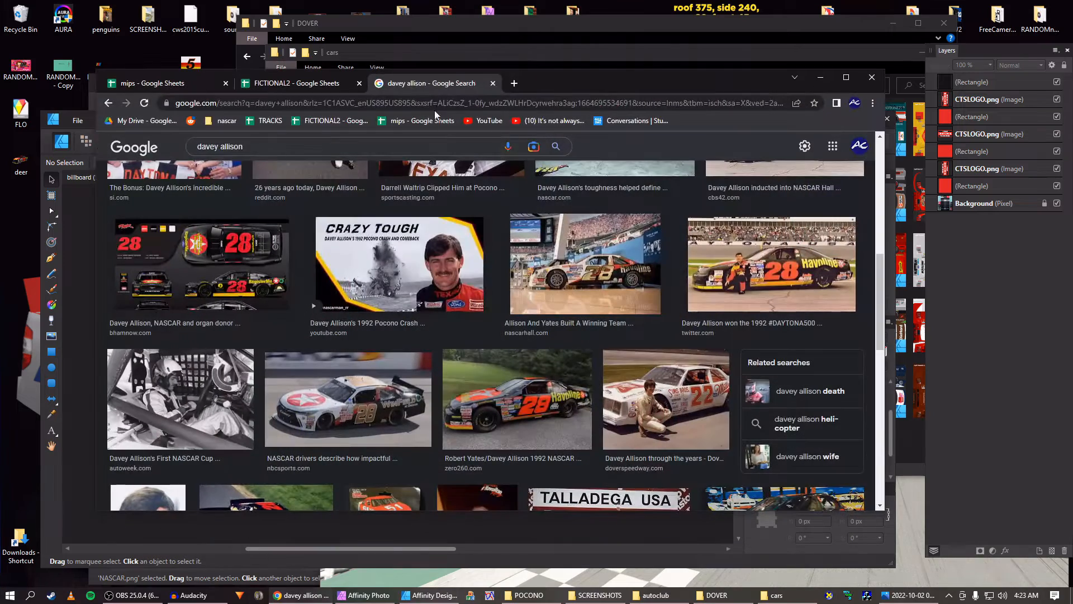
click(435, 106)
text(BENNY PARSONS)
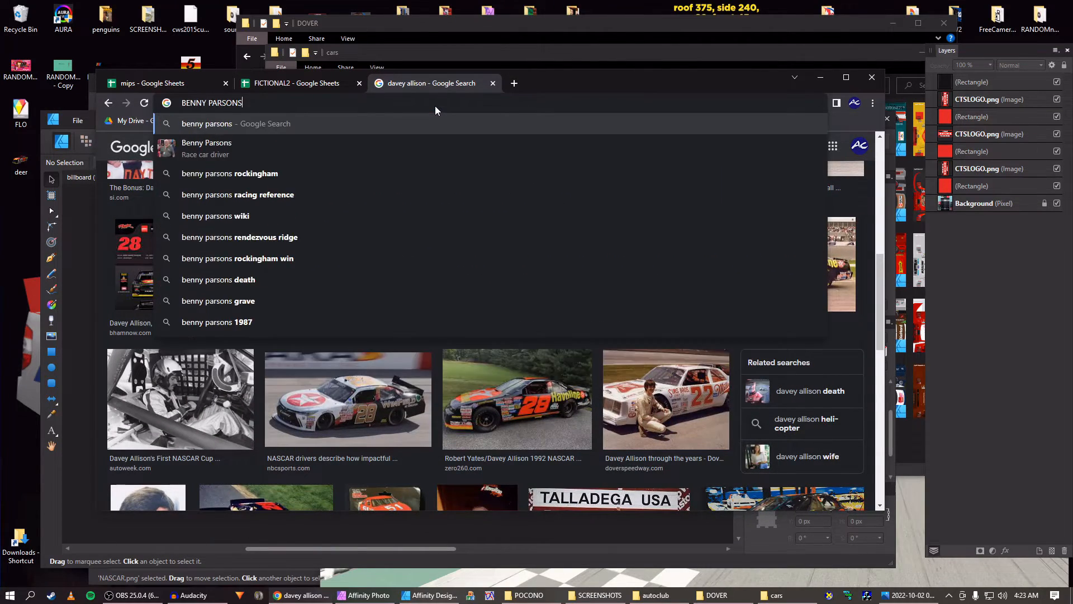
key(Return)
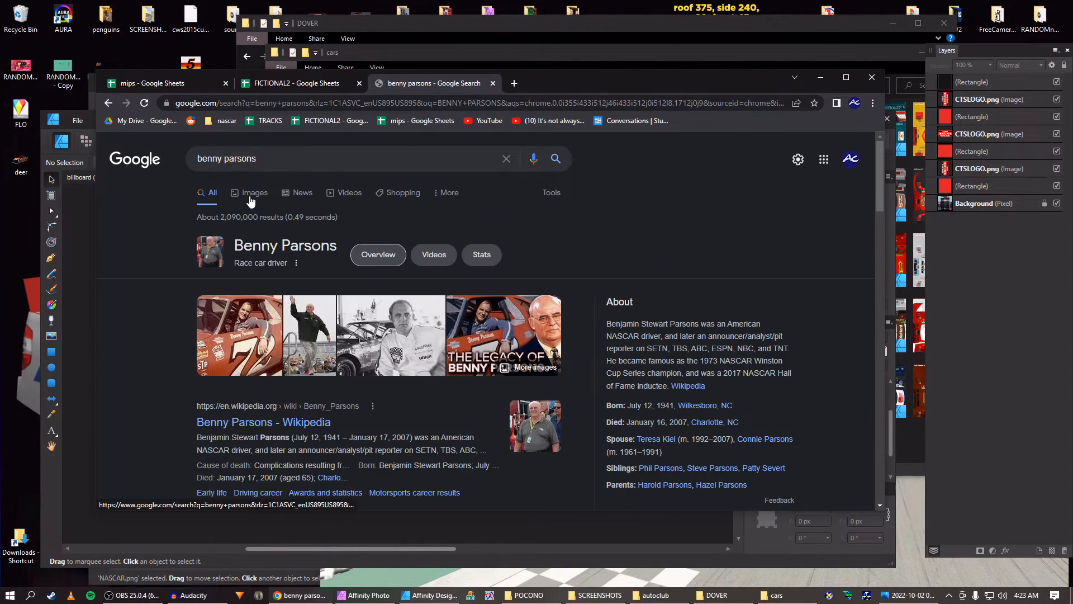
click(250, 192)
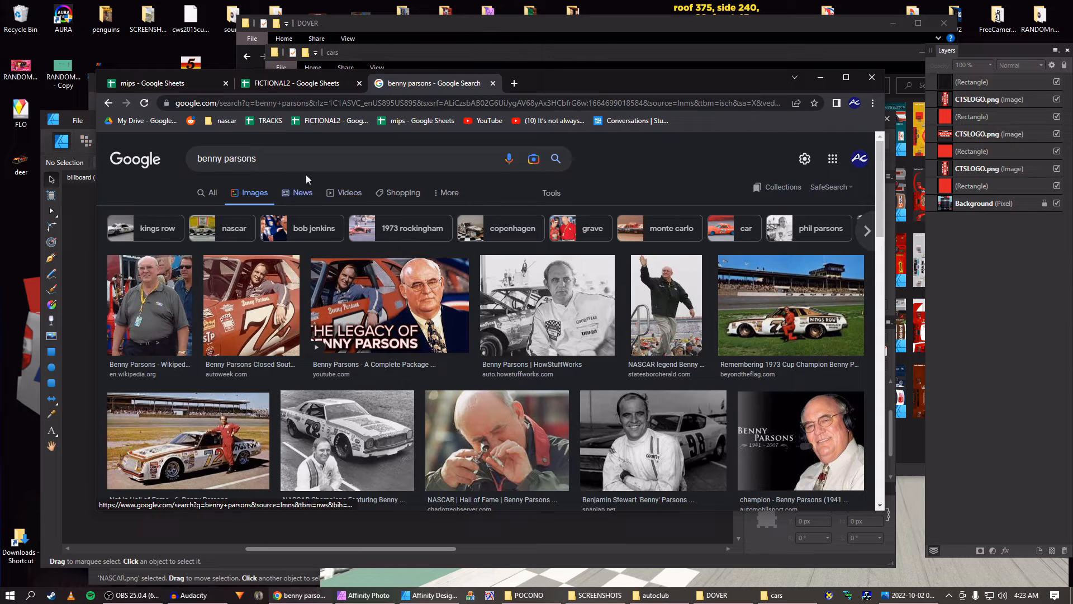
Browse the Benny Parsons image results, opening the blue-shirt portrait to examine its related images
click(299, 159)
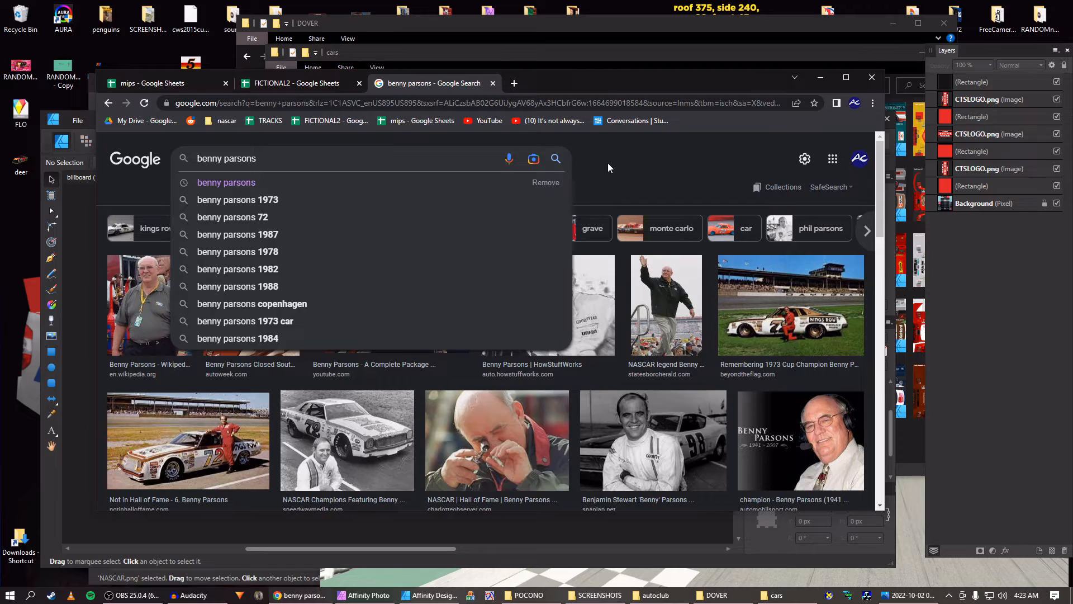
scroll(582, 224, down, 6)
scroll(561, 279, down, 5)
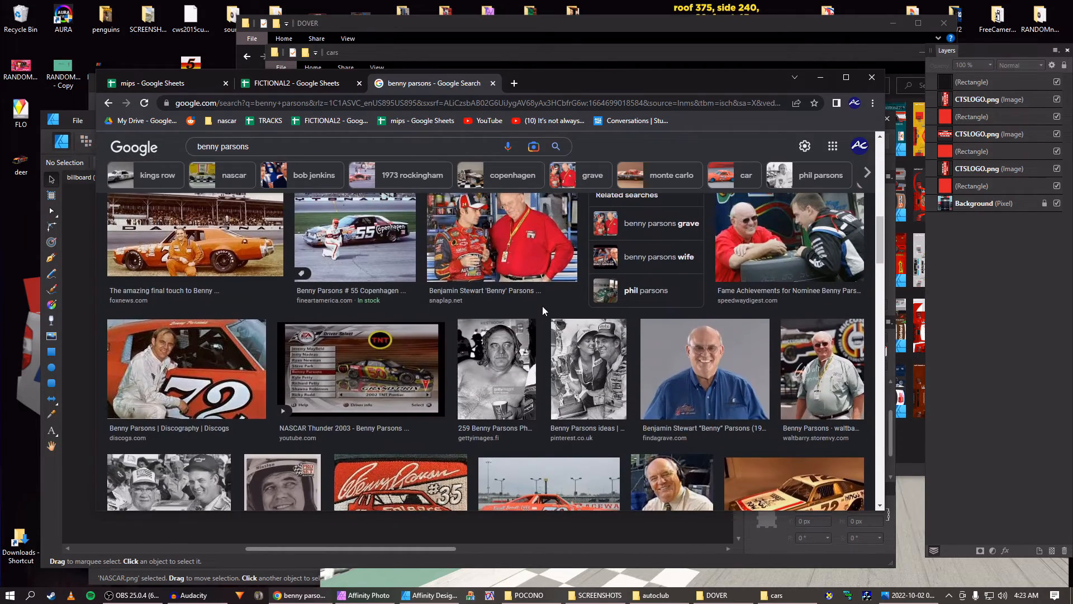
click(703, 366)
scroll(697, 264, down, 2)
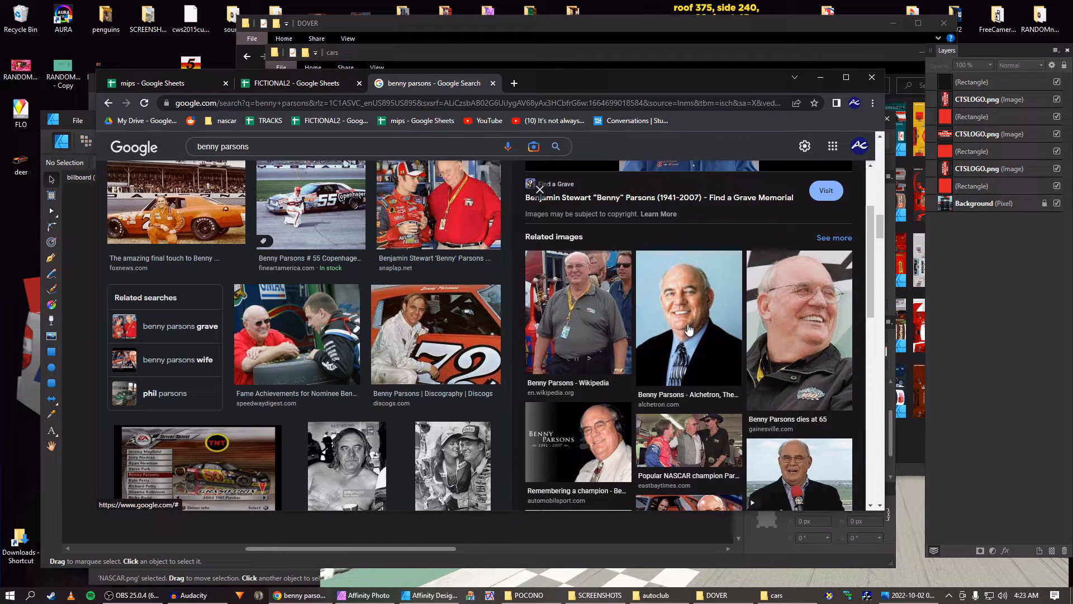
scroll(687, 330, down, 3)
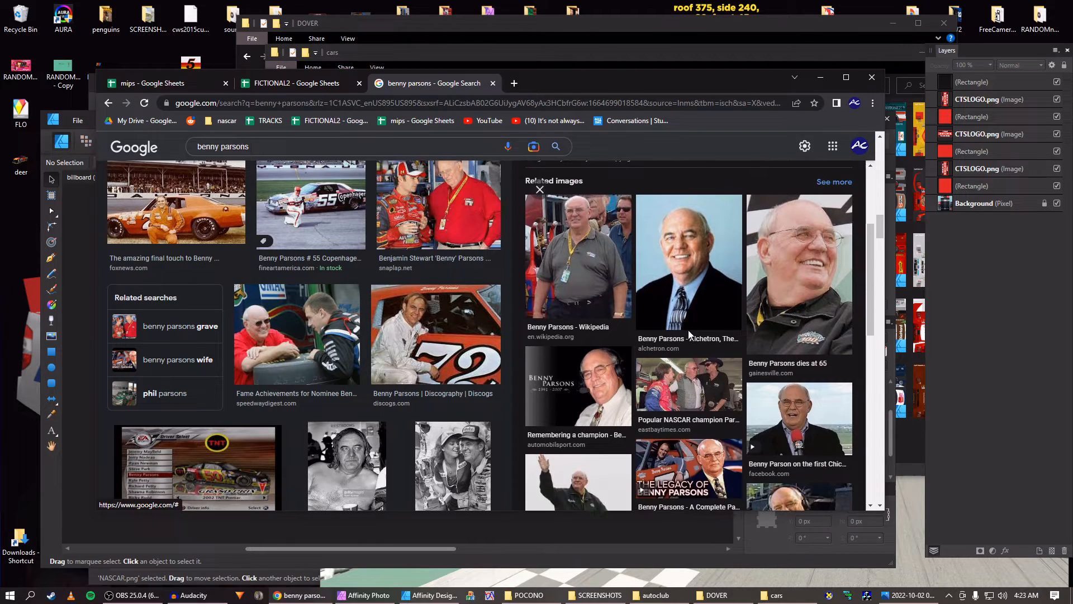
Look through the related images for the Benny Parsons suit-and-tie portrait, then close the image preview
scroll(693, 354, down, 1)
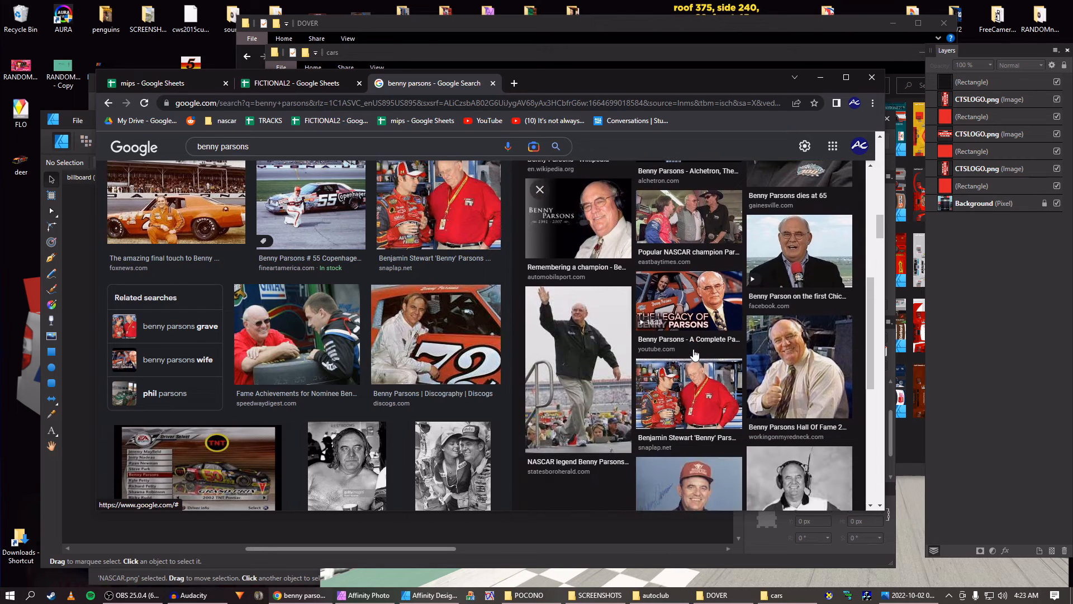
scroll(766, 347, down, 1)
scroll(775, 339, up, 5)
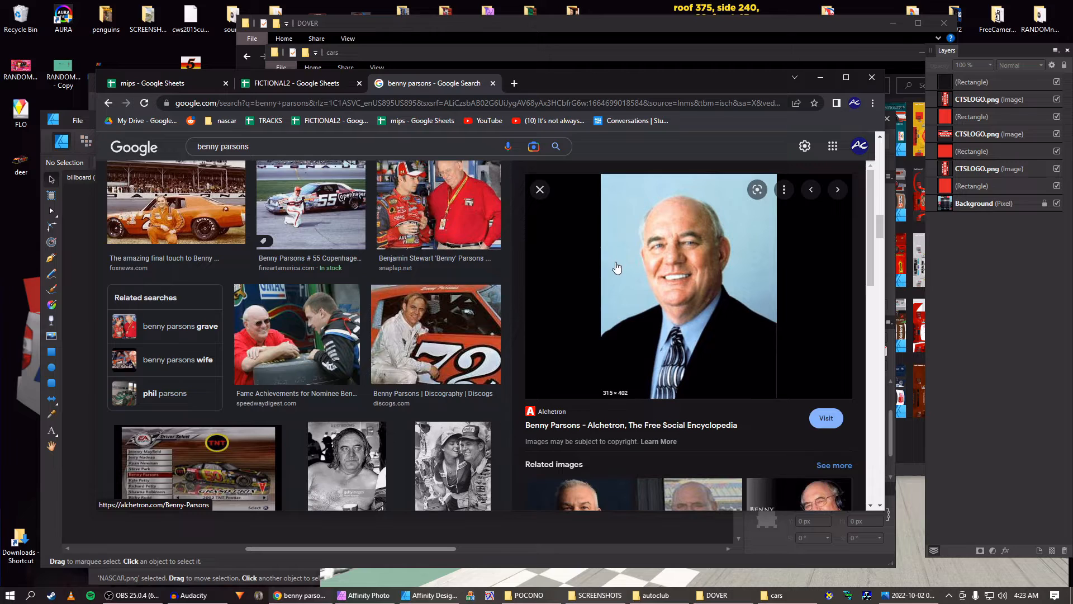
scroll(617, 276, down, 5)
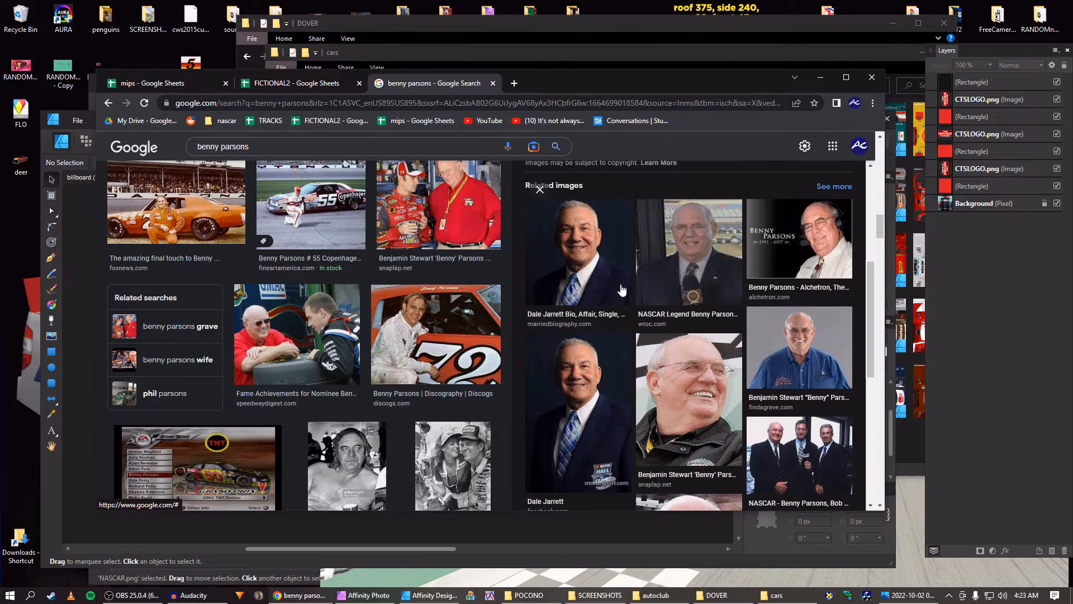
scroll(592, 251, up, 8)
click(540, 223)
Browse the full set of Benny Parsons image results for a usable portrait
scroll(653, 339, down, 5)
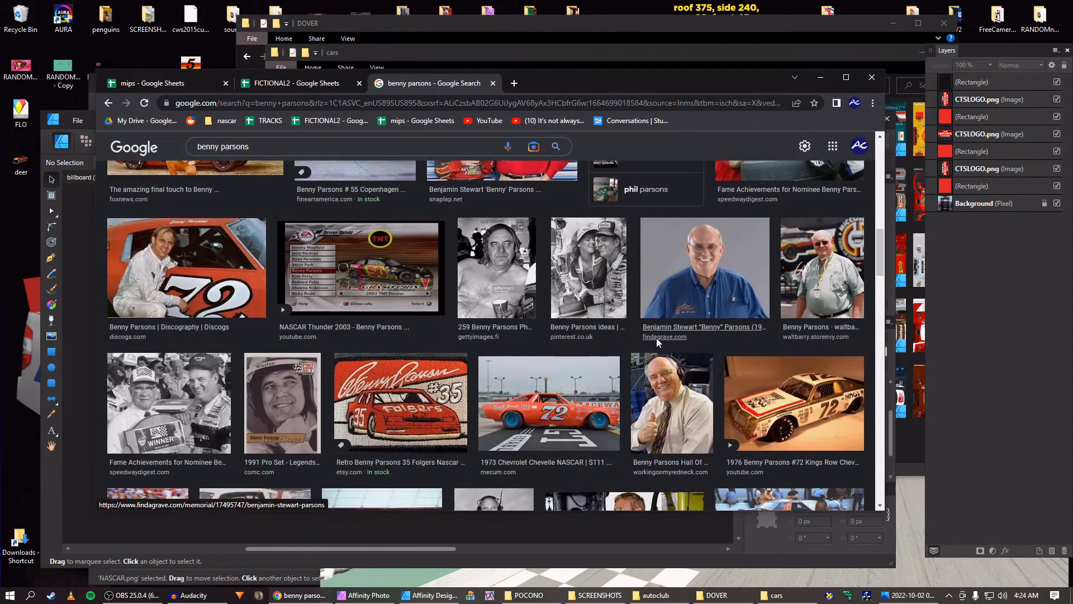
scroll(670, 345, down, 8)
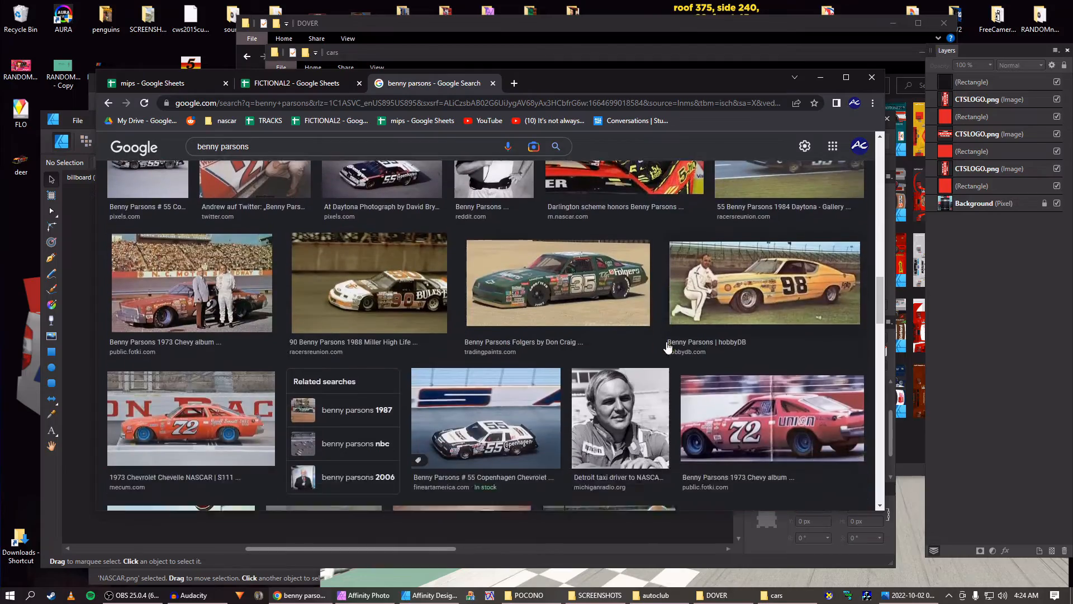
scroll(651, 369, down, 3)
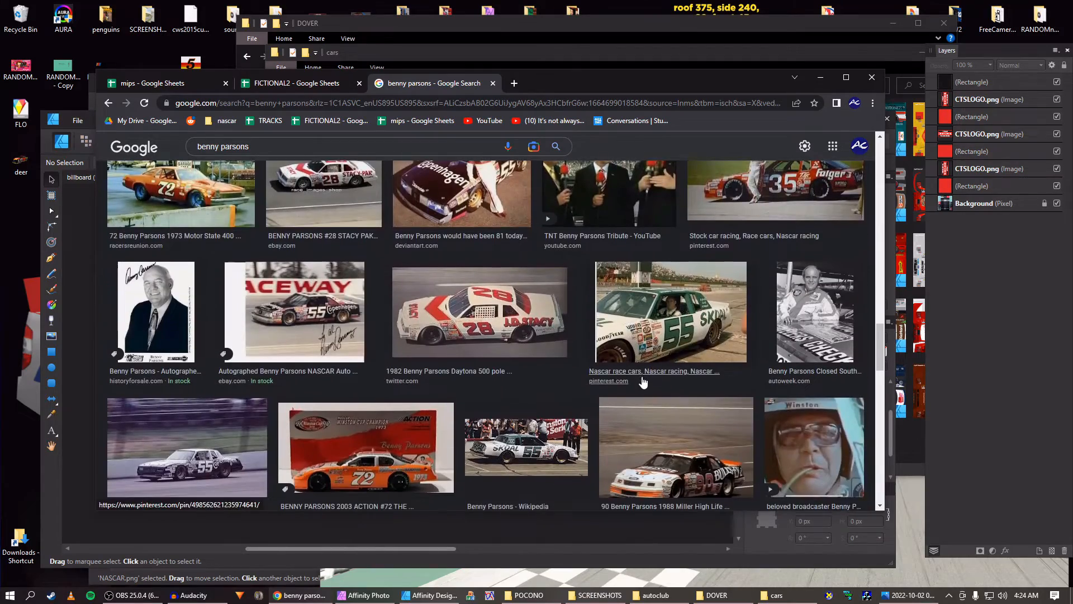
scroll(646, 377, down, 2)
scroll(643, 388, up, 5)
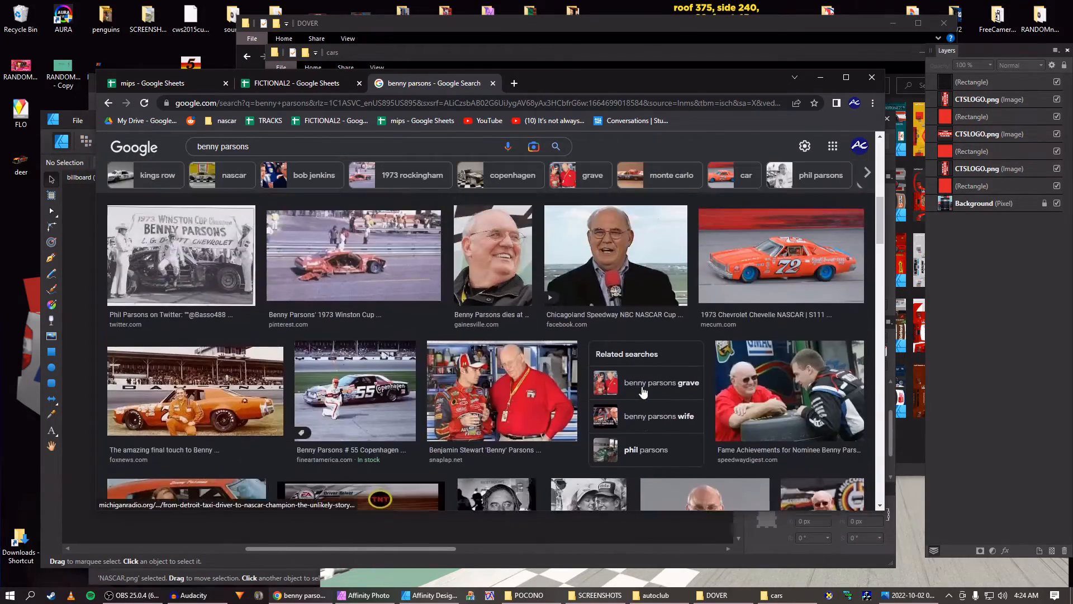
scroll(643, 391, up, 4)
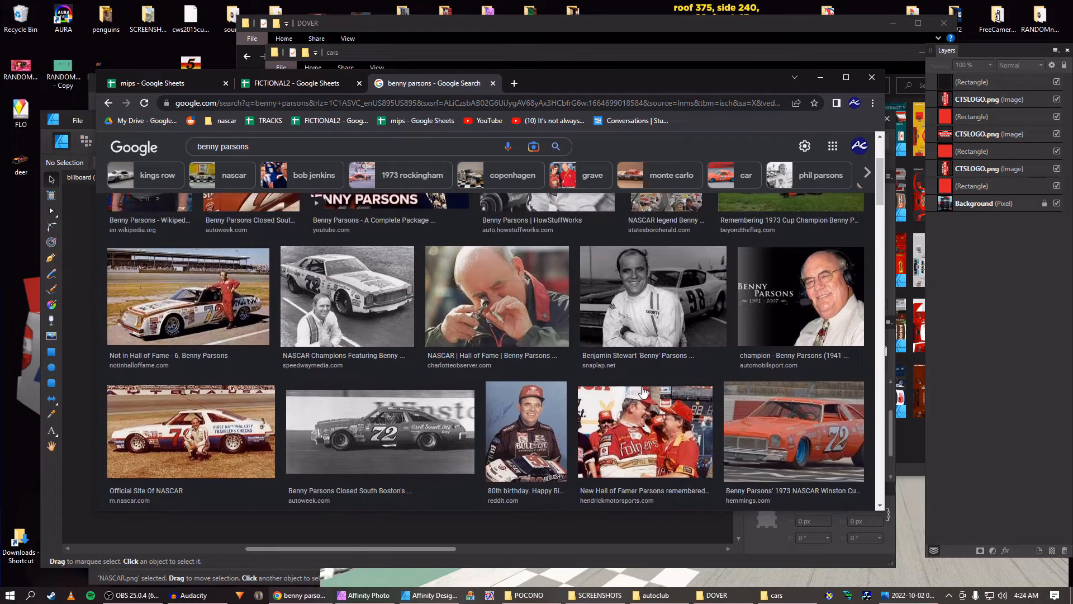
scroll(643, 391, down, 5)
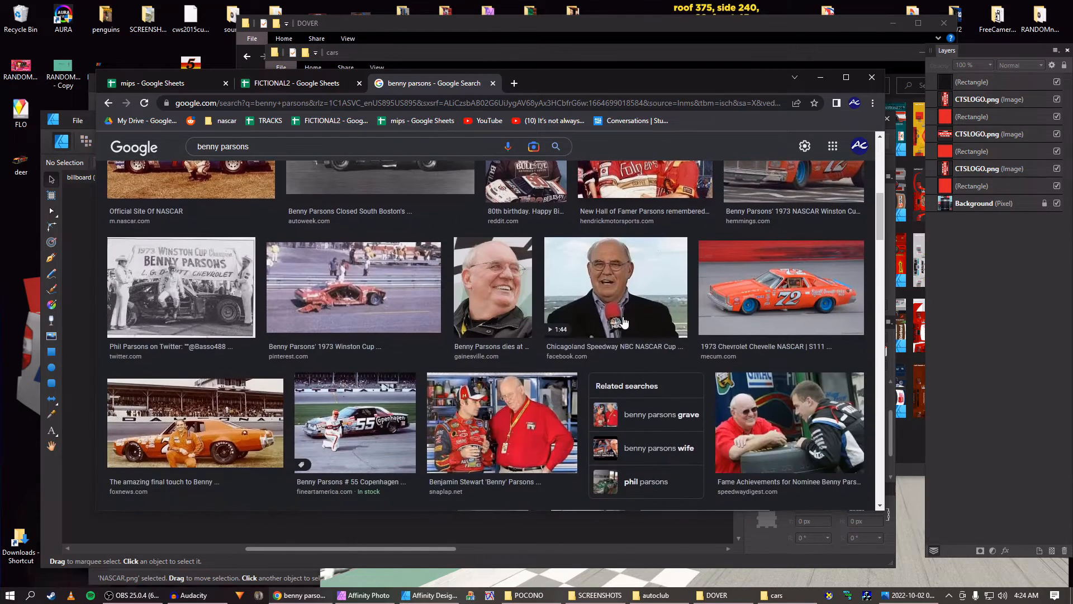
Save the Chicagoland Speedway NBC broadcast photo of Benny Parsons to the desktop and return to the scoretower23 texture
click(622, 294)
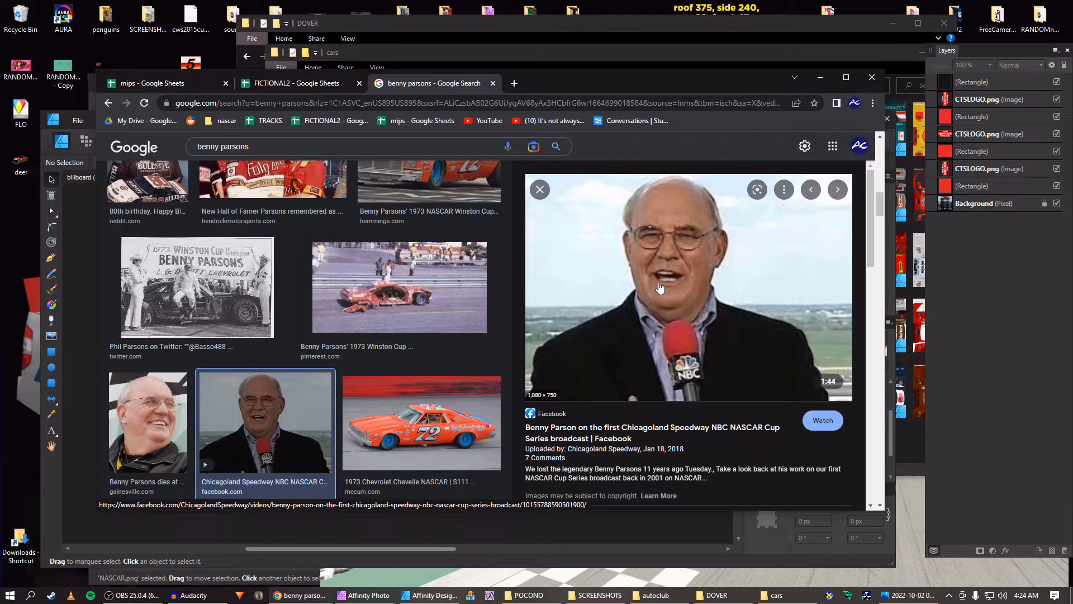
drag(668, 288, 146, 53)
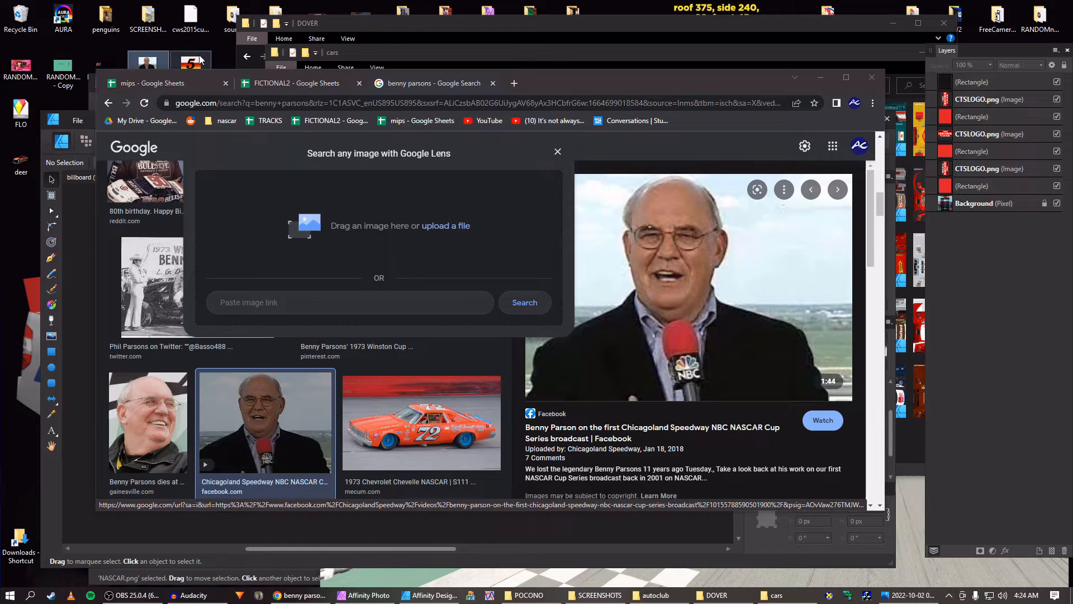
click(819, 78)
Duplicate the red rectangle behind the upright Craftsman sign and move the copy over the Goodyear Eagle sign to X 106 px
scroll(435, 246, up, 5)
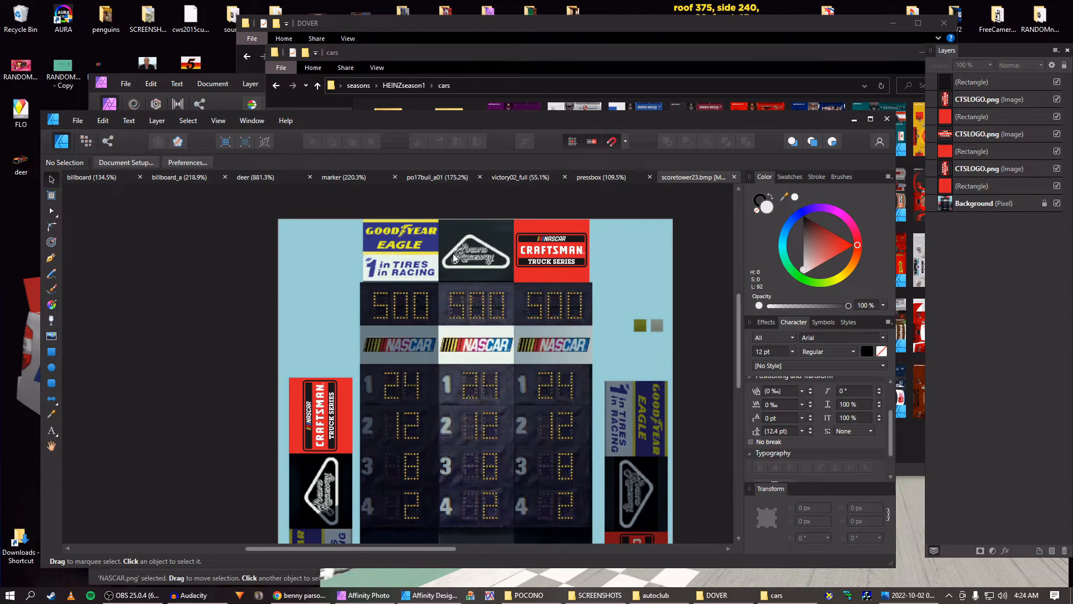
ctrl+scroll(452, 263, up, 3)
scroll(455, 273, up, 1)
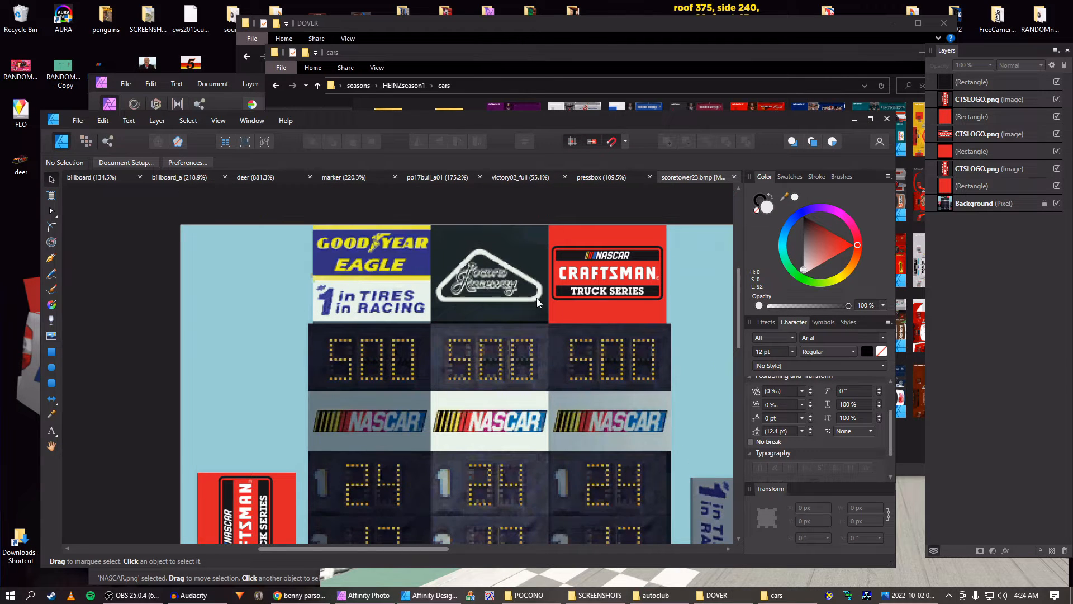
click(574, 320)
key(ctrl+j)
key(shift+Left)
key(shift+Left)
key(shift+Left)
key(shift+Left)
key(shift+Left)
key(shift+Left)
key(shift+Left)
key(shift+Left)
key(shift+Left)
key(shift+Left)
key(shift+Left)
key(shift+Left)
key(shift+Left)
key(shift+Left)
key(shift+Left)
key(shift+Left)
key(shift+Left)
key(shift+Left)
key(shift+Left)
key(shift+Left)
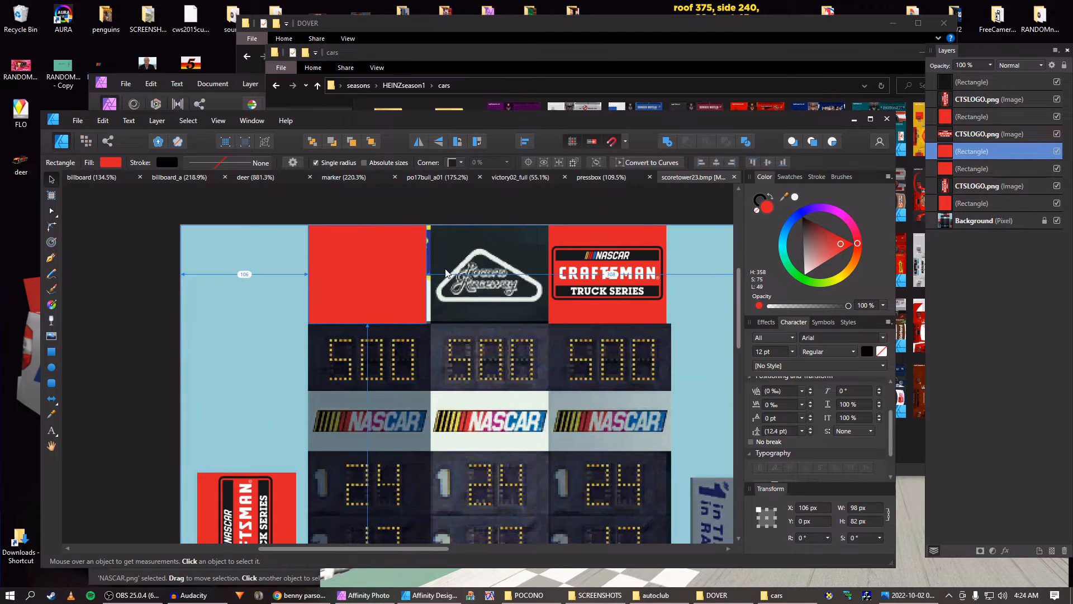
Align the red rectangle copy with the edges of the Goodyear Eagle sign at X 110 px, Y 0 px
scroll(370, 274, up, 2)
key(Right)
key(Right)
key(Right)
key(Right)
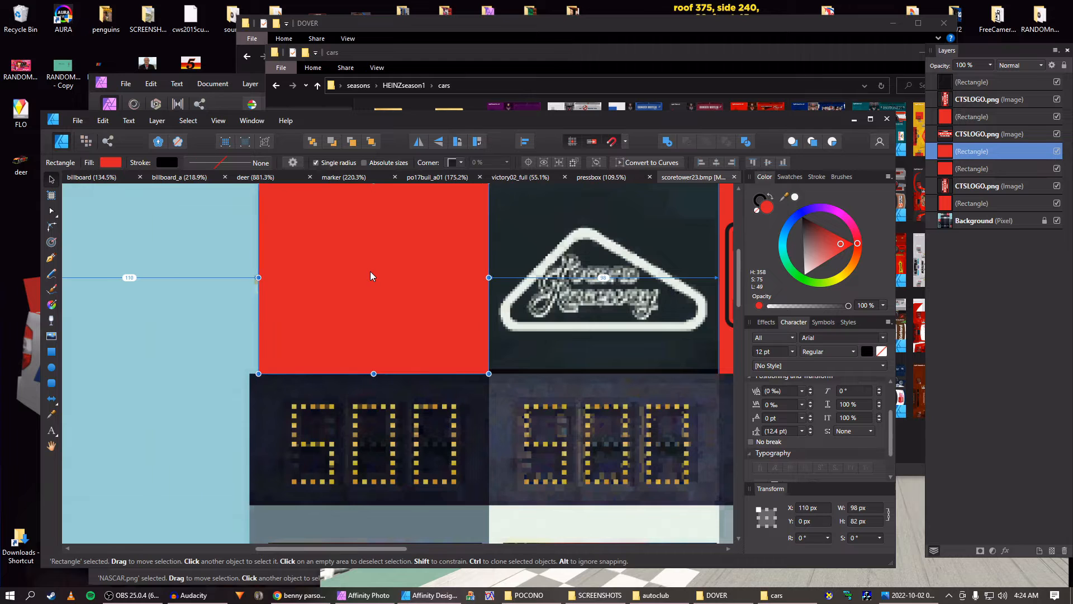
scroll(370, 273, up, 1)
key(Up)
key(Up)
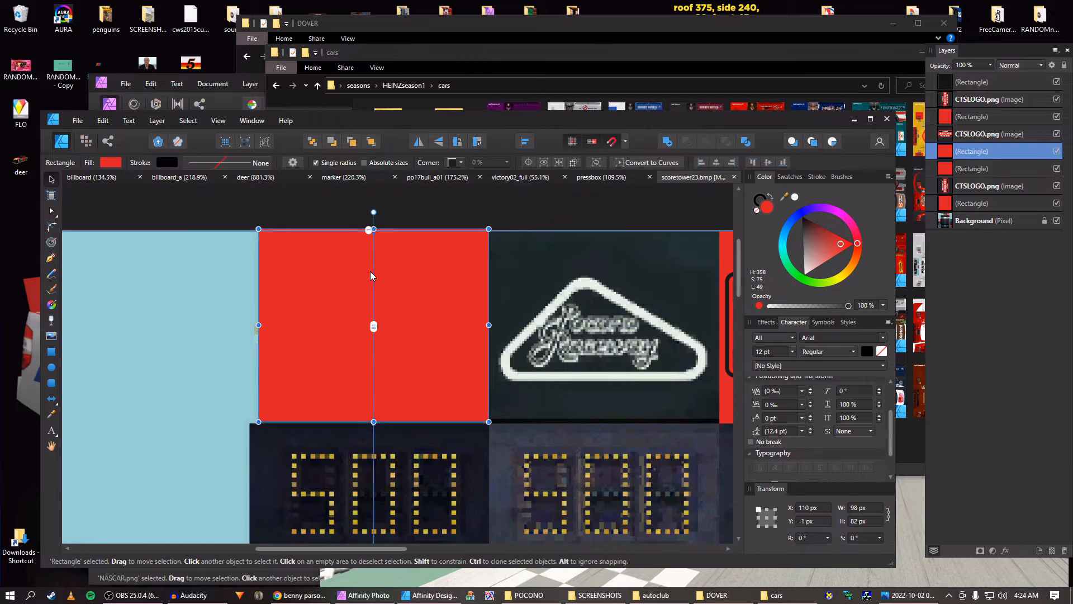
key(Down)
key(Down)
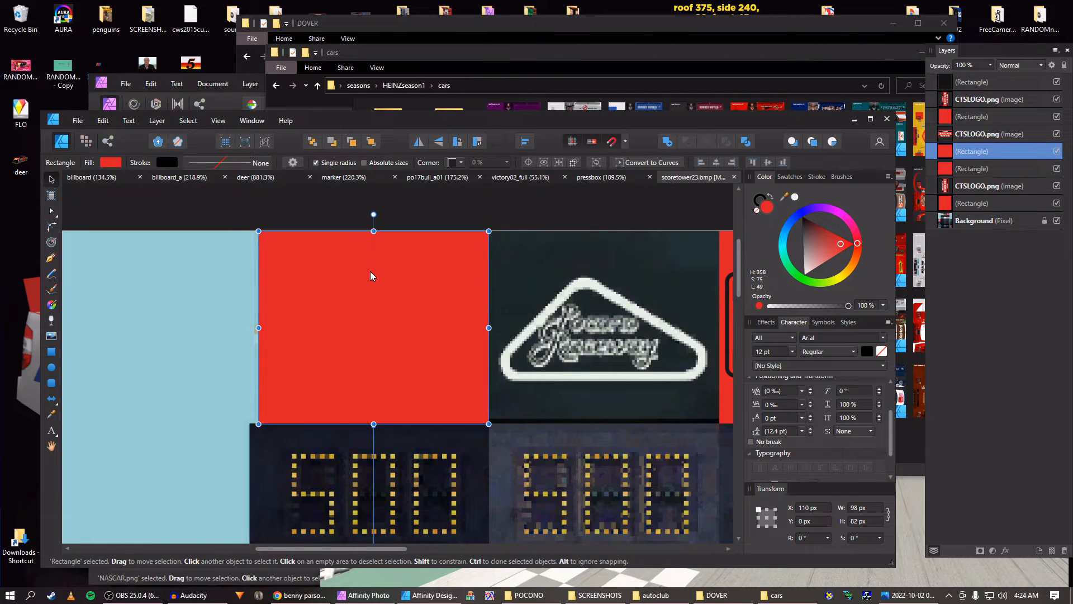
scroll(370, 275, up, 2)
scroll(370, 276, down, 2)
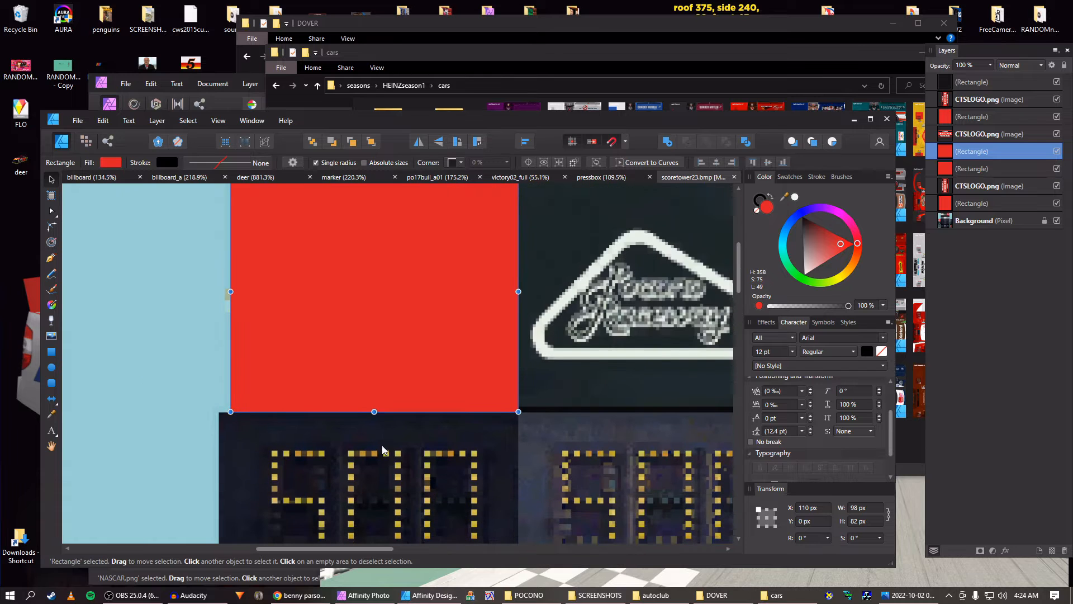
scroll(384, 444, up, 4)
key(Up)
key(Down)
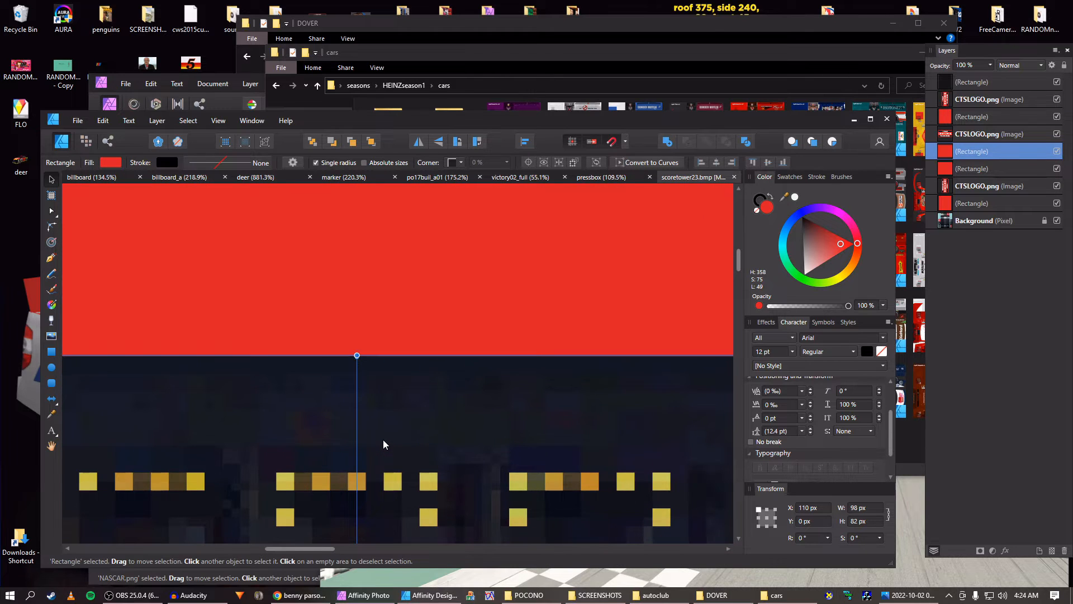
Place the desktop photo download.jpg on the scoring tower canvas and save the scoretower23 document
scroll(384, 439, down, 3)
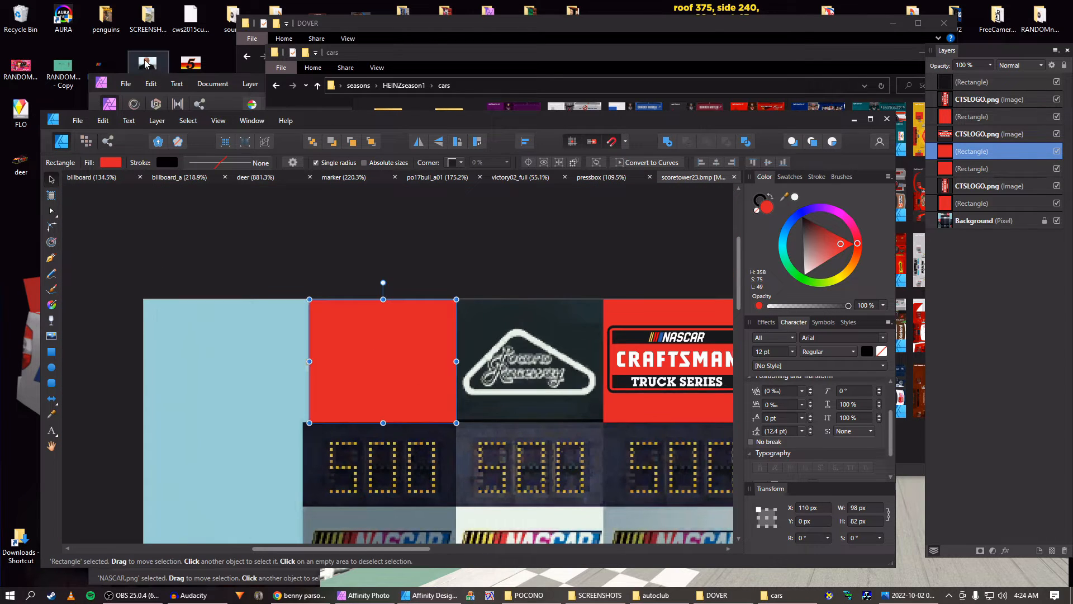
drag(147, 63, 300, 238)
key(ctrl+s)
key(Return)
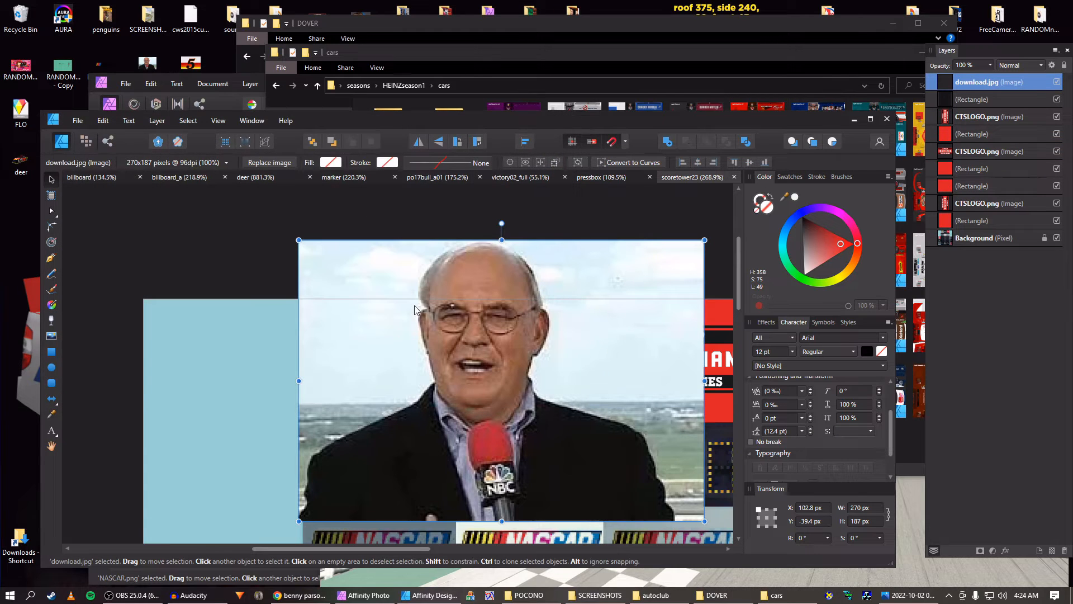
Scale the photo to 132 × 91.4 px at X 96 px, Y 0 px and clip it inside the new red rectangle
drag(705, 240, 496, 383)
drag(422, 467, 416, 385)
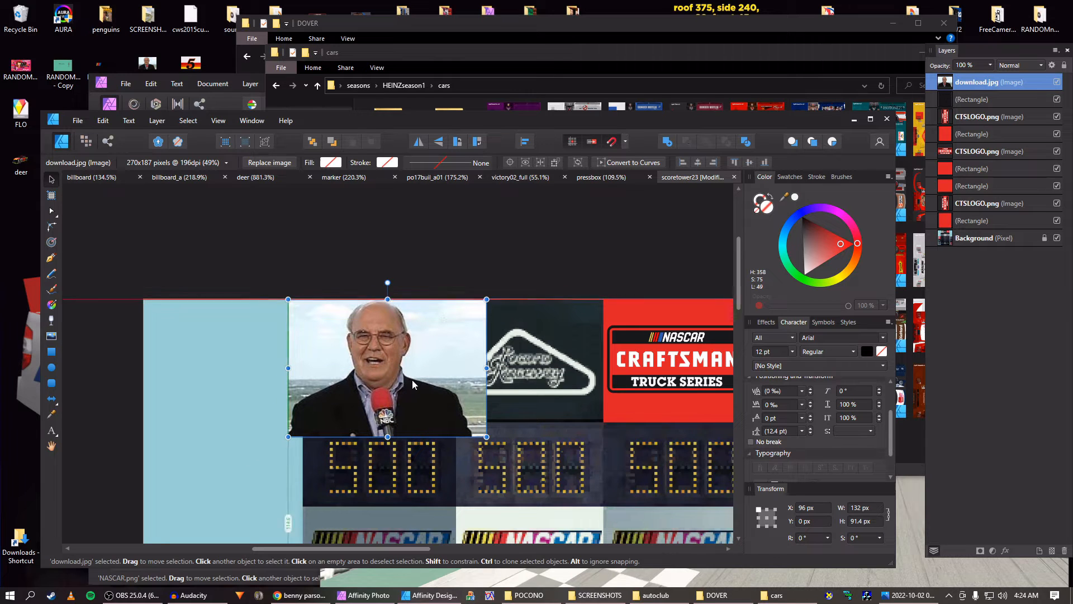
click(951, 135)
click(950, 225)
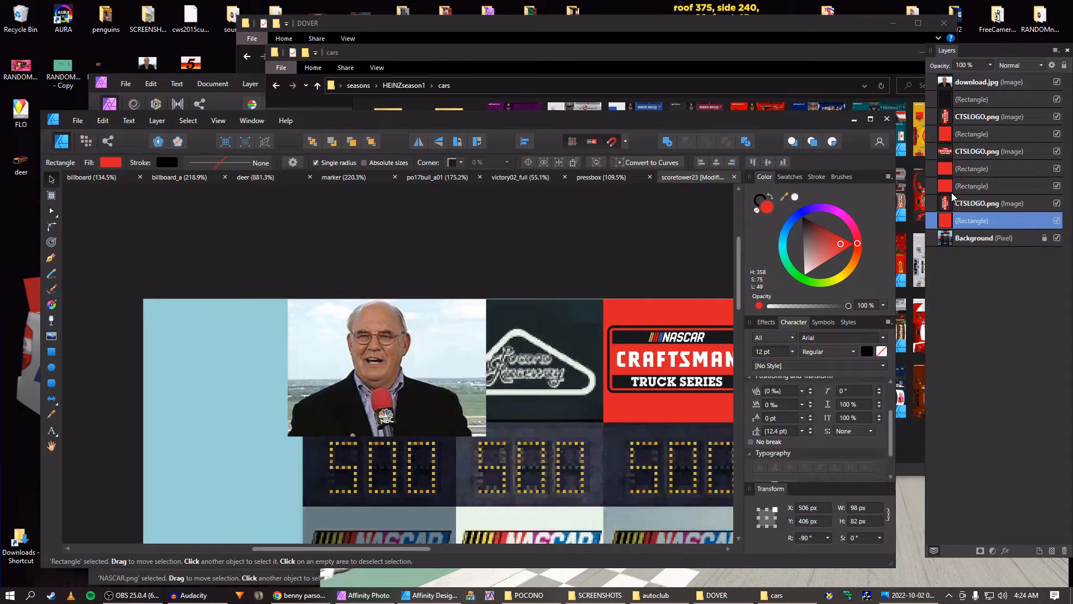
click(952, 190)
click(945, 171)
drag(944, 171, 968, 109)
click(559, 220)
Duplicate the clipped portrait and rotate the copy to -90° over the sideways Goodyear Eagle sign at X 506 px, Y 210 px
scroll(542, 240, down, 1)
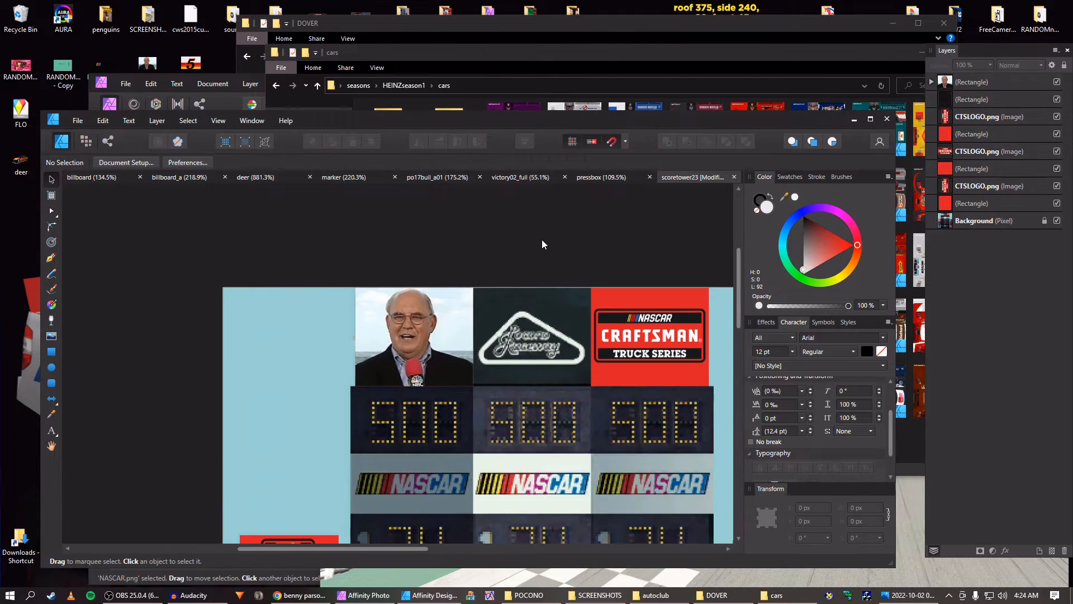
scroll(542, 244, down, 2)
scroll(545, 243, up, 1)
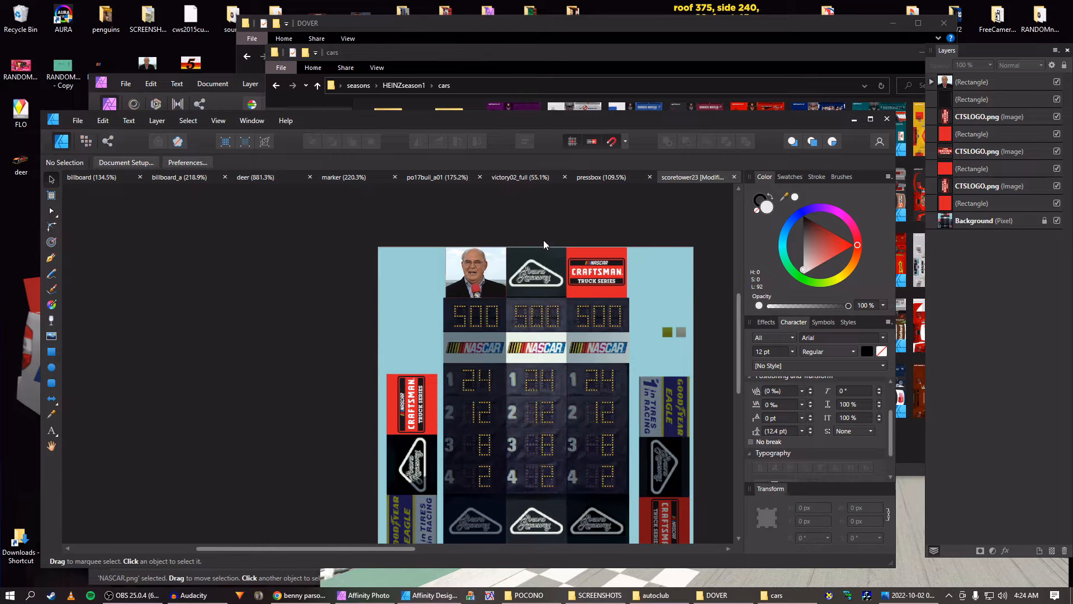
scroll(521, 468, up, 2)
scroll(538, 451, down, 2)
scroll(573, 461, up, 1)
click(948, 83)
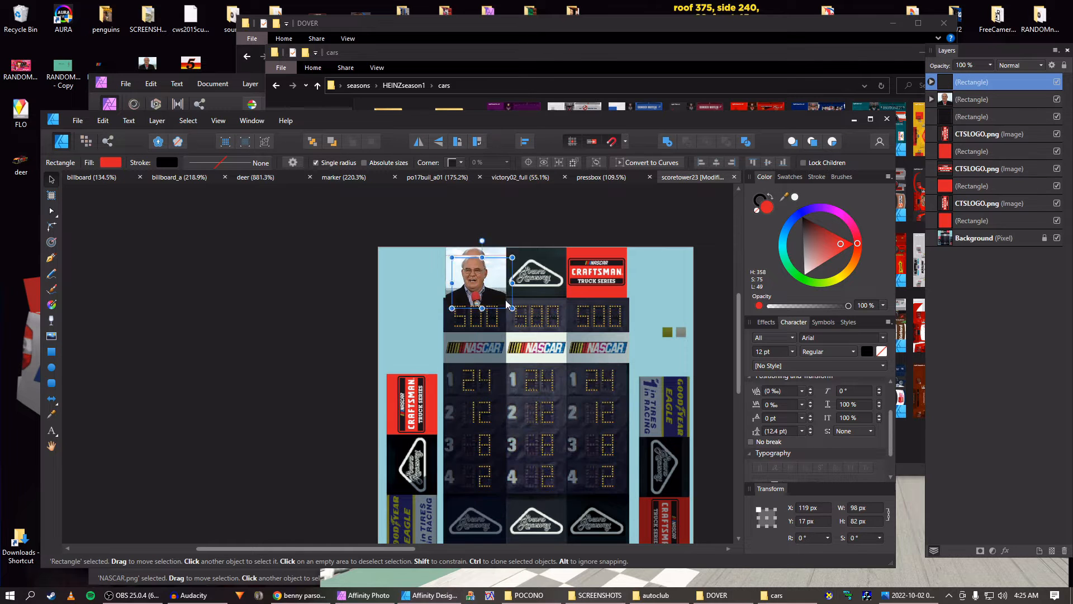
mouse_move(501, 284)
mouse_down()
mouse_move(694, 416)
mouse_move(500, 344)
mouse_move(486, 354)
mouse_up()
scroll(666, 404, up, 5)
key(r)
scroll(486, 354, up, 2)
scroll(484, 351, up, 1)
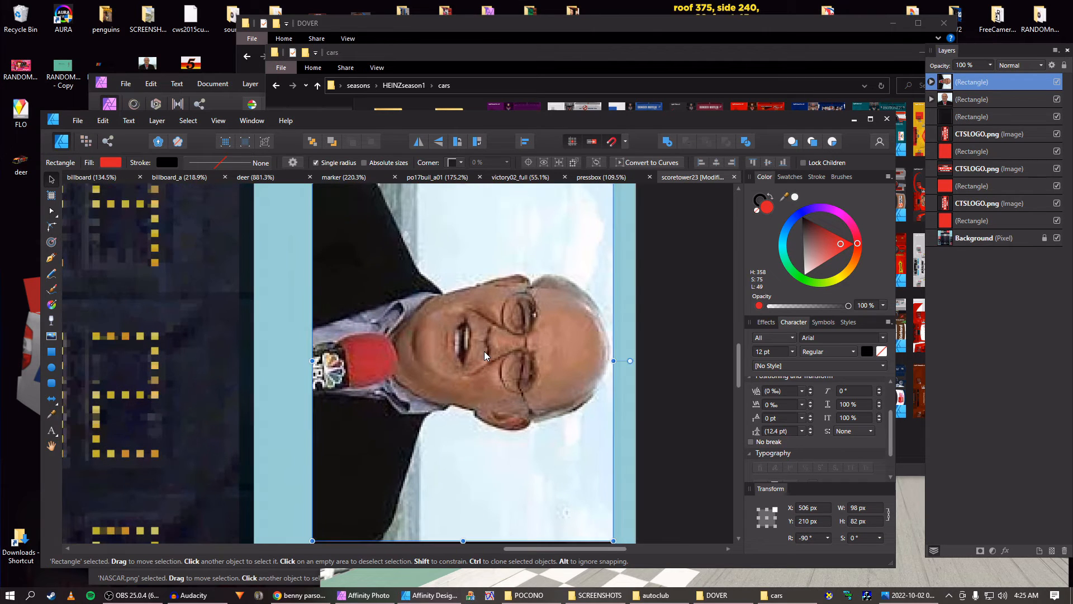
Try one-pixel nudges on the sideways portrait to check its fit over the old sign
scroll(495, 378, down, 3)
key(Up)
key(Down)
key(Right)
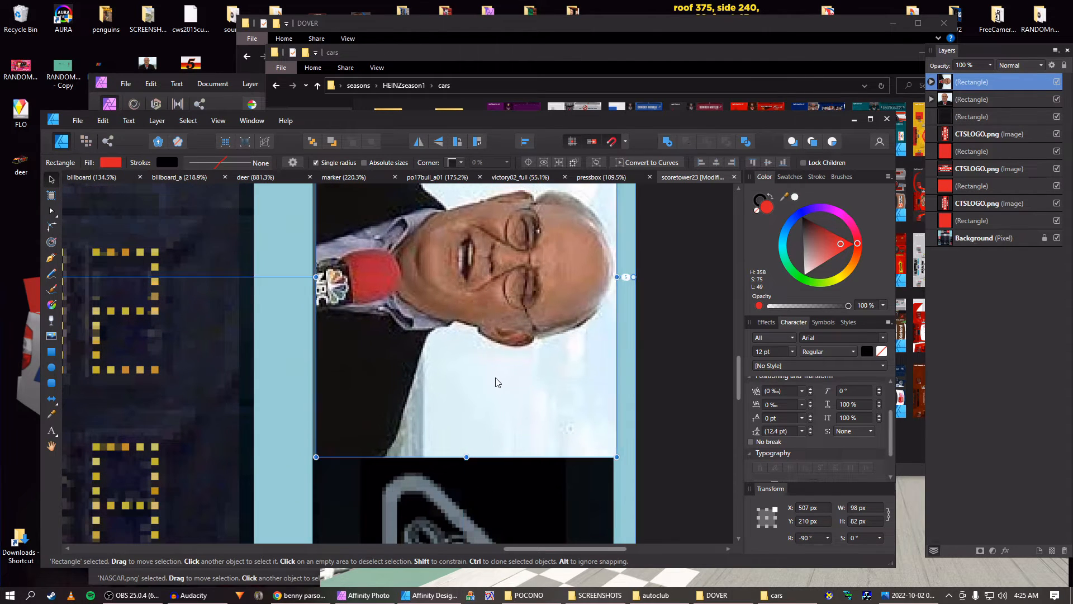
key(Left)
key(Left)
key(Right)
scroll(495, 378, up, 2)
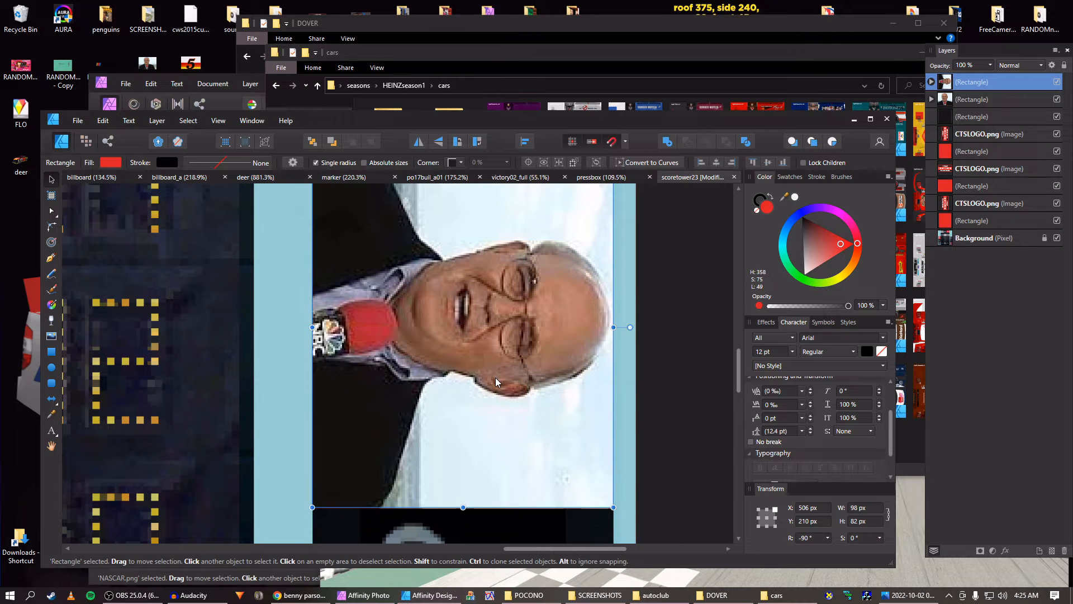
scroll(496, 377, up, 3)
scroll(496, 377, down, 1)
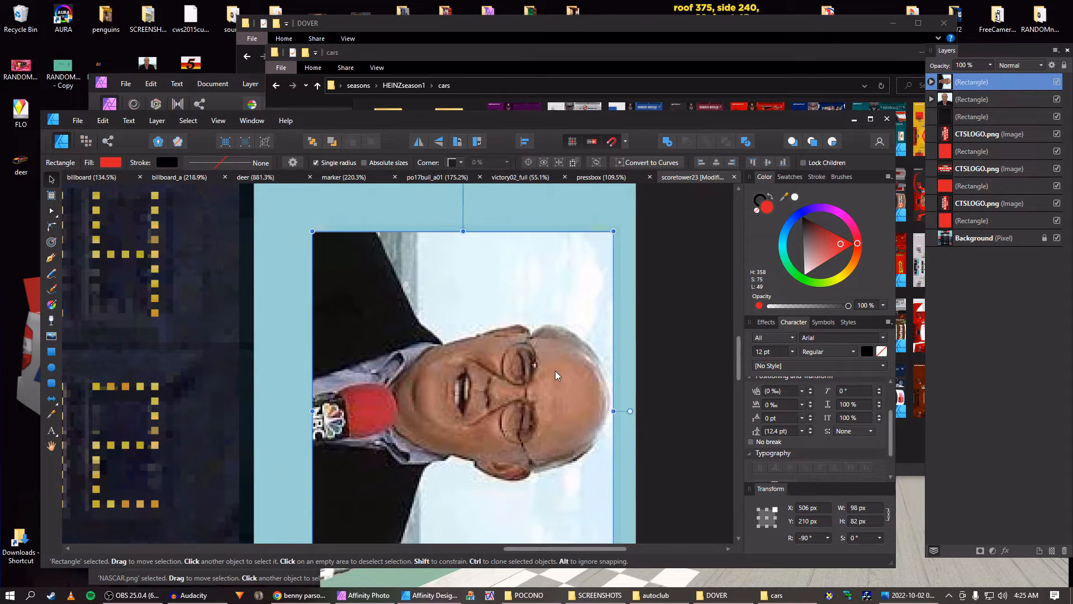
scroll(534, 368, down, 5)
Duplicate the 46% black shade from the sideways Craftsman sign, move the copy up to Y 206 px, and stack it above the portrait
drag(526, 272, 519, 185)
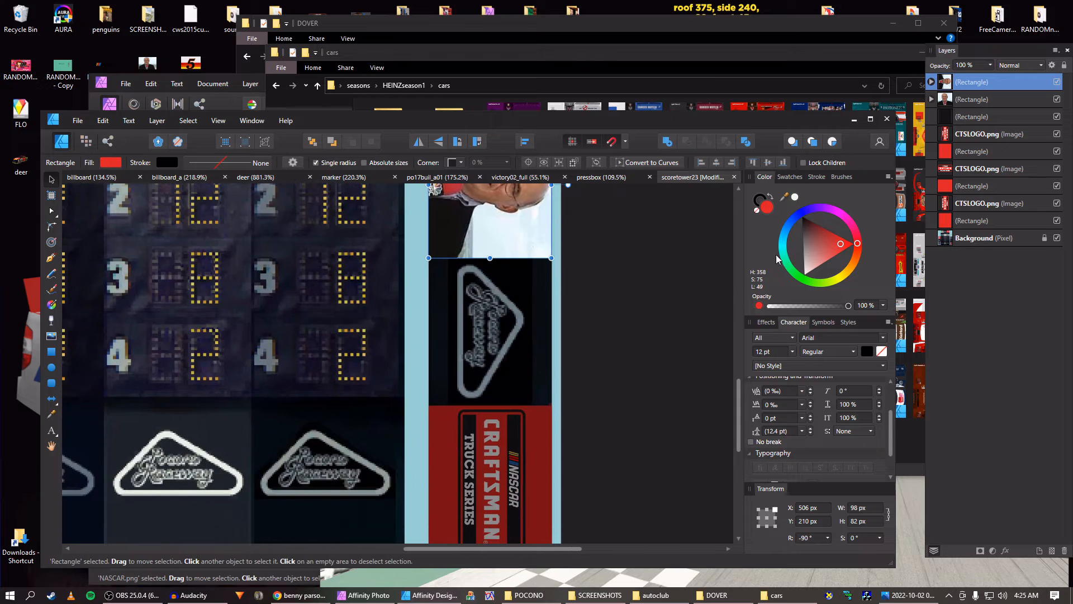
click(948, 121)
key(ctrl+j)
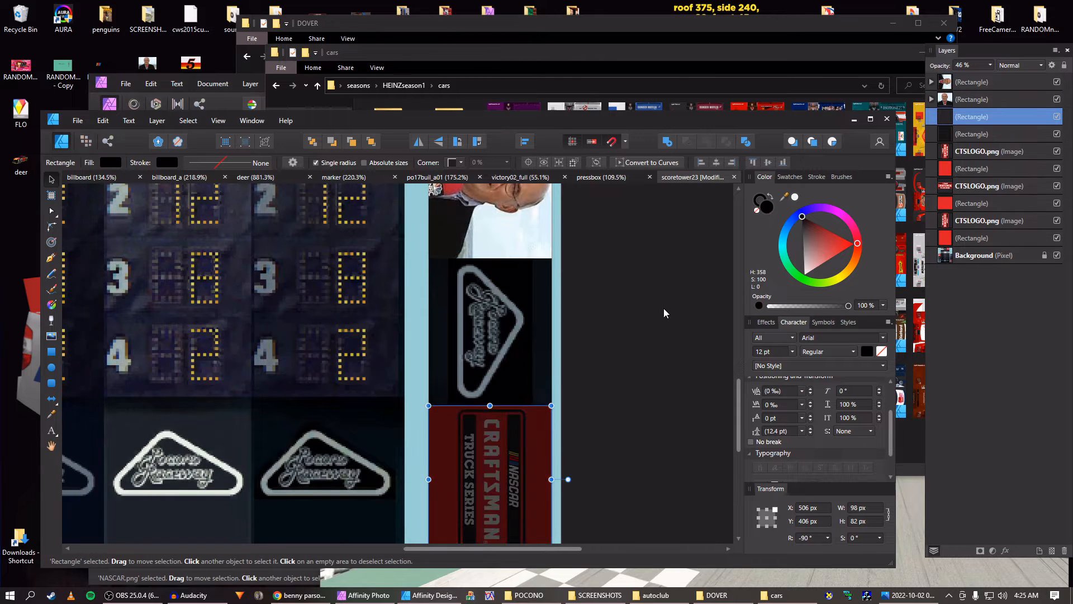
key(shift+Up)
key(shift+Up)
key(shift+Up)
key(shift+Up)
key(shift+Up)
key(shift+Up)
key(shift+Up)
key(shift+Up)
key(shift+Up)
key(shift+Up)
key(shift+Up)
key(shift+Up)
key(shift+Up)
key(shift+Up)
key(shift+Up)
key(shift+Up)
key(shift+Up)
key(shift+Up)
key(shift+Up)
scroll(664, 309, up, 5)
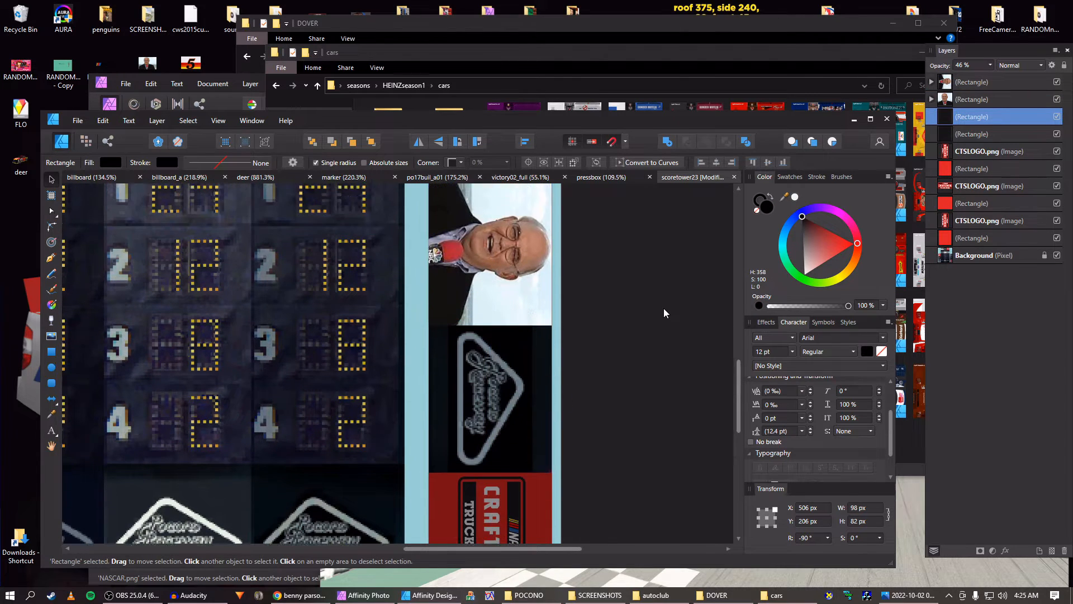
drag(944, 109, 945, 79)
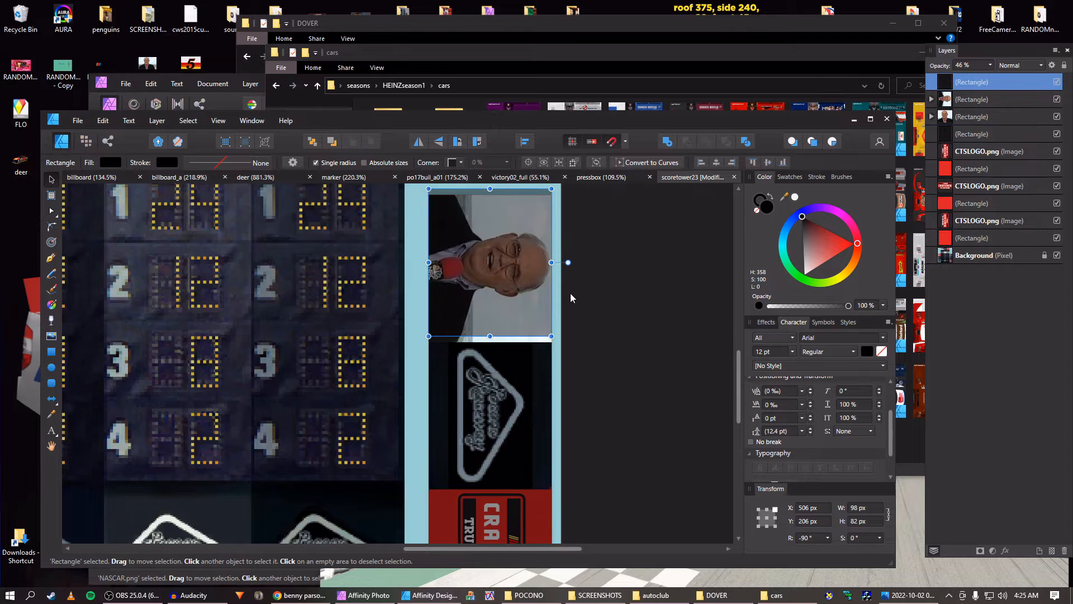
Nudge the 46% black shade down to Y 210 px so it lines up with the sideways portrait
scroll(570, 293, up, 3)
scroll(570, 293, up, 2)
key(Down)
key(Down)
key(Down)
key(Down)
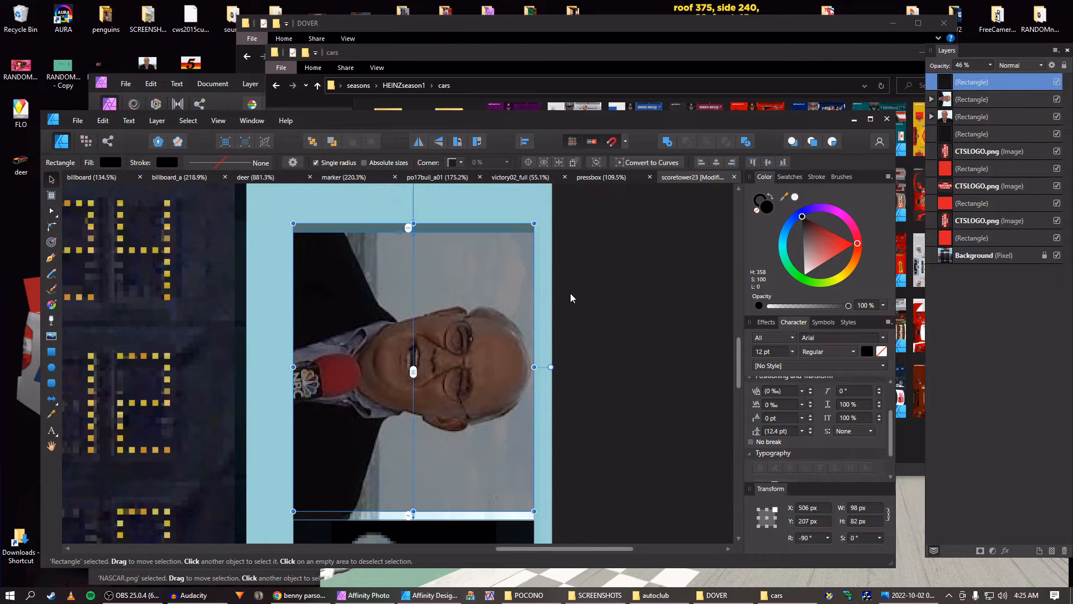
scroll(570, 293, down, 5)
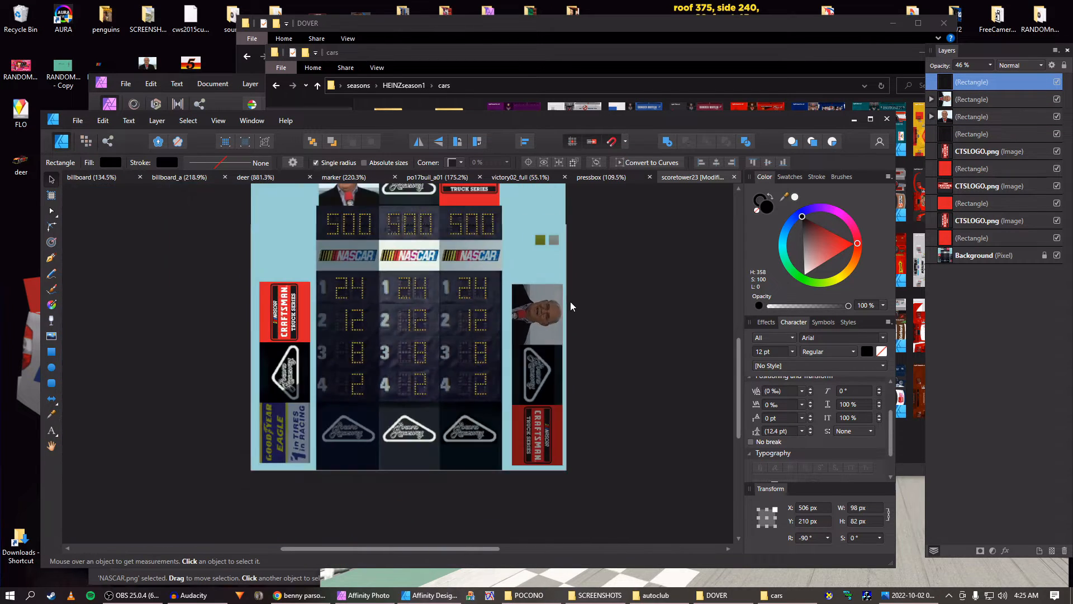
Copy the sideways portrait and its shade onto the remaining sideways Goodyear Eagle sign, and flip the copy horizontally and vertically
shift+click(945, 102)
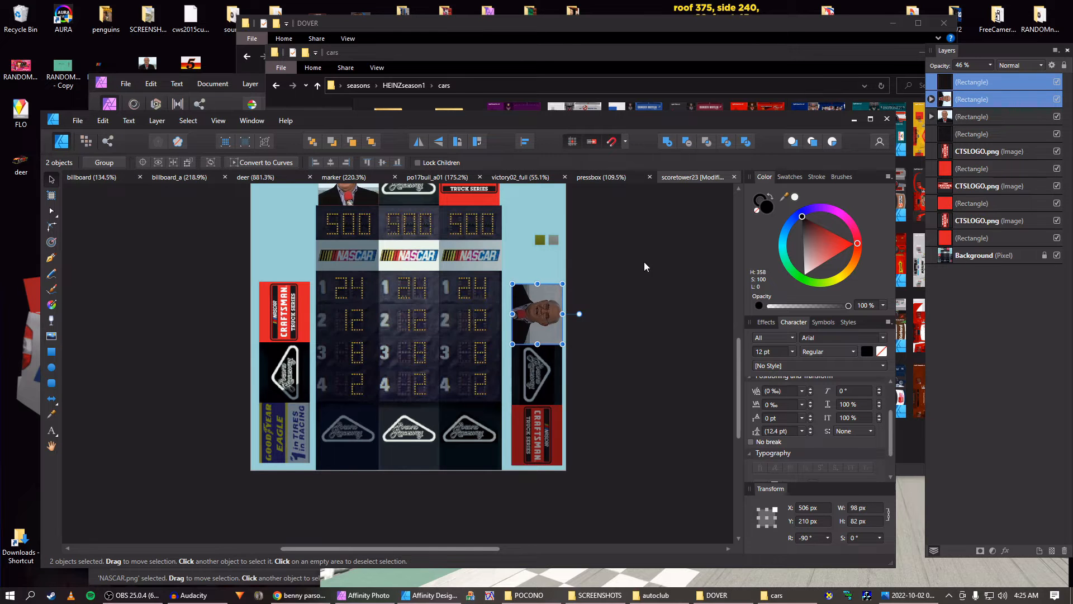
drag(539, 315, 282, 435)
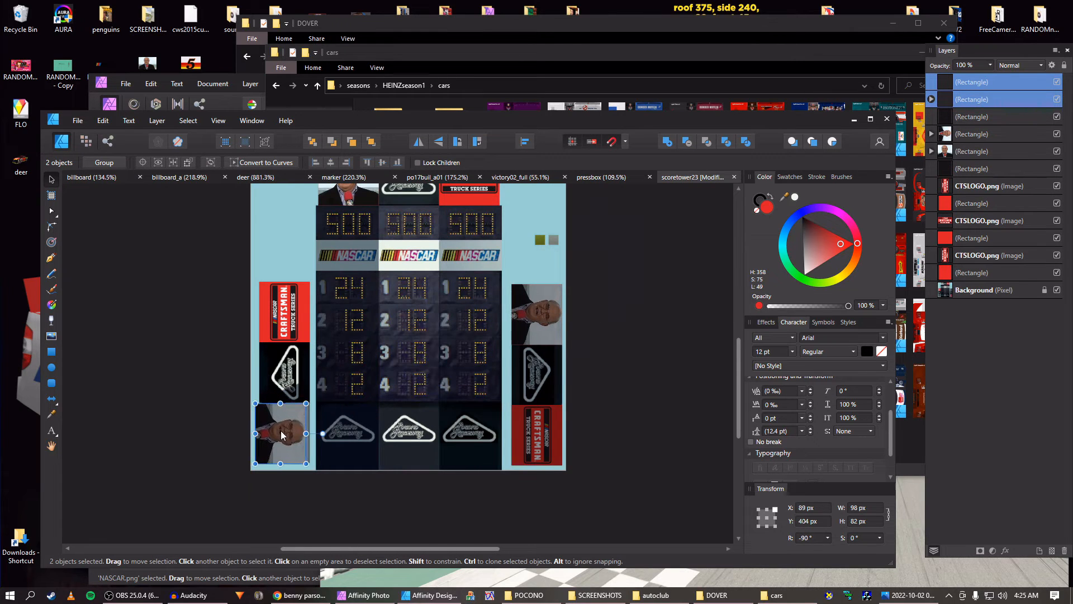
scroll(282, 434, up, 5)
key(shift+h)
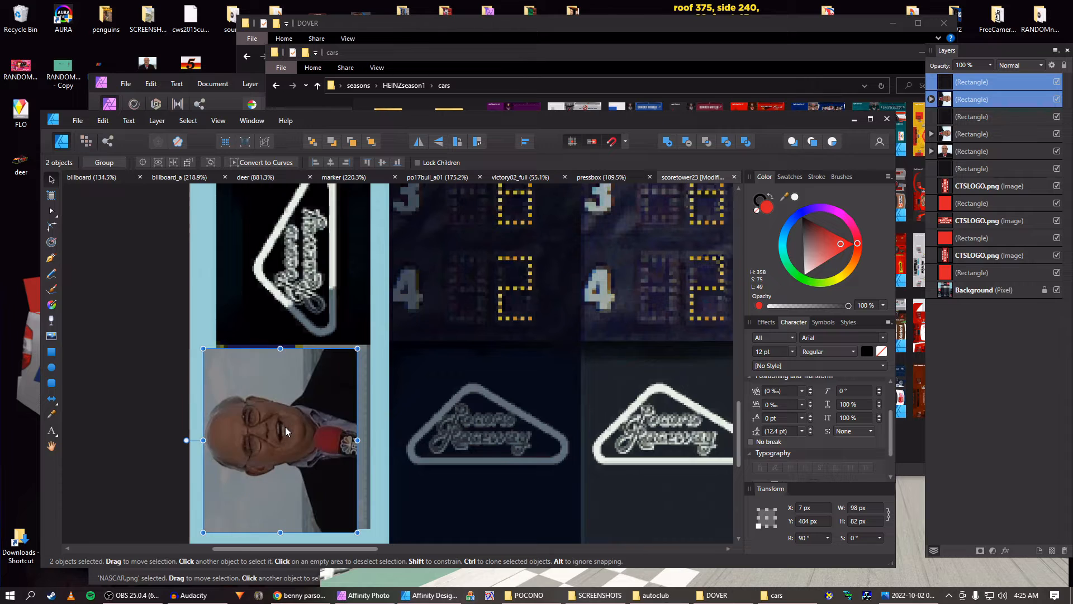
key(shift+v)
Nudge the flipped portrait and shade to X 14 px, Y 500 px so they cover the old Goodyear sign
key(Right)
key(Right)
key(Right)
key(Right)
key(Right)
key(Right)
key(Right)
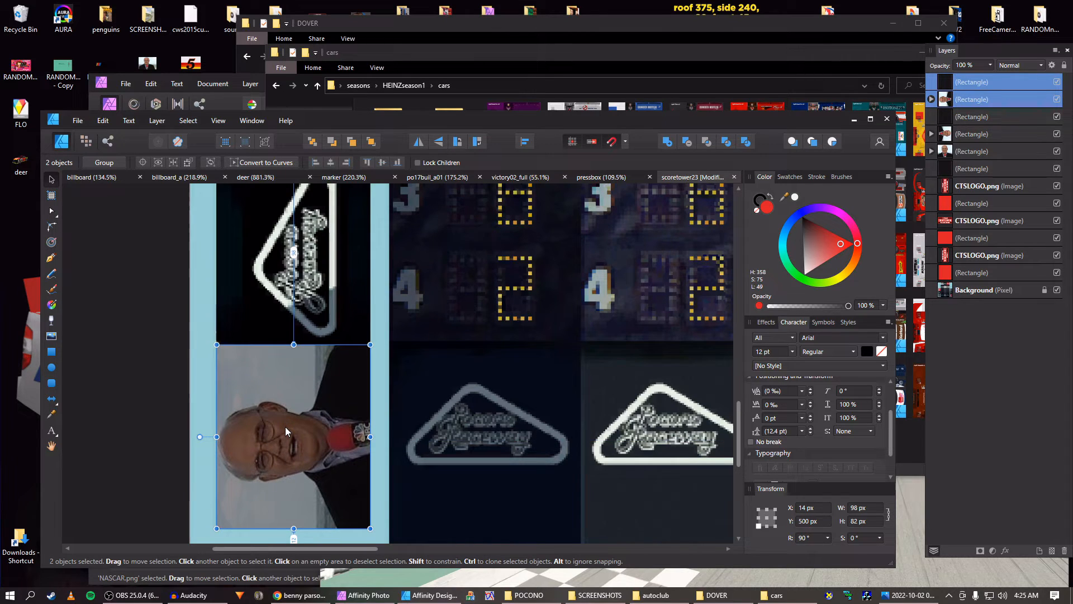
key(Up)
key(Up)
scroll(285, 427, down, 6)
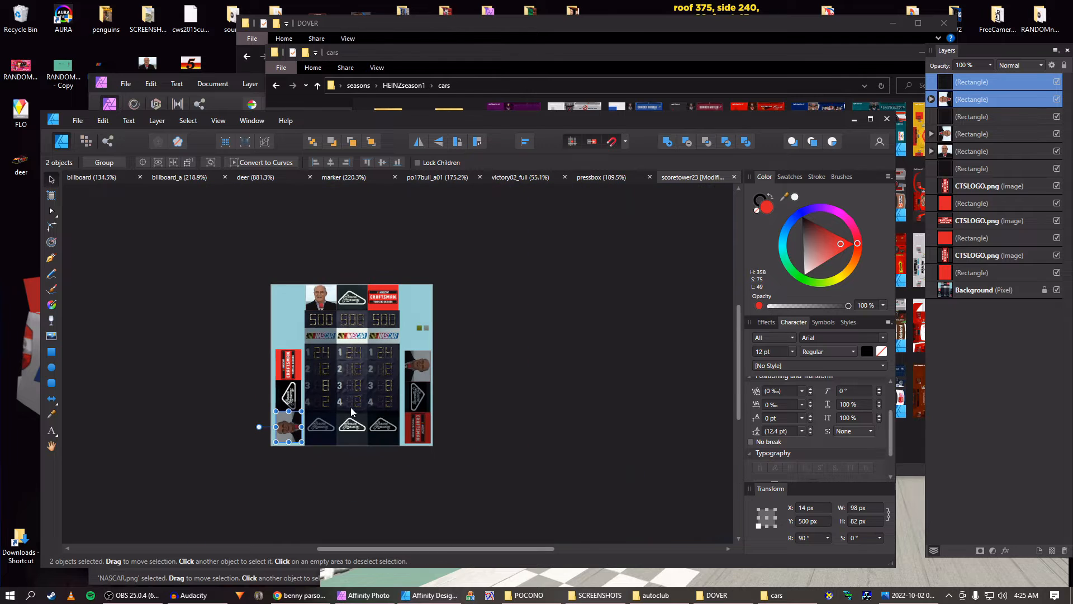
scroll(447, 352, up, 2)
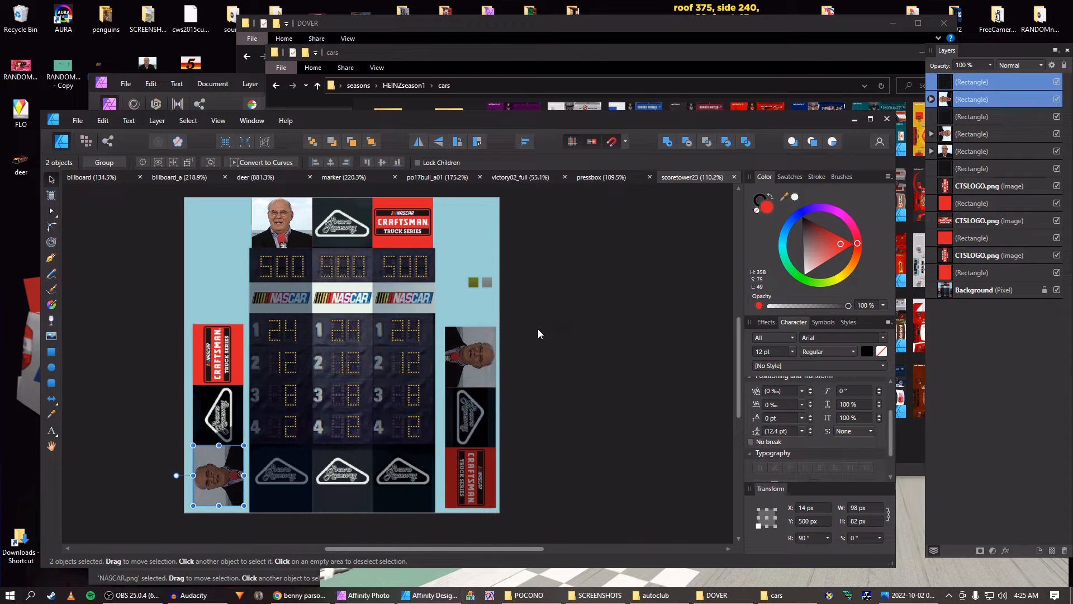
Copy the large NASCAR logo with its white rectangle from victory02_full and paste both above the top layer of scoretower23
click(596, 175)
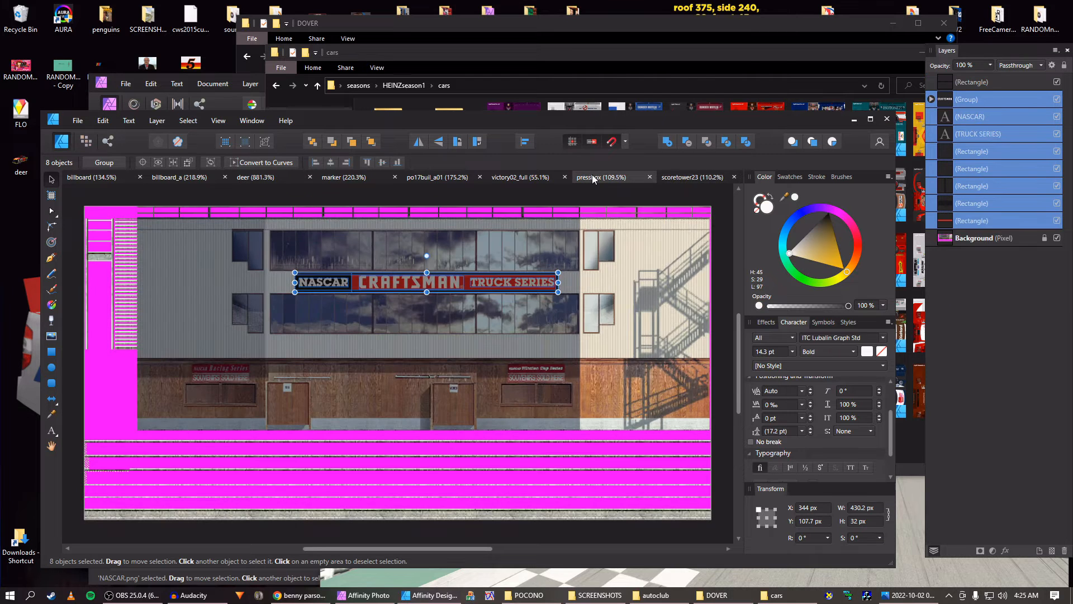
click(484, 179)
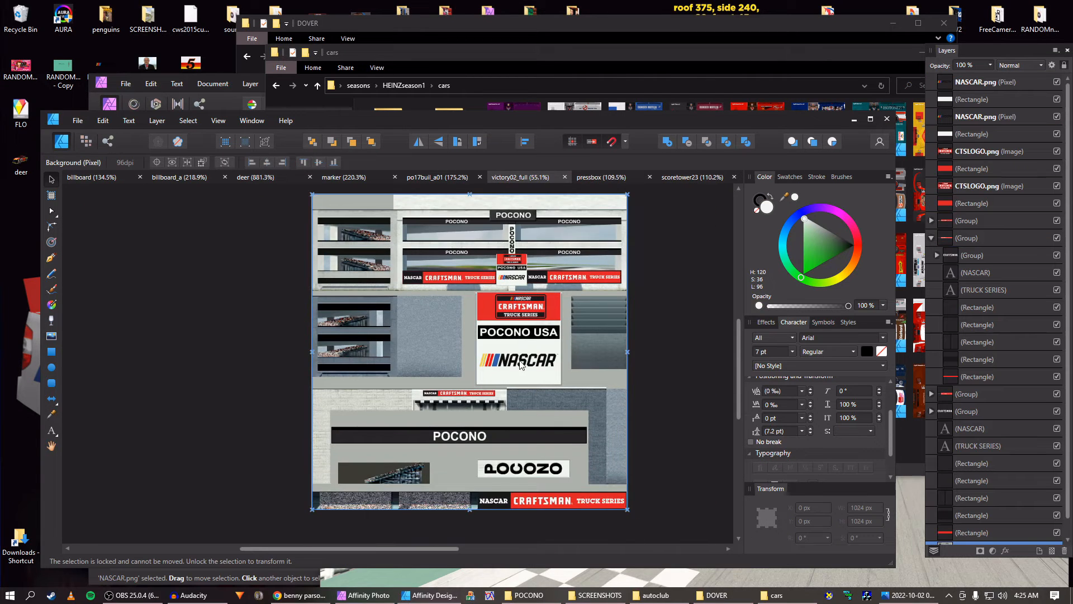
scroll(519, 473, up, 4)
click(514, 355)
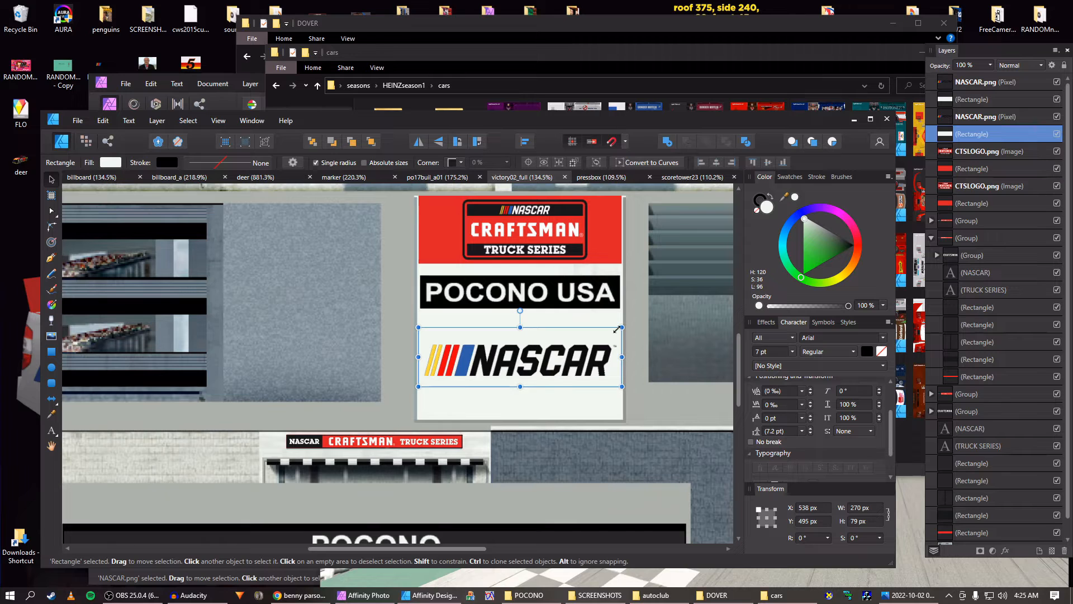
click(950, 118)
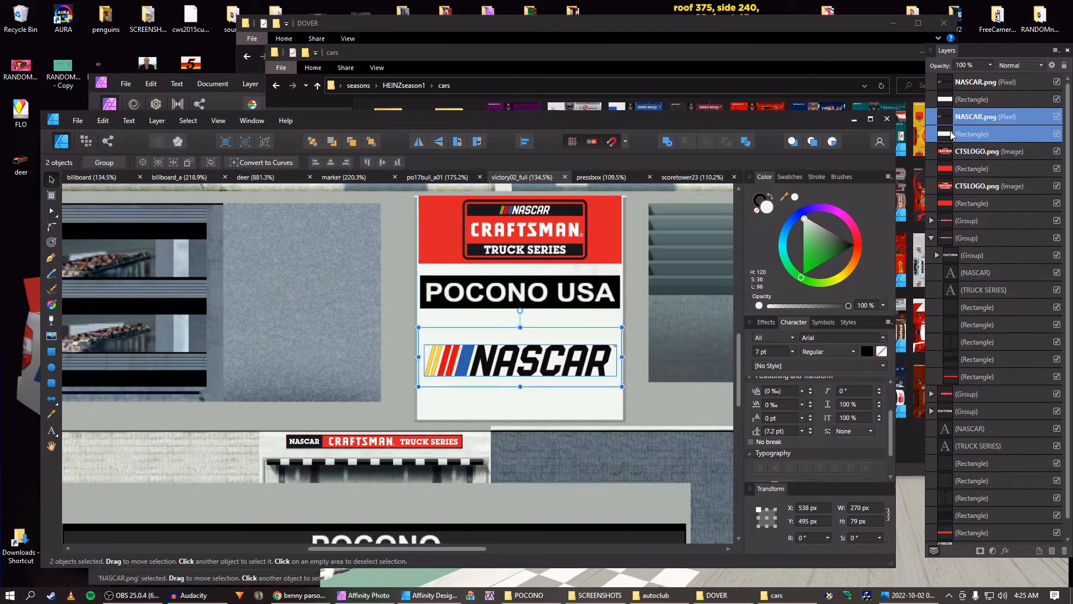
click(679, 178)
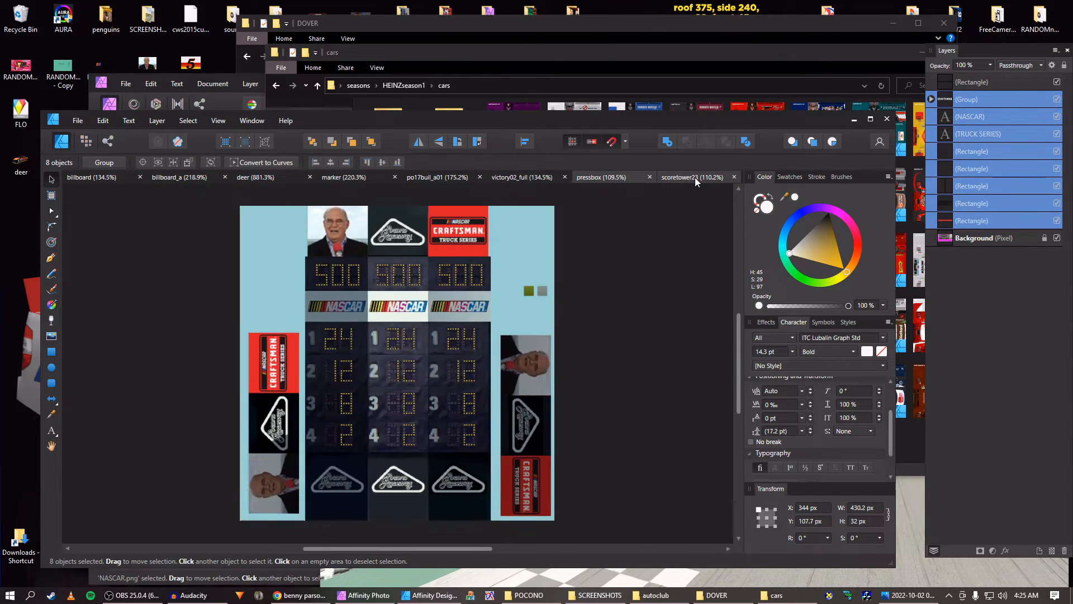
click(932, 84)
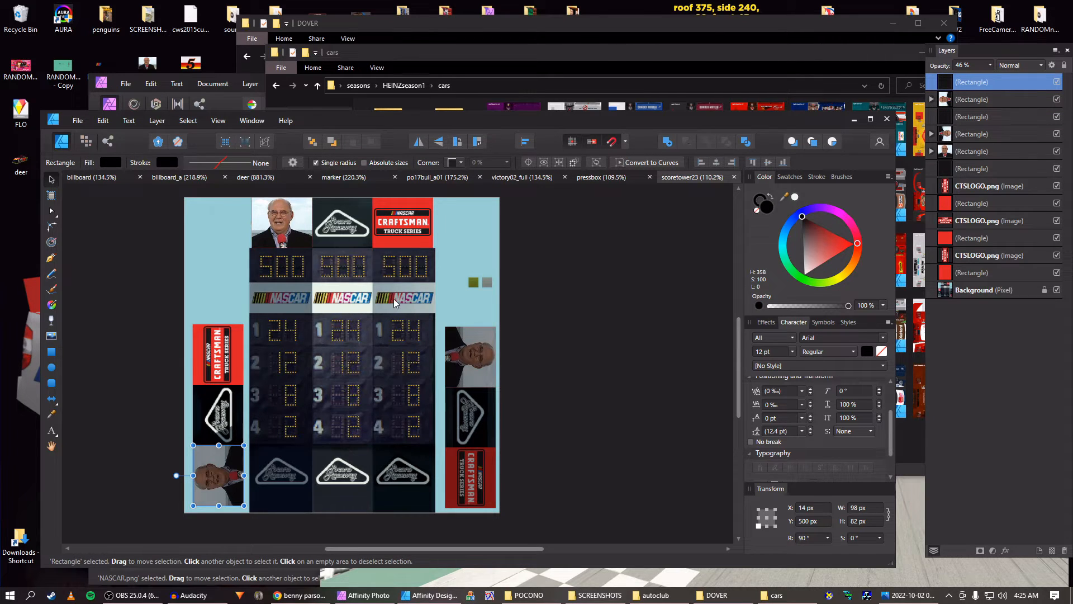
key(ctrl+v)
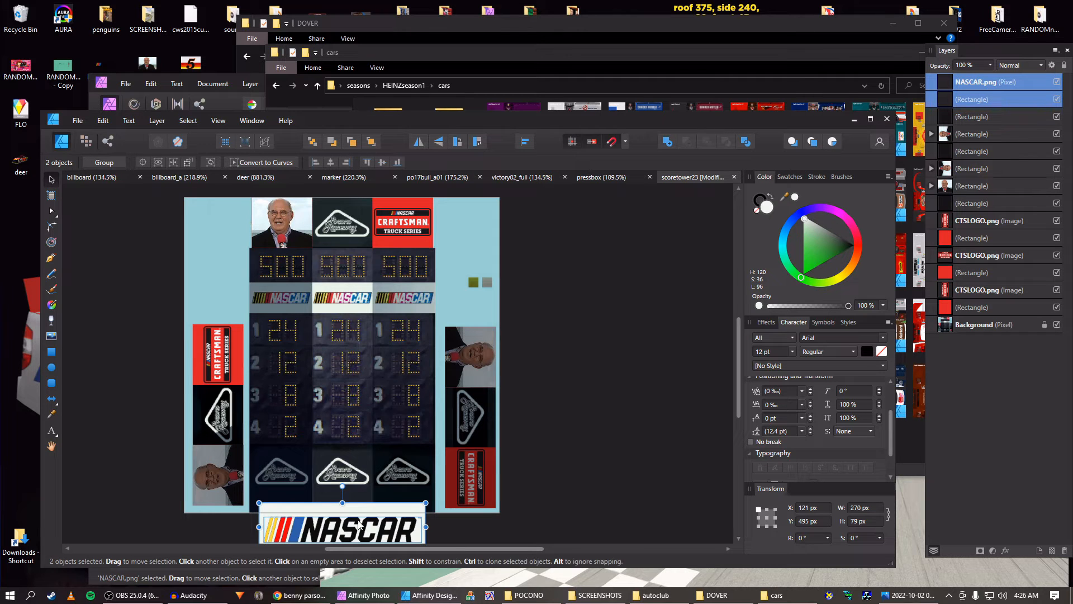
Scale the pasted logo and rectangle to 97 × 28.4 px at X 208.5 px, Y 150 px over the tower's middle NASCAR sign
drag(357, 530, 350, 304)
ctrl+scroll(351, 307, up, 4)
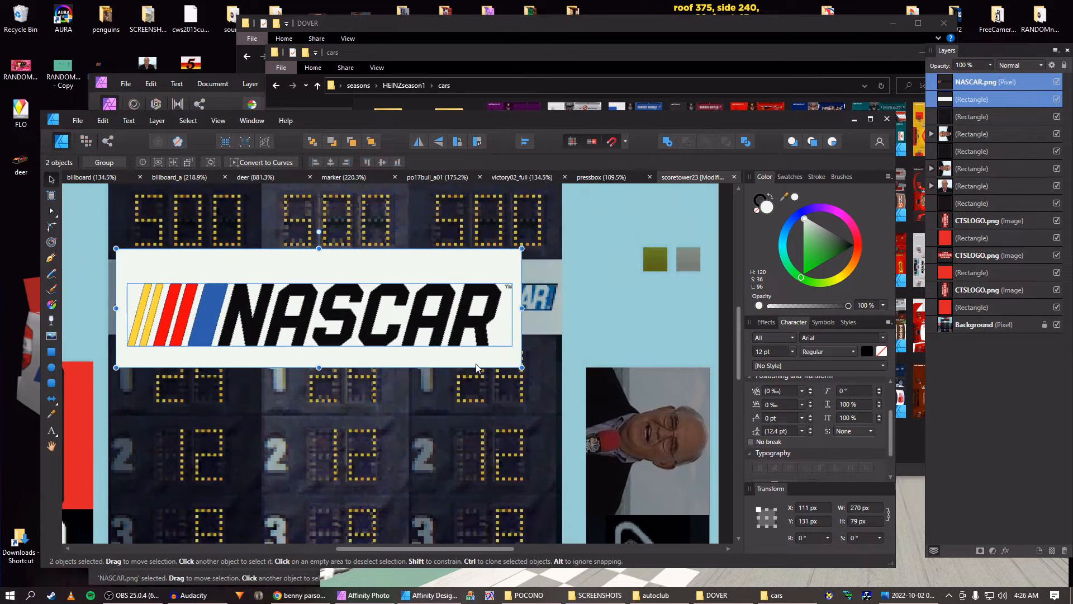
drag(522, 368, 357, 316)
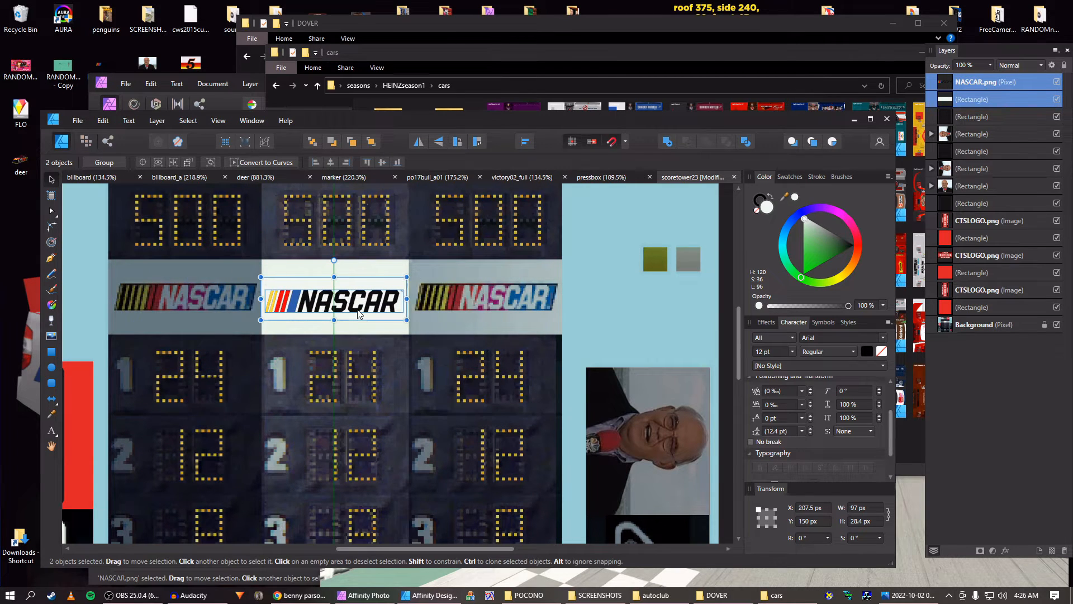
ctrl+scroll(364, 312, up, 3)
key(Right)
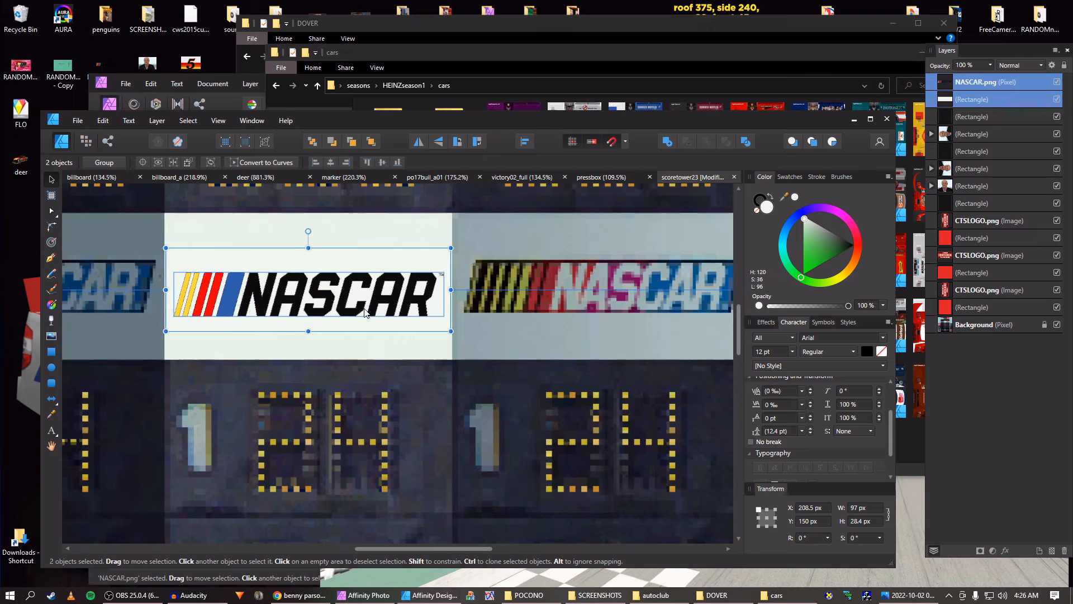
scroll(365, 312, down, 4)
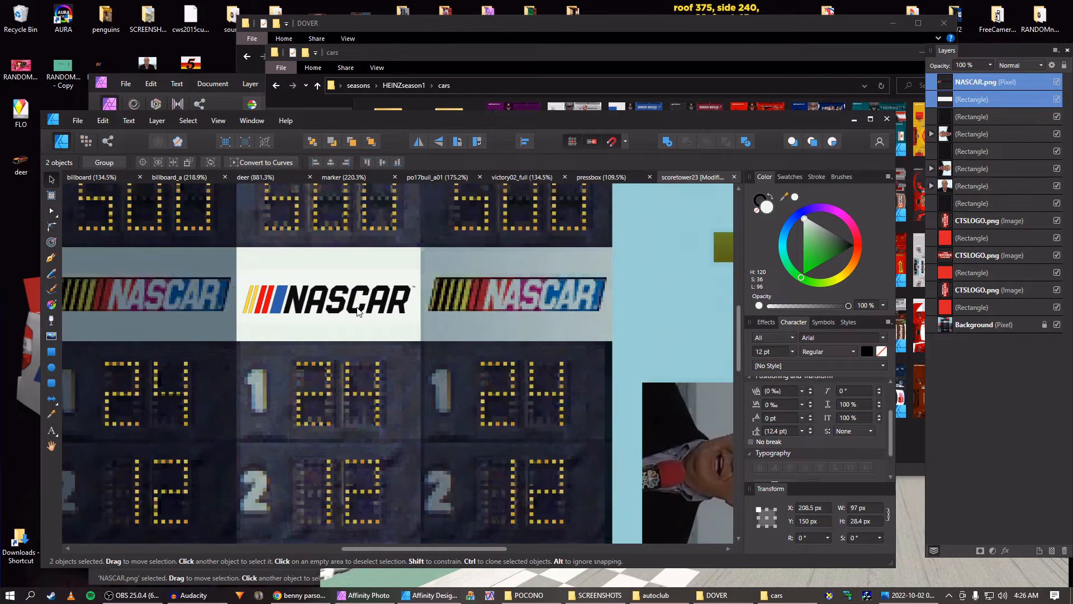
Stretch the white rectangle to 98 × 50.4 px at X 208 px, Y 138 px to fill the middle sign
scroll(360, 297, up, 5)
key(space)
click(342, 284)
drag(356, 277, 430, 212)
drag(429, 360, 430, 394)
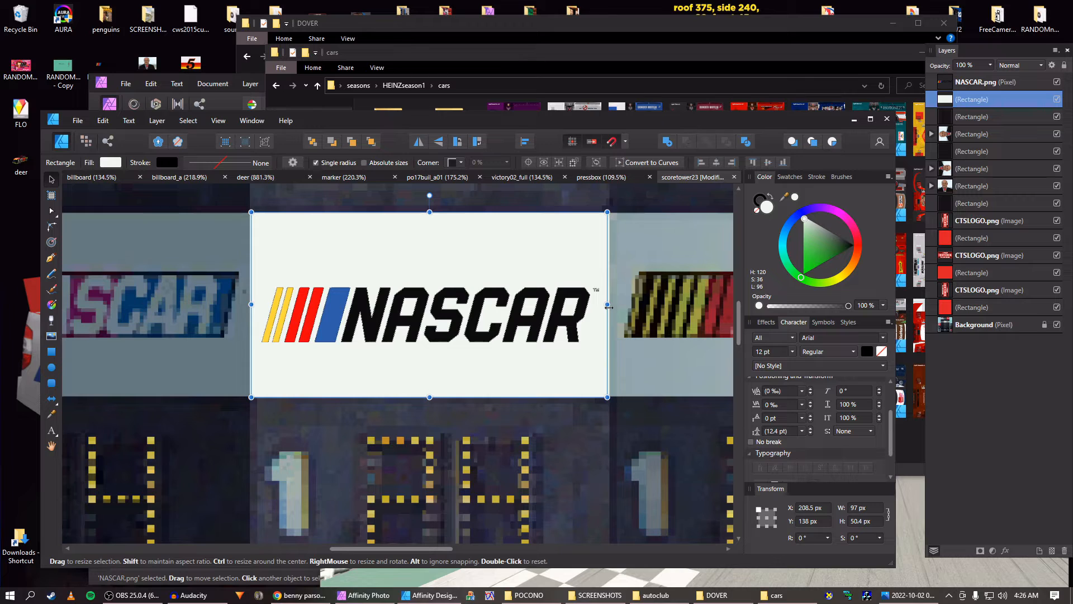
drag(613, 307, 617, 307)
drag(251, 308, 251, 312)
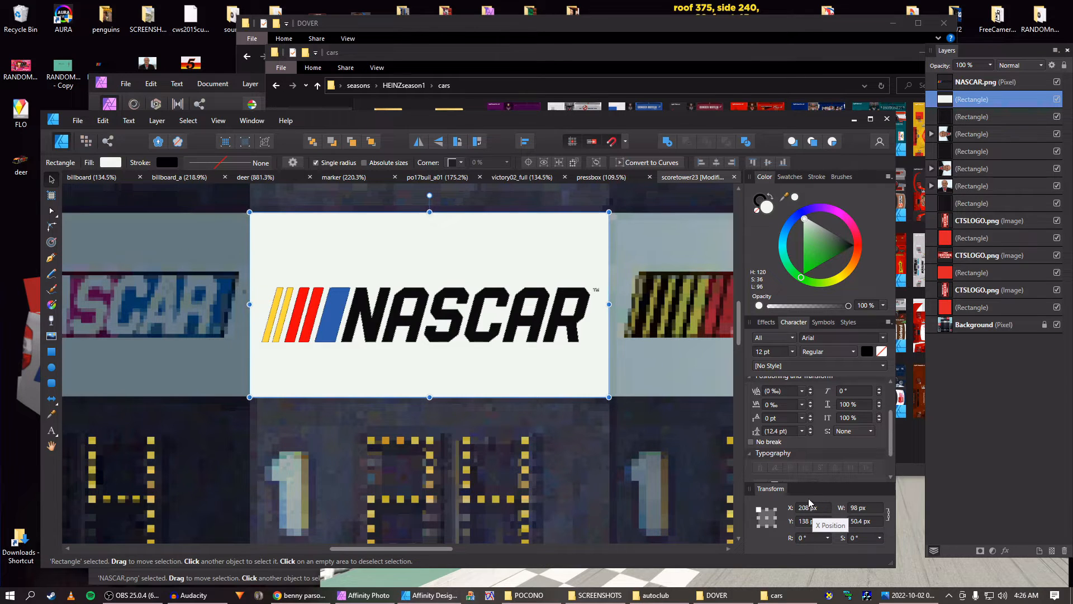
drag(611, 305, 610, 311)
Move the NASCAR logo to X 304.2 px, Y 155.3 px on the middle sign's white rectangle
scroll(524, 306, down, 3)
click(455, 316)
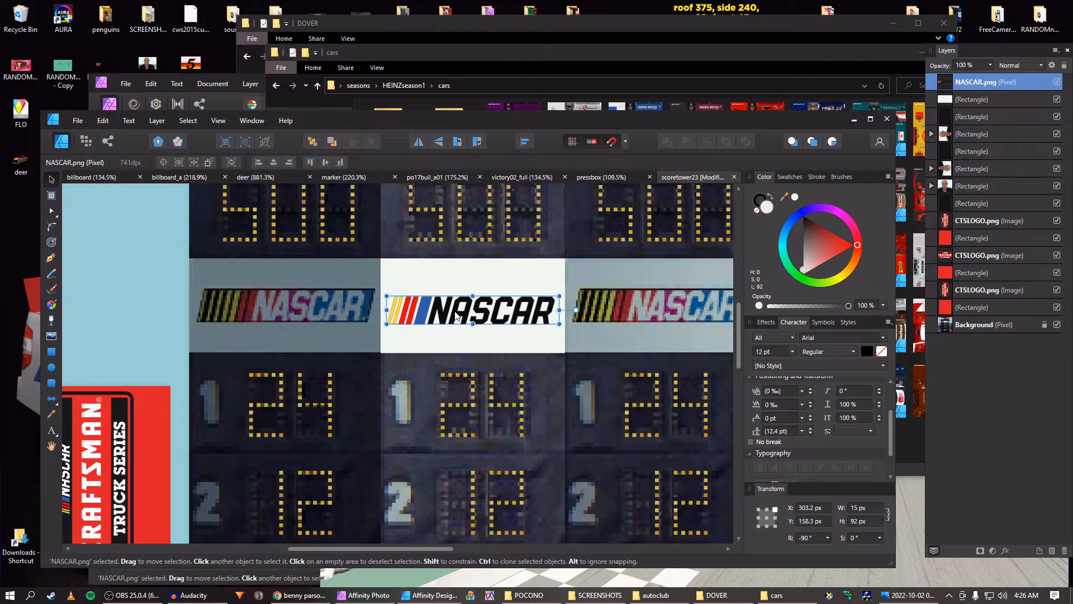
drag(455, 317, 456, 316)
scroll(456, 317, down, 3)
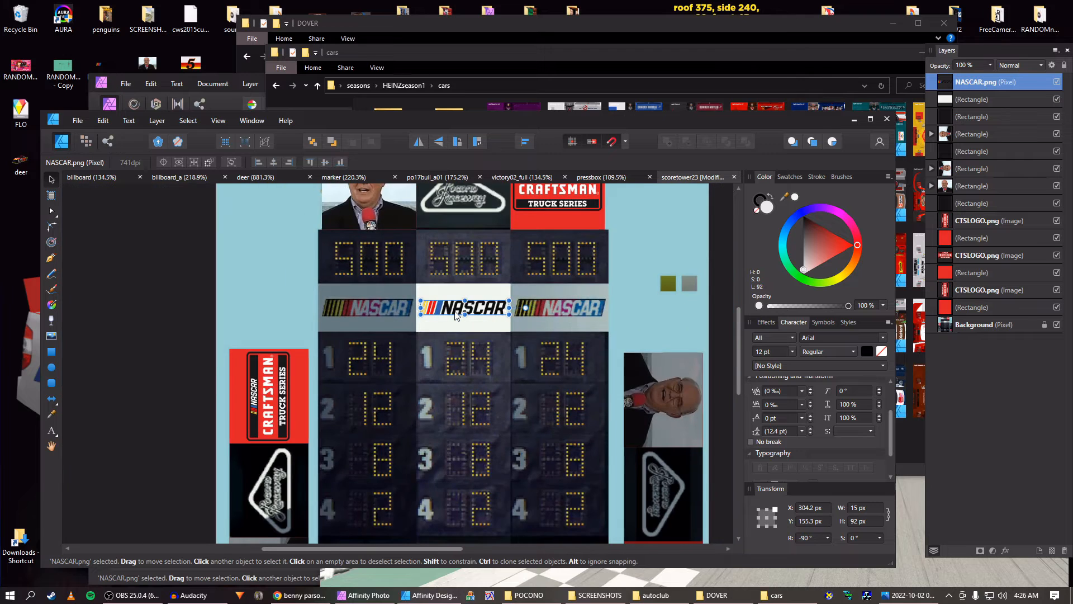
scroll(456, 316, up, 1)
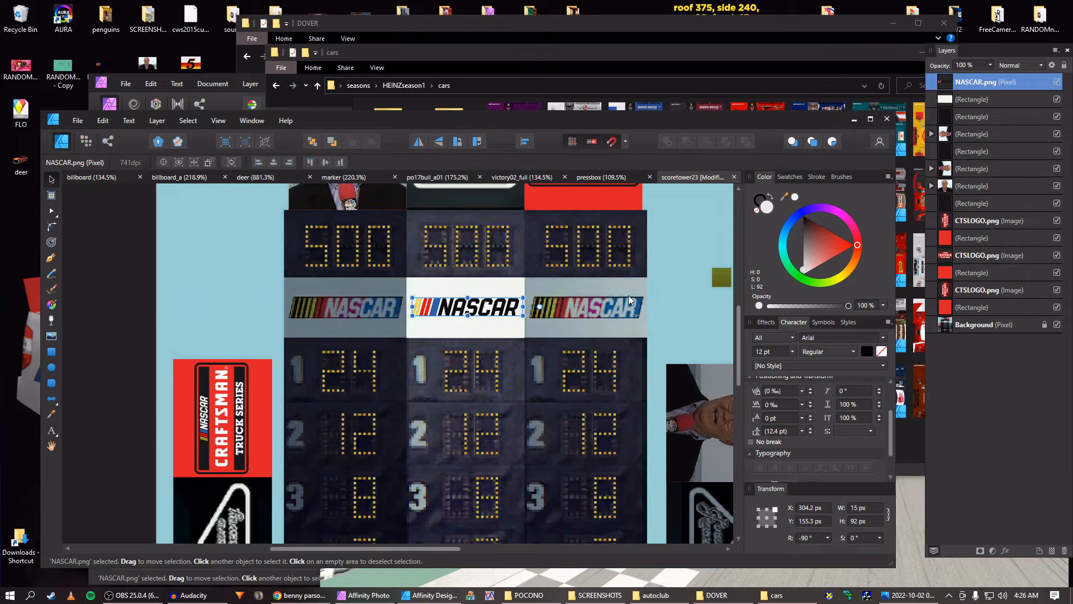
Duplicate the middle sign's logo and white rectangle and shift the copy to X 308 px over the old NASCAR sign to its right
shift+click(950, 99)
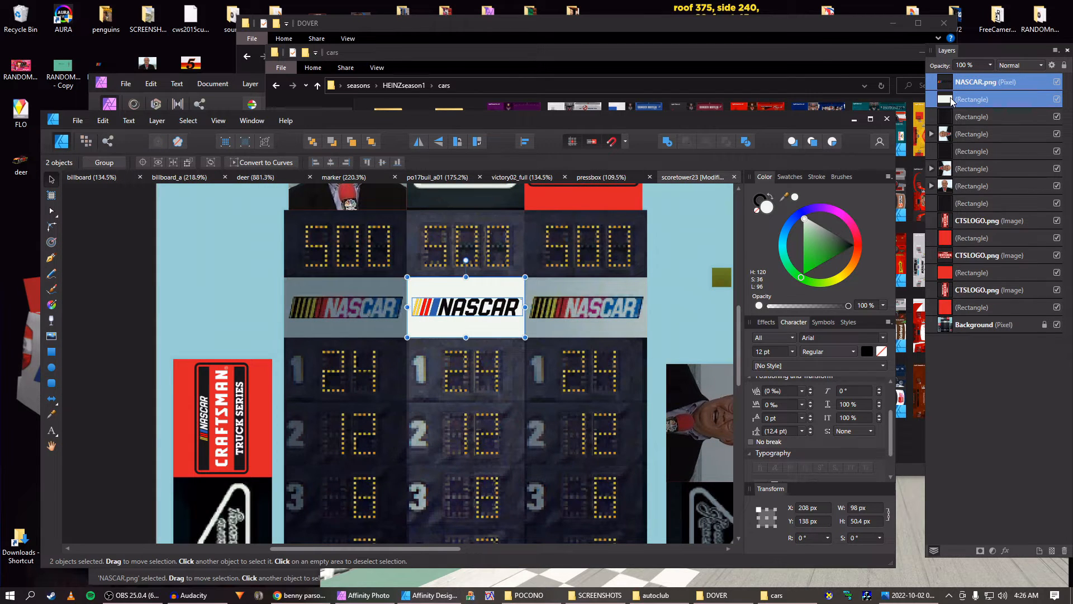
key(ctrl+j)
key(shift+Right)
key(shift+Right)
key(shift+Right)
key(shift+Right)
key(shift+Right)
key(shift+Right)
key(shift+Right)
key(shift+Right)
key(shift+Right)
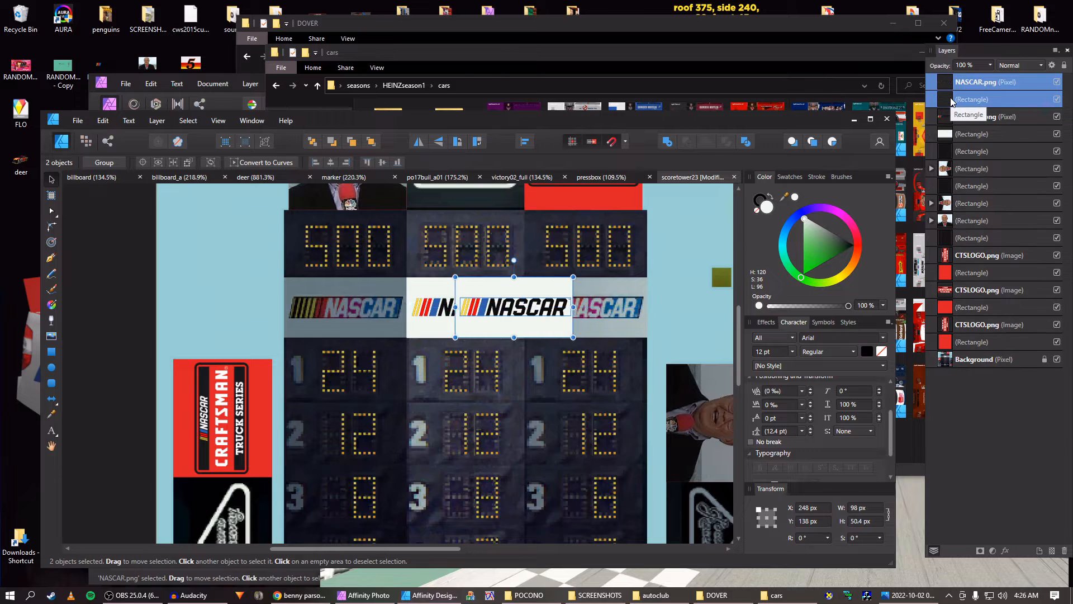
key(shift+Right)
Nudge the duplicated NASCAR sign to X 306 px so it meets the edge of the middle sign
scroll(601, 277, up, 5)
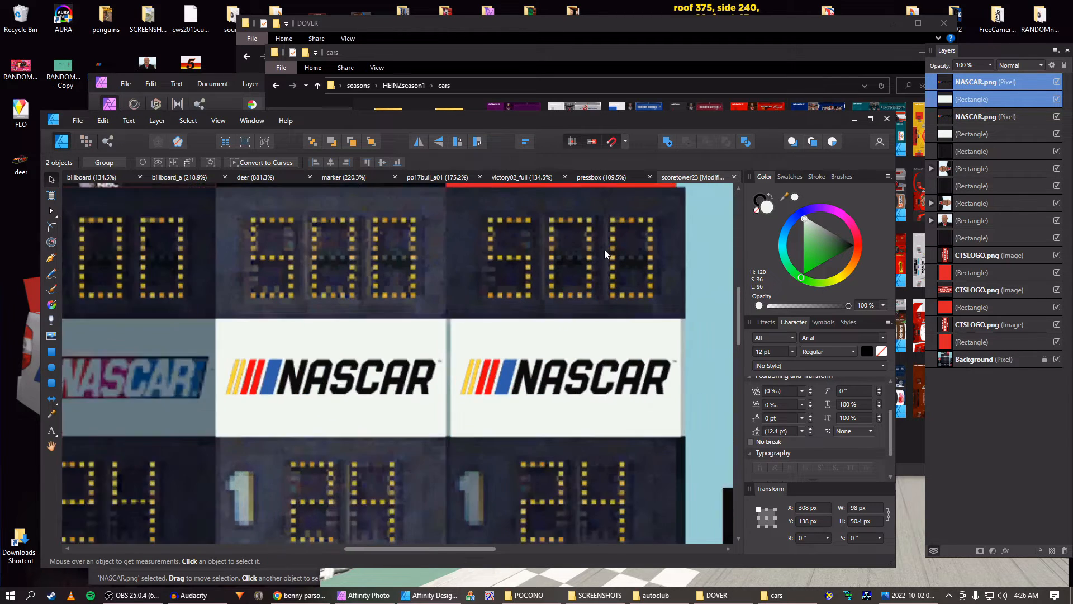
scroll(601, 272, down, 1)
scroll(591, 281, up, 1)
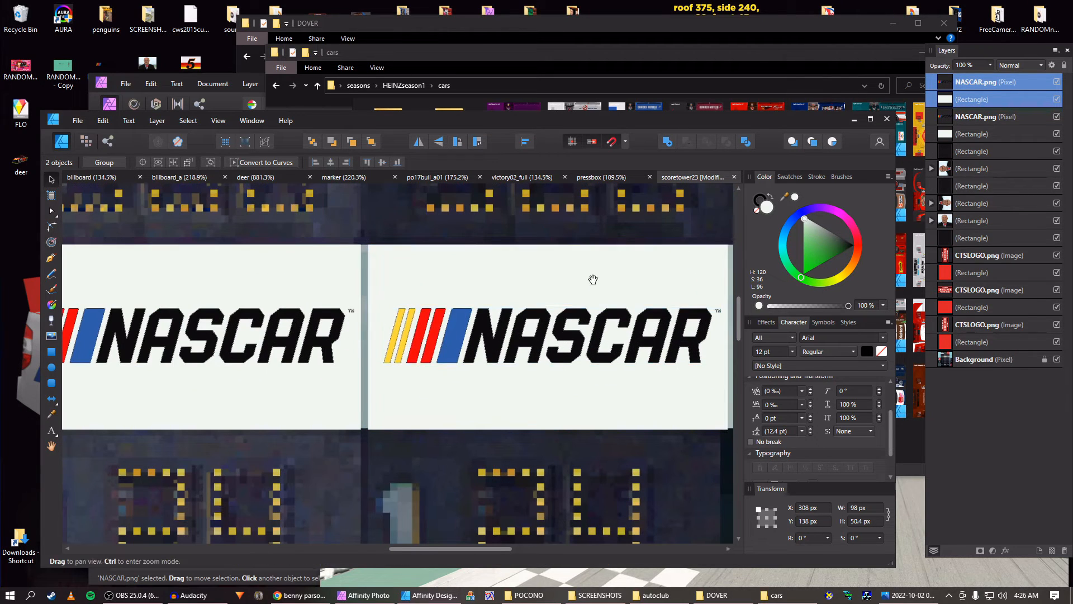
drag(594, 278, 499, 271)
key(Right)
key(Right)
key(Right)
key(Right)
key(Right)
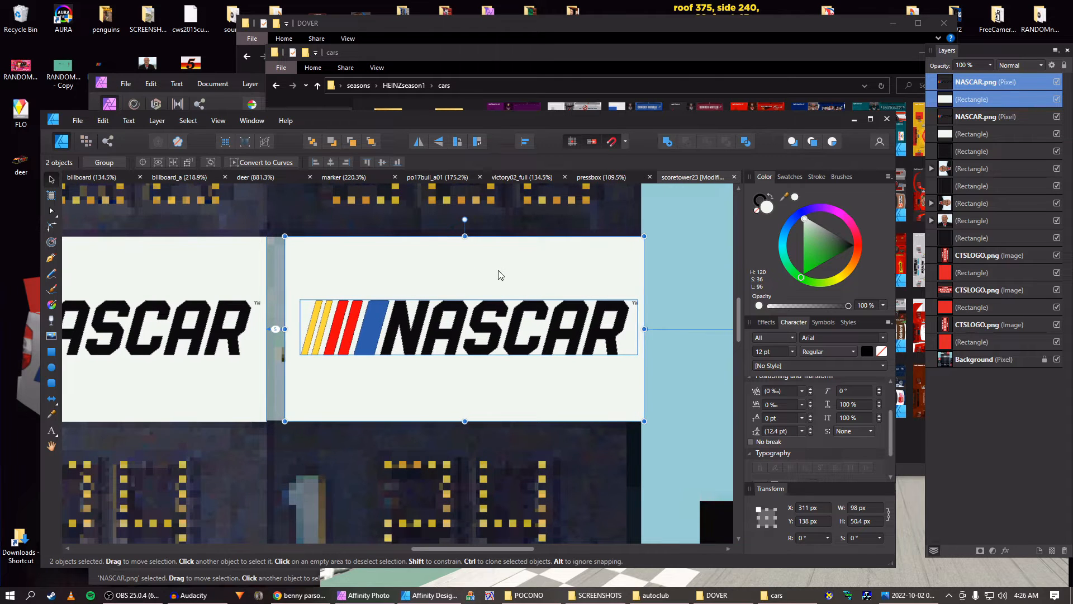
key(Left)
key(Left)
key(Left)
key(Left)
key(Left)
key(Left)
key(Left)
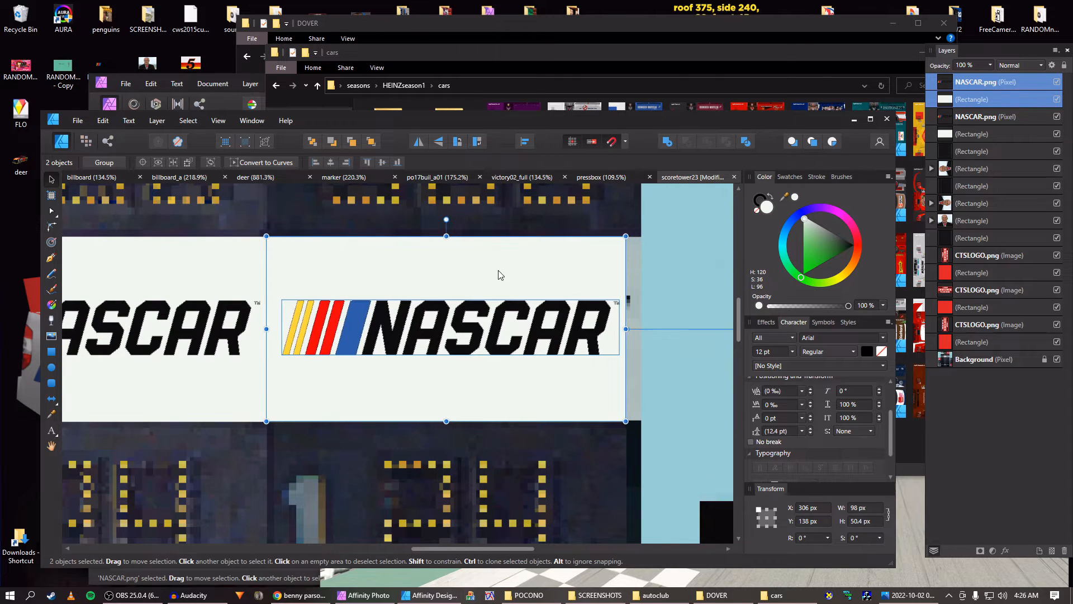
Widen the duplicated sign's white rectangle to 102 px and shift its logo right to X 404.2 px
click(546, 278)
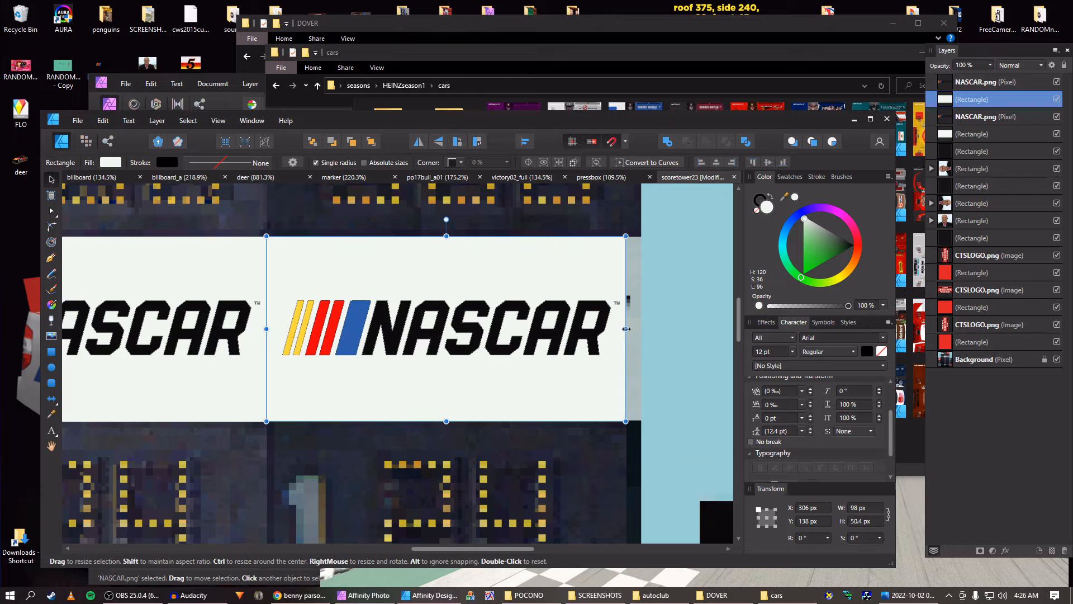
drag(625, 328, 641, 328)
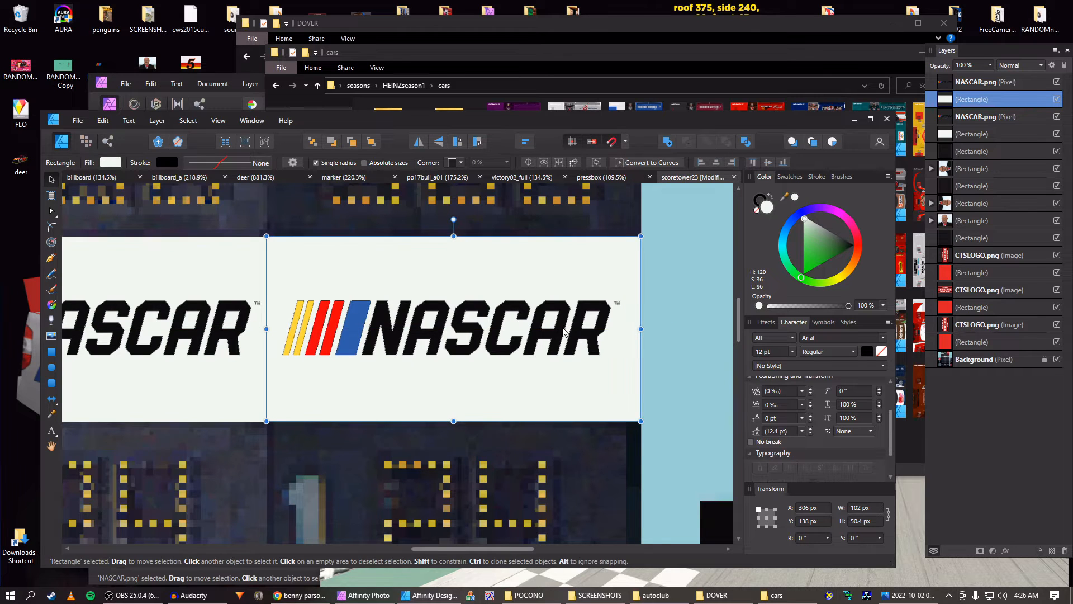
click(563, 329)
key(Right)
key(Right)
scroll(556, 331, down, 4)
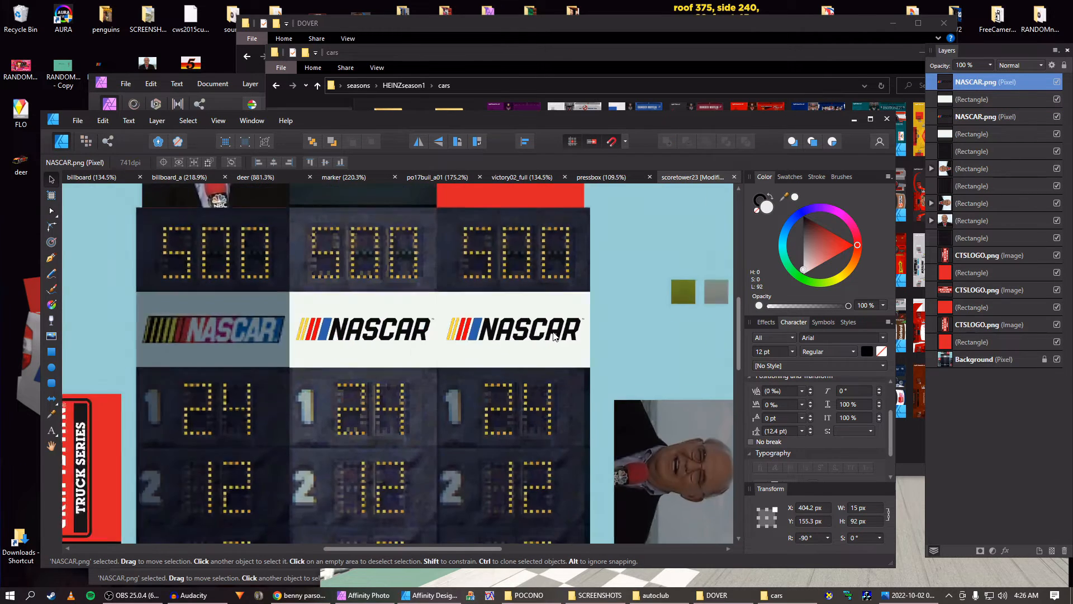
Duplicate the NASCAR logo and white rectangle of the sign farthest right and shift the copy to X 106 px over the remaining old NASCAR sign
scroll(554, 336, down, 3)
scroll(541, 320, up, 2)
shift+click(557, 306)
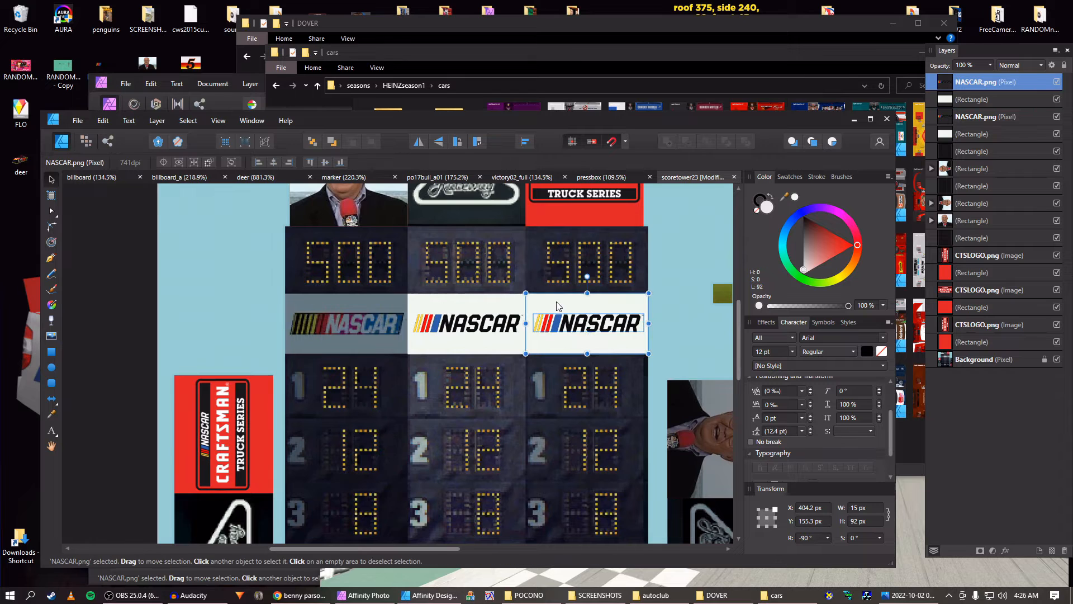
key(ctrl+j)
key(shift+Left)
key(shift+Left)
key(shift+Left)
key(shift+Left)
key(shift+Left)
key(shift+Left)
key(shift+Left)
key(shift+Left)
key(shift+Left)
key(shift+Left)
key(shift+Left)
key(shift+Left)
key(shift+Left)
key(shift+Left)
key(shift+Left)
key(shift+Left)
key(shift+Left)
key(shift+Left)
key(shift+Left)
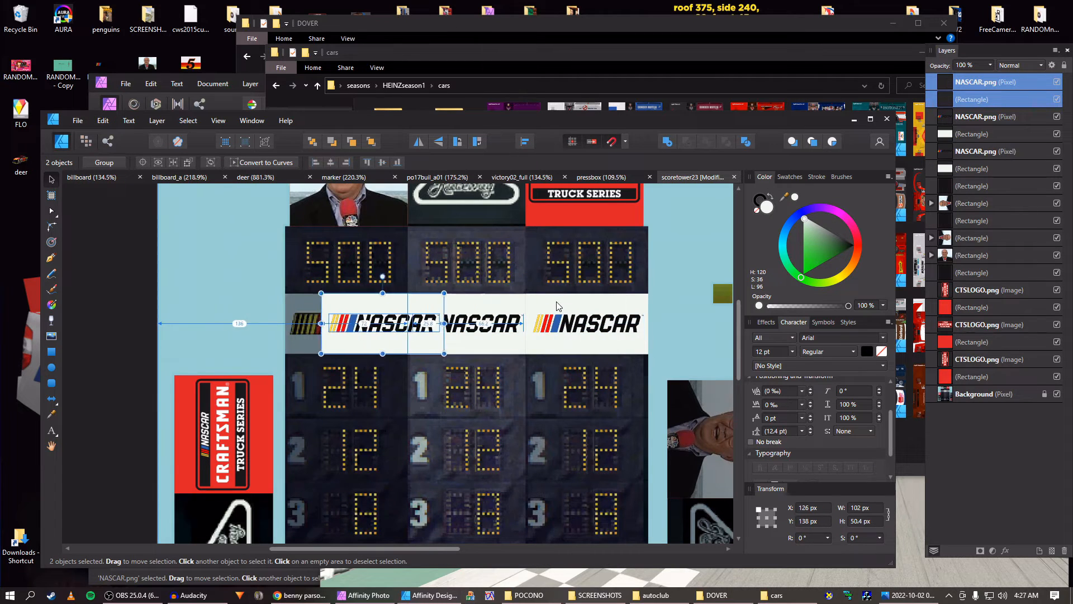
scroll(554, 306, up, 4)
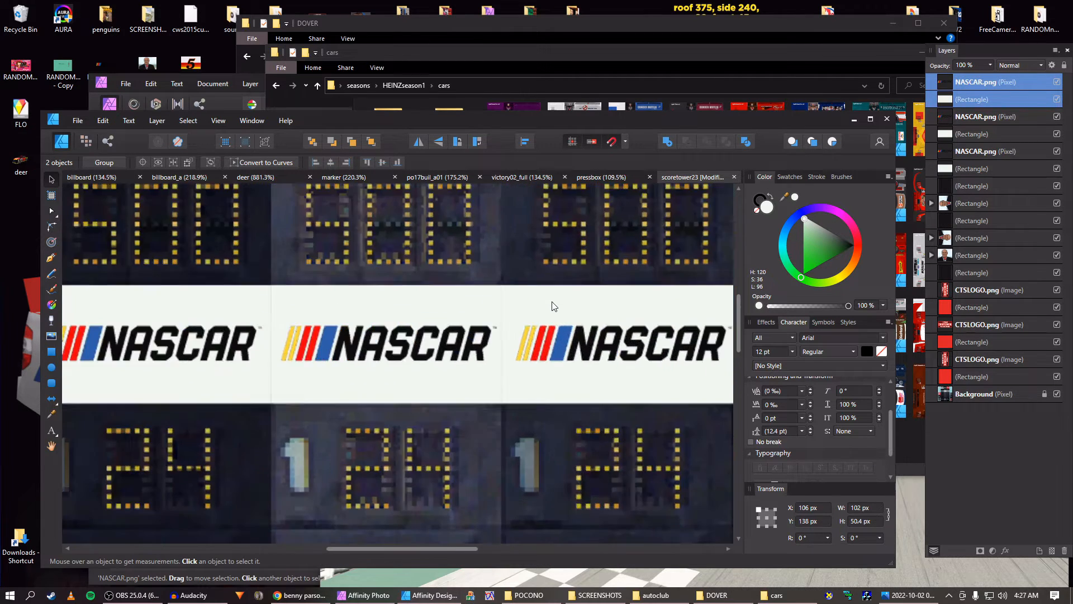
drag(224, 325, 744, 342)
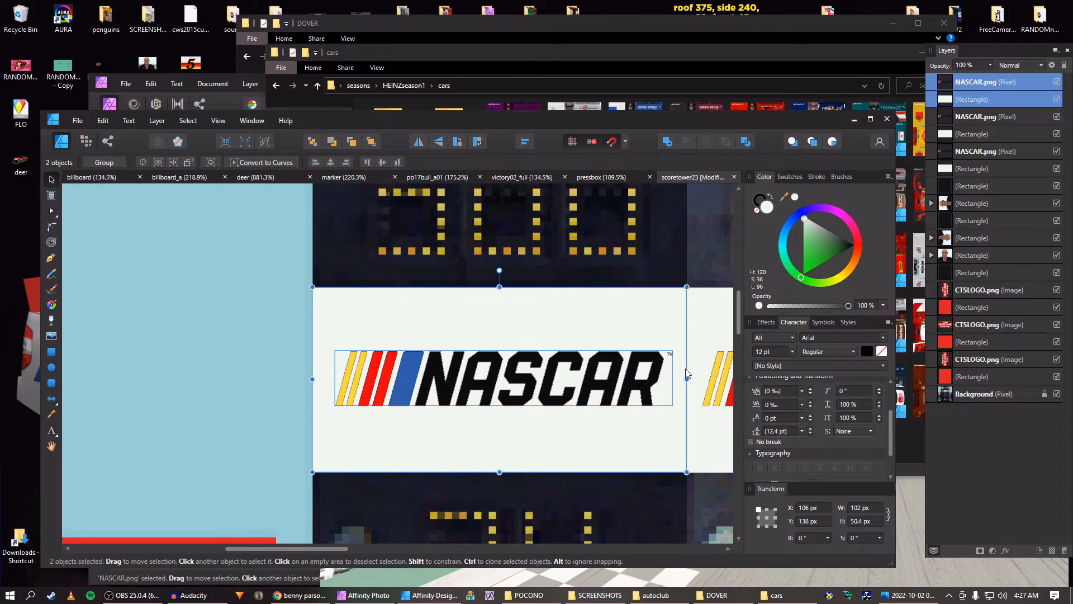
key(Down)
key(Up)
scroll(687, 374, down, 5)
drag(645, 362, 380, 297)
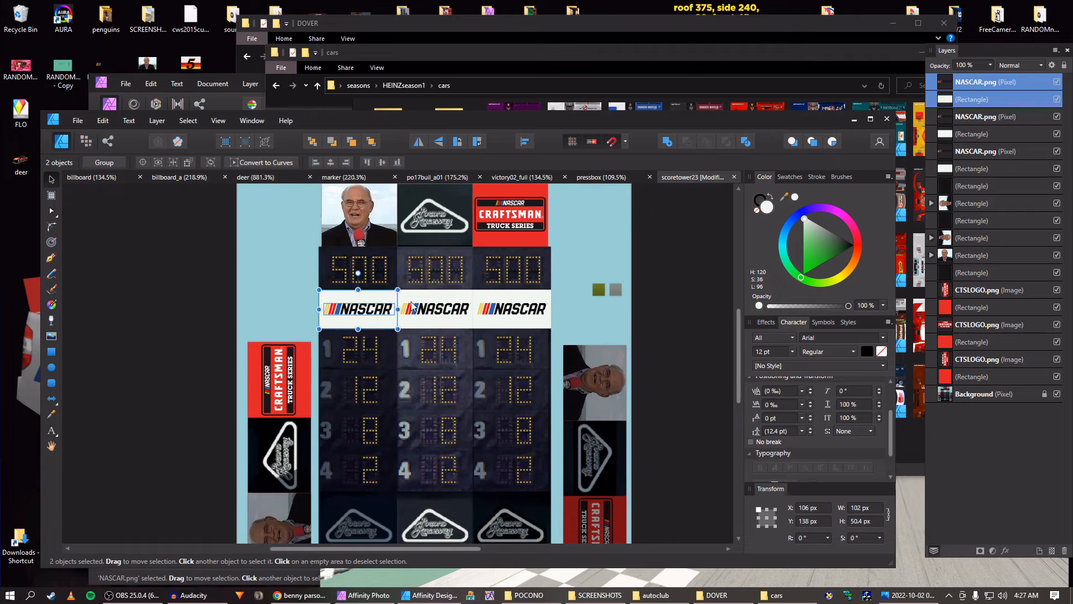
Compare the three new NASCAR signs with the old ones beneath by shifting them down to Y 178 px and back to Y 138 px
shift+click(976, 173)
key(shift+Down)
key(shift+Down)
key(shift+Down)
key(shift+Down)
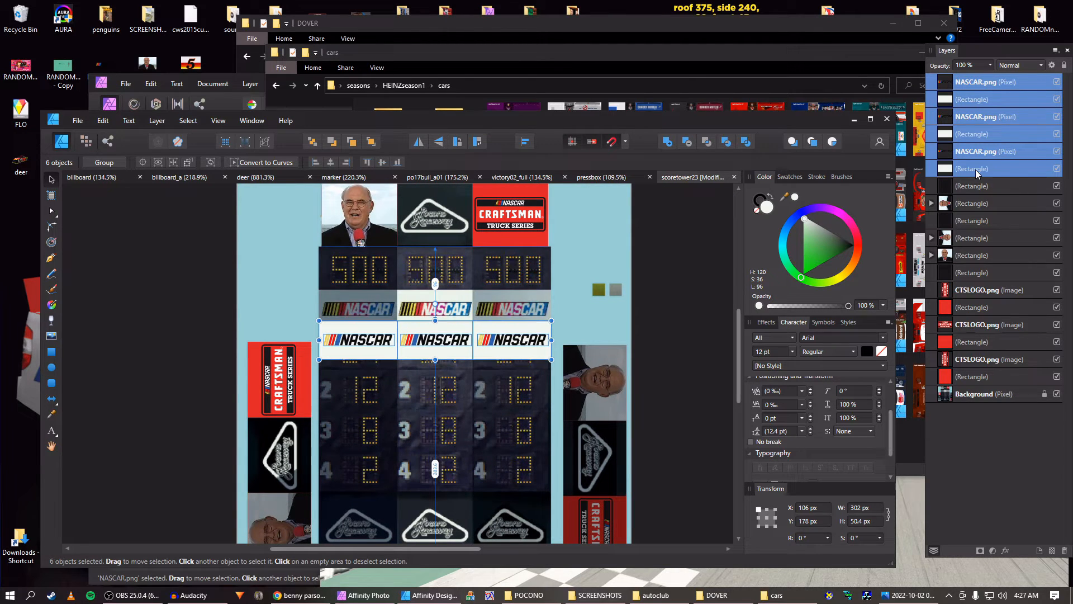
key(shift+Up)
key(shift+Up)
key(shift+Up)
key(shift+Up)
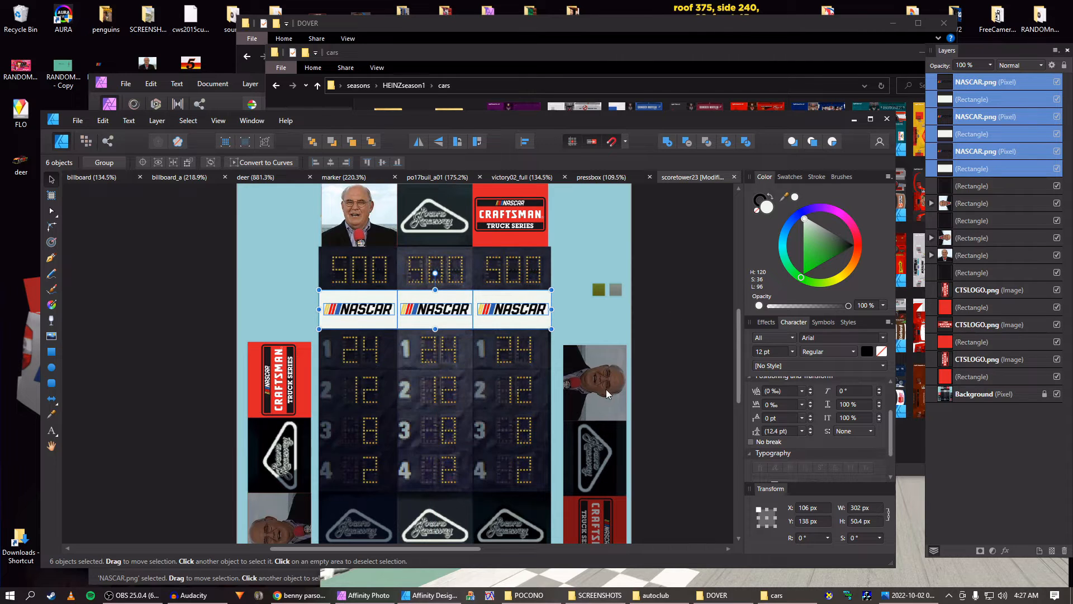
key(shift+Down)
key(shift+Down)
key(shift+Down)
key(shift+Down)
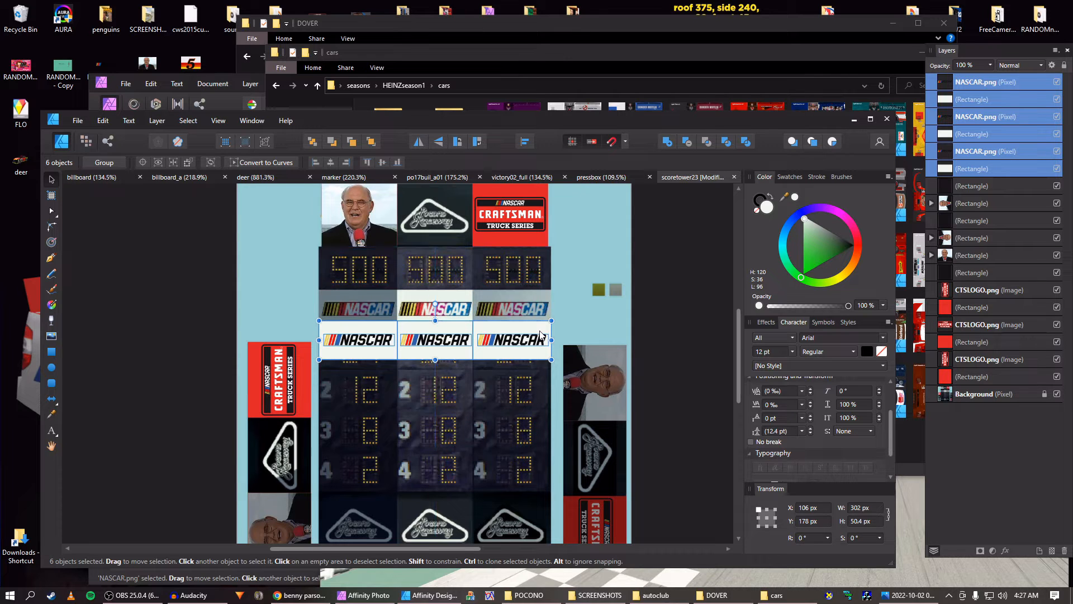
key(shift+Up)
key(shift+Up)
key(shift+Up)
key(shift+Up)
Duplicate the right NASCAR sign's white rectangle, bring it above the logo, fill it black and set its opacity to 25 %
scroll(540, 336, up, 3)
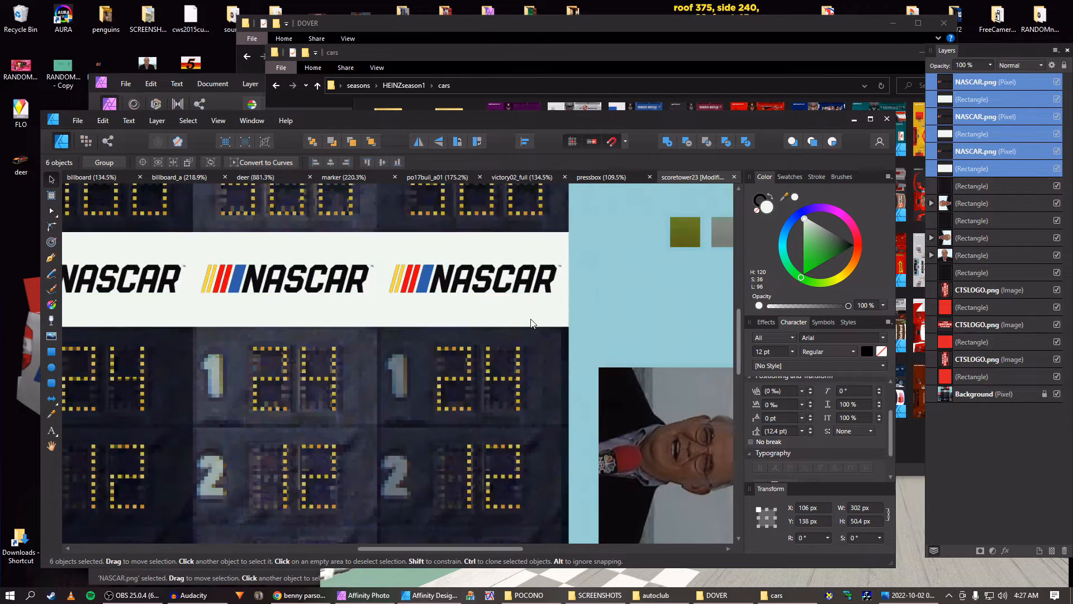
click(962, 134)
key(ctrl+j)
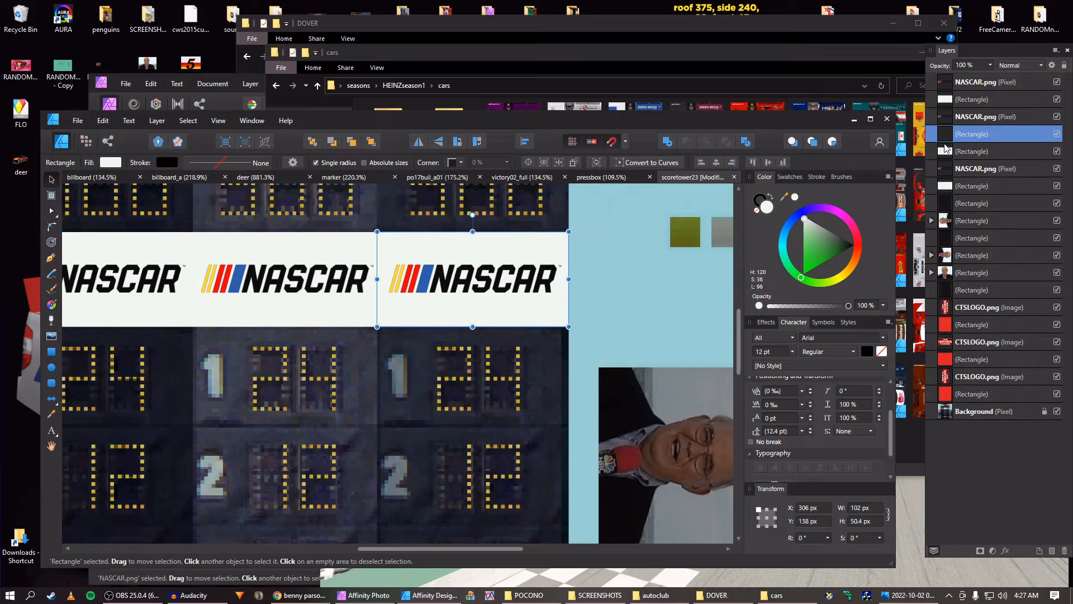
drag(939, 83, 939, 78)
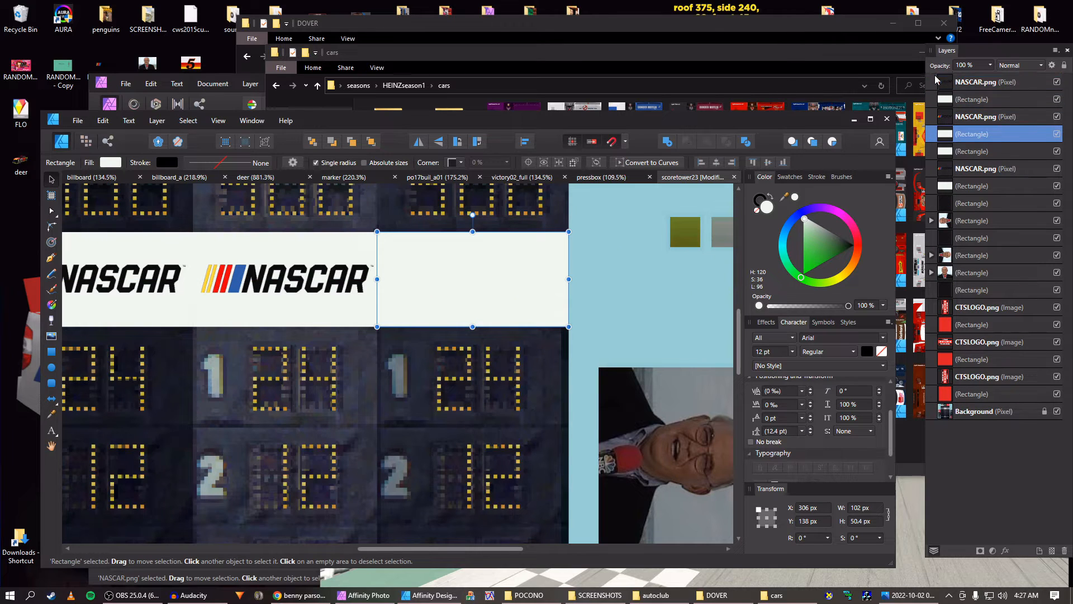
drag(829, 239, 853, 245)
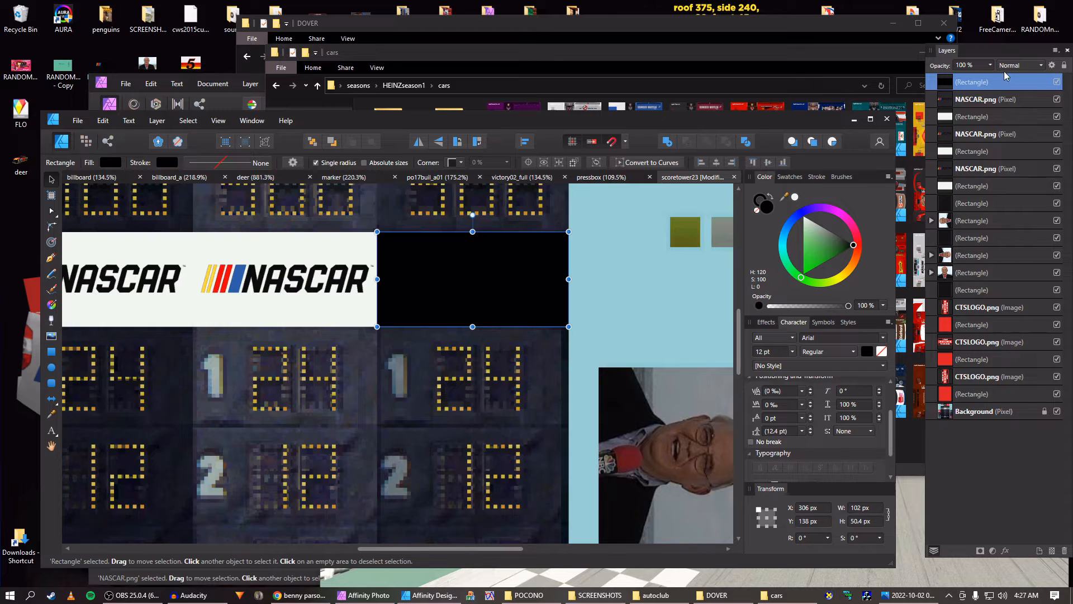
drag(991, 66, 933, 80)
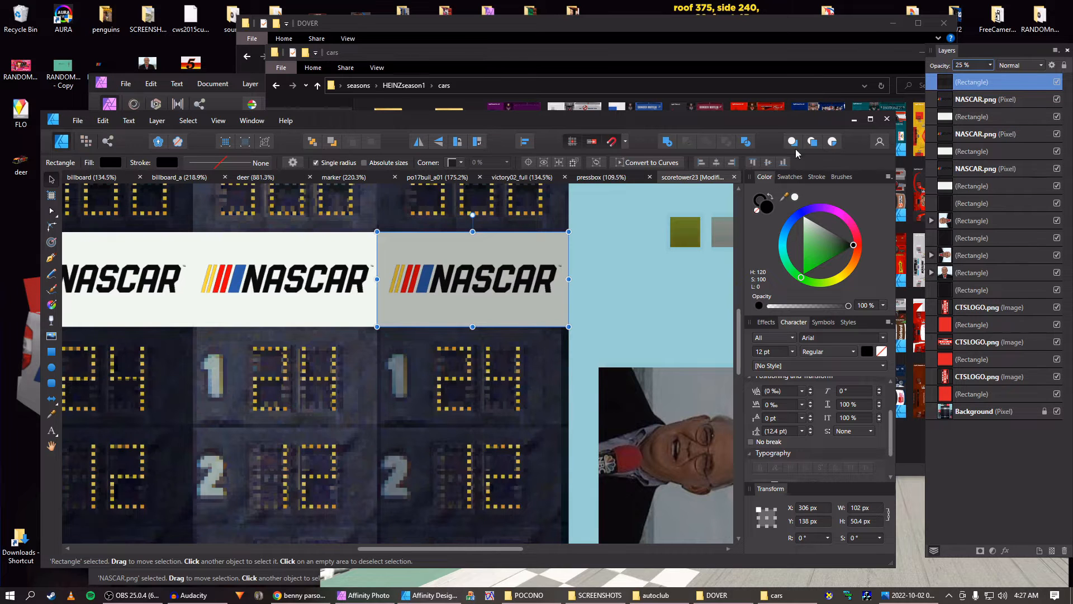
Duplicate the black shading rectangle and shift the copy to X 106 px over the left NASCAR sign
key(ctrl+j)
drag(410, 280, 601, 291)
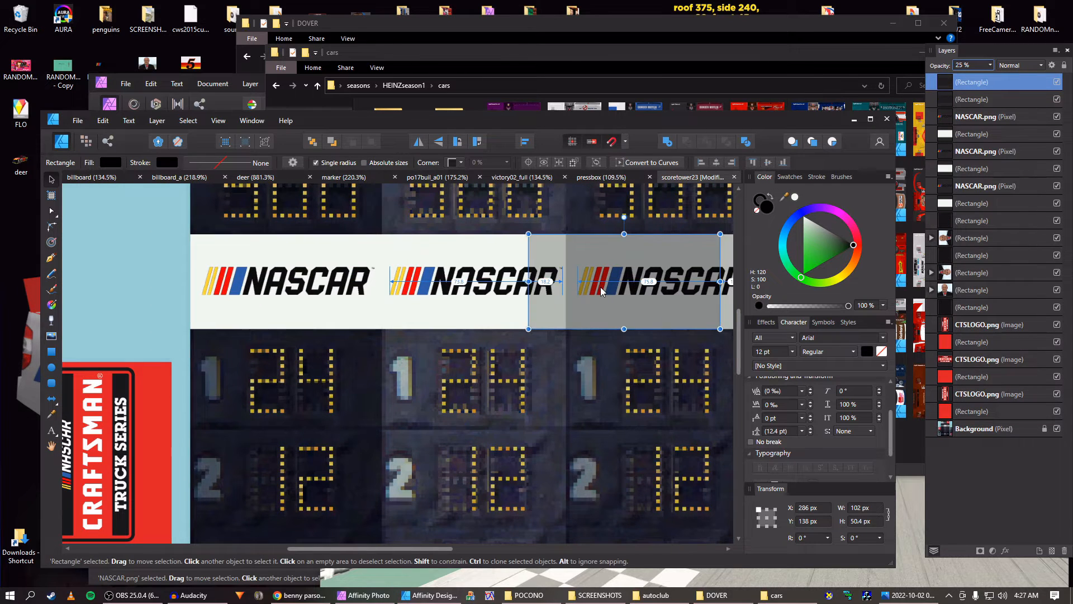
key(shift+Left)
key(shift+Left)
key(shift+Left)
key(shift+Left)
key(shift+Left)
key(shift+Left)
key(shift+Left)
key(shift+Left)
key(shift+Left)
key(shift+Left)
key(shift+Left)
key(shift+Left)
key(shift+Left)
key(shift+Left)
key(shift+Left)
key(shift+Left)
key(shift+Left)
key(shift+Left)
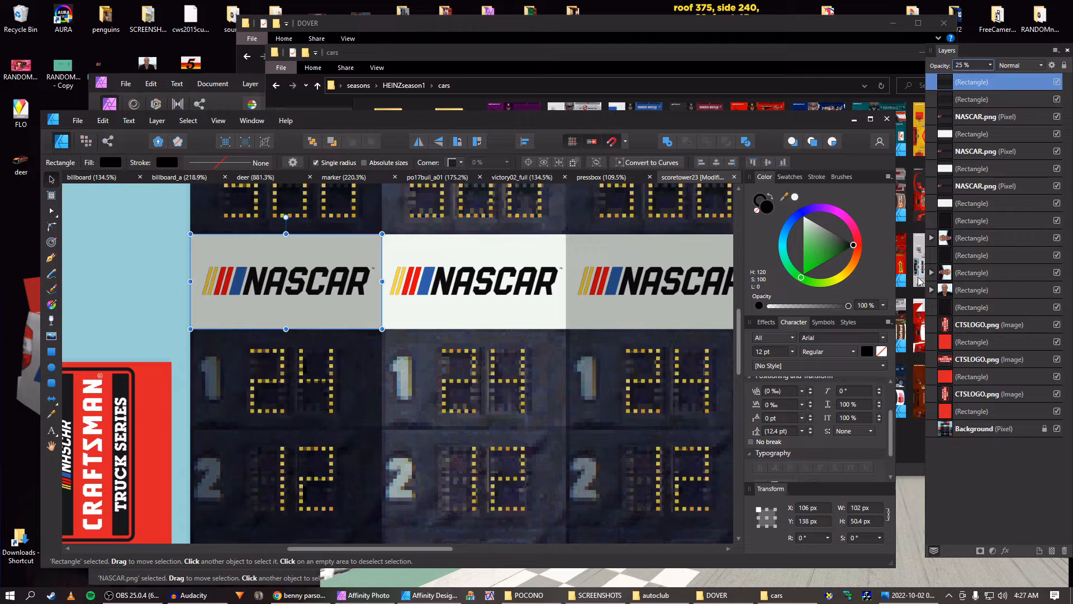
Set the left sign's shading rectangle to 50 % opacity and deselect it
click(992, 65)
drag(993, 78, 1012, 82)
scroll(433, 306, down, 5)
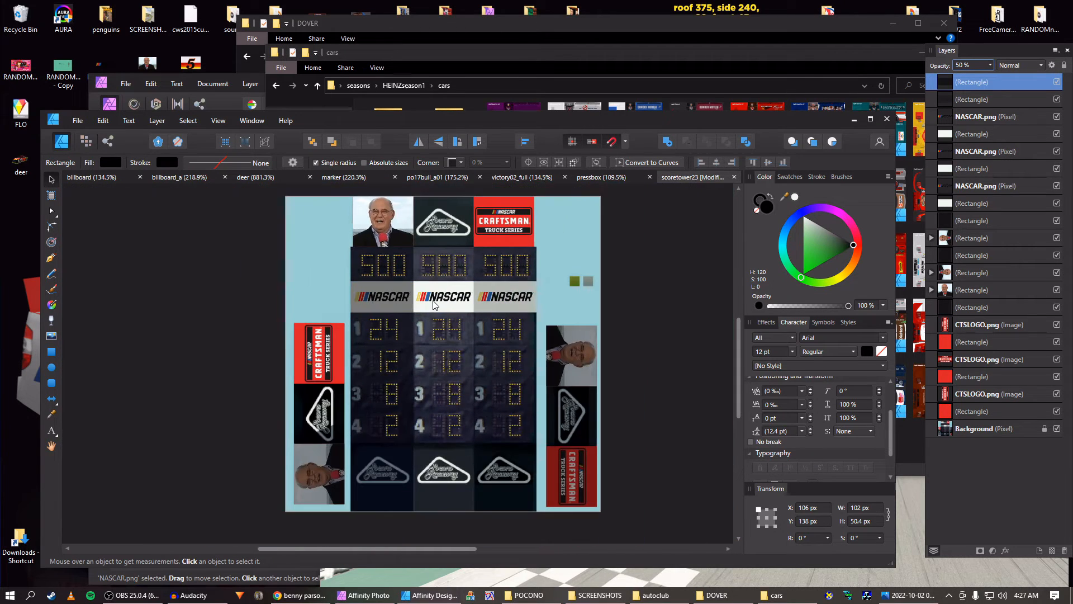
scroll(436, 305, down, 2)
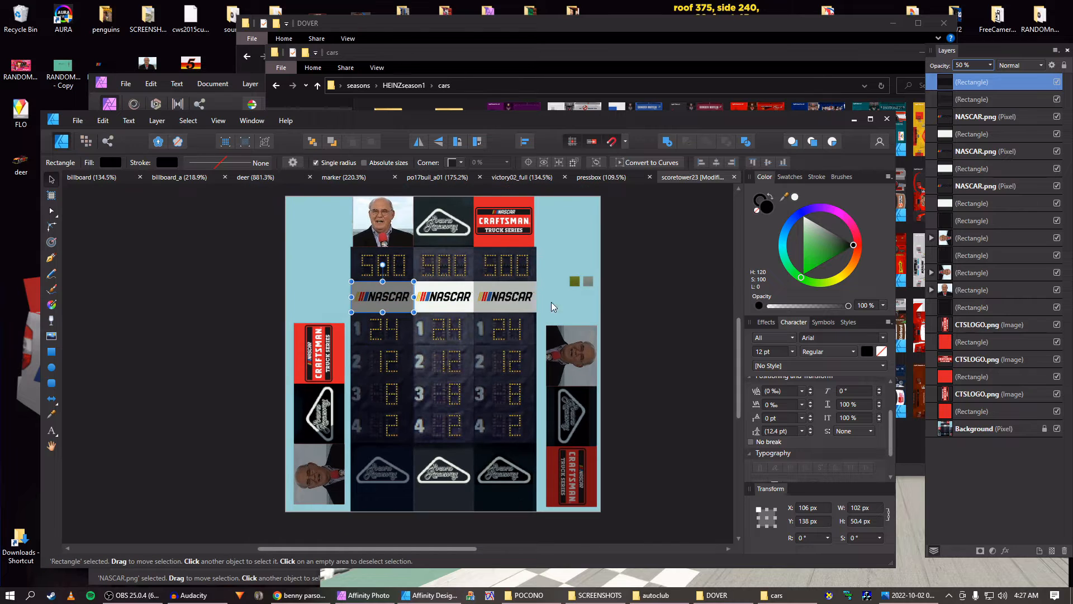
click(649, 305)
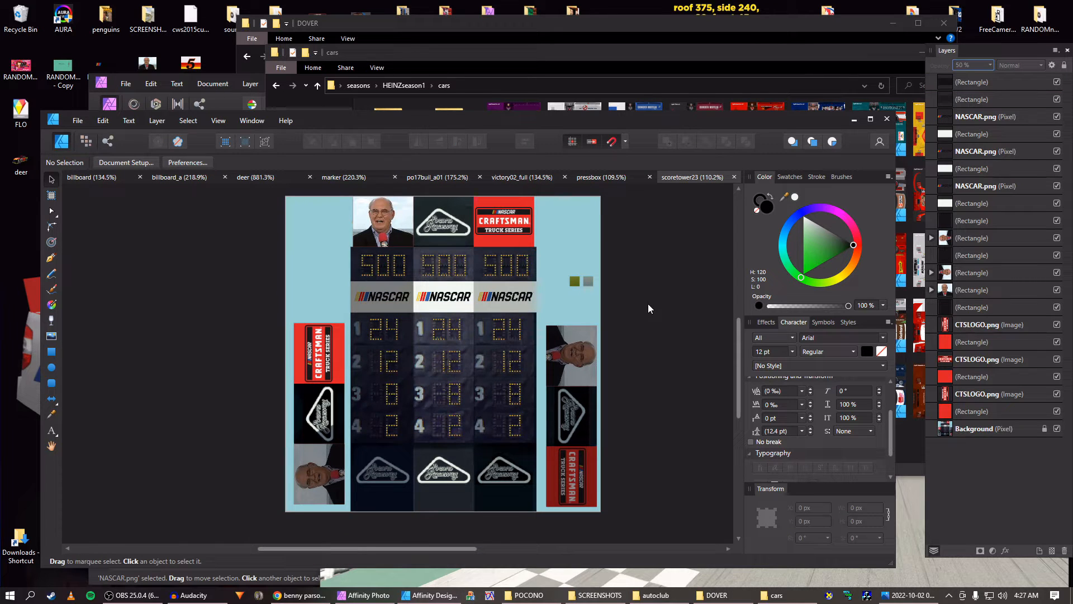
Open startbox.bmp from the POCONO folder in Affinity Designer and dismiss the assigned profile notice
click(558, 593)
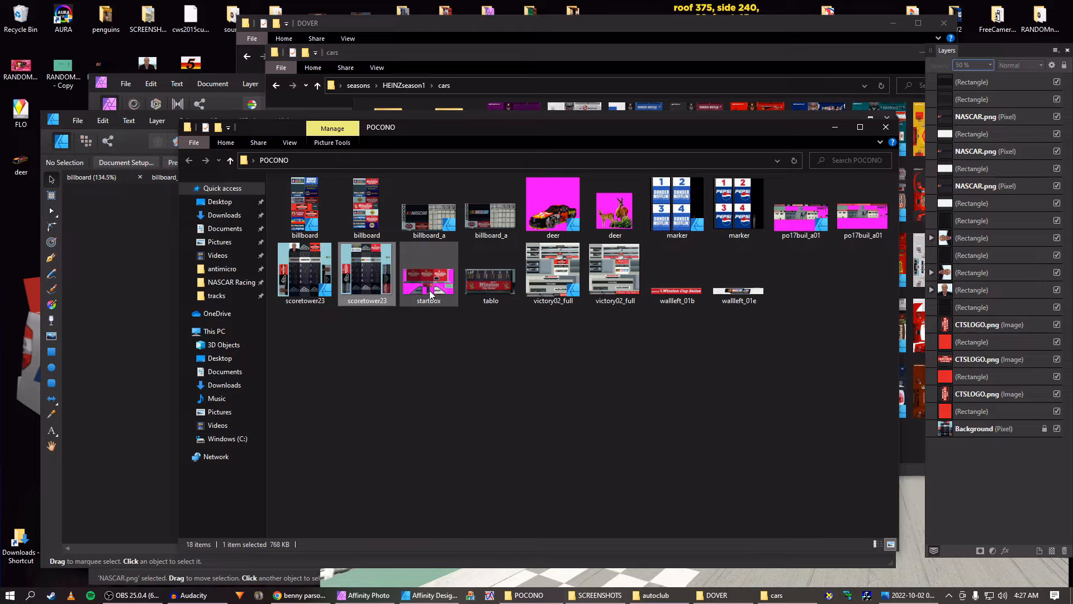
mouse_move(430, 292)
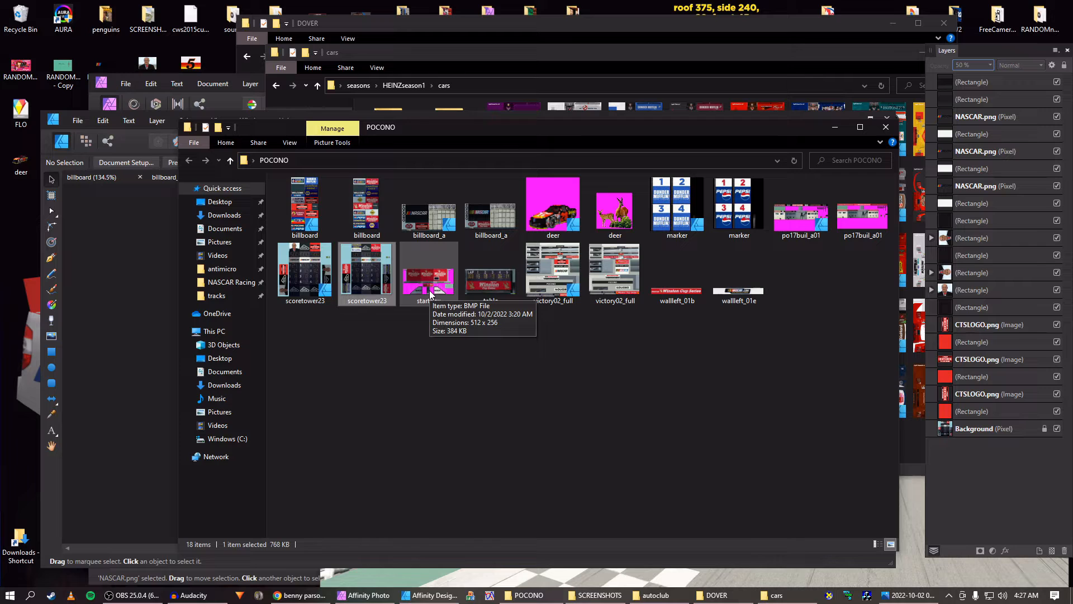
drag(431, 292, 91, 180)
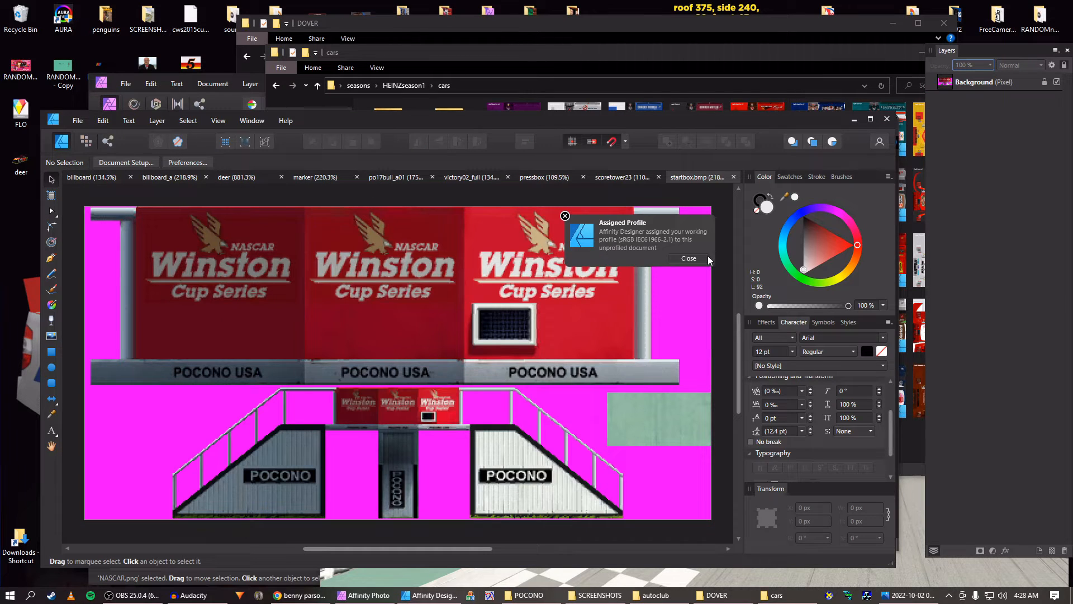
click(708, 259)
Outline the white-framed window on the brightest Winston Cup Series panel with the Pen tool as a closed 54 × 35 px curve at X 316, Y 79 px
scroll(482, 304, up, 3)
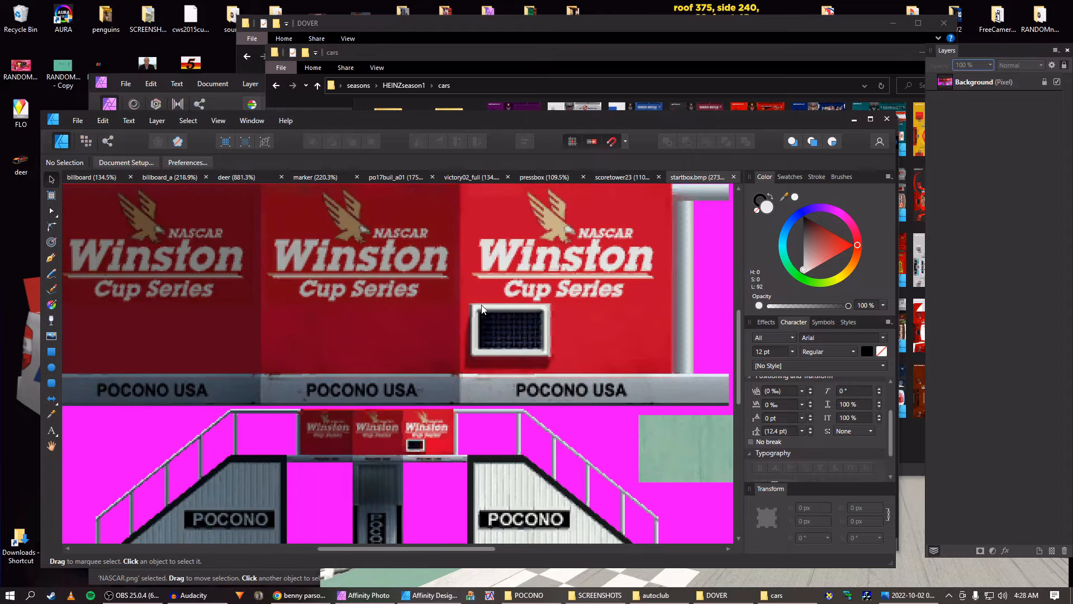
scroll(482, 306, up, 2)
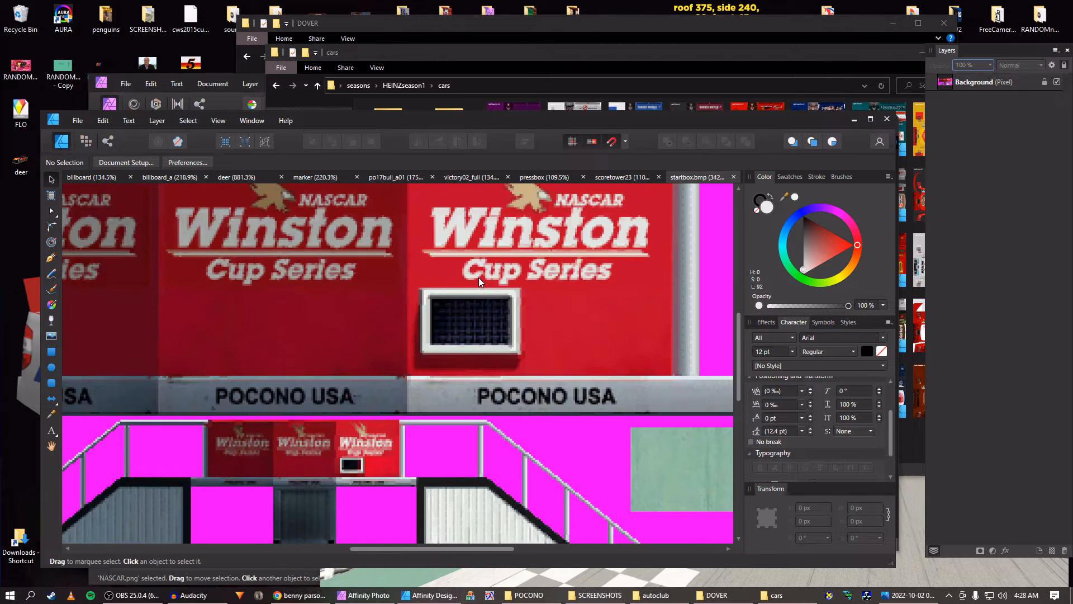
scroll(505, 287, up, 1)
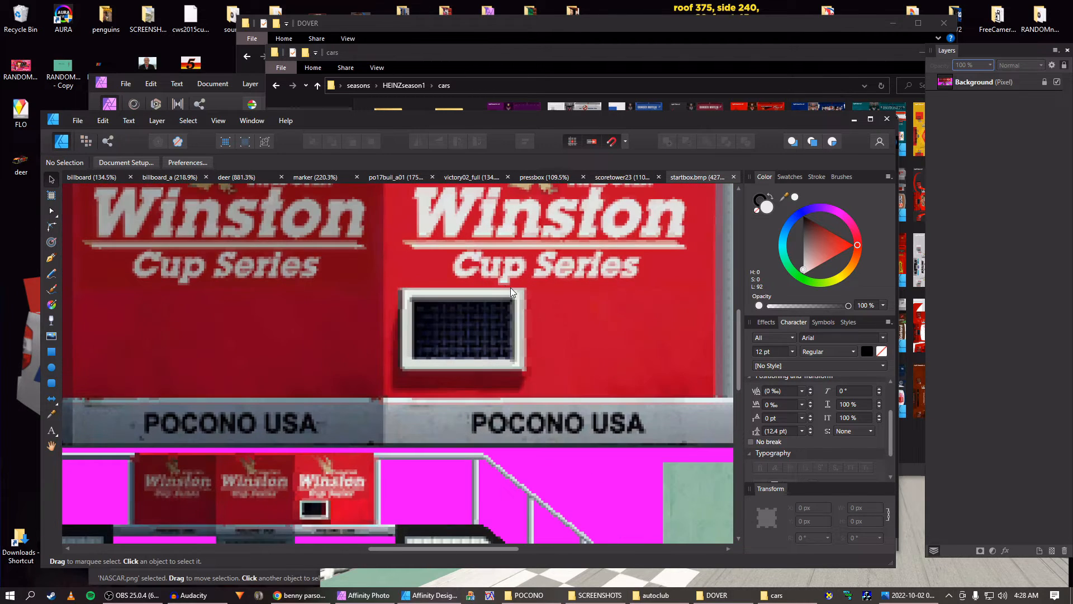
scroll(512, 287, down, 1)
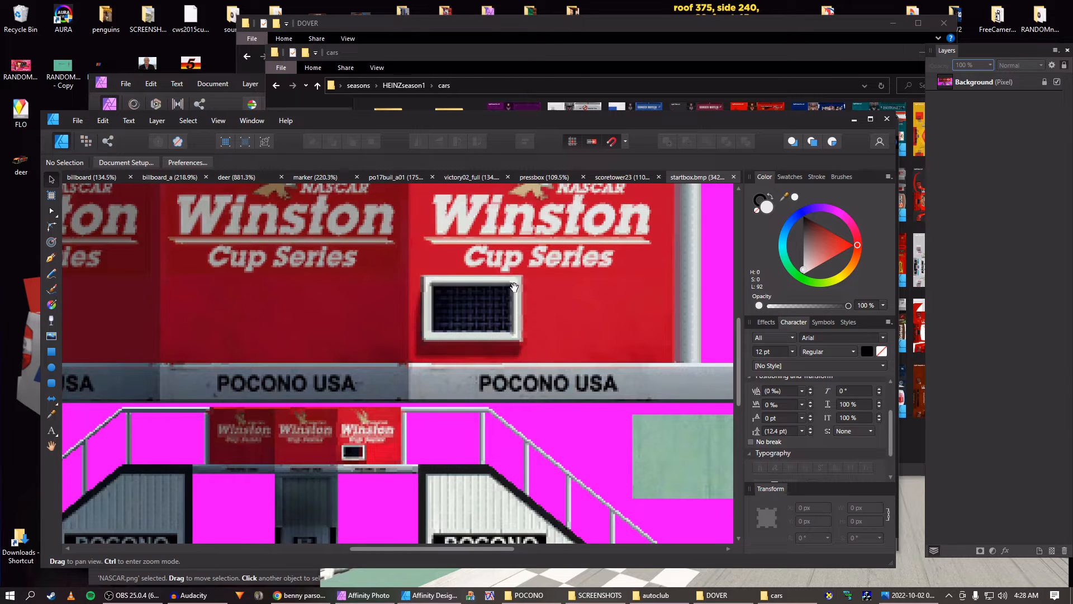
drag(514, 287, 534, 269)
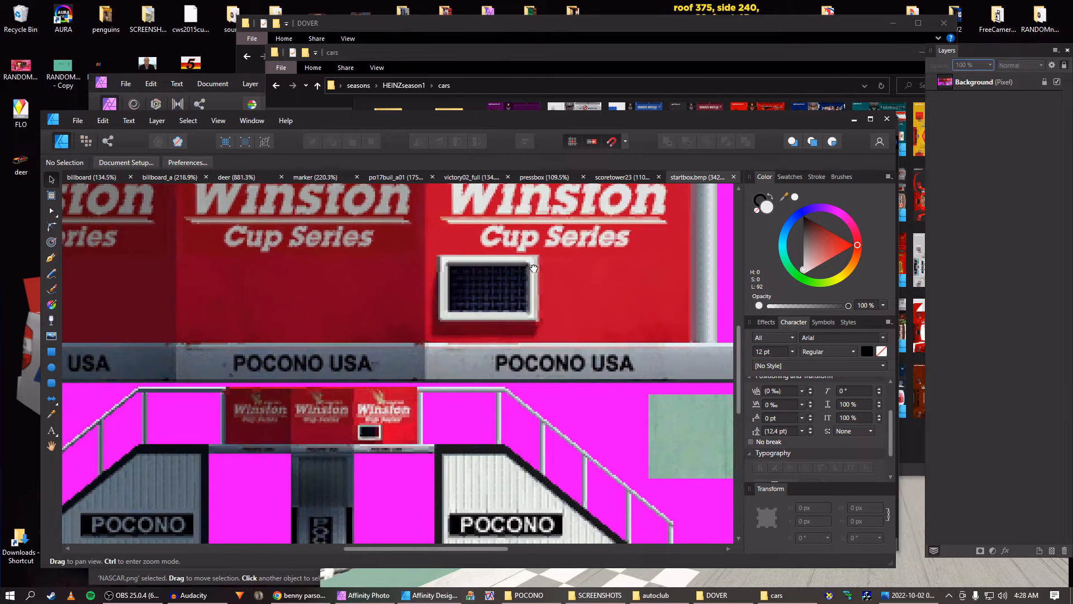
scroll(542, 268, down, 2)
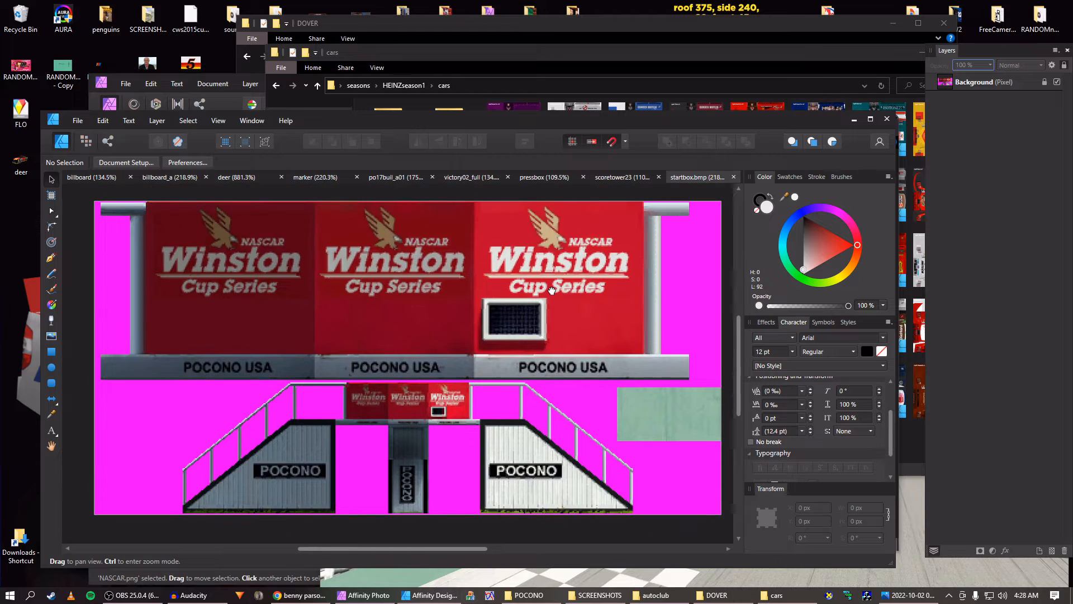
scroll(551, 290, up, 4)
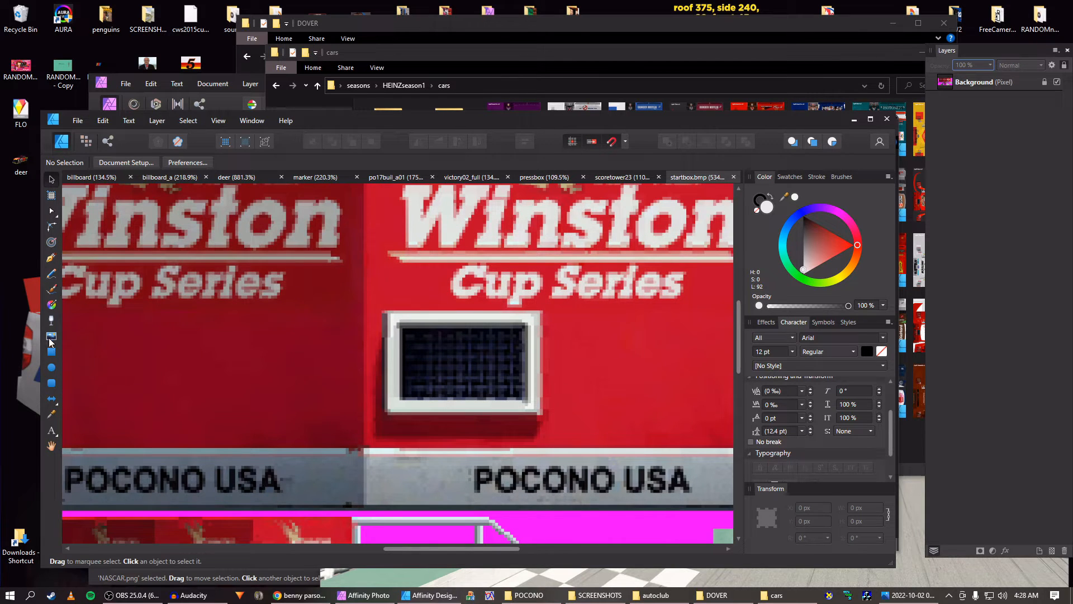
click(51, 257)
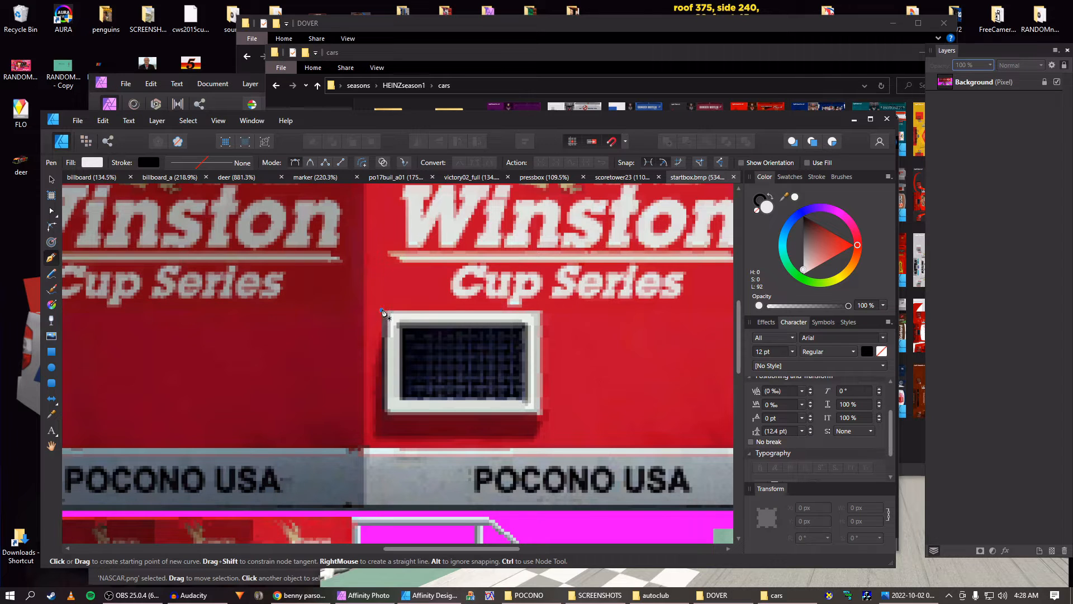
click(382, 310)
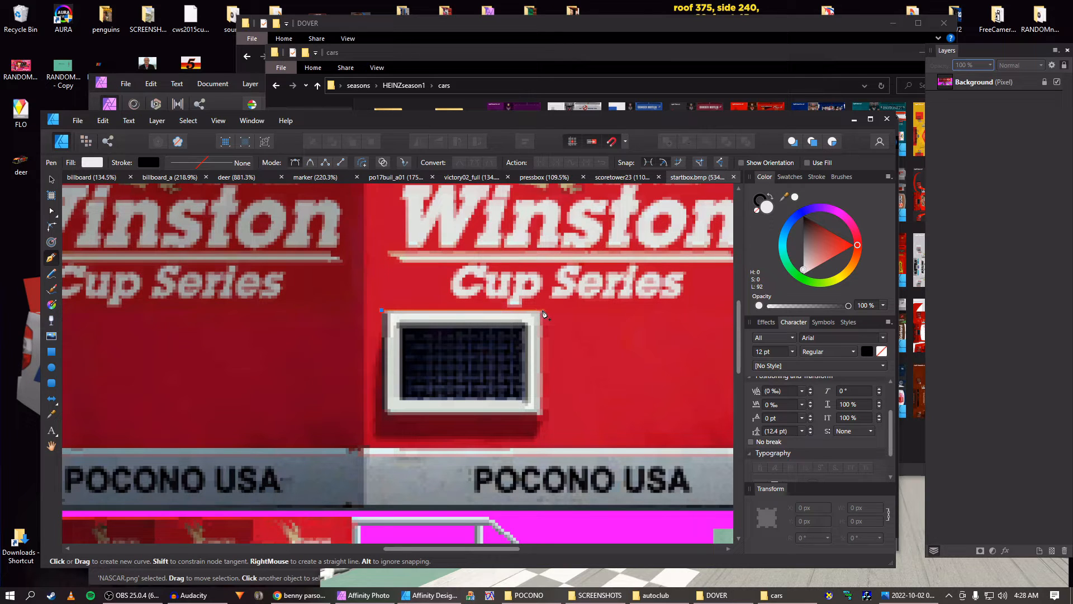
click(543, 310)
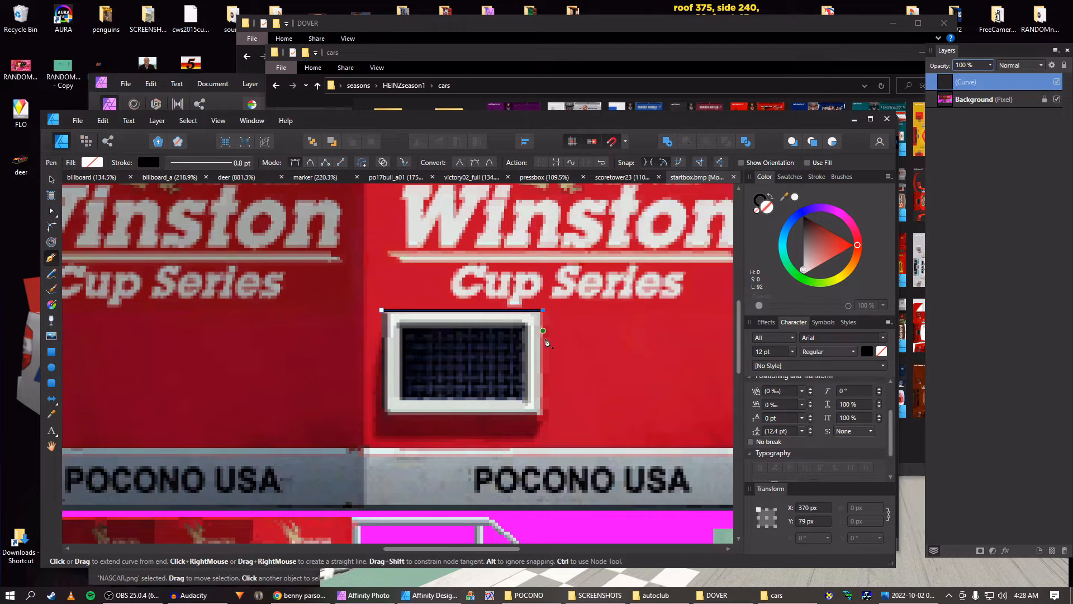
click(543, 414)
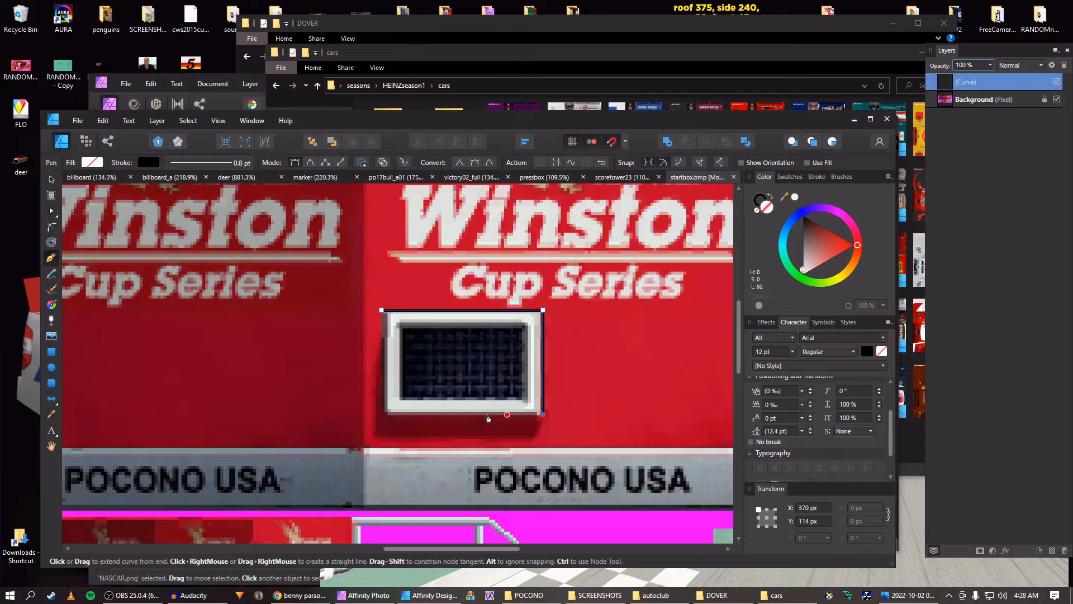
click(382, 414)
click(382, 311)
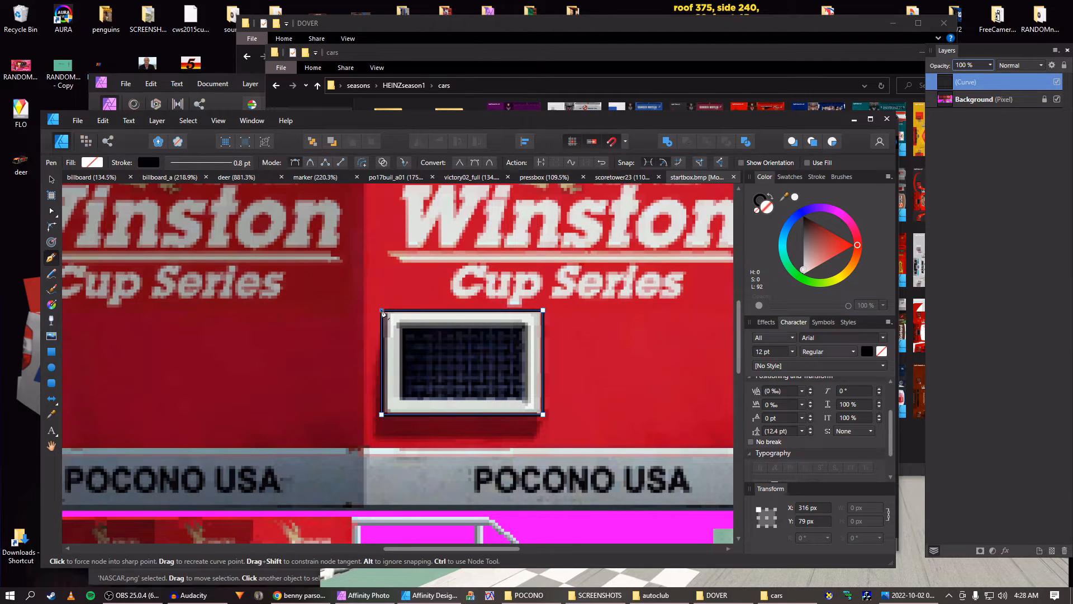
scroll(383, 313, down, 2)
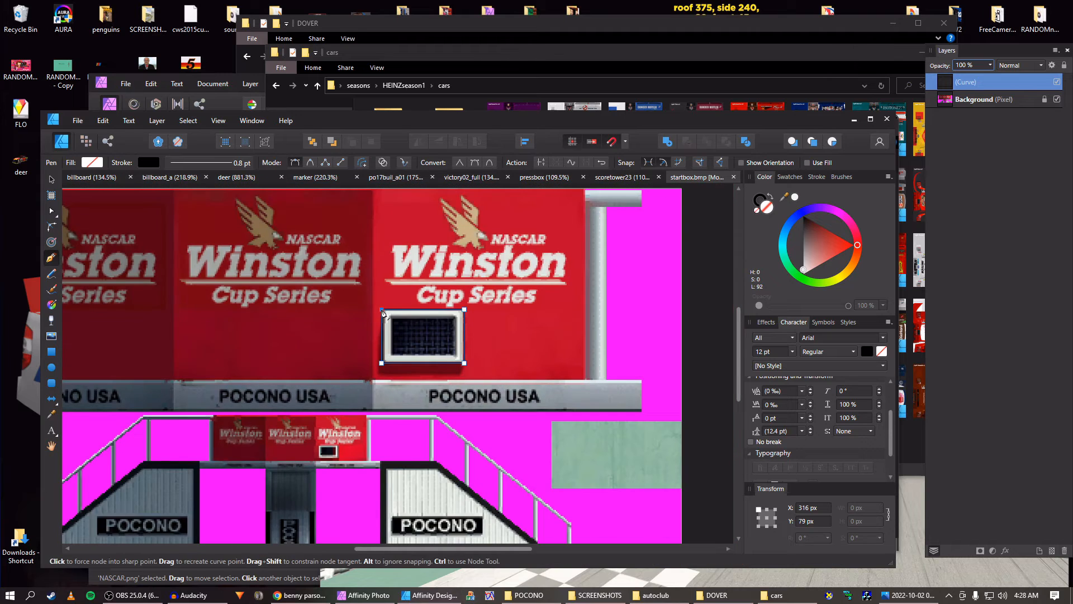
key(v)
scroll(480, 317, up, 1)
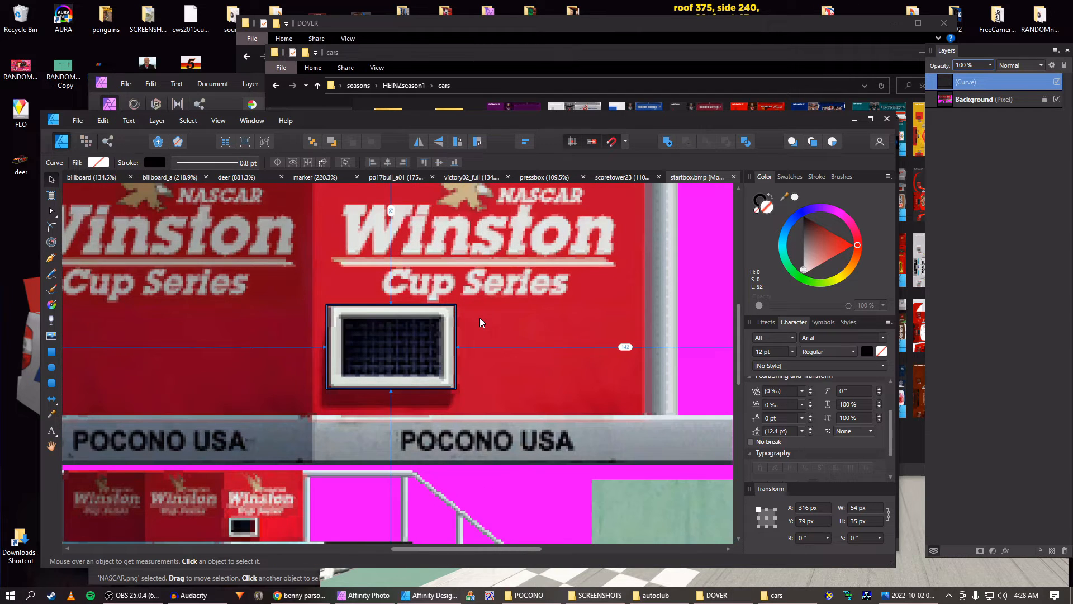
Try the window outline without a stroke and with a bright green fill, and clear the fill again
scroll(479, 317, up, 1)
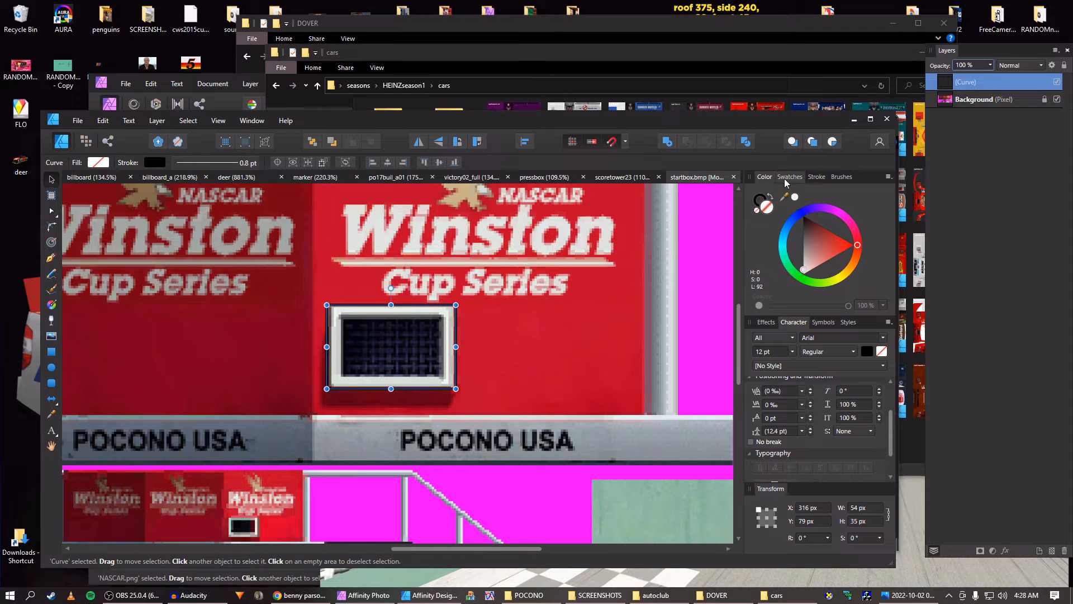
click(816, 176)
scroll(869, 211, down, 1)
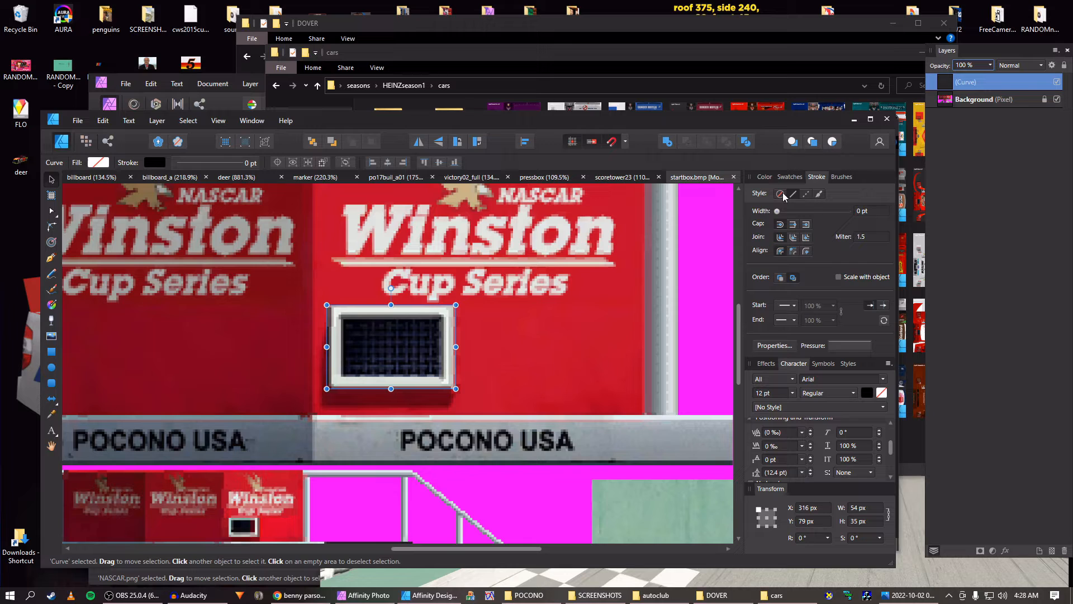
click(764, 177)
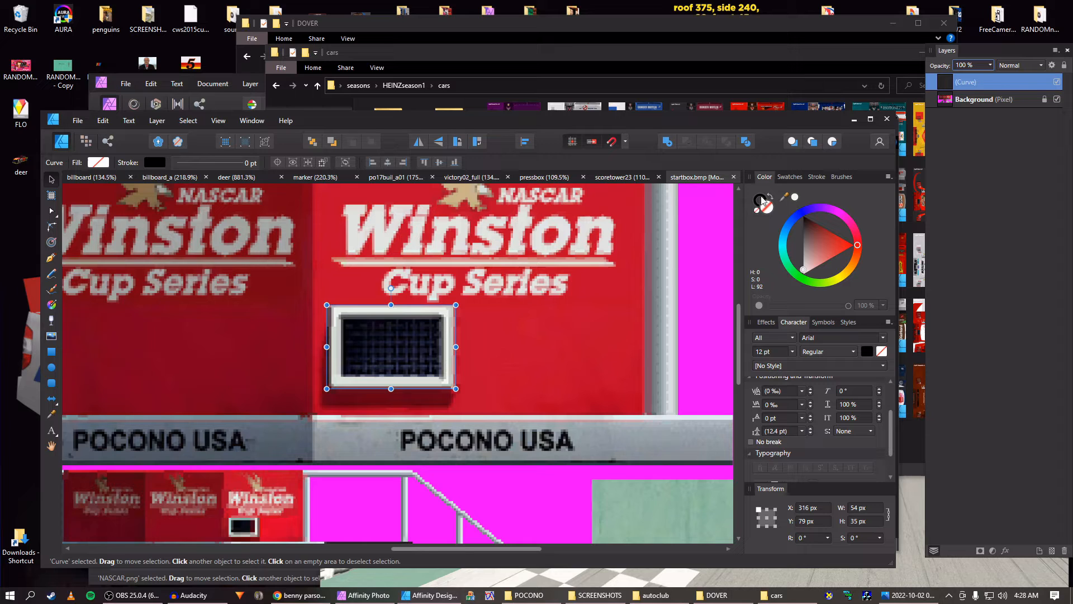
drag(806, 279, 799, 276)
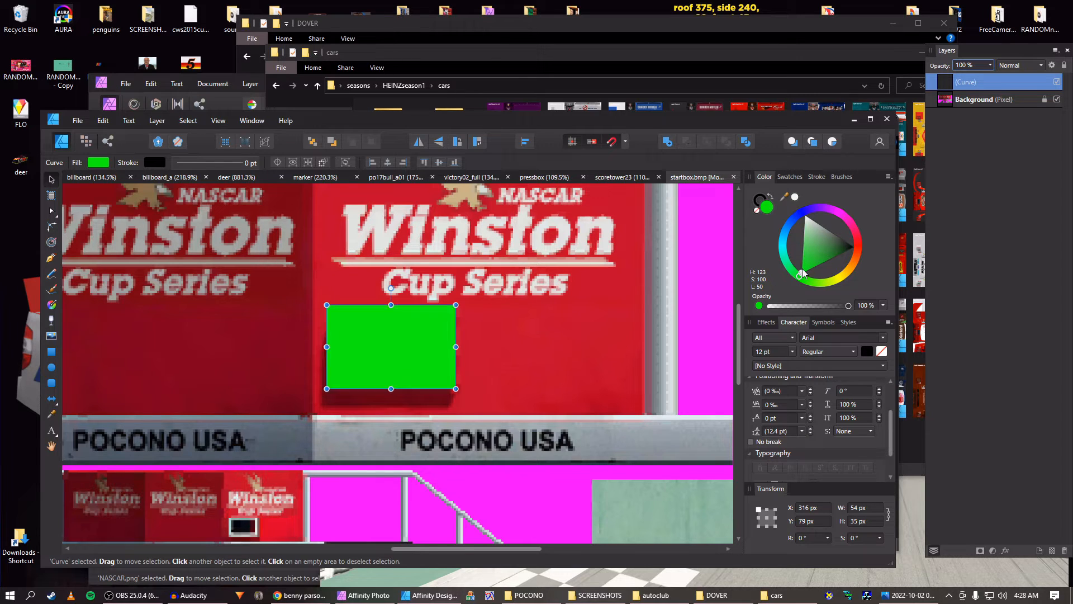
click(757, 210)
Give the window outline a light red stroke and narrow it to 53 px so its right edge fits the white frame
click(759, 202)
mouse_move(811, 239)
mouse_down()
mouse_move(804, 249)
mouse_move(833, 263)
mouse_move(824, 267)
mouse_up()
scroll(464, 343, up, 2)
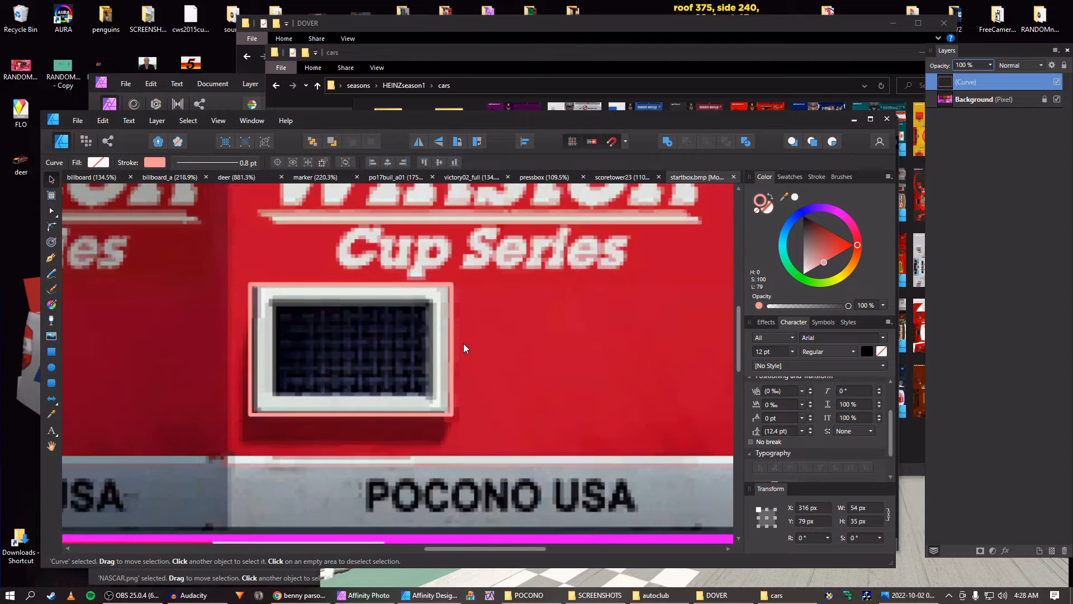
scroll(463, 346, up, 1)
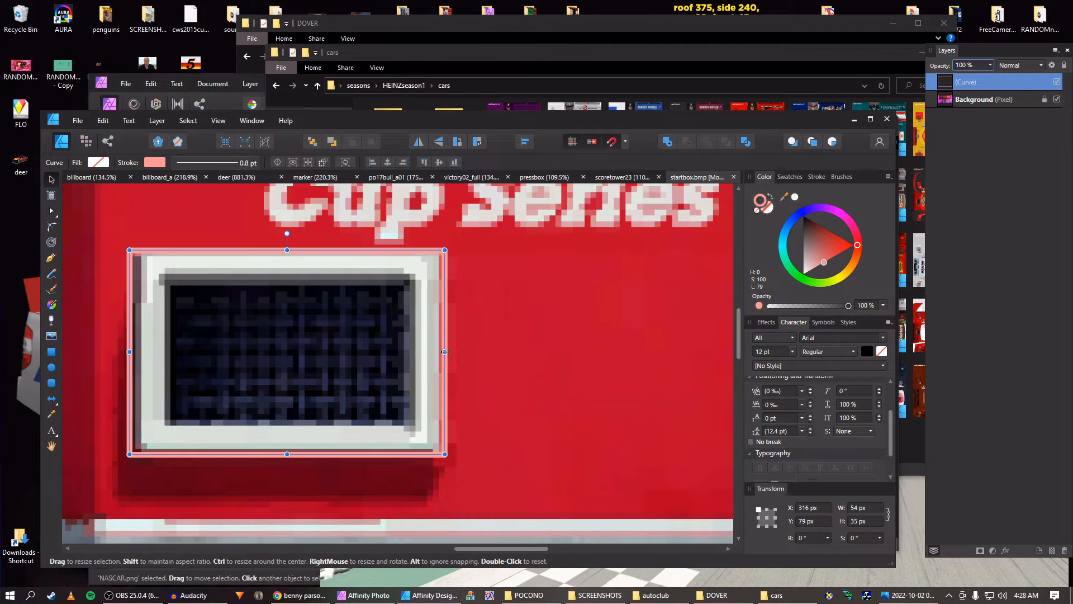
drag(445, 351, 439, 354)
scroll(403, 353, down, 2)
drag(273, 336, 361, 395)
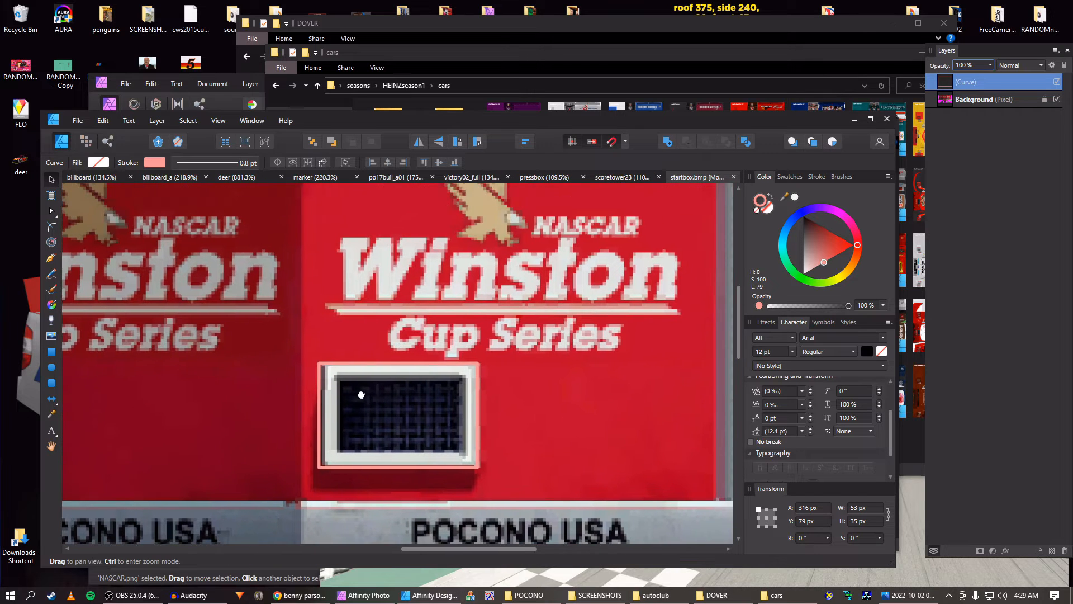
scroll(361, 396, down, 2)
scroll(368, 320, up, 1)
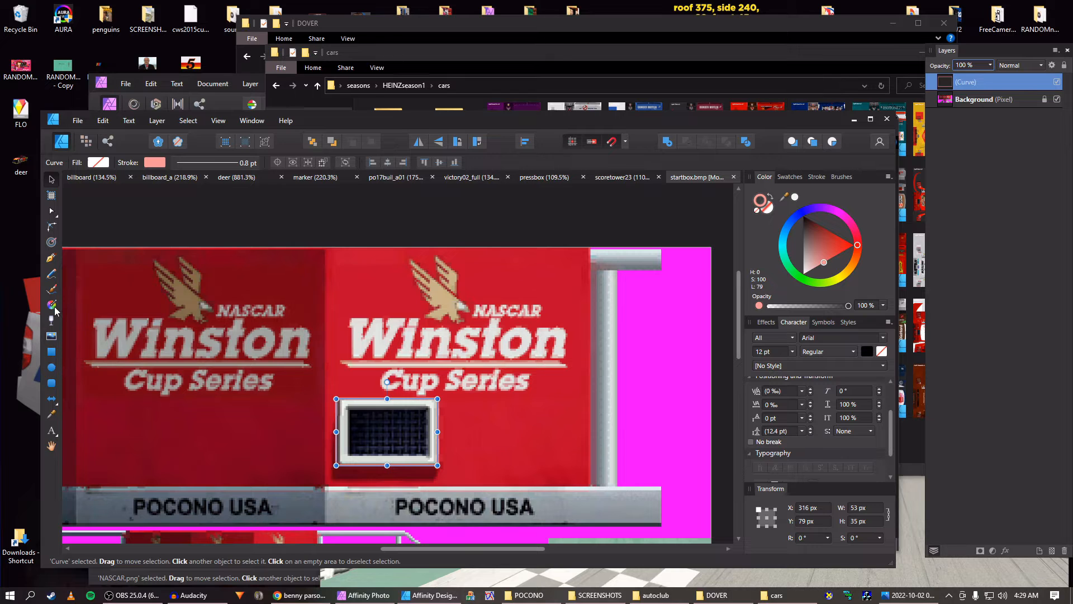
Outline the brightest Winston Cup Series panel with the Pen tool as a closed 138 × 125 px curve at X 311, Y 0 px
click(51, 259)
scroll(322, 302, up, 2)
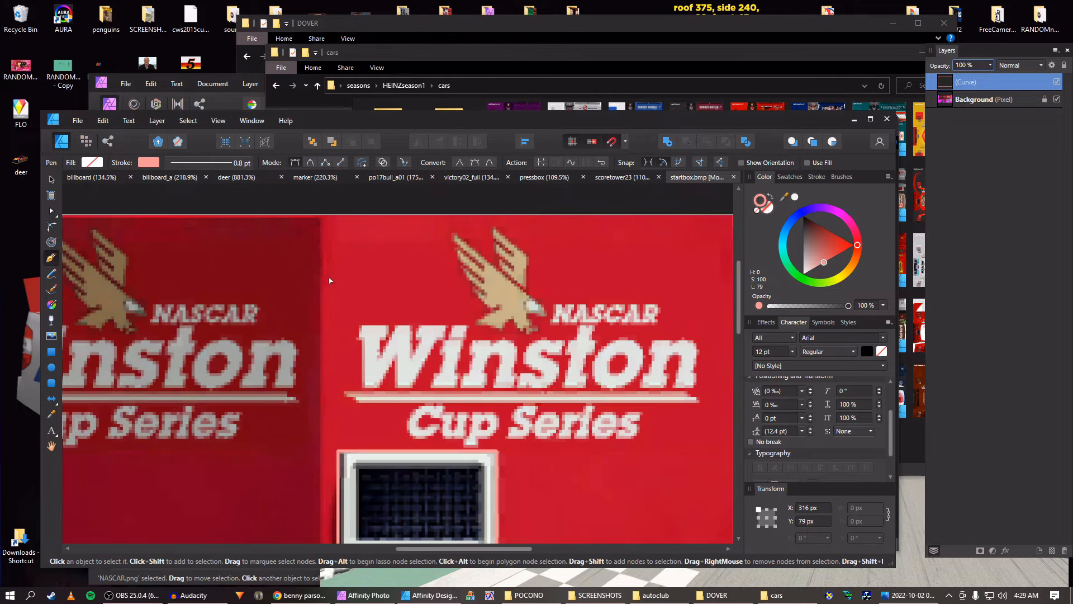
scroll(322, 241, up, 1)
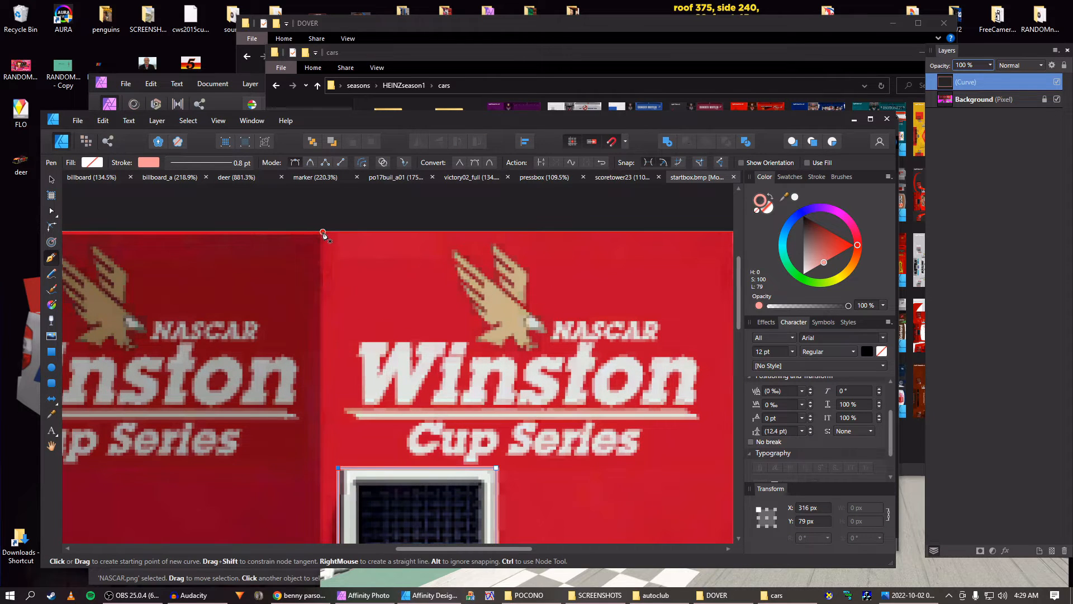
click(323, 233)
scroll(330, 336, down, 3)
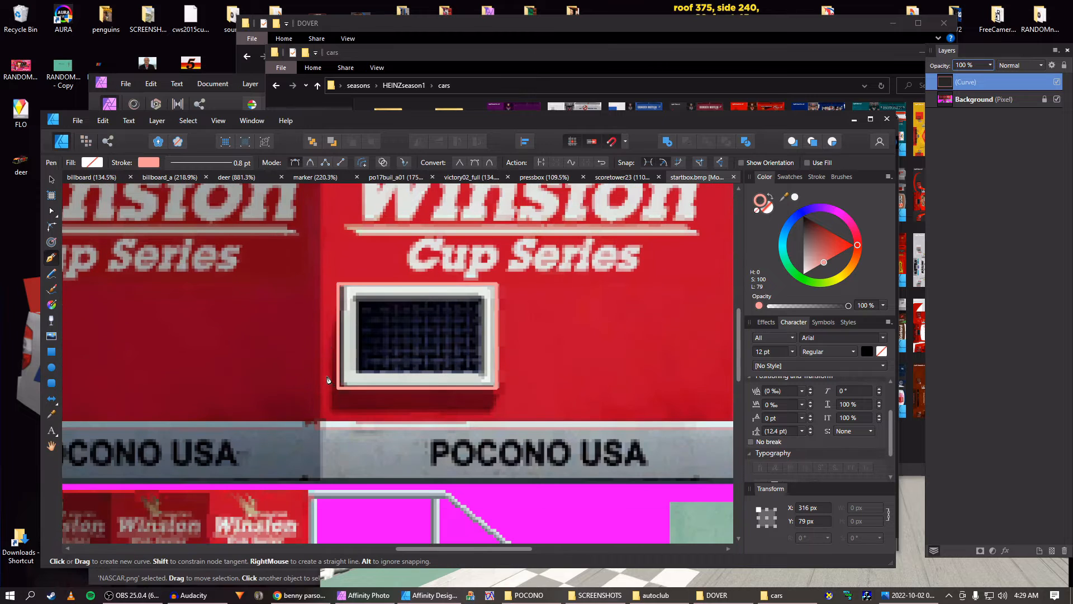
click(323, 423)
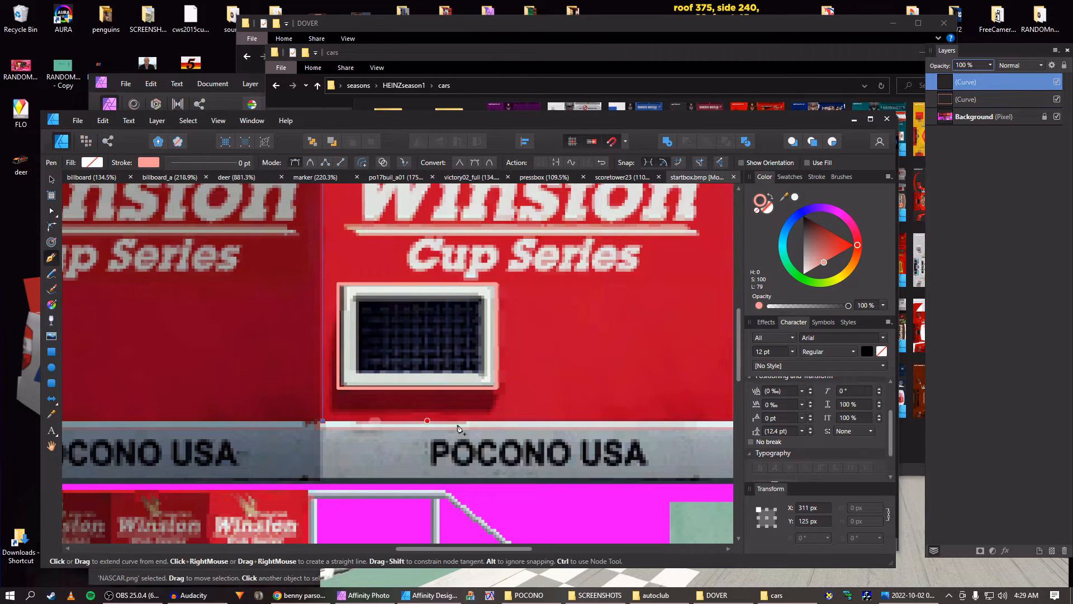
scroll(323, 424, right, 5)
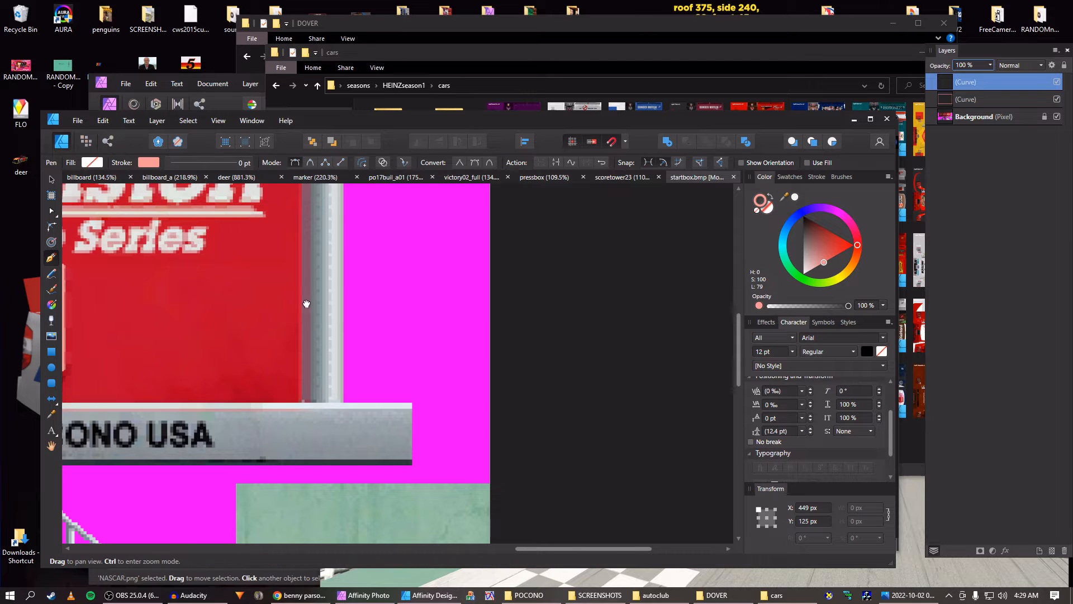
scroll(307, 302, up, 5)
scroll(307, 302, left, 4)
click(491, 349)
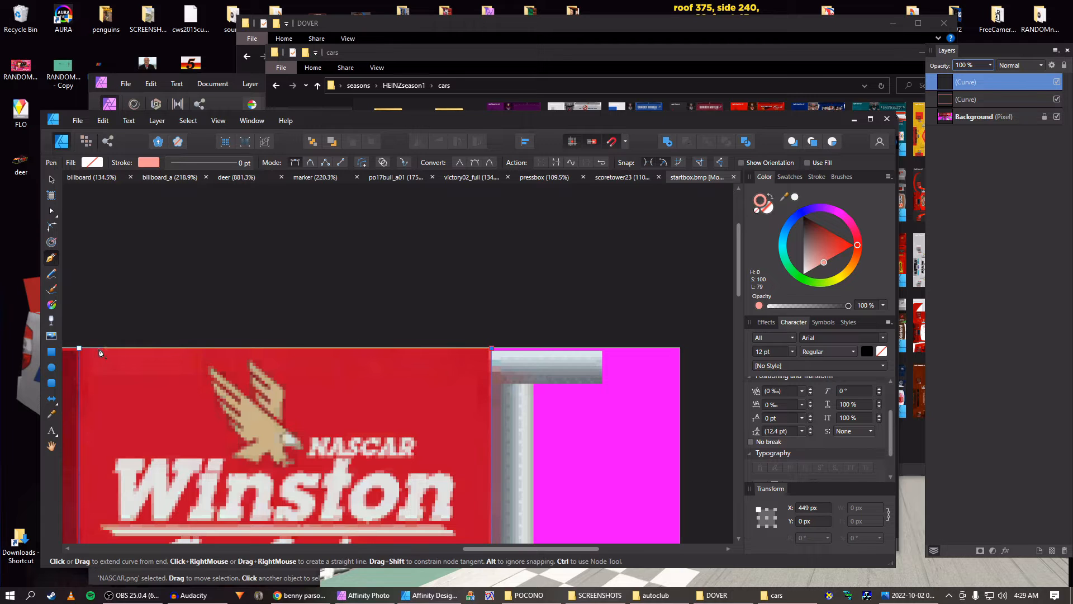
click(81, 349)
scroll(154, 316, down, 4)
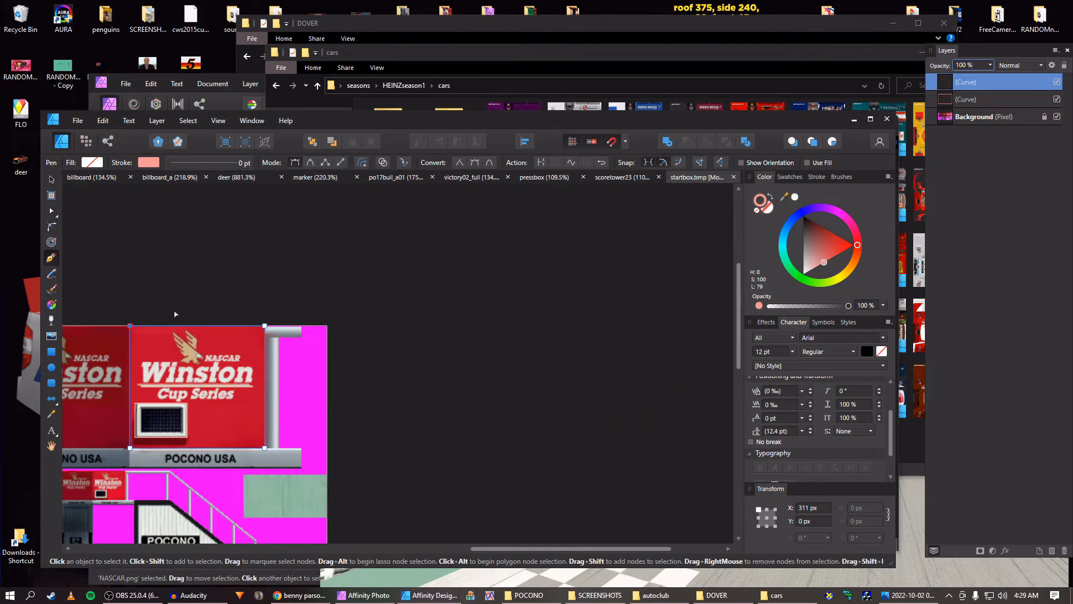
Save the document as startbox in the POCONO folder, declining to replace the existing billboard file
key(ctrl+s)
click(484, 393)
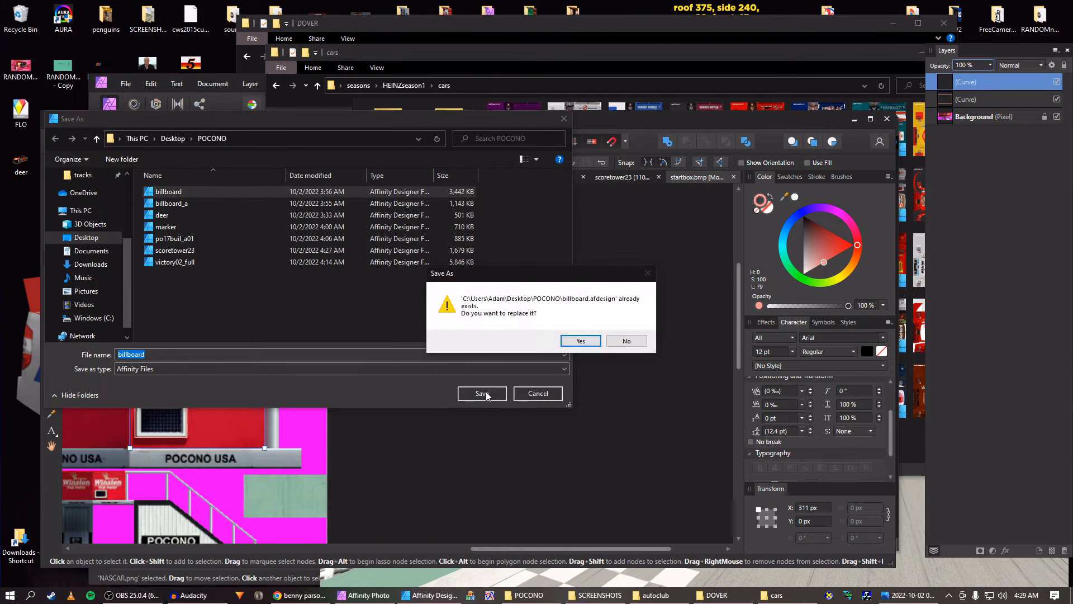
click(621, 342)
click(554, 394)
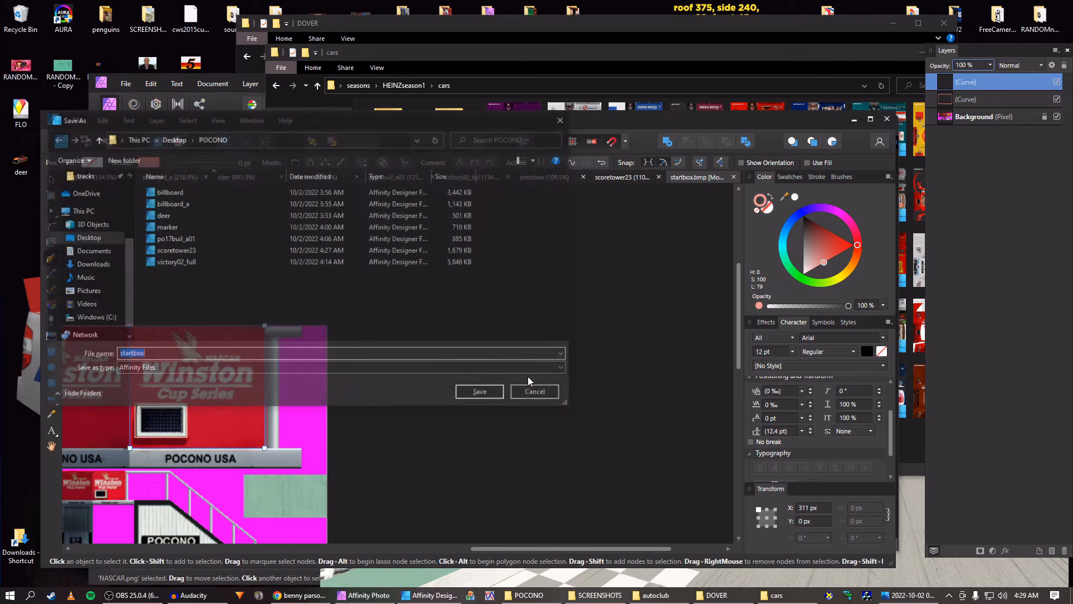
Select the window outline together with the panel outline
scroll(459, 364, up, 3)
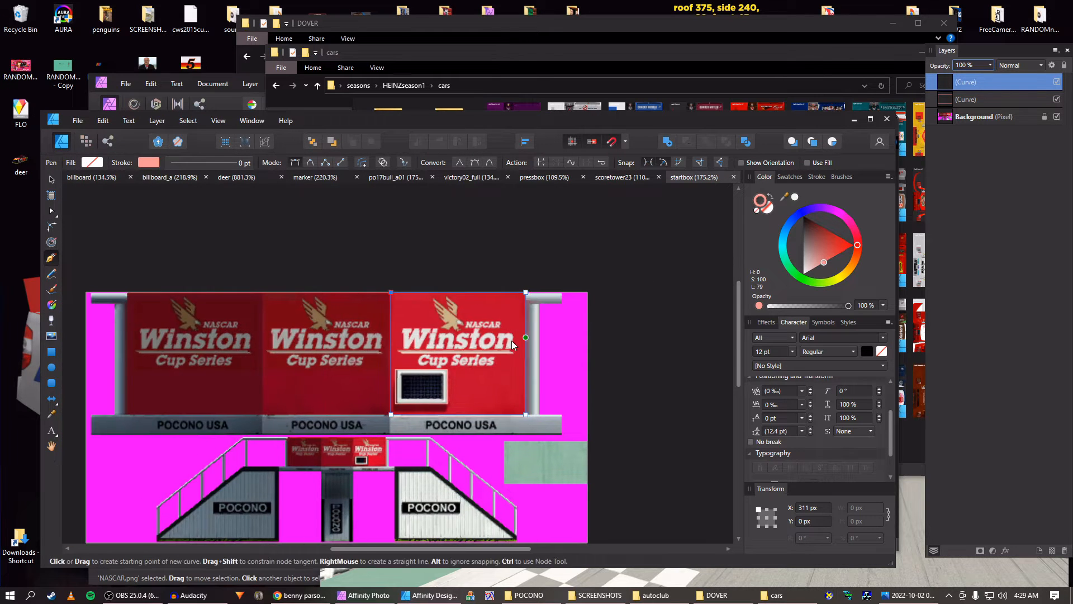
key(v)
scroll(472, 373, up, 2)
scroll(472, 373, up, 2)
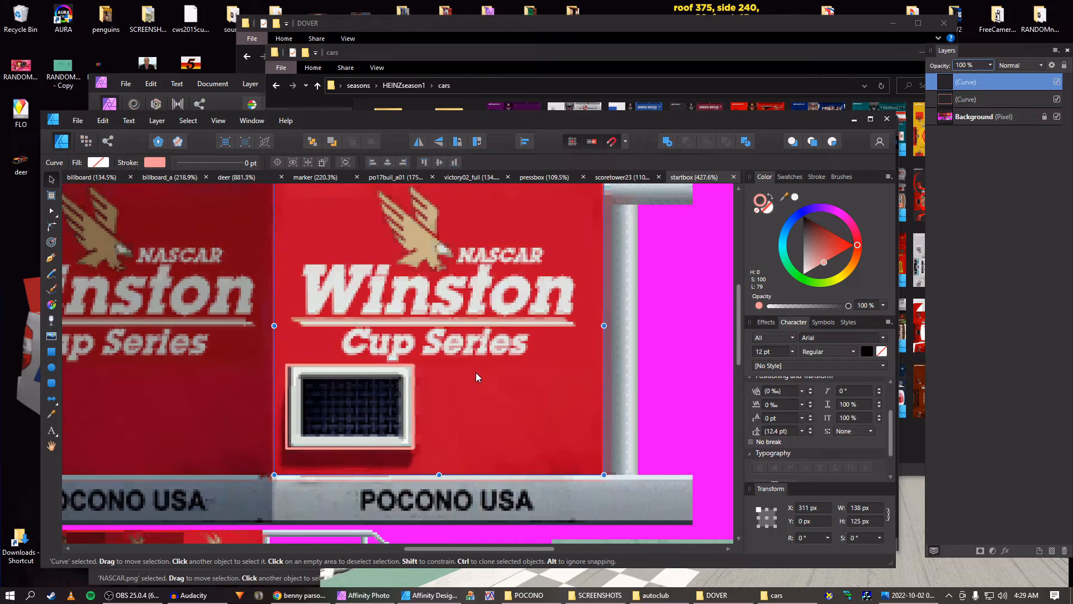
click(413, 365)
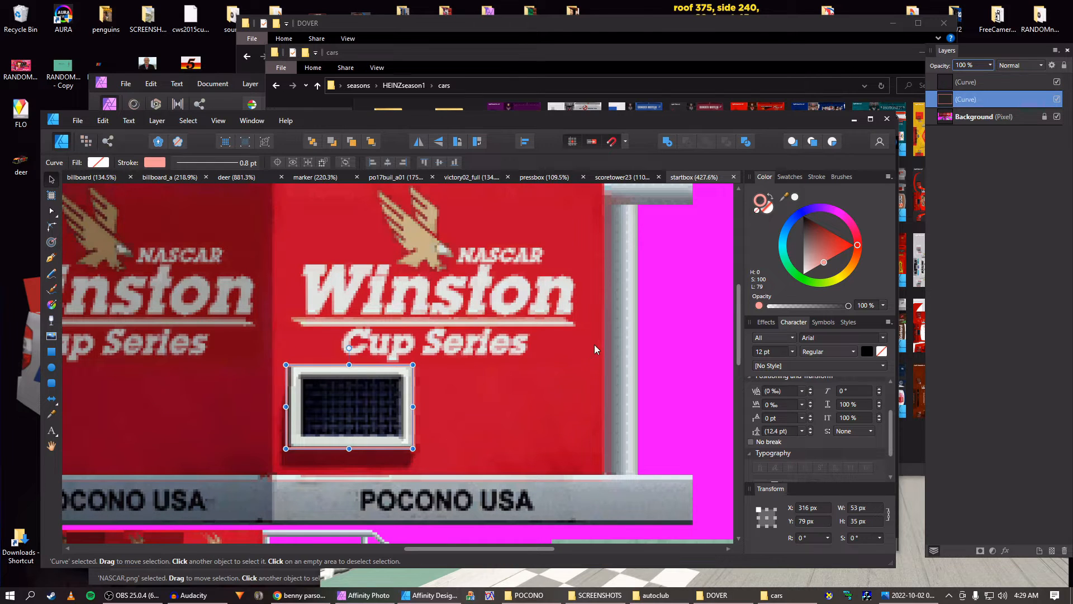
scroll(595, 345, down, 1)
shift+click(952, 80)
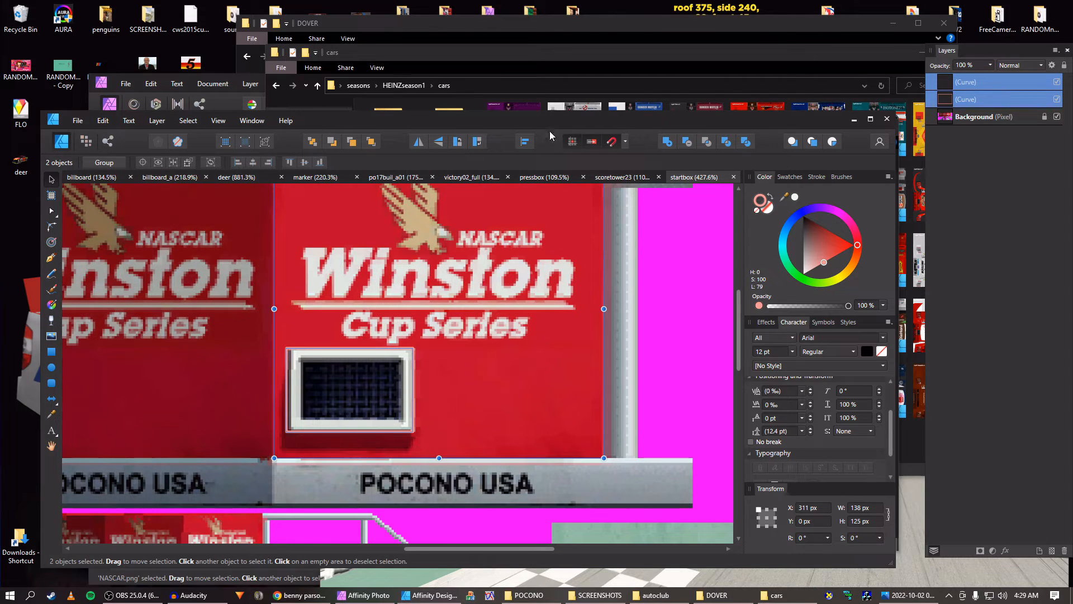
Try to subtract one selected curve from the other and recolour the result, and undo back to two separate curves
click(688, 142)
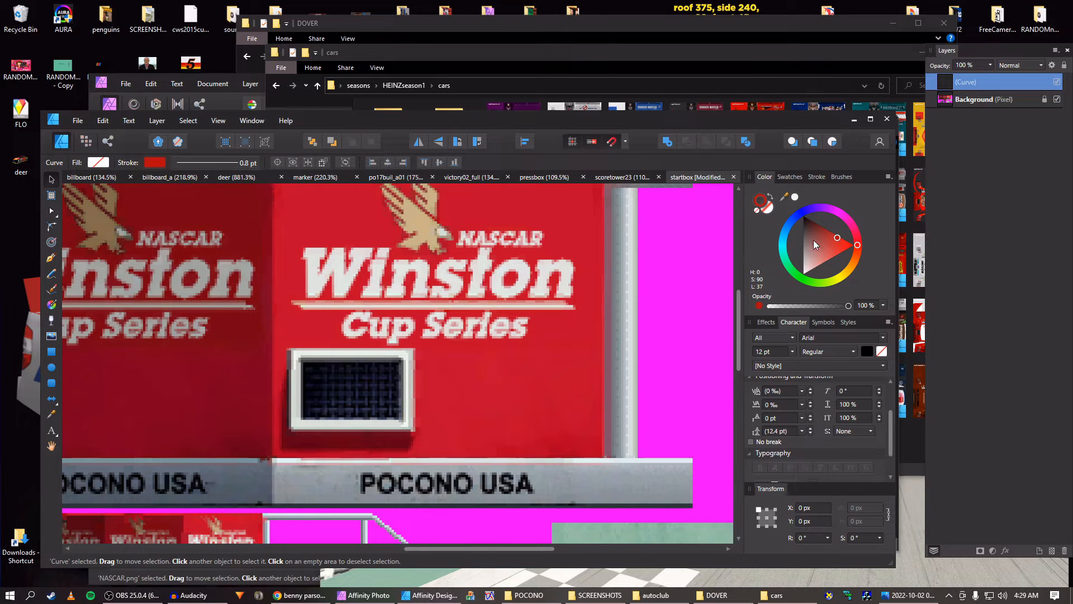
click(756, 210)
click(766, 204)
mouse_move(828, 240)
mouse_down()
mouse_move(815, 244)
mouse_move(828, 235)
mouse_up()
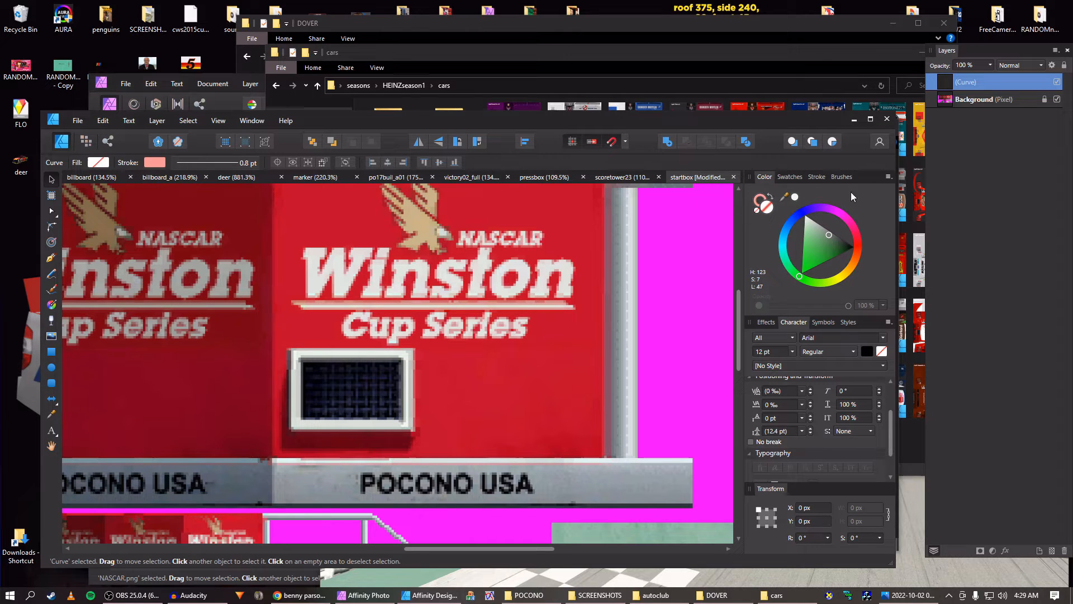
key(ctrl+j)
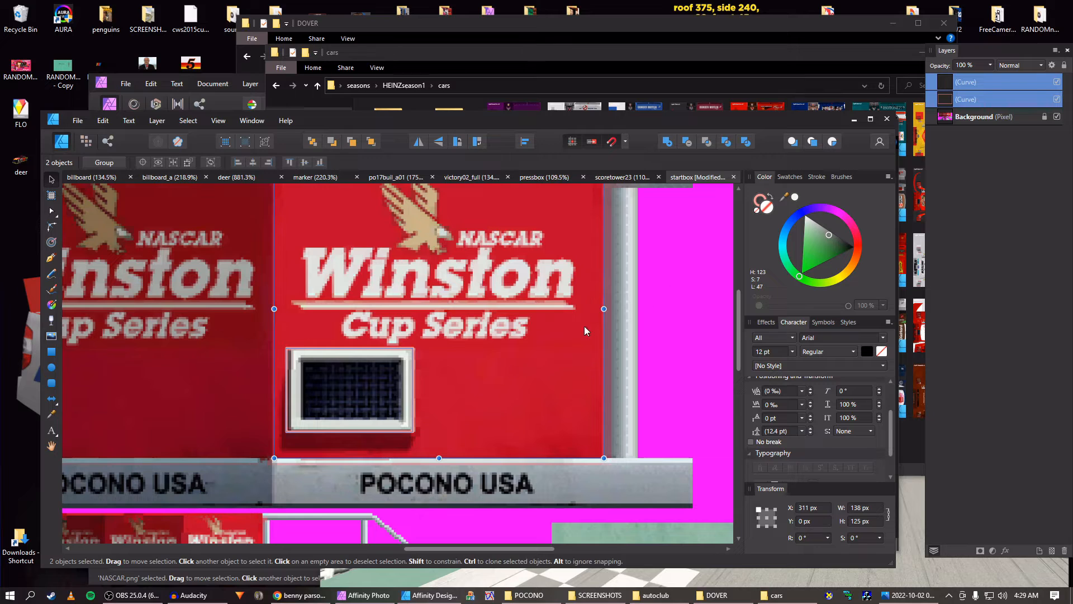
Remove the stroke from both selected curves
click(761, 201)
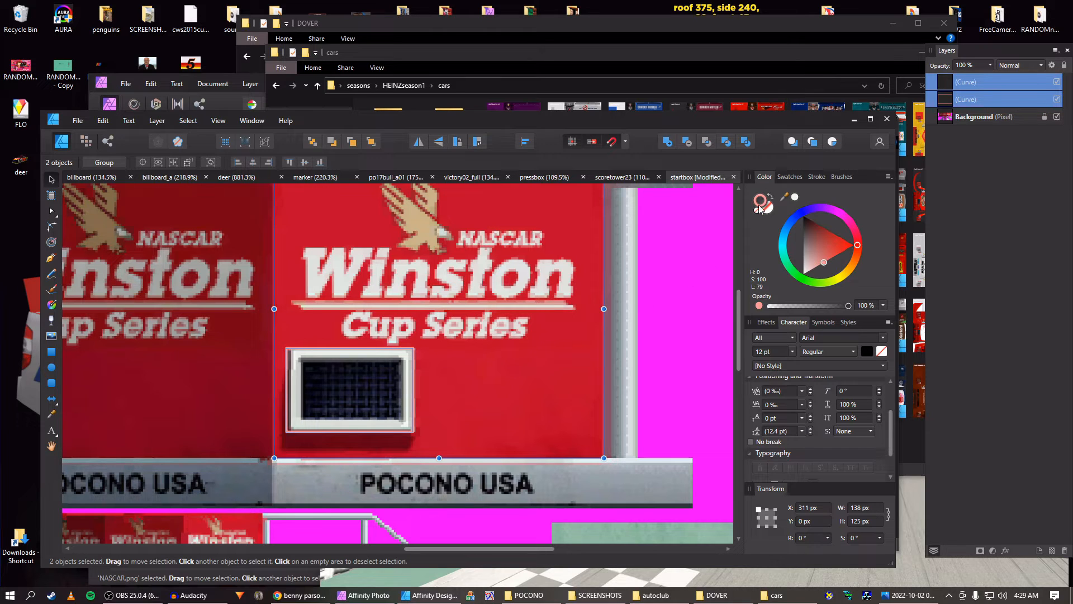
click(771, 209)
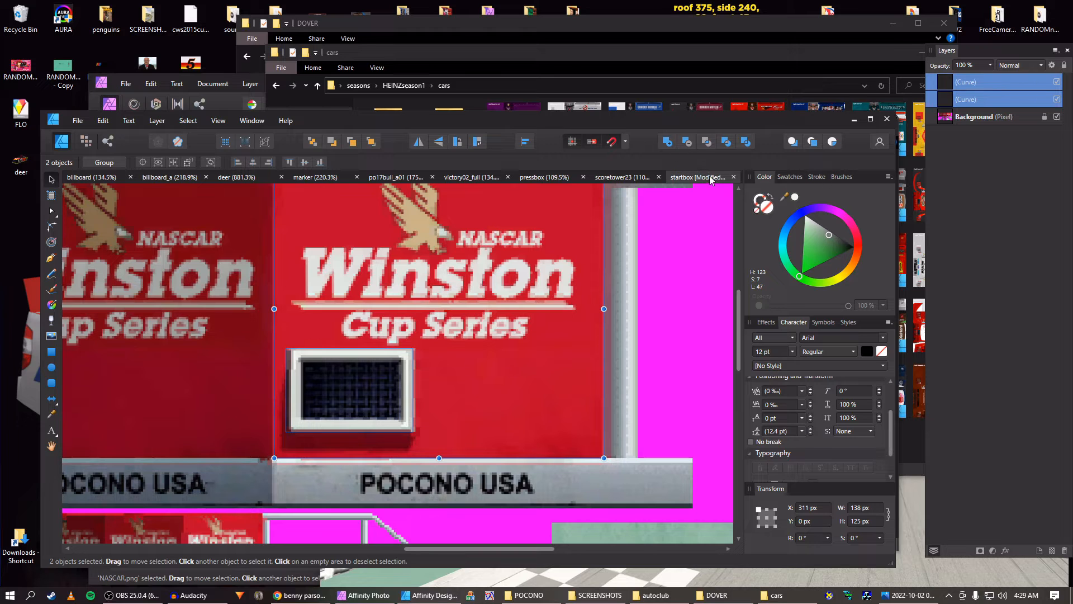
Try the Add and Intersect operations on the two curves with a green colour, undoing each attempt
click(670, 144)
drag(814, 237, 817, 258)
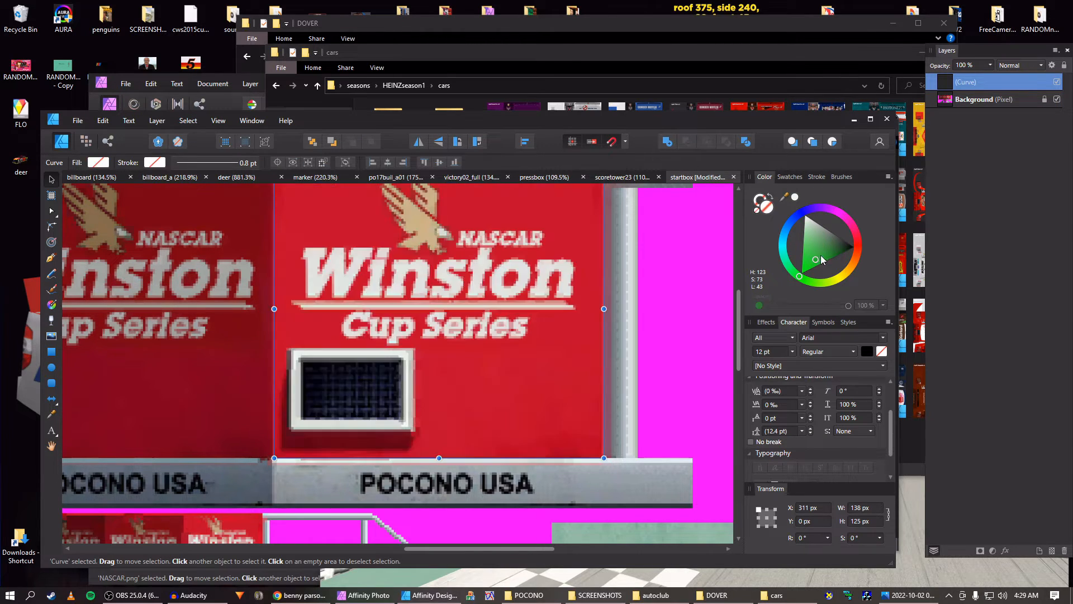
key(ctrl+z)
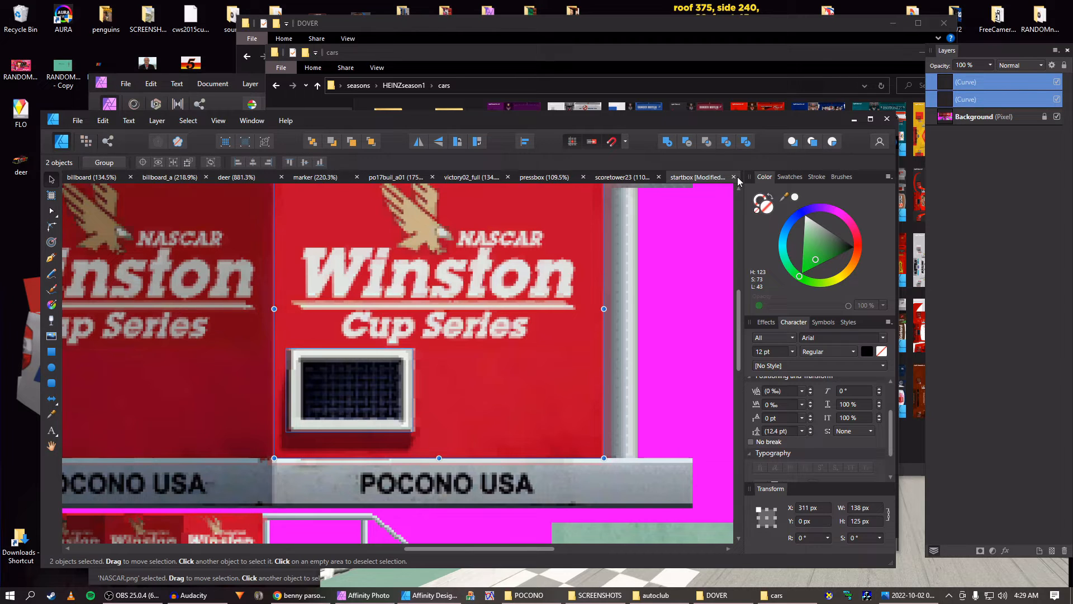
click(707, 144)
drag(817, 244, 830, 250)
key(ctrl+z)
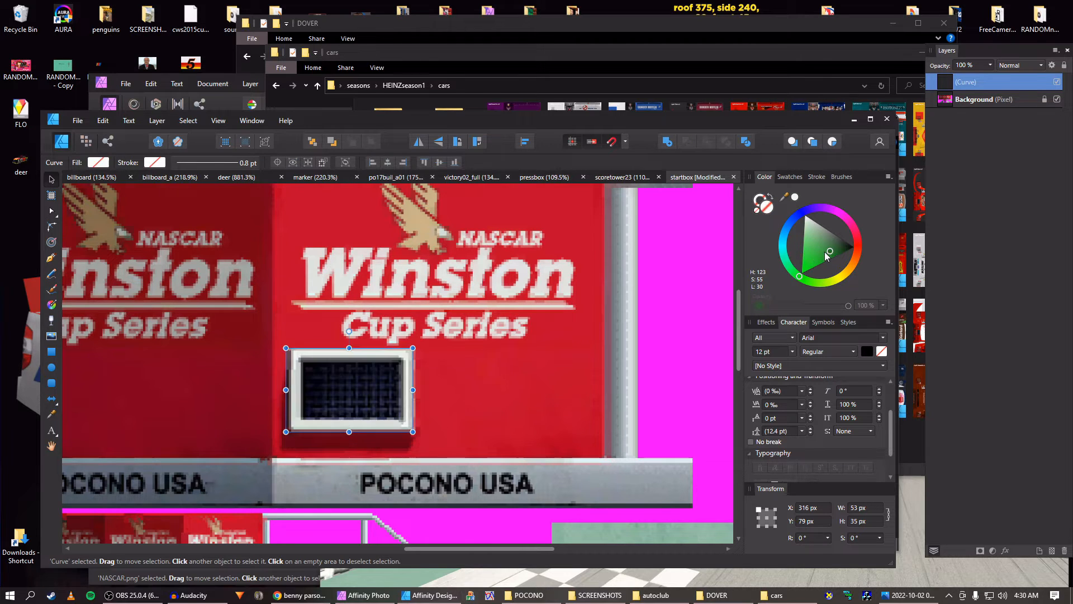
key(ctrl+z)
Combine the two curves so the window is cut out of the panel shape, and fill the shape with muted green (H 123, S 28, L 51)
click(727, 144)
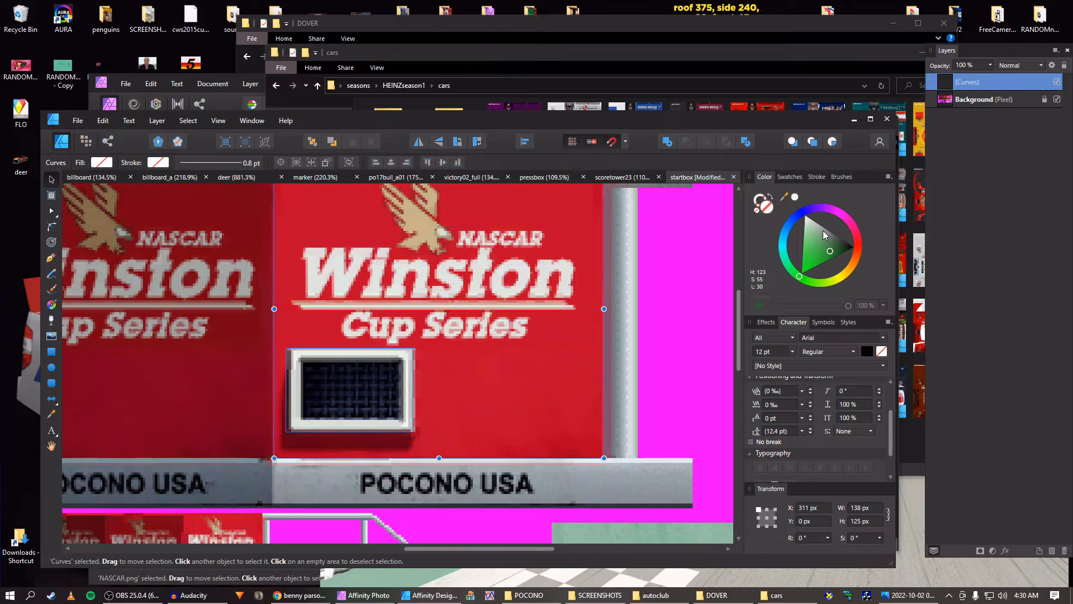
mouse_move(823, 230)
mouse_down()
mouse_move(823, 253)
mouse_move(821, 243)
mouse_up()
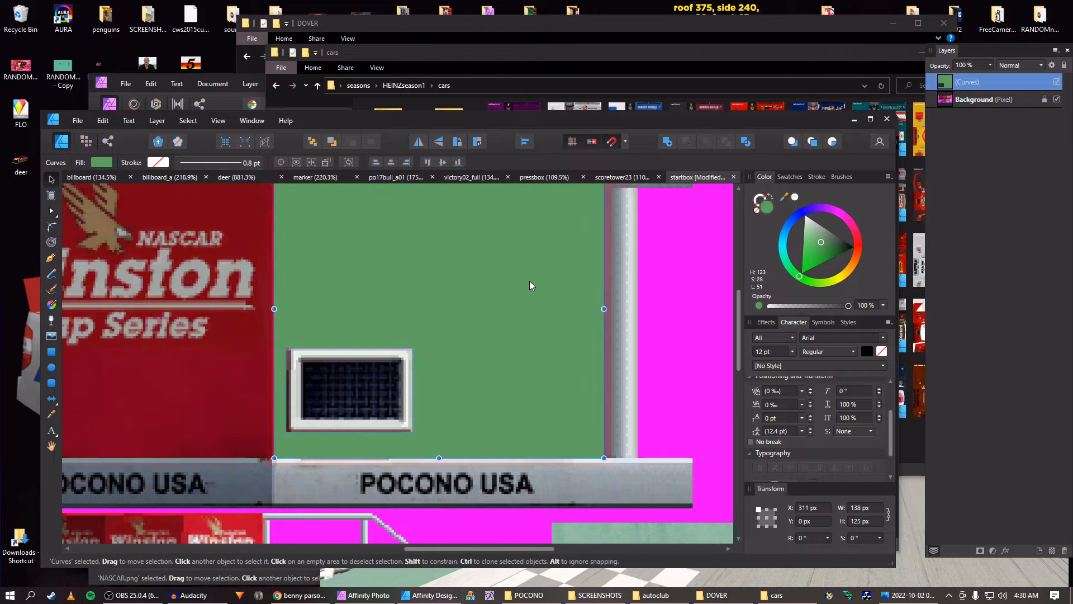
scroll(529, 281, down, 5)
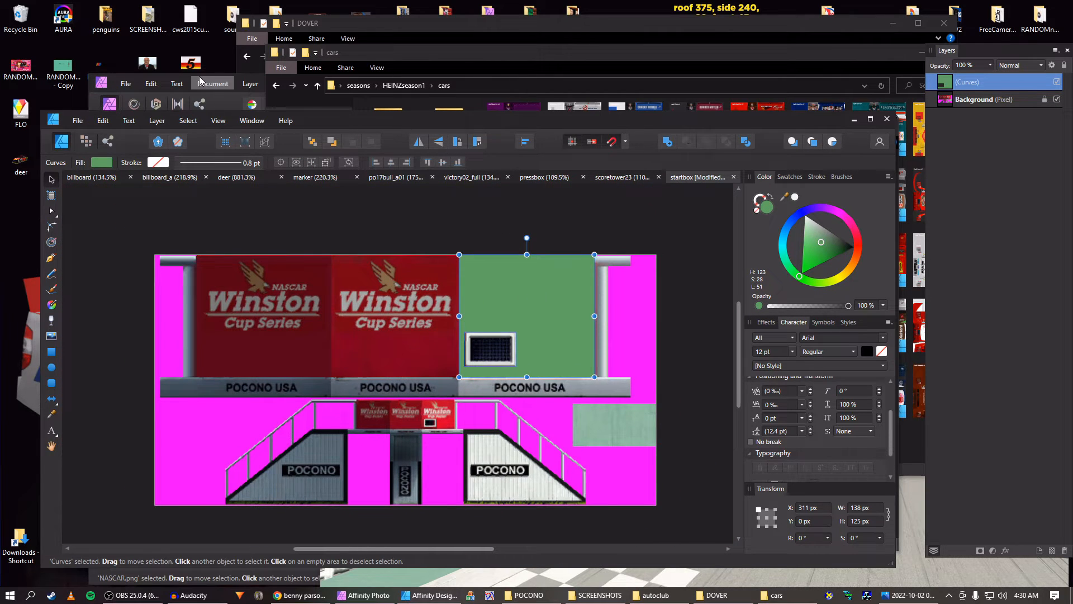
Select the Craftsman Truck Series logo and its red background rectangle in victory02_full, and return to the startbox document
click(454, 177)
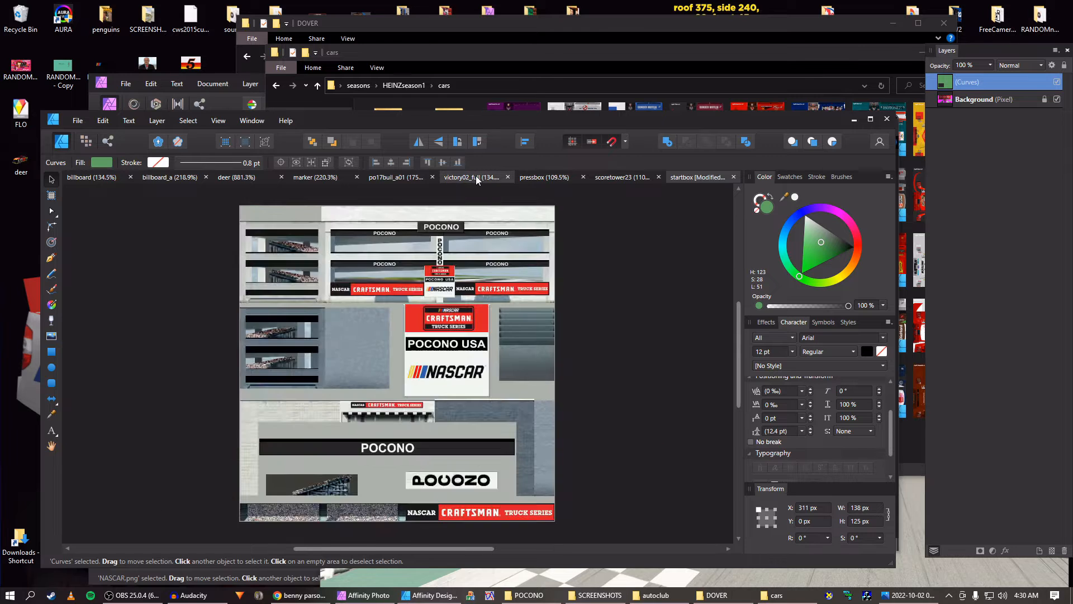
click(471, 241)
shift+click(496, 209)
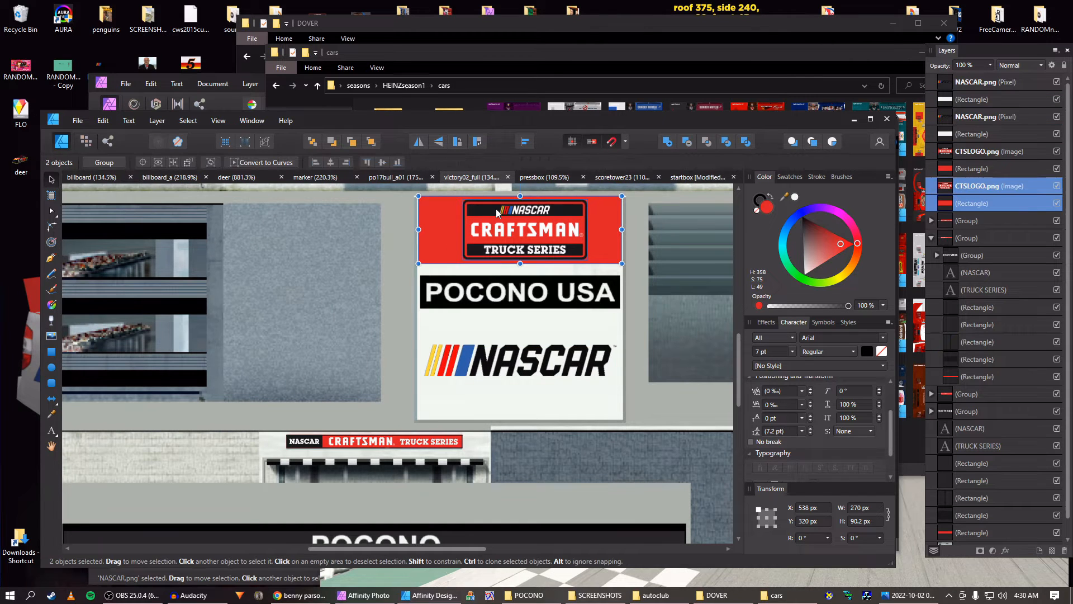
click(687, 177)
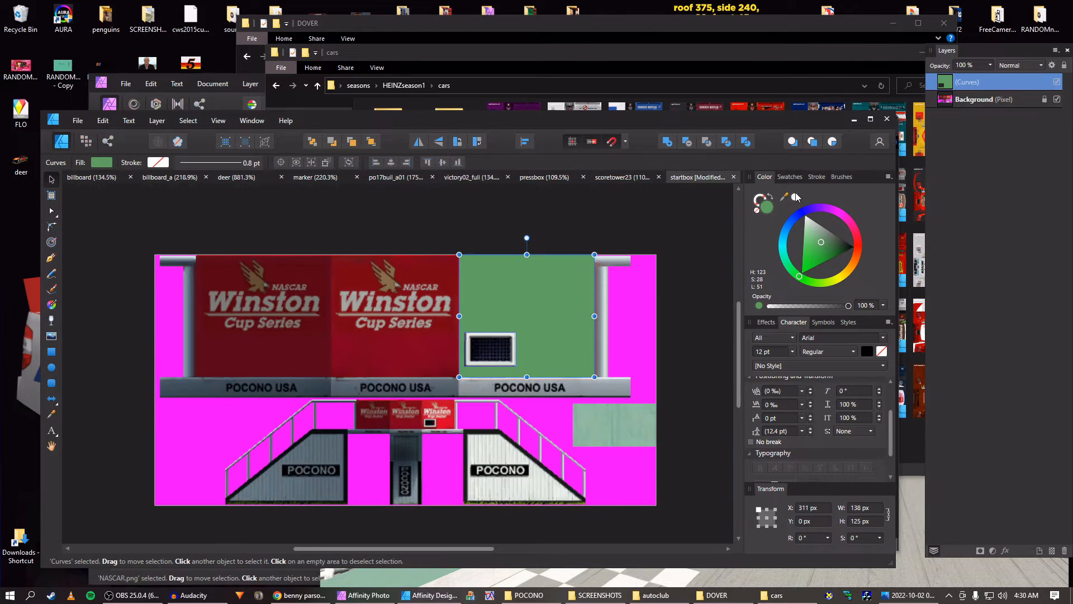
Paste the Craftsman logo and red rectangle below the panels, and fill the green panel shape with the rectangle's red
key(ctrl+v)
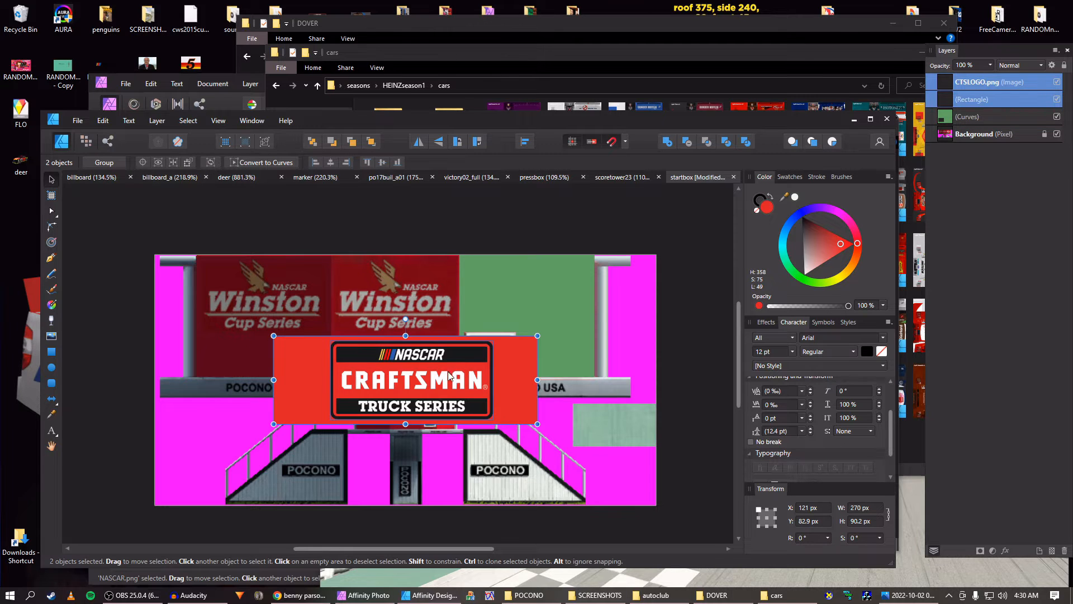
drag(449, 371, 349, 429)
click(576, 304)
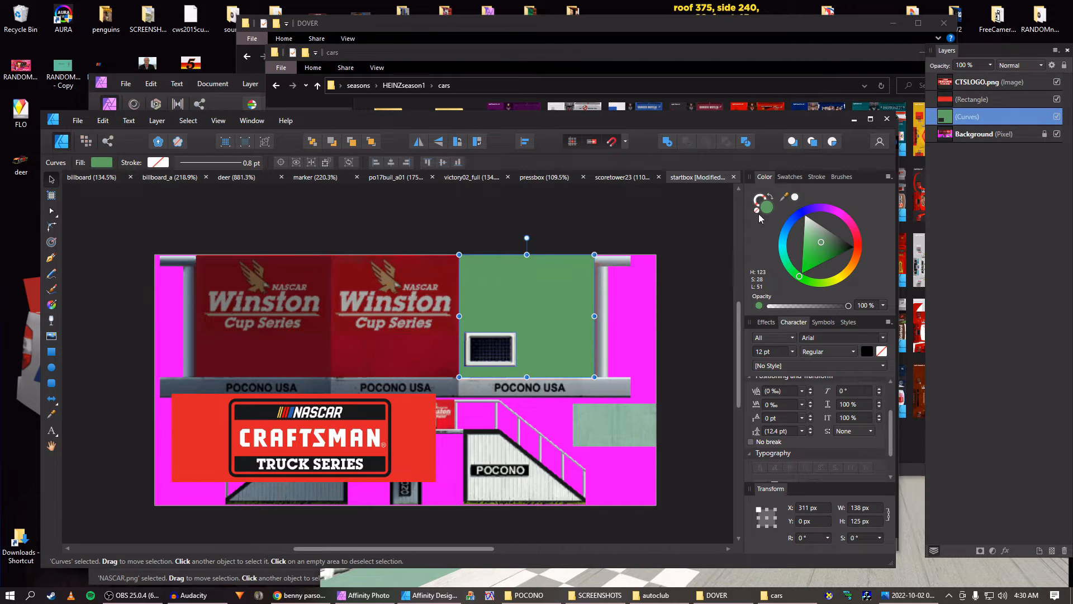
drag(783, 196, 421, 397)
click(795, 198)
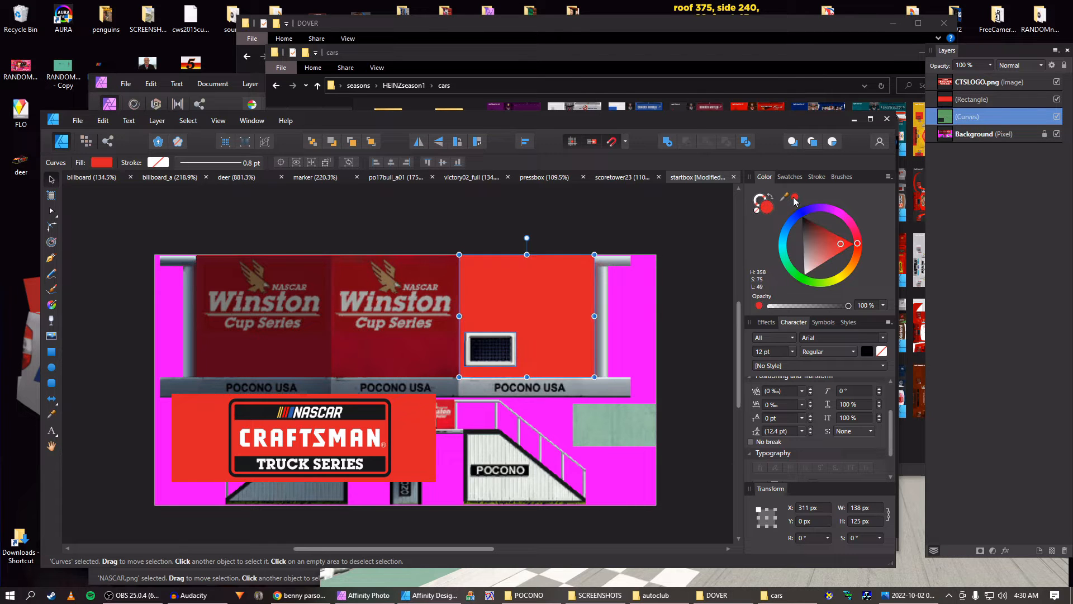
Move the lower-right node of the panel's window cut-out down to expose the shadow beneath the window frame
scroll(384, 412, up, 3)
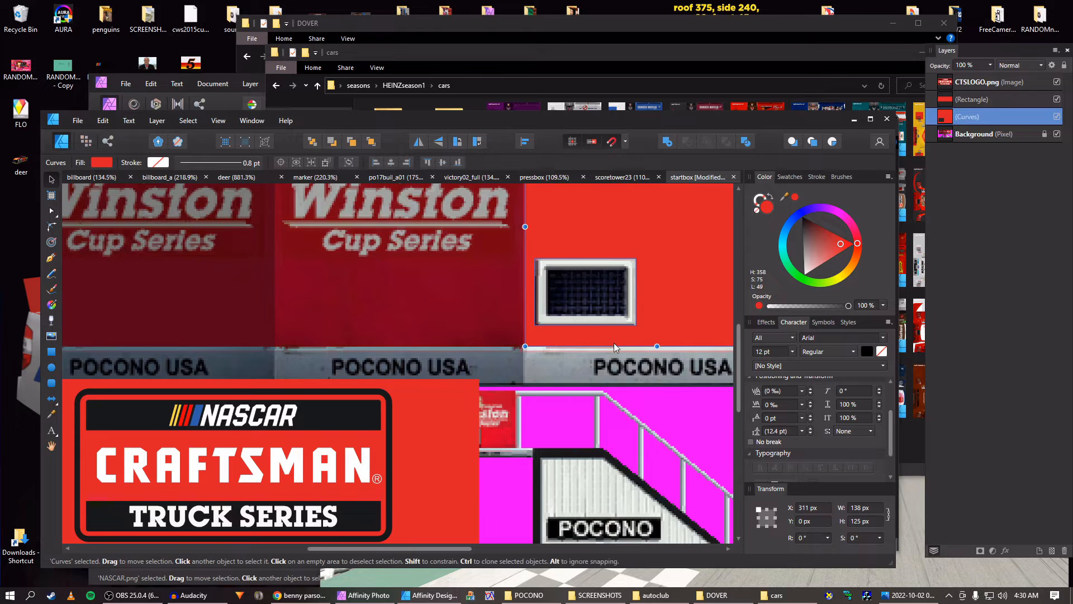
scroll(614, 343, up, 3)
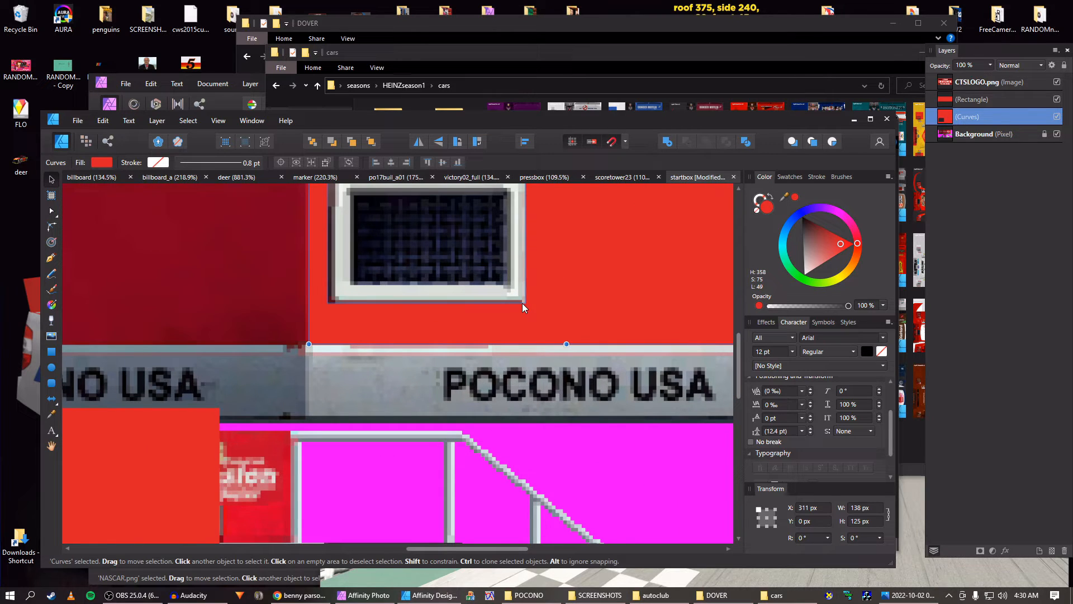
key(a)
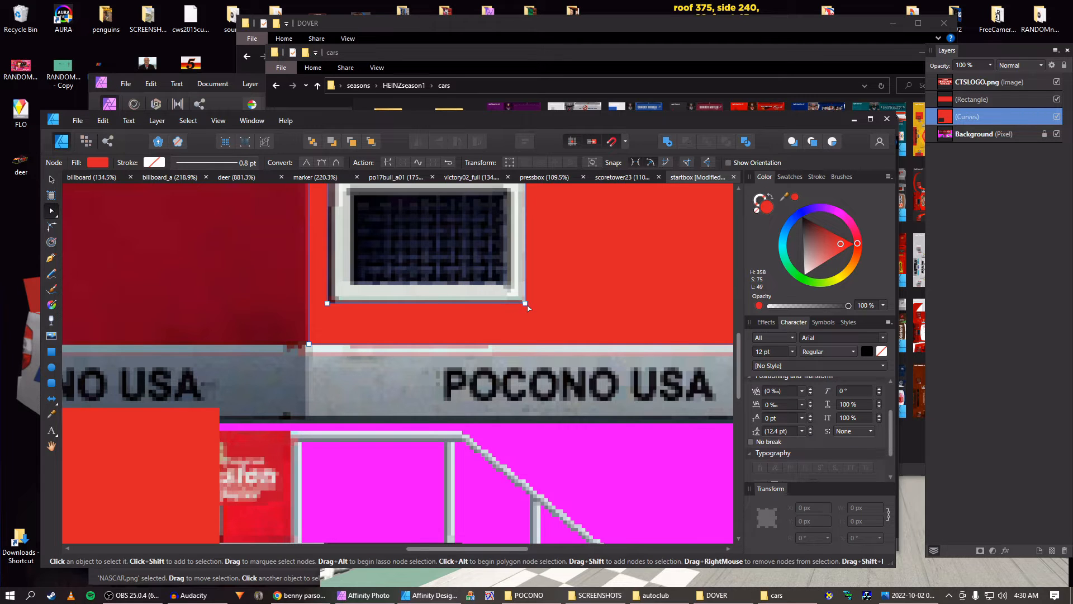
click(525, 304)
key(Down)
key(Down)
key(Down)
key(Down)
key(Down)
key(Down)
key(Down)
key(Down)
key(Down)
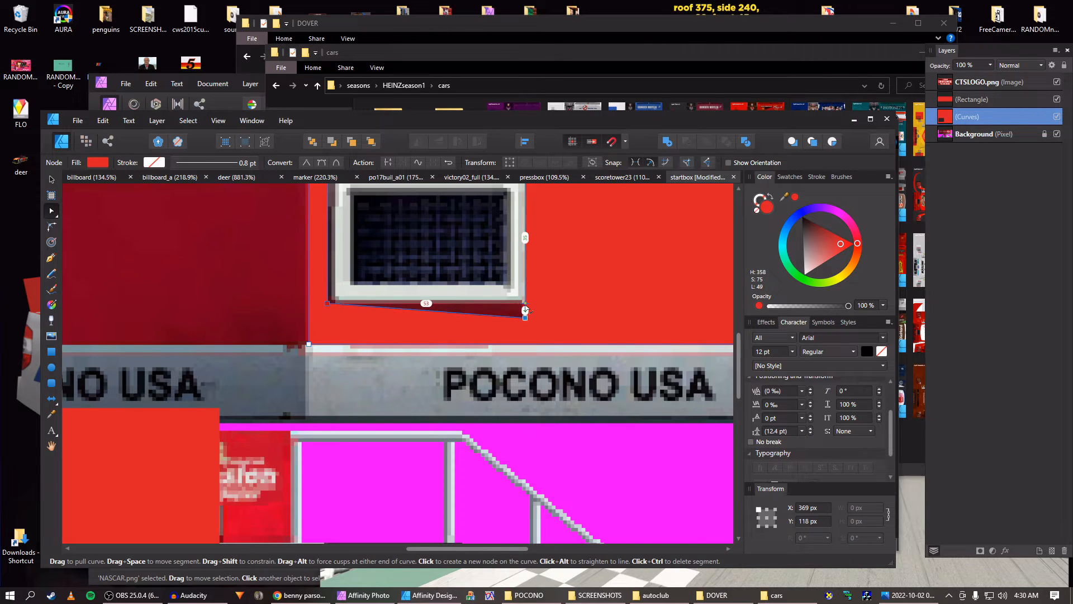
key(Down)
key(Down)
key(Up)
key(Up)
key(Up)
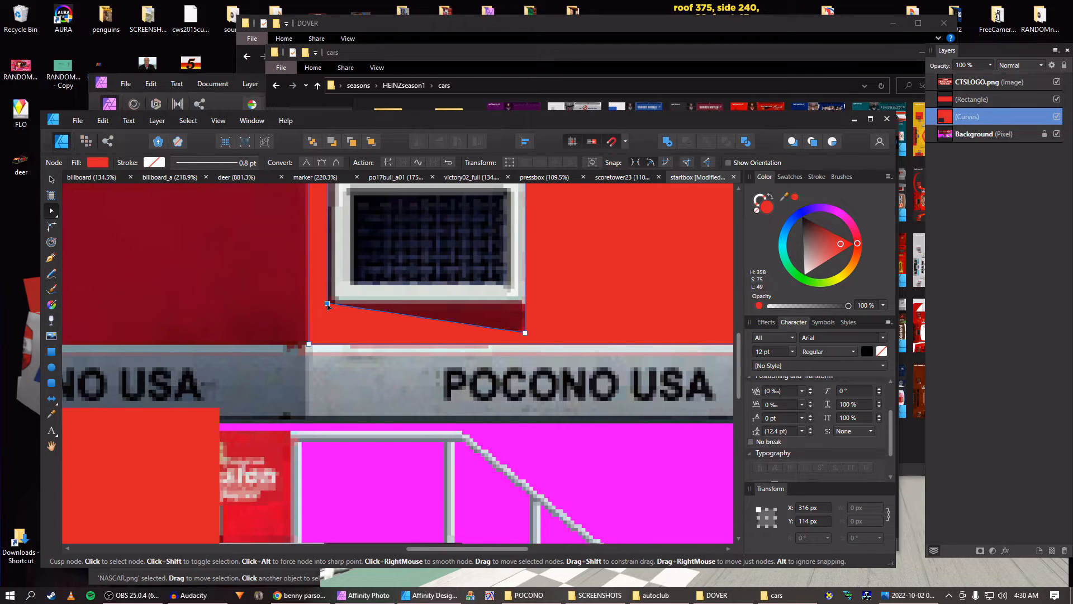
Lower the cut-out's bottom-left node to Y 122 px and bow its left edge outward around the window's shadow
key(Down)
key(Down)
key(Down)
key(Down)
key(Down)
key(Down)
key(Down)
key(Down)
key(Down)
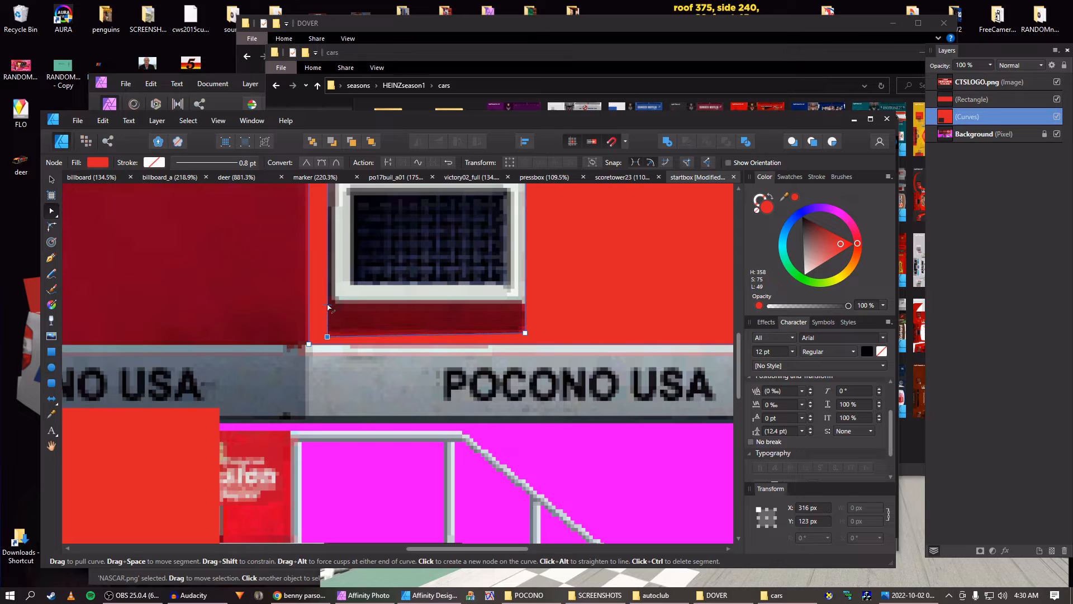
key(Up)
mouse_move(328, 306)
mouse_down()
mouse_move(318, 307)
mouse_move(327, 306)
mouse_up()
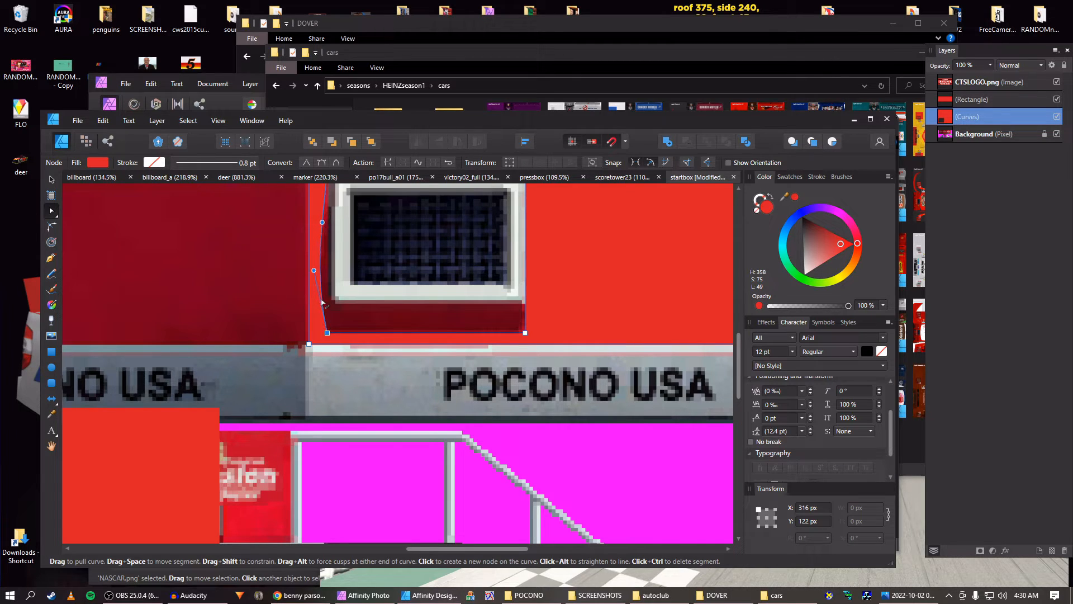
Move the Craftsman logo onto the red panel above the window and scale it down to about 109 × 53 px
click(362, 278)
scroll(364, 277, down, 5)
scroll(363, 276, down, 3)
drag(391, 230, 445, 263)
scroll(445, 263, down, 2)
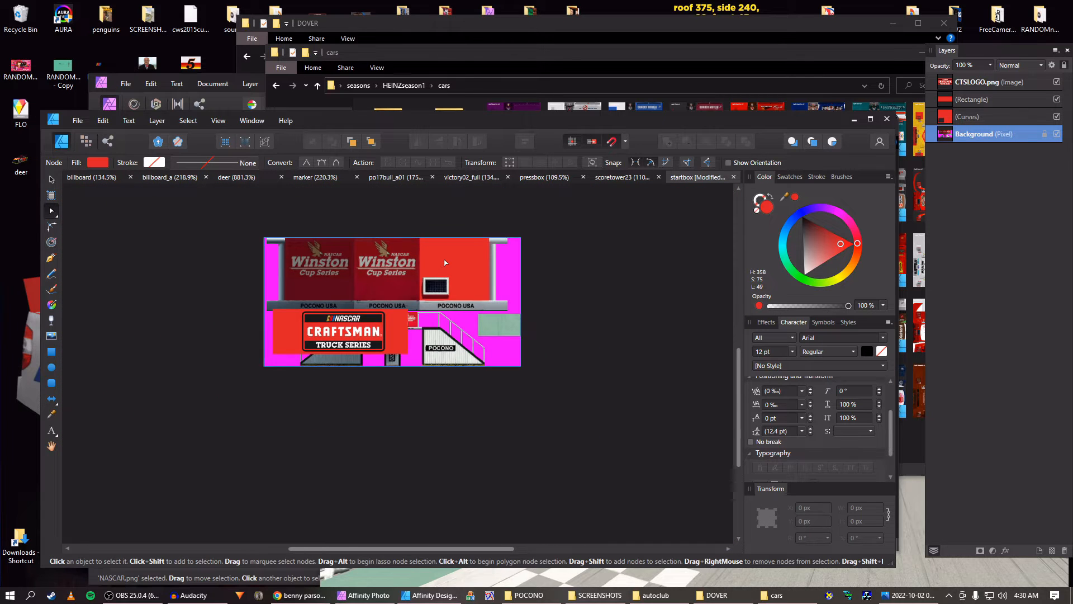
scroll(445, 262, up, 4)
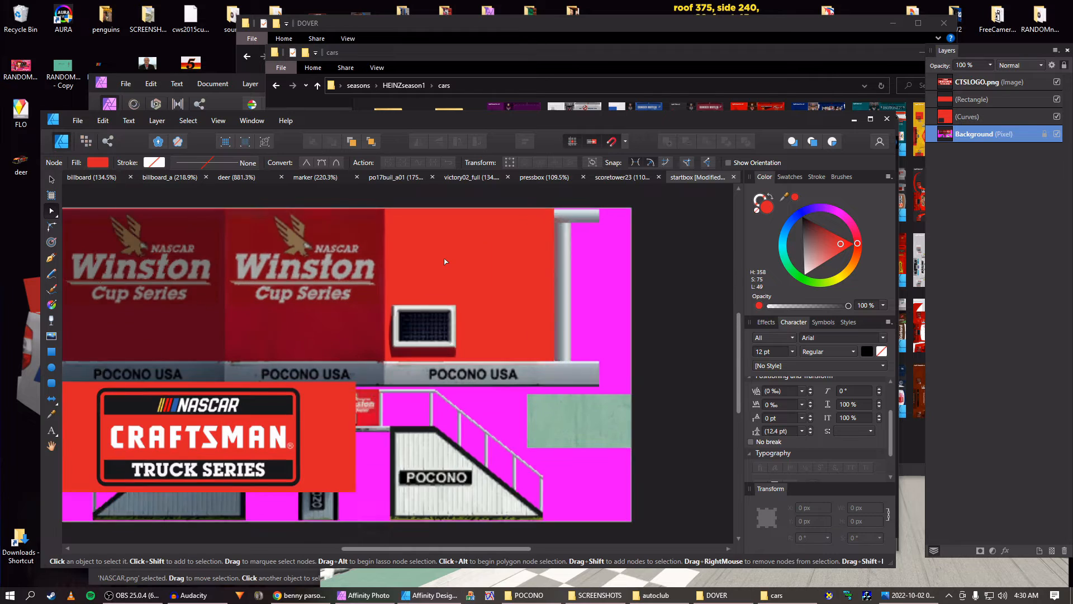
drag(424, 290, 484, 280)
key(v)
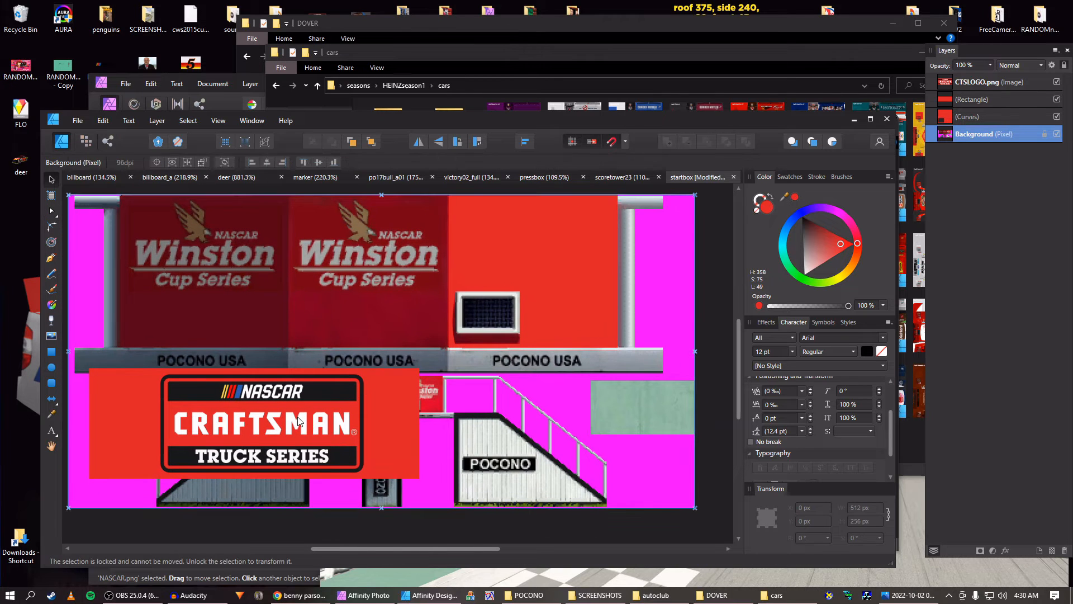
click(302, 421)
scroll(292, 422, down, 1)
drag(345, 400, 542, 313)
scroll(581, 240, up, 2)
scroll(576, 243, down, 2)
drag(591, 266, 523, 297)
drag(442, 333, 495, 307)
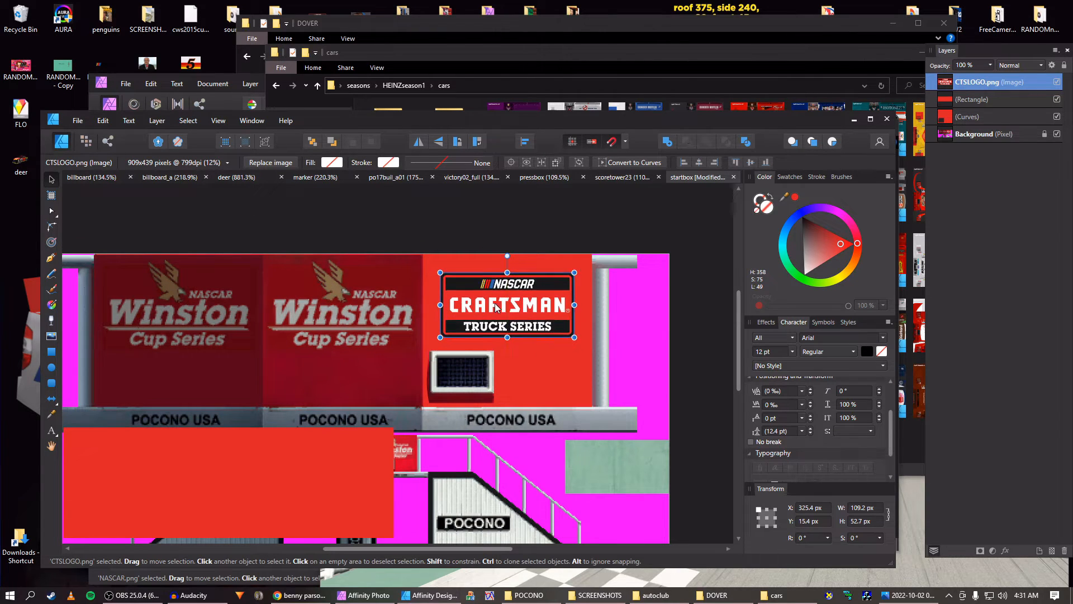
Delete the leftover red rectangle below the panels
scroll(376, 399, down, 3)
click(373, 421)
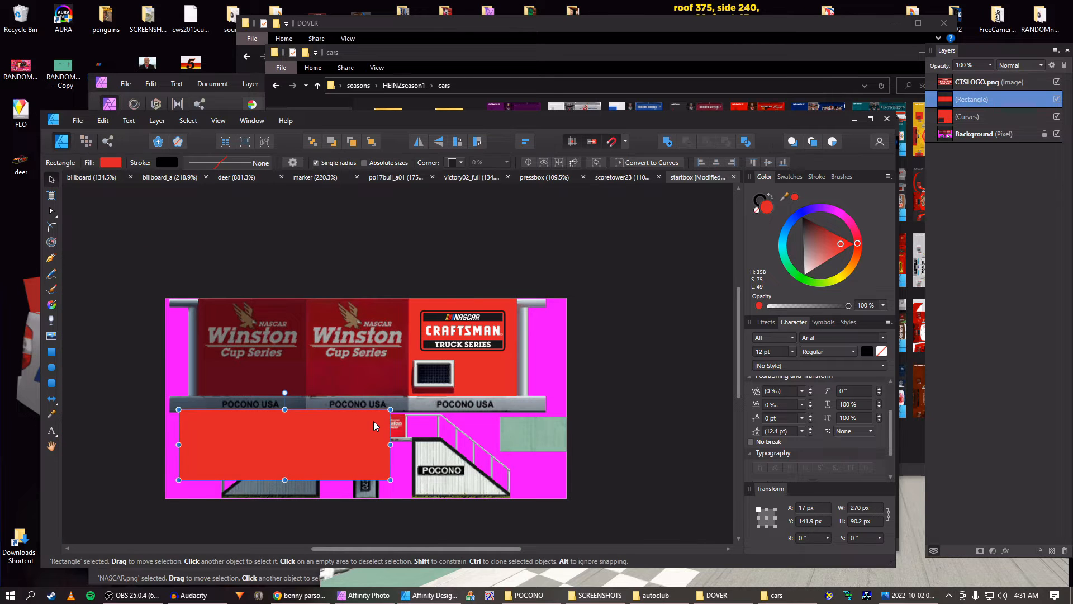
key(Delete)
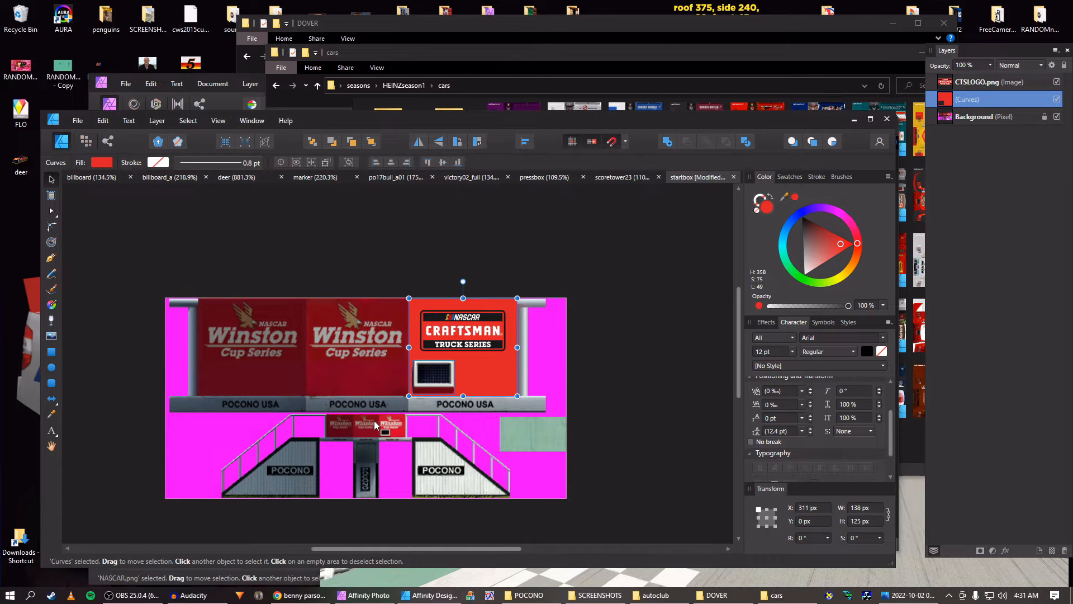
Duplicate the logo and red panel shape together and move the copies over the middle Winston Cup panel at X 180 px
scroll(374, 421, up, 4)
scroll(522, 405, up, 4)
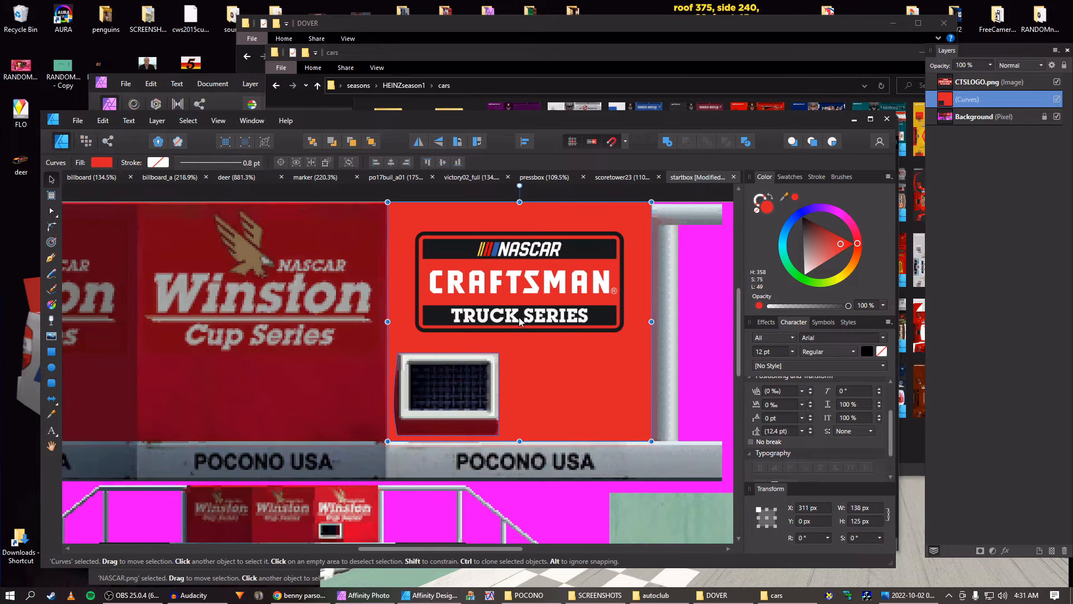
click(954, 82)
shift+click(951, 97)
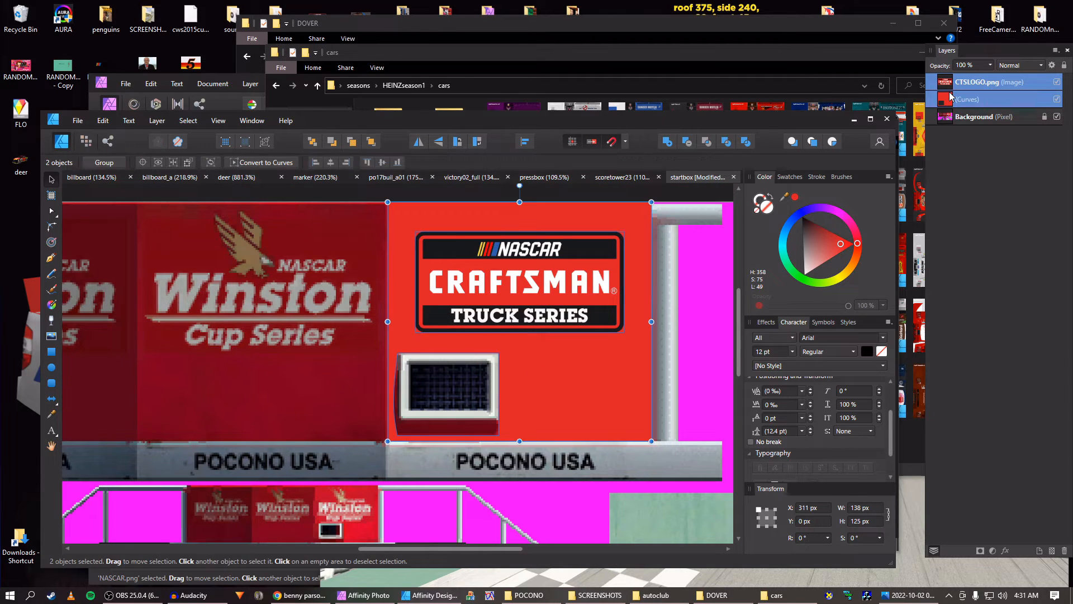
key(ctrl+j)
key(shift+Left)
key(shift+Left)
key(shift+Left)
key(shift+Left)
key(shift+Left)
key(shift+Left)
key(shift+Left)
key(shift+Left)
key(shift+Left)
key(shift+Left)
key(shift+Left)
key(shift+Left)
key(shift+Left)
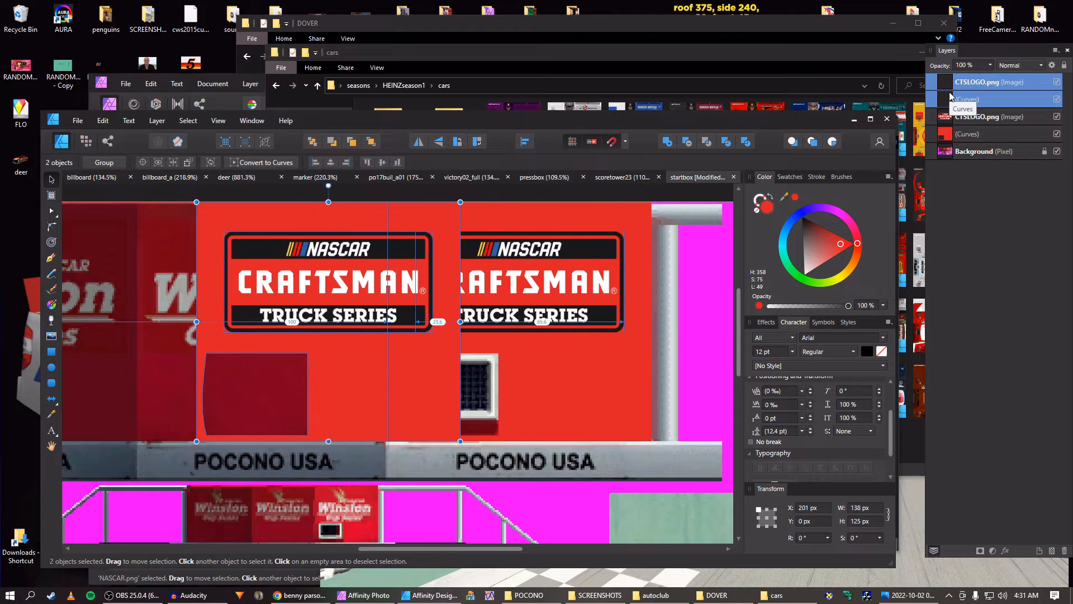
key(Left)
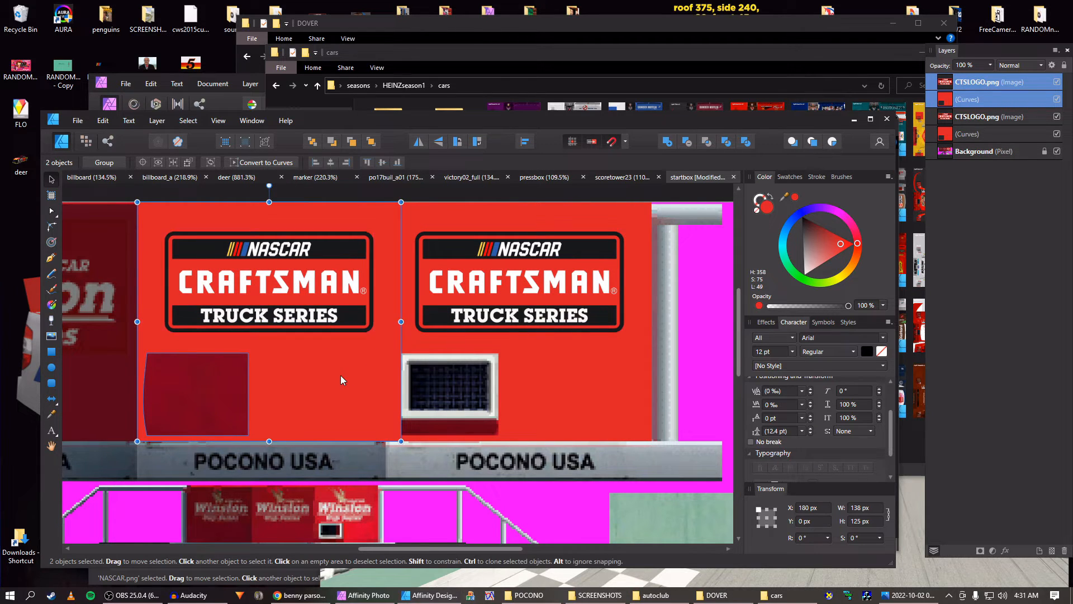
Narrow the middle panel shape to 131 px wide and delete its window cut-out nodes so it is solid red
click(393, 327)
mouse_move(400, 322)
mouse_down()
mouse_move(366, 321)
mouse_move(387, 321)
mouse_up()
drag(320, 395, 404, 370)
scroll(314, 357, up, 1)
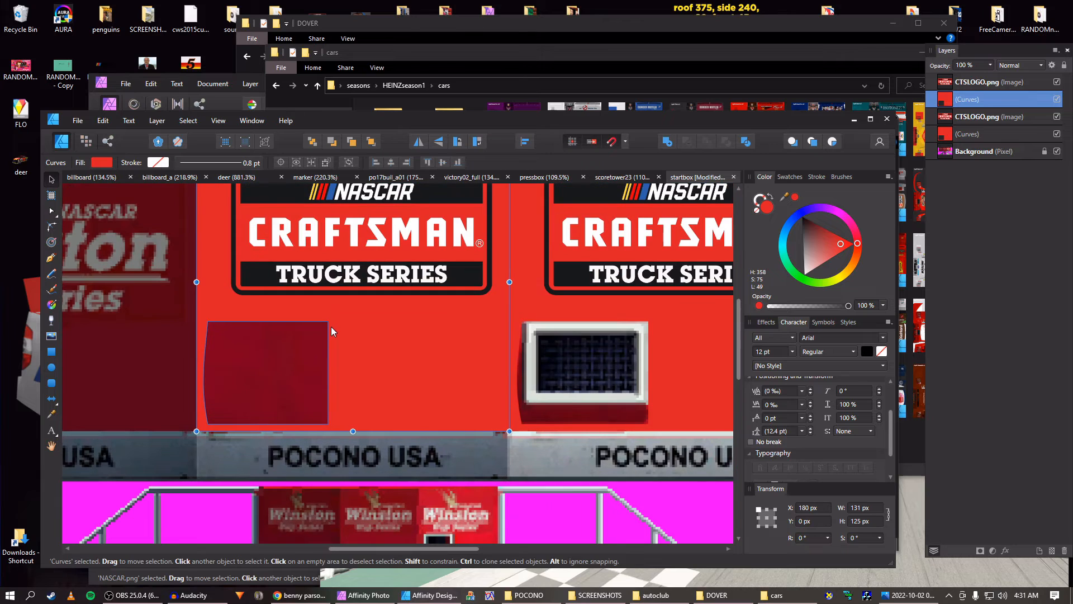
key(a)
click(329, 322)
drag(328, 322, 207, 323)
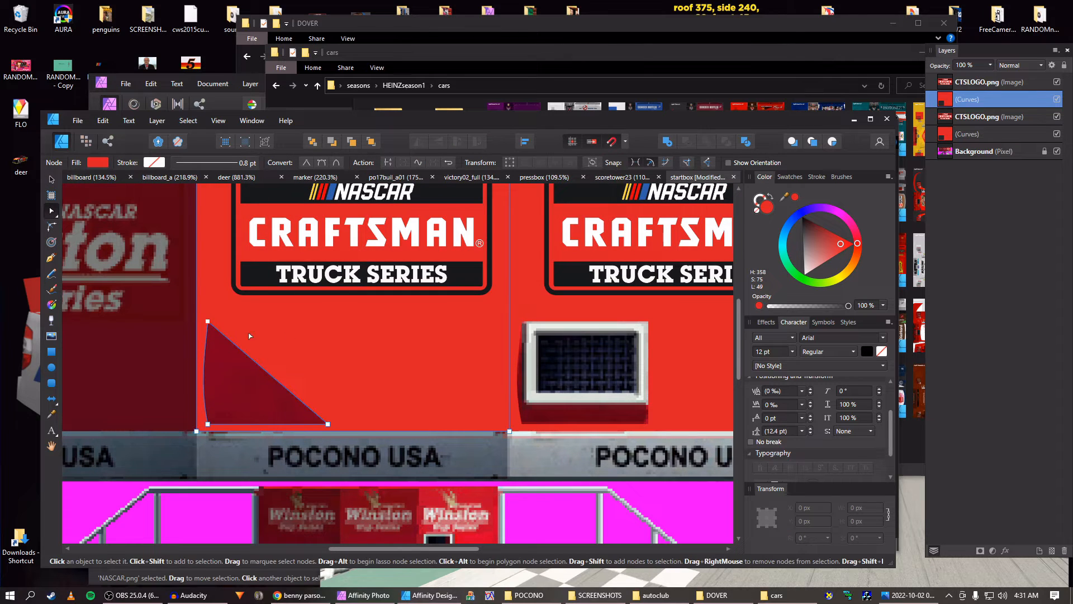
key(Delete)
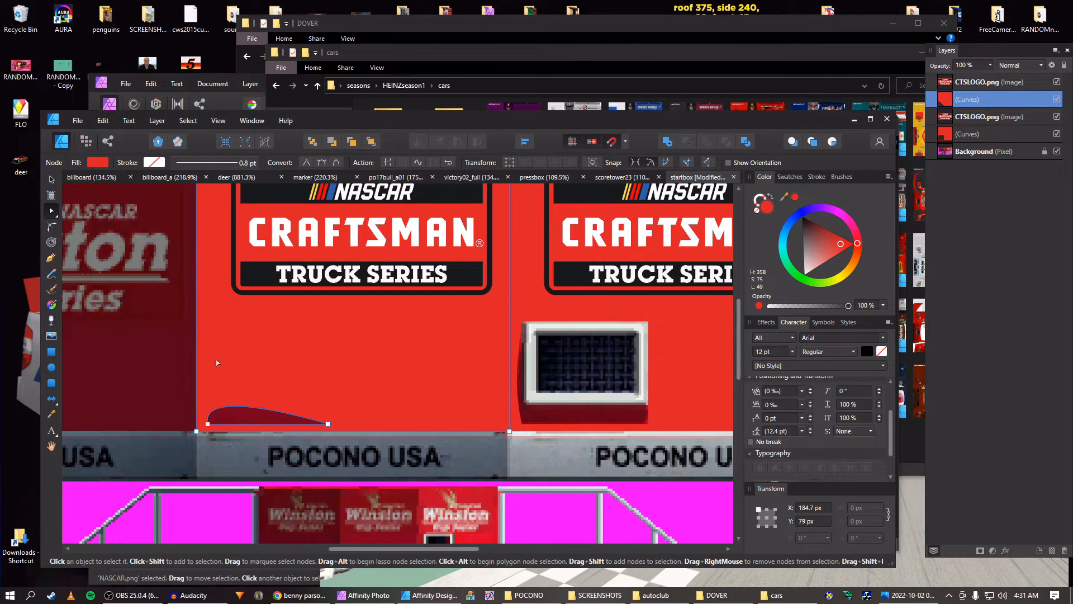
key(Delete)
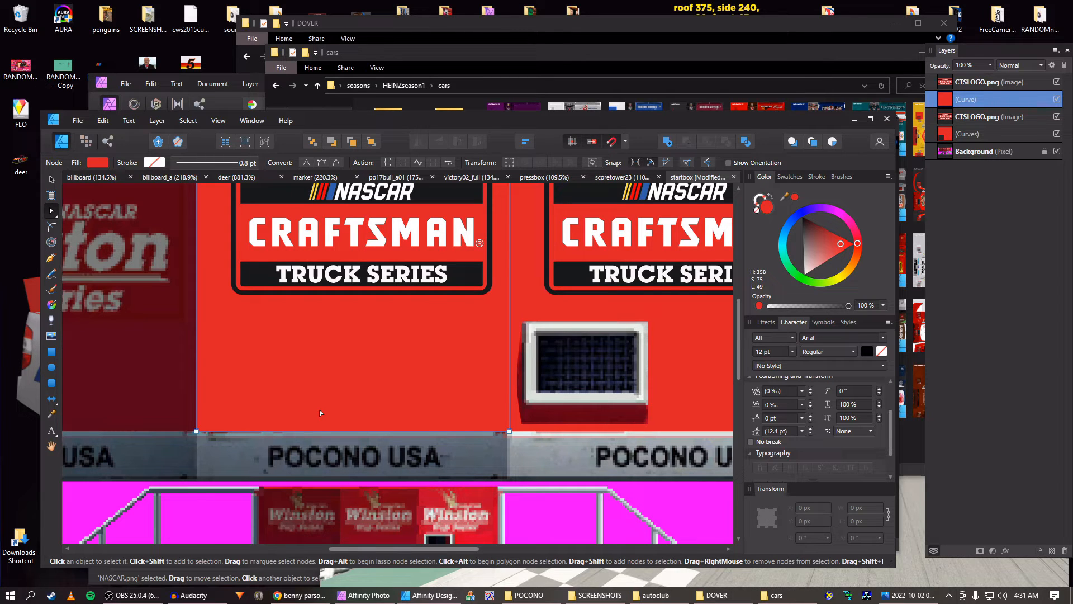
Duplicate the middle panel curve above its logo as a shading overlay, filled black with 31% opacity
scroll(322, 452, down, 5)
scroll(362, 471, down, 1)
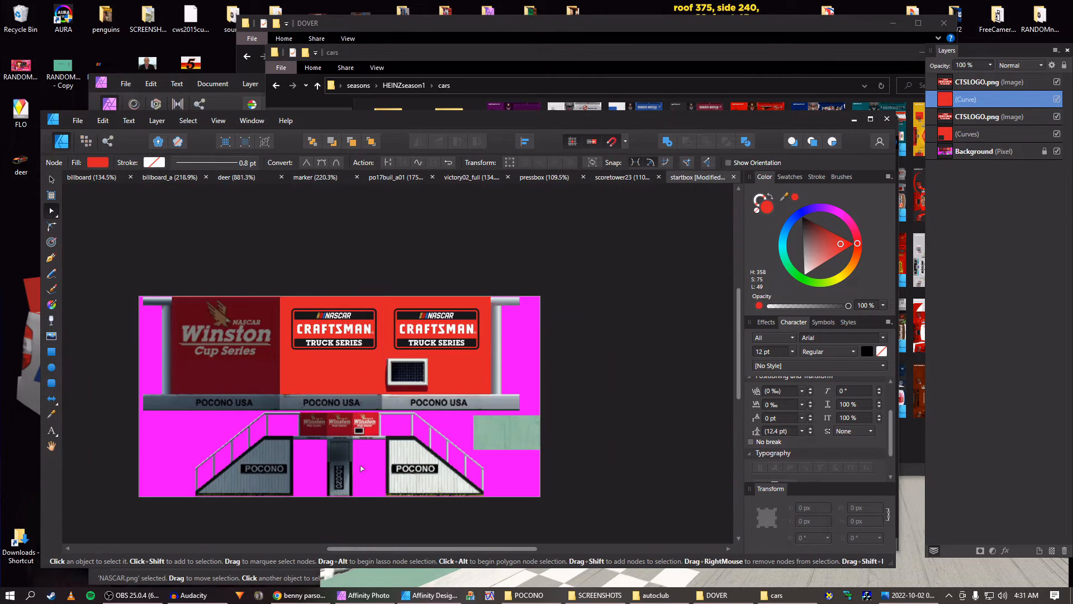
scroll(364, 436, up, 2)
scroll(364, 434, up, 1)
scroll(363, 433, down, 2)
drag(345, 348, 412, 367)
key(v)
scroll(394, 361, up, 1)
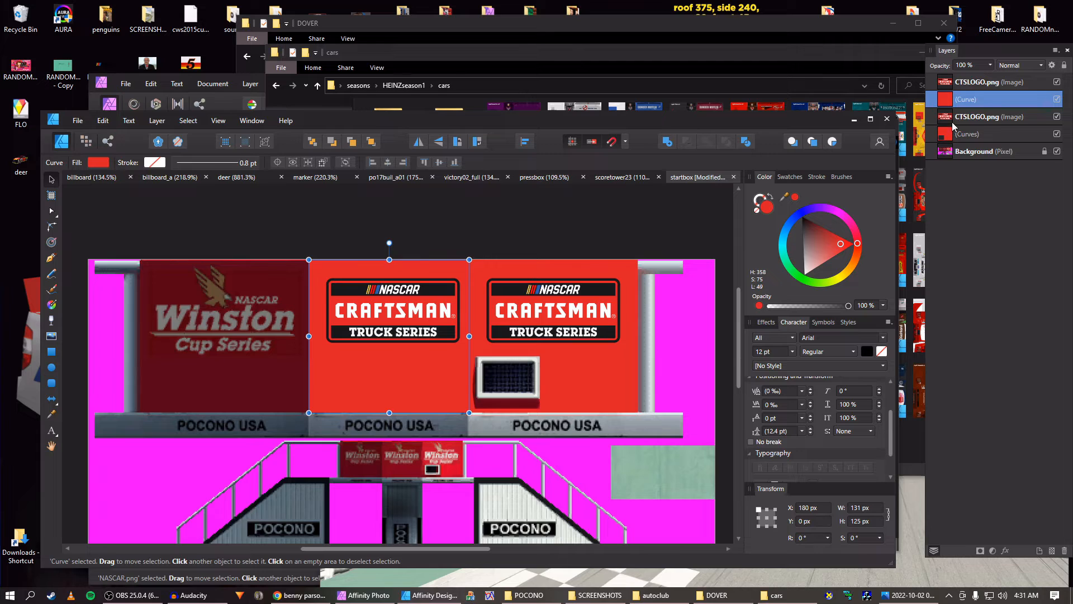
key(ctrl+j)
drag(947, 100, 937, 80)
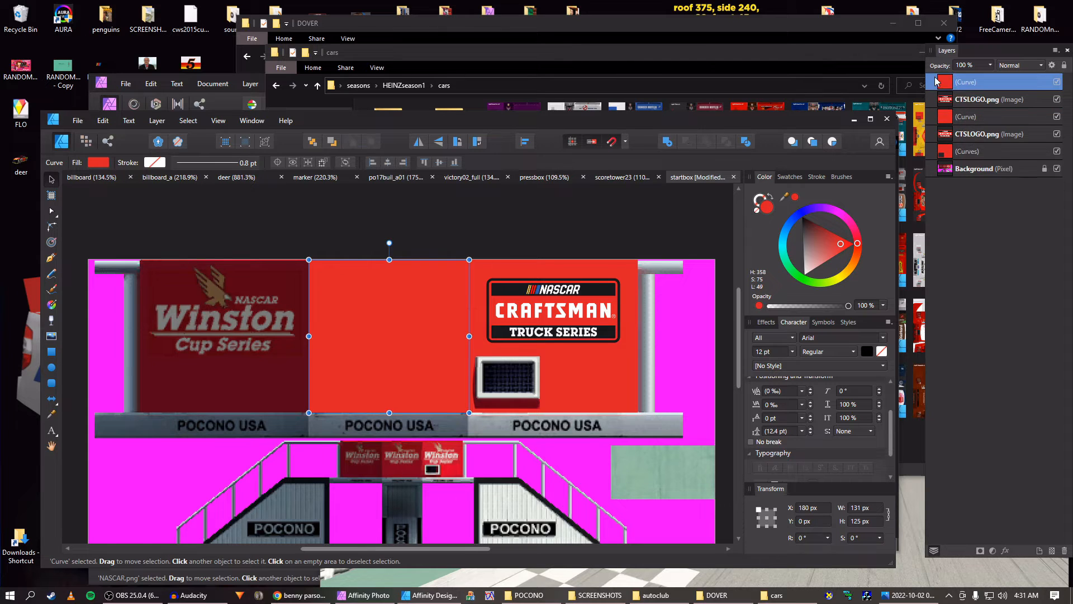
drag(813, 247, 787, 206)
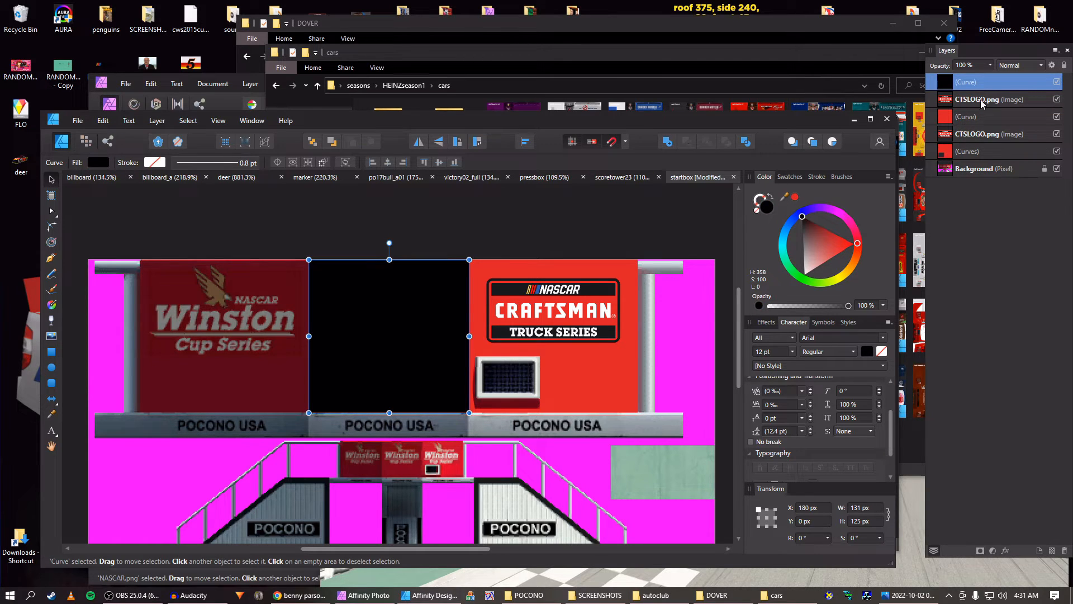
drag(988, 68, 939, 87)
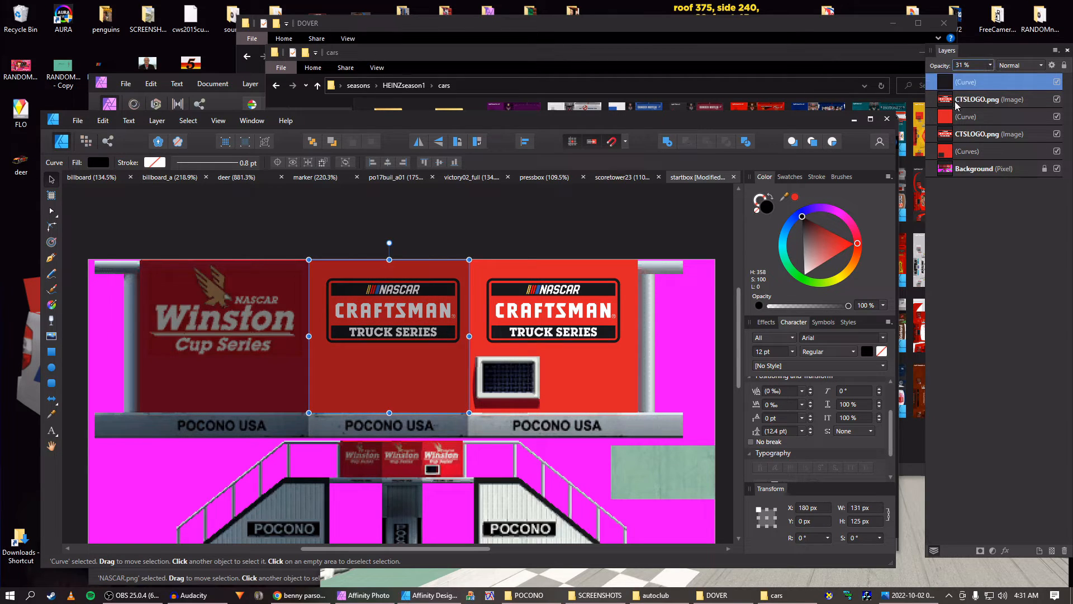
Duplicate the middle panel's overlay, logo and red curve, and move the copies over the remaining Winston Cup panel at X 49 px
shift+click(946, 118)
key(ctrl+j)
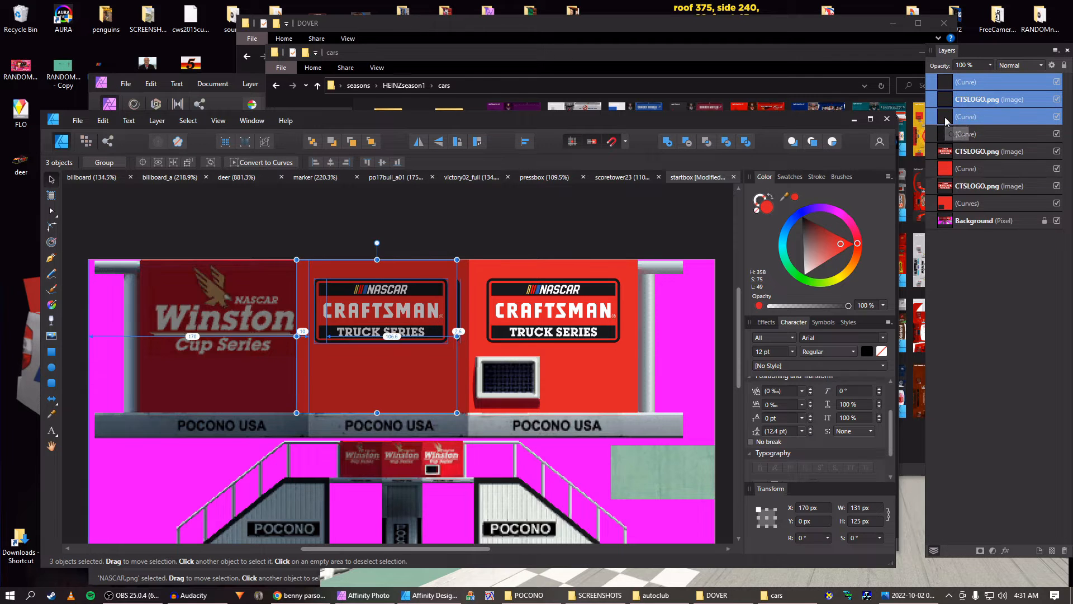
key(shift+Left)
key(shift+Left)
key(shift+Left)
key(shift+Left)
key(shift+Left)
key(shift+Left)
key(shift+Left)
key(shift+Left)
key(shift+Left)
key(shift+Left)
key(shift+Left)
key(shift+Left)
key(shift+Left)
key(shift+Left)
key(Right)
key(Right)
key(Right)
key(Right)
key(Right)
key(Right)
key(Right)
key(Right)
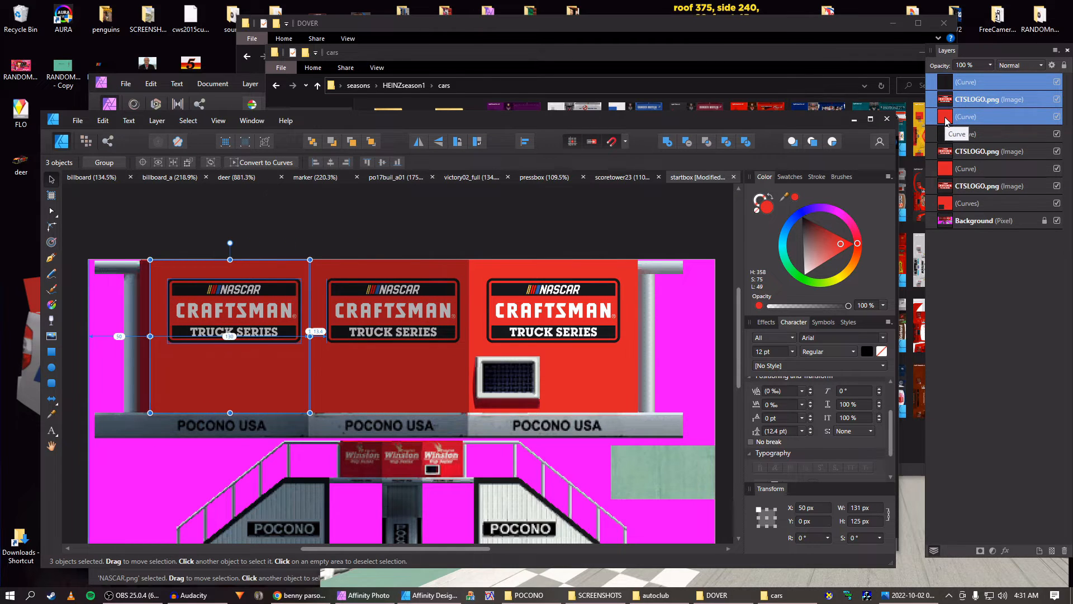
key(Right)
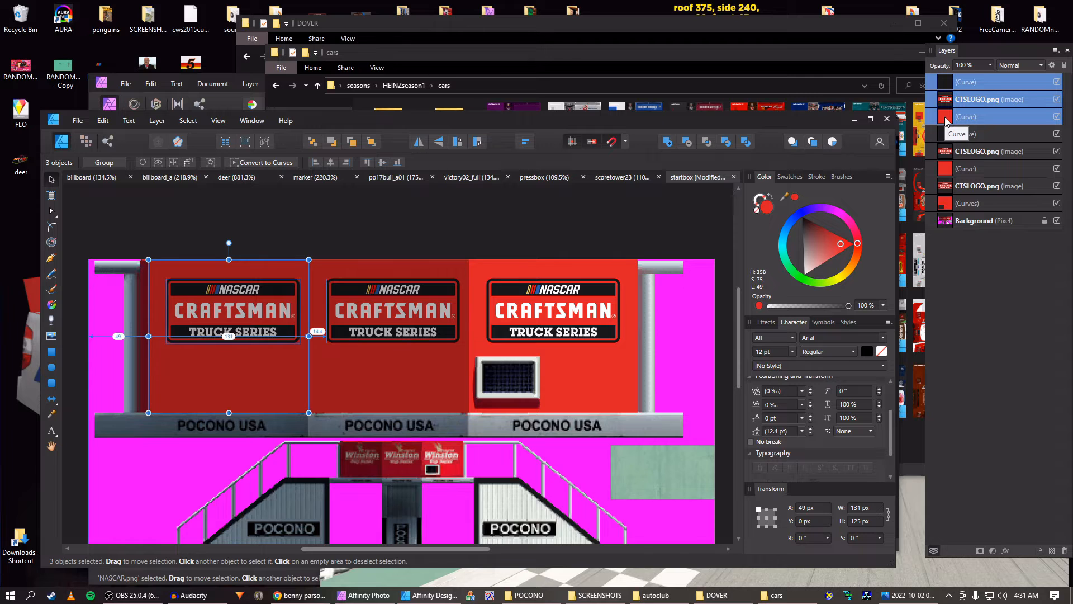
scroll(276, 301, up, 3)
key(Left)
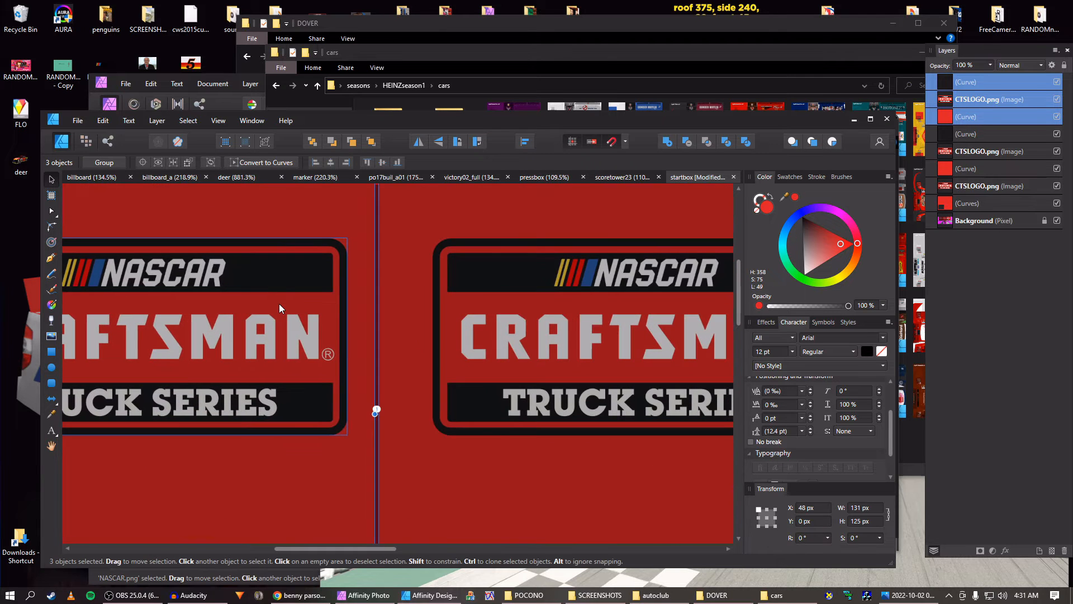
key(Right)
Extend the left panel's black overlay outward to the post, making it 140 px wide from X 40 px
scroll(280, 303, down, 4)
drag(216, 343, 453, 372)
scroll(379, 401, up, 2)
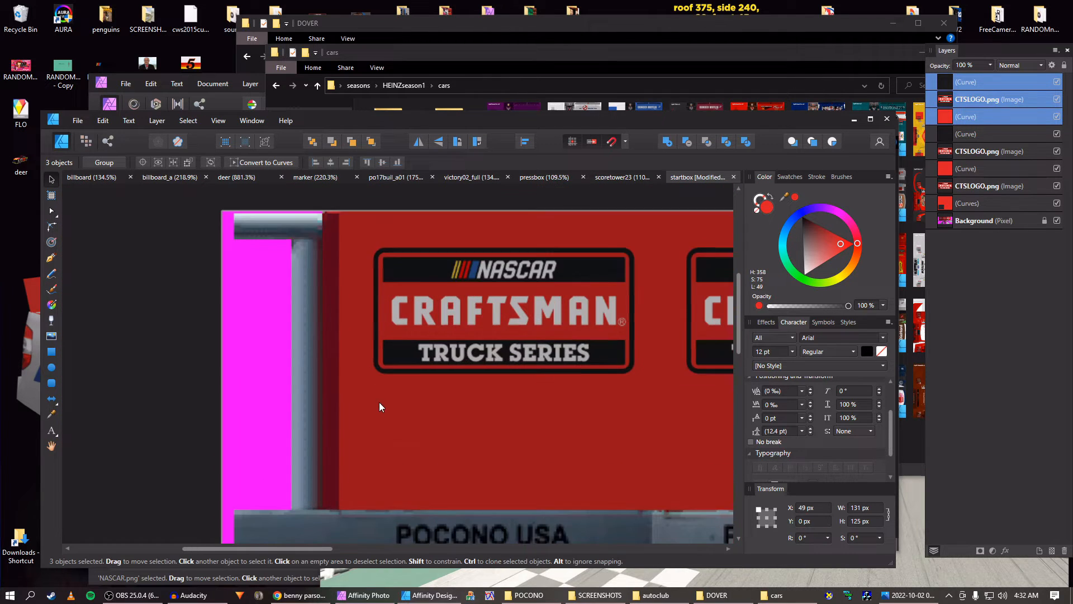
click(354, 388)
drag(340, 361, 318, 361)
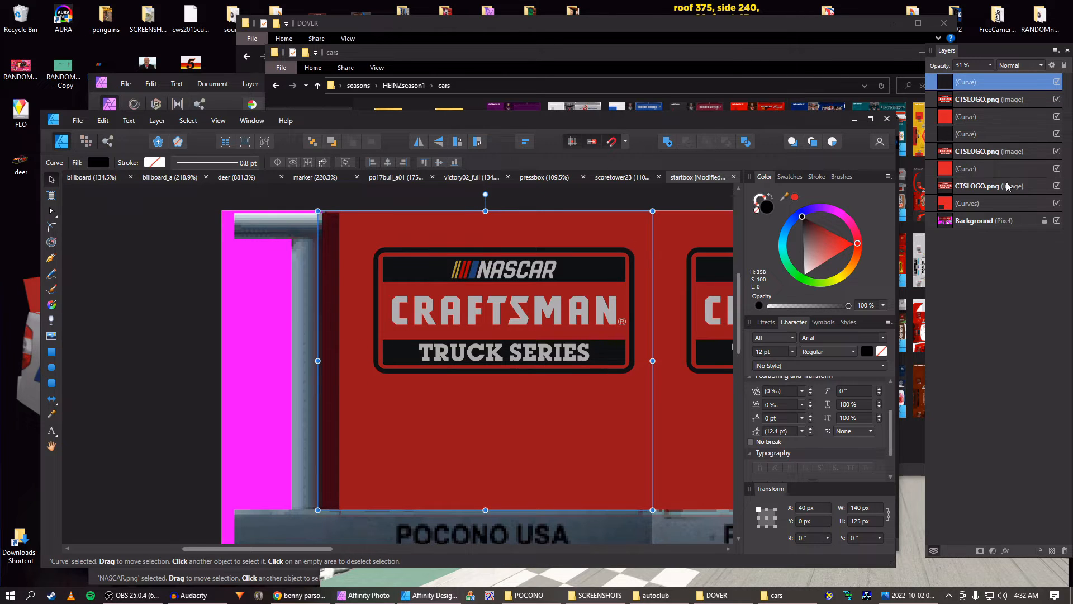
Extend the left panel's red curve outward to the post, making it 140 px wide from X 40 px
click(945, 117)
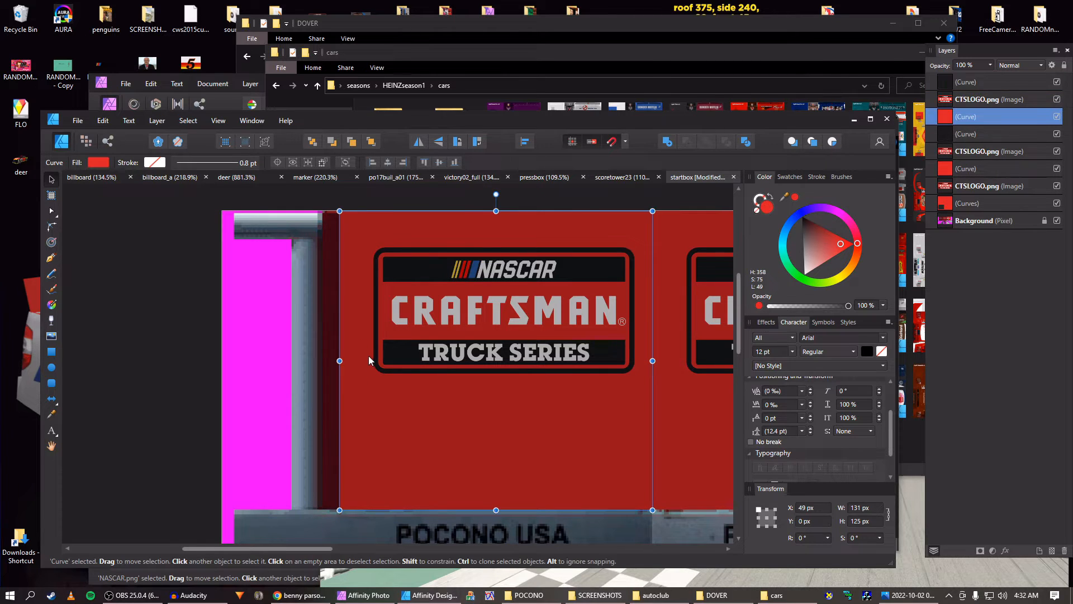
drag(339, 360, 317, 361)
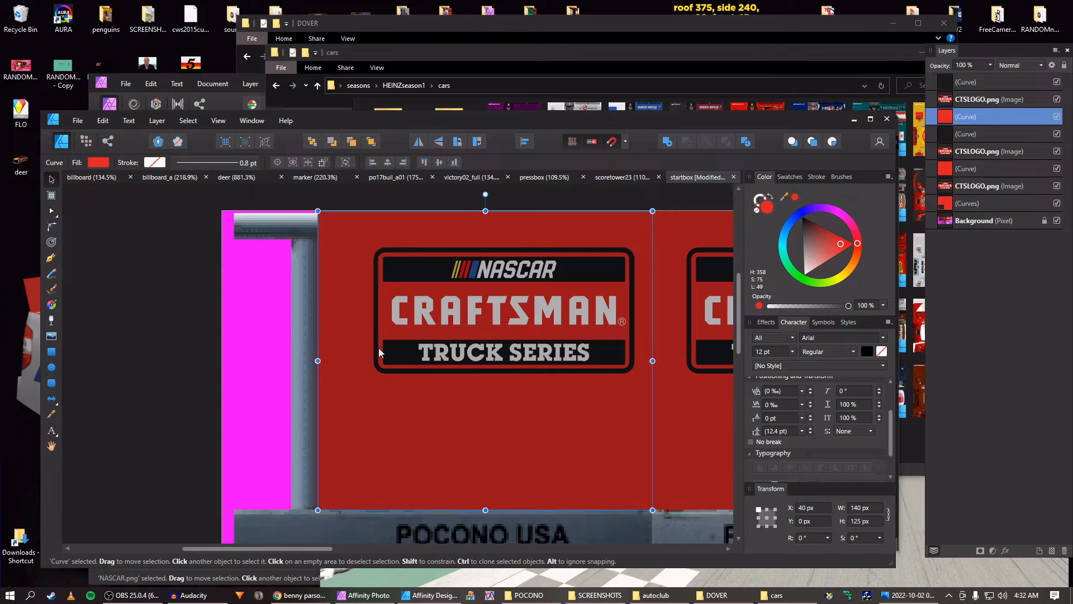
click(453, 308)
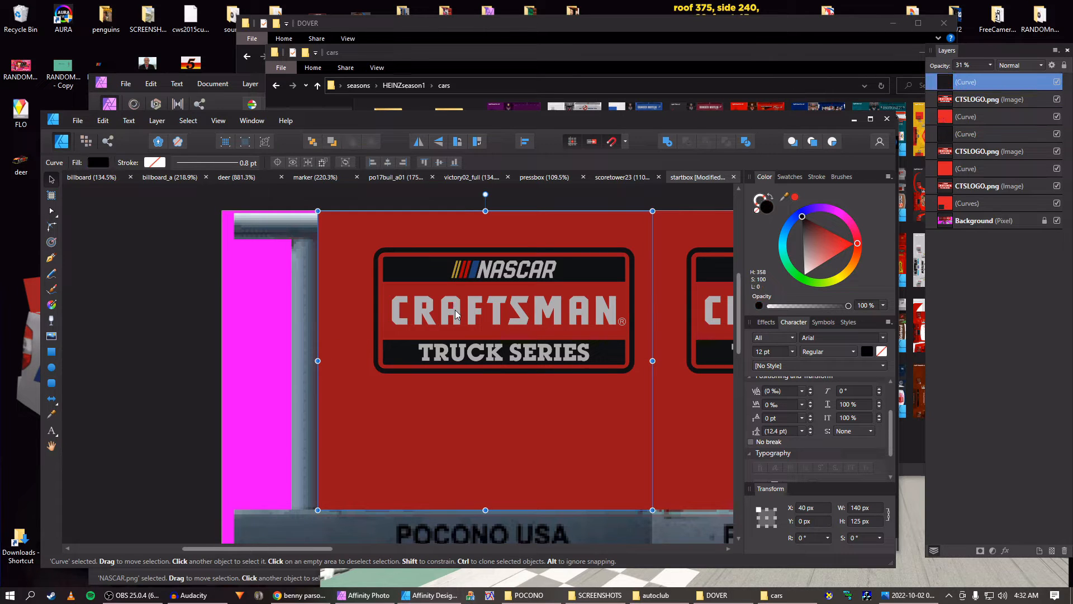
Shift the left panel's Craftsman Truck Series logo outward to X 55.4 px so it sits centred on the widened panel
click(960, 103)
key(Left)
key(Left)
key(Left)
key(Left)
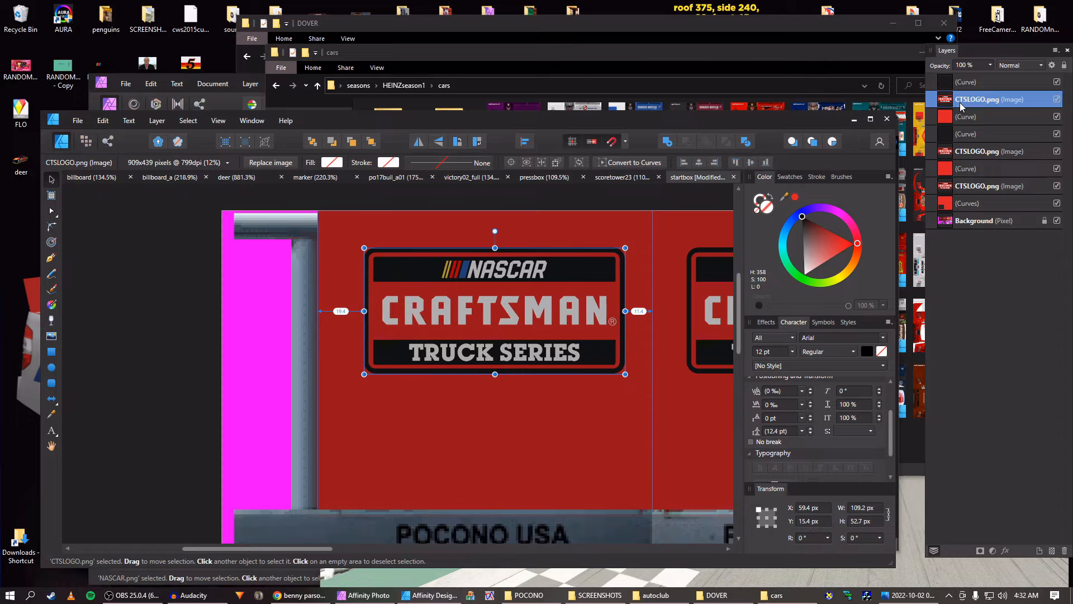
key(Left)
key(Left)
key(Left)
key(Left)
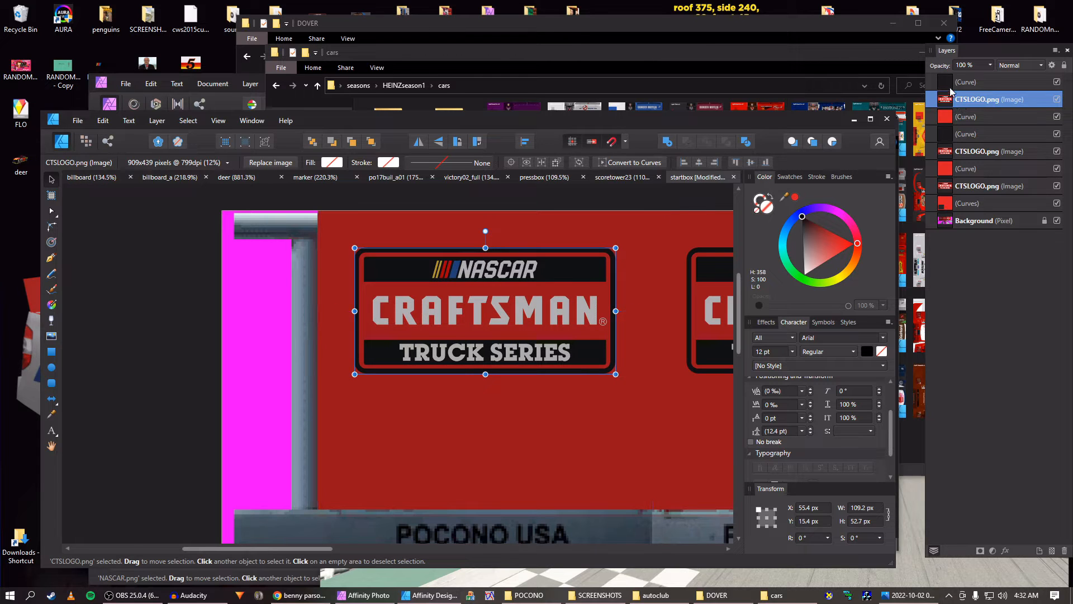
Darken the left panel's shading by setting its black overlay curve to 56% opacity
click(961, 82)
click(991, 65)
drag(993, 80, 1012, 80)
scroll(432, 323, down, 5)
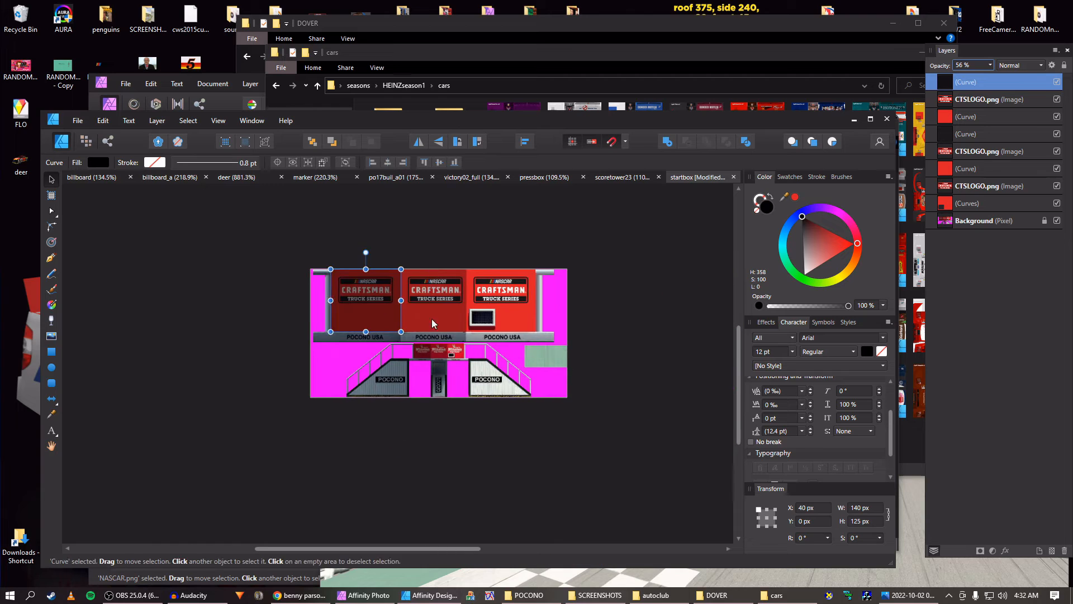
scroll(432, 324, up, 3)
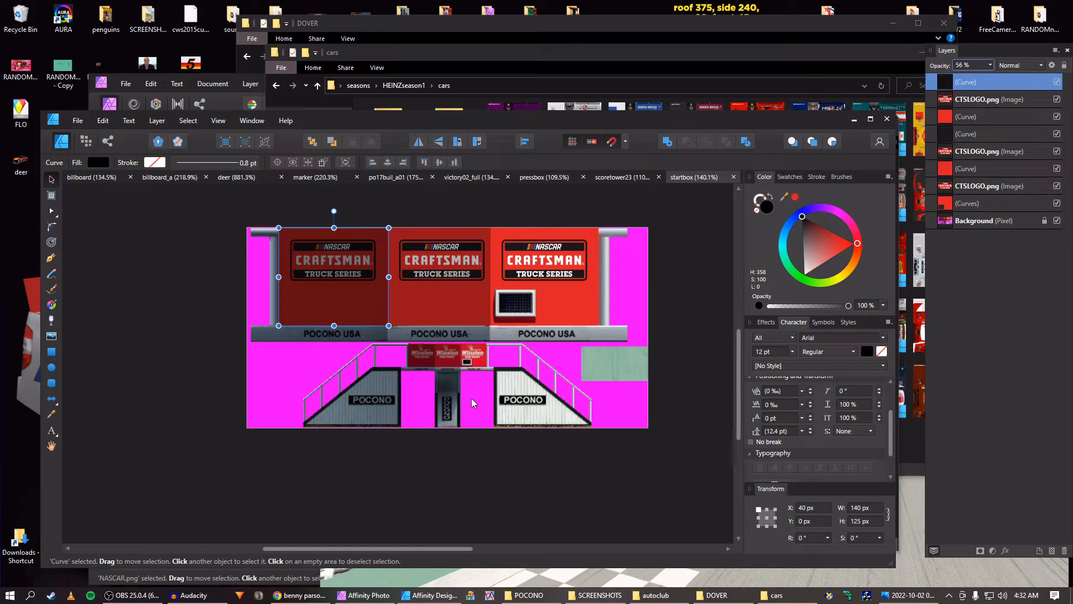
Open the tablo scoreboard texture from the POCONO folder and save it as an Affinity Designer document named tablo
click(520, 598)
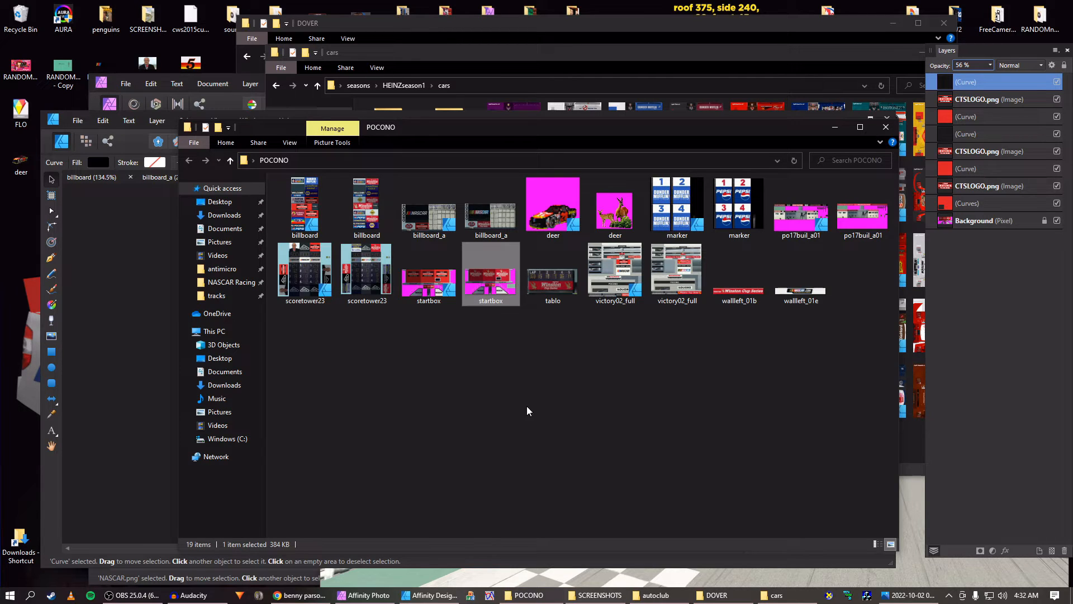
drag(545, 284, 162, 216)
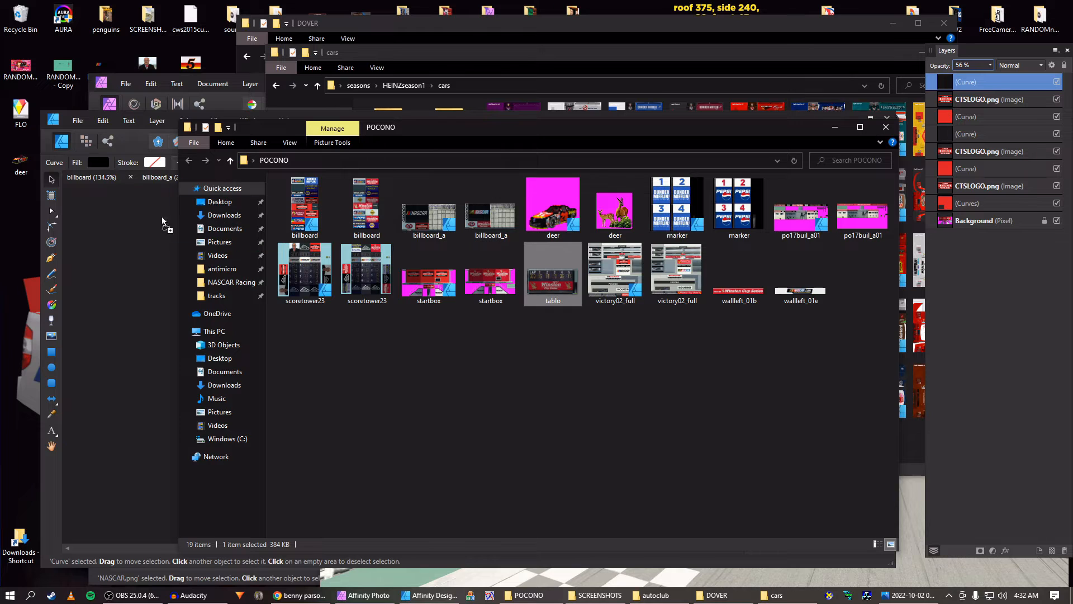
drag(90, 170, 84, 223)
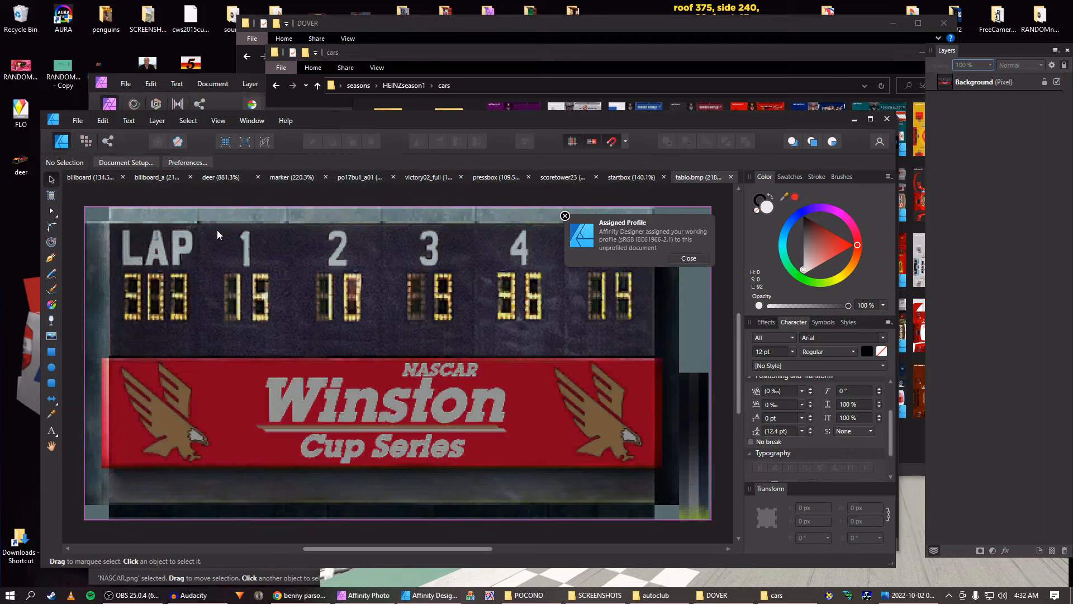
click(678, 260)
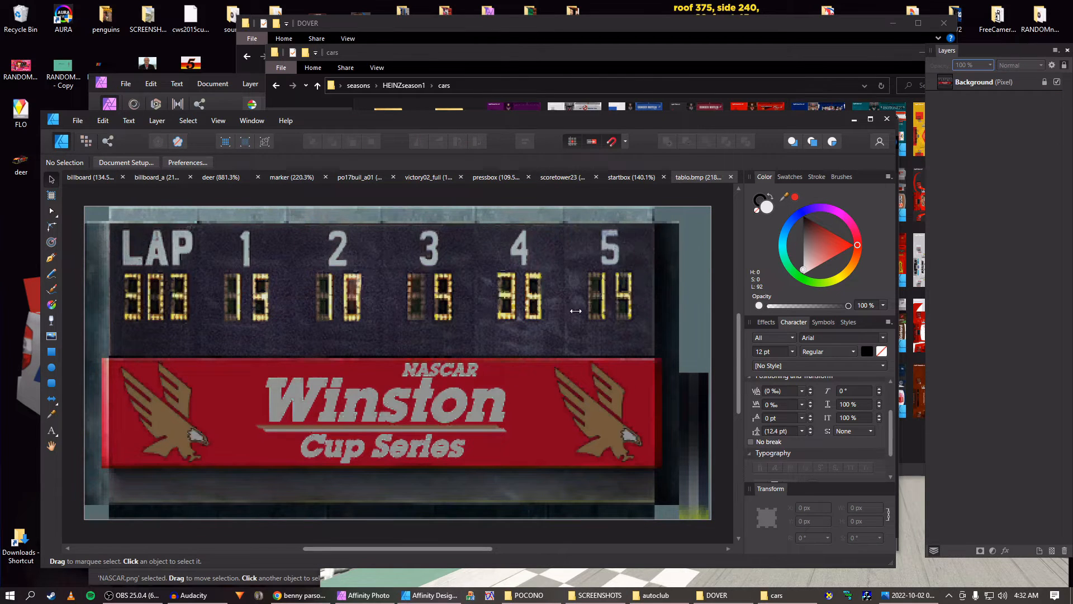
key(ctrl+s)
click(482, 392)
scroll(408, 369, down, 2)
drag(370, 338, 377, 340)
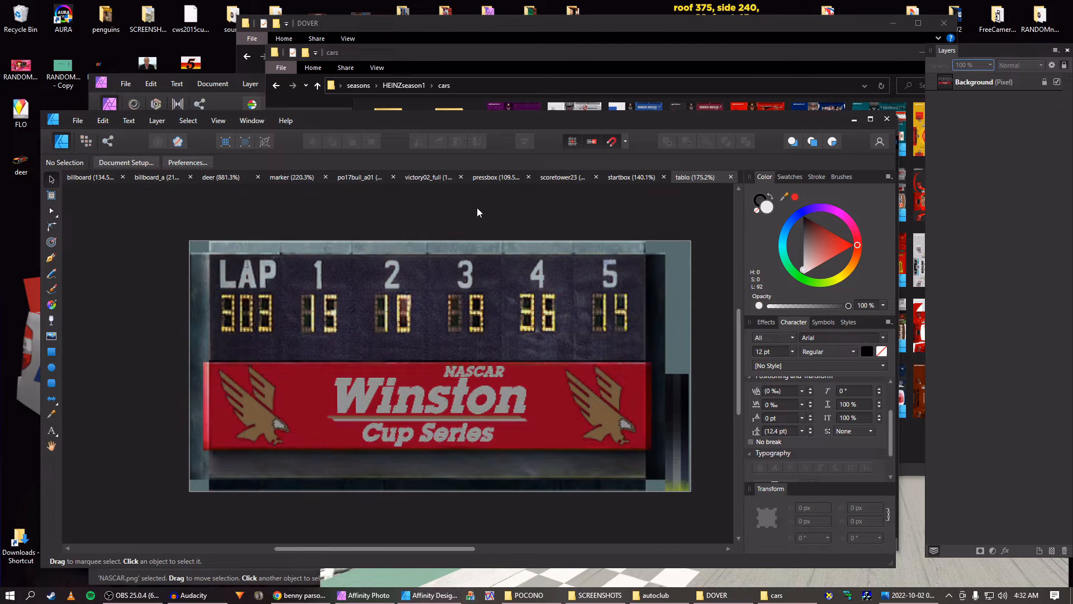
Look through the open documents from billboard to victory02_full for Craftsman Truck Series artwork that suits the scoreboard's Winston Cup banner
click(149, 179)
click(104, 180)
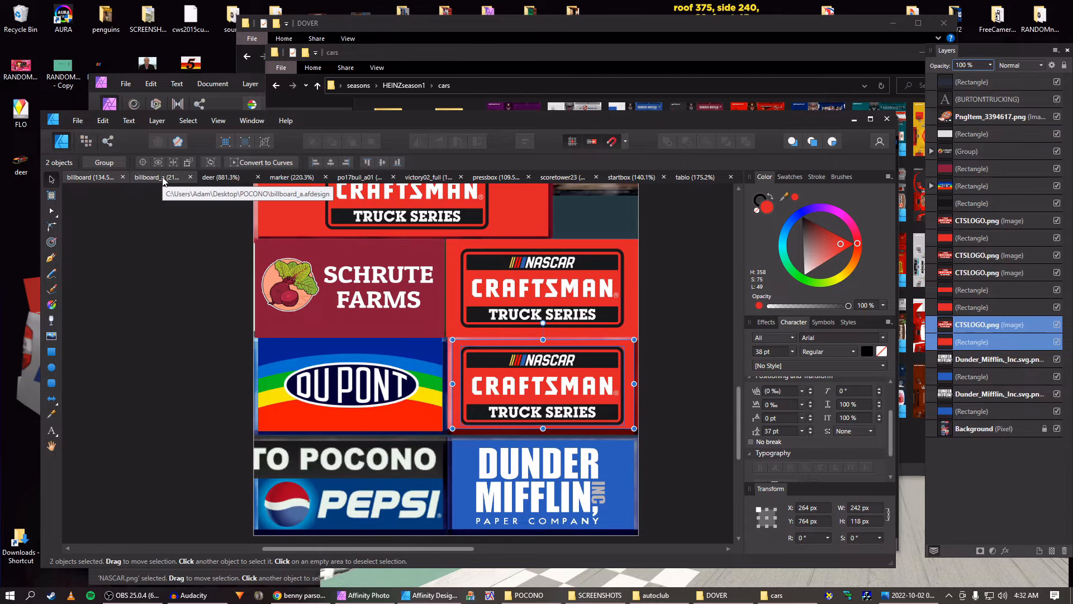
click(163, 178)
click(227, 178)
click(288, 177)
click(366, 178)
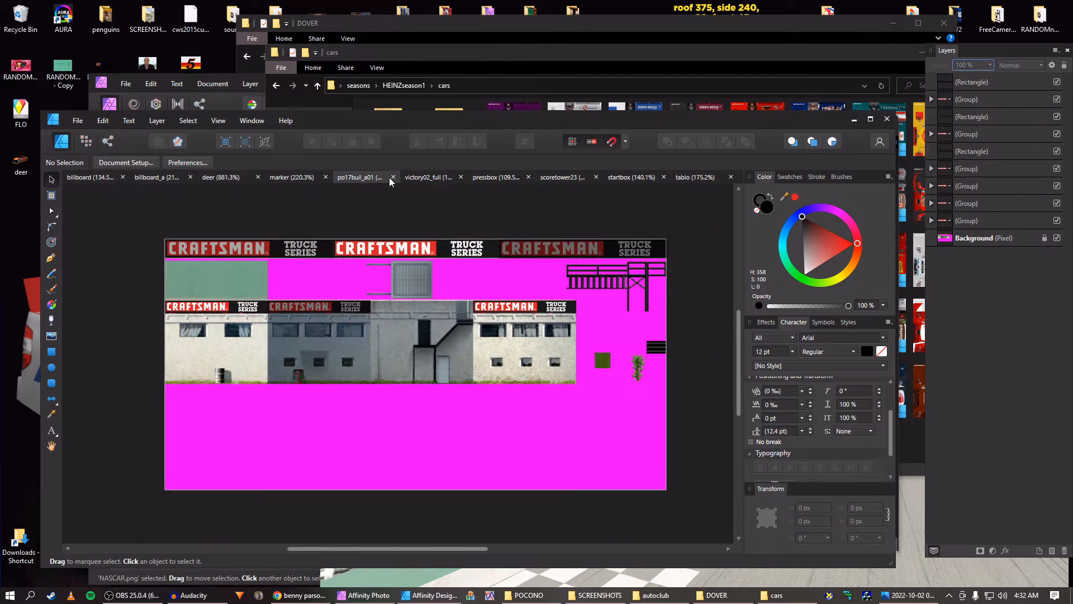
click(431, 178)
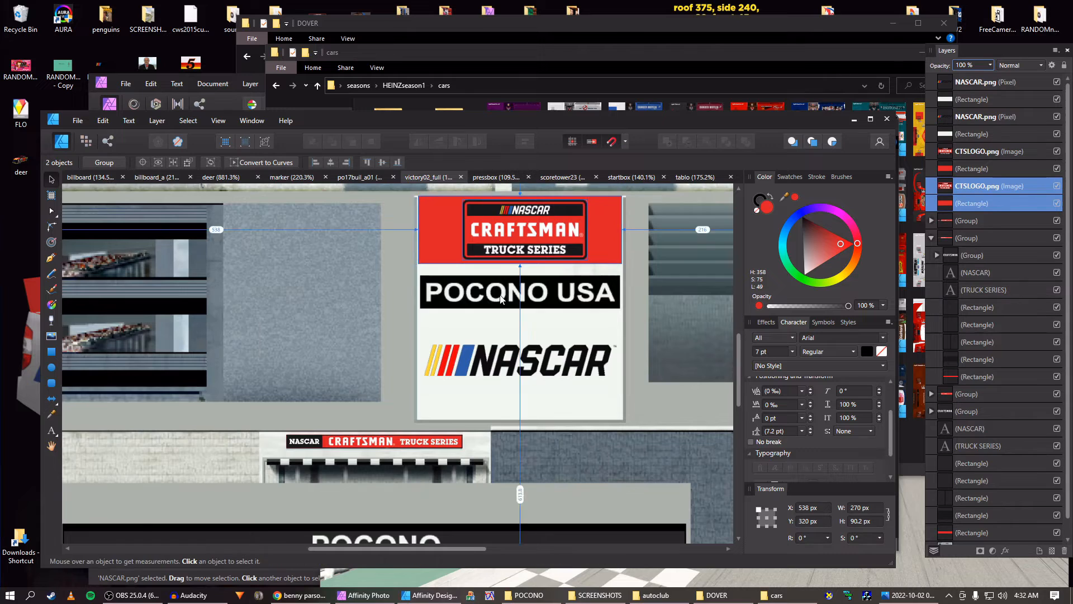
scroll(501, 299, down, 2)
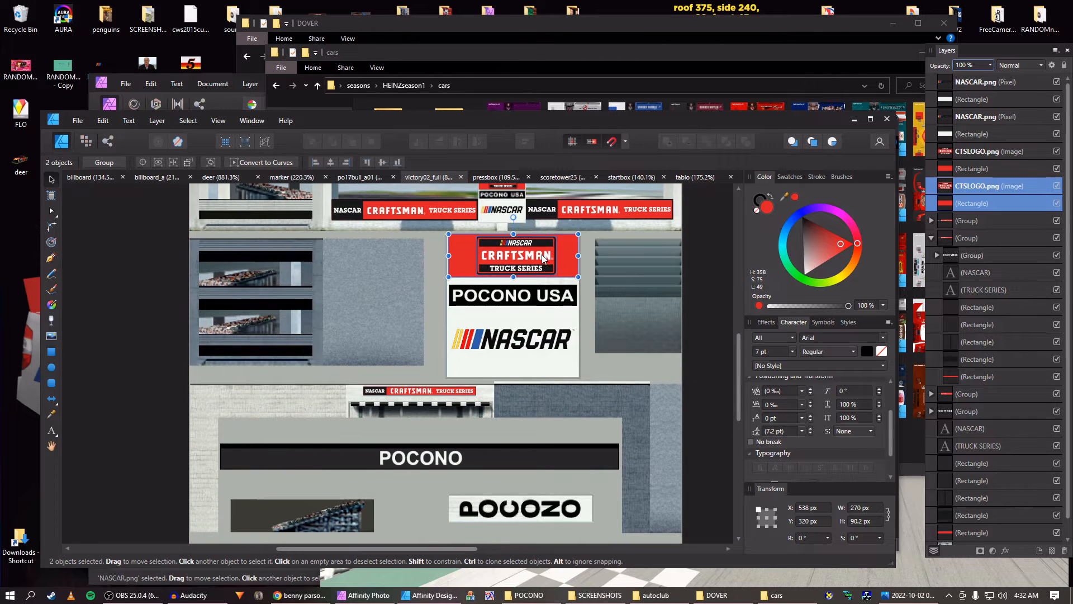
Paste the copied Craftsman Truck Series logo and red rectangle into the tablo document, placing them over the Winston Cup banner
click(695, 177)
click(939, 84)
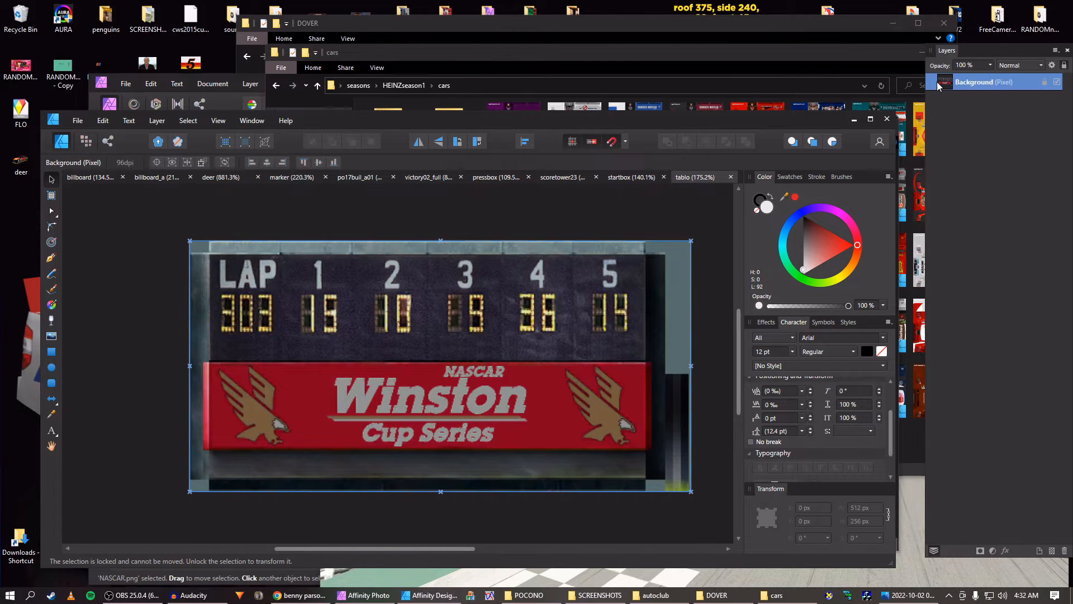
key(ctrl+v)
drag(494, 370, 471, 411)
scroll(471, 411, up, 1)
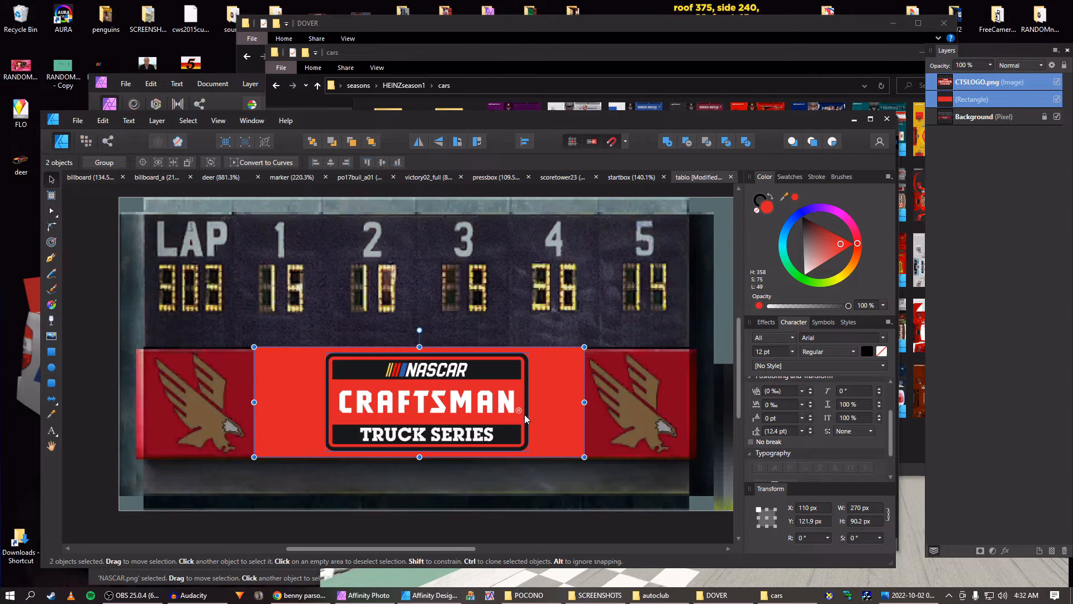
Align the pasted logo and rectangle with the banner's upper edge, at X 100 px and Y 124 px
scroll(538, 411, up, 1)
mouse_move(575, 386)
mouse_down()
mouse_move(546, 391)
mouse_move(557, 391)
mouse_up()
click(821, 521)
key(BackSpace)
key(BackSpace)
key(Return)
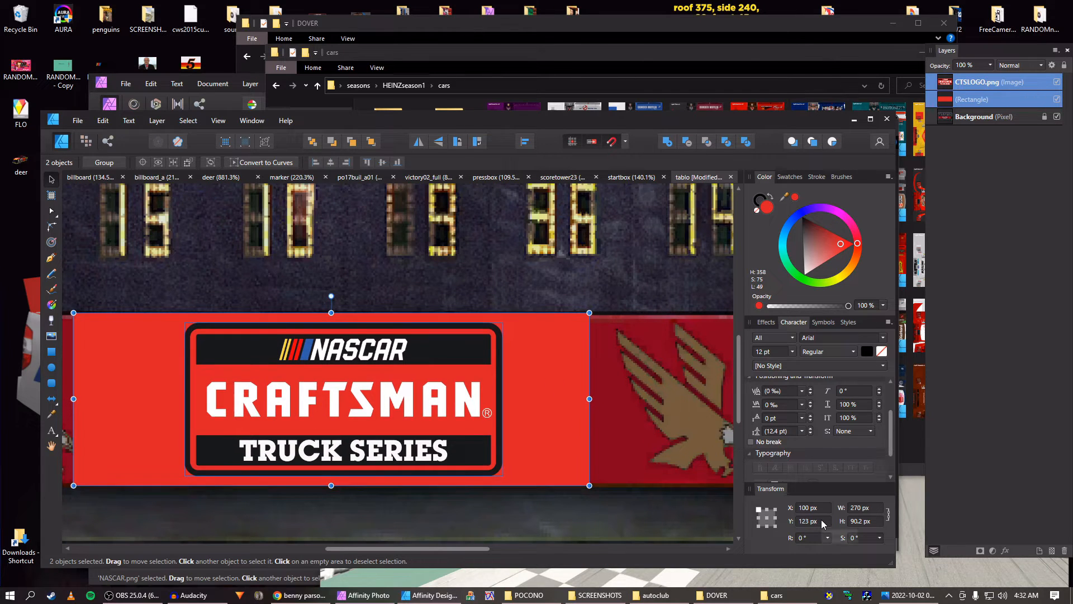
drag(560, 419, 454, 428)
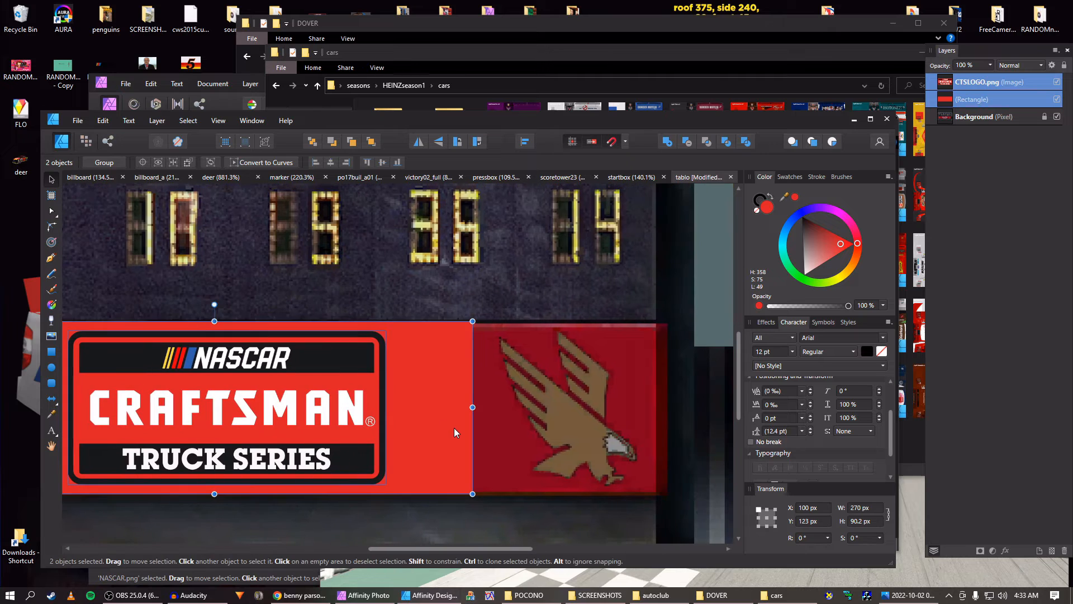
key(Down)
Stretch the red rectangle sideways to cover both eagles on the banner, about 446 px wide starting at X 20 px
click(454, 428)
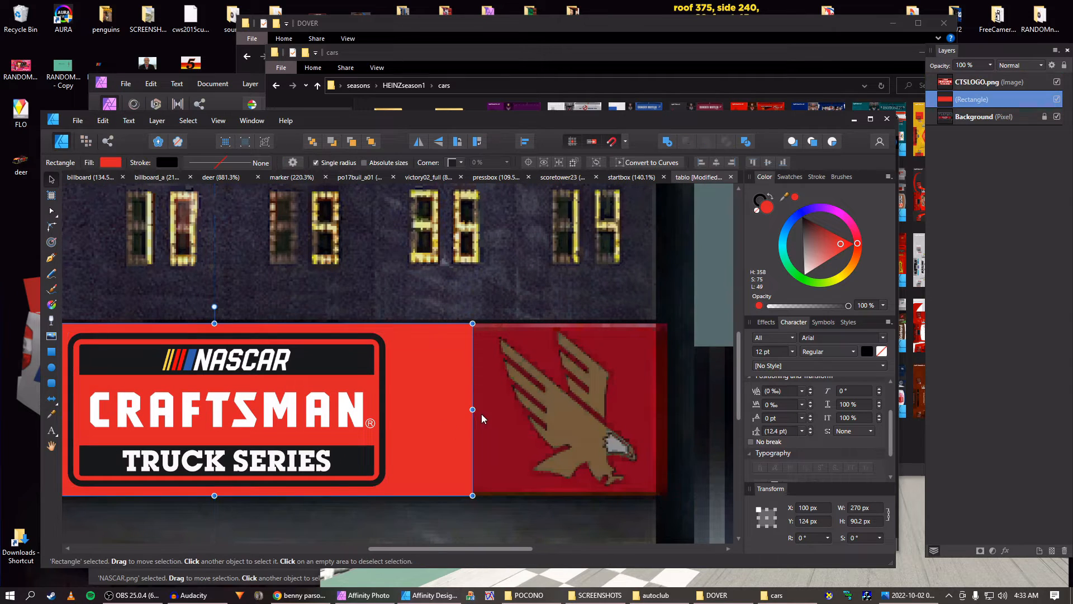
drag(472, 410, 718, 395)
drag(288, 421, 503, 412)
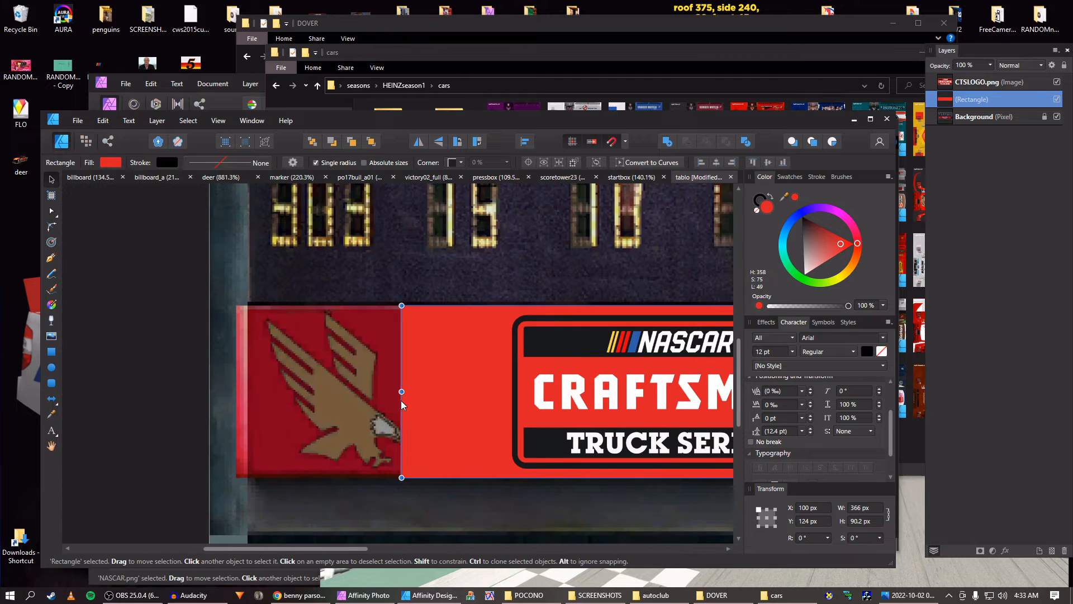
drag(400, 391, 249, 393)
scroll(360, 398, down, 3)
scroll(438, 409, up, 1)
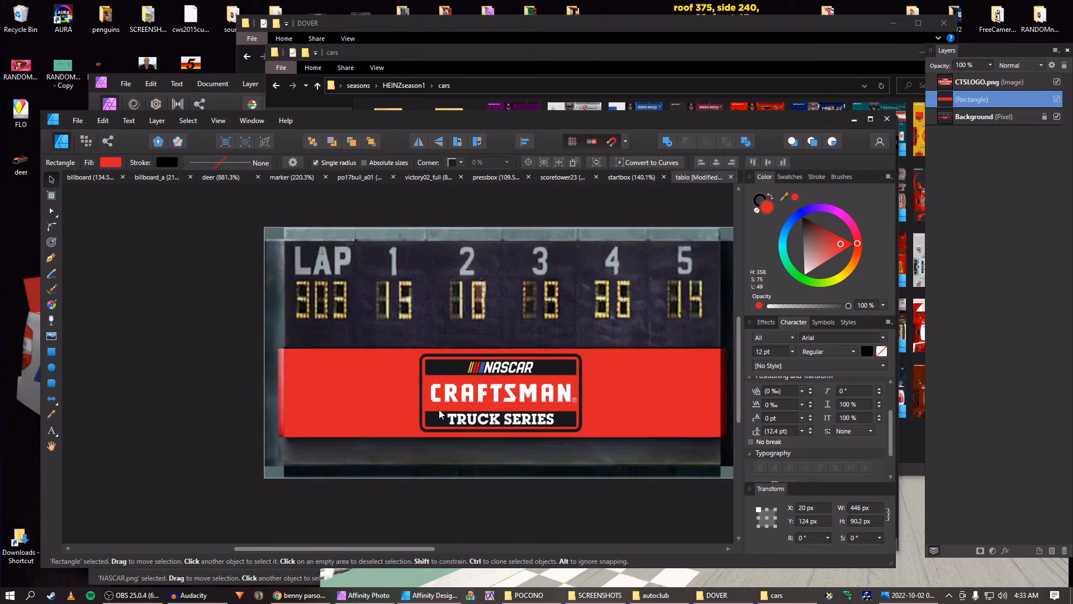
Move the Craftsman Truck Series logo horizontally to the left end of the red banner, at about X 32 px
click(498, 369)
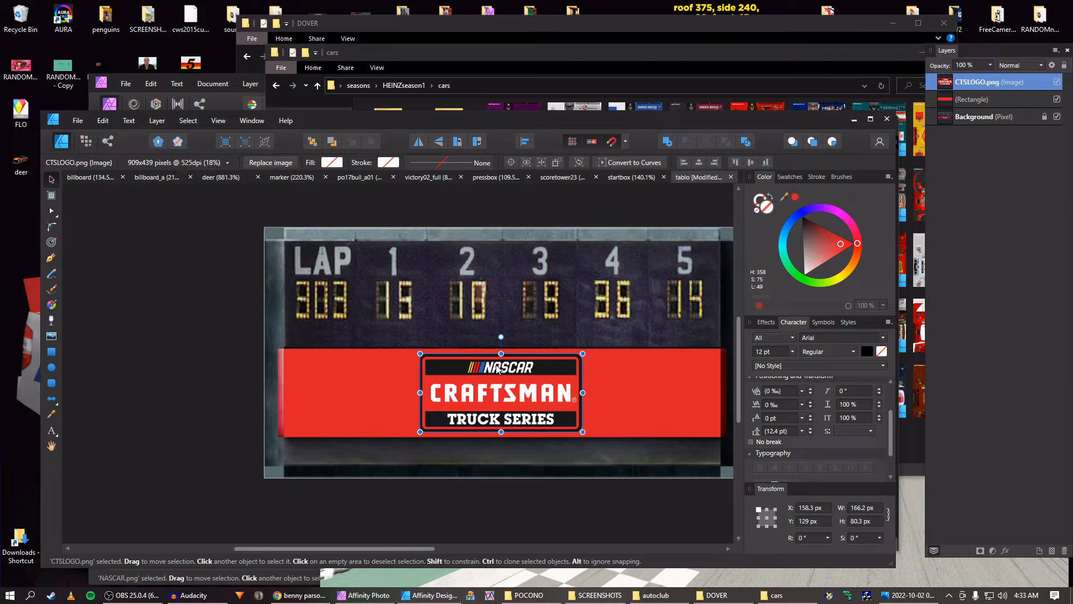
key(shift+Left)
key(shift+Left)
key(shift+Left)
key(shift+Left)
key(shift+Left)
key(shift+Left)
key(shift+Left)
key(shift+Left)
key(shift+Left)
key(shift+Left)
key(shift+Left)
key(shift+Left)
key(shift+Left)
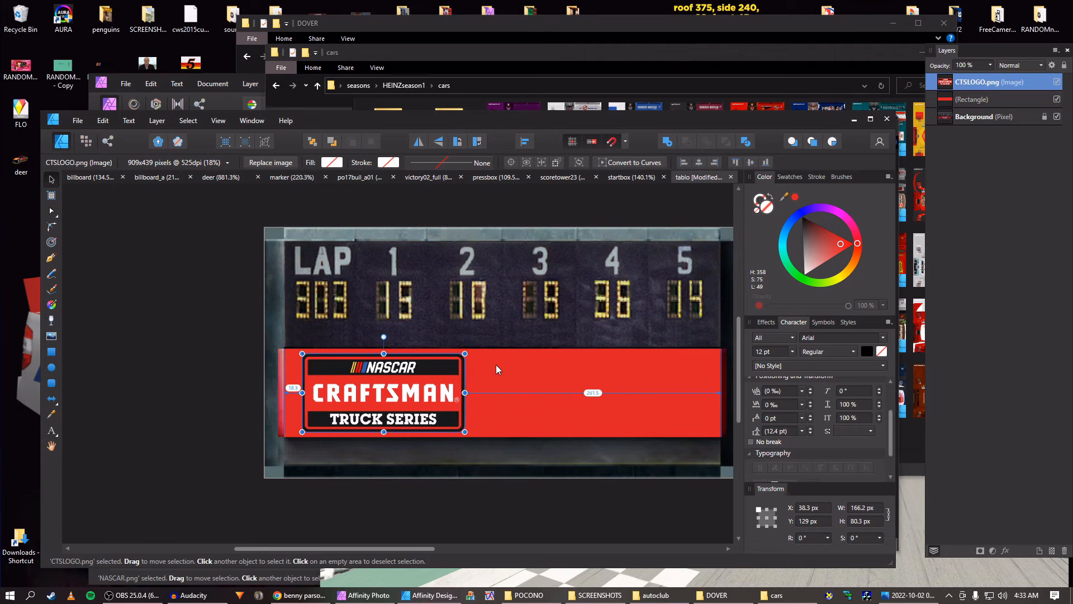
key(shift+Right)
key(shift+Right)
key(shift+Right)
key(shift+Right)
key(shift+Right)
key(shift+Right)
key(shift+Right)
key(shift+Right)
key(shift+Right)
key(shift+Right)
key(shift+Right)
key(shift+Right)
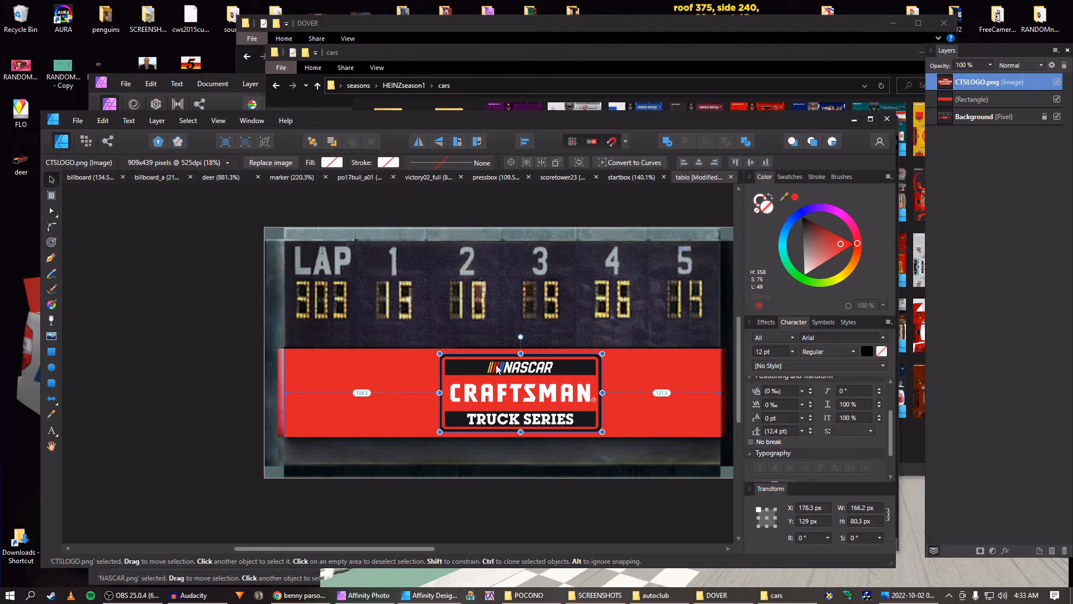
key(shift+Left)
key(shift+Left)
key(shift+Left)
key(shift+Left)
key(shift+Left)
key(shift+Left)
key(shift+Left)
key(shift+Left)
key(shift+Left)
key(shift+Left)
key(shift+Left)
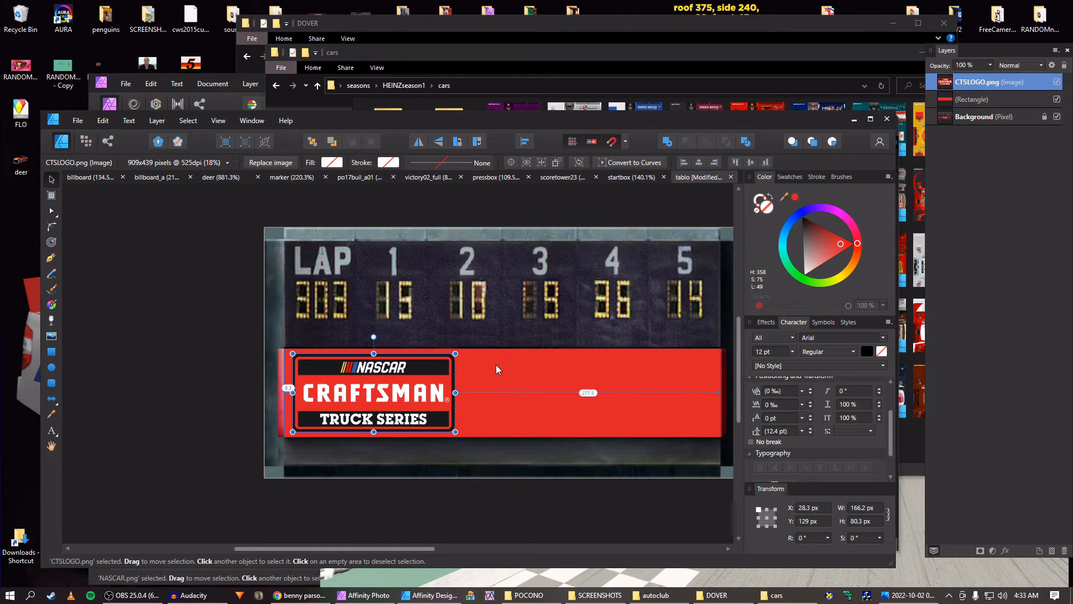
key(Left)
key(Left)
key(Left)
key(Left)
key(Left)
key(Left)
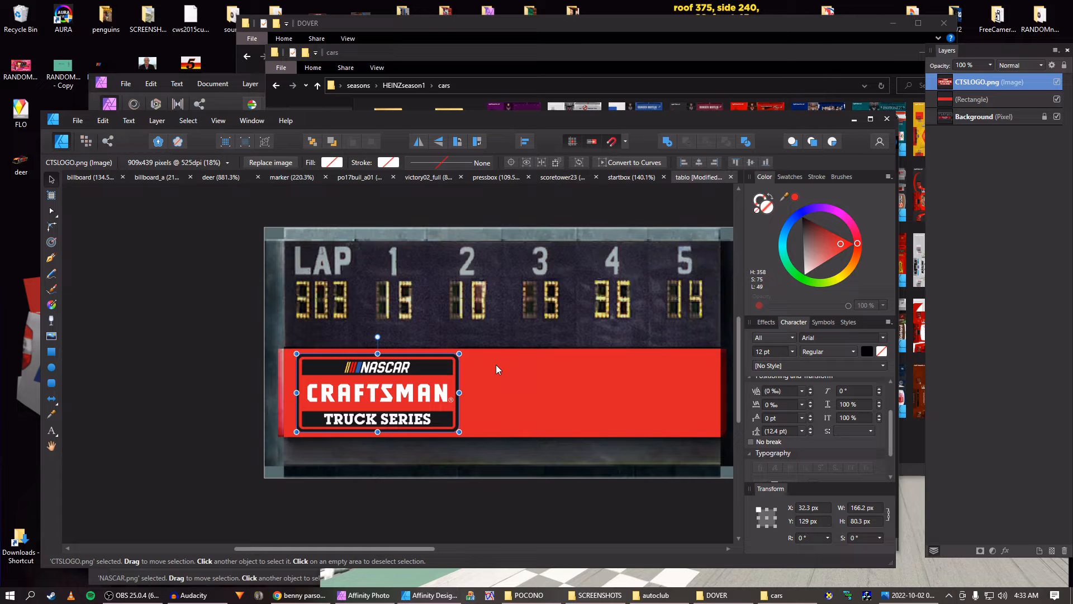
In File Explorer, browse to seasons > 1992 > MYbroadcast, inspect the standingstext design for a Winston Cup logo, and close it
key(super+d)
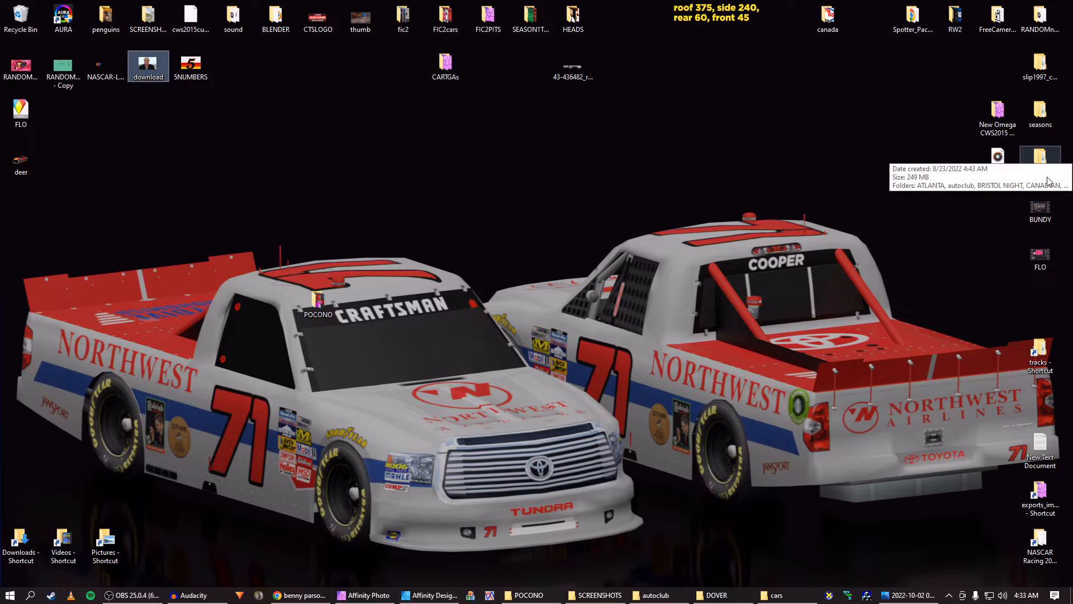
double_click(1041, 112)
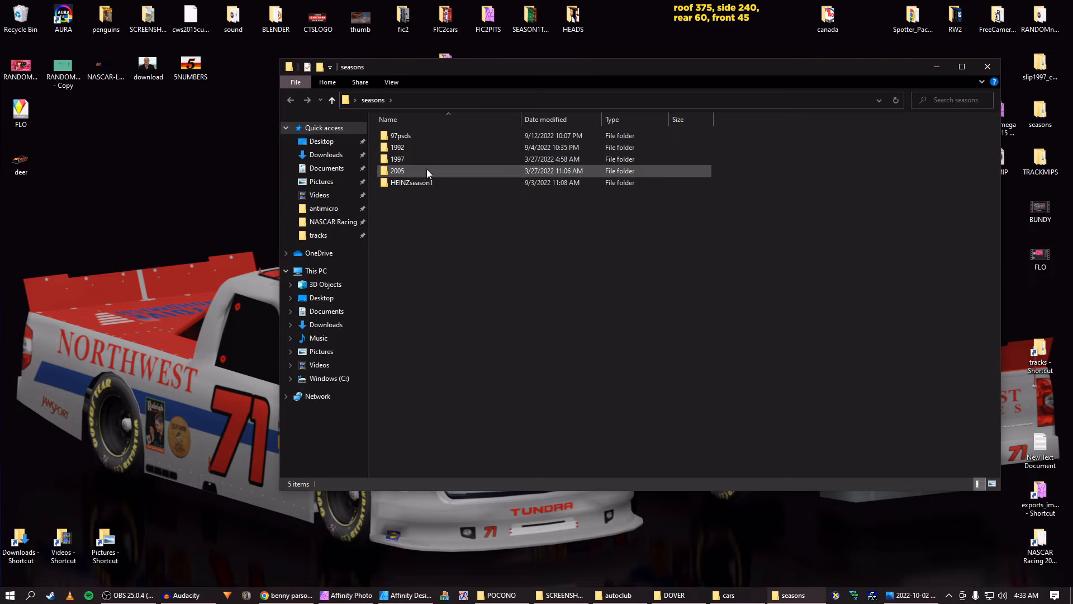
double_click(404, 147)
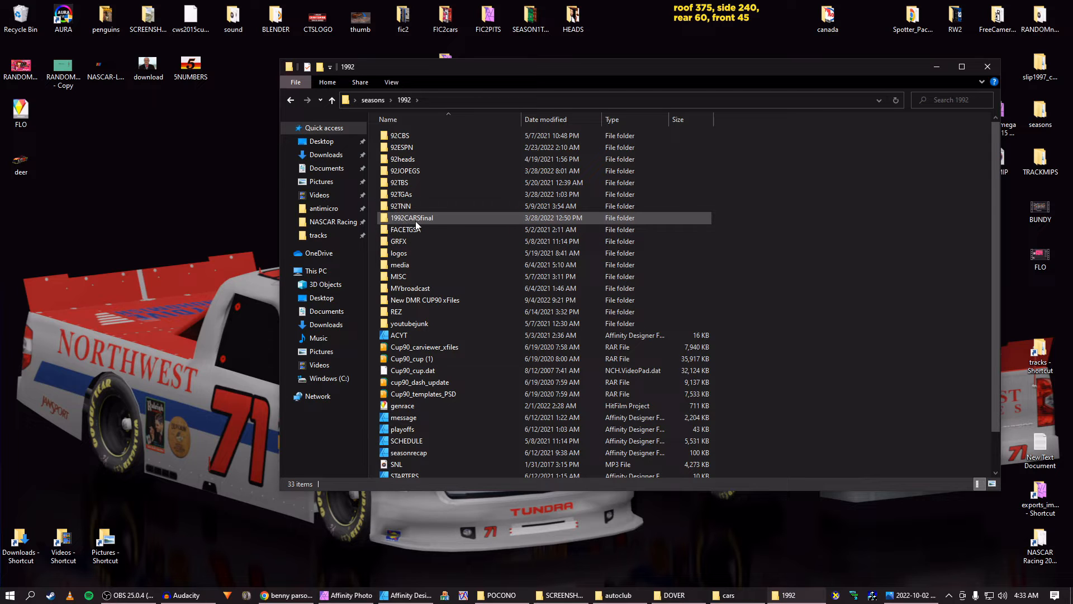
double_click(412, 290)
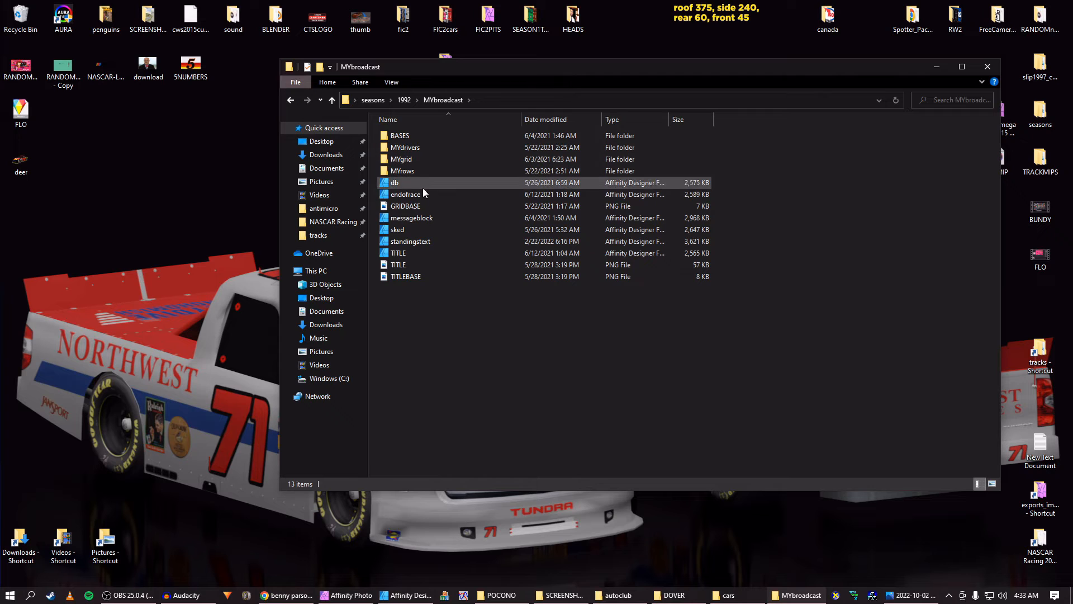
double_click(389, 242)
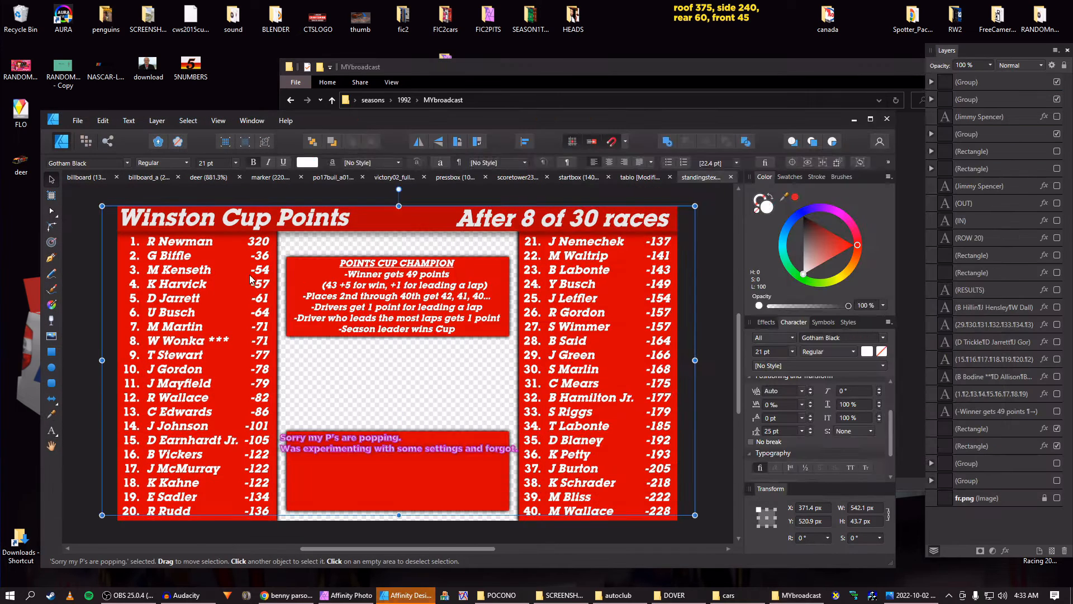
key(ctrl+w)
key(alt+Tab)
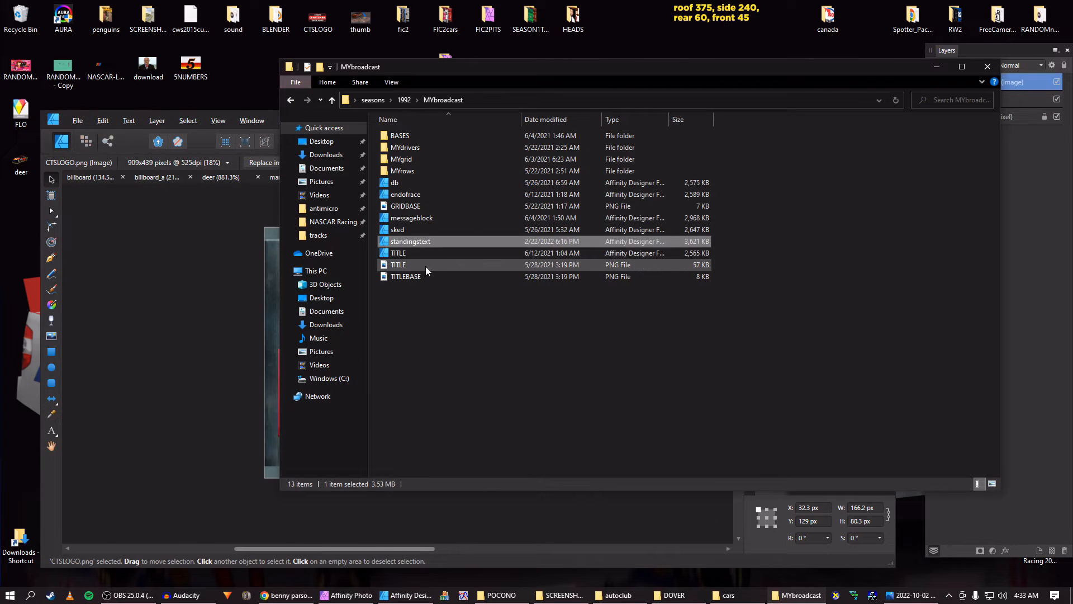
Look through the 1992 folder and its GRFX subfolder for a graphic containing the Winston Cup logo
click(291, 104)
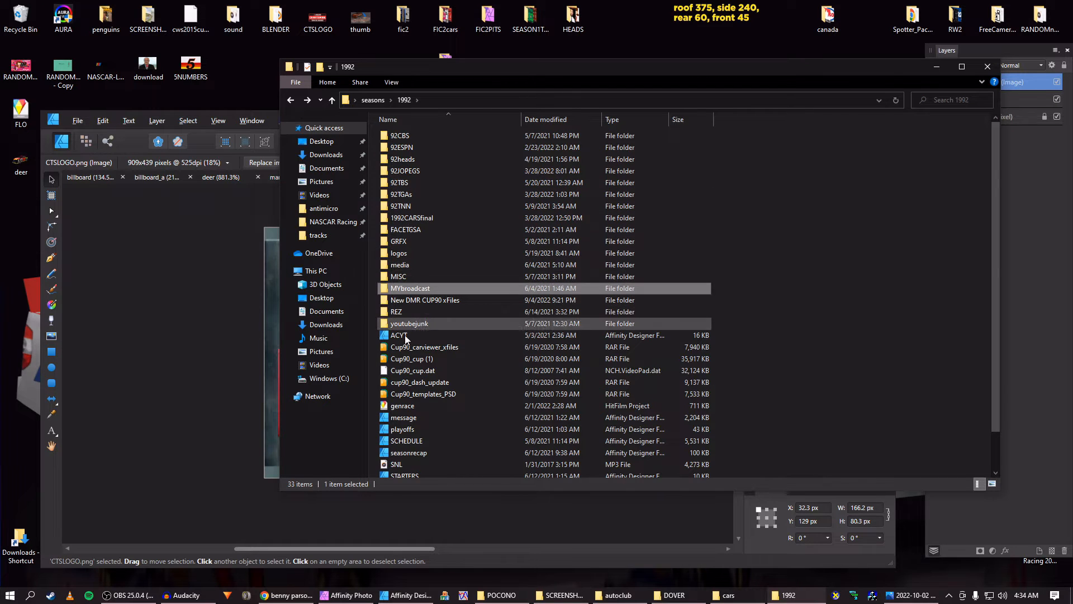
scroll(415, 338, down, 1)
scroll(417, 334, up, 1)
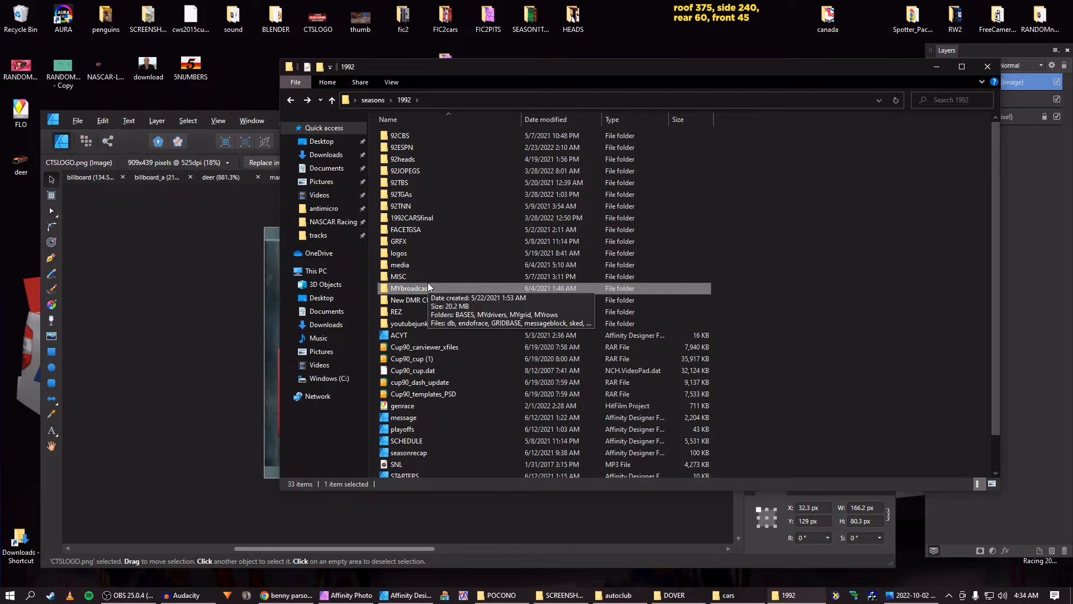
scroll(428, 283, down, 1)
scroll(435, 287, up, 1)
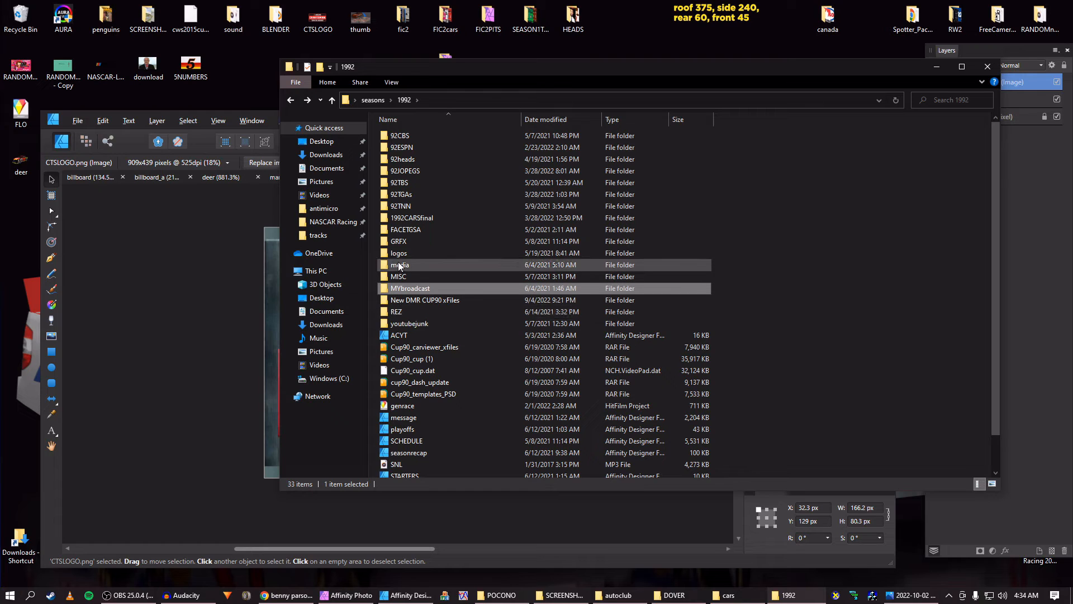
double_click(395, 240)
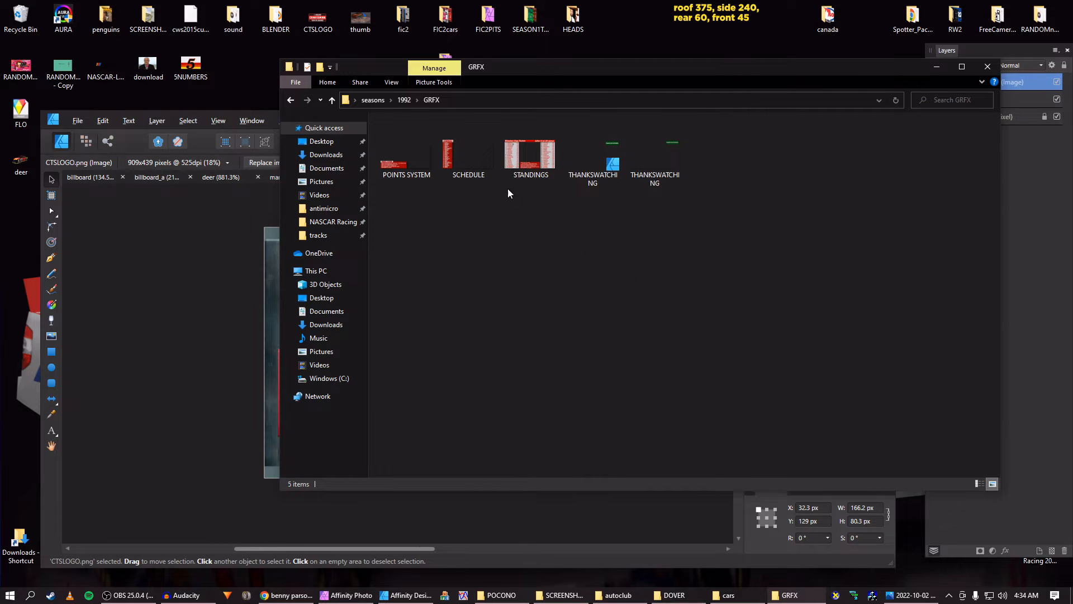
click(290, 99)
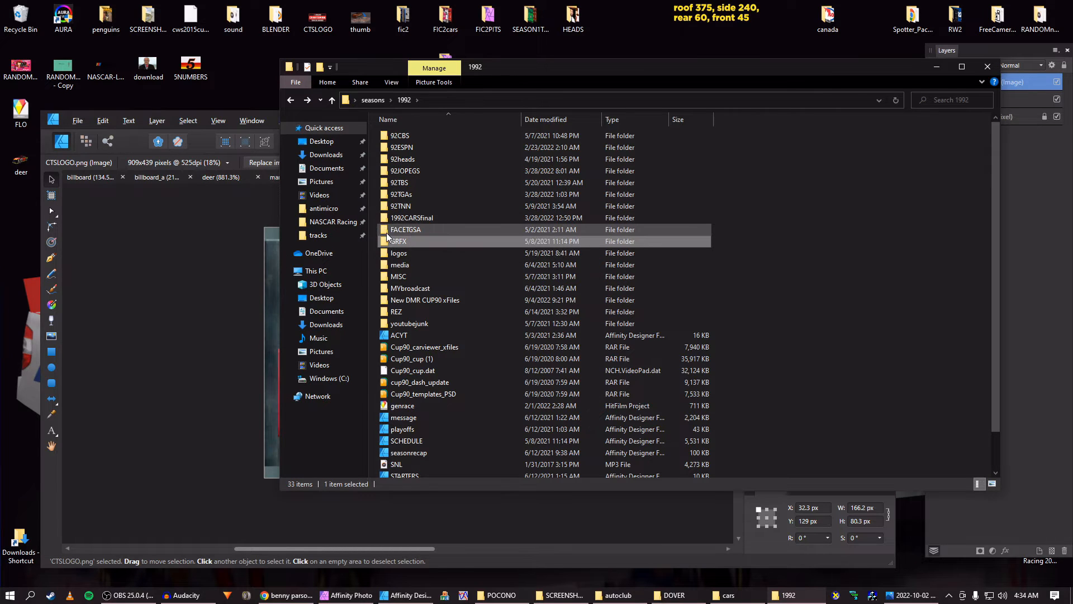
Check the standingstext, db and endofrace designs in the MYbroadcast folder for the Winston Cup logo, closing each one
double_click(393, 289)
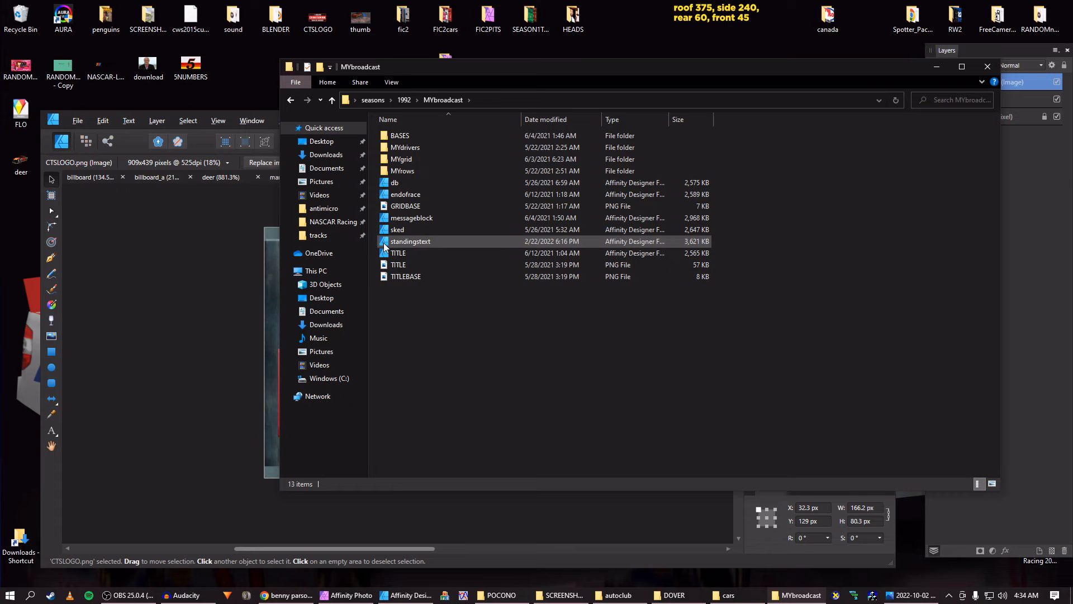
click(212, 260)
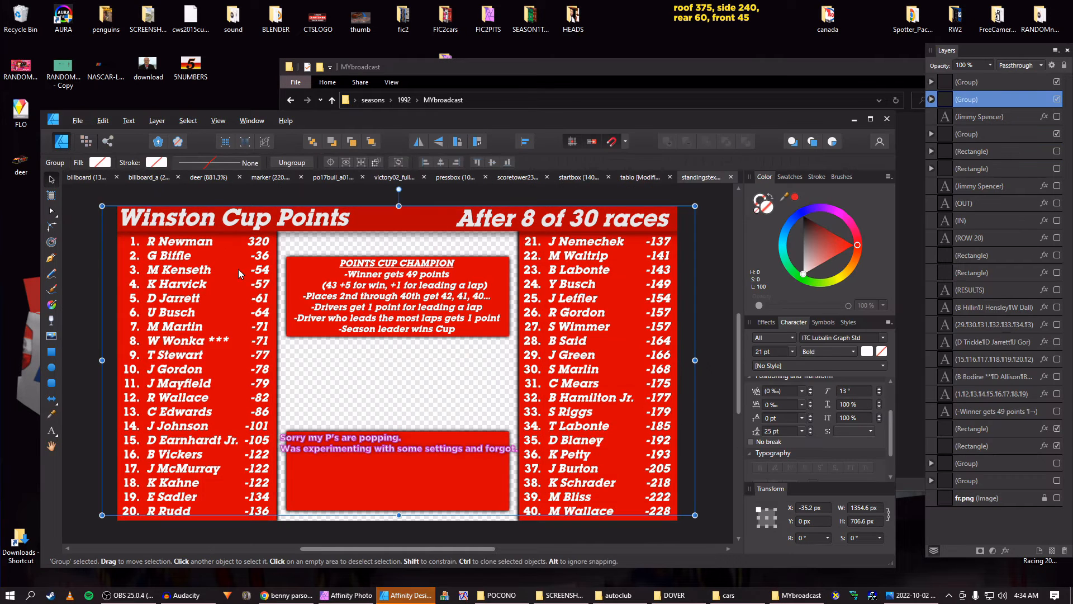
key(alt+Tab)
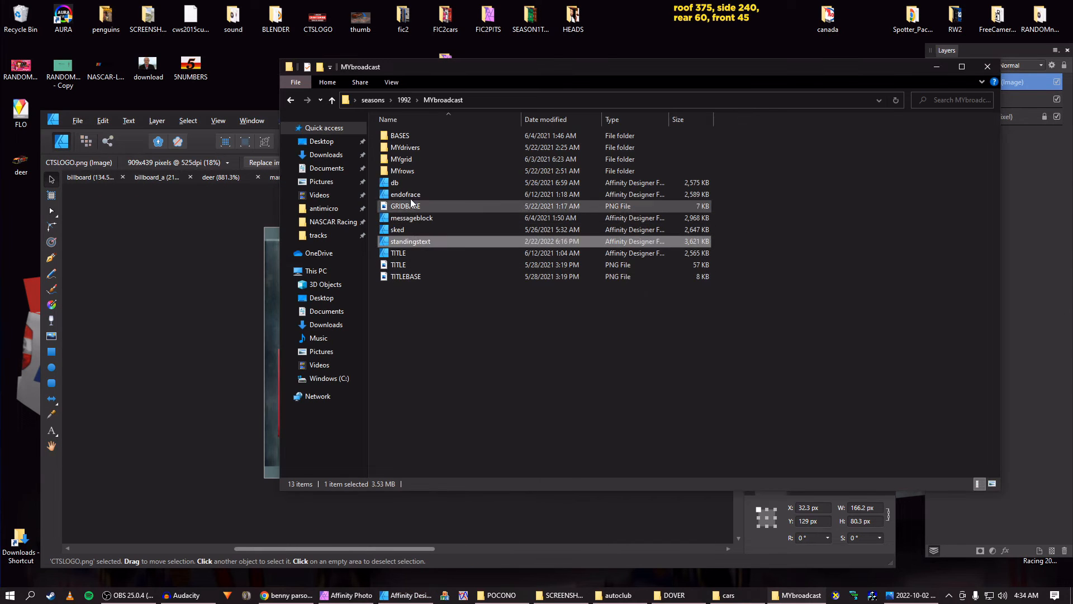
double_click(395, 184)
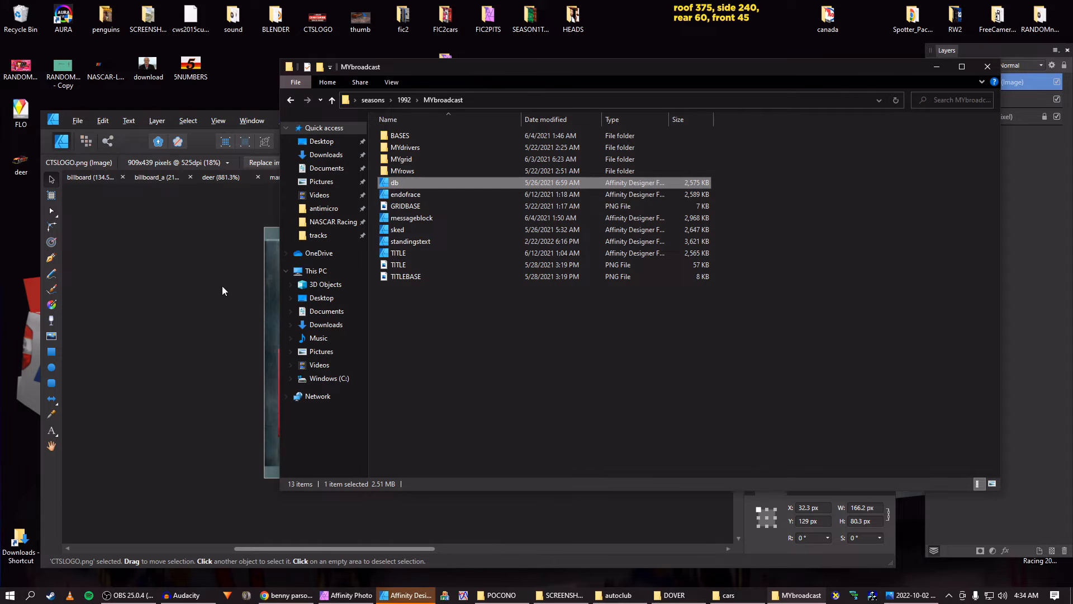
key(ctrl+w)
key(alt+Tab)
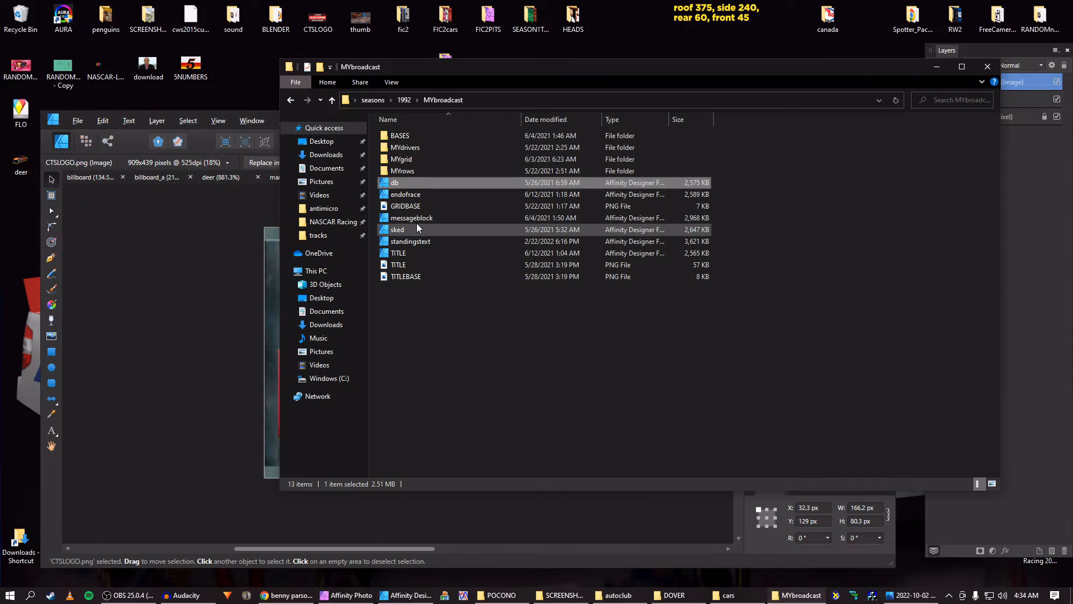
double_click(390, 196)
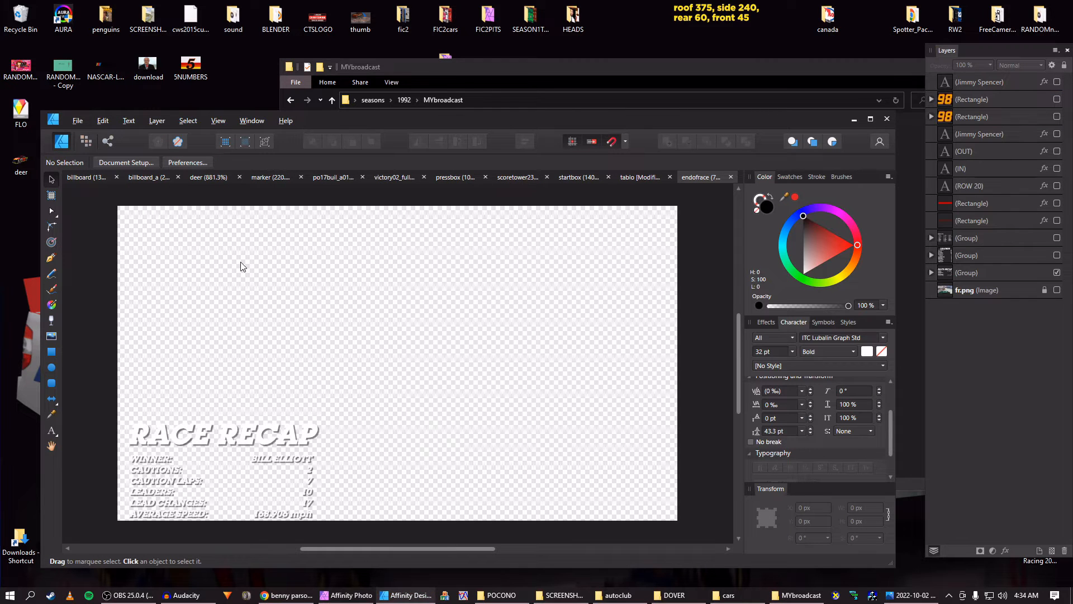
key(ctrl+w)
key(alt+Tab)
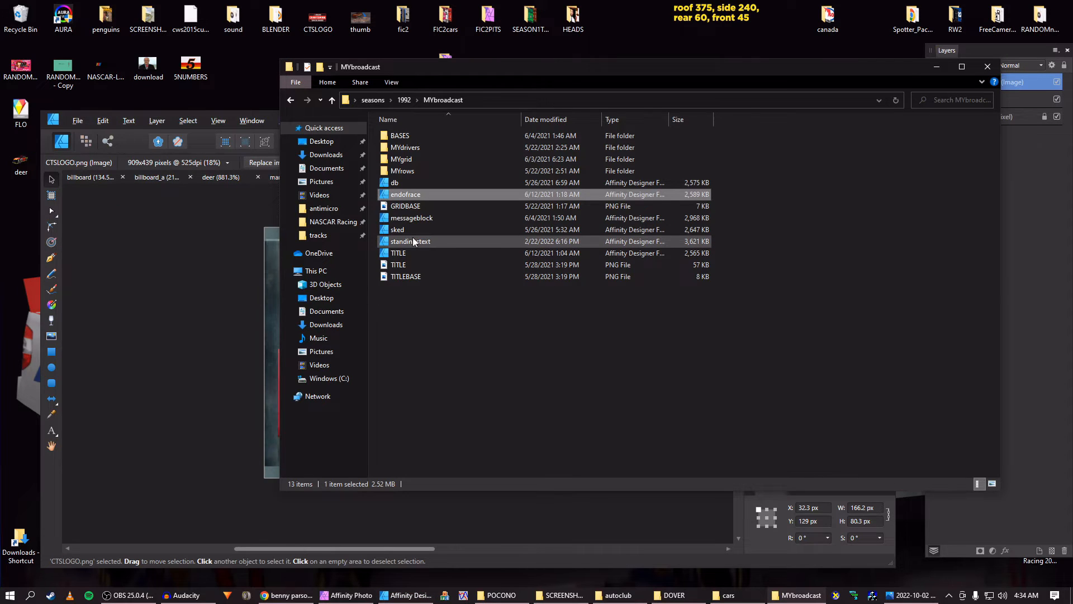
Open YTTHUMB from the 1992 folder and copy its NASCAR Winston Cup Series logo group into the tablo document
click(290, 100)
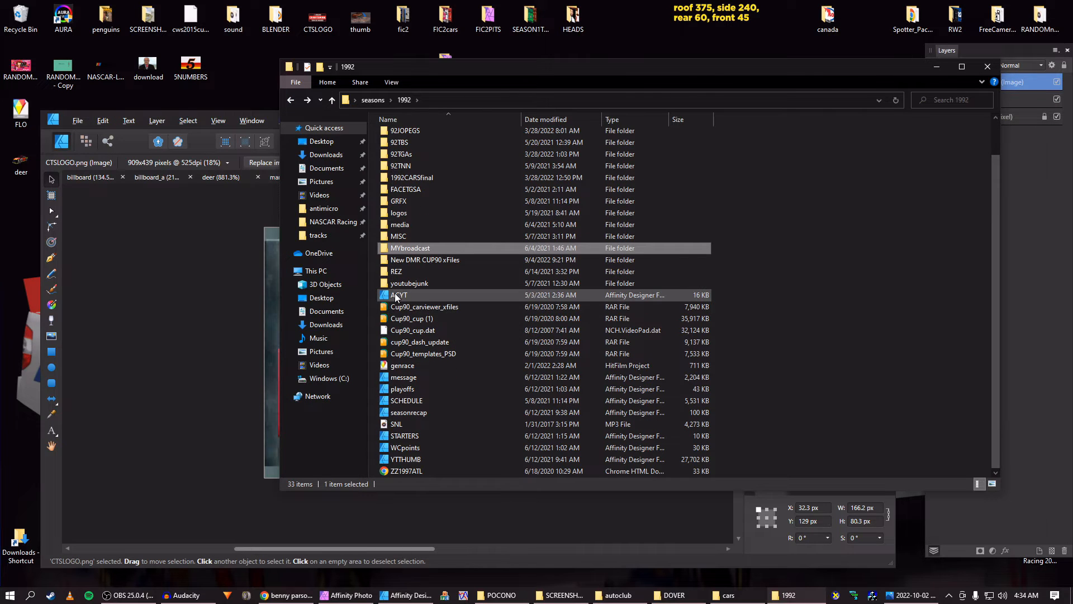
double_click(406, 459)
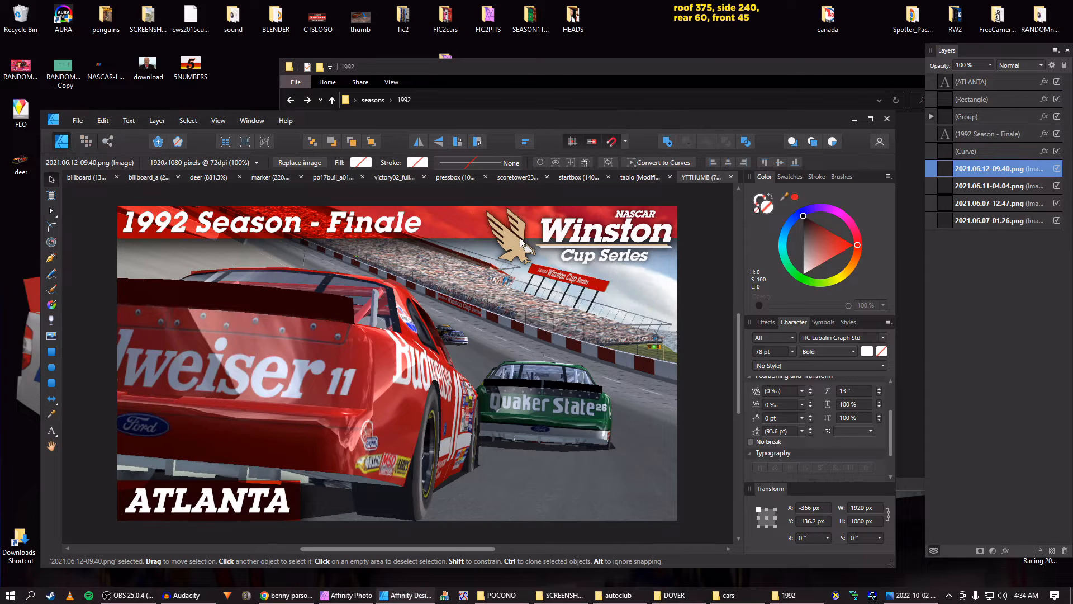
click(520, 237)
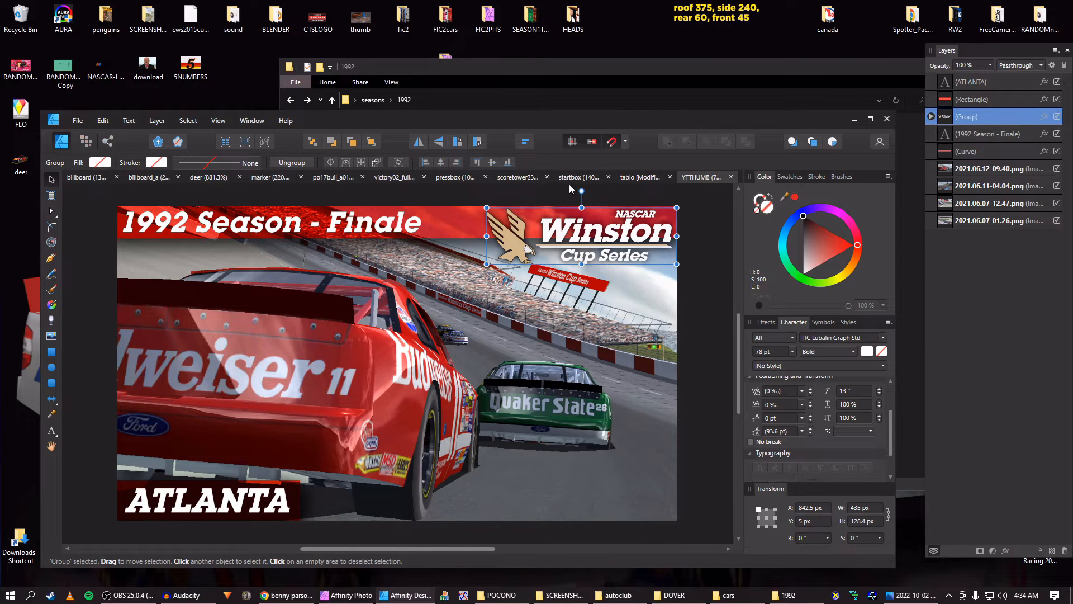
click(630, 177)
key(ctrl+v)
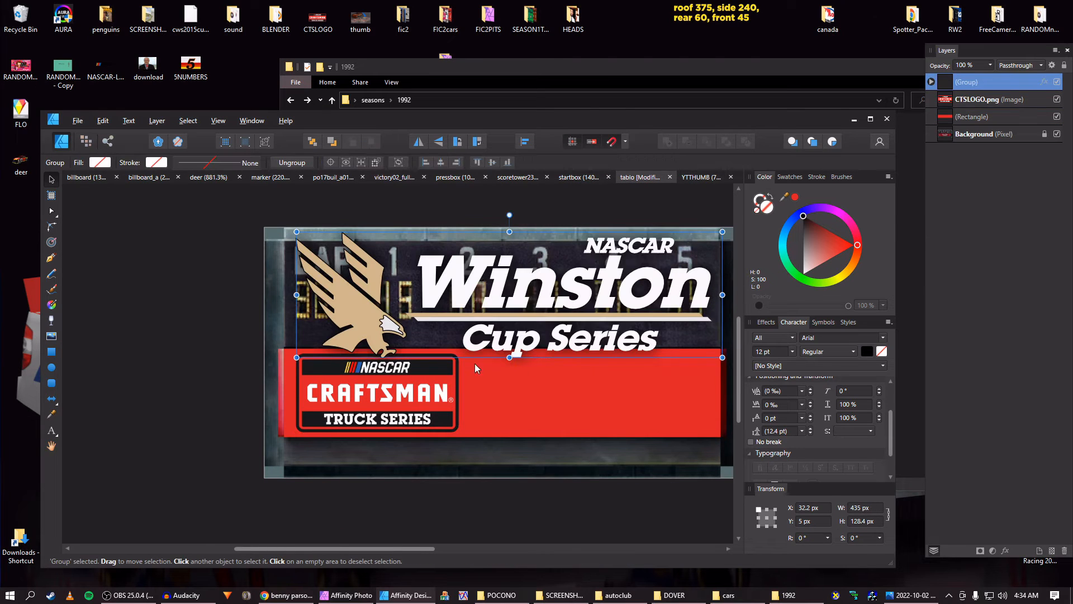
Shrink the Winston Cup Series logo to about 205 px wide, place it right of the Craftsman logo, and open its layer effects
drag(663, 249, 498, 298)
drag(433, 332, 635, 397)
click(766, 322)
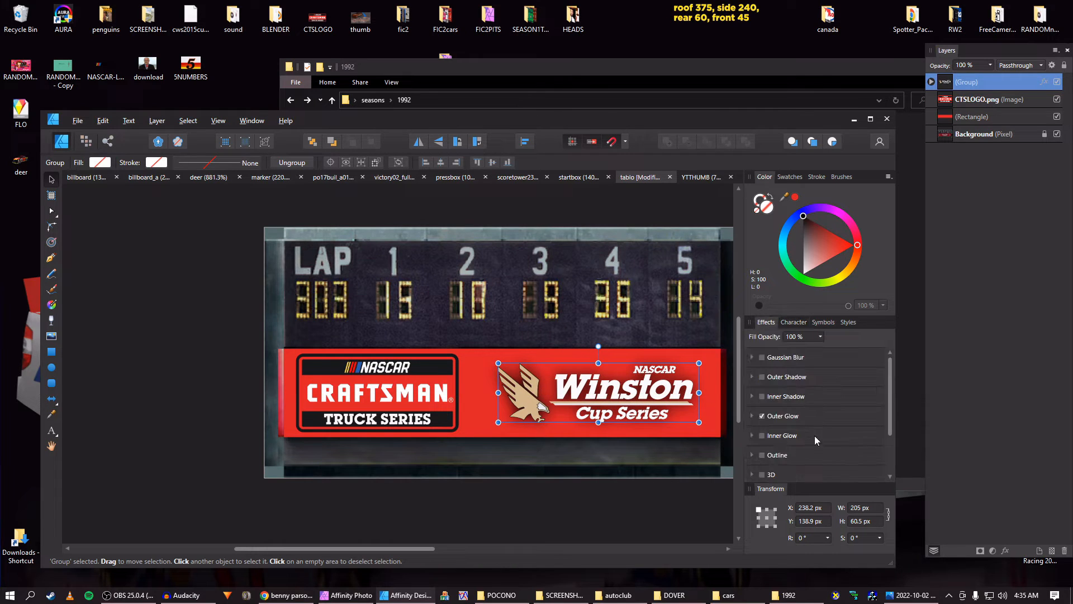
Turn off the Outer Glow effect on the Winston Cup Series logo
click(762, 416)
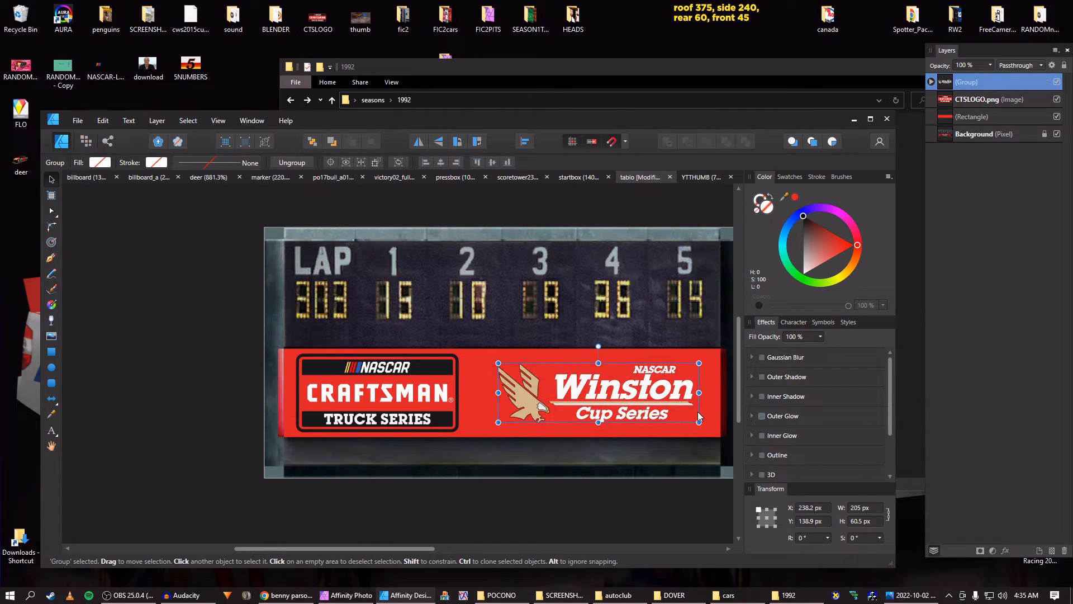
scroll(637, 397, down, 1)
drag(633, 388, 581, 372)
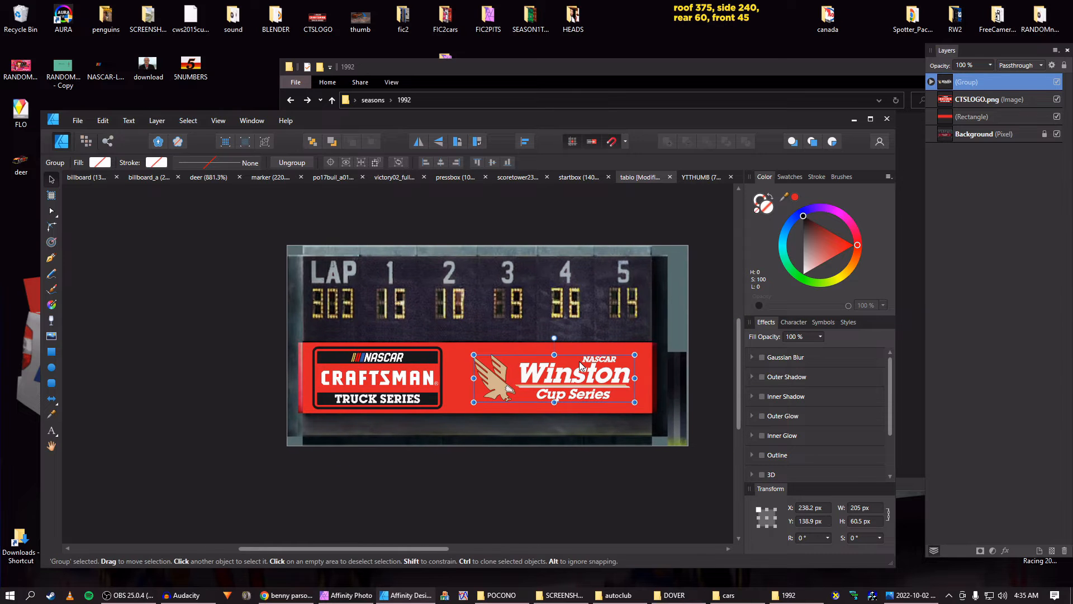
Nudge the Craftsman Truck Series logo right along the red banner to X 43.3 px
click(411, 355)
key(Right)
key(Right)
key(Right)
key(Right)
key(Right)
key(Right)
key(Right)
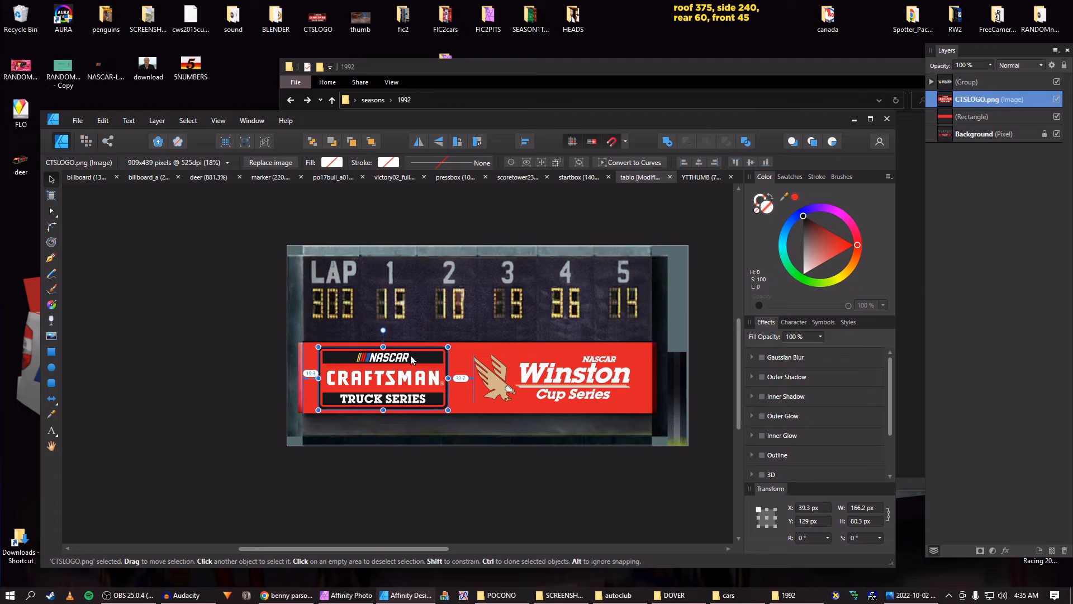
key(Right)
key(Right)
key(Right)
key(Right)
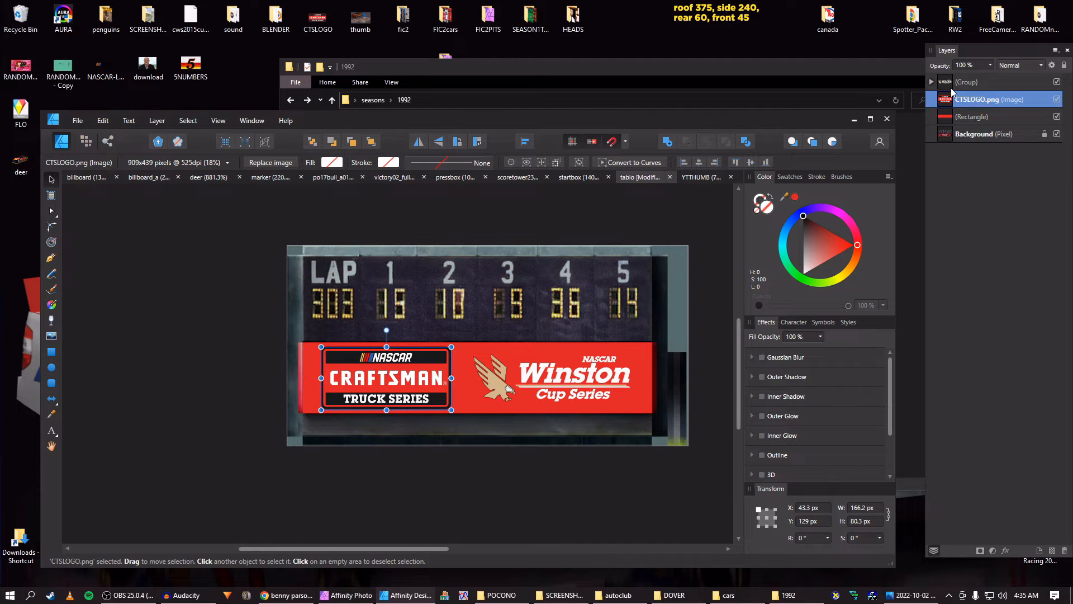
Shift the red banner and both logos down 20 px to check the original sign beneath, and move them back
click(952, 84)
shift+click(943, 117)
key(shift+Down)
key(shift+Down)
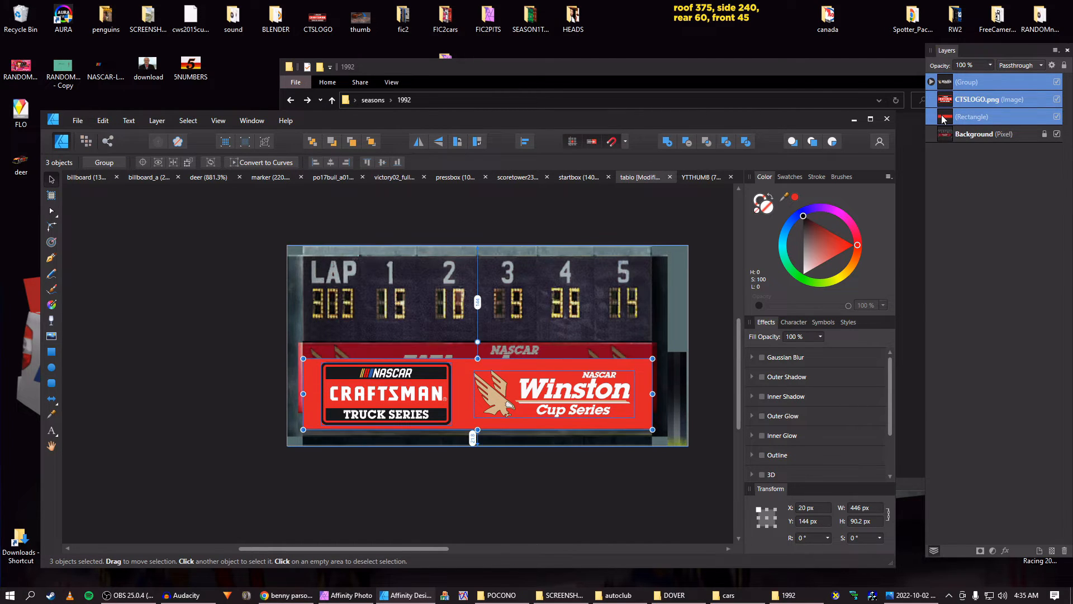
key(shift+Up)
key(shift+Up)
Duplicate the red banner rectangle and bring the copy in front of both logos
click(946, 120)
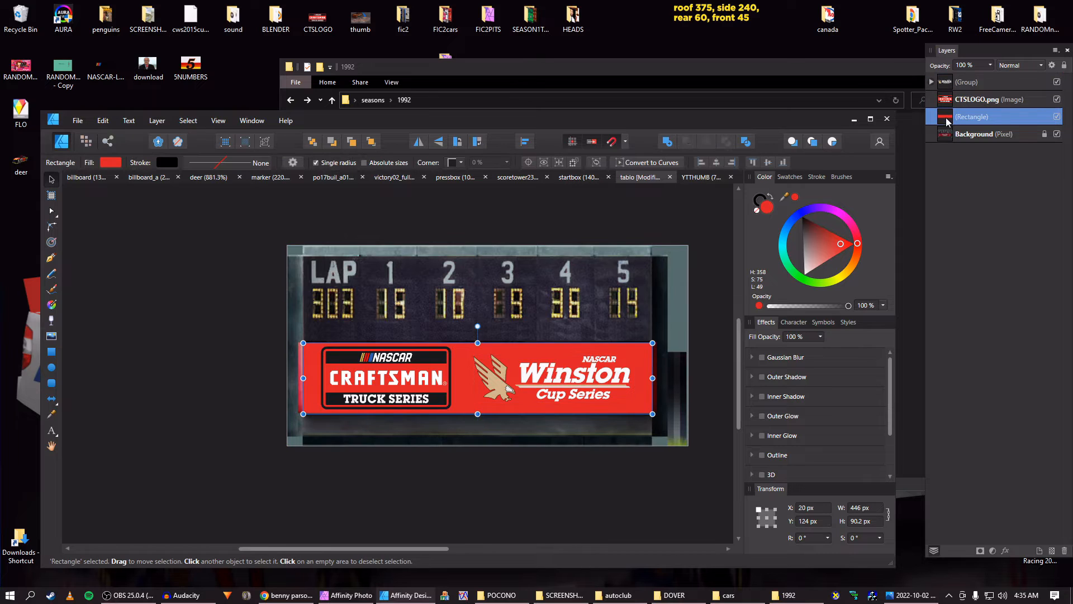
key(ctrl+j)
key(ctrl+bracketright)
key(ctrl+bracketright)
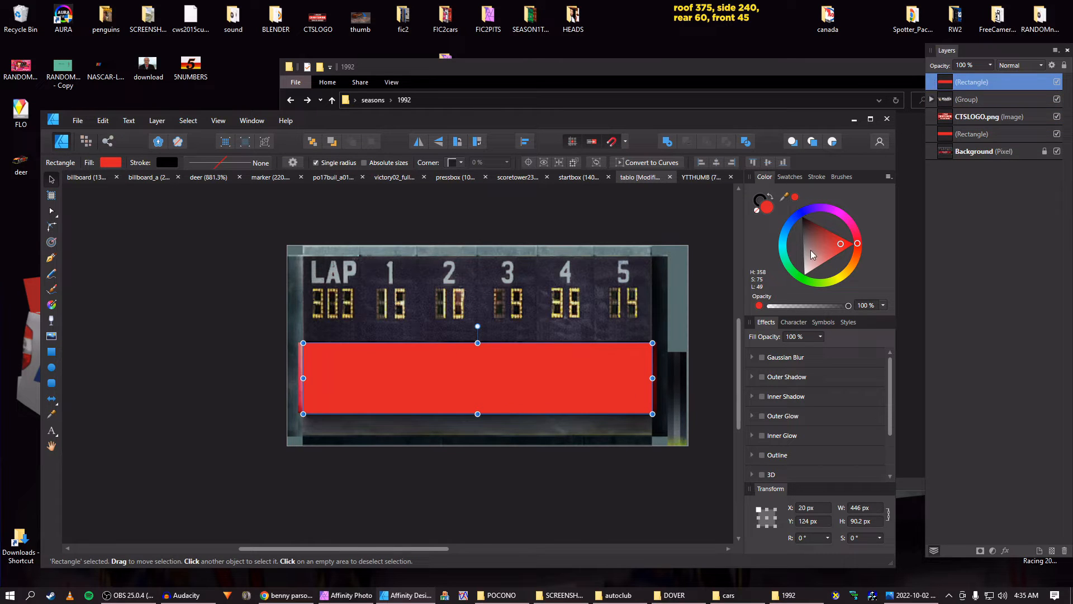
Fill the duplicated rectangle with black and lower its opacity to 37% to darken the banner
drag(812, 255, 803, 215)
click(990, 65)
drag(995, 76, 945, 78)
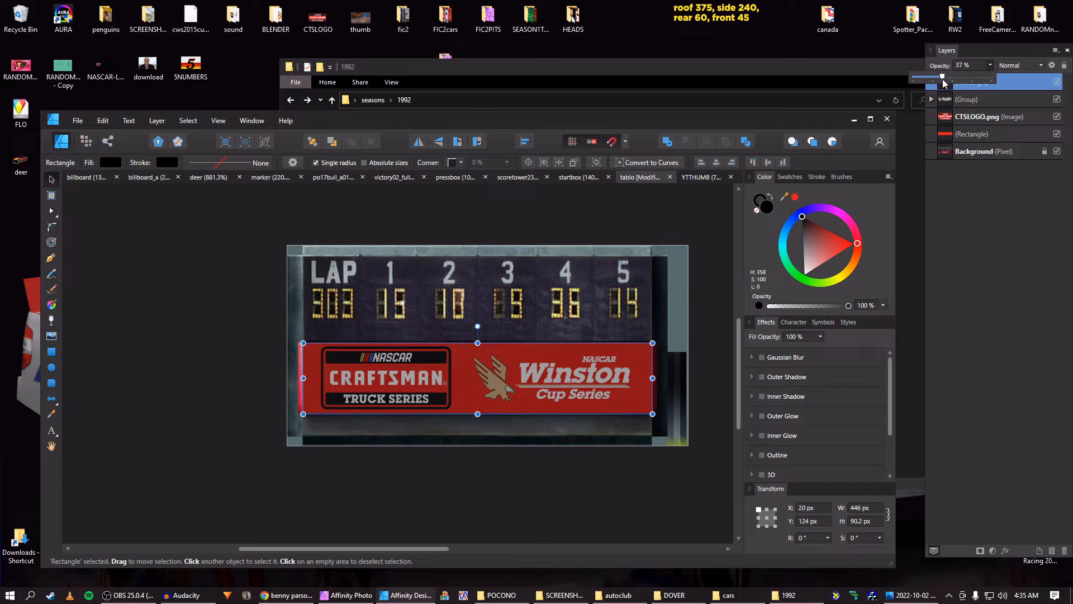
click(699, 277)
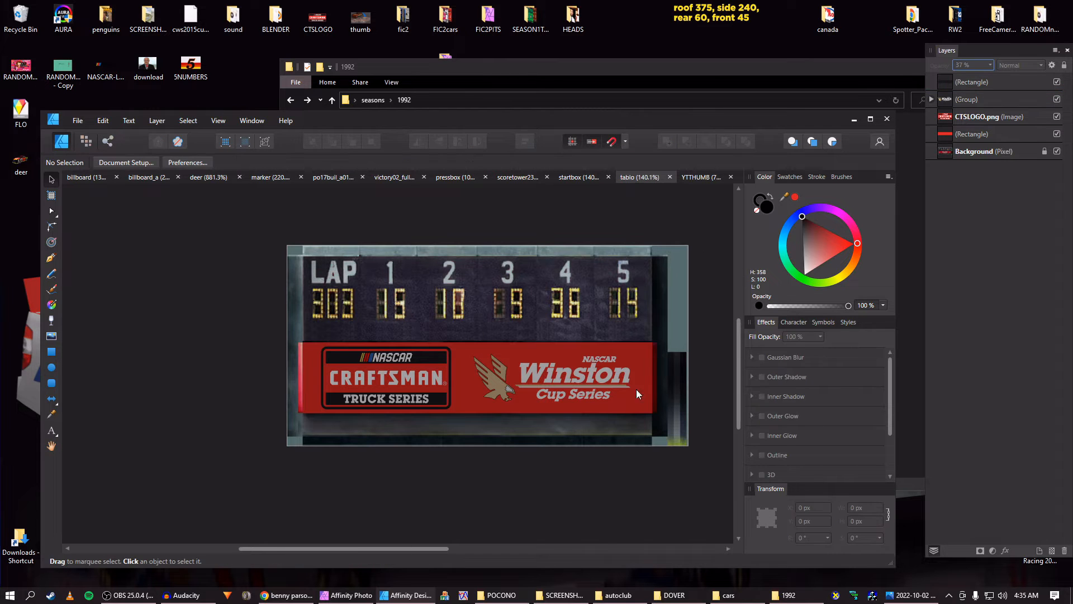
Open the wallleft_01b image from the POCONO folder in Affinity Designer and dismiss the assigned-profile notice
click(484, 593)
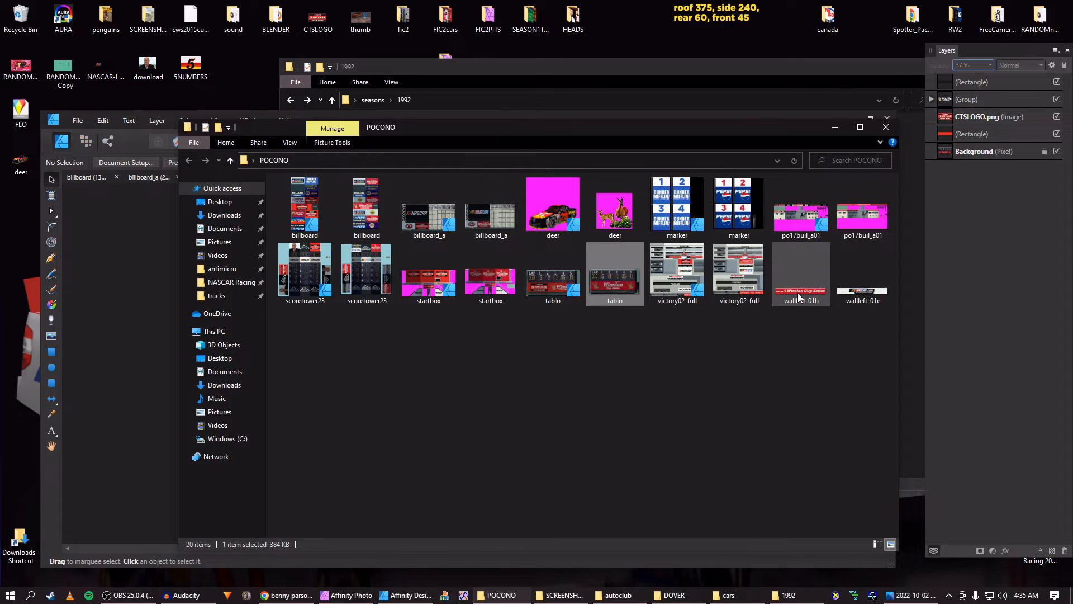
mouse_move(809, 293)
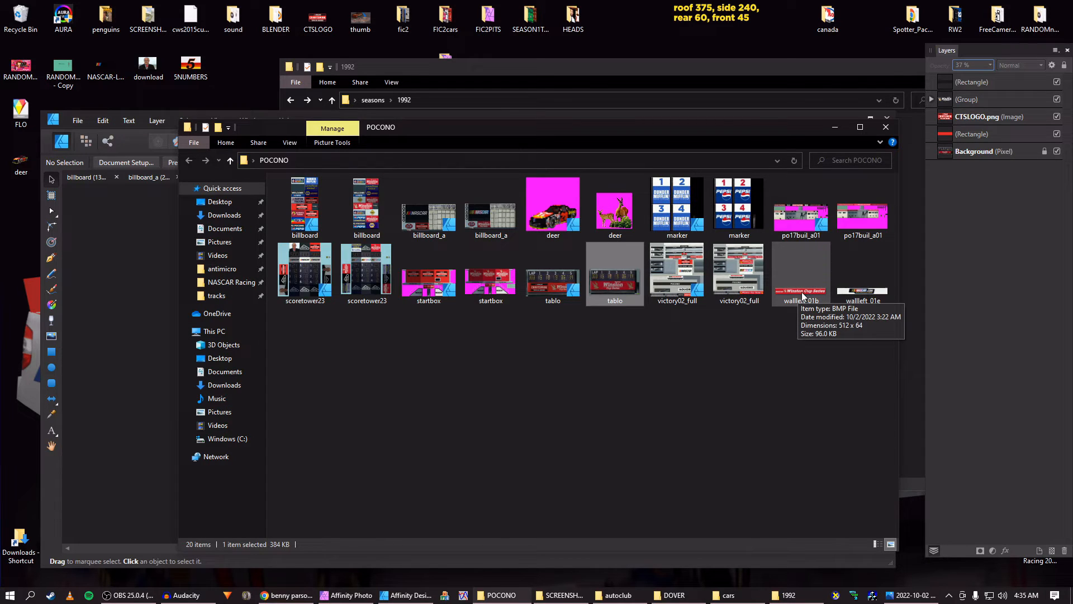
drag(800, 296, 125, 255)
drag(158, 176, 125, 270)
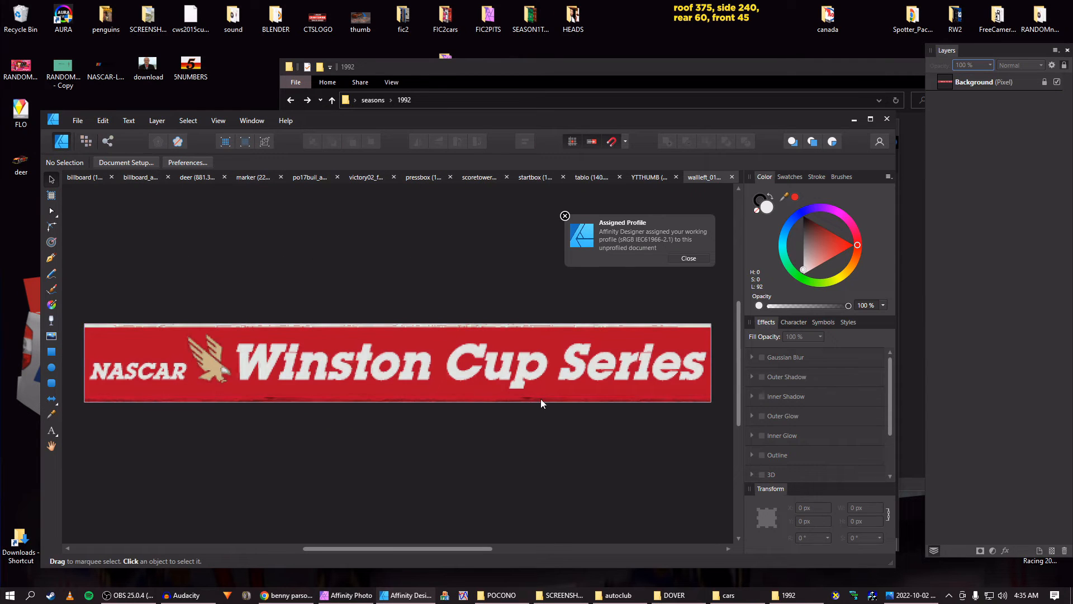
click(705, 257)
scroll(461, 299, down, 2)
scroll(461, 299, up, 1)
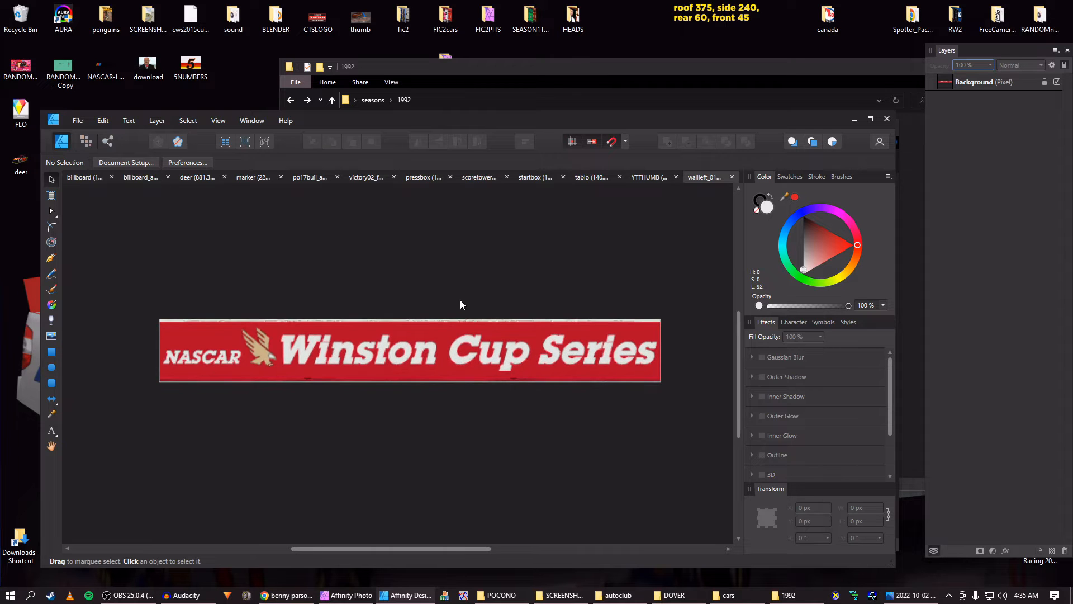
Copy the lowest NASCAR Craftsman Truck Series banner group from victory02_full and paste it into the wallleft_01b document
click(364, 177)
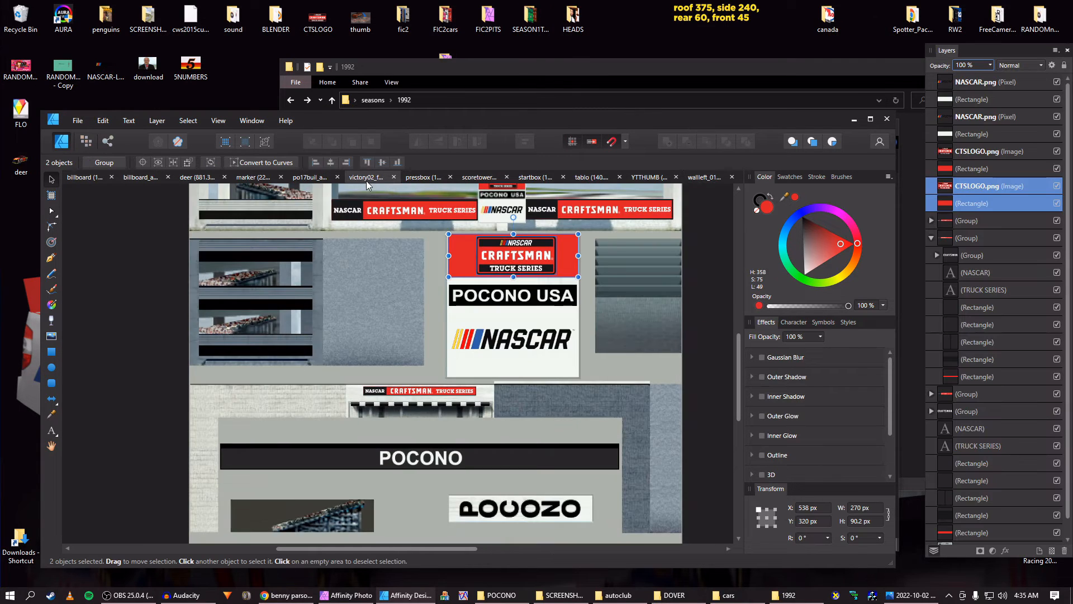
scroll(423, 221, up, 3)
scroll(421, 248, down, 5)
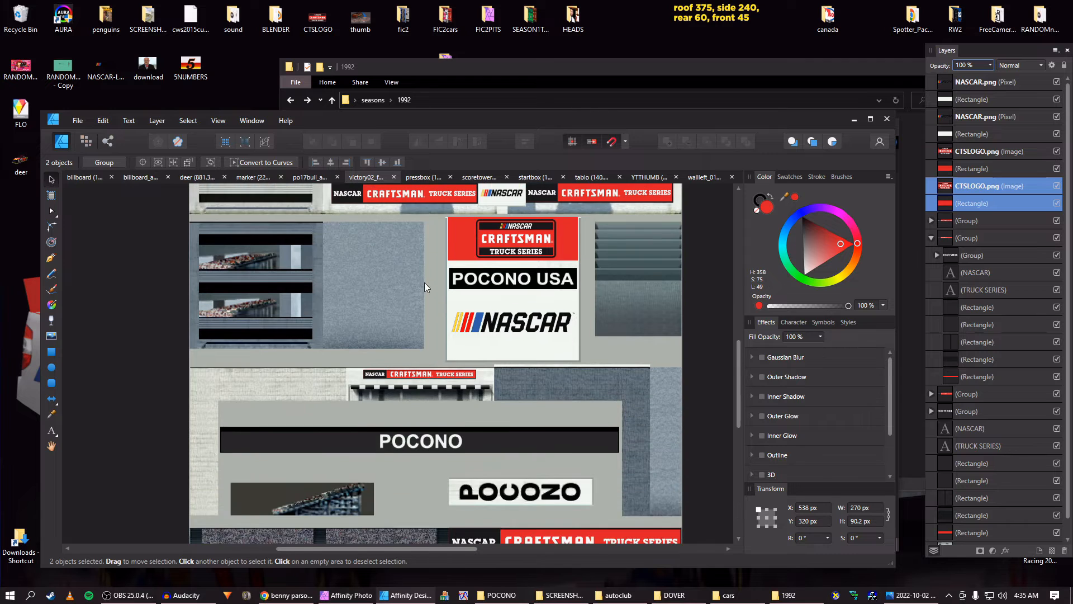
click(478, 482)
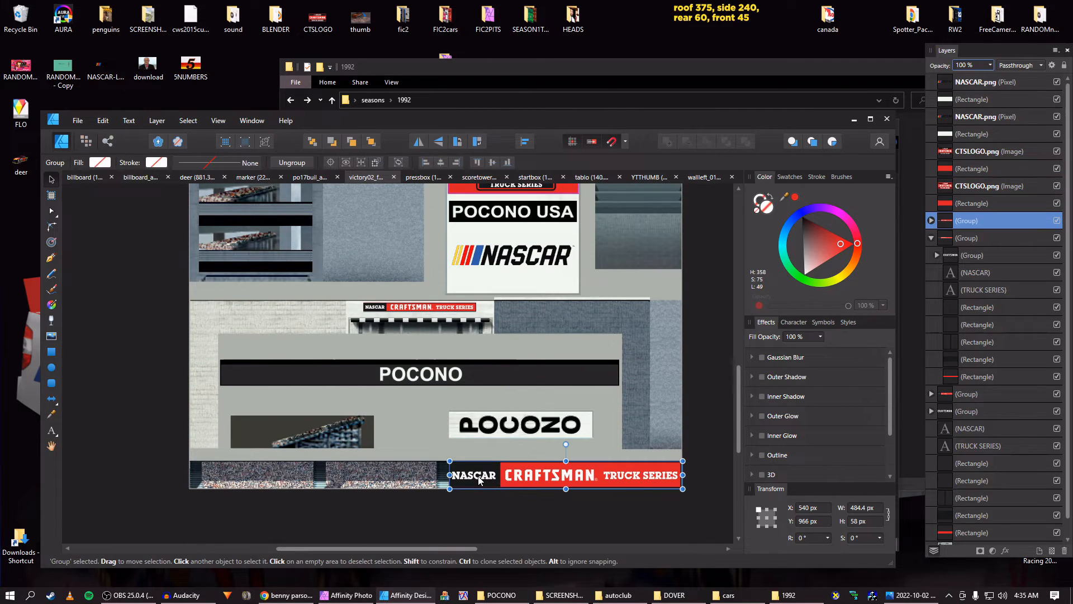
click(700, 177)
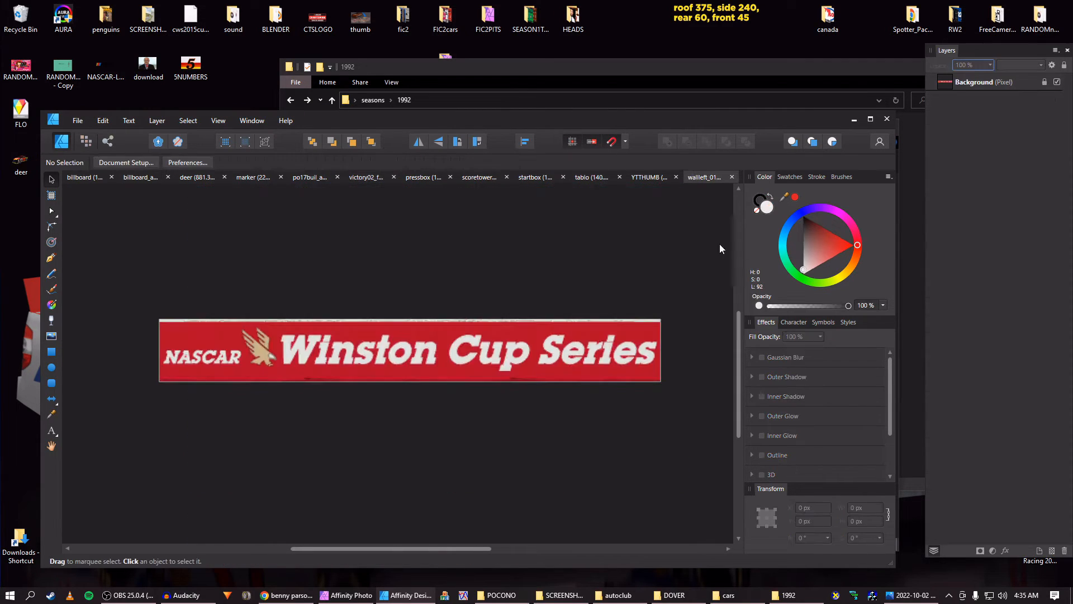
key(ctrl+v)
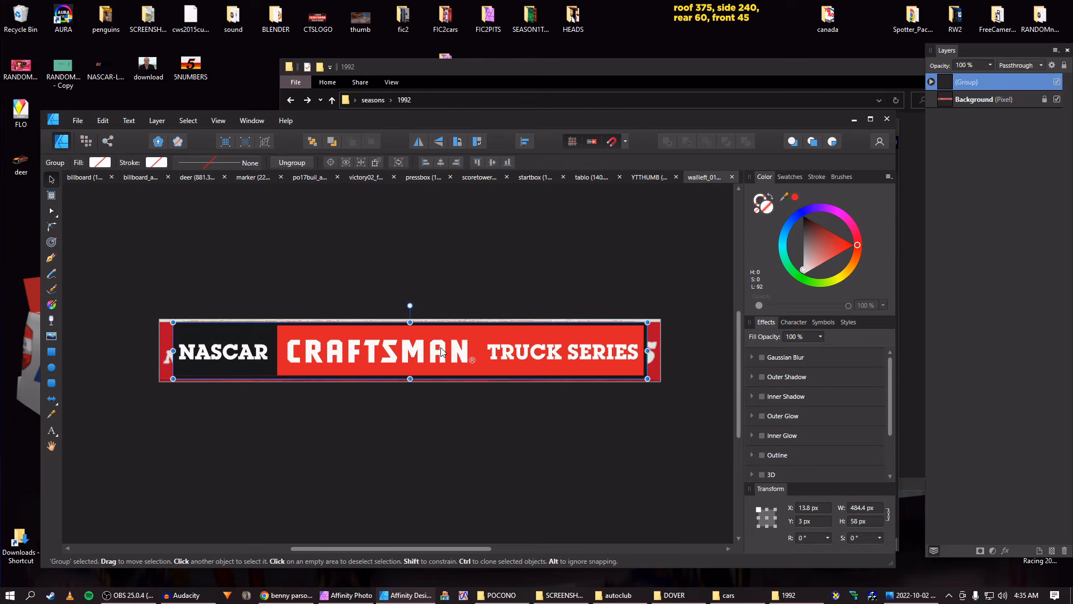
Move the pasted banner group left to the wall texture's edge, at X -0.2 px
scroll(390, 358, up, 2)
scroll(308, 373, up, 2)
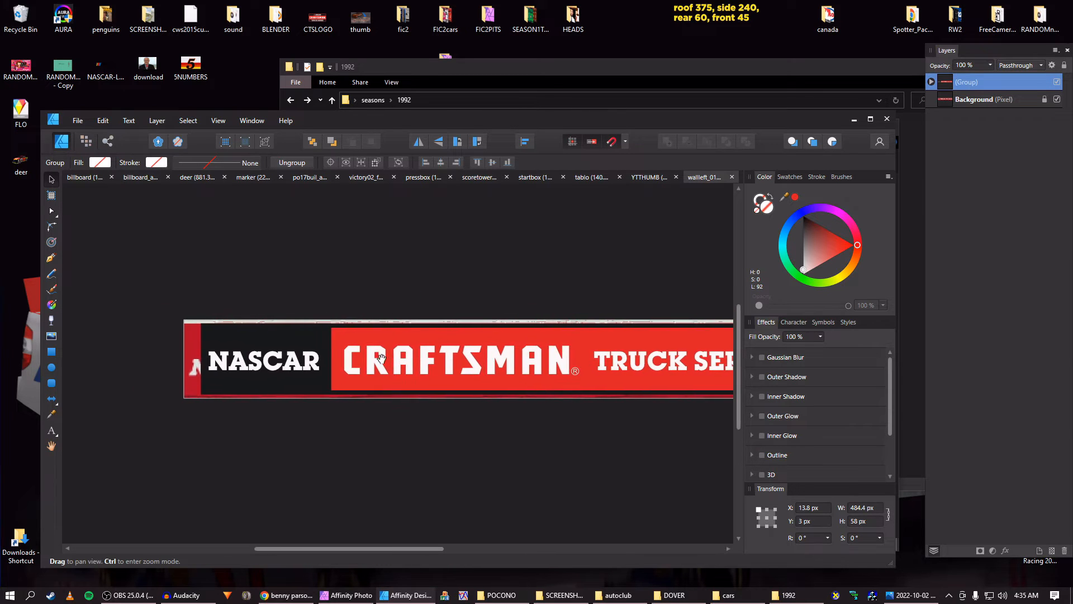
key(shift+Left)
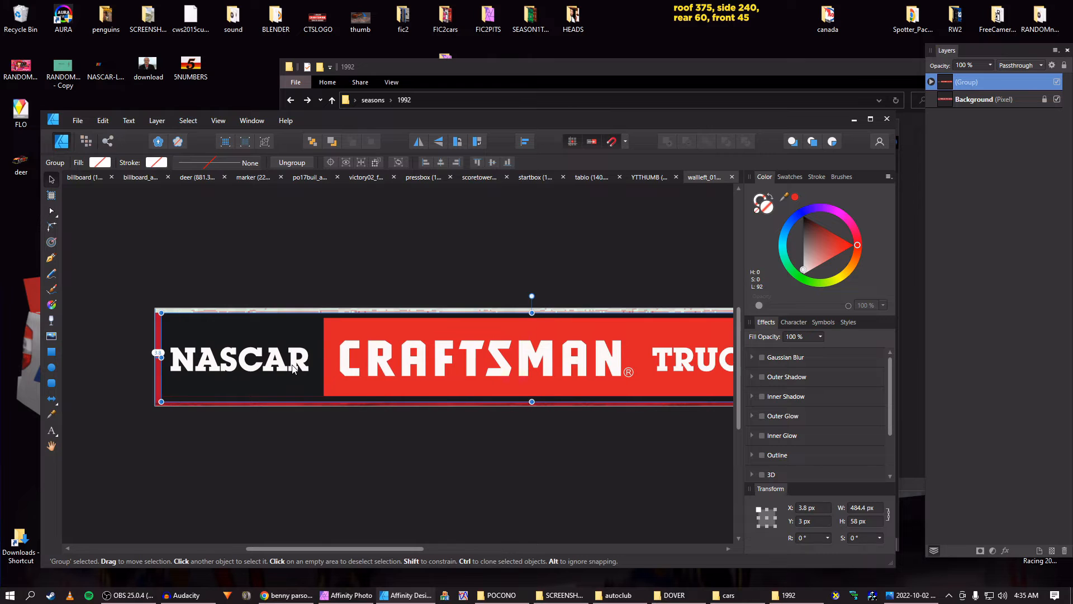
key(Left)
key(Left)
key(Left)
key(Left)
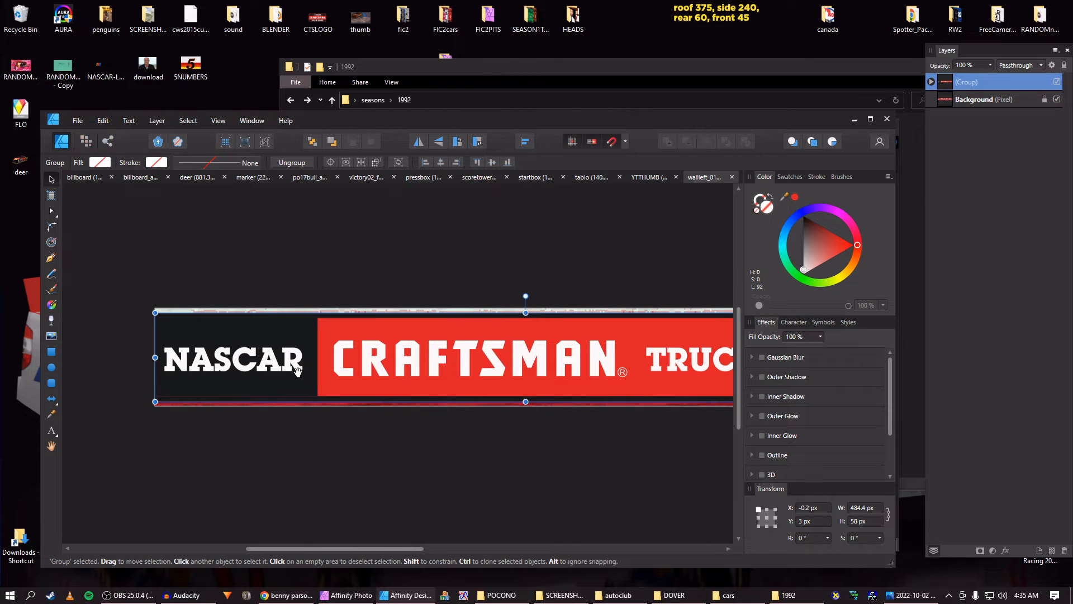
Stretch the banner group to the wall texture's right edge, making it 512.2 px wide
scroll(589, 366, right, 6)
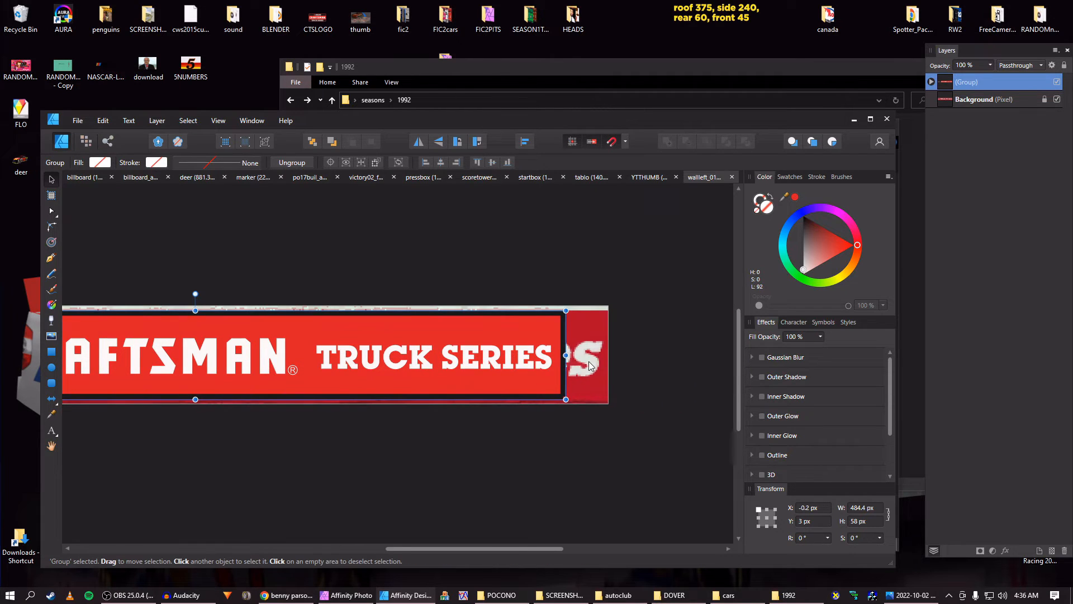
drag(574, 358, 610, 356)
drag(532, 376, 626, 358)
Delete the thin black border strip along the banner's lower edge
drag(333, 369, 404, 371)
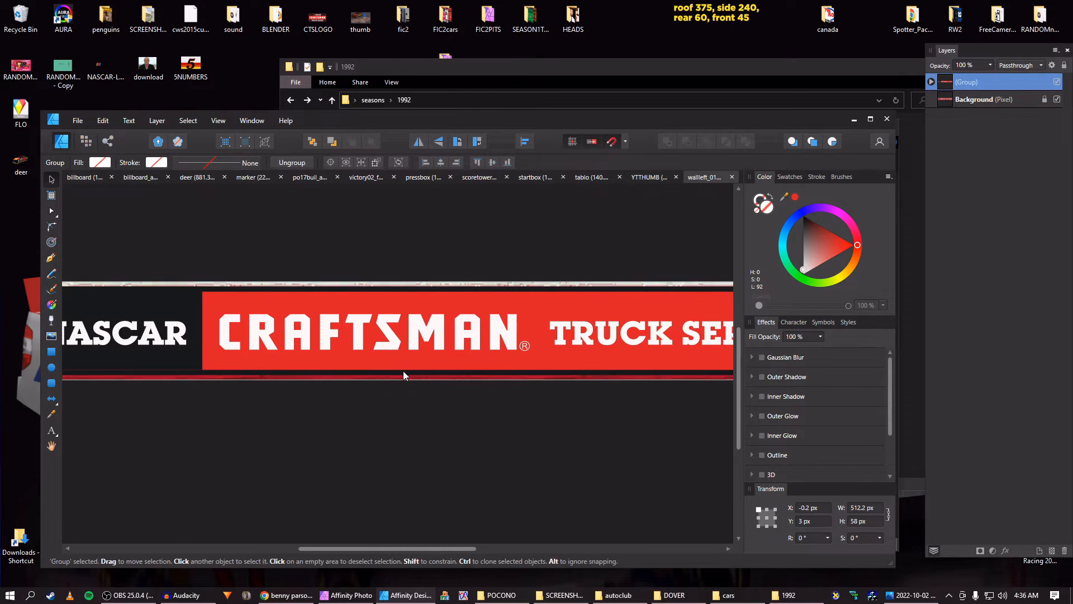
double_click(398, 371)
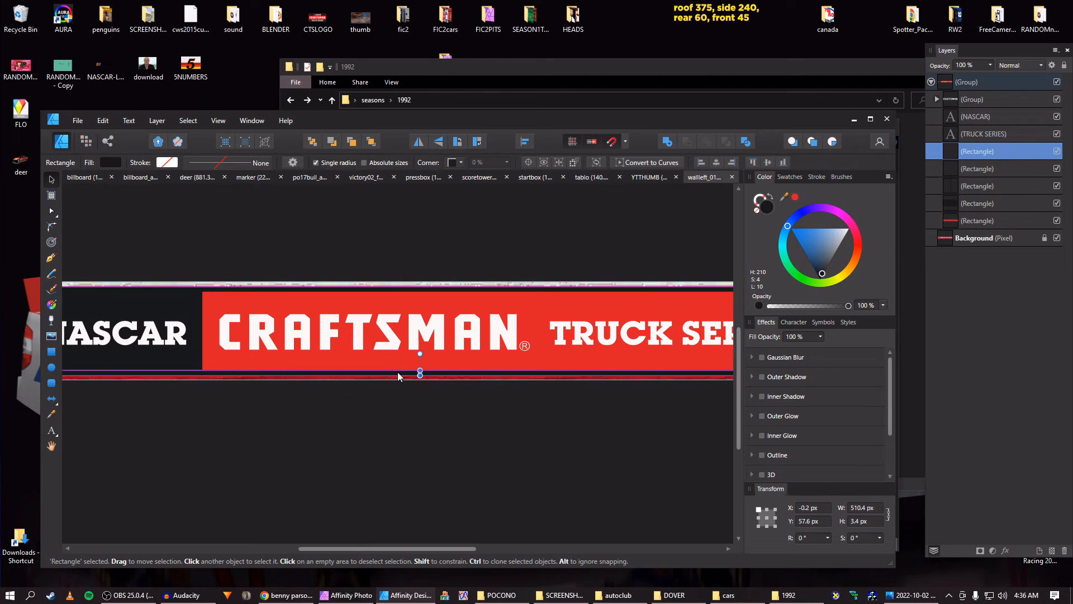
drag(227, 366, 391, 351)
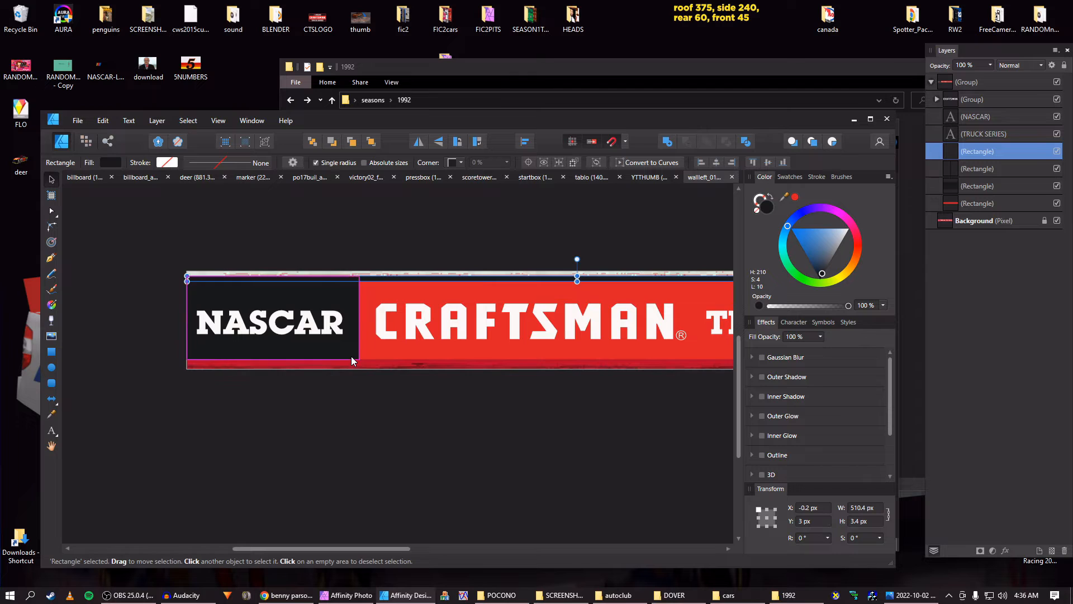
Adjust the lower edge of the black rectangle behind the NASCAR text
click(352, 360)
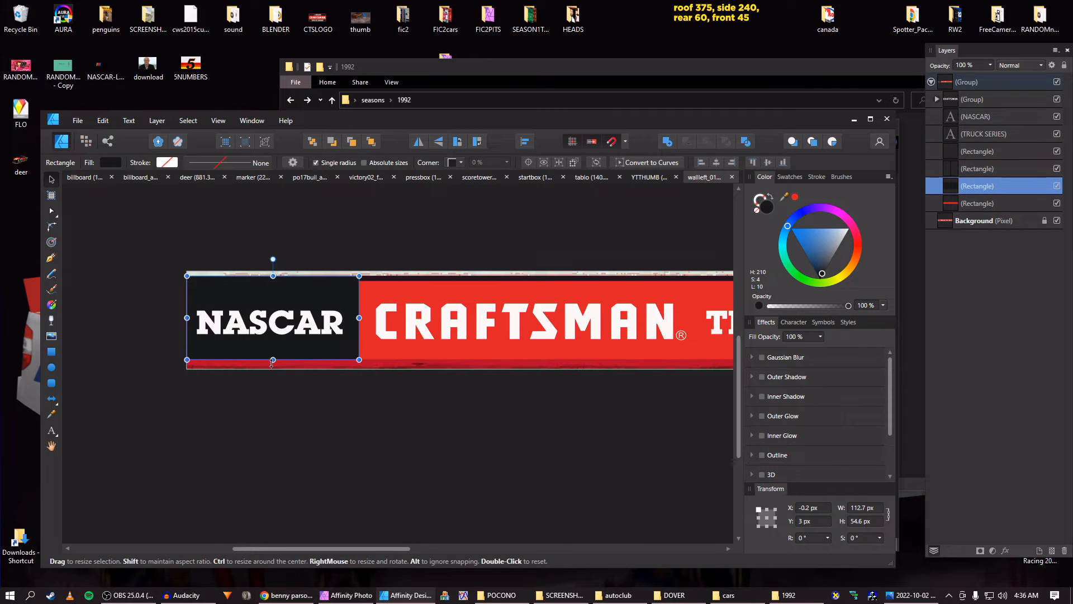
mouse_move(273, 360)
mouse_down()
mouse_move(273, 369)
mouse_move(273, 359)
mouse_up()
click(375, 378)
drag(410, 354, 227, 354)
Apply a vertical linear gradient from red down to dark red to the banner's red background rectangle
click(343, 360)
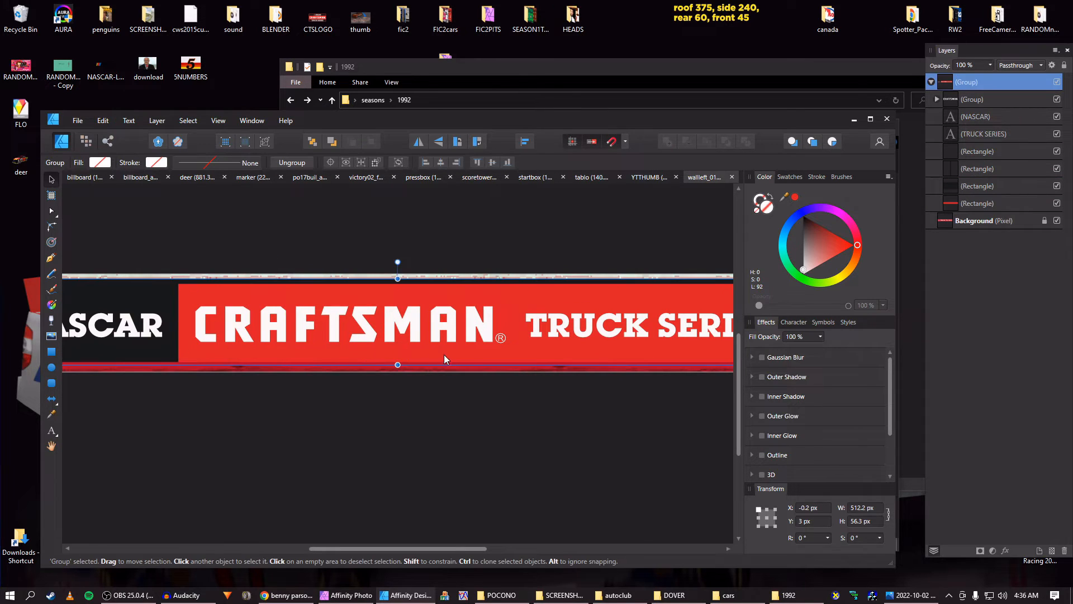
click(946, 204)
scroll(654, 330, down, 2)
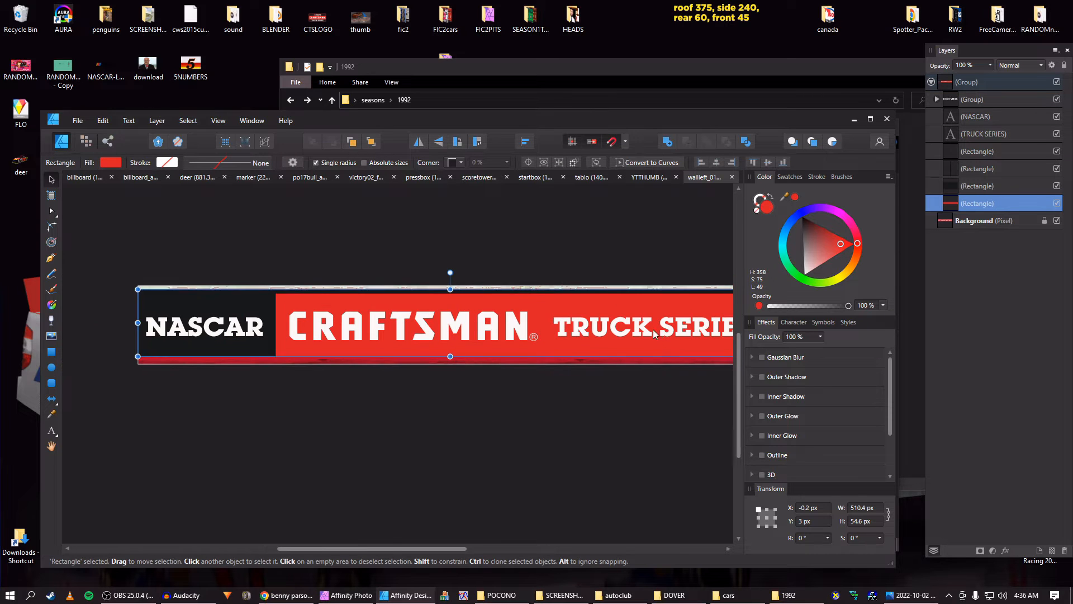
drag(653, 330, 491, 323)
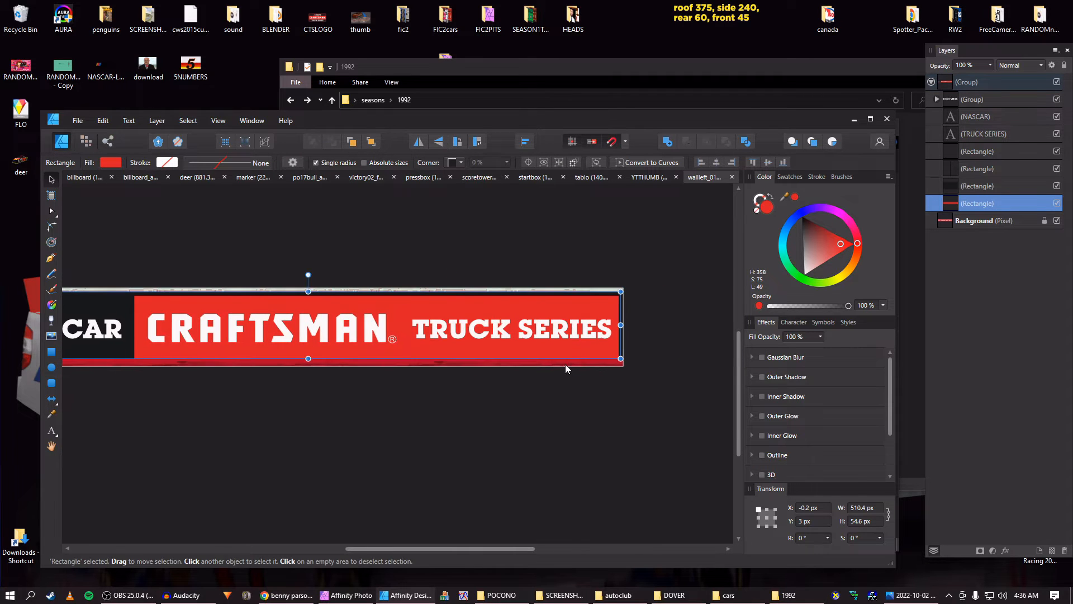
drag(472, 361, 573, 350)
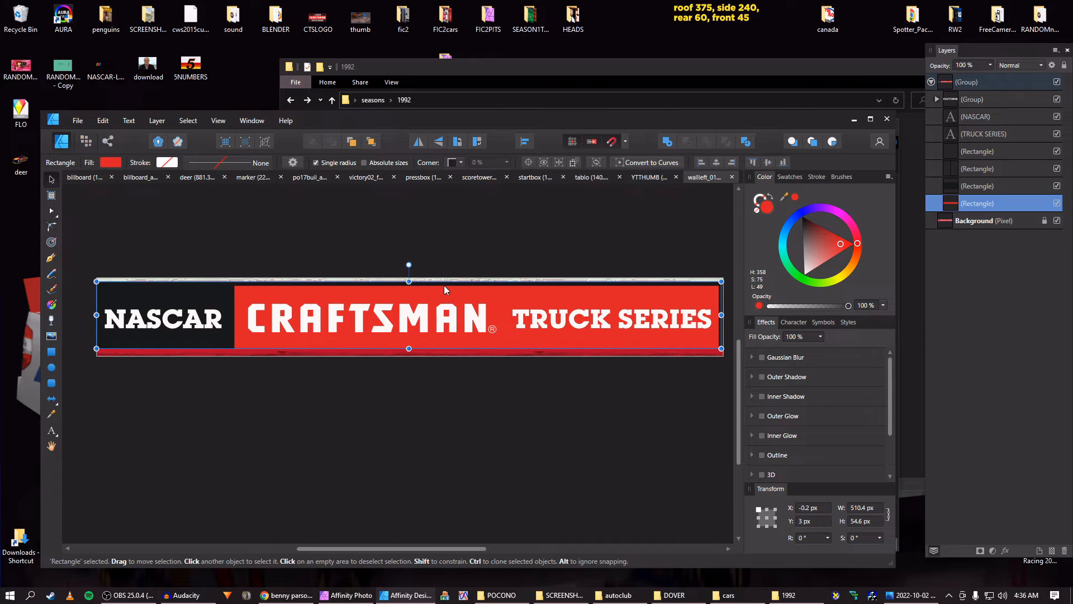
click(51, 305)
drag(432, 299, 432, 348)
scroll(434, 341, up, 2)
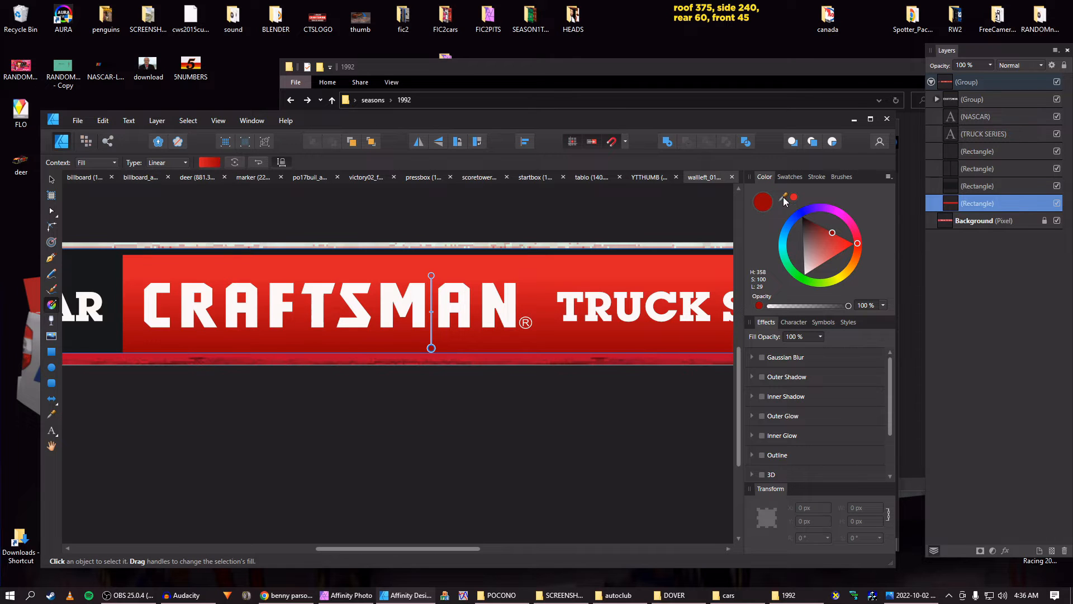
Set the gradient's lower colour to the red sampled from the original wall, and select the whole banner group
drag(785, 198, 405, 354)
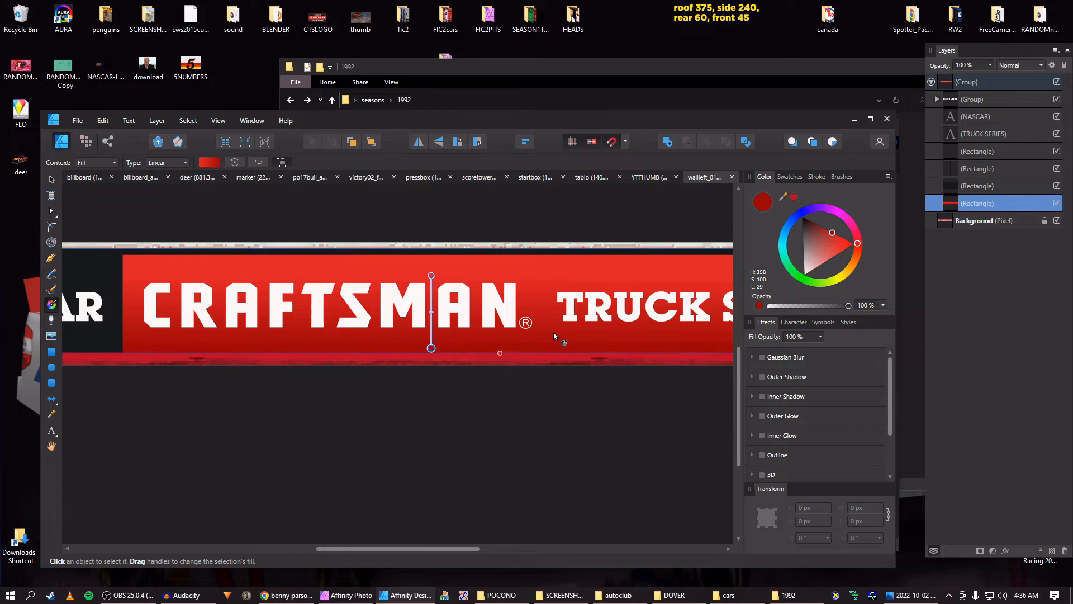
click(792, 199)
scroll(394, 313, down, 2)
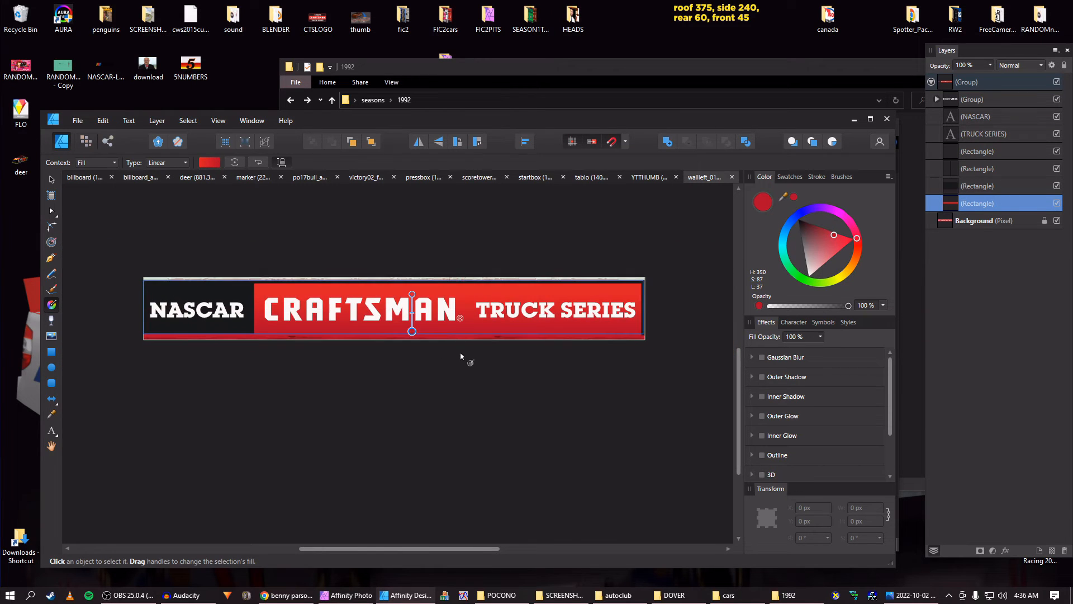
key(v)
click(454, 373)
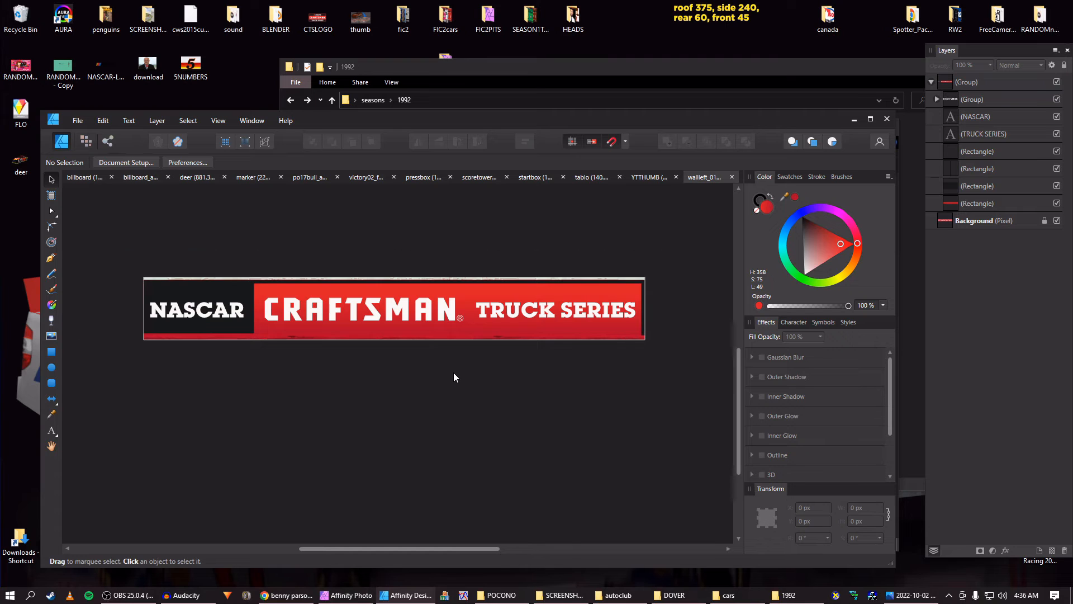
scroll(454, 373, up, 2)
click(377, 307)
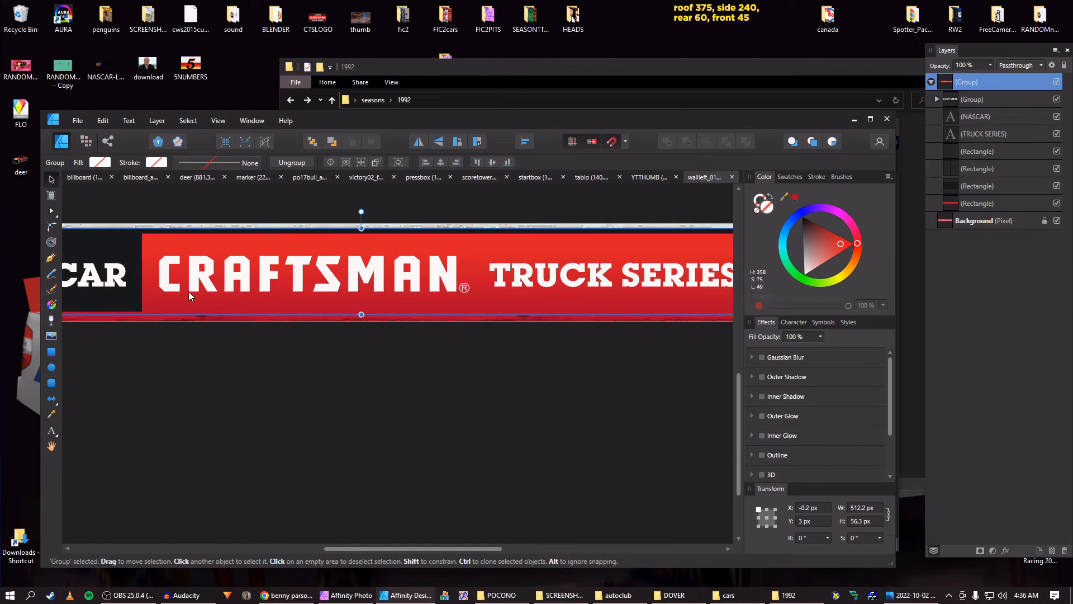
Adjust the vertical red gradient on the banner's red background rectangle
key(g)
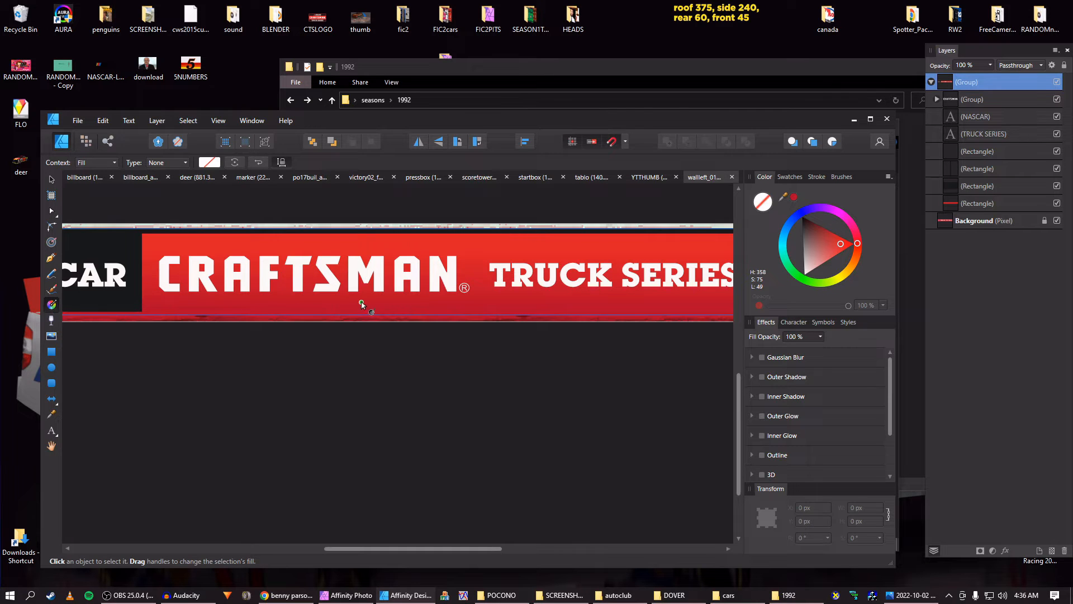
key(v)
click(977, 203)
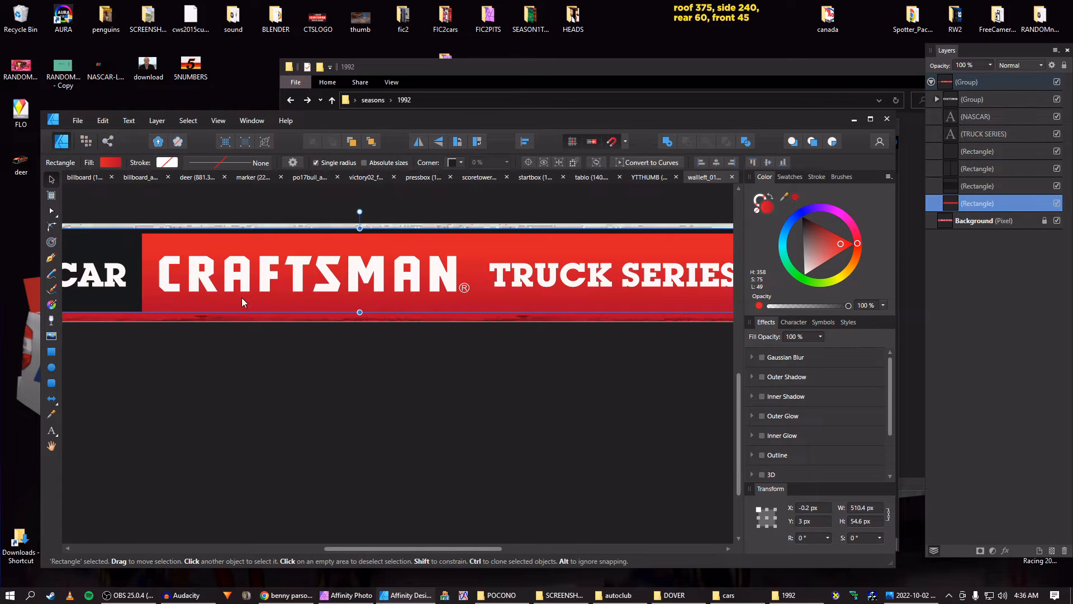
click(52, 304)
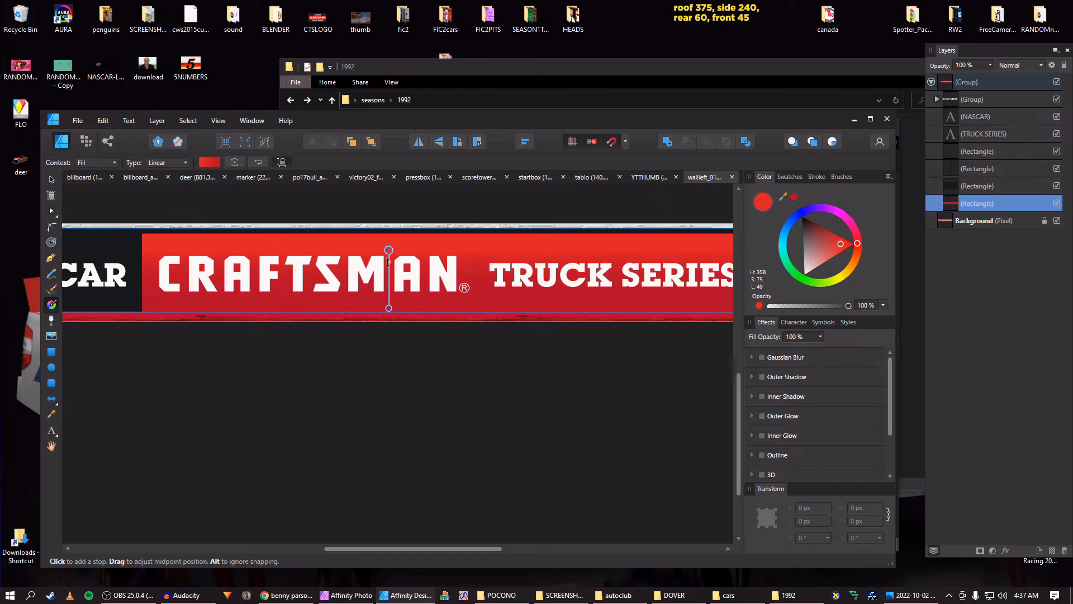
click(373, 398)
scroll(384, 385, down, 3)
key(space)
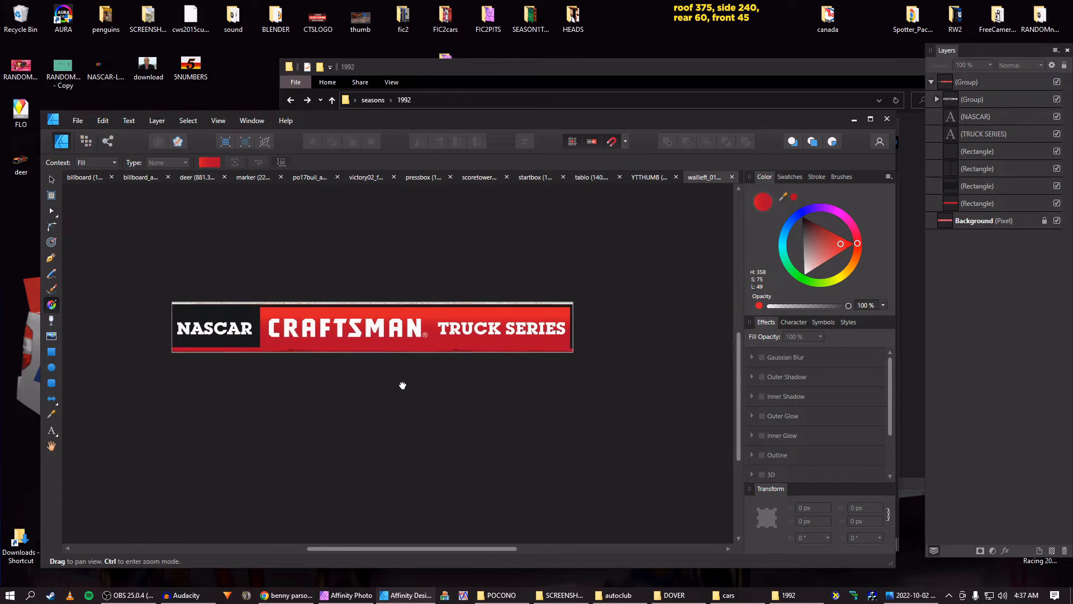
drag(402, 385, 427, 379)
key(v)
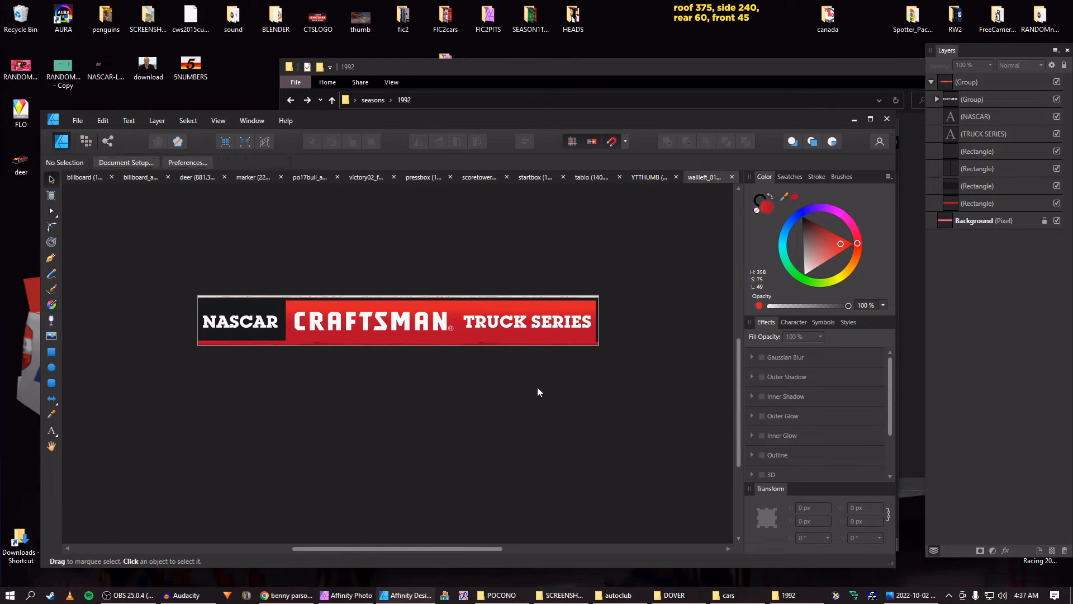
Delete the thin black border strip at the banner's right end and select the red background rectangle
click(594, 324)
scroll(593, 322, up, 3)
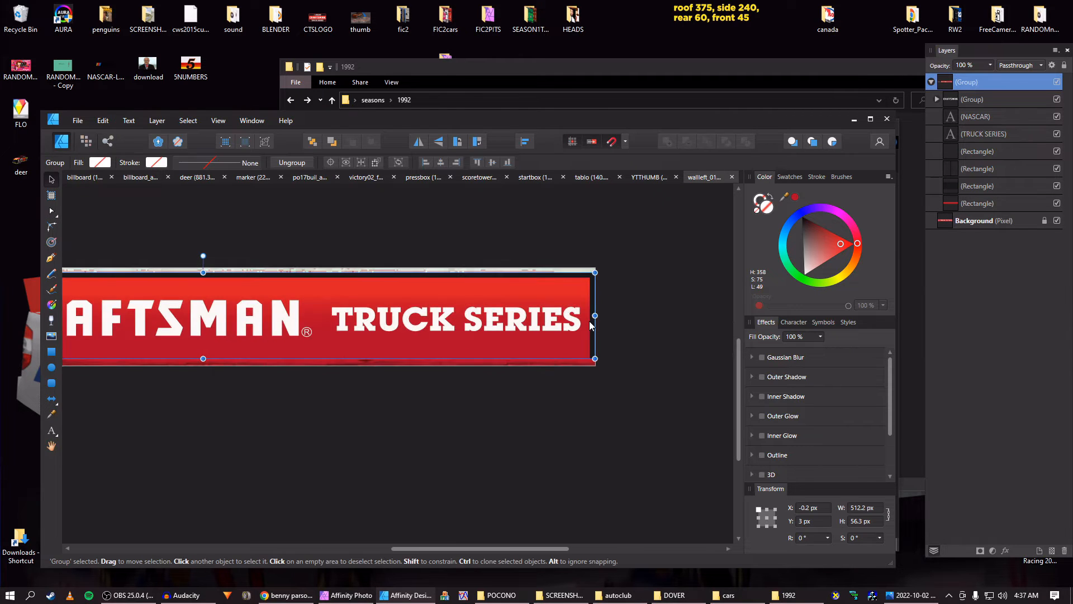
double_click(592, 324)
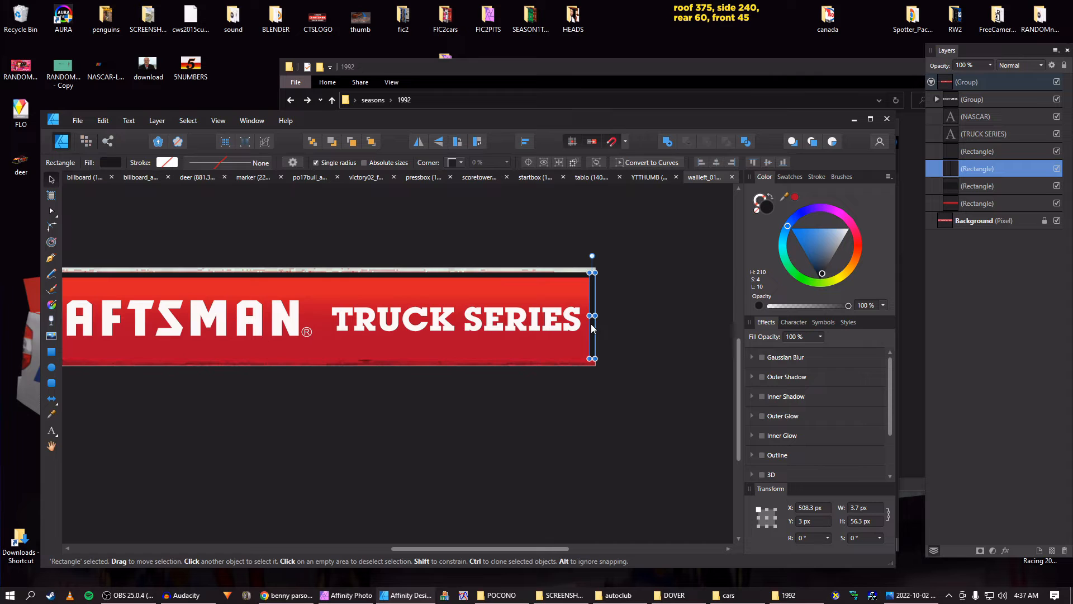
key(Delete)
click(581, 297)
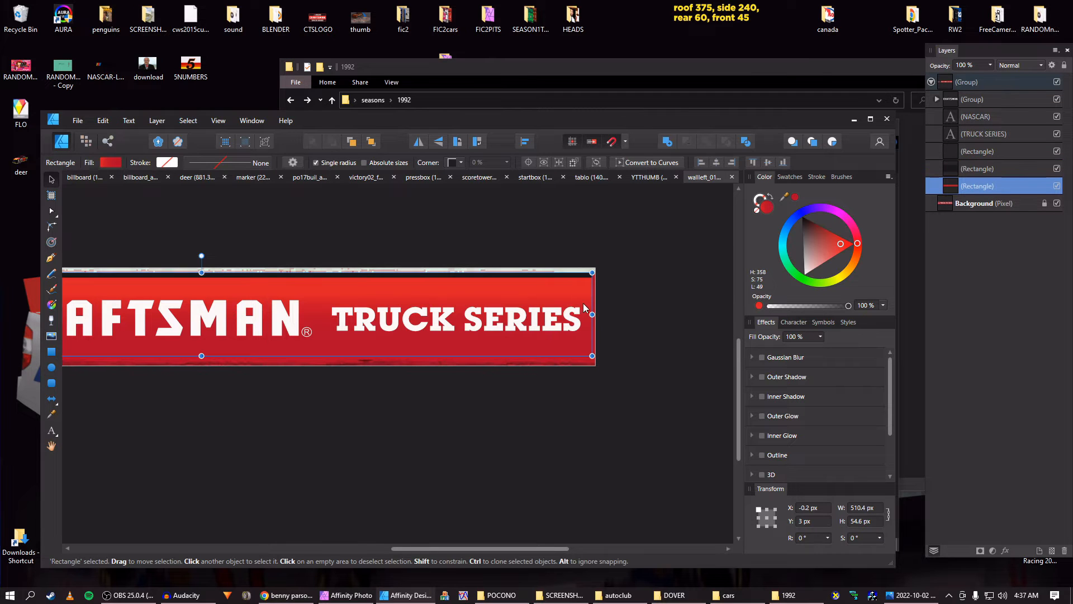
scroll(594, 308, up, 1)
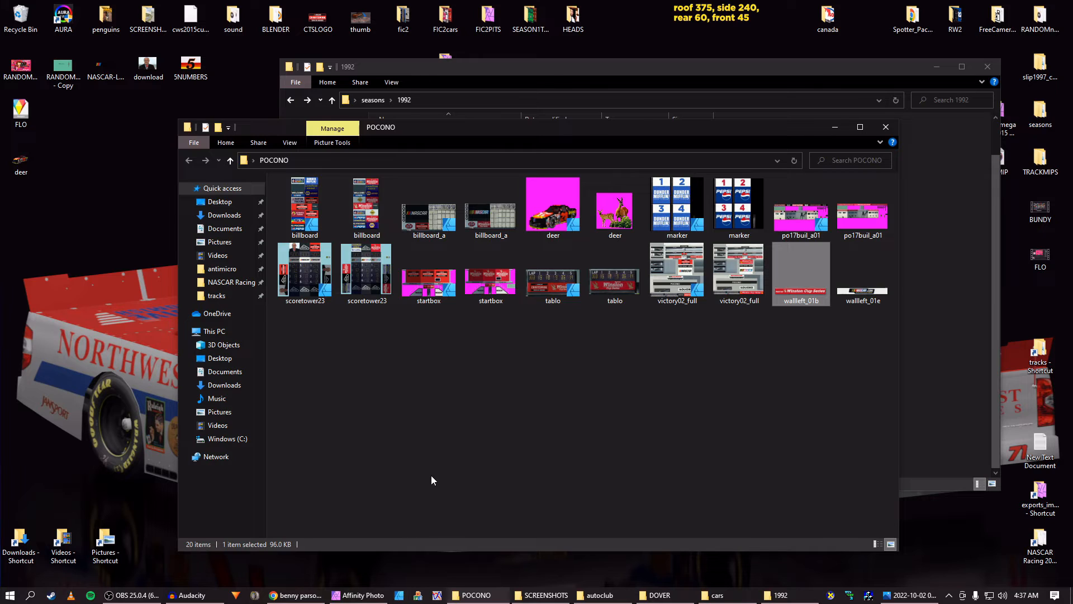
Relaunch Affinity Designer, dismiss its welcome window, and open the wallleft_01b texture from the POCONO folder
click(785, 331)
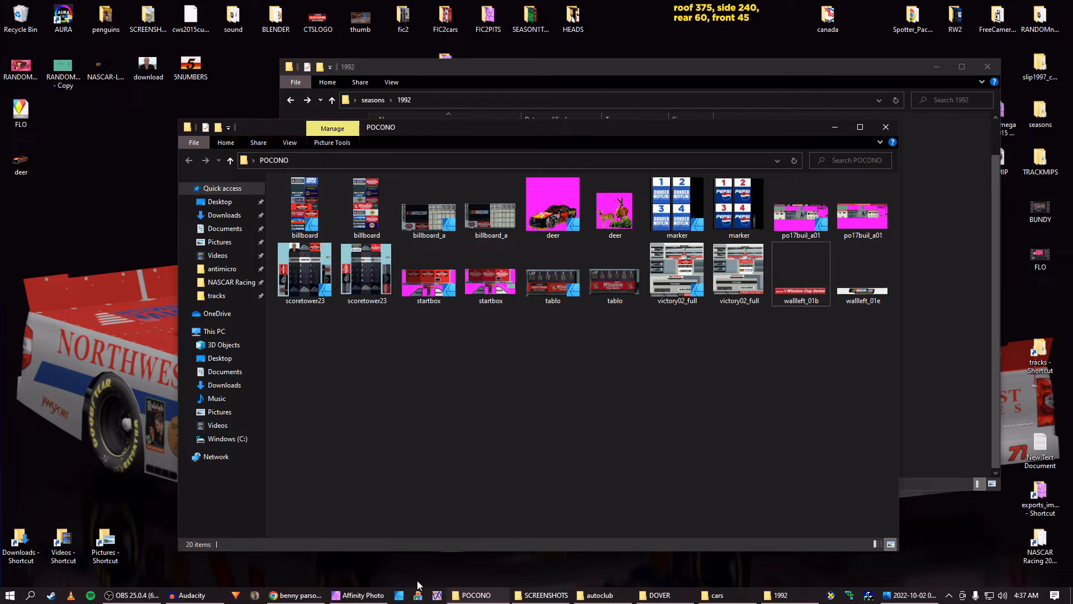
click(394, 596)
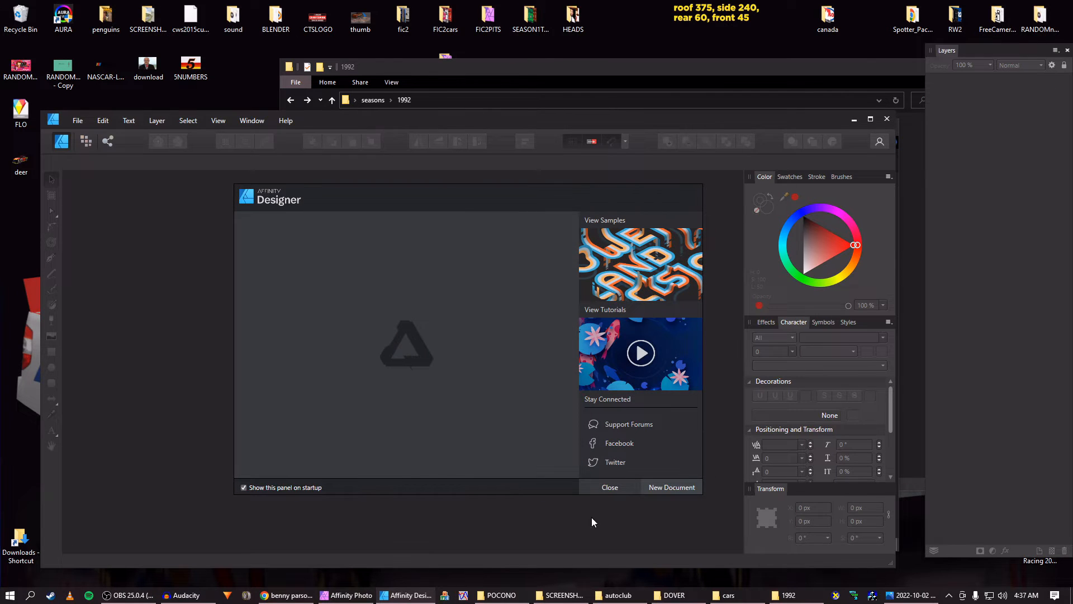
click(603, 491)
click(498, 595)
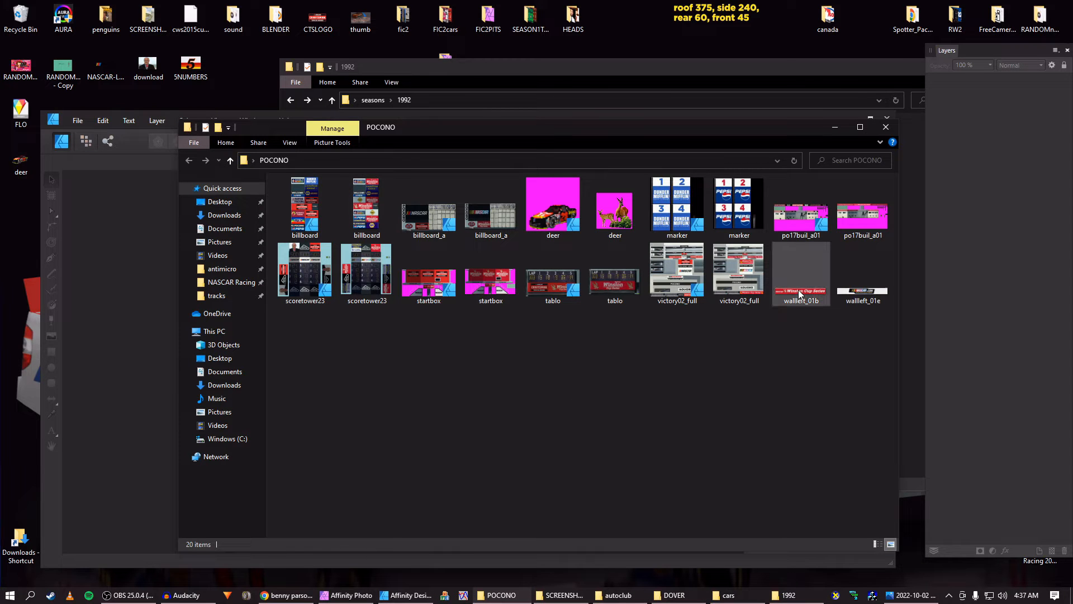
drag(801, 299, 131, 281)
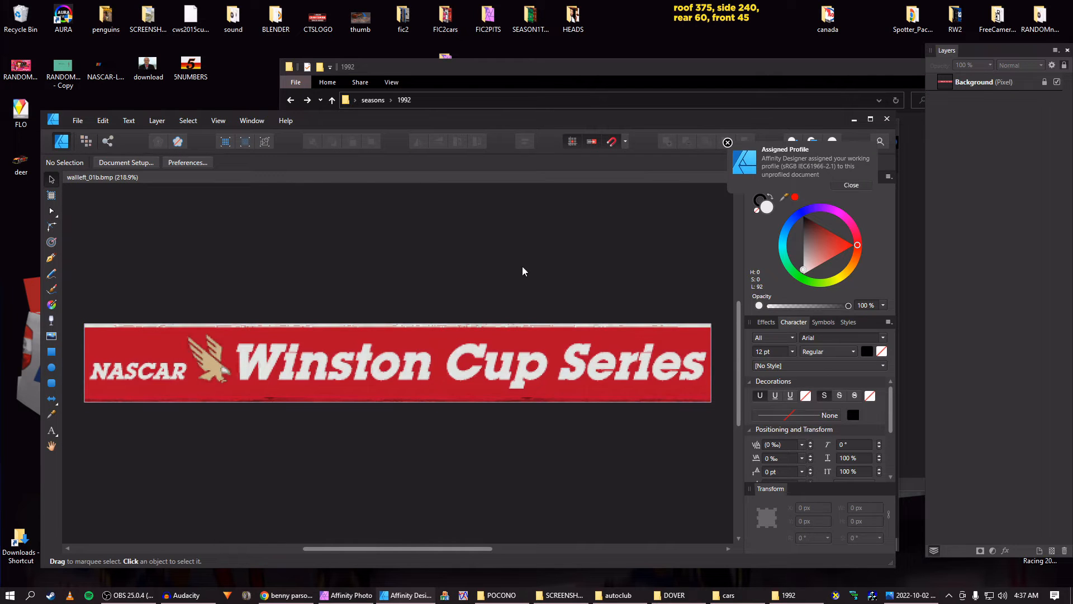
Open the victory02_full design and copy its bottom NASCAR Craftsman Truck Series banner group into the wallleft_01b document
click(499, 595)
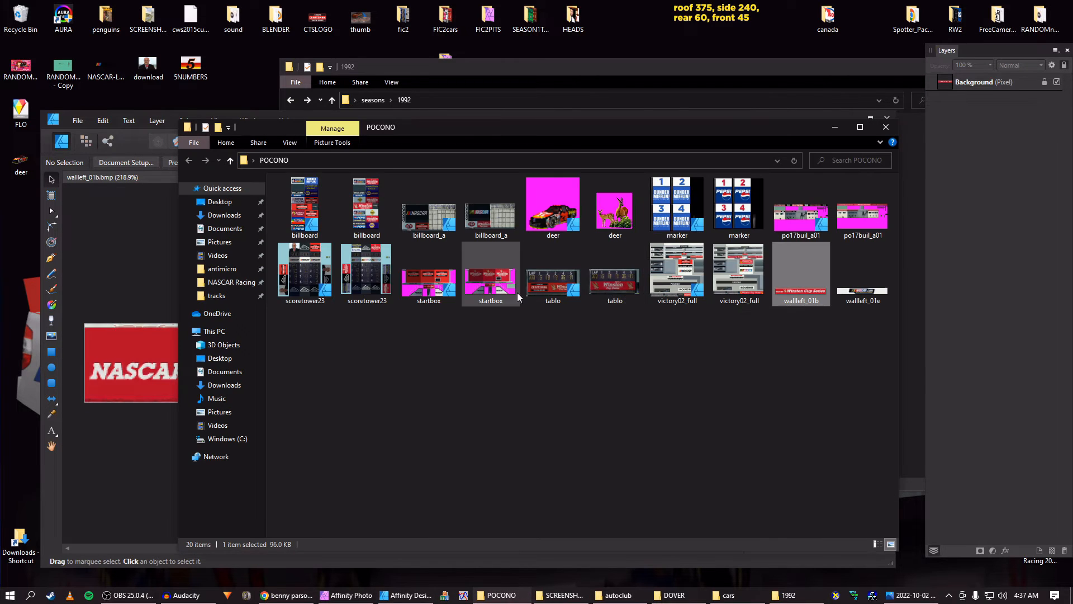
drag(734, 281, 136, 234)
scroll(502, 477, down, 1)
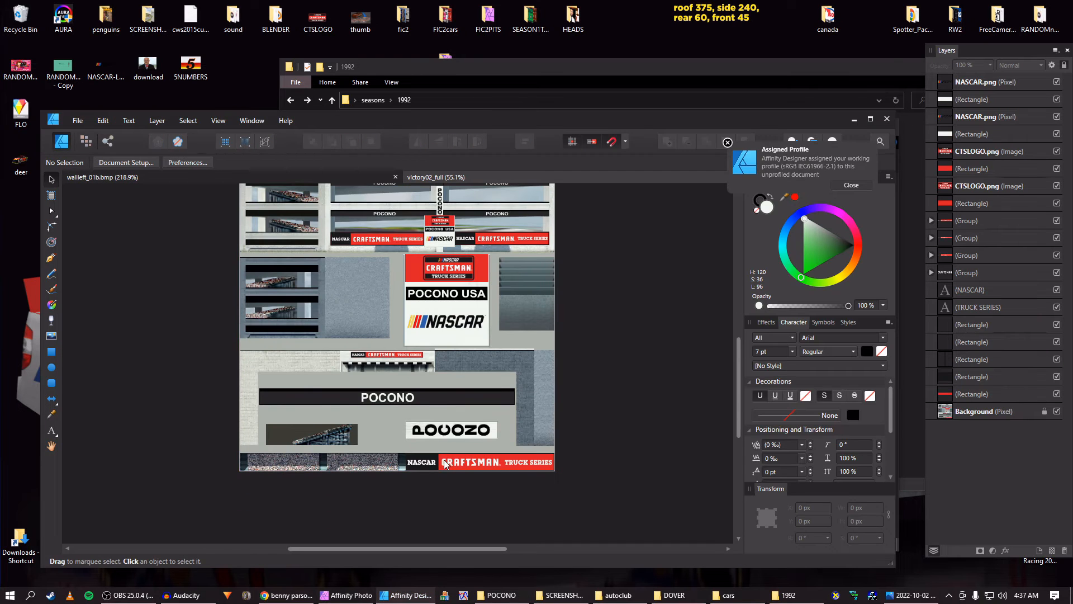
click(445, 462)
click(436, 177)
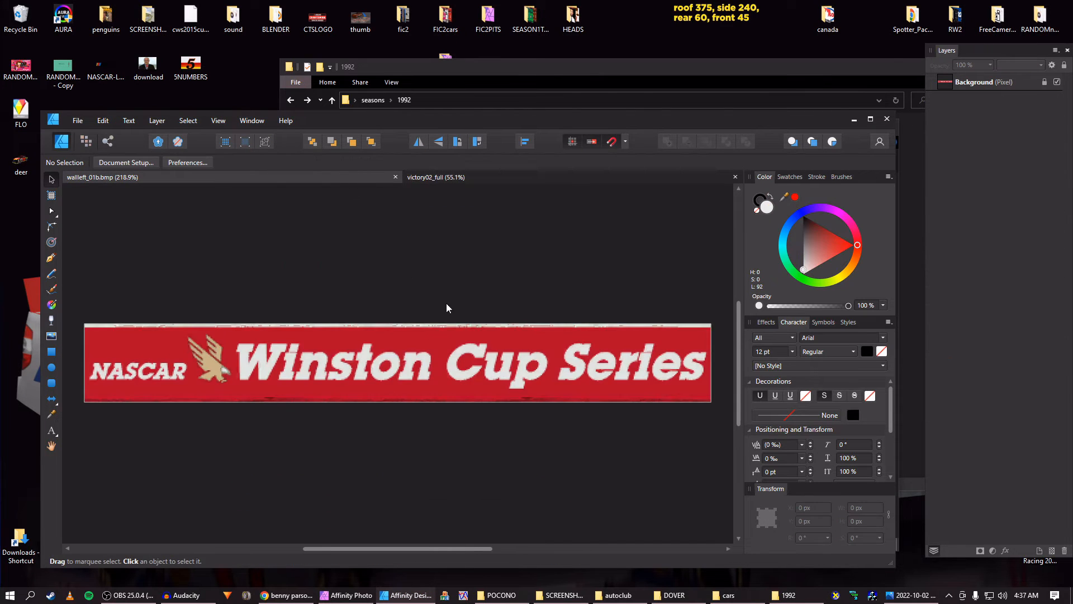
key(ctrl+v)
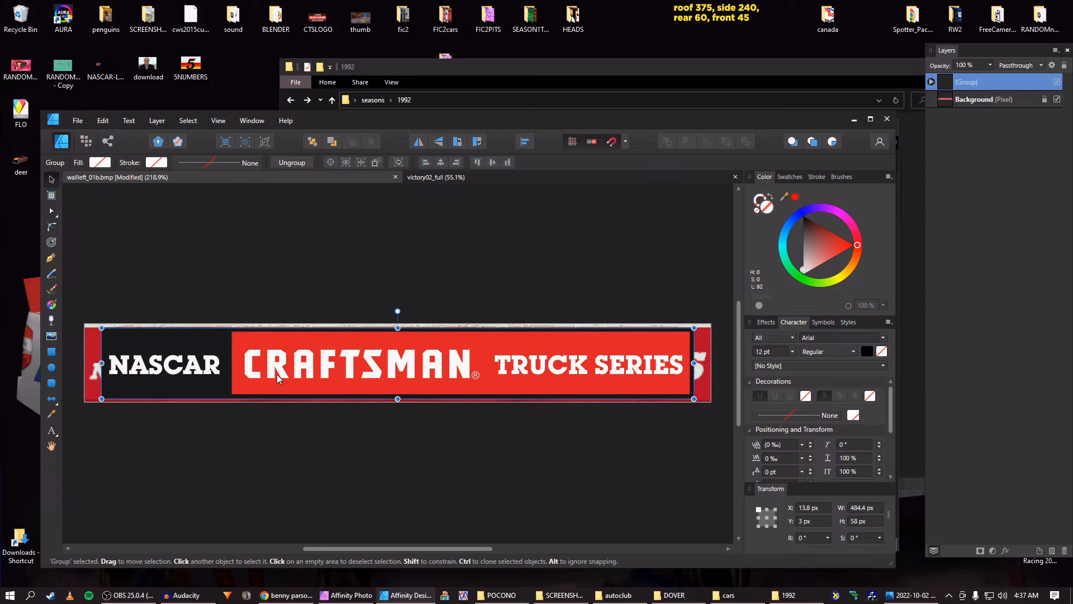
Align the pasted banner group with the wall texture's left edge at X 0 px, Y 3 px
scroll(202, 380, up, 3)
key(space)
drag(202, 381, 354, 426)
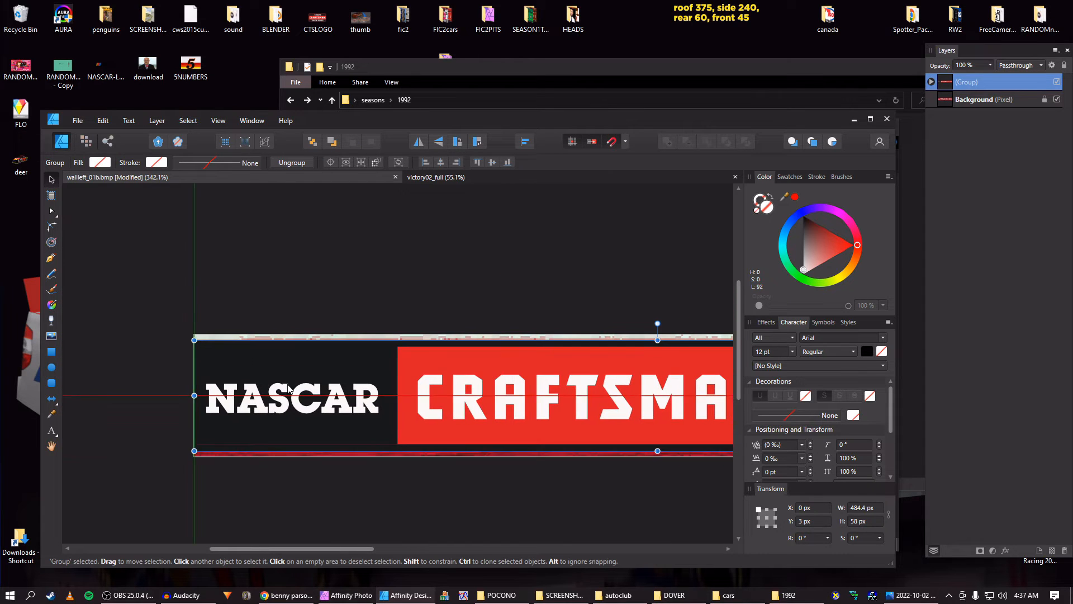
key(space)
drag(493, 383, 135, 353)
drag(716, 363, 456, 362)
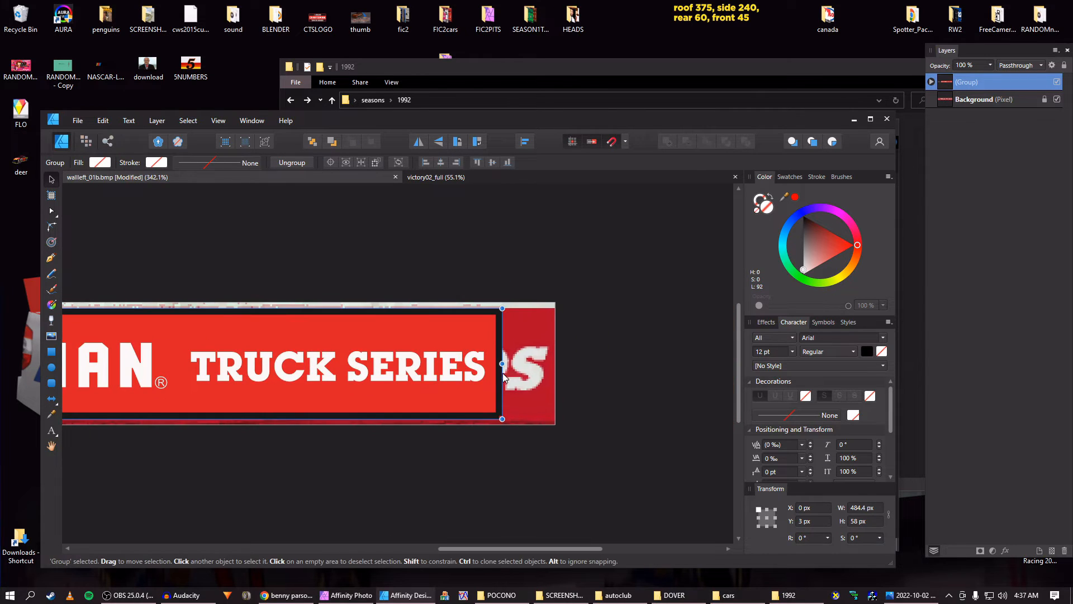
Delete the thin black border strips along the banner's right end and lower edge
scroll(475, 373, down, 4)
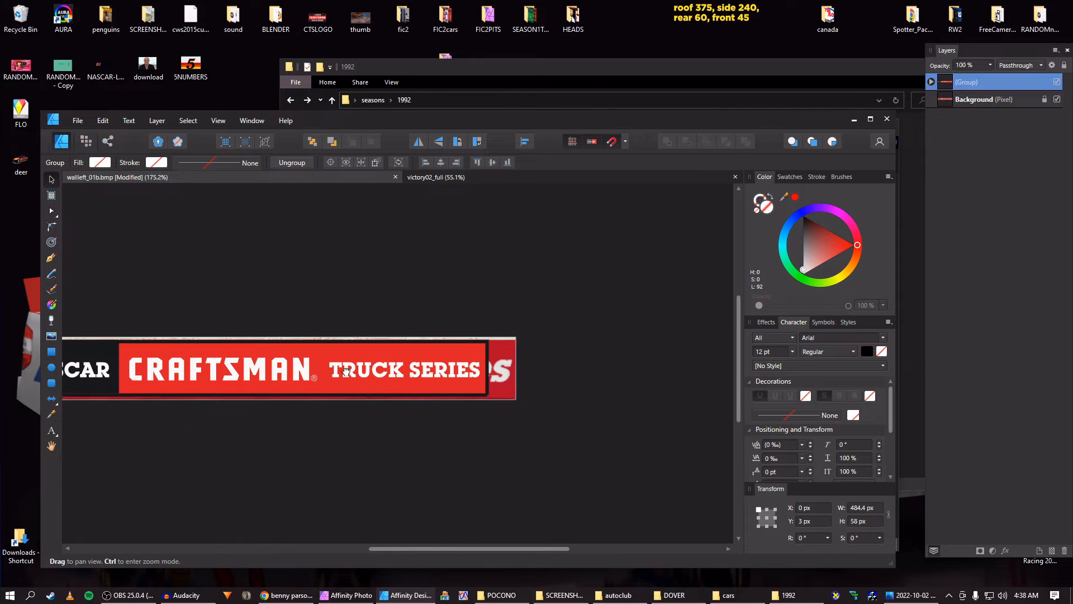
key(space)
drag(346, 372, 453, 372)
scroll(599, 387, up, 2)
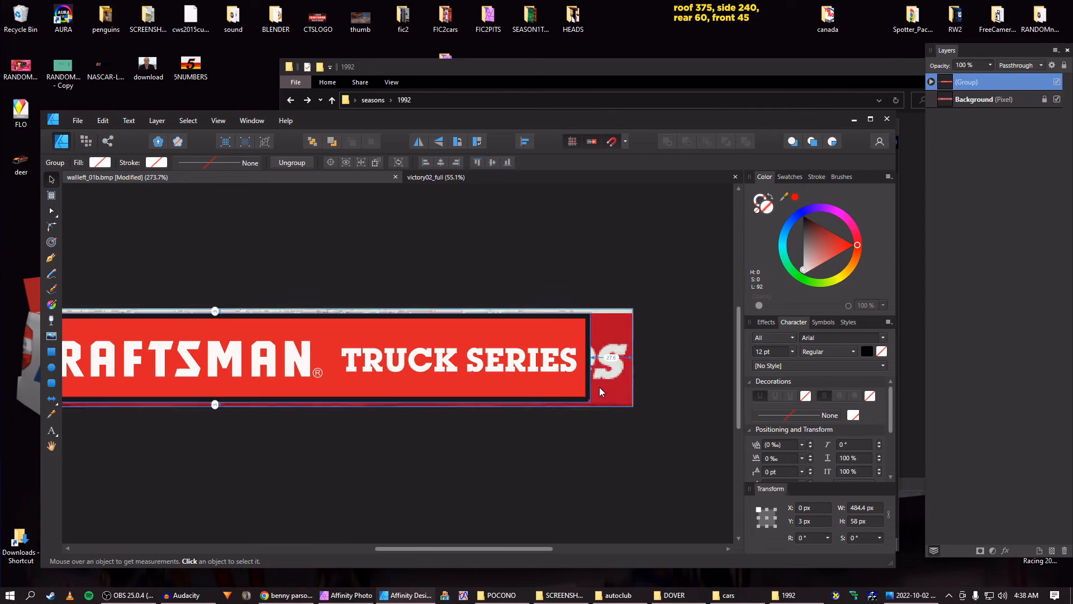
double_click(588, 382)
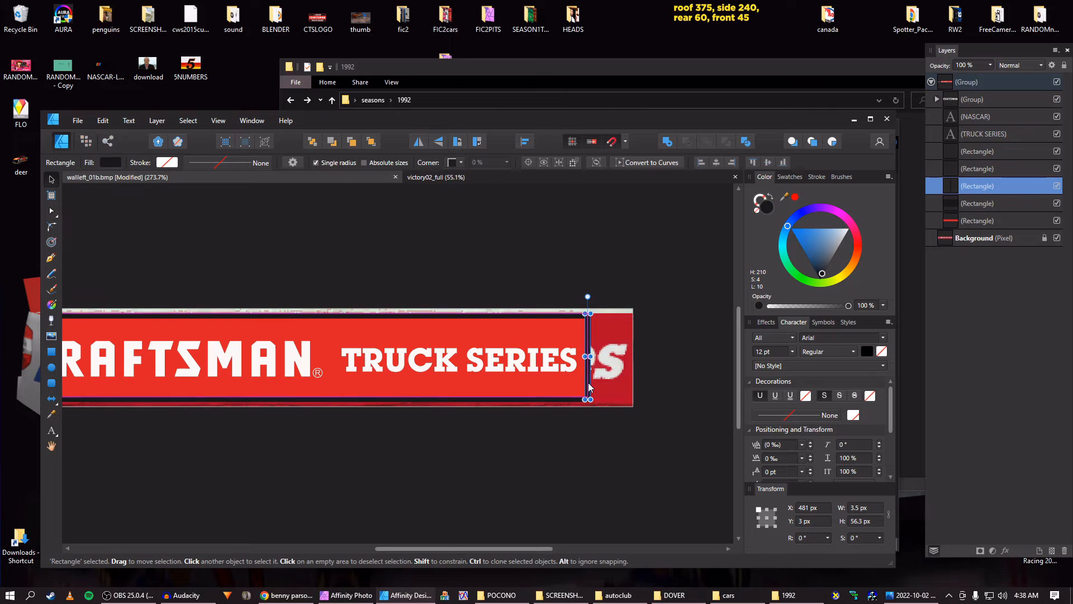
click(582, 398)
key(Delete)
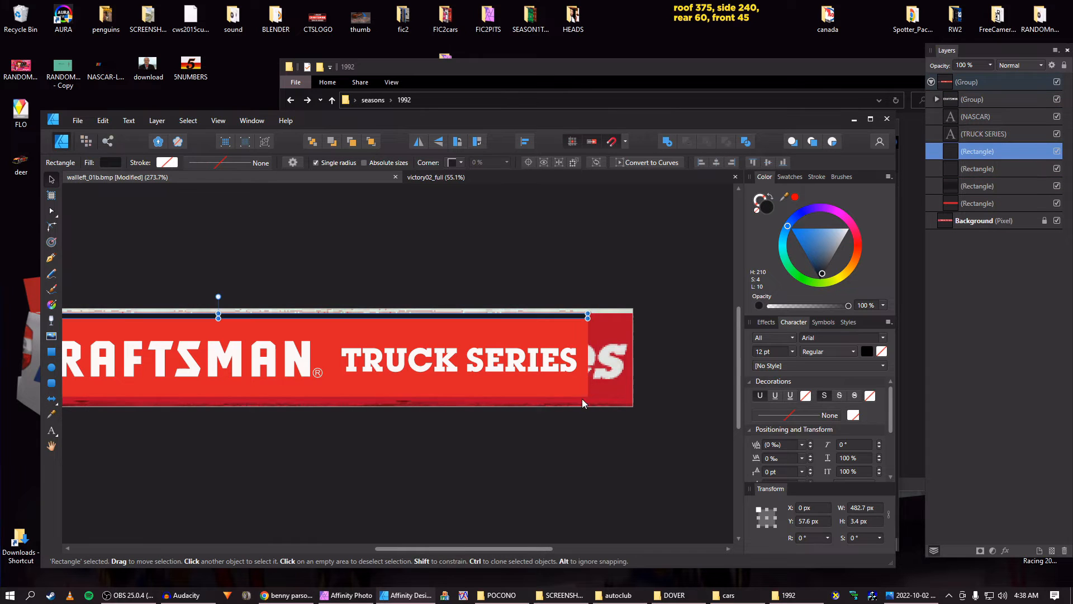
Extend the red background rectangle and the upper black strip to the wall's right edge, each 512 px wide
click(582, 331)
drag(588, 354, 631, 354)
click(581, 316)
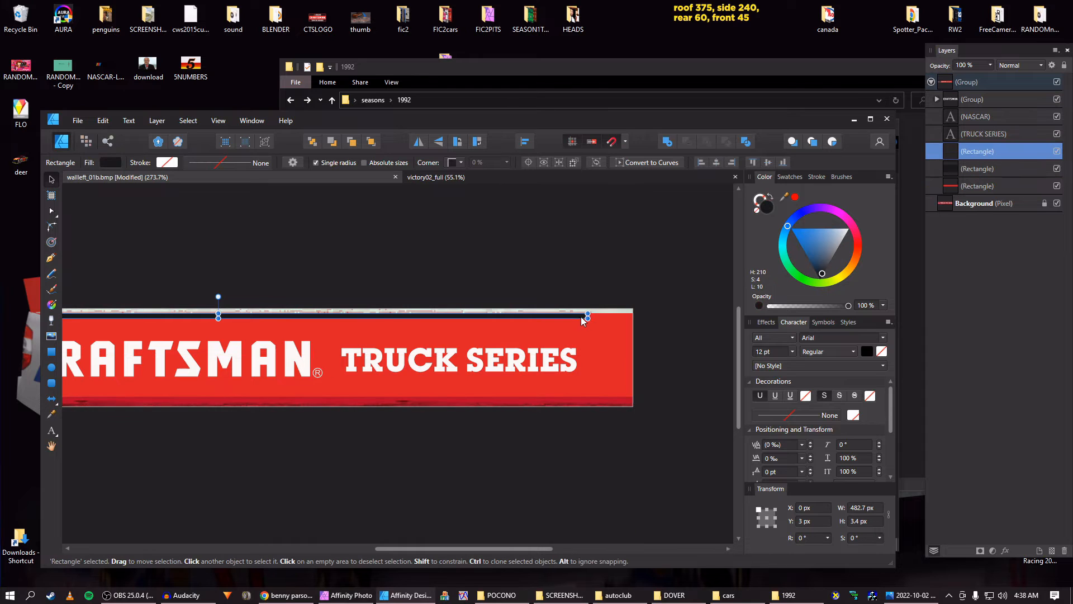
drag(587, 317, 633, 317)
drag(102, 350, 434, 344)
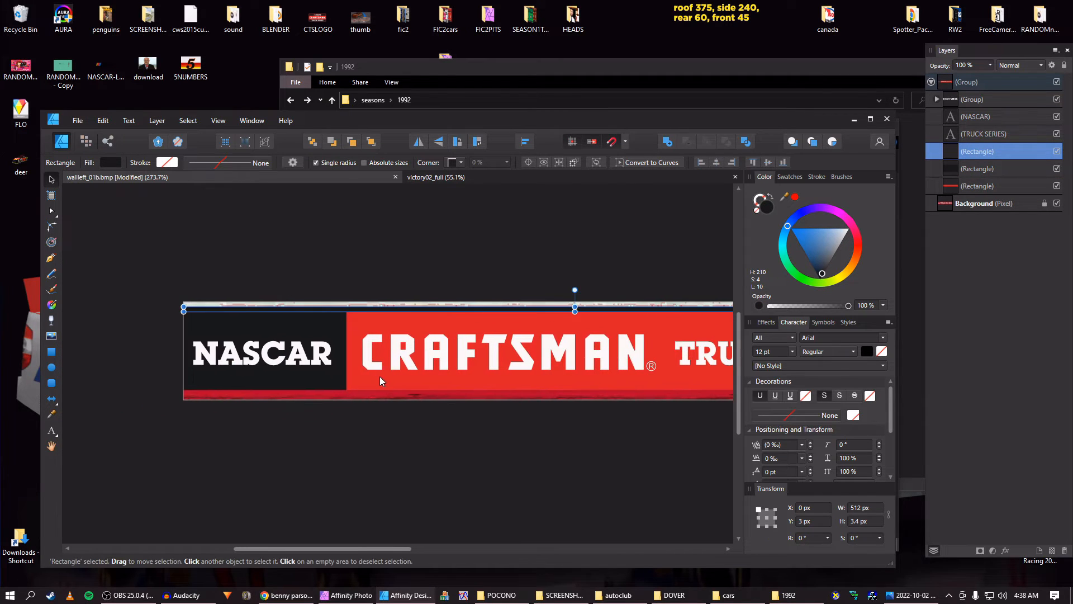
drag(380, 377, 261, 365)
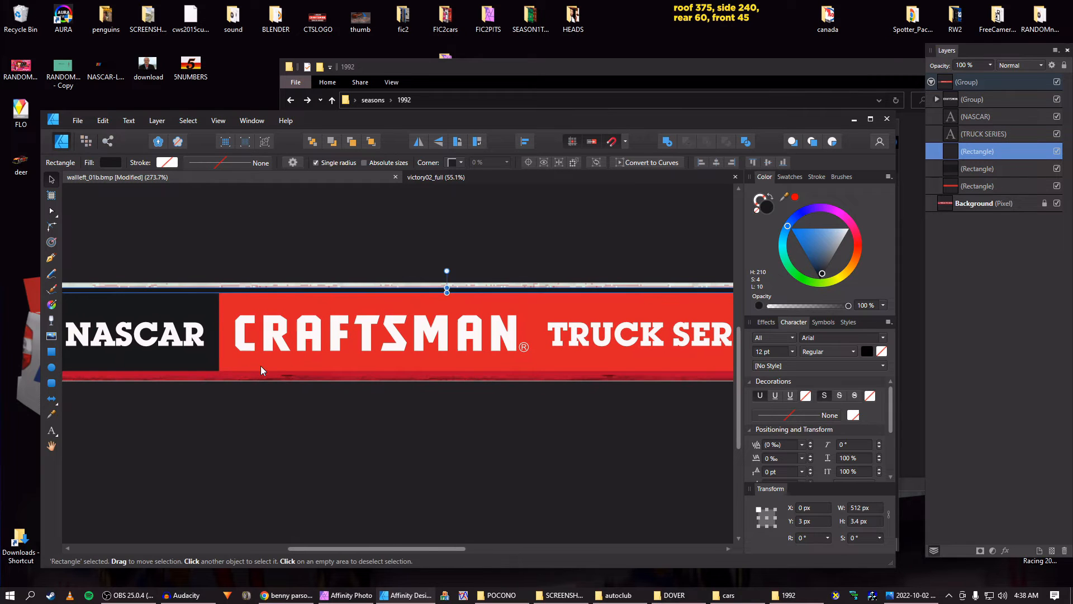
click(258, 368)
scroll(437, 362, down, 2)
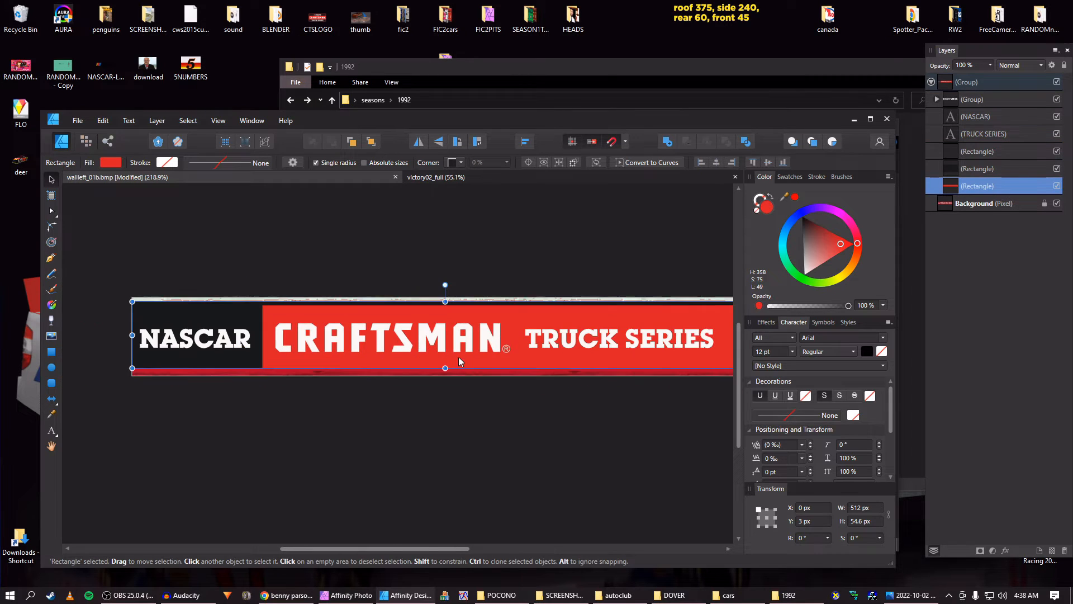
Shift the TRUCK SERIES text and the CRAFTSMAN logo to the right, placing the logo at X 127.2 px
click(531, 349)
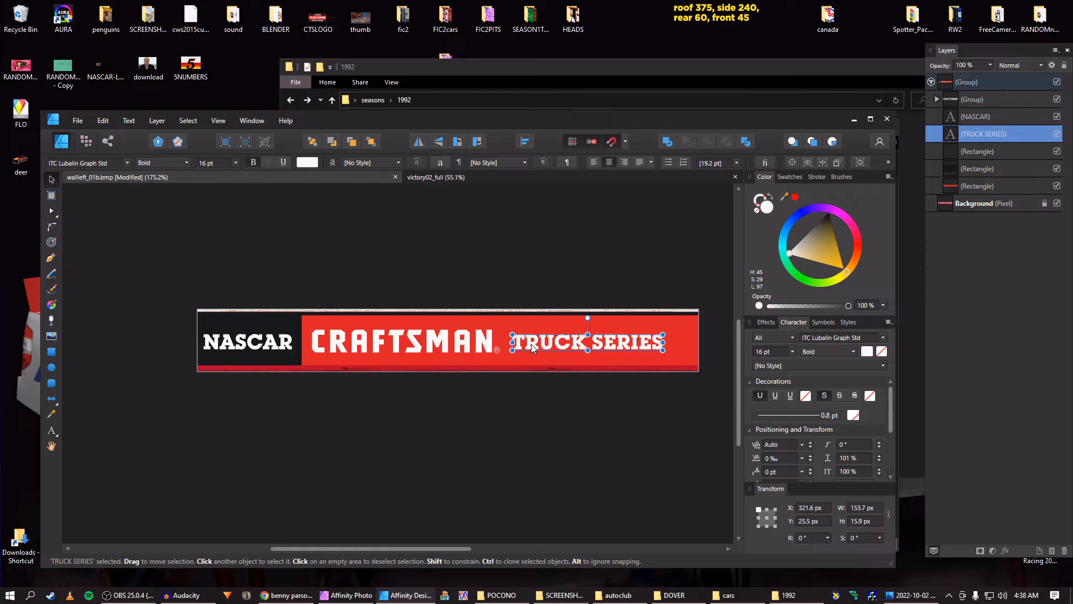
drag(531, 349, 549, 348)
click(483, 343)
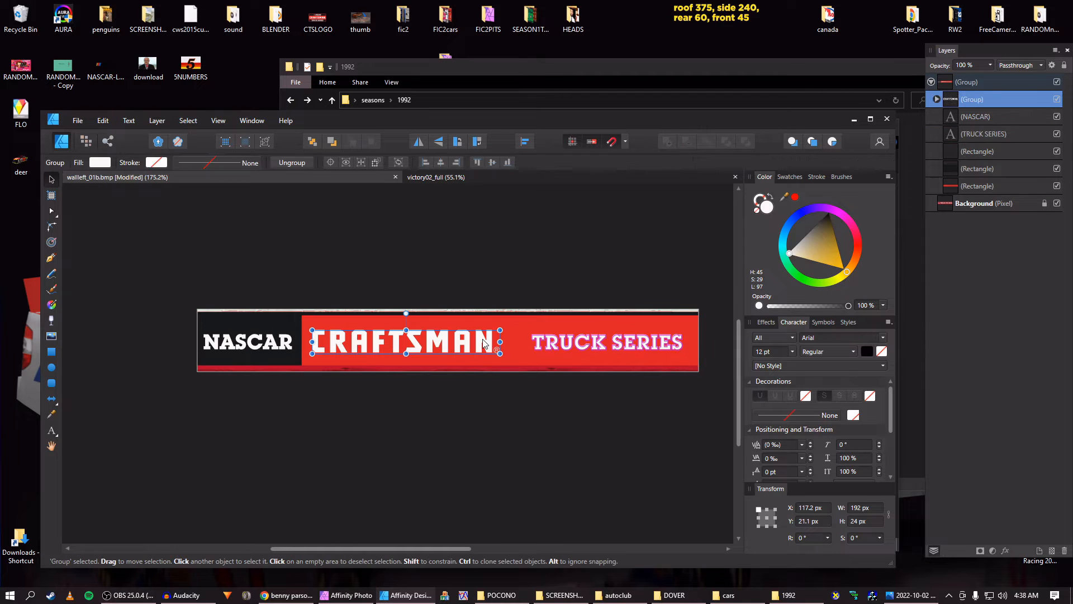
mouse_move(484, 343)
mouse_down()
mouse_move(506, 343)
mouse_move(494, 343)
mouse_up()
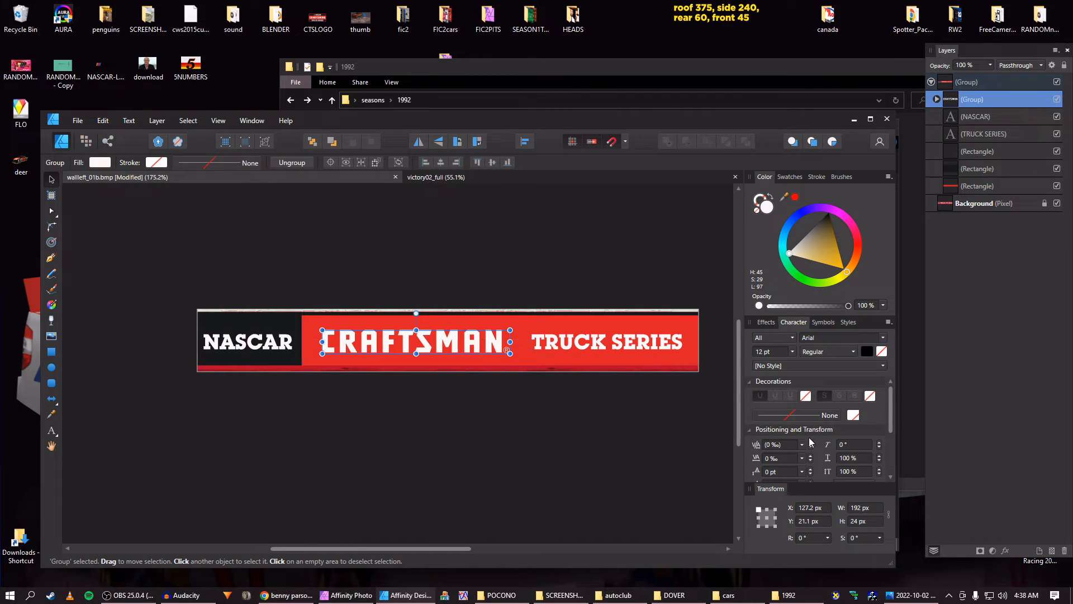
Lock the CRAFTSMAN logo's proportions, enlarge it to 224 × 28 px, and nudge it to X 114.2 px, Y 19.1 px
click(889, 515)
scroll(863, 524, up, 3)
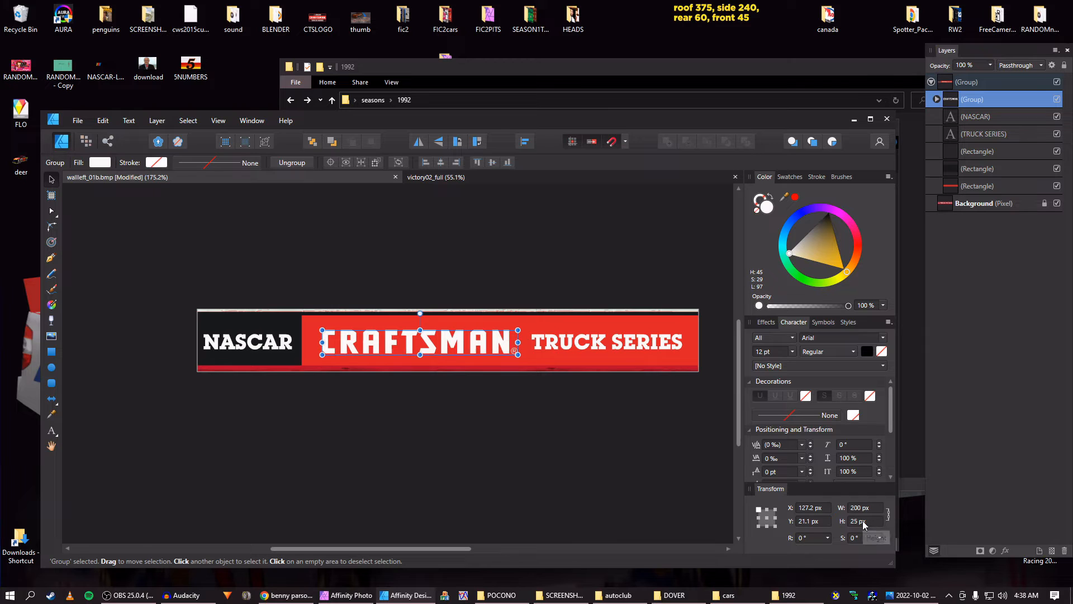
scroll(862, 525, up, 1)
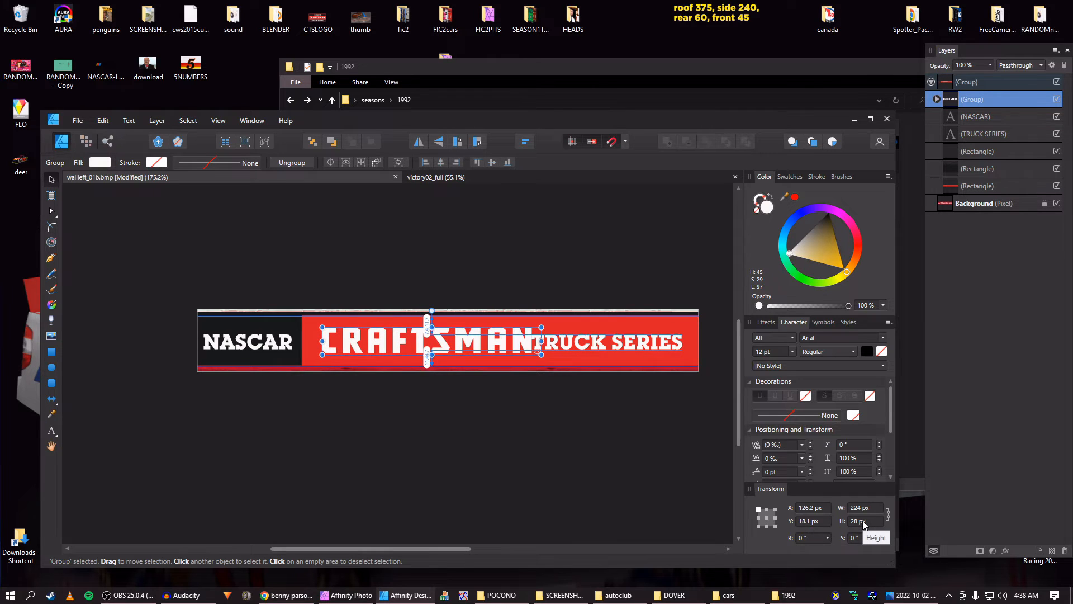
key(Left)
key(Left)
key(Left)
key(Left)
key(Left)
key(Left)
key(Left)
key(Left)
key(Left)
key(Left)
key(Left)
key(Down)
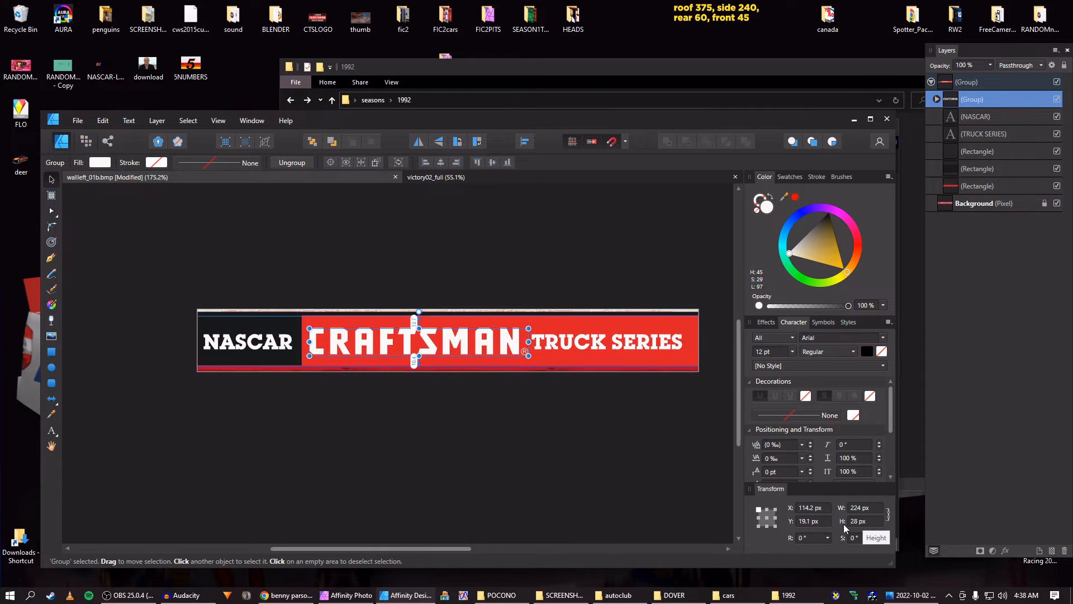
scroll(309, 378, down, 1)
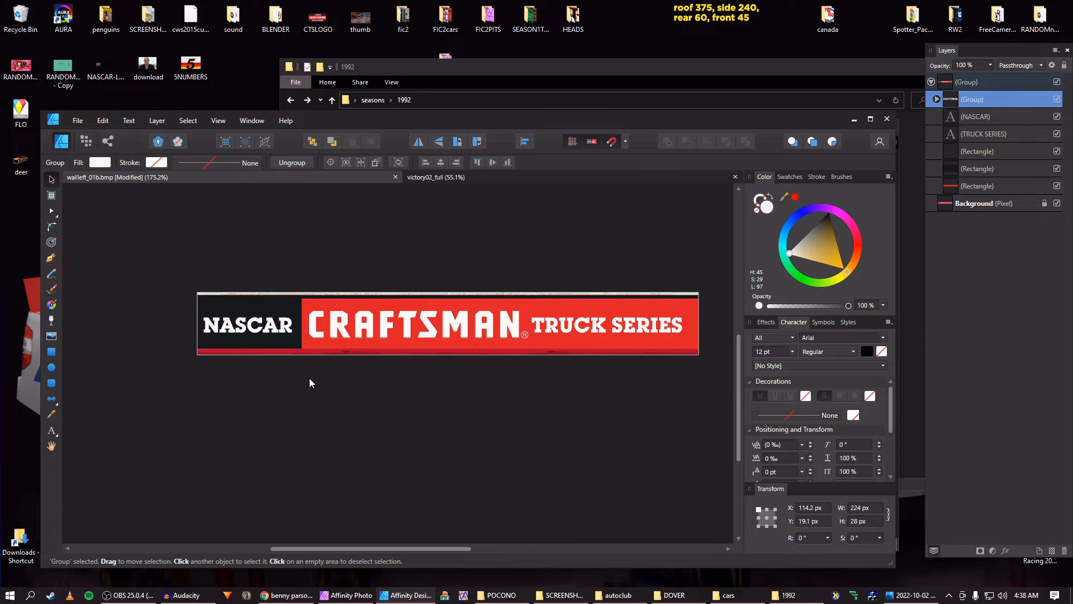
Fine-tune the banner's lettering, placing the NASCAR text at X 7.5 px, Y 23.5 px and TRUCK SERIES at X 347.6 px, Y 24.5 px
click(973, 116)
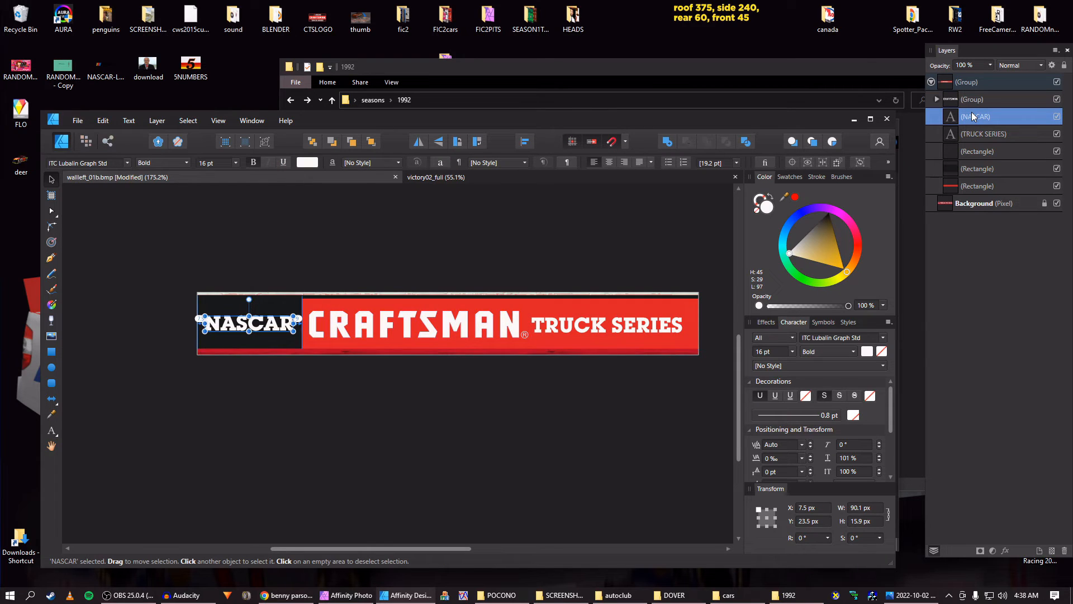
click(648, 326)
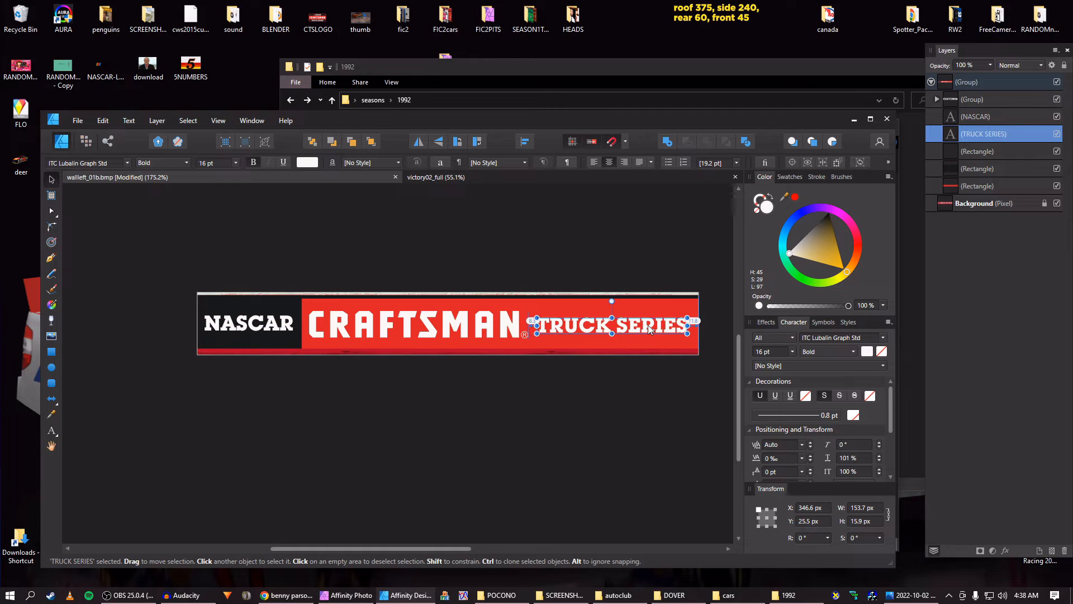
key(Right)
key(Left)
key(Right)
key(Up)
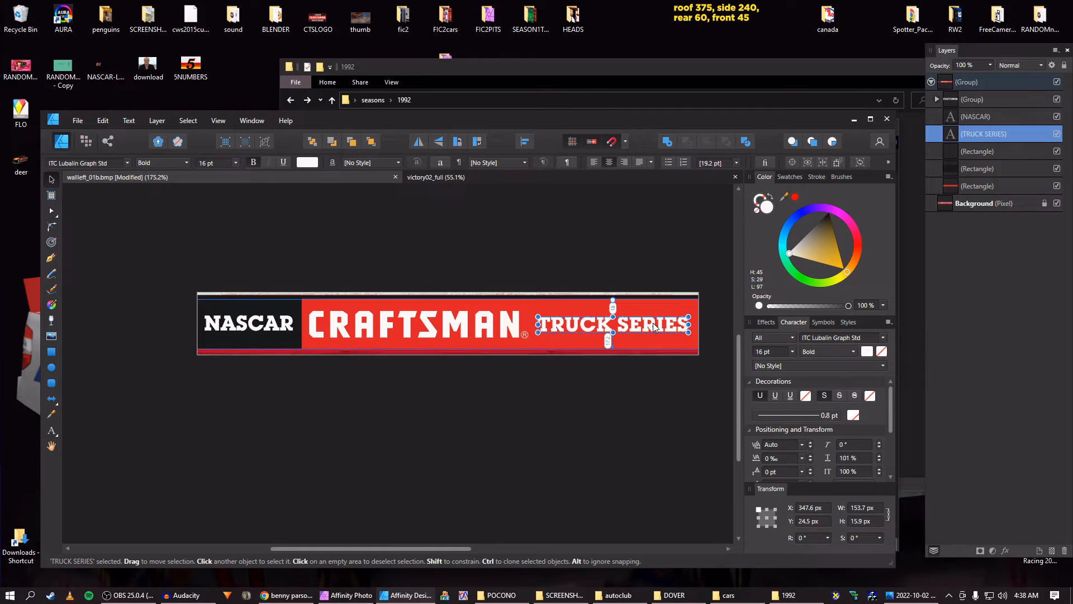
Select the red background rectangle and save the banner as a design file named wallleft_01b
click(947, 187)
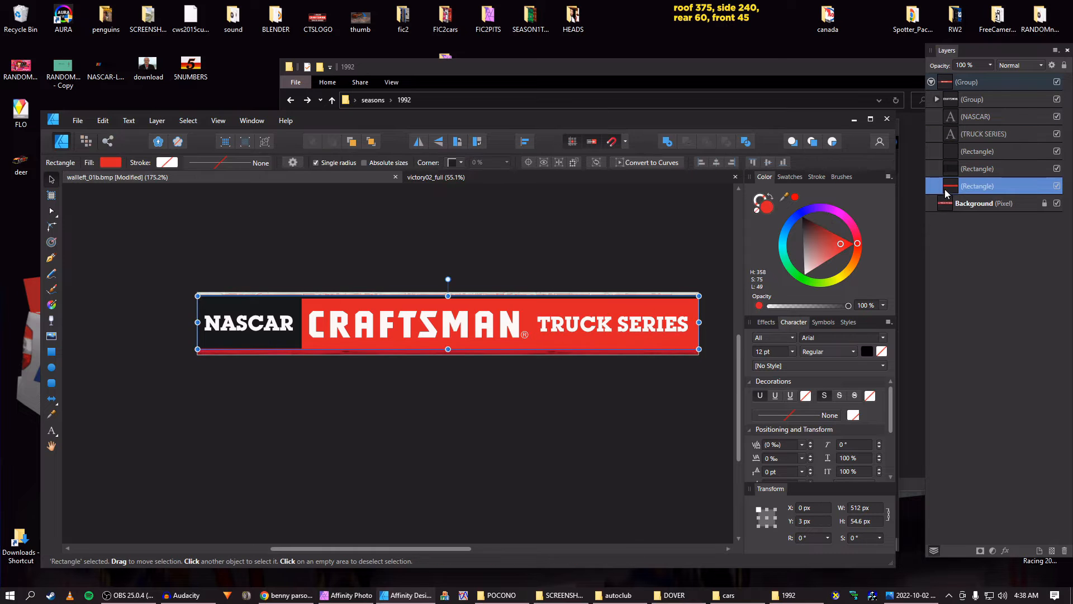
key(ctrl+s)
key(Return)
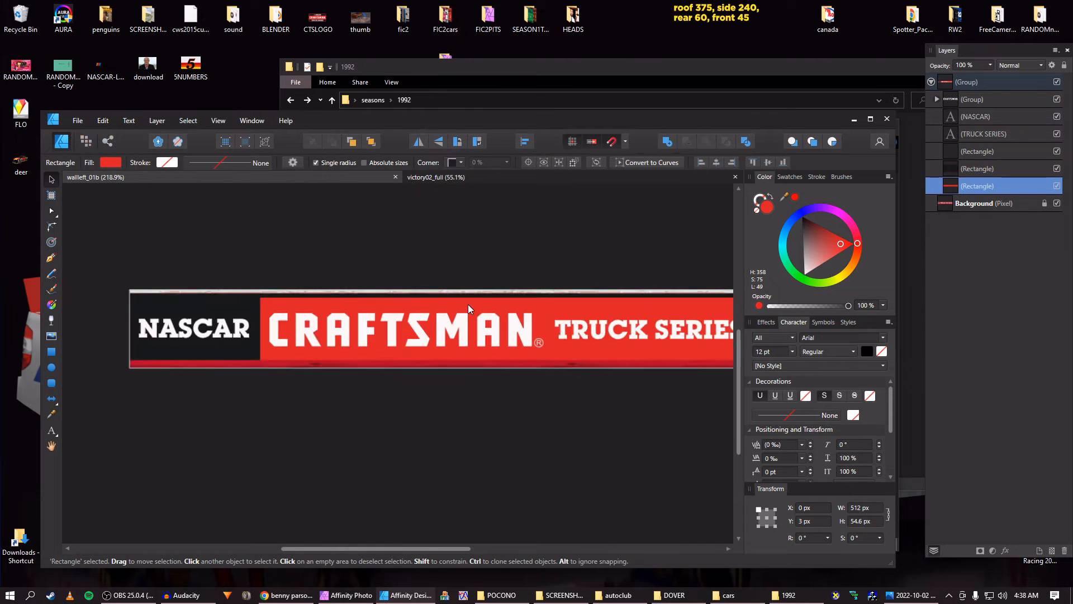
Give the red background rectangle a vertical linear gradient whose lower stop uses the dark red sampled from the wall's lower edge
scroll(468, 304, up, 2)
click(50, 306)
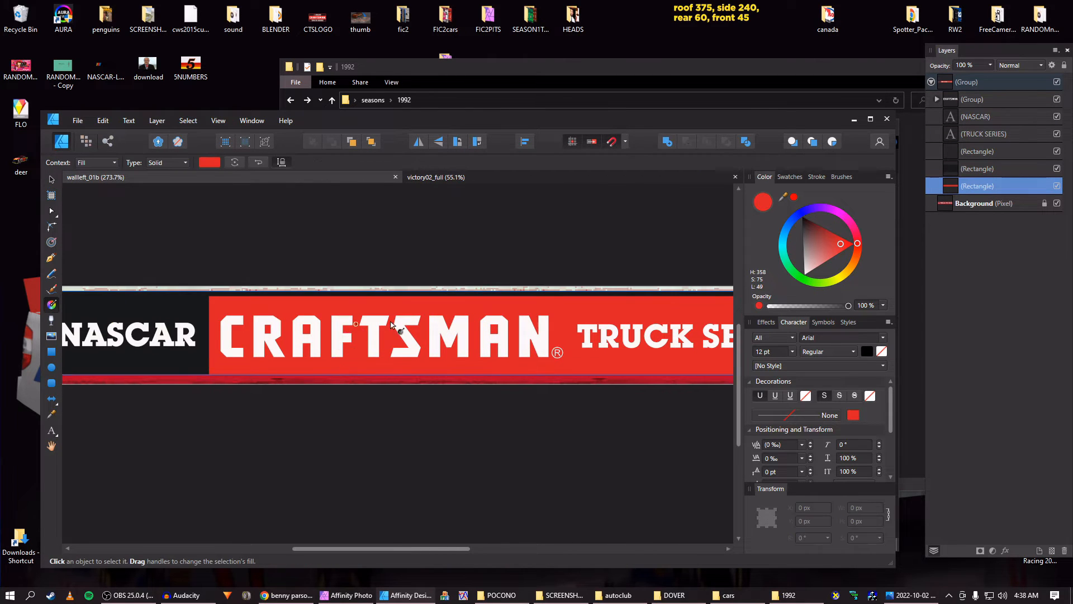
drag(427, 306, 427, 371)
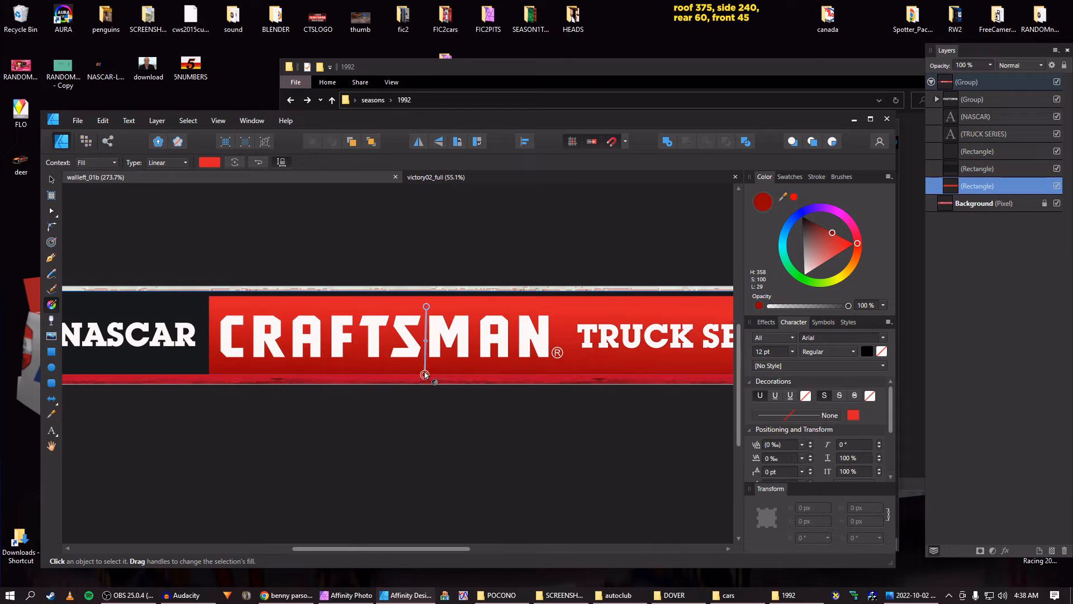
scroll(426, 371, up, 2)
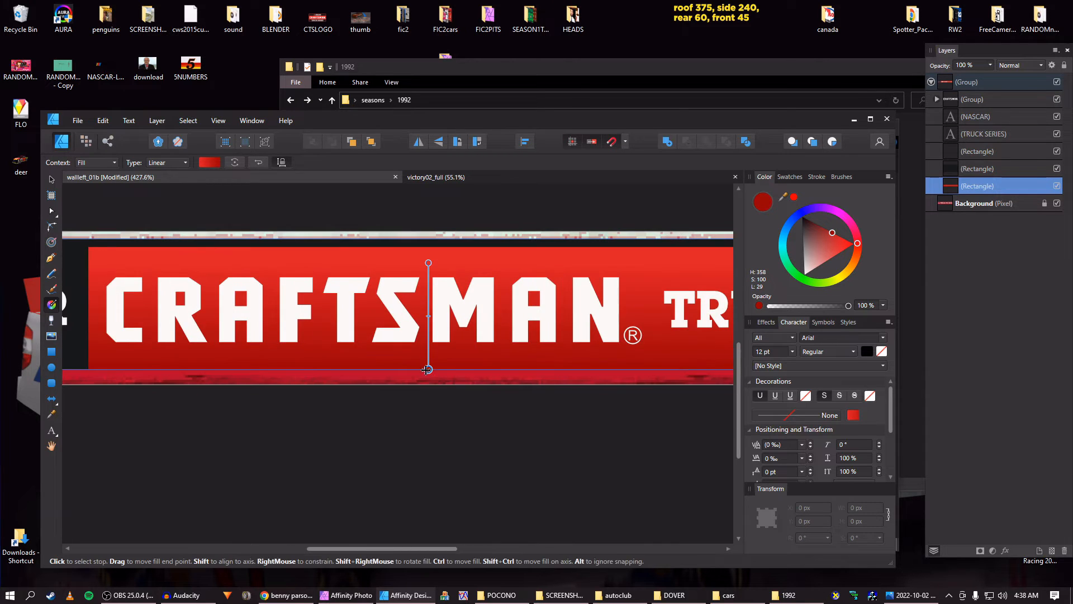
drag(783, 197, 486, 370)
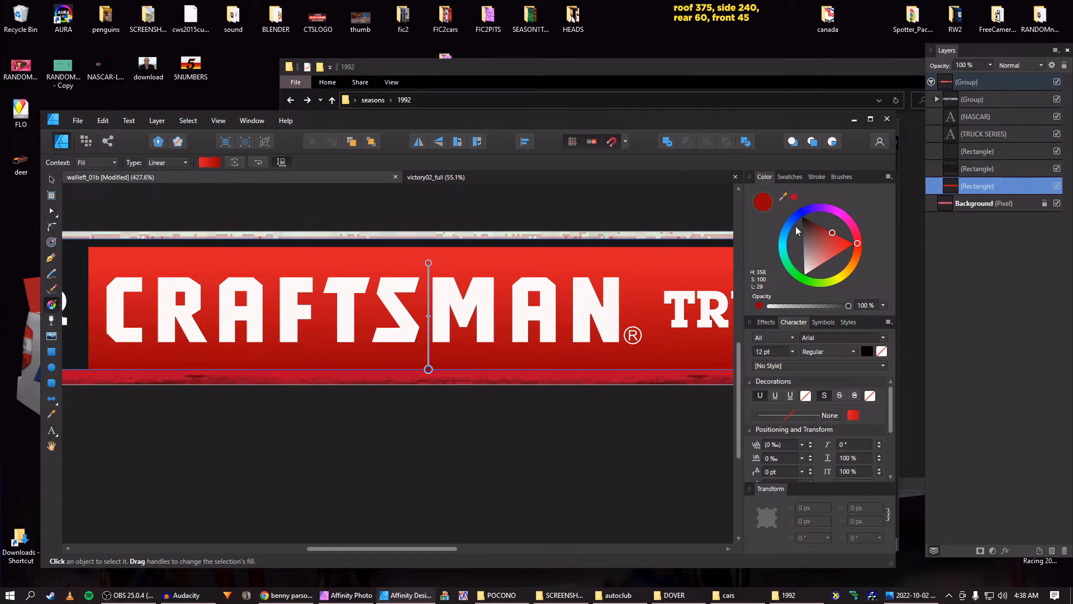
click(794, 200)
scroll(369, 344, down, 5)
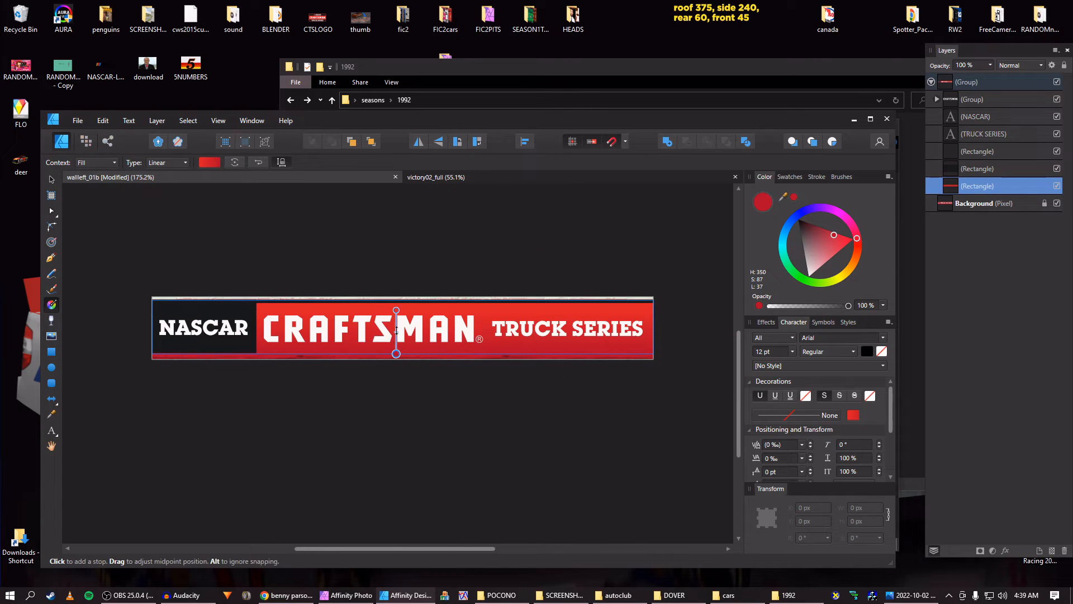
key(ctrl+z)
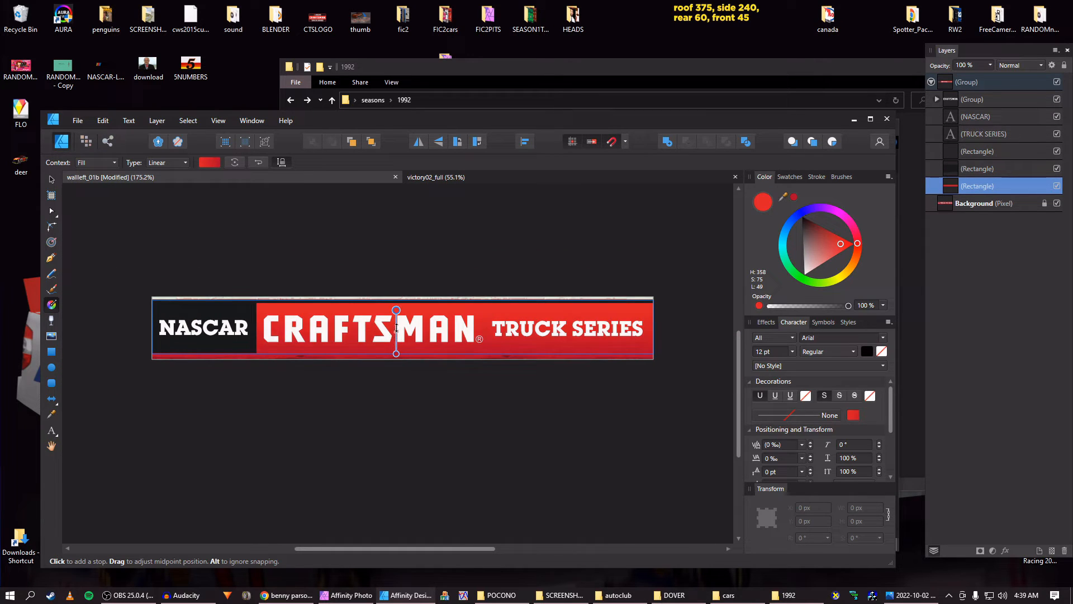
Deselect the rectangle, save the wallleft_01b banner, and close the victory02_full document
key(v)
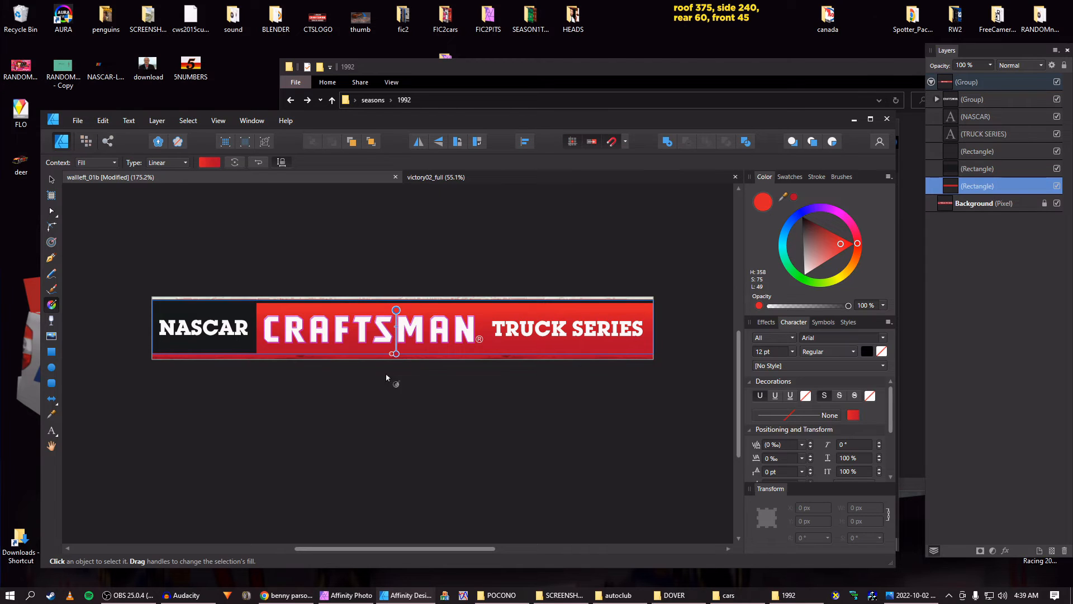
click(385, 415)
key(ctrl+s)
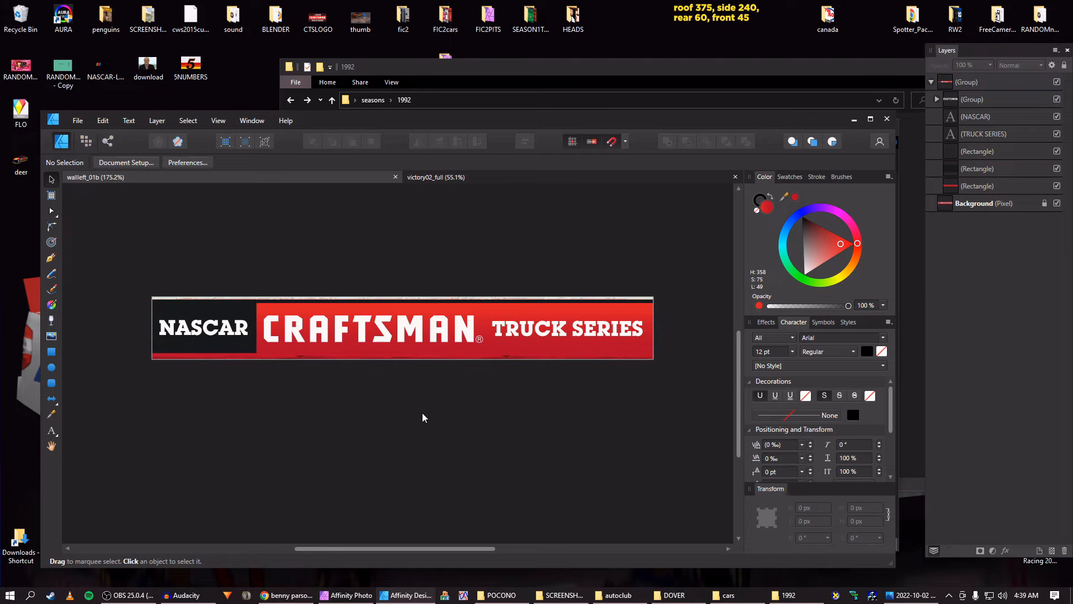
scroll(224, 303, up, 2)
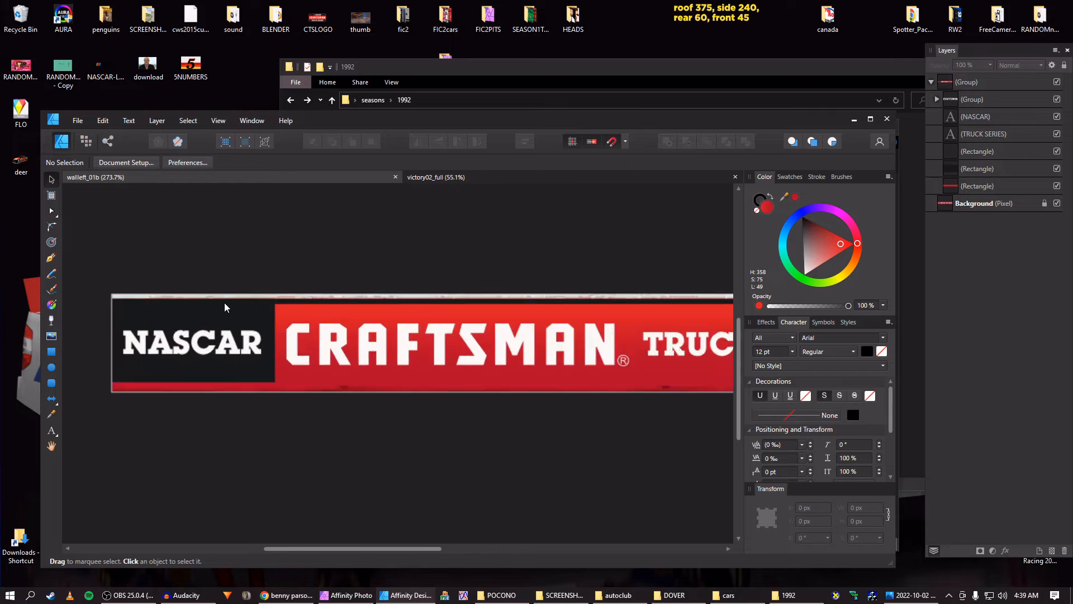
scroll(224, 303, down, 2)
scroll(222, 316, down, 1)
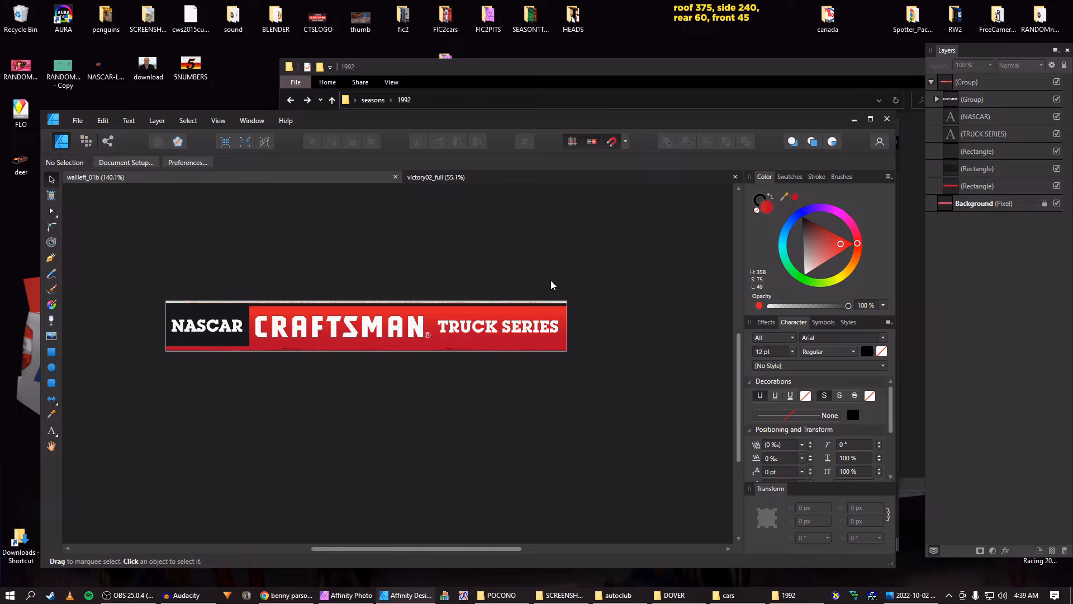
click(537, 177)
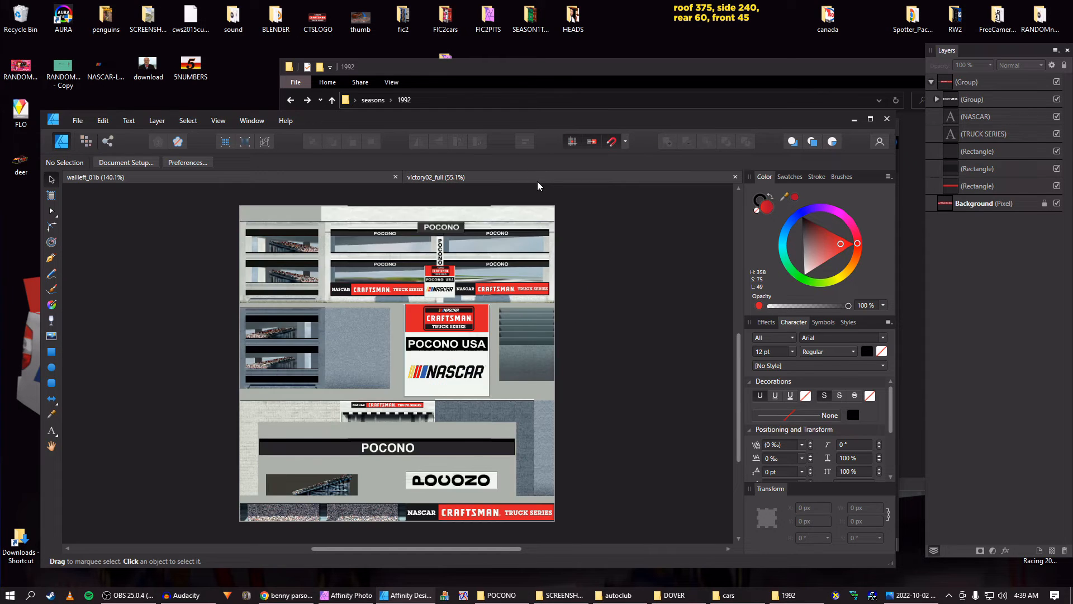
key(ctrl+w)
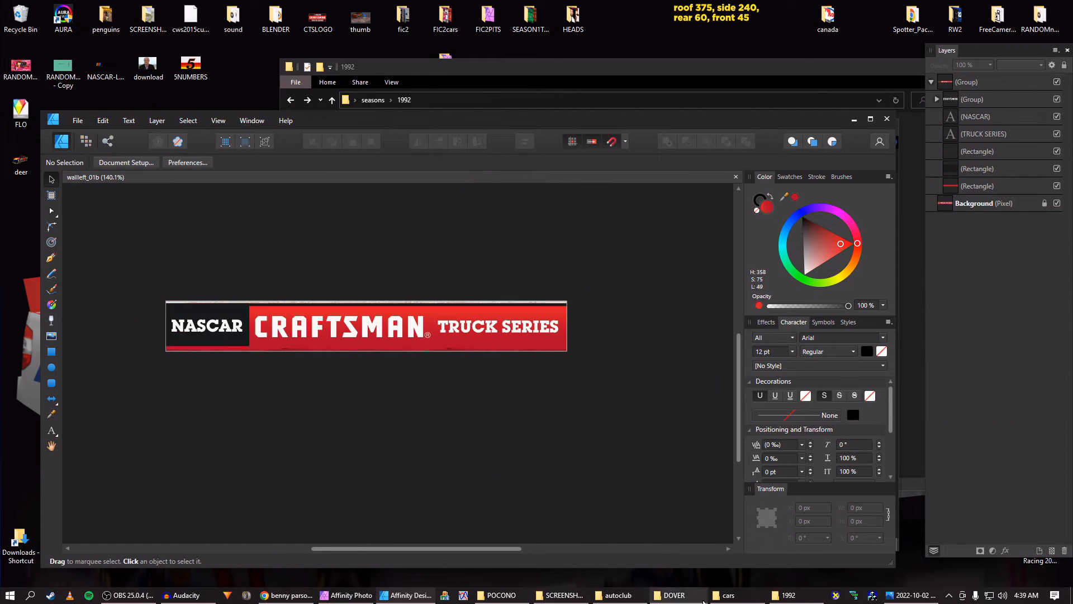
Find wallleft_01e in the POCONO folder, then switch to Affinity Photo and close the RANDOMDECALS document
click(497, 595)
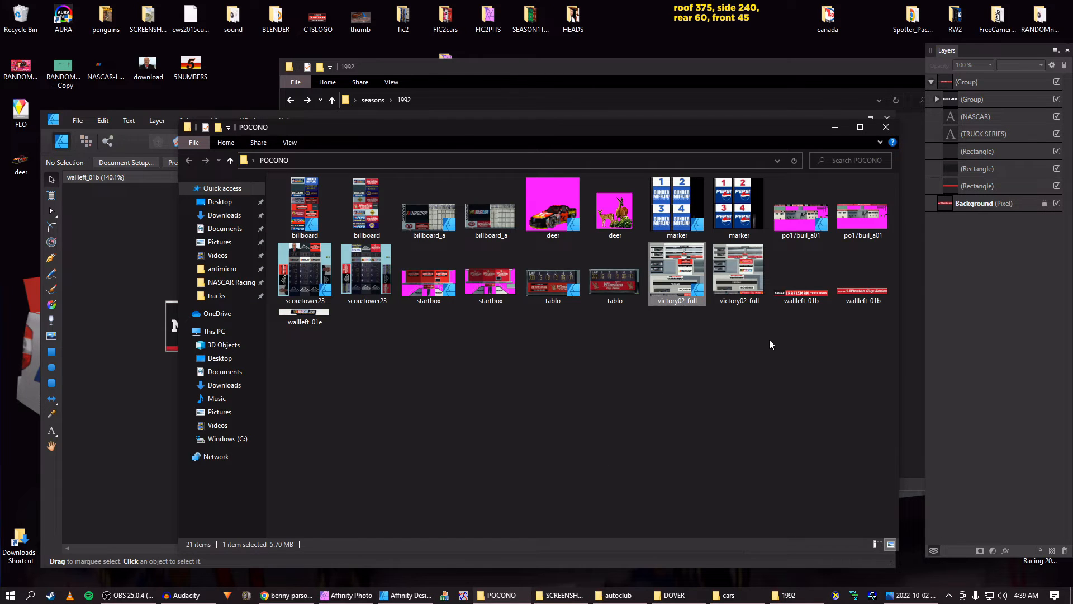
click(310, 321)
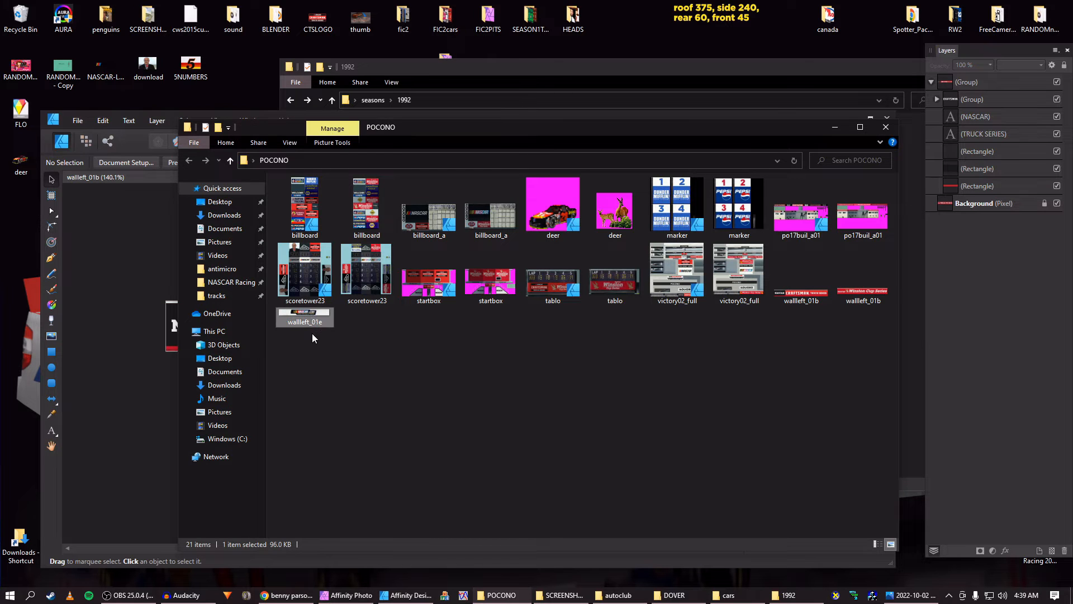
click(337, 596)
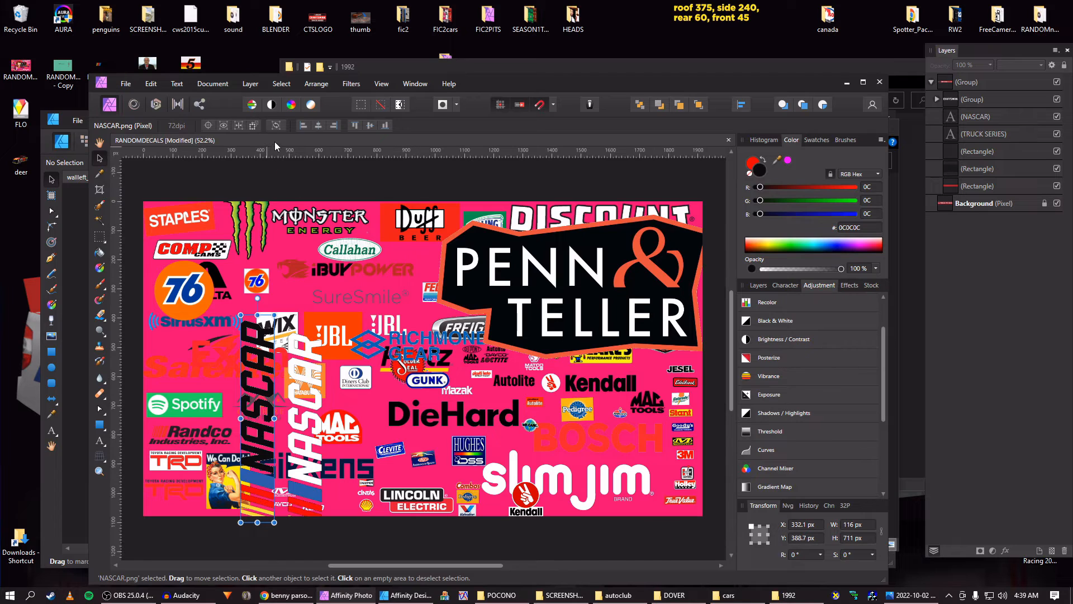
click(728, 141)
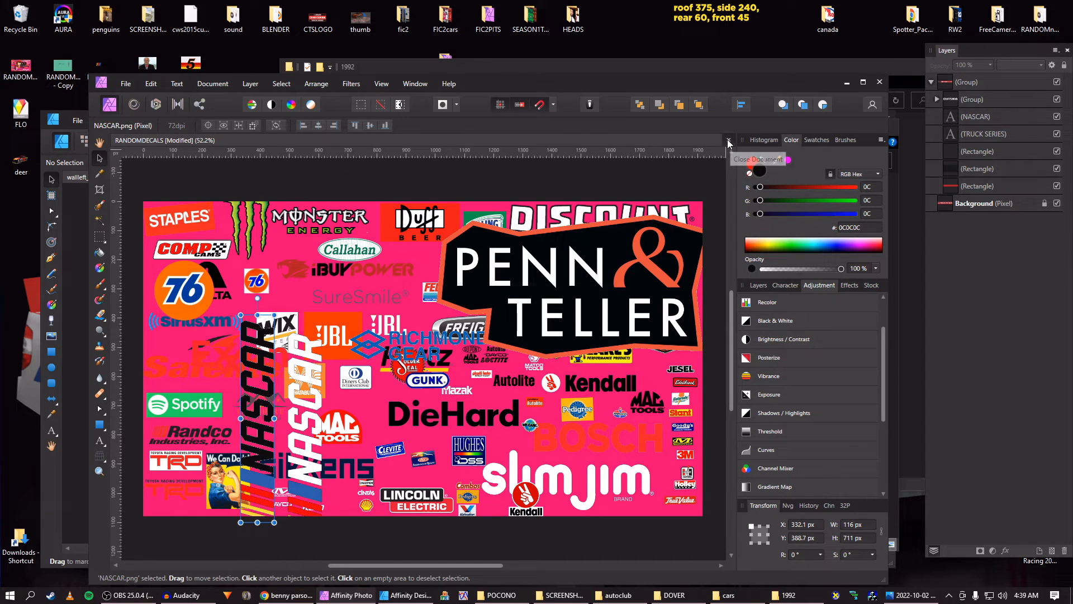
click(482, 342)
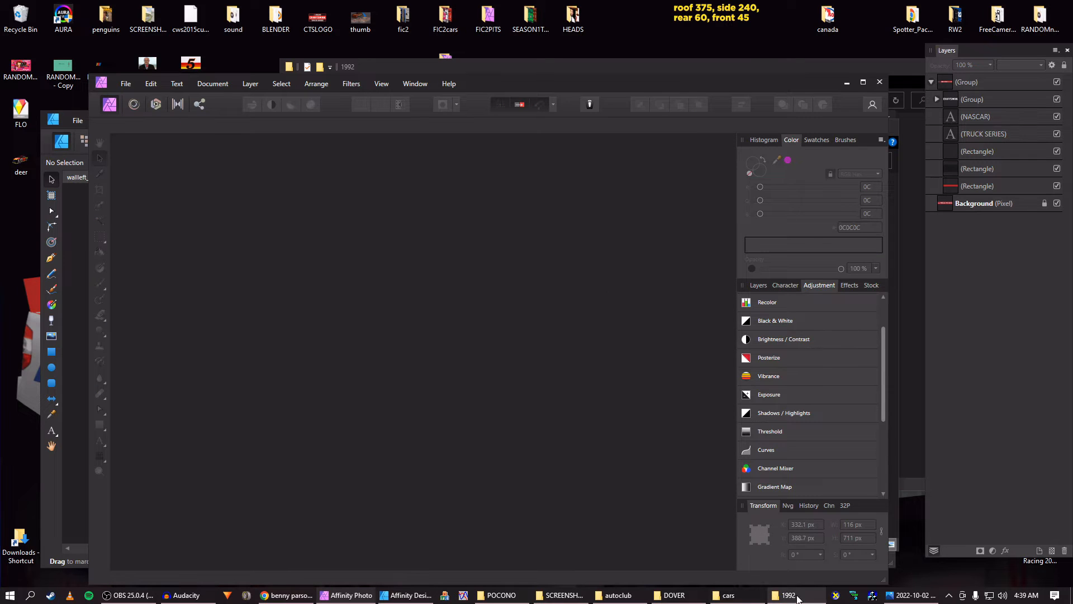
Open wallleft_01e.bmp from the POCONO folder in Affinity Photo and examine its NASCAR.COM banner up close
click(501, 594)
double_click(295, 322)
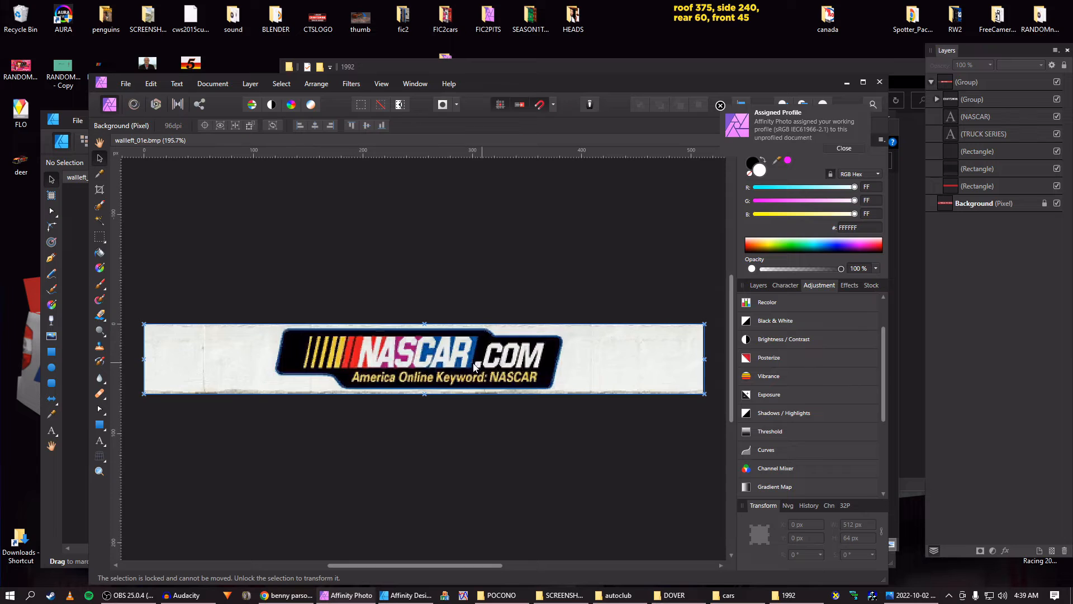
scroll(312, 355, up, 1)
key(v)
scroll(355, 356, down, 2)
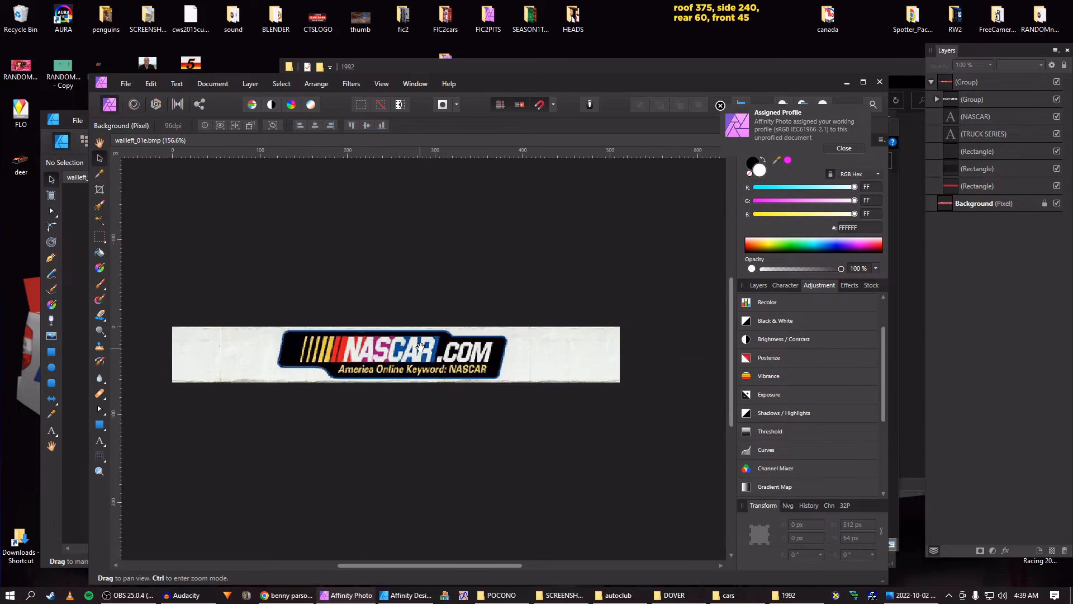
drag(429, 349, 474, 350)
scroll(475, 354, up, 2)
scroll(476, 358, down, 2)
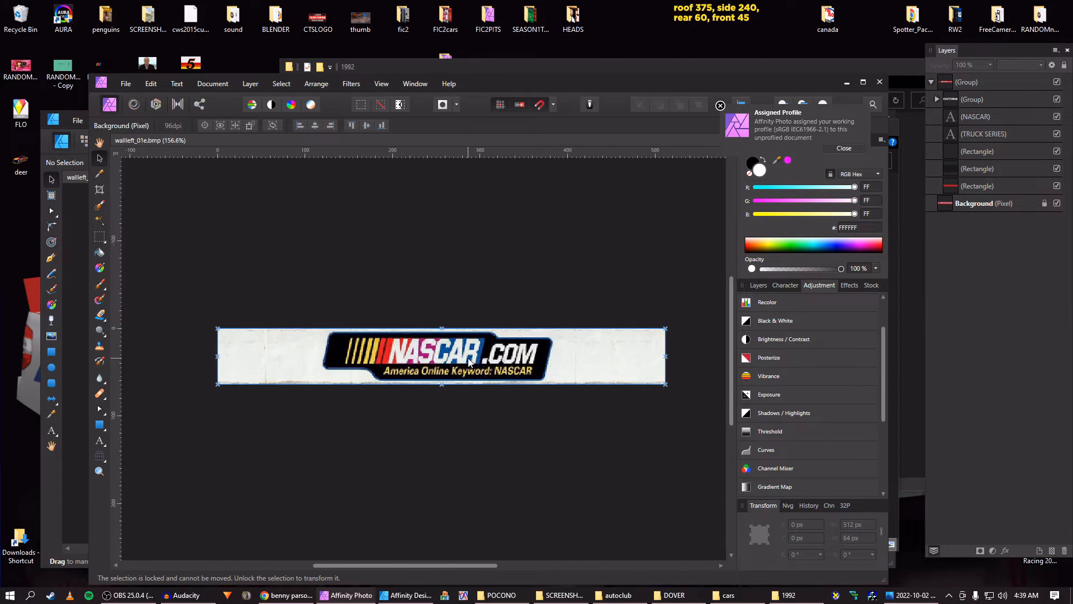
scroll(469, 362, up, 1)
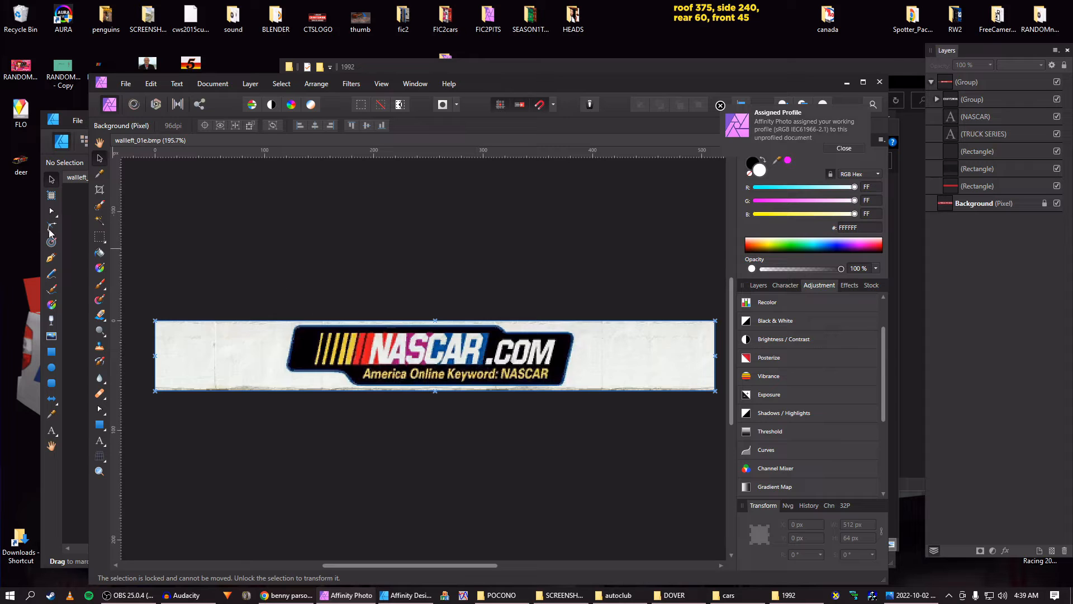
Open the scoretower23 design file from the POCONO folder in Affinity Designer
click(500, 595)
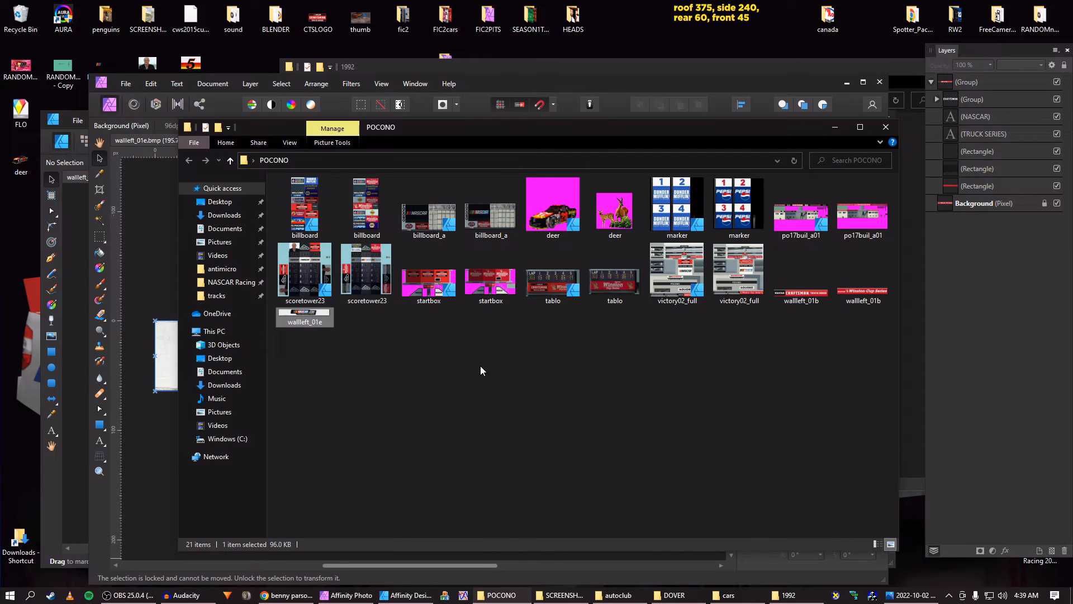
double_click(364, 282)
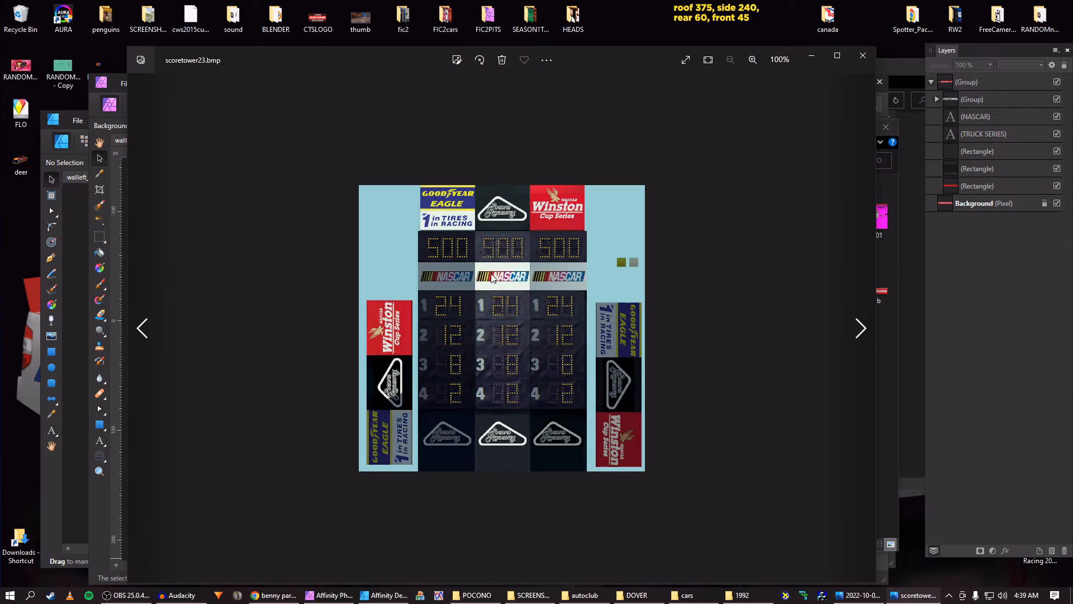
click(863, 55)
click(306, 277)
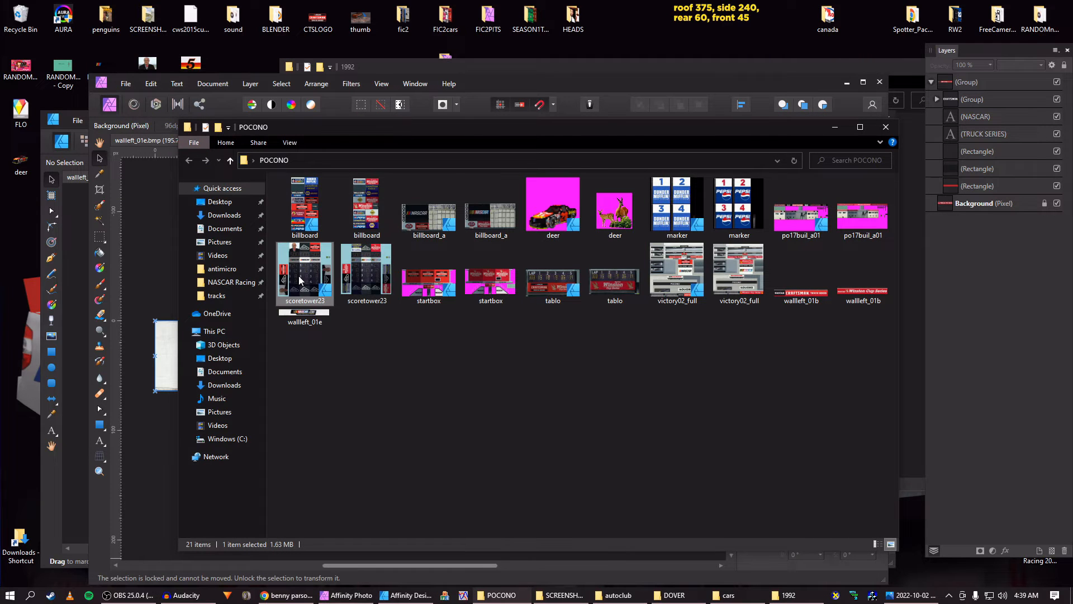
click(155, 219)
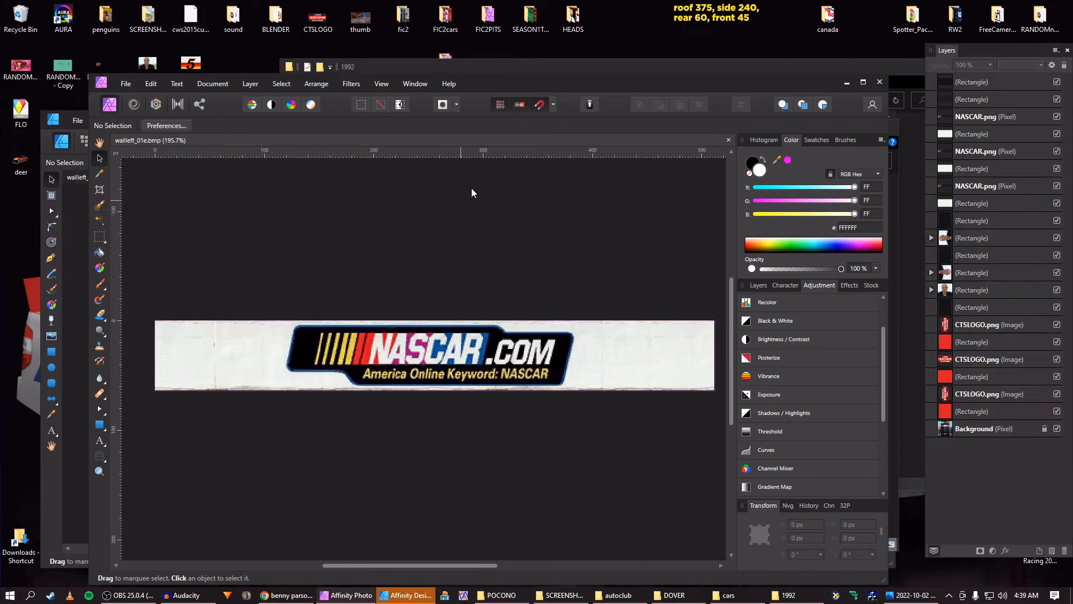
click(401, 596)
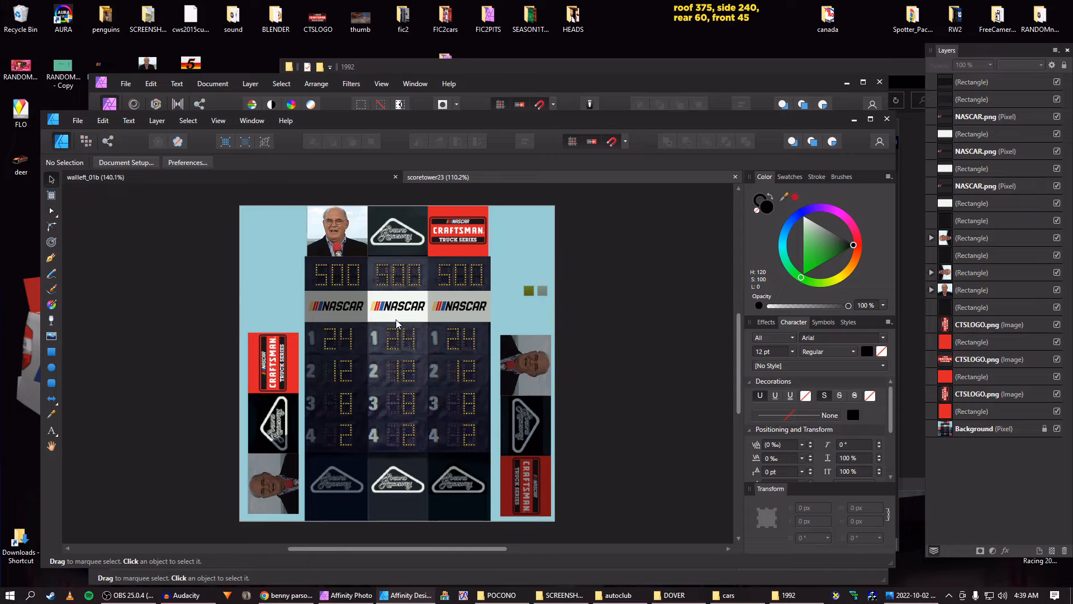
Copy the black NASCAR logo from the scoring tower's middle white panel and paste it into wallleft_01e.bmp in Affinity Photo
scroll(415, 321, up, 5)
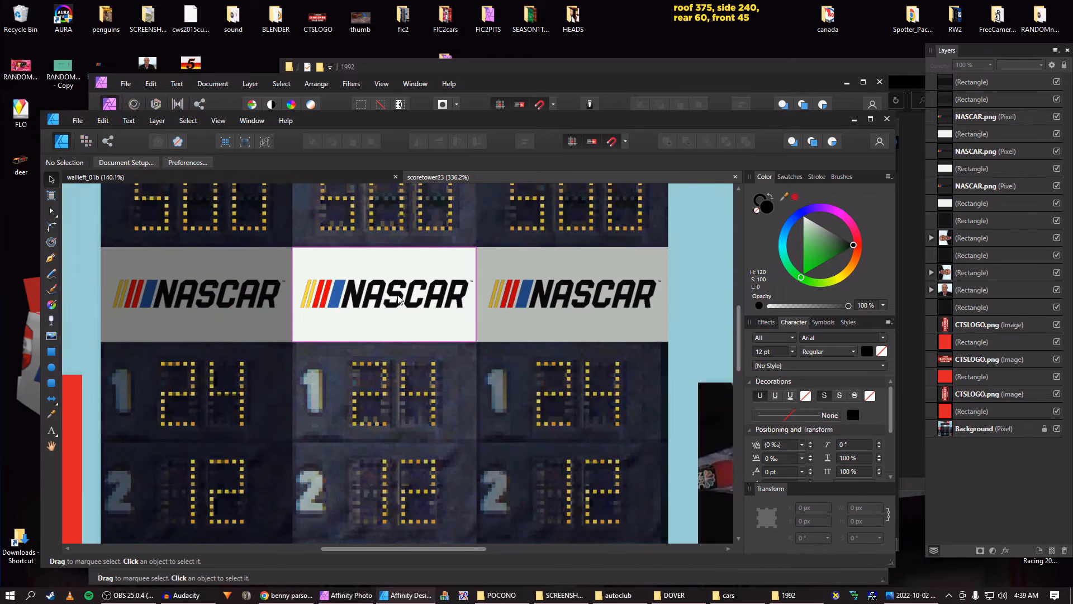
click(379, 278)
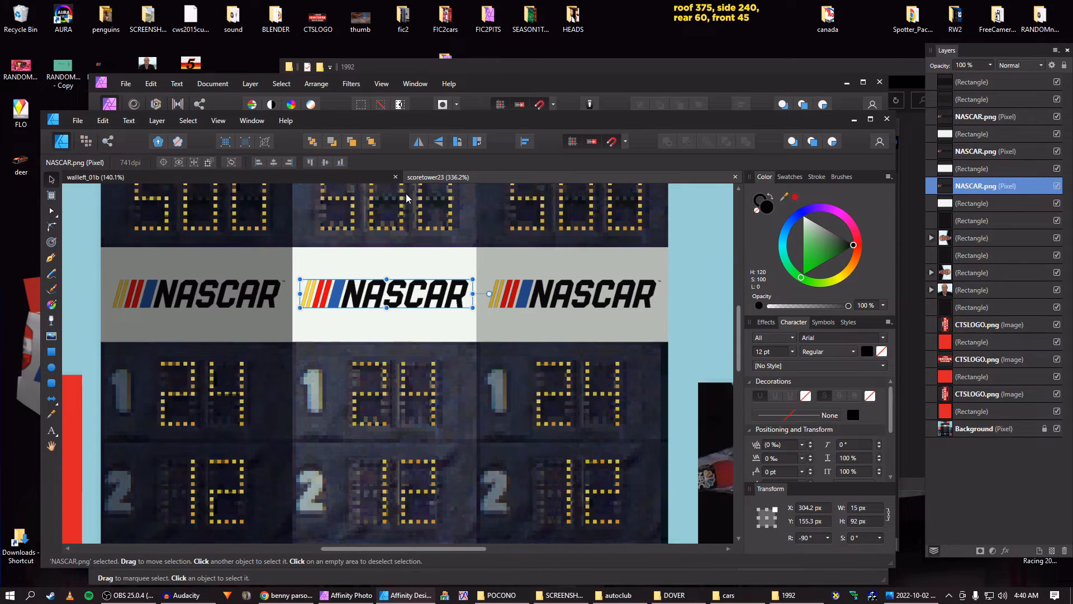
click(357, 177)
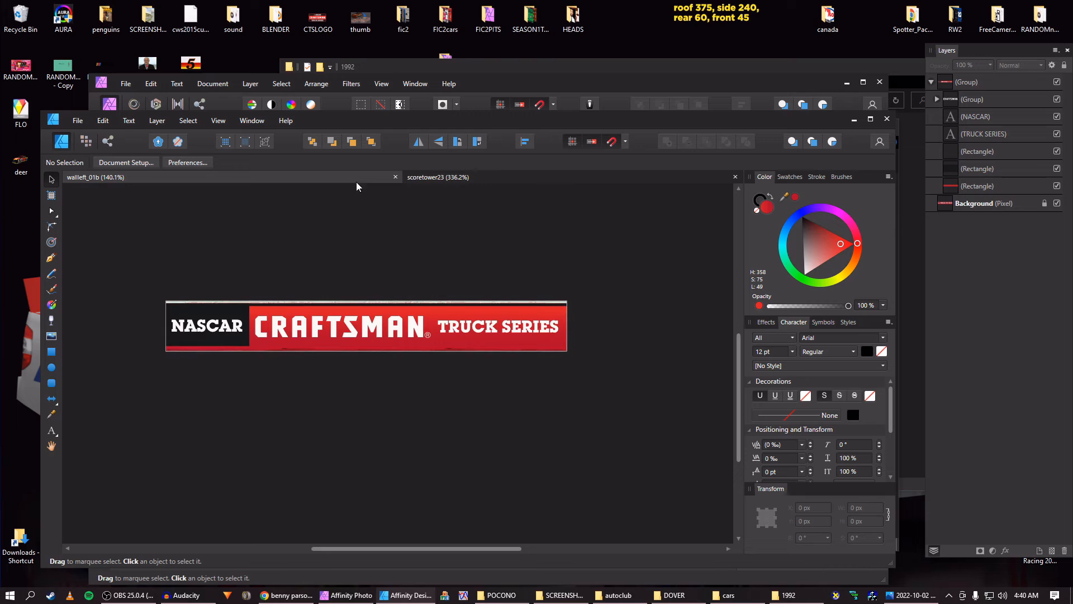
click(347, 595)
key(ctrl+v)
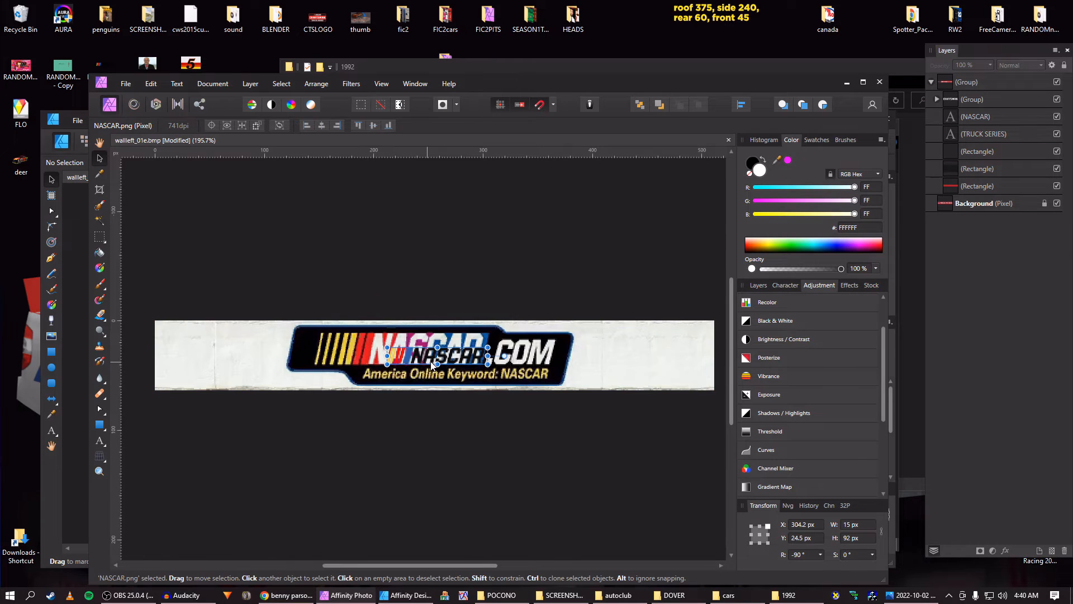
Undo the last logo paste in wallleft_01e.bmp and open the RANDOMDECALS document from the desktop
key(ctrl+z)
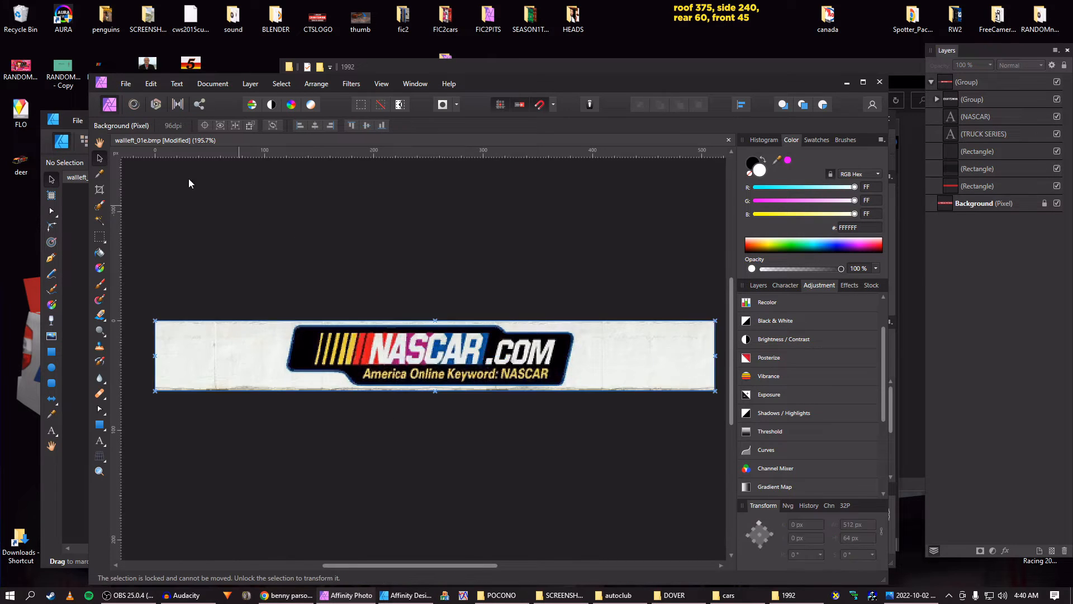
double_click(21, 68)
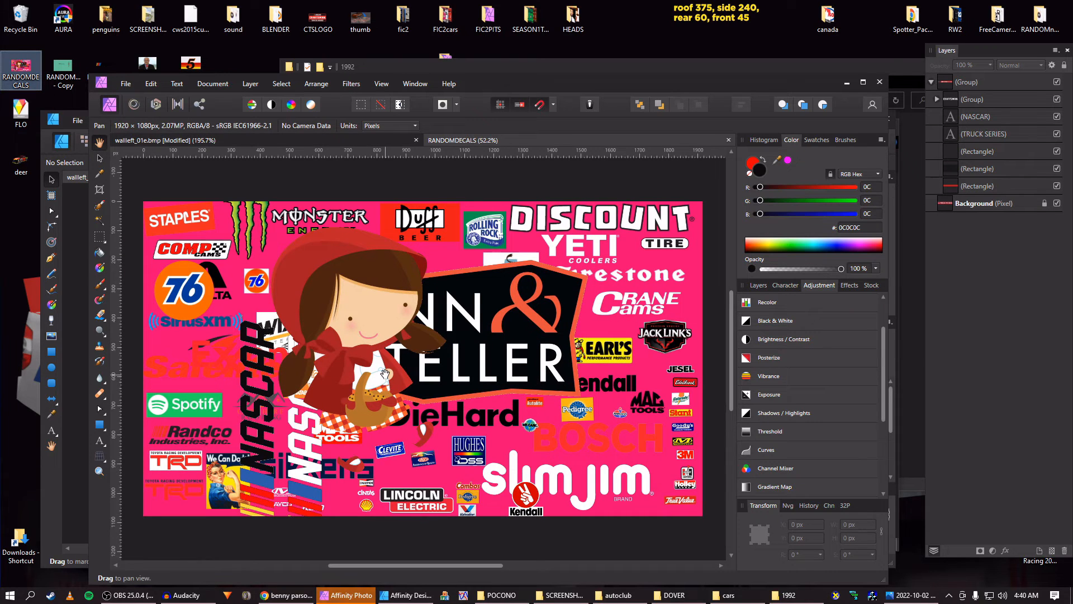
Delete the Little Red Riding Hood picture covering the decals in RANDOMDECALS
key(v)
click(357, 327)
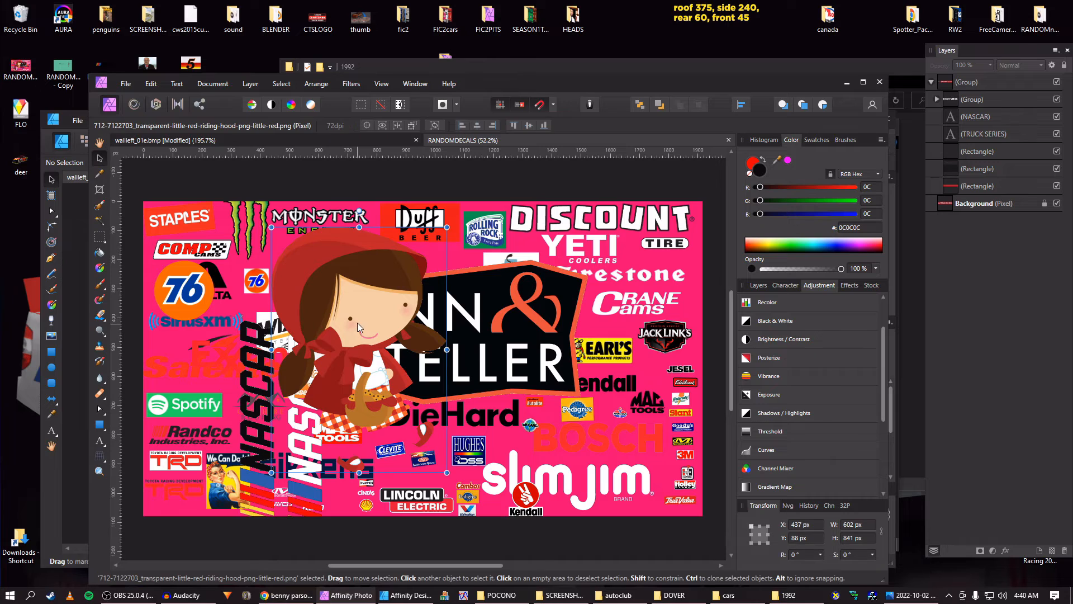
key(Delete)
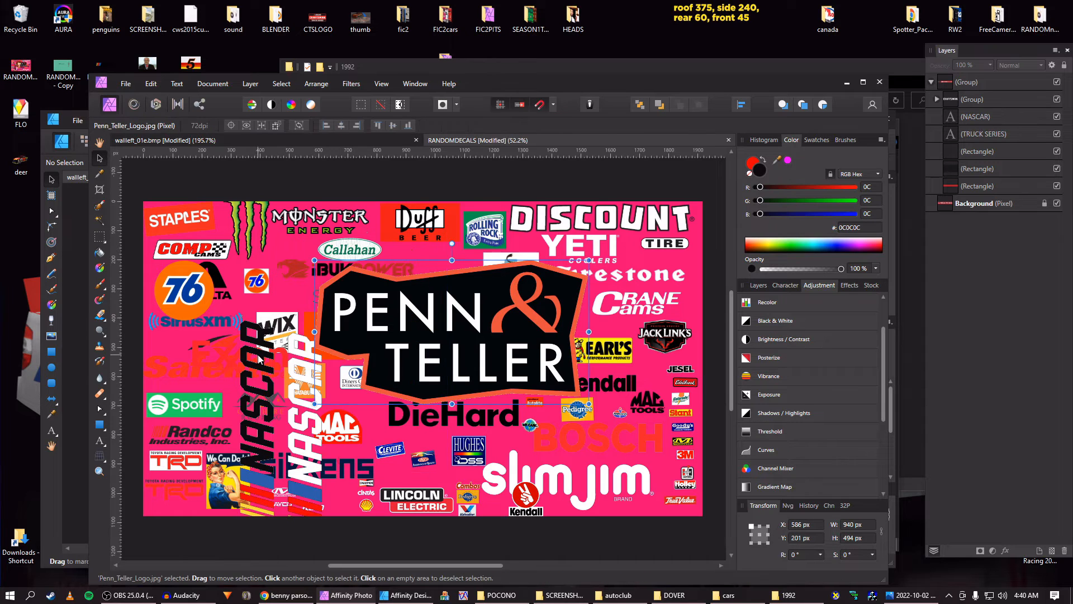
Copy the vertical black-lettered NASCAR logo from RANDOMDECALS and paste it into wallleft_01e.bmp
click(264, 359)
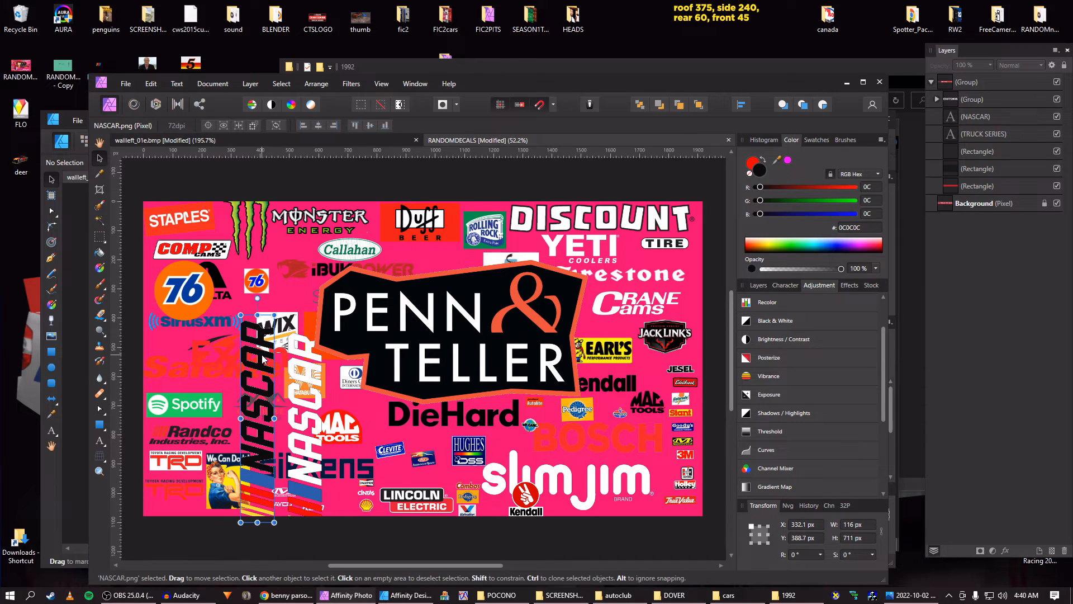
click(344, 137)
key(ctrl+v)
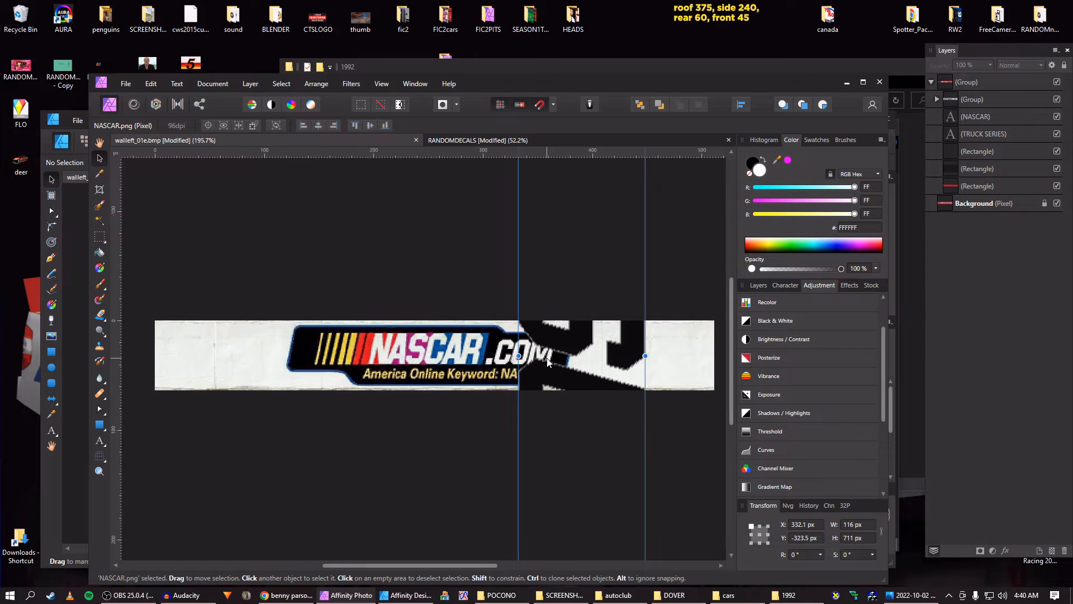
Rotate the pasted NASCAR logo to 90° and move it over the wall banner
scroll(548, 362, down, 3)
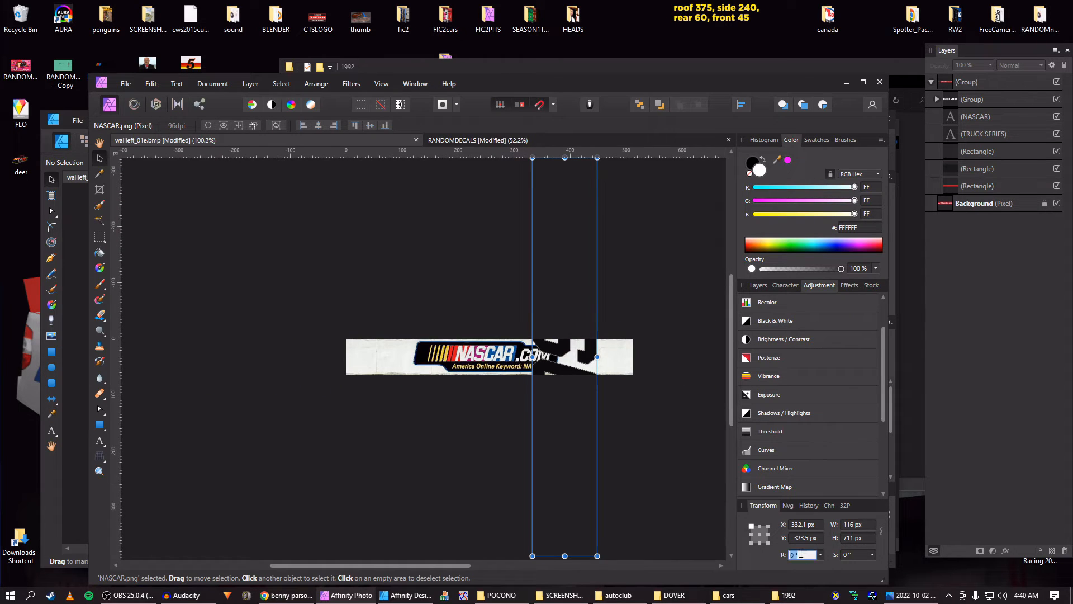
text(90)
key(Return)
scroll(509, 449, down, 1)
scroll(557, 438, down, 4)
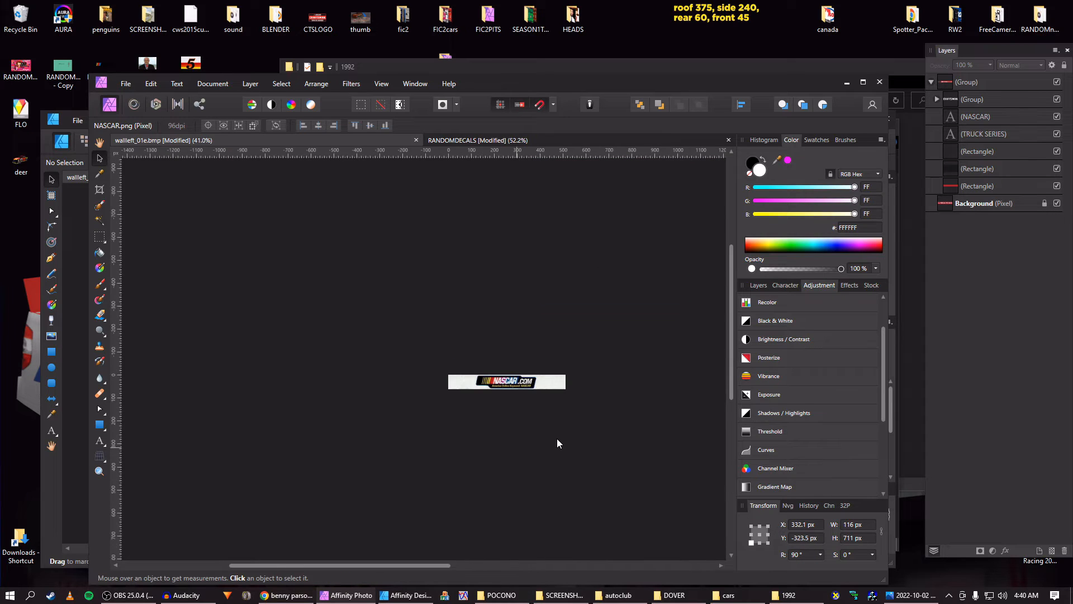
drag(573, 340, 512, 403)
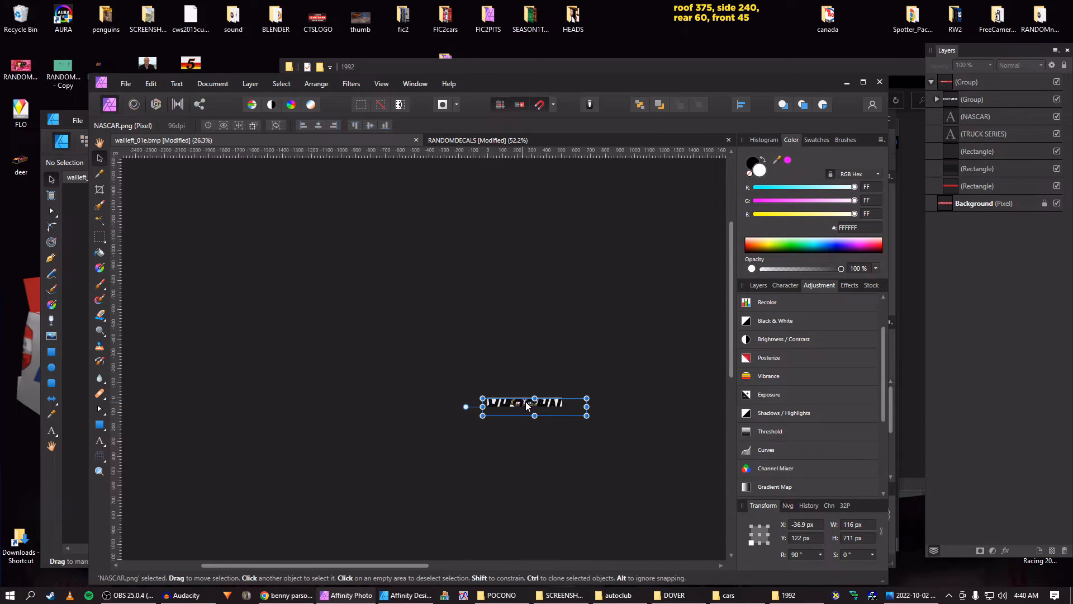
Set the NASCAR logo's rotation to 270° and move it back over the wall banner
scroll(525, 404, up, 3)
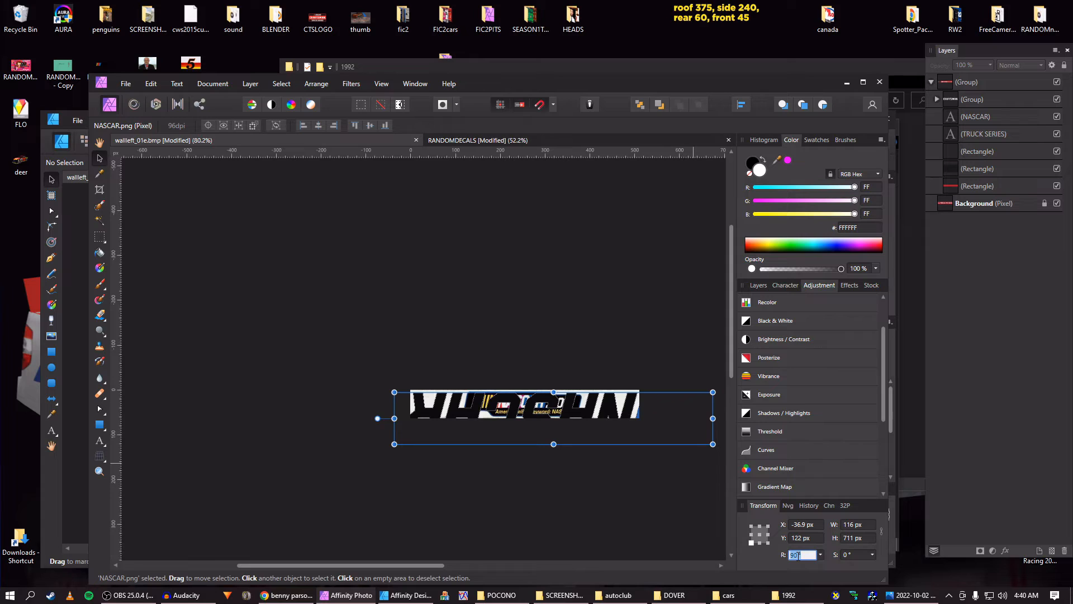
text(270)
key(Return)
drag(256, 462, 532, 420)
scroll(558, 414, up, 2)
scroll(676, 394, down, 2)
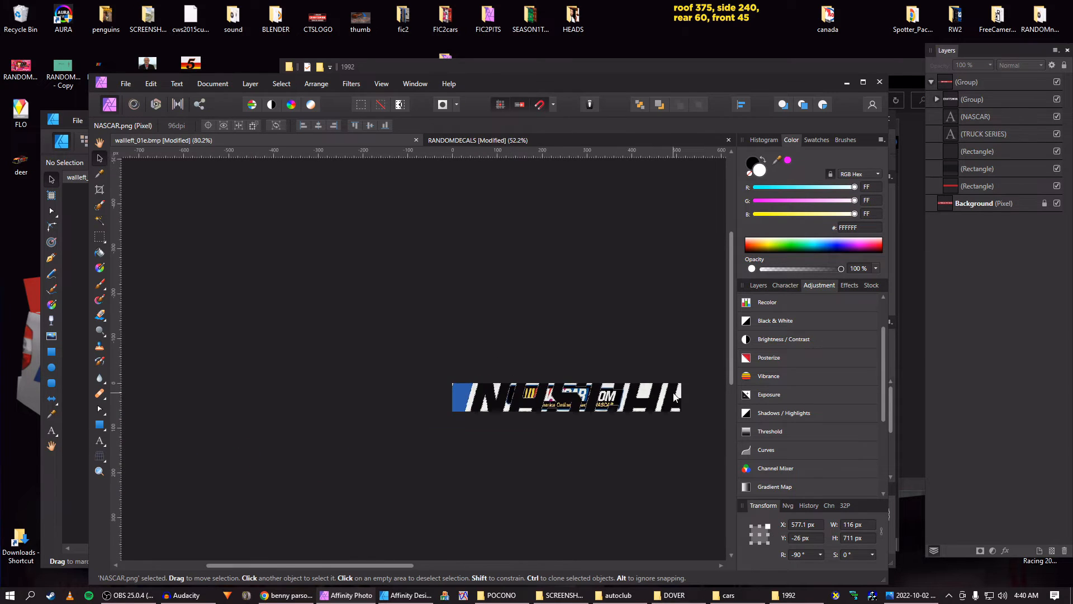
Scale the NASCAR logo down to about 262 px long and 43 px high and center it over the old NASCAR.COM logo
drag(652, 397, 538, 389)
drag(597, 366, 415, 396)
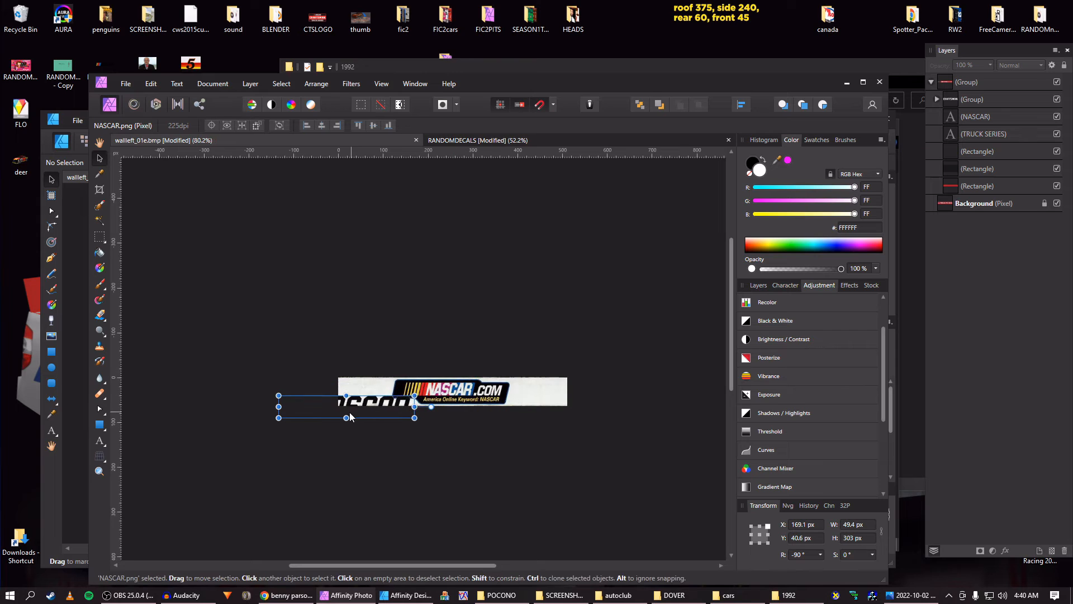
drag(352, 409, 547, 392)
scroll(417, 405, up, 2)
scroll(547, 392, up, 3)
drag(591, 350, 533, 359)
drag(497, 389, 532, 381)
scroll(528, 381, down, 2)
scroll(518, 384, up, 1)
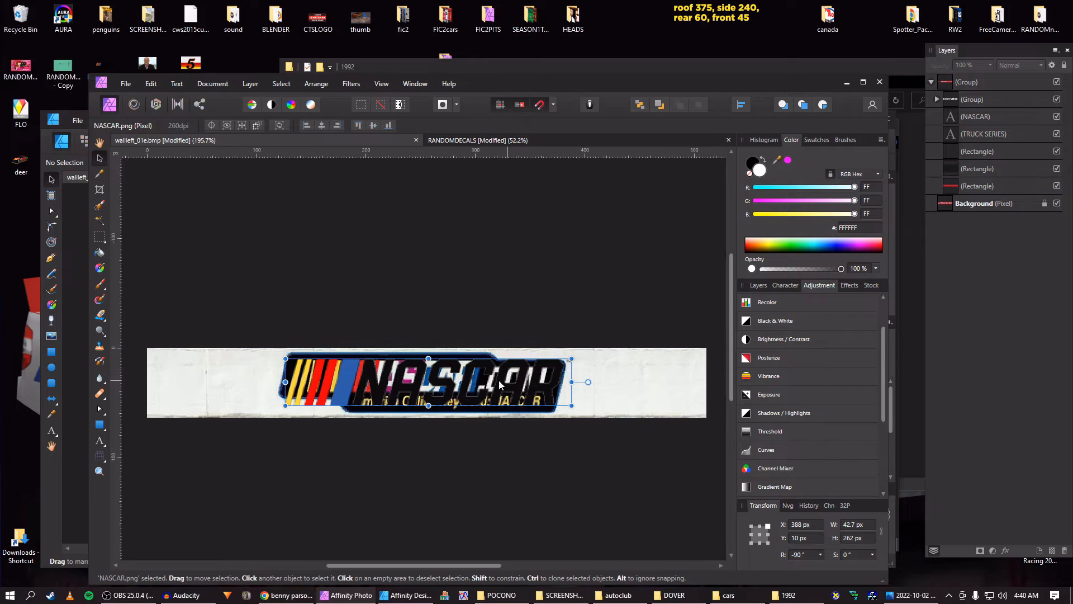
drag(408, 372, 450, 349)
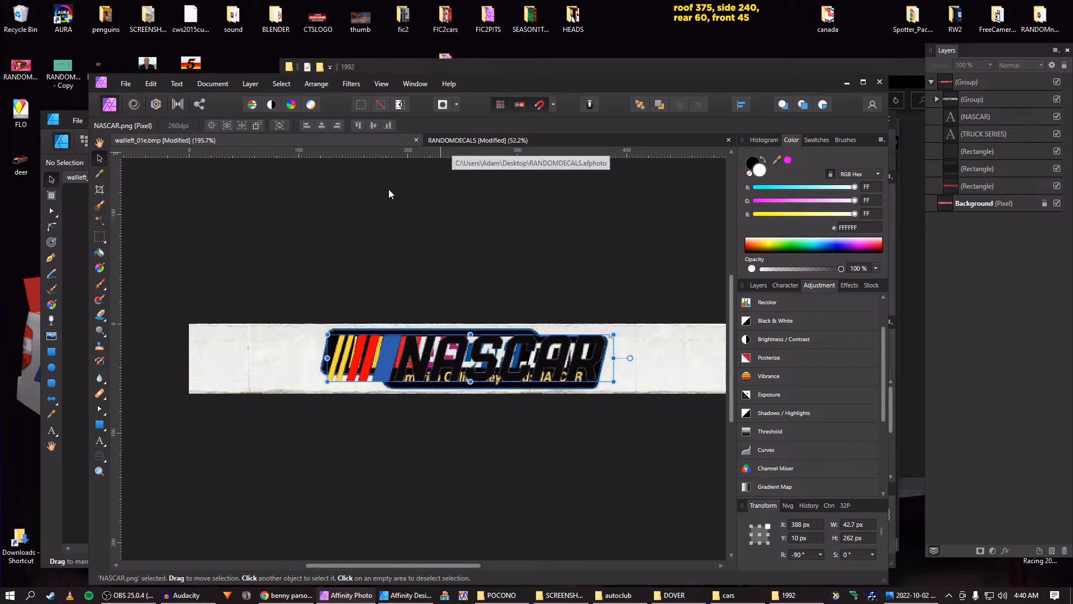
click(100, 423)
drag(226, 345, 266, 364)
key(v)
key(Delete)
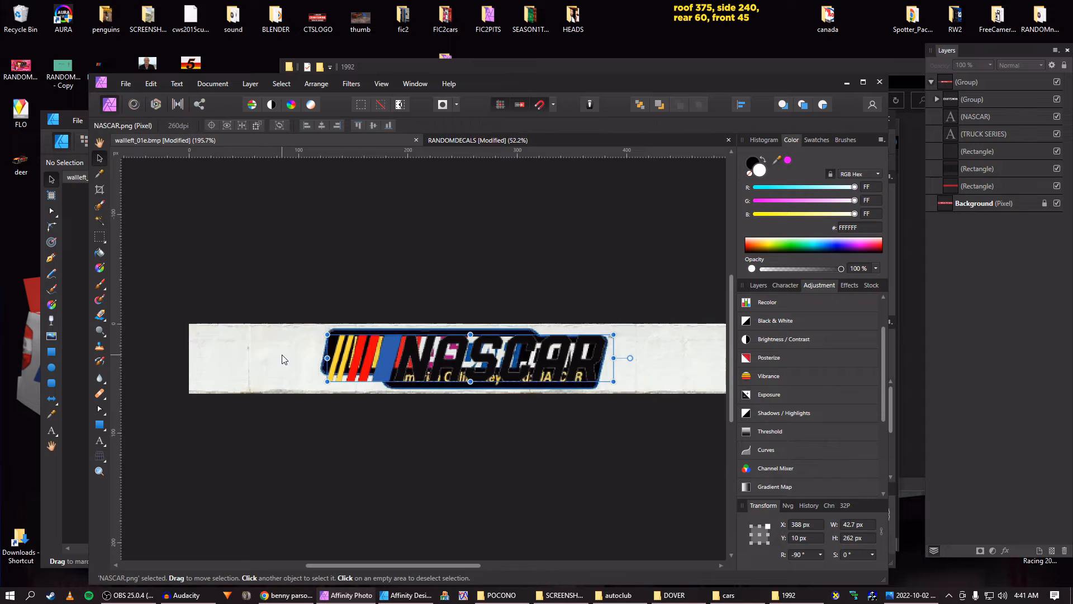
Unlock the Background layer of wallleft_01e.bmp
click(281, 358)
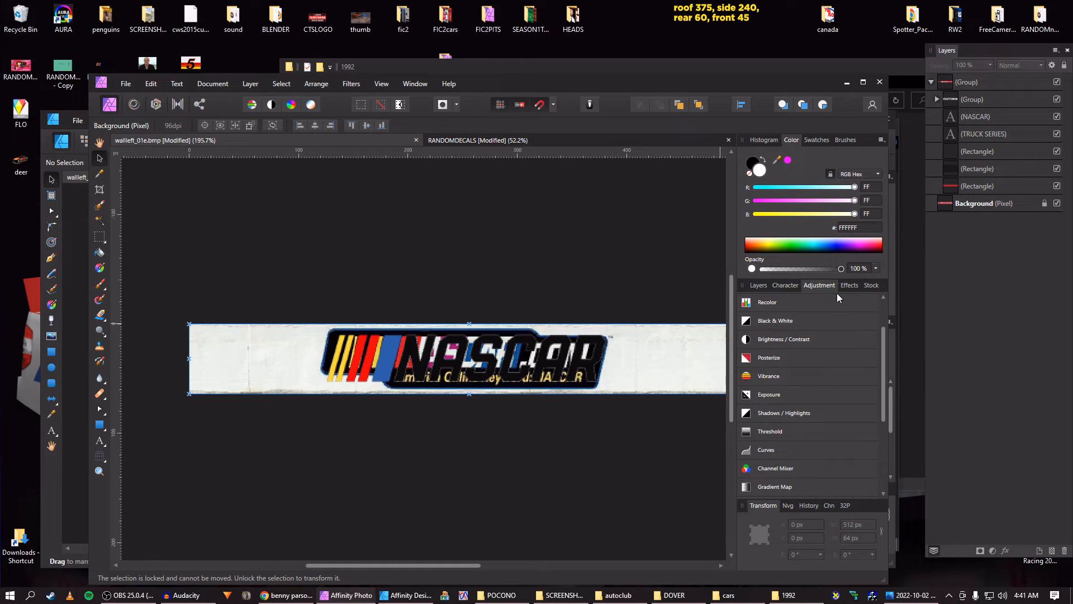
click(754, 285)
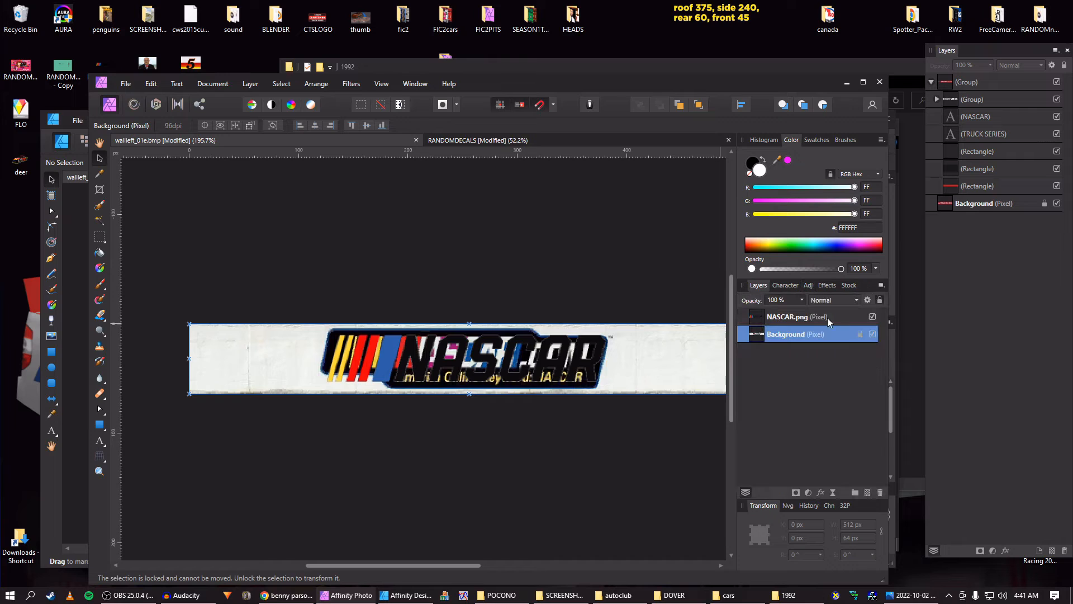
click(861, 334)
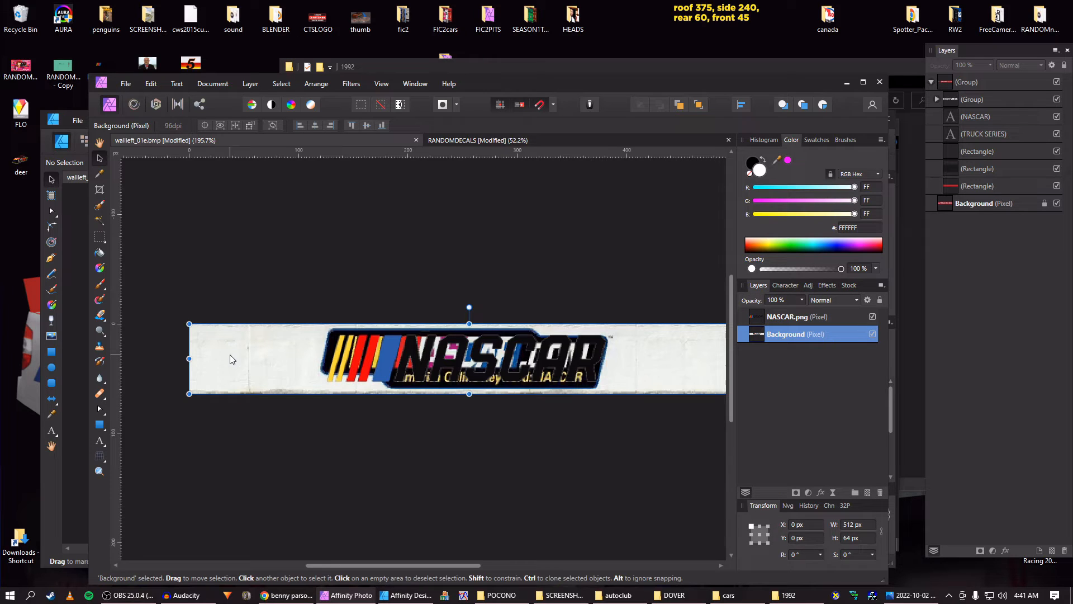
Copy a blank 54 × 64 px wall strip just left of the old logo and paste it as a new layer
key(e)
key(e)
key(v)
key(m)
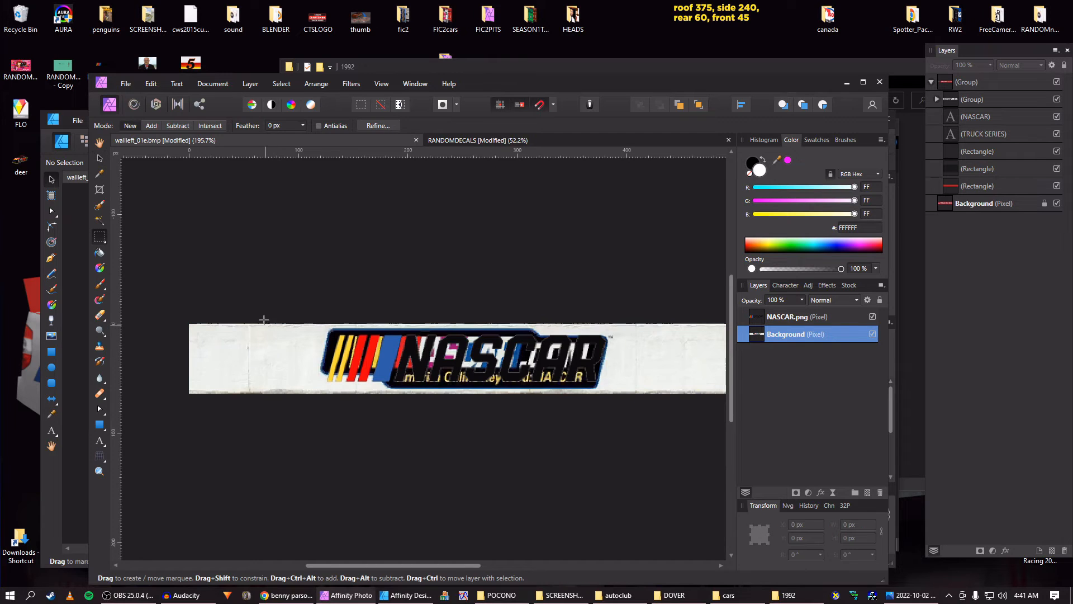
drag(257, 308, 316, 411)
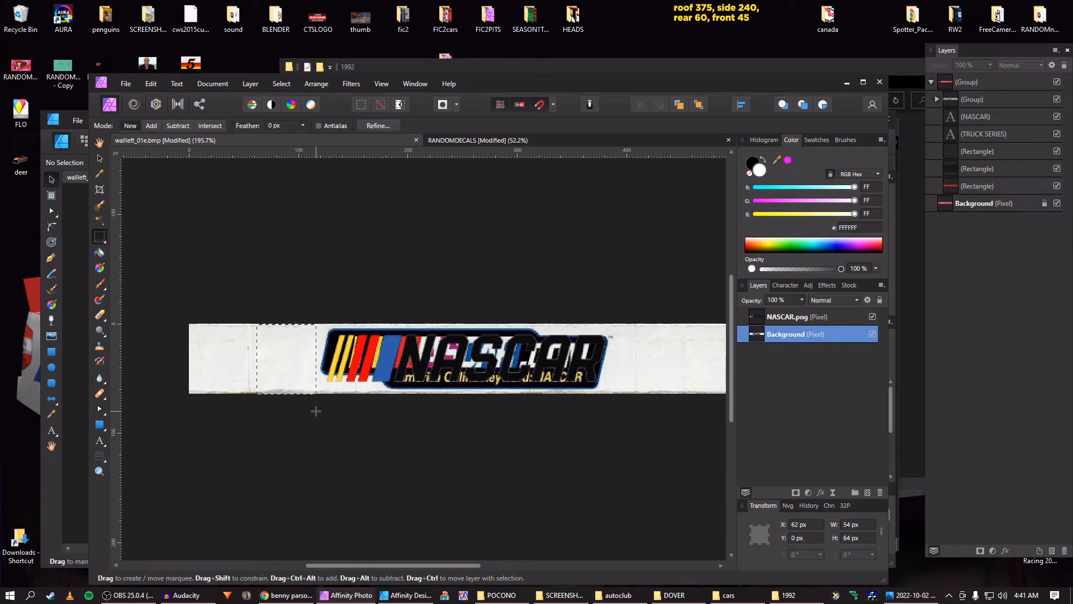
key(ctrl+d)
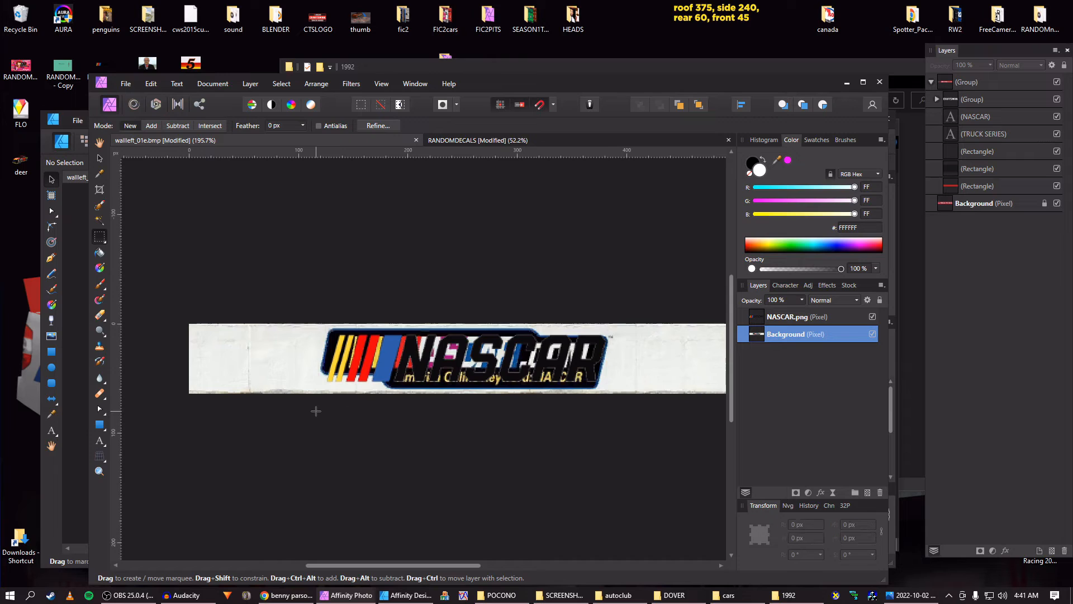
key(ctrl+v)
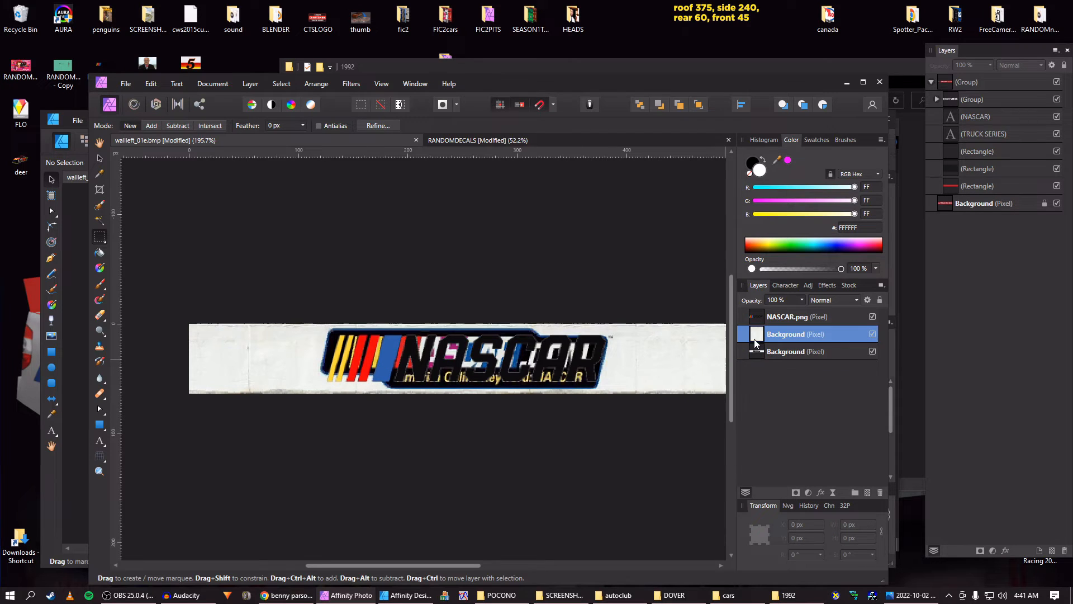
Move the pasted wall strip 60 px right to X 122 px, covering the left end of the old logo
scroll(570, 311, down, 3)
key(v)
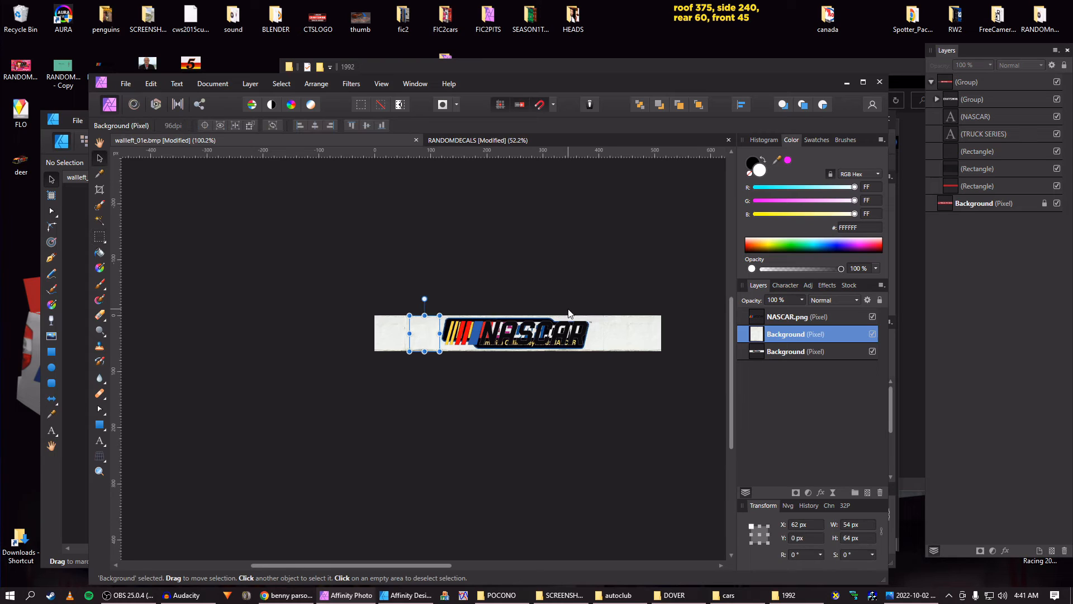
scroll(568, 313, up, 3)
key(shift+Right)
key(shift+Right)
key(shift+Right)
key(shift+Right)
key(shift+Right)
key(shift+Right)
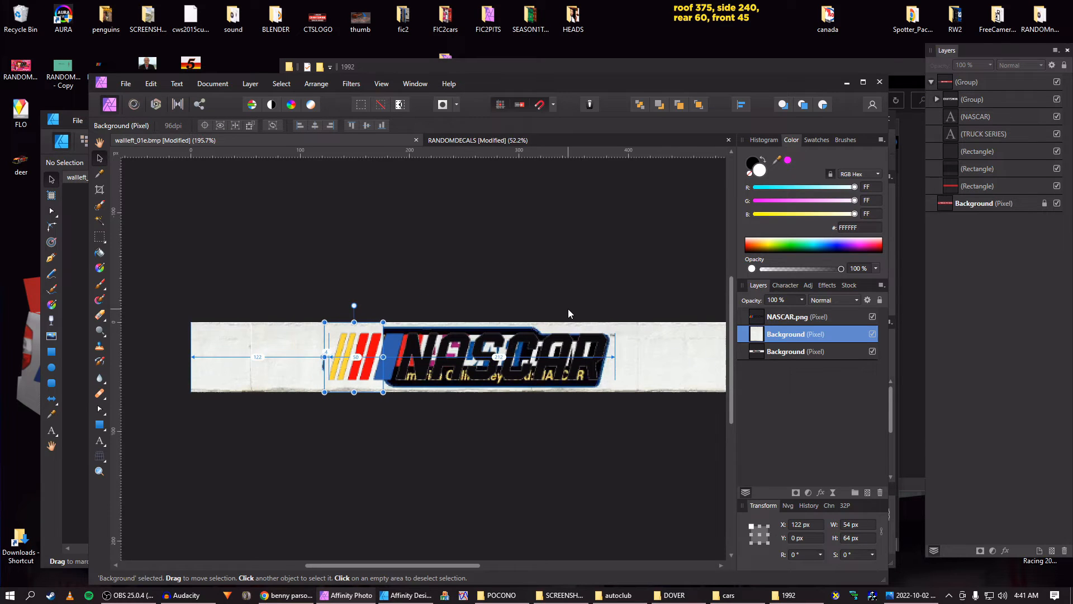
Duplicate the wall strip twice, placing the copies at X 152 px and X 202 px over the old logo
key(ctrl+j)
key(shift+Right)
key(shift+Right)
key(shift+Right)
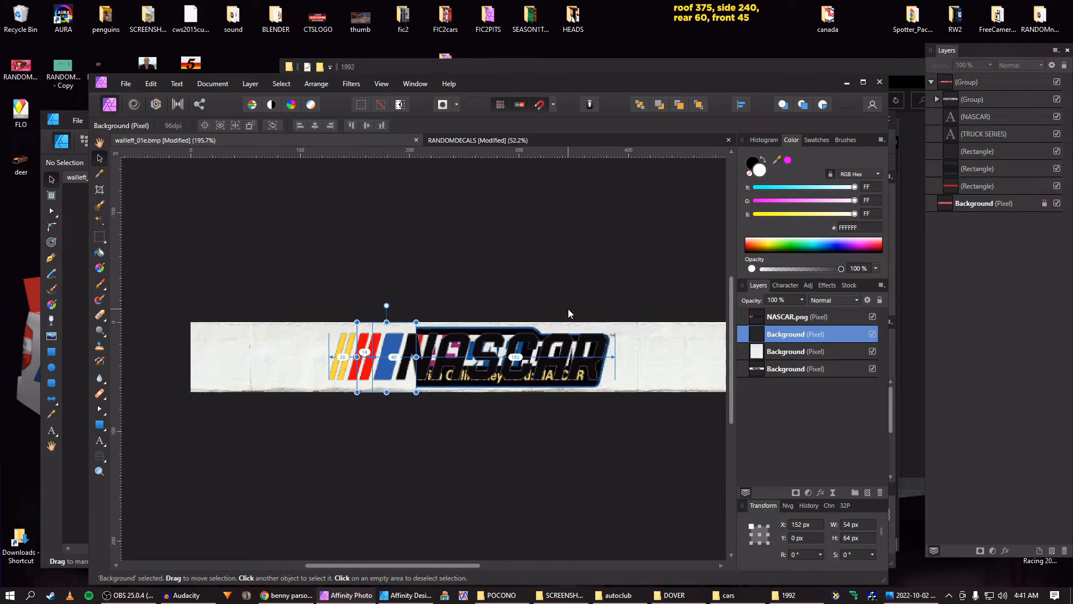
key(ctrl+j)
key(shift+Right)
key(shift+Right)
key(shift+Right)
key(shift+Right)
key(shift+Right)
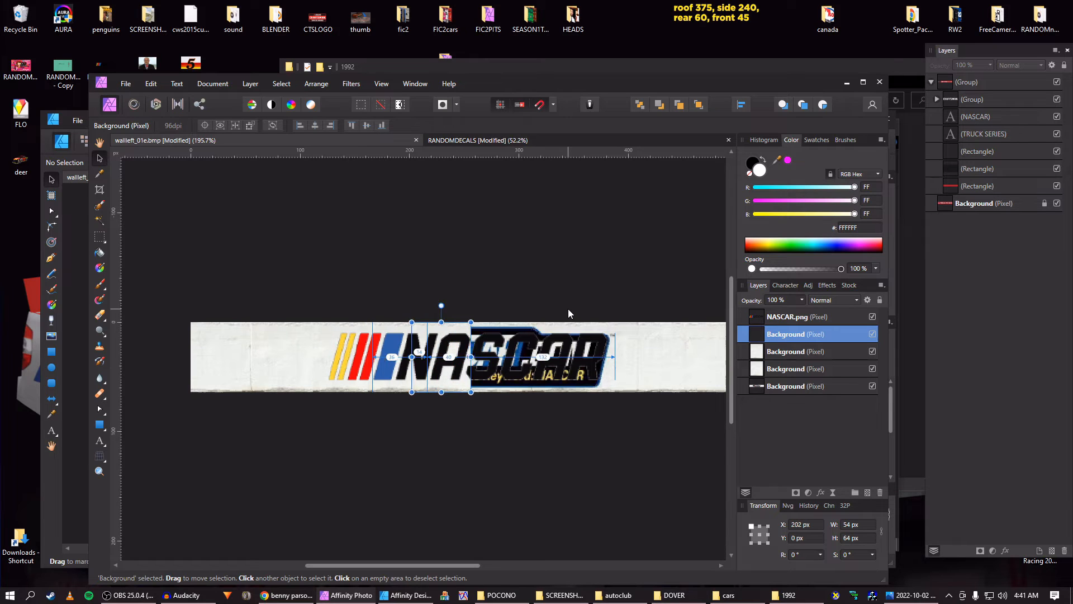
Duplicate the wall strip two more times, placing the copies at X 262 px and X 302 px
key(ctrl+j)
key(shift+Right)
key(shift+Right)
key(shift+Right)
key(shift+Right)
key(shift+Right)
key(shift+Right)
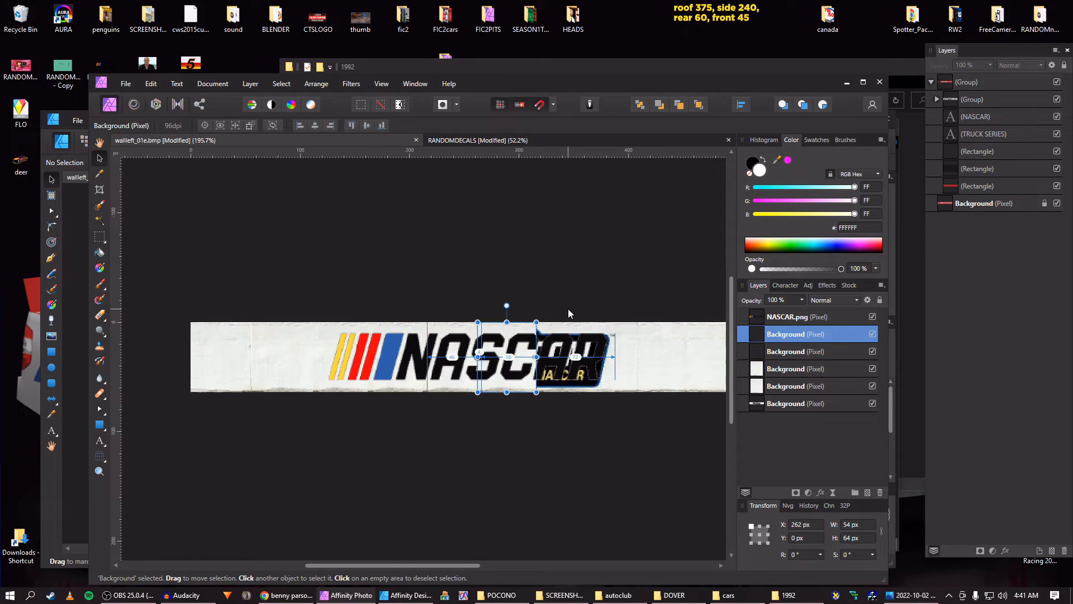
key(ctrl+j)
key(shift+Right)
key(shift+Right)
key(shift+Right)
key(shift+Right)
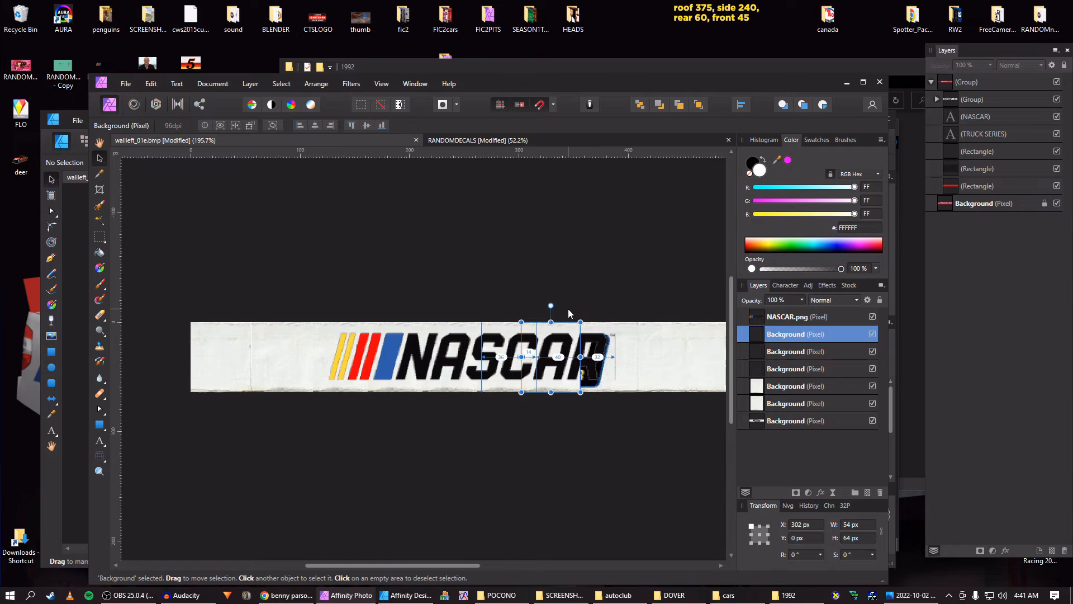
Add one more wall strip copy at X 342 px over the old logo's right end, and clear the selection
key(ctrl+j)
key(shift+Right)
key(shift+Right)
key(shift+Right)
key(shift+Right)
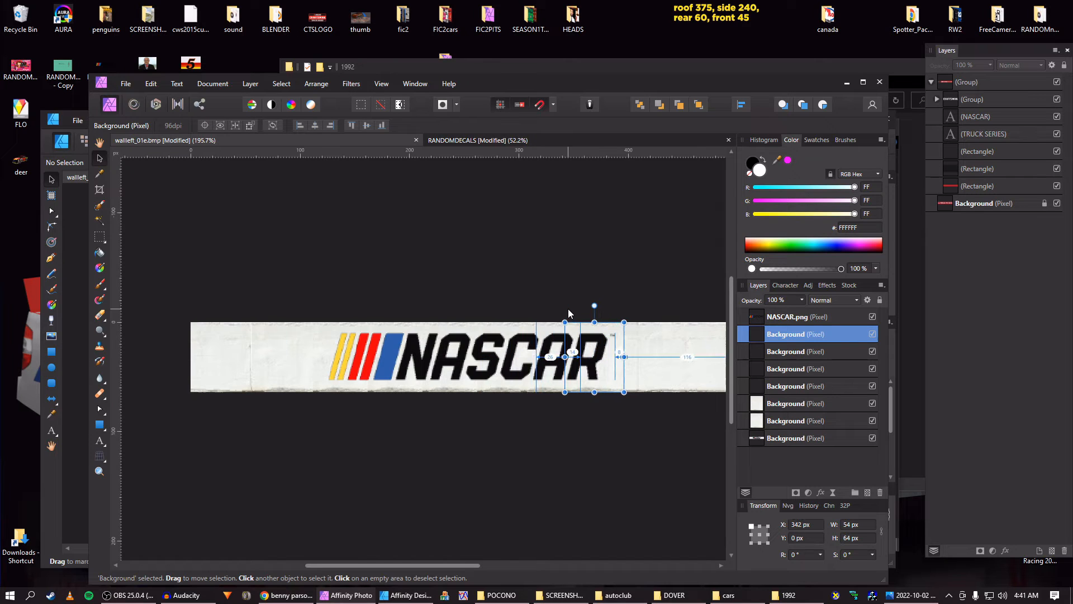
click(368, 274)
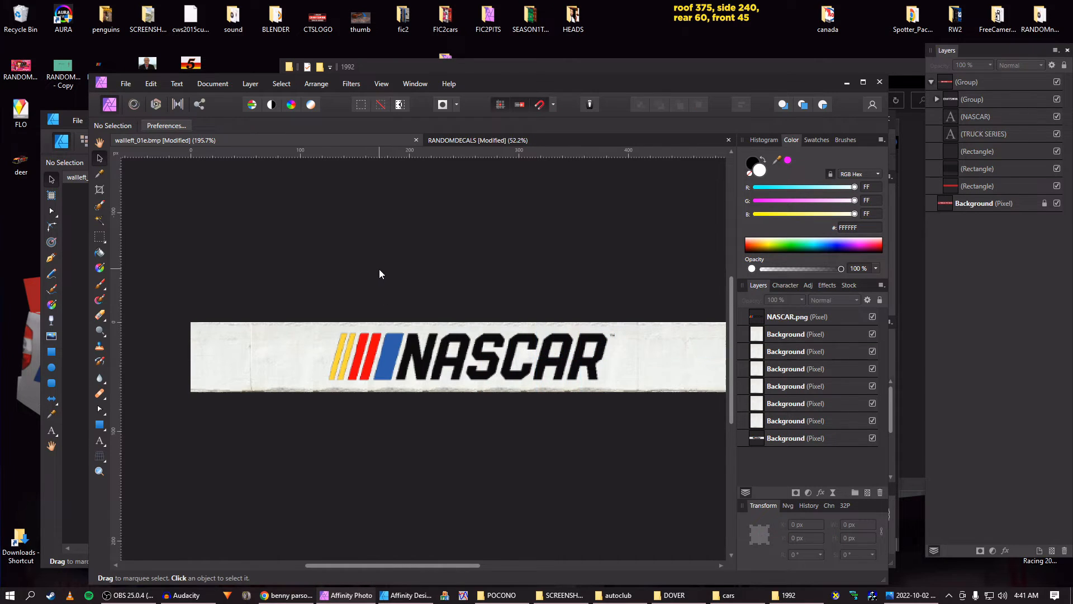
scroll(379, 274, down, 3)
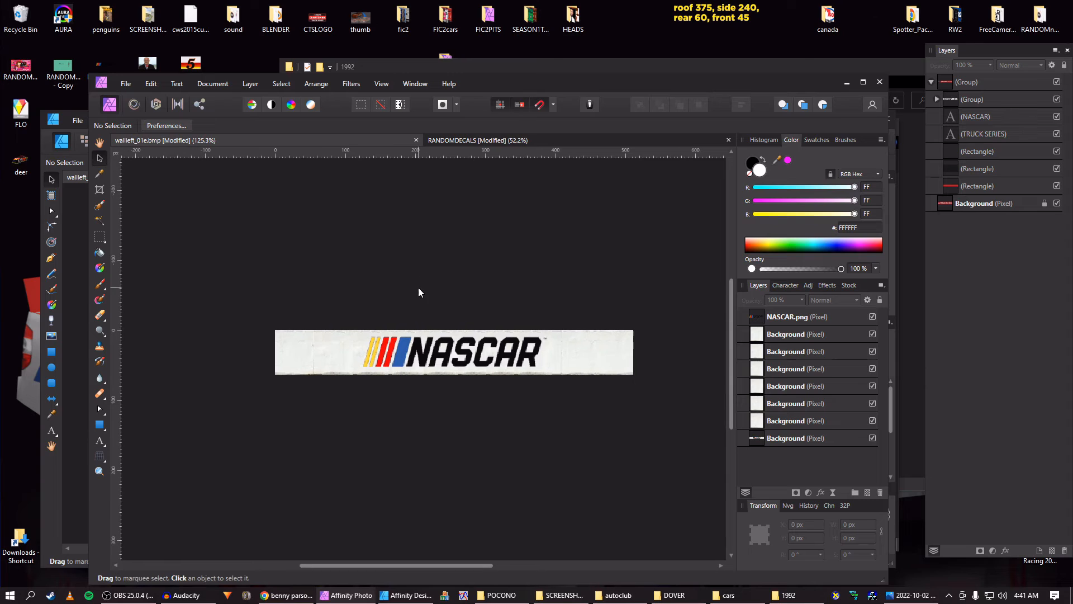
scroll(418, 288, down, 2)
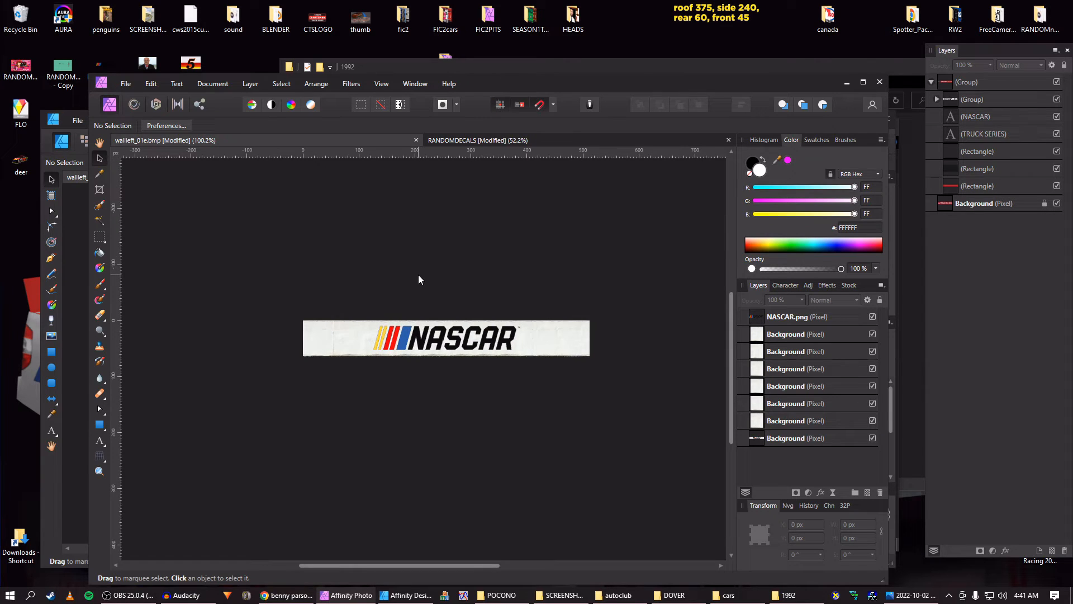
Save the banner as the Affinity file wallleft_01e in the POCONO folder
key(ctrl+s)
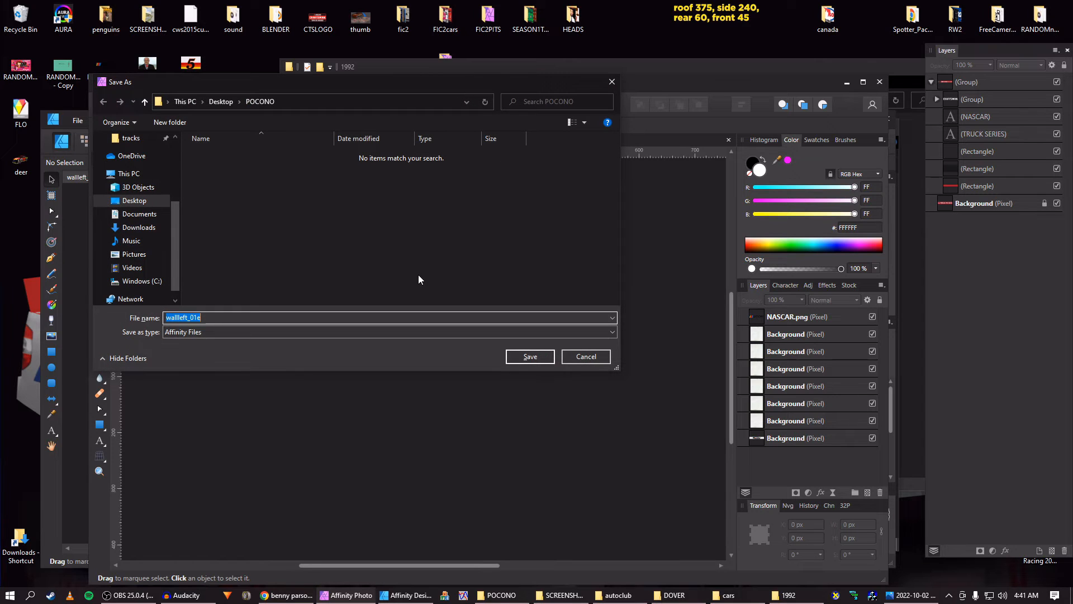
click(529, 356)
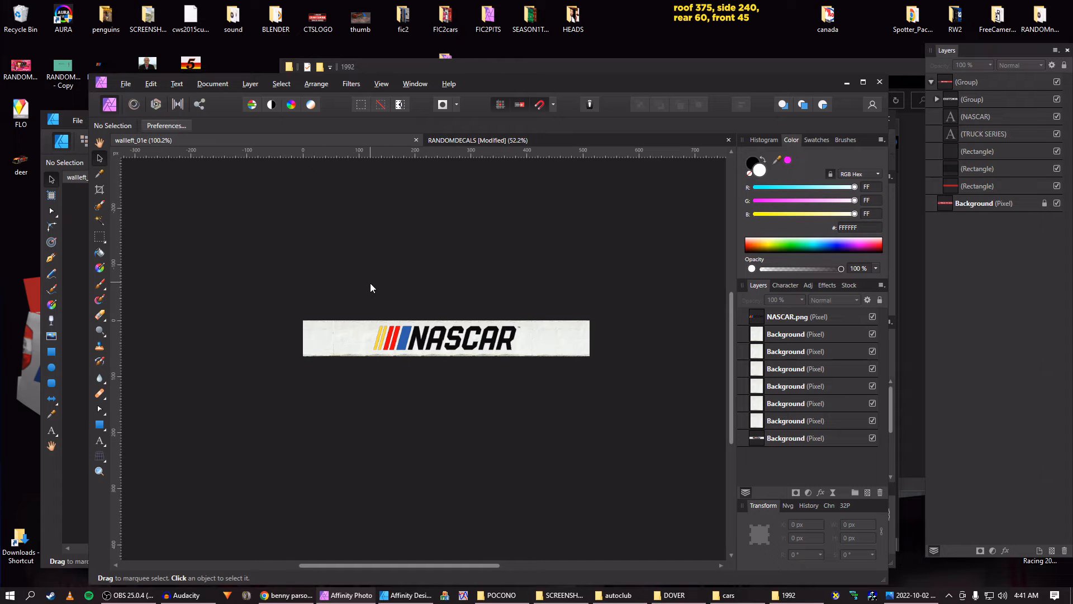
Export the wallleft_01e banner to the Desktop as a PNG, using the PNG preset instead of PNG-8 (dithered)
key(ctrl+alt+shift+w)
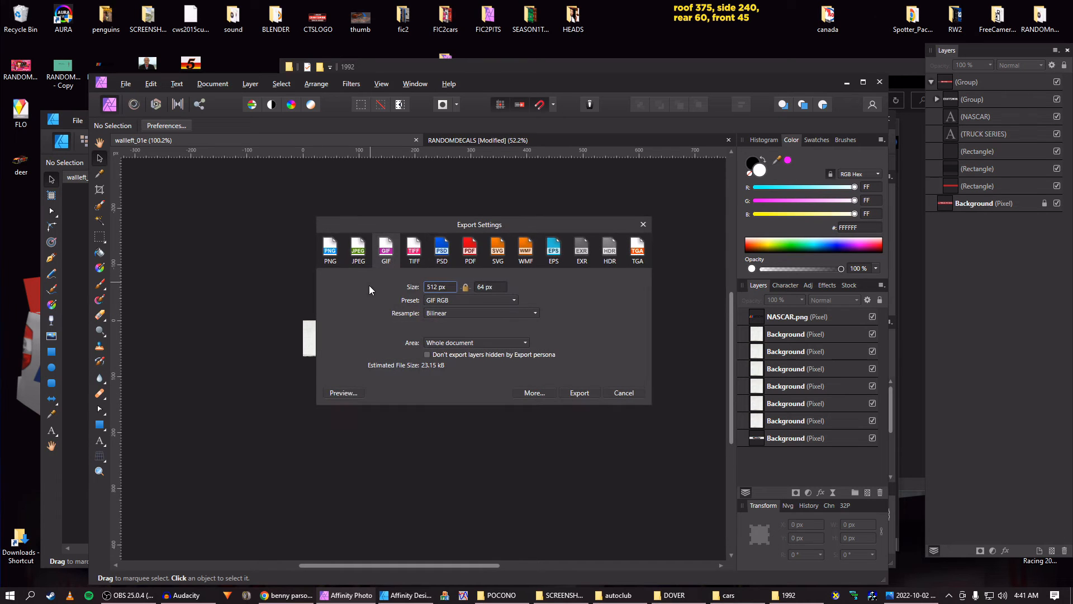
click(627, 394)
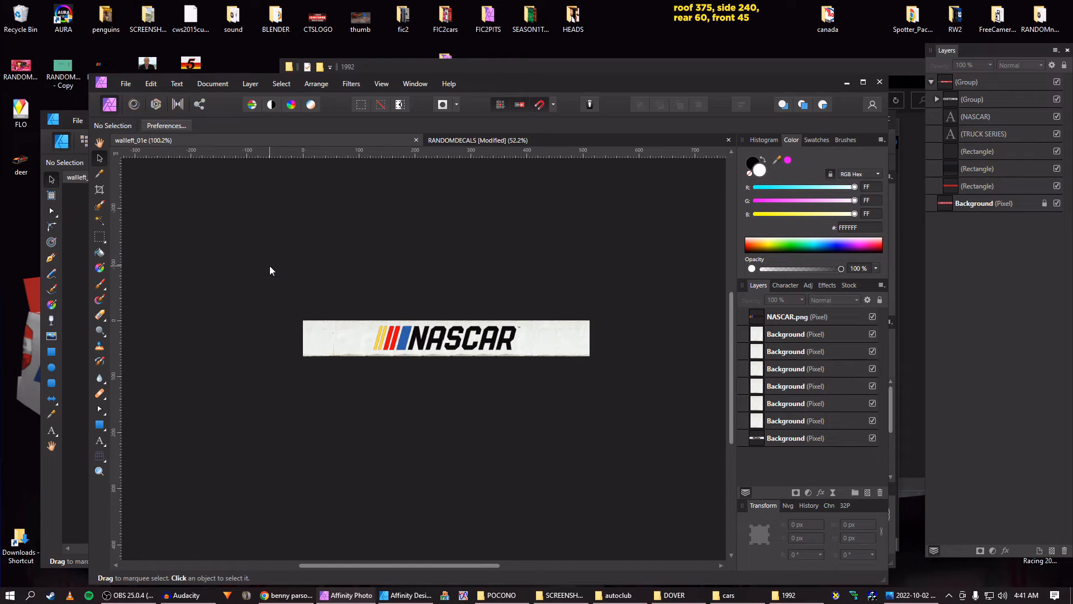
key(ctrl+alt+shift+w)
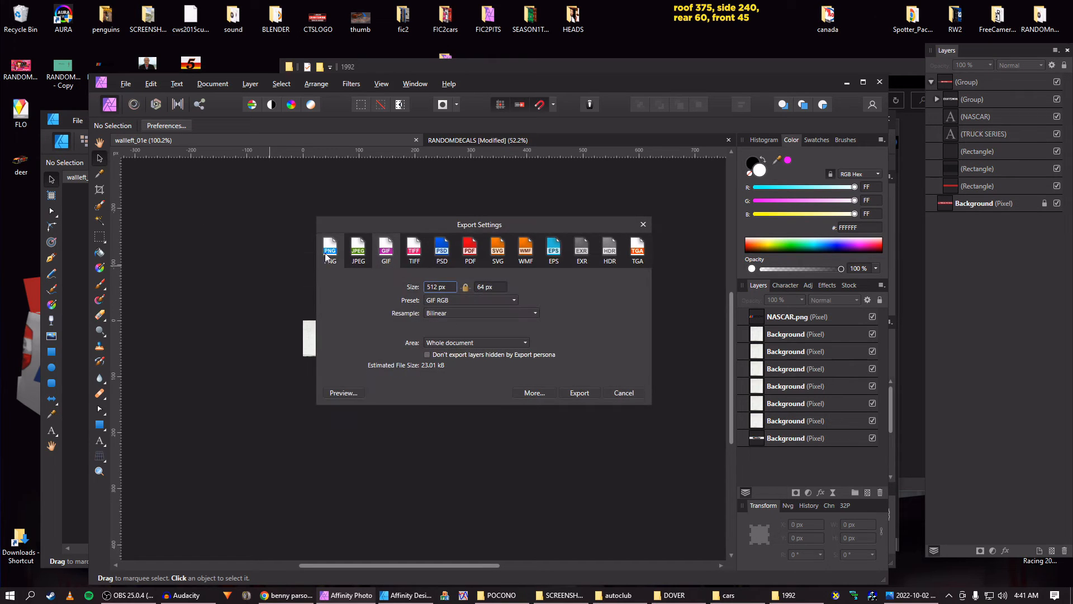
click(478, 301)
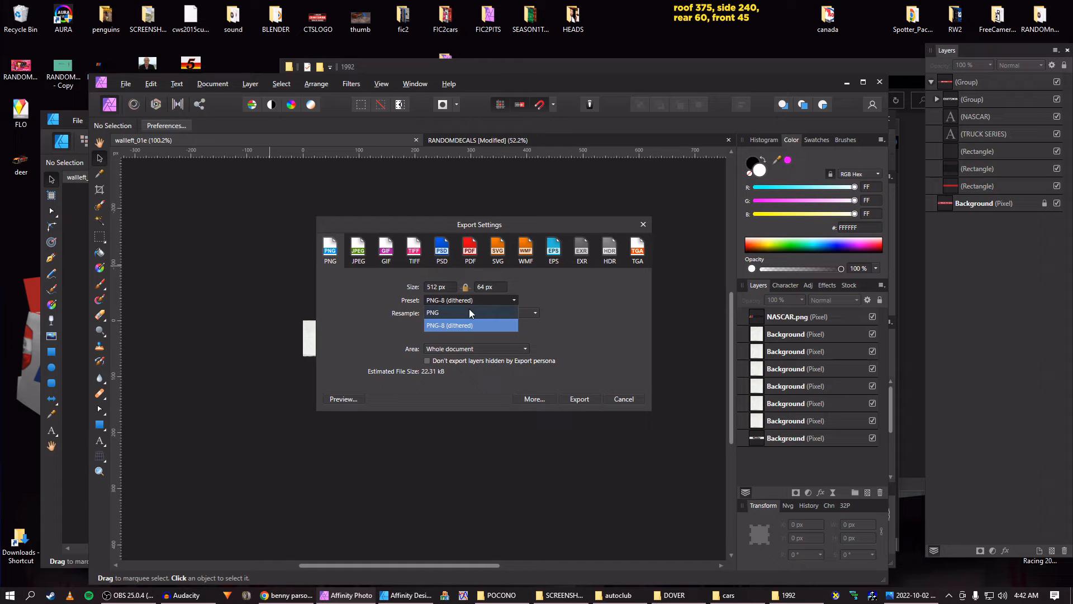
click(469, 309)
click(568, 395)
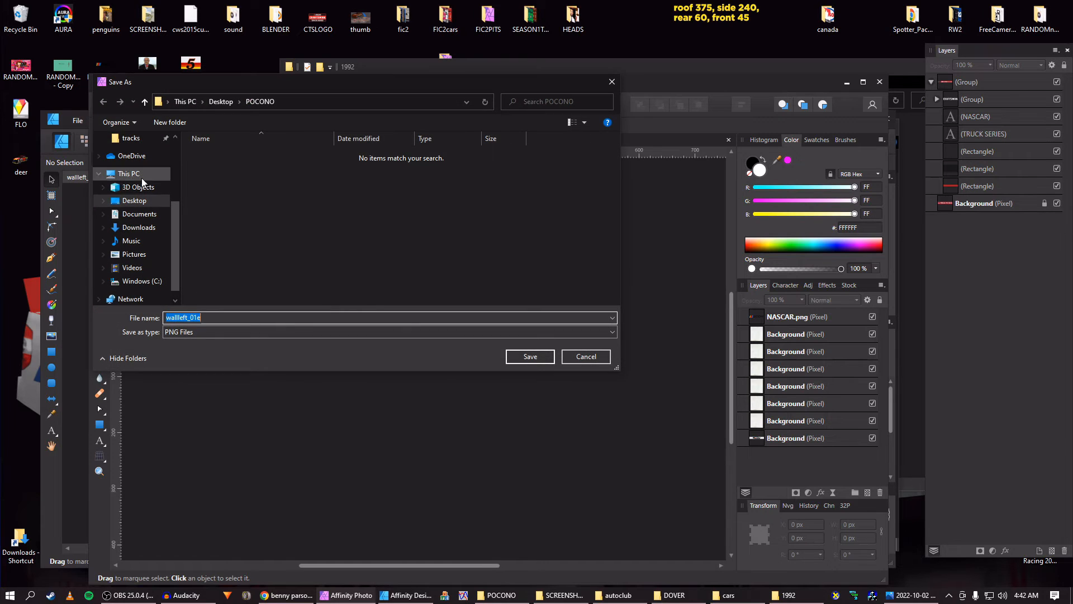
click(134, 202)
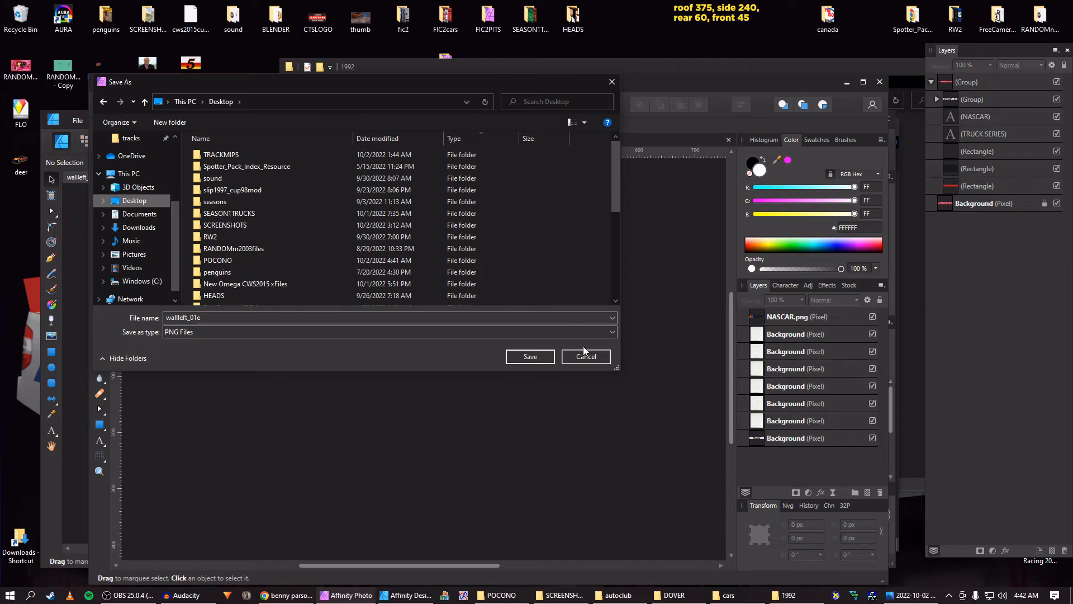
click(540, 357)
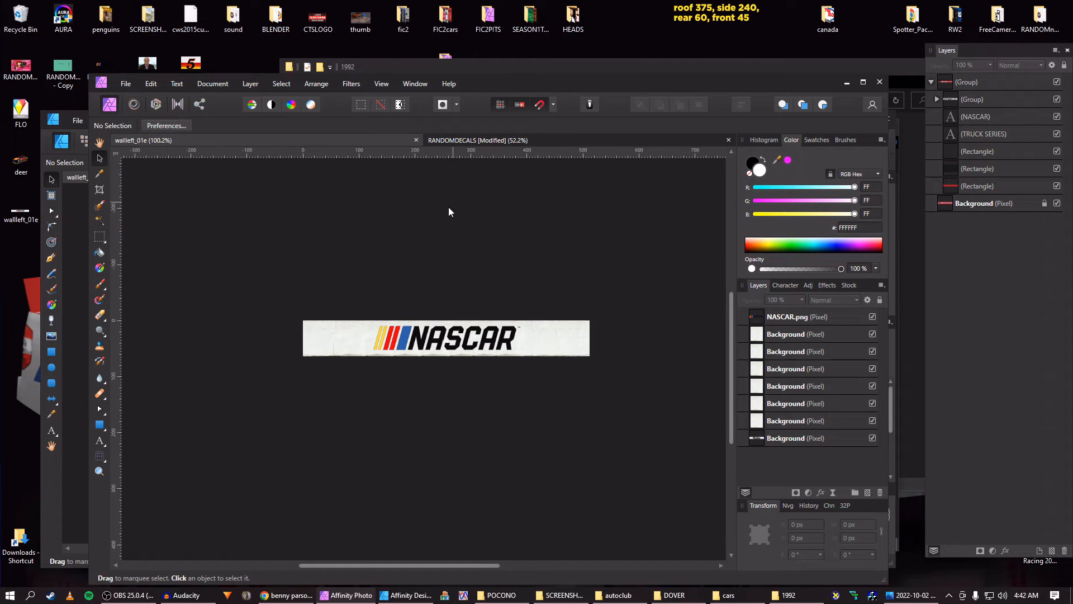
Move the deer image from the desktop to the Recycle Bin
click(22, 167)
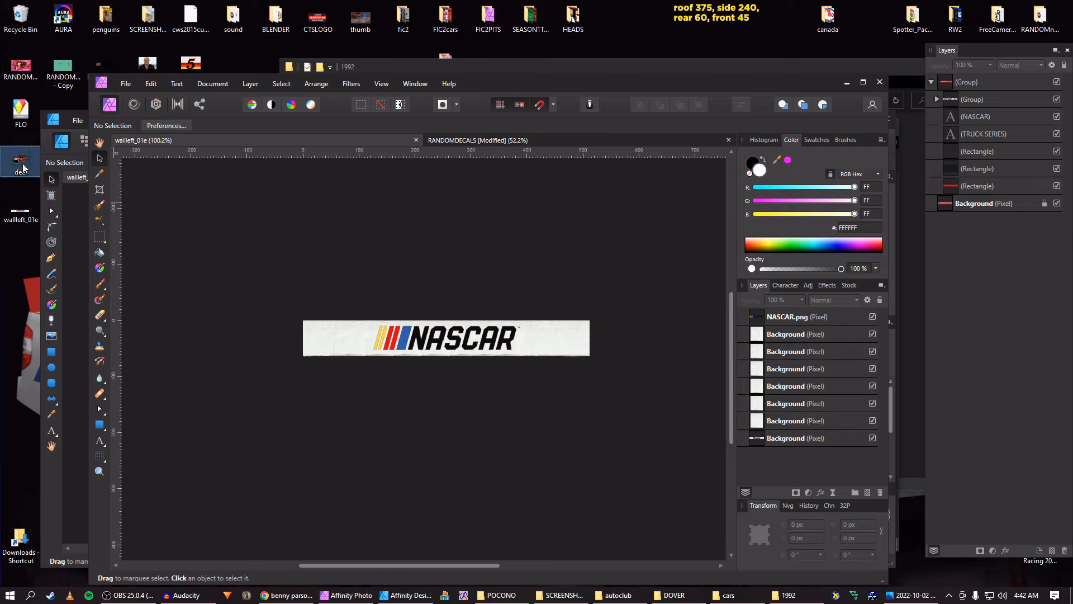
drag(23, 166, 20, 17)
Close the wallleft_01e banner and exit Affinity Photo, answering the save prompt for RANDOMDECALS
click(423, 204)
key(ctrl+w)
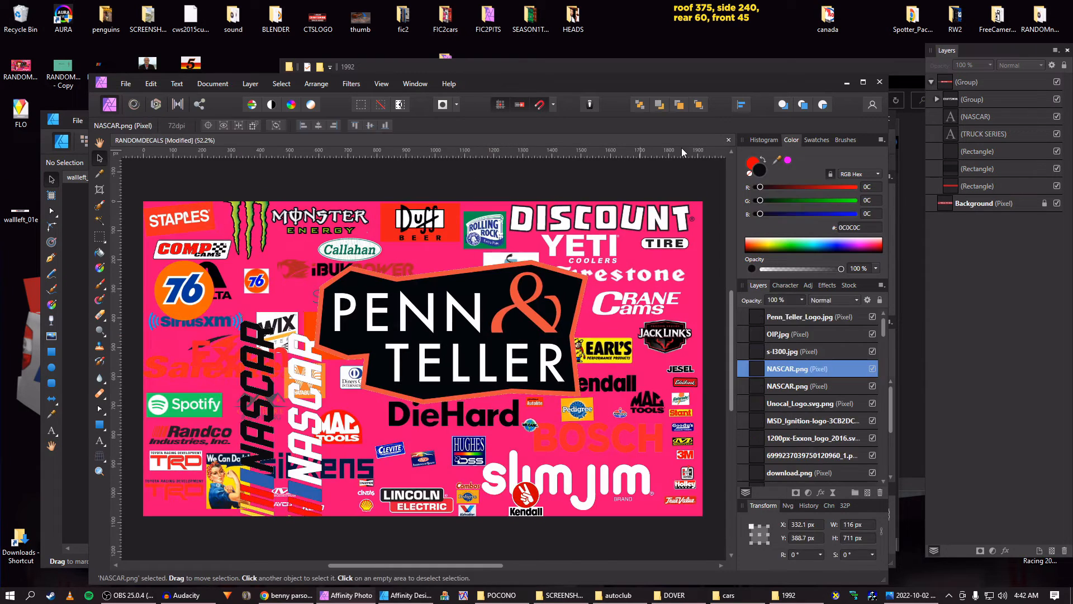
click(879, 82)
click(498, 344)
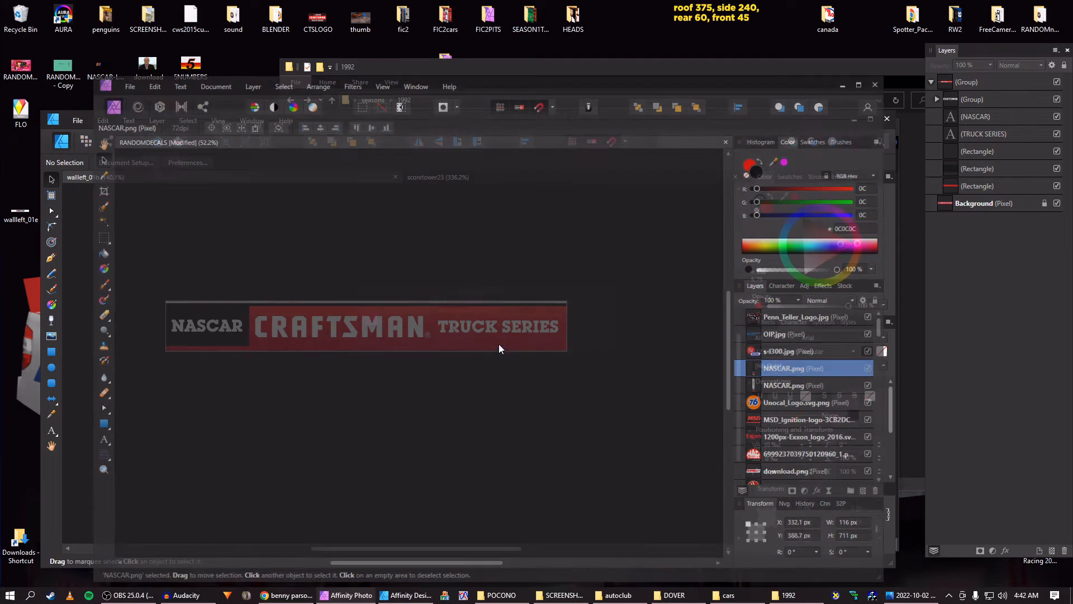
Bring up the scoretower23 design in Affinity Designer, check the whole texture and clear the selection
click(438, 176)
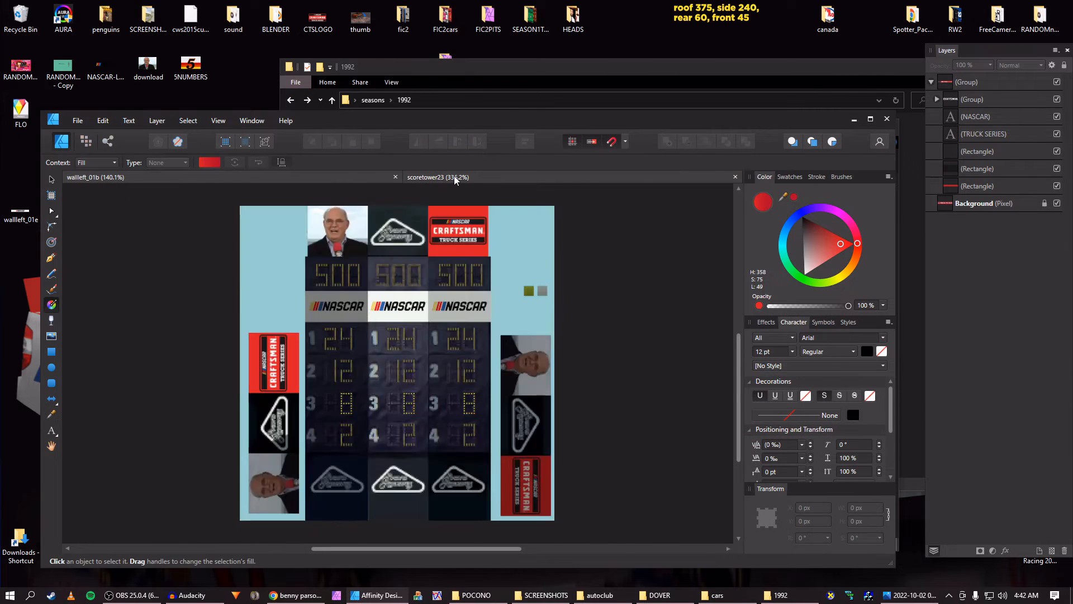
scroll(461, 220, down, 5)
scroll(462, 227, down, 3)
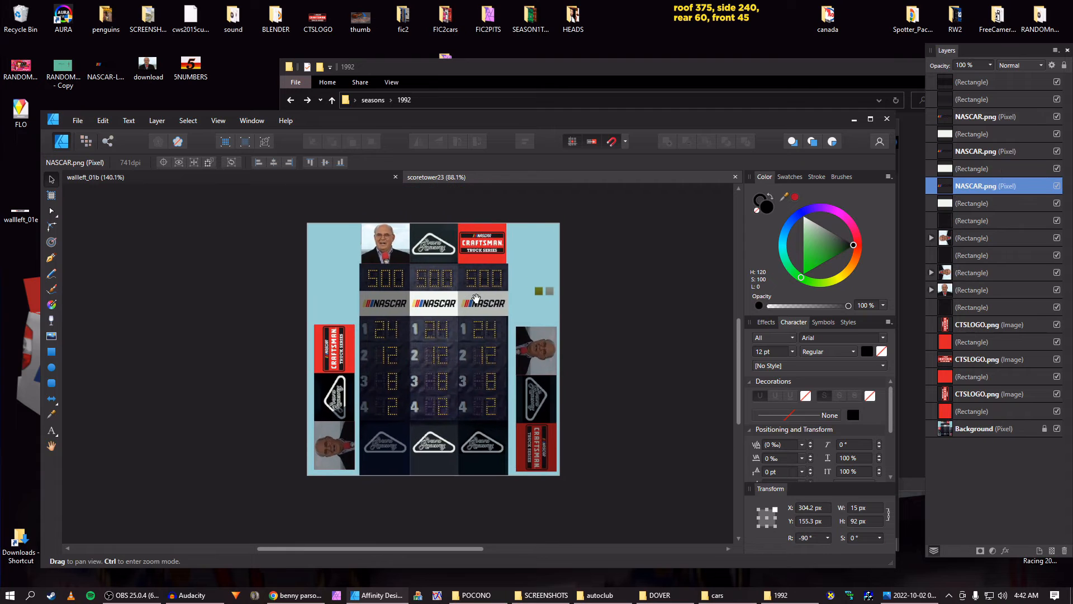
click(589, 250)
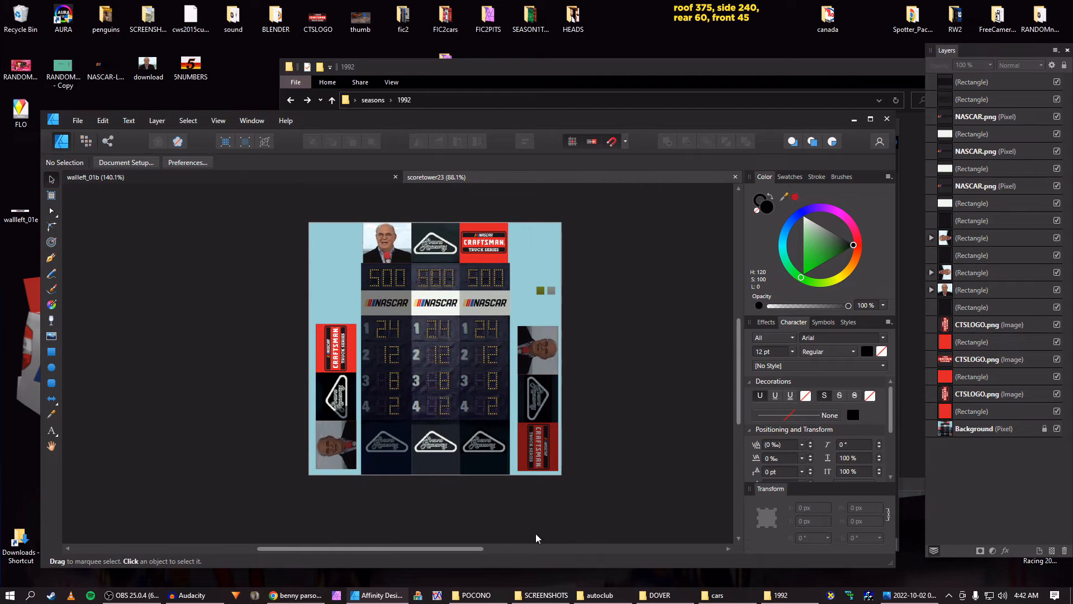
Open the Affinity files billboard, billboard_a, deer and marker from the POCONO folder in Affinity Designer
click(491, 596)
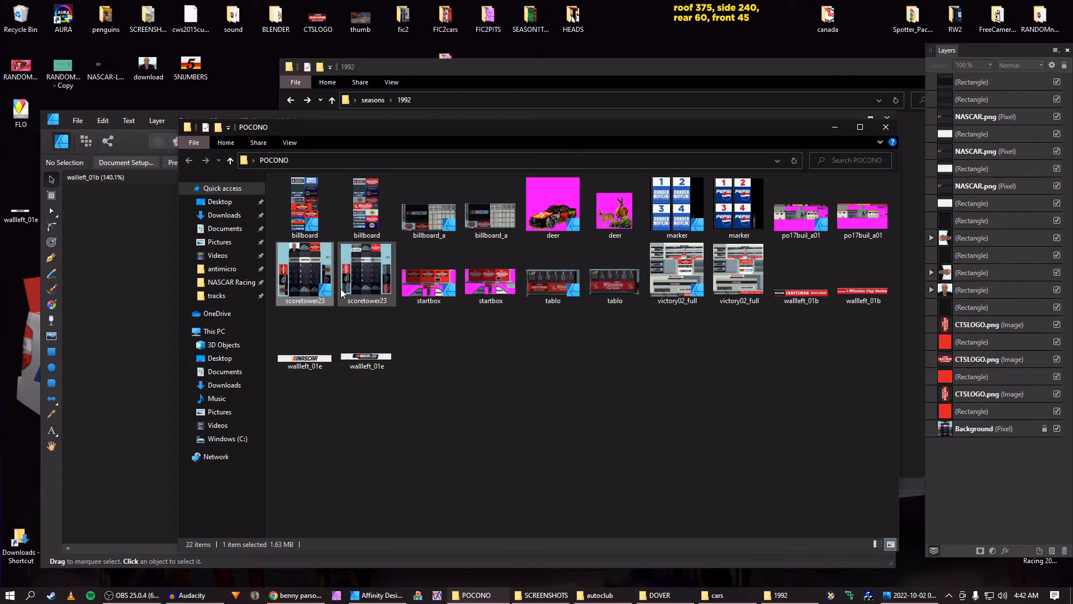
click(313, 223)
double_click(313, 223)
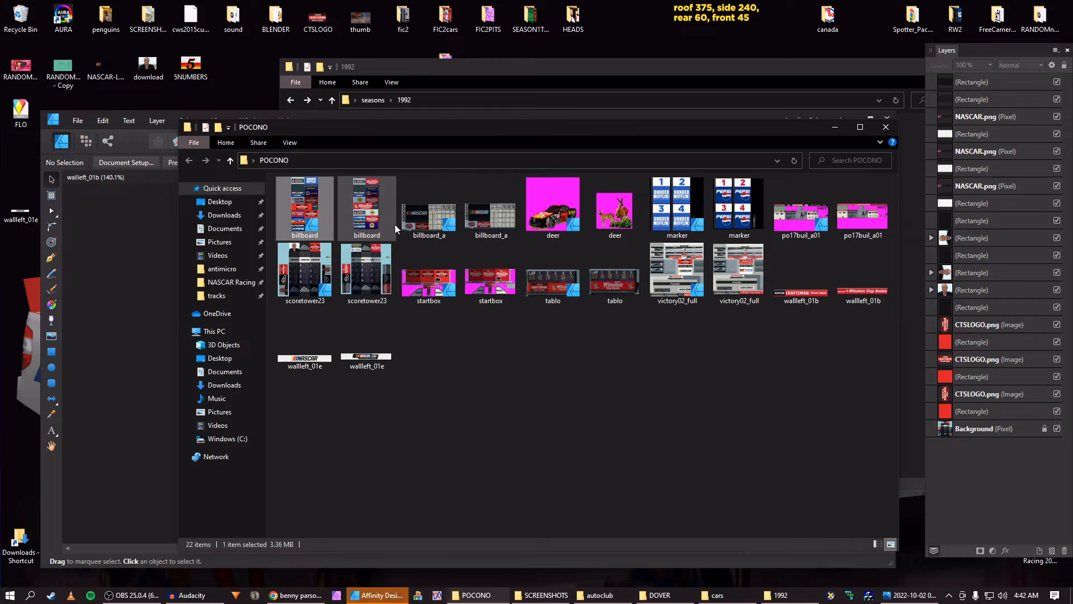
click(437, 226)
double_click(437, 227)
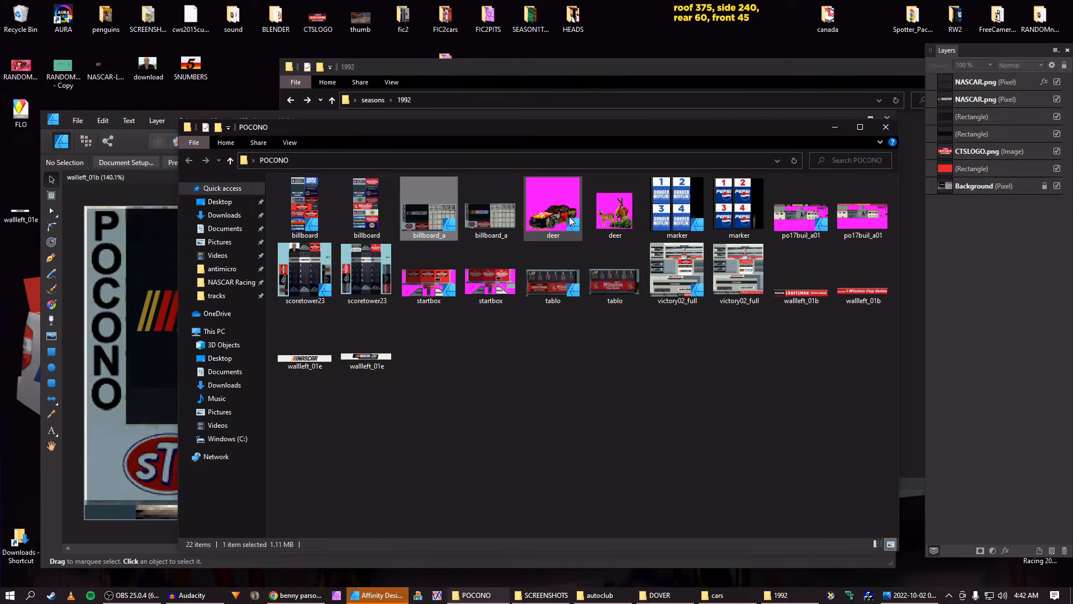
double_click(551, 224)
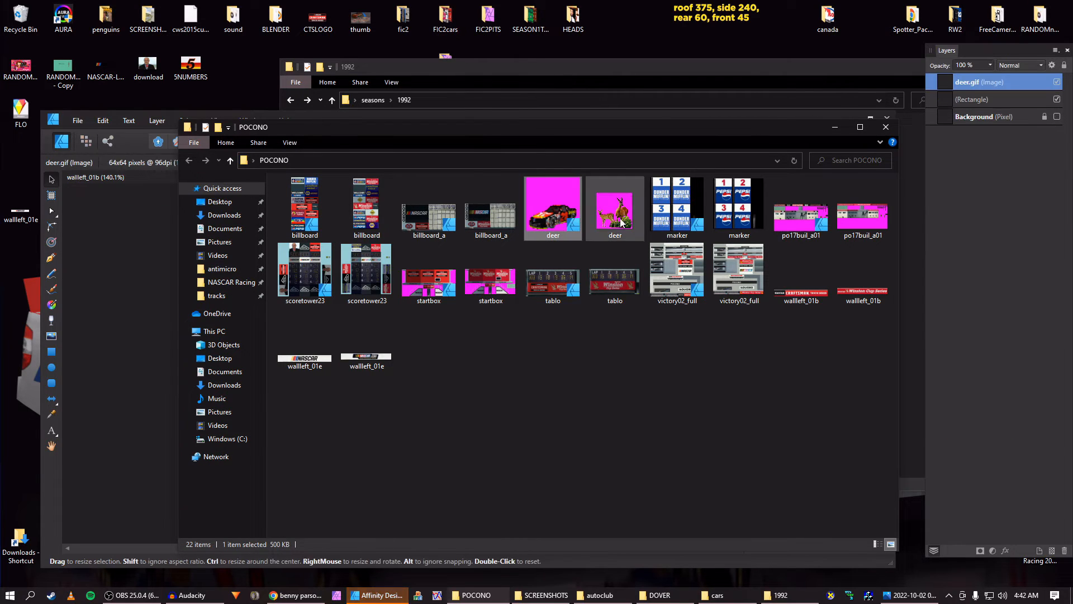
click(673, 218)
double_click(674, 218)
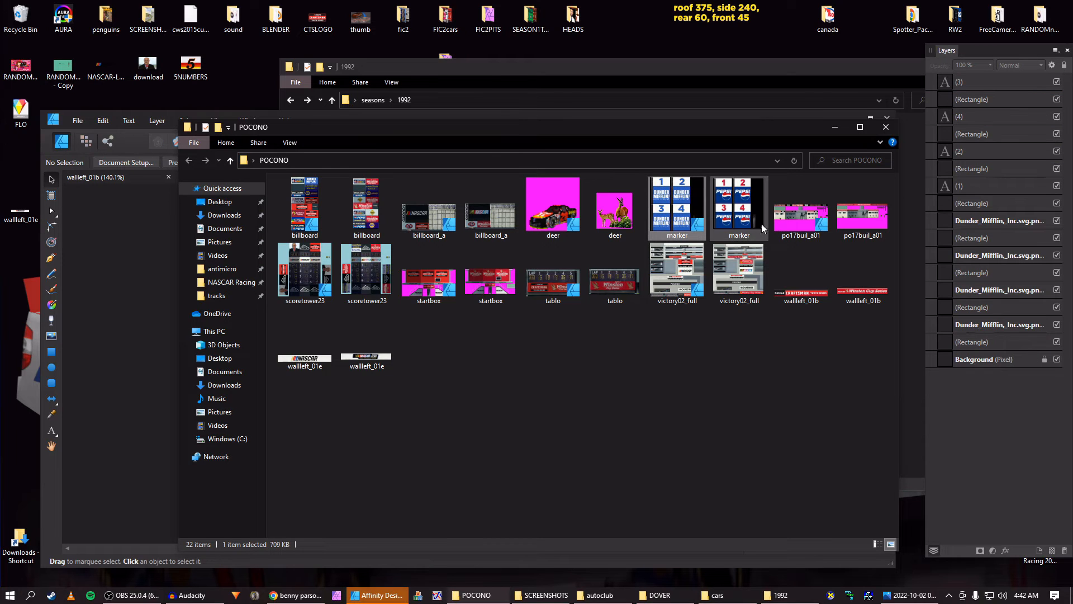
click(153, 252)
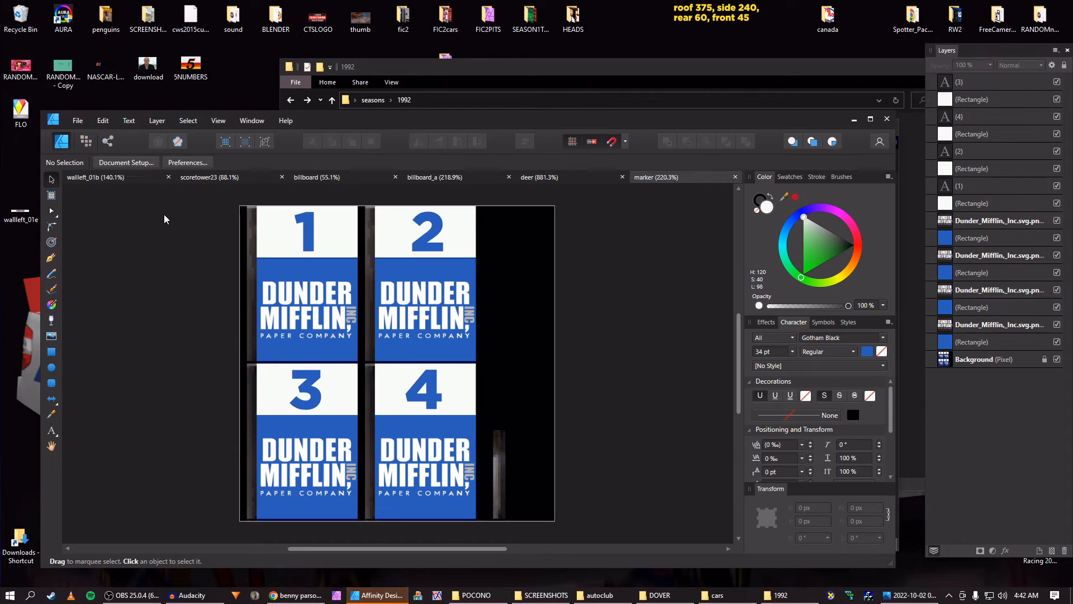
Open the Affinity files po17buil_a01, startbox, tablo and victory02_full from the POCONO folder, and clear the selection in victory02_full
click(220, 181)
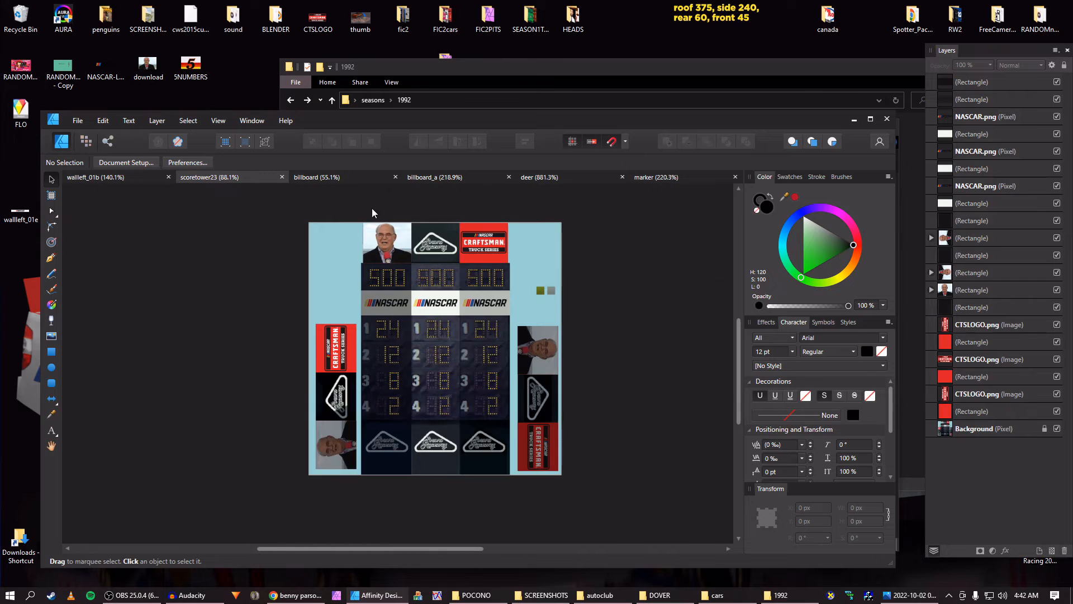
key(alt+Tab)
click(801, 210)
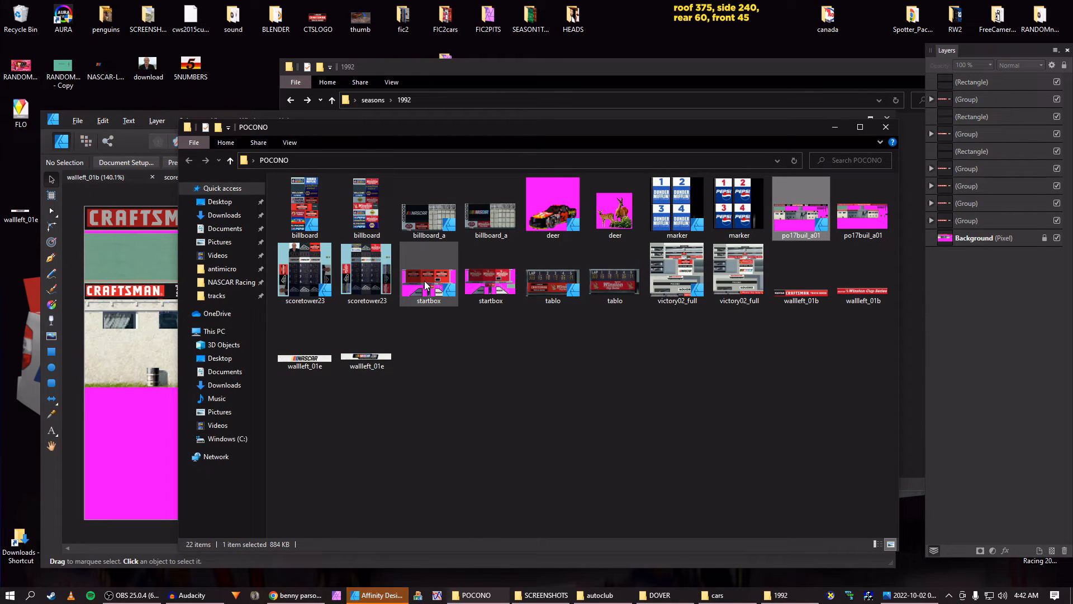
click(426, 286)
click(553, 282)
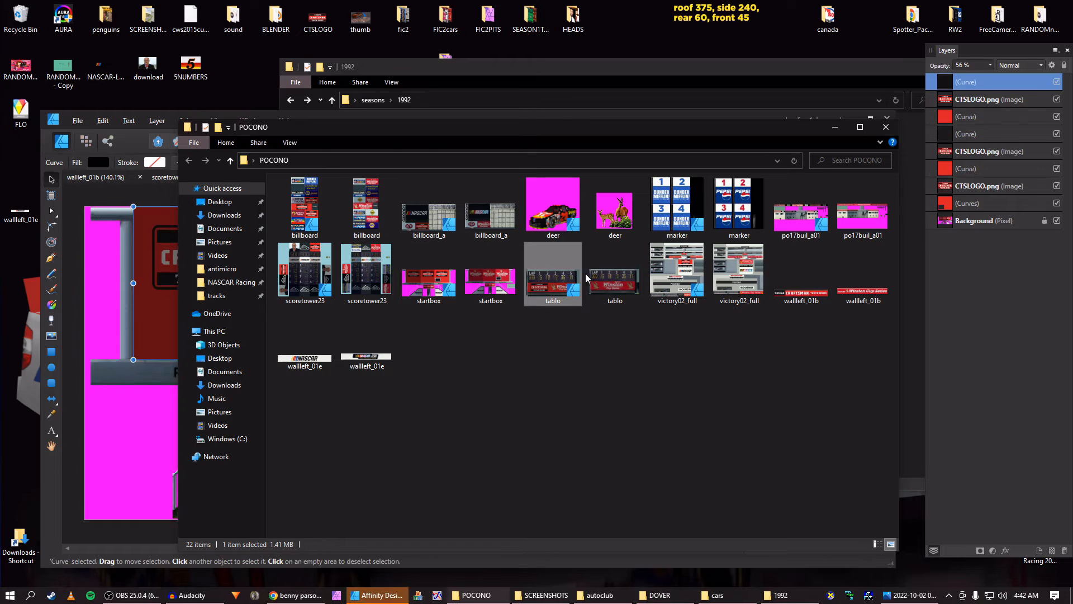
click(676, 277)
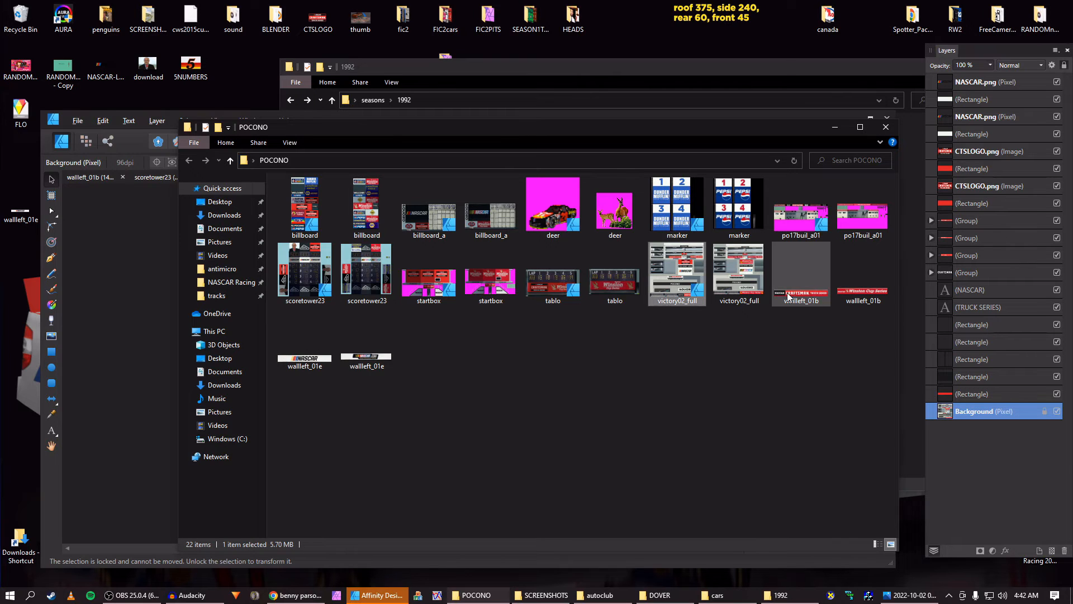
click(115, 277)
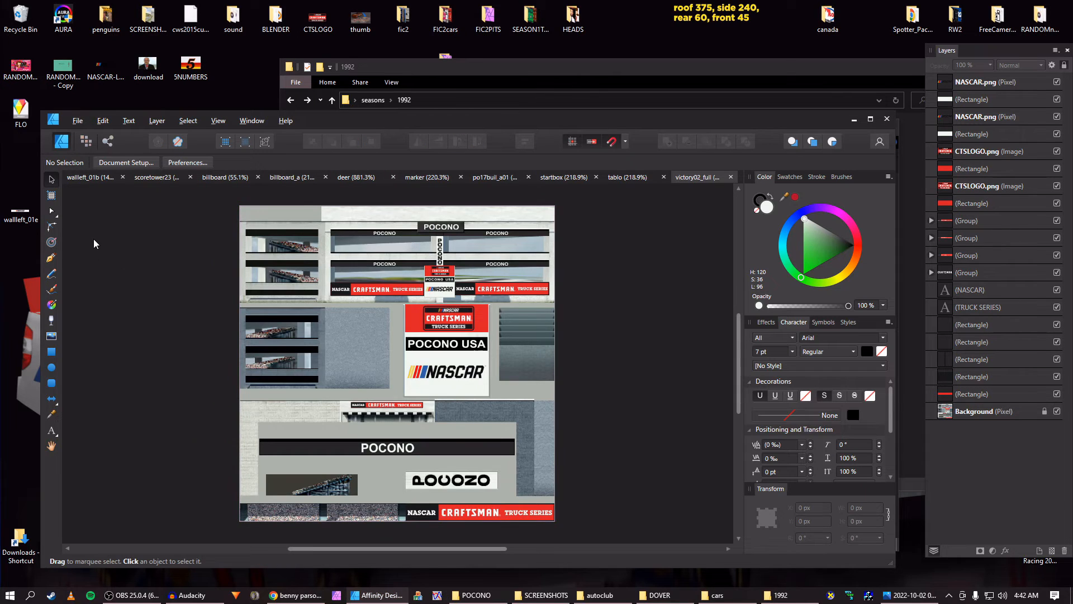
scroll(93, 237, up, 2)
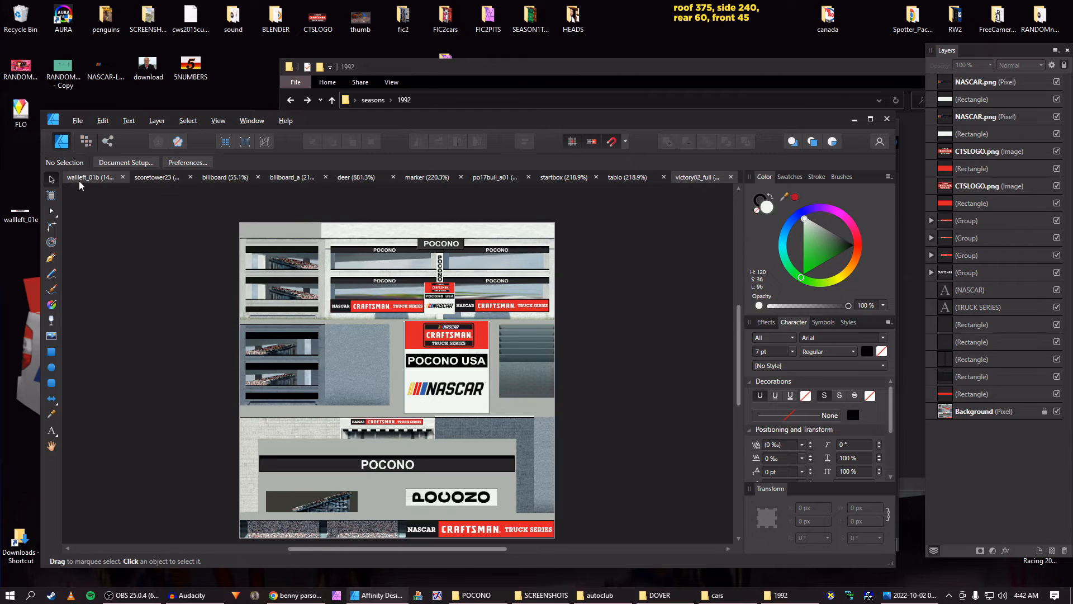
Export the wallleft_01b banner to the Desktop as a PNG and close its document
click(79, 178)
key(g)
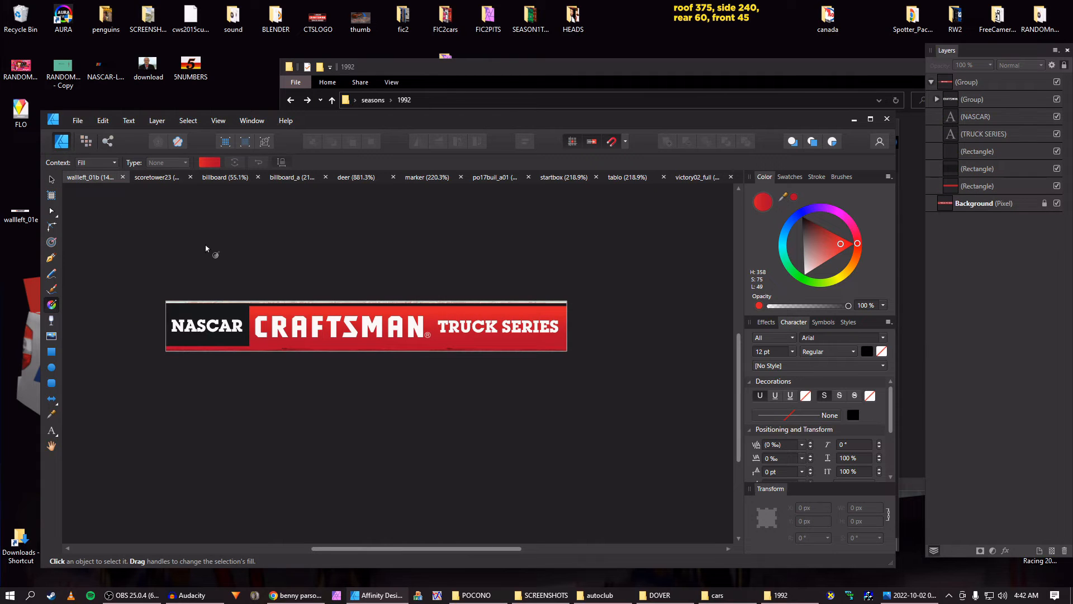
key(v)
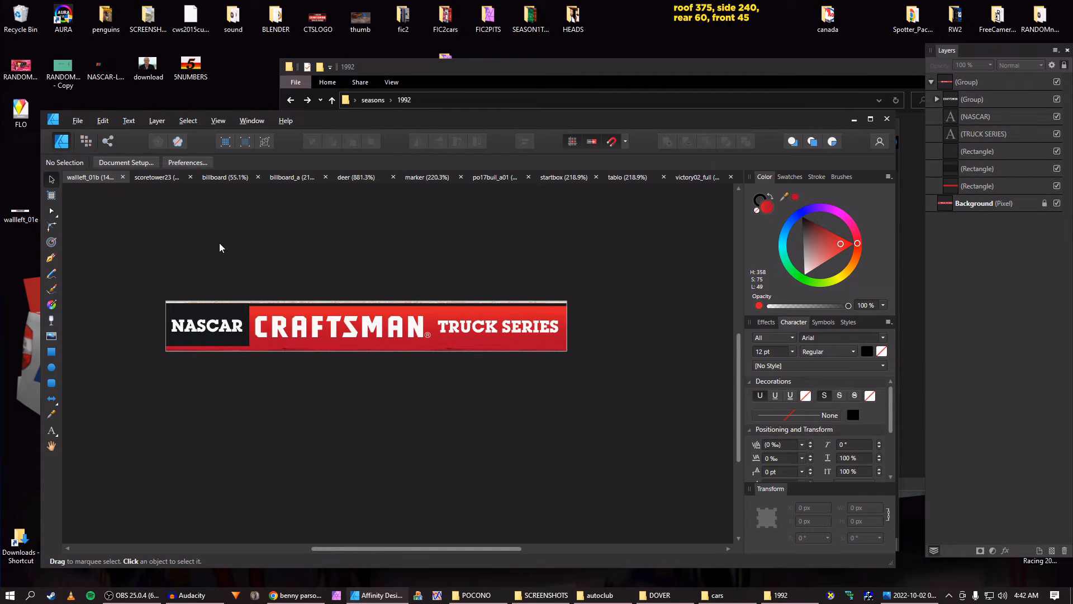
key(ctrl+alt+shift+s)
key(Return)
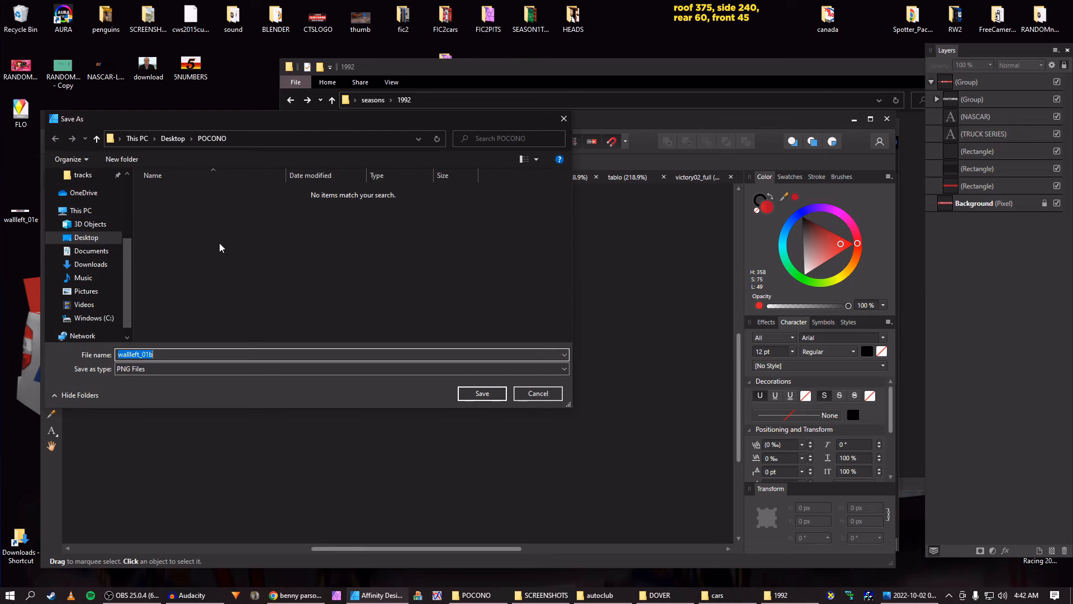
click(90, 240)
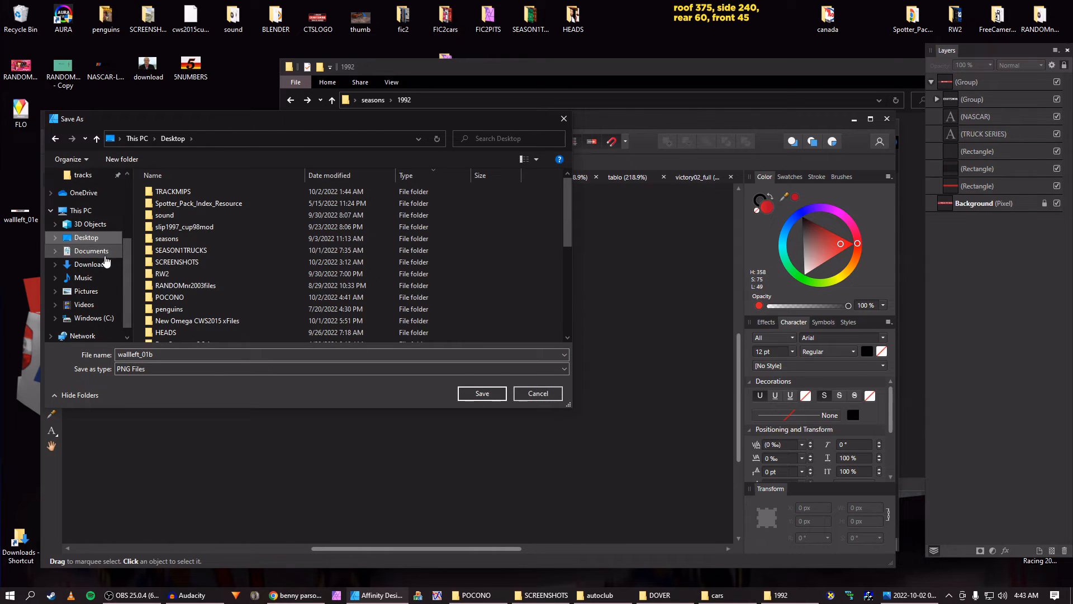
click(482, 393)
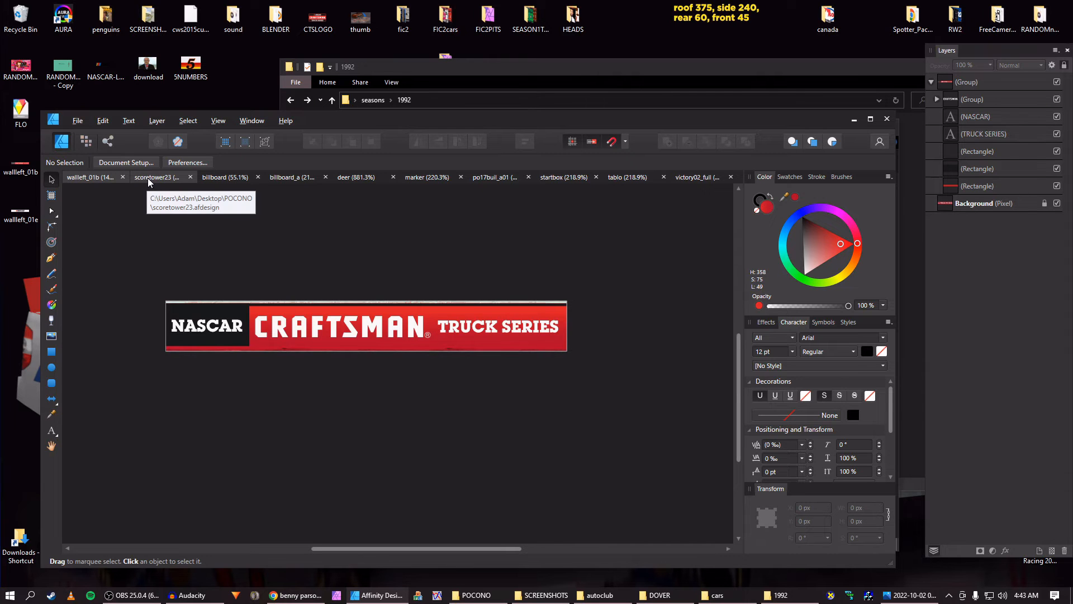
key(ctrl+w)
Export the victory02_full texture to the Desktop as a 1024 x 1024 px PNG and close its document
scroll(629, 271, down, 1)
key(ctrl+alt+shift+s)
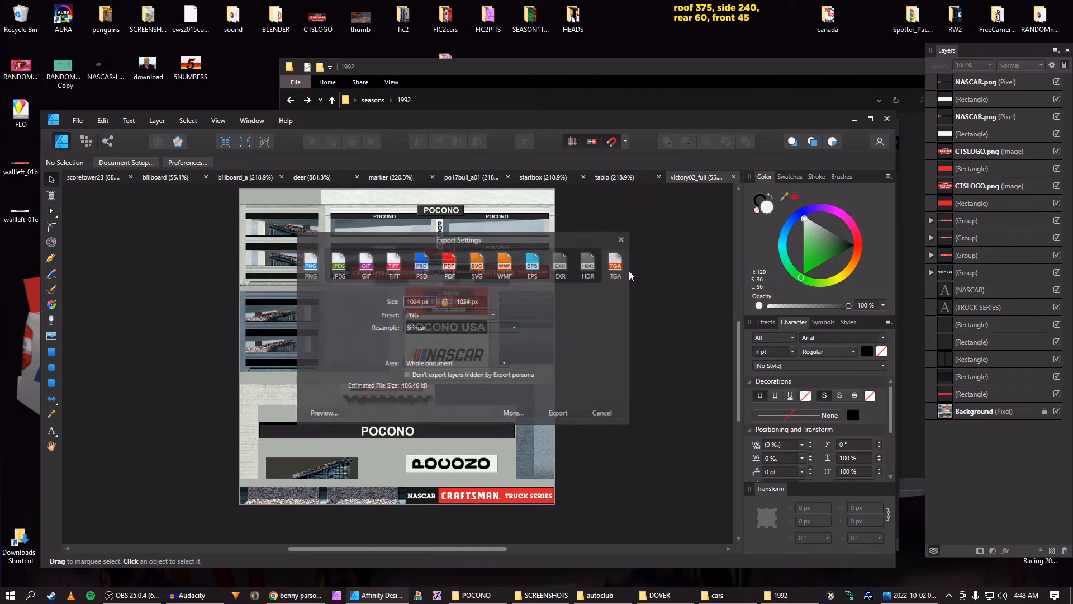
key(Return)
key(Return)
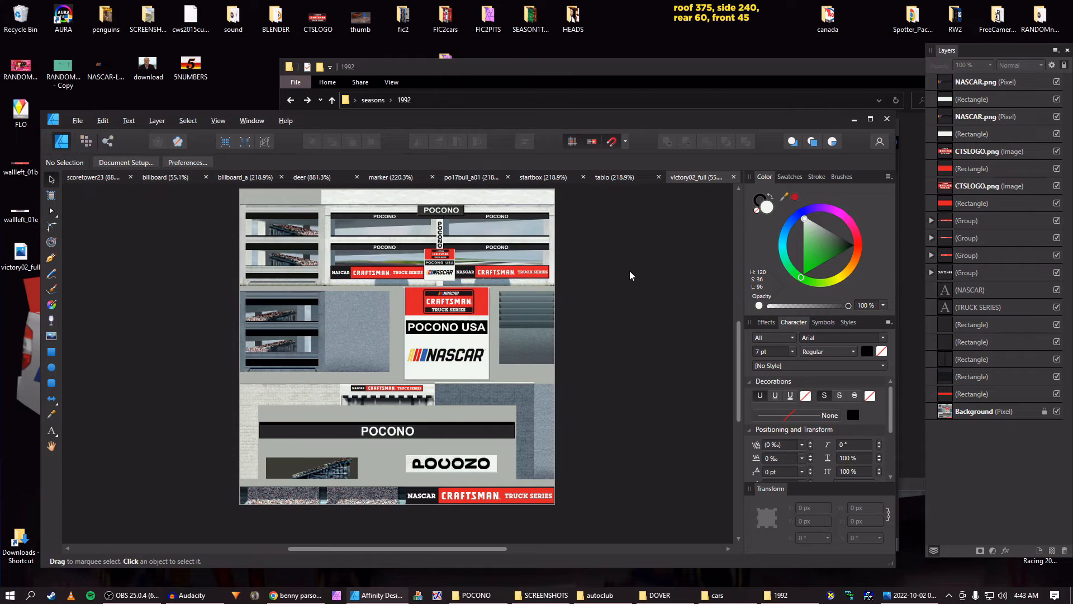
key(ctrl+w)
Export the tablo texture to the Desktop as a PNG and close its document
key(ctrl+alt+shift+s)
key(Return)
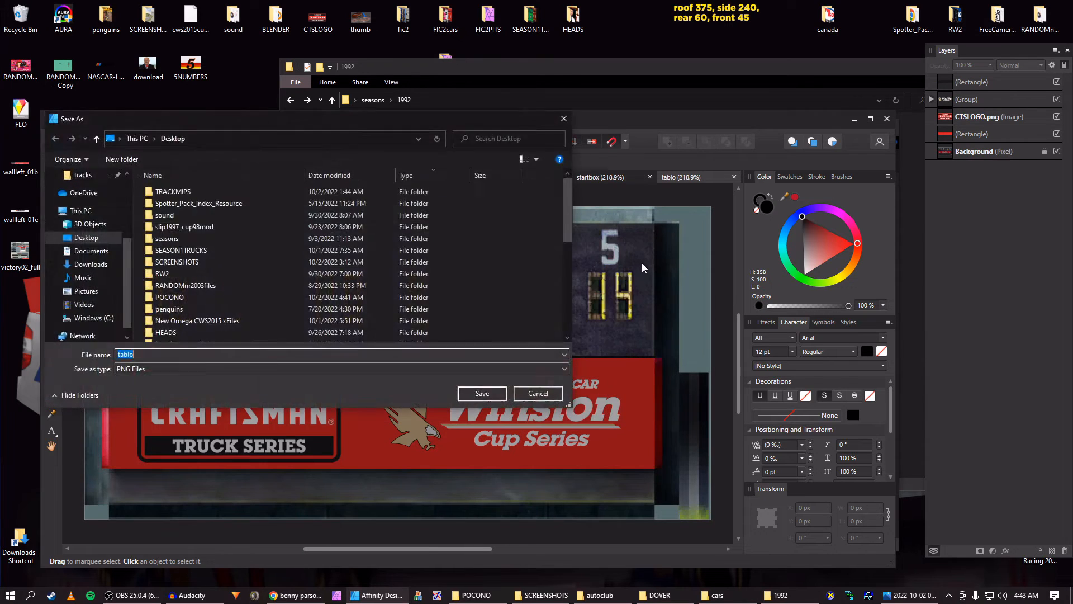
key(Return)
key(ctrl+w)
Export the startbox texture to the Desktop as a PNG and close its document
key(ctrl+alt+shift+s)
key(Return)
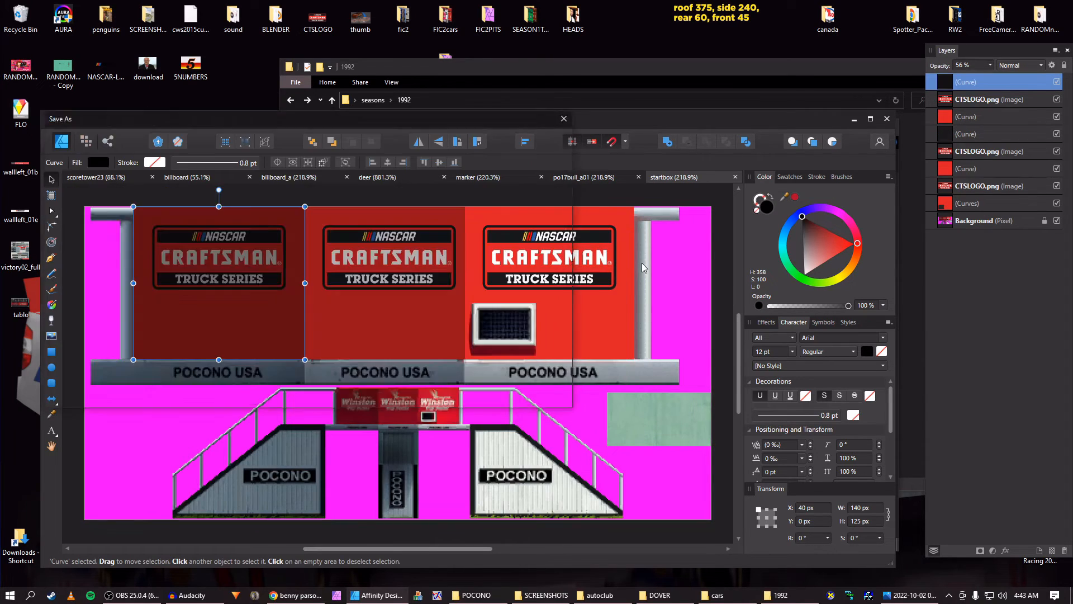
key(Return)
key(ctrl+w)
Export the po17buil_a01 texture to the Desktop as a PNG and close its document
key(ctrl+alt+shift+s)
key(Return)
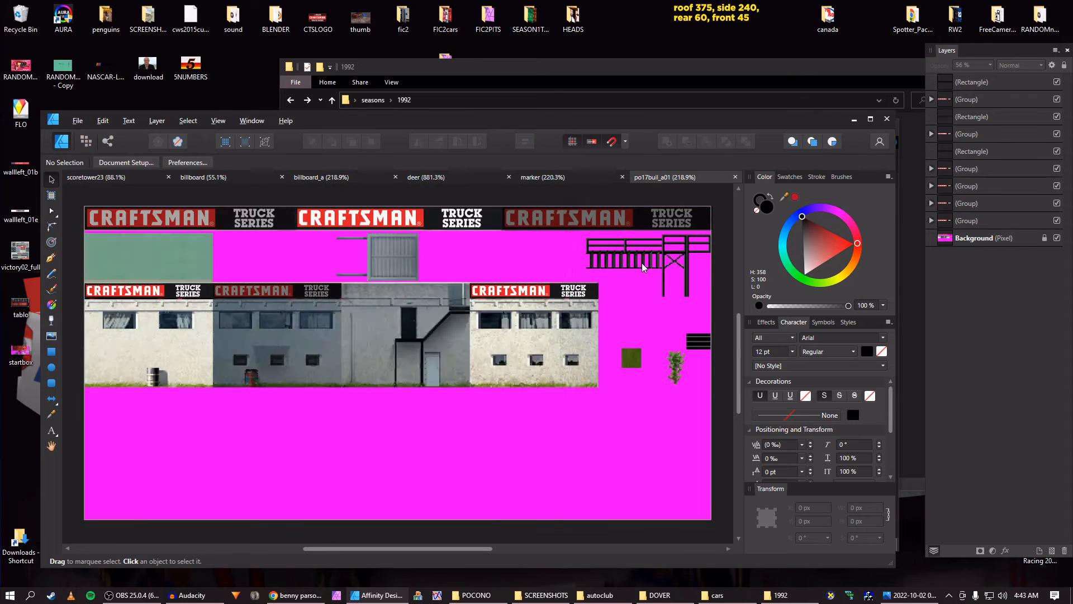
key(ctrl+w)
Export the marker texture to the Desktop as a PNG and close its document
key(ctrl+alt+shift+s)
key(Return)
key(Return)
key(ctrl+w)
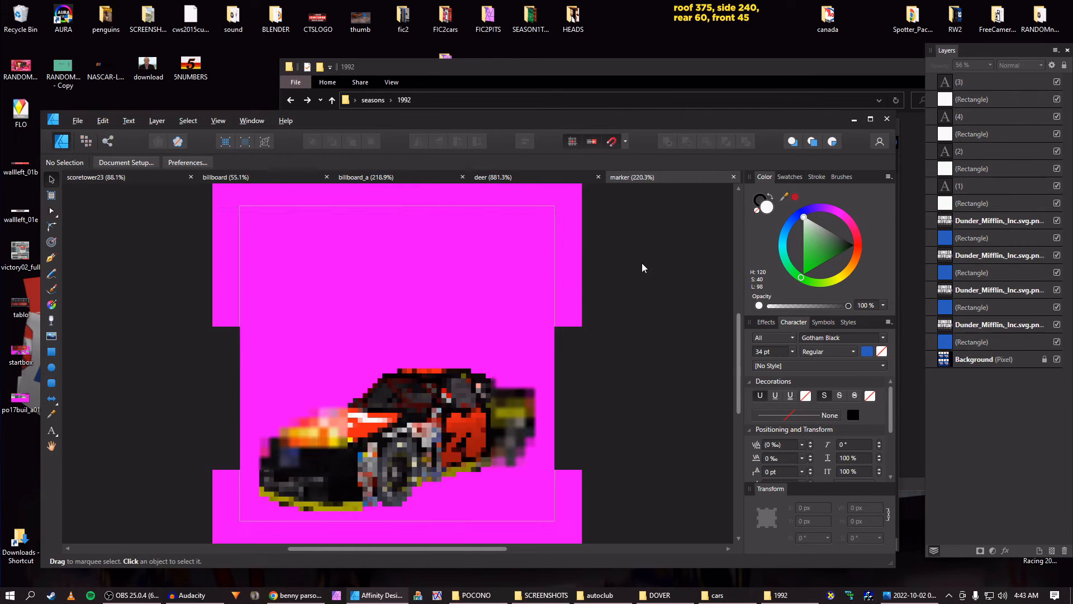
Export the deer texture to the Desktop as a 64 x 64 px PNG and close its document
key(ctrl+alt+shift+s)
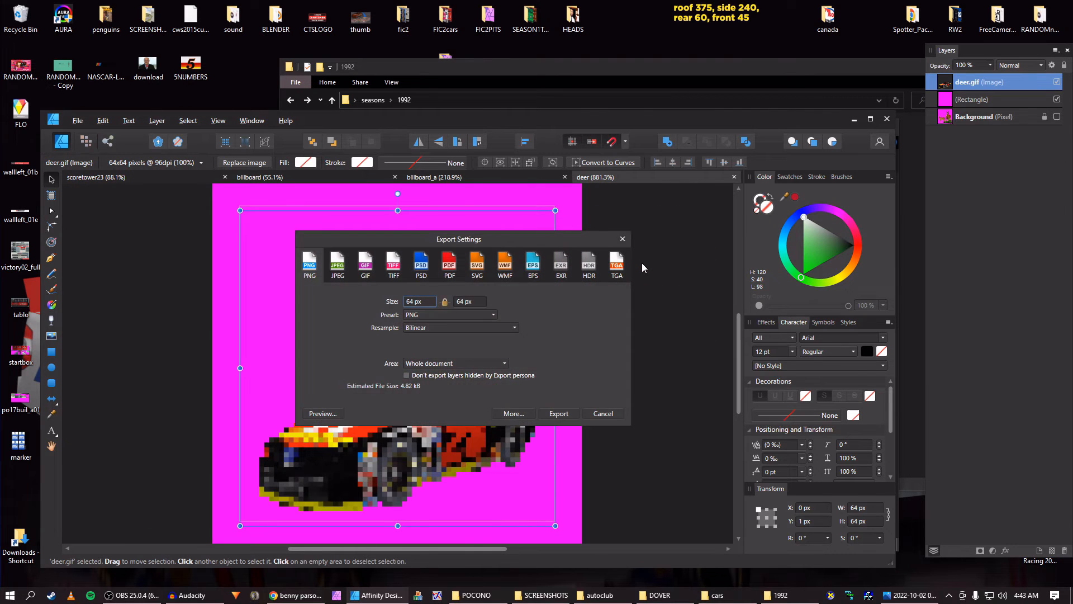
key(Return)
key(Return)
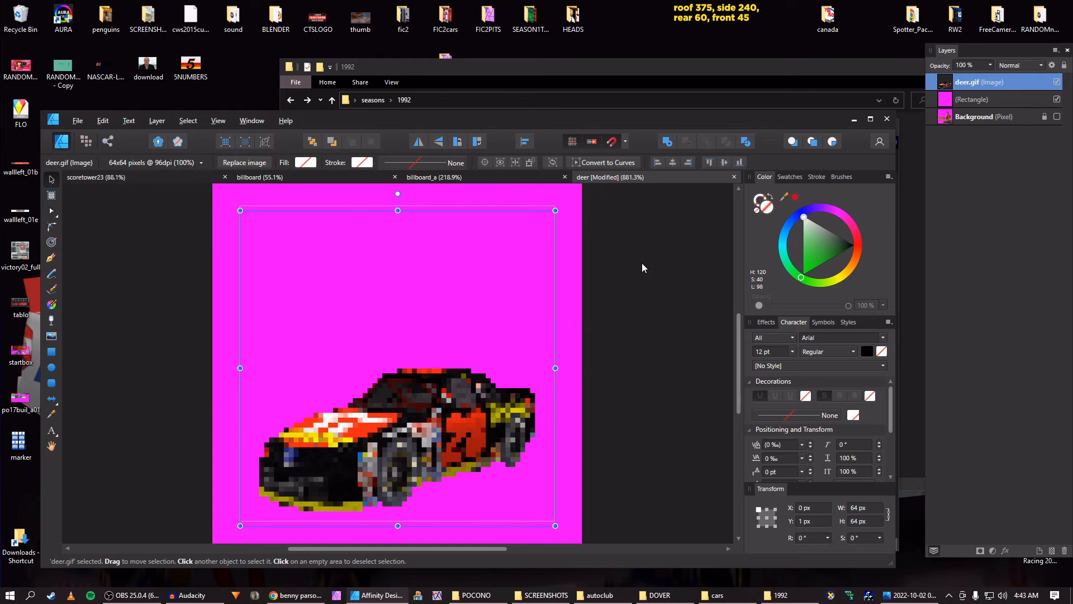
key(ctrl+w)
click(507, 353)
key(ctrl+w)
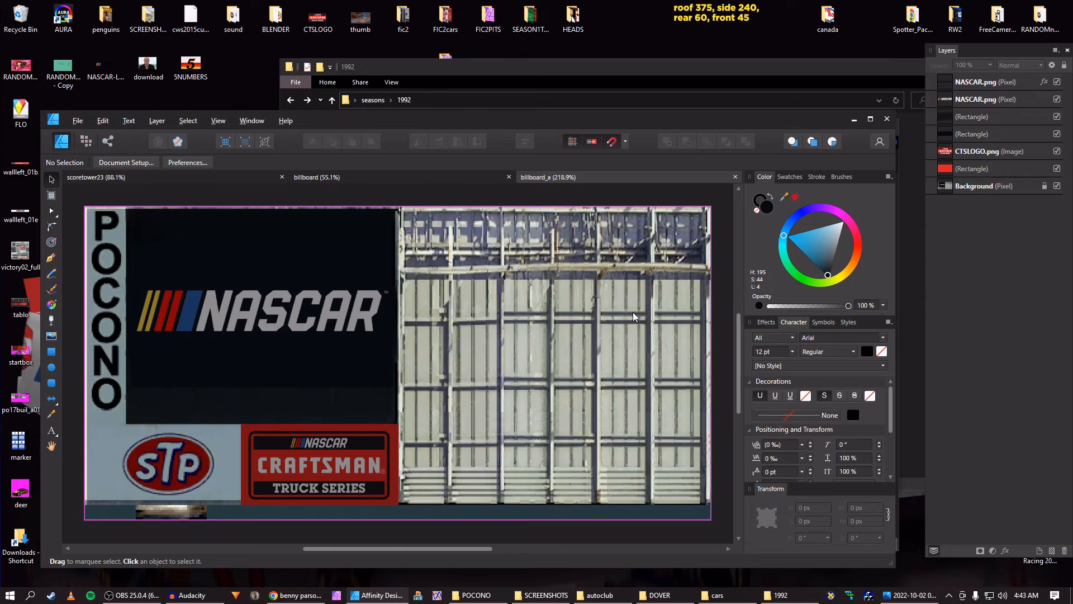
Export the billboard_a texture to the Desktop as a PNG and close its document
key(ctrl+alt+shift+s)
key(Return)
key(Return)
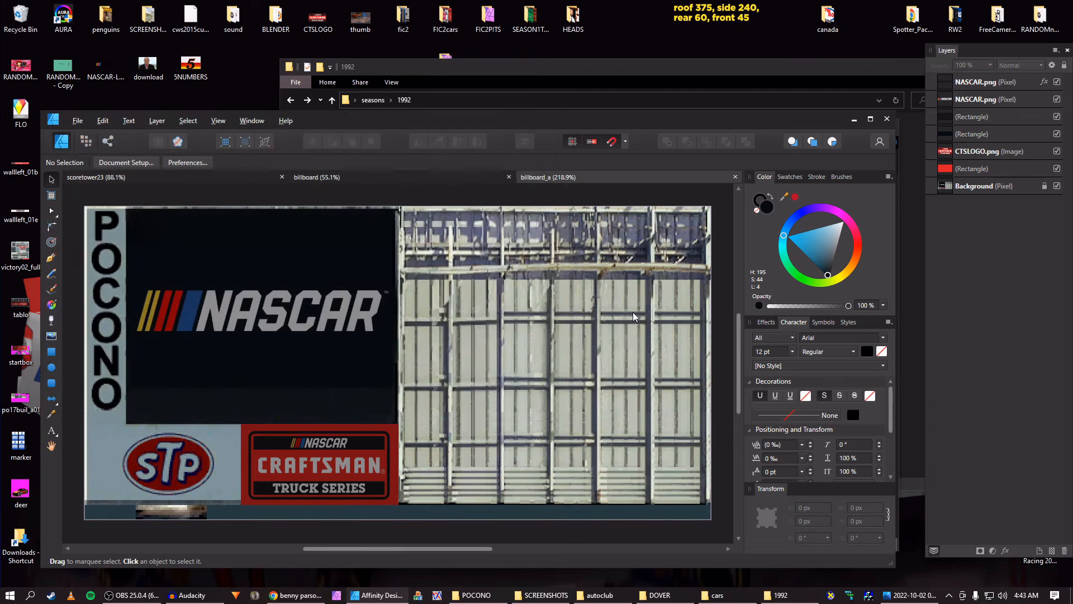
key(ctrl+w)
Export the billboard texture to the Desktop as a PNG and close its document
key(ctrl+alt+shift+s)
key(Return)
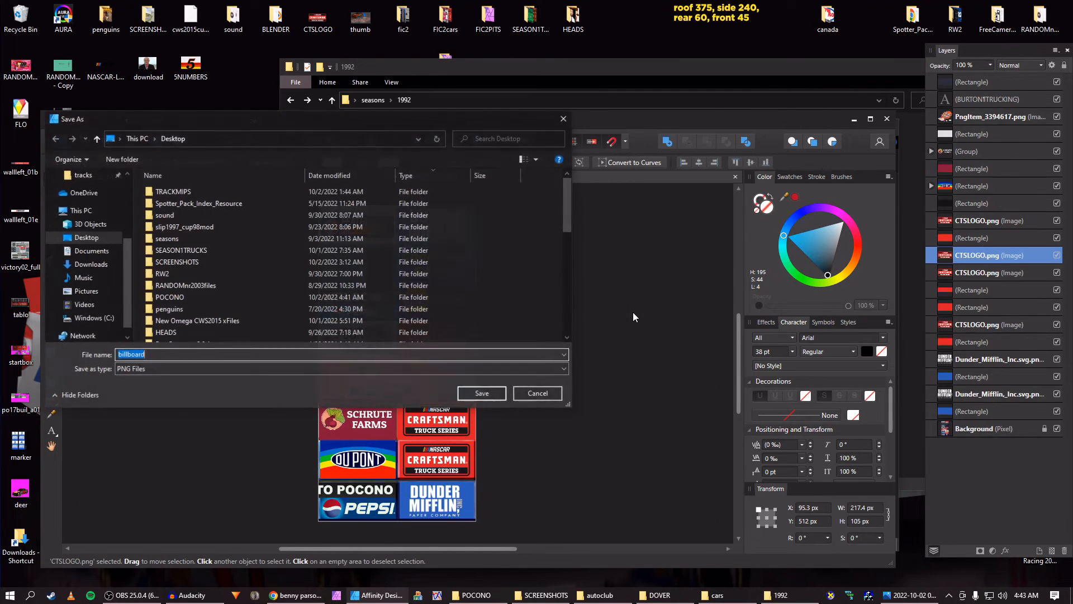
key(Return)
key(ctrl+w)
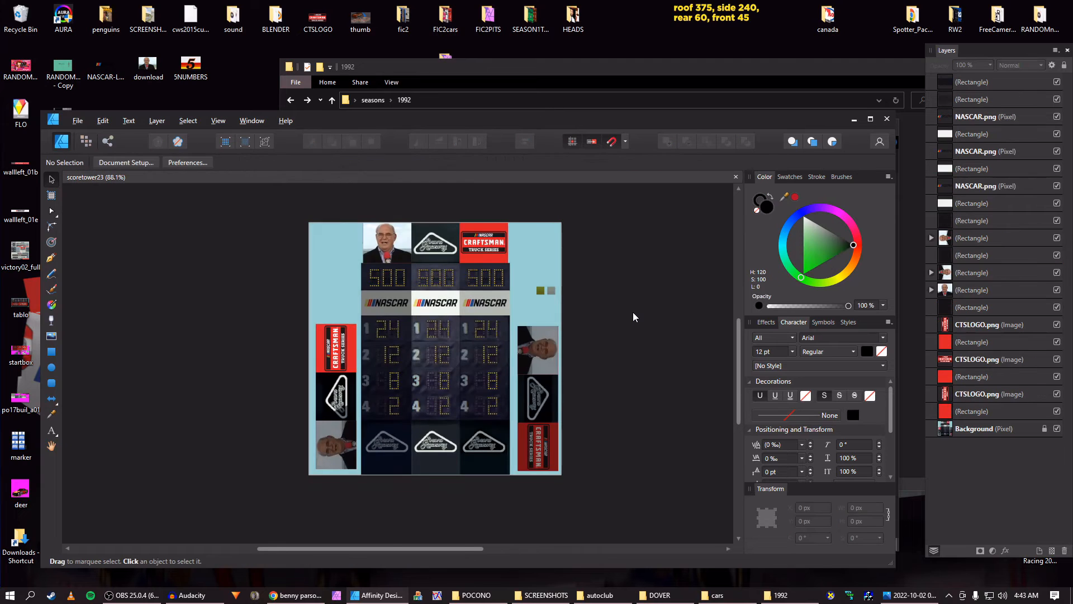
Export the scoretower23 texture to the Desktop as a PNG and close its document
key(ctrl+alt+shift+s)
key(Return)
key(Return)
key(ctrl+w)
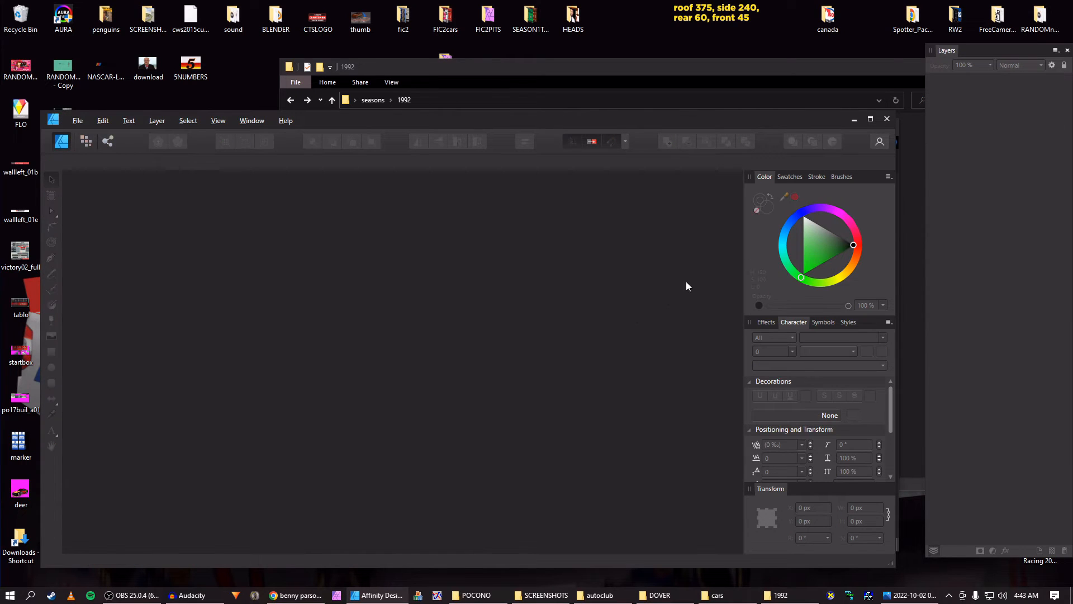
Close Affinity Designer and the 1992 and POCONO folder windows to clear the Desktop
click(890, 118)
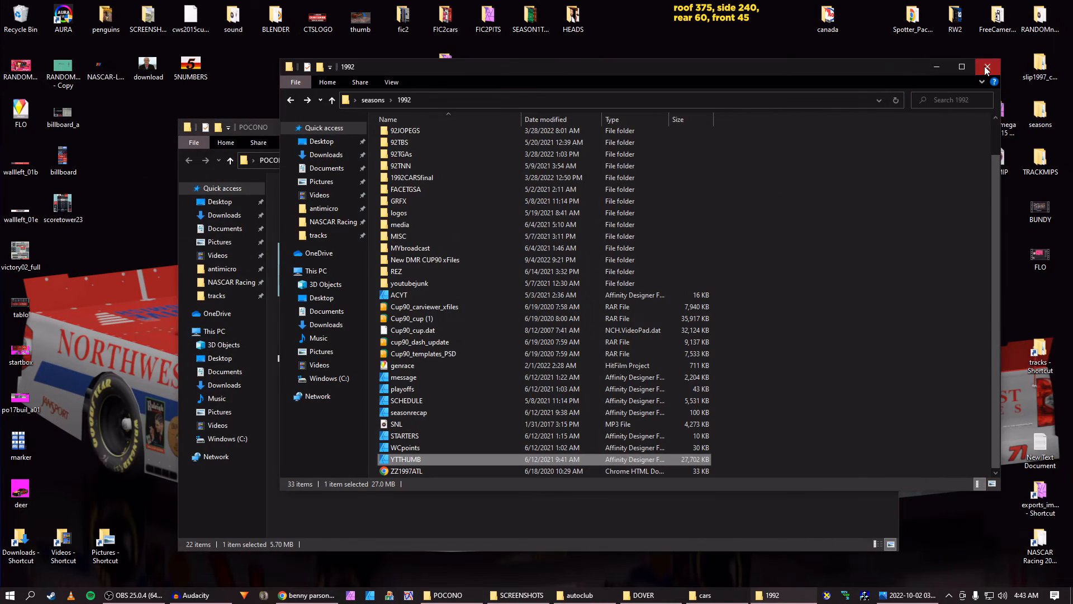
click(988, 68)
click(883, 132)
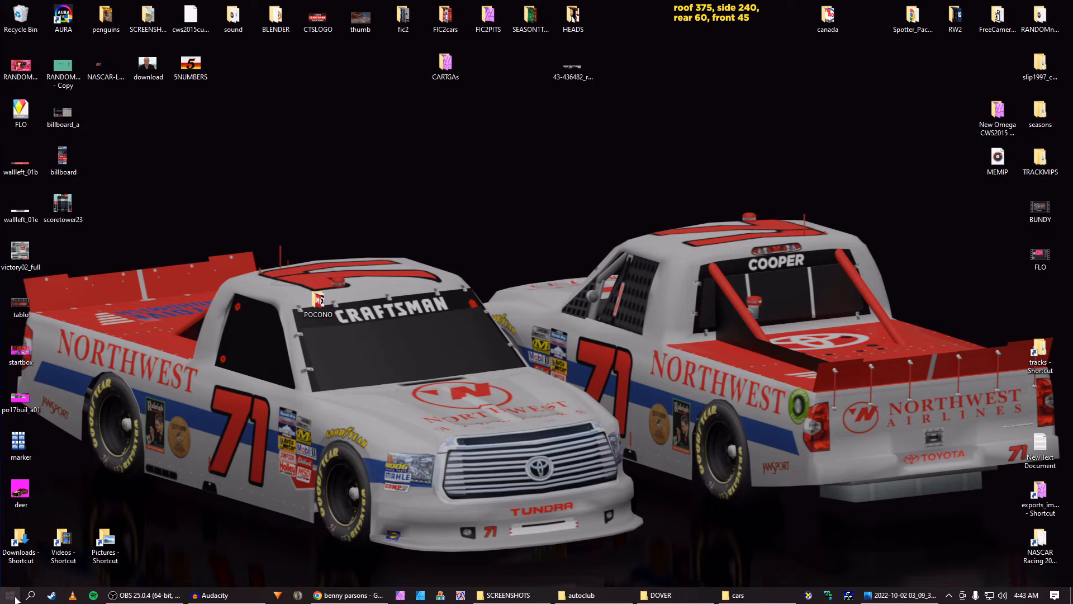
Open the wallleft_01b PNG from the Desktop in Paint and save it there as a BMP
click(11, 595)
click(259, 347)
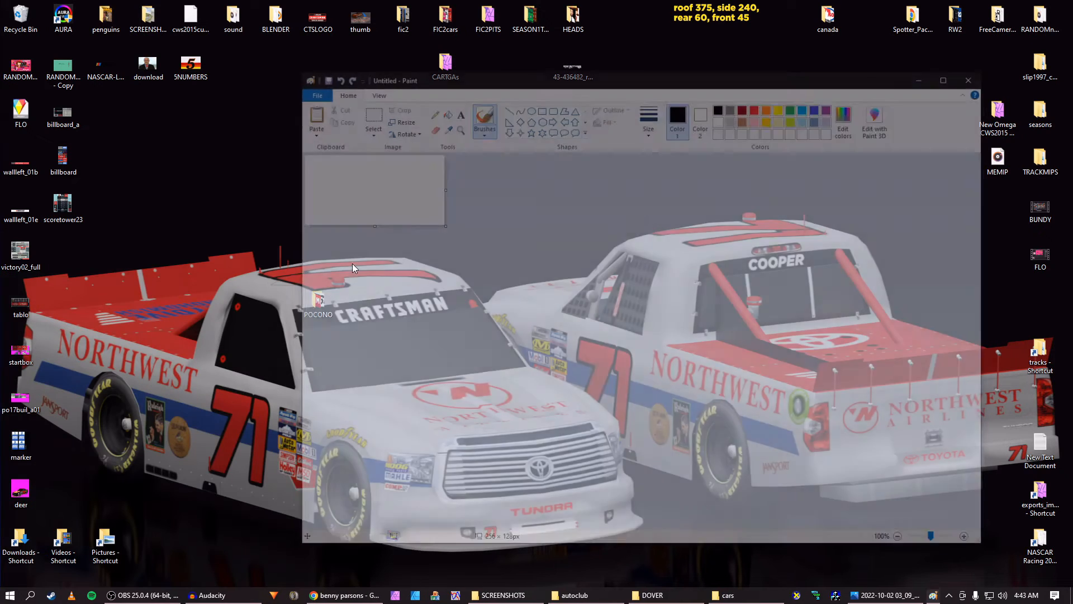
drag(16, 168, 336, 132)
click(312, 93)
mouse_move(335, 179)
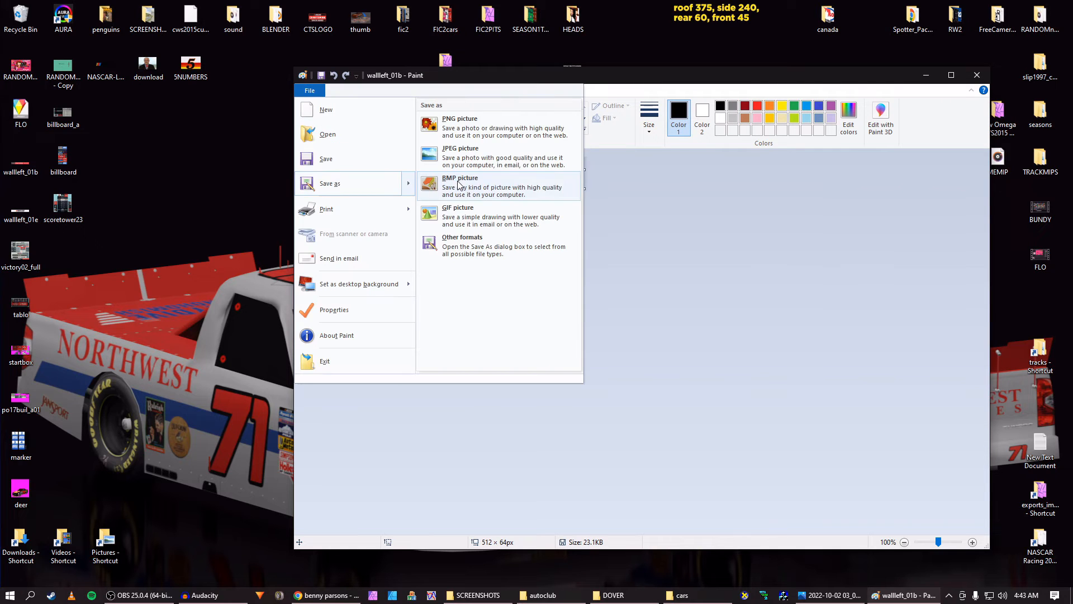
click(428, 176)
key(Return)
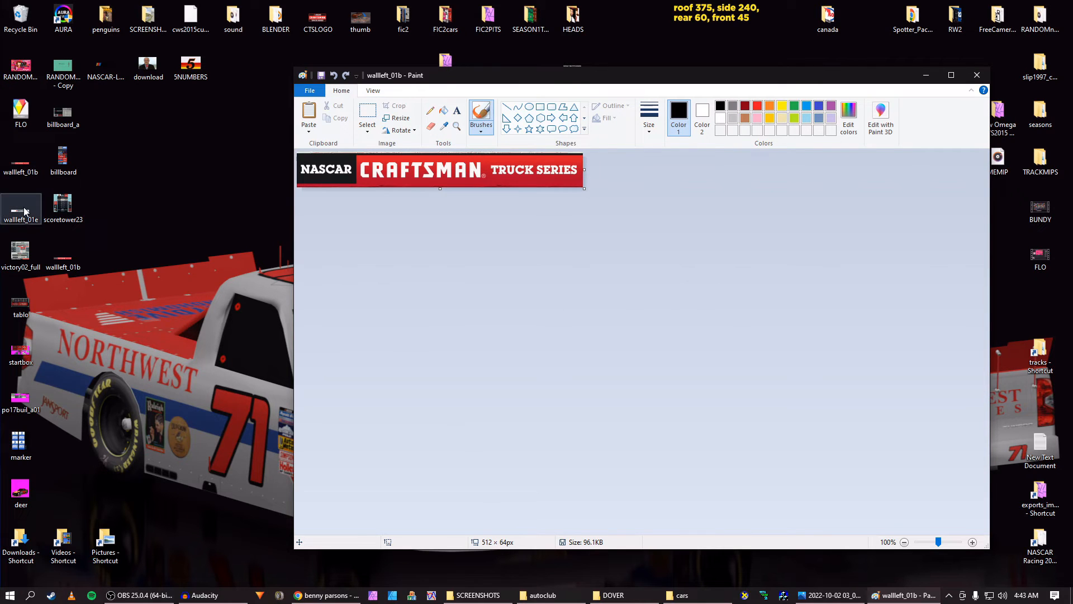
Load the wallleft_01e PNG into Paint and save it to the Desktop as a BMP
drag(23, 211, 354, 147)
click(312, 93)
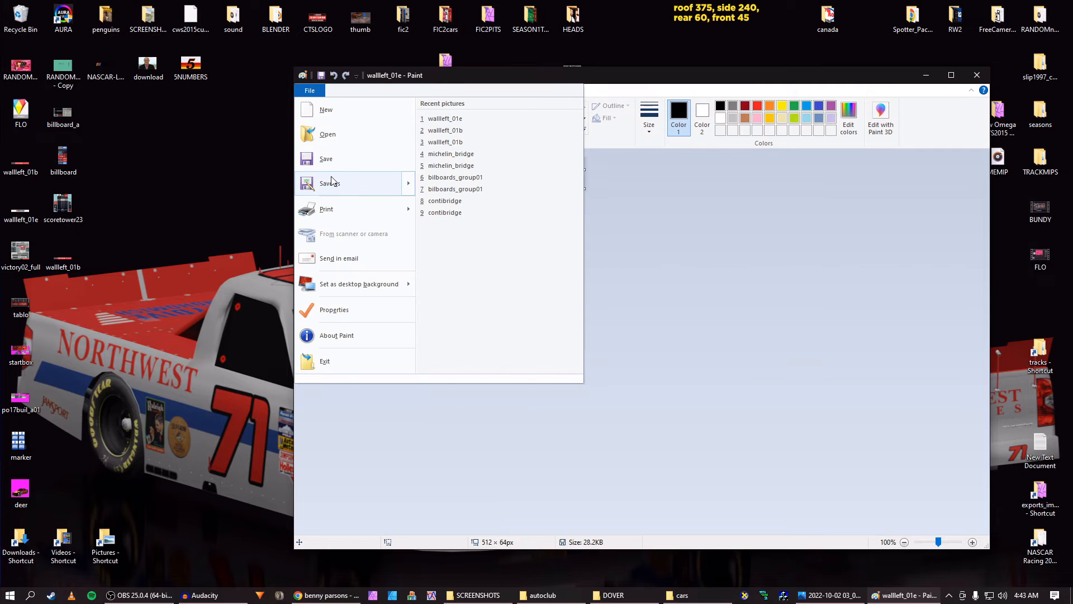
mouse_move(335, 179)
click(428, 177)
key(Return)
Load the victory02_full PNG into Paint and save it to the Desktop as a BMP
drag(26, 246, 305, 204)
click(310, 91)
mouse_move(354, 183)
click(442, 184)
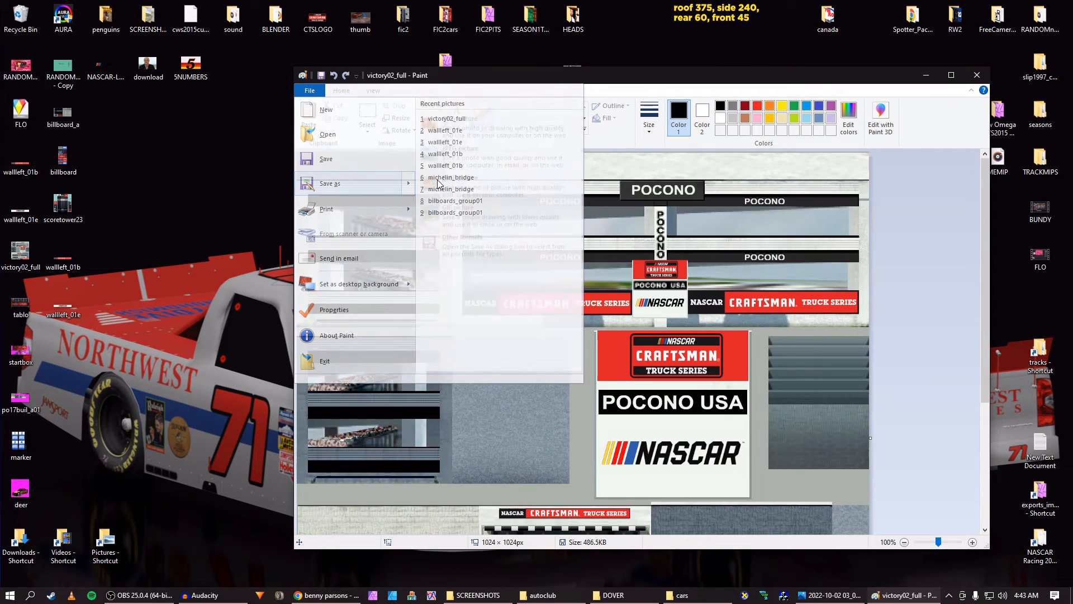
key(Return)
Load the tablo PNG into Paint and save it to the Desktop as a BMP
mouse_move(20, 311)
mouse_down()
mouse_move(118, 311)
mouse_move(343, 131)
mouse_up()
click(309, 91)
mouse_move(335, 182)
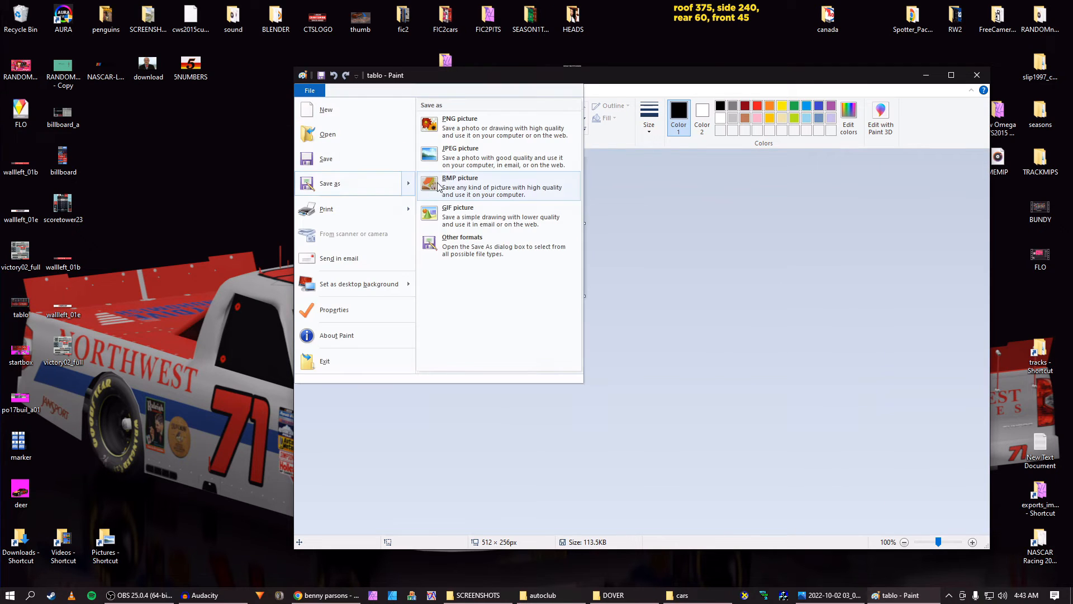
click(442, 181)
key(Return)
Load the startbox PNG into Paint and save it to the Desktop as a BMP
drag(21, 351, 334, 115)
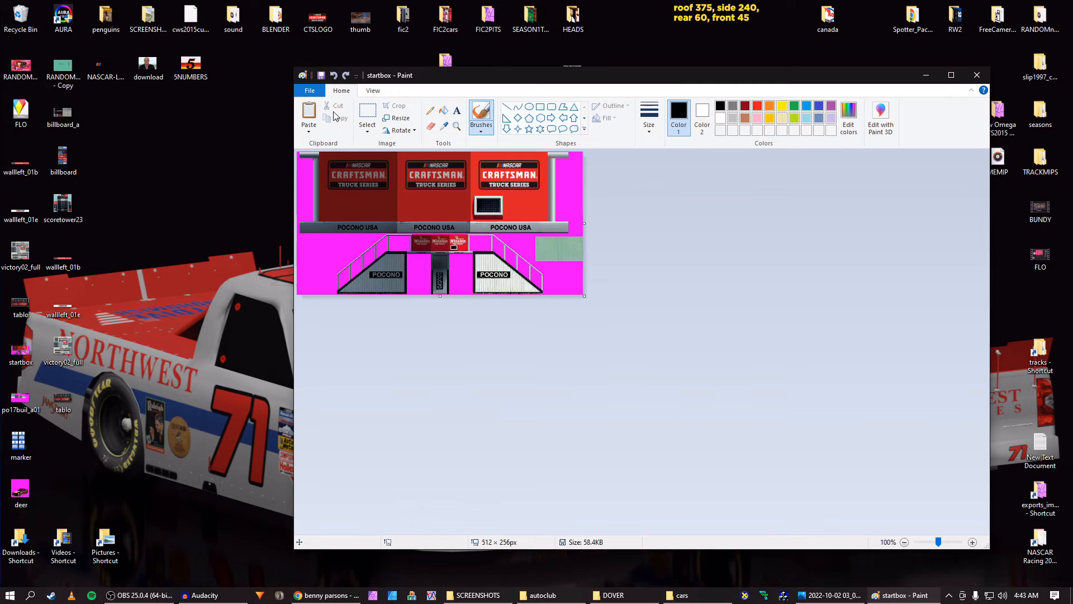
click(309, 90)
mouse_move(336, 183)
click(448, 245)
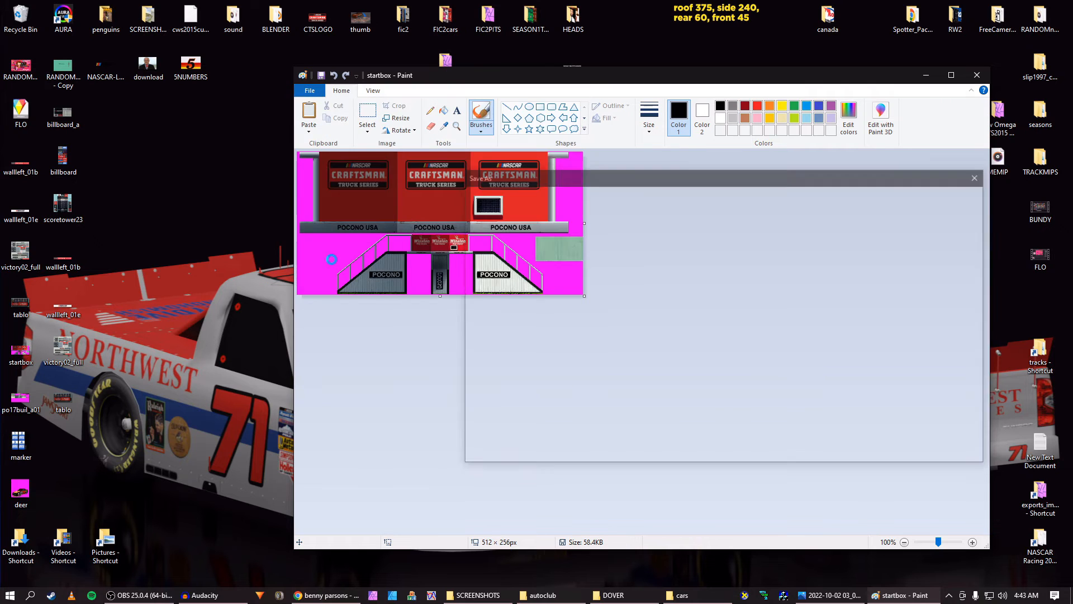
key(Return)
Load the po17buil_a01 PNG into Paint and save it to the Desktop as a BMP
mouse_move(21, 399)
mouse_down()
mouse_move(360, 241)
mouse_move(330, 105)
mouse_up()
click(309, 90)
mouse_move(335, 180)
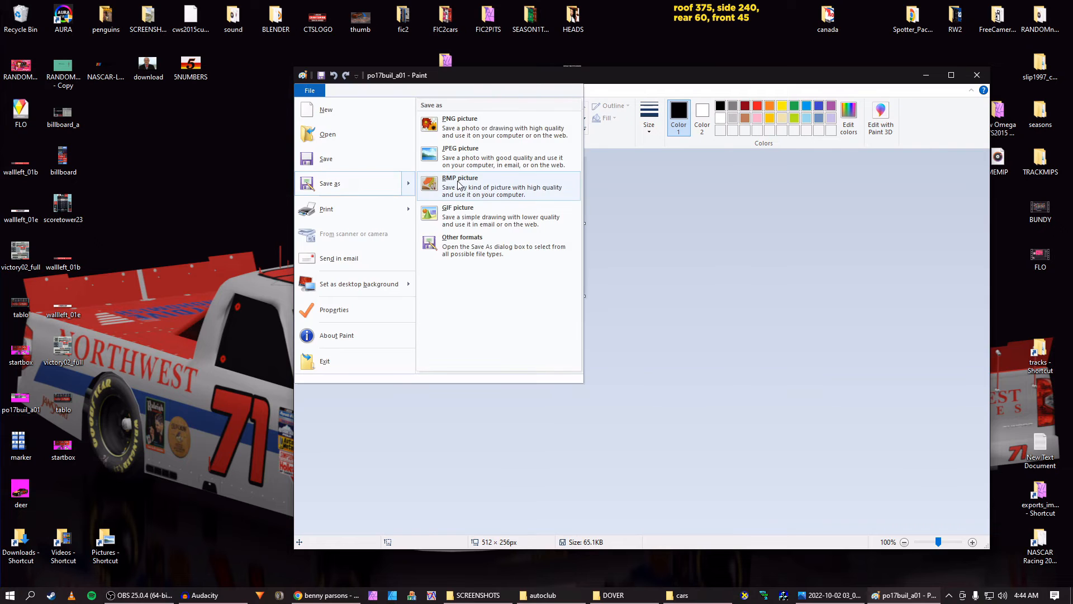
click(447, 180)
key(Return)
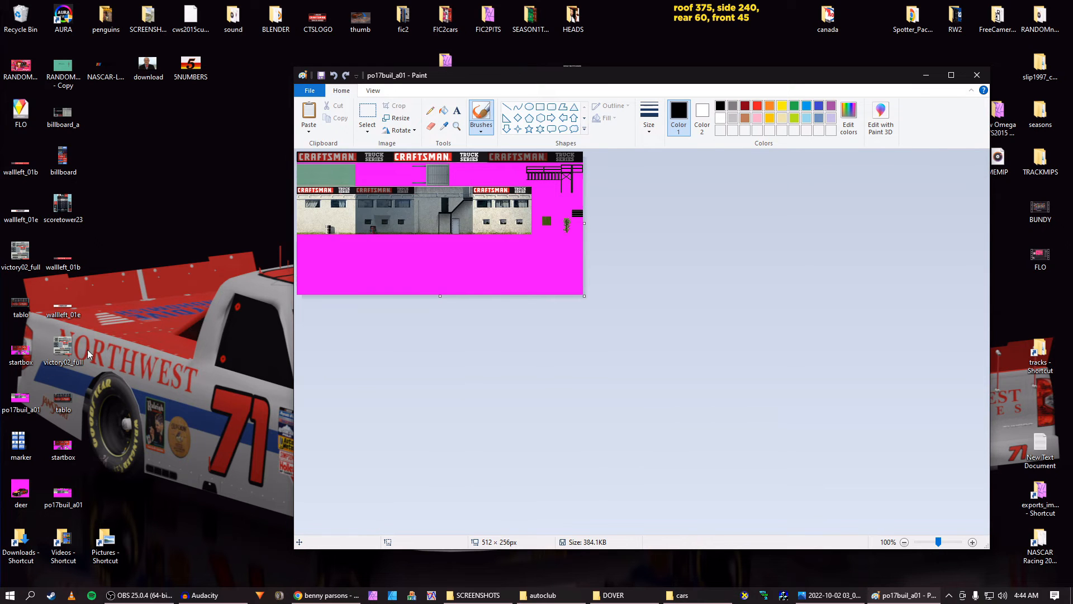
Load the marker PNG into Paint and save it to the Desktop as a BMP
mouse_move(21, 441)
mouse_down()
mouse_move(343, 297)
mouse_move(328, 97)
mouse_up()
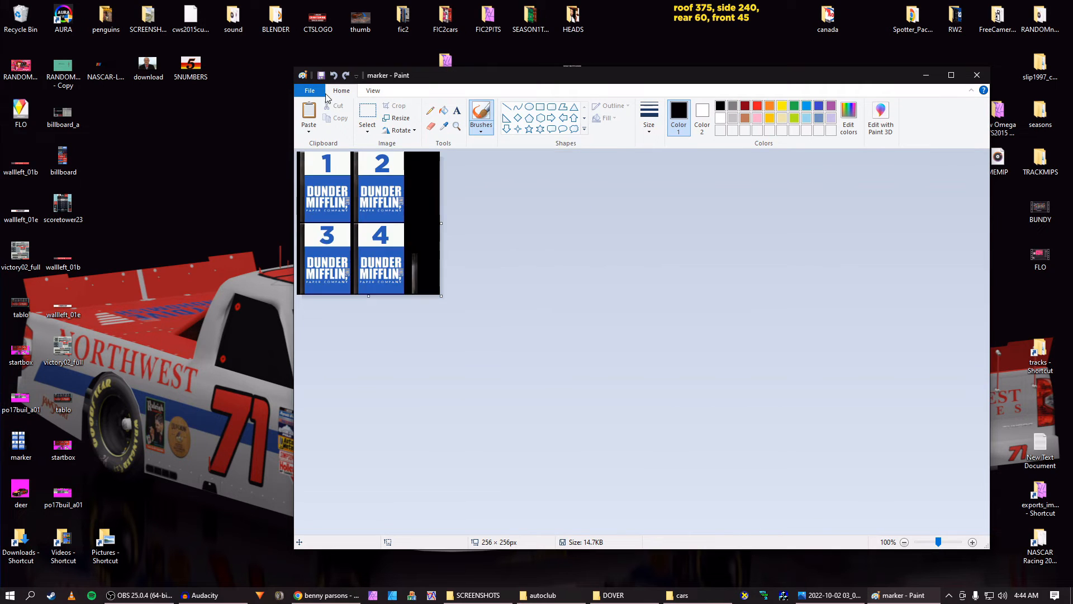
click(317, 91)
mouse_move(397, 183)
click(447, 182)
key(Return)
Load the deer PNG into Paint and save it to the Desktop as a BMP
drag(20, 487, 361, 240)
click(315, 97)
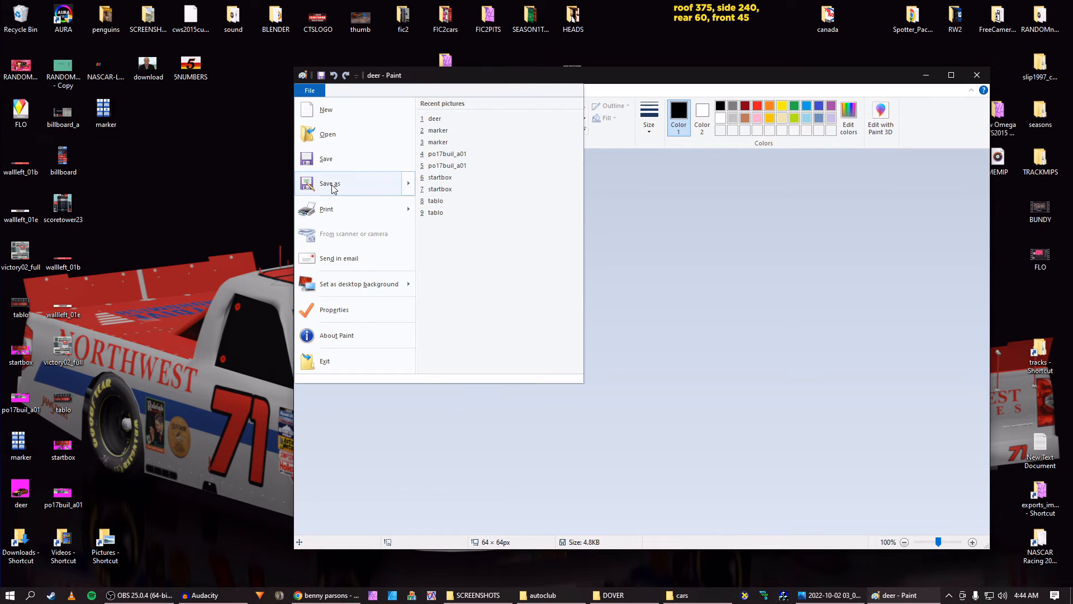
mouse_move(331, 249)
click(447, 180)
key(Return)
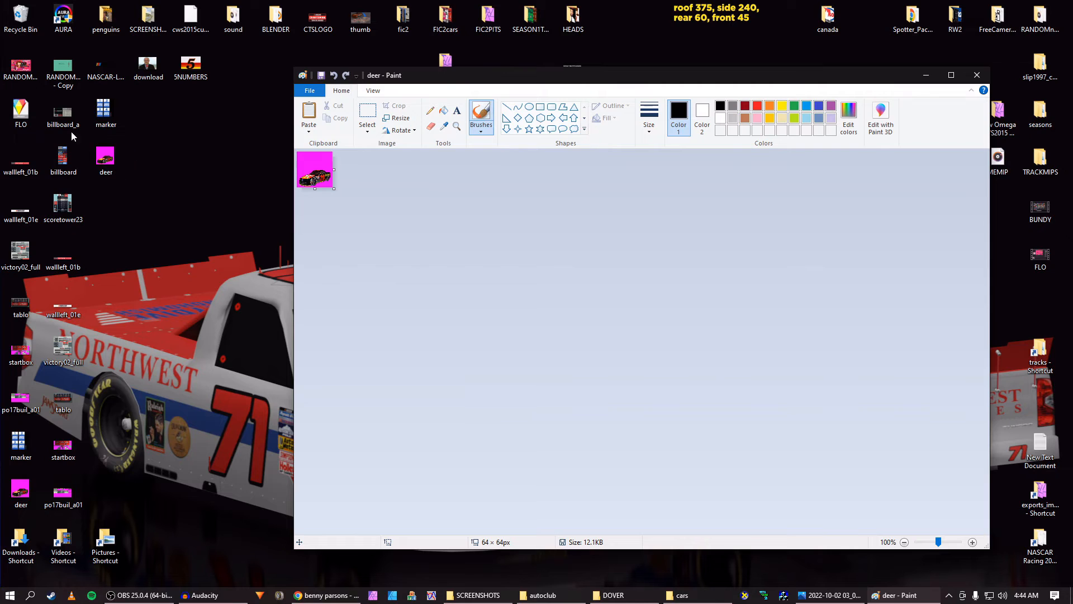
Load the billboard_a PNG into Paint and save it to the Desktop as a BMP
mouse_move(71, 132)
mouse_down()
mouse_move(195, 224)
mouse_move(360, 240)
mouse_up()
click(309, 90)
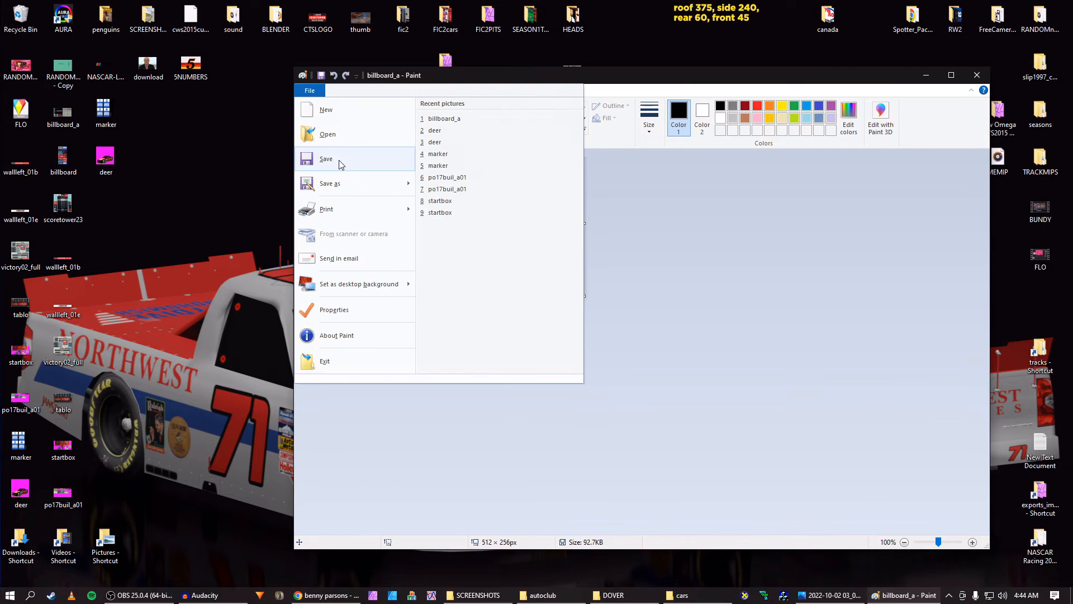
mouse_move(342, 184)
click(448, 180)
key(Return)
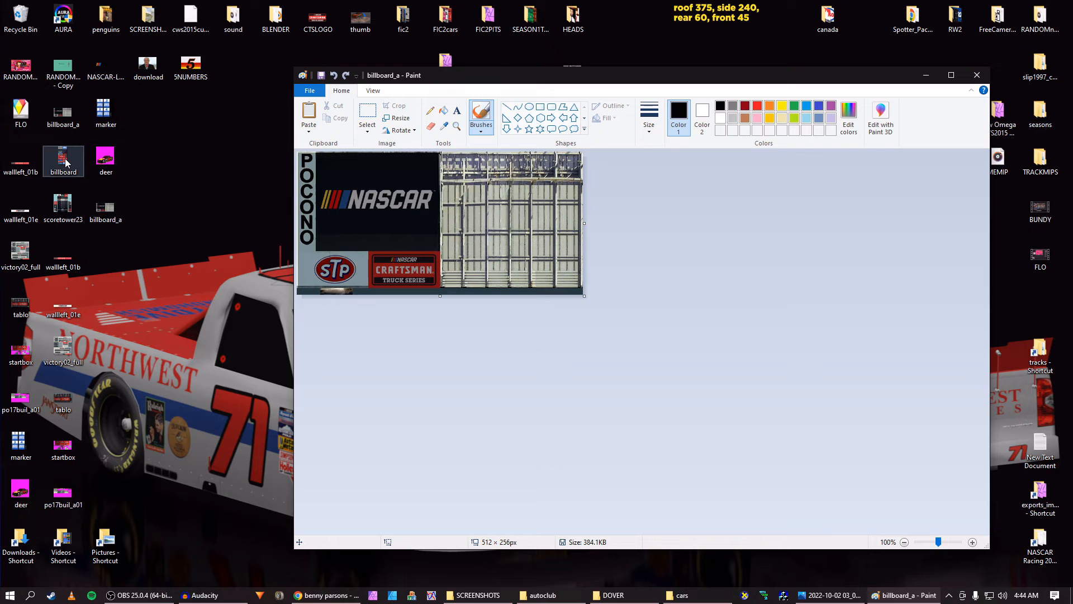
Load the billboard PNG into Paint and save it to the Desktop as a BMP
mouse_move(65, 162)
mouse_down()
mouse_move(90, 179)
mouse_move(385, 242)
mouse_up()
click(309, 90)
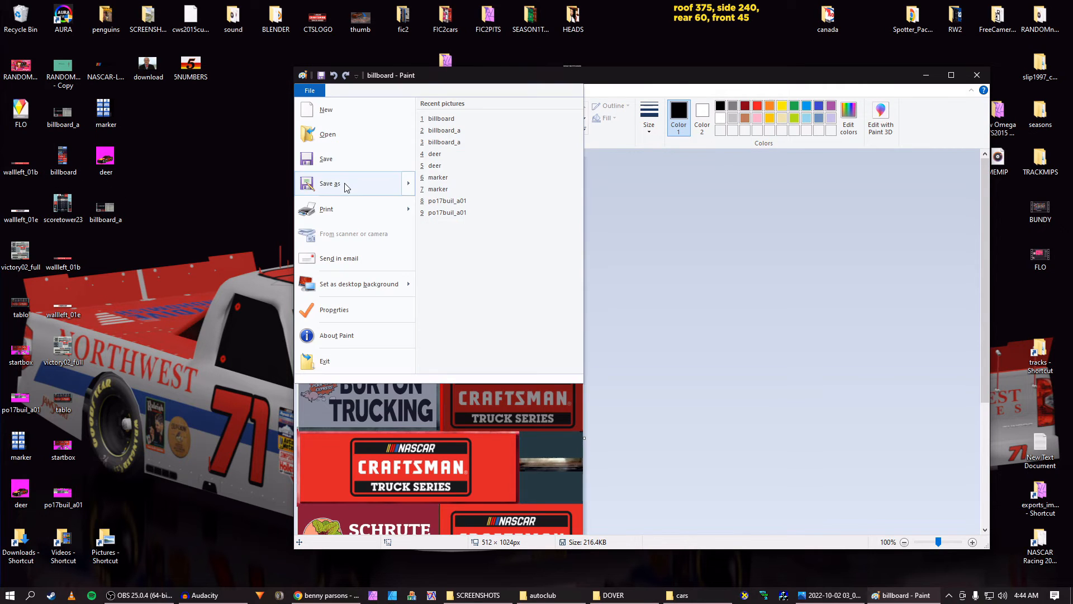
mouse_move(345, 185)
click(448, 180)
key(Return)
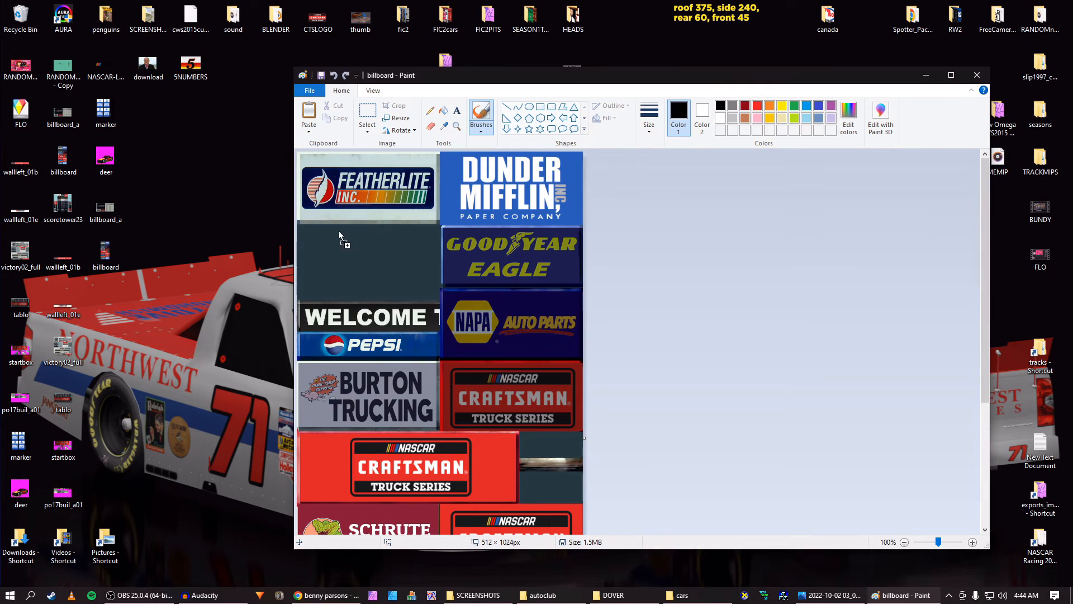
Load the scoretower23 PNG into Paint, save it to the Desktop as a BMP, and close Paint
drag(340, 238, 340, 239)
click(309, 91)
mouse_move(348, 183)
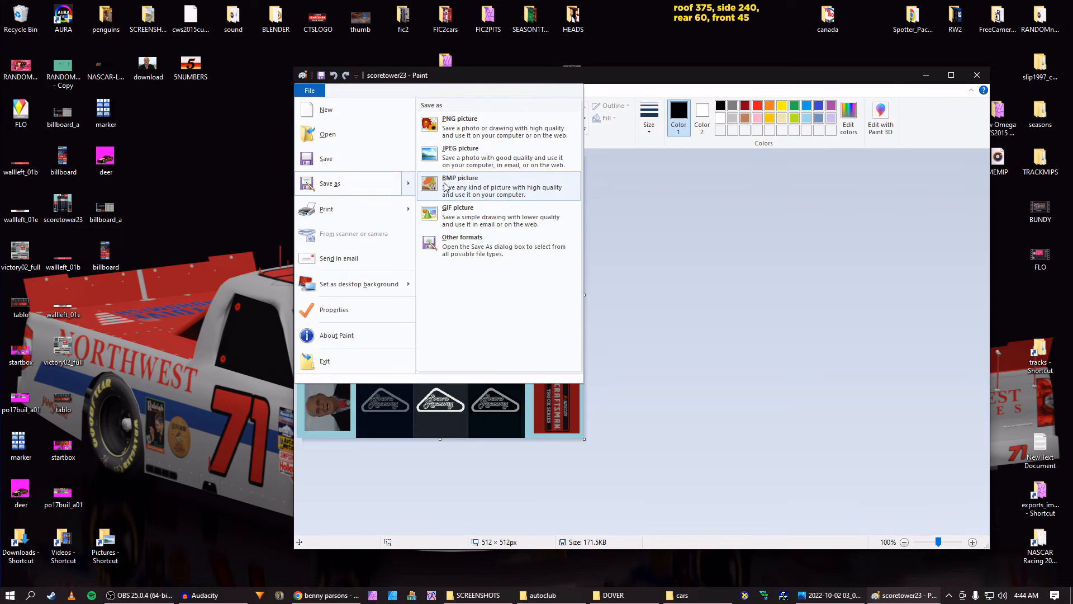
click(446, 186)
key(Return)
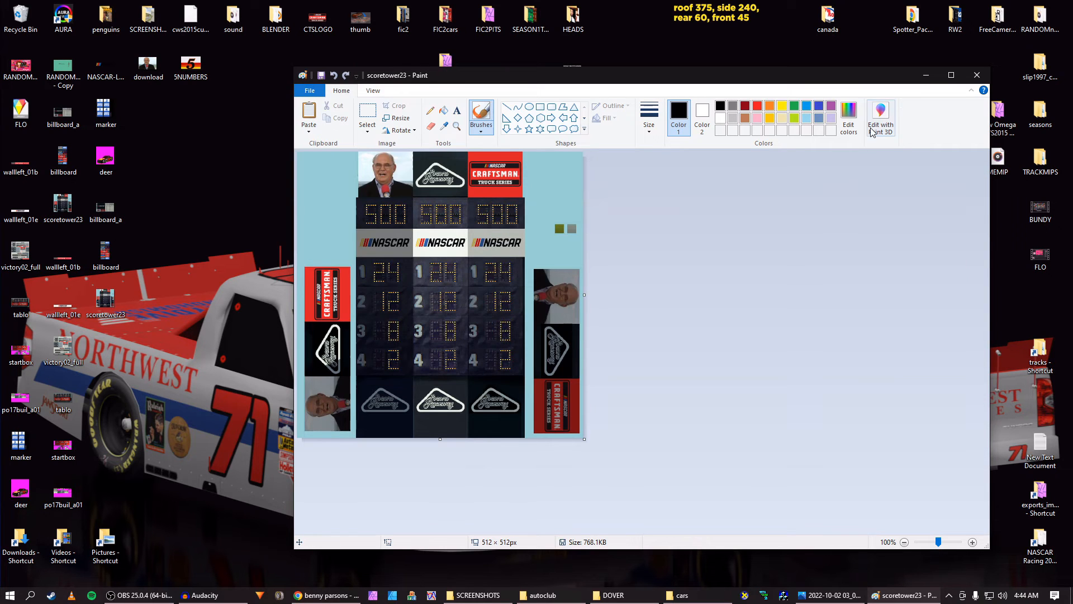
click(974, 76)
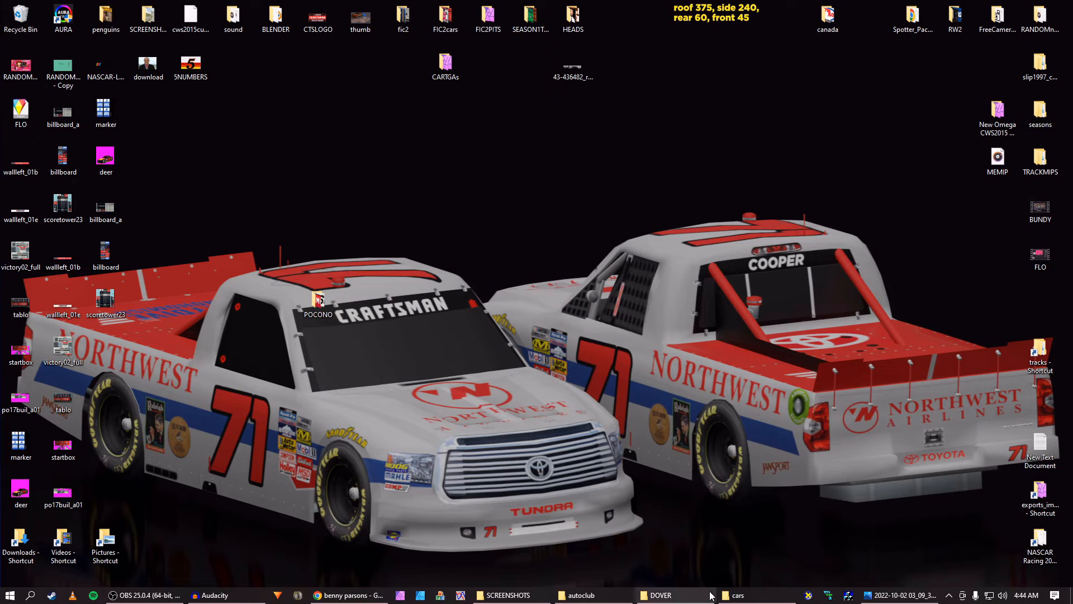
Open WinMip 2 and arrange it alongside the mips Google Sheet that lists the Pocono texture settings
click(828, 595)
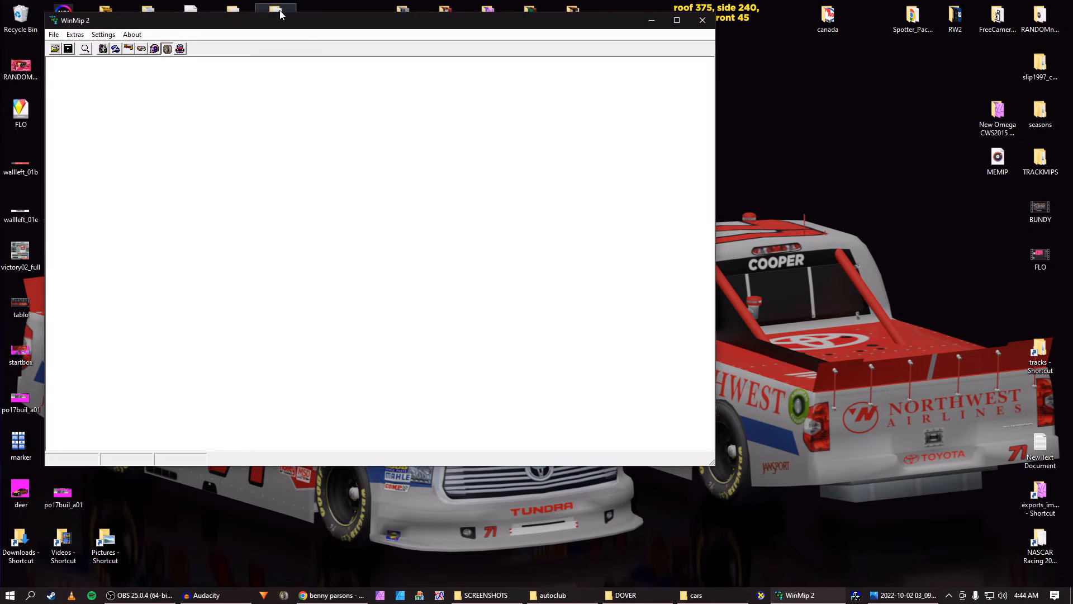
drag(281, 14, 470, 58)
click(331, 595)
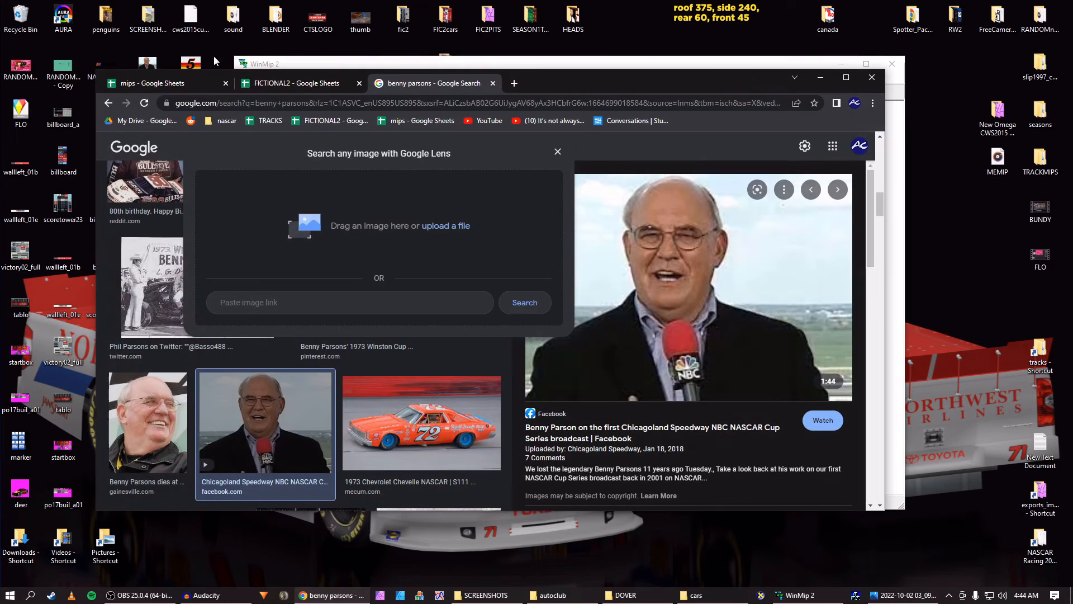
click(154, 83)
drag(523, 89, 450, 190)
click(432, 75)
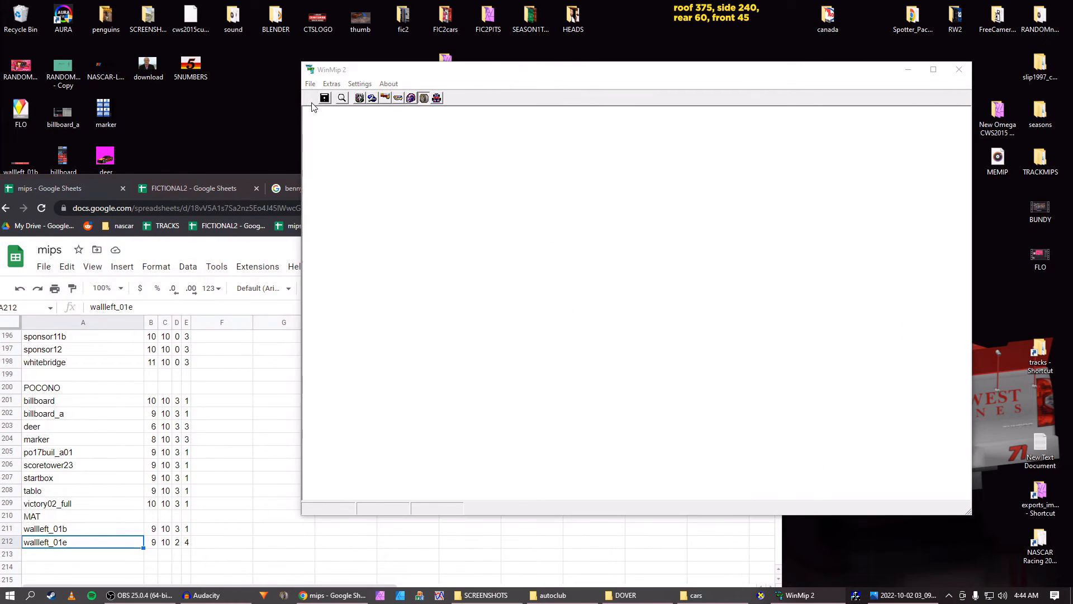
Load the wallleft_01e BMP from the Desktop into WinMip 2 and switch its file format to mip
click(324, 98)
scroll(328, 237, down, 5)
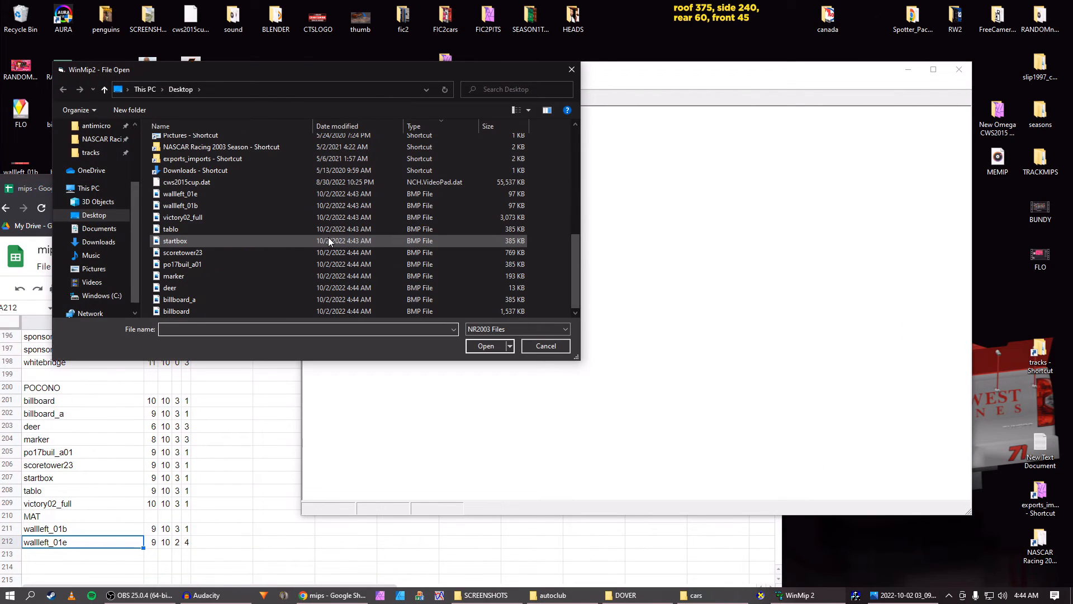
click(229, 194)
click(477, 347)
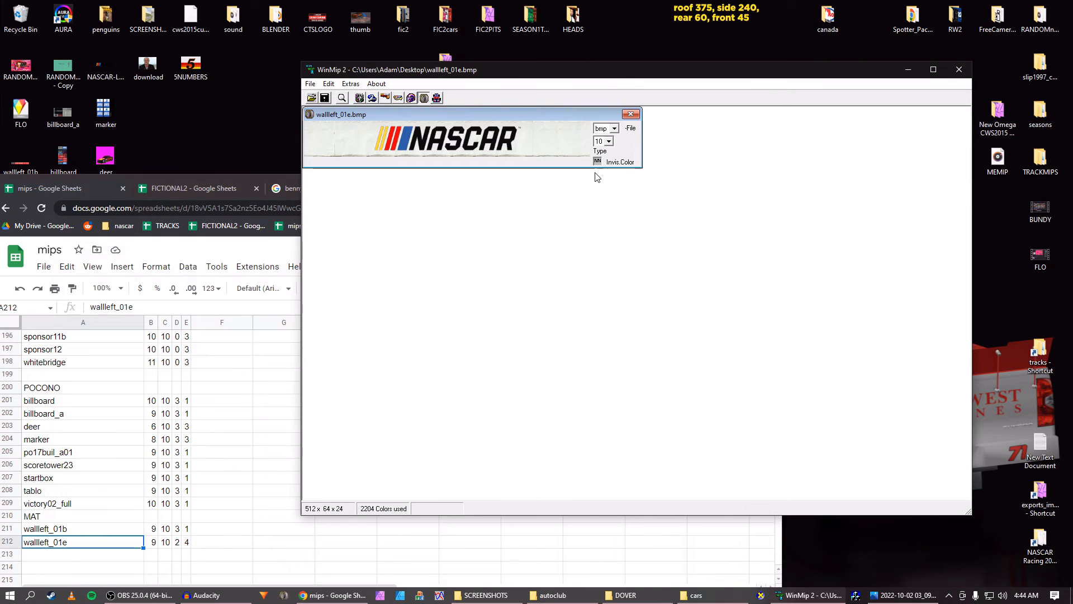
click(614, 128)
click(610, 153)
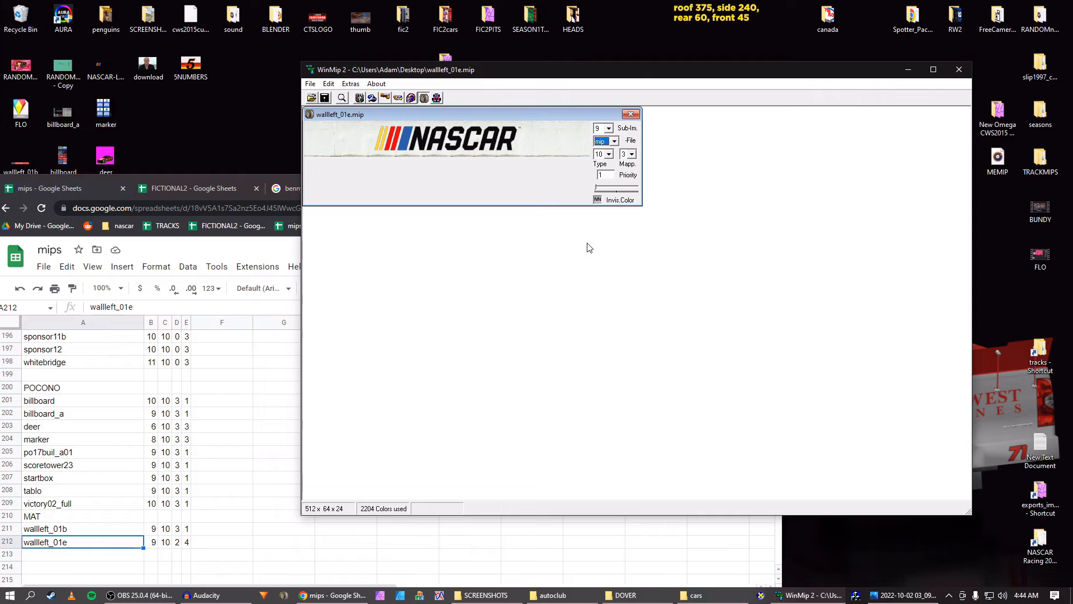
Set the wallleft_01e texture's mapping to 2 and priority to 4, then save it as a MIP and close it
click(632, 155)
click(633, 179)
click(324, 98)
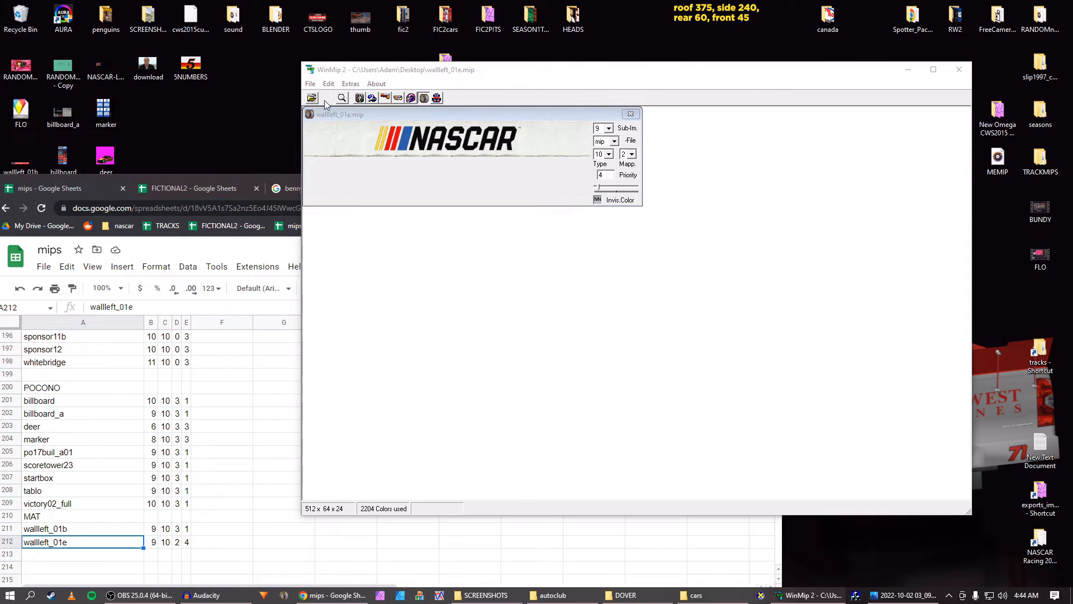
key(Return)
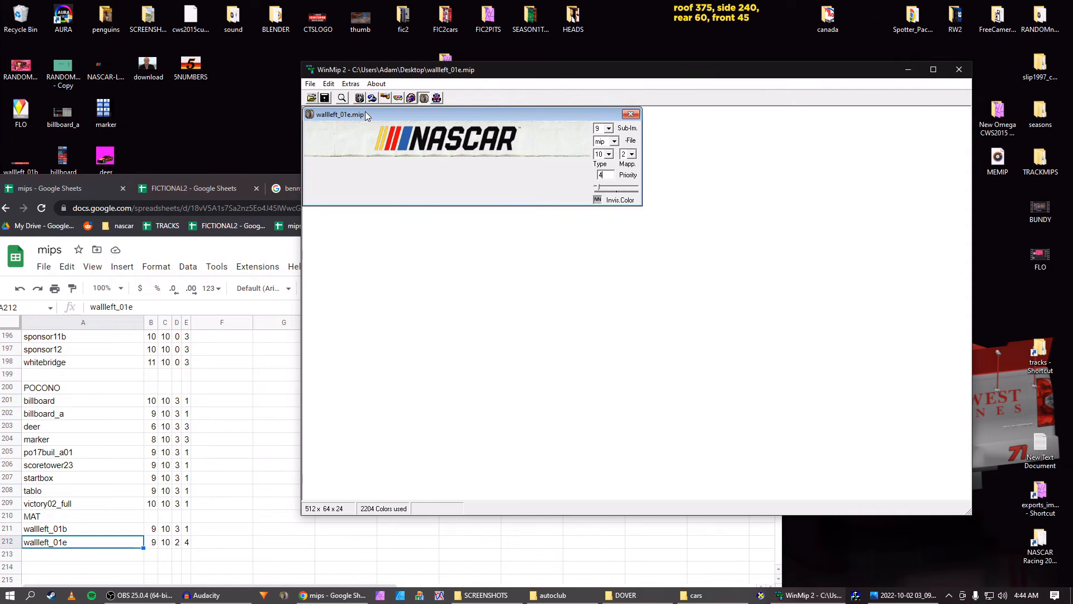
click(631, 114)
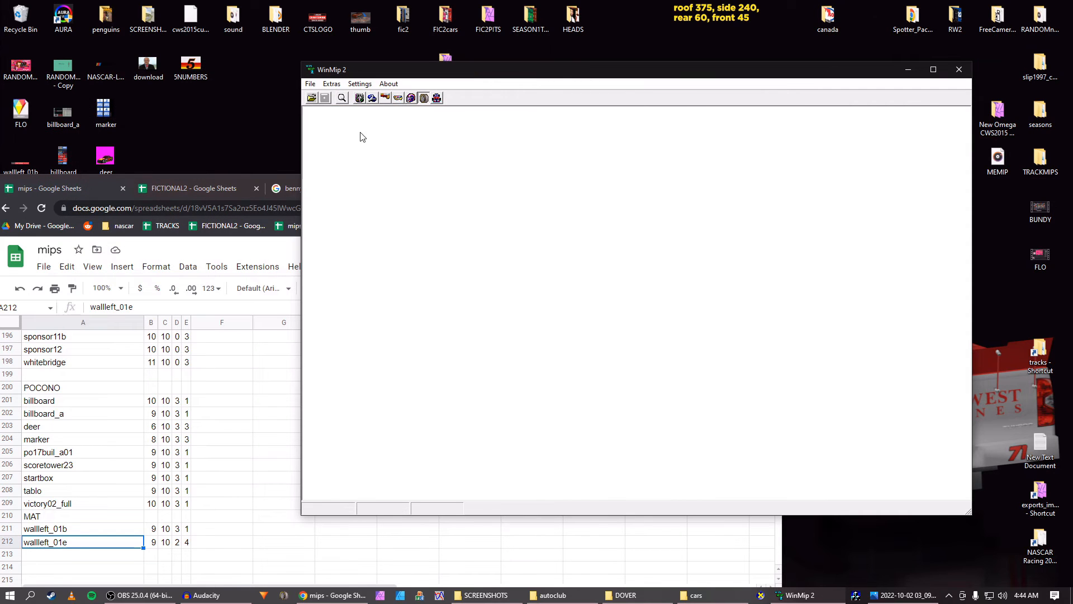
Convert the wallleft_01b BMP from the Desktop to mip format, save it with the default settings, and close it
click(311, 98)
scroll(391, 318, down, 2)
click(230, 247)
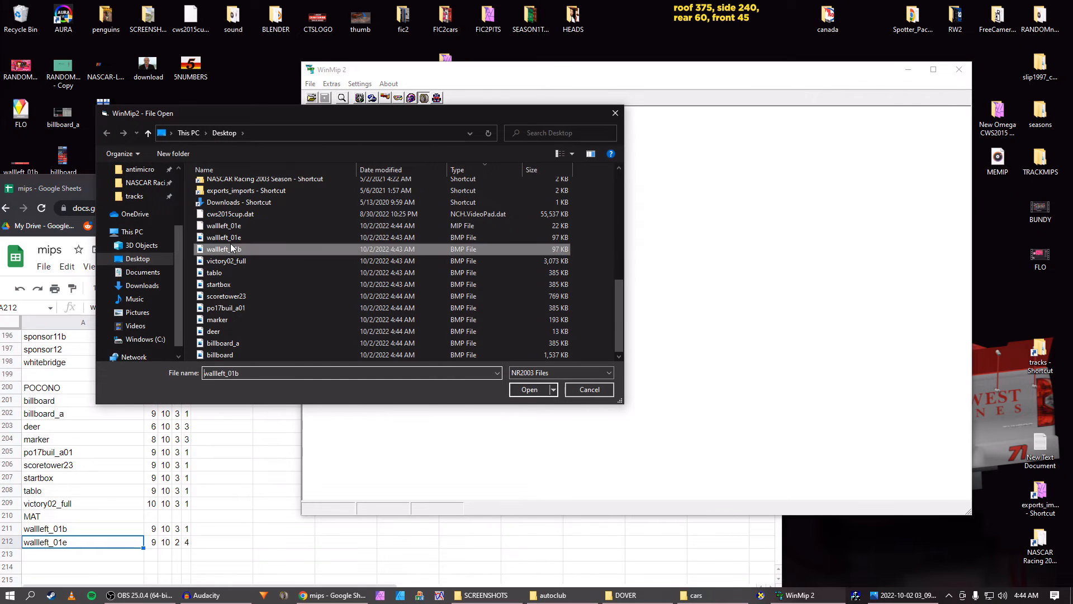
click(522, 389)
click(614, 128)
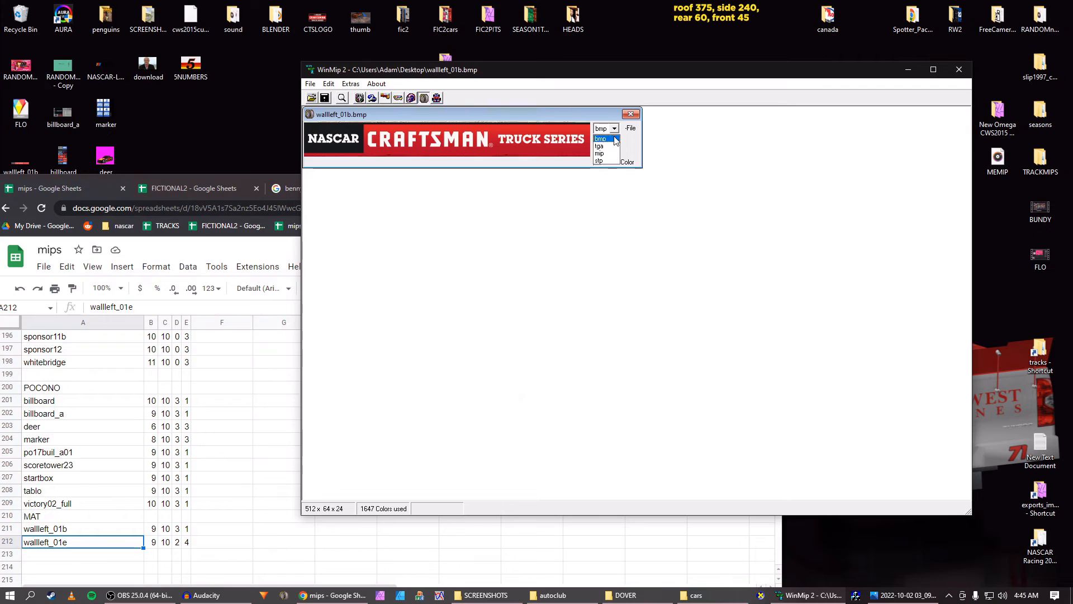
click(609, 155)
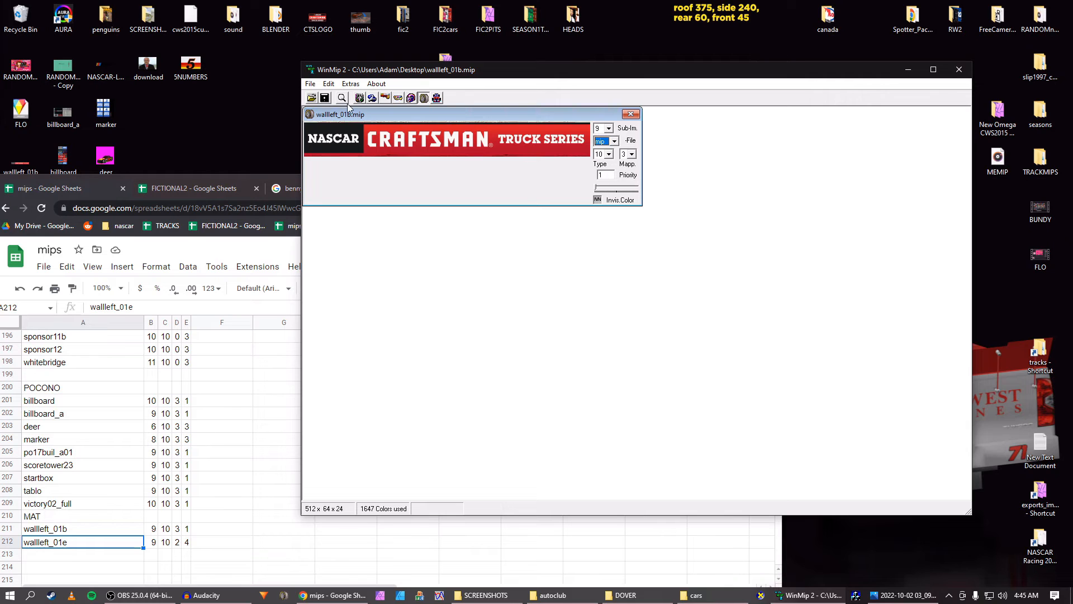
click(324, 98)
key(Return)
click(631, 114)
Convert the victory02_full BMP from the Desktop to mip format, save it with the default settings, and close it
click(311, 98)
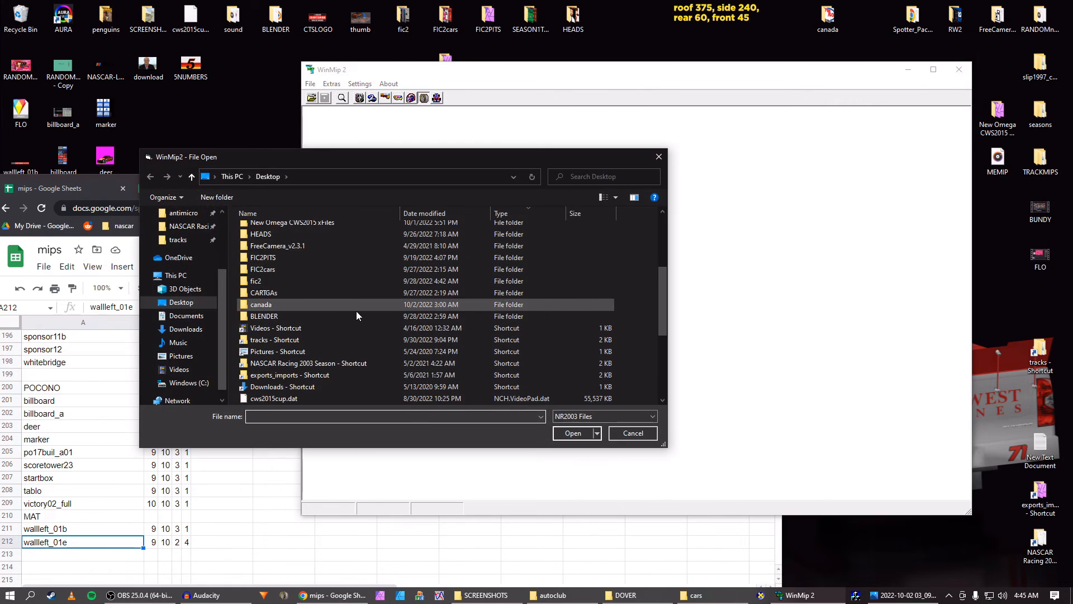
scroll(357, 311, down, 4)
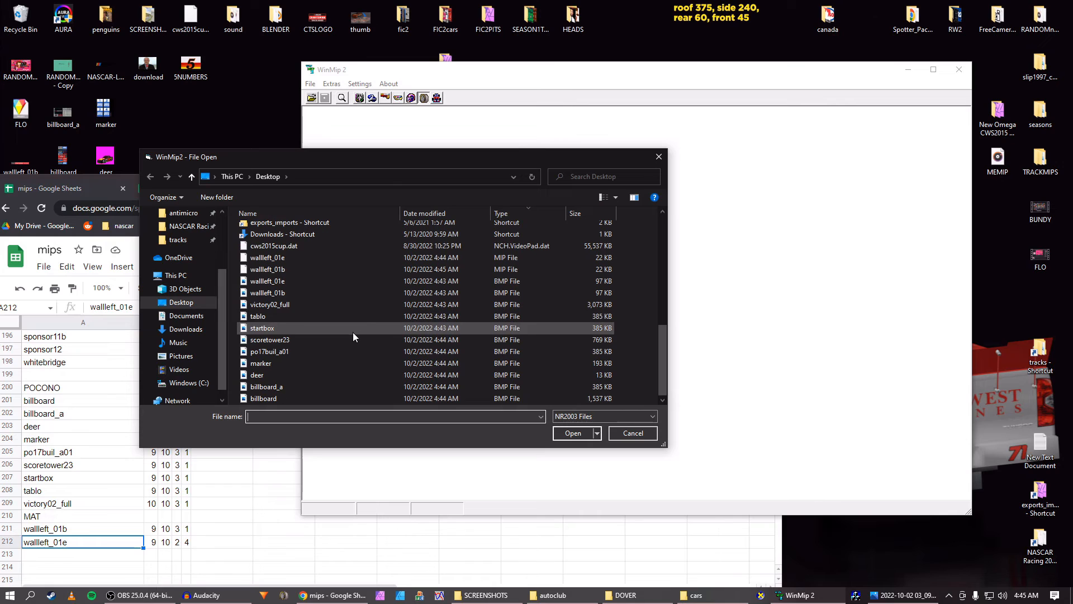
click(294, 304)
click(571, 433)
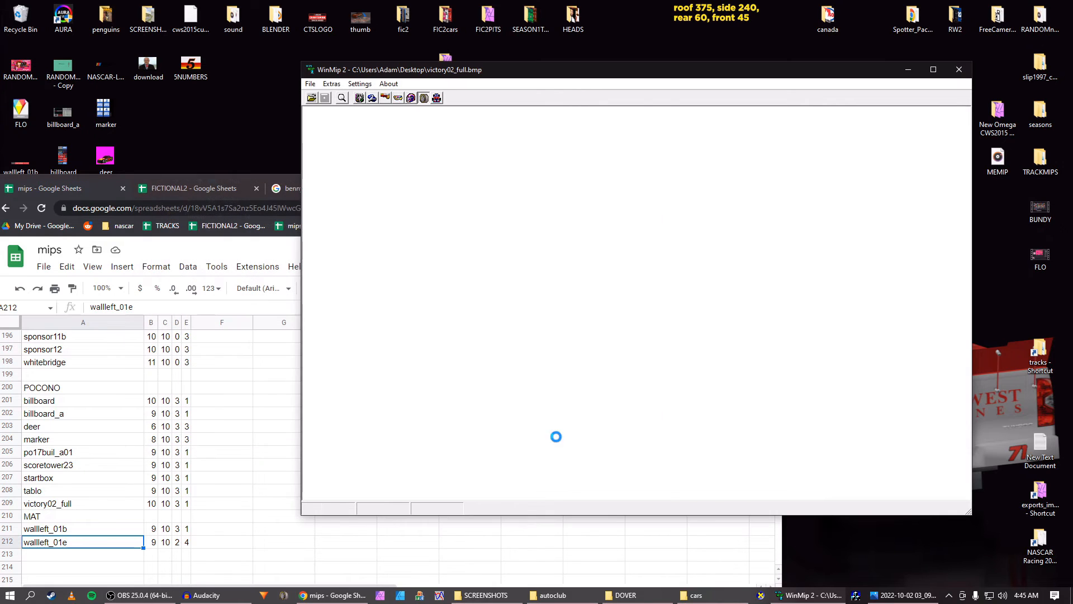
click(901, 129)
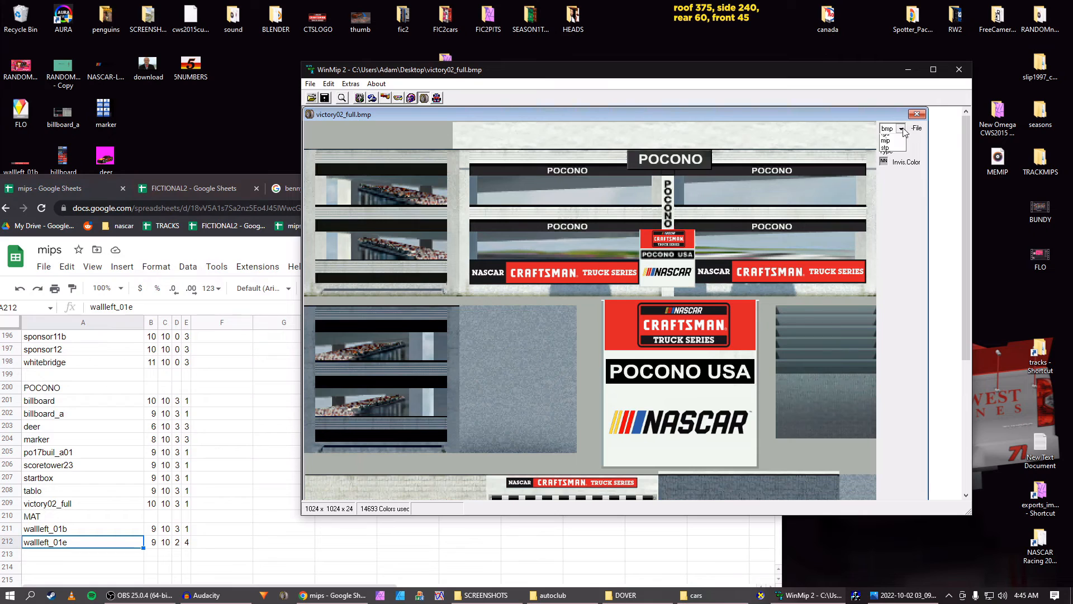
click(890, 146)
drag(966, 293, 970, 435)
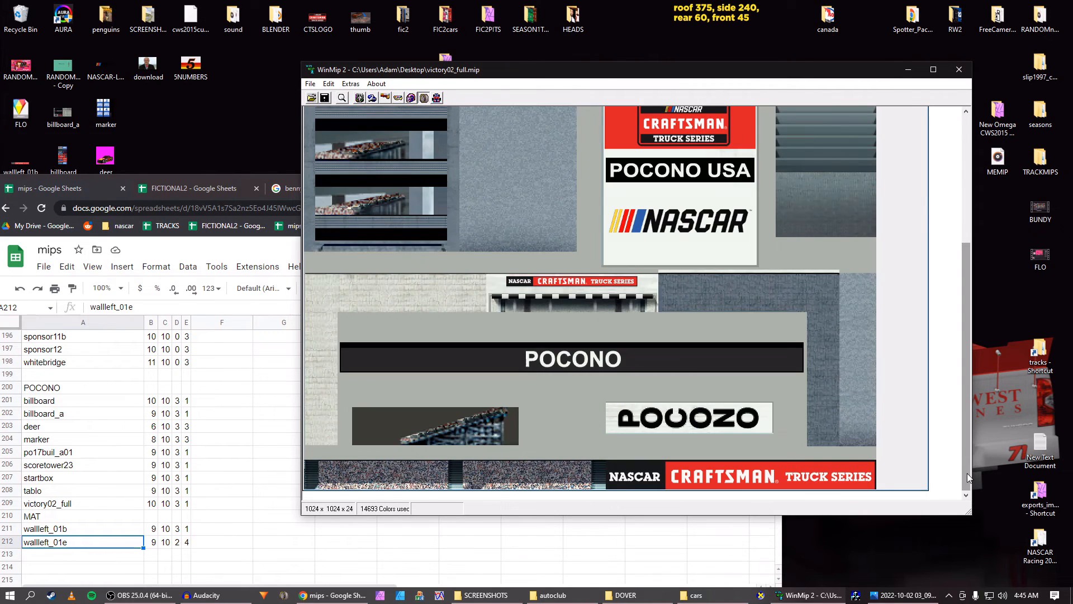
drag(965, 452, 966, 330)
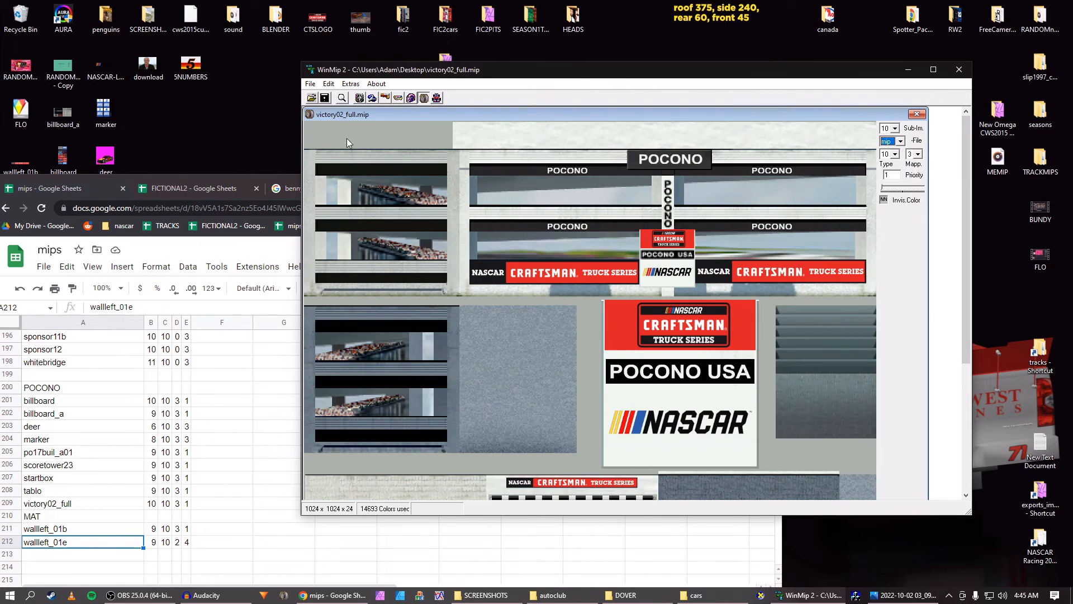
click(325, 98)
key(Return)
click(916, 114)
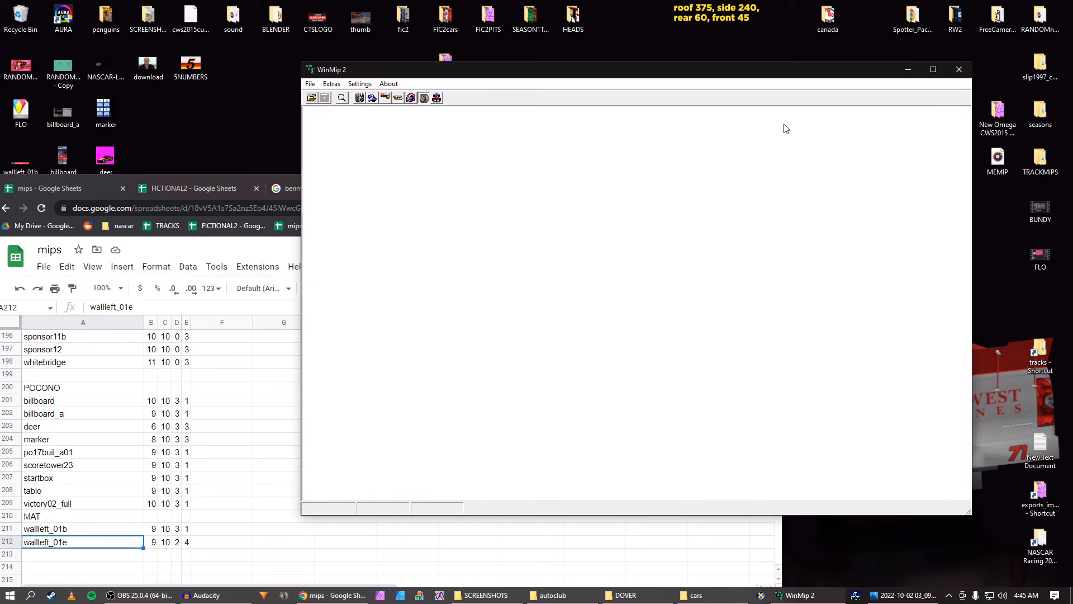
Convert the tablo BMP from the Desktop to mip format, save it with the default settings, and close it
click(314, 99)
scroll(285, 224, down, 10)
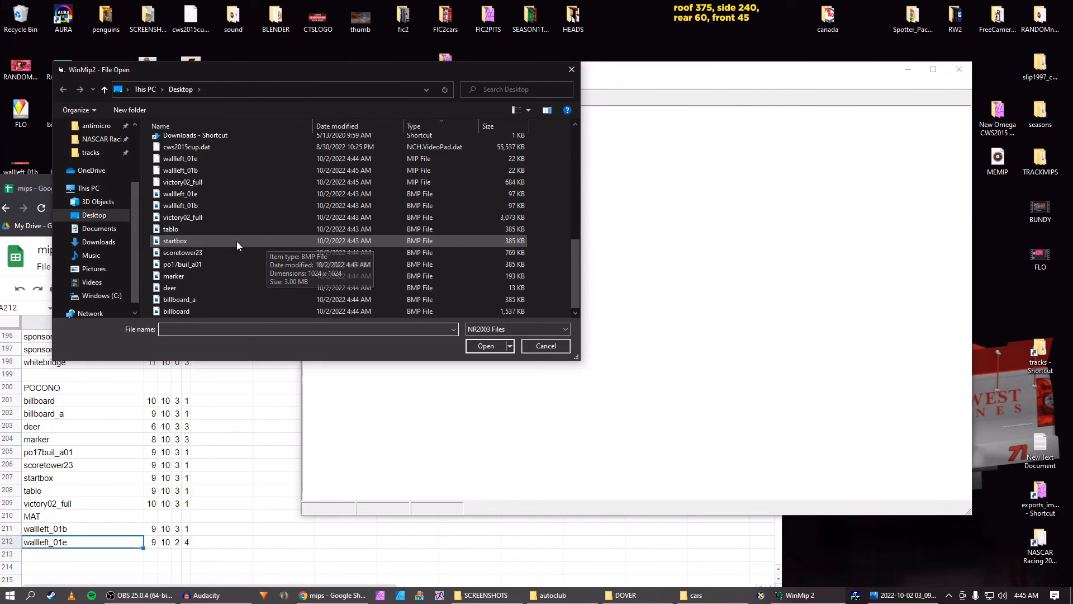
click(181, 228)
click(484, 346)
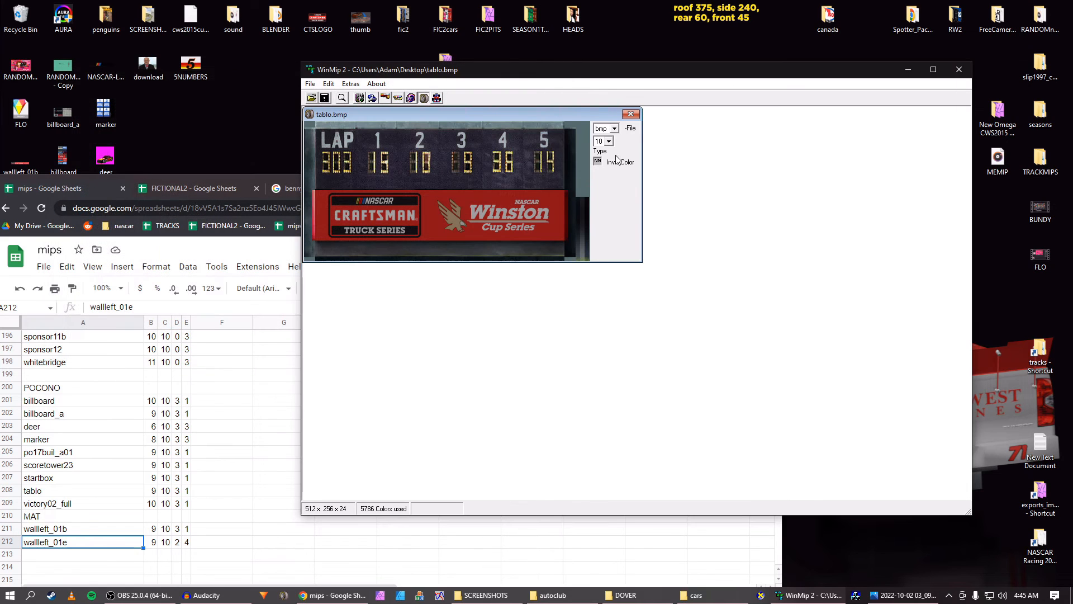
click(614, 129)
click(606, 158)
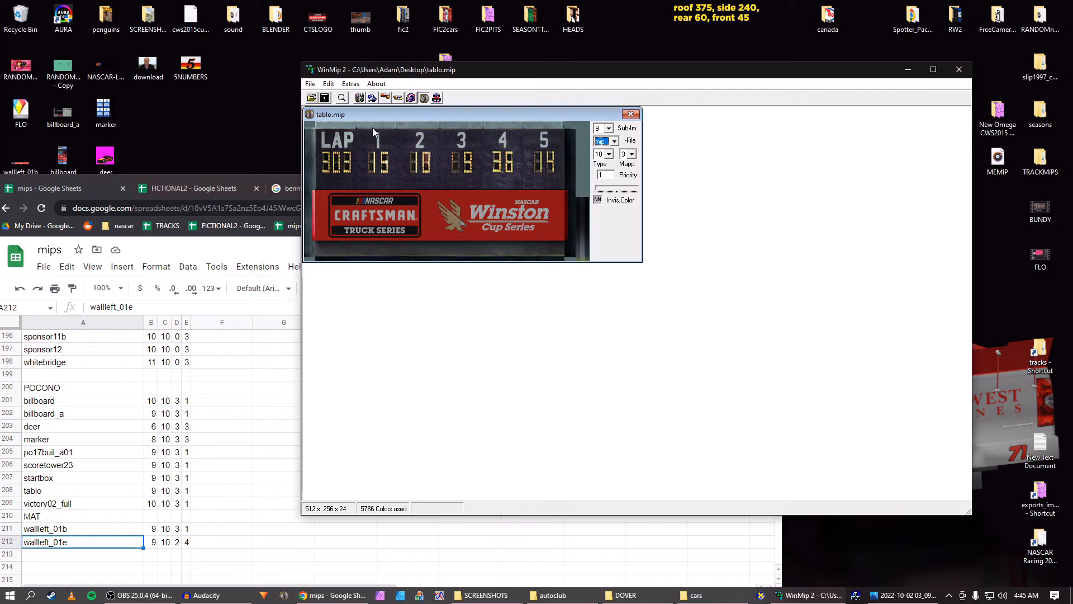
click(325, 99)
key(Return)
click(630, 115)
Convert the startbox BMP from the Desktop to mip format, save it with the default settings, and close it
click(311, 98)
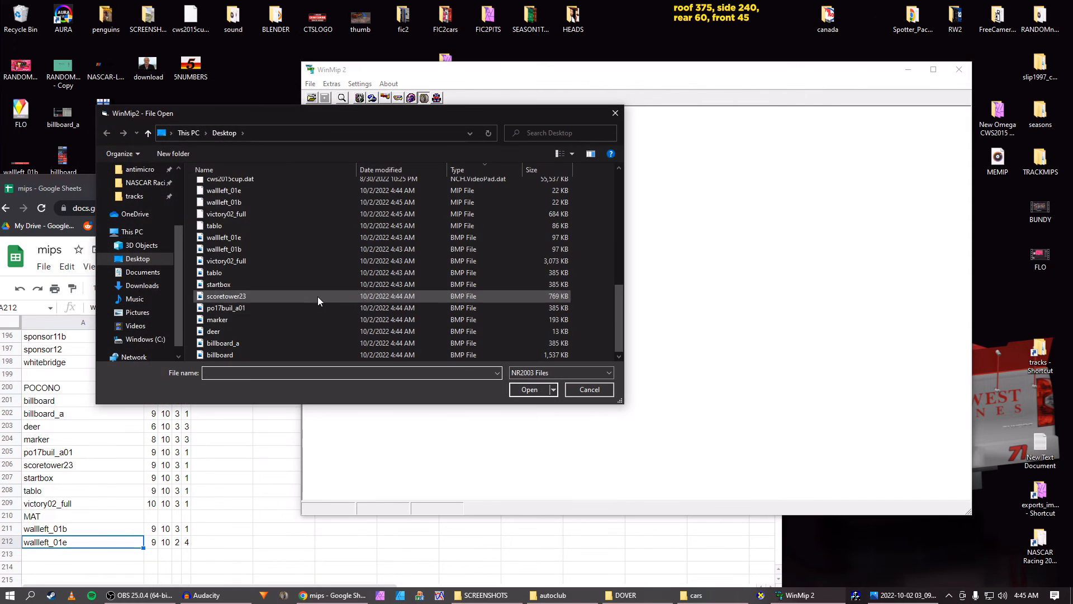
click(254, 285)
click(528, 391)
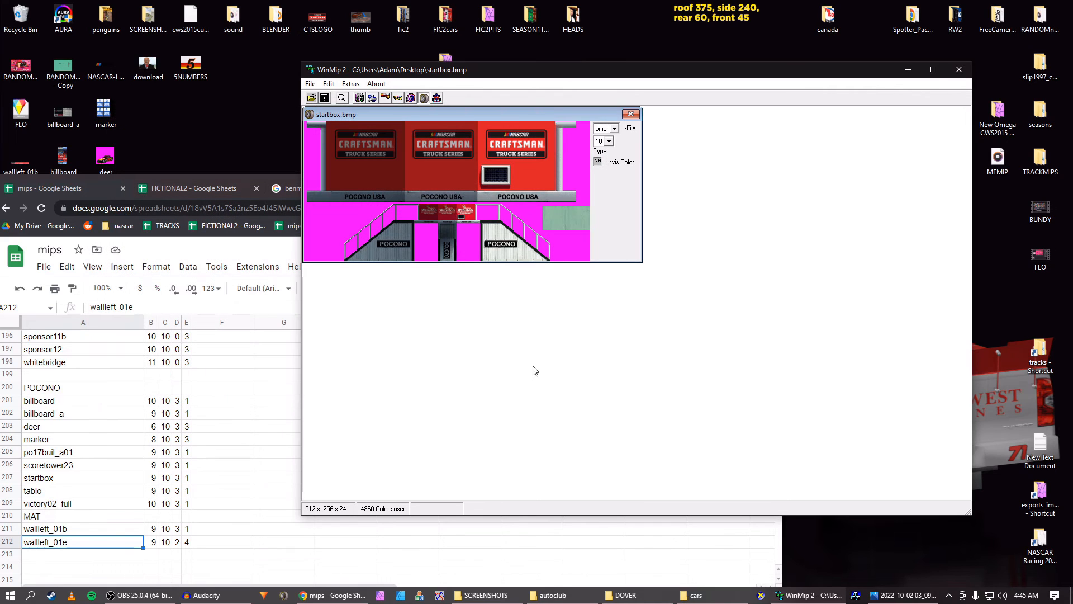
click(614, 129)
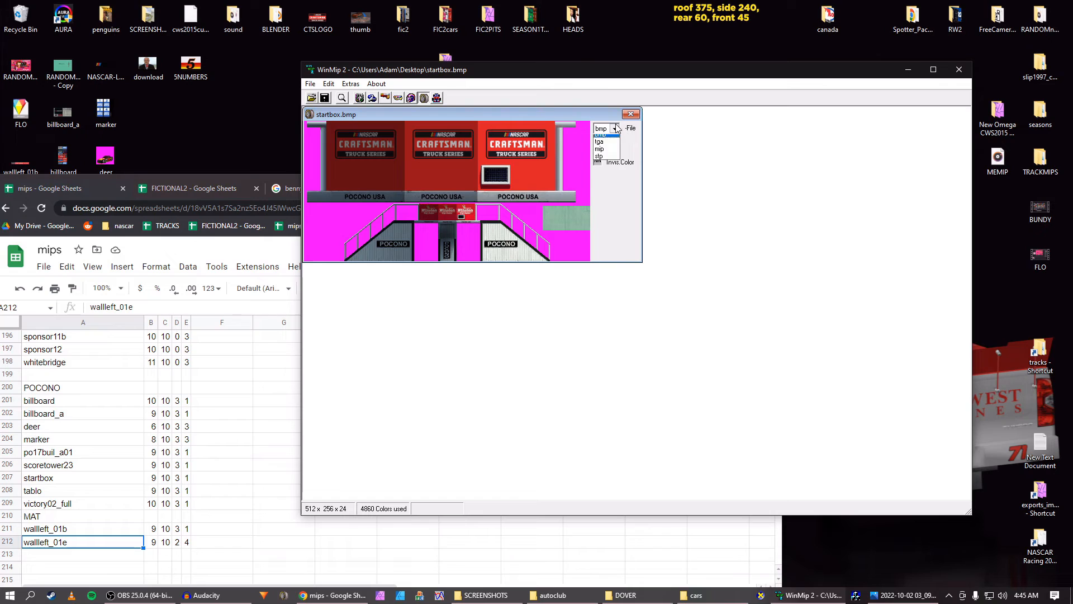
click(603, 147)
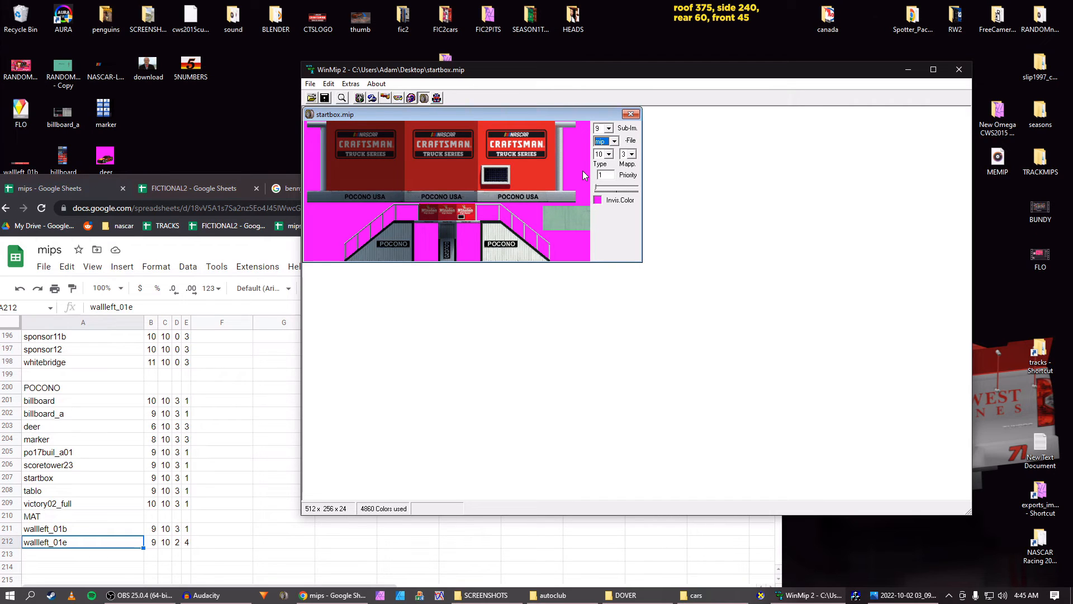
click(325, 100)
key(Return)
click(637, 115)
Convert the scoretower23 BMP from the Desktop to mip format, save it with the default settings, and close it
key(ctrl+o)
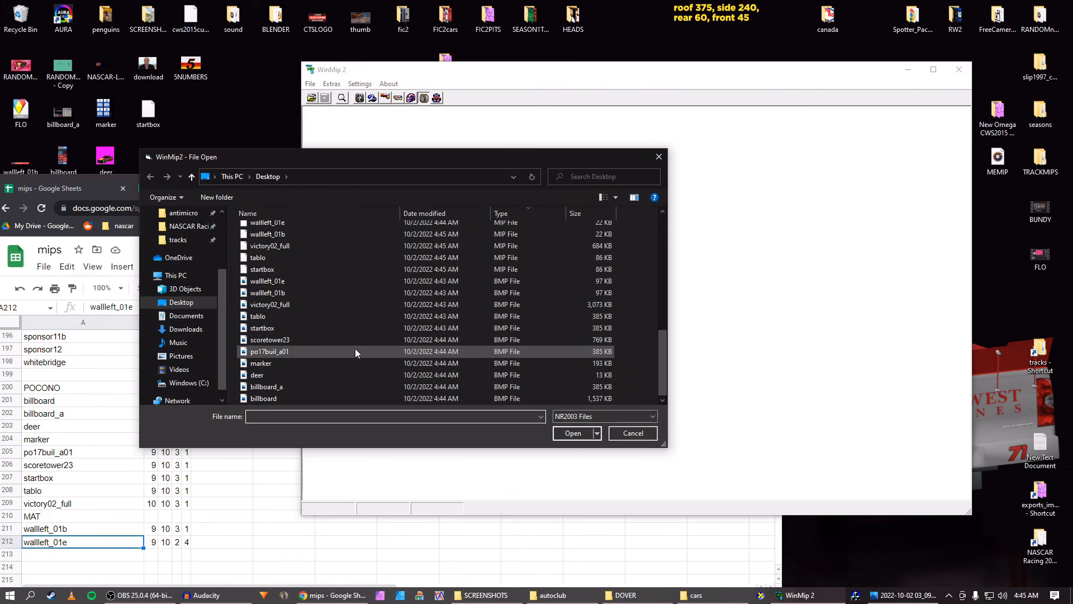
click(288, 339)
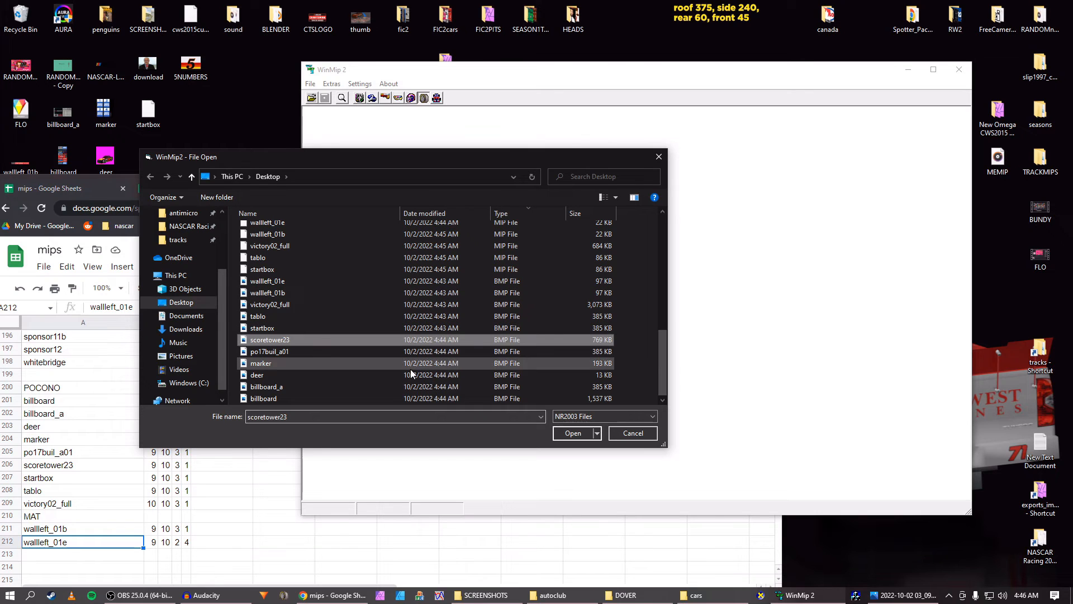
click(573, 433)
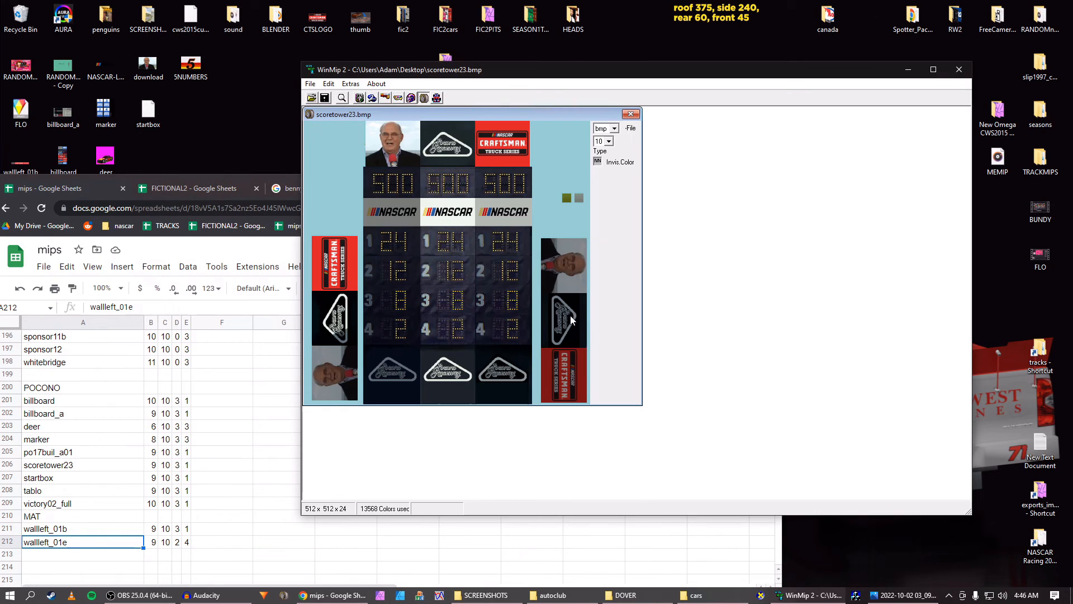
click(614, 129)
click(600, 146)
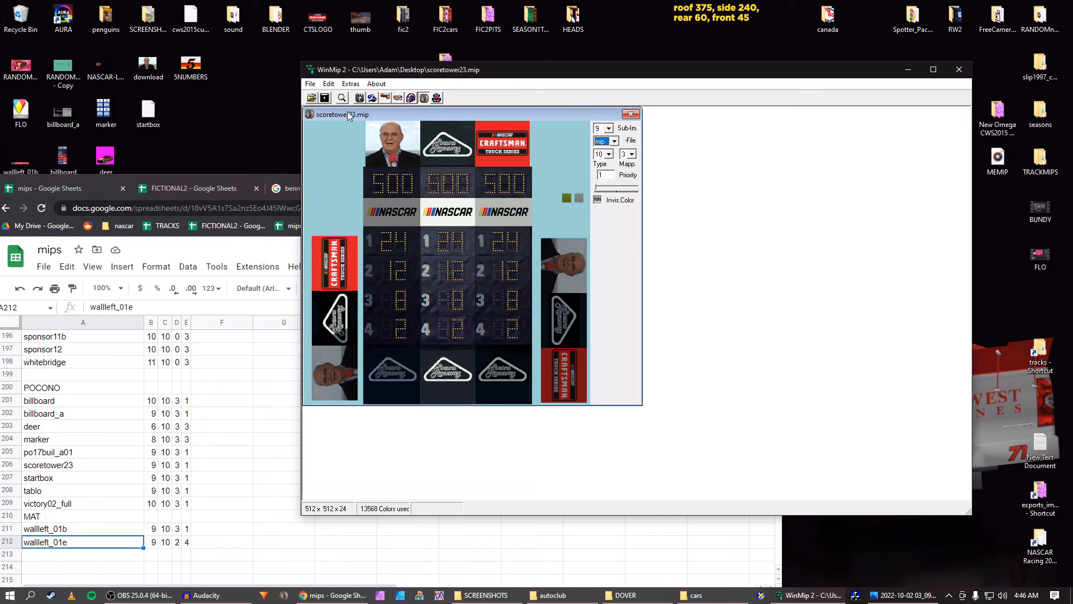
click(324, 98)
key(Return)
click(630, 114)
Convert the po17buil_a01 BMP from the Desktop to mip format, save it with the default settings, and close it
click(311, 98)
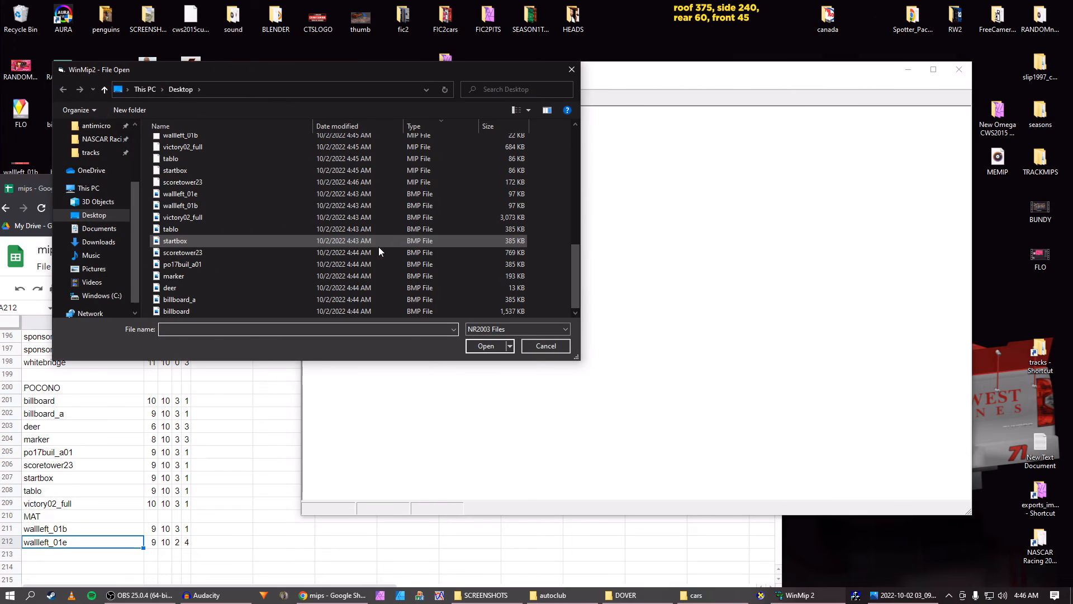
click(271, 266)
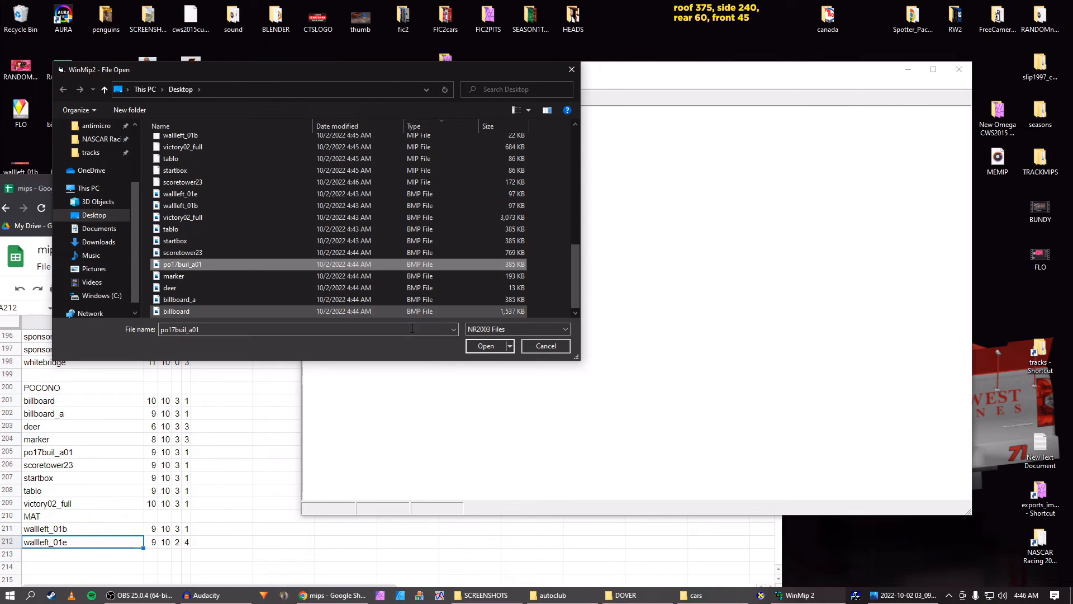
click(476, 348)
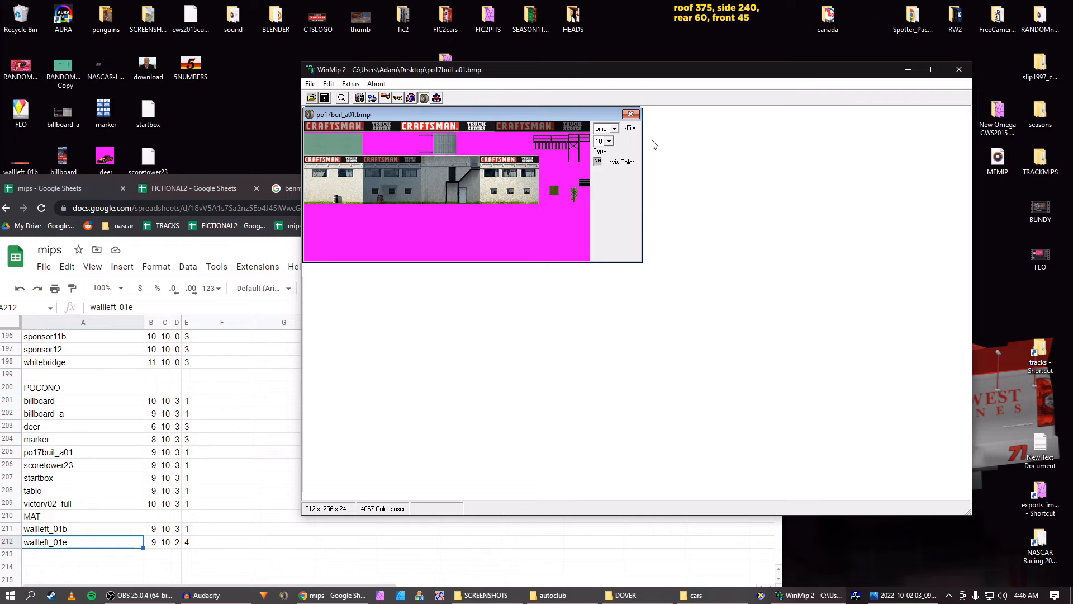
click(614, 128)
click(614, 156)
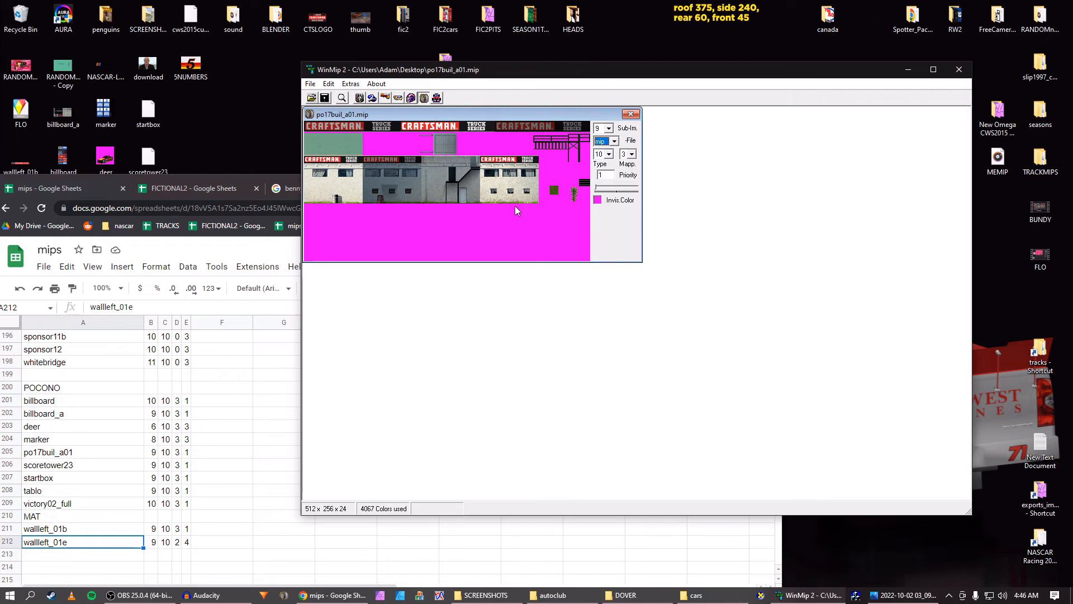
key(Return)
click(631, 114)
Convert the marker BMP from the Desktop to mip format with priority 3, save it under its own name, and close it
click(311, 99)
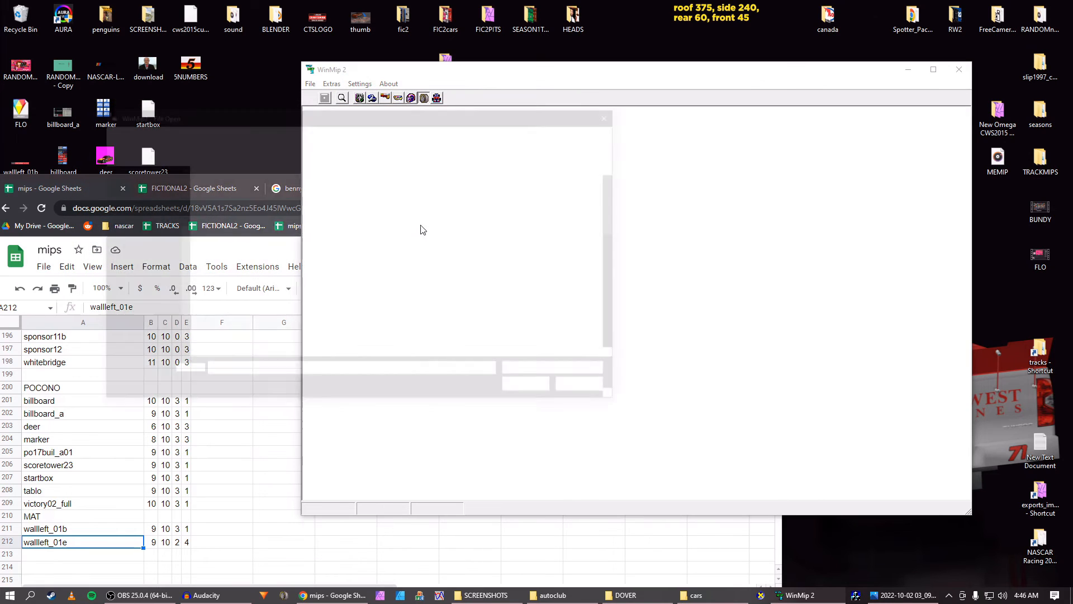
scroll(283, 224, down, 5)
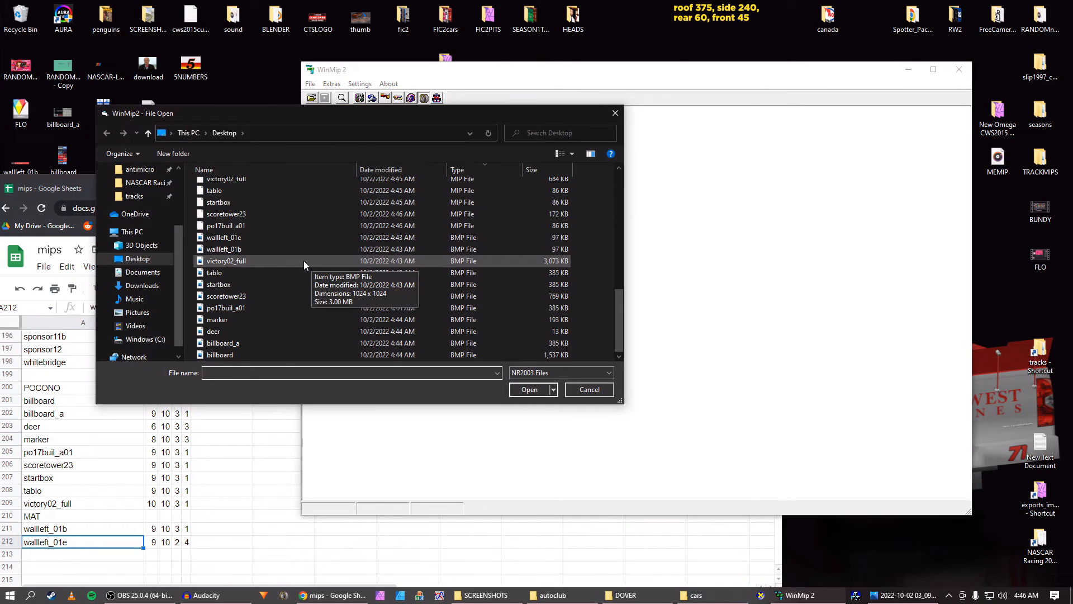
click(241, 320)
click(525, 389)
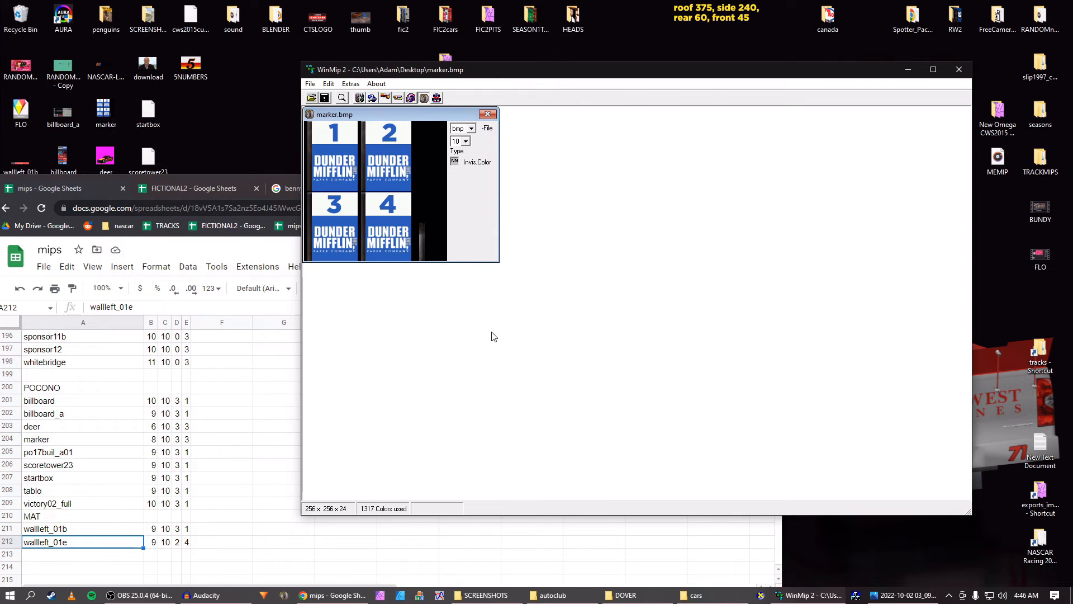
click(470, 130)
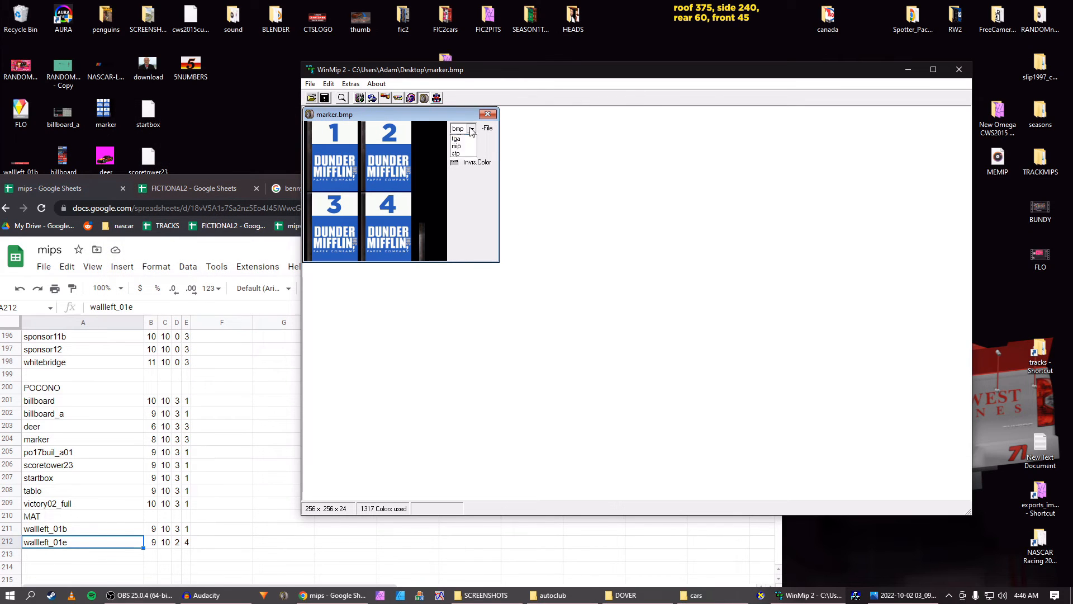
click(468, 155)
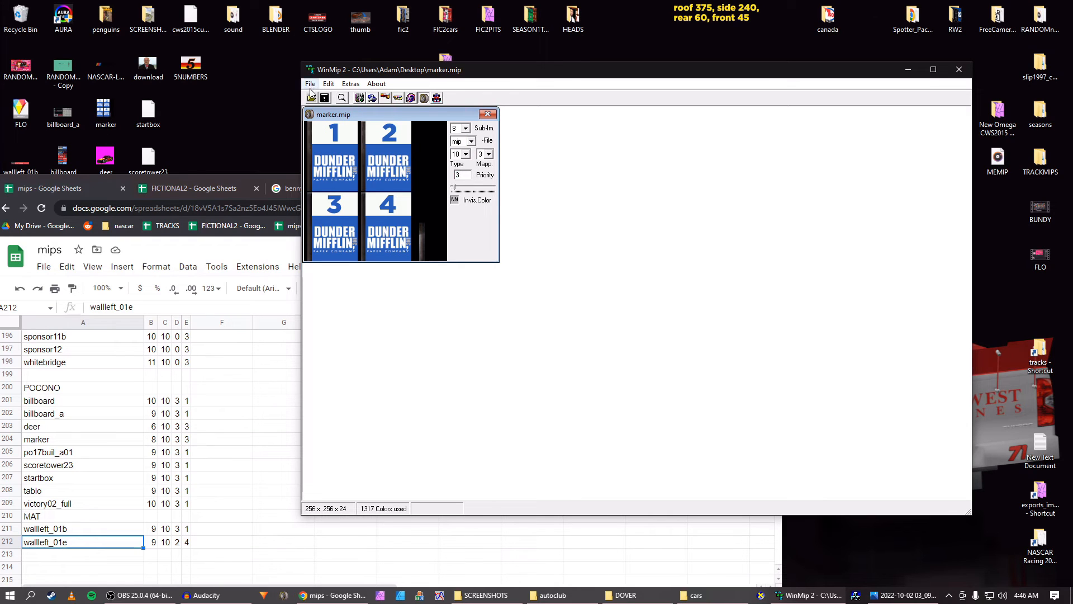
click(321, 97)
key(Return)
click(488, 114)
Convert the deer BMP from the Desktop to mip format, save it under its own name, and close it
click(317, 99)
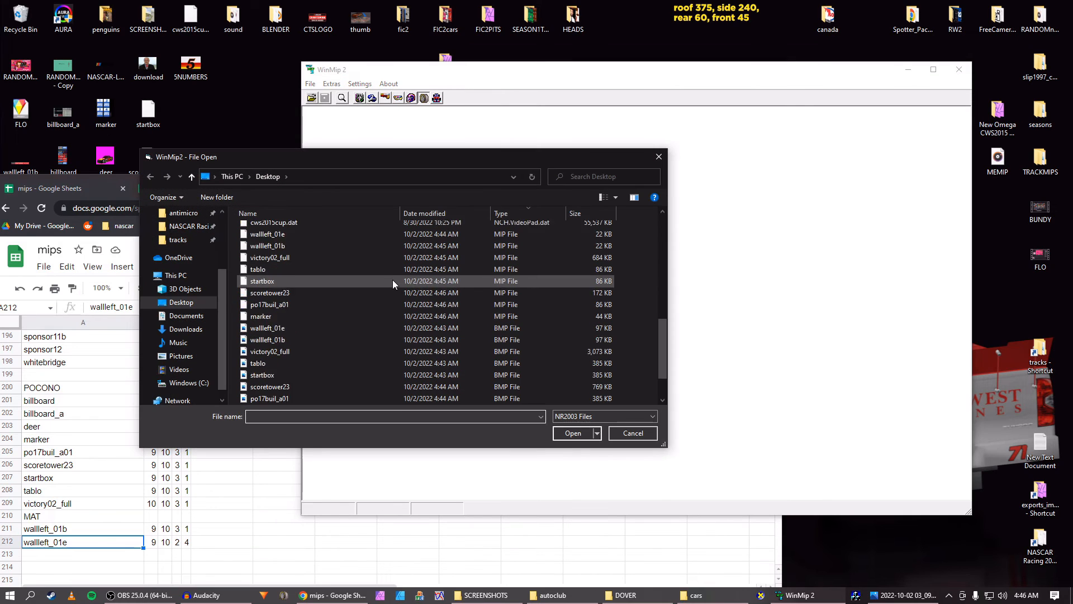
click(327, 373)
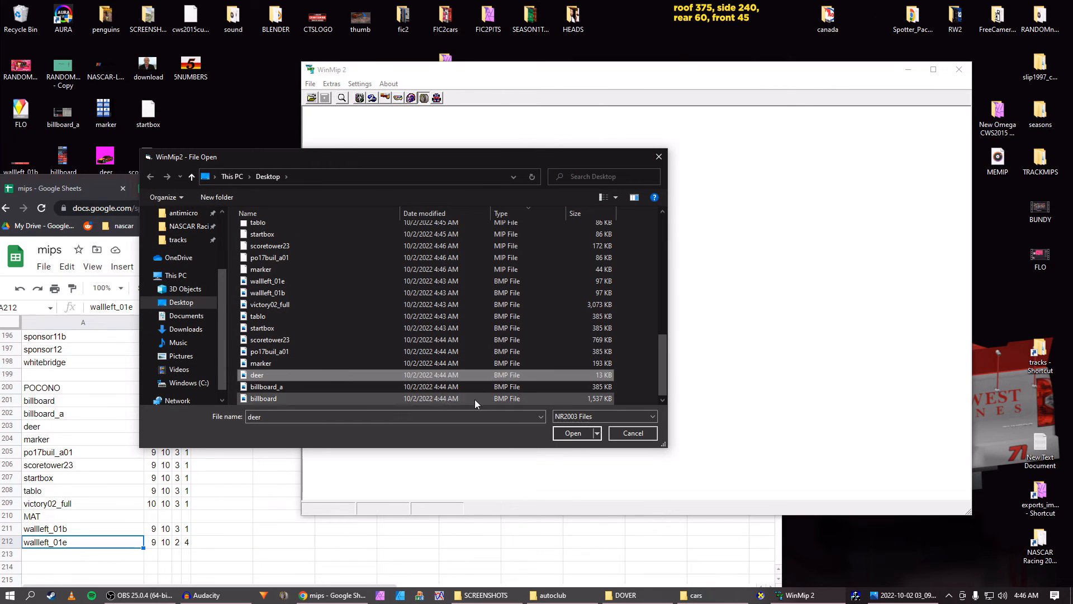
click(567, 436)
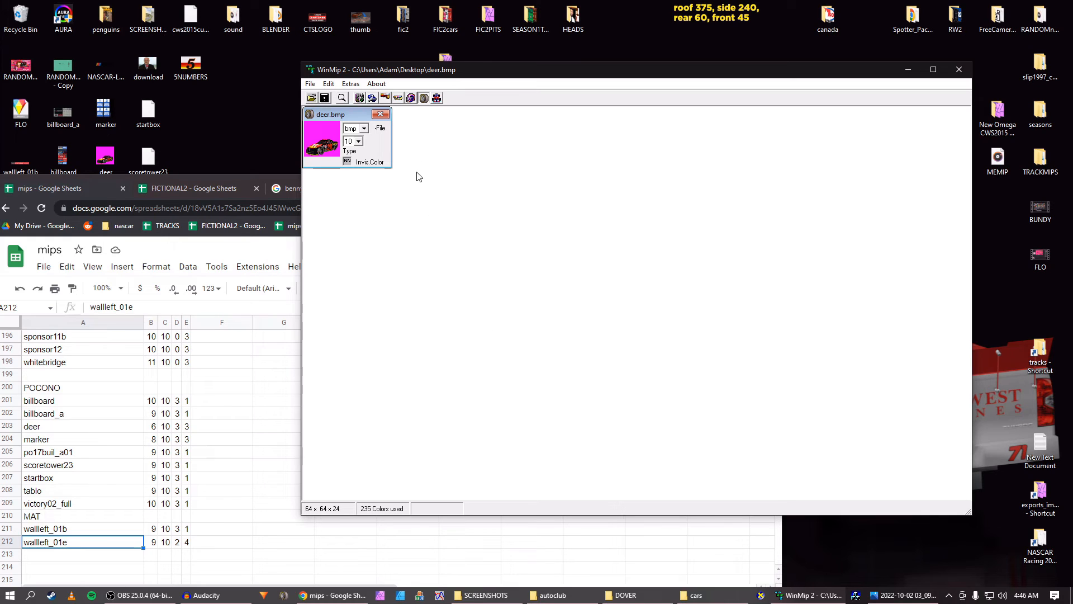
click(364, 128)
click(365, 152)
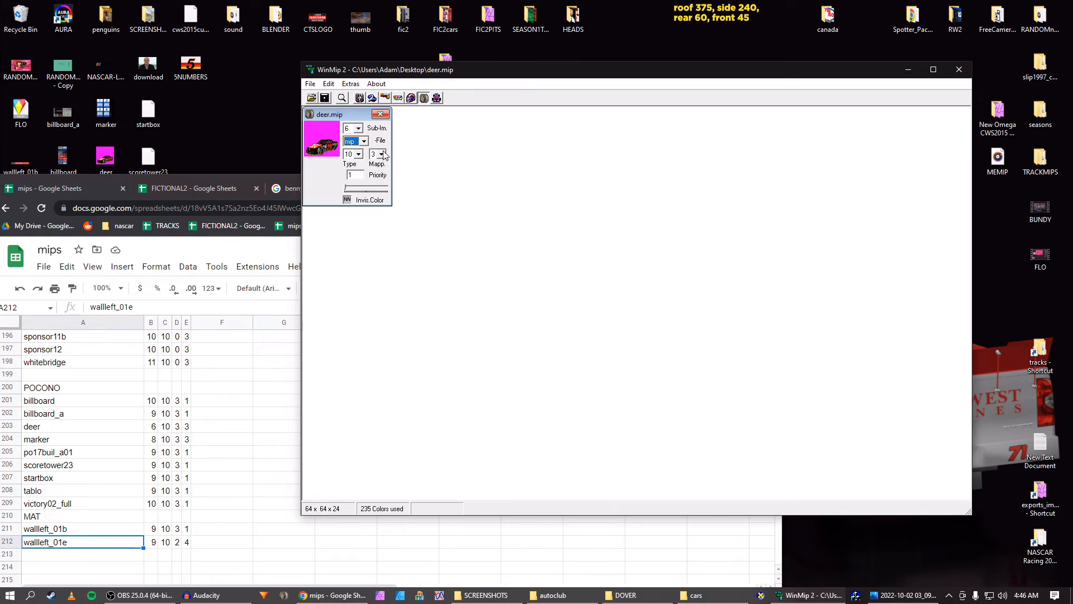
click(320, 127)
click(324, 99)
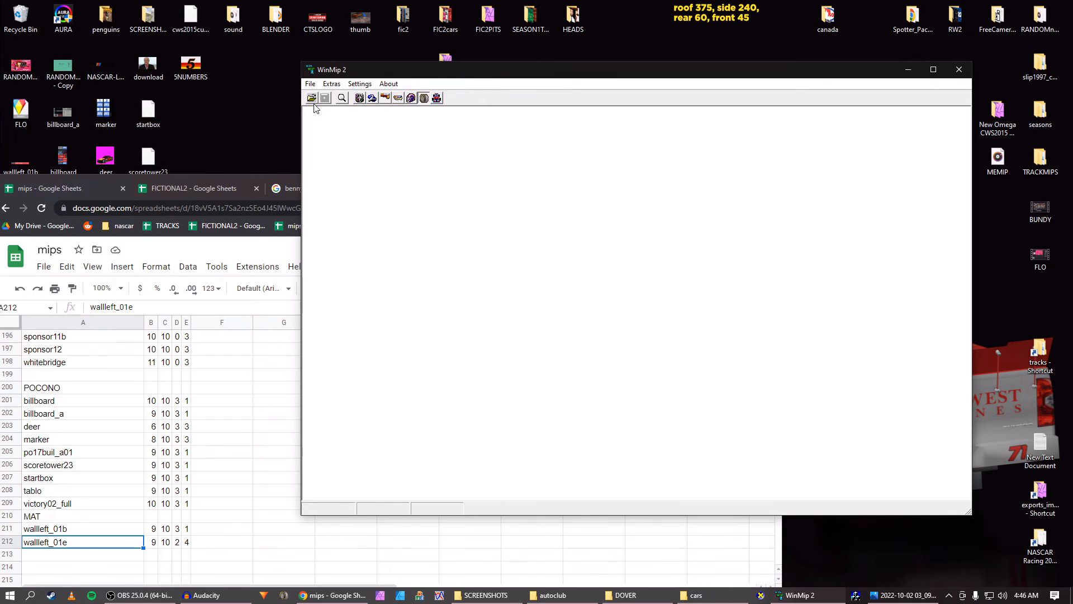
Convert the billboard_a BMP from the Desktop to mip format, save it with the default settings, and close it
click(312, 98)
scroll(387, 214, down, 10)
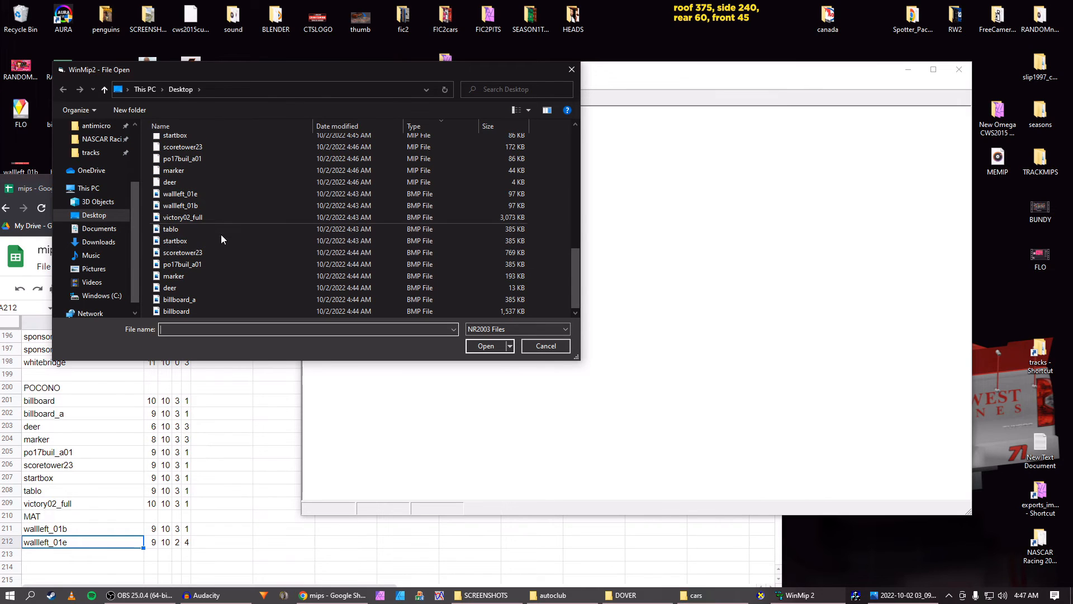
click(200, 299)
click(484, 347)
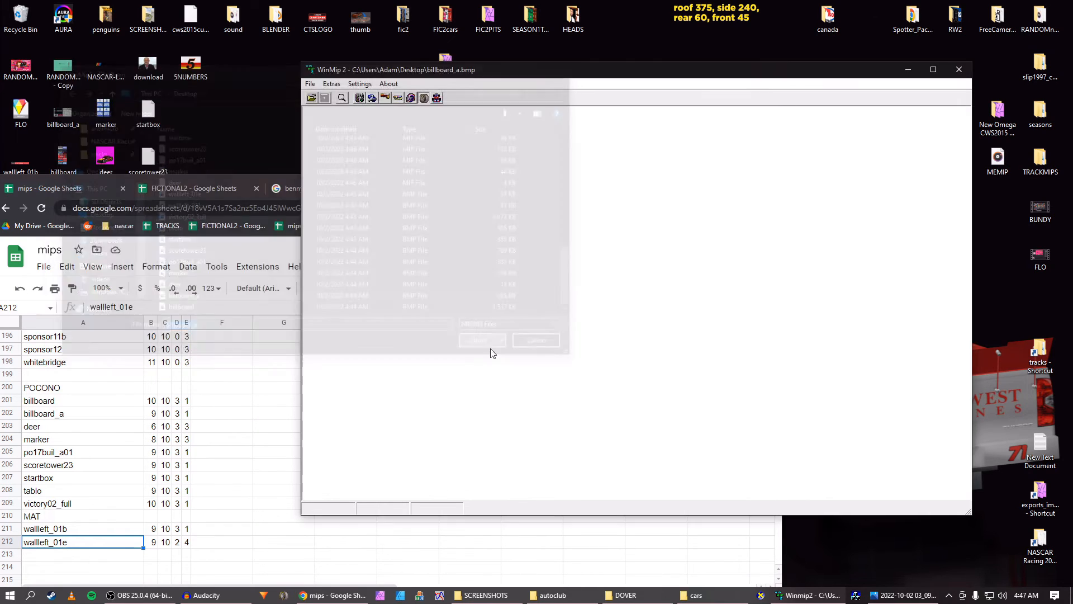
click(614, 128)
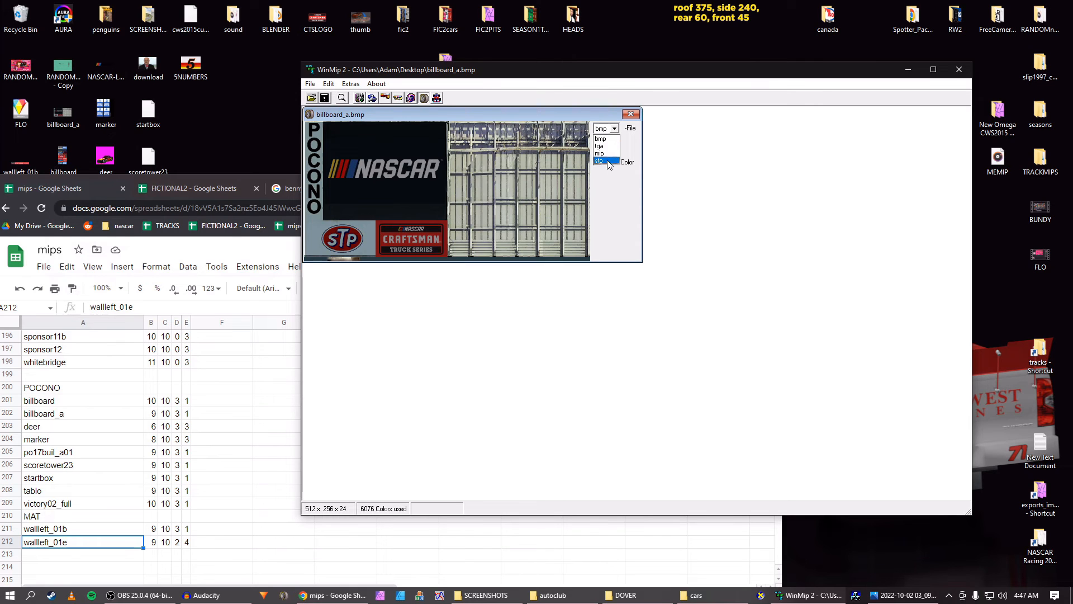
click(607, 153)
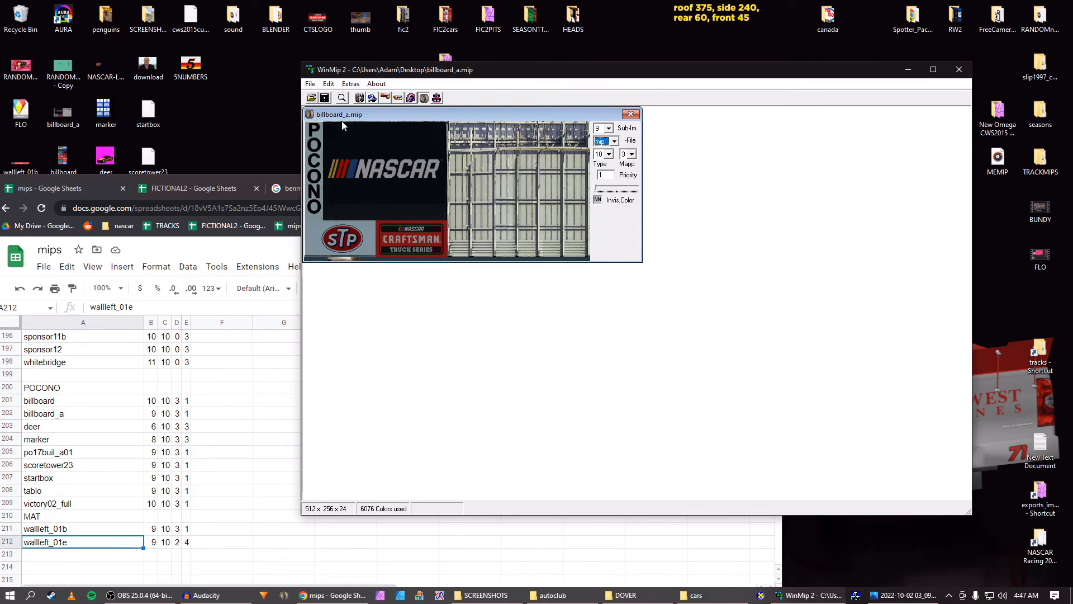
click(331, 100)
key(Return)
click(631, 114)
Convert the billboard BMP from the Desktop to mip format, save it with the default settings, and close it
click(312, 98)
scroll(367, 302, down, 5)
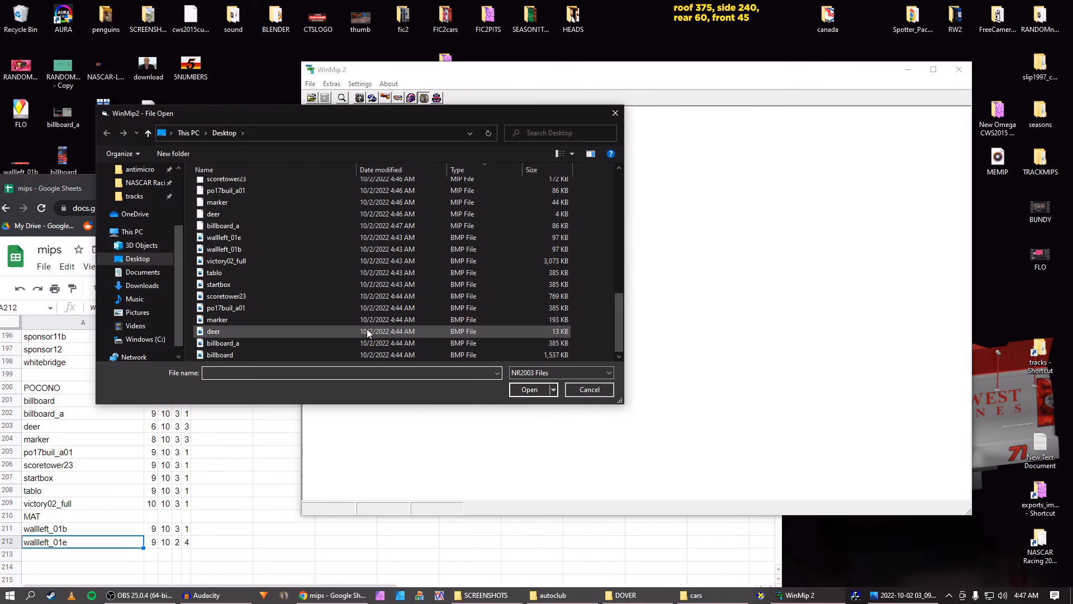
click(370, 355)
click(513, 393)
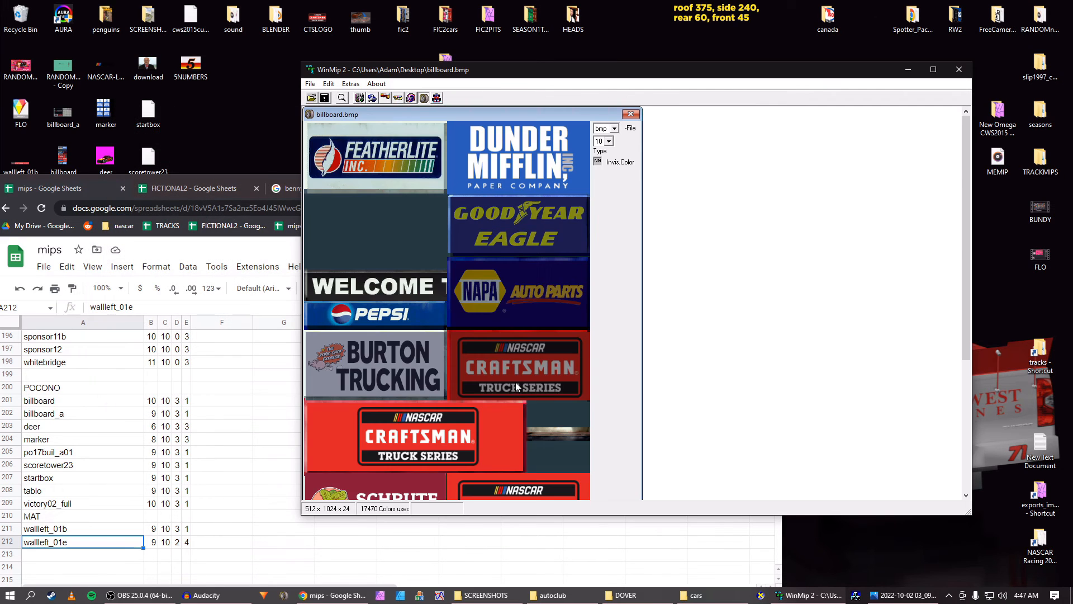
click(966, 444)
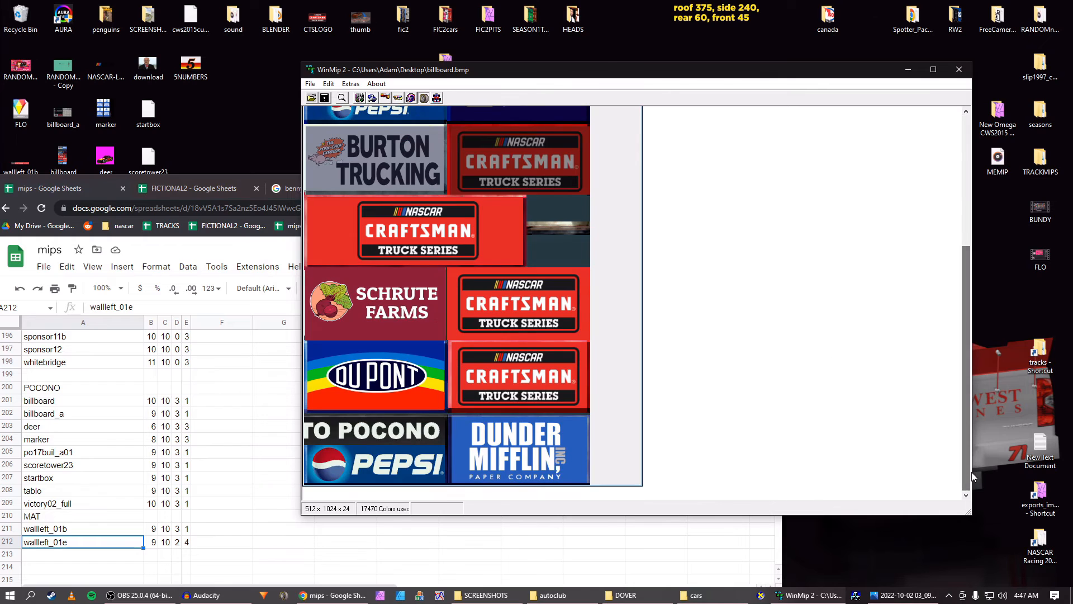
scroll(965, 445, up, 3)
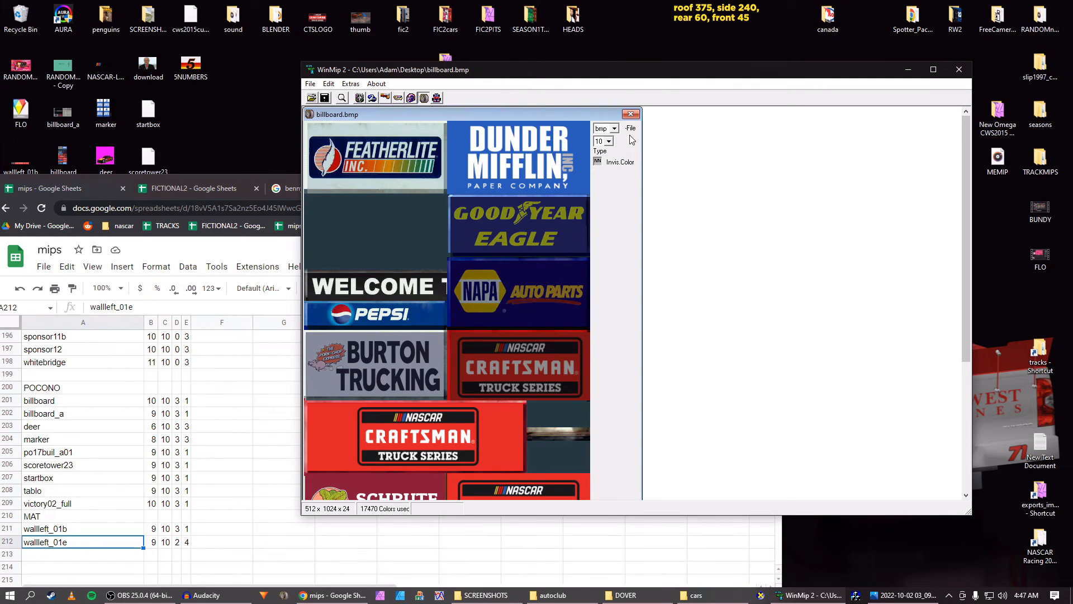
click(613, 129)
click(601, 153)
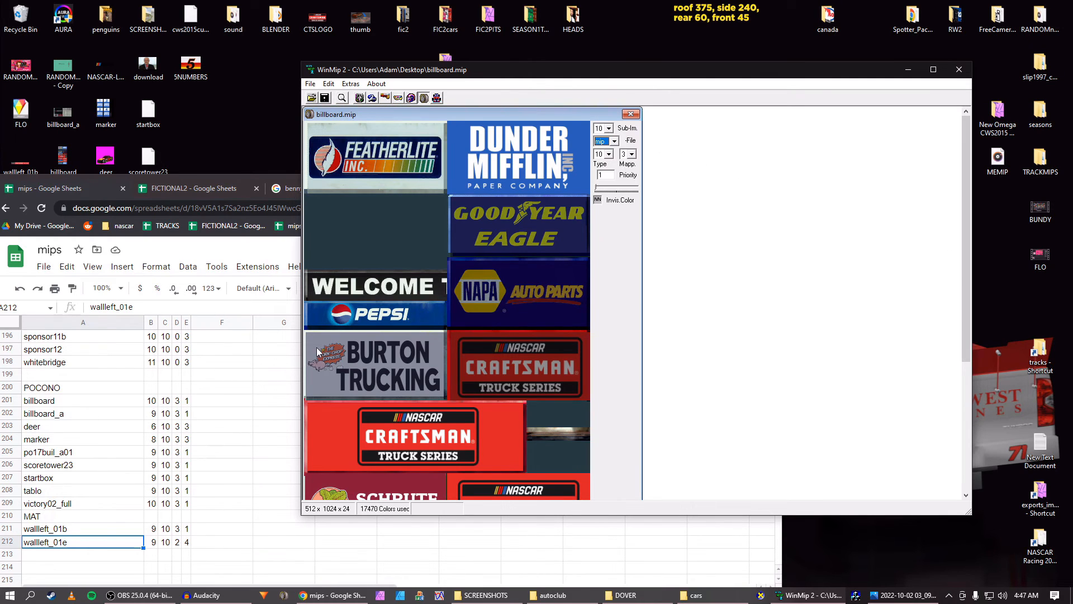
click(324, 98)
click(549, 404)
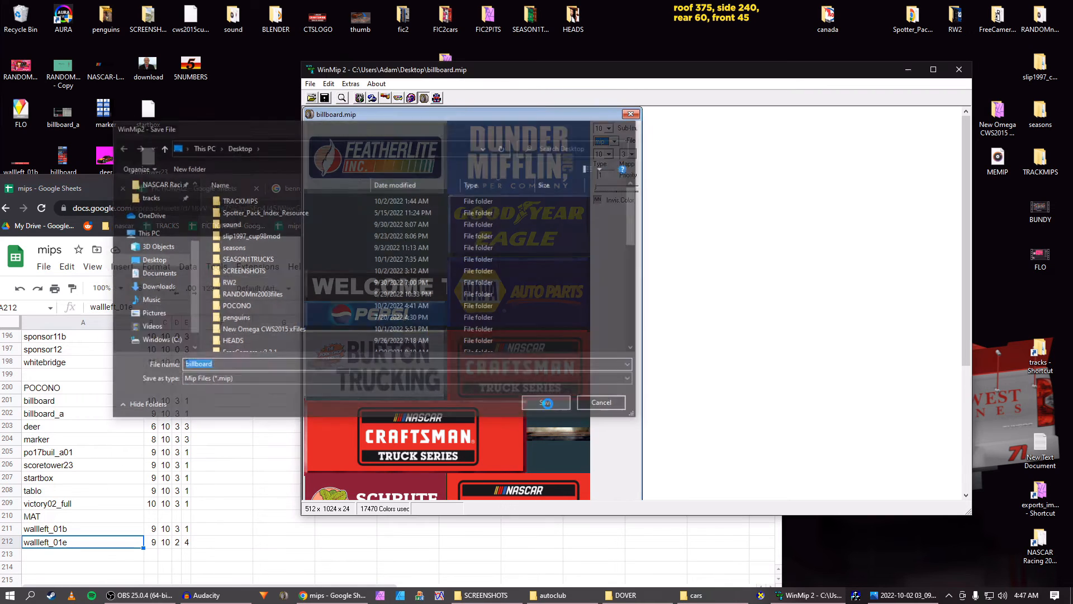
click(630, 115)
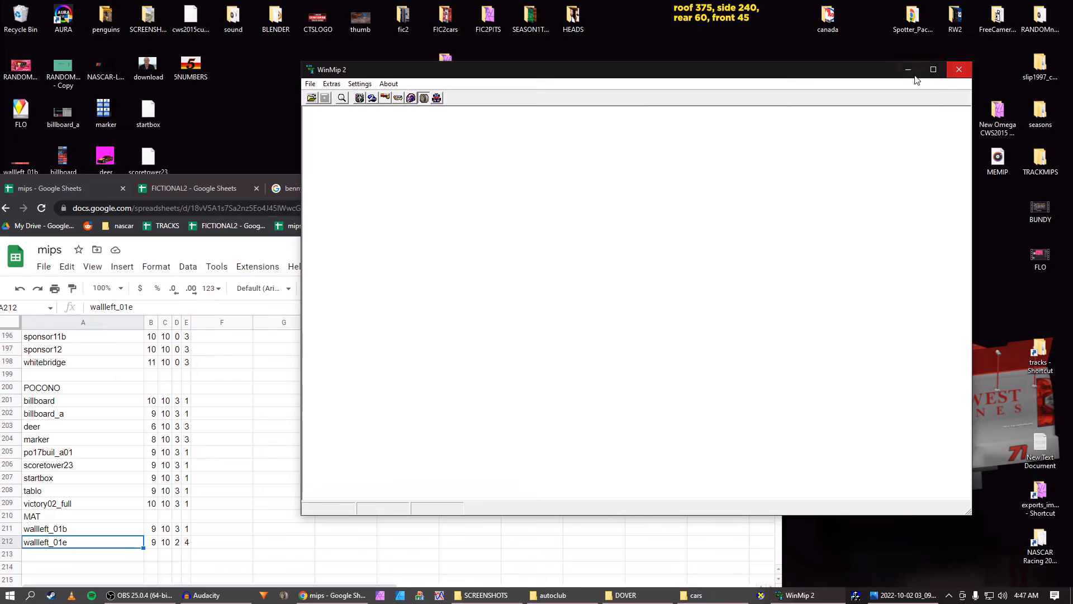
Clear the open windows from the desktop and open the pocono track's Unpack folder in the NASCAR Racing 2003 Season directory
click(908, 69)
click(718, 182)
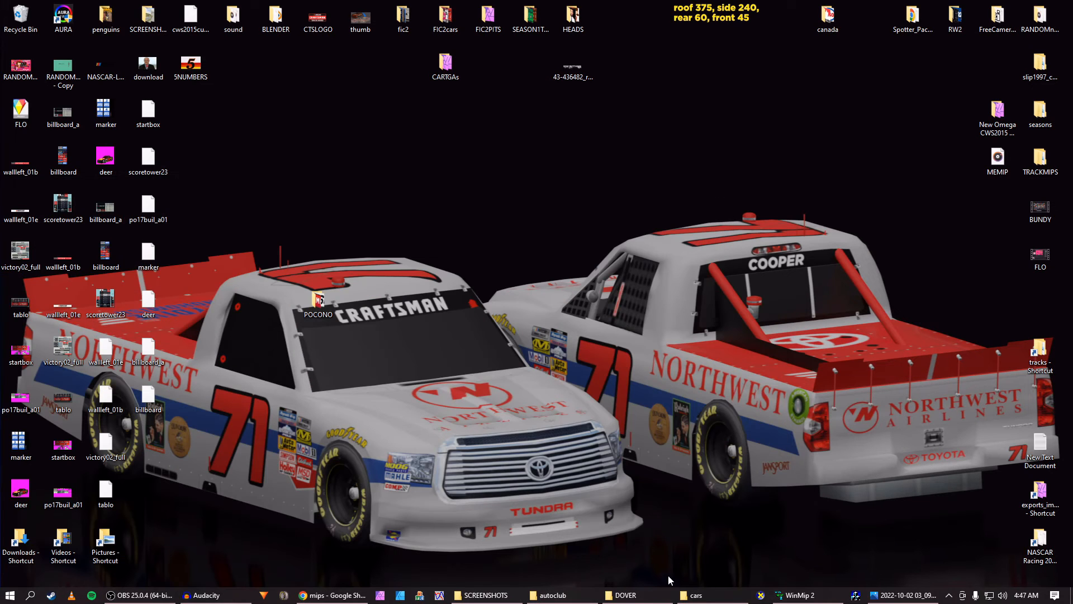
double_click(1049, 545)
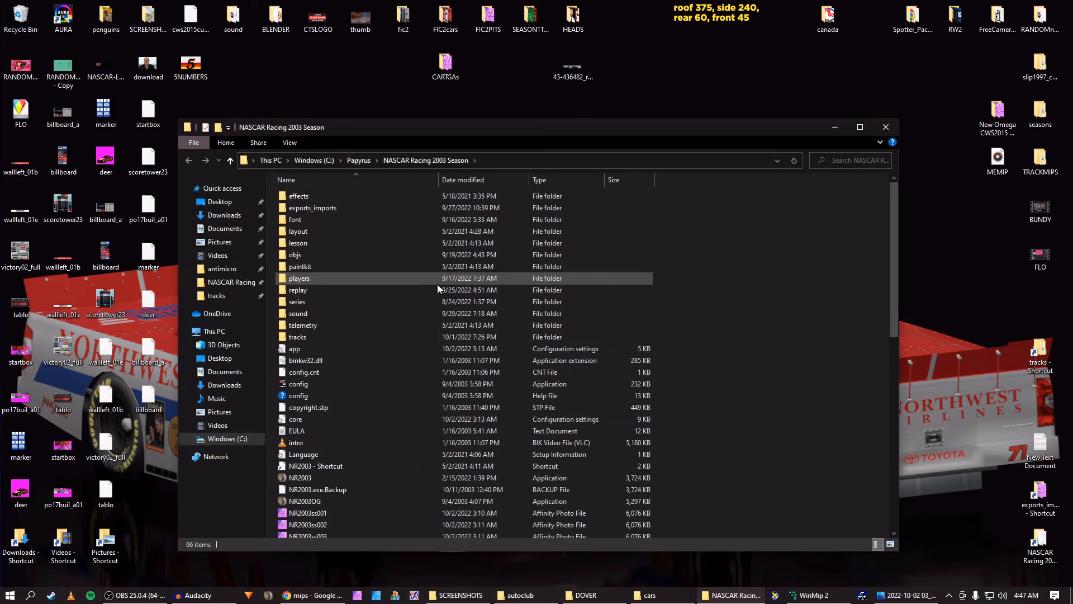
double_click(321, 343)
drag(394, 133, 483, 122)
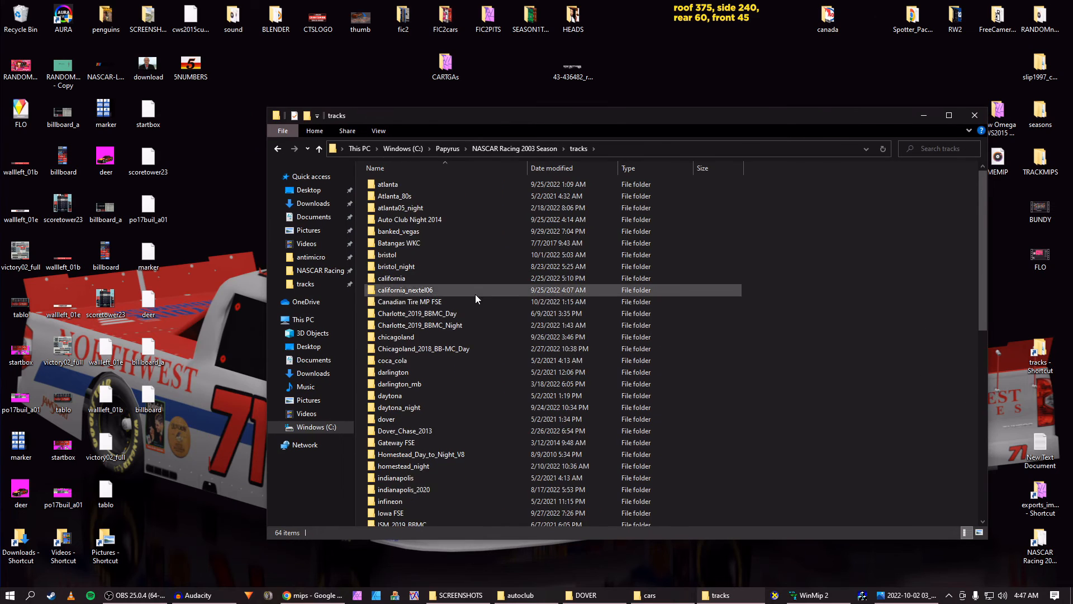
scroll(473, 318, down, 11)
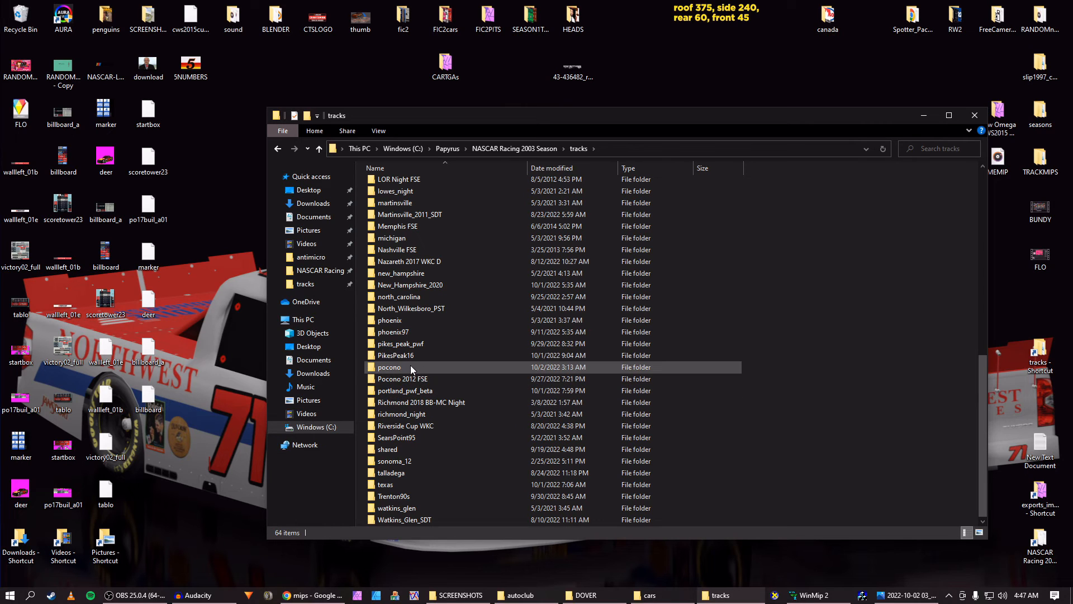
double_click(374, 369)
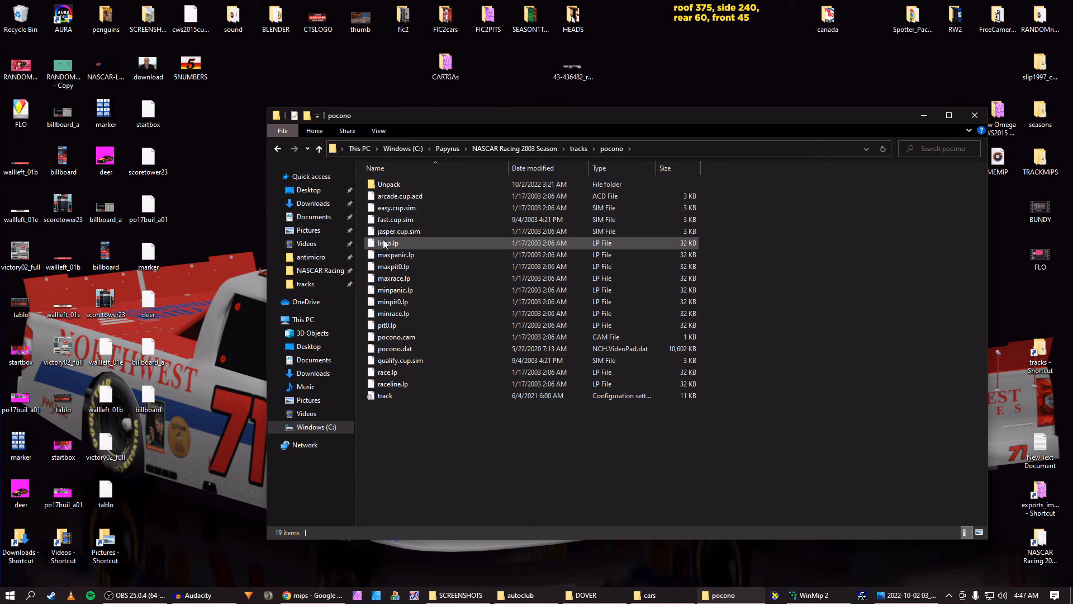
double_click(397, 187)
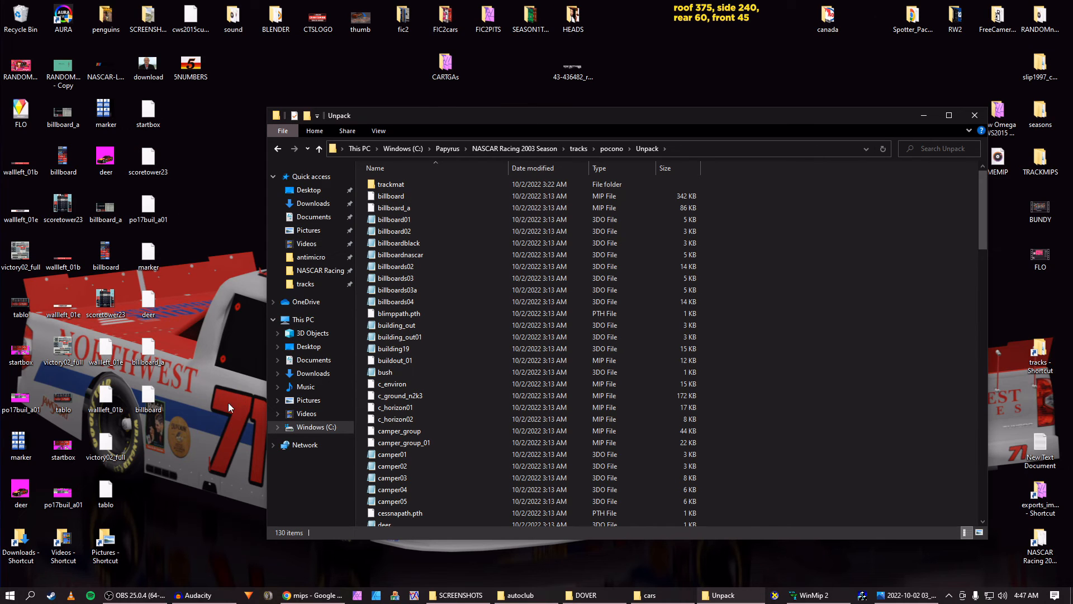
Move the wallleft_01b and wallleft_01e MIP files from the Desktop into the trackmat folder, replacing the existing files
click(105, 398)
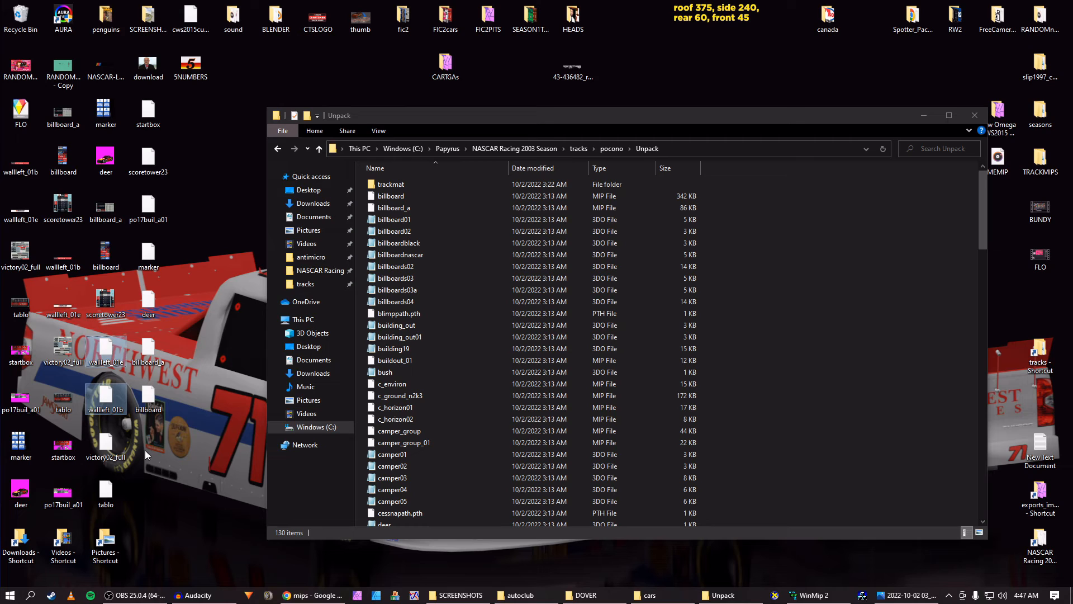
click(145, 455)
click(103, 360)
shift+click(110, 391)
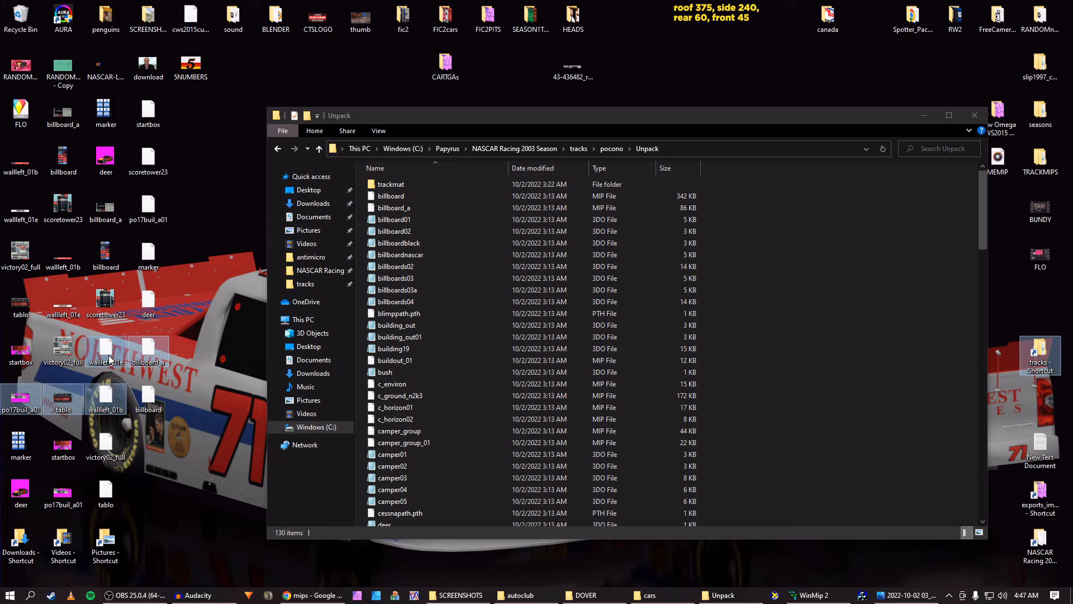
click(114, 398)
drag(108, 355, 392, 184)
click(475, 210)
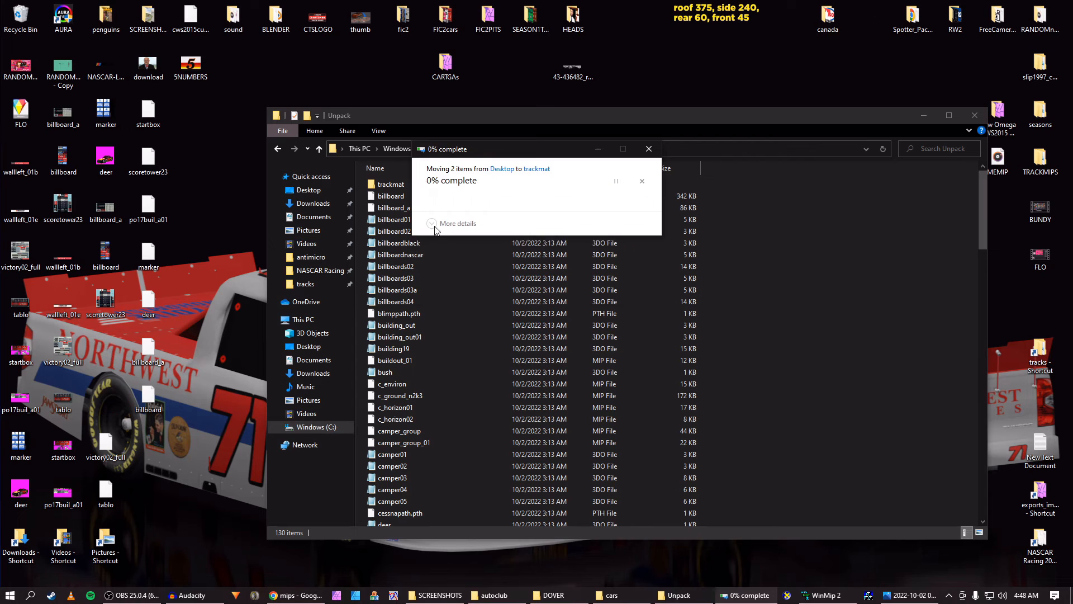
Move the nine remaining MIP files, including billboard, startbox, victory02_full and tablo, from the Desktop into the Unpack folder, replacing the existing files
drag(183, 426, 138, 103)
ctrl+click(111, 439)
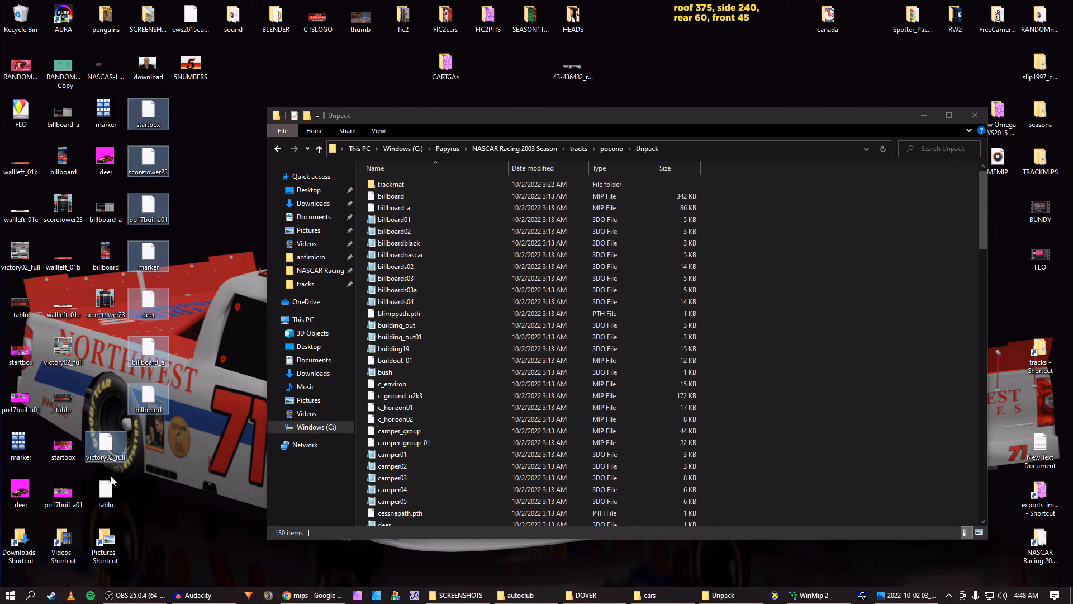
ctrl+click(106, 492)
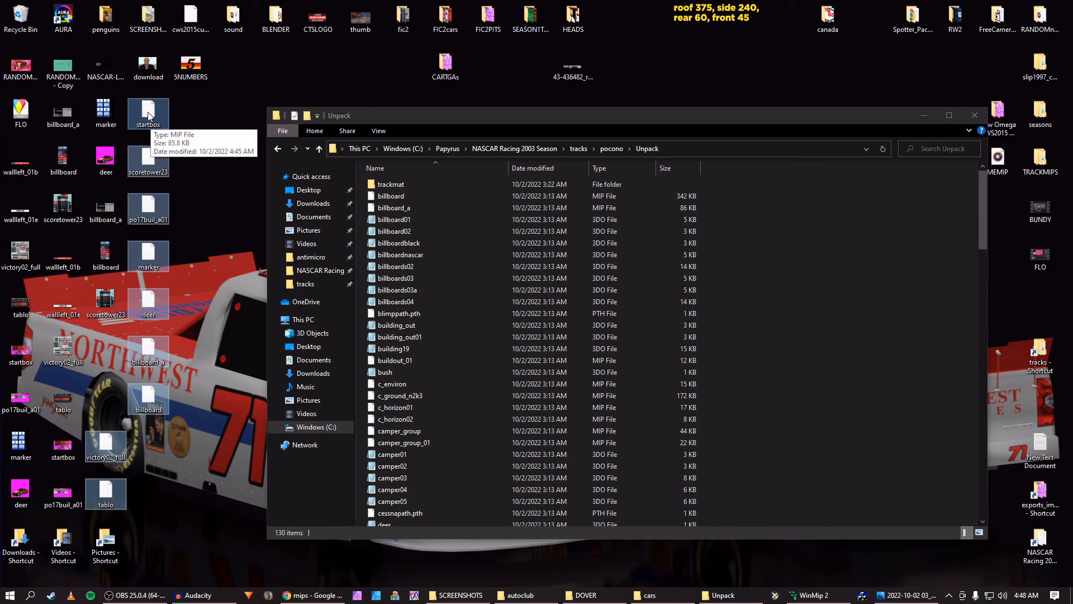
drag(148, 116, 448, 268)
click(492, 214)
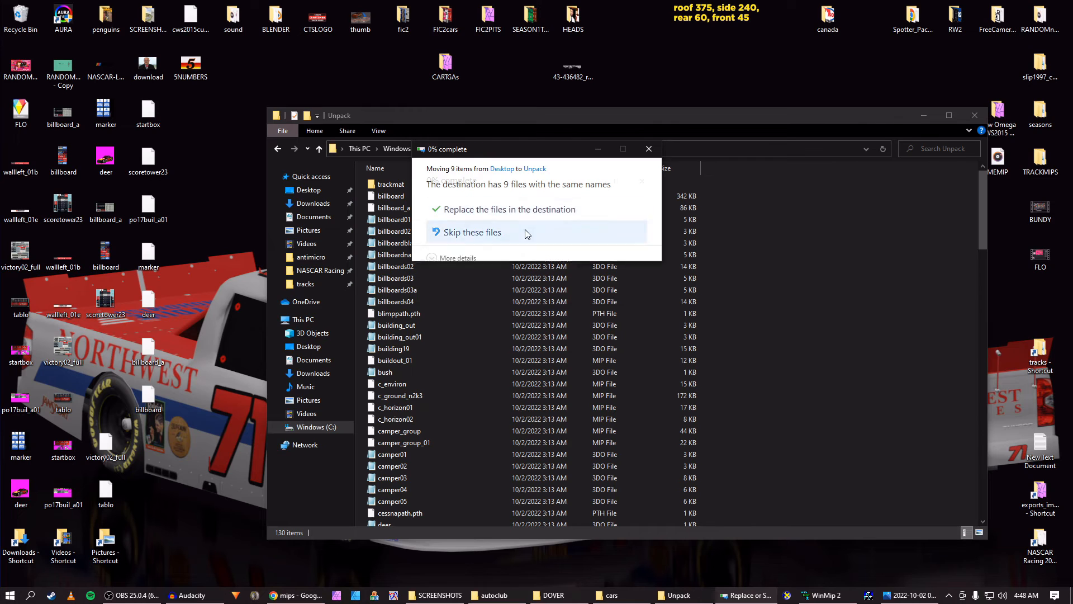
Pack the pocono track files in WinMip 2 using pocono.pck from the pocono track's Unpack folder
click(807, 596)
click(360, 83)
mouse_move(332, 83)
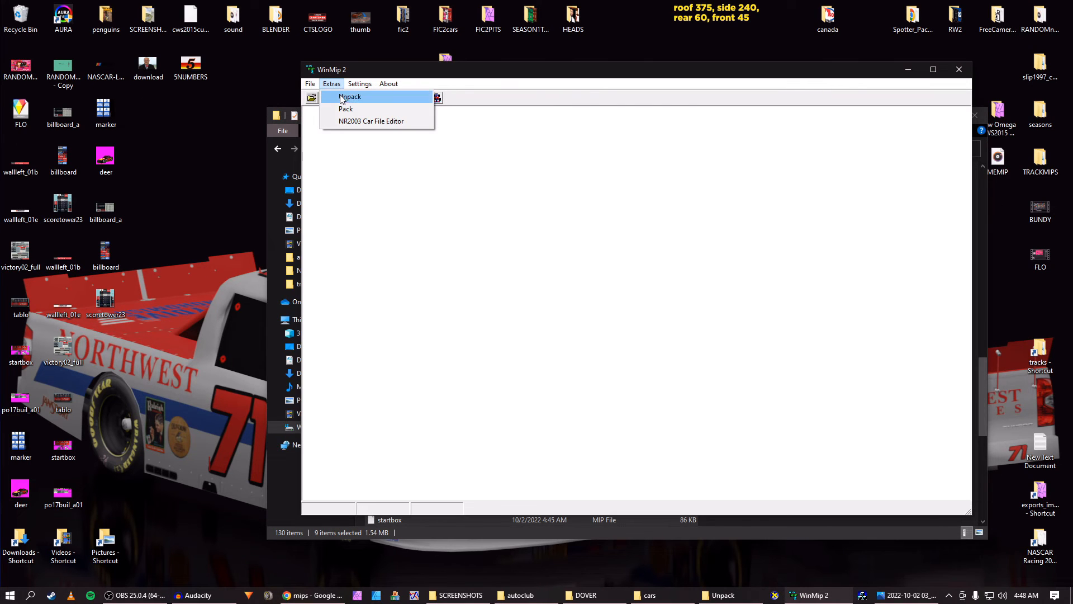
click(343, 108)
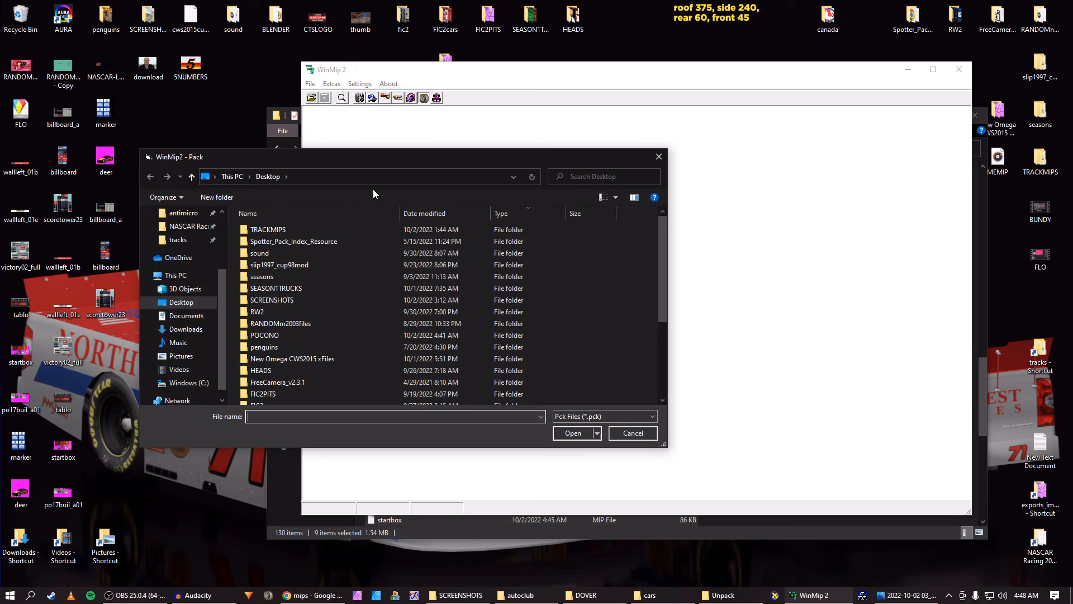
click(178, 240)
scroll(289, 350, down, 5)
scroll(290, 350, down, 3)
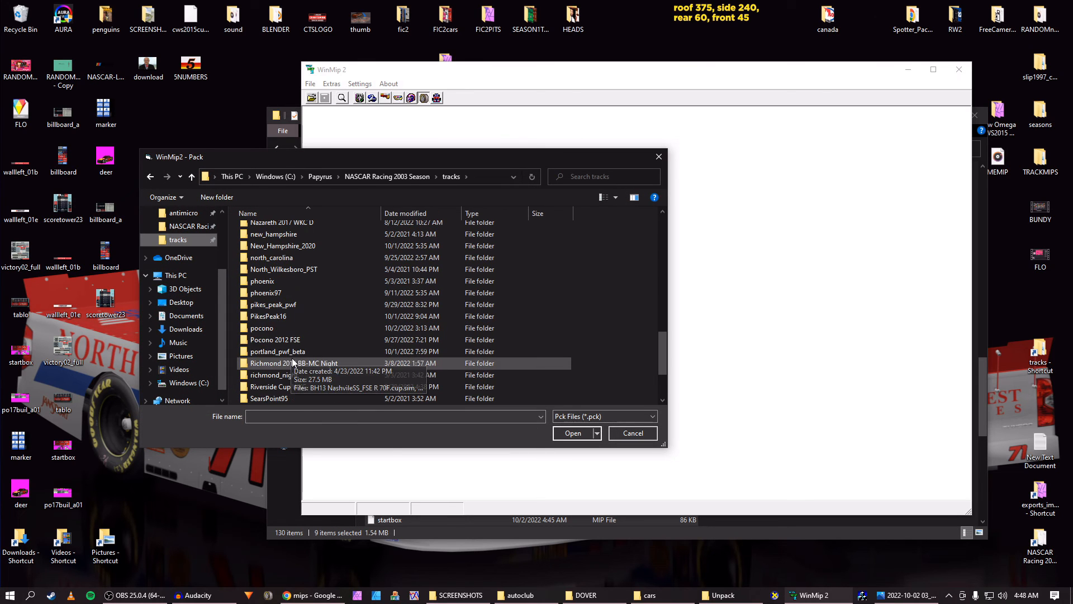
double_click(276, 327)
double_click(262, 229)
click(289, 242)
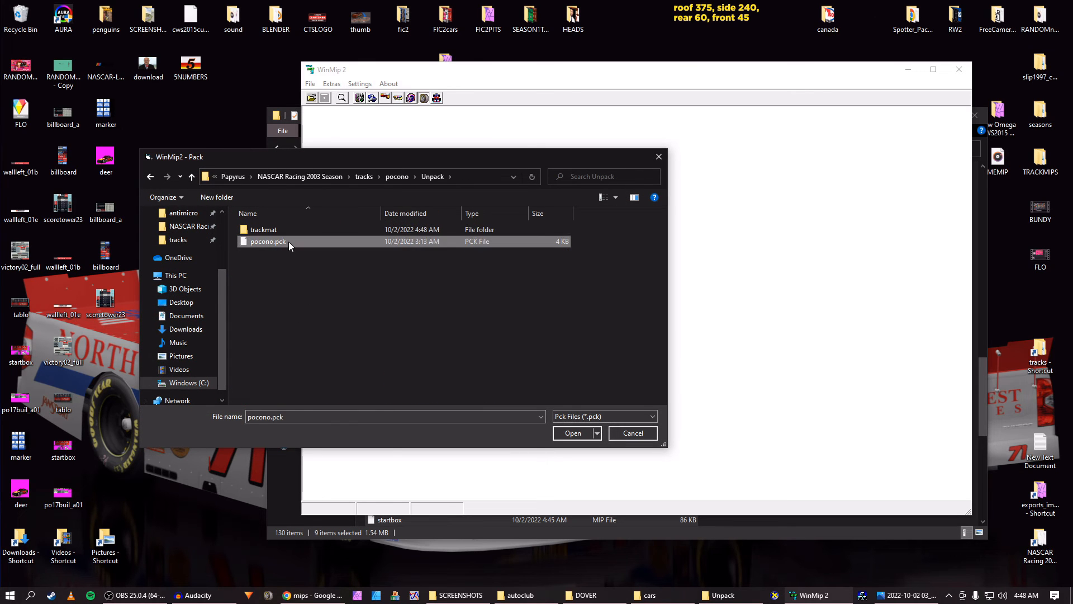
click(573, 433)
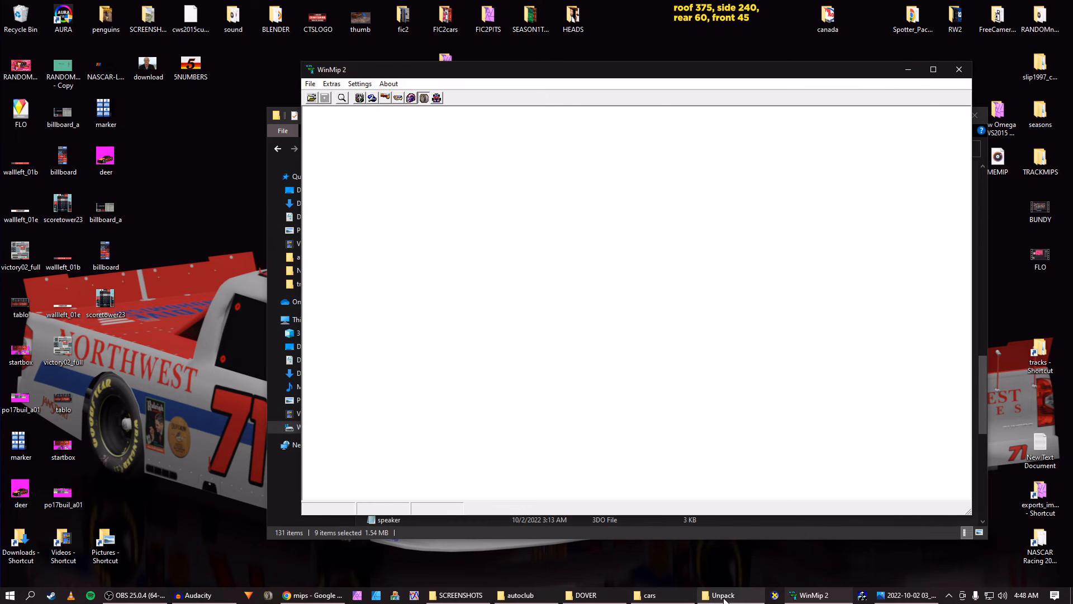
Transfer the newly packed pocono.dat from the Unpack folder into the pocono track folder, replacing the existing file
click(721, 595)
scroll(503, 202, up, 13)
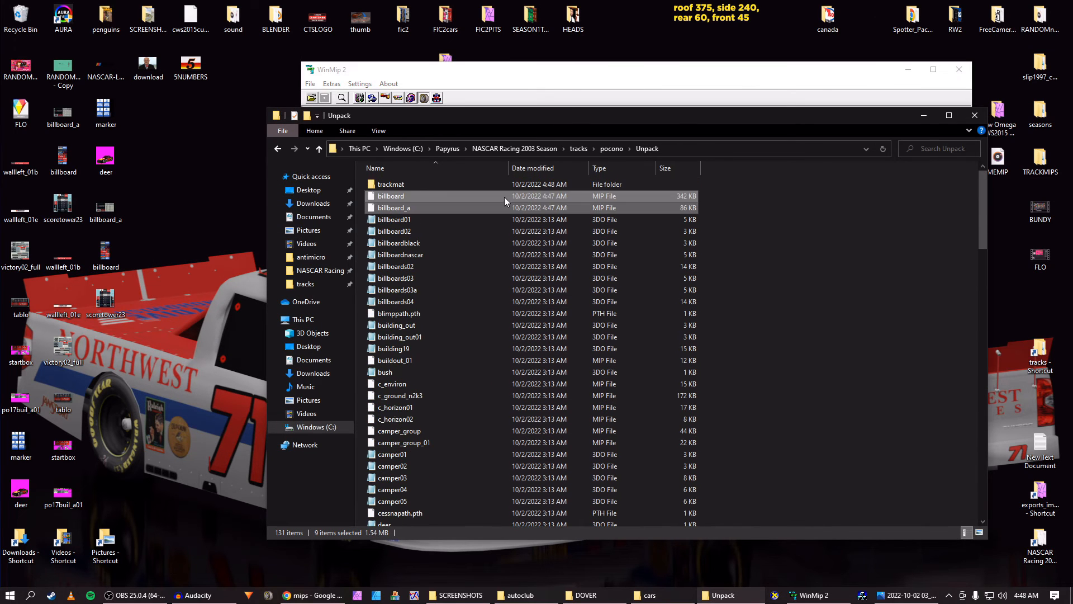
click(533, 169)
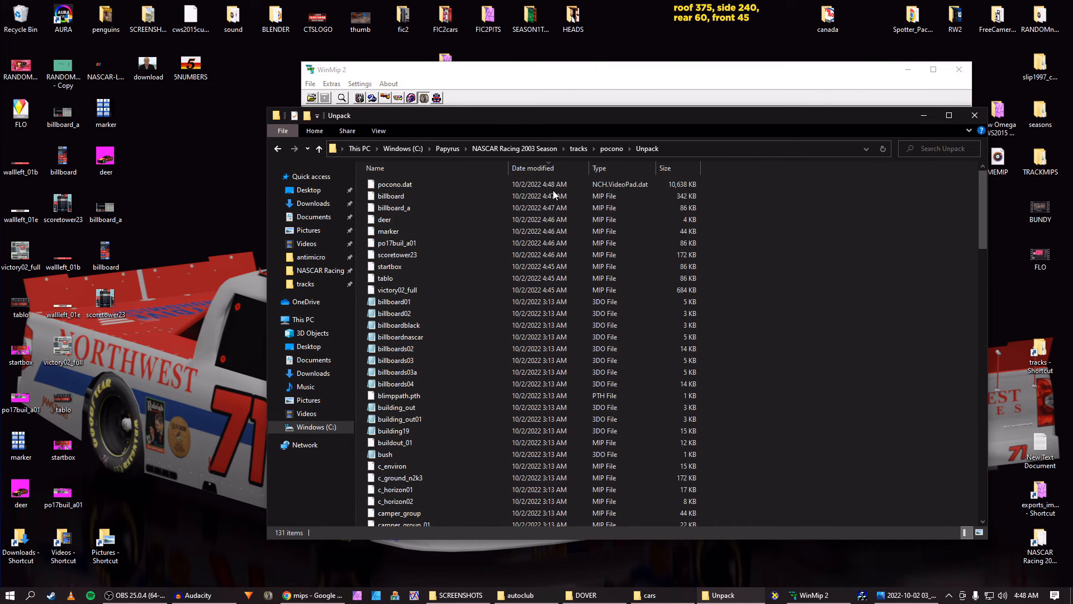
click(525, 185)
click(276, 149)
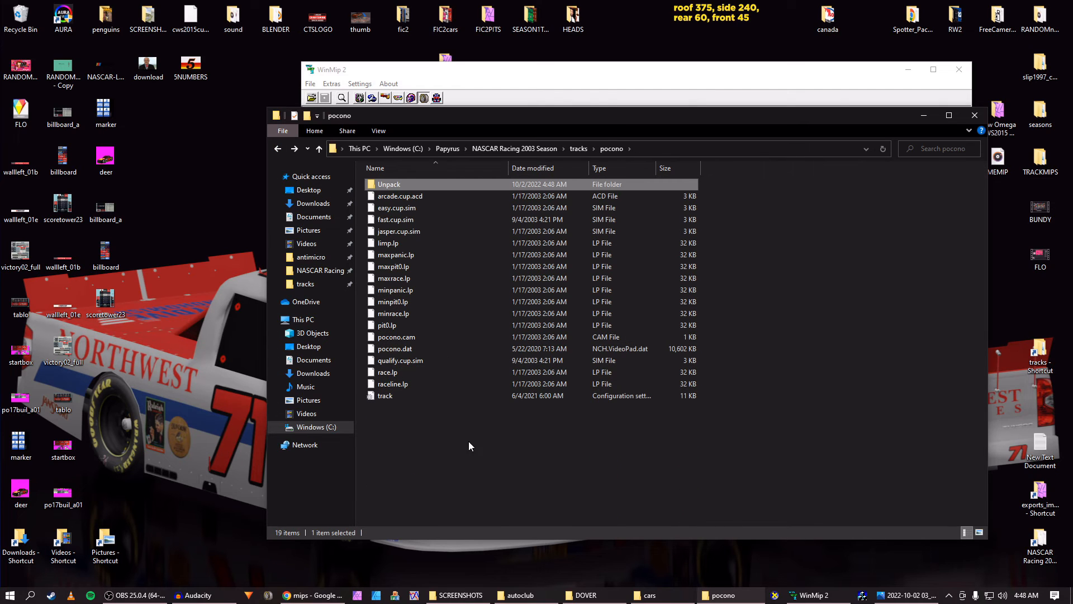
key(ctrl+v)
click(495, 211)
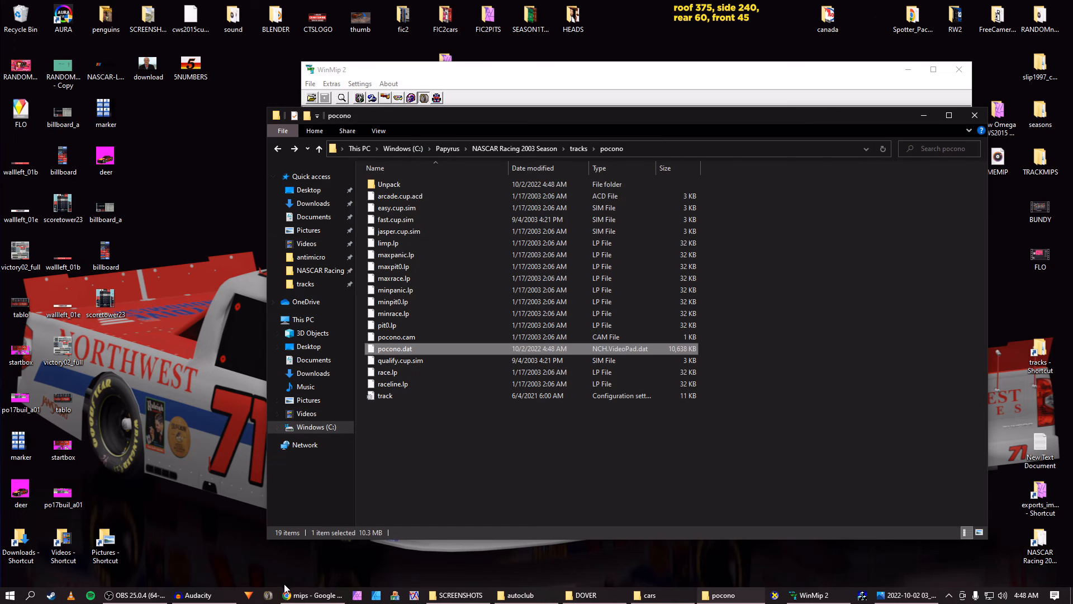
Launch NASCAR Racing 2003 Season, start a single race weekend at Pocono, and show the track view full screen
click(272, 597)
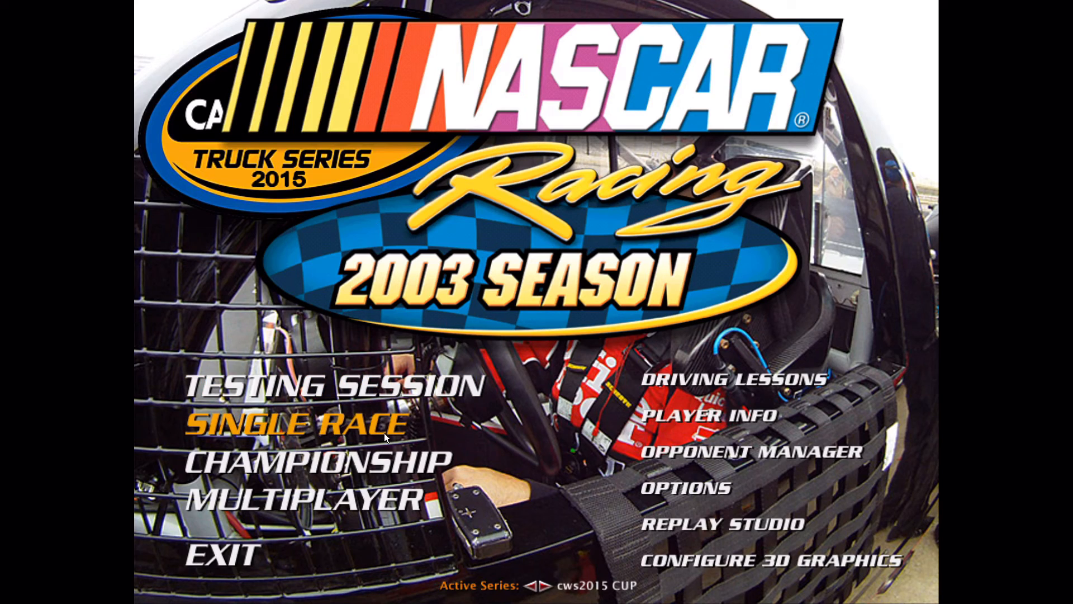
click(384, 433)
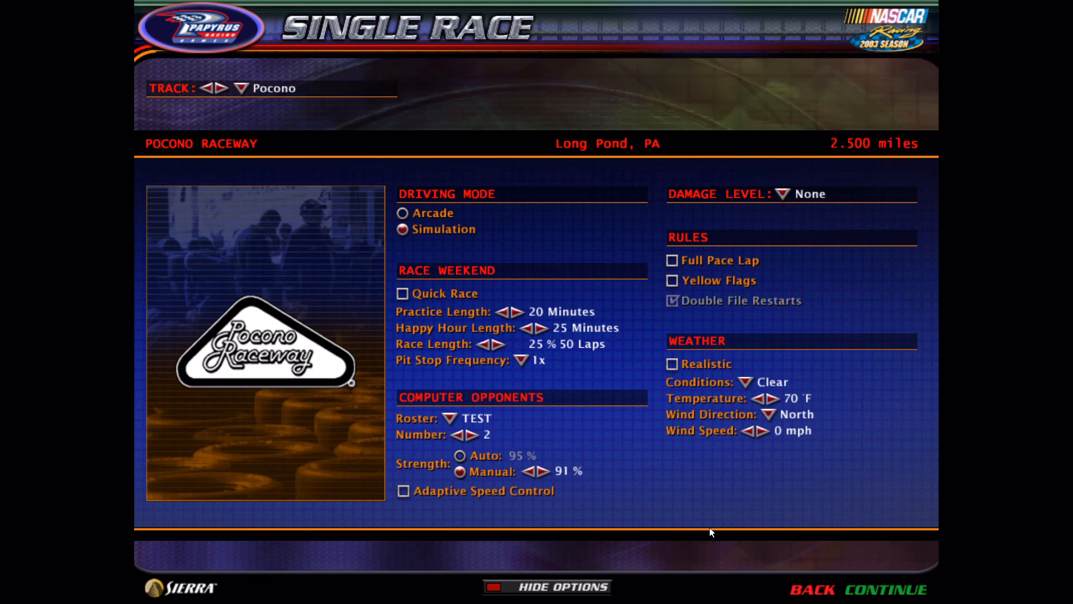
click(862, 585)
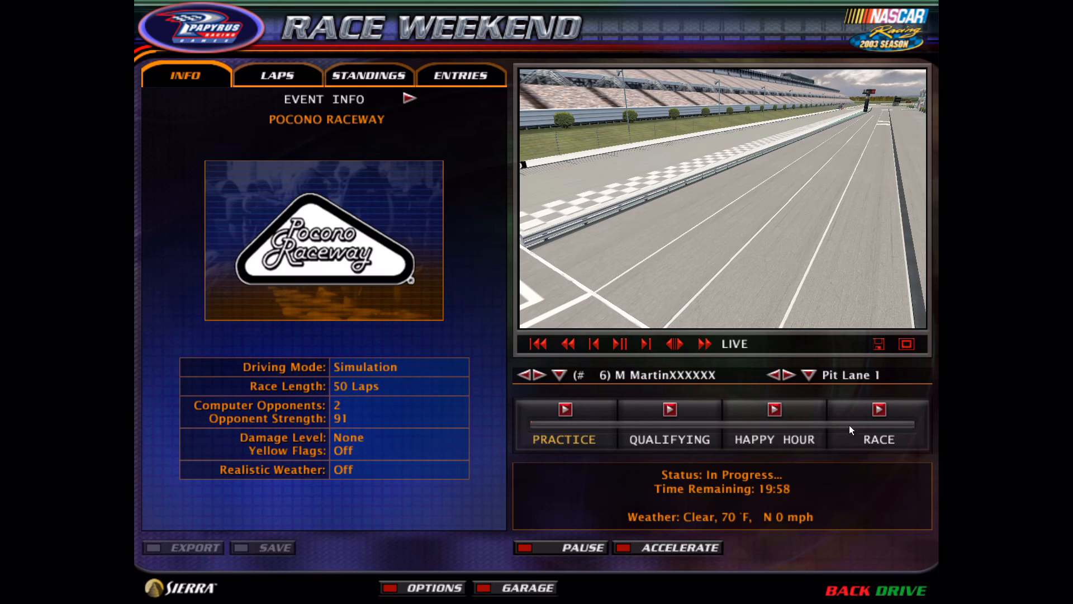
click(905, 345)
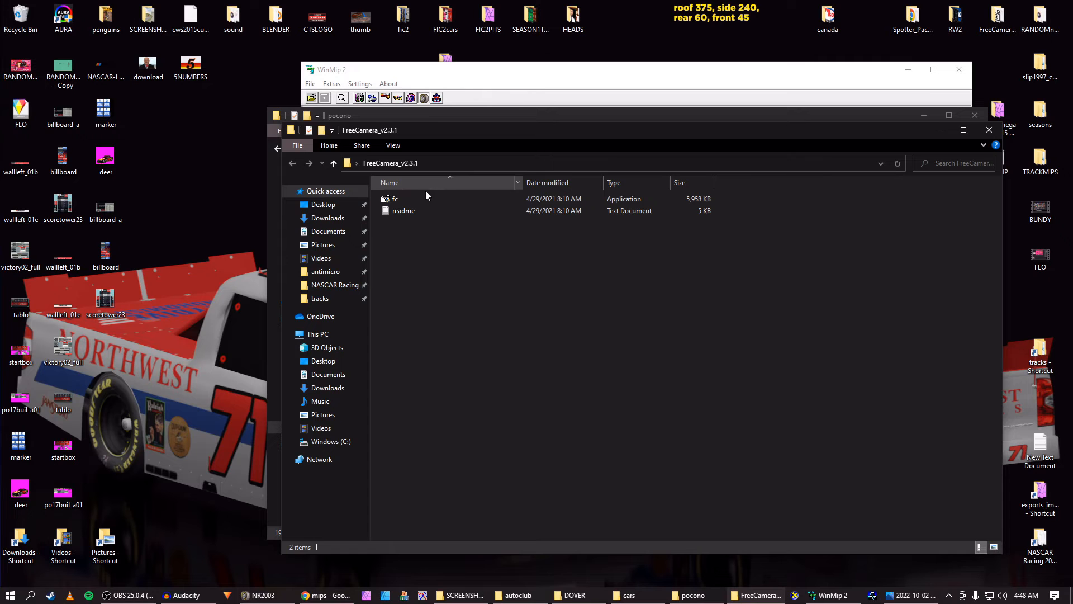
Run the fc application from the FreeCamera_v2.3.1 folder and return to the NR2003 replay
double_click(413, 196)
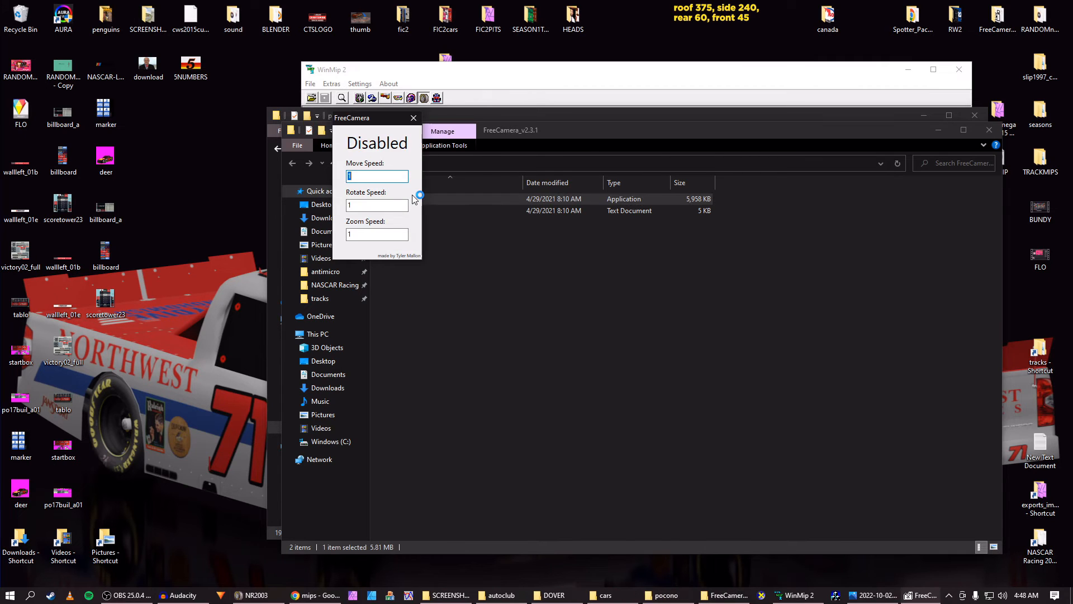
click(249, 594)
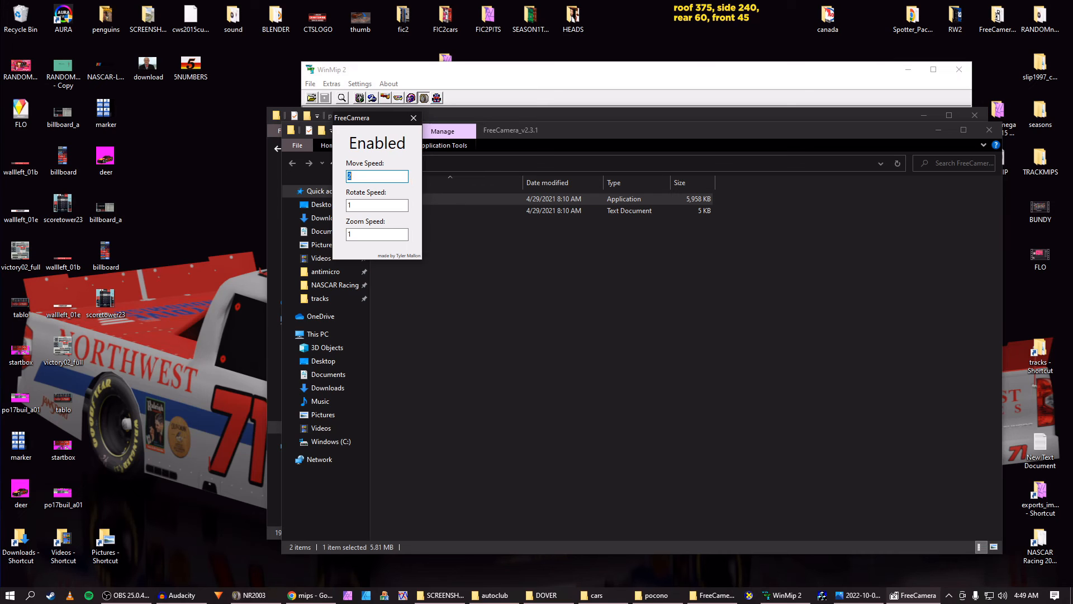
click(265, 592)
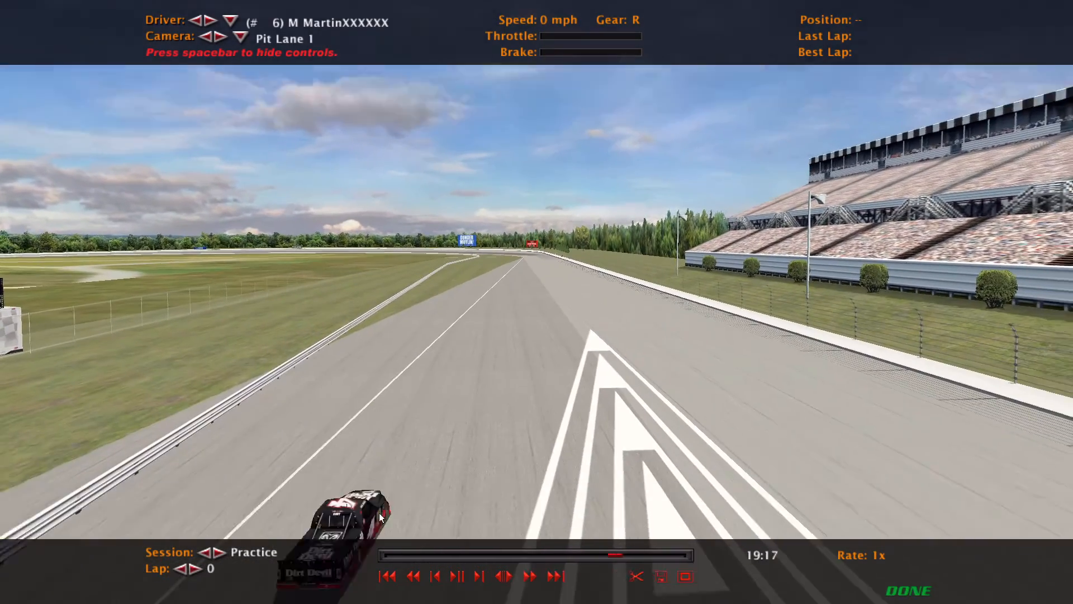
Examine the track textures by following the number 4 truck through its onboard cameras with the controls hidden, and leave the full-screen replay
key(Page_Down)
key(c)
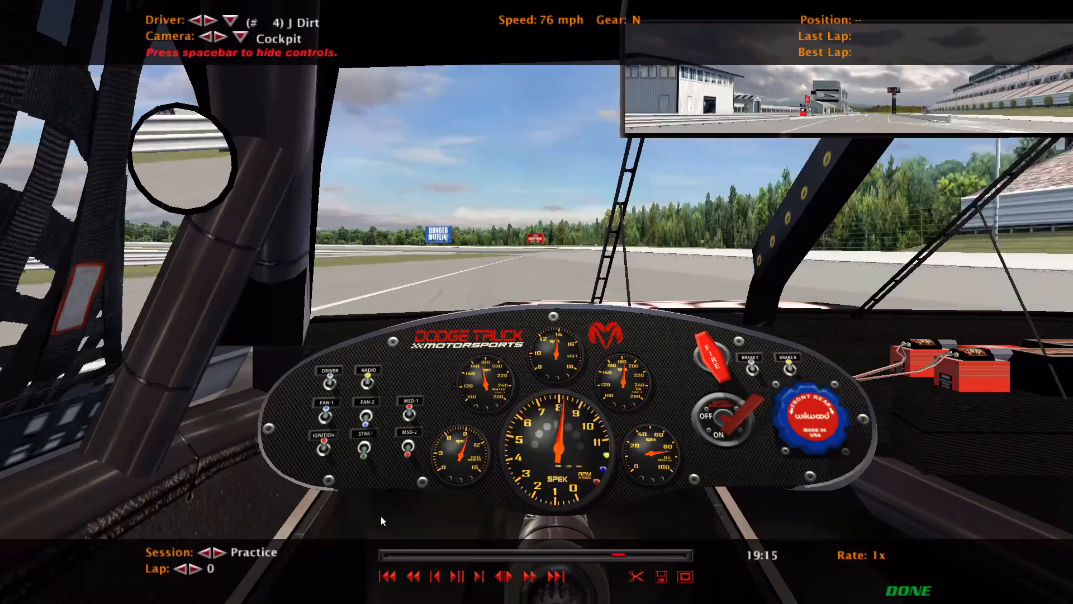
key(c)
key(c)
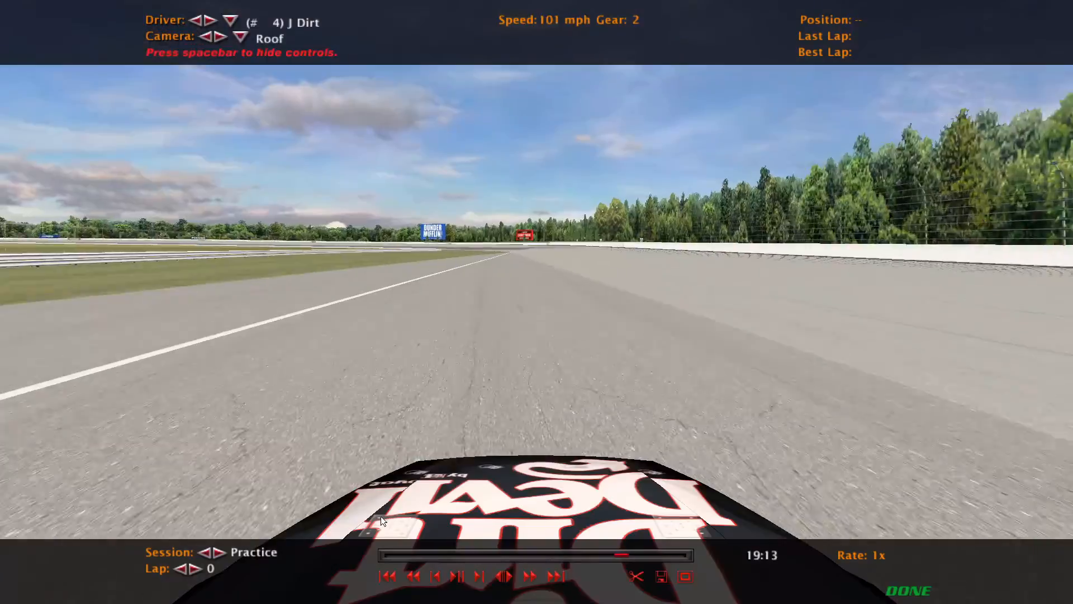
key(space)
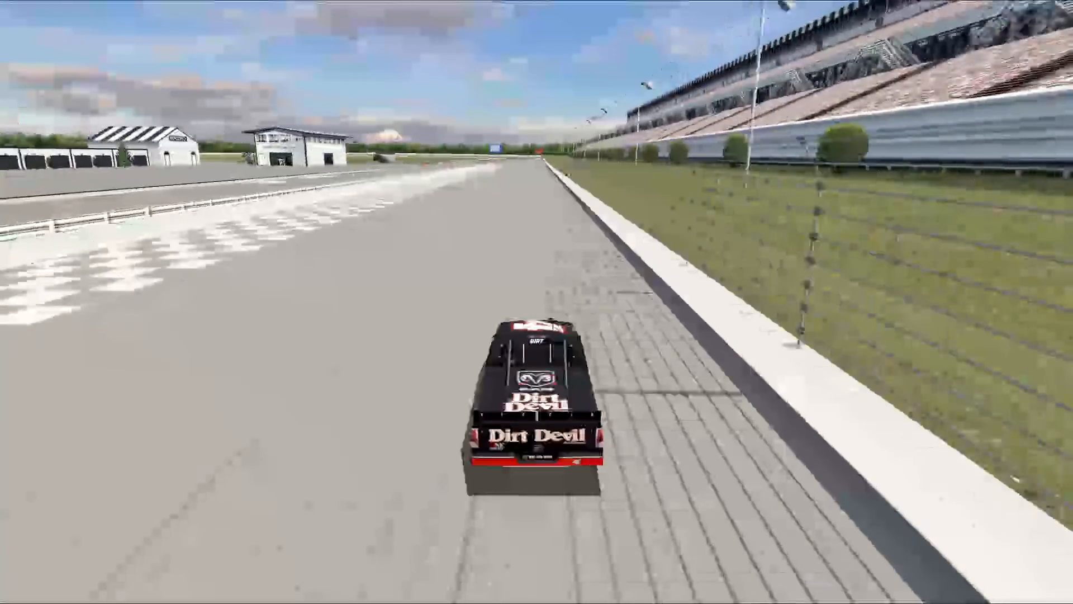
mouse_move(381, 515)
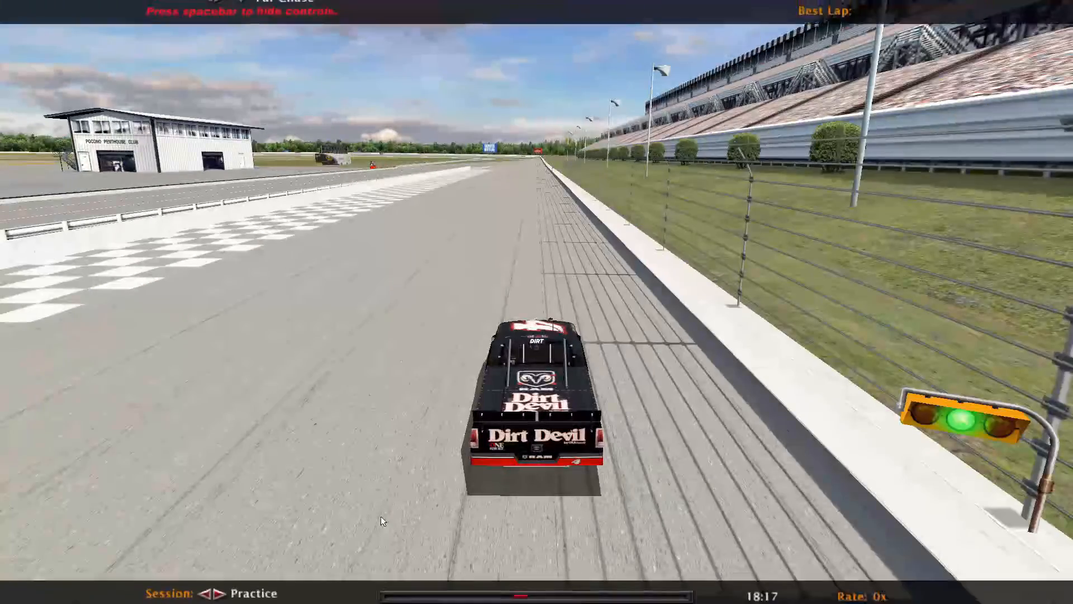
key(Escape)
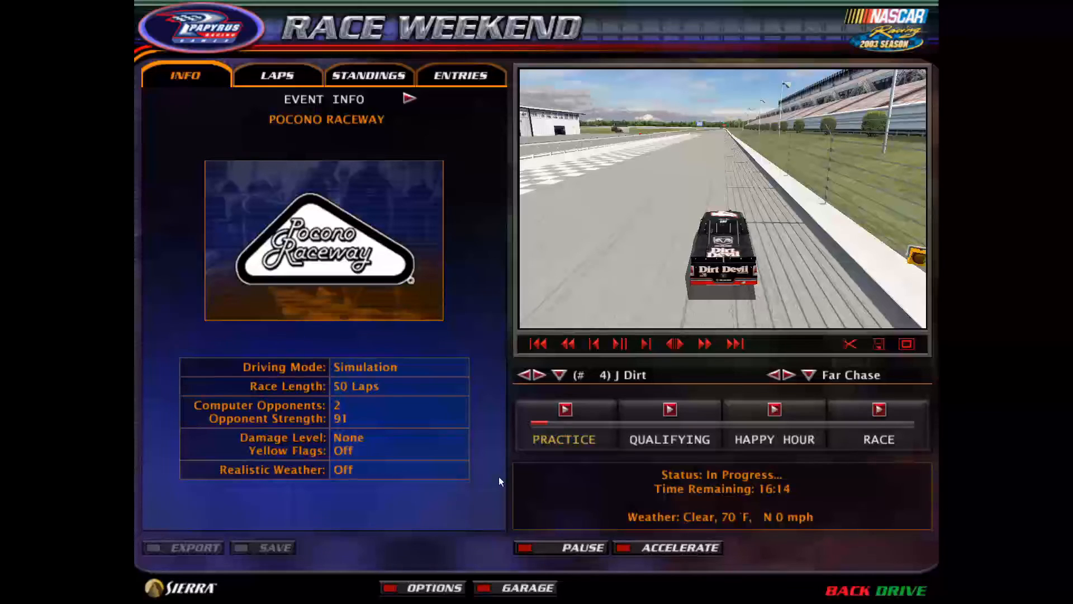
Start the race session, accelerate it to about lap 43, and show the race full screen
click(884, 410)
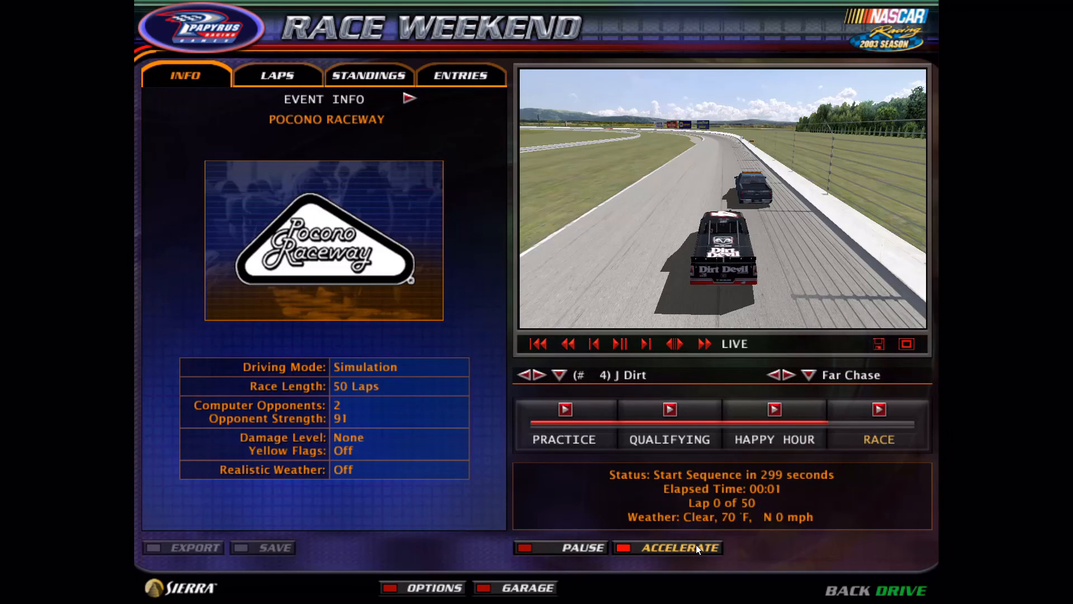
click(696, 545)
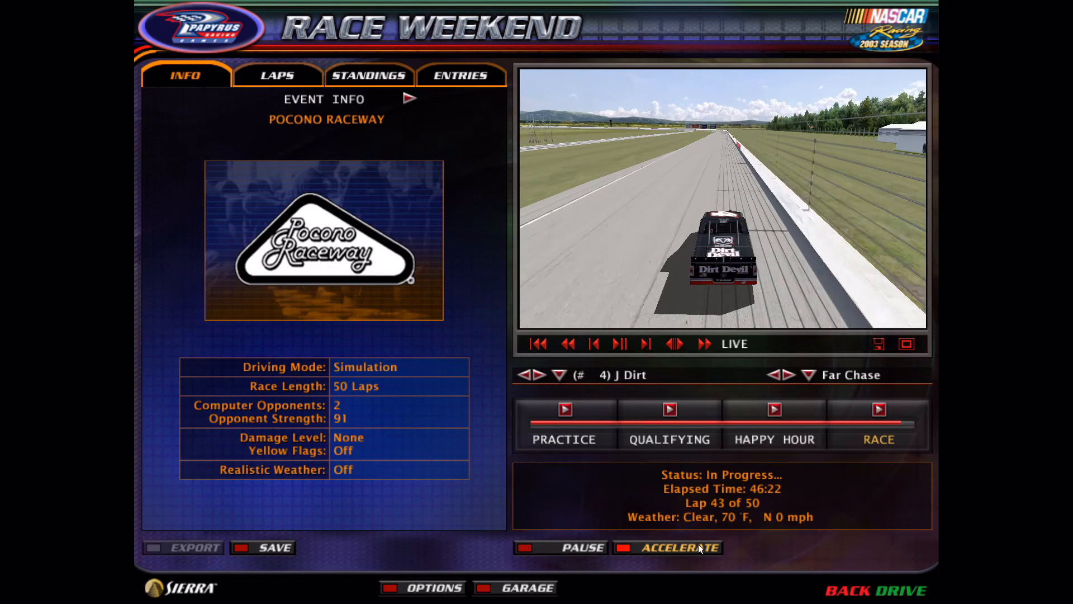
click(907, 345)
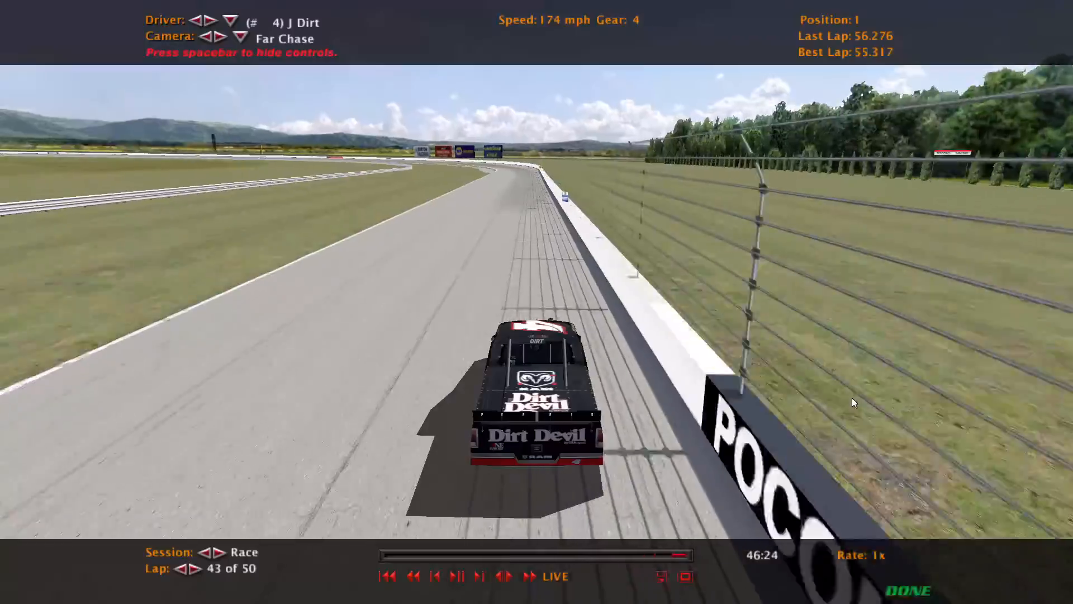